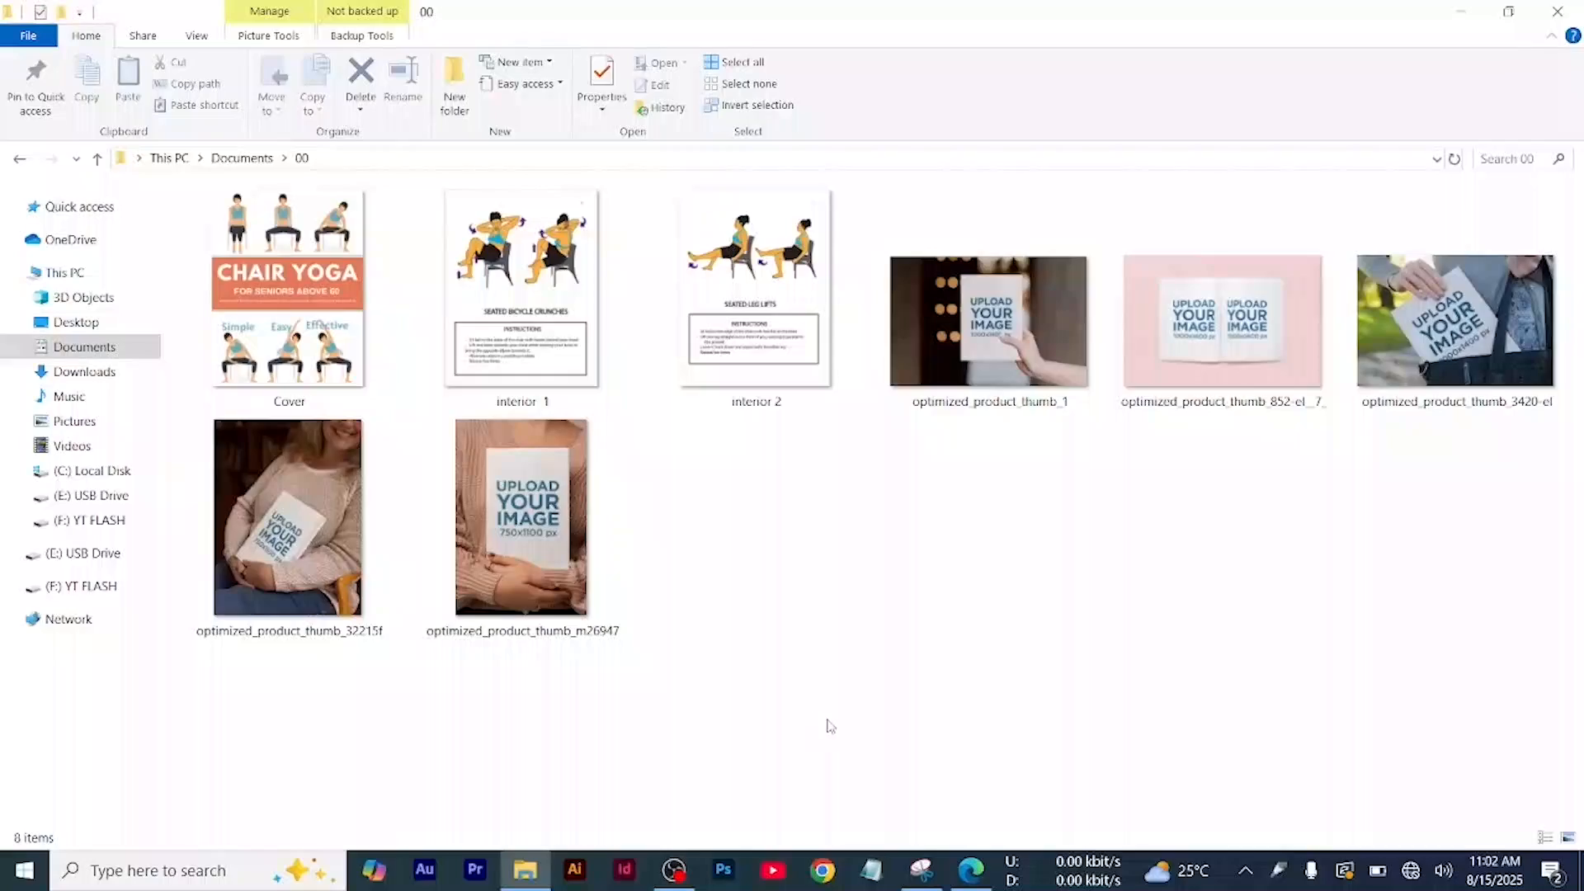
Switch to Photoshop and start a new document named "first banner"
{"action": "left_click", "coordinate": [724, 871]}
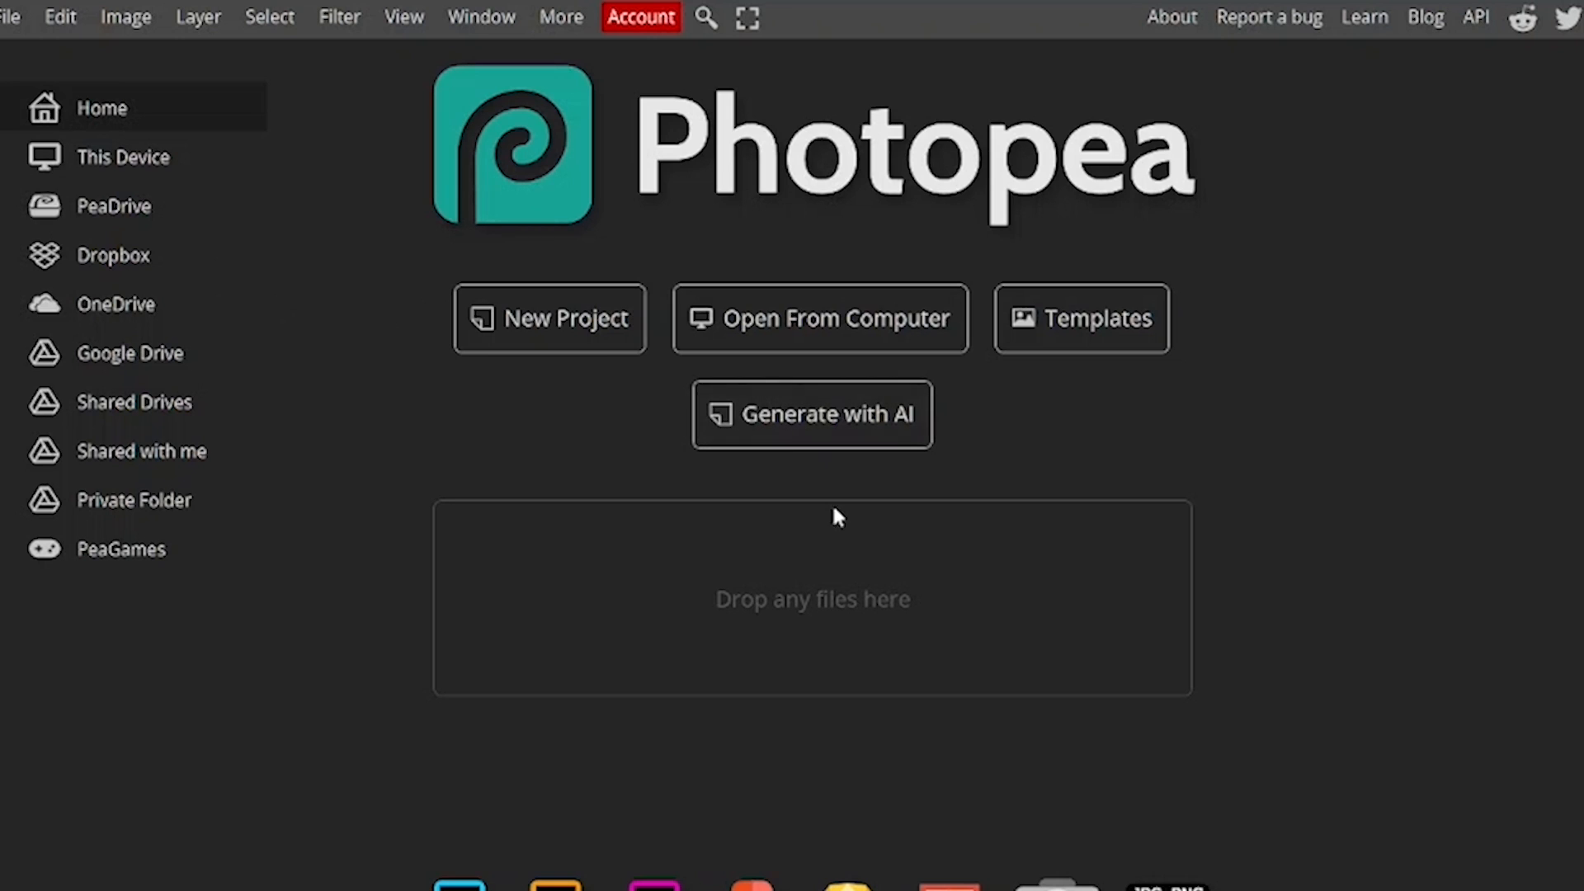
{"action": "left_click", "coordinate": [553, 348]}
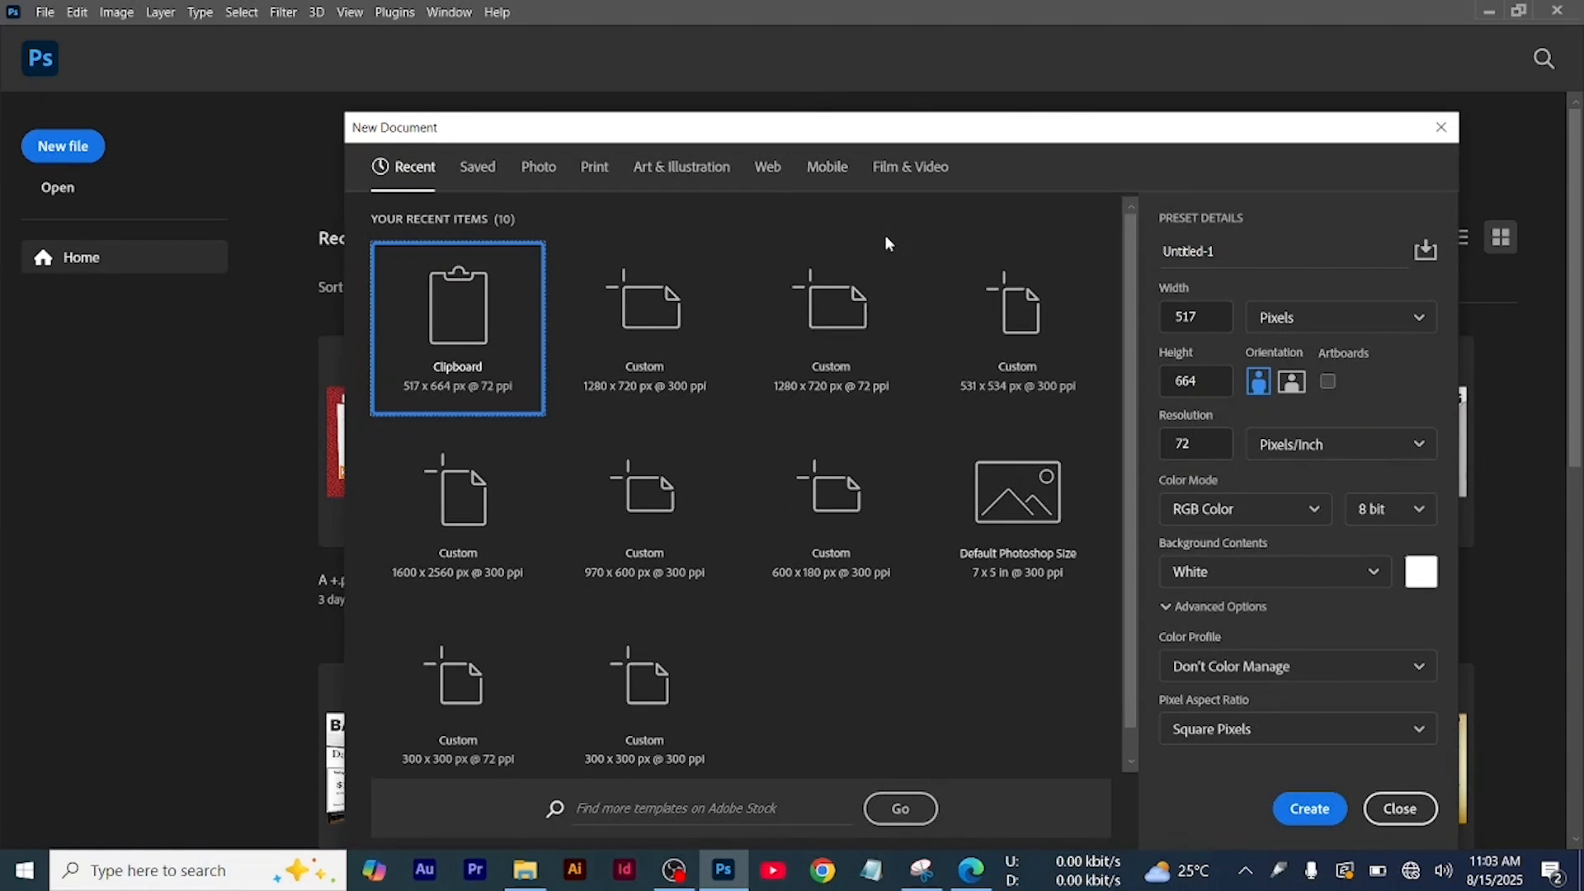
{"action": "left_click", "coordinate": [1226, 251]}
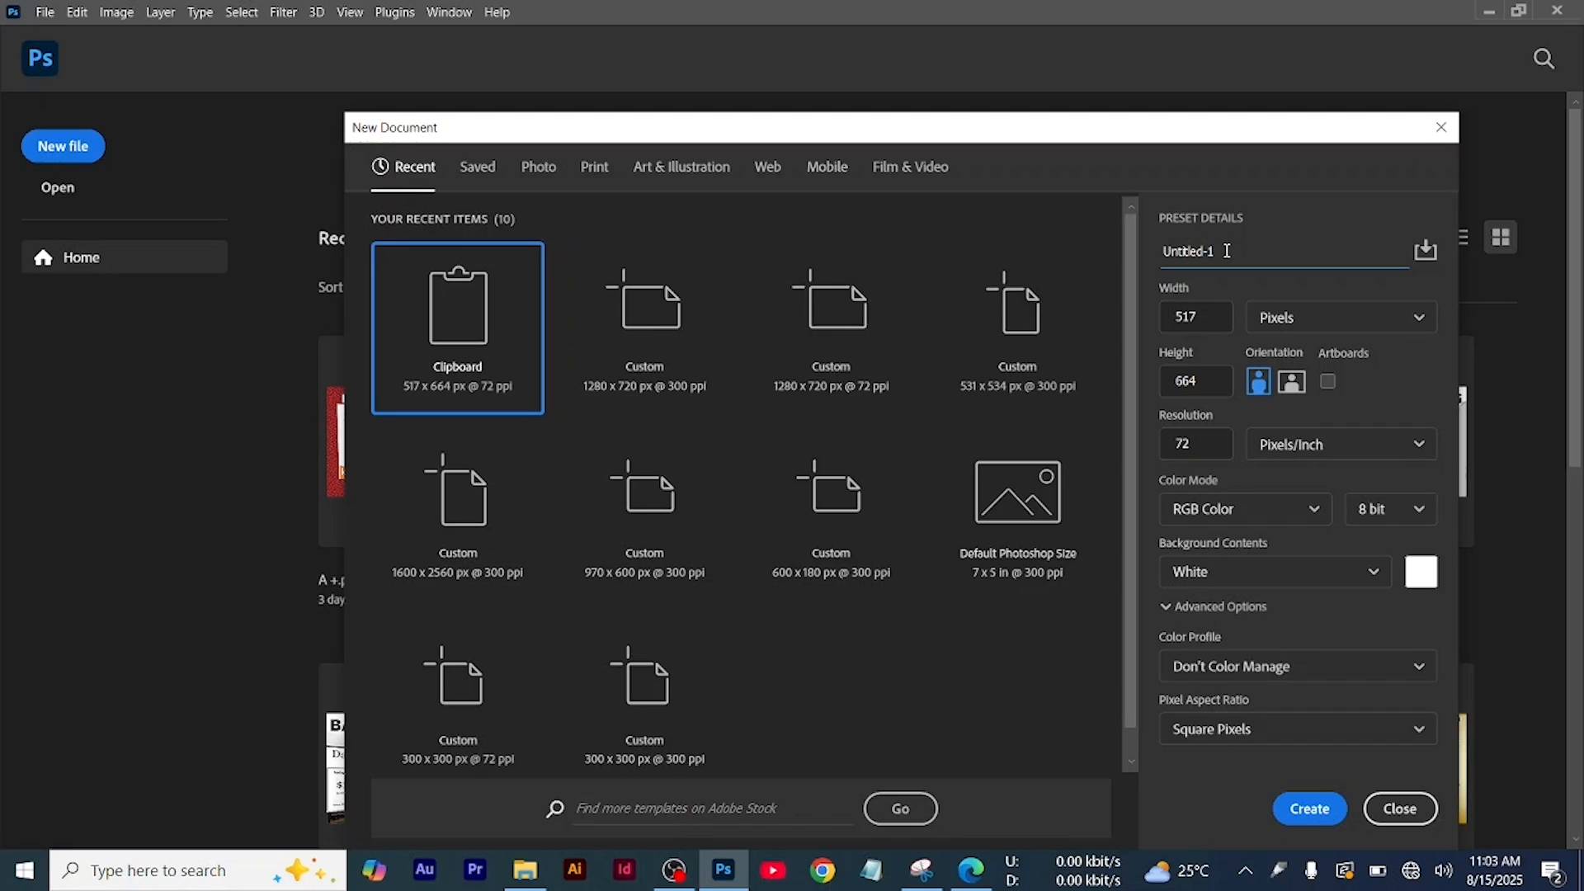
{"action": "key", "text": "ctrl+a"}
{"action": "key", "text": "BackSpace"}
{"action": "type", "text": "first banner"}
Set the new document's size to 600 px wide by 180 px high and create it
{"action": "left_click", "coordinate": [1198, 320]}
{"action": "key", "text": "ctrl+a"}
{"action": "key", "text": "BackSpace"}
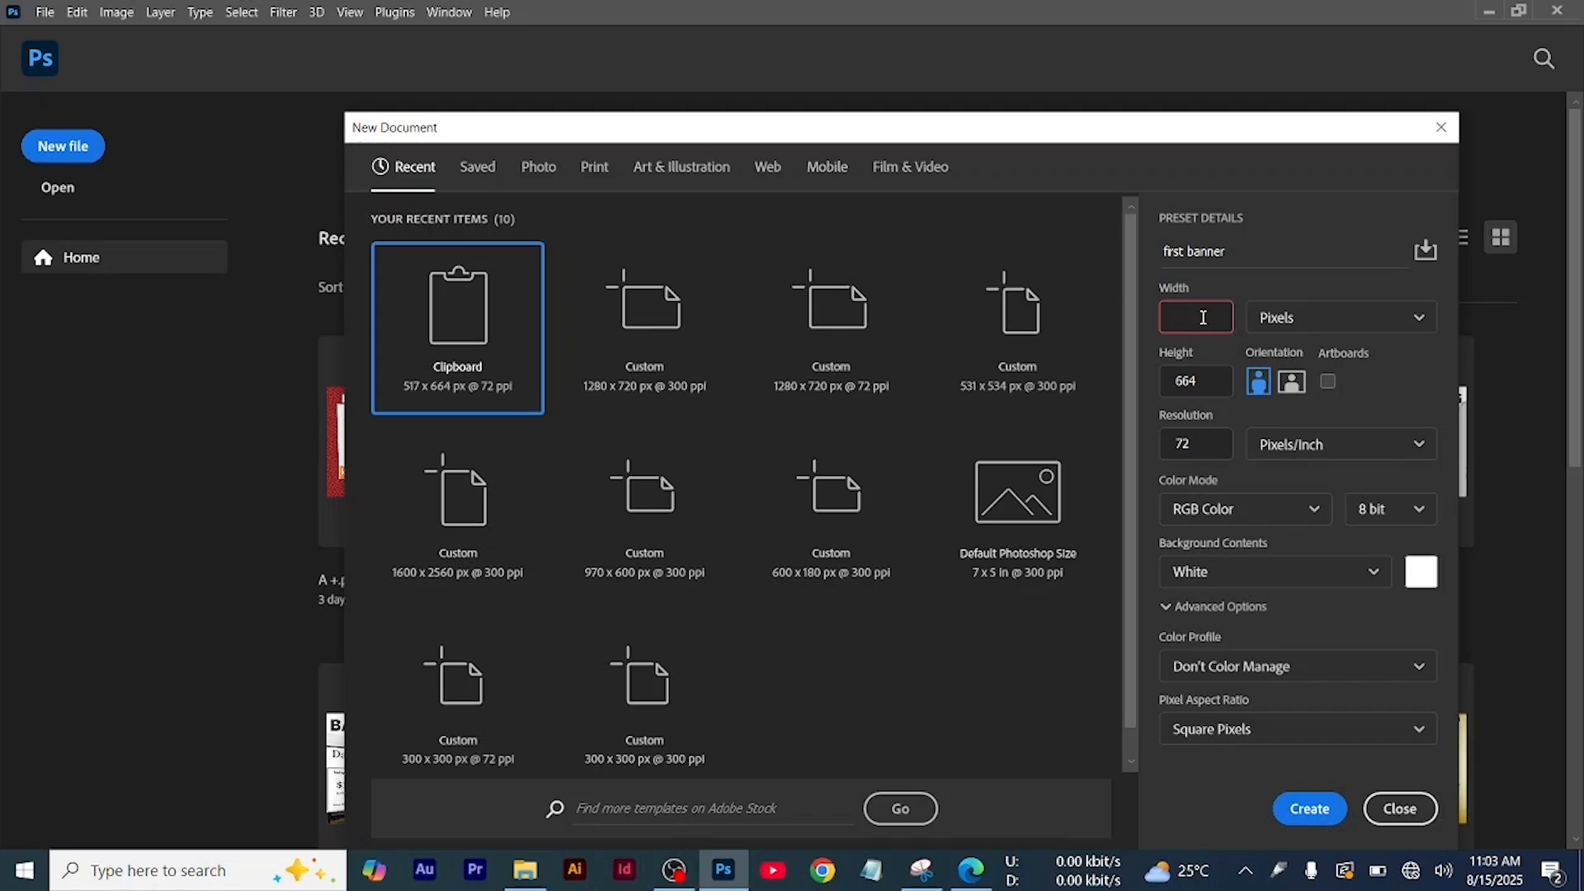
{"action": "type", "text": "600"}
{"action": "left_click", "coordinate": [1198, 382]}
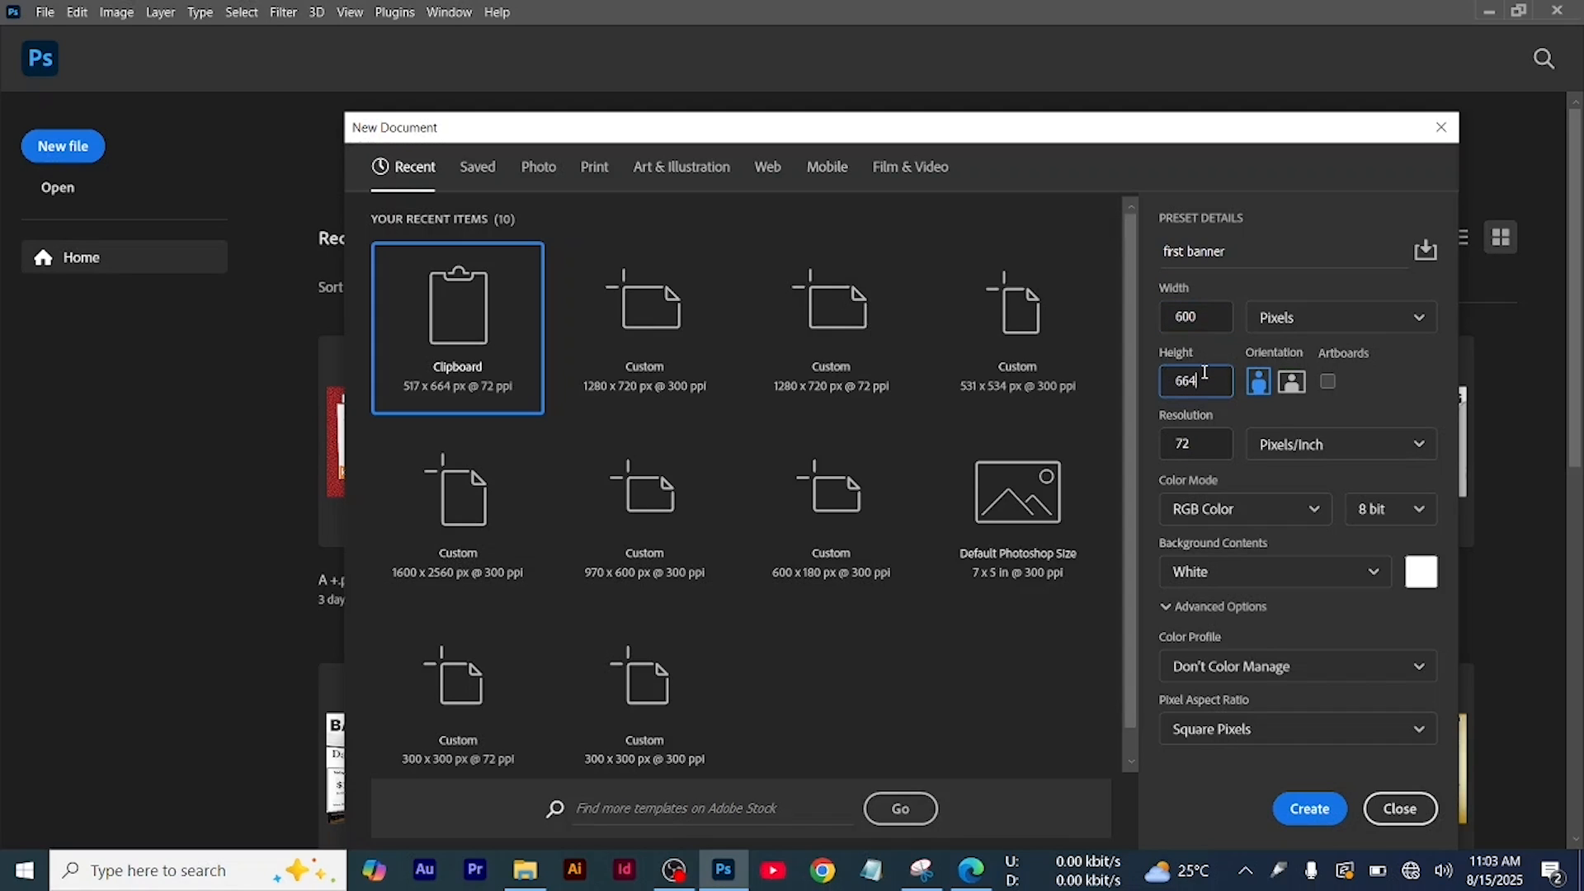
{"action": "type", "text": "180"}
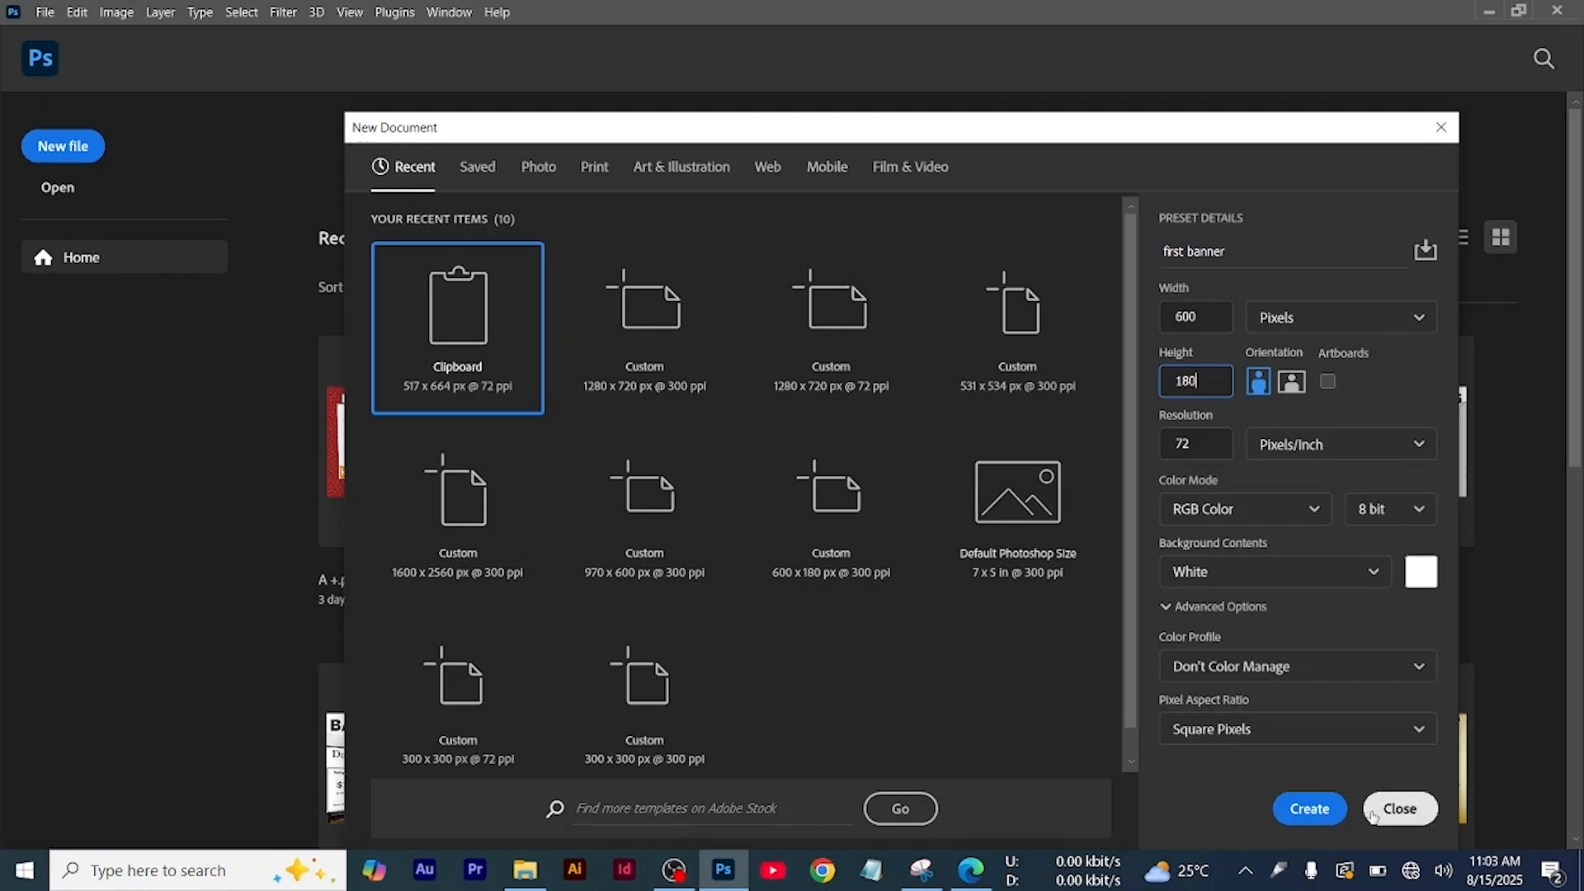
{"action": "left_click", "coordinate": [1312, 816]}
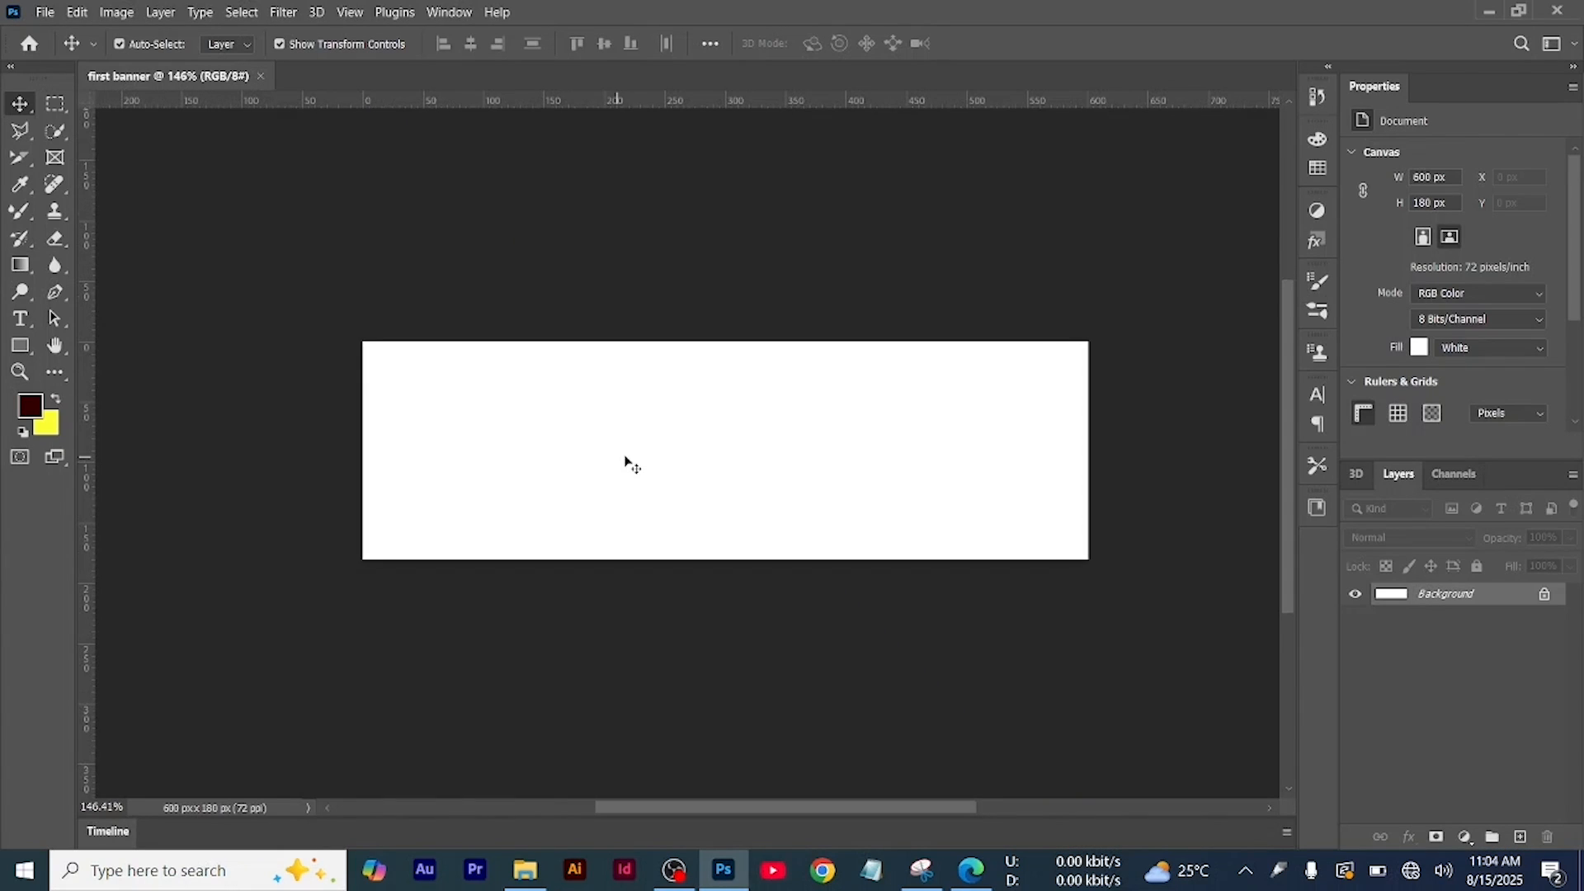
{"action": "scroll", "coordinate": [839, 449], "scroll_direction": "down", "scroll_amount": 1}
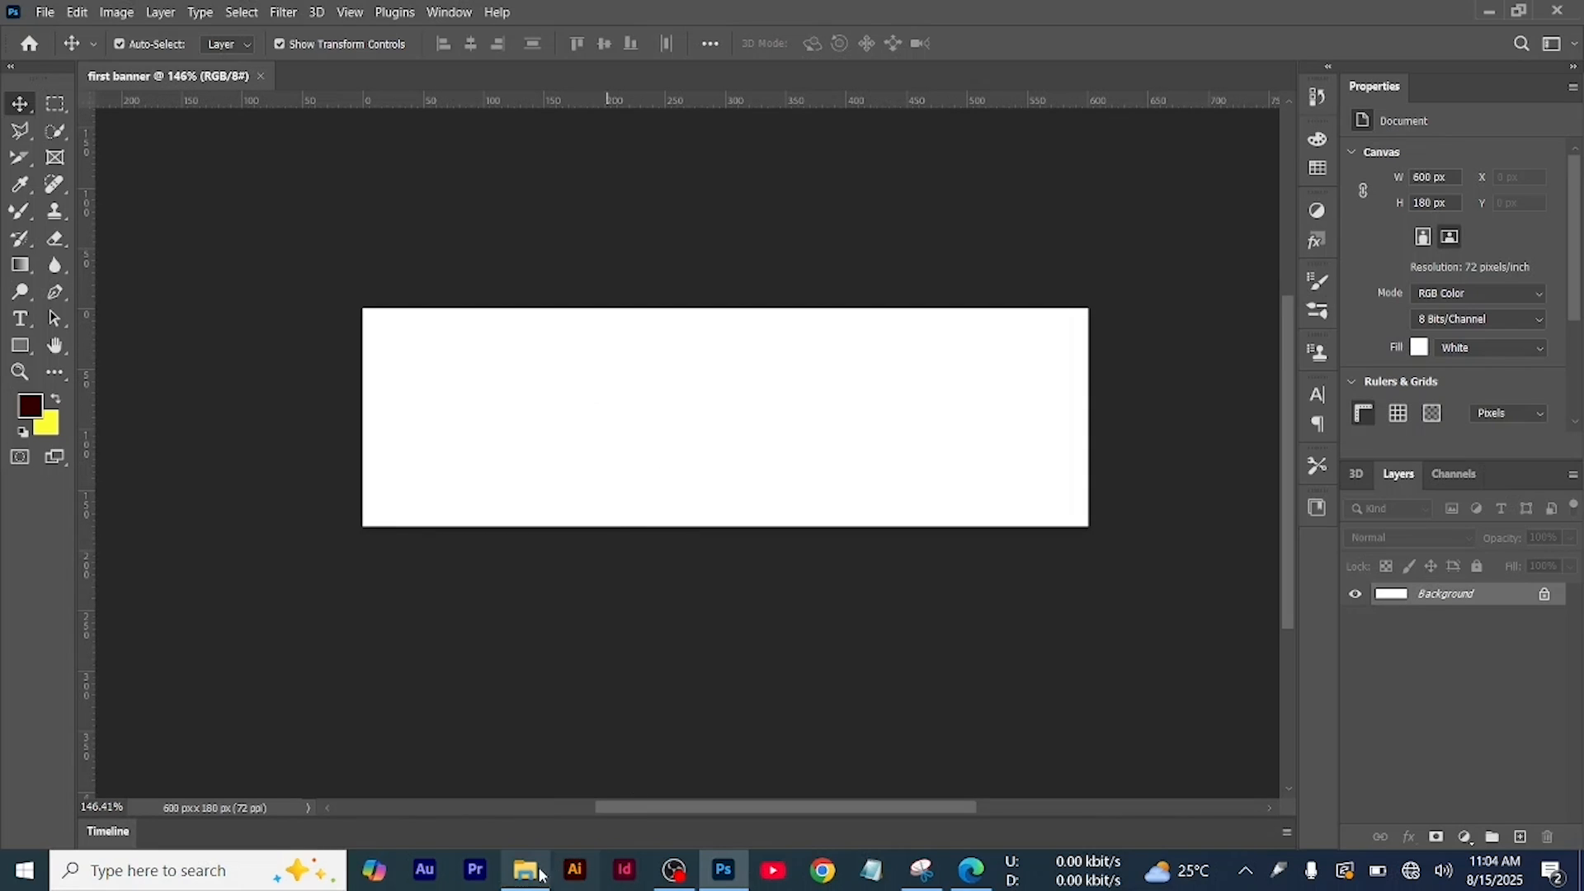
Browse the book mockup templates on Placeit for suitable blank-book images
{"action": "left_click", "coordinate": [529, 881]}
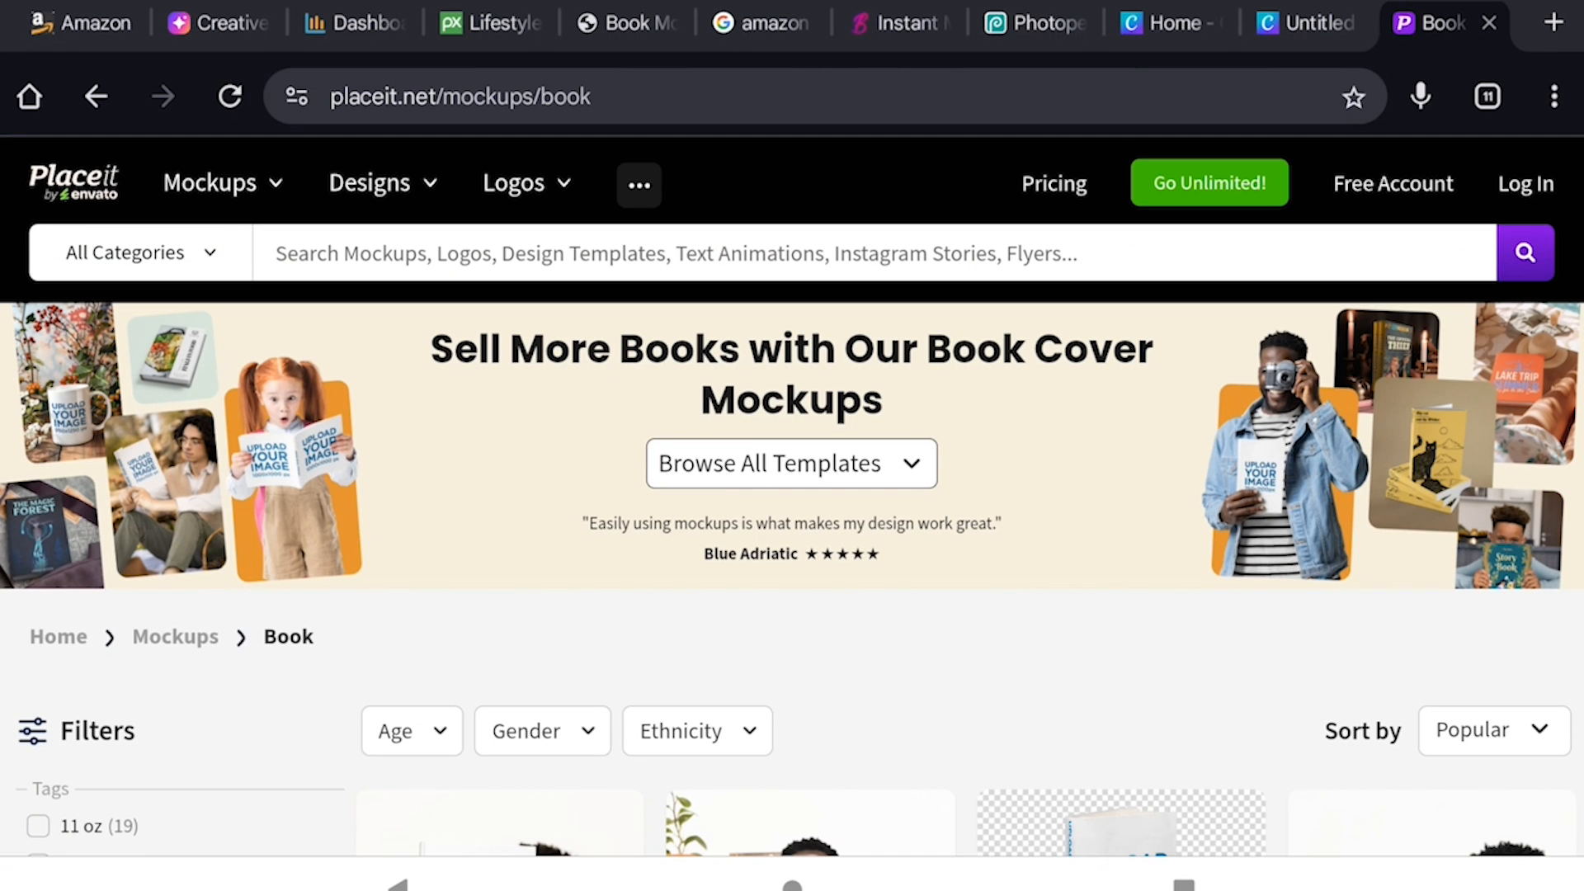
{"action": "scroll", "coordinate": [792, 495], "scroll_direction": "down", "scroll_amount": 15}
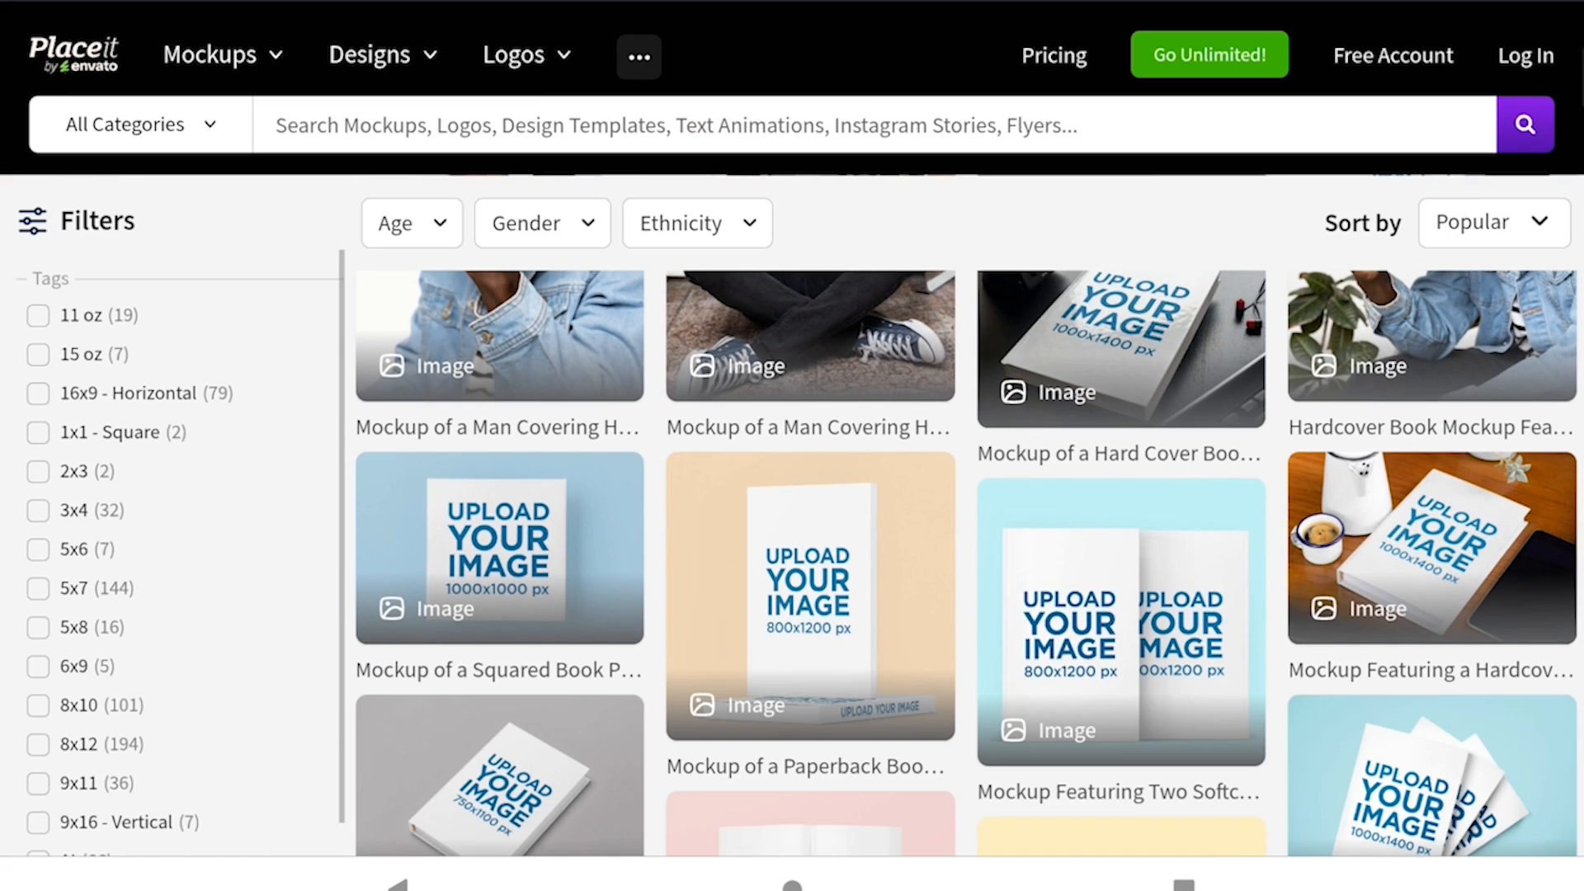
{"action": "scroll", "coordinate": [965, 561], "scroll_direction": "down", "scroll_amount": 10}
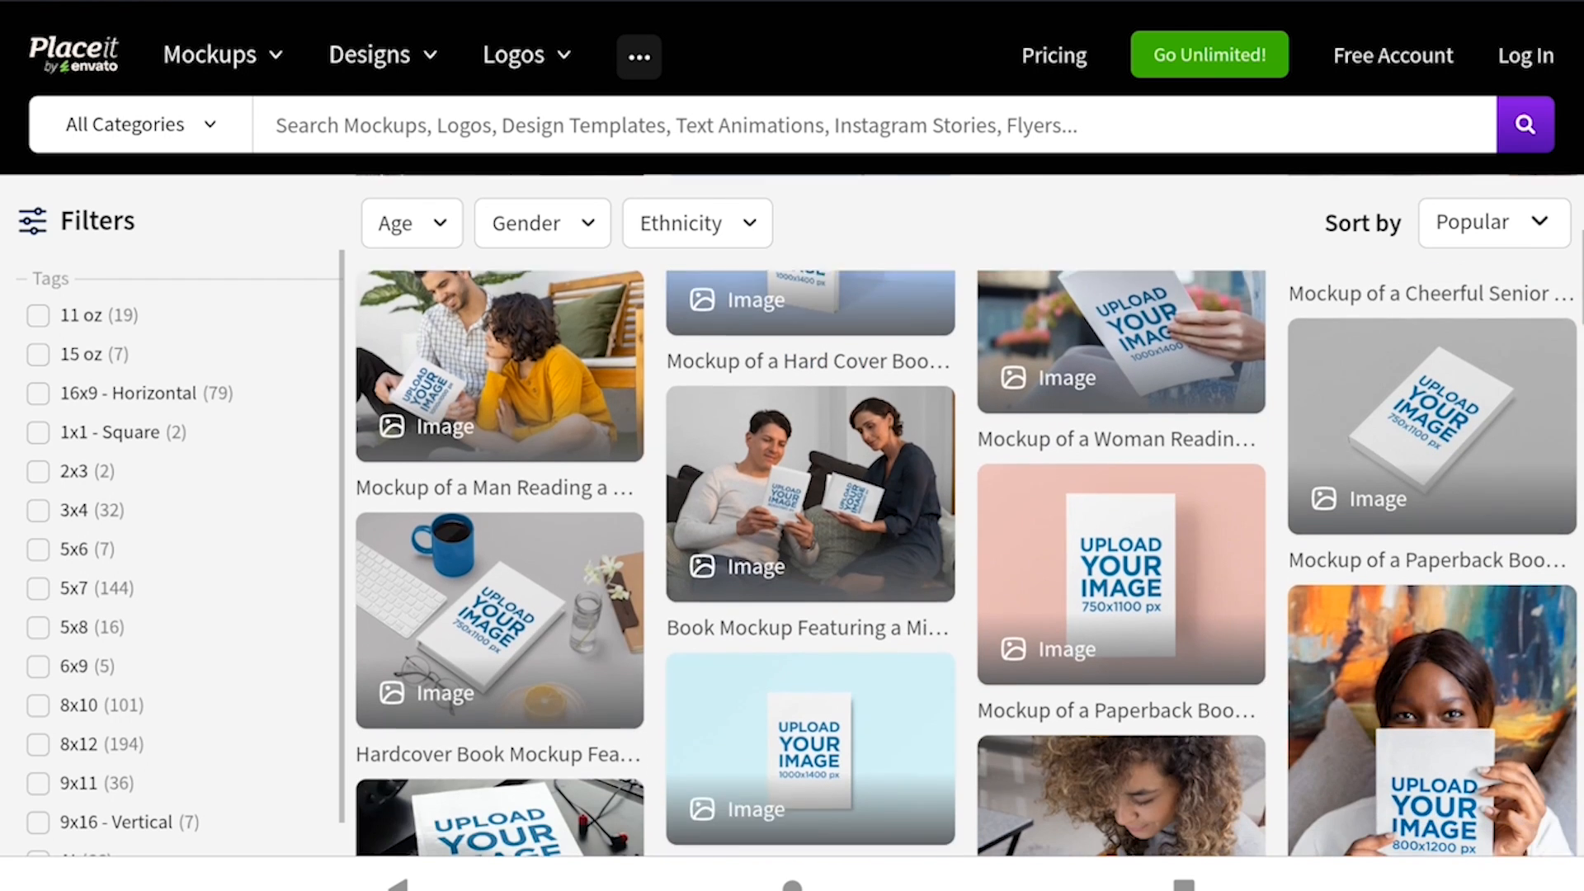
{"action": "scroll", "coordinate": [966, 561], "scroll_direction": "down", "scroll_amount": 8}
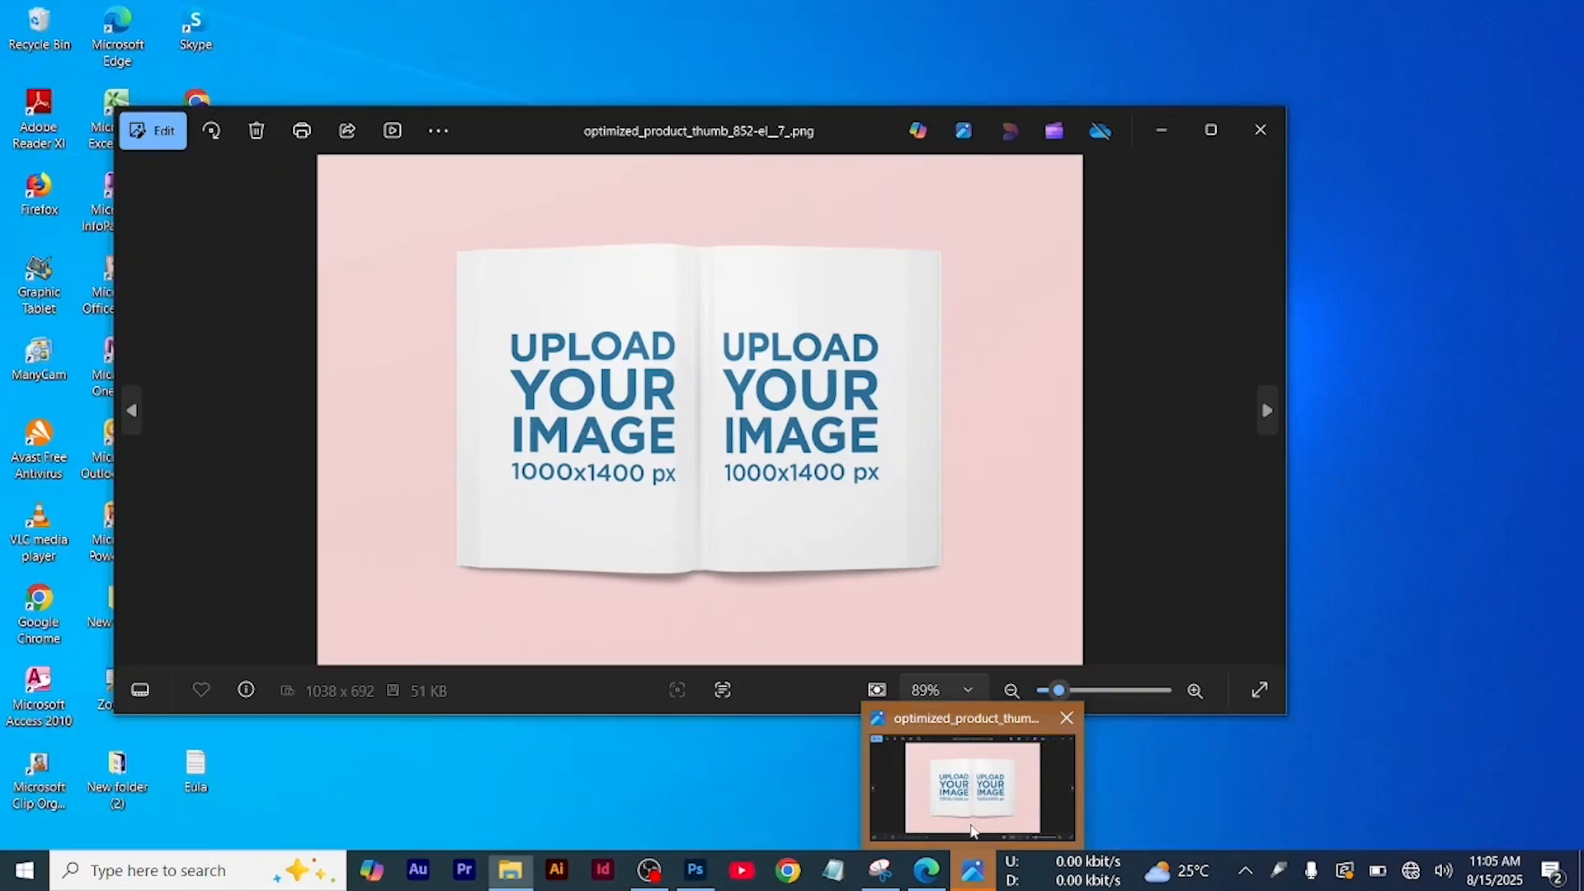
View the open-book mockup image optimized_product_thumb_852-el__7_.png, close it and switch back to Photoshop
{"action": "left_click", "coordinate": [973, 830]}
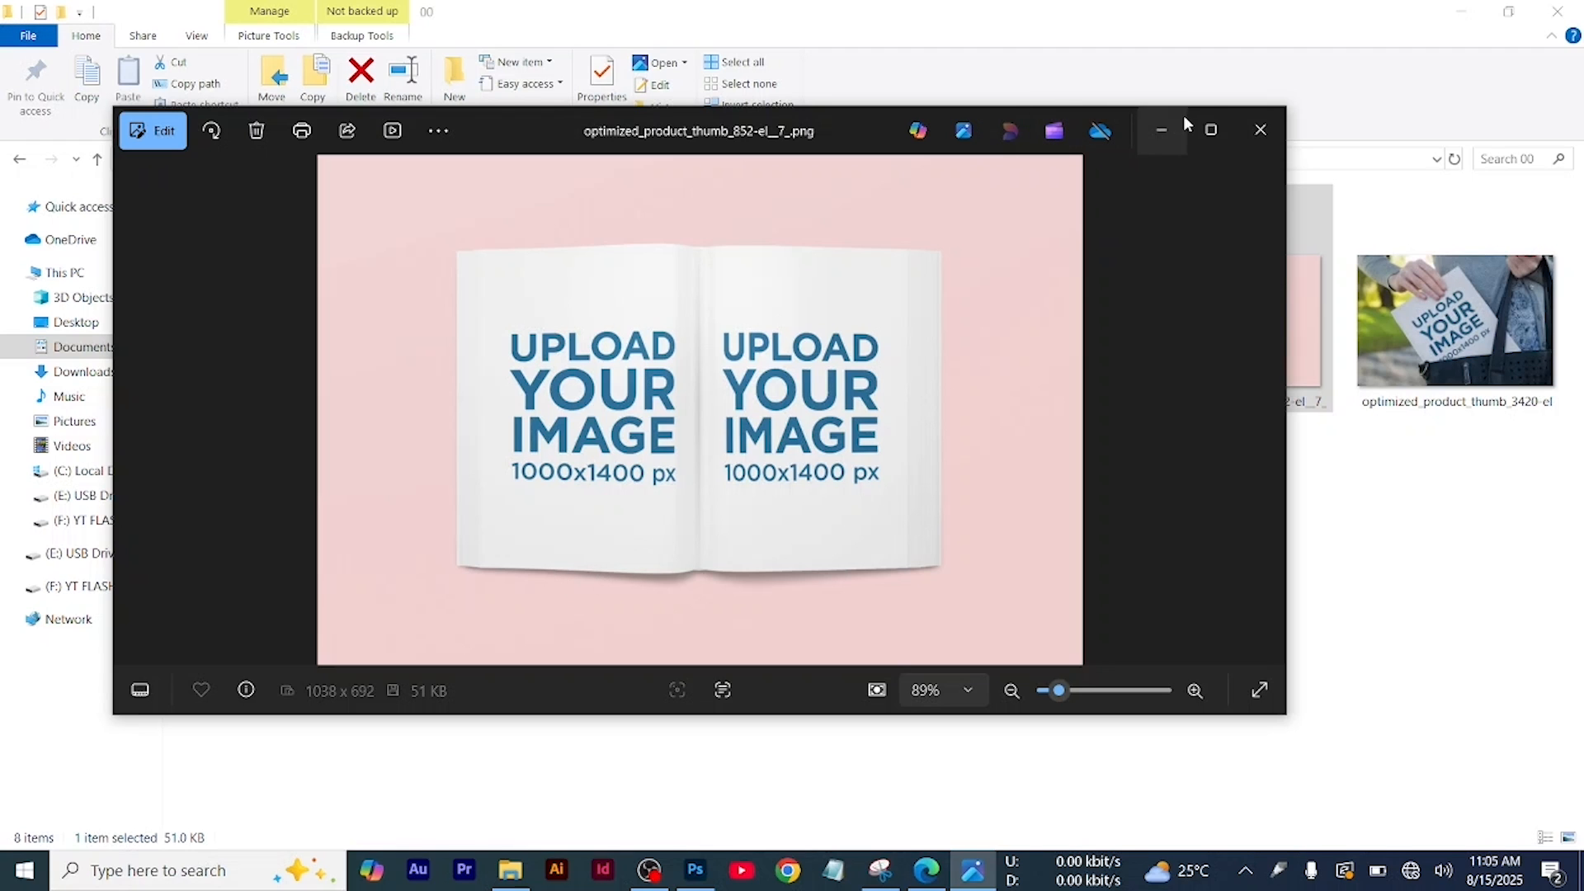
{"action": "left_click", "coordinate": [1260, 130]}
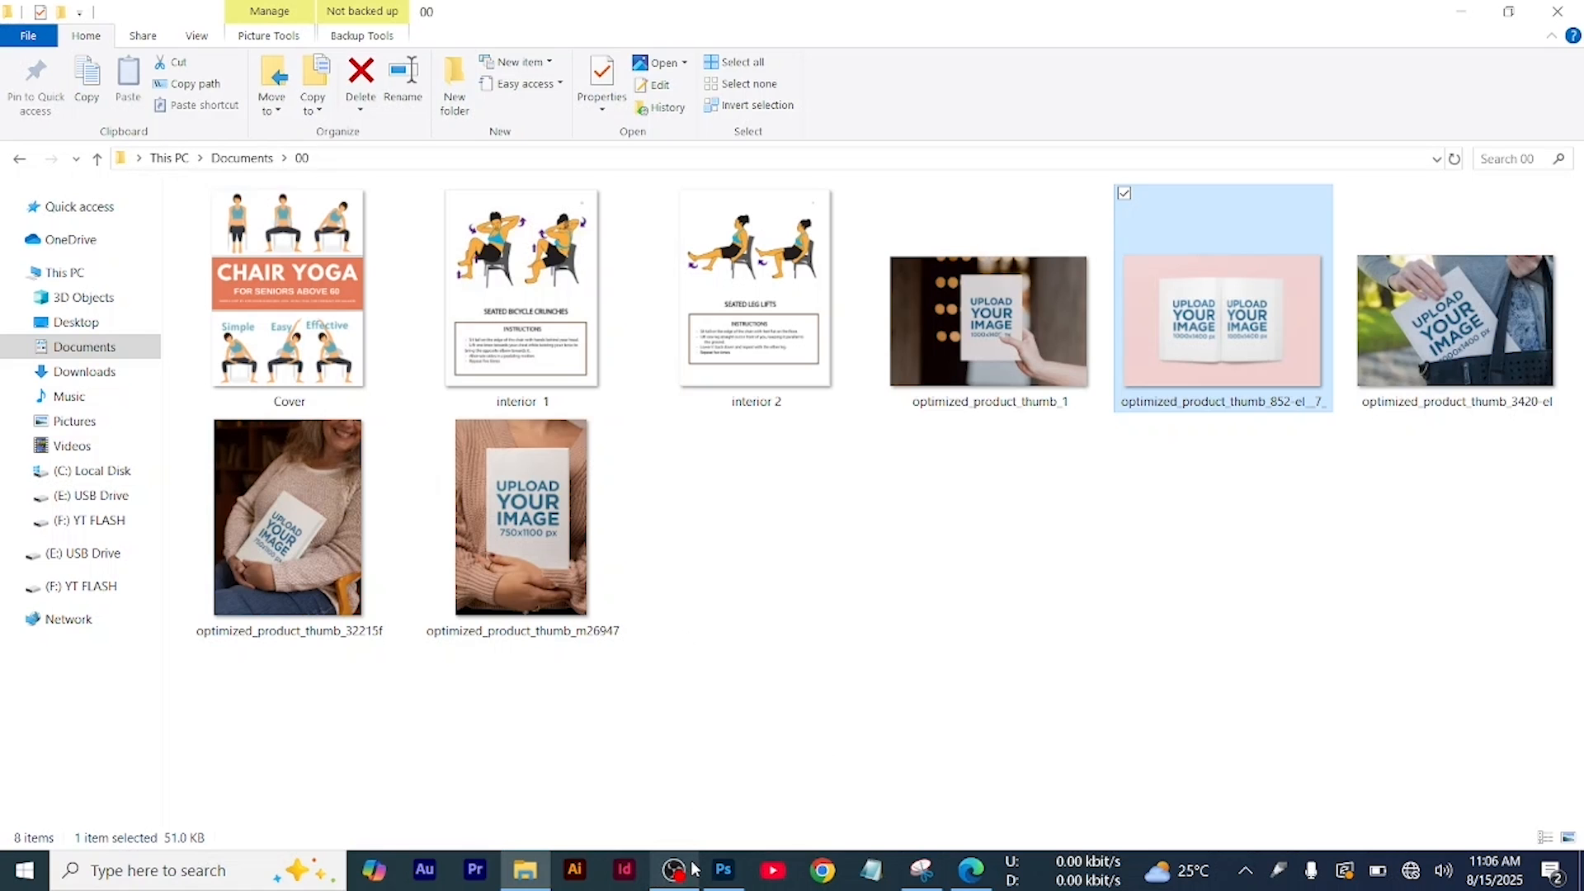
{"action": "left_click", "coordinate": [719, 874]}
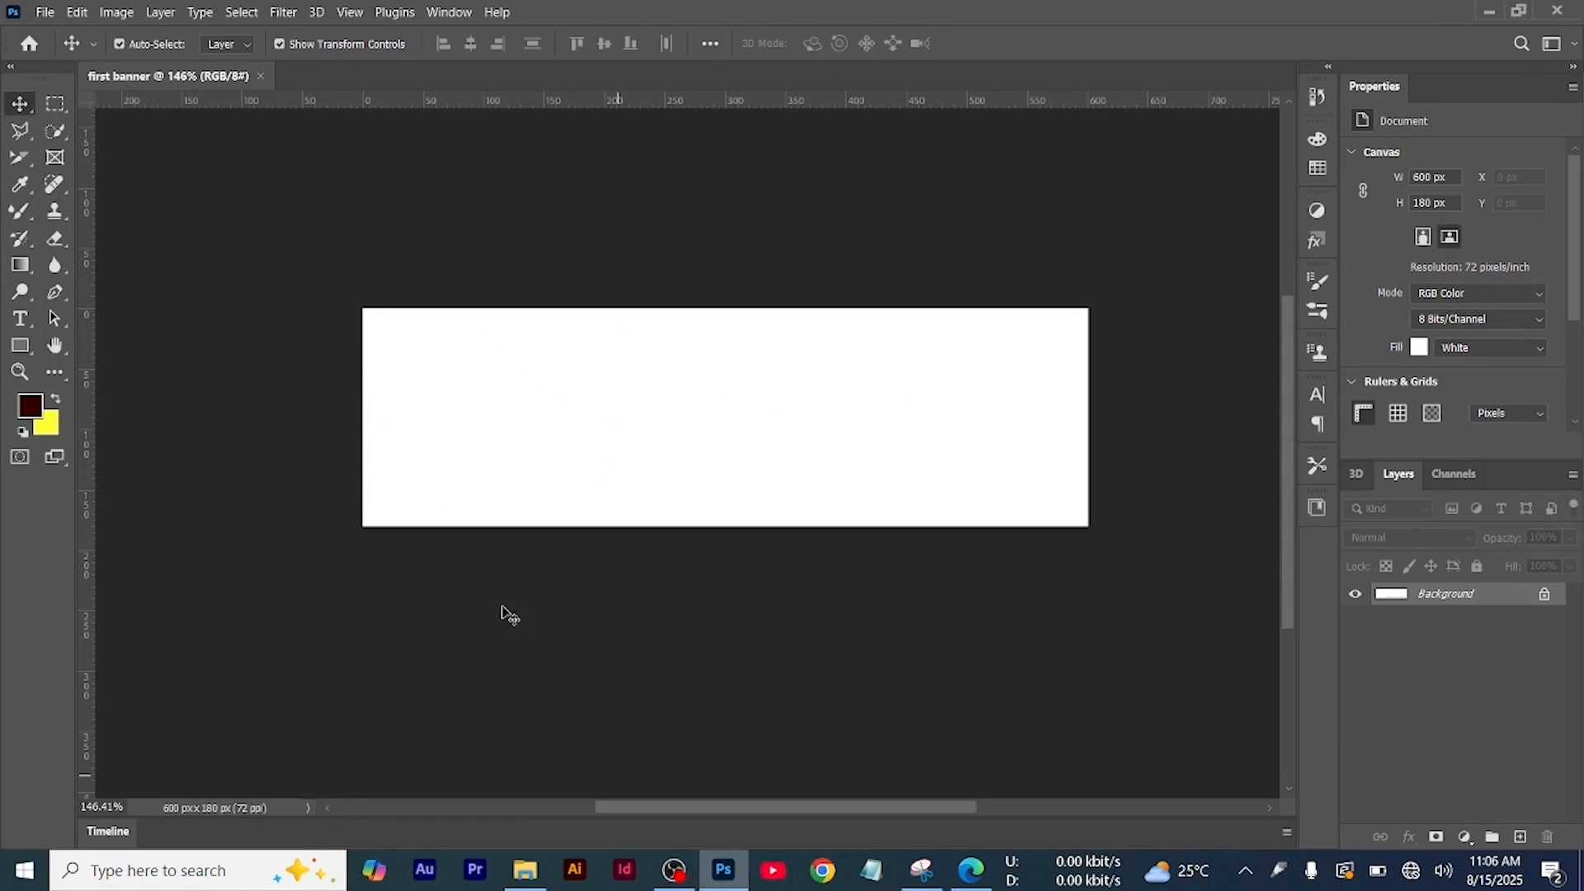
Place the image optimized_product_thumb_m26947 as an embedded object and position it against the banner's left edge
{"action": "key", "text": "b"}
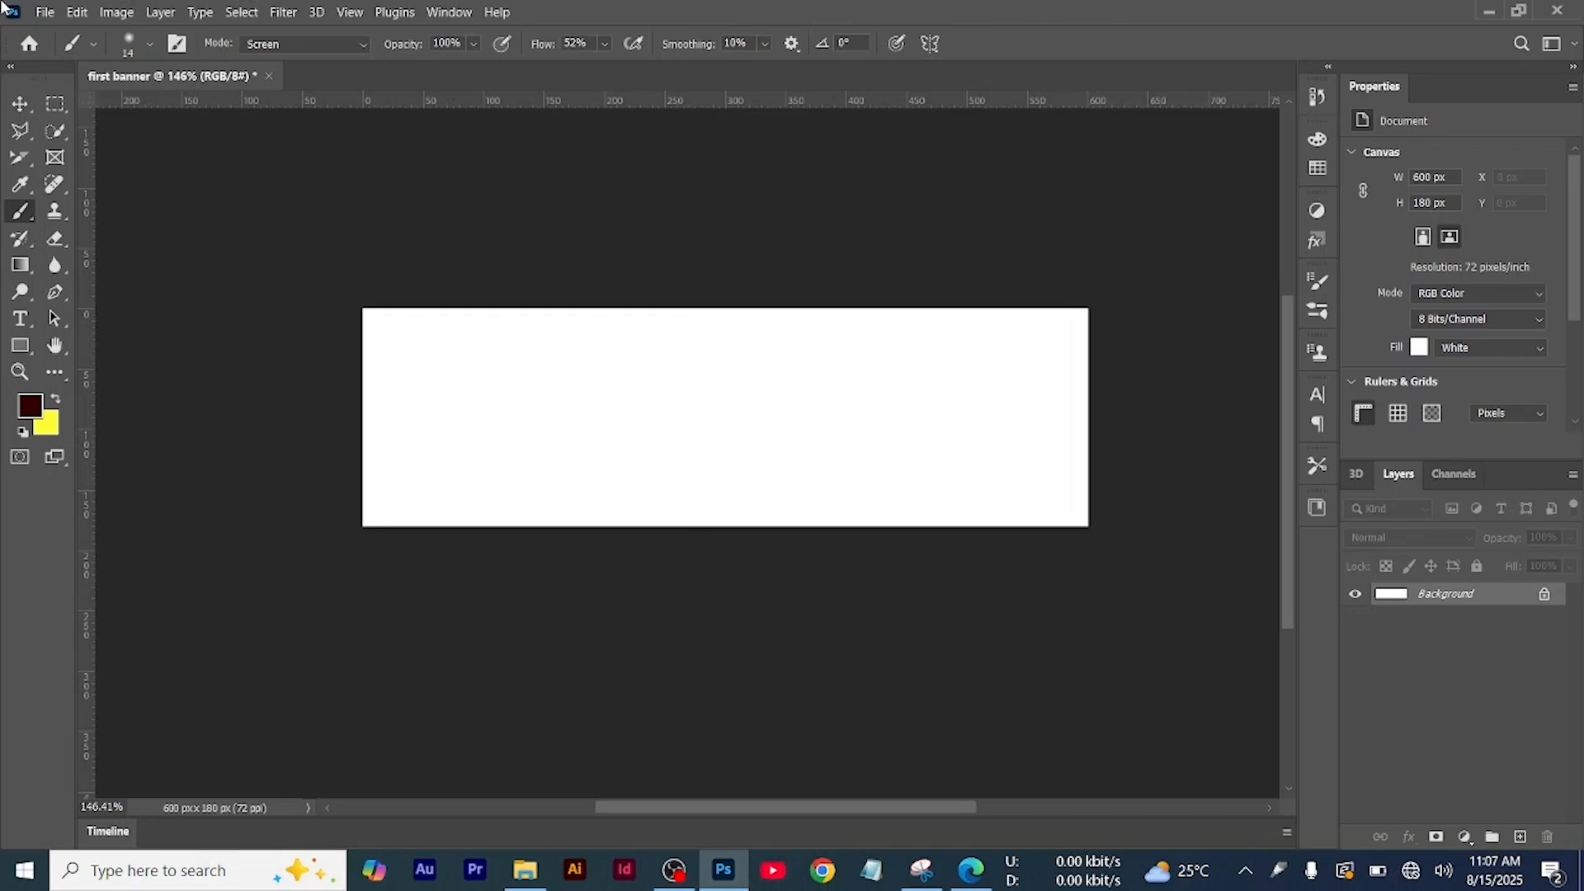
{"action": "left_click", "coordinate": [33, 15]}
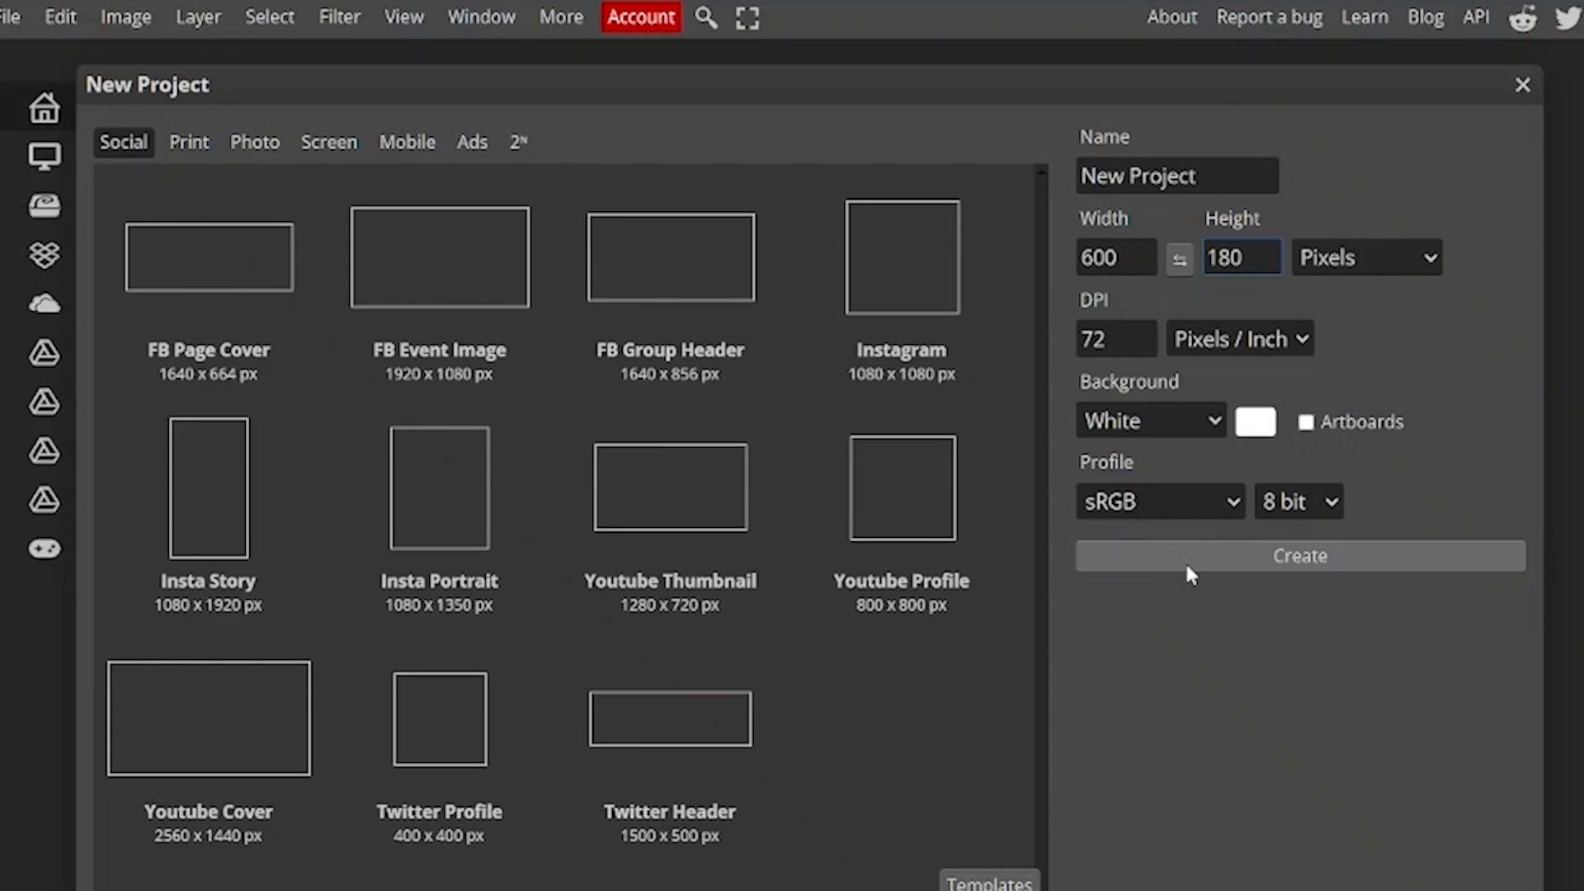
{"action": "left_click", "coordinate": [1185, 561]}
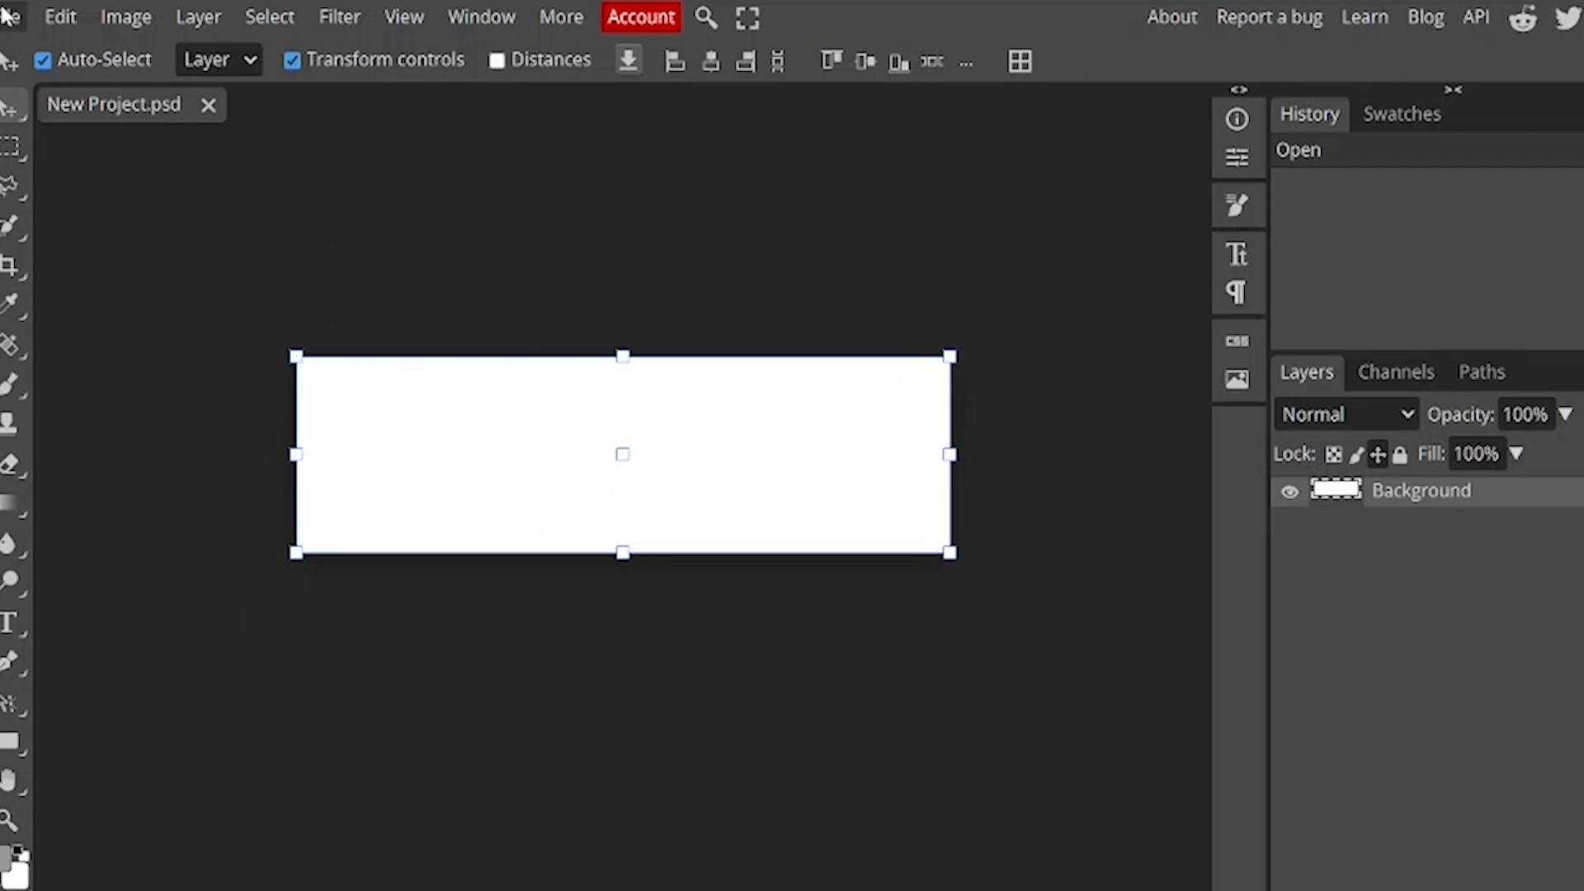
{"action": "left_click", "coordinate": [8, 15]}
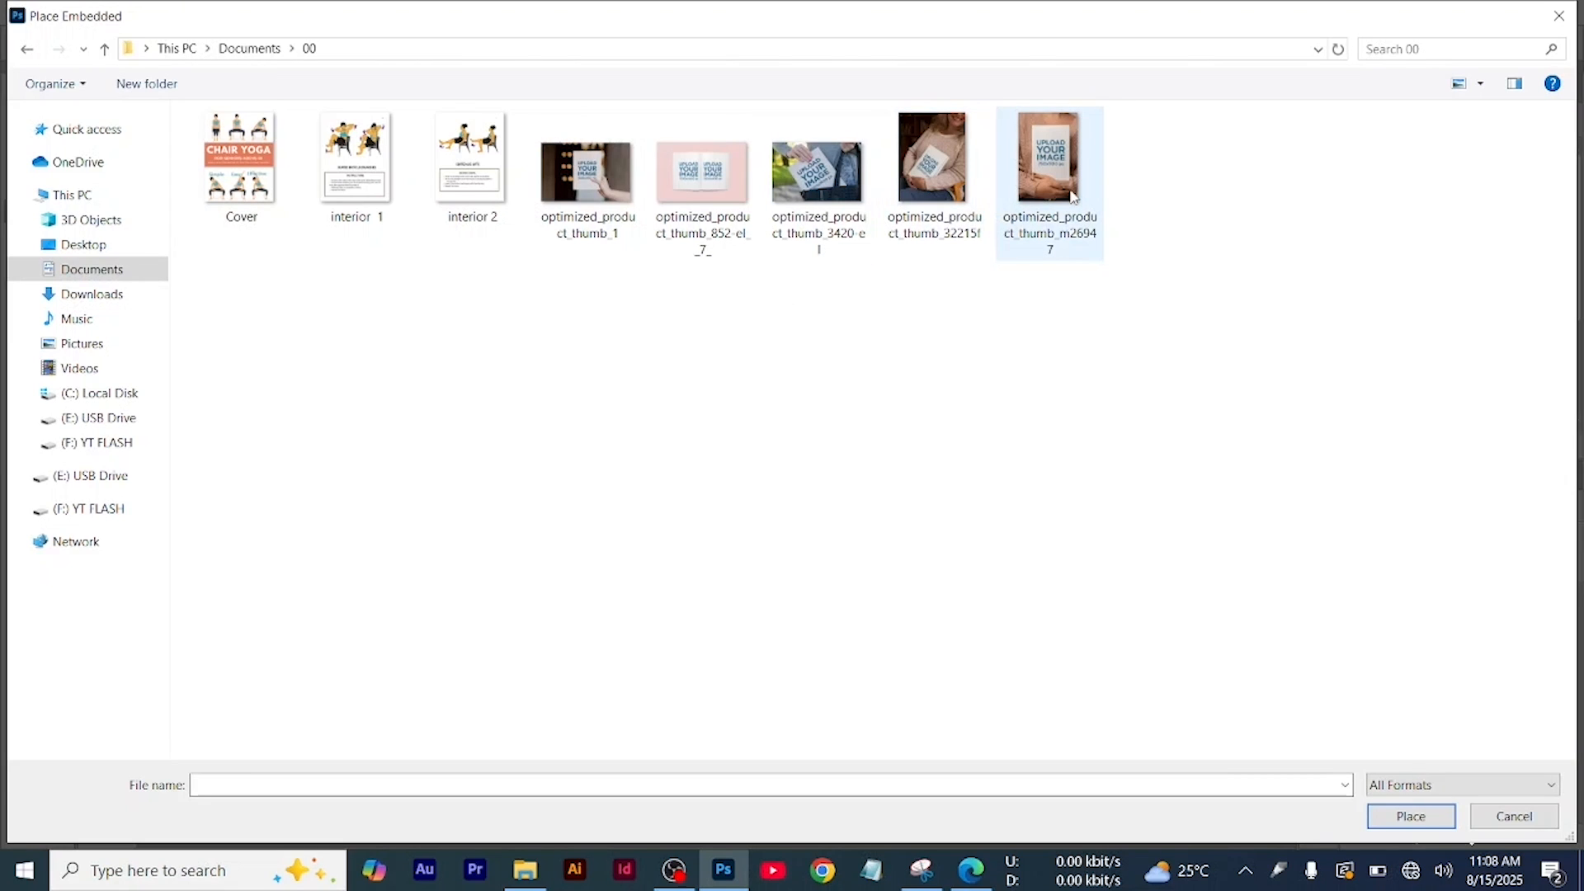
{"action": "left_click", "coordinate": [1073, 194]}
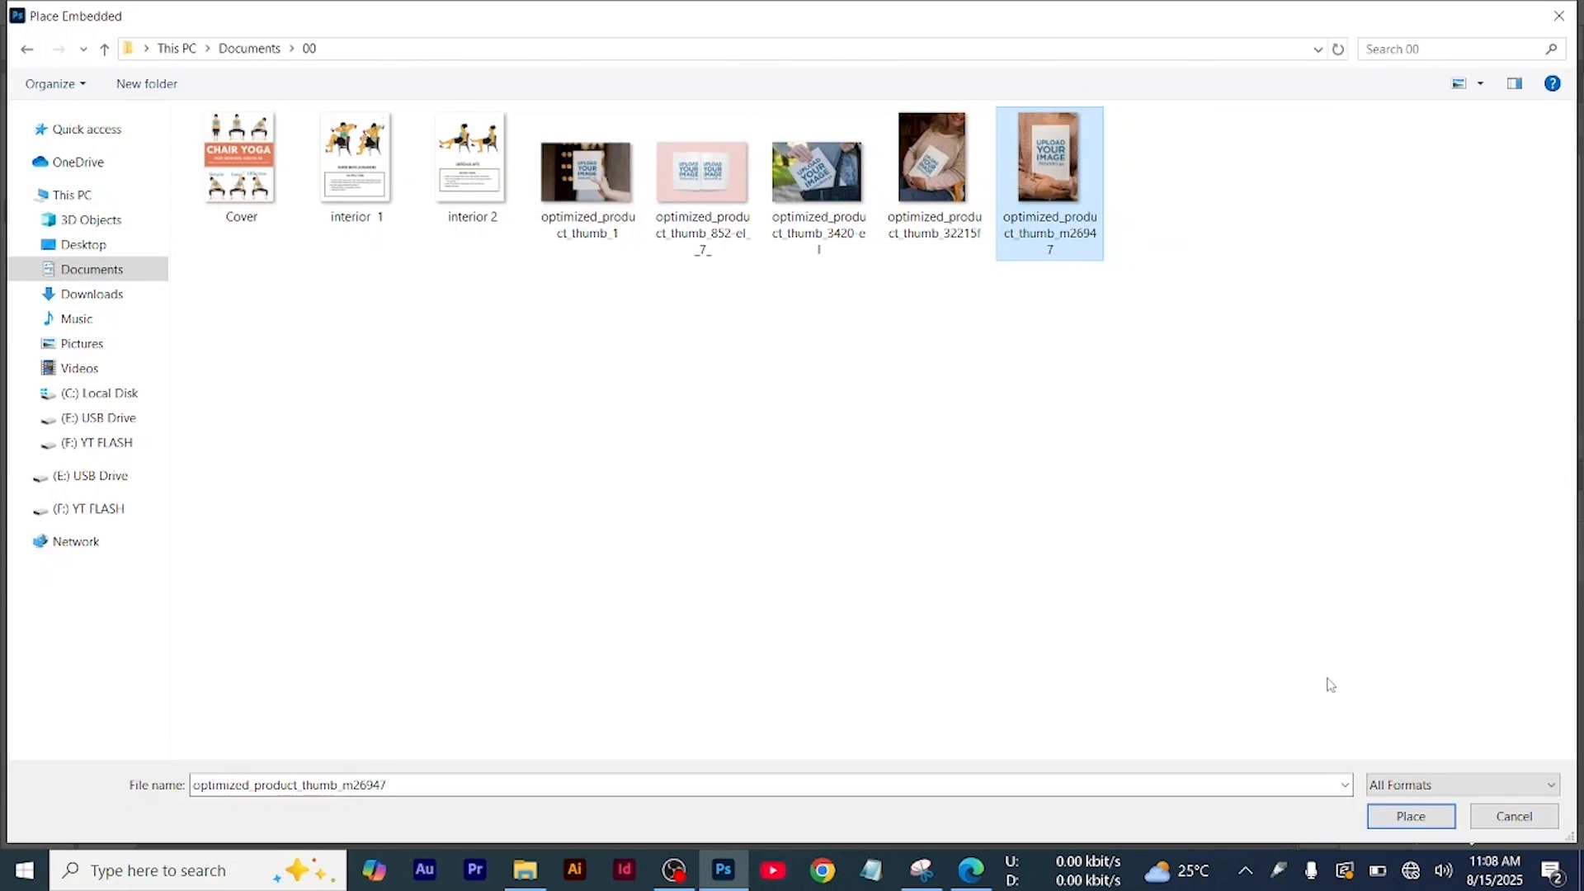
{"action": "left_click", "coordinate": [1404, 815]}
{"action": "left_click_drag", "start_coordinate": [718, 396], "coordinate": [431, 396]}
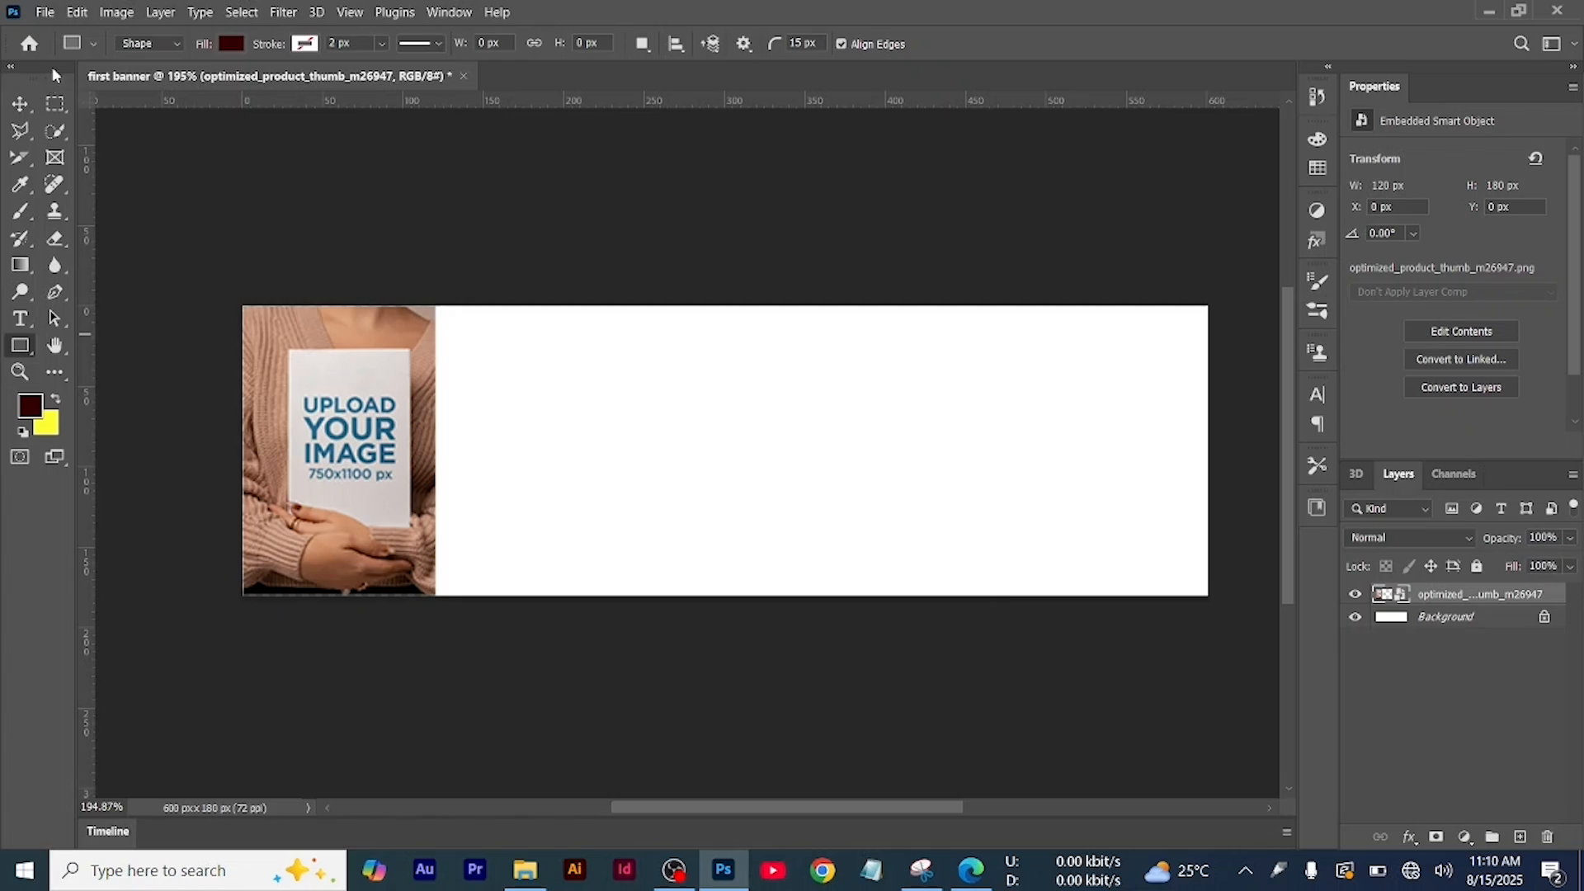
Select the hands and sleeves below the book with Quick Selection and copy them onto a new layer, checking the cutout alone
{"action": "left_click", "coordinate": [19, 103]}
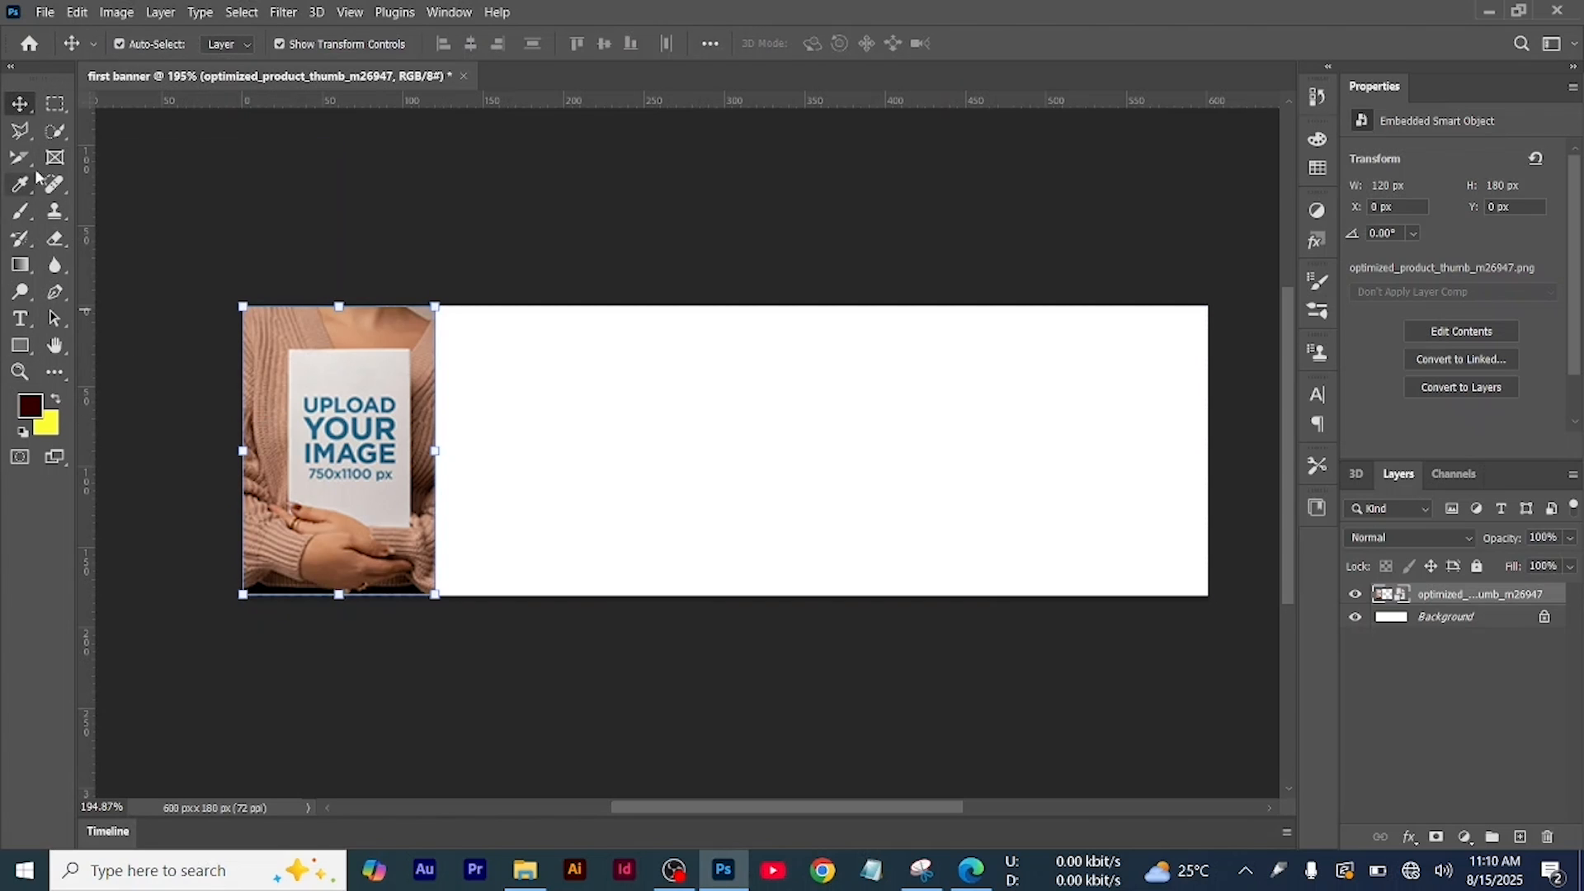
{"action": "left_click", "coordinate": [57, 132]}
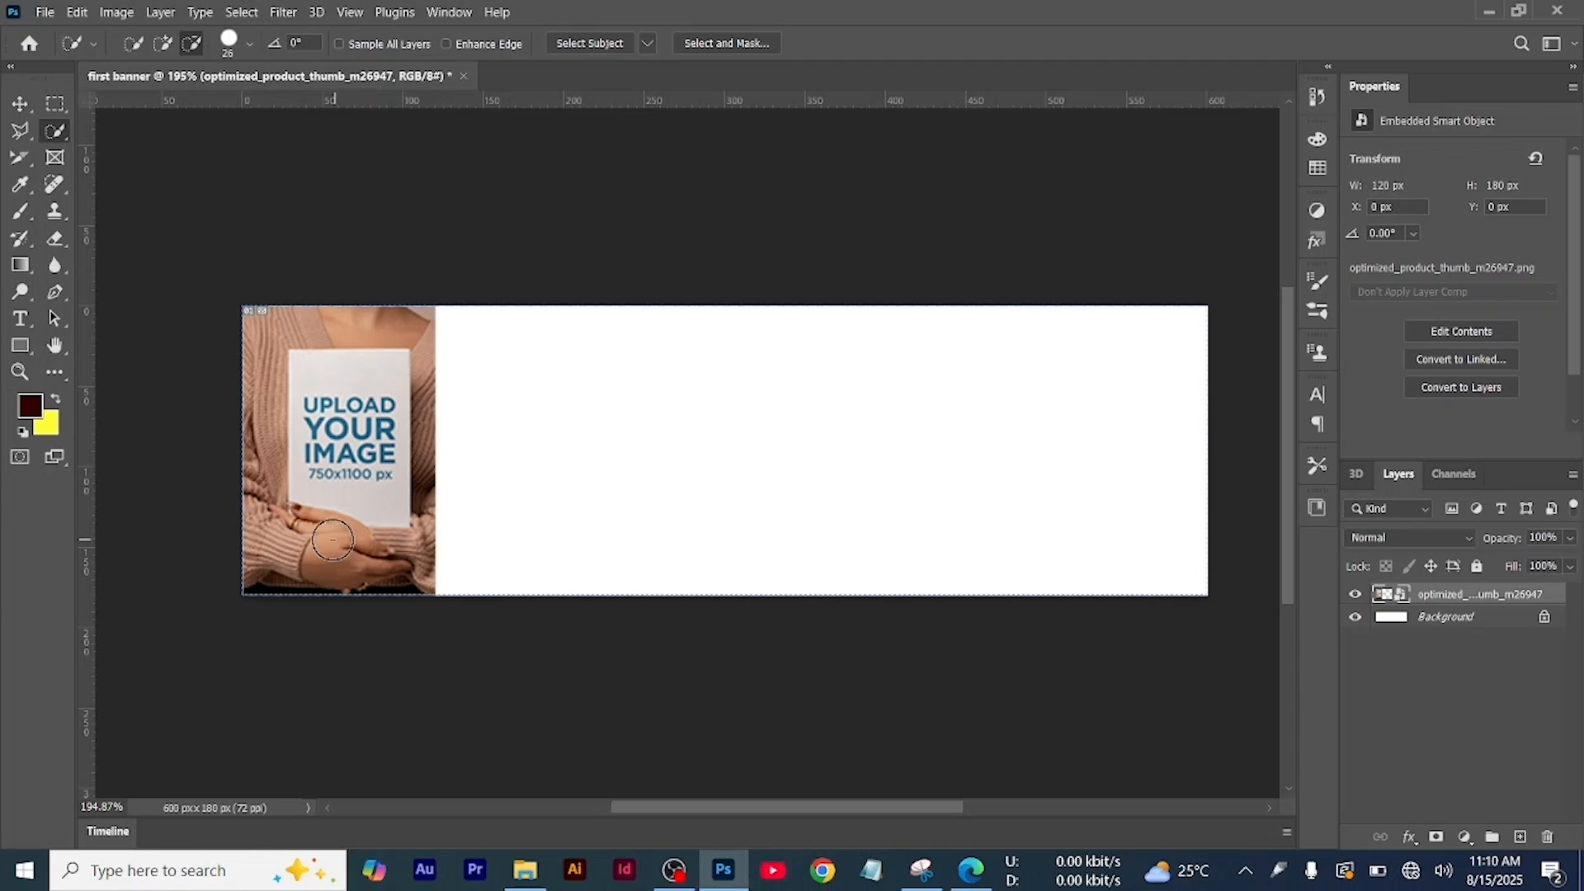
{"action": "scroll", "coordinate": [267, 521], "scroll_direction": "up", "scroll_amount": 5}
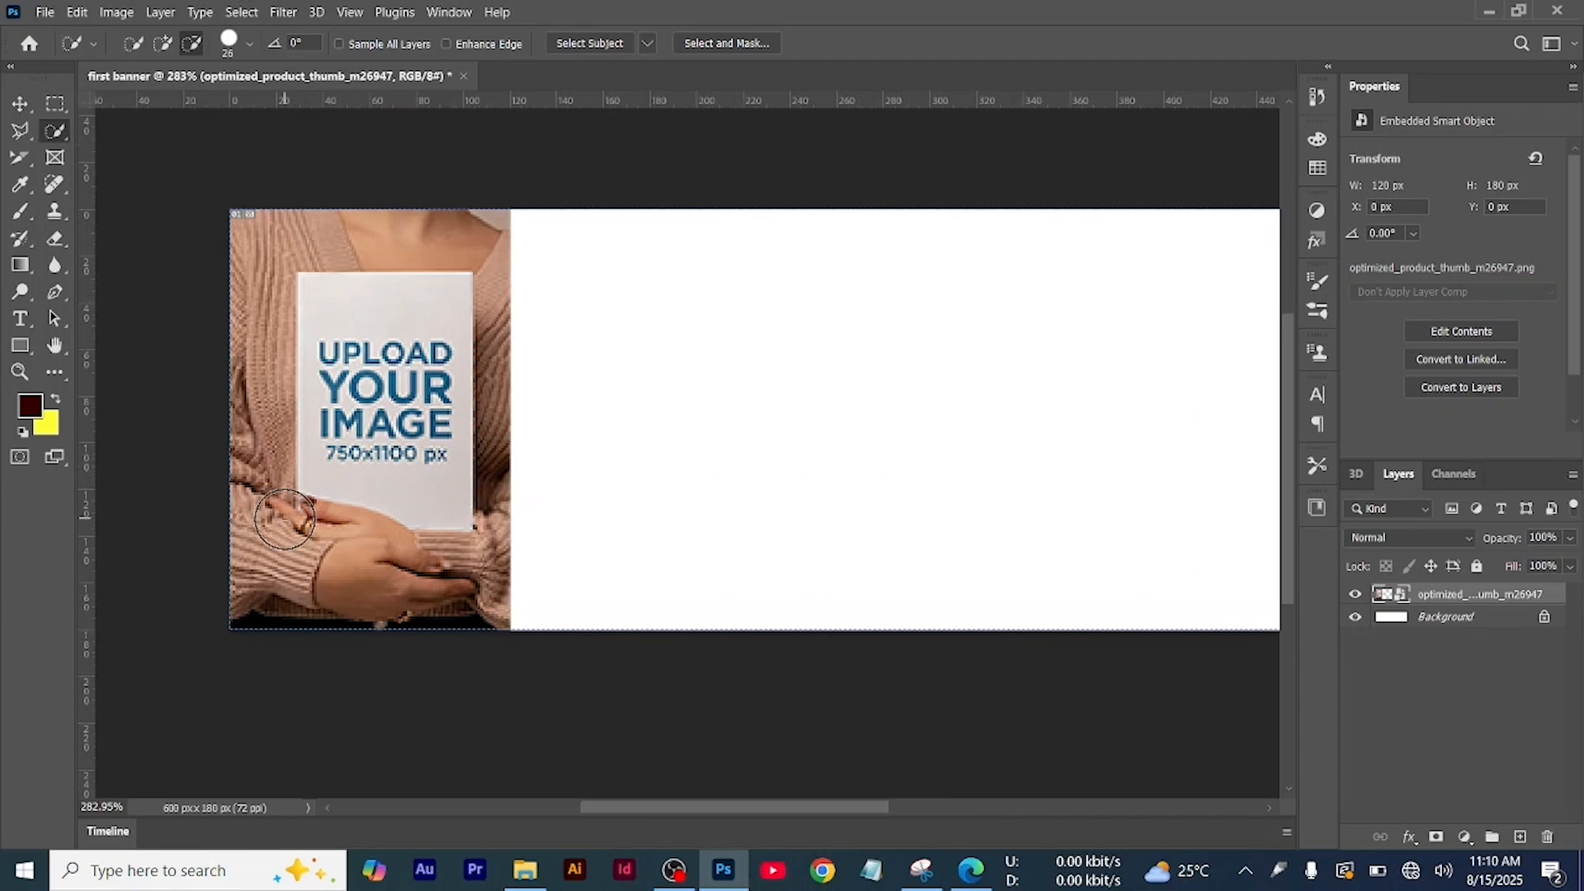
{"action": "left_click", "coordinate": [258, 552]}
{"action": "mouse_move", "coordinate": [313, 566]}
{"action": "left_mouse_down"}
{"action": "mouse_move", "coordinate": [347, 611]}
{"action": "mouse_move", "coordinate": [484, 611]}
{"action": "mouse_move", "coordinate": [512, 590]}
{"action": "mouse_move", "coordinate": [502, 599]}
{"action": "left_mouse_up"}
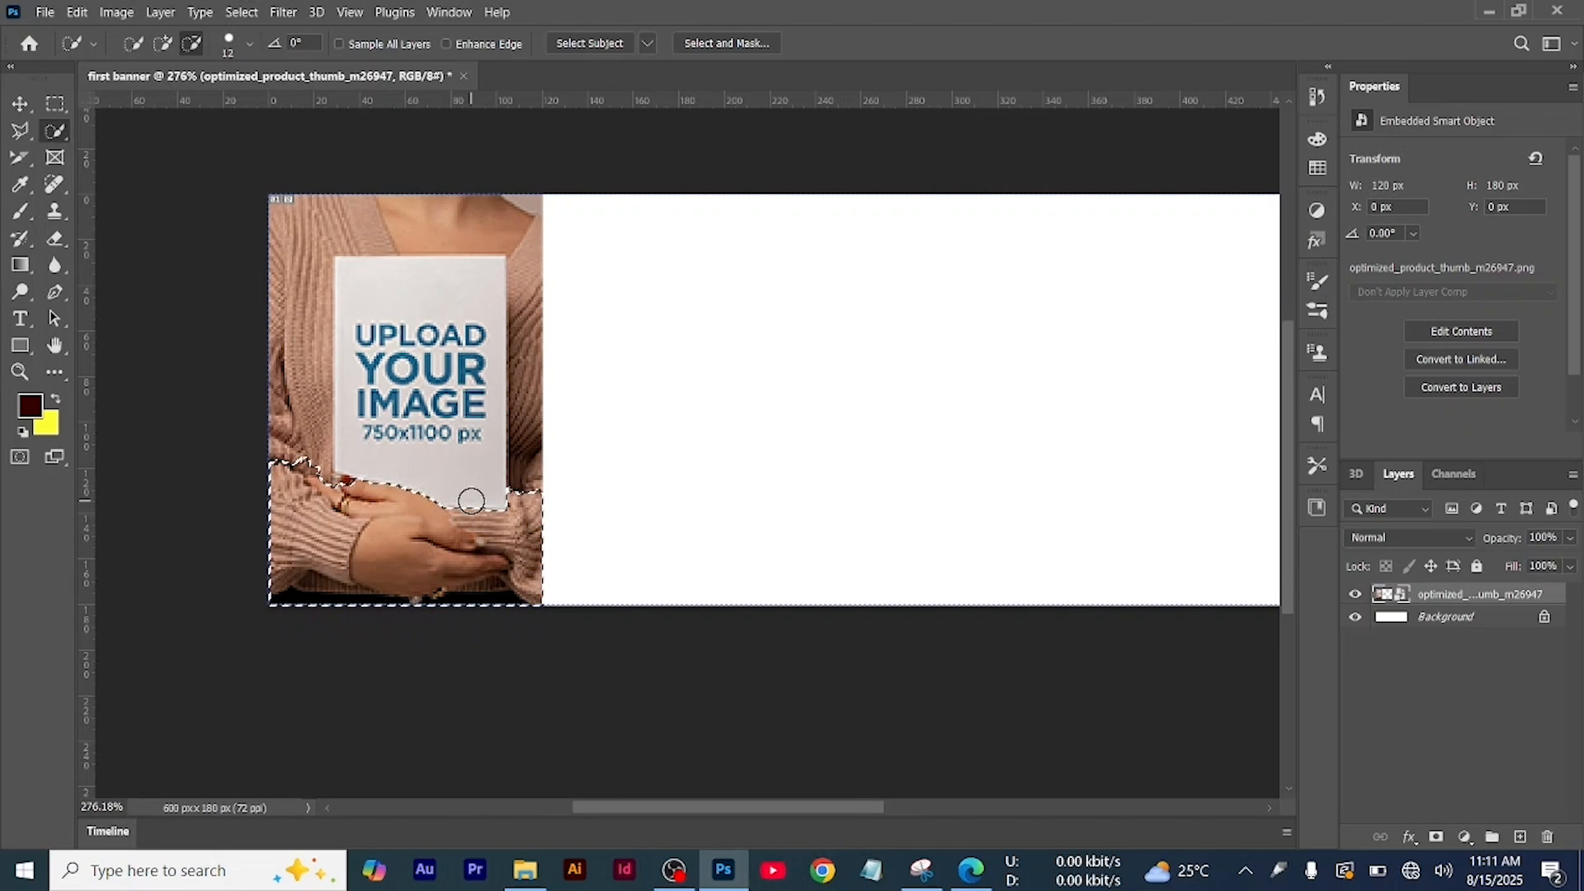
{"action": "key", "text": "ctrl+j"}
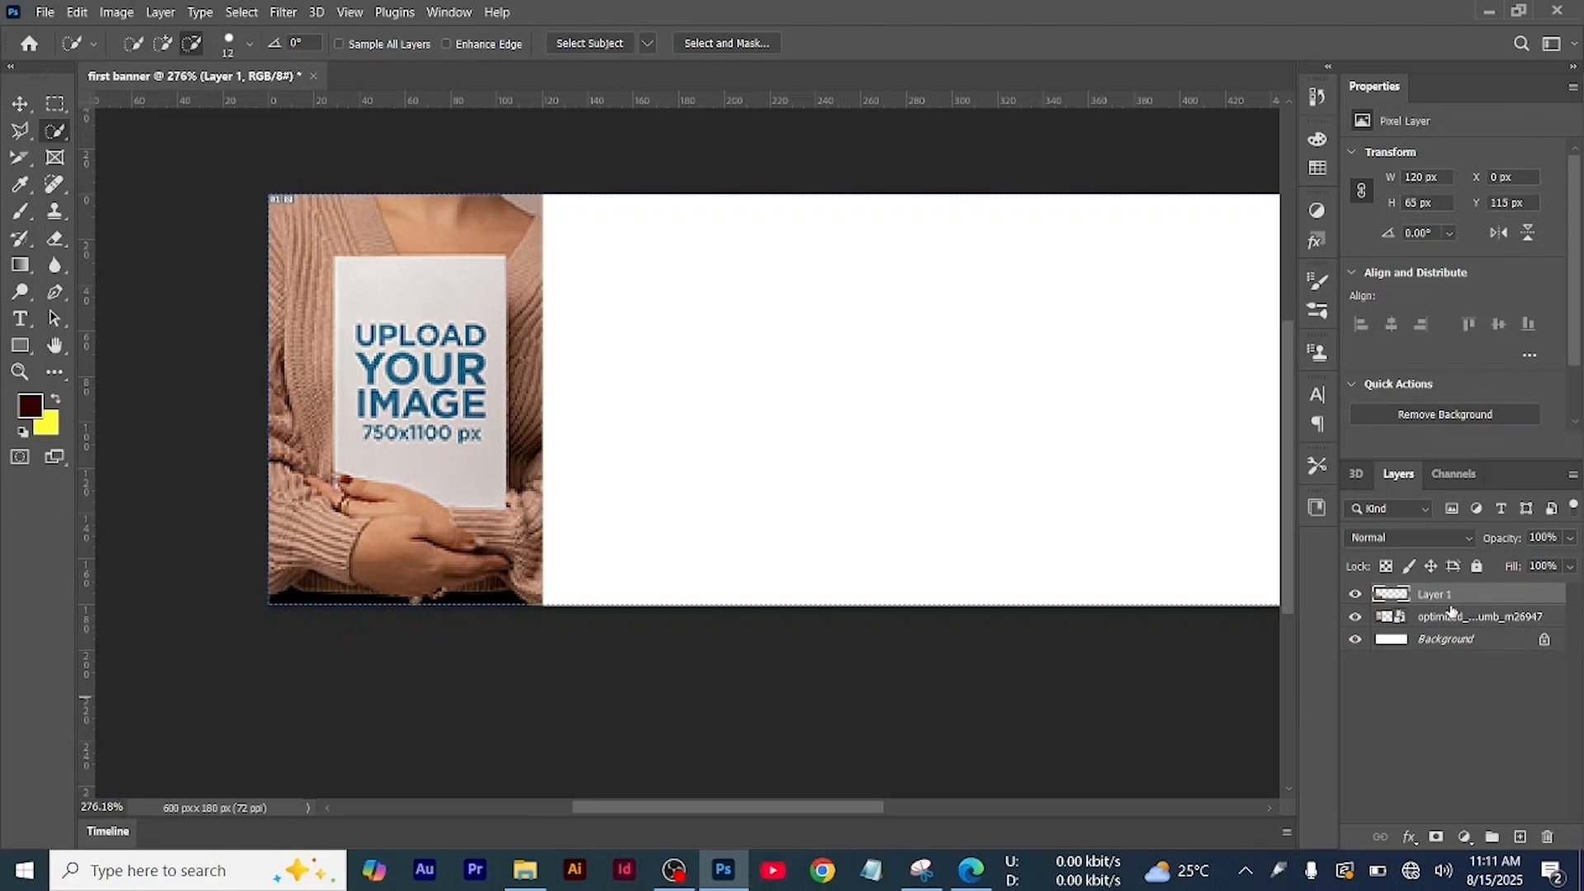
{"action": "left_click", "coordinate": [1355, 618]}
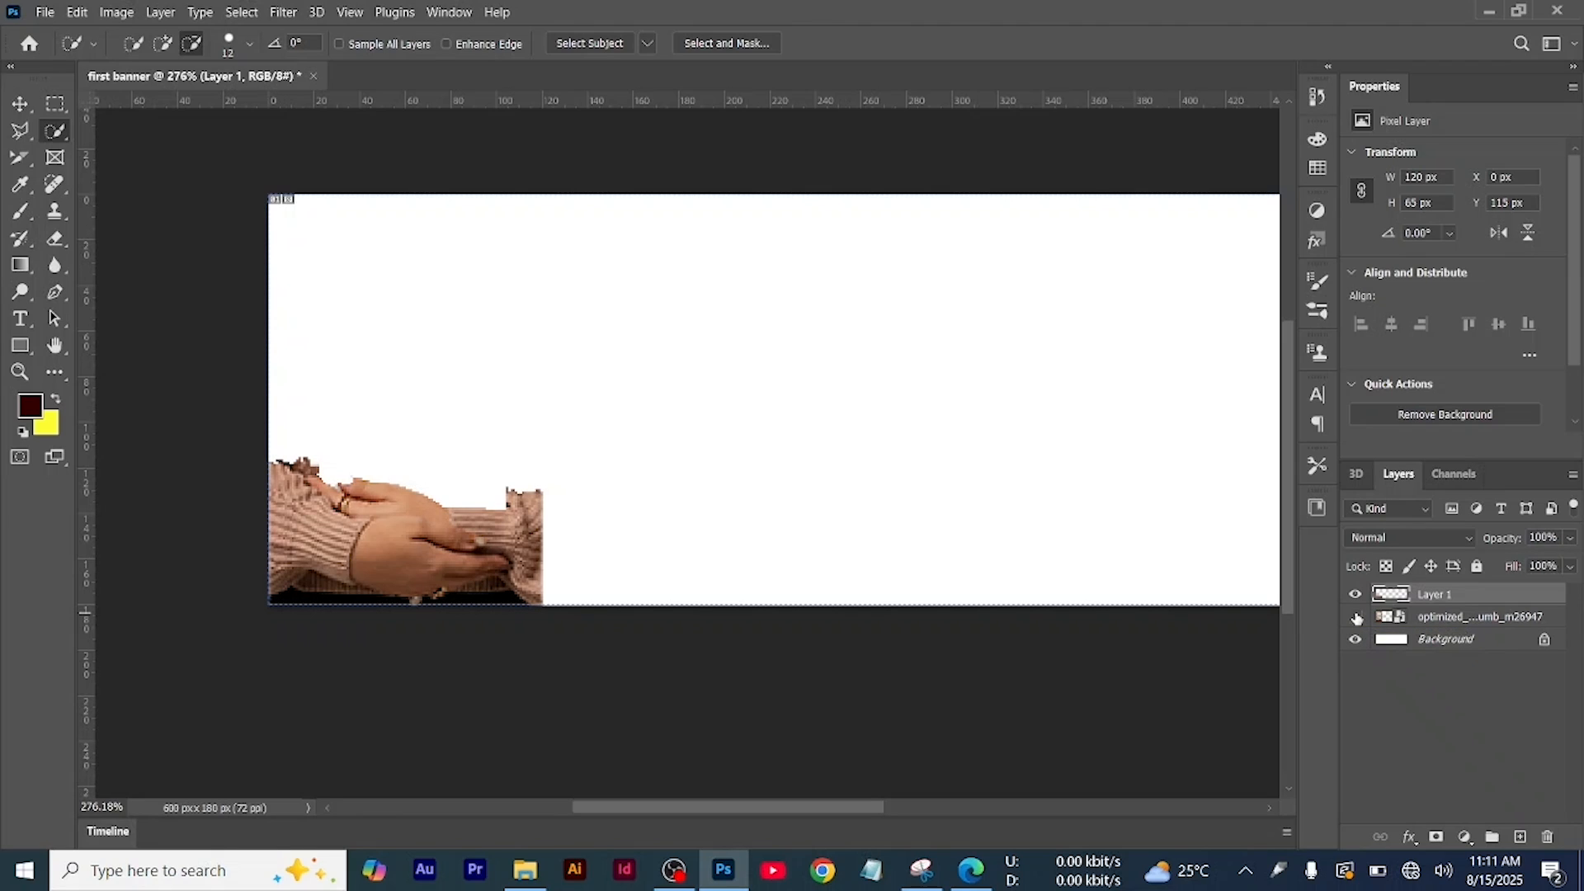
{"action": "left_click", "coordinate": [1356, 617]}
Add a layer directly above the mockup photo and draw a rectangle about 78 × 117 px covering the blank book
{"action": "left_click", "coordinate": [1431, 620]}
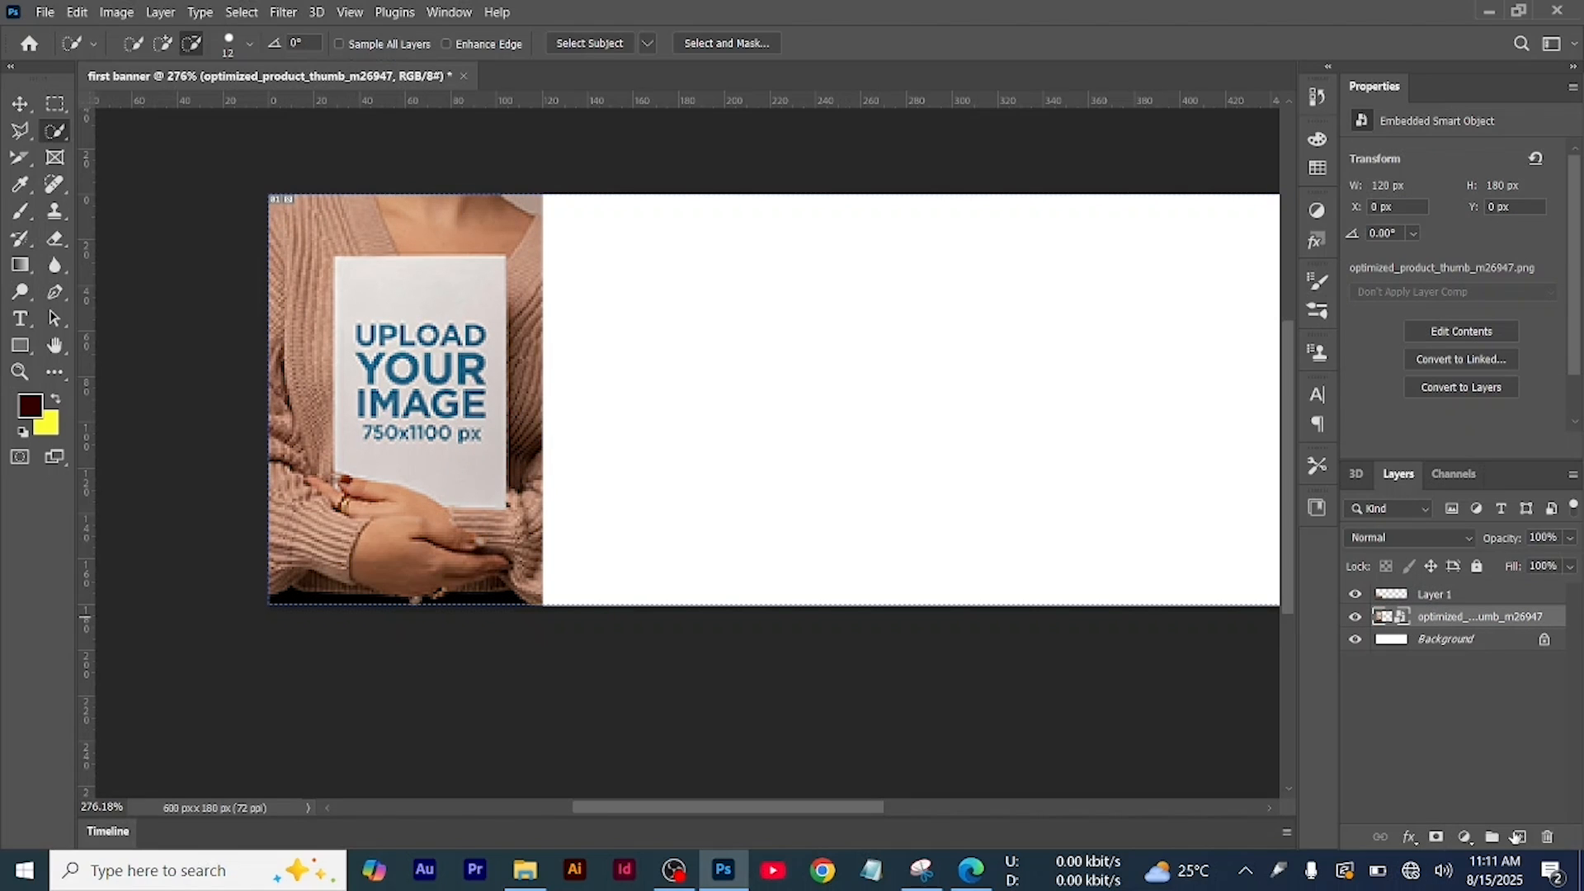
{"action": "left_click", "coordinate": [1519, 838]}
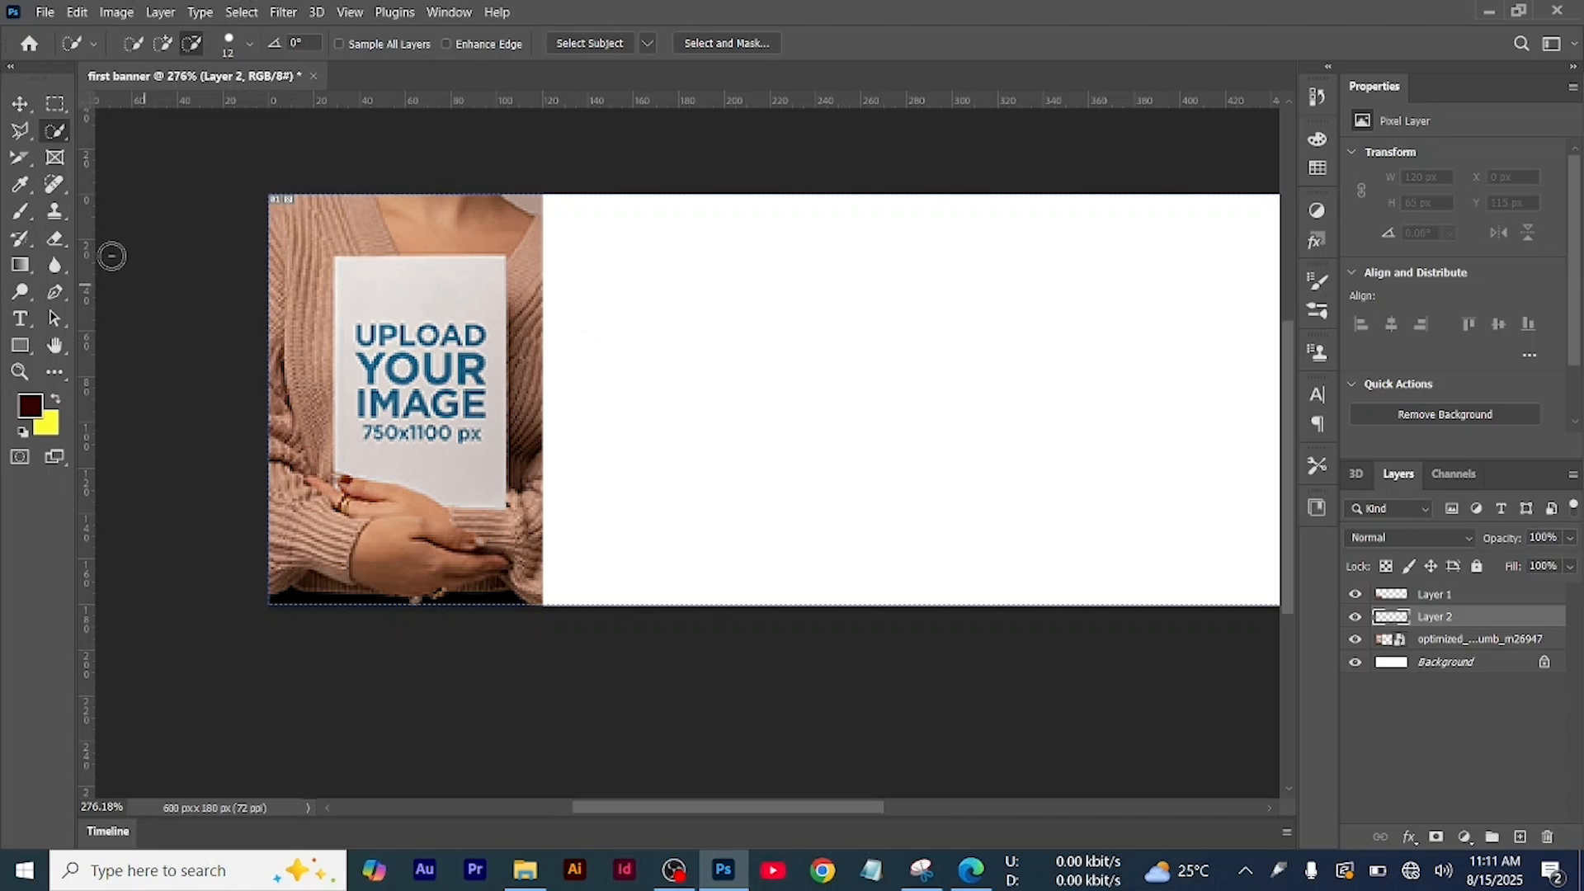
{"action": "left_click", "coordinate": [20, 345]}
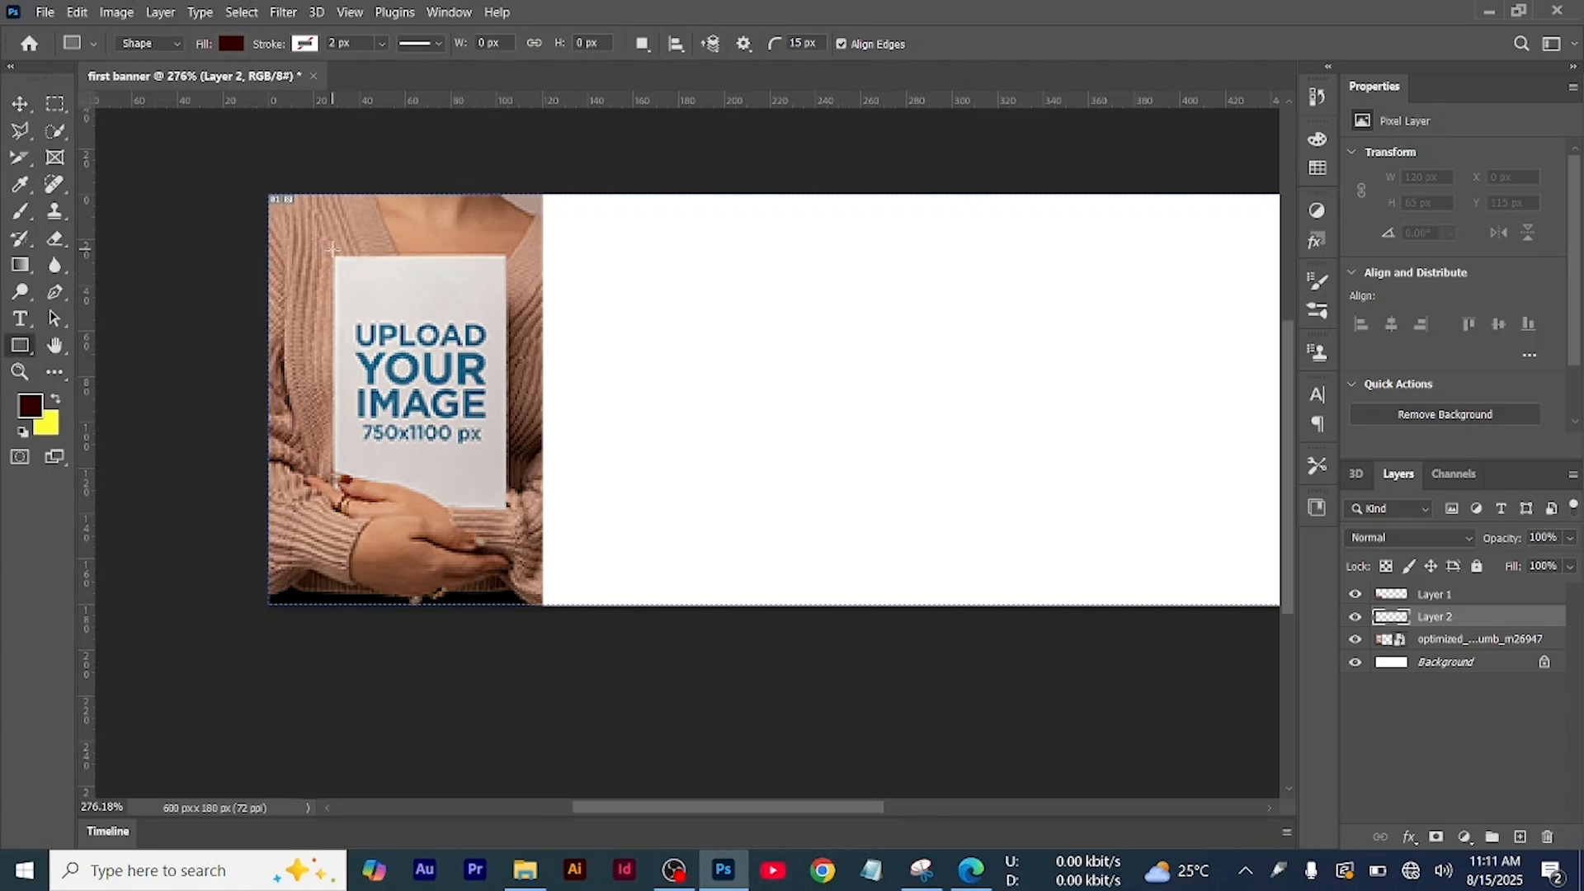
{"action": "left_click_drag", "start_coordinate": [335, 258], "coordinate": [505, 521]}
{"action": "left_click_drag", "start_coordinate": [365, 295], "coordinate": [332, 250]}
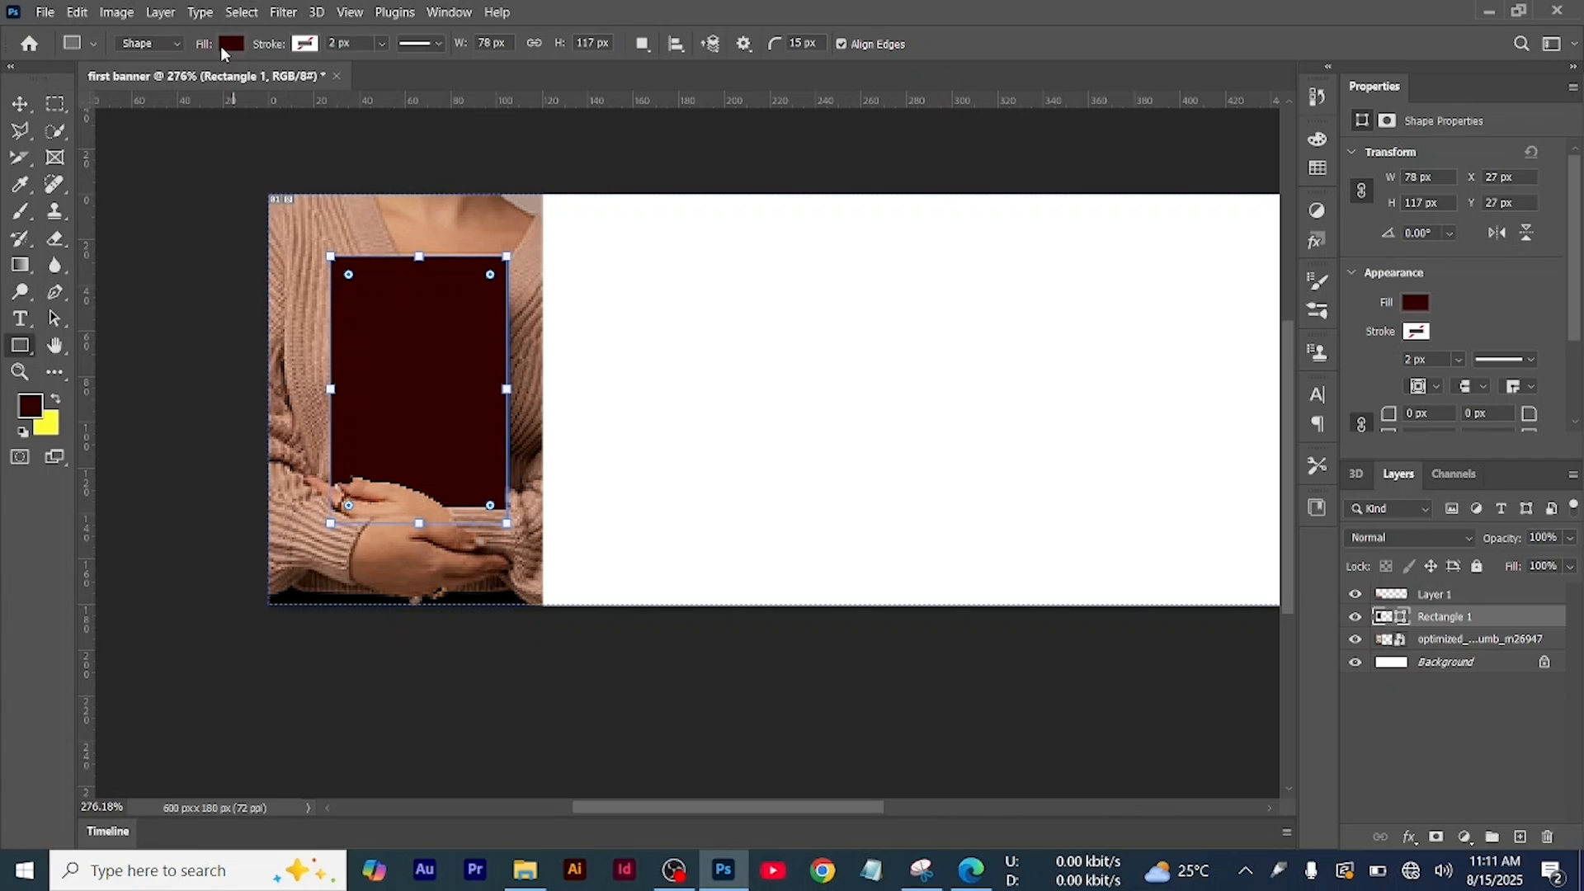
Set the rectangle's fill to none and fit its width to 75 px on the book using a temporary red stroke
{"action": "left_click", "coordinate": [222, 45]}
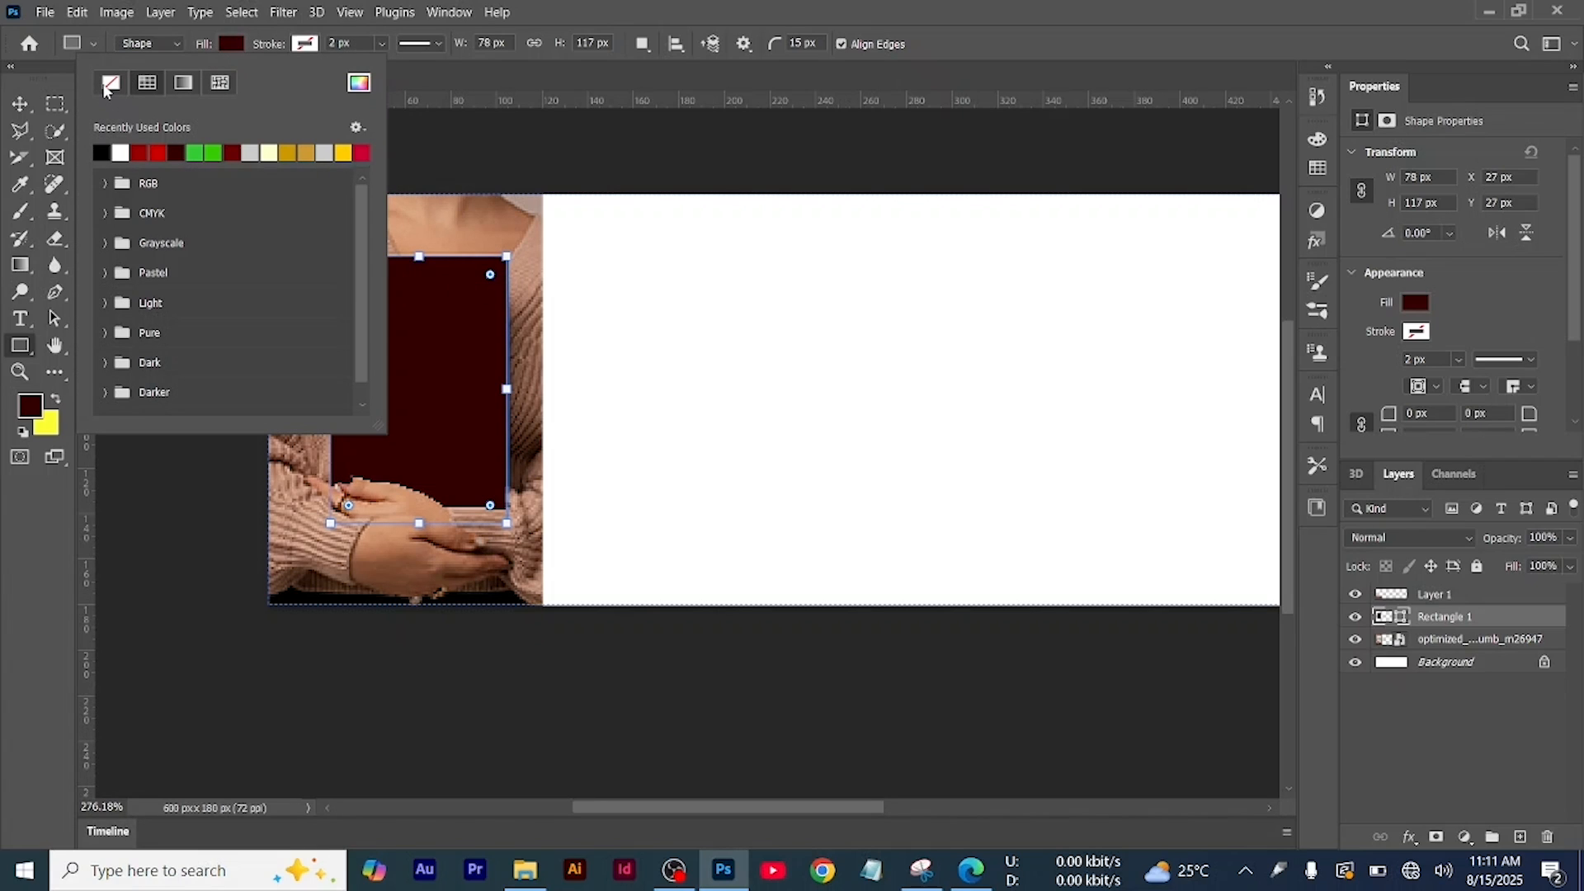
{"action": "left_click", "coordinate": [109, 83]}
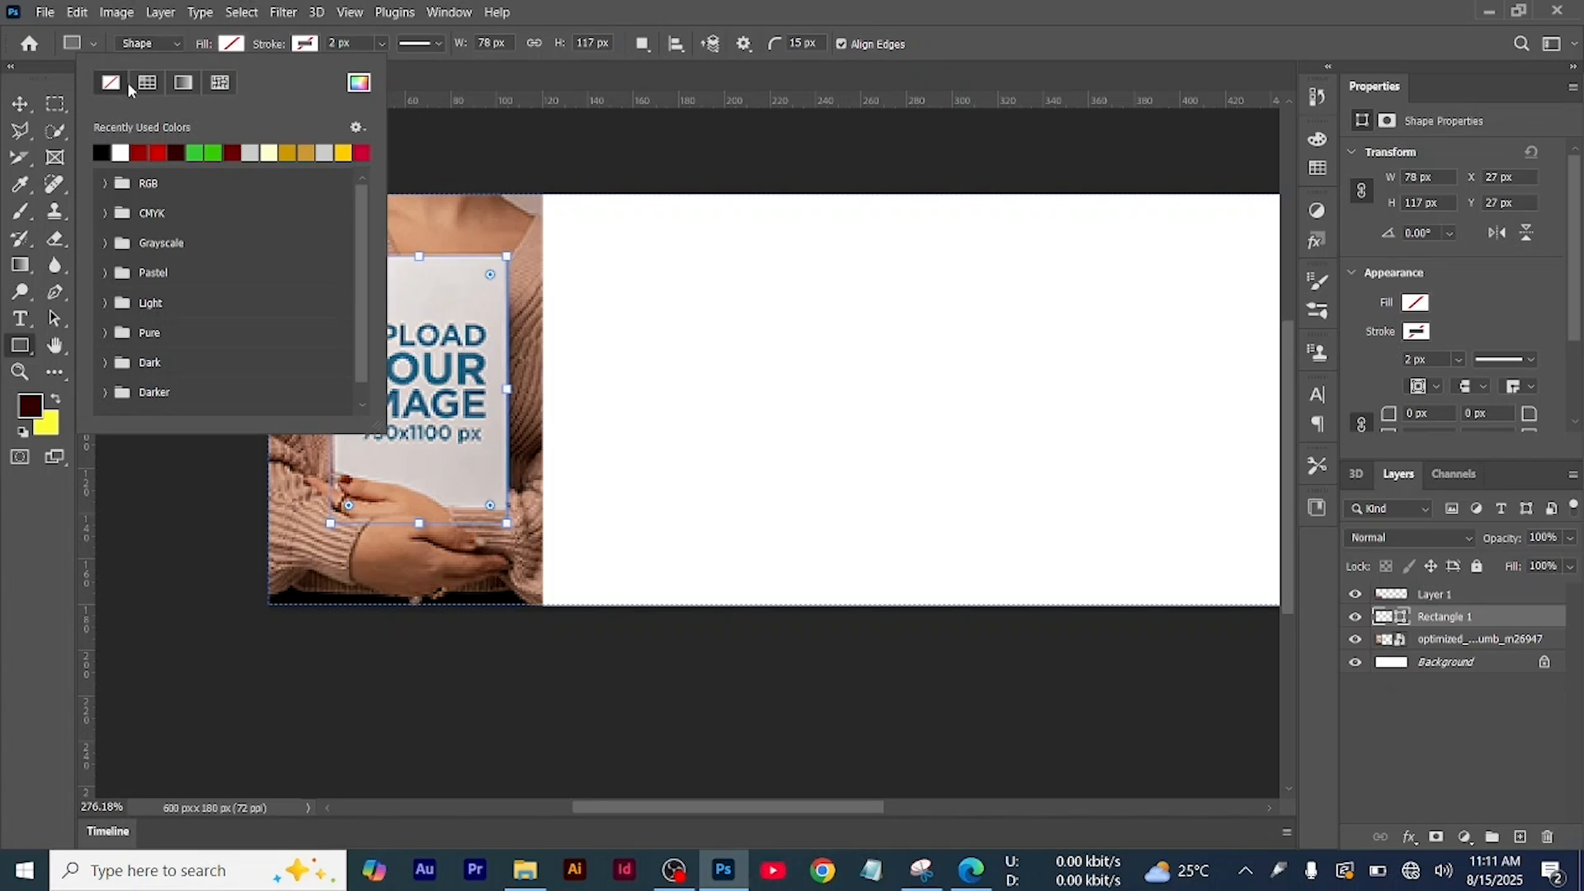
{"action": "left_click", "coordinate": [305, 45]}
{"action": "left_click", "coordinate": [213, 153]}
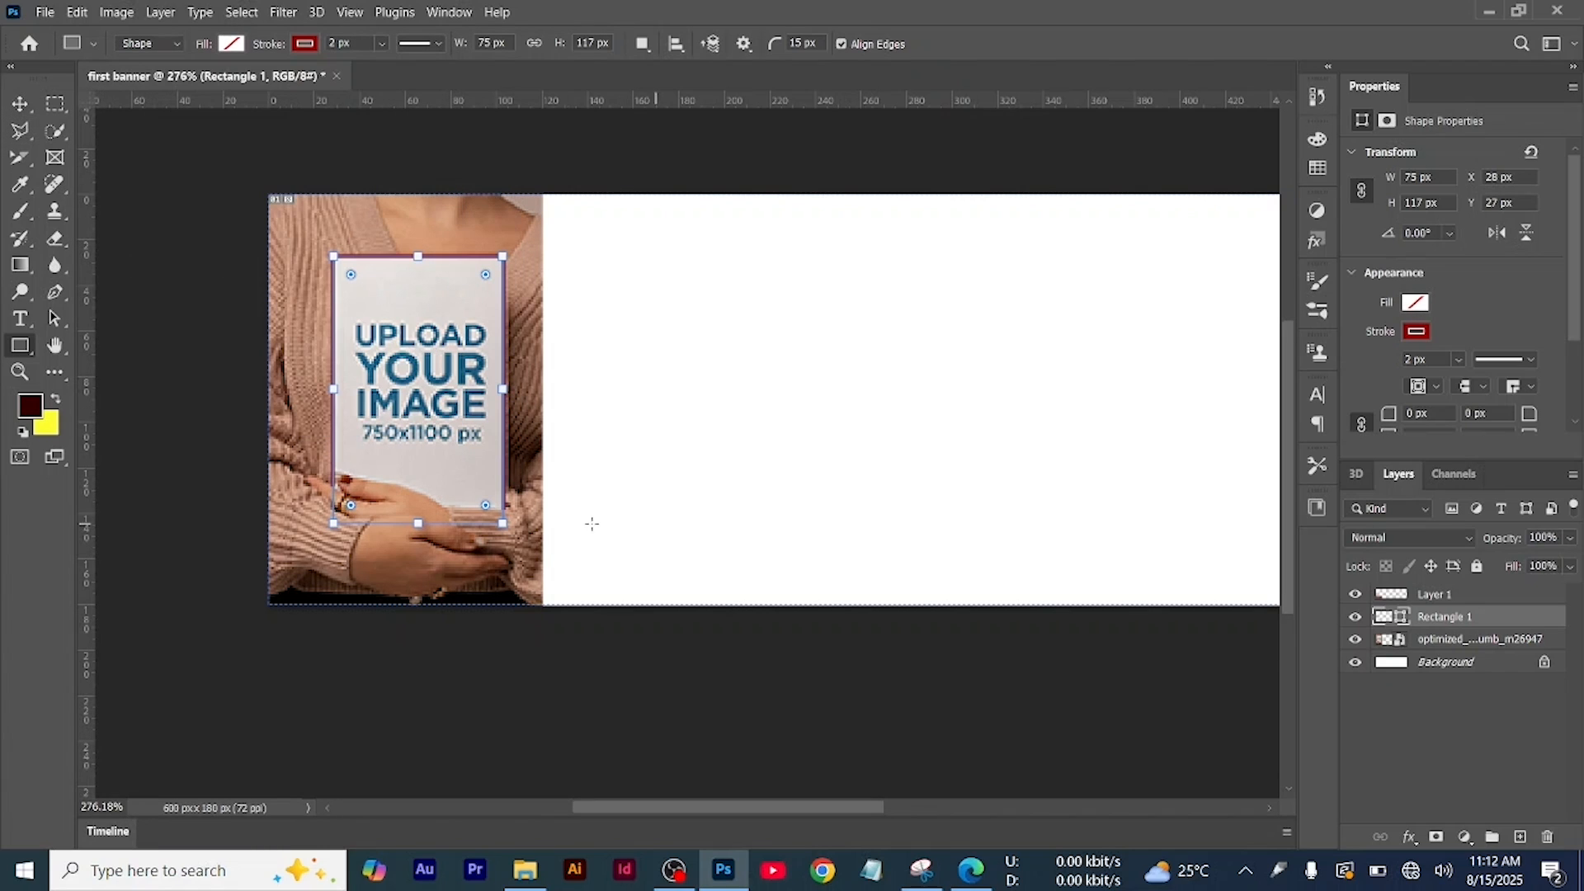
{"action": "left_click", "coordinate": [303, 45]}
{"action": "left_click", "coordinate": [178, 87]}
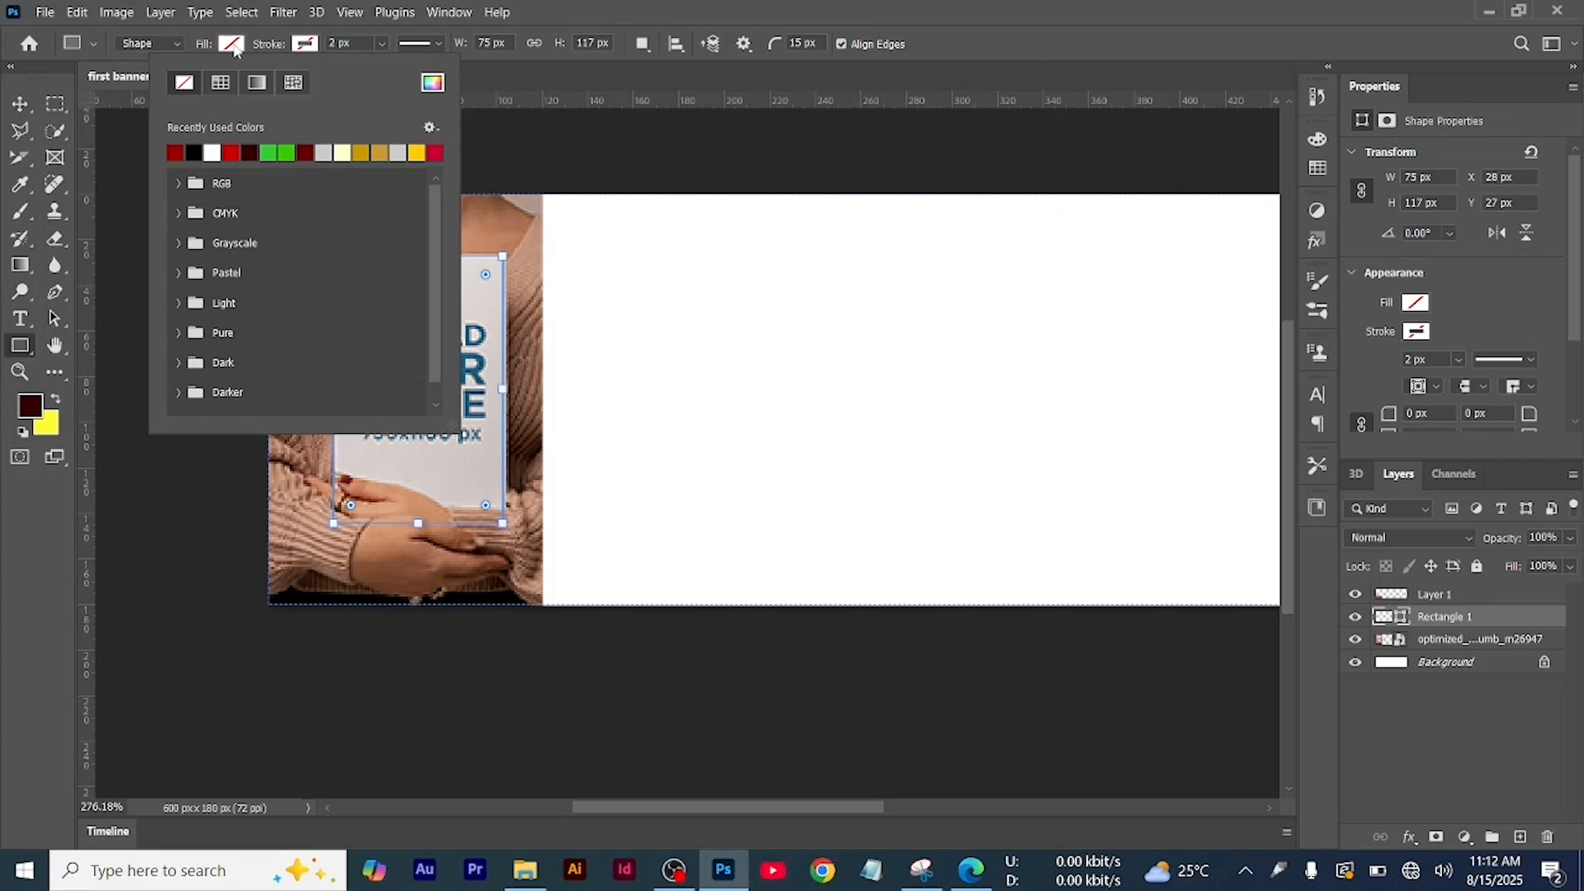
Fill the rectangle covering the book with the pale yellow from the recently used colors
{"action": "left_click", "coordinate": [241, 43]}
{"action": "left_click", "coordinate": [241, 42]}
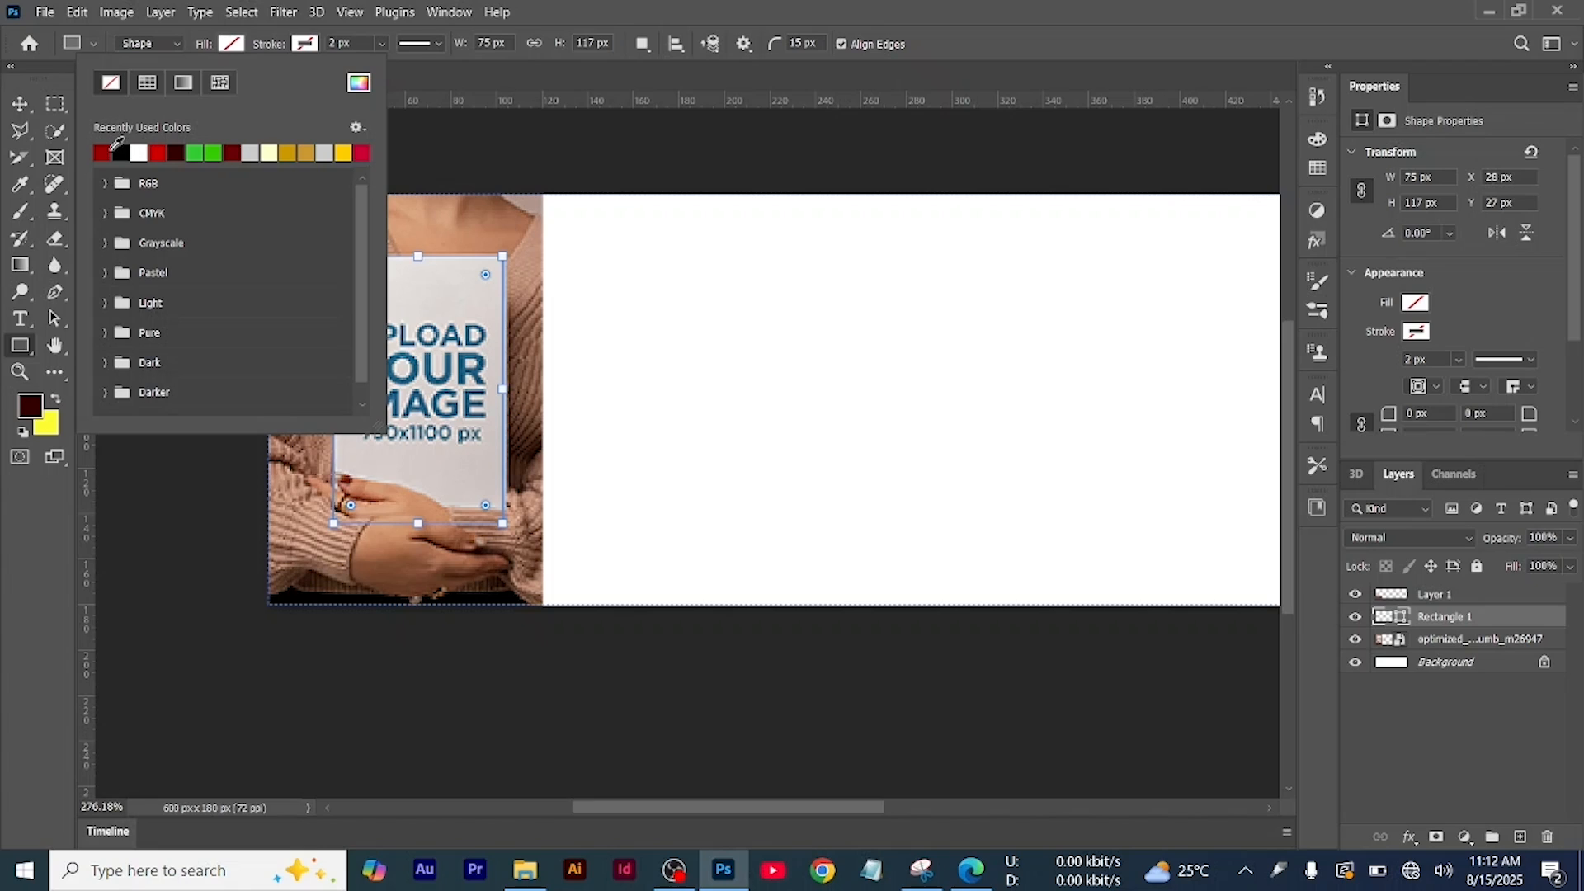
{"action": "left_click", "coordinate": [271, 152]}
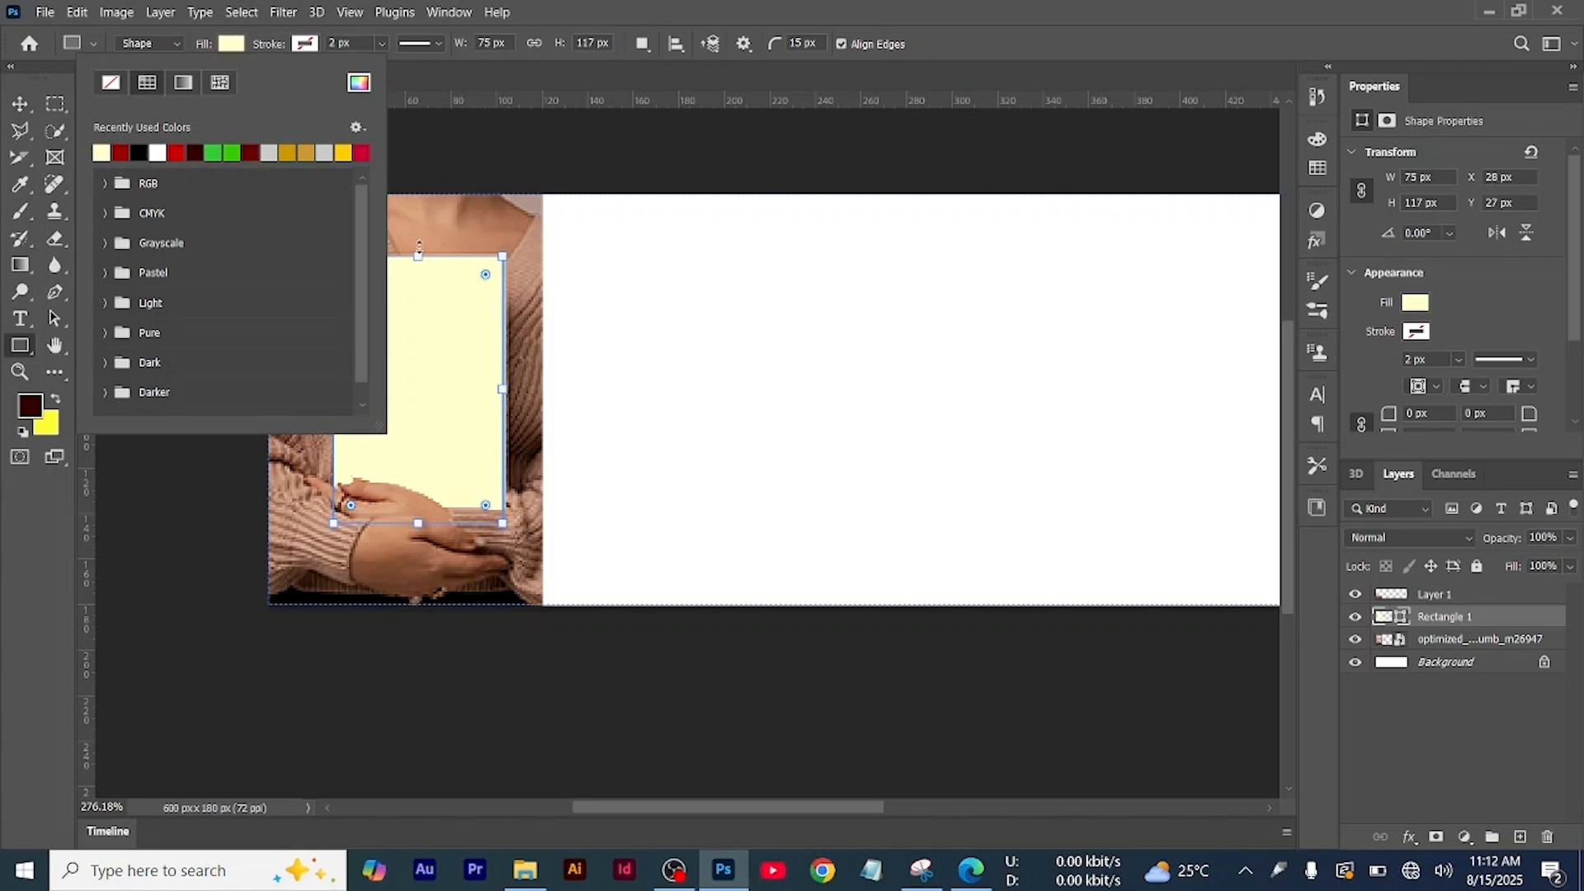
{"action": "right_click", "coordinate": [24, 349]}
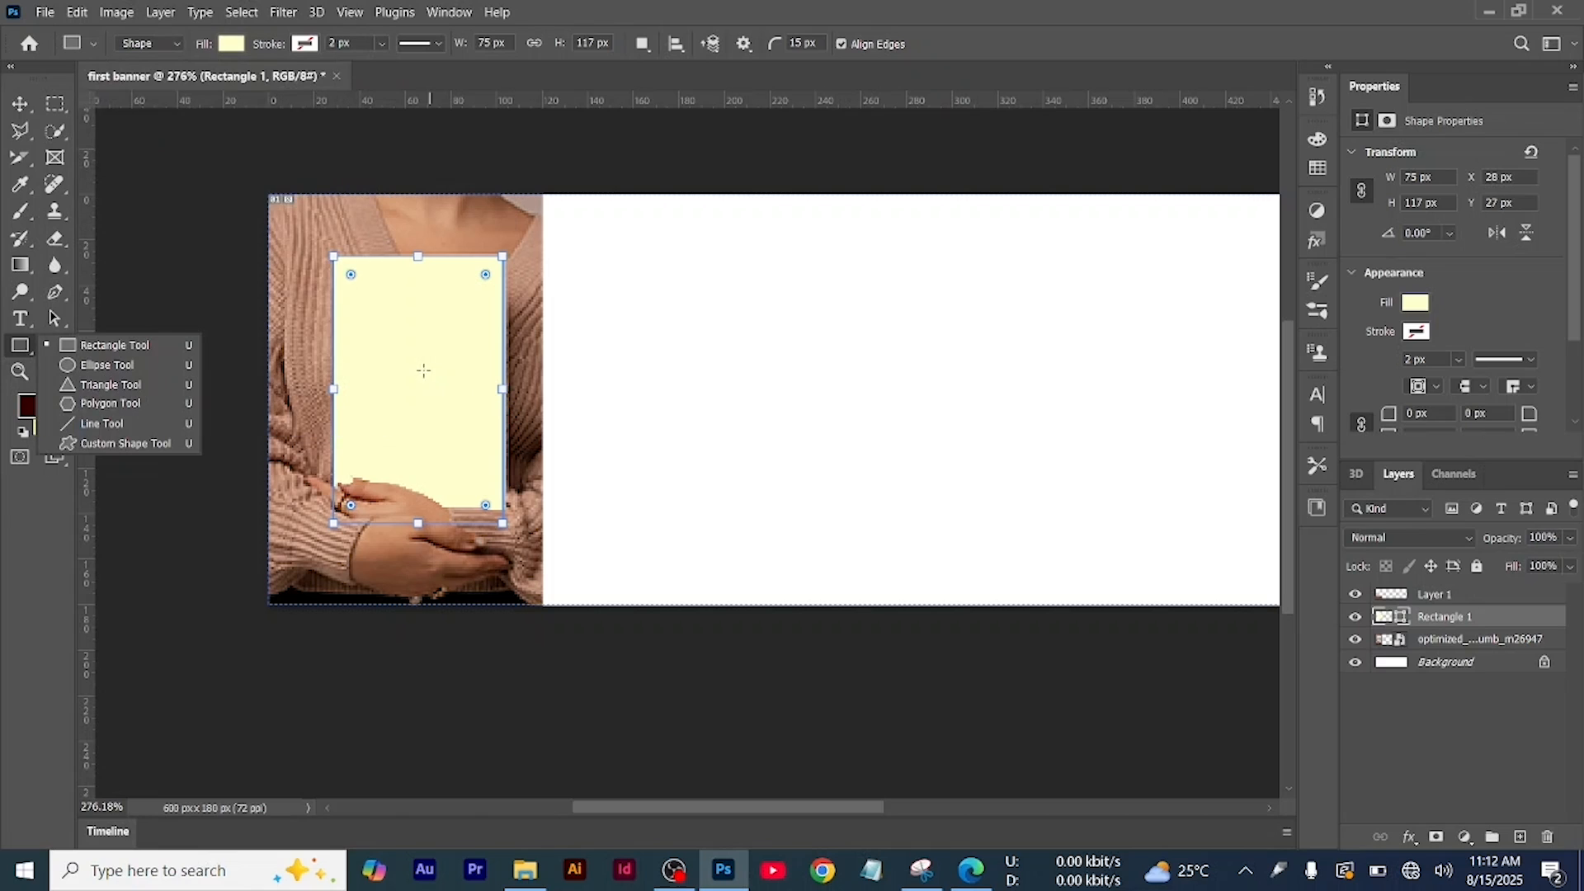
{"action": "key", "text": "Escape"}
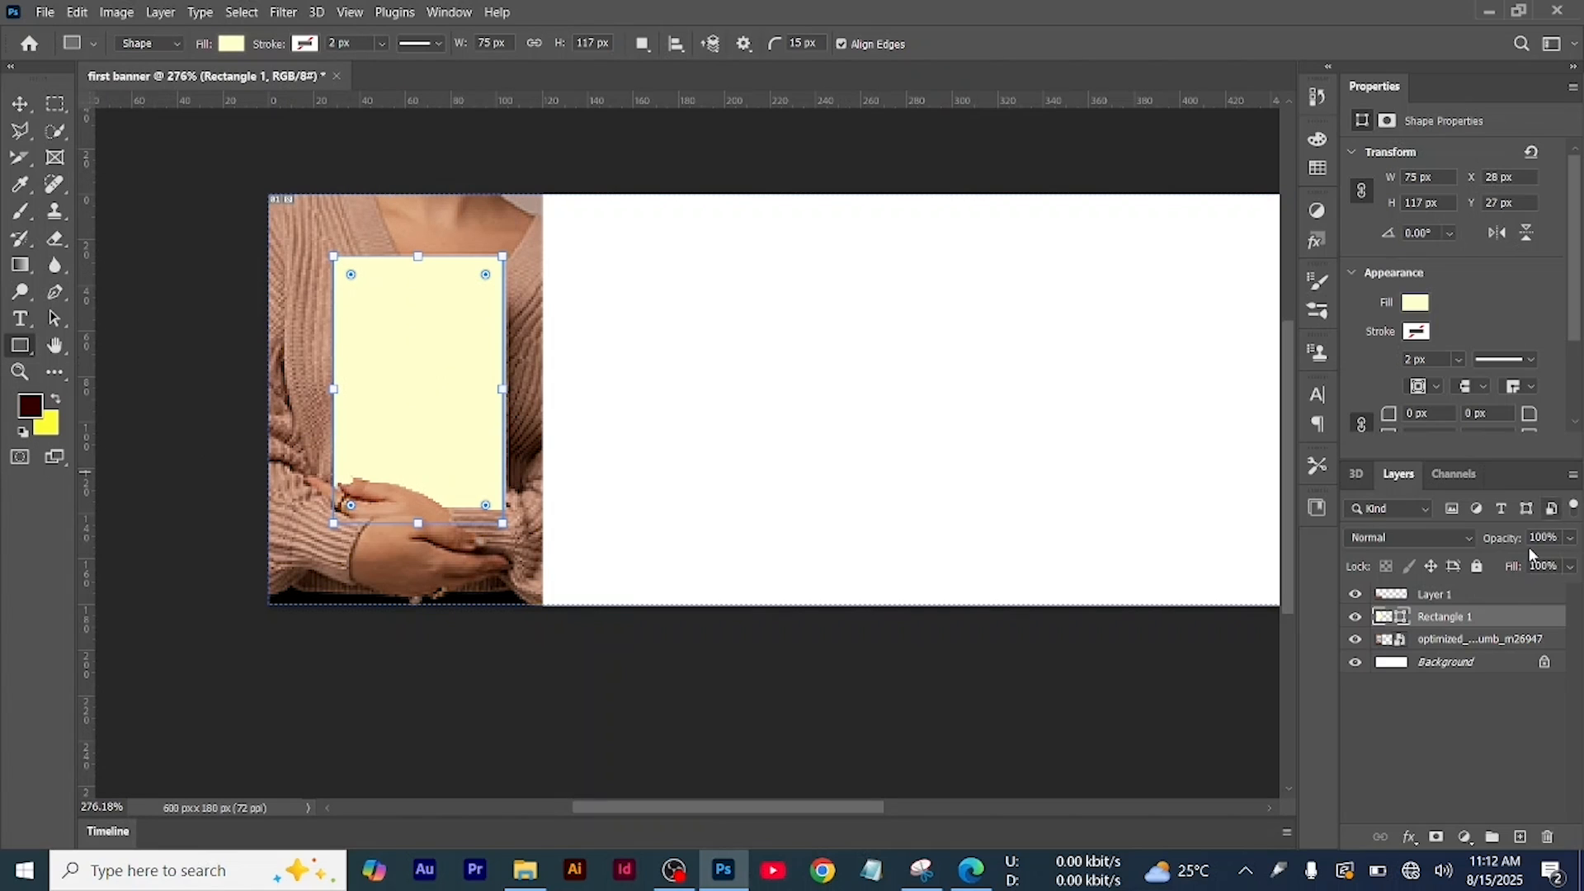
Convert the Rectangle 1 layer to a smart object and rotate it by -0.27° to match the book
{"action": "right_click", "coordinate": [1470, 621]}
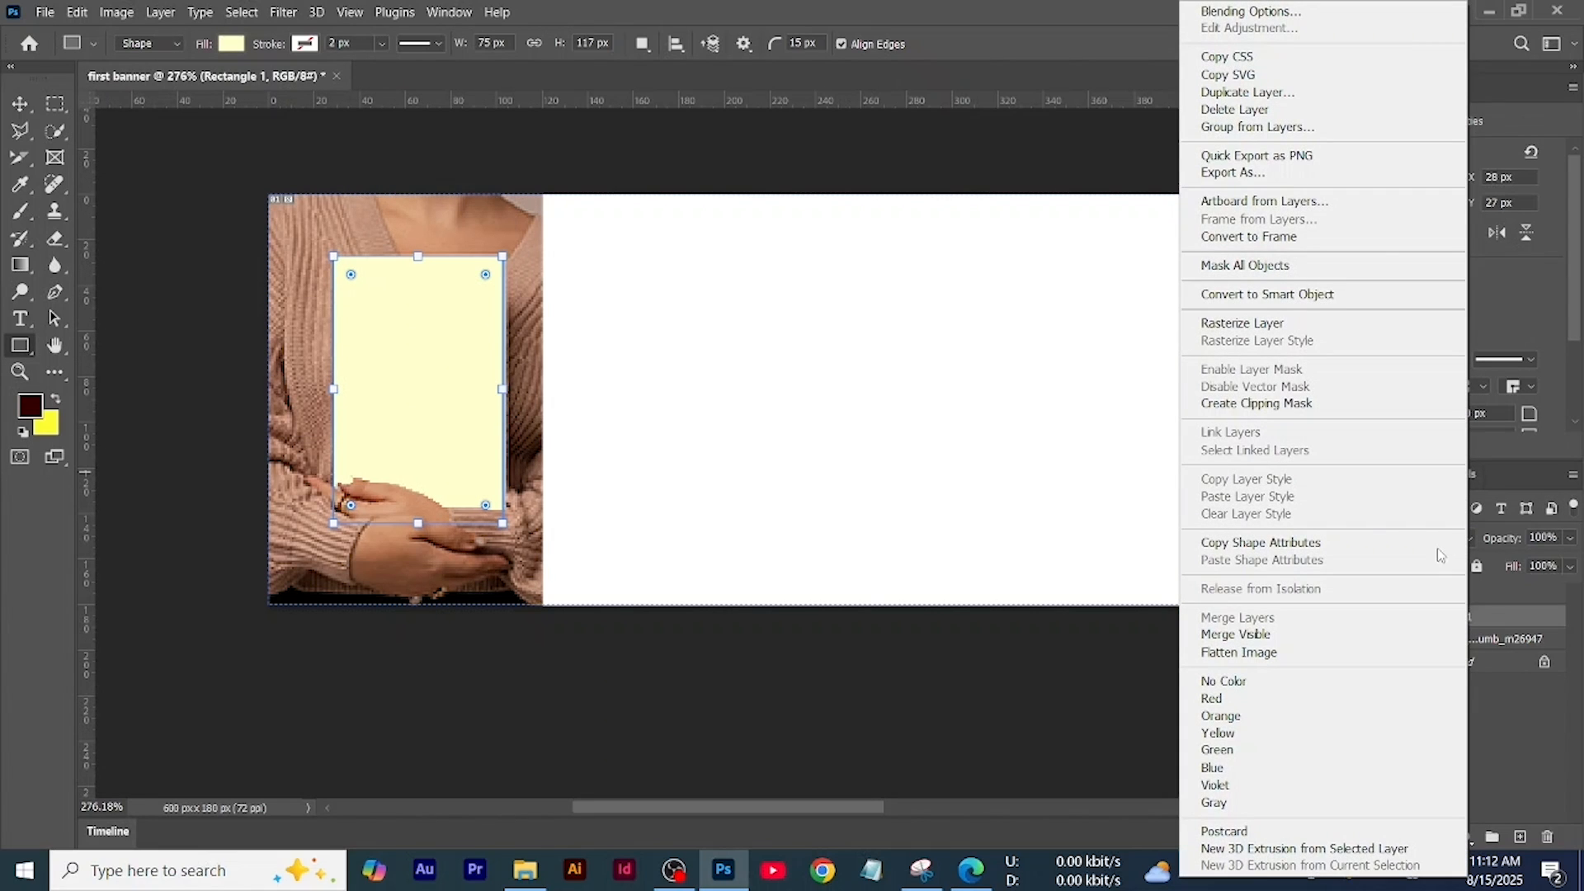
{"action": "left_click", "coordinate": [1308, 295]}
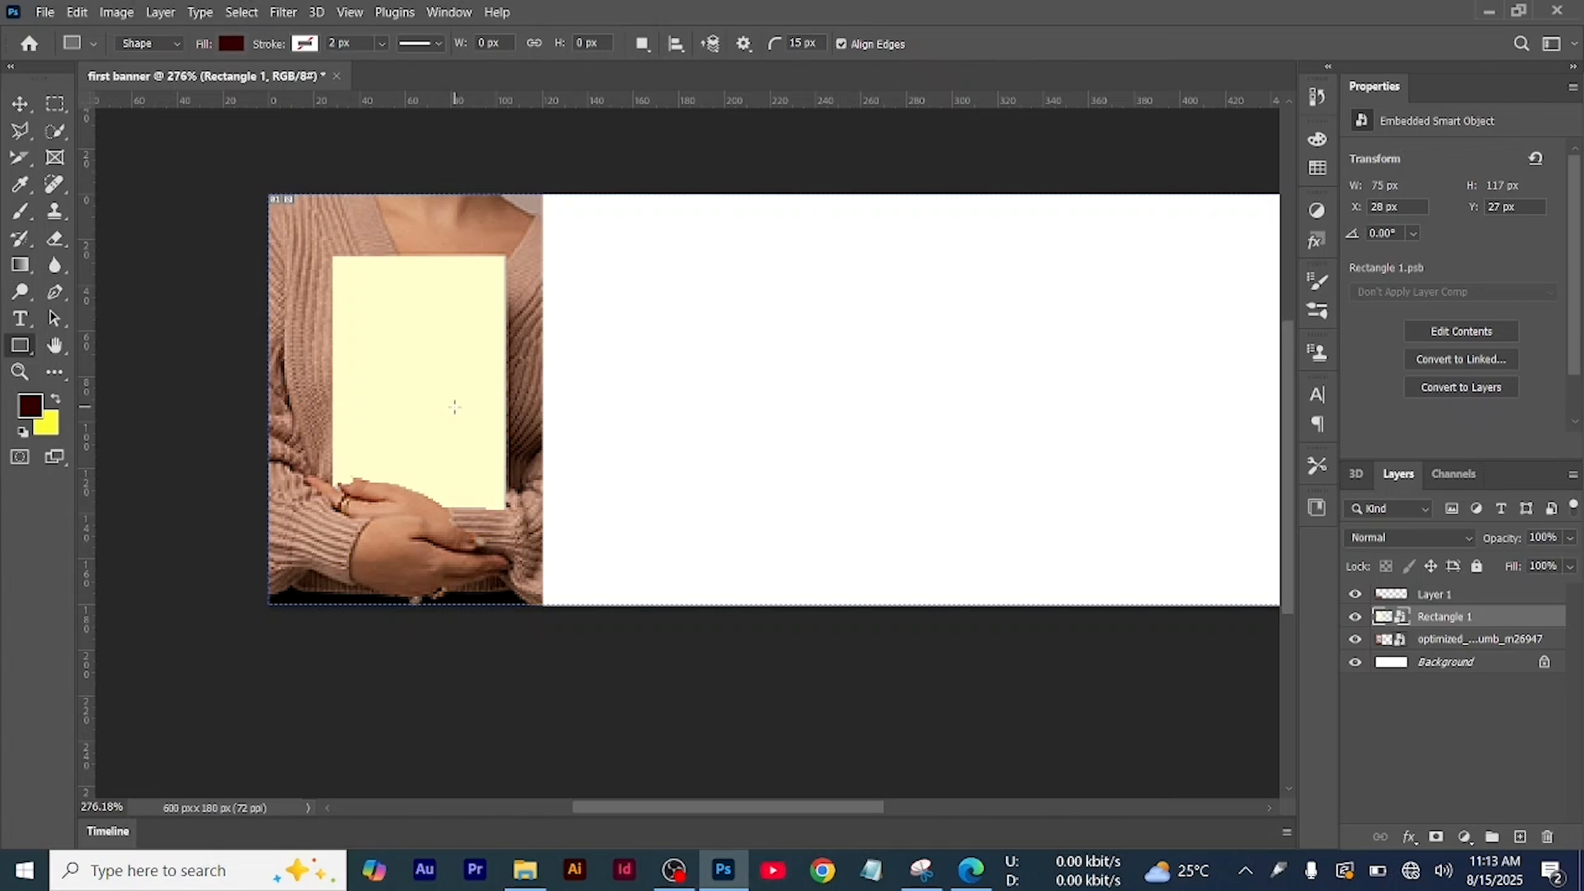
{"action": "key", "text": "v"}
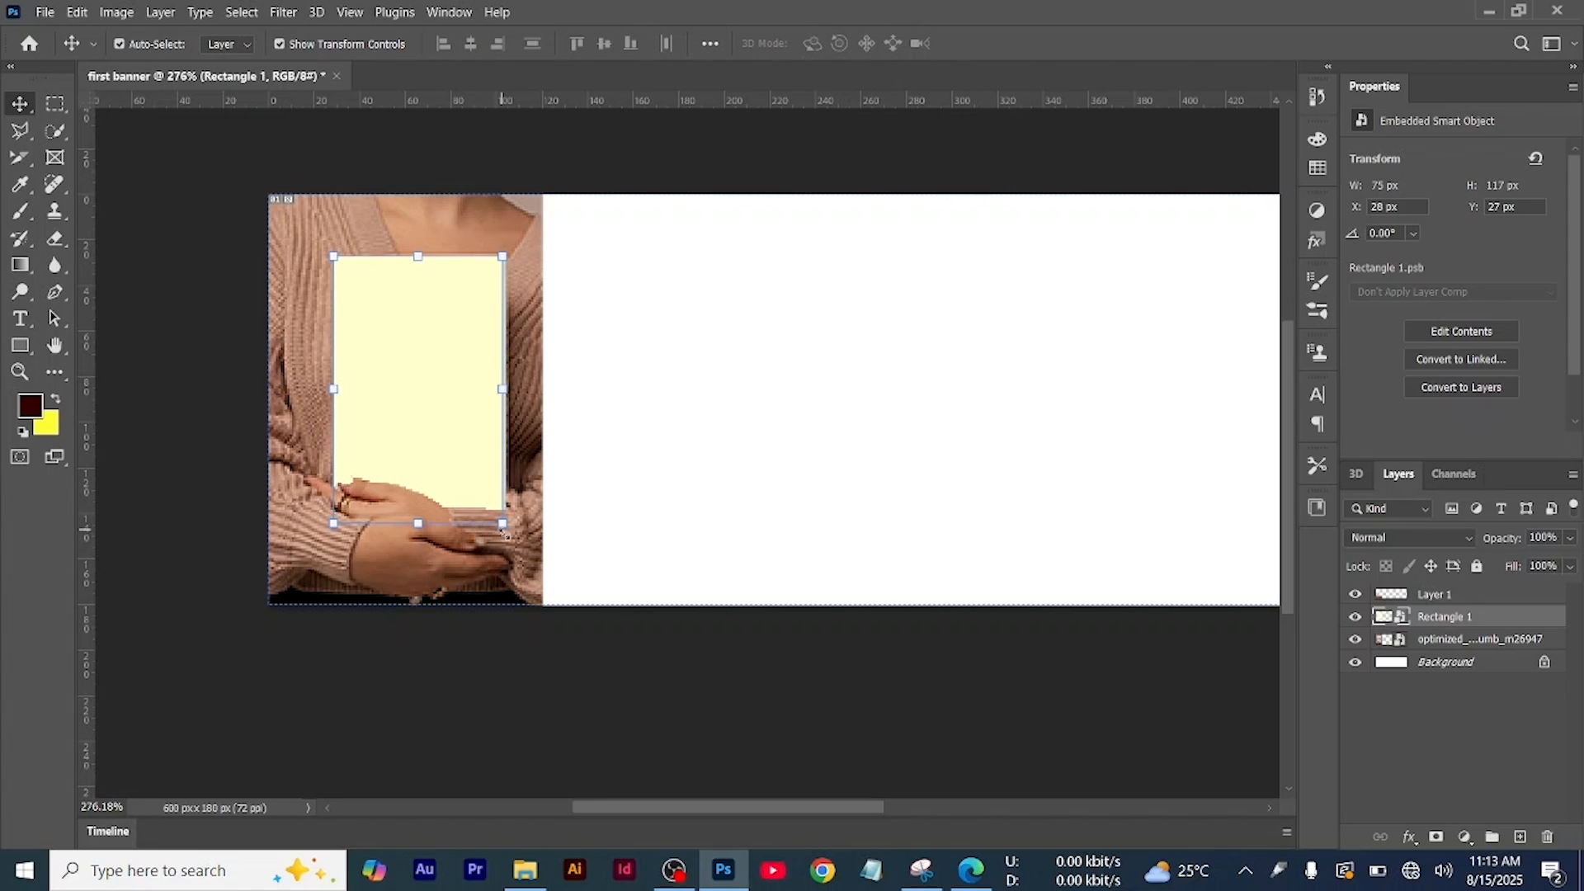
{"action": "left_click_drag", "start_coordinate": [509, 538], "coordinate": [509, 539]}
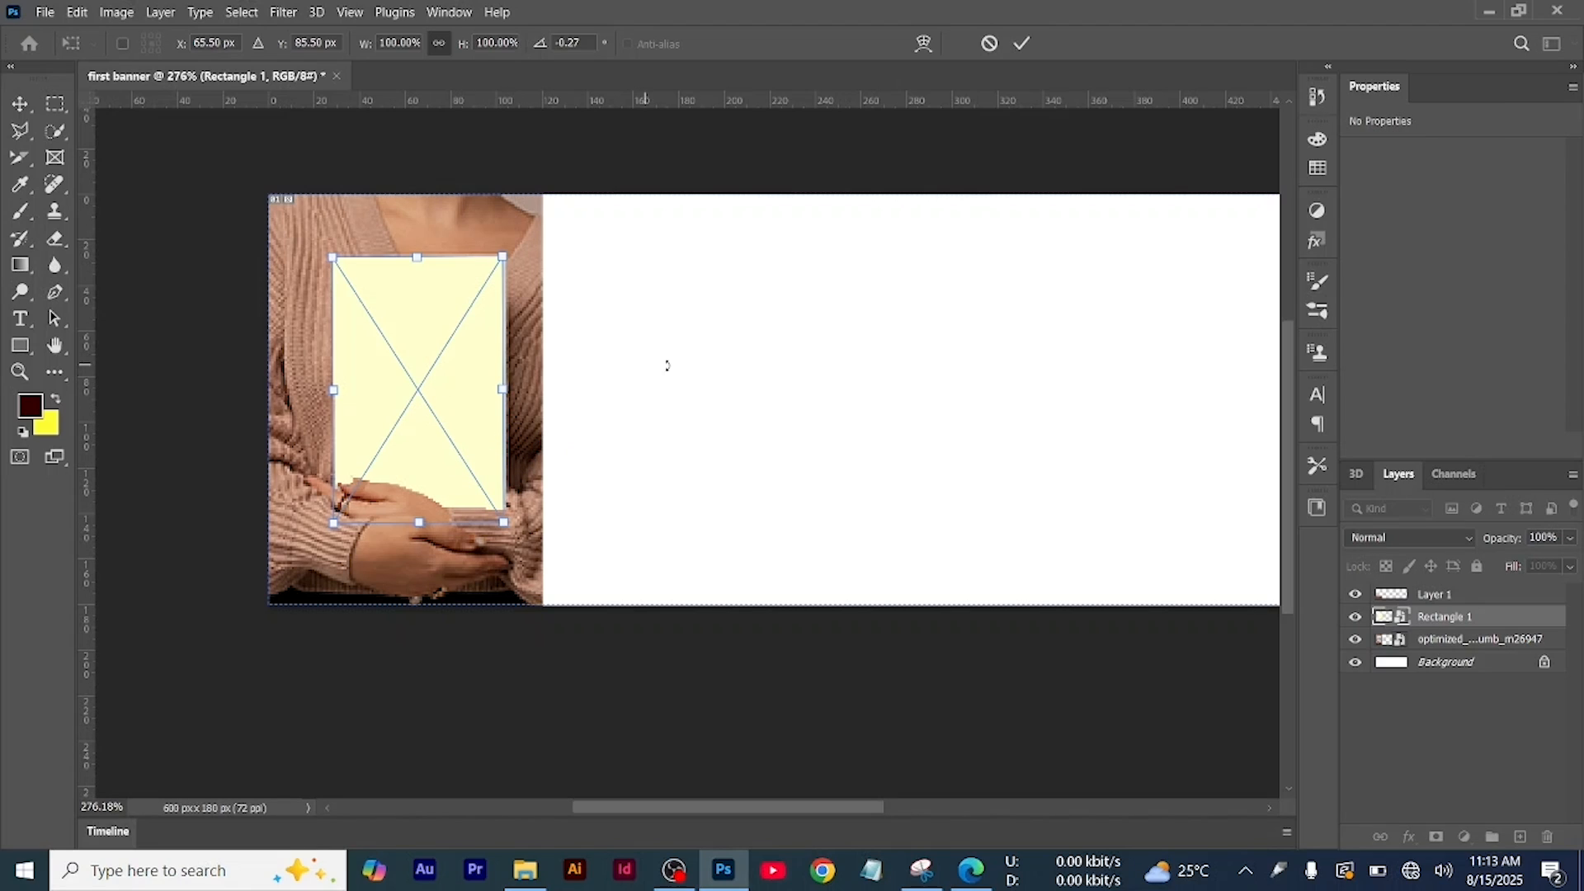
Open the contents of the Rectangle 1 smart object and place the Cover image there as an embedded object
{"action": "double_click", "coordinate": [1400, 622]}
{"action": "scroll", "coordinate": [770, 518], "scroll_direction": "up", "scroll_amount": 8}
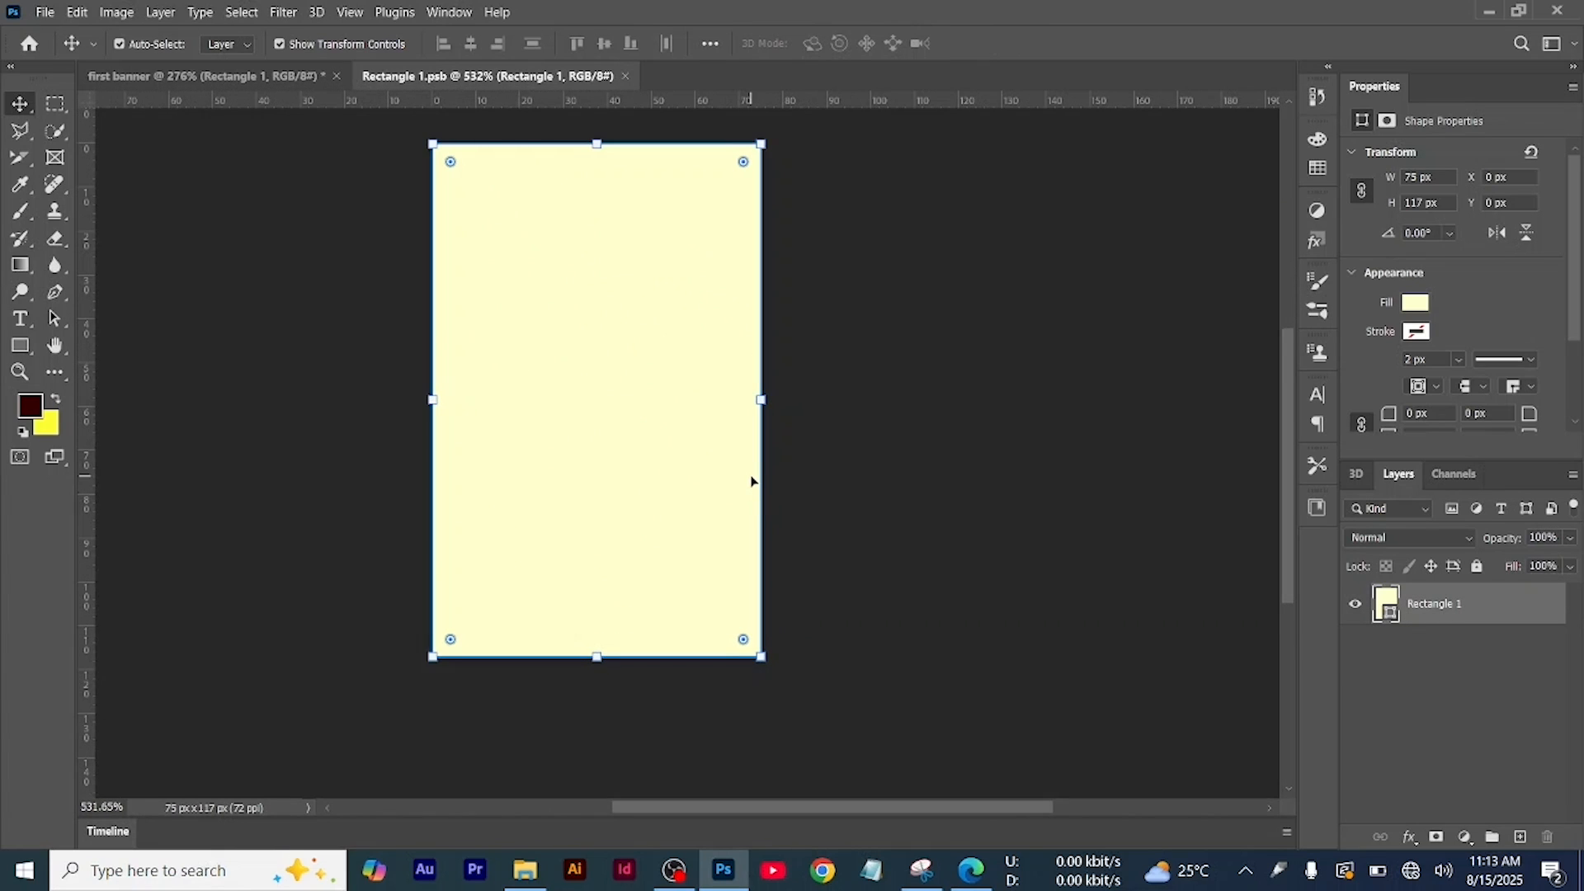
{"action": "scroll", "coordinate": [462, 434], "scroll_direction": "up", "scroll_amount": 1}
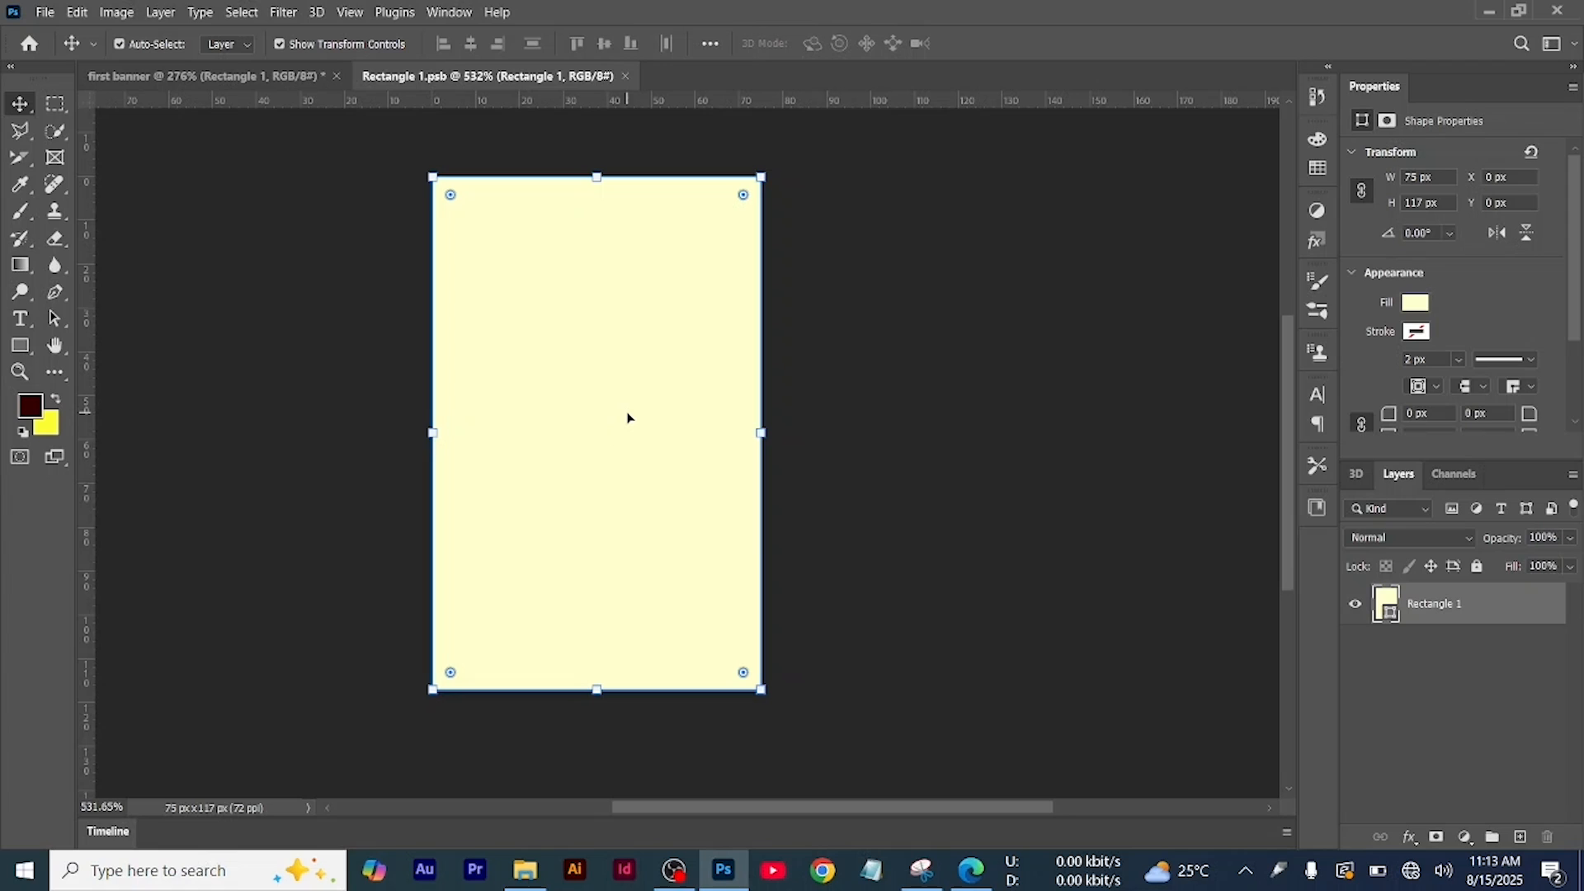
{"action": "left_click", "coordinate": [43, 12]}
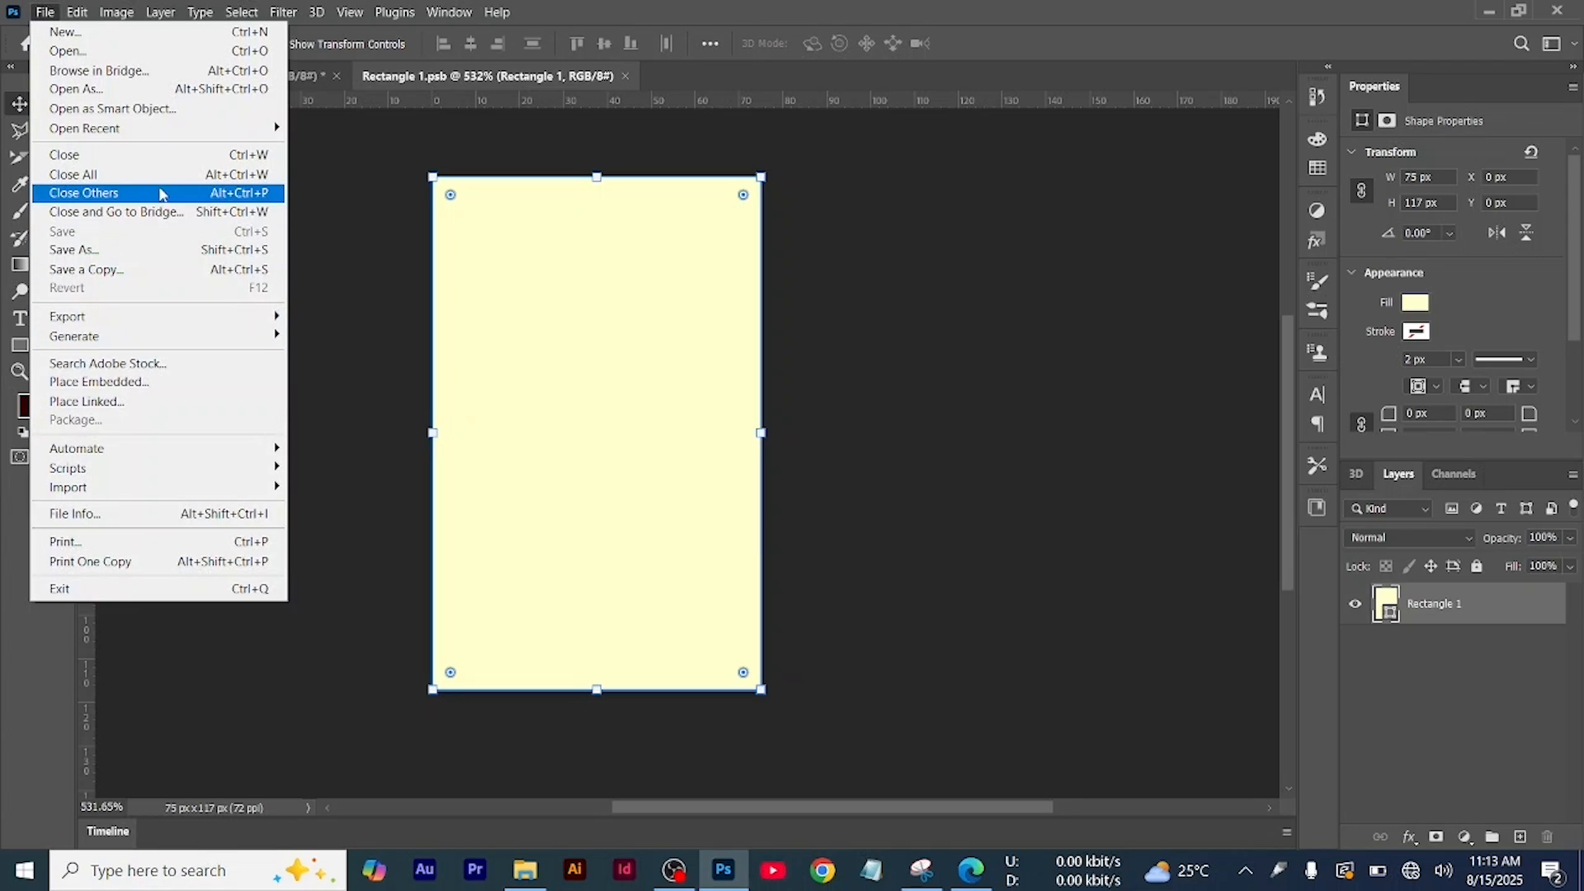
{"action": "left_click", "coordinate": [183, 382]}
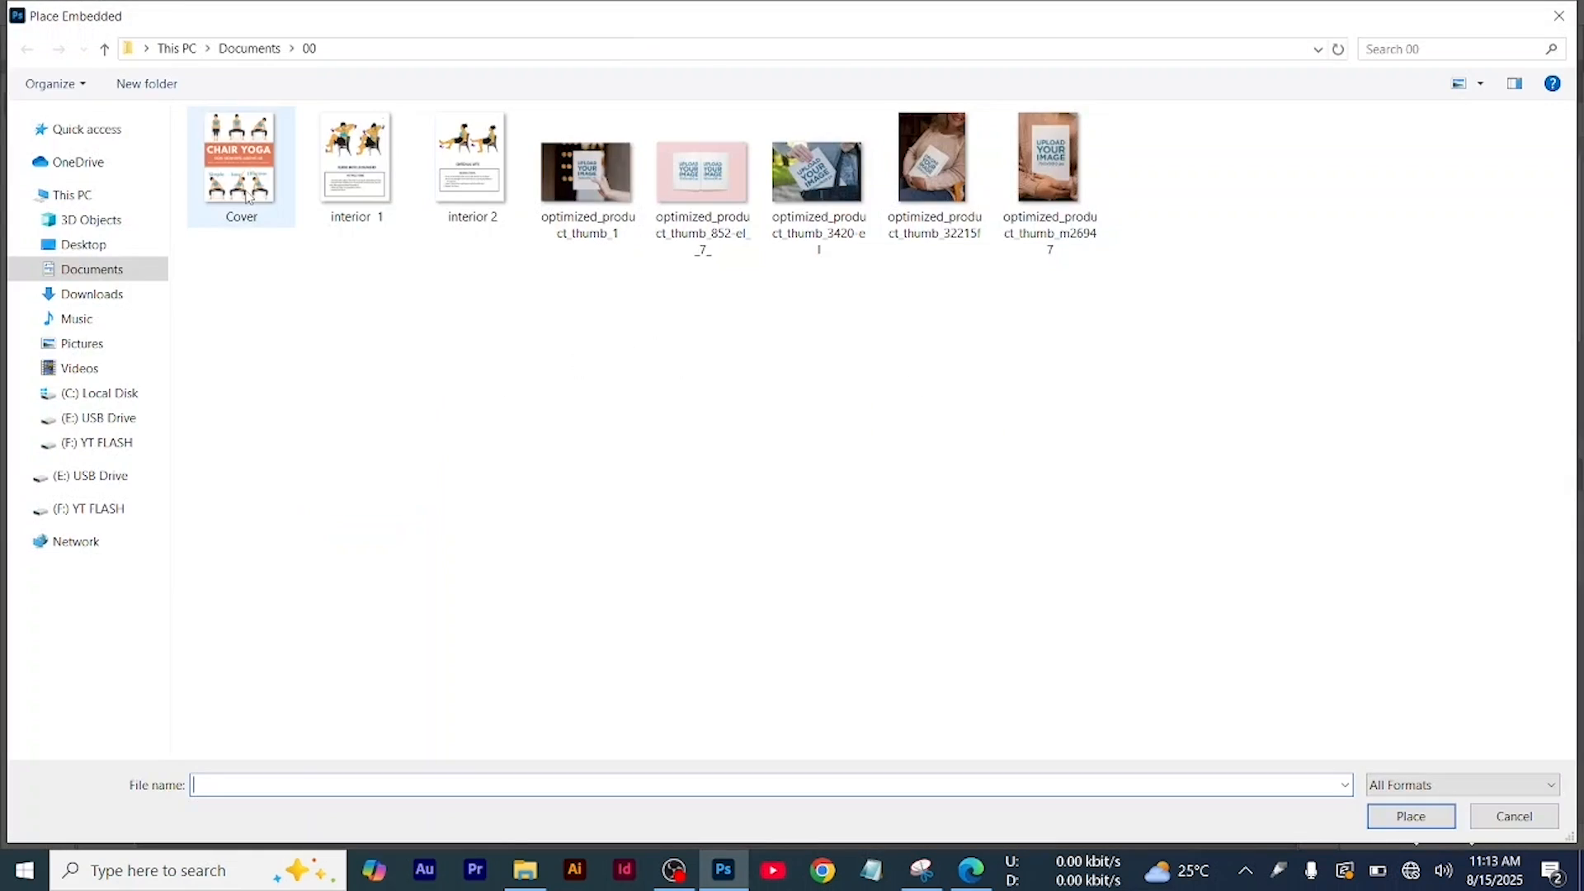
{"action": "left_click", "coordinate": [247, 192]}
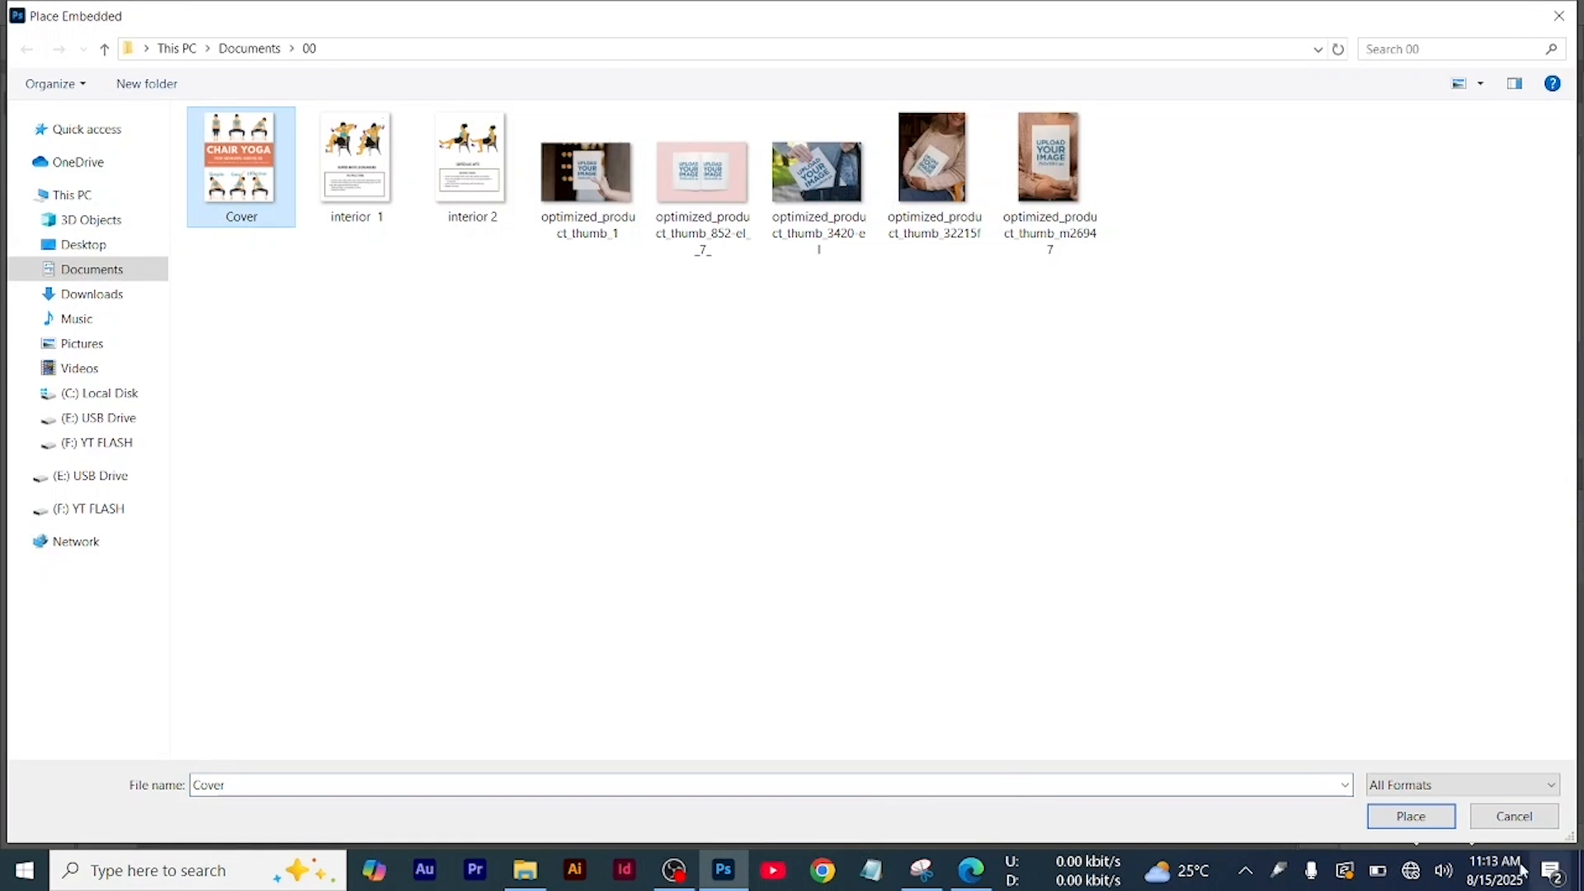
{"action": "key", "text": "Return"}
Stretch the placed cover vertically to fill the whole 75 × 117 px canvas
{"action": "left_click_drag", "start_coordinate": [595, 207], "coordinate": [597, 175]}
{"action": "key", "text": "ctrl+z"}
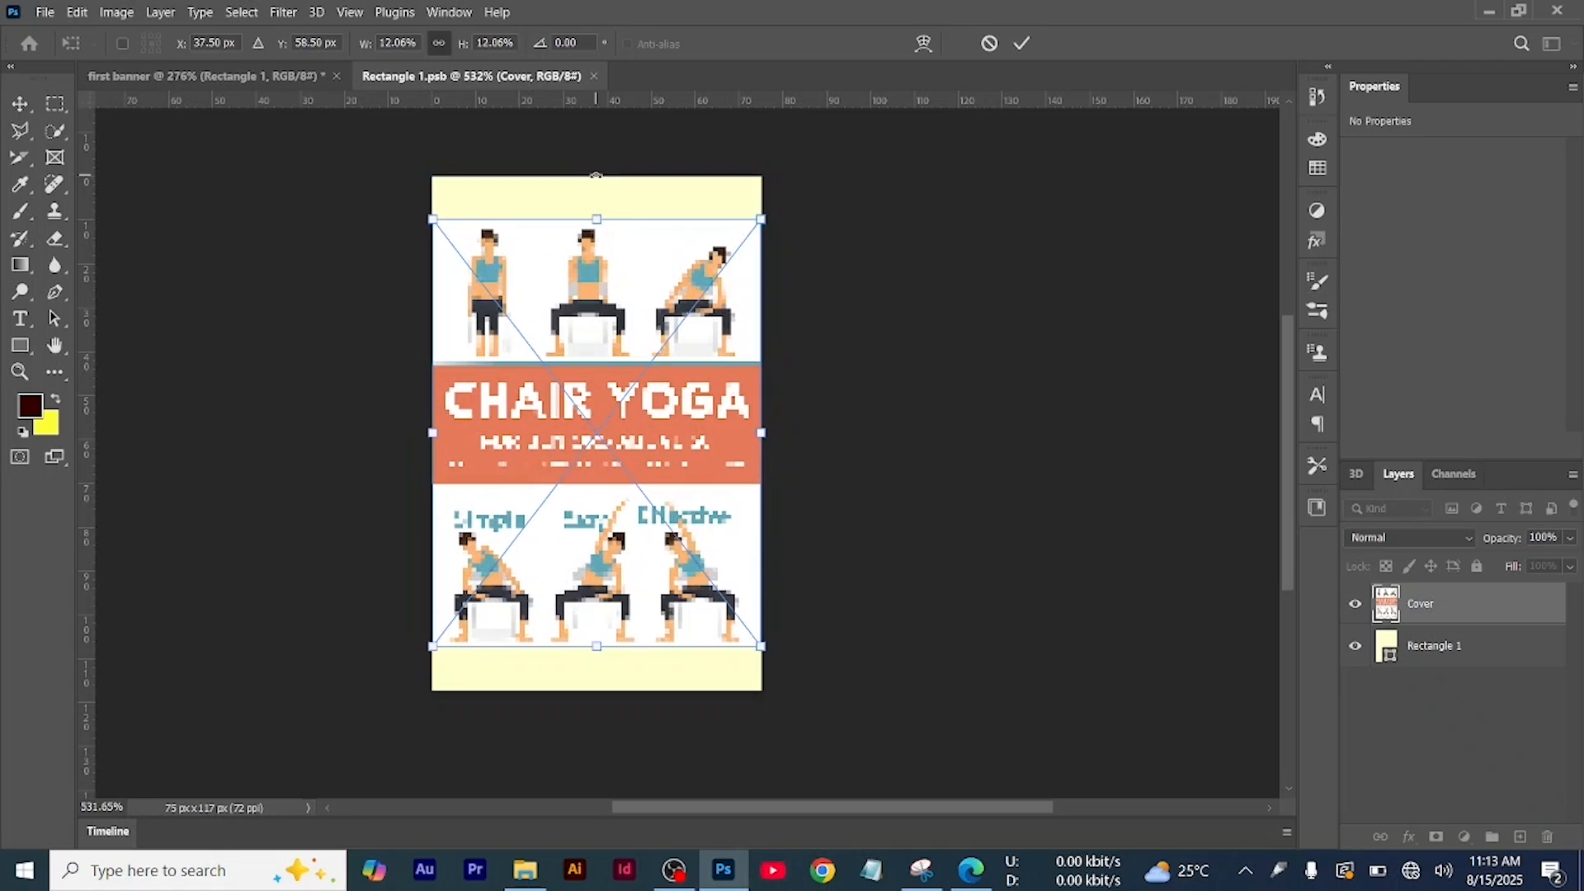
{"action": "left_click_drag", "start_coordinate": [592, 213], "coordinate": [597, 176]}
{"action": "left_click_drag", "start_coordinate": [599, 647], "coordinate": [599, 689]}
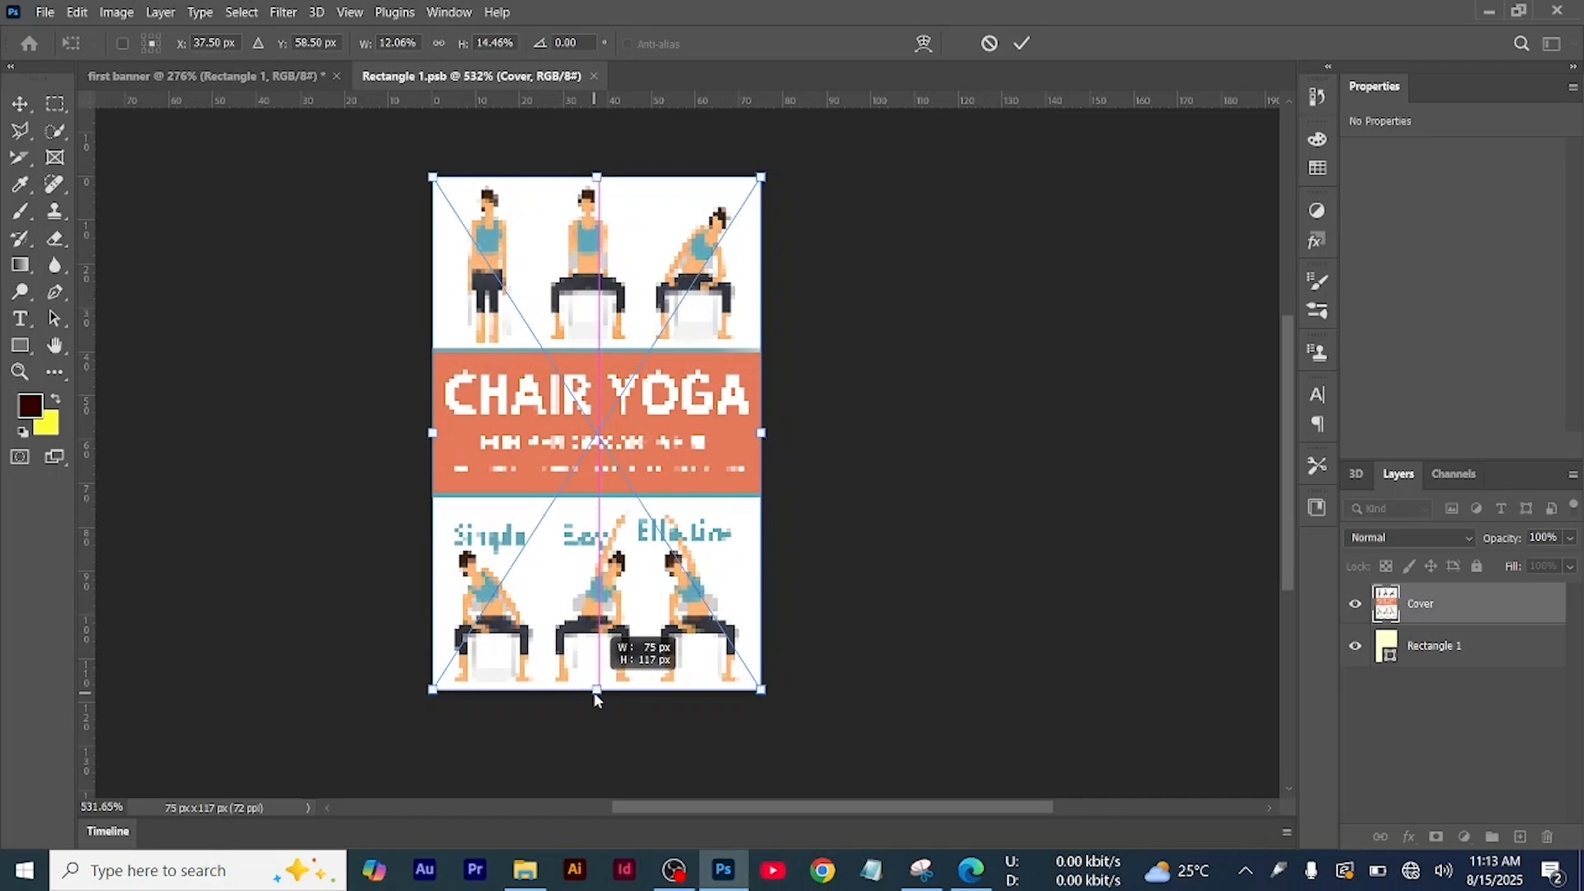
{"action": "key", "text": "Return"}
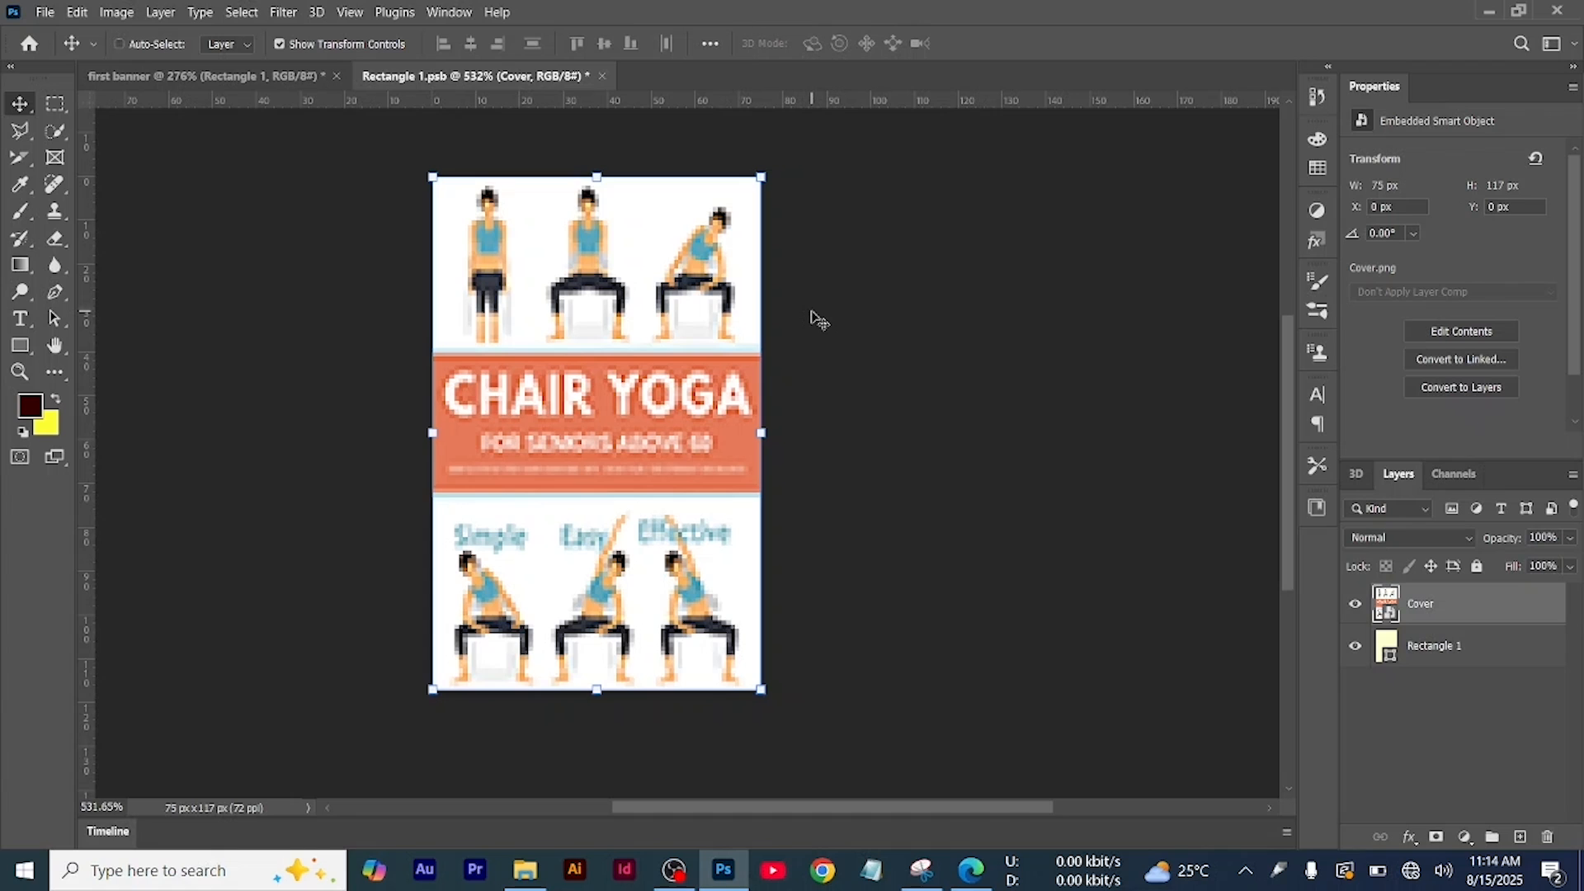
Save the smart object's contents and return to the first banner document to check the cover on the book
{"action": "key", "text": "ctrl+s"}
{"action": "left_click", "coordinate": [195, 75]}
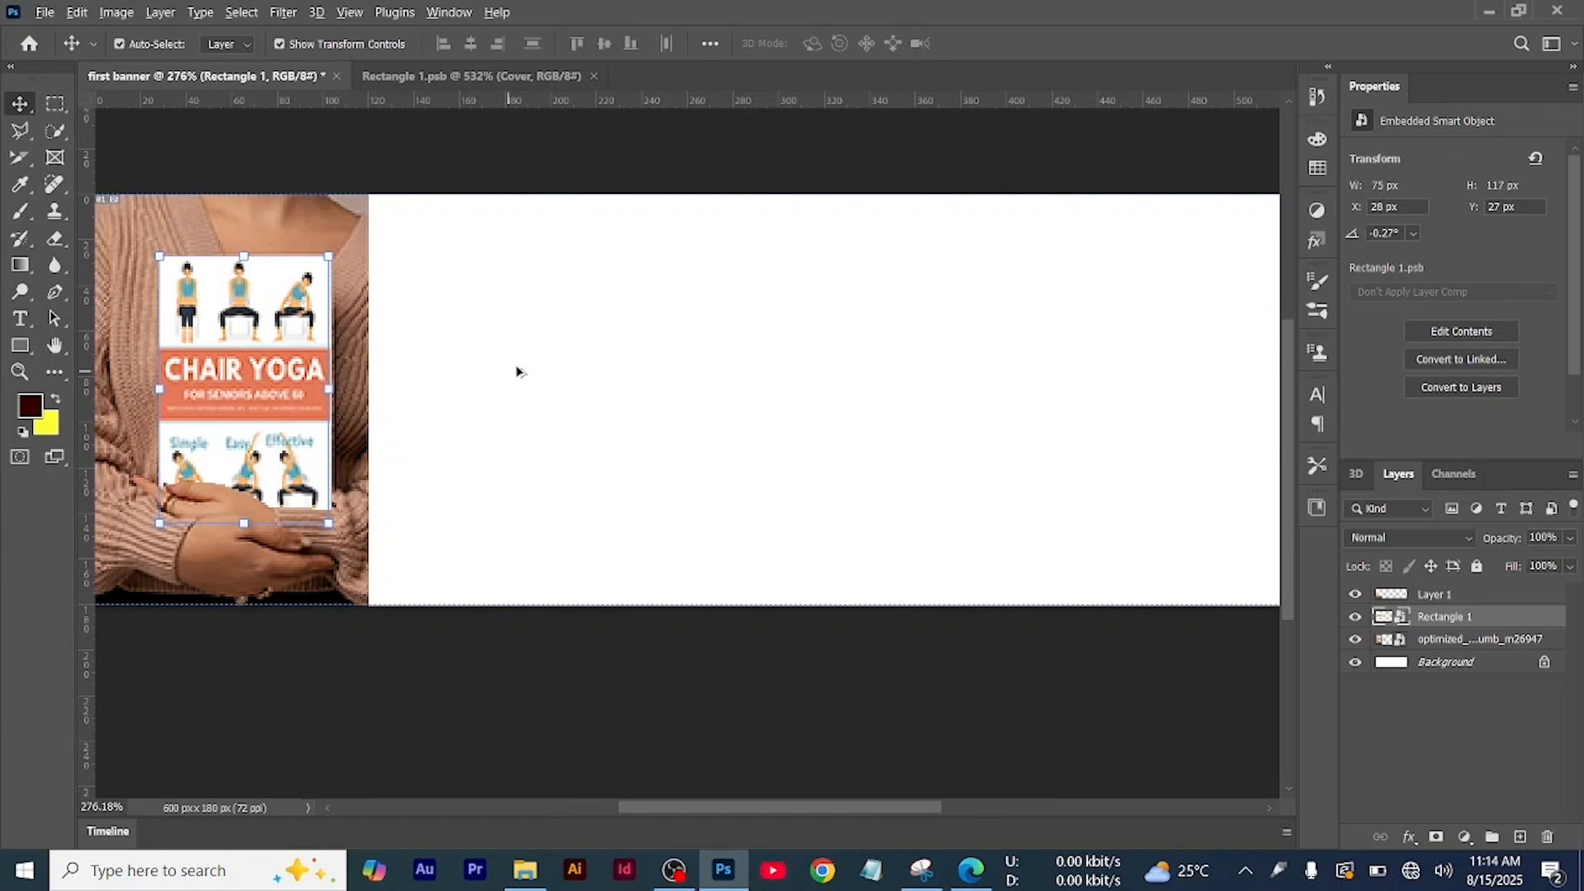
{"action": "scroll", "coordinate": [519, 367], "scroll_direction": "down", "scroll_amount": 2}
{"action": "scroll", "coordinate": [528, 363], "scroll_direction": "down", "scroll_amount": 1}
{"action": "left_click", "coordinate": [364, 566]}
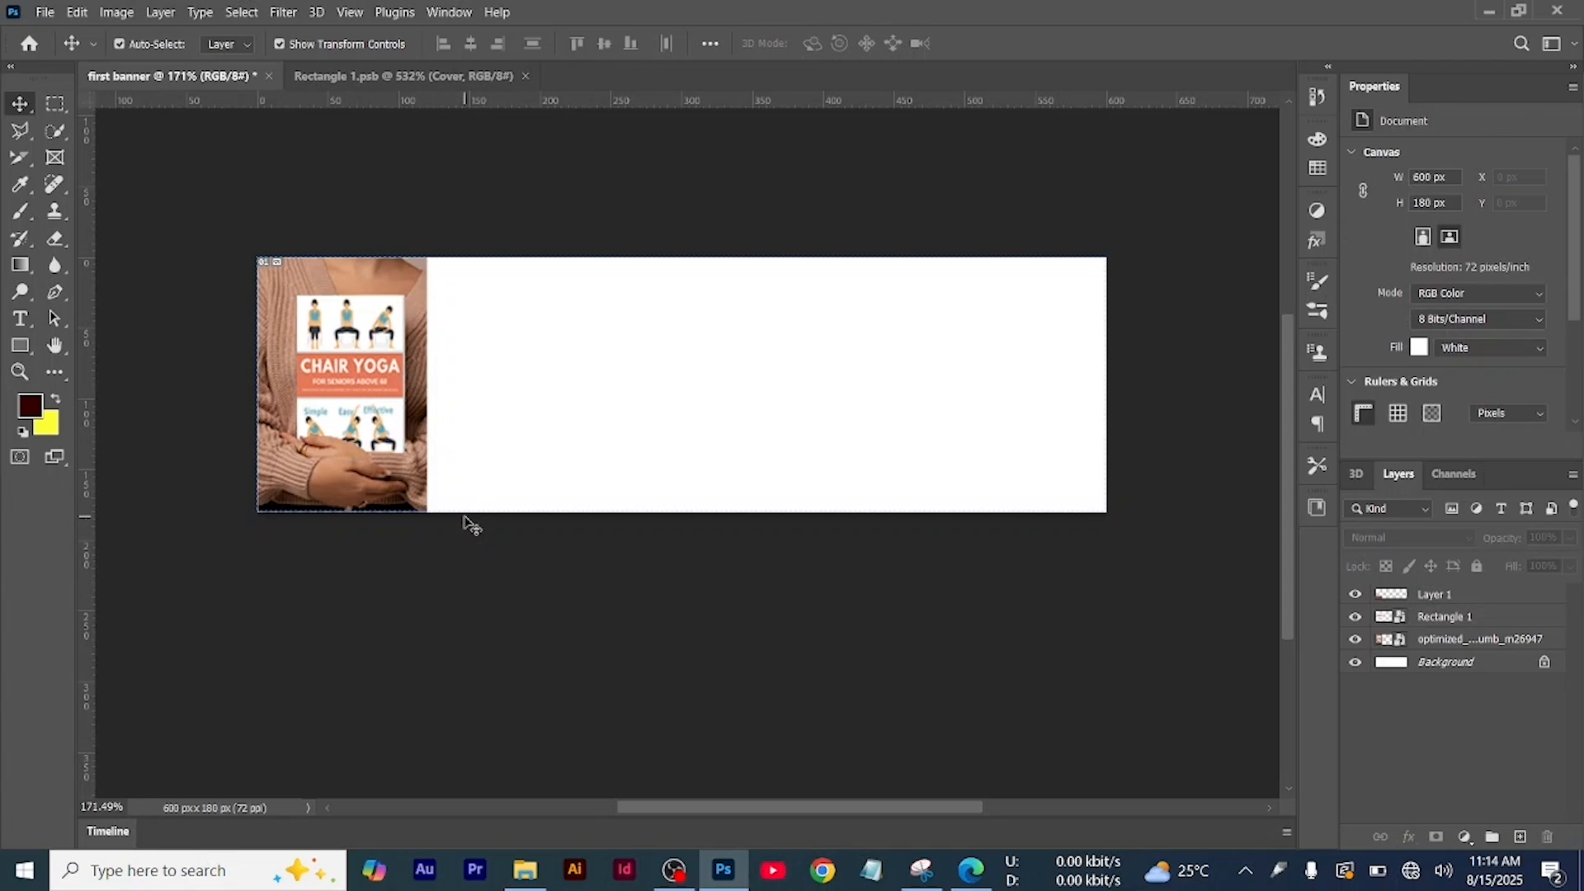
{"action": "scroll", "coordinate": [462, 523], "scroll_direction": "down", "scroll_amount": 2}
{"action": "scroll", "coordinate": [471, 525], "scroll_direction": "down", "scroll_amount": 1}
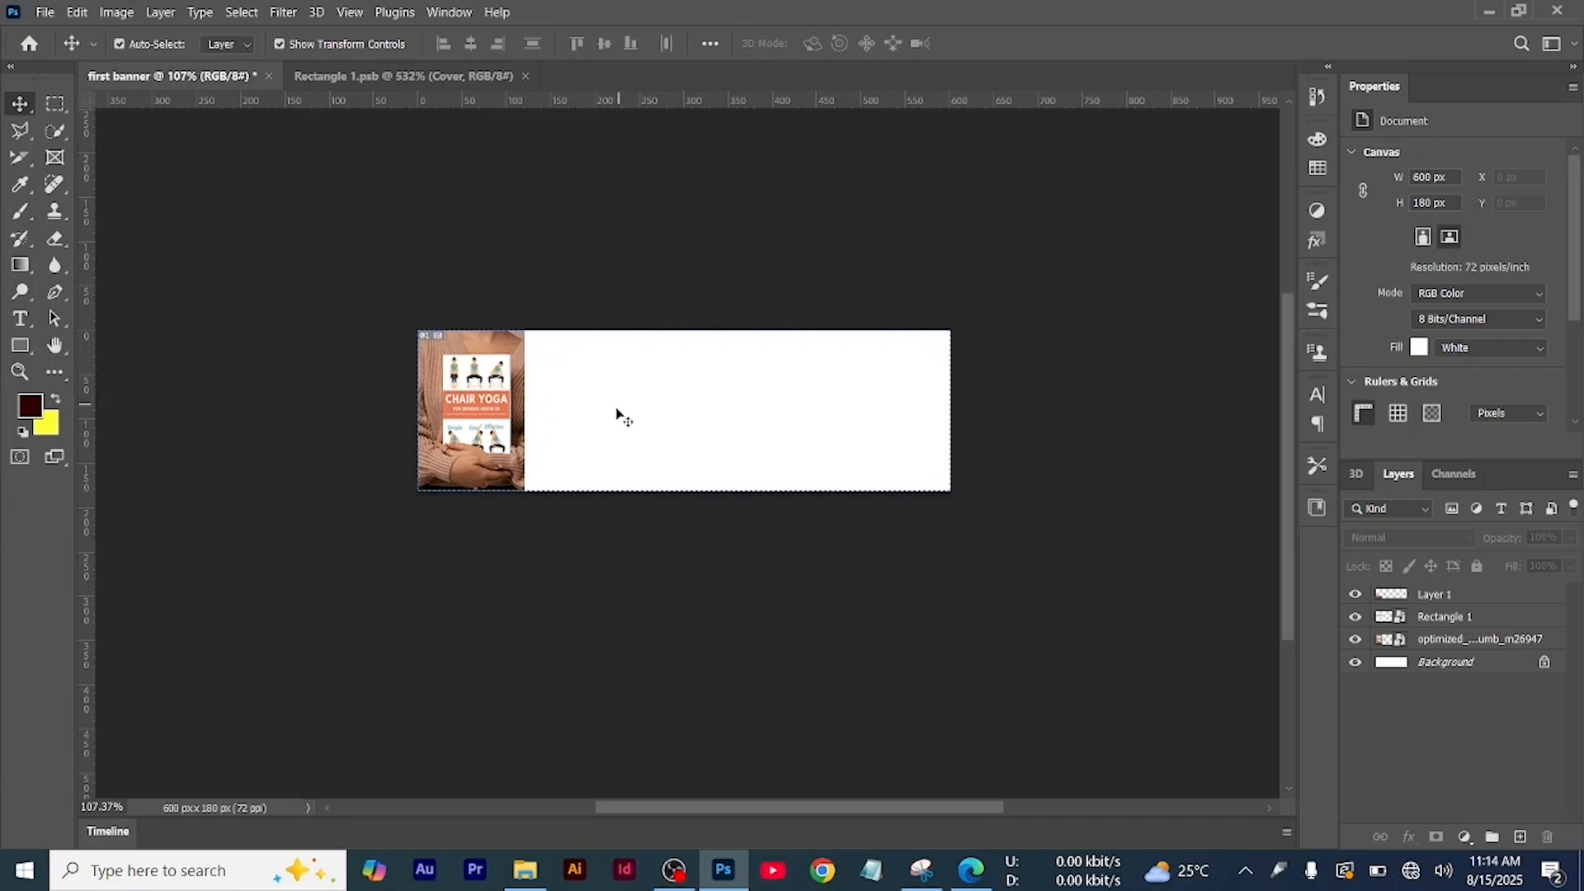
{"action": "scroll", "coordinate": [675, 398], "scroll_direction": "up", "scroll_amount": 2}
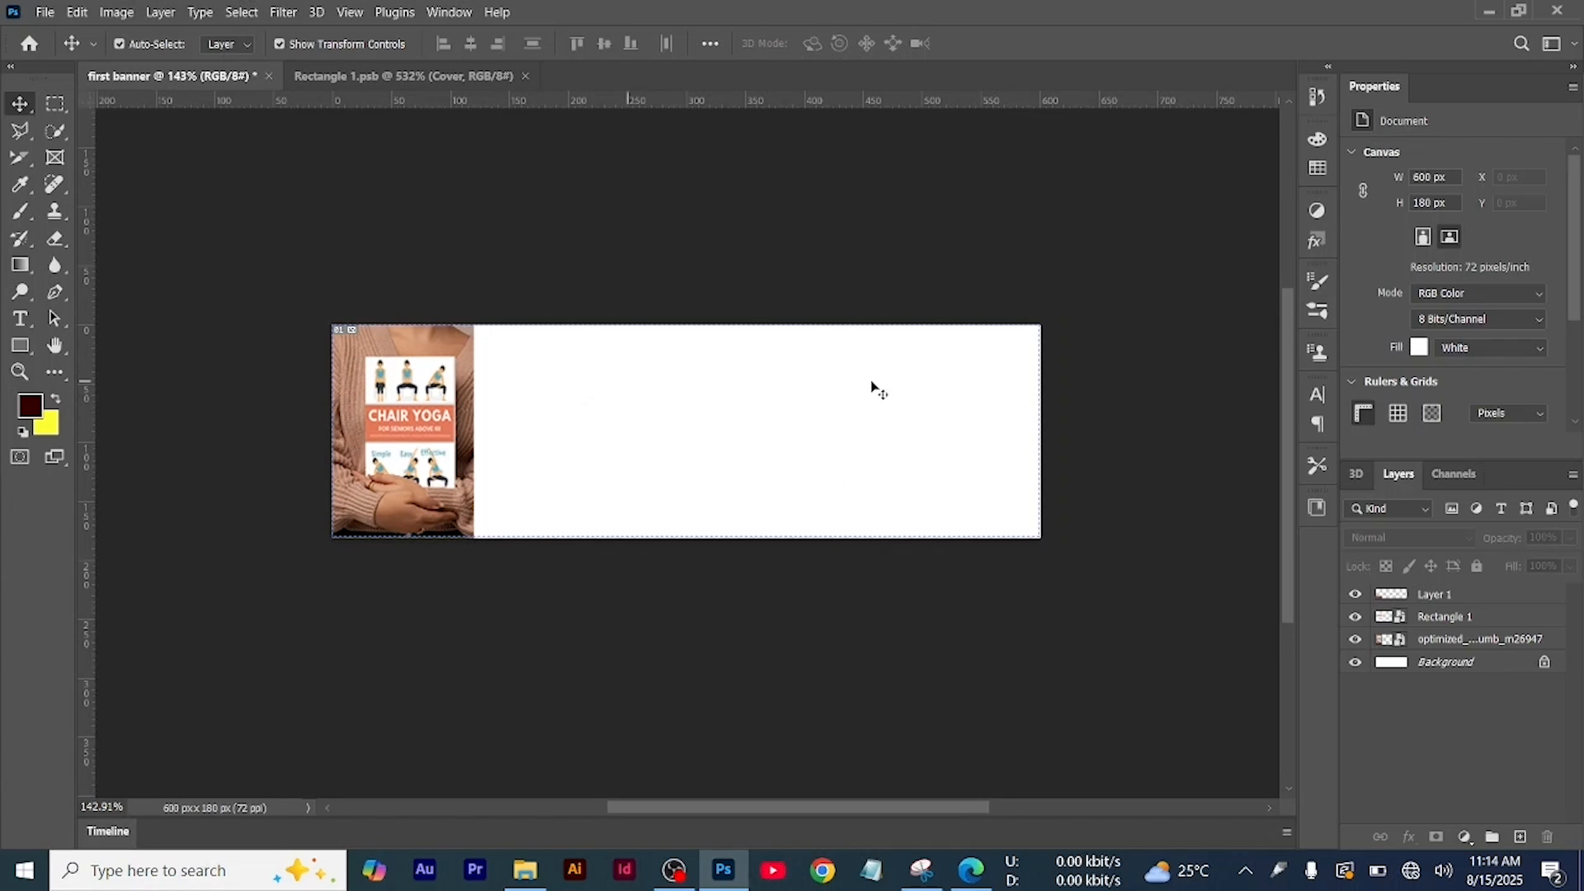
Add a layer above Layer 1 and write CHAIR YOGA in black Arial Black on the banner's white area
{"action": "left_click", "coordinate": [1419, 592]}
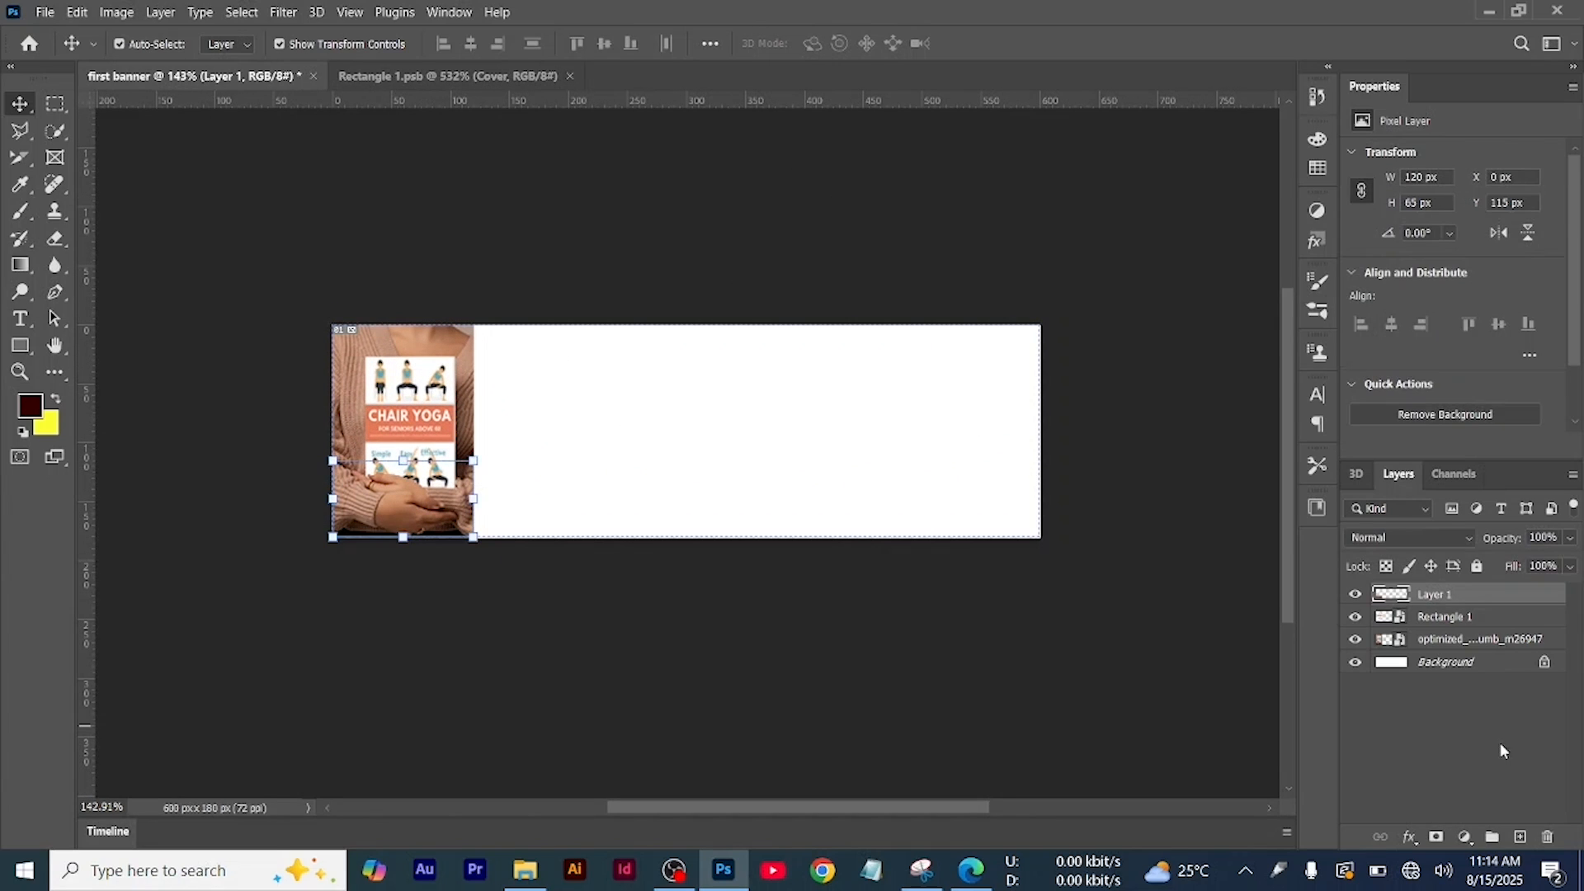
{"action": "left_click", "coordinate": [1521, 836]}
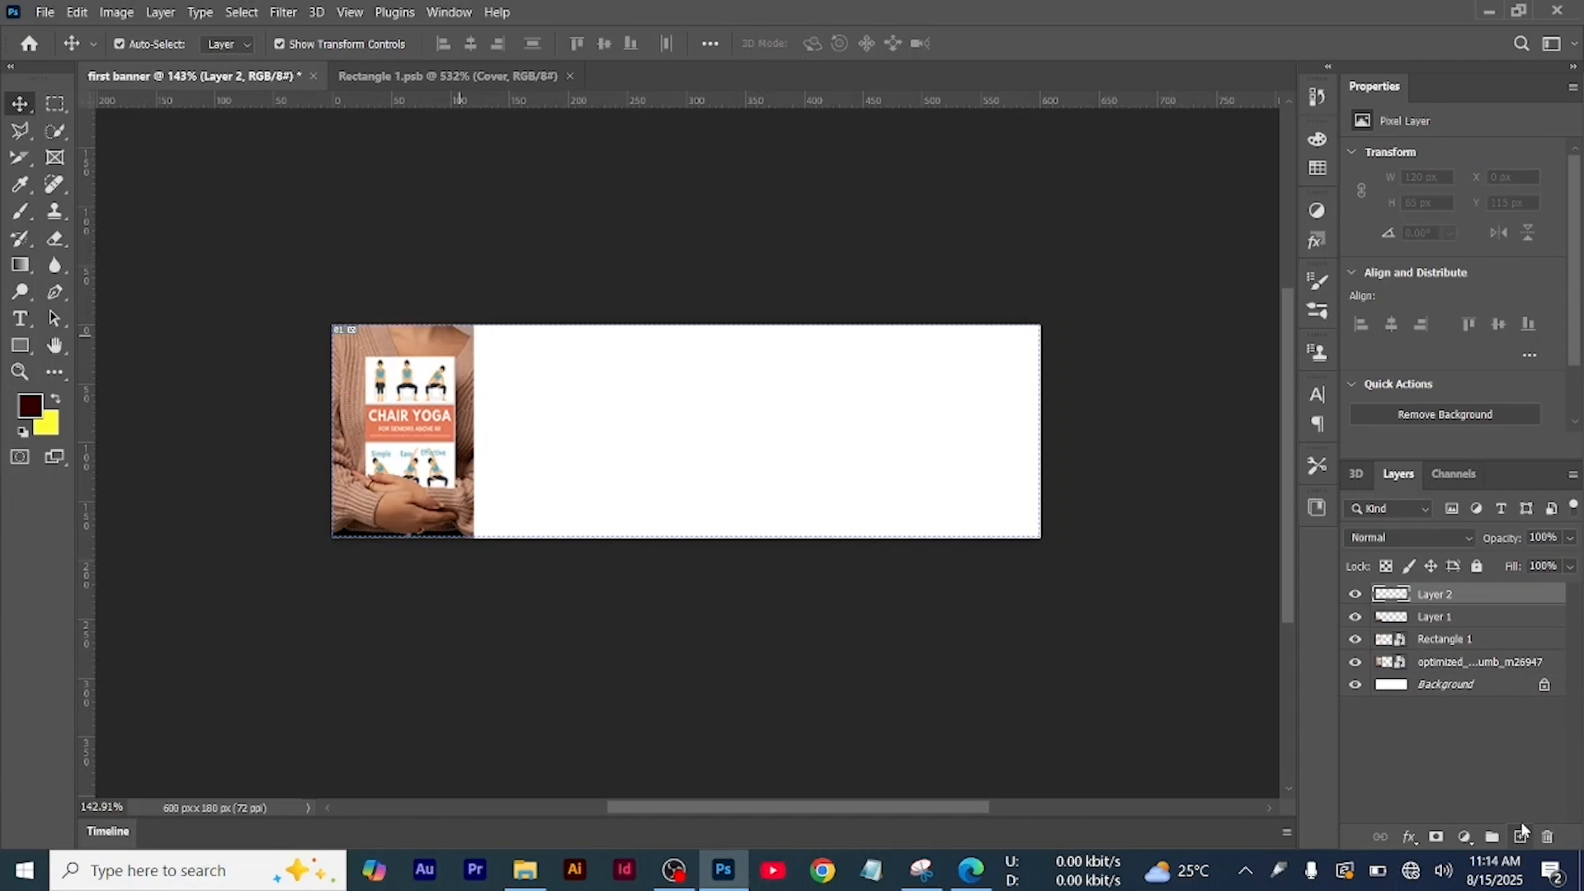
{"action": "left_click", "coordinate": [22, 319]}
{"action": "left_click", "coordinate": [640, 387]}
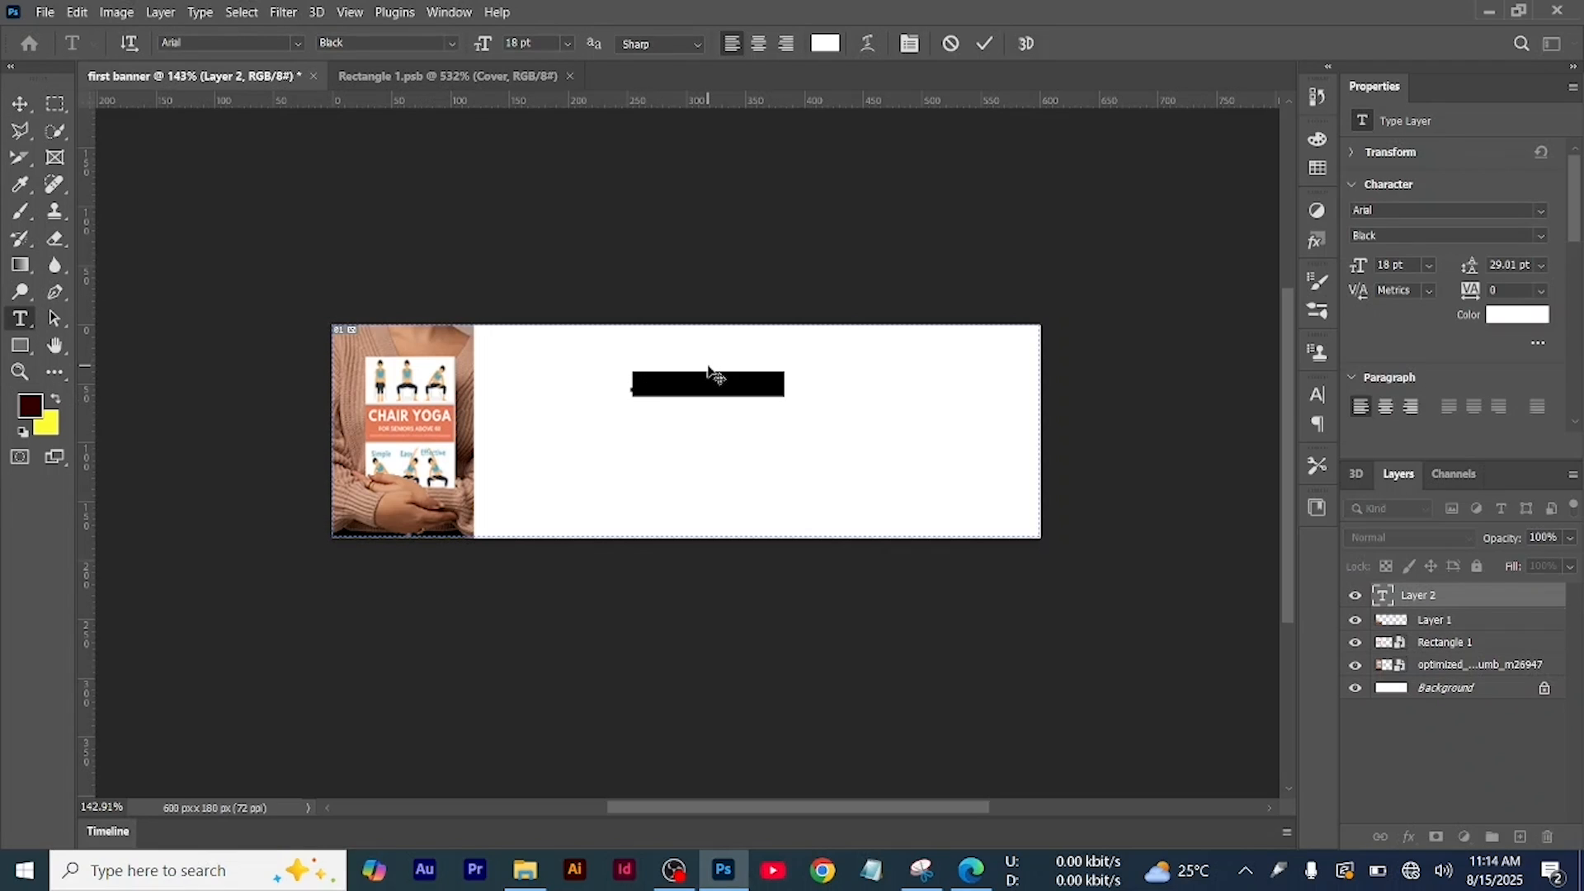
{"action": "key", "text": "BackSpace"}
{"action": "type", "text": "CHAIR YOGA"}
Set the CHAIR YOGA text to 48 pt and move it near the top of the white area
{"action": "key", "text": "ctrl+a"}
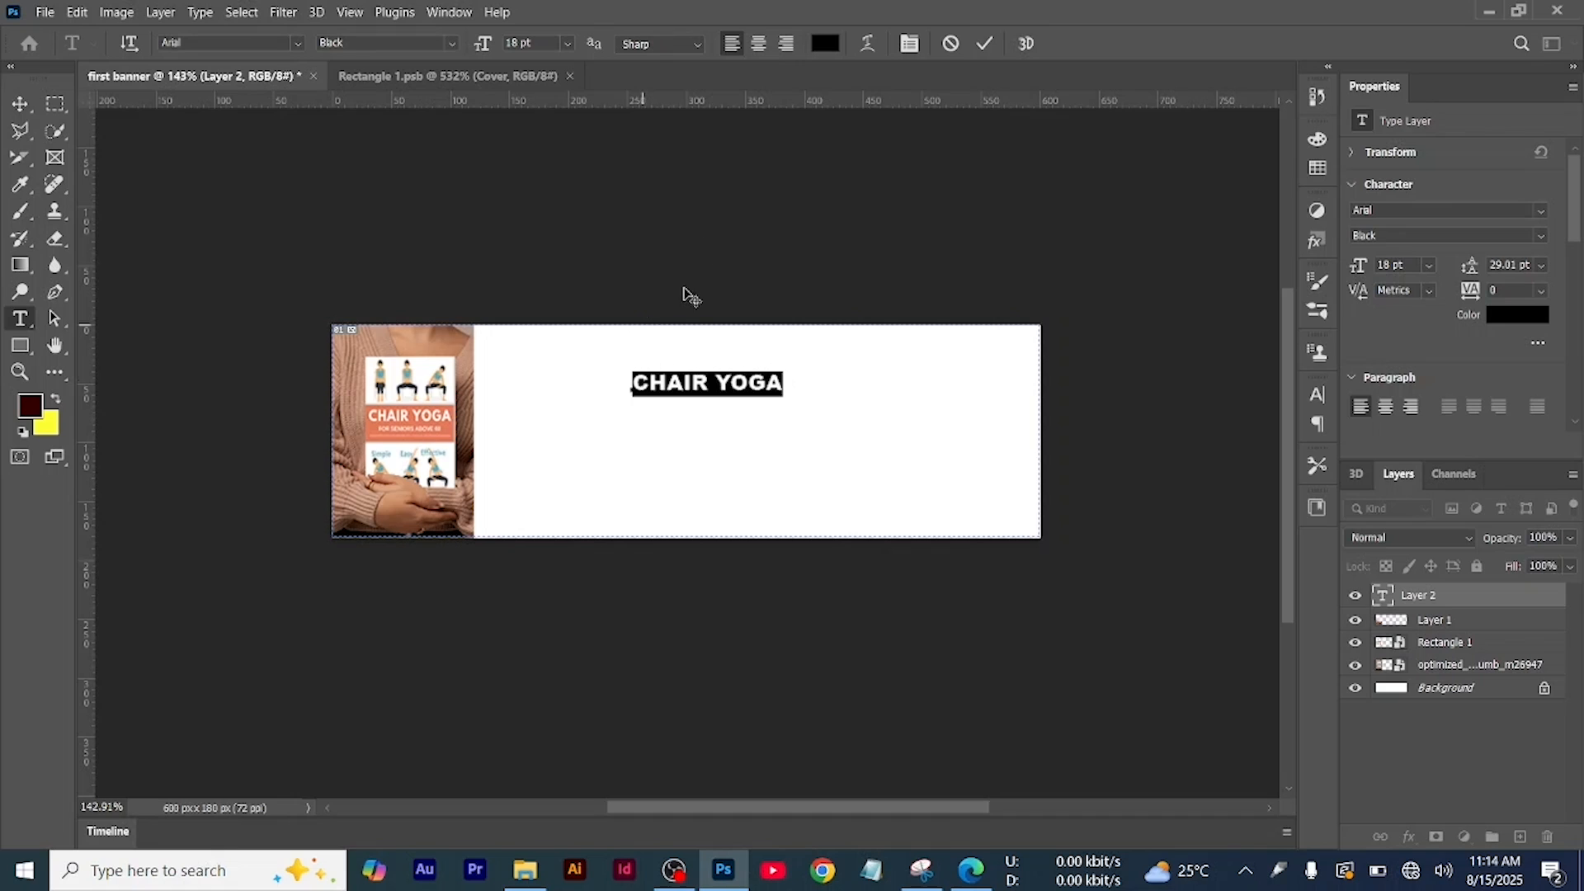
{"action": "left_click", "coordinate": [566, 43]}
{"action": "left_click", "coordinate": [551, 277]}
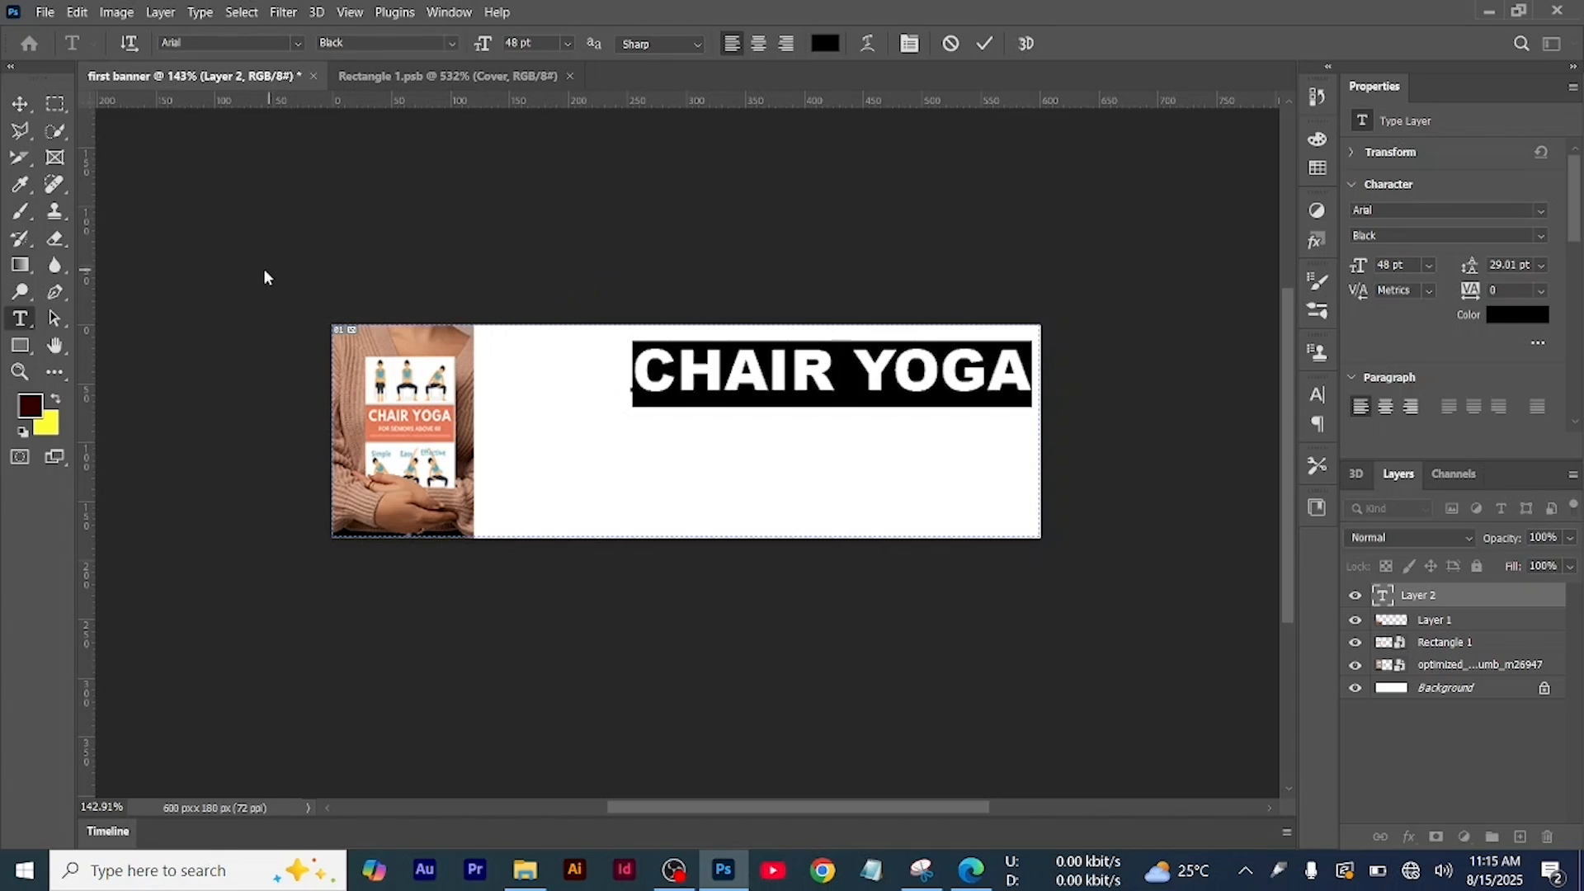
{"action": "left_click", "coordinate": [19, 104]}
{"action": "left_click_drag", "start_coordinate": [746, 353], "coordinate": [698, 360]}
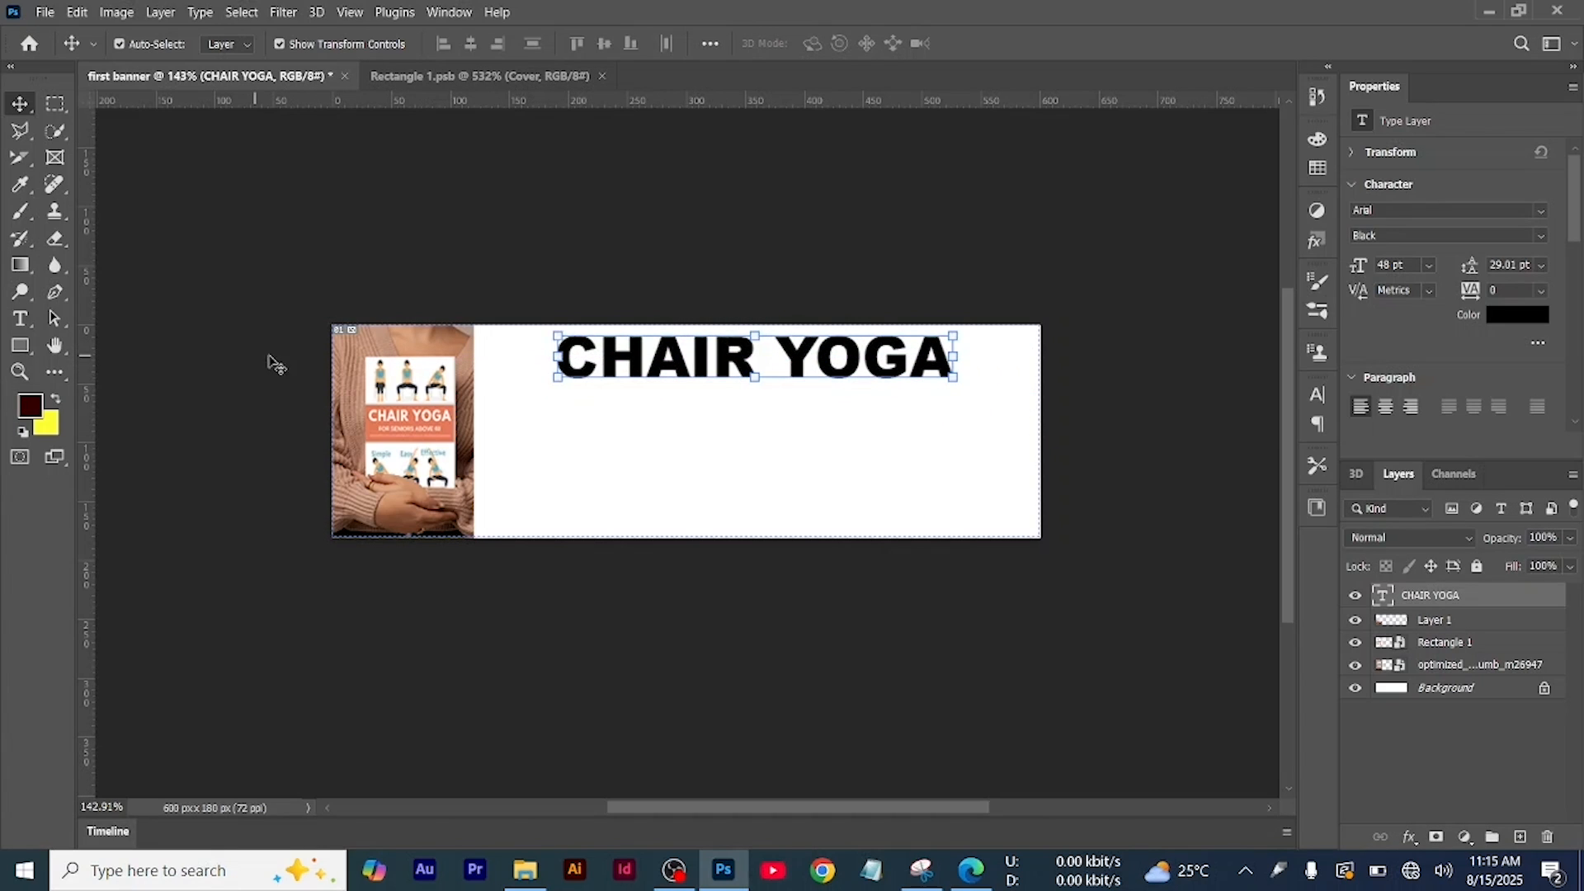
Recolor the whole CHAIR YOGA headline to a dark orange-red
{"action": "left_click", "coordinate": [20, 318]}
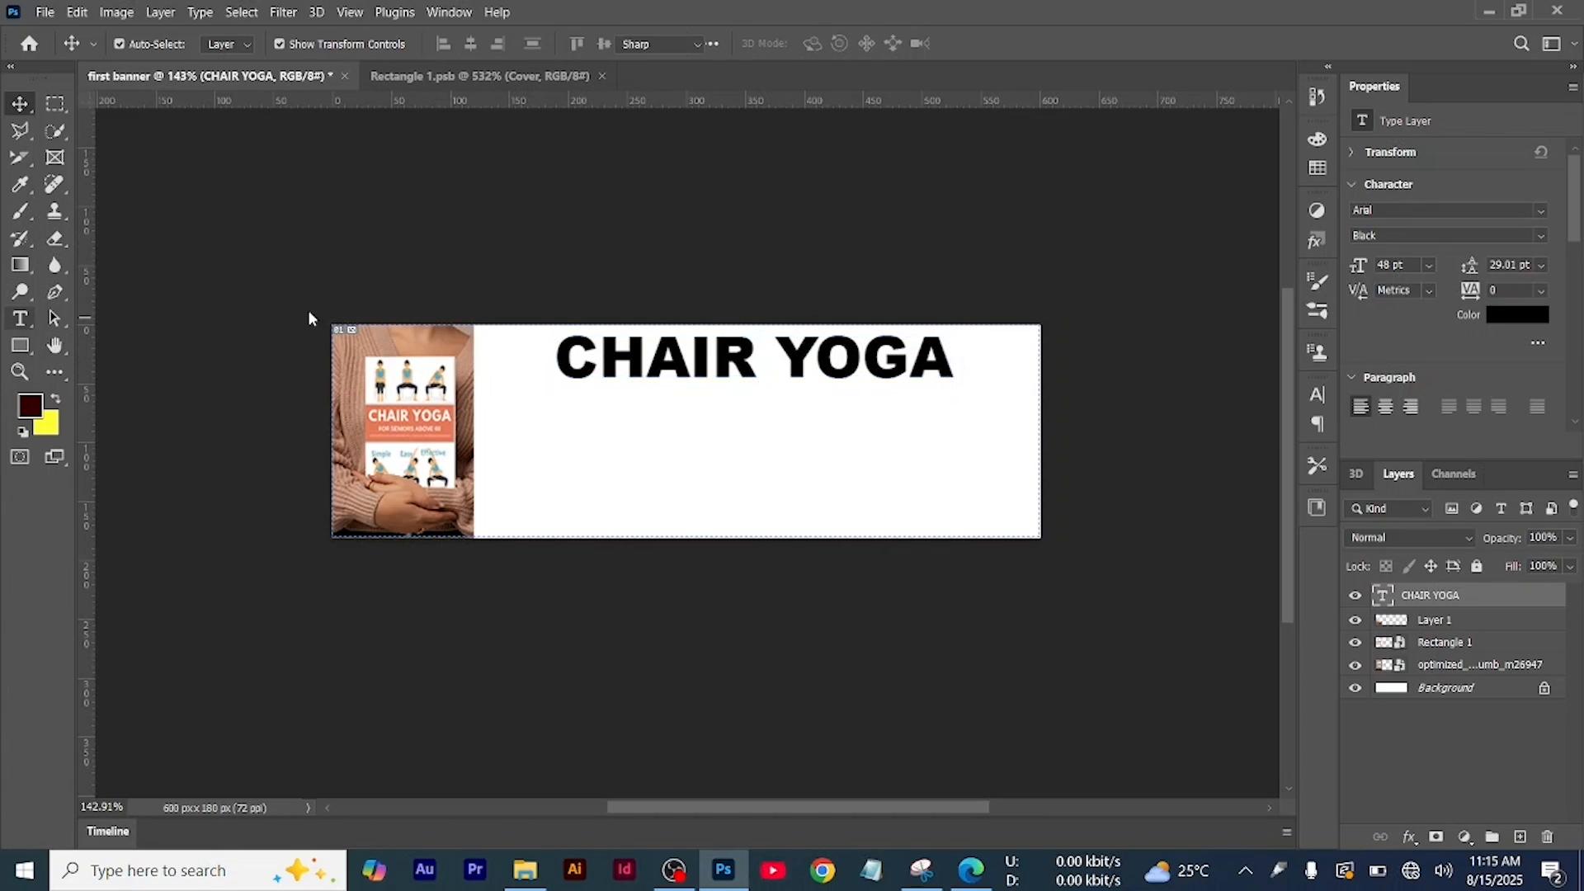
{"action": "left_click", "coordinate": [671, 356]}
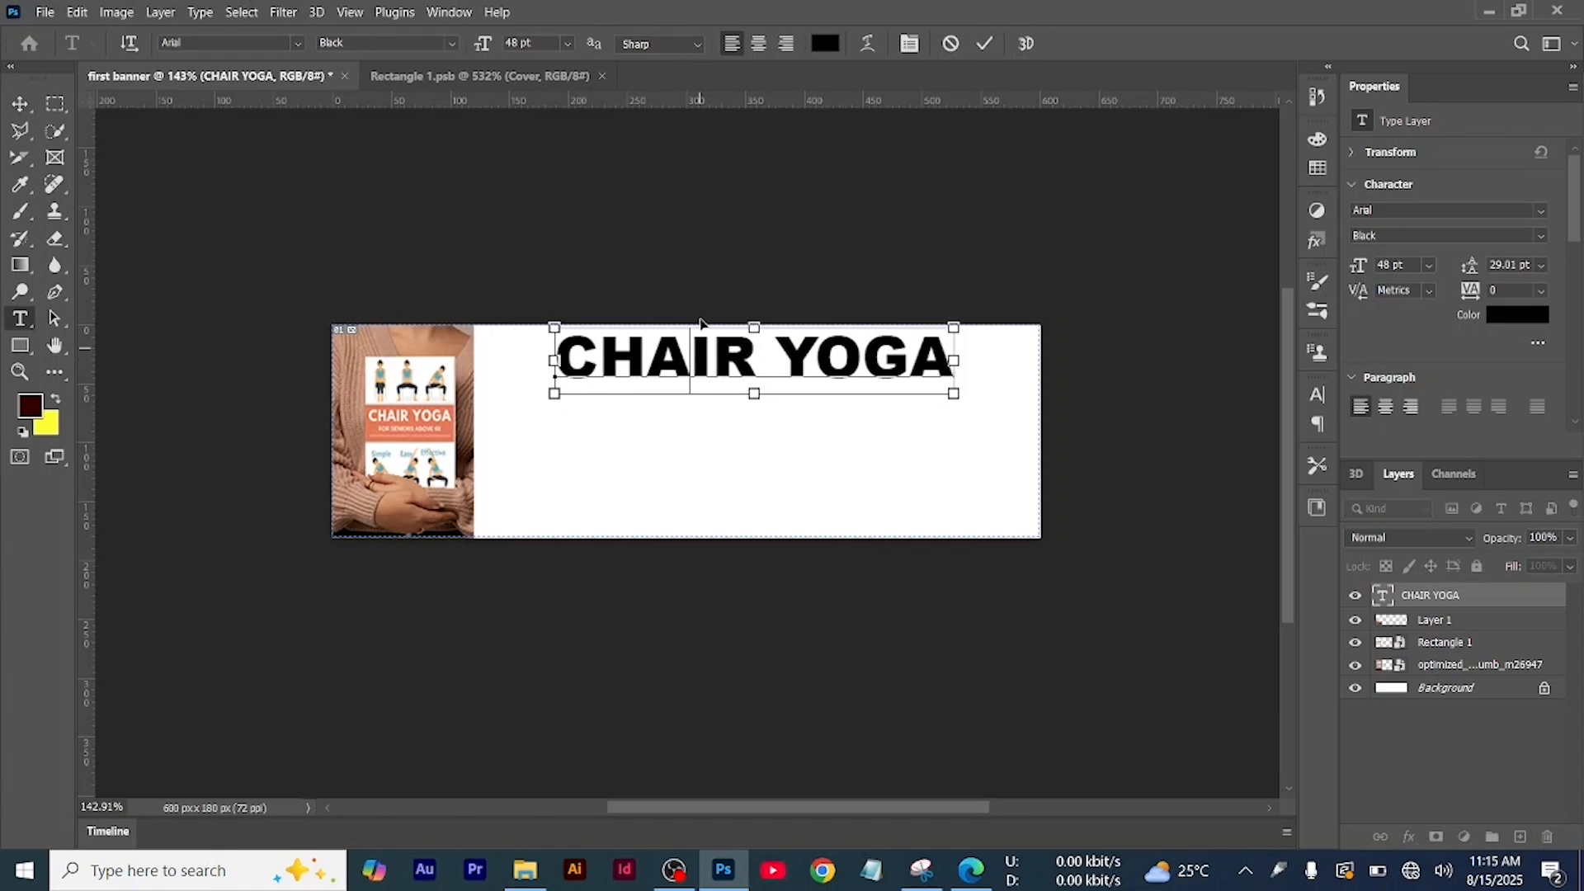
{"action": "key", "text": "ctrl+a"}
{"action": "left_click", "coordinate": [827, 43]}
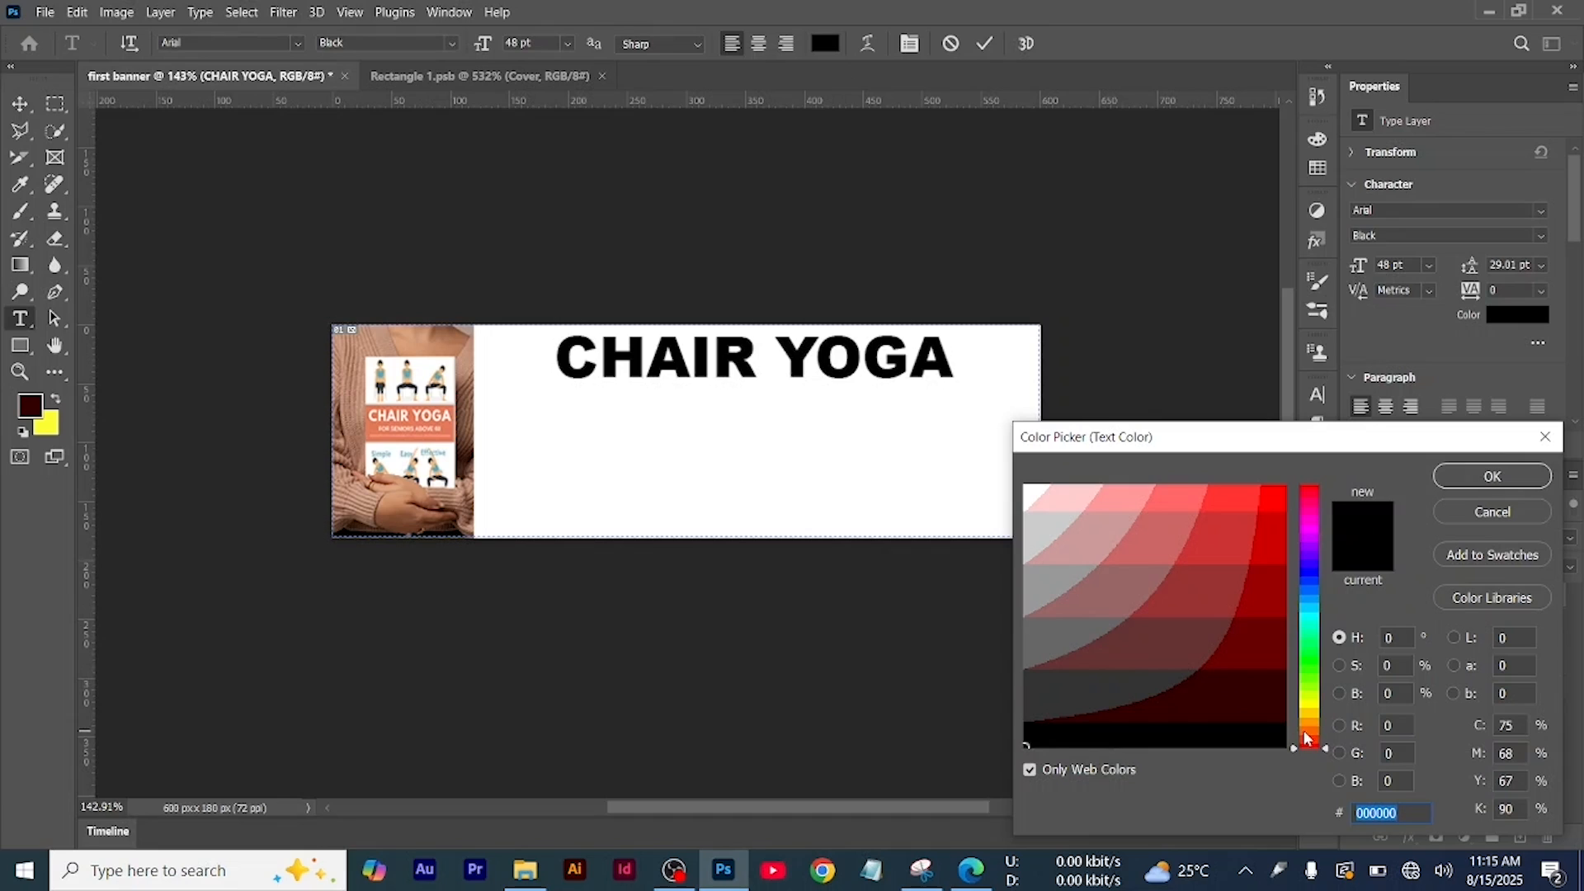
{"action": "left_click", "coordinate": [1307, 736]}
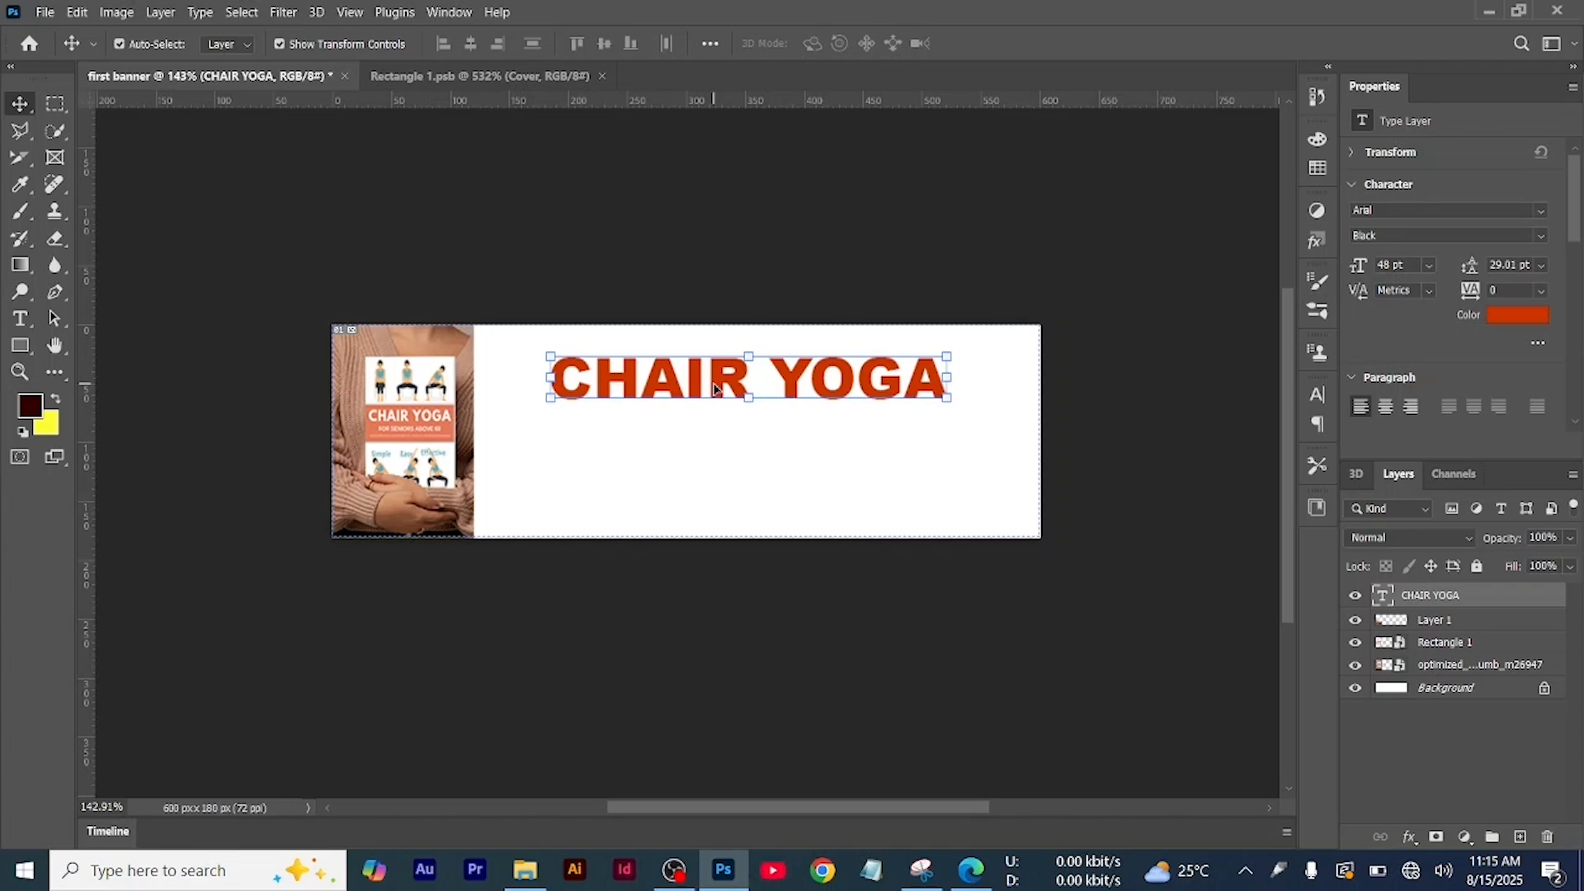
Duplicate the headline just below itself and replace the copy's text with FOR SENIORS ABOVE 60 at 30 pt
{"action": "left_click_drag", "start_coordinate": [716, 390], "coordinate": [723, 449]}
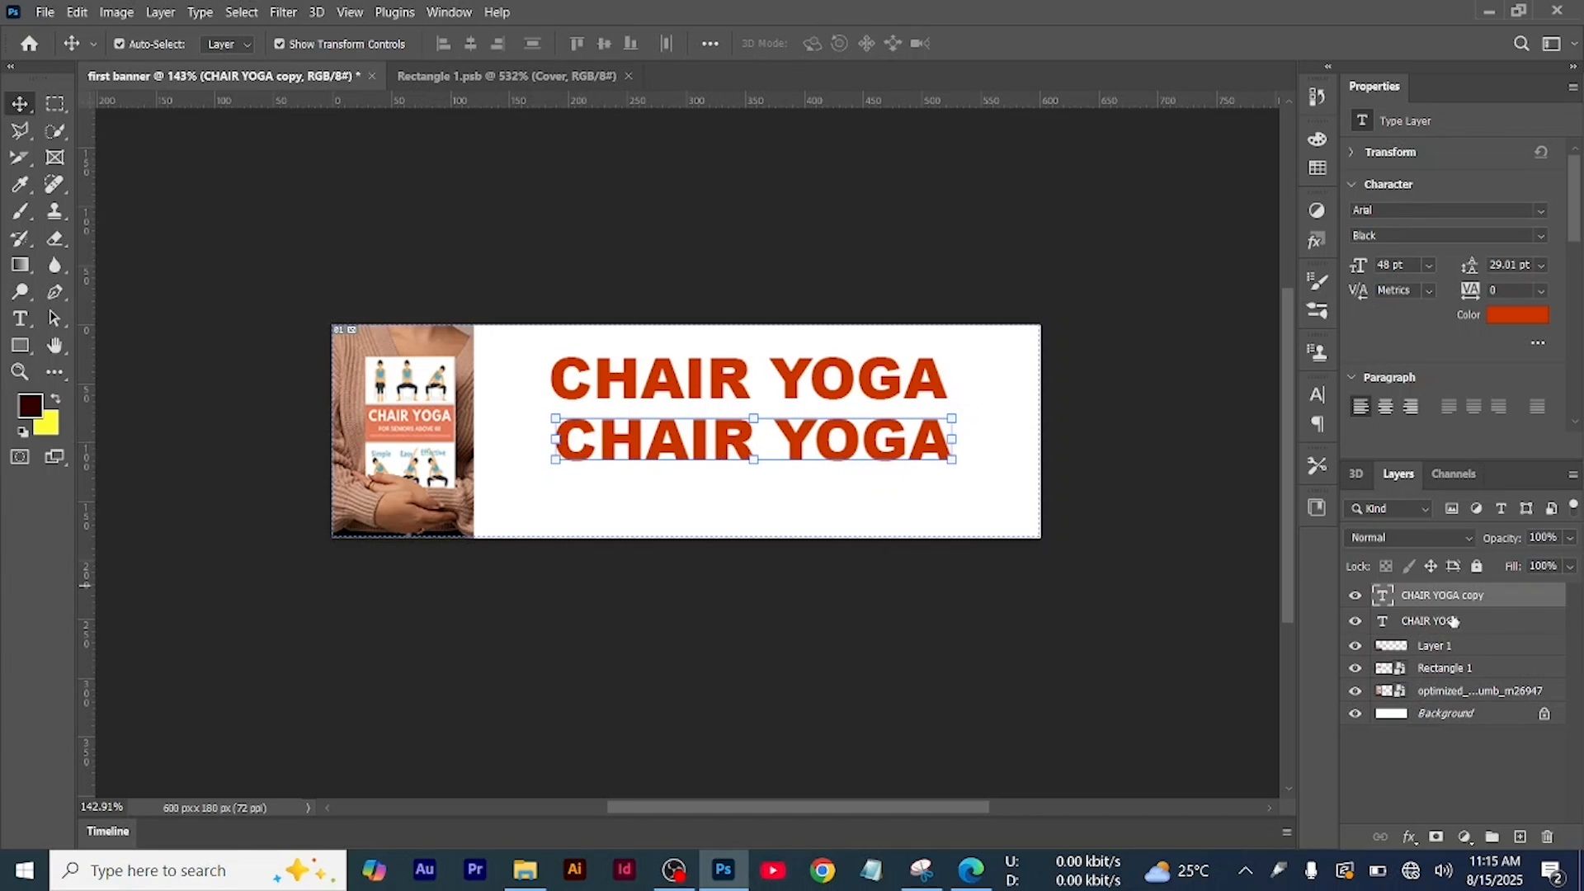
{"action": "double_click", "coordinate": [708, 442]}
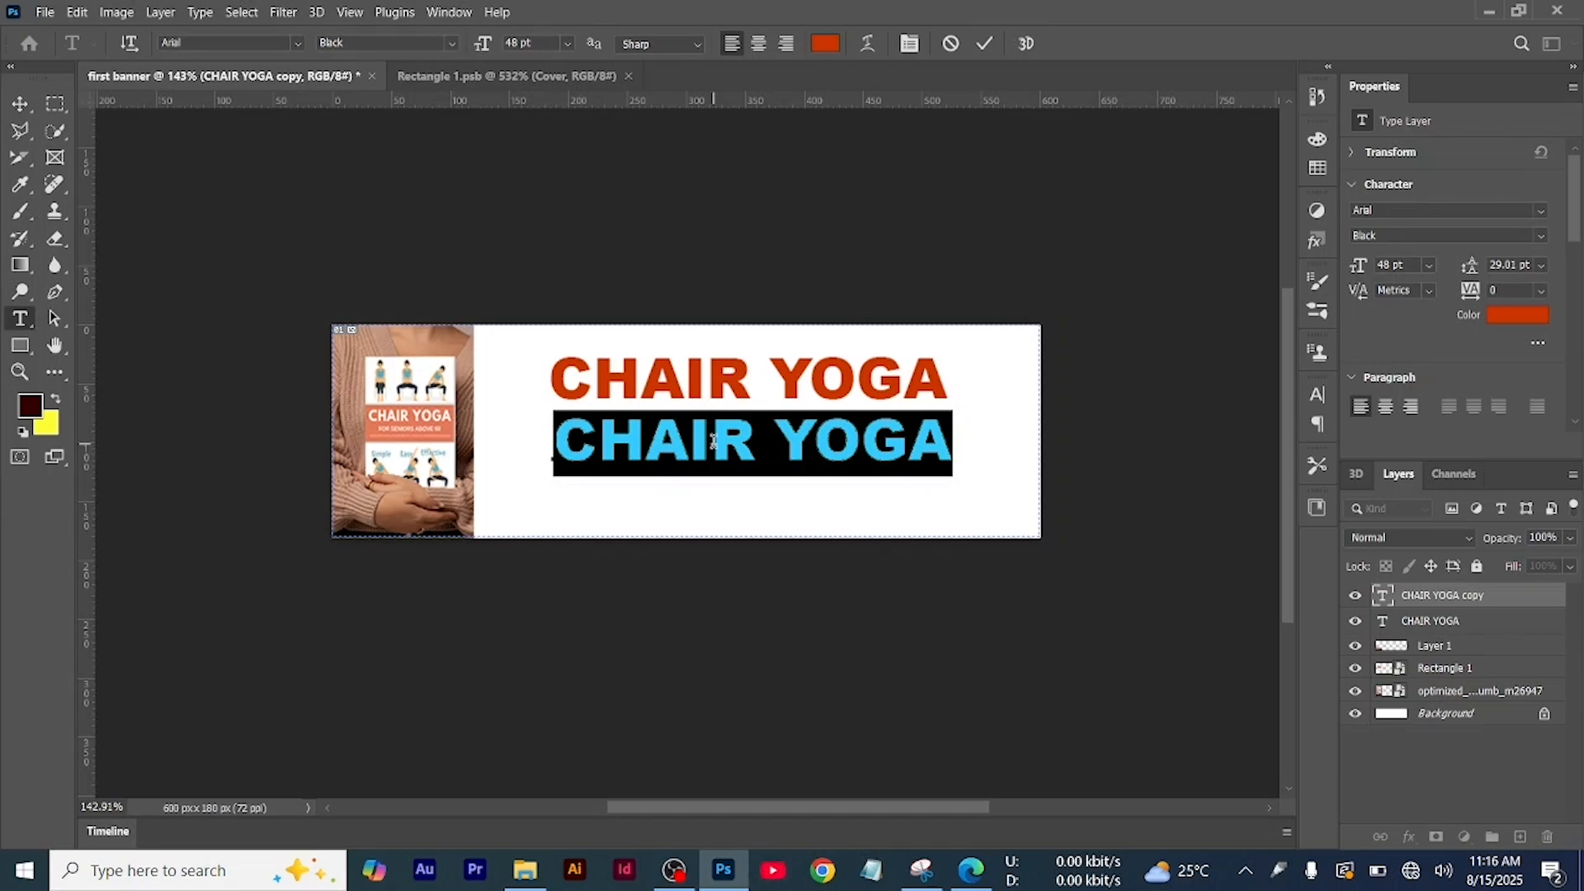
{"action": "key", "text": "ctrl+v"}
{"action": "left_click", "coordinate": [566, 44]}
{"action": "left_click", "coordinate": [536, 245]}
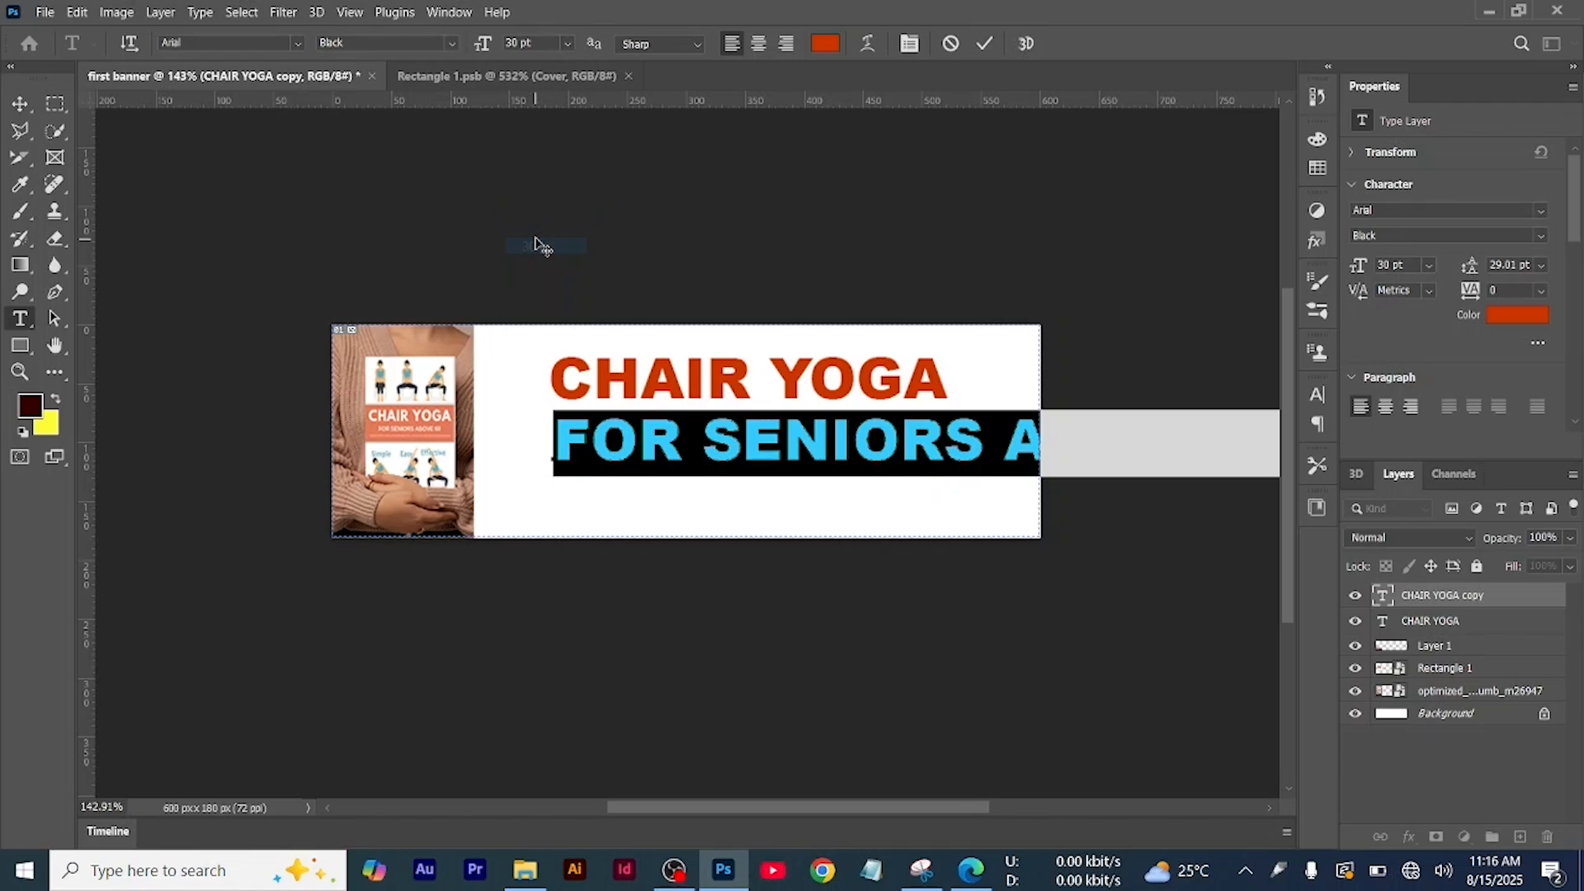
{"action": "key", "text": "ctrl+Return"}
{"action": "key", "text": "v"}
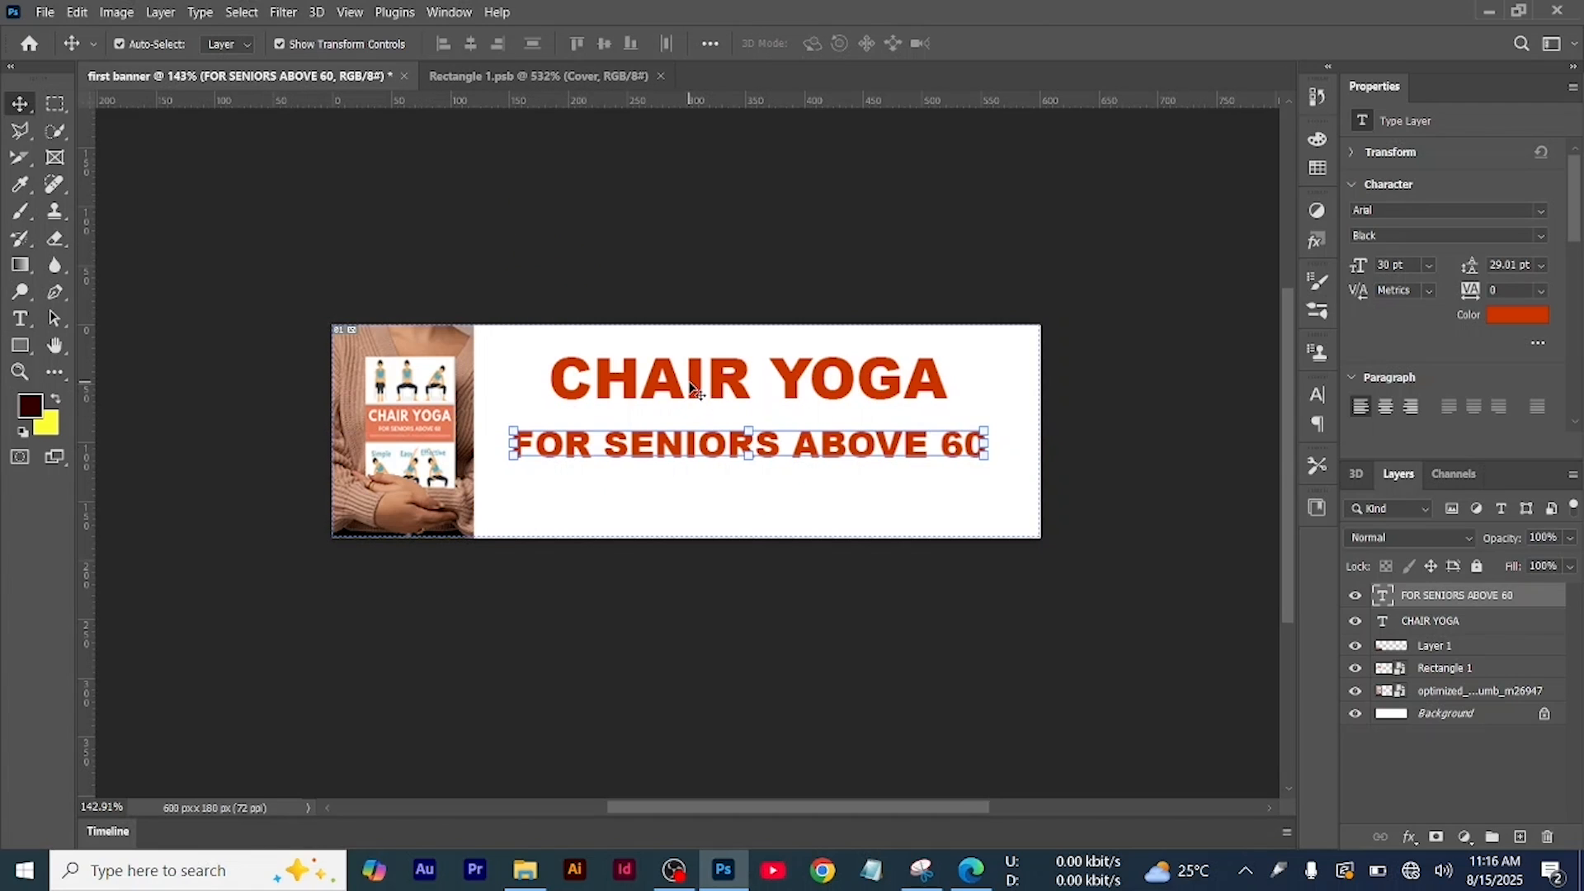
Enlarge the CHAIR YOGA headline until it nearly matches the subtitle's width
{"action": "left_click", "coordinate": [693, 386]}
{"action": "left_click", "coordinate": [22, 318]}
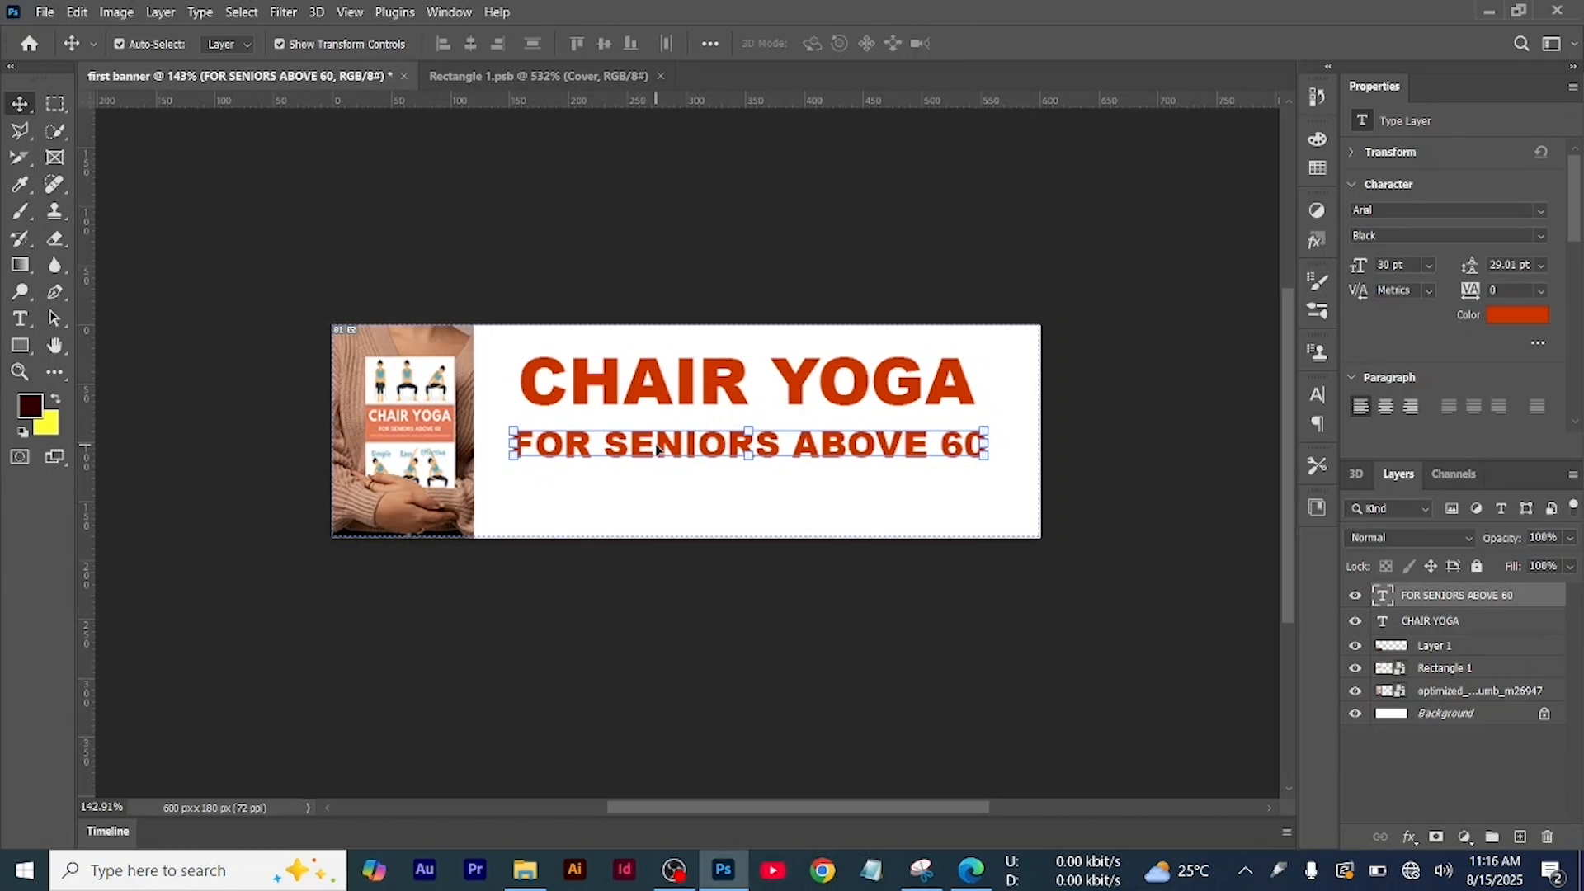
Recolor the FOR SENIORS ABOVE 60 subtitle to dark gray 333333 and nudge the CHAIR YOGA headline slightly upward
{"action": "double_click", "coordinate": [657, 449]}
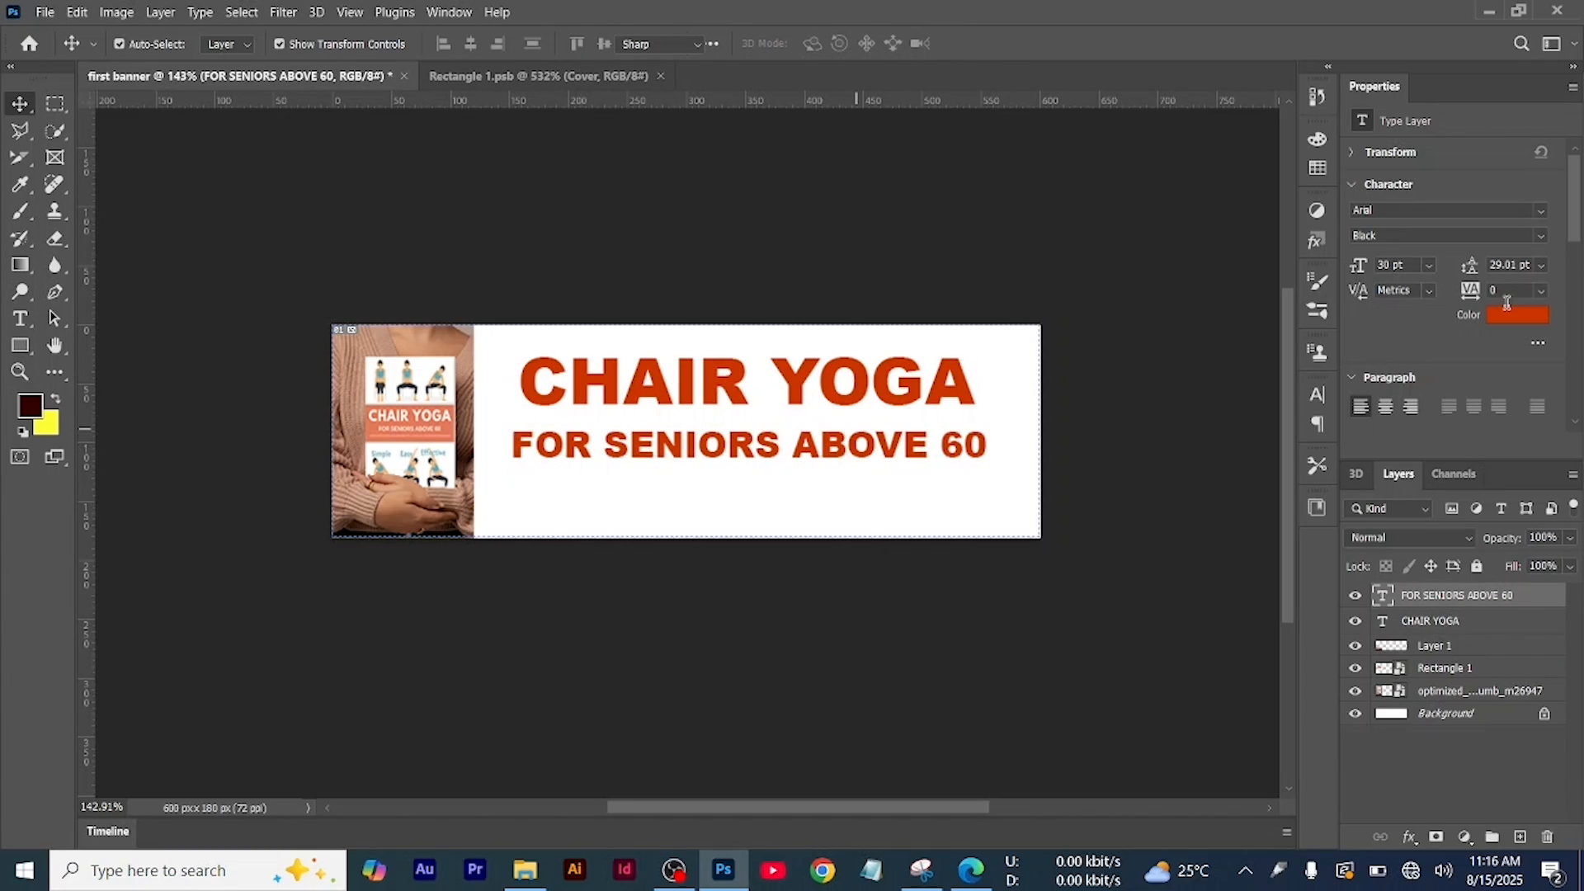
{"action": "left_click", "coordinate": [1508, 312]}
{"action": "left_click", "coordinate": [1074, 686]}
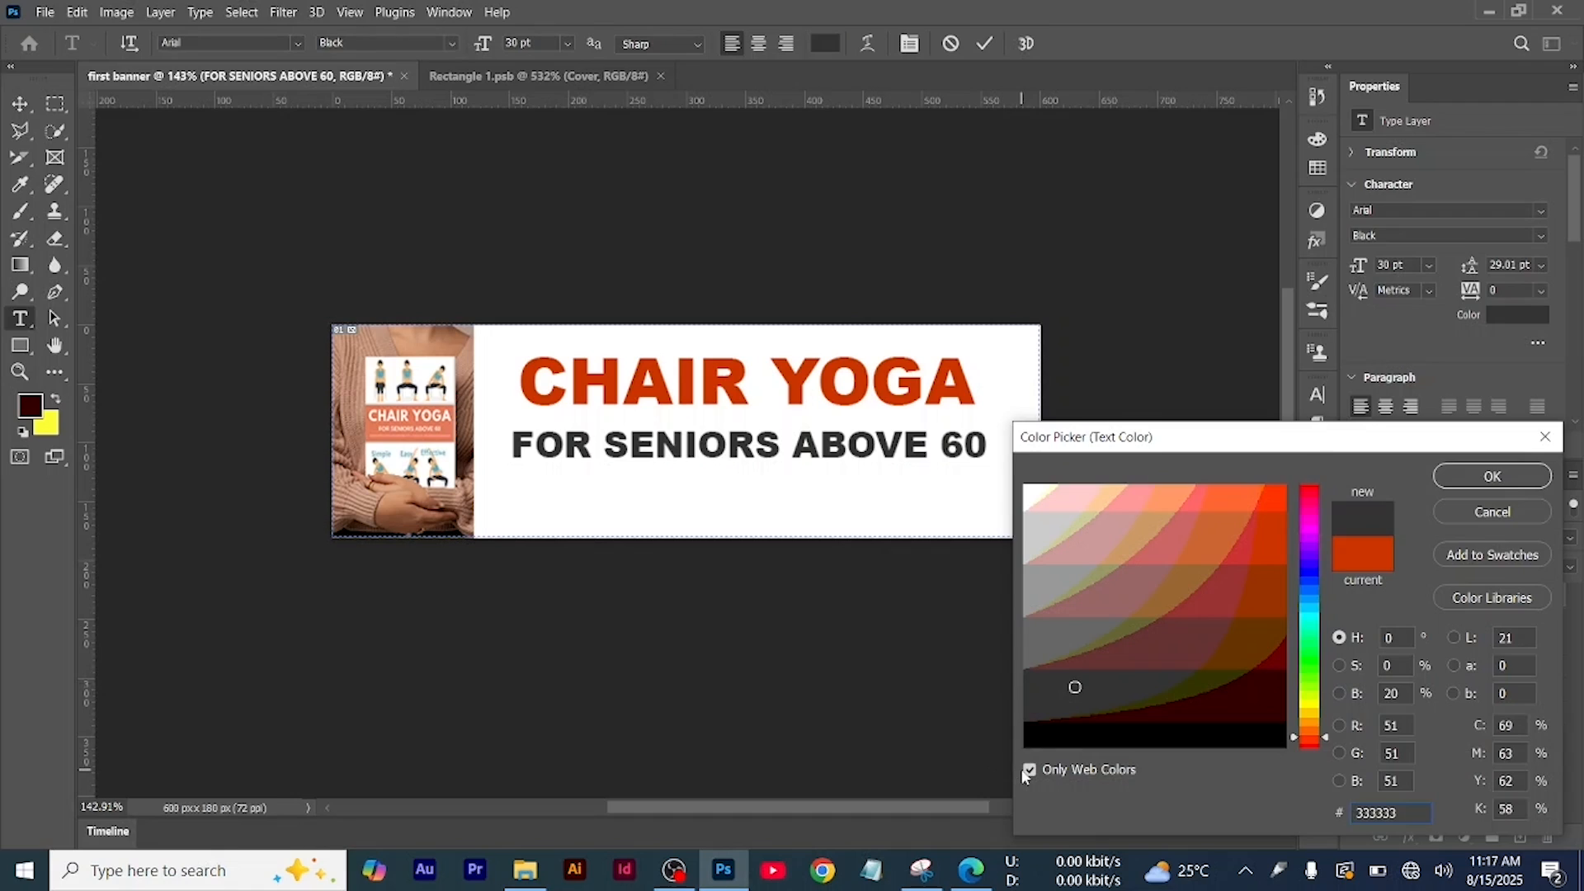
{"action": "key", "text": "Return"}
{"action": "left_click", "coordinate": [940, 633]}
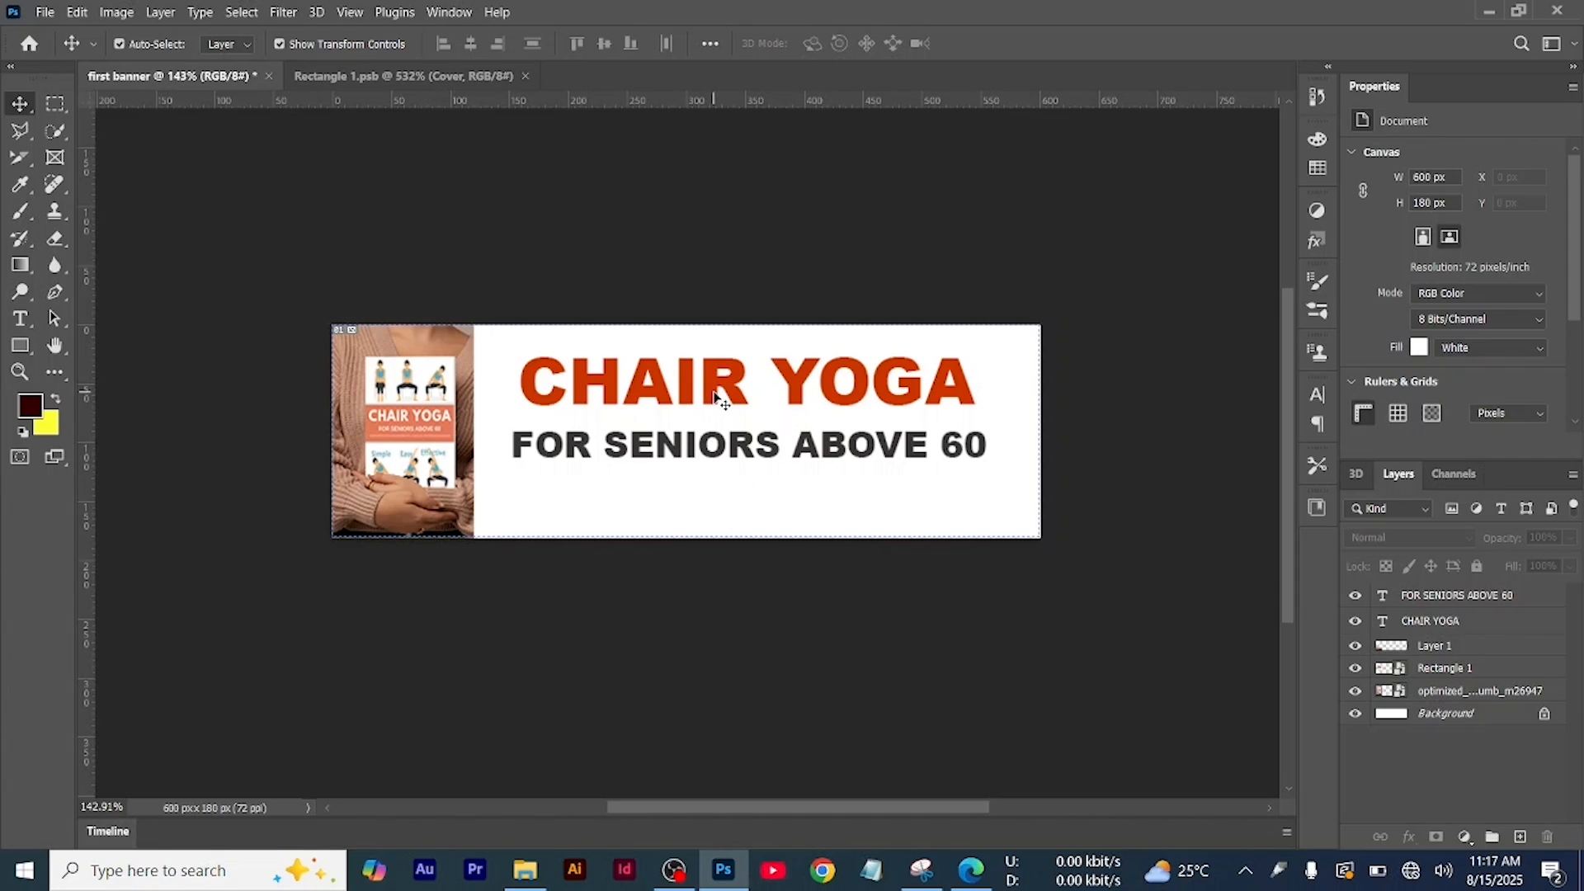
{"action": "left_click_drag", "start_coordinate": [718, 401], "coordinate": [718, 386]}
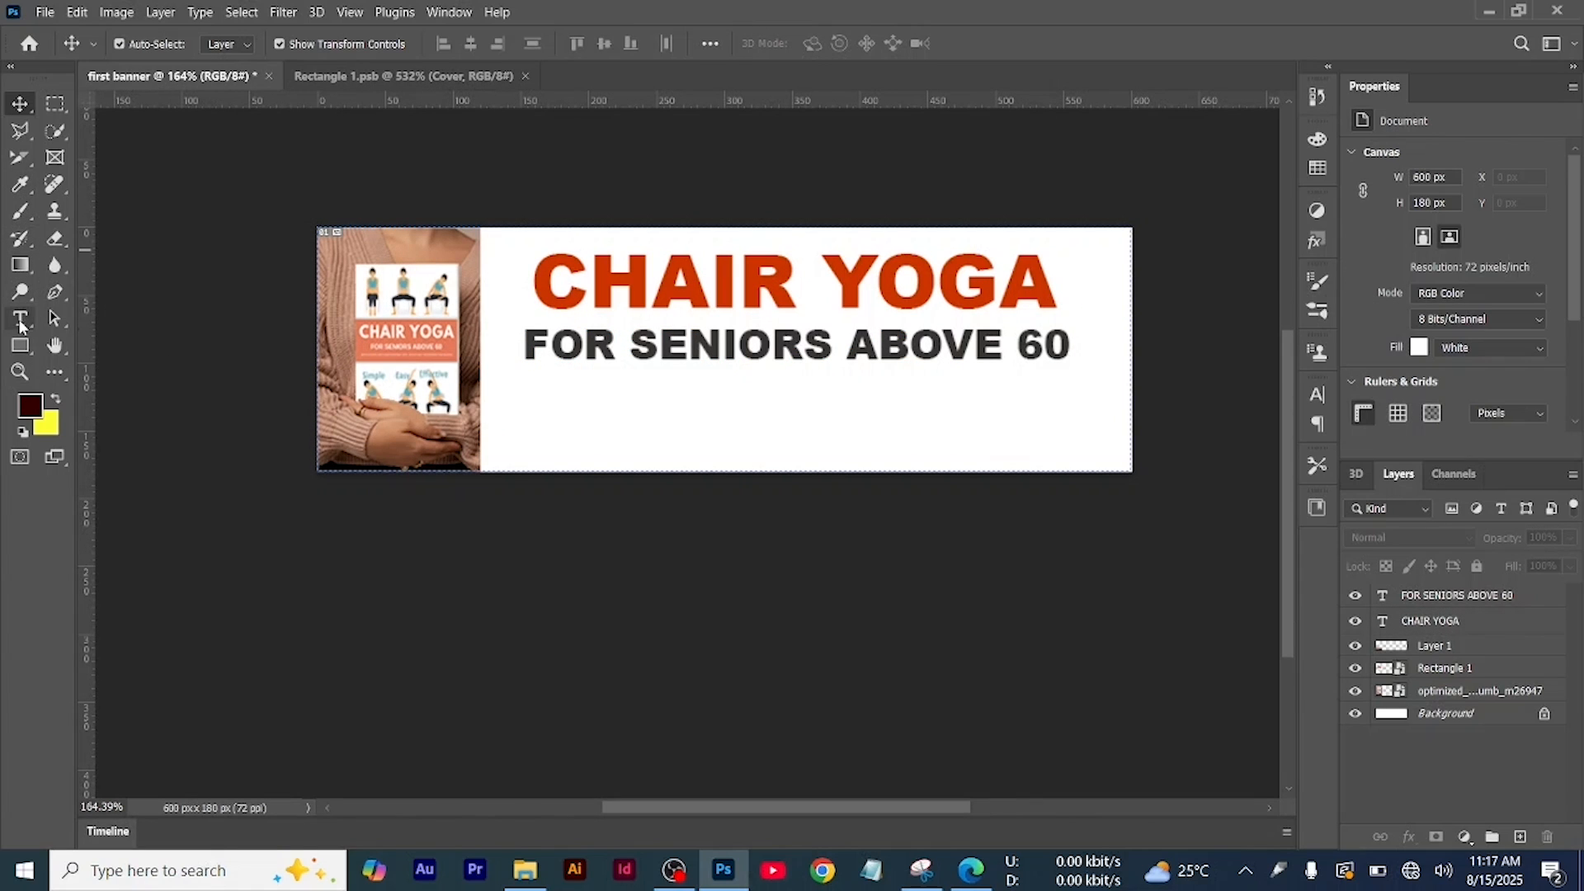
Add the text SIMPLE at 16 pt in orange-red and place it under the left part of the subtitle
{"action": "left_click", "coordinate": [20, 321]}
{"action": "left_click", "coordinate": [574, 406]}
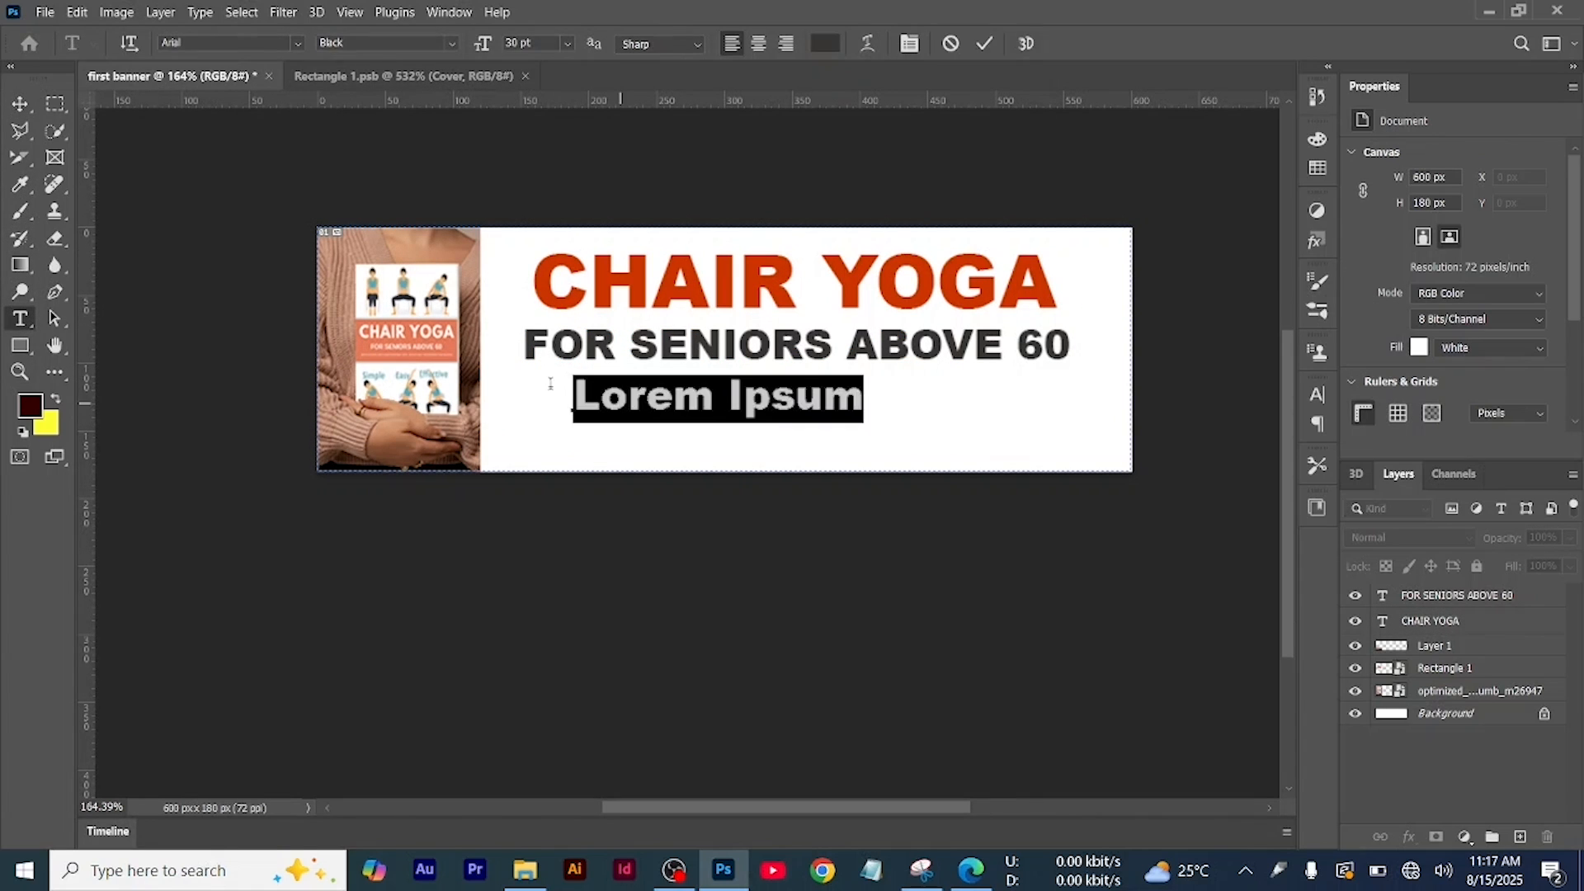
{"action": "left_click", "coordinate": [568, 43]}
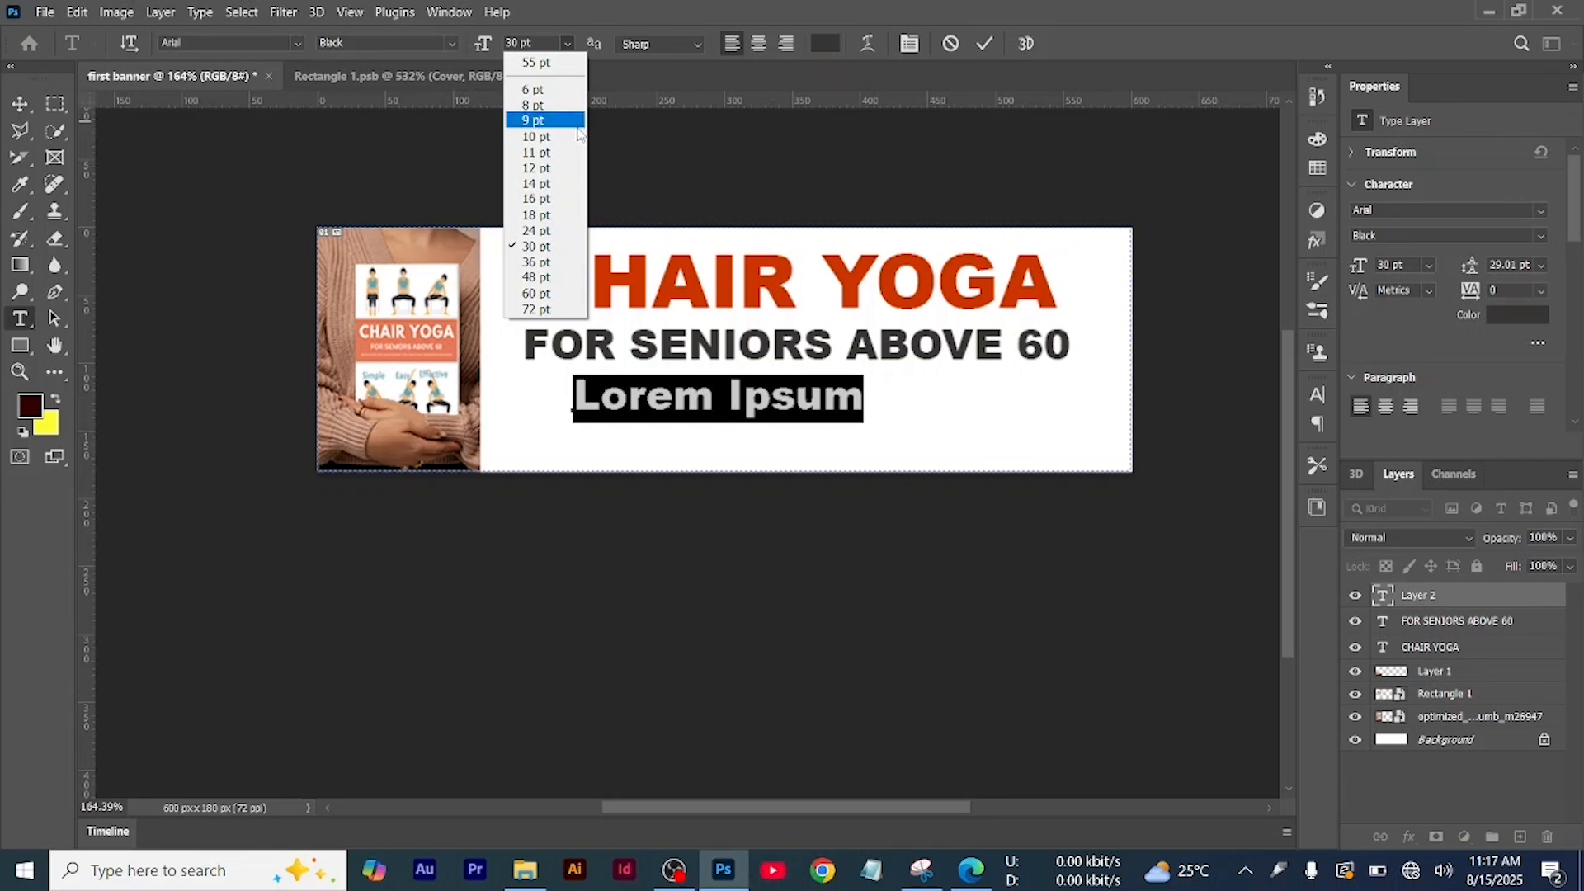
{"action": "left_click", "coordinate": [546, 208]}
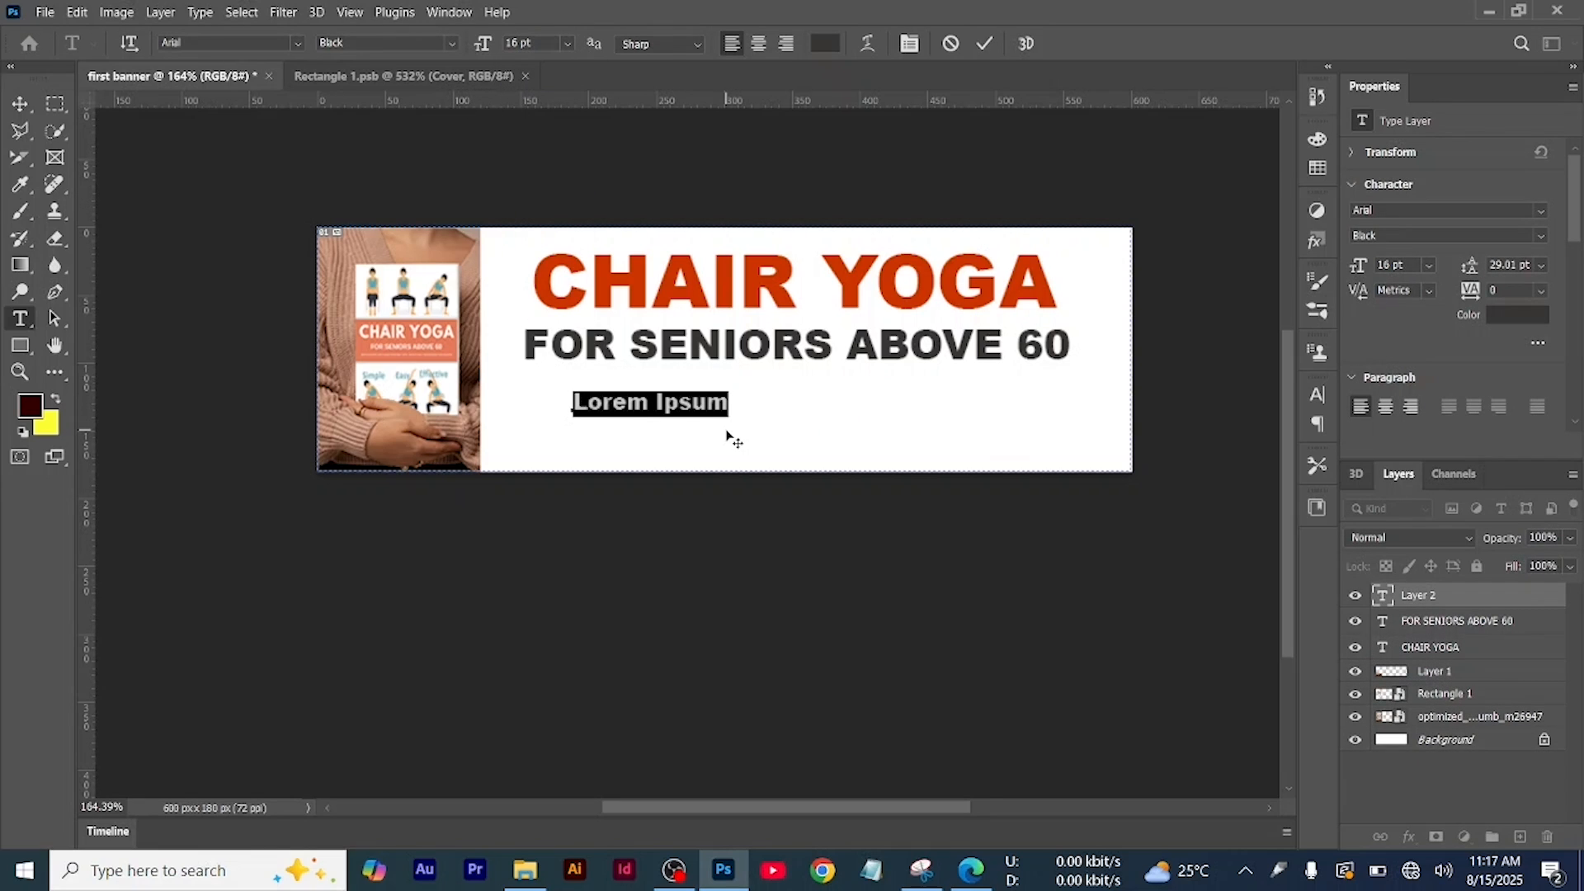
{"action": "type", "text": "SIMPLE"}
{"action": "left_click_drag", "start_coordinate": [651, 402], "coordinate": [625, 399]}
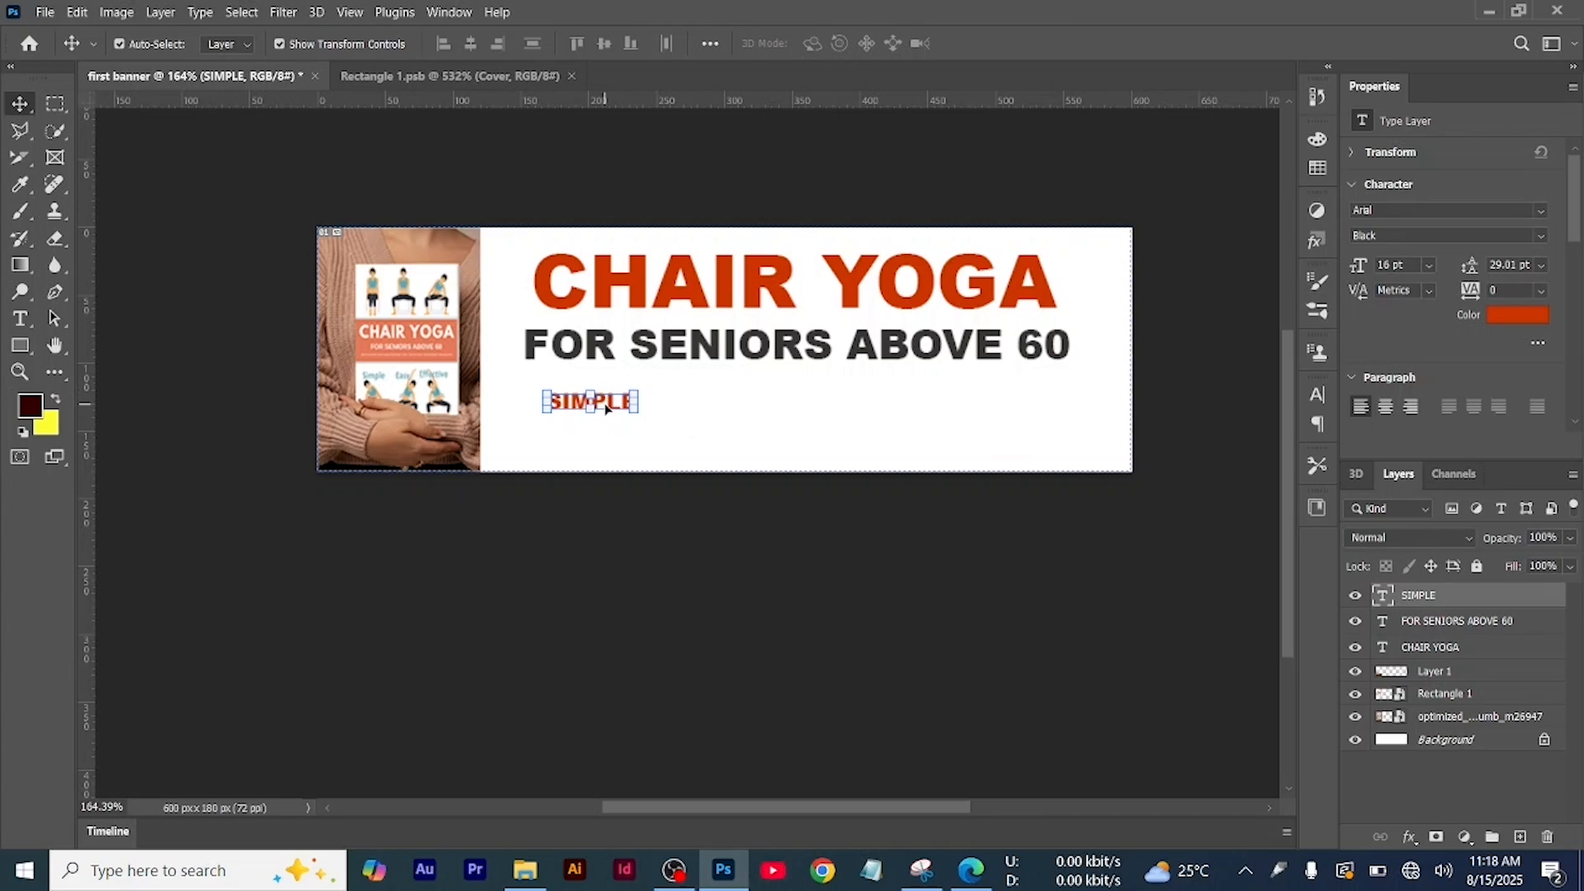
Duplicate SIMPLE twice along the same row, change the copies to EASY and EFFECTIVE, and shift EFFECTIVE slightly left
{"action": "left_click_drag", "start_coordinate": [606, 408], "coordinate": [817, 408]}
{"action": "double_click", "coordinate": [831, 403]}
{"action": "type", "text": "EASY"}
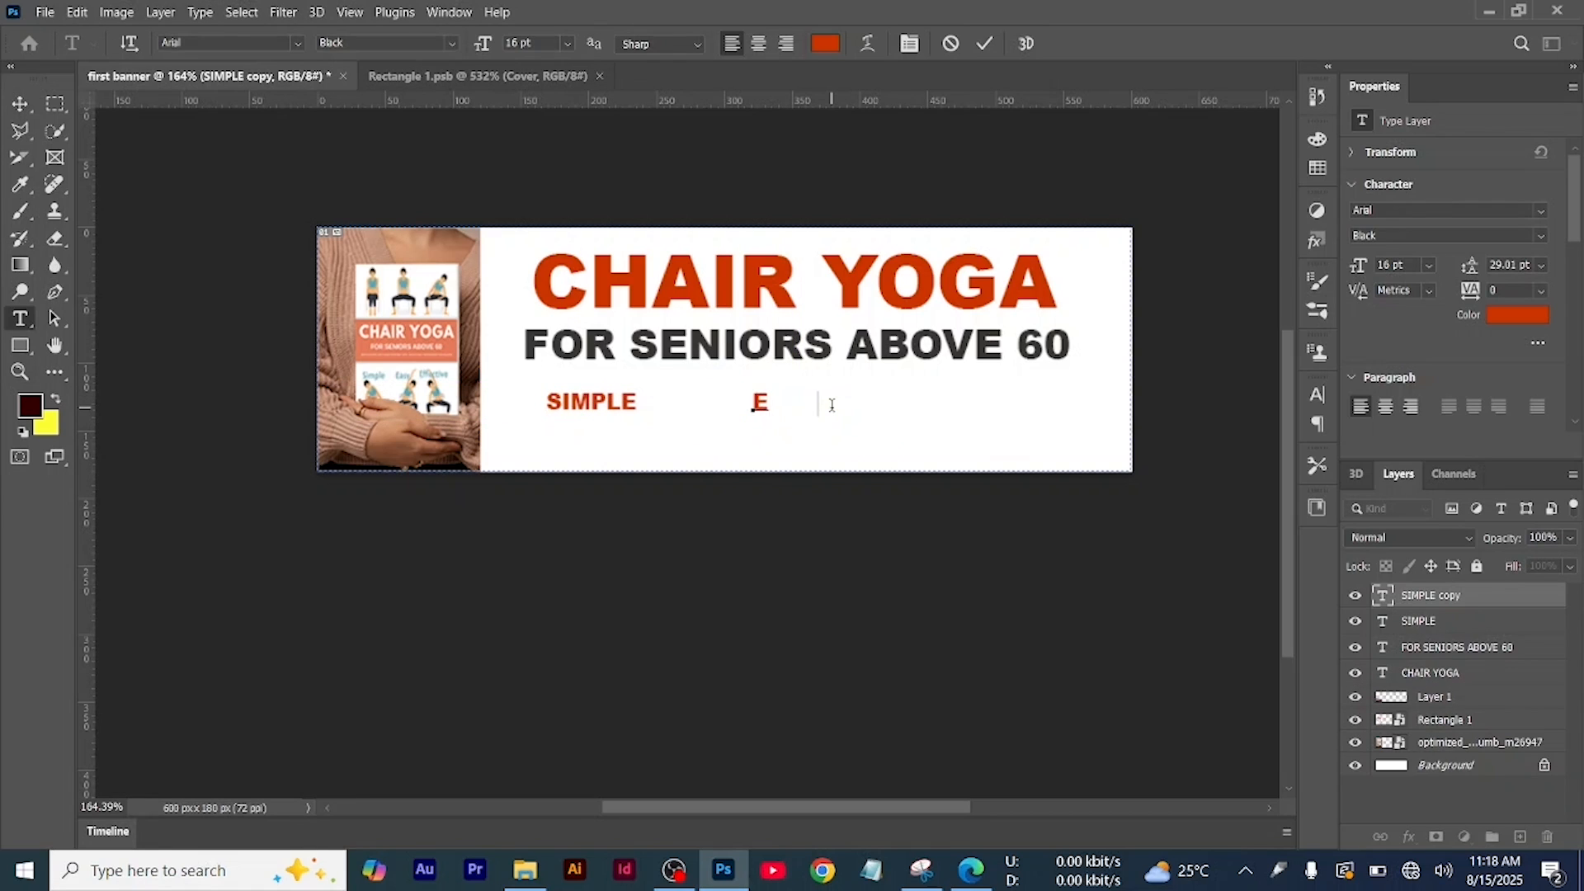
{"action": "double_click", "coordinate": [997, 403]}
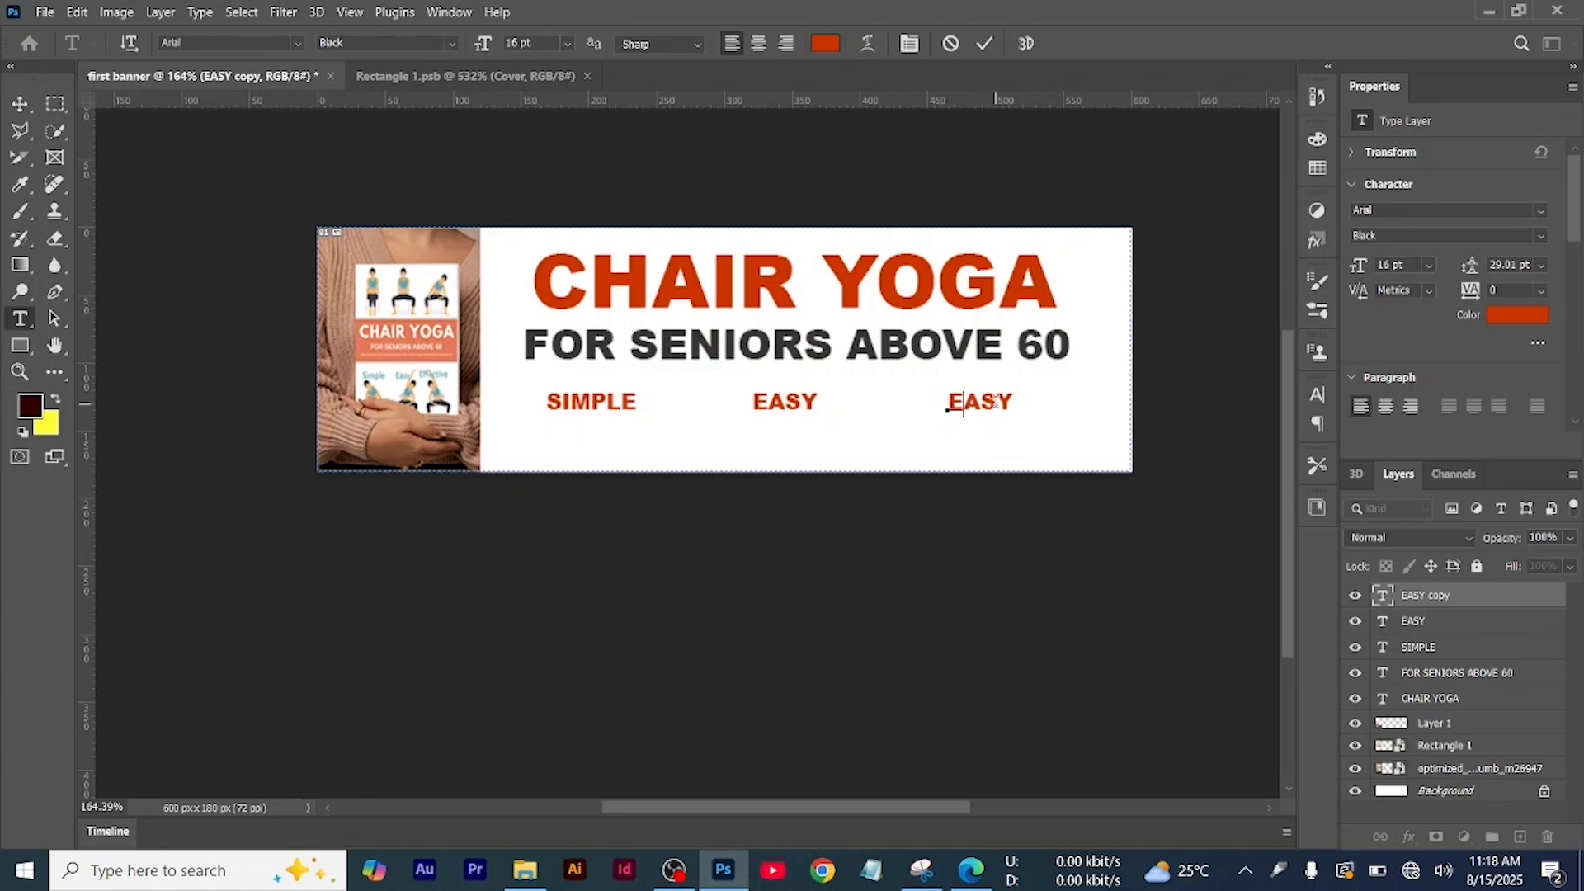
{"action": "type", "text": "EFFECTIVE"}
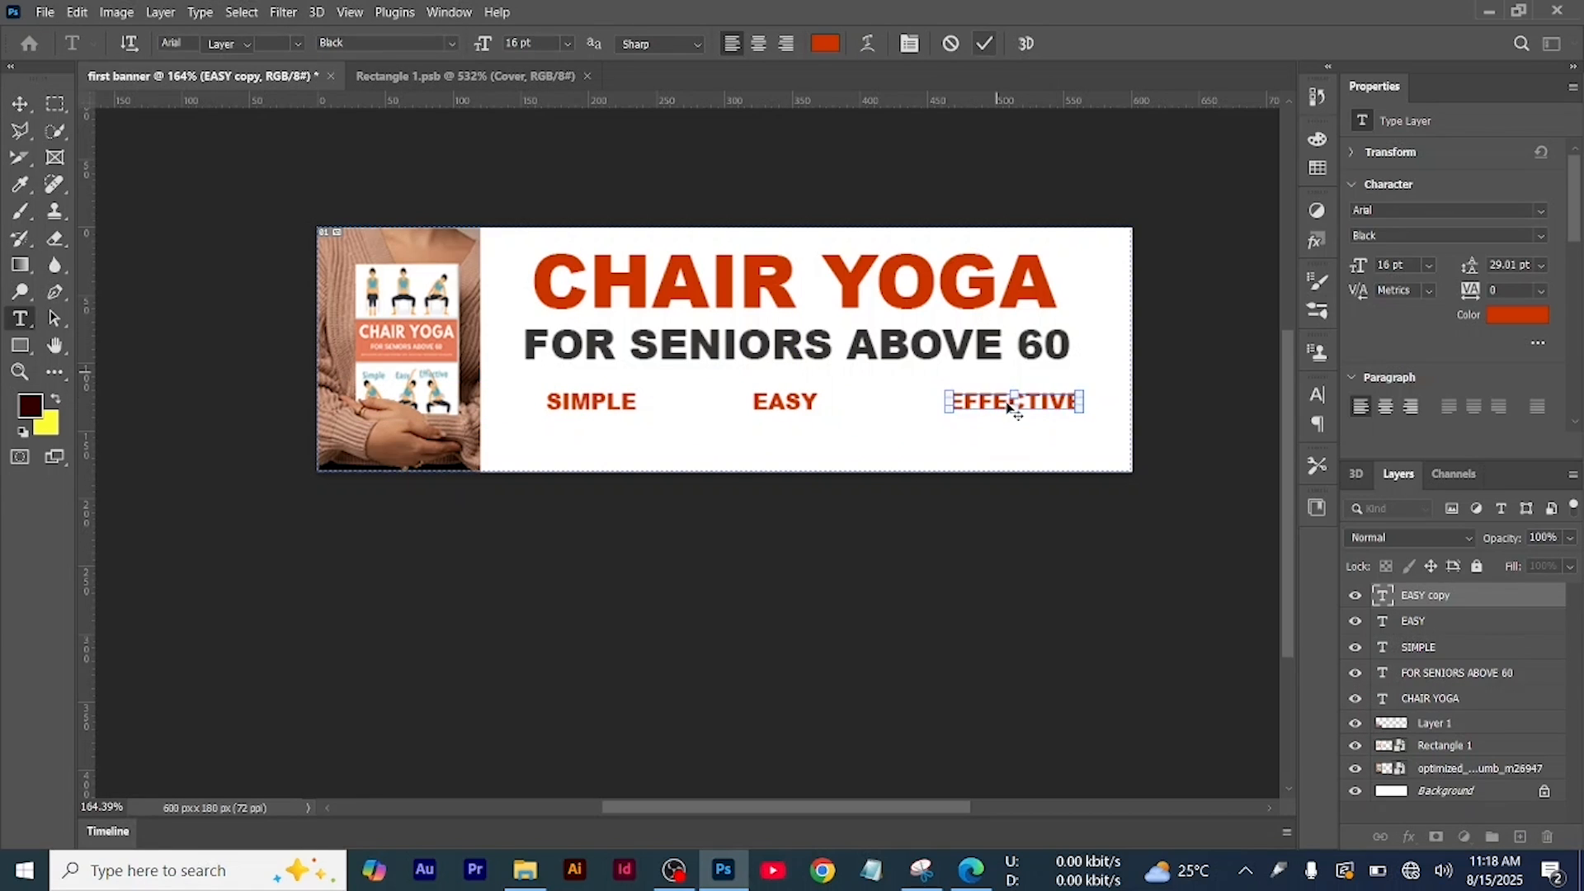
{"action": "left_click_drag", "start_coordinate": [1009, 402], "coordinate": [972, 404]}
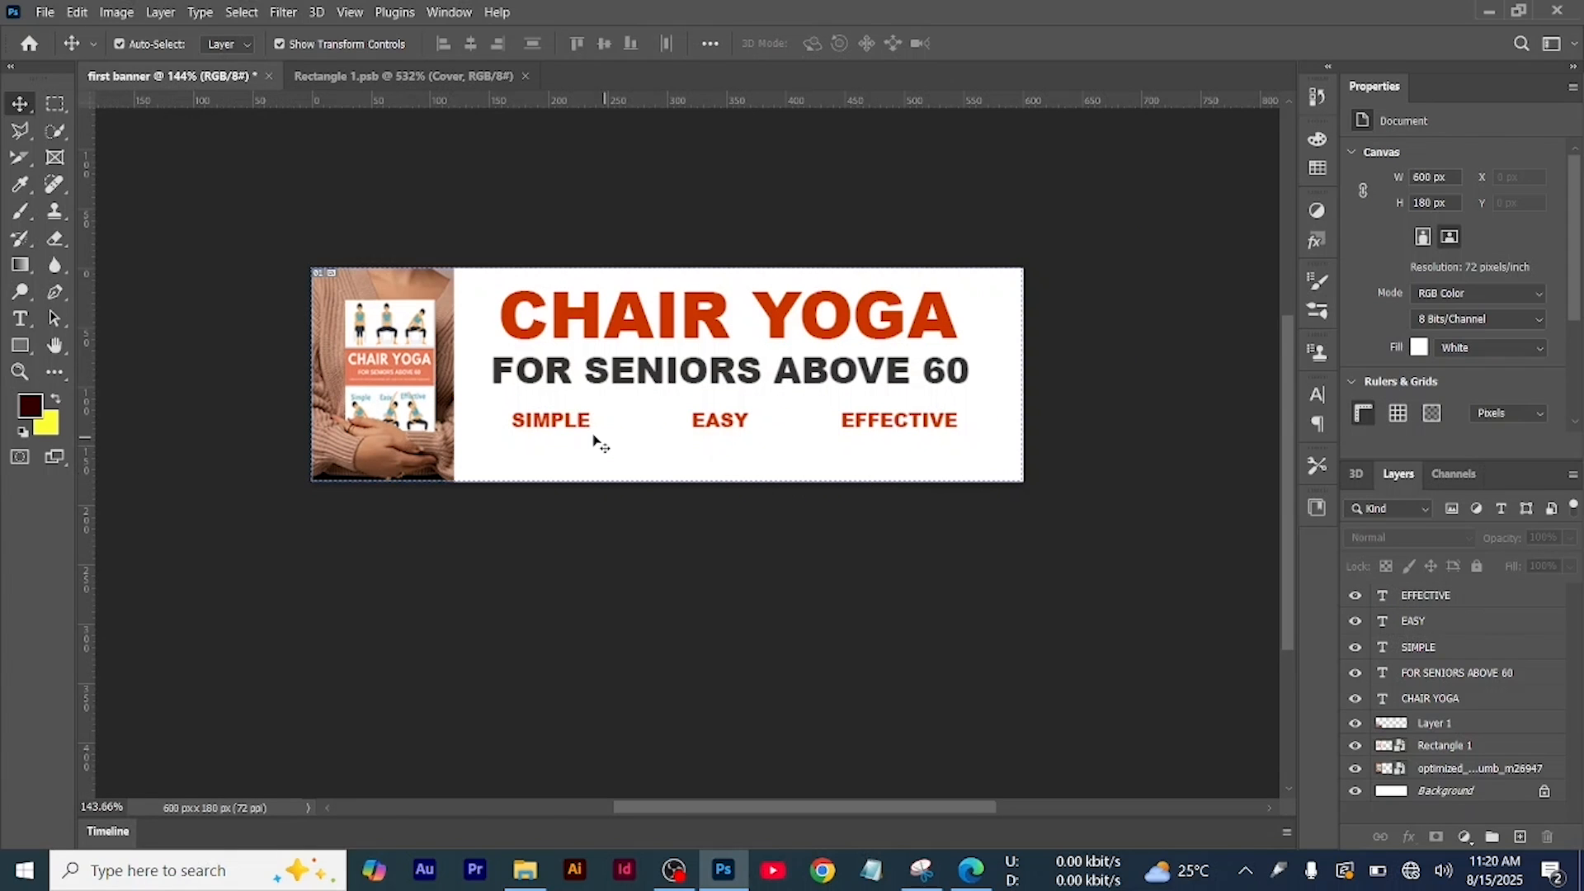
Recolor SIMPLE, EASY and EFFECTIVE white and place a rounded orange-red bar behind the three words
{"action": "left_click", "coordinate": [548, 421]}
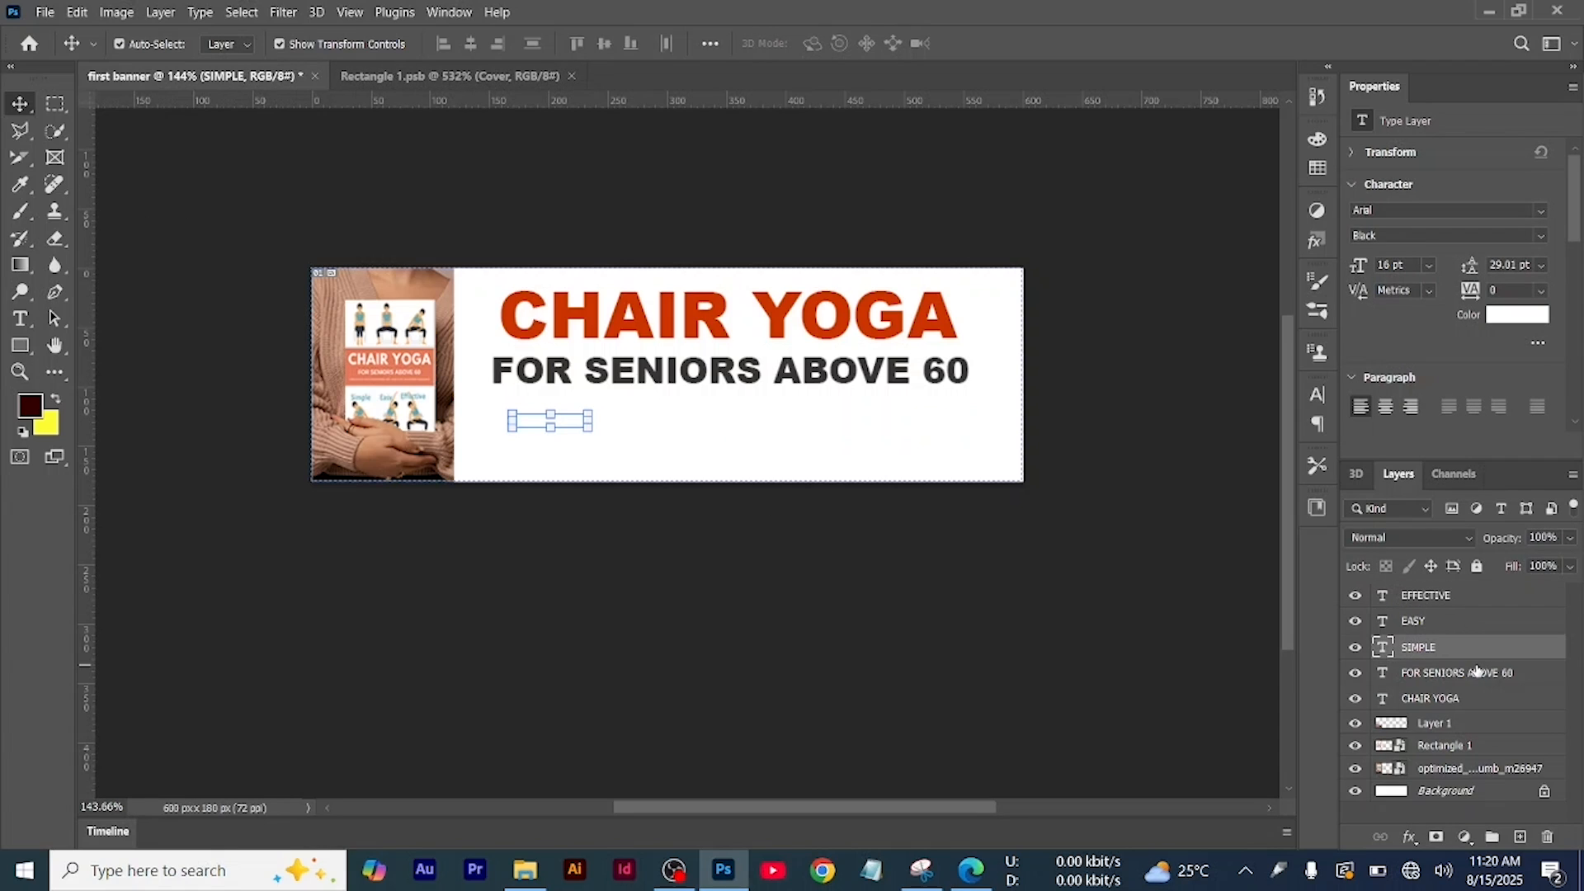
{"action": "left_click", "coordinate": [1467, 682]}
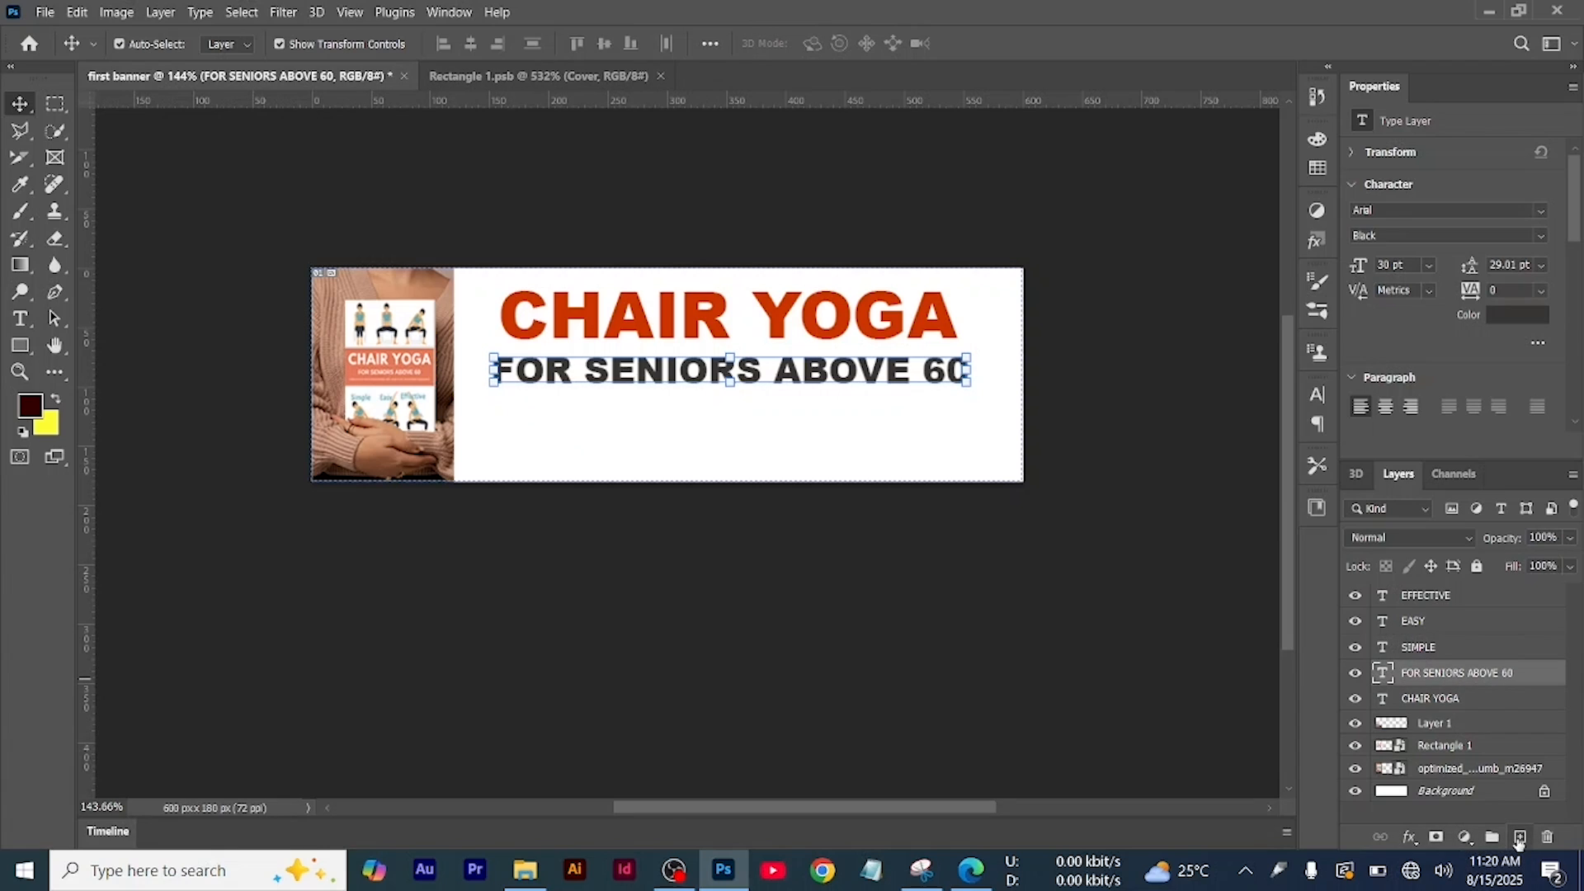
{"action": "left_click", "coordinate": [1519, 837]}
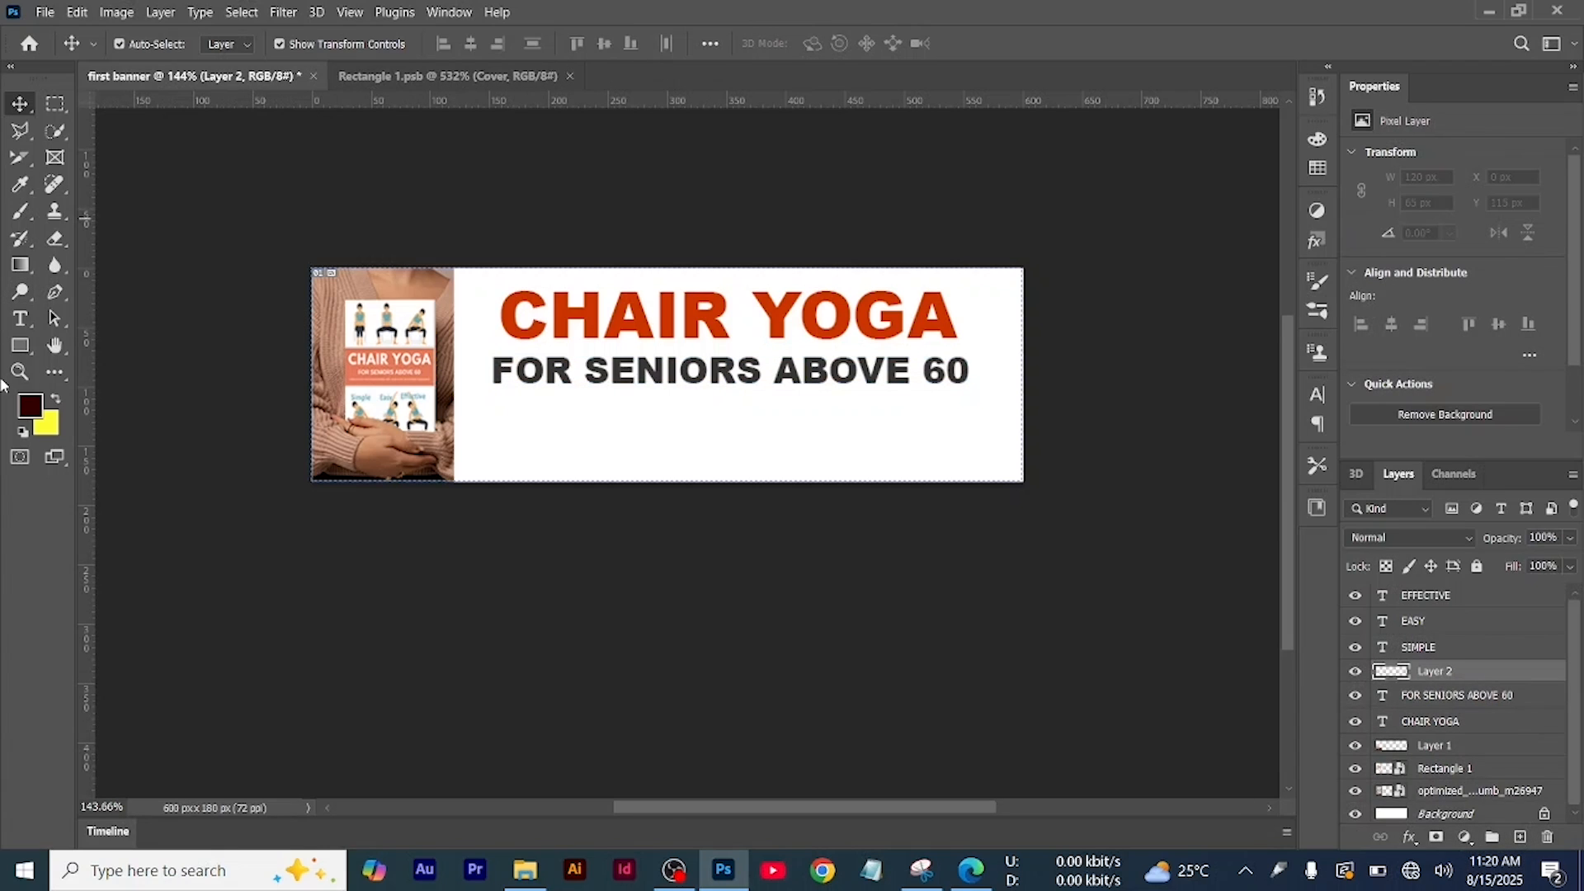
{"action": "left_click", "coordinate": [20, 345]}
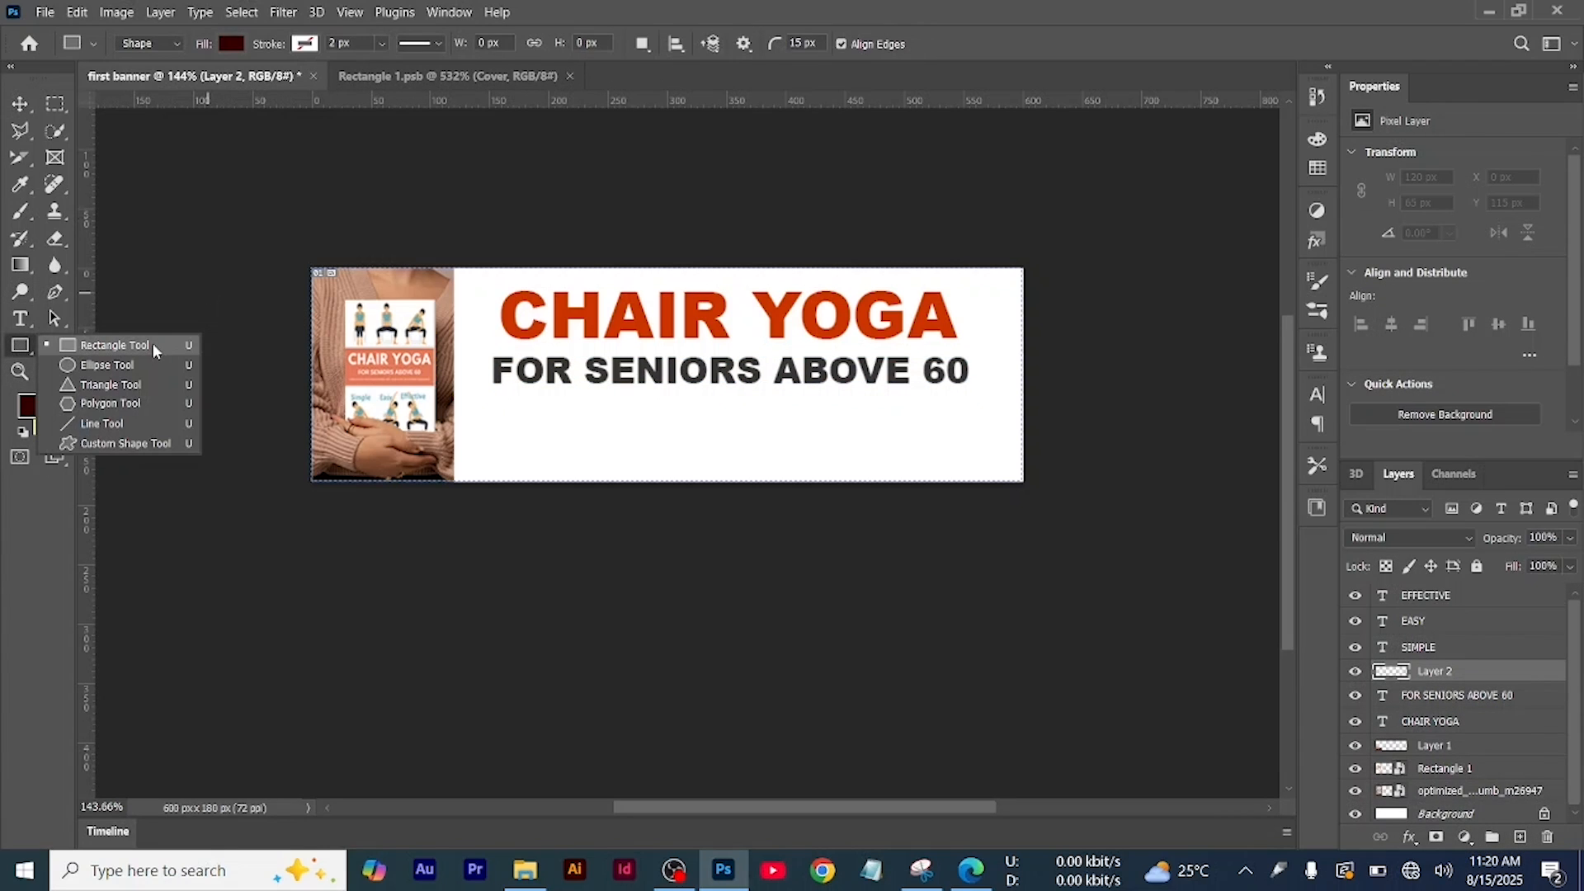
{"action": "left_click", "coordinate": [153, 345]}
{"action": "left_click_drag", "start_coordinate": [453, 390], "coordinate": [1014, 421]}
{"action": "key", "text": "v"}
{"action": "left_click_drag", "start_coordinate": [782, 411], "coordinate": [788, 422]}
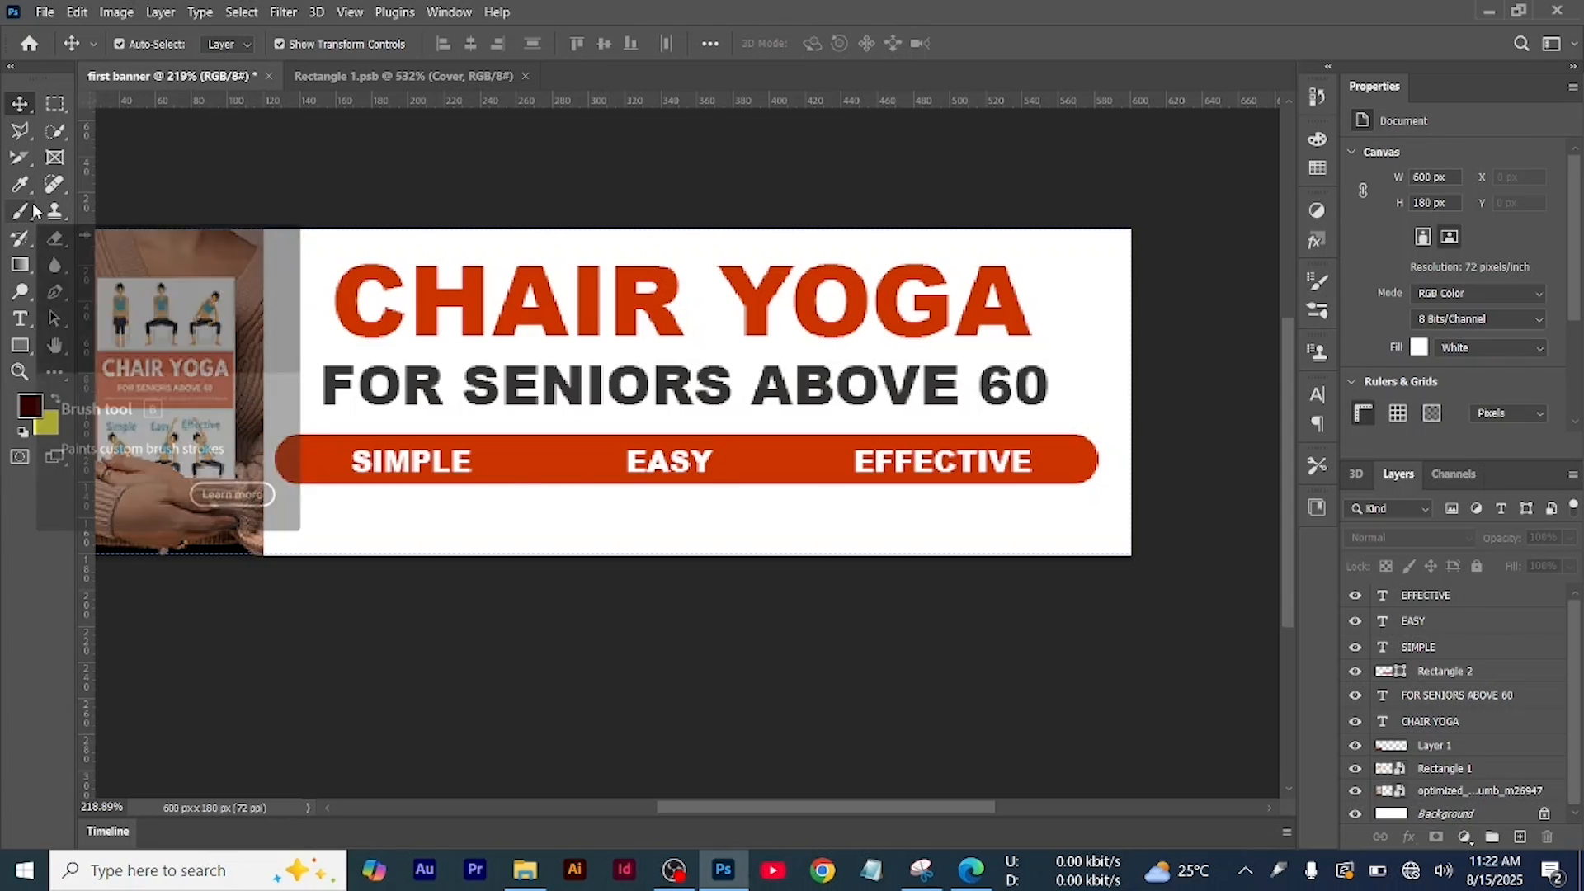
Paint soft dark dots on a new top layer in the gaps between SIMPLE, EASY and EFFECTIVE
{"action": "left_click", "coordinate": [20, 212]}
{"action": "left_click", "coordinate": [1473, 595]}
{"action": "left_click", "coordinate": [1519, 836]}
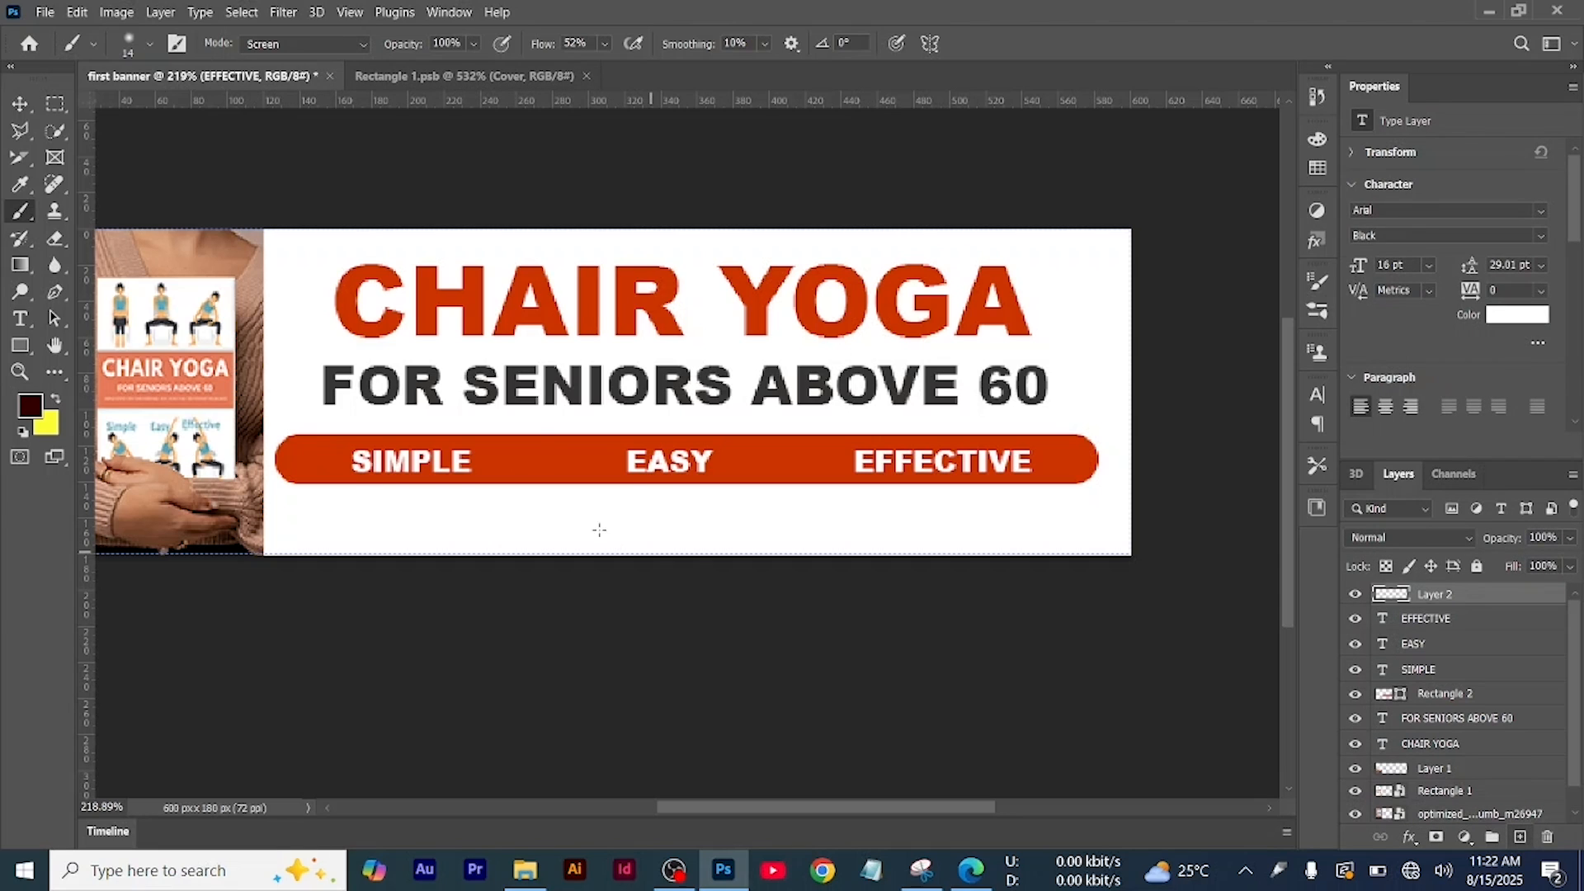
{"action": "left_click", "coordinate": [548, 460]}
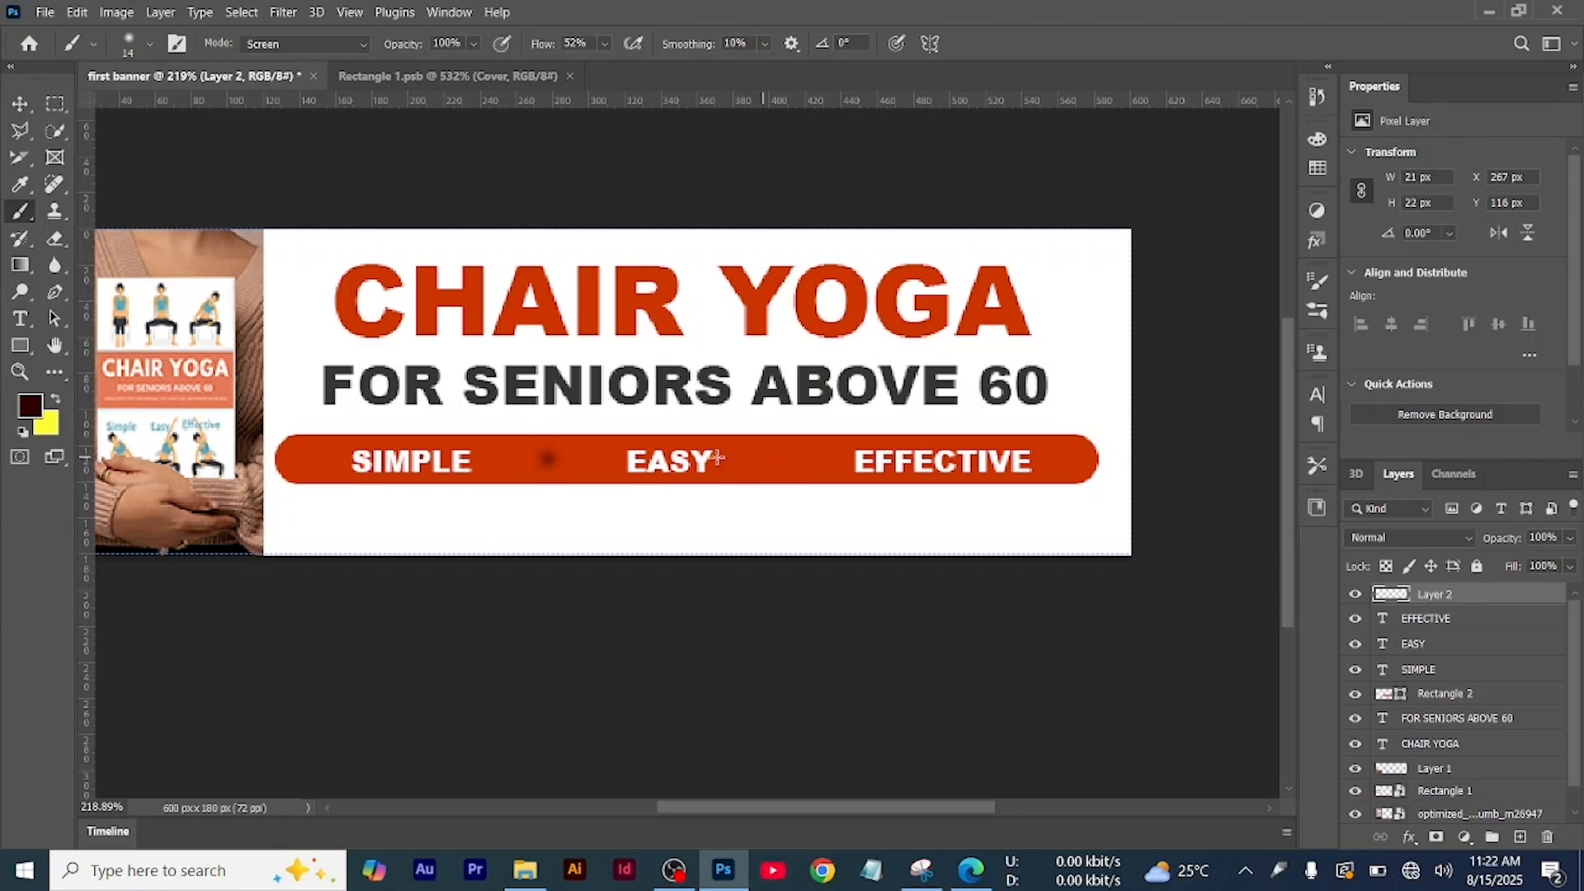
{"action": "scroll", "coordinate": [289, 196], "scroll_direction": "down", "scroll_amount": 3}
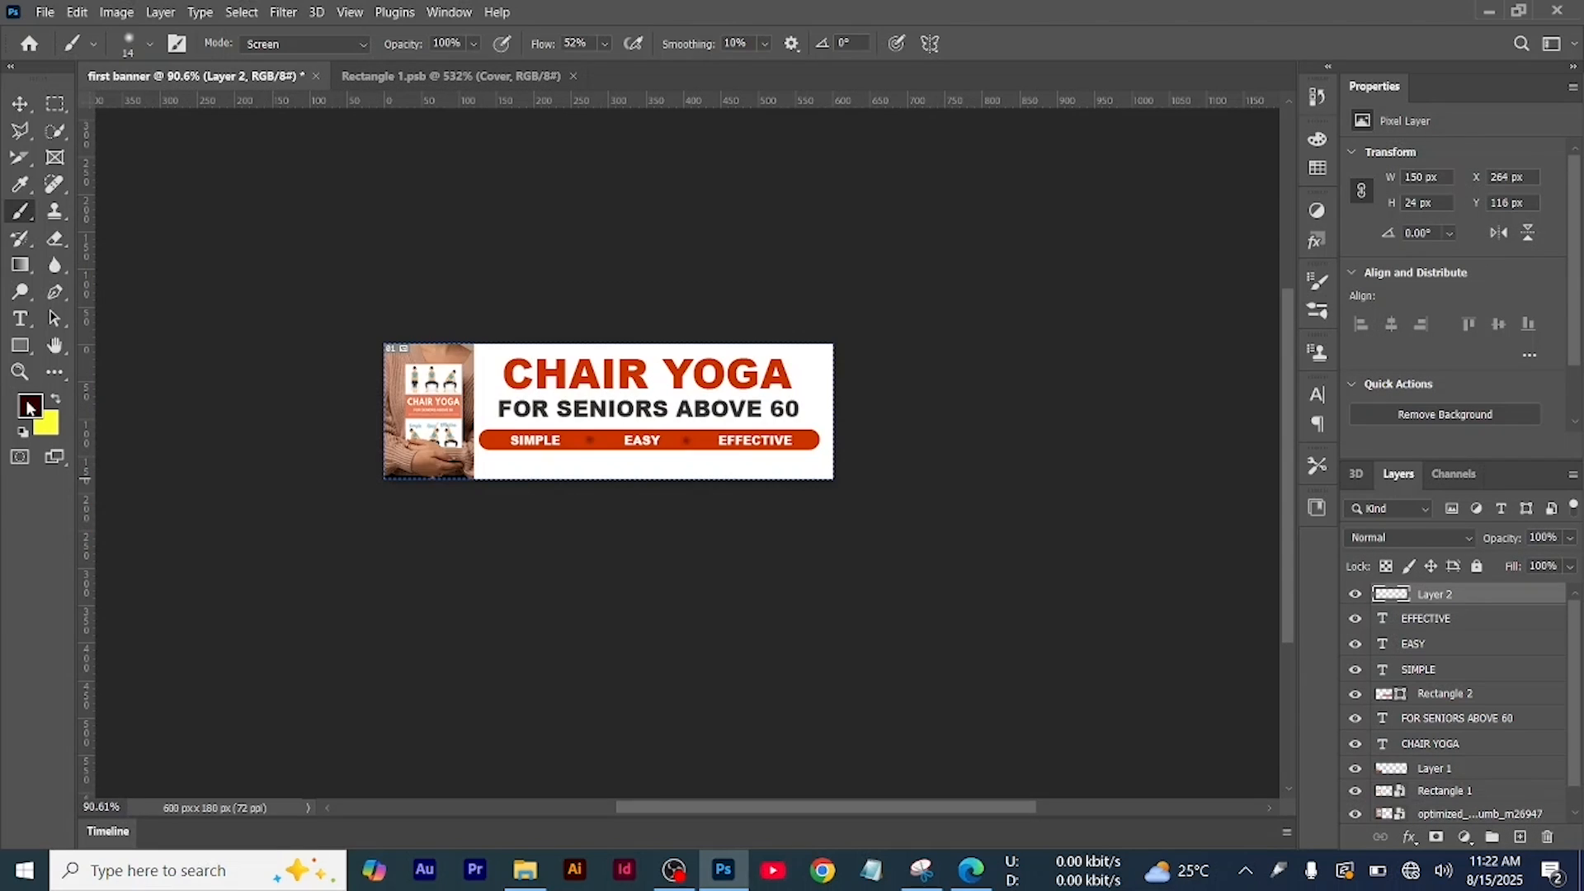
Set the foreground color to light pink ebdada and brush light dots over the dark ones on the bar
{"action": "left_click", "coordinate": [31, 405]}
{"action": "left_click", "coordinate": [1043, 504]}
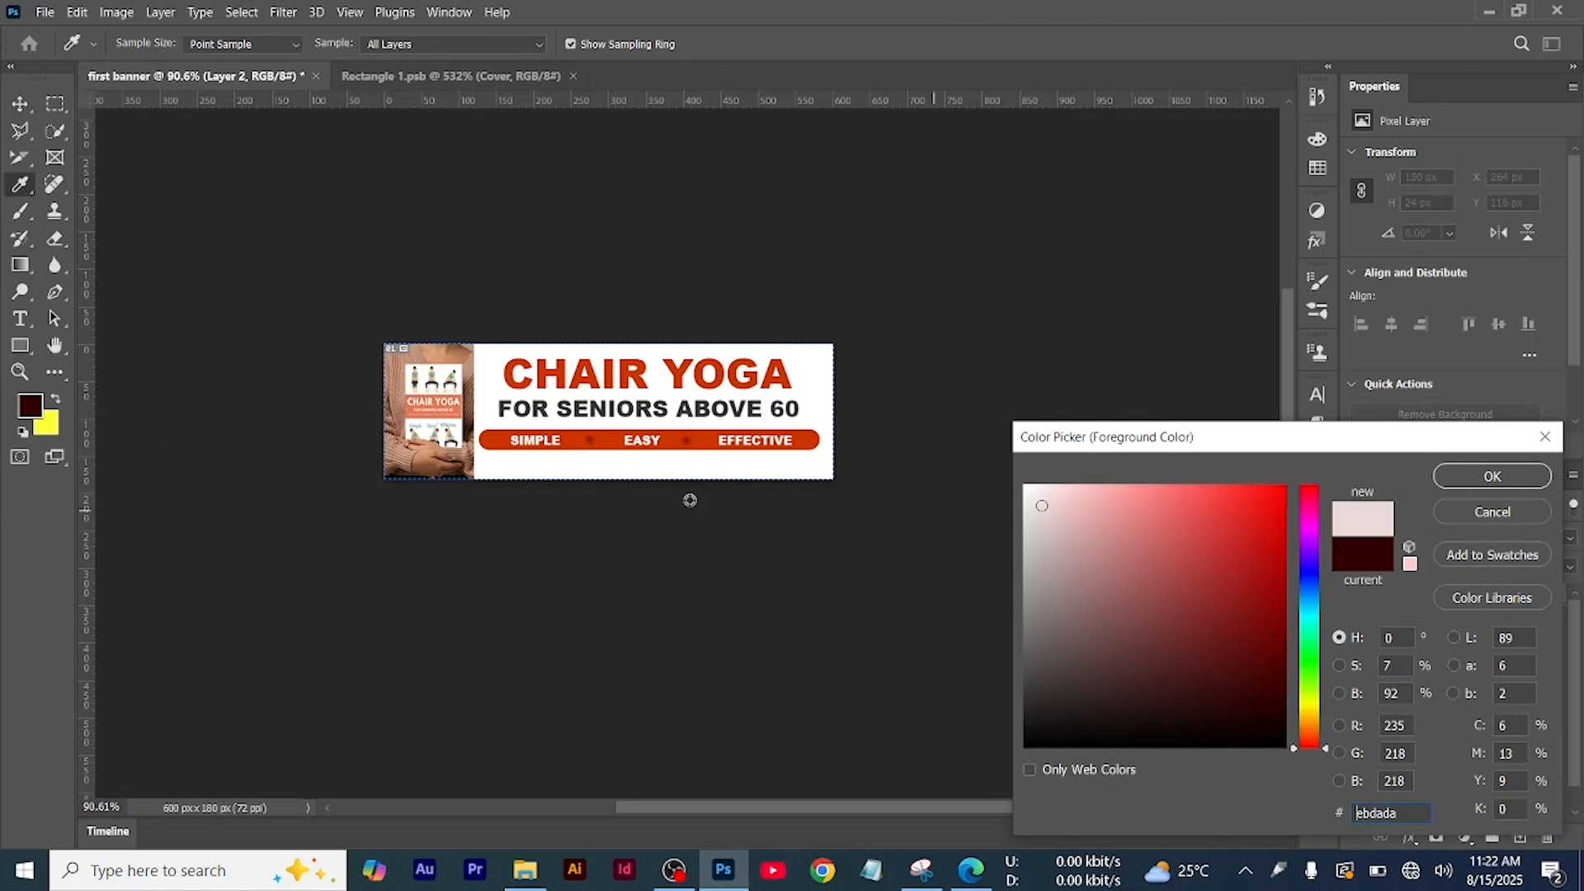
{"action": "key", "text": "Return"}
{"action": "scroll", "coordinate": [721, 530], "scroll_direction": "up", "scroll_amount": 4}
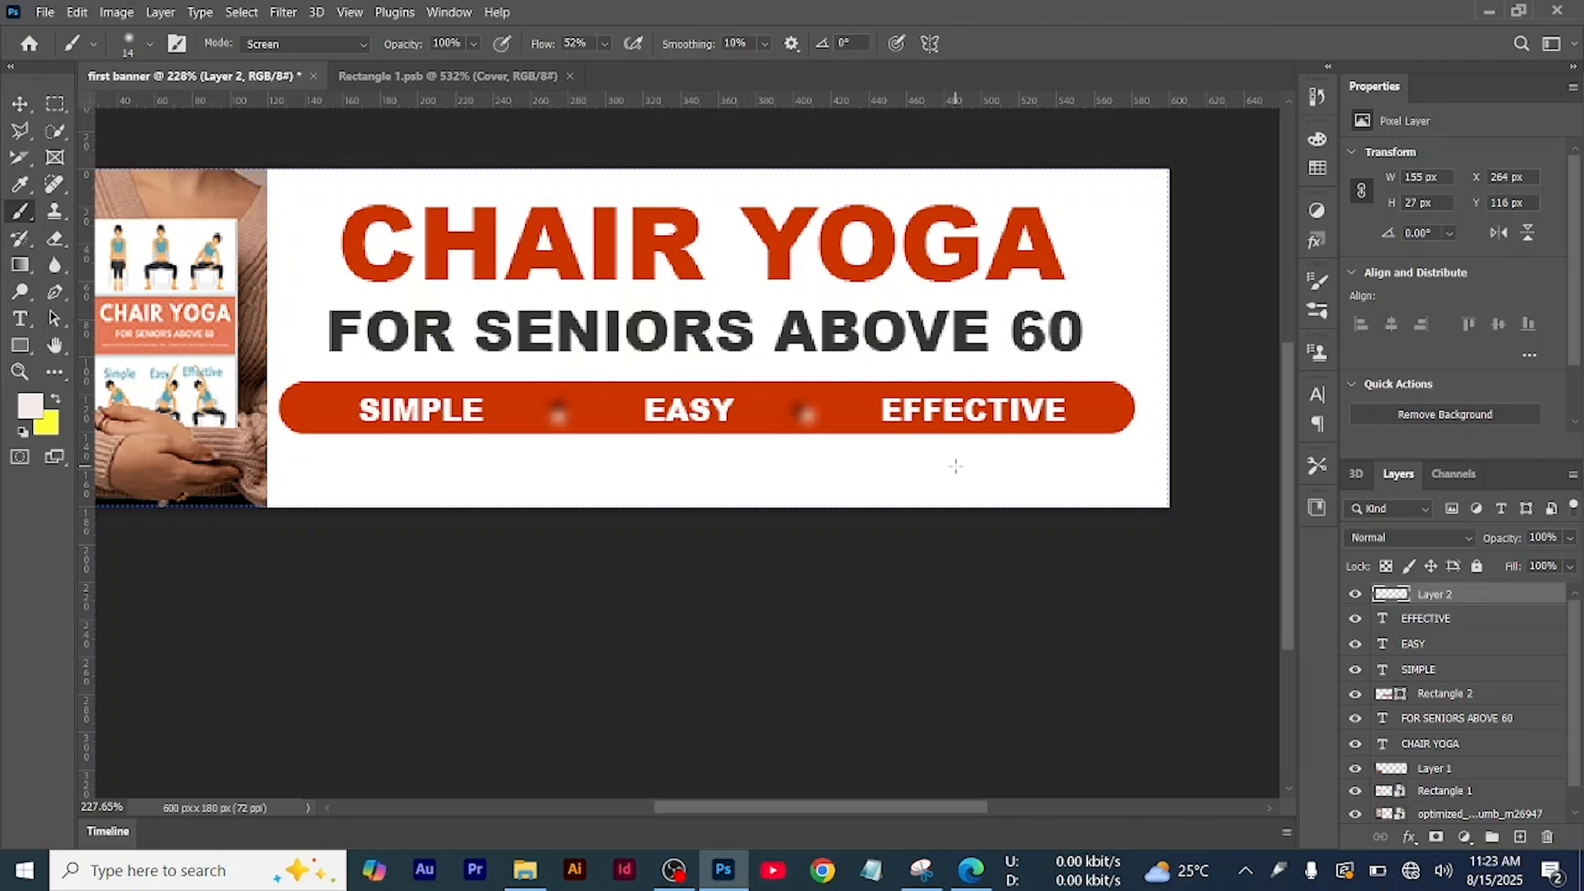
Add the text EVA FRESH PUBLICATIONS at 12 pt and center it in the white strip below the bar
{"action": "scroll", "coordinate": [955, 466], "scroll_direction": "down", "scroll_amount": 1}
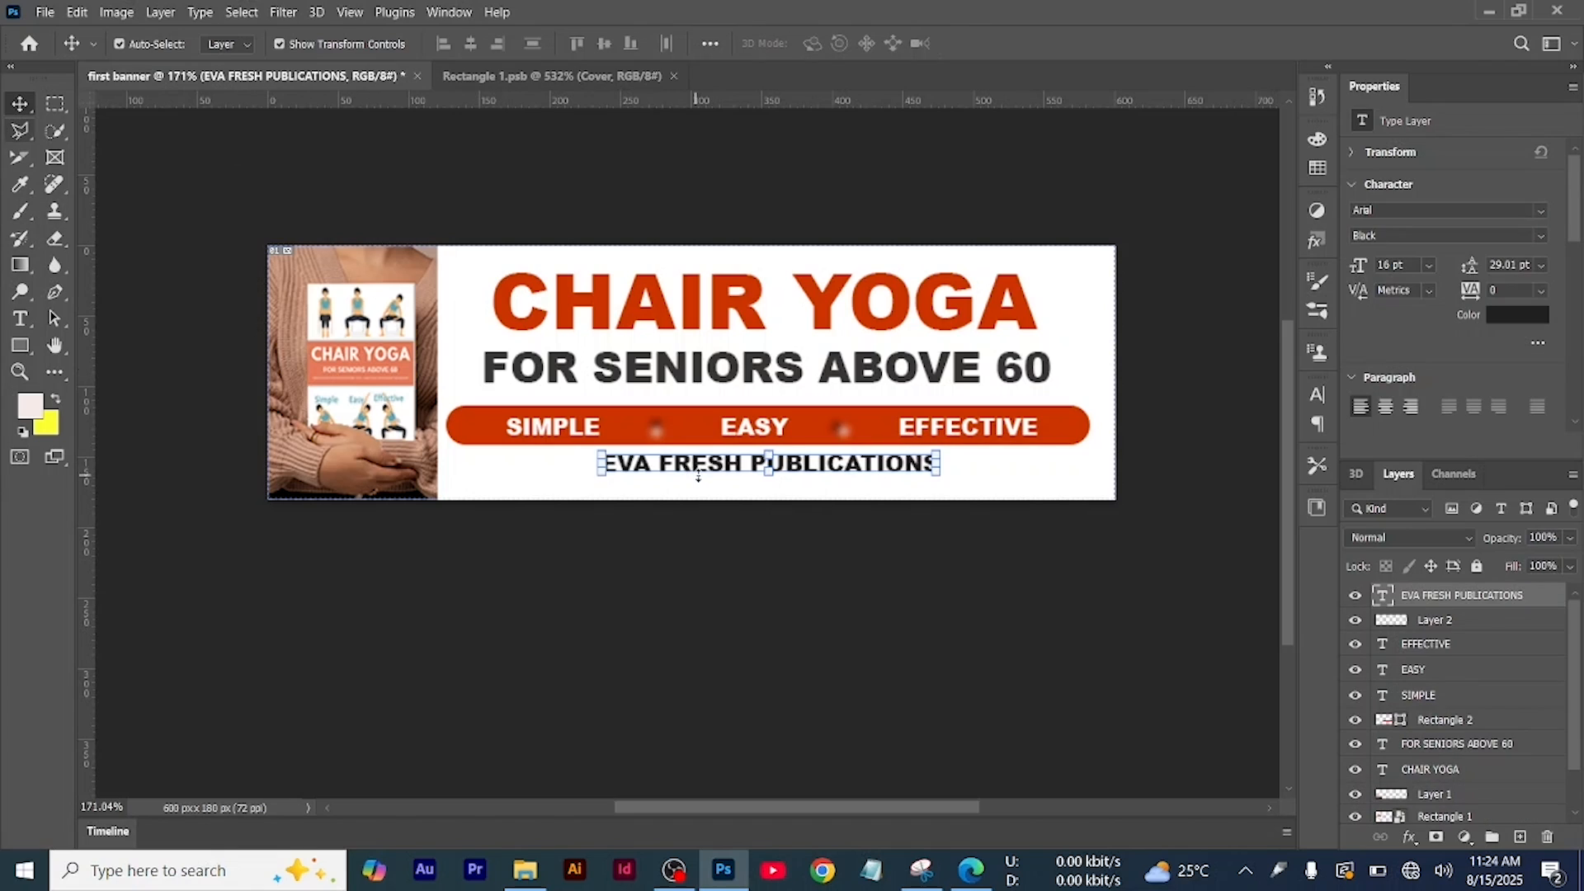
{"action": "left_click_drag", "start_coordinate": [723, 467], "coordinate": [719, 480]}
{"action": "left_click", "coordinate": [15, 325]}
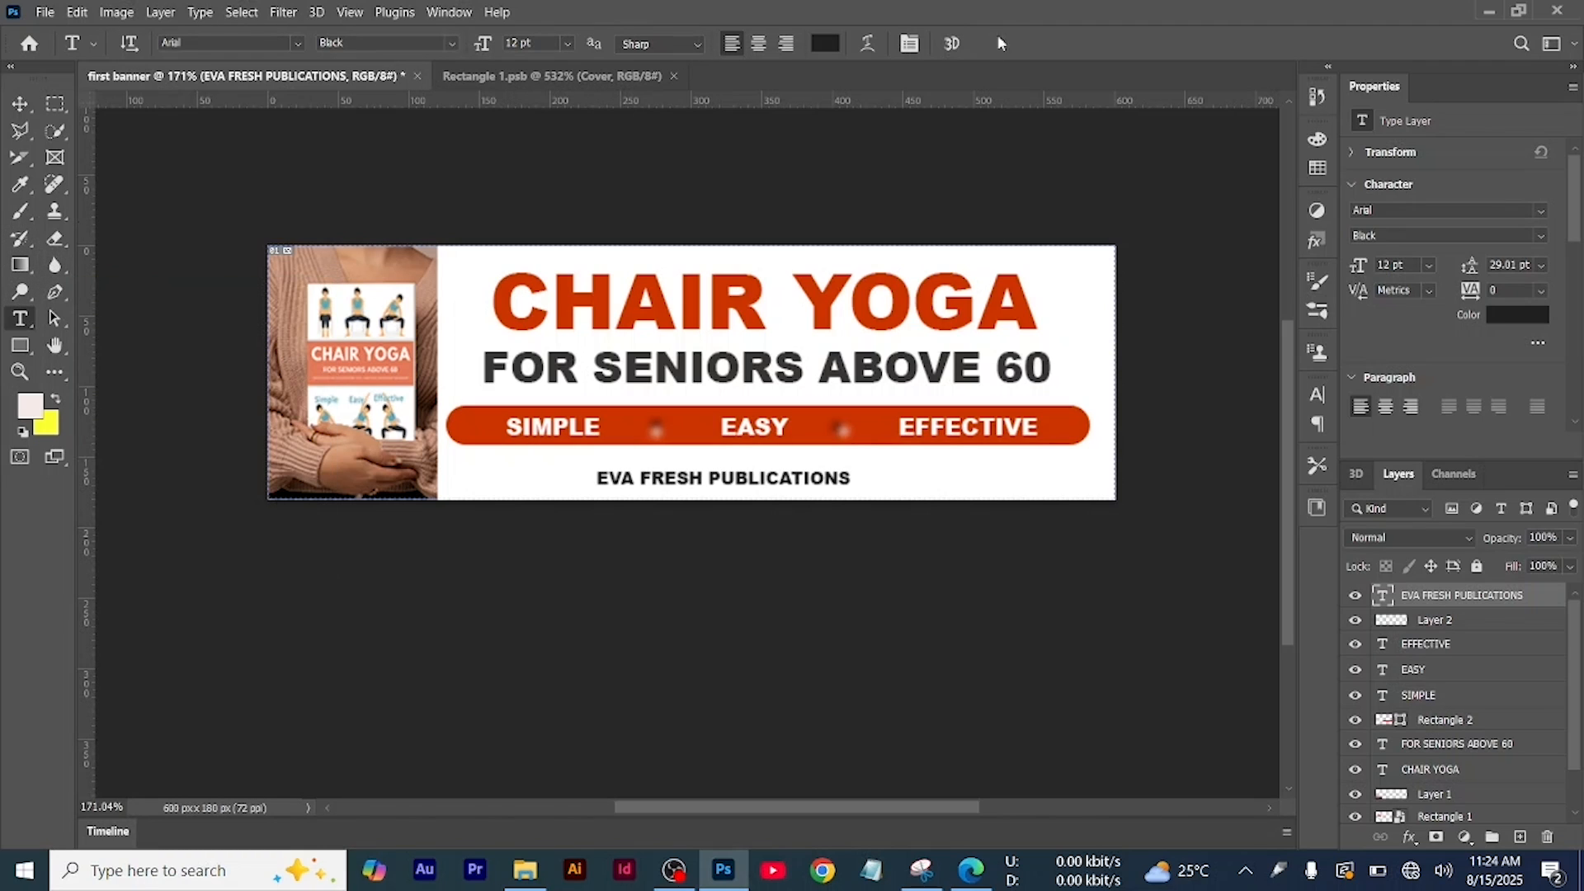
{"action": "left_click", "coordinate": [25, 108]}
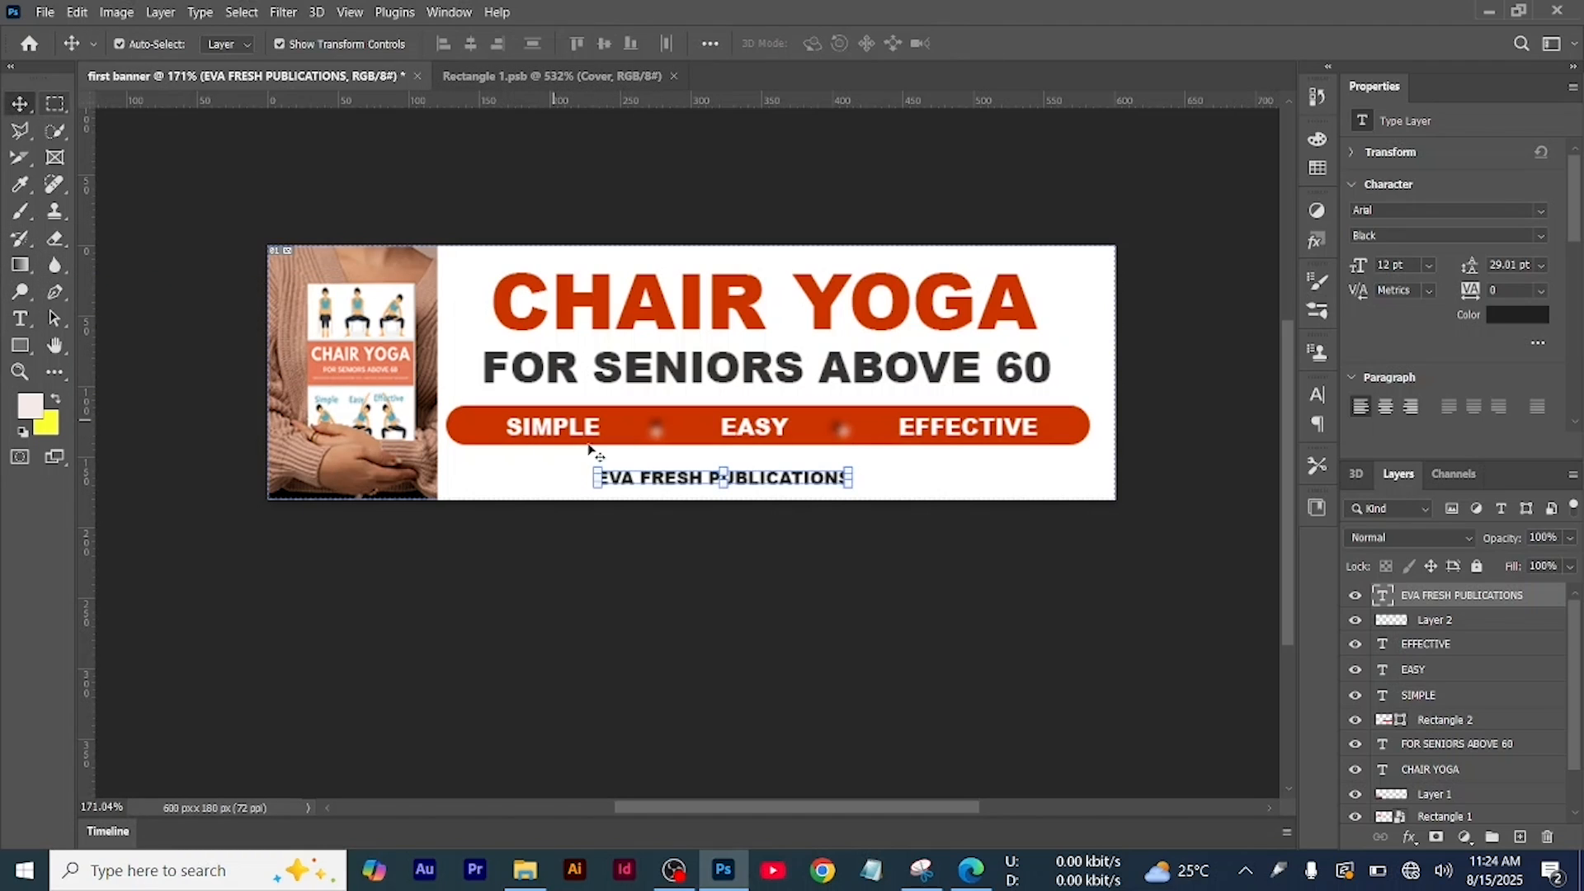
Draw a rounded rectangle with no fill and a dark red stroke around the words EVA FRESH
{"action": "left_click", "coordinate": [18, 349]}
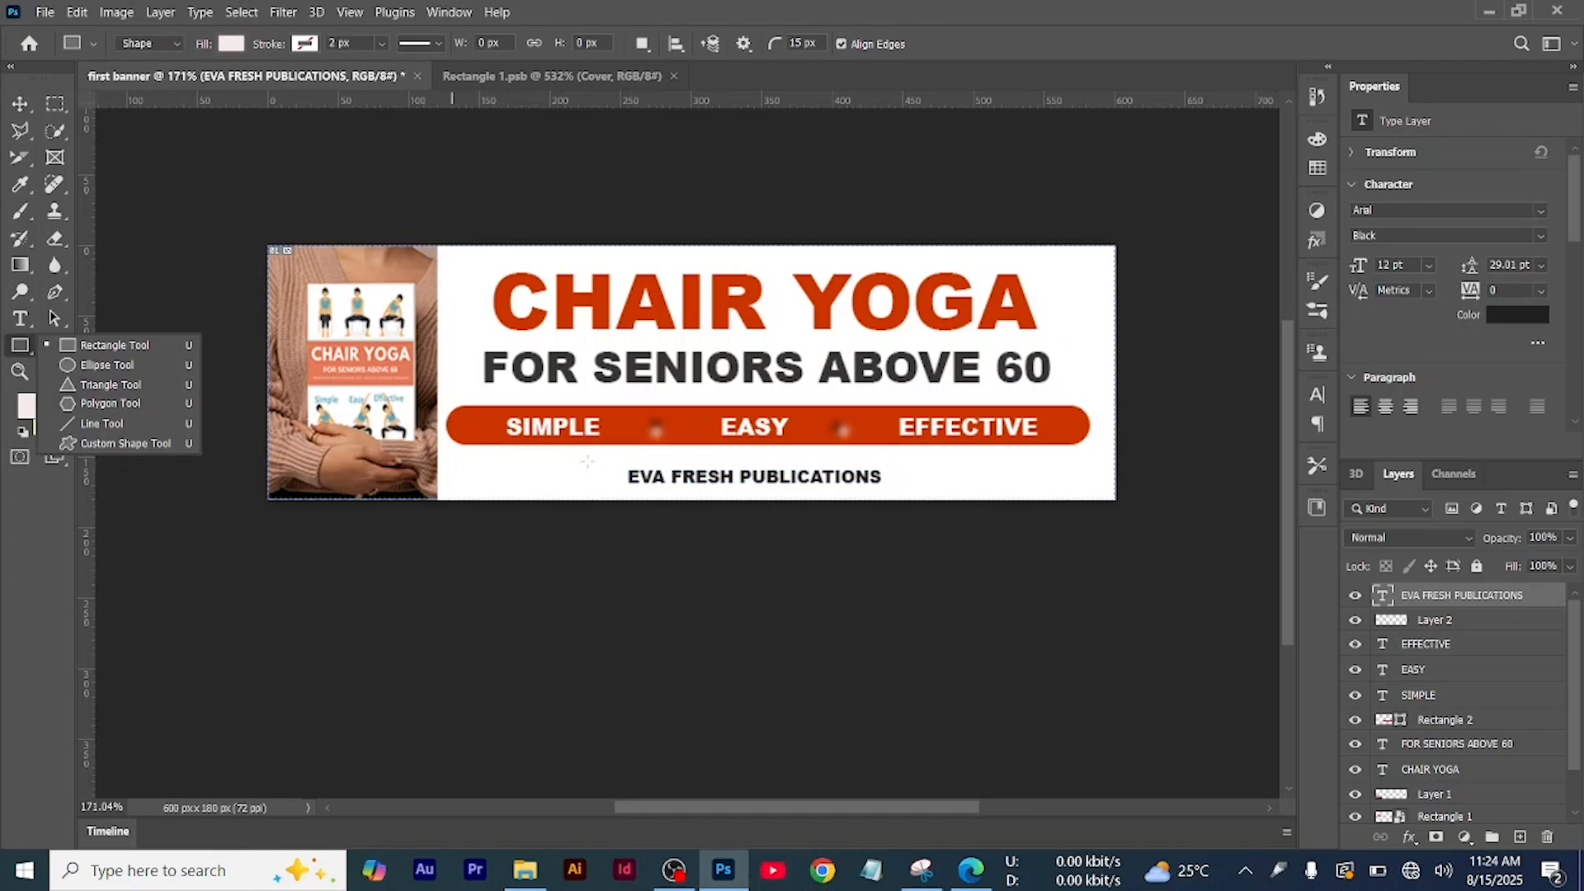
{"action": "left_click", "coordinate": [230, 44]}
{"action": "left_click", "coordinate": [114, 84]}
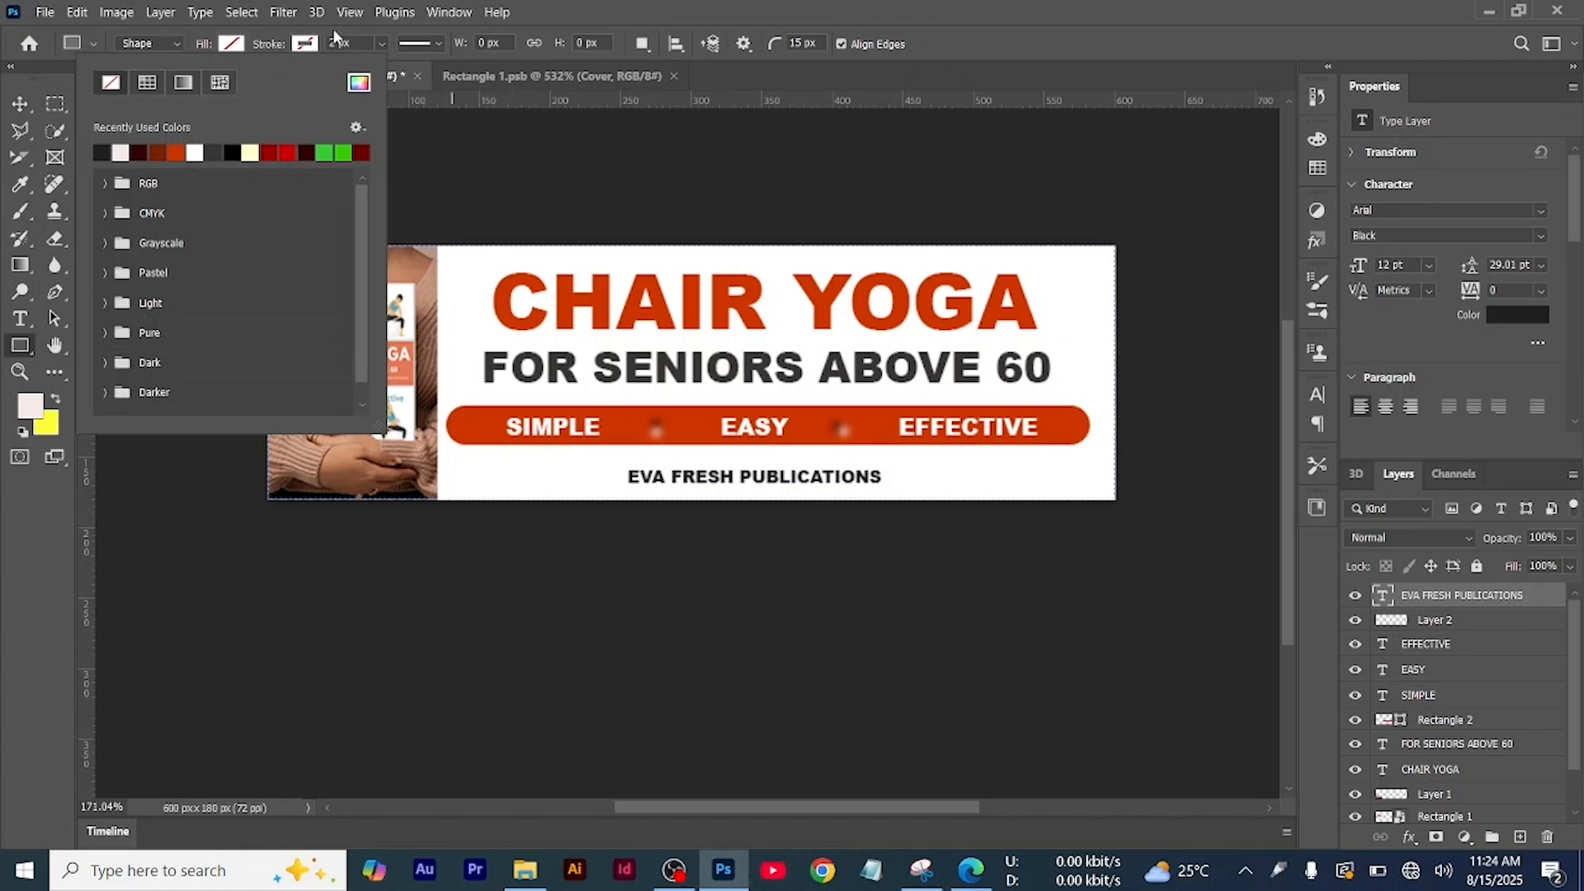
{"action": "left_click", "coordinate": [305, 44]}
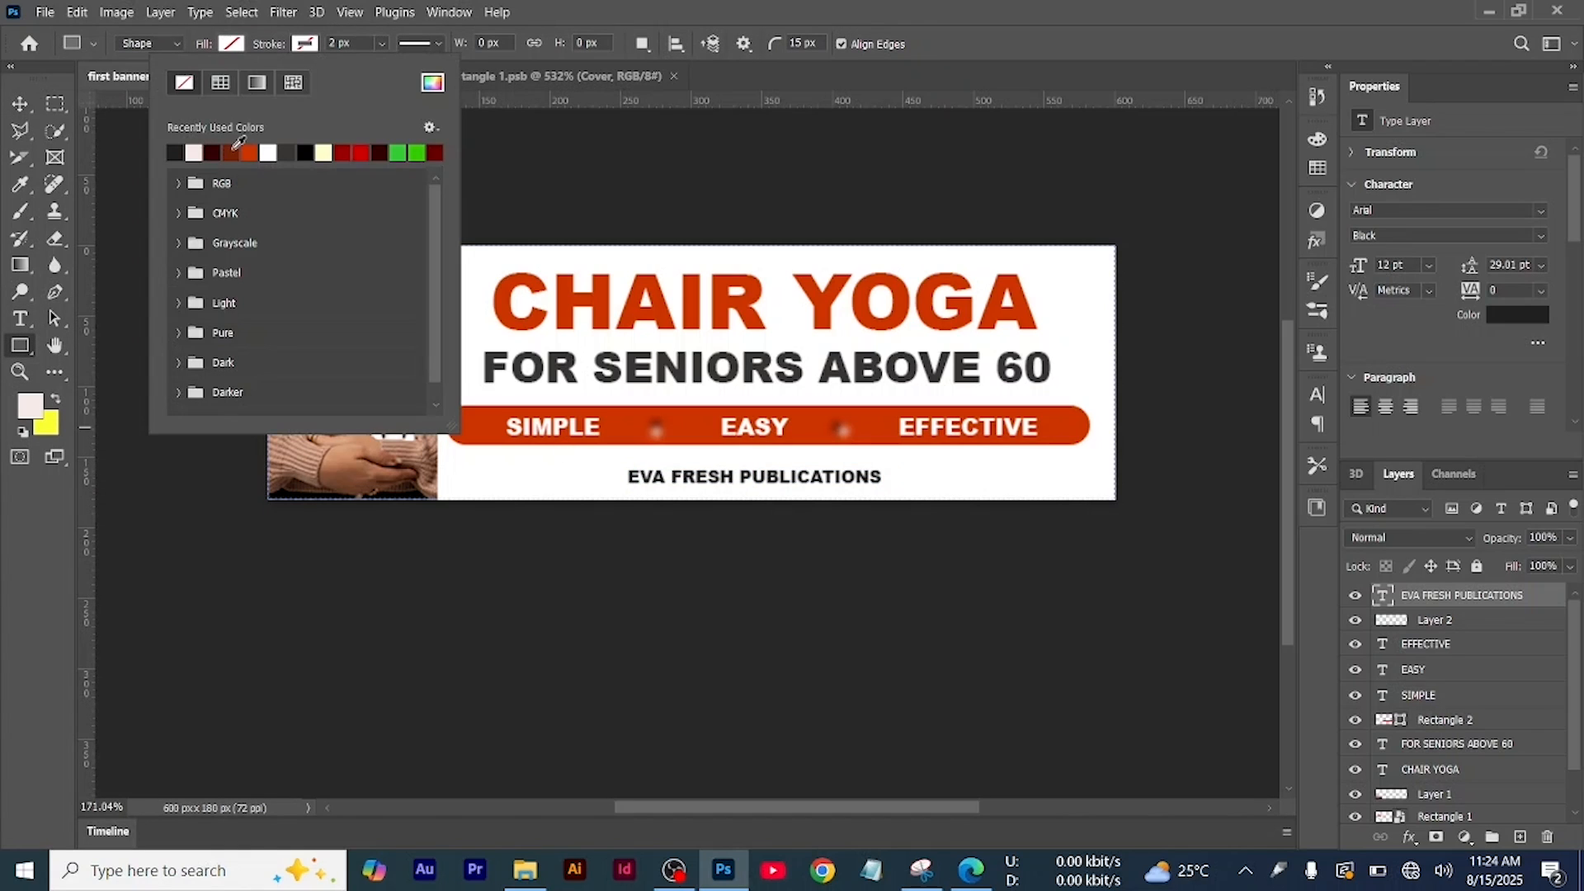
{"action": "left_click", "coordinate": [434, 153]}
{"action": "left_click_drag", "start_coordinate": [612, 464], "coordinate": [739, 488]}
{"action": "left_click", "coordinate": [20, 104]}
Insert an extra space before PUBLICATIONS so the word clears the outline around EVA FRESH
{"action": "scroll", "coordinate": [510, 432], "scroll_direction": "down", "scroll_amount": 3}
{"action": "left_click", "coordinate": [693, 470]}
{"action": "left_click", "coordinate": [707, 497]}
{"action": "left_click", "coordinate": [676, 468]}
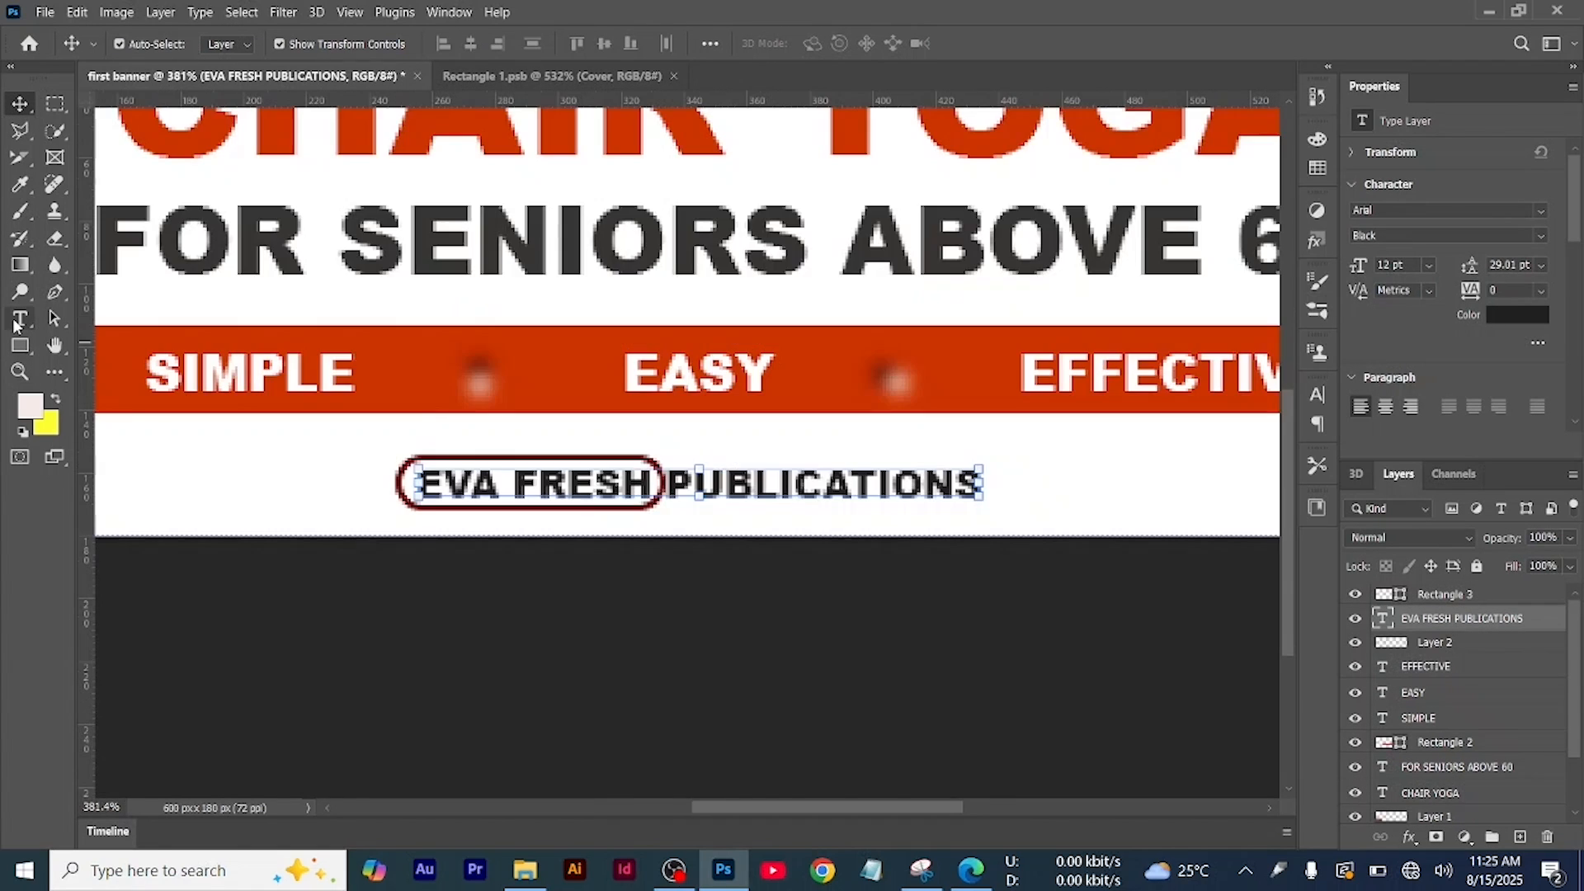
{"action": "scroll", "coordinate": [693, 469], "scroll_direction": "up", "scroll_amount": 3}
{"action": "key", "text": "t"}
{"action": "left_click", "coordinate": [670, 482]}
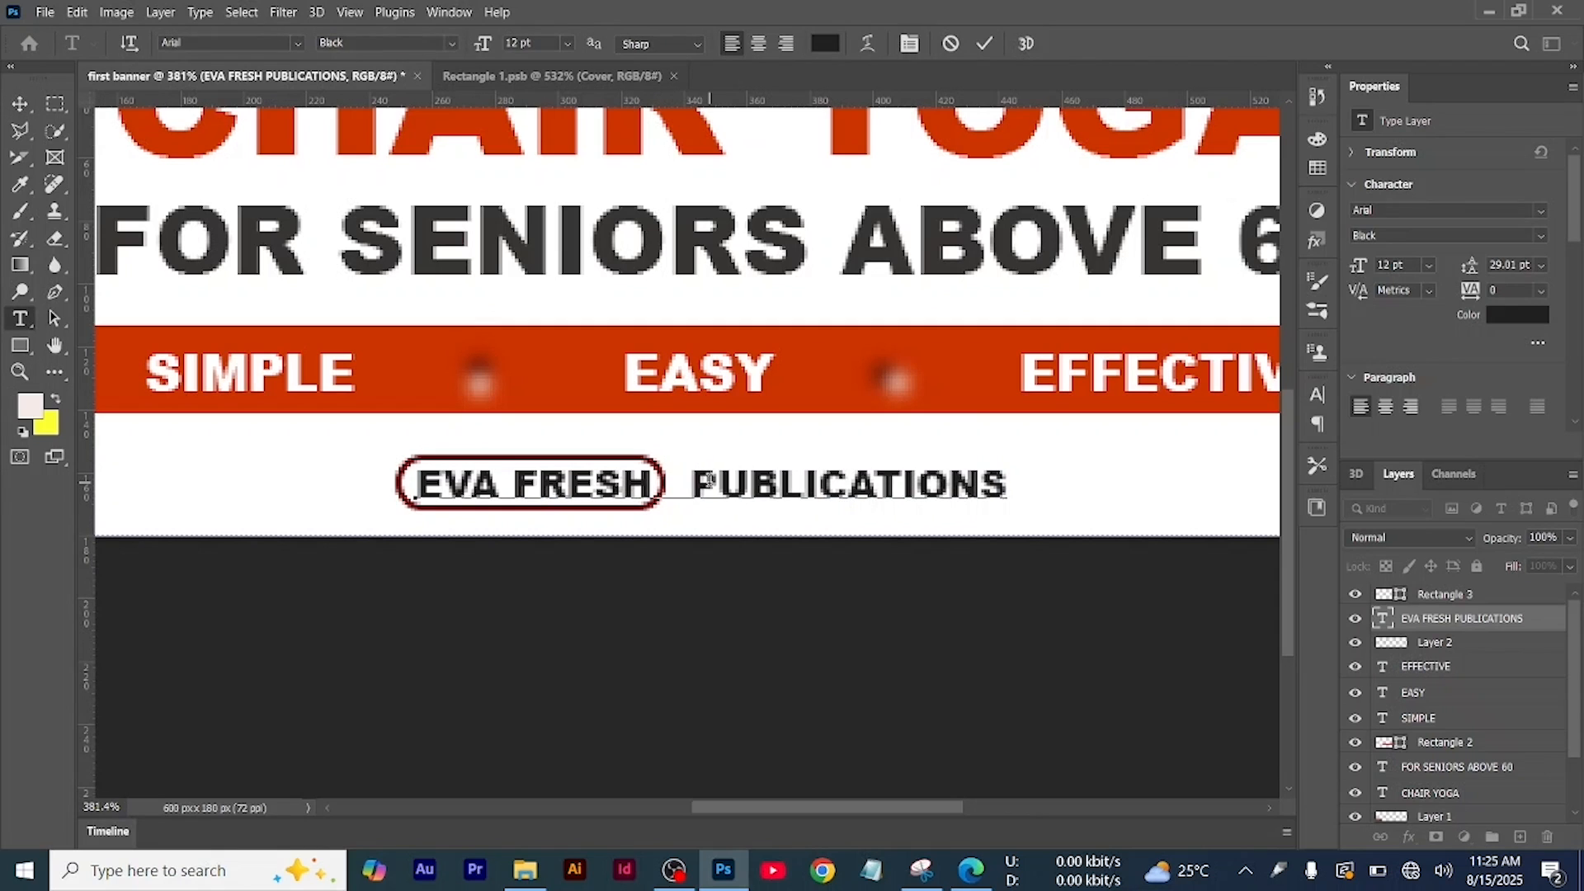
{"action": "key", "text": "ctrl+Return"}
{"action": "key", "text": "v"}
Set the stroke of the rounded outline around EVA FRESH to 1 px
{"action": "scroll", "coordinate": [686, 501], "scroll_direction": "down", "scroll_amount": 3}
{"action": "scroll", "coordinate": [679, 518], "scroll_direction": "up", "scroll_amount": 1}
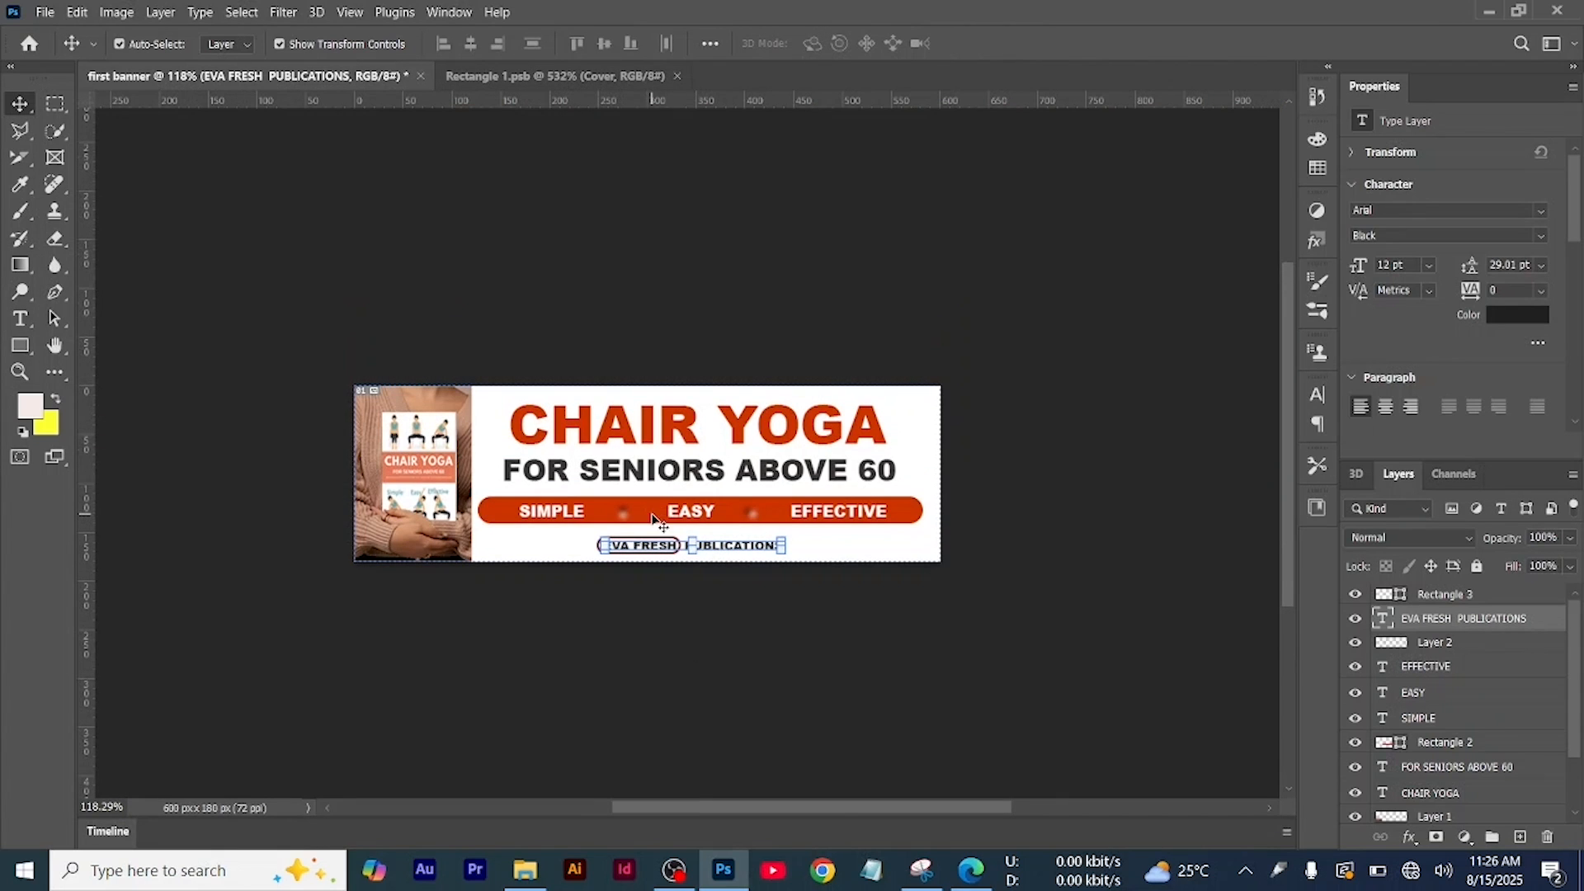
{"action": "scroll", "coordinate": [652, 478], "scroll_direction": "up", "scroll_amount": 5}
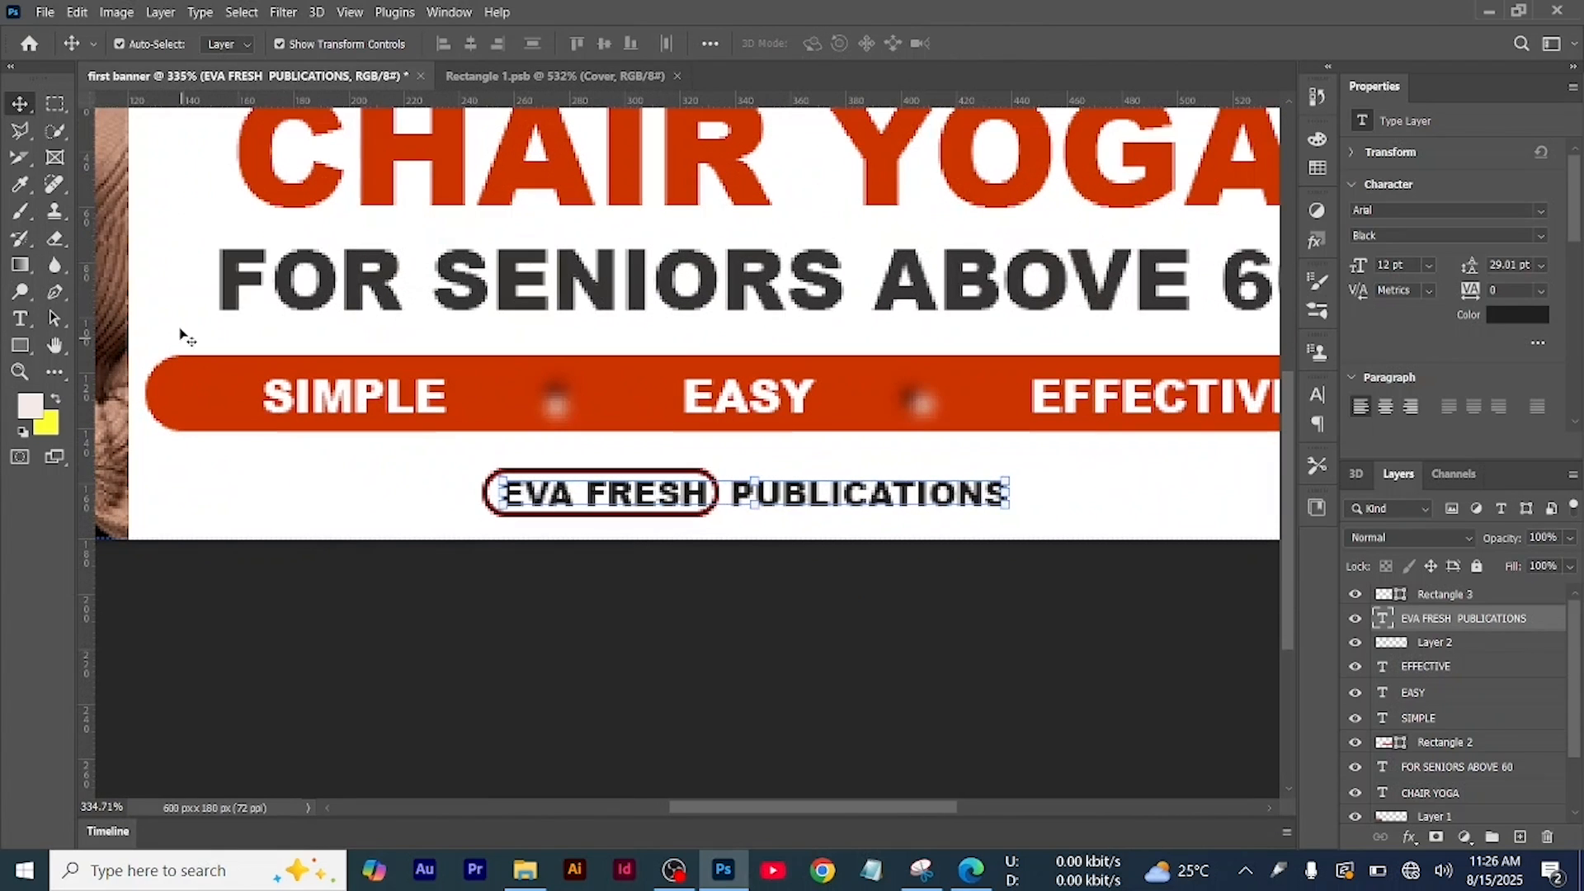
{"action": "left_click", "coordinate": [481, 524]}
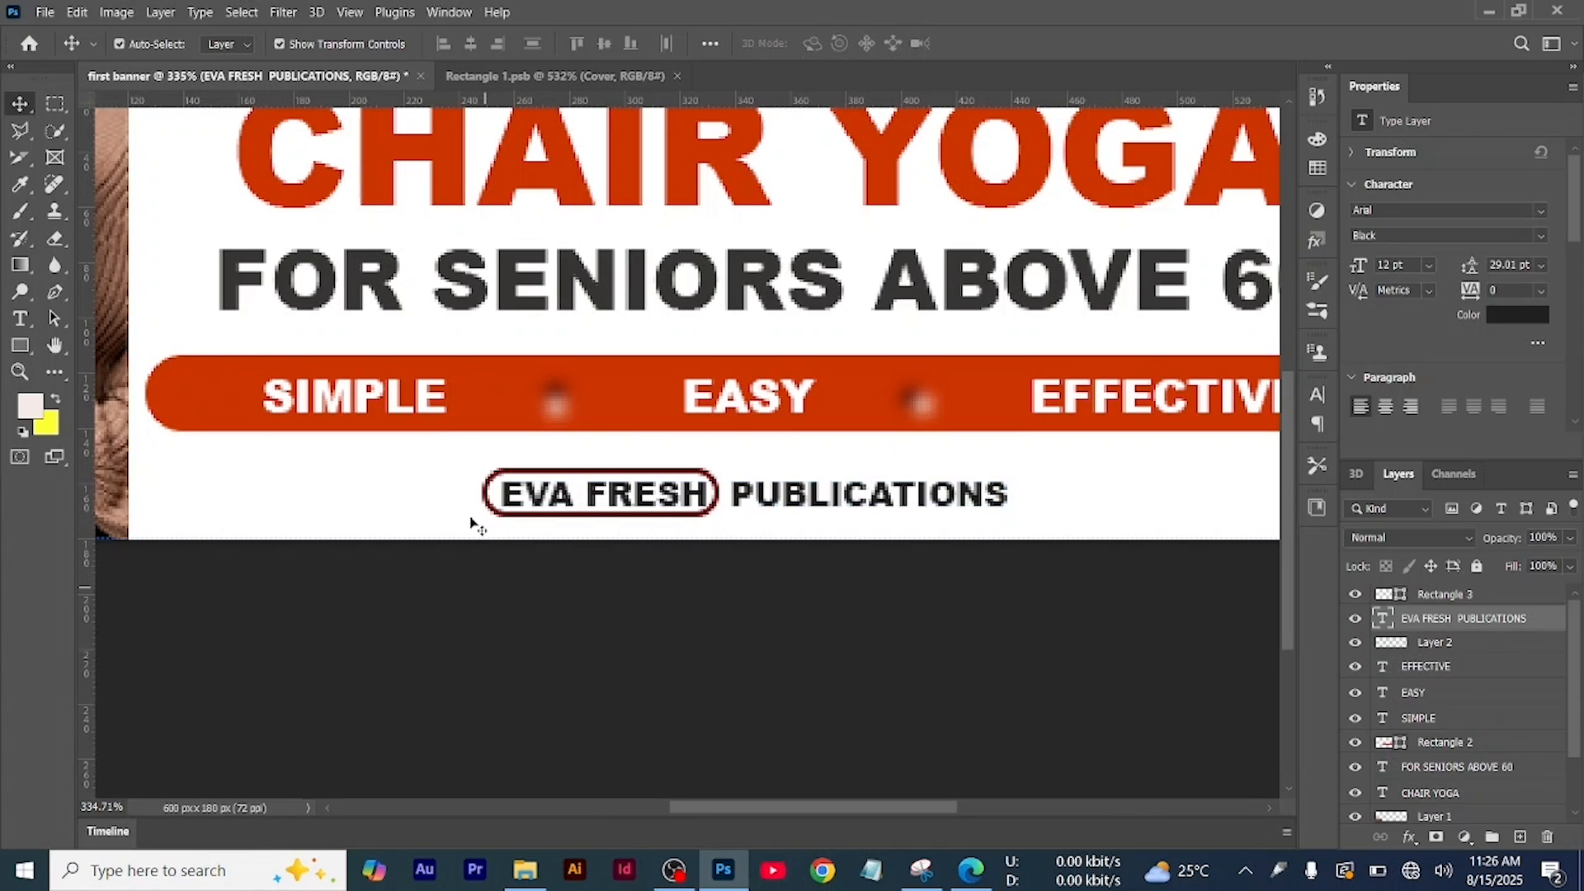
{"action": "left_click", "coordinate": [498, 523]}
{"action": "left_click", "coordinate": [558, 626]}
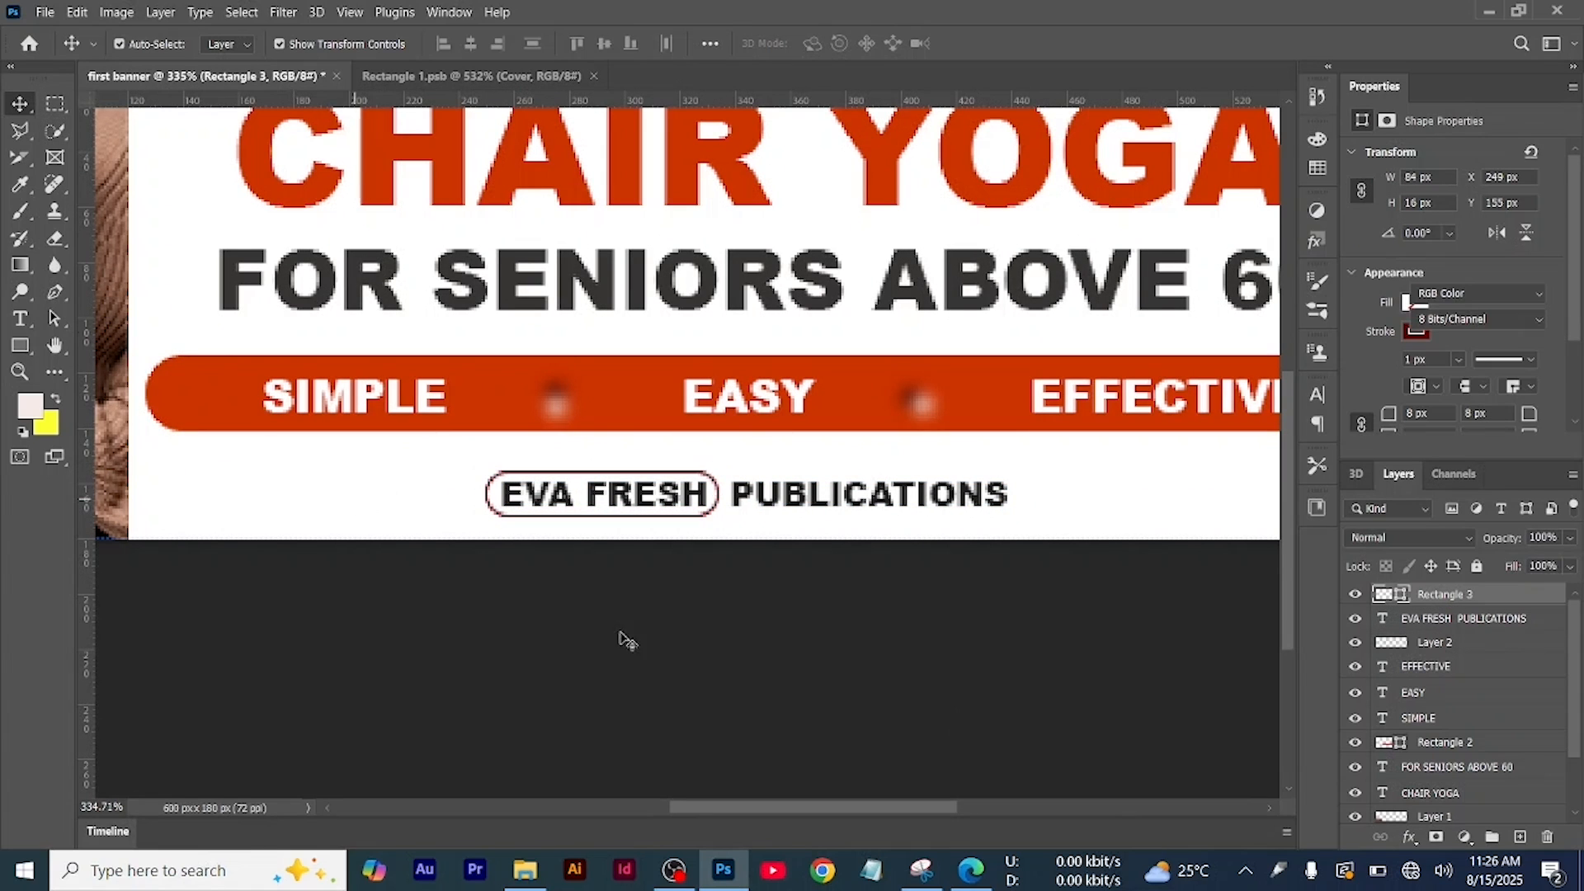
{"action": "scroll", "coordinate": [775, 577], "scroll_direction": "down", "scroll_amount": 6}
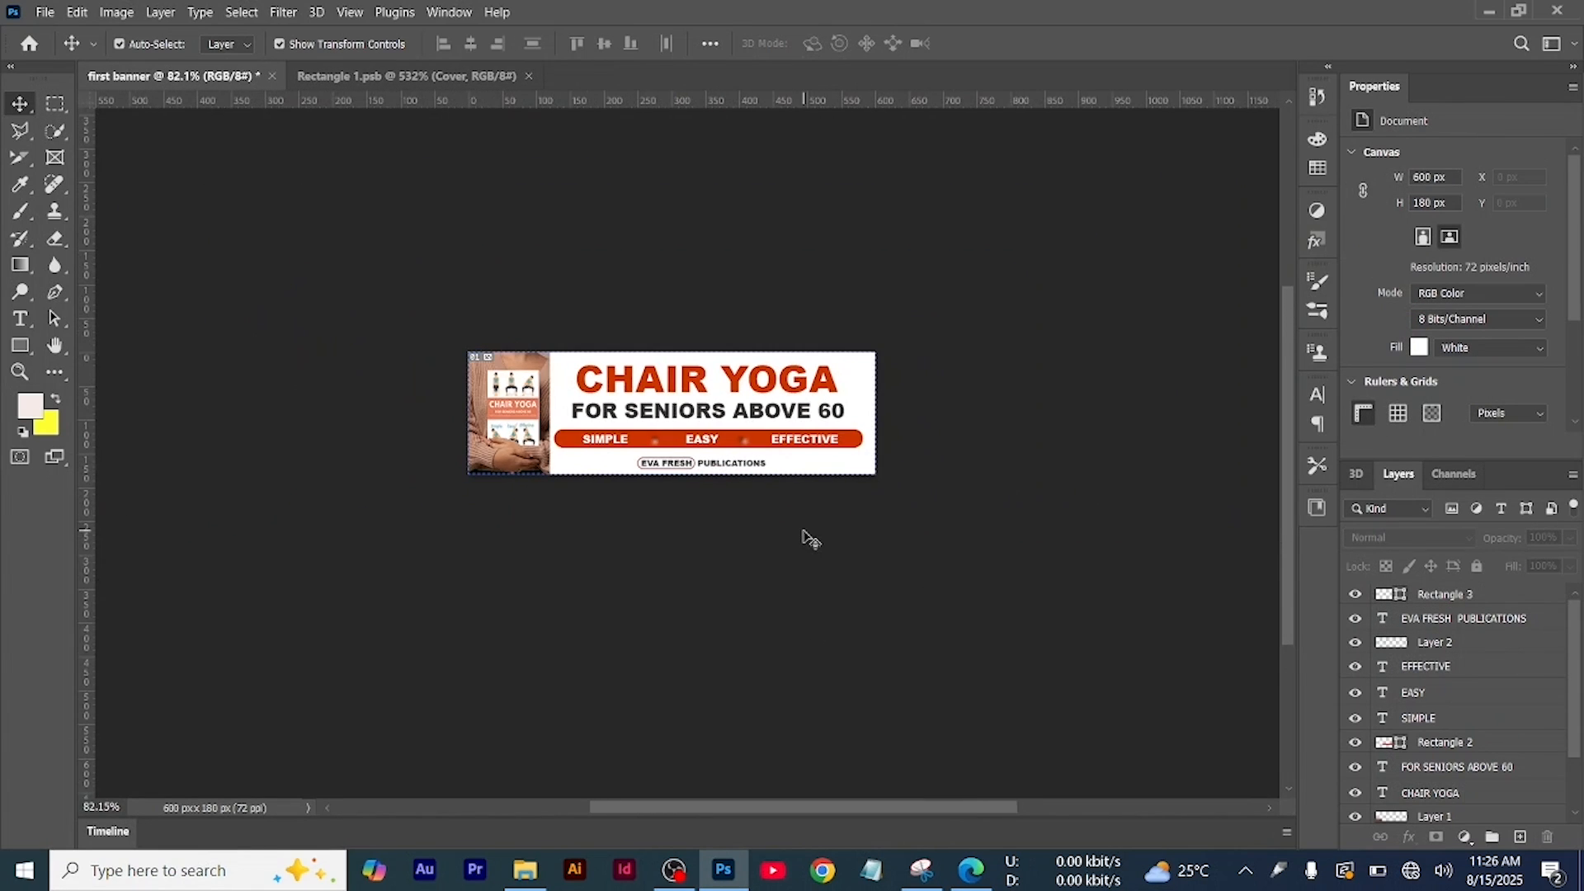
Place sunflower-1563432_1280 rotated about -46° at the banner's upper-right corner and put a copy along its lower edge beside the book
{"action": "scroll", "coordinate": [807, 537], "scroll_direction": "down", "scroll_amount": 2}
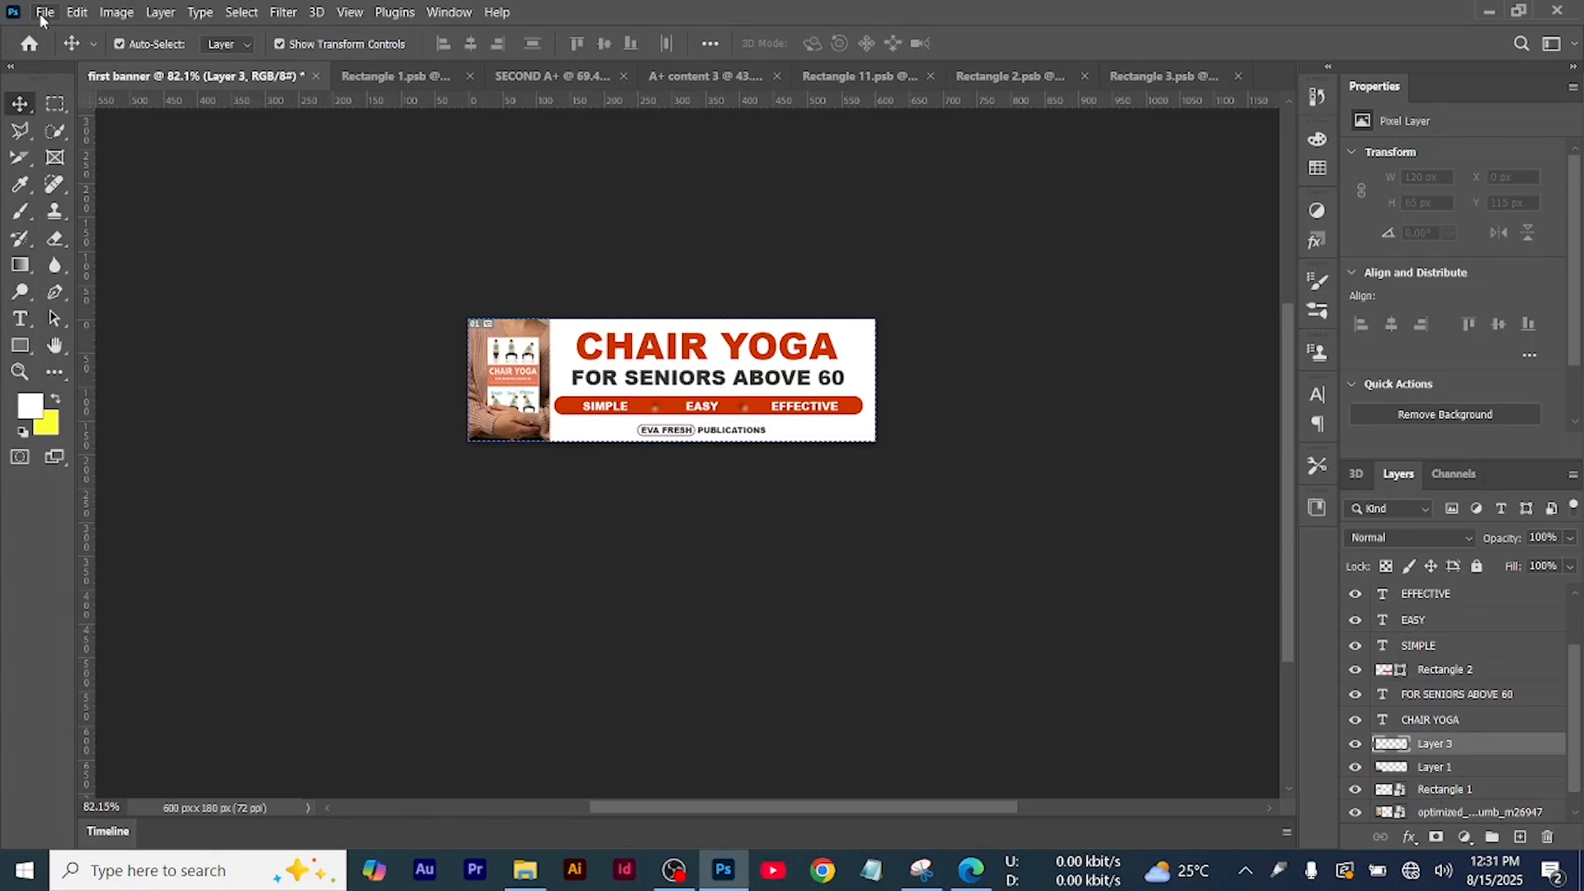
{"action": "left_click", "coordinate": [43, 11]}
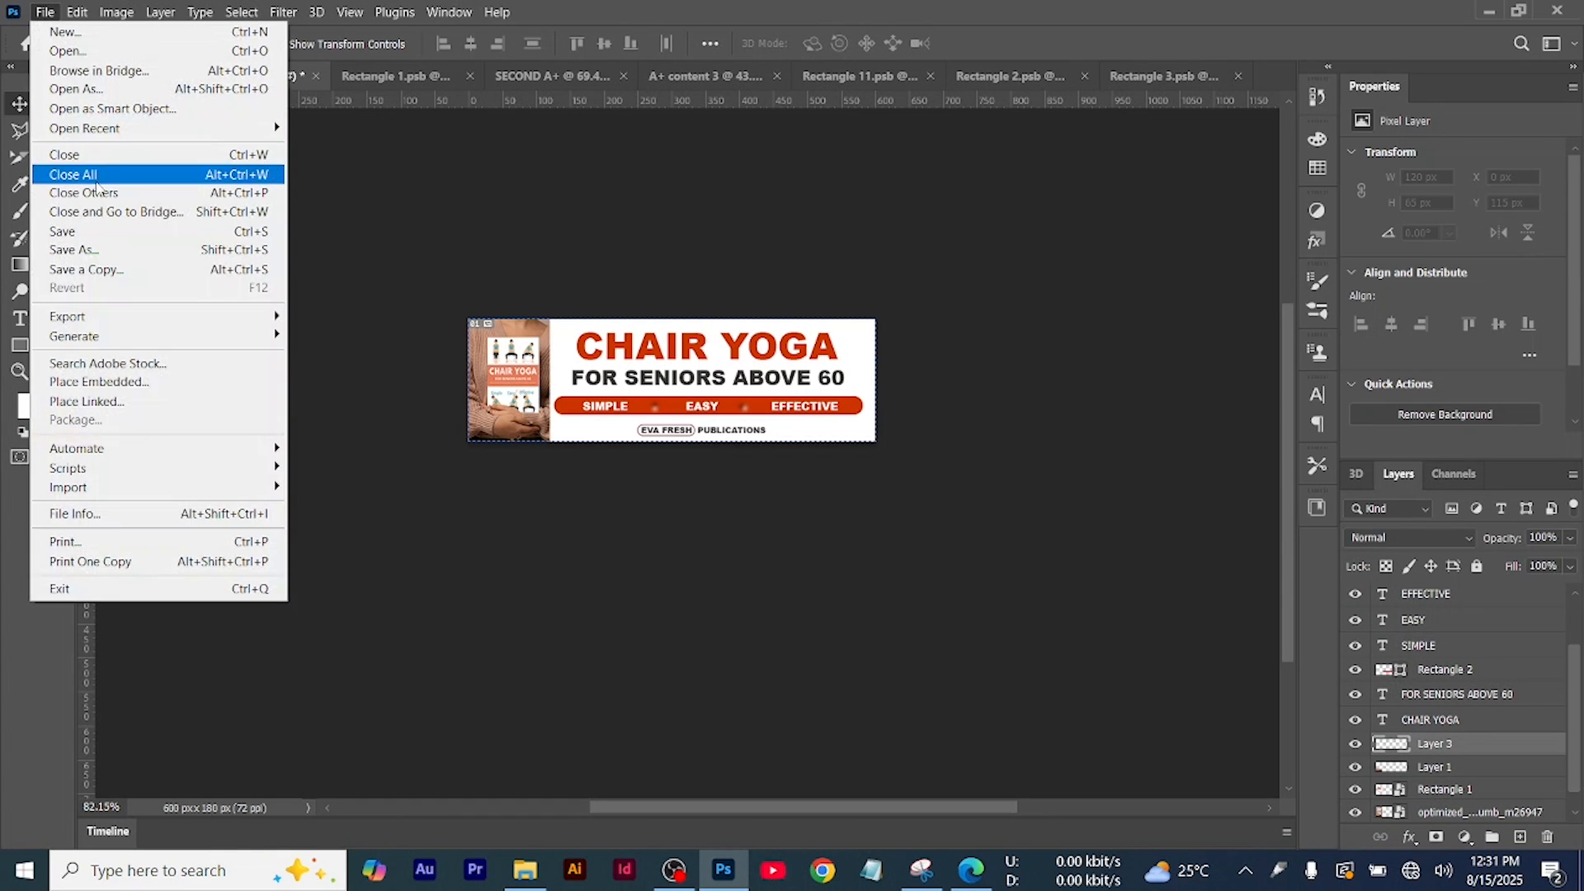
{"action": "left_click", "coordinate": [164, 382]}
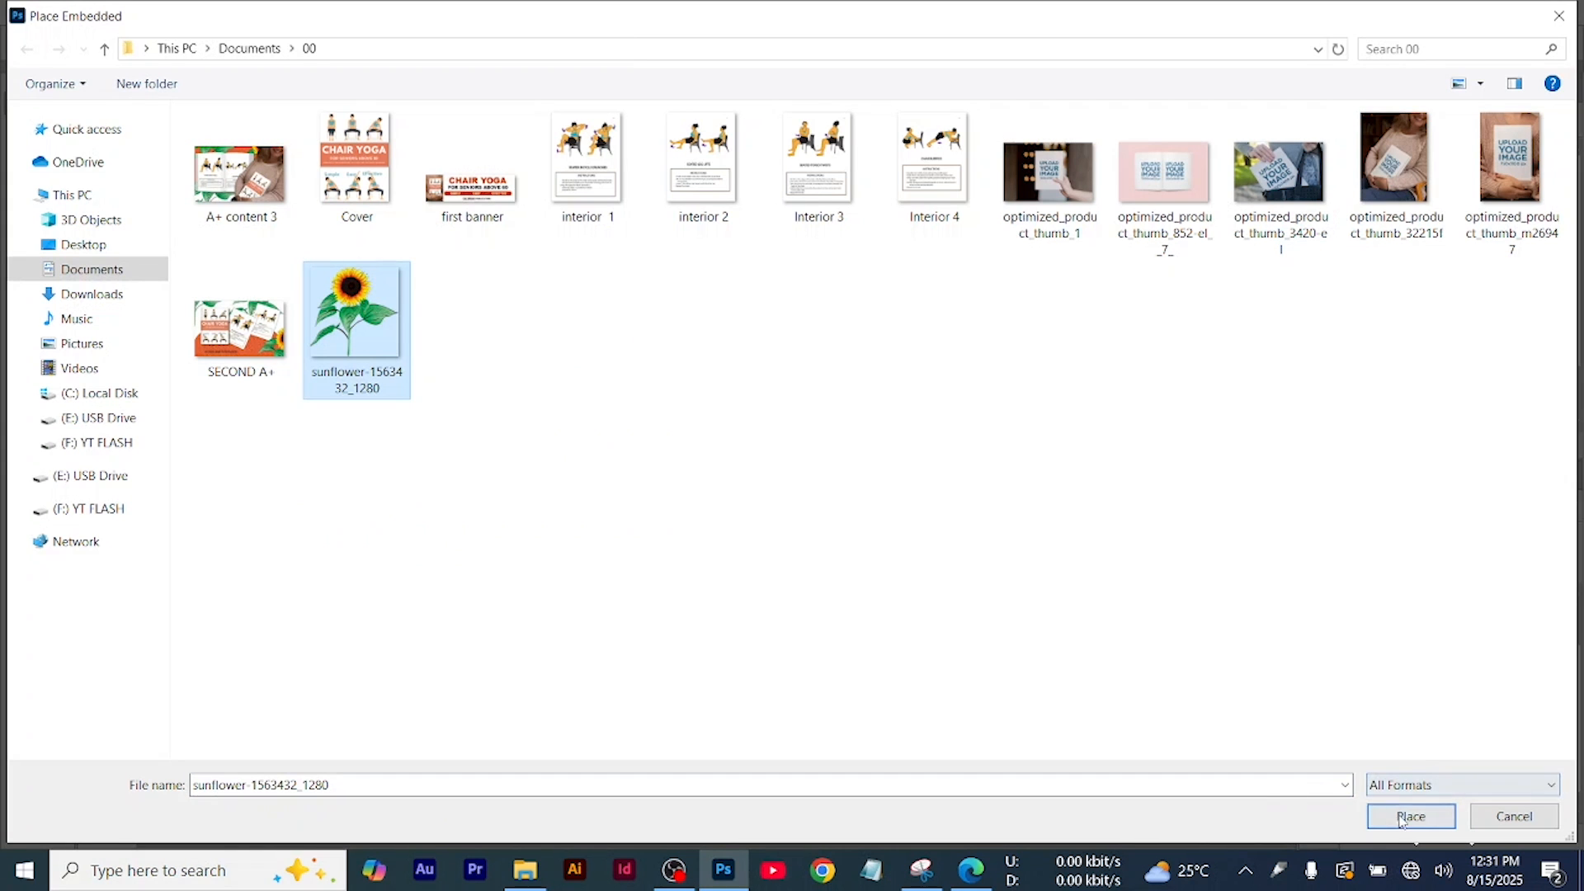
{"action": "left_click", "coordinate": [1403, 814]}
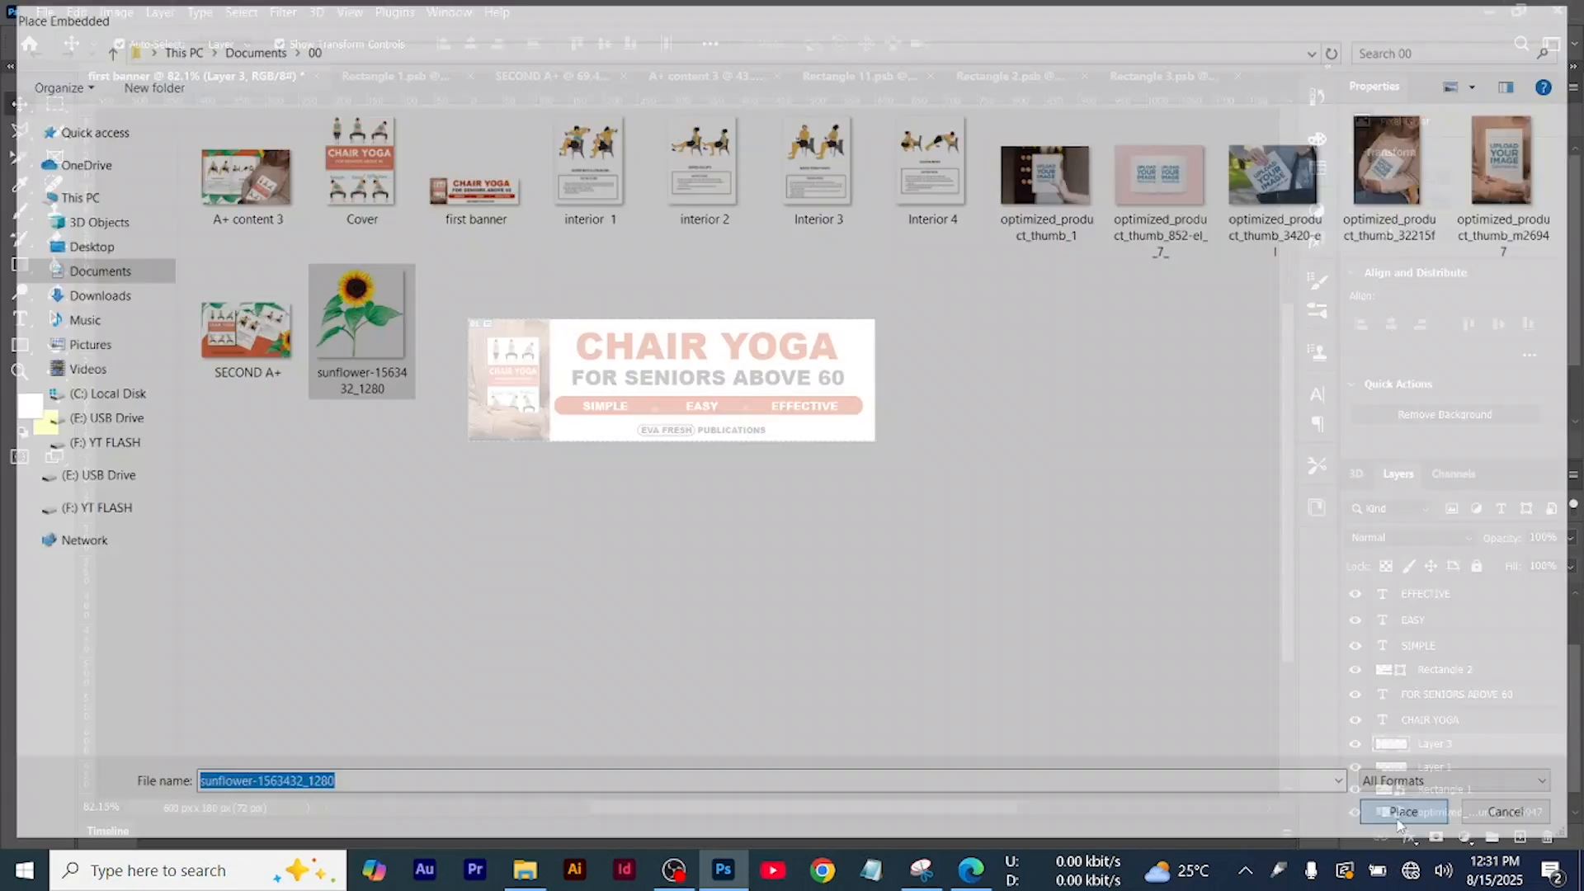
{"action": "left_click_drag", "start_coordinate": [786, 334], "coordinate": [890, 334]}
{"action": "left_click_drag", "start_coordinate": [962, 405], "coordinate": [990, 324]}
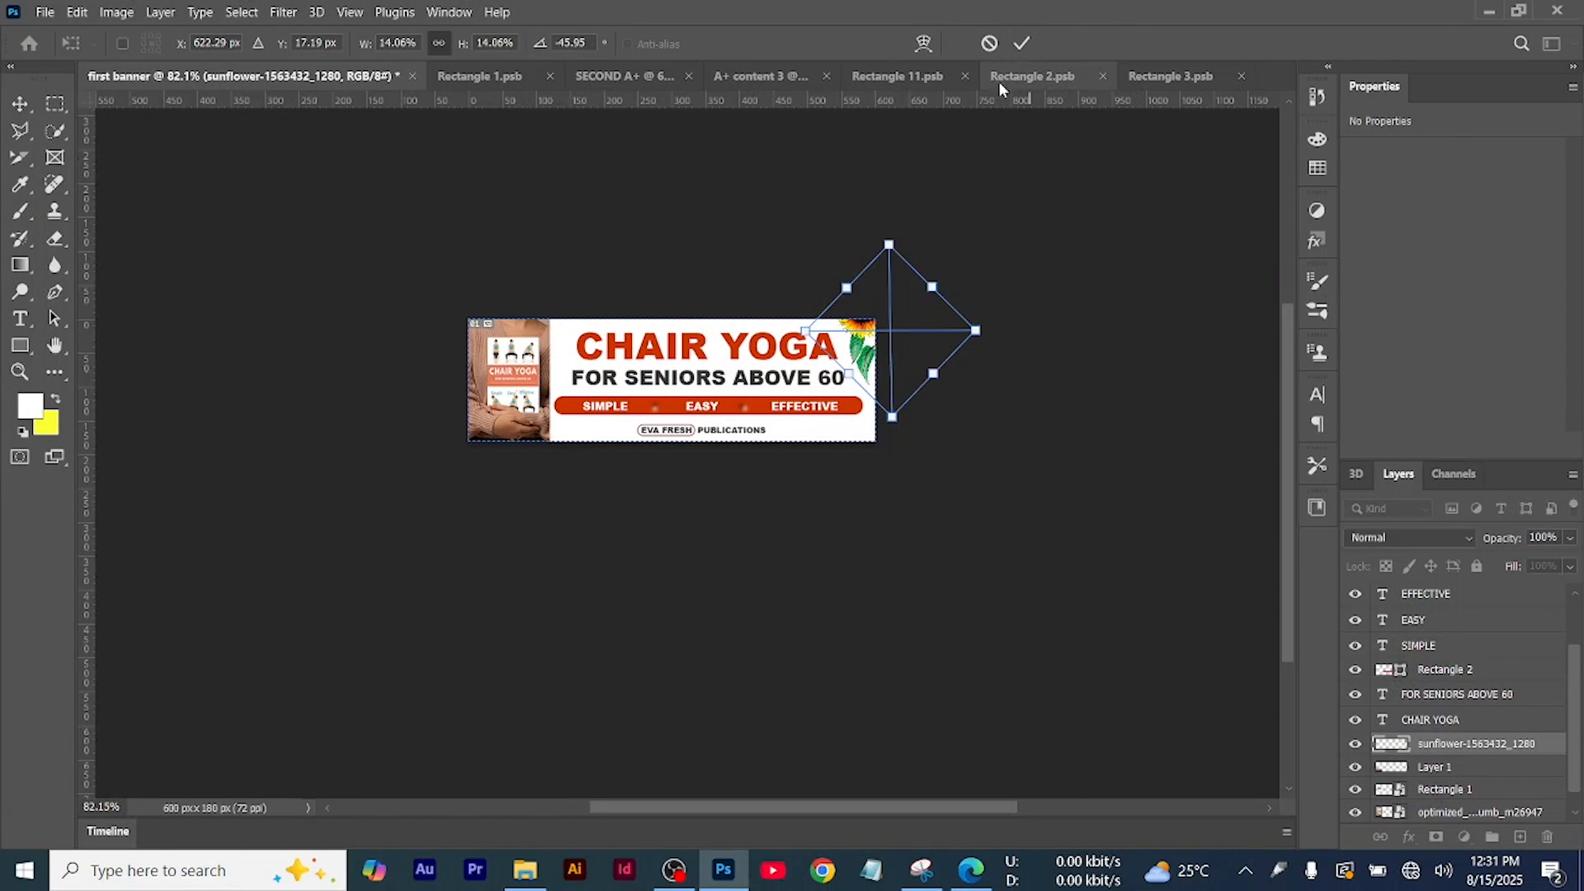
{"action": "left_click", "coordinate": [1022, 46]}
{"action": "left_click_drag", "start_coordinate": [941, 182], "coordinate": [579, 485]}
{"action": "left_click", "coordinate": [690, 502]}
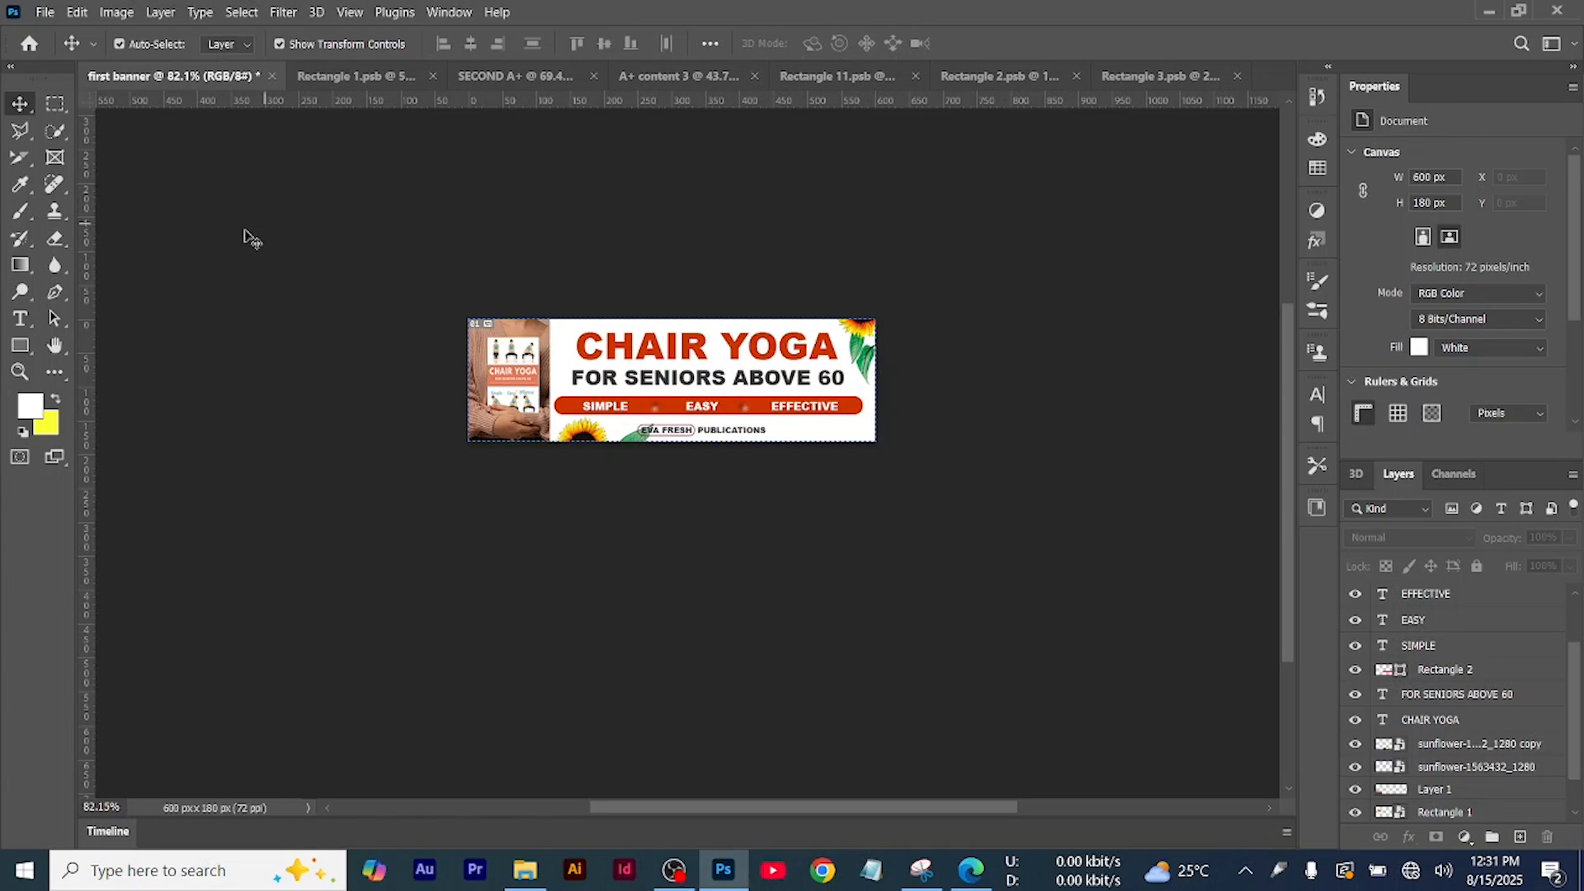
Export the finished first banner with Export As
{"action": "left_click", "coordinate": [45, 11]}
{"action": "mouse_move", "coordinate": [262, 320]}
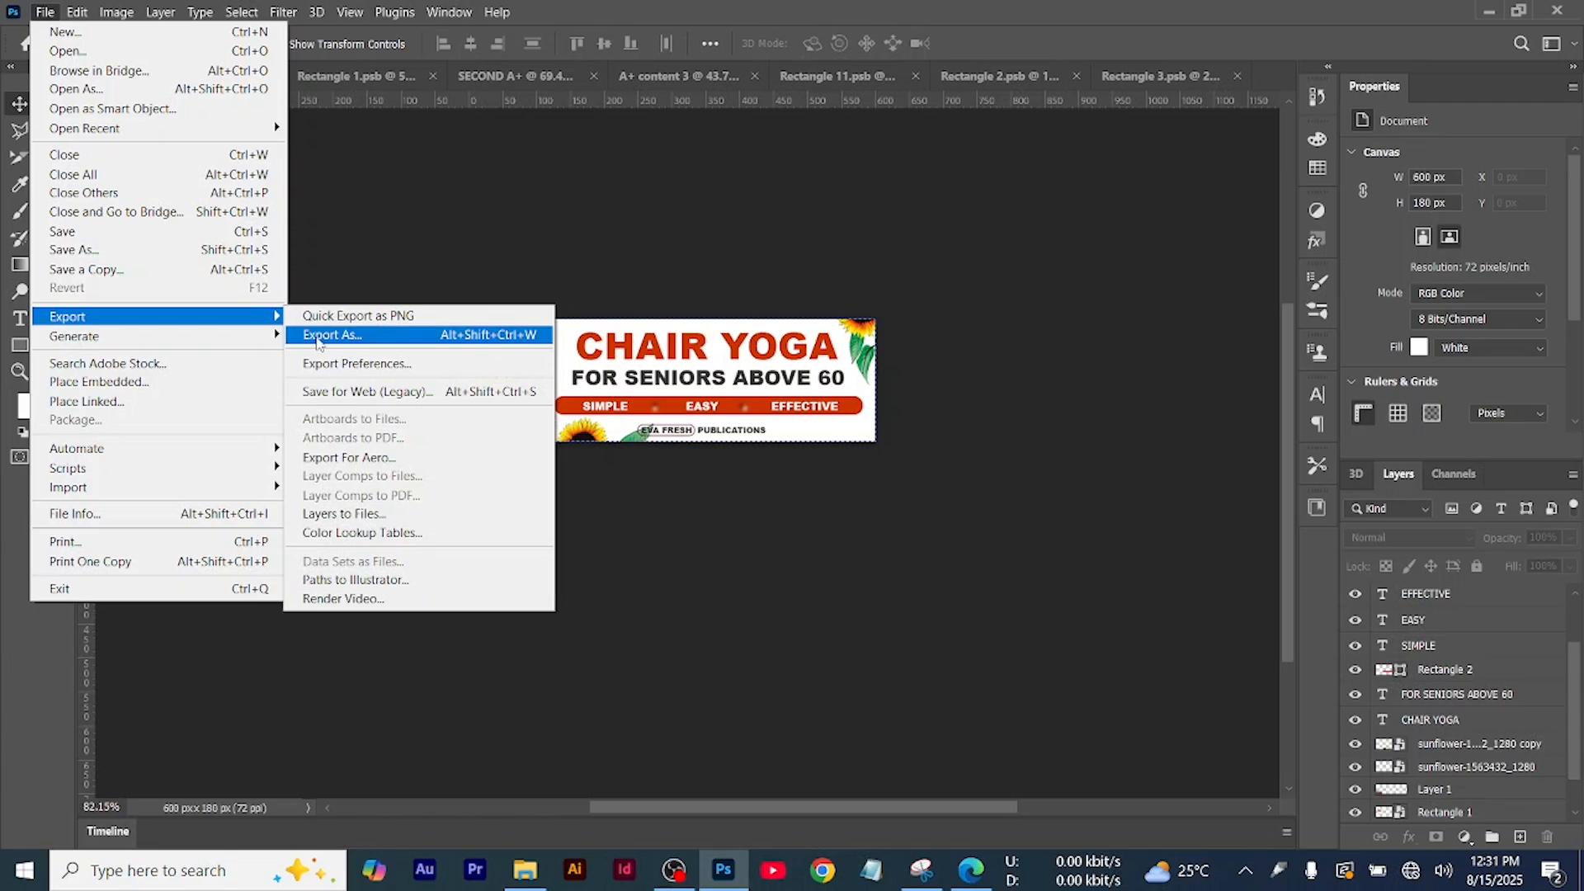
{"action": "left_click", "coordinate": [318, 336]}
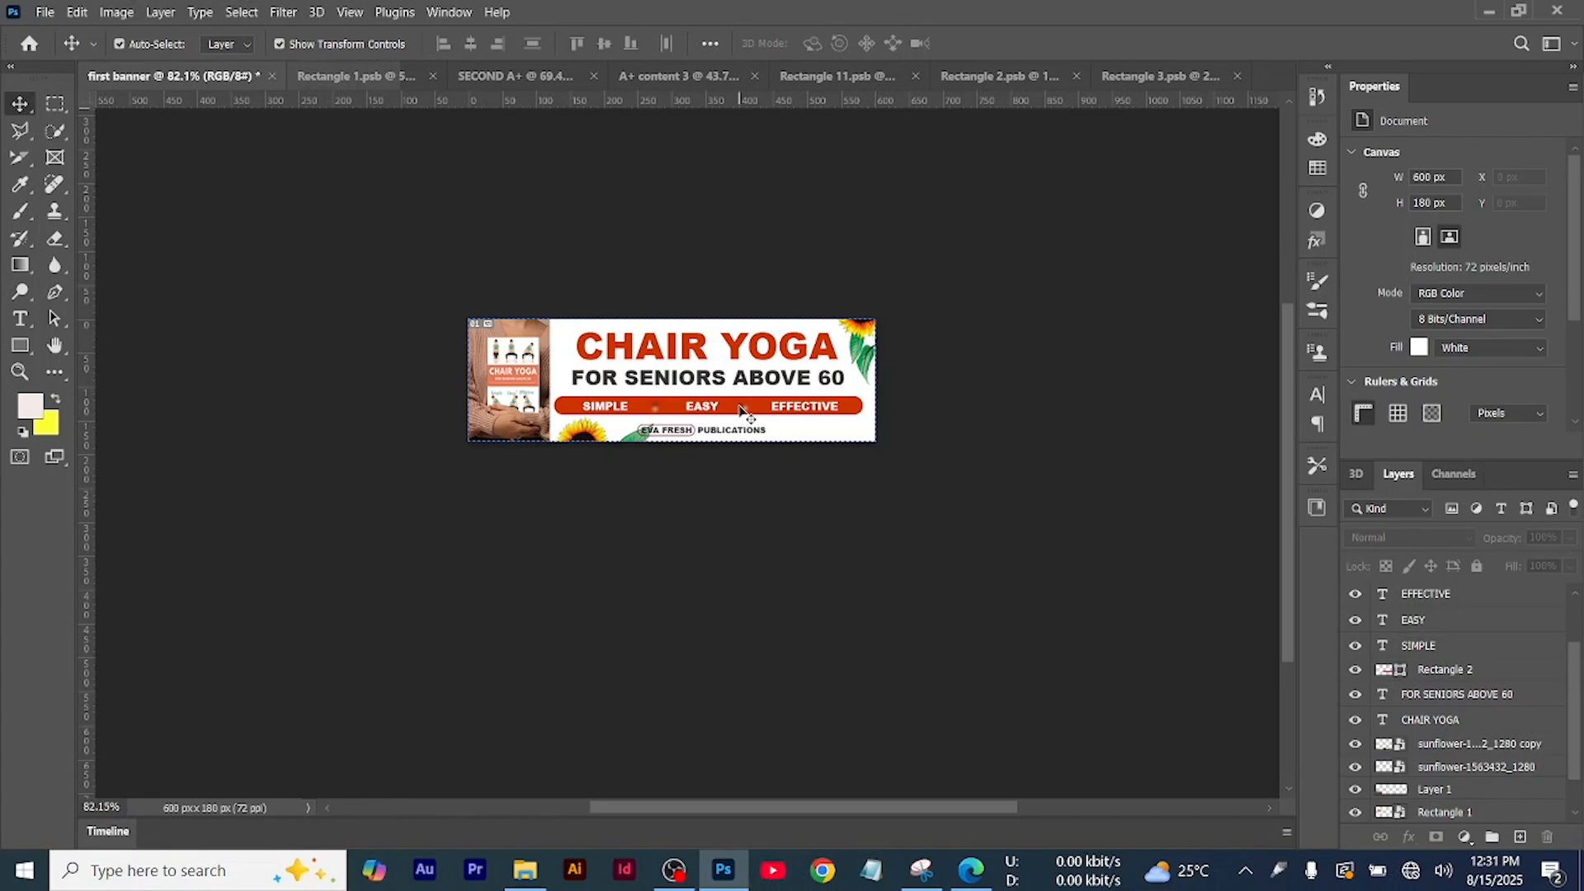
{"action": "left_click", "coordinate": [354, 75]}
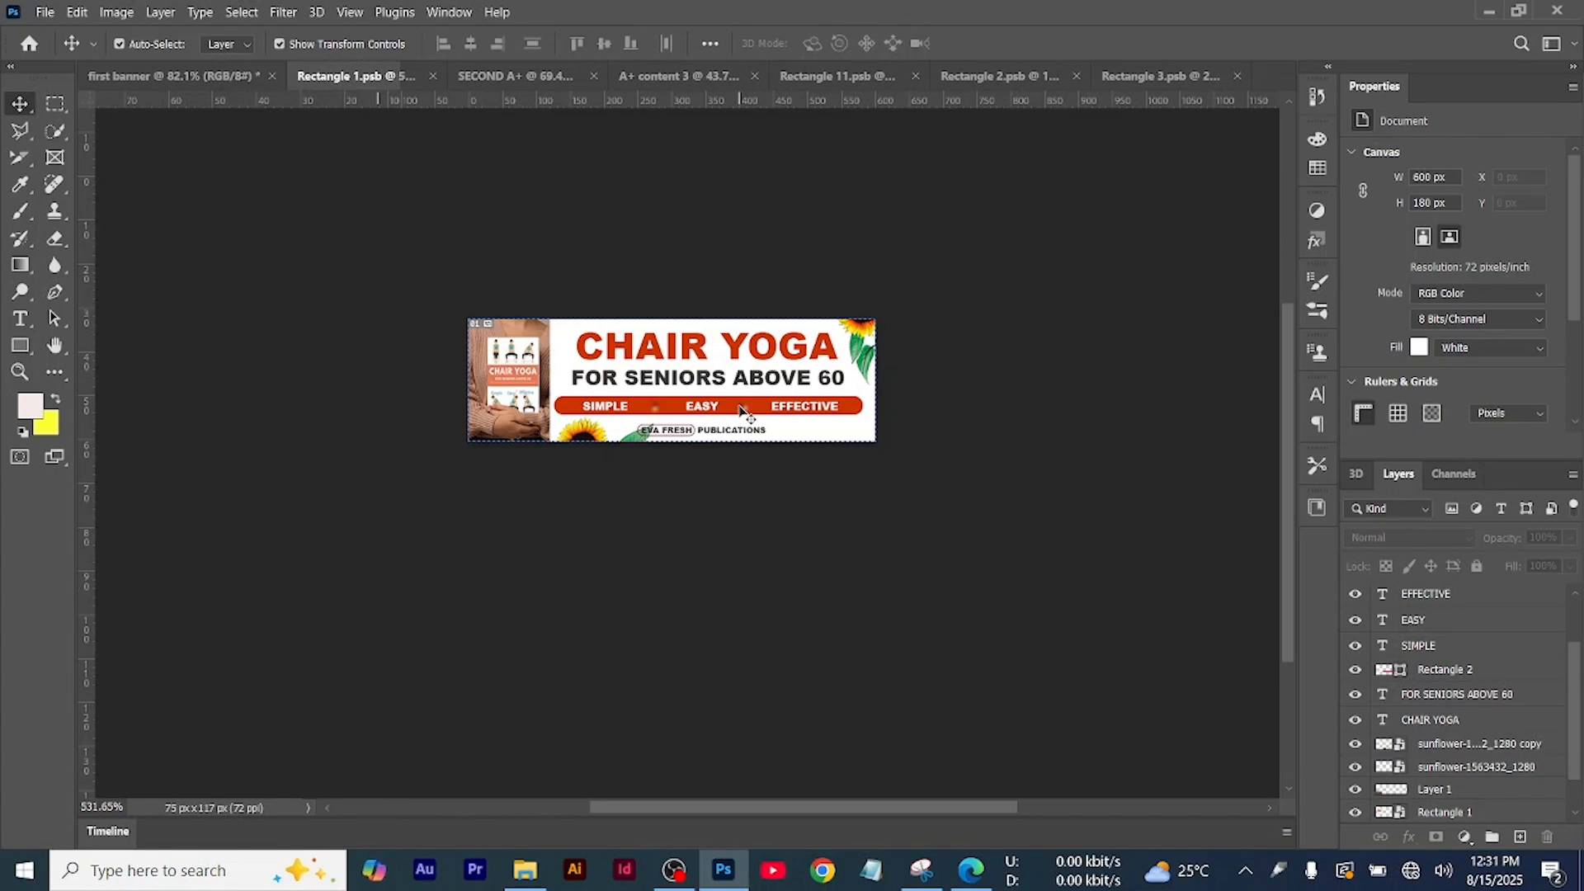
{"action": "left_click", "coordinate": [216, 76]}
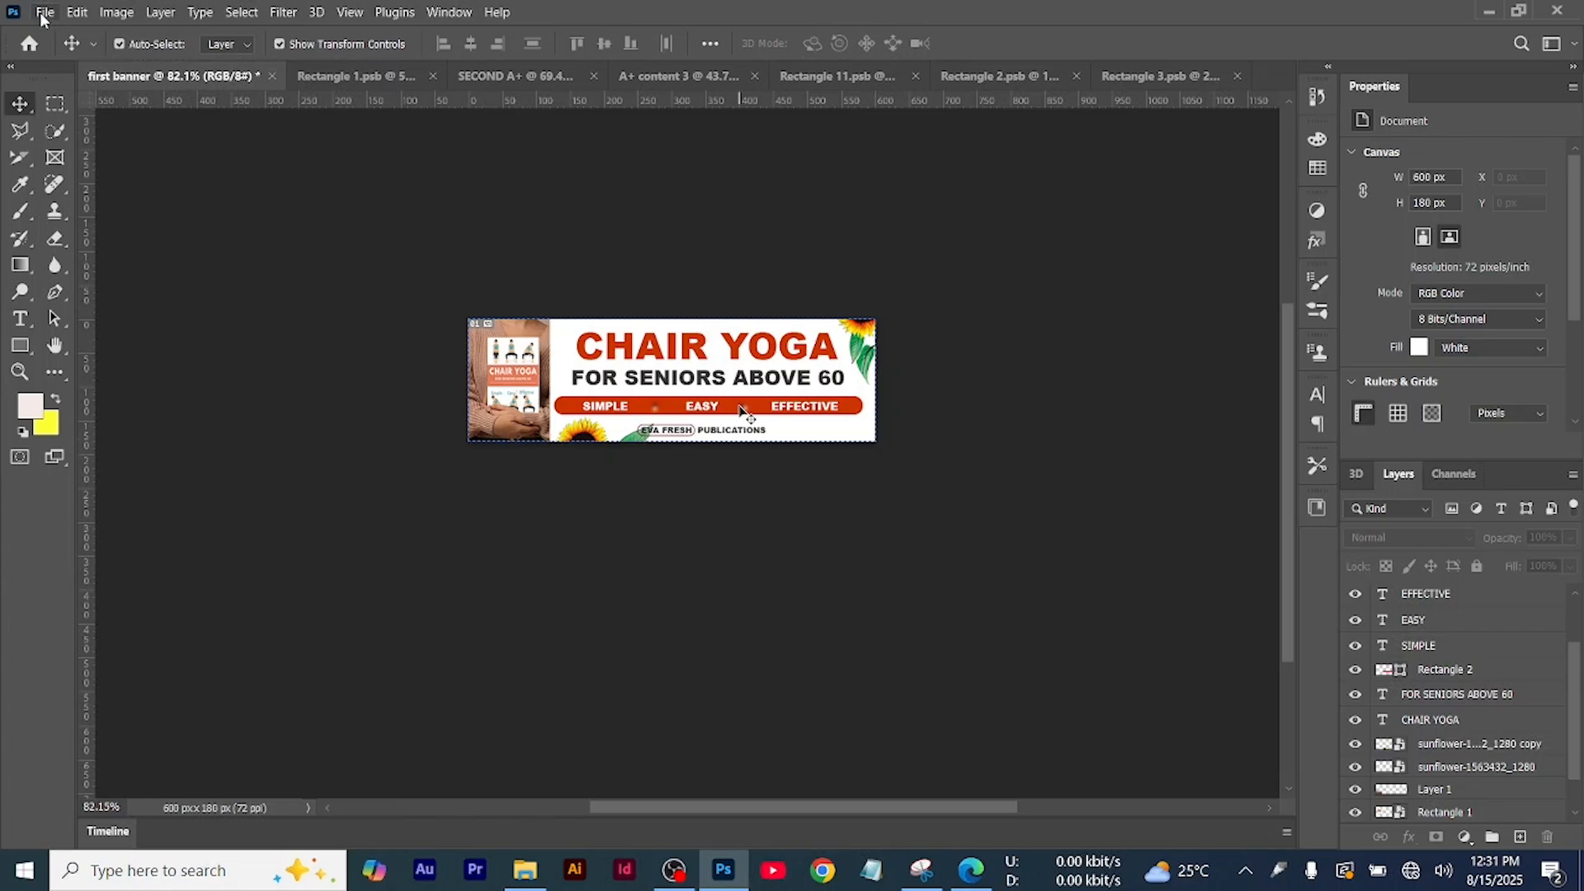
Create a new 970 × 600 px document at 72 ppi named SECOND A+
{"action": "left_click", "coordinate": [44, 12]}
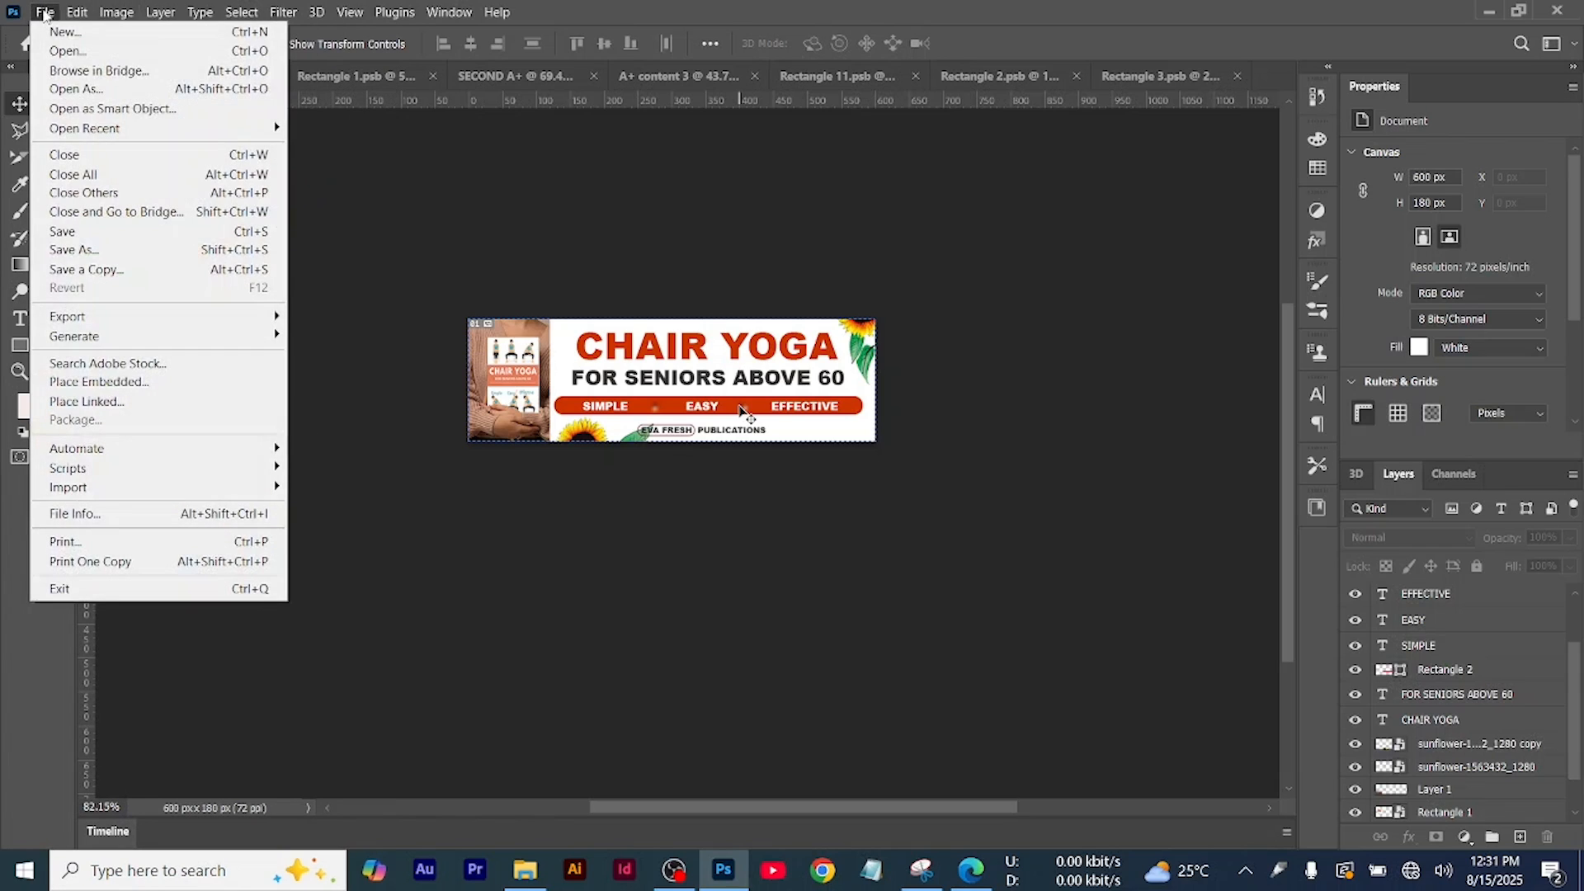
{"action": "left_click", "coordinate": [58, 33]}
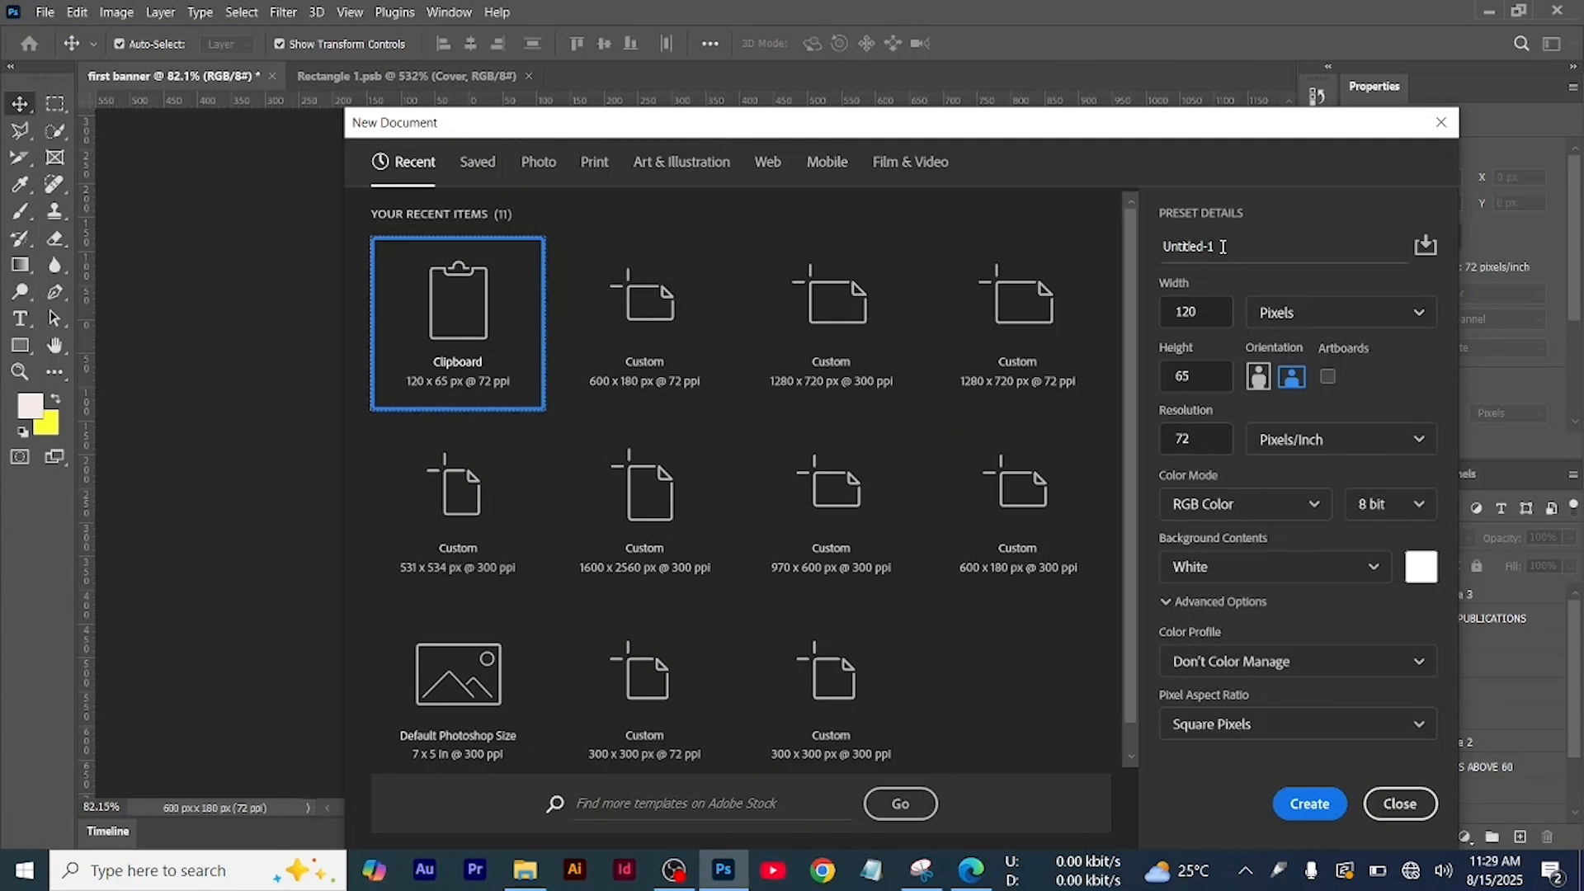
{"action": "left_click", "coordinate": [1222, 247]}
{"action": "key", "text": "BackSpace"}
{"action": "type", "text": "SECOND"}
{"action": "key", "text": "BackSpace"}
{"action": "type", "text": "A+"}
{"action": "double_click", "coordinate": [1200, 311]}
{"action": "type", "text": "6"}
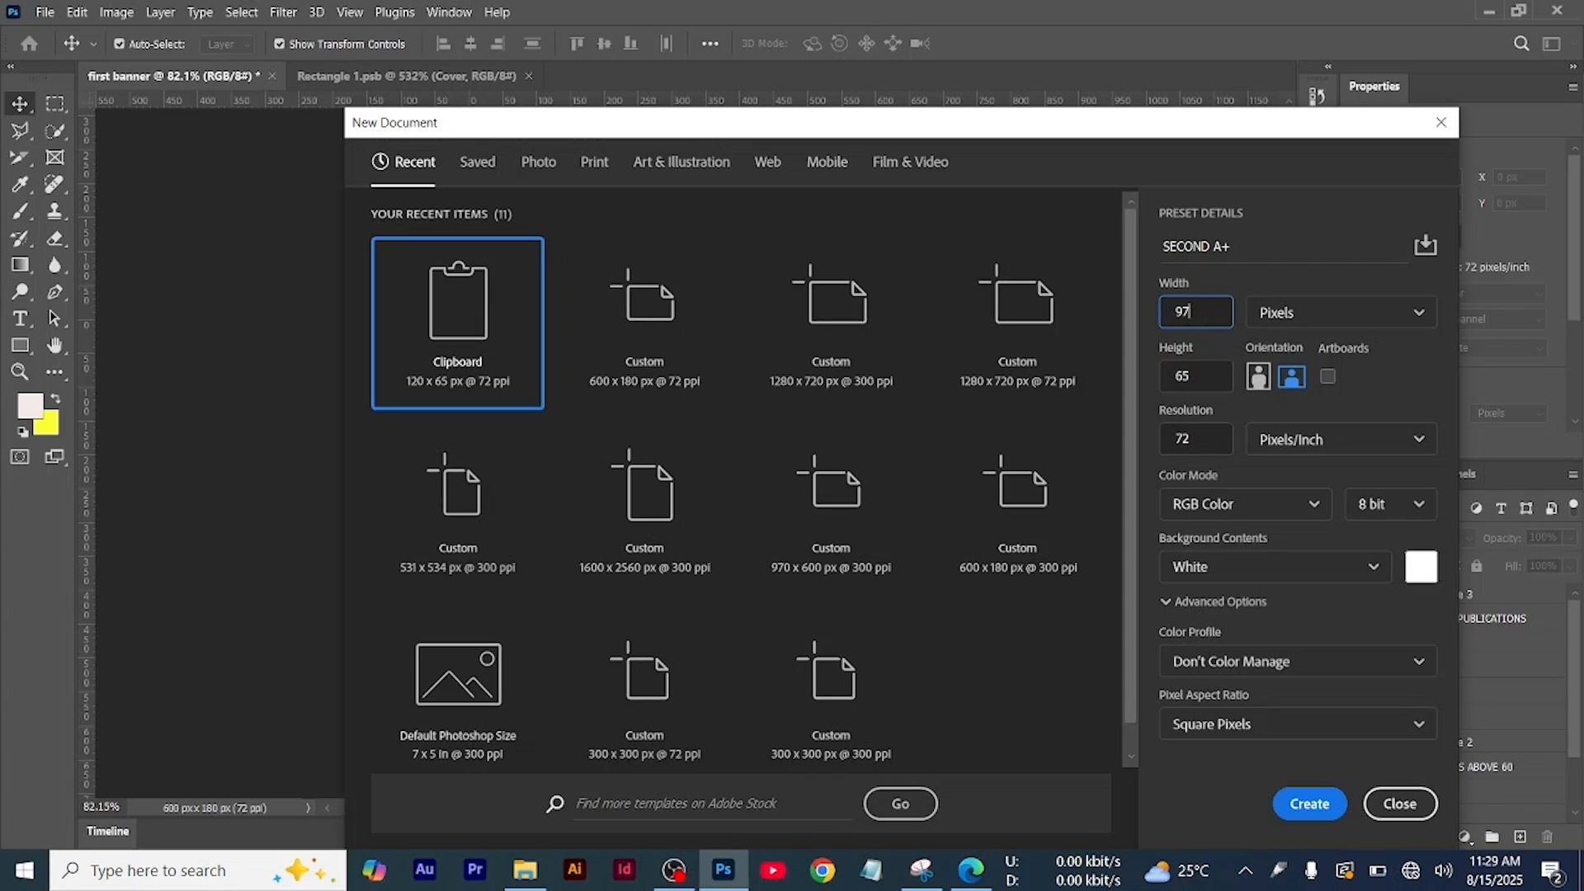
{"action": "left_click", "coordinate": [1200, 382]}
{"action": "type", "text": "600"}
{"action": "left_click", "coordinate": [1309, 804]}
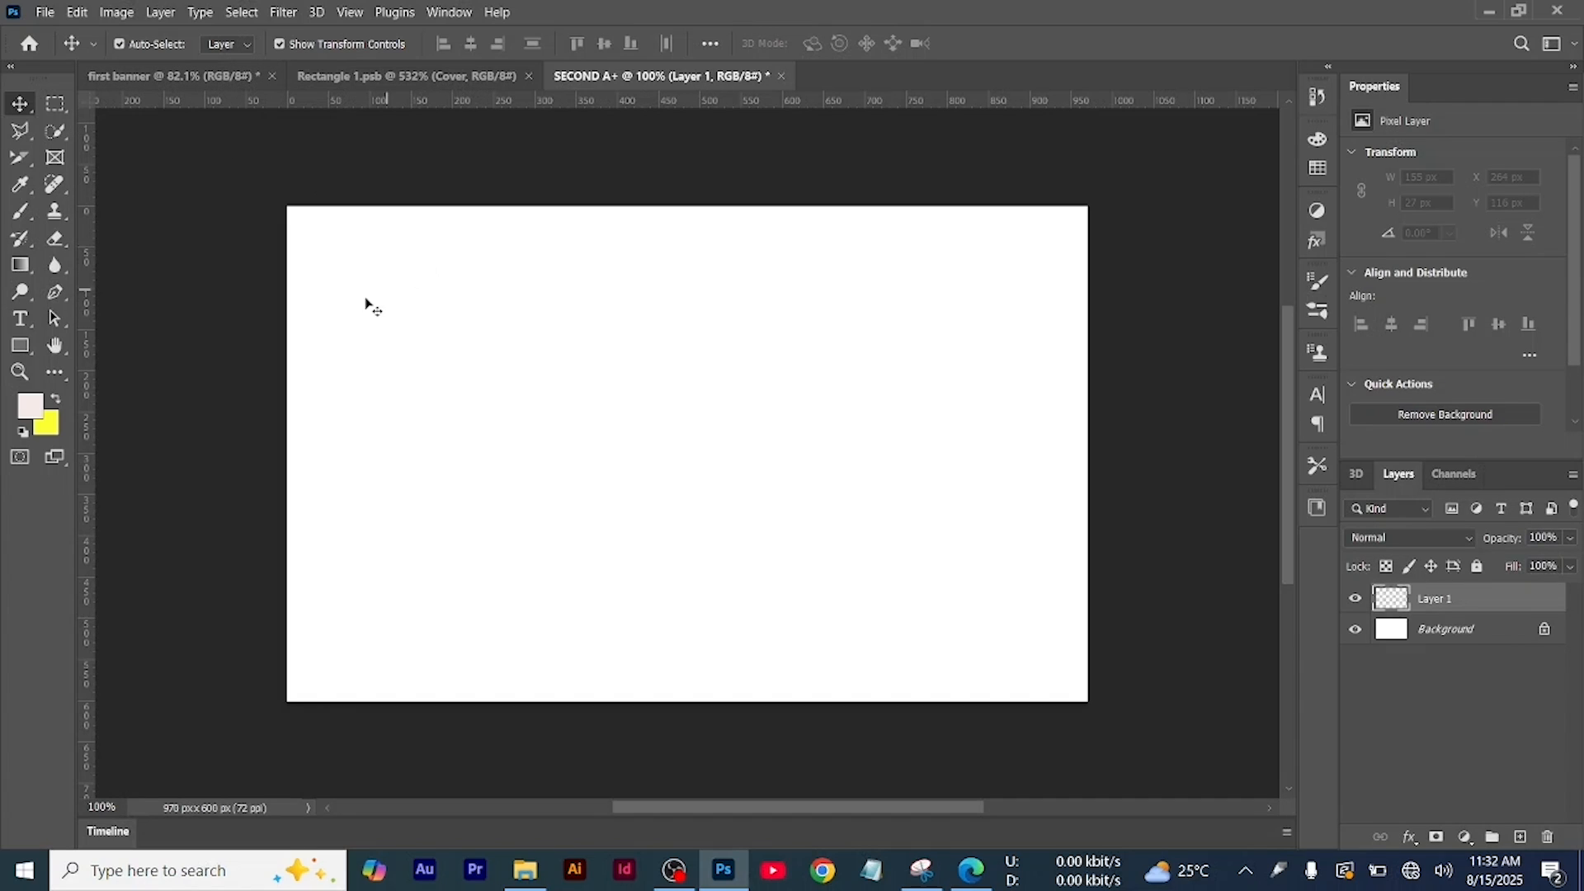
Place the Cover image as an embedded object, scaled to about 48%, in the left part of the white canvas
{"action": "left_click", "coordinate": [51, 20]}
{"action": "left_click", "coordinate": [169, 382]}
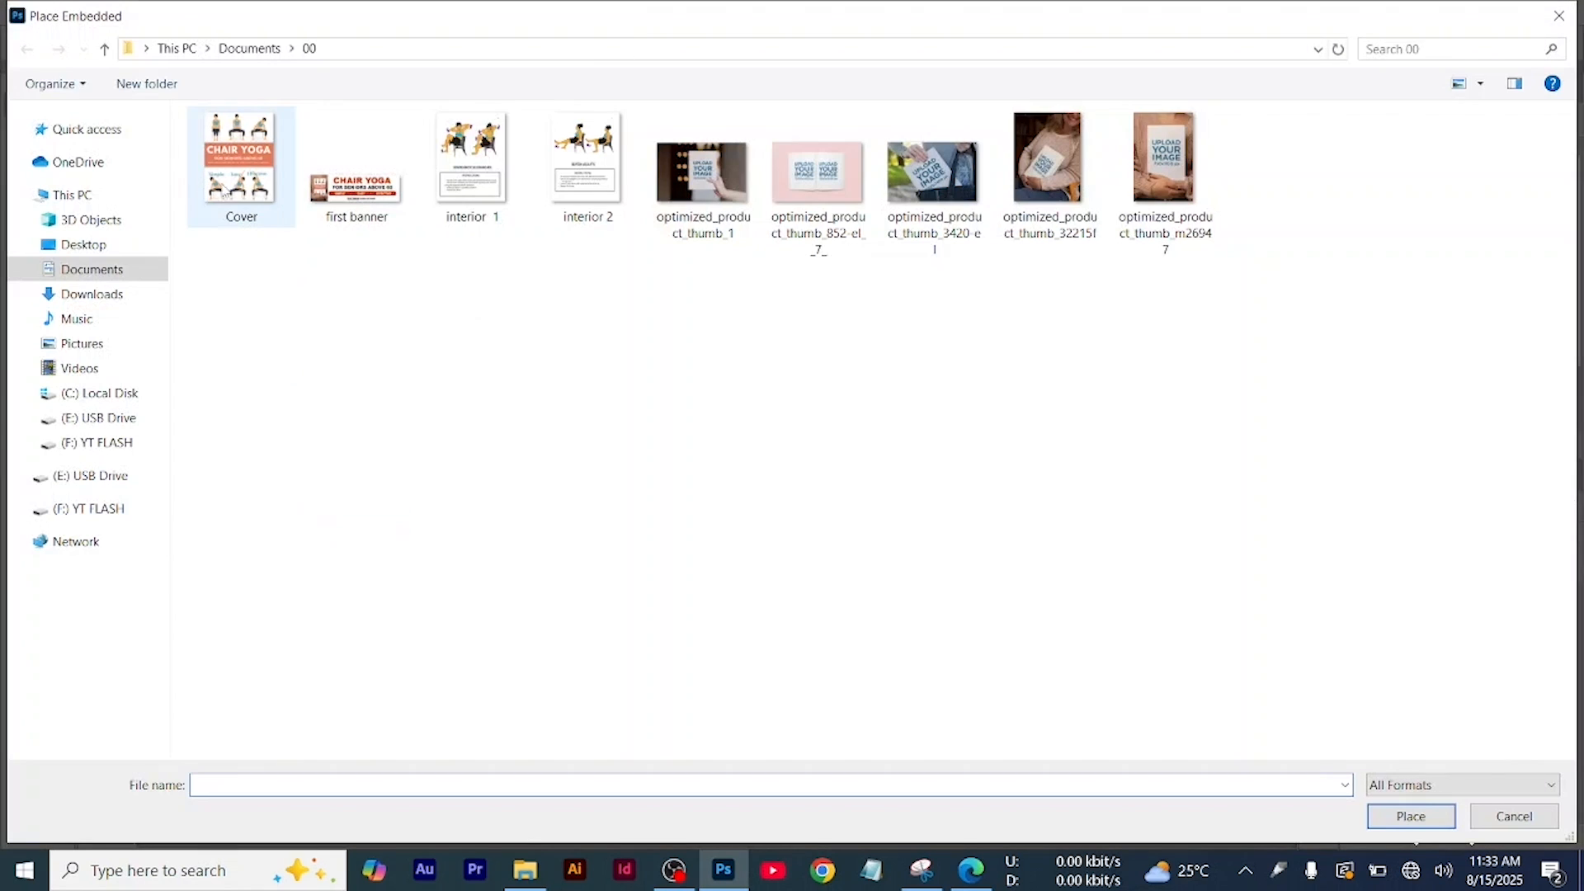
{"action": "left_click", "coordinate": [260, 194]}
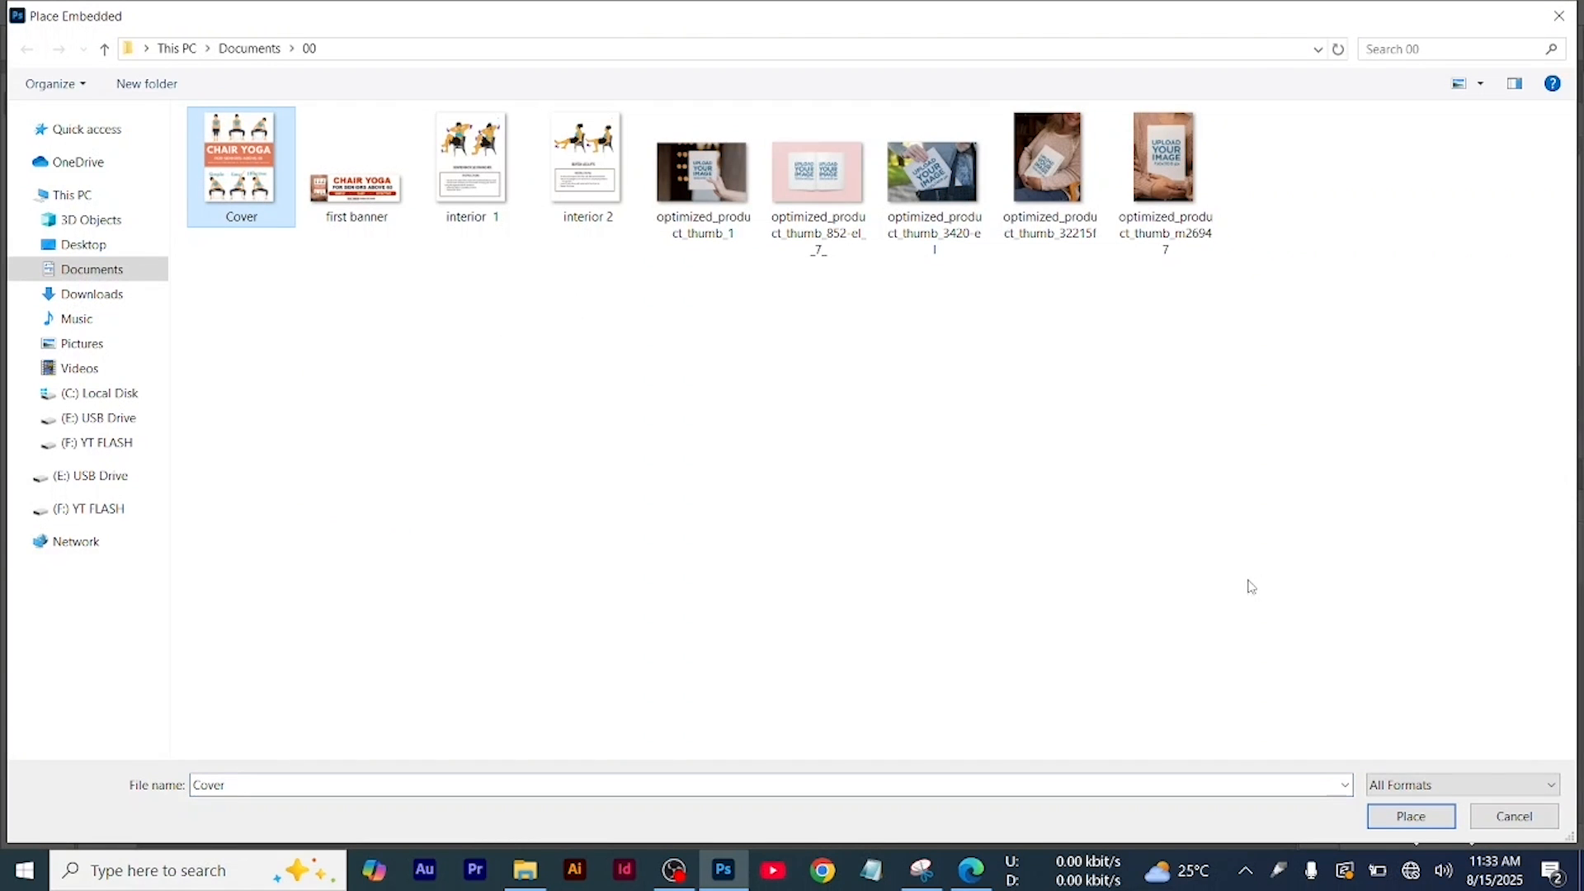
{"action": "left_click", "coordinate": [1411, 816]}
{"action": "left_click_drag", "start_coordinate": [869, 212], "coordinate": [744, 378]}
{"action": "left_click_drag", "start_coordinate": [647, 507], "coordinate": [495, 402]}
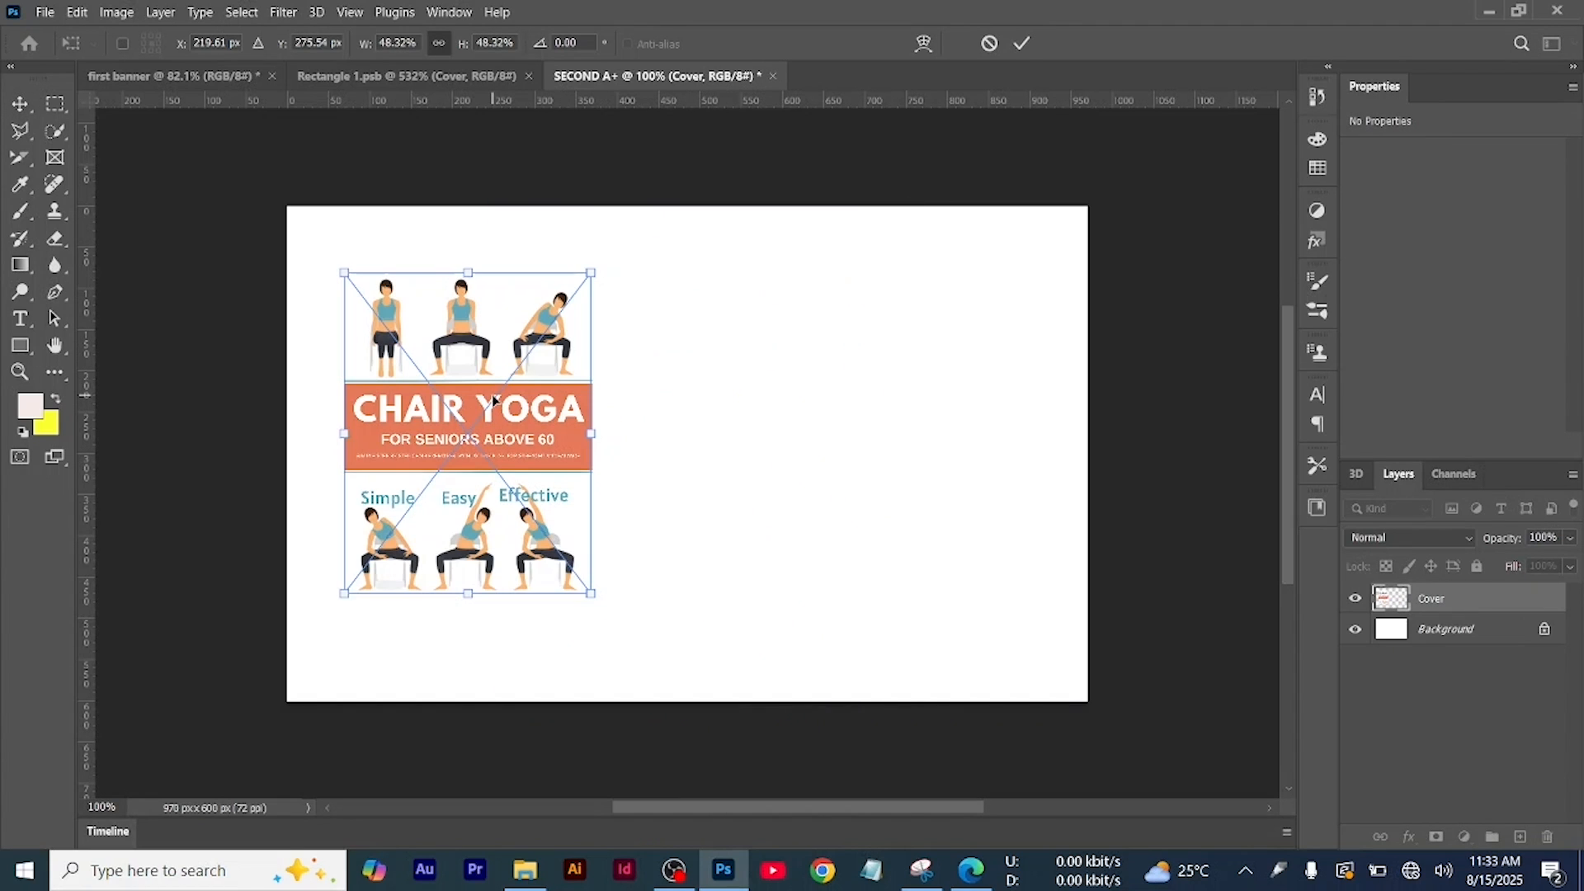
{"action": "left_click", "coordinate": [1022, 43]}
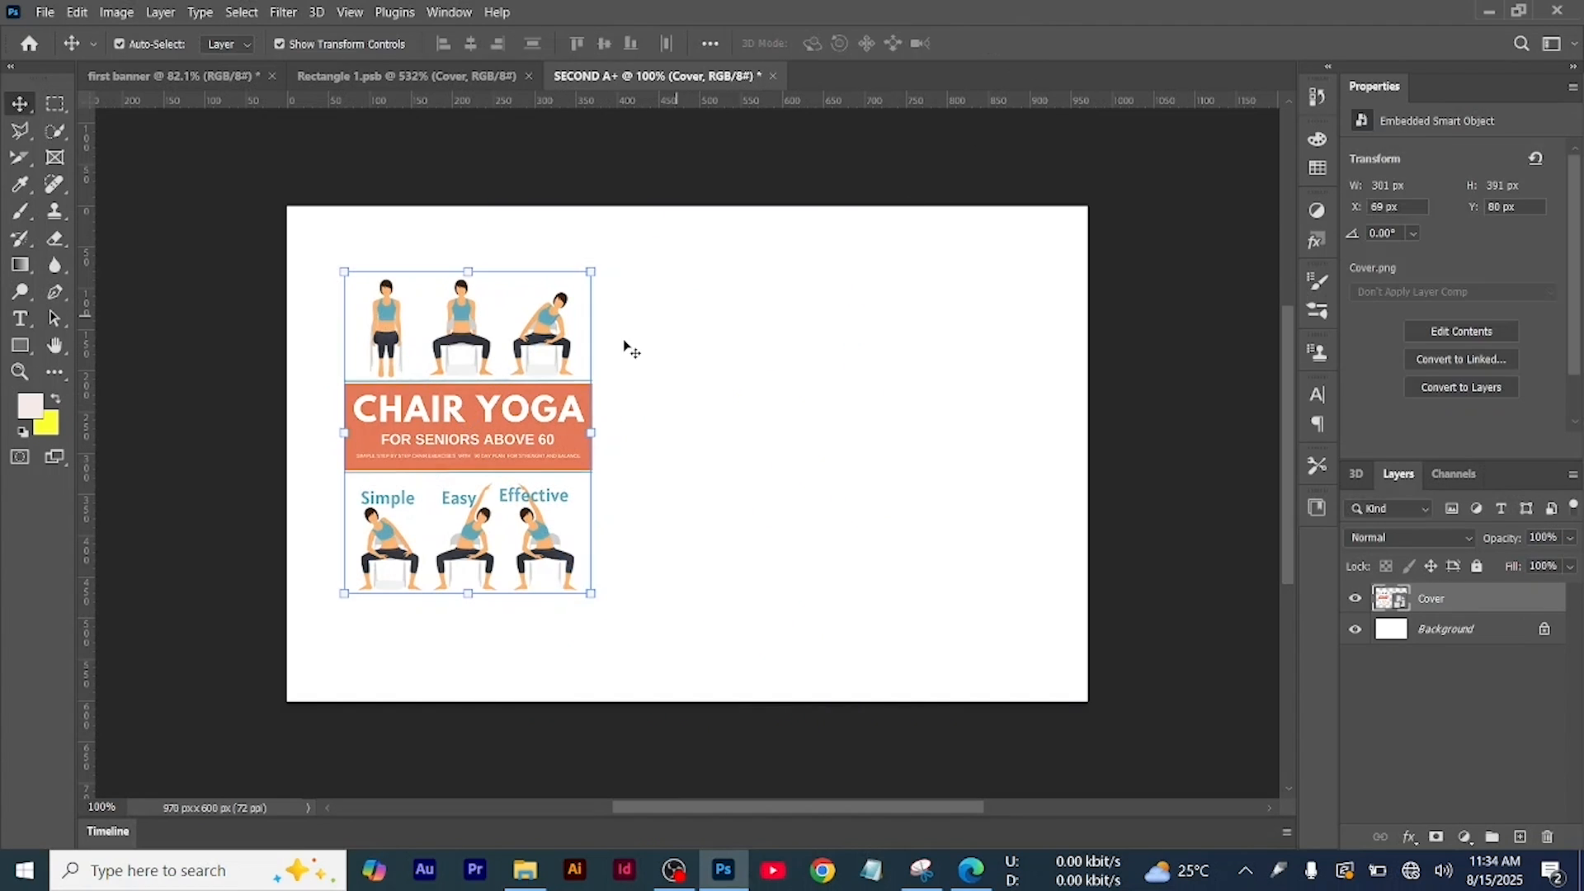
Add a drop shadow to the cover in colour 46443a, 100% opacity, 150° angle, 12 px distance, 16% spread and 13 px size
{"action": "double_click", "coordinate": [1507, 601]}
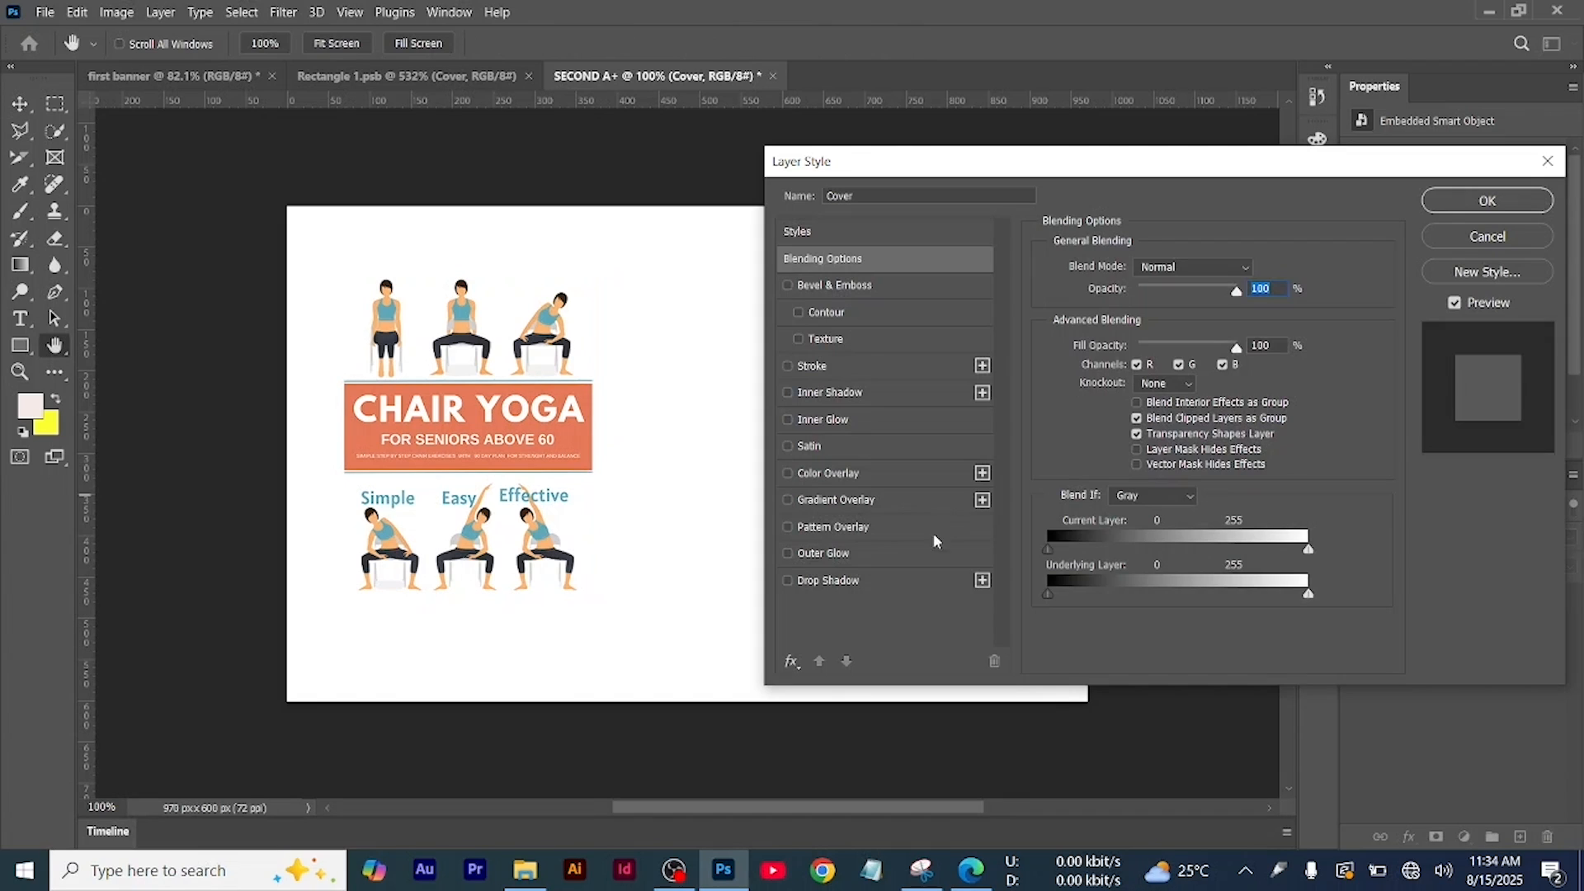
{"action": "left_click", "coordinate": [788, 580]}
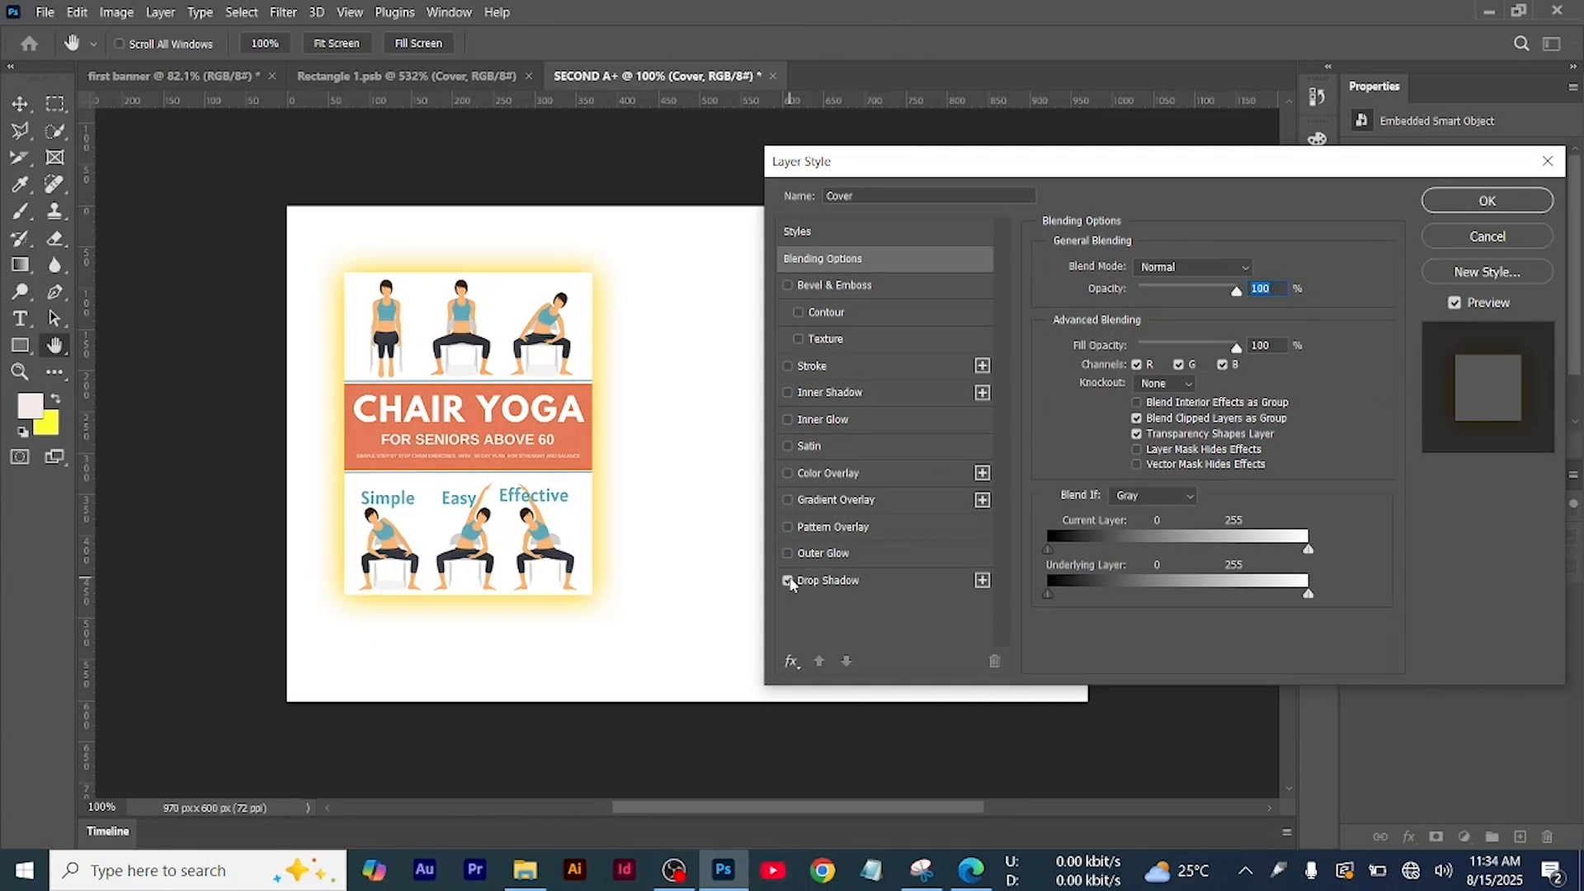
{"action": "left_click", "coordinate": [825, 581]}
{"action": "left_click_drag", "start_coordinate": [1121, 363], "coordinate": [1175, 382]}
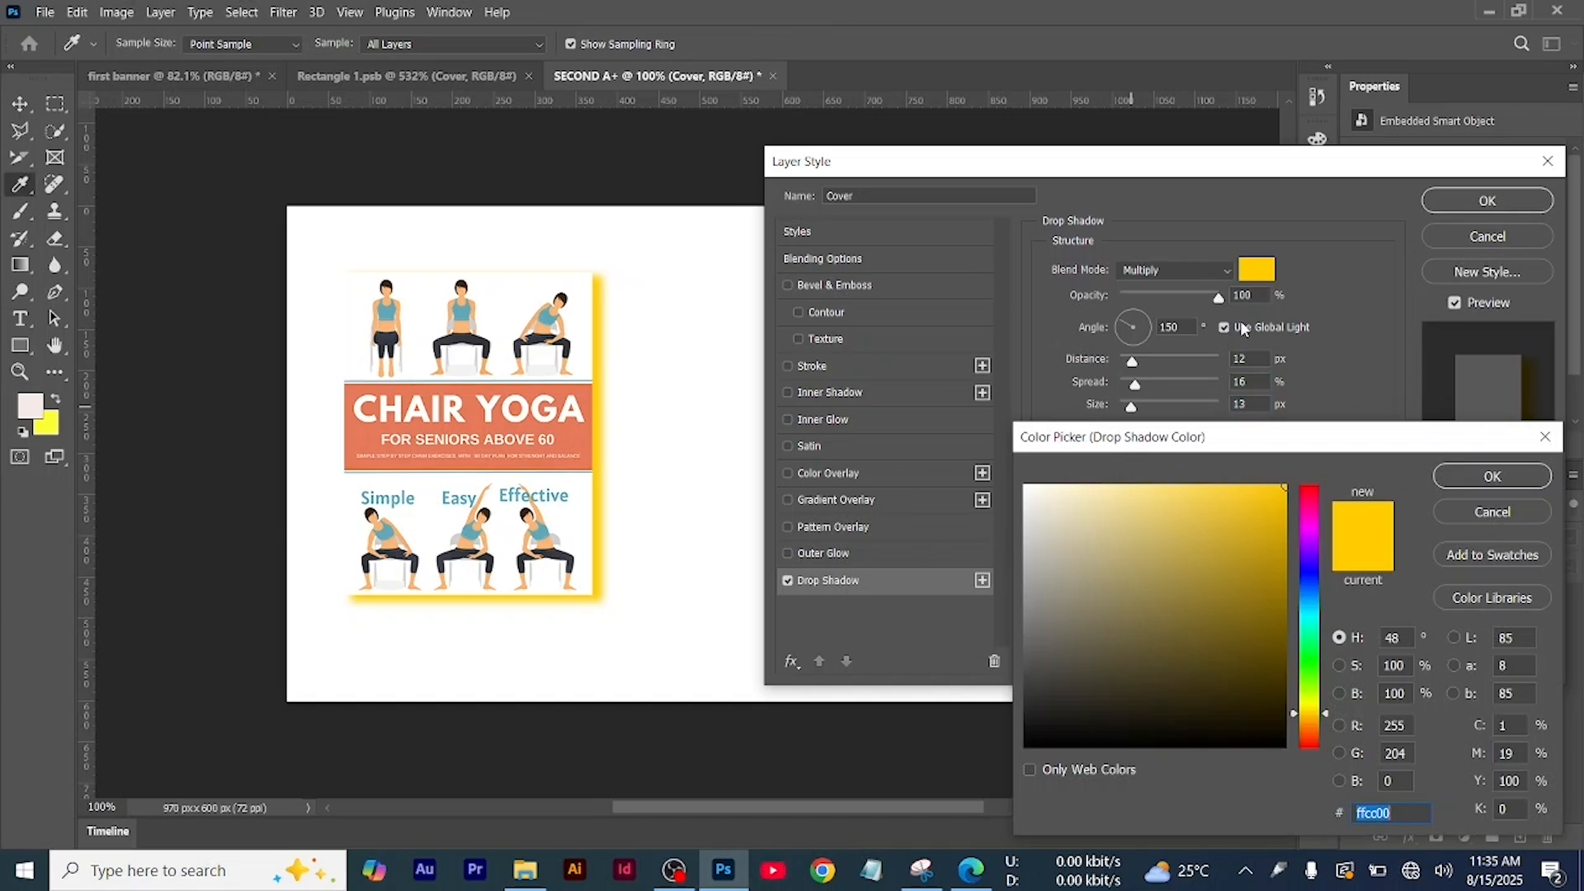
{"action": "left_click", "coordinate": [1069, 675]}
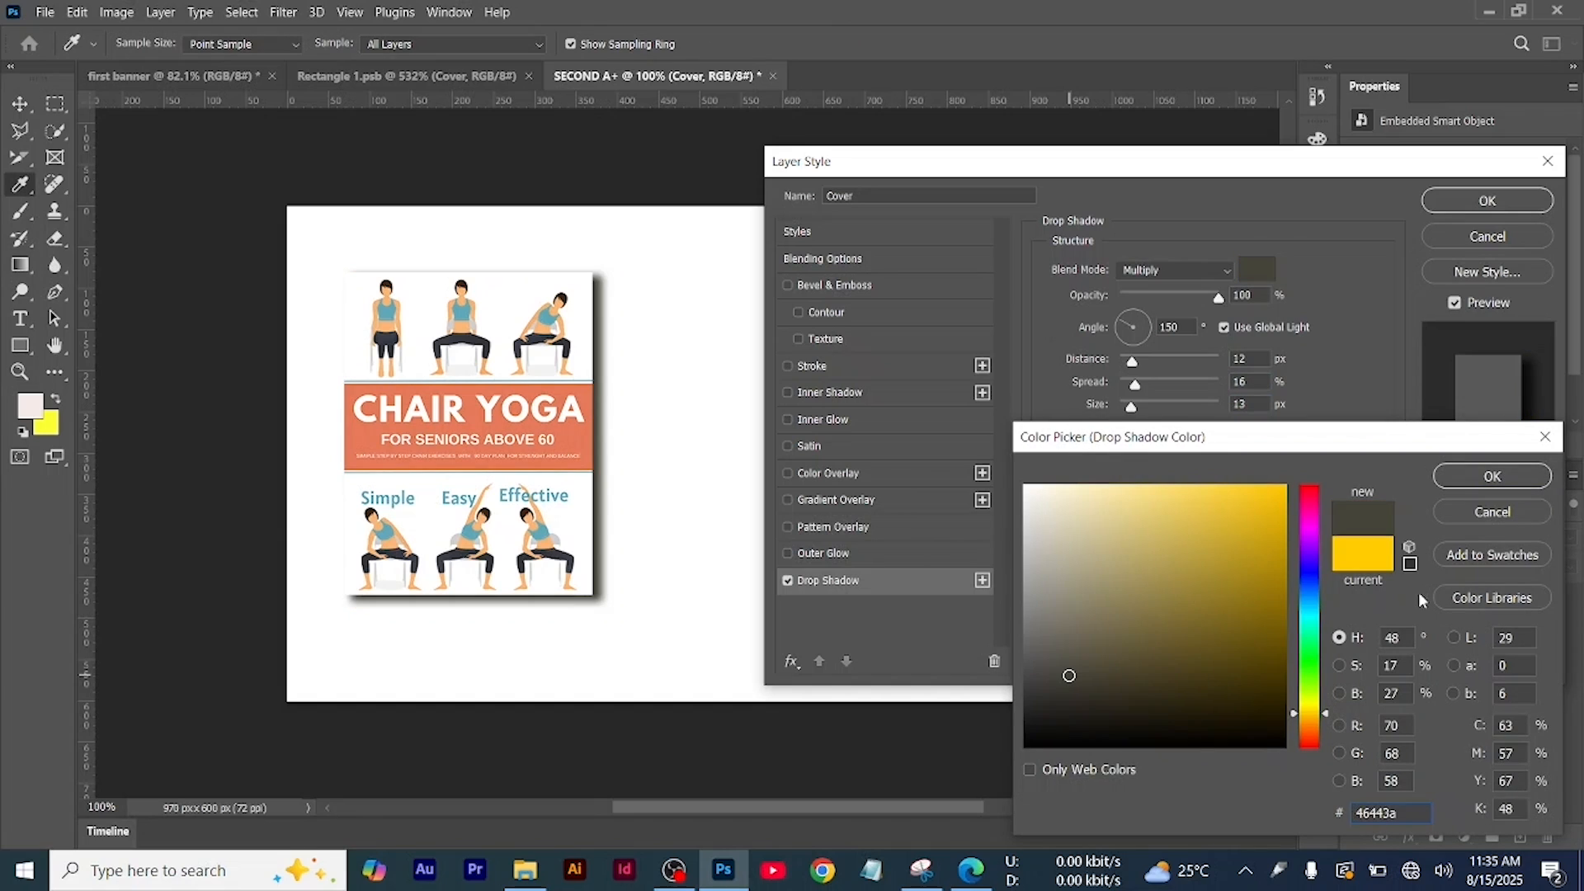
{"action": "left_click", "coordinate": [1490, 477]}
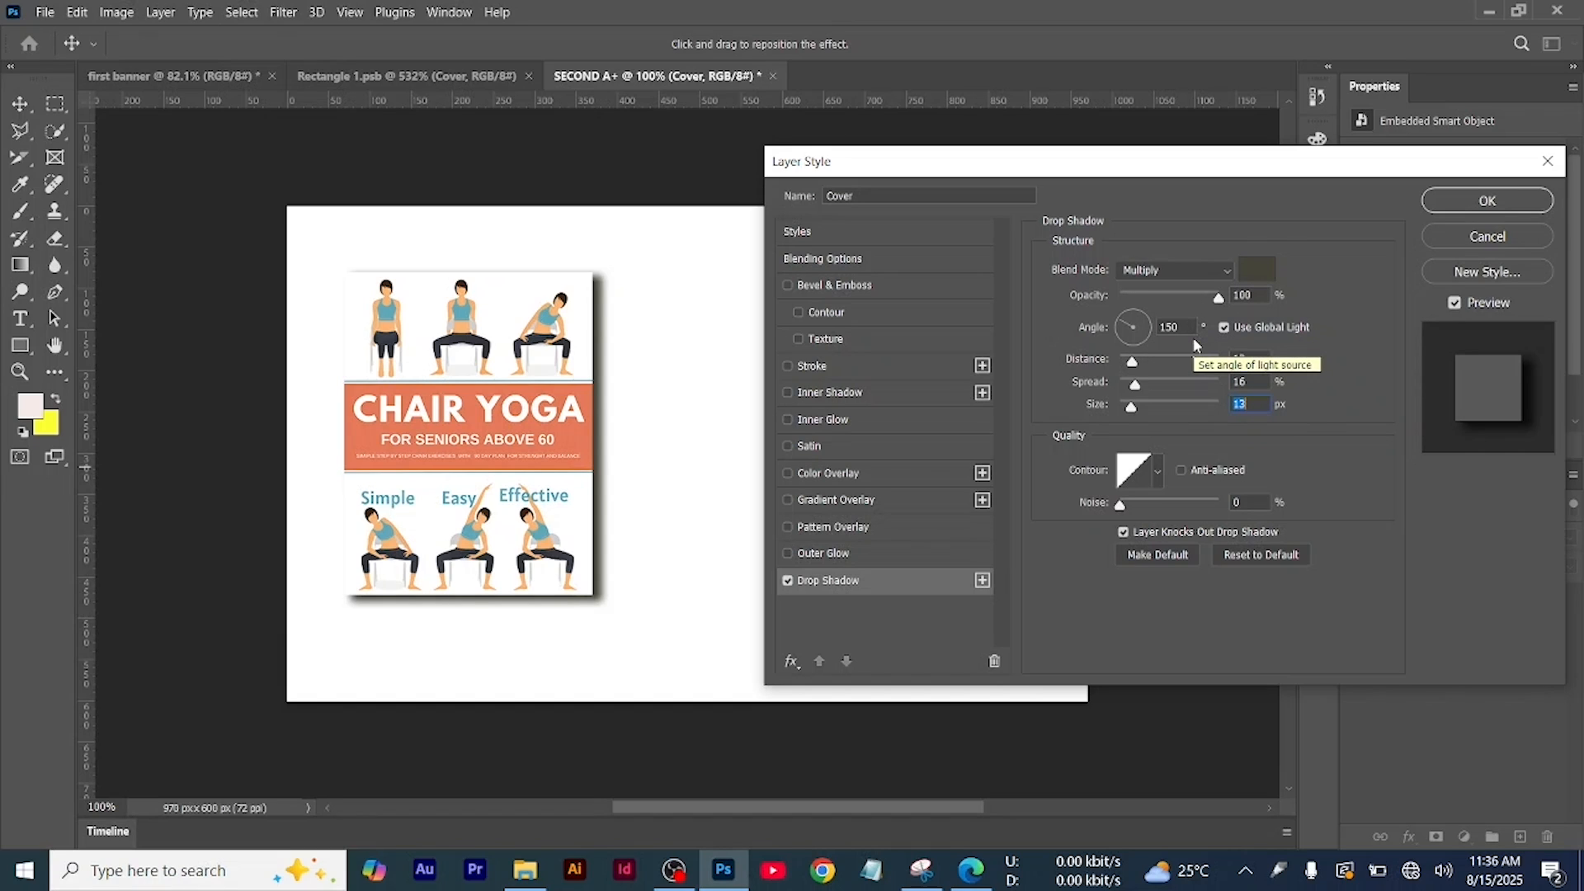
{"action": "key", "text": "Return"}
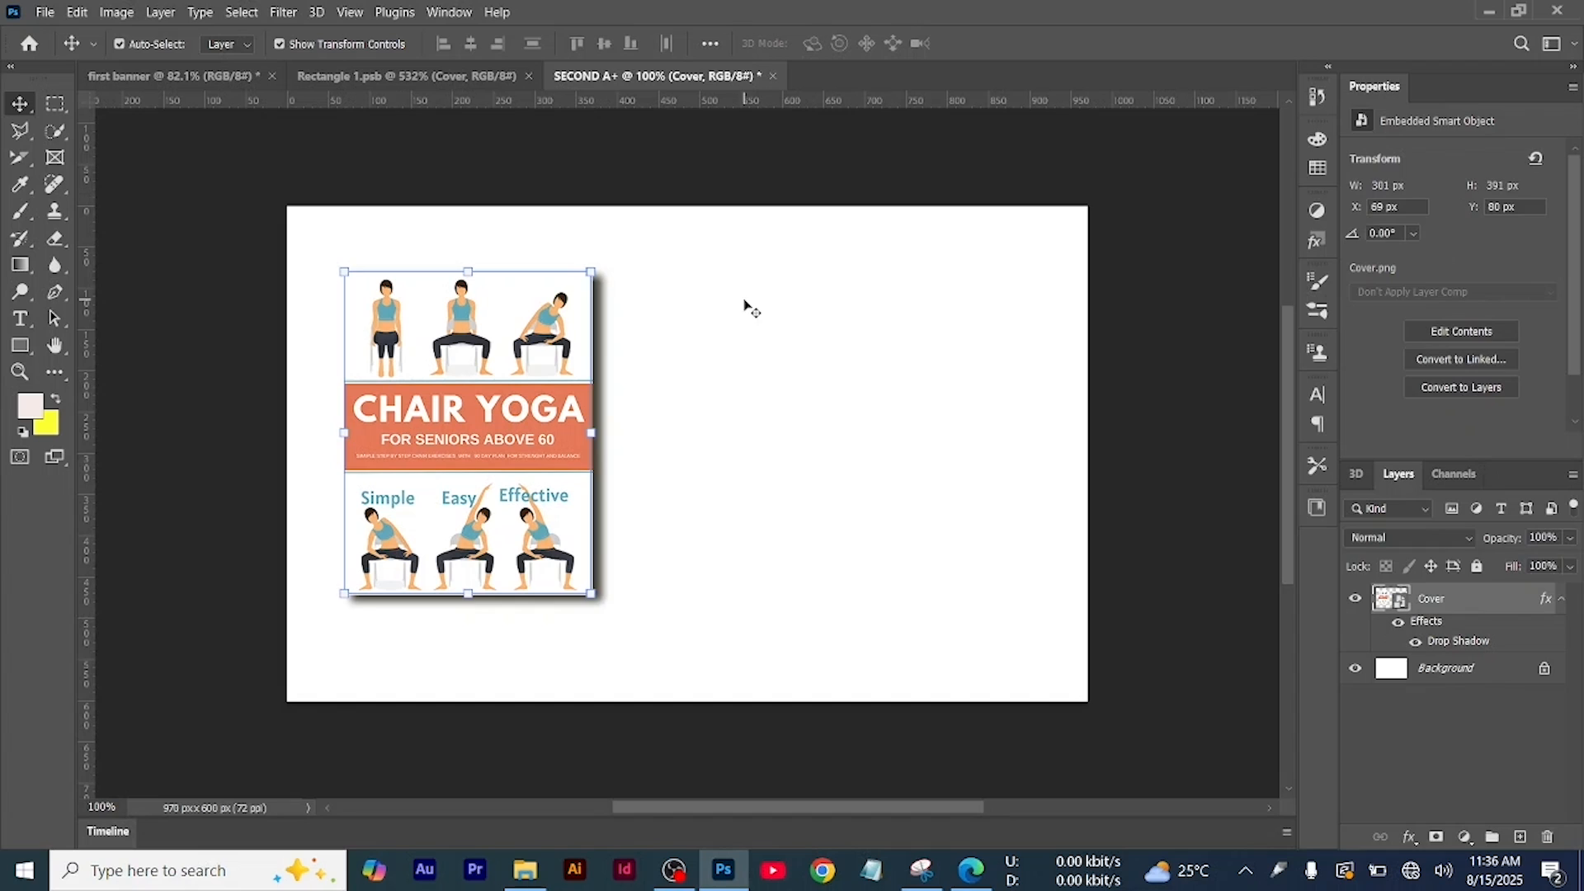
Draw a thin vertical rectangle about 2 × 396 px over the cover, just inside its left edge
{"action": "left_click", "coordinate": [744, 307]}
{"action": "scroll", "coordinate": [693, 399], "scroll_direction": "down", "scroll_amount": 2}
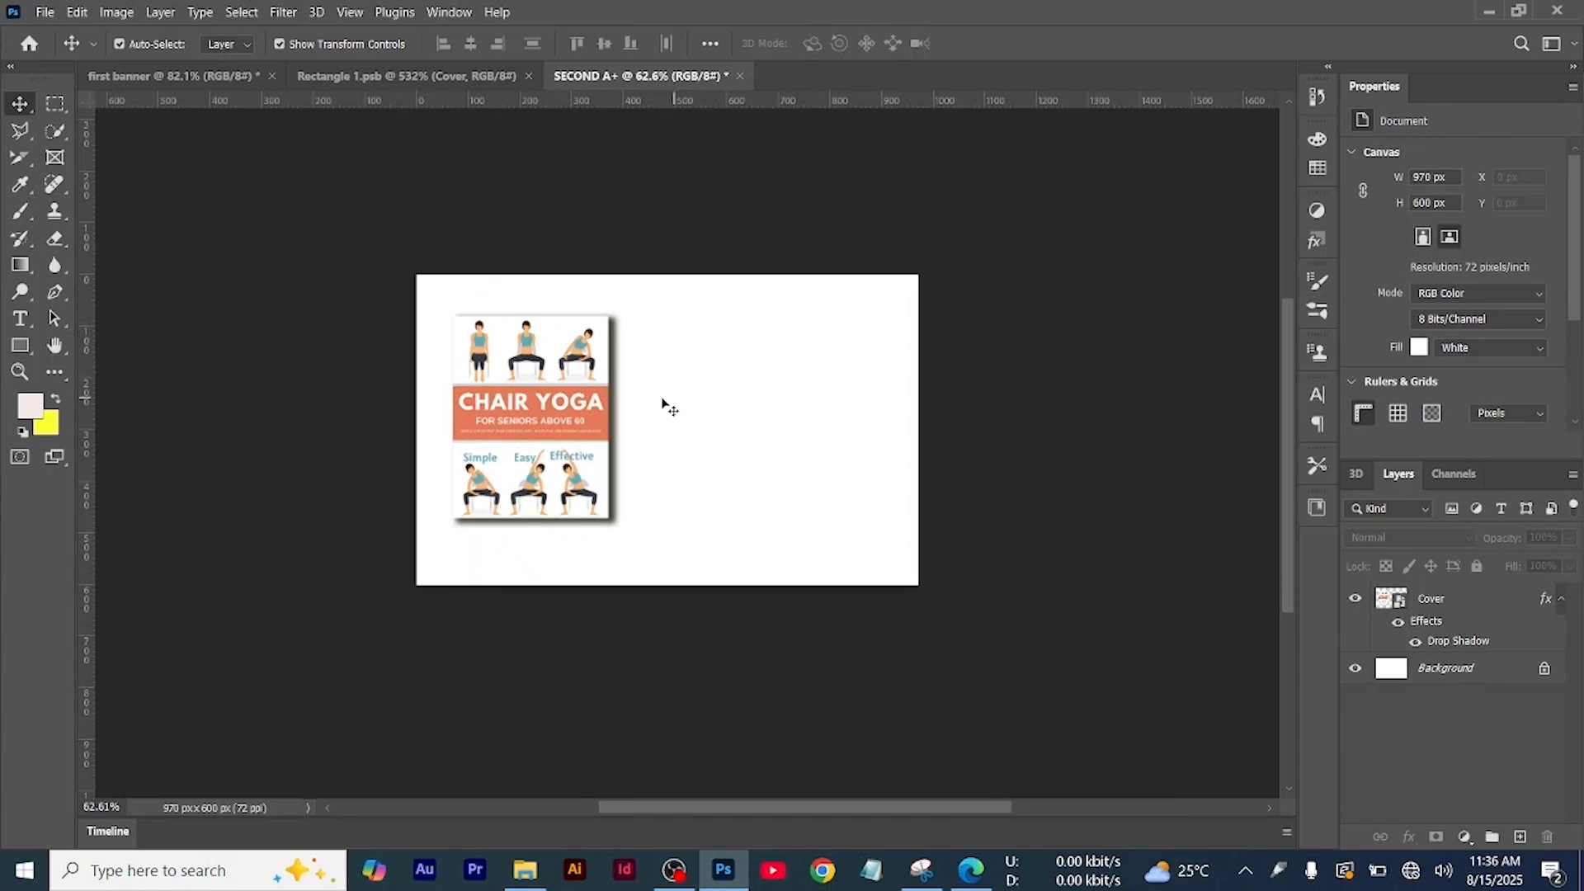
{"action": "scroll", "coordinate": [657, 404], "scroll_direction": "up", "scroll_amount": 4}
{"action": "scroll", "coordinate": [507, 408], "scroll_direction": "down", "scroll_amount": 1}
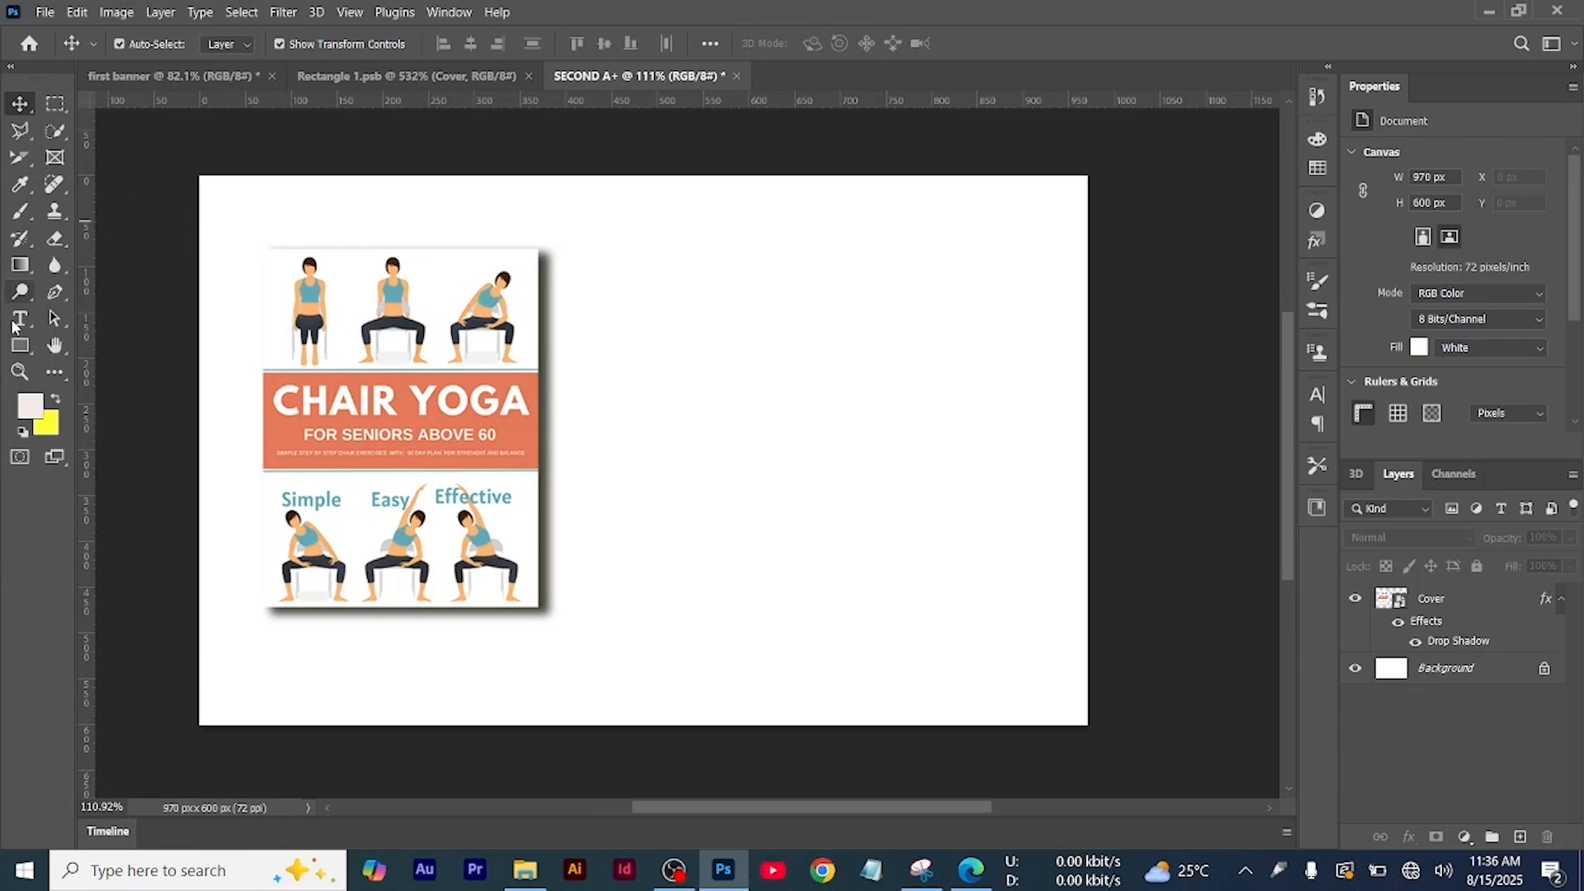
{"action": "left_click", "coordinate": [21, 347]}
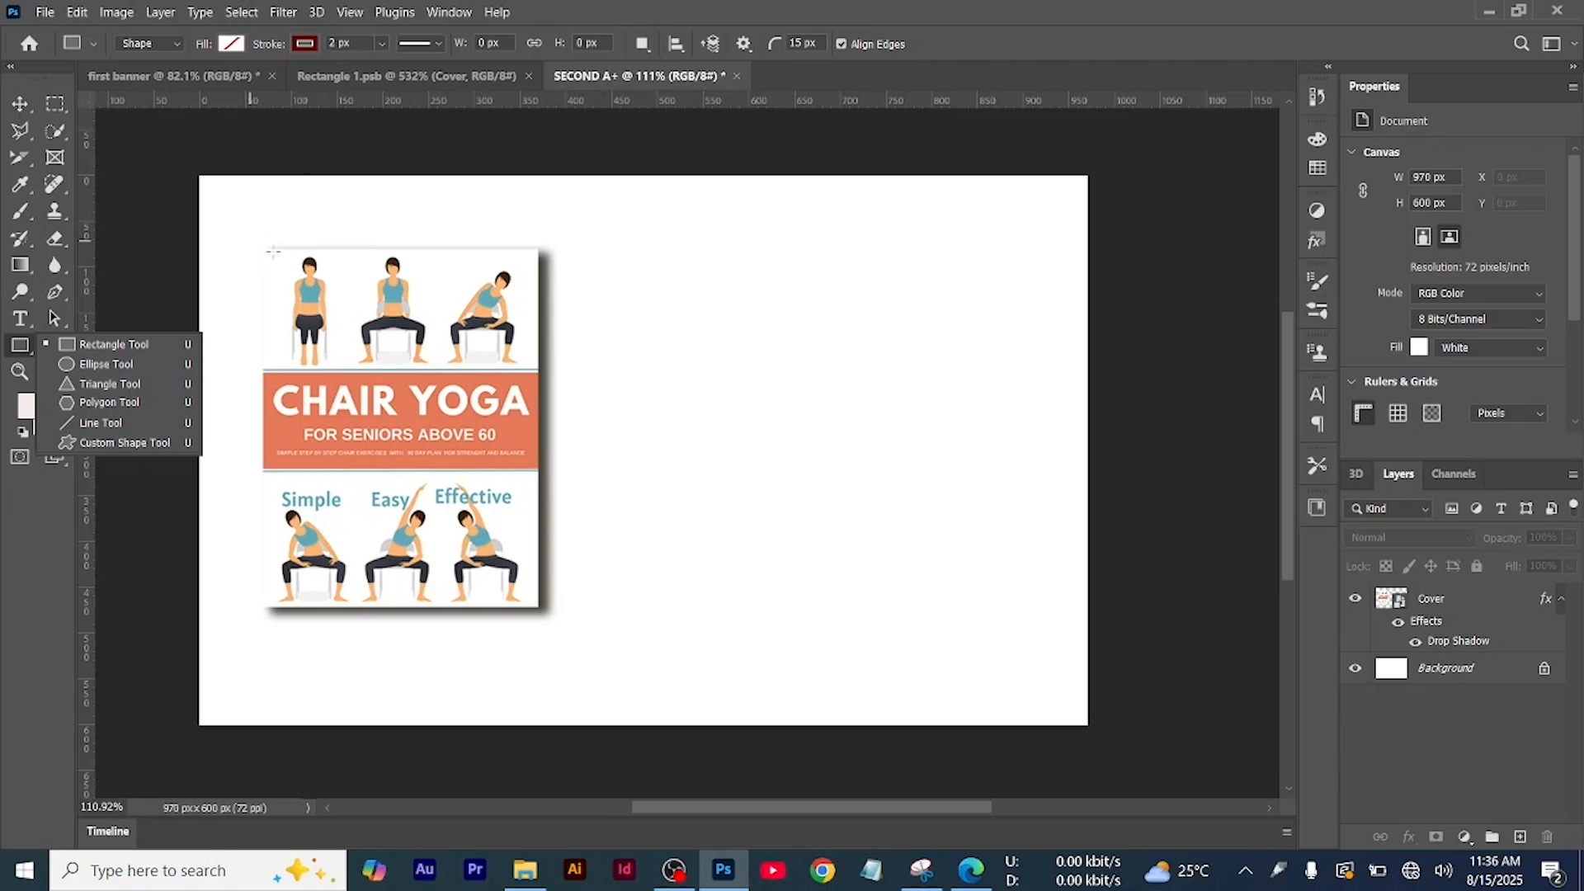
{"action": "left_click_drag", "start_coordinate": [273, 246], "coordinate": [276, 608]}
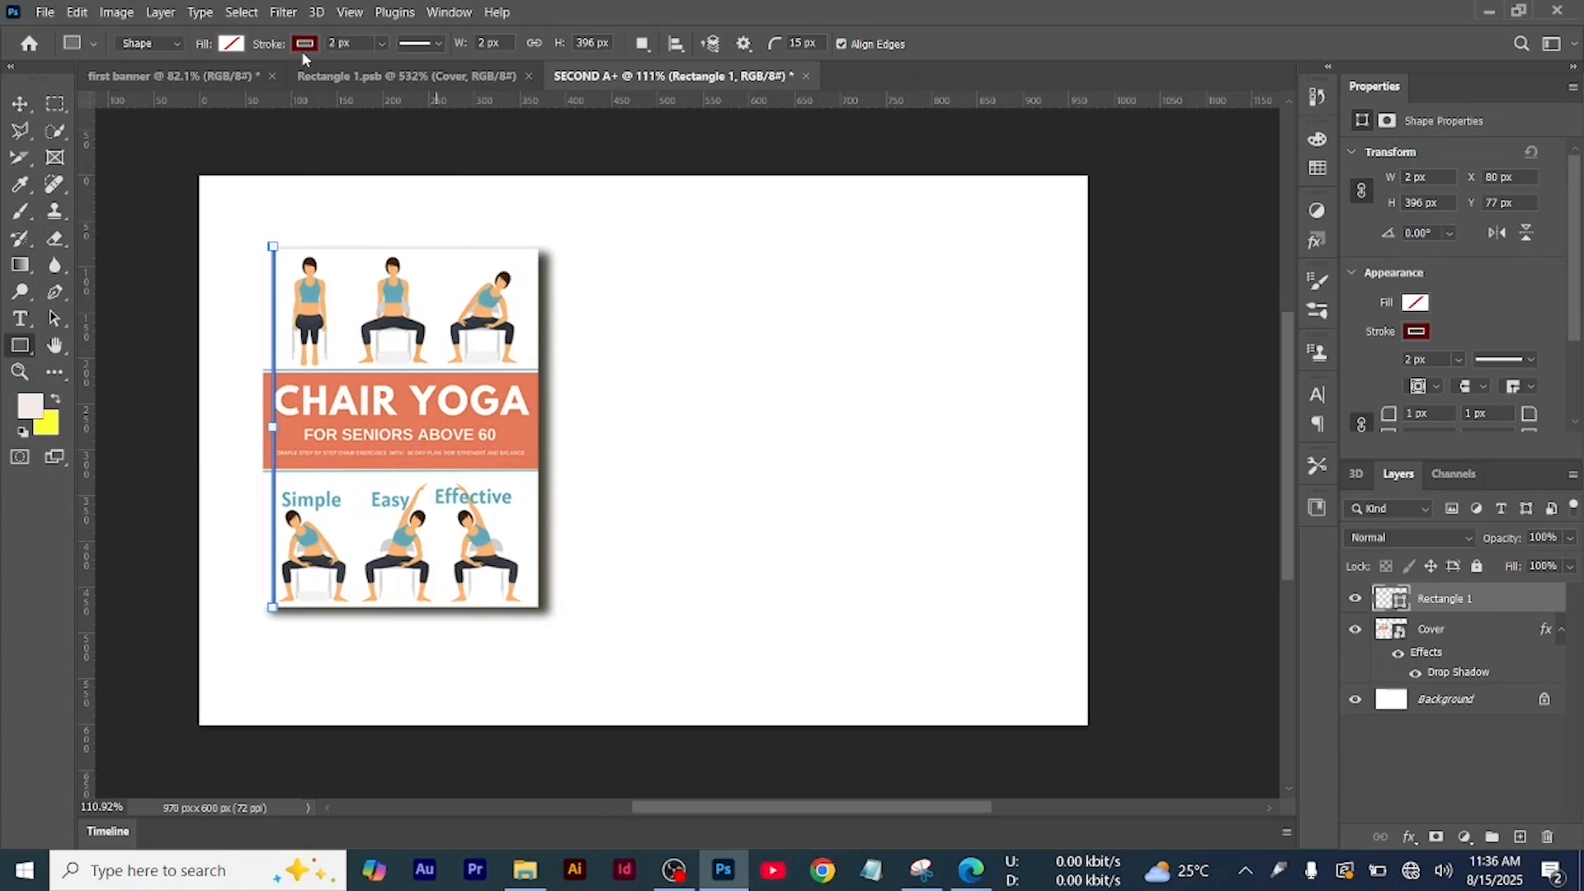
Give the thin rectangle a dark gray fill and no stroke
{"action": "left_click", "coordinate": [231, 43]}
{"action": "left_click", "coordinate": [305, 43]}
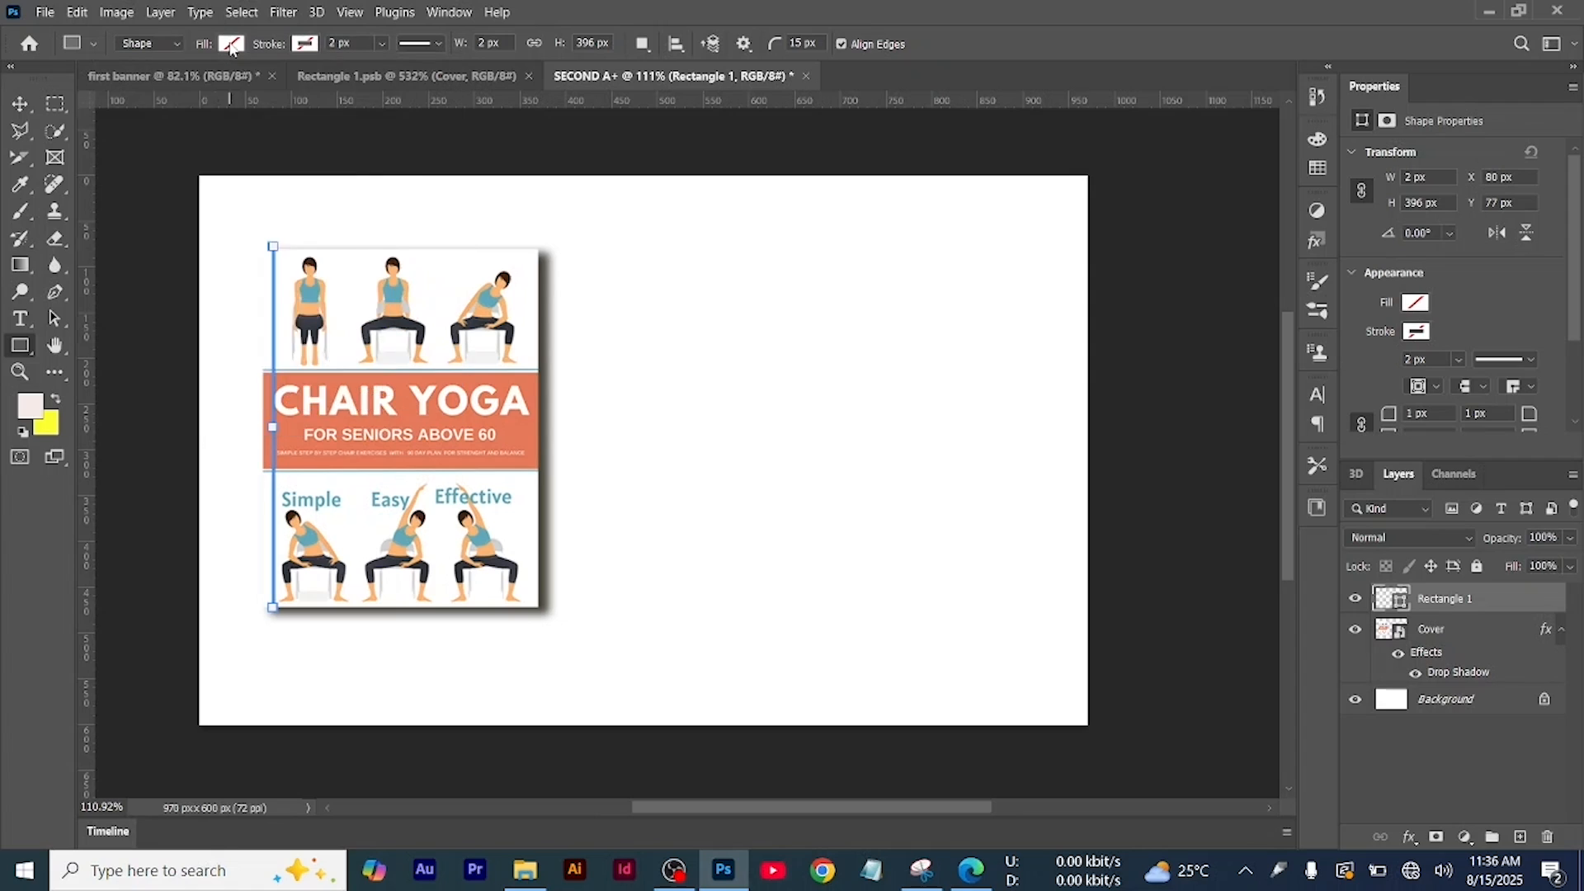
{"action": "left_click", "coordinate": [268, 153]}
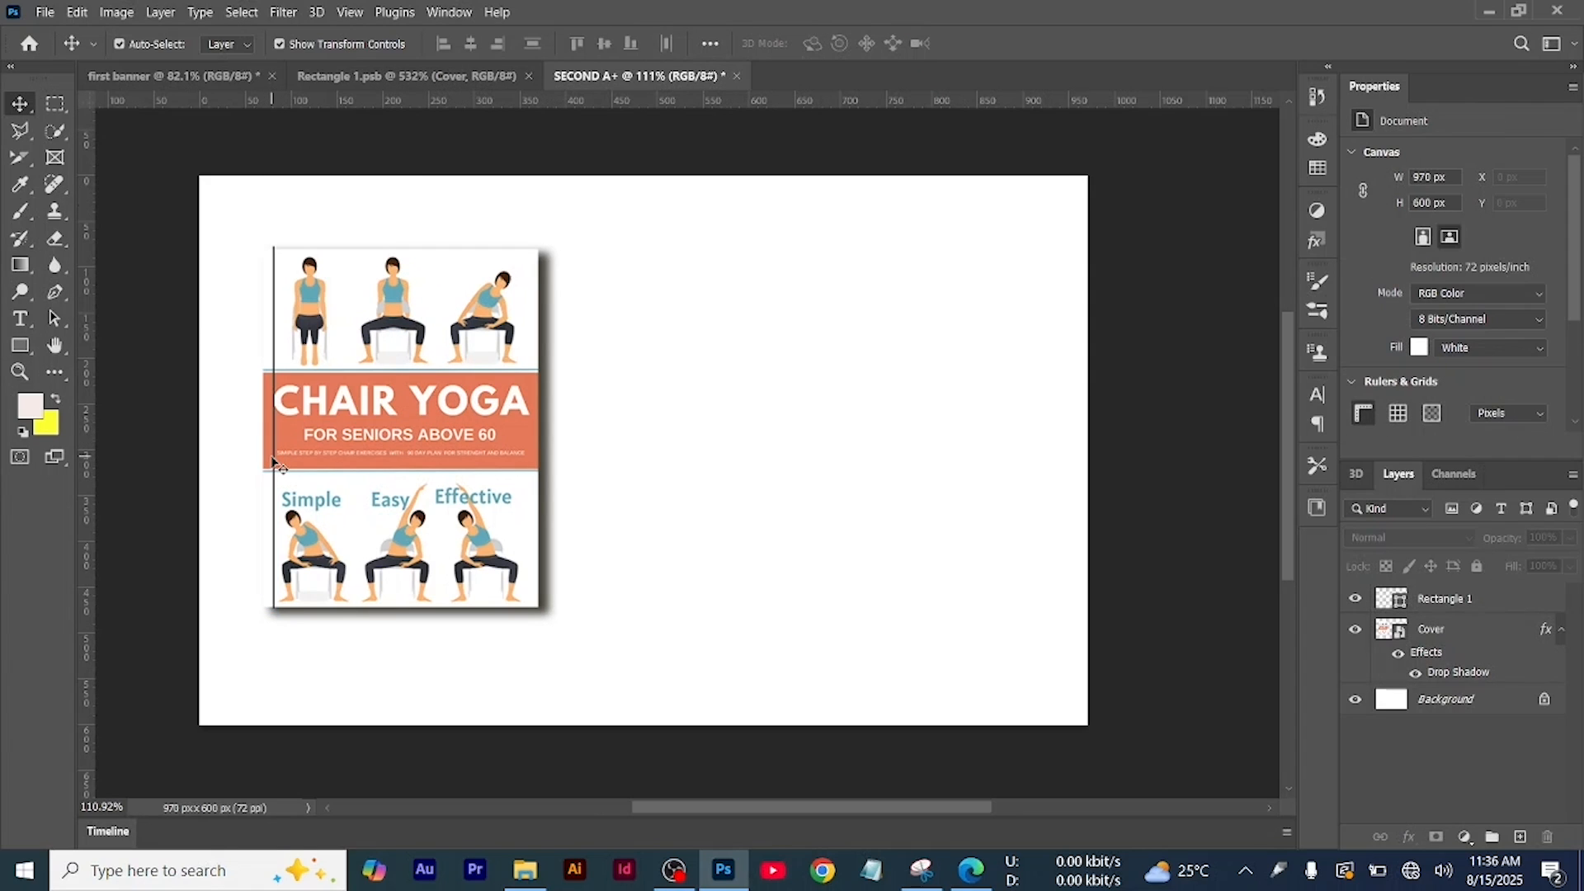
Convert the thin rectangle to a smart object and apply a Gaussian Blur with a 2.5 px radius
{"action": "left_click", "coordinate": [275, 462]}
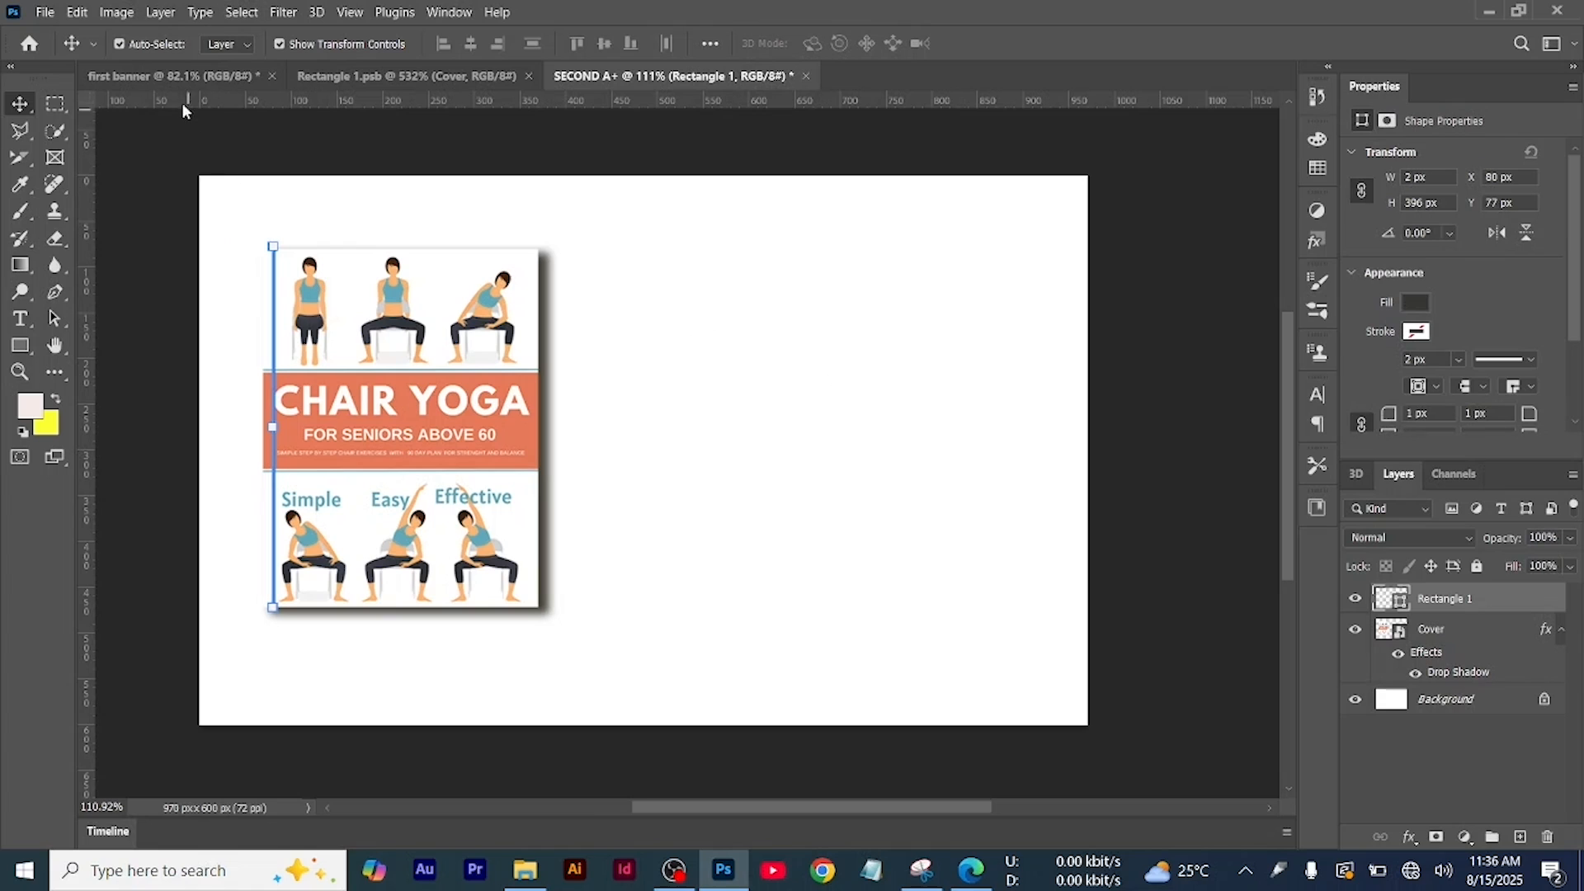
{"action": "left_click", "coordinate": [283, 11]}
{"action": "mouse_move", "coordinate": [511, 265]}
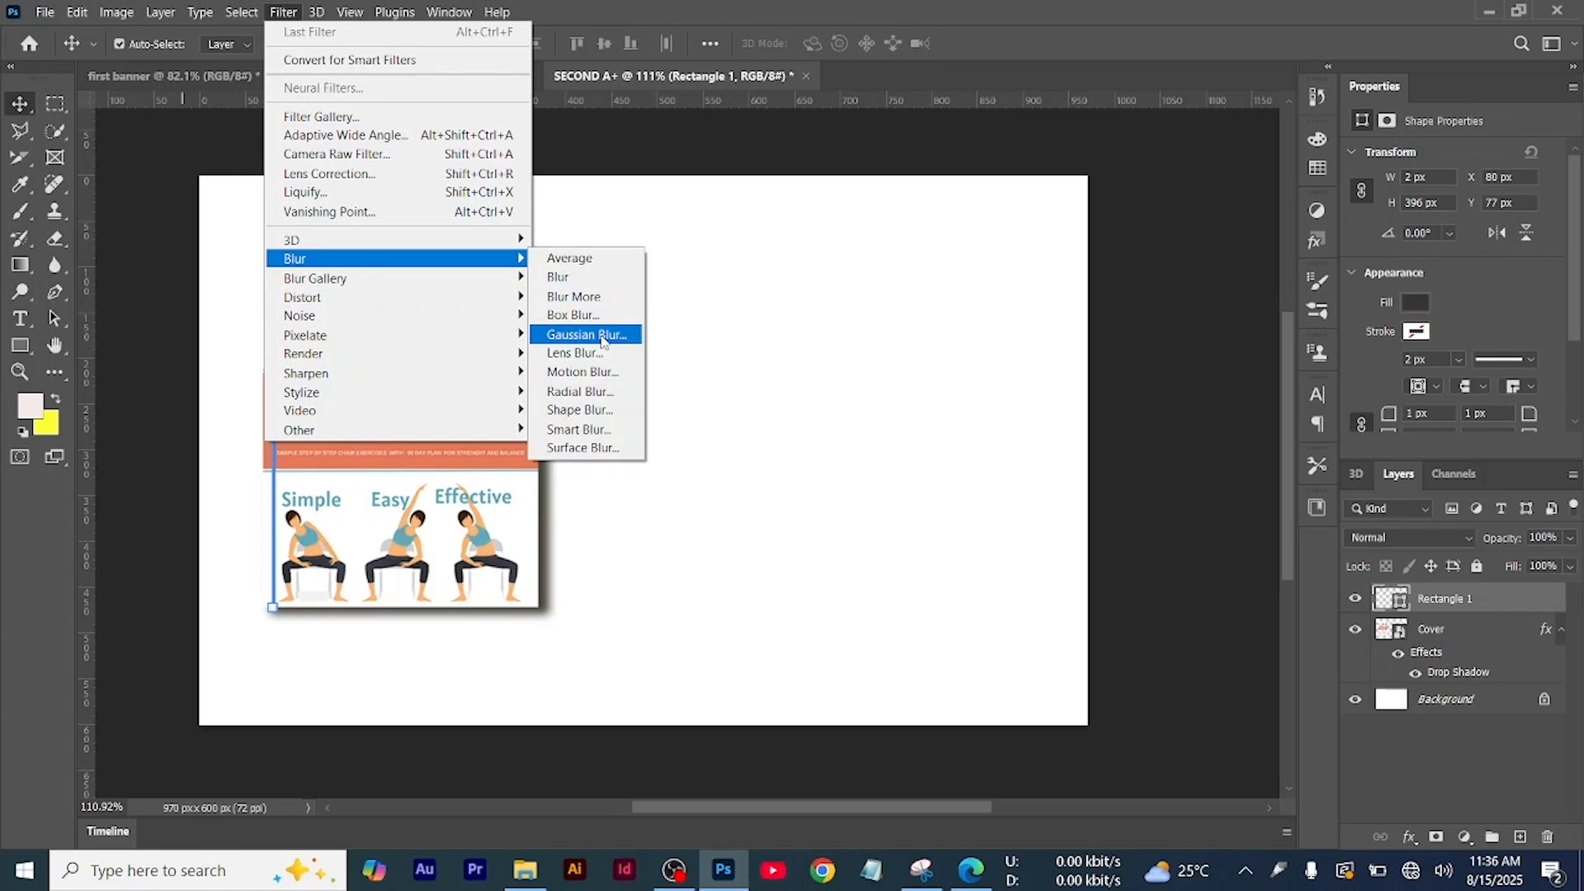
{"action": "left_click", "coordinate": [578, 336]}
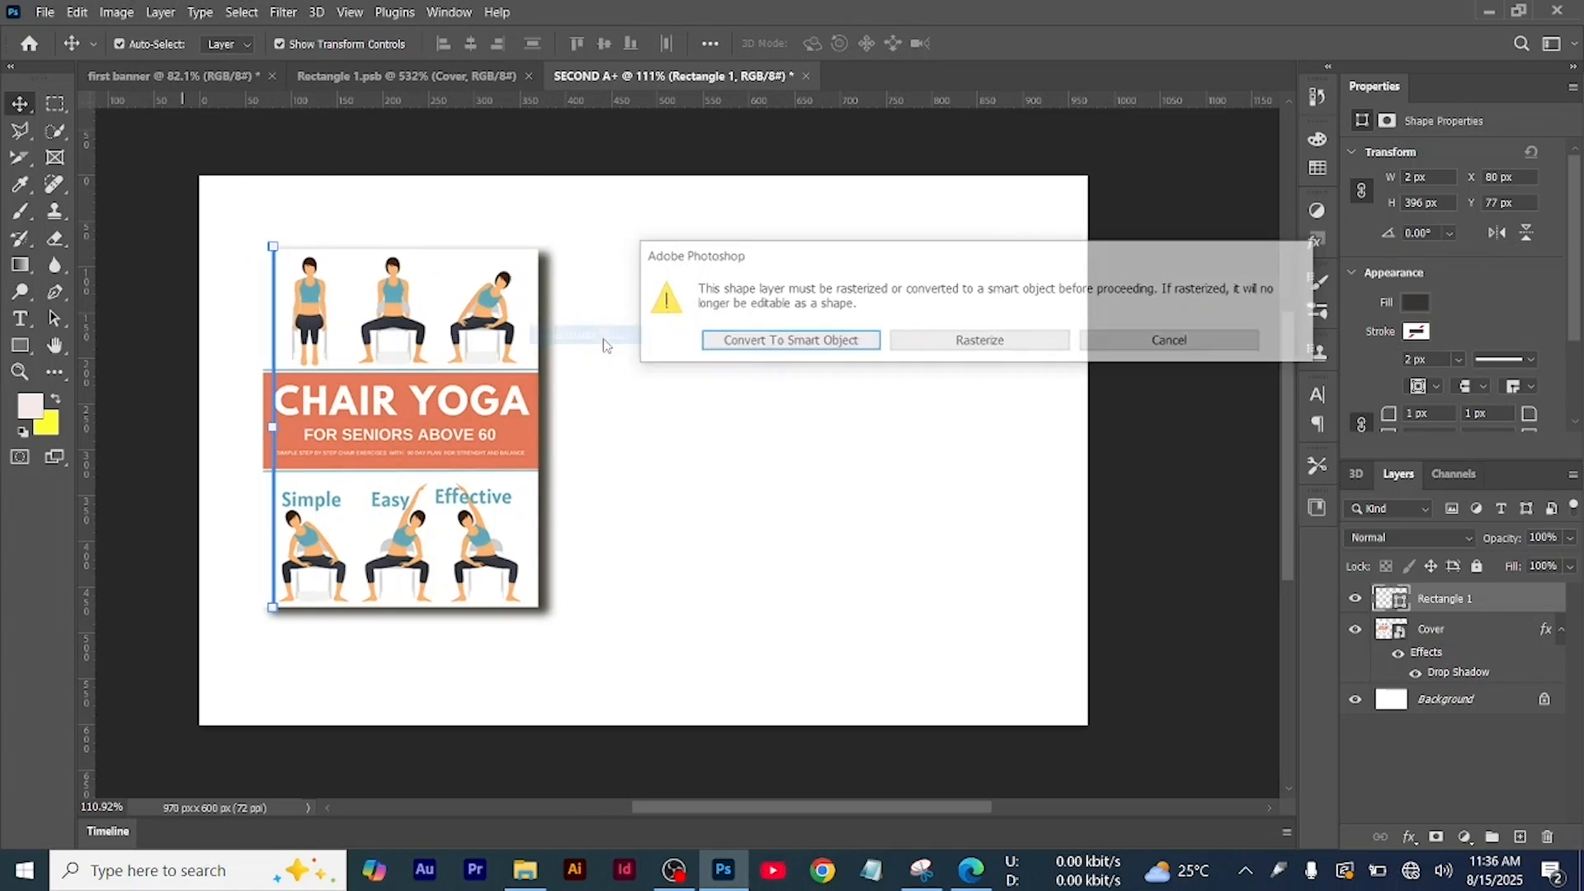
{"action": "left_click", "coordinate": [815, 346]}
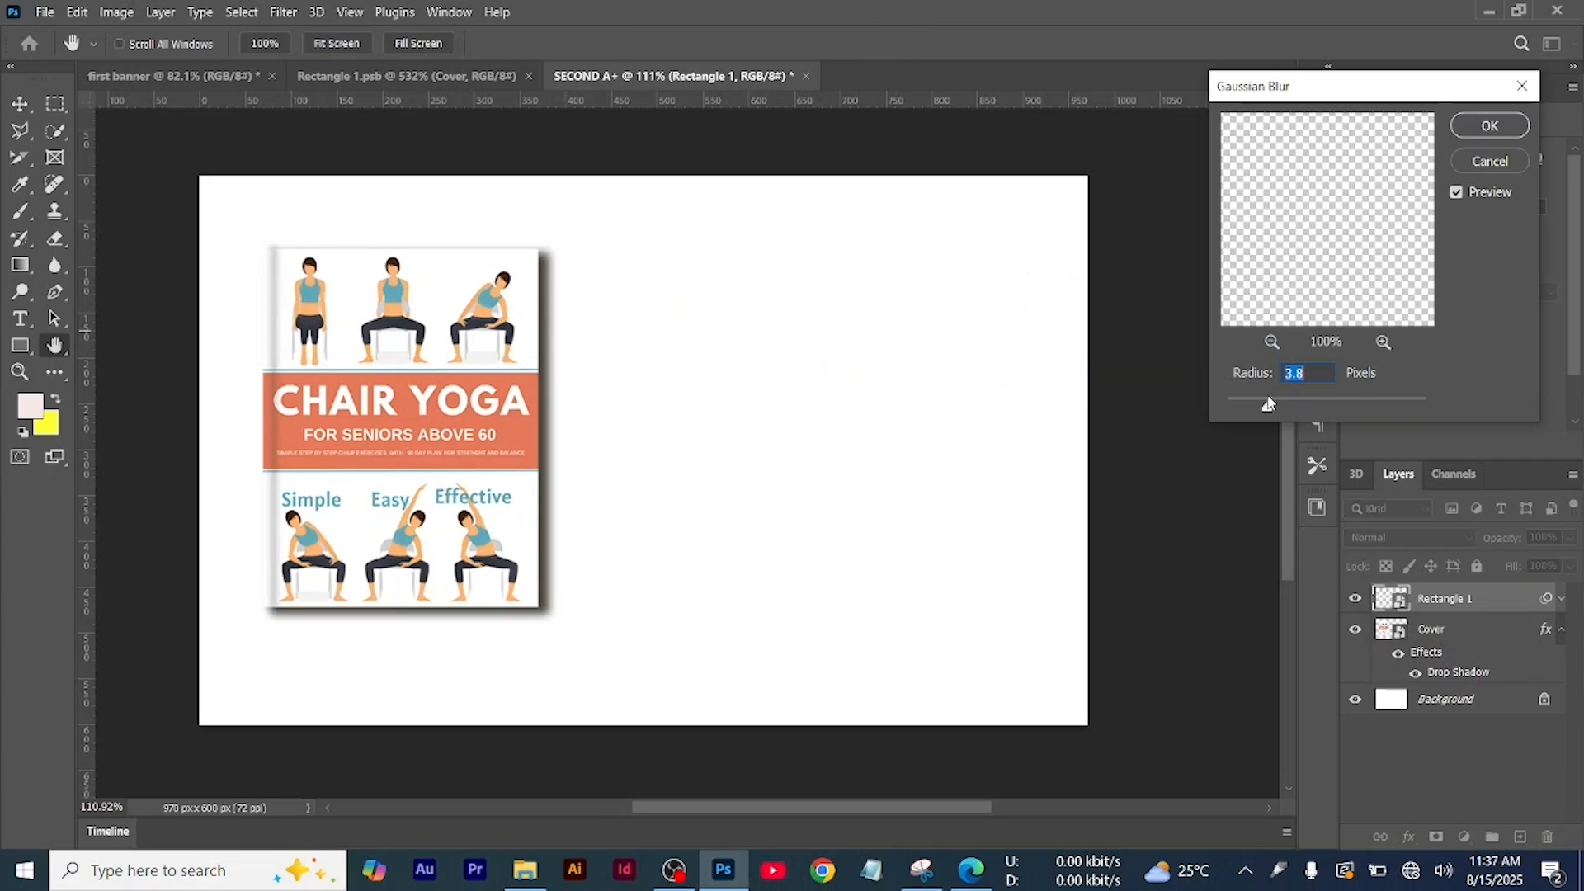
{"action": "left_click_drag", "start_coordinate": [1268, 409], "coordinate": [1250, 407]}
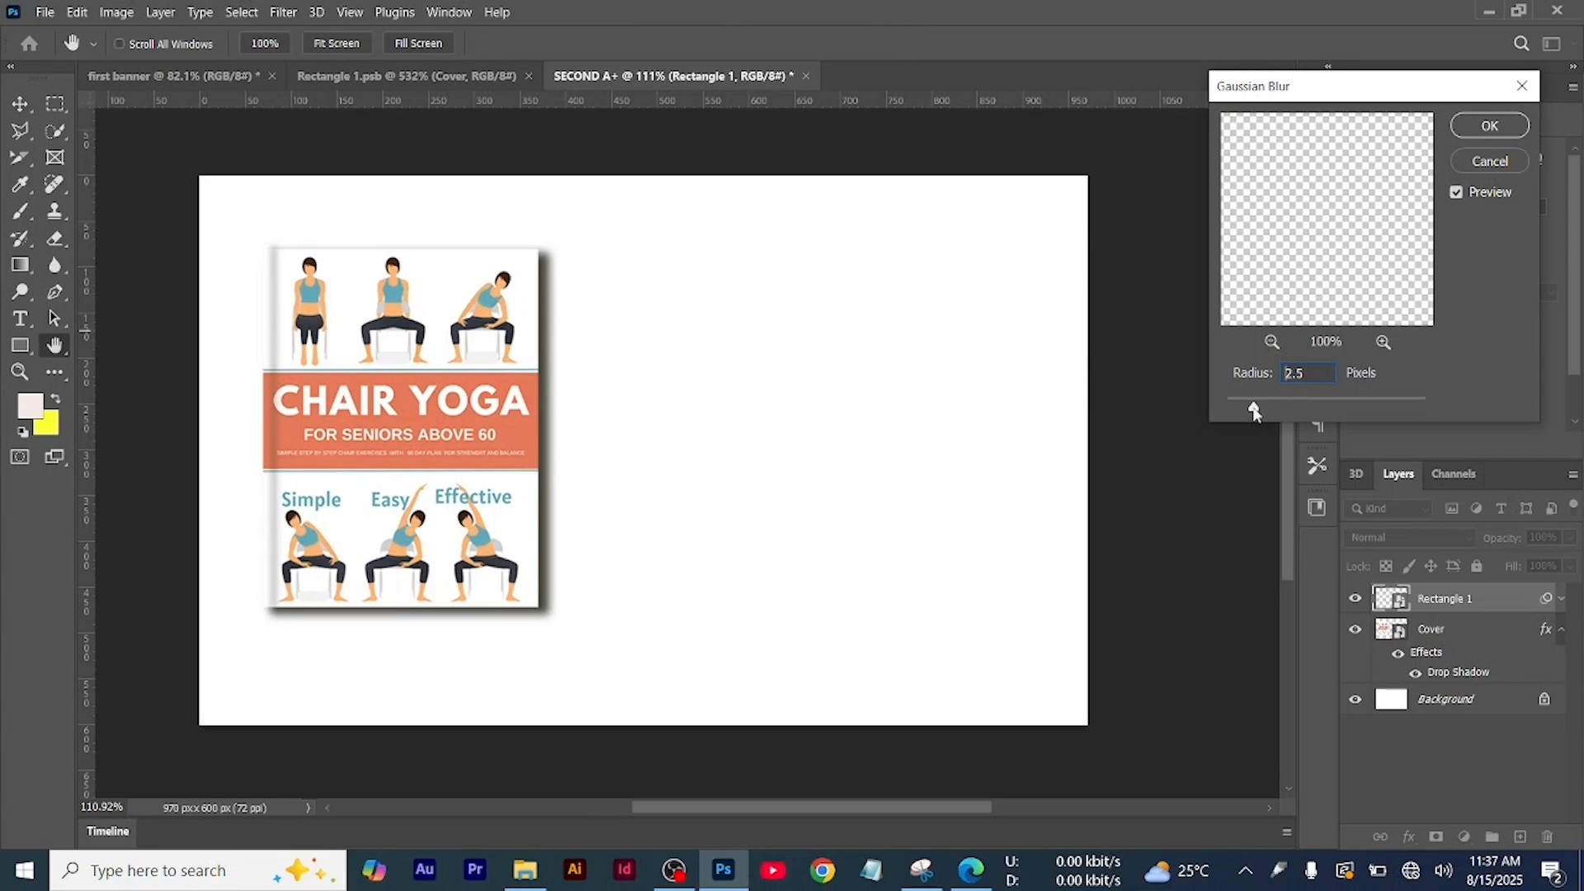
{"action": "left_click", "coordinate": [1489, 125]}
{"action": "scroll", "coordinate": [759, 319], "scroll_direction": "down", "scroll_amount": 3}
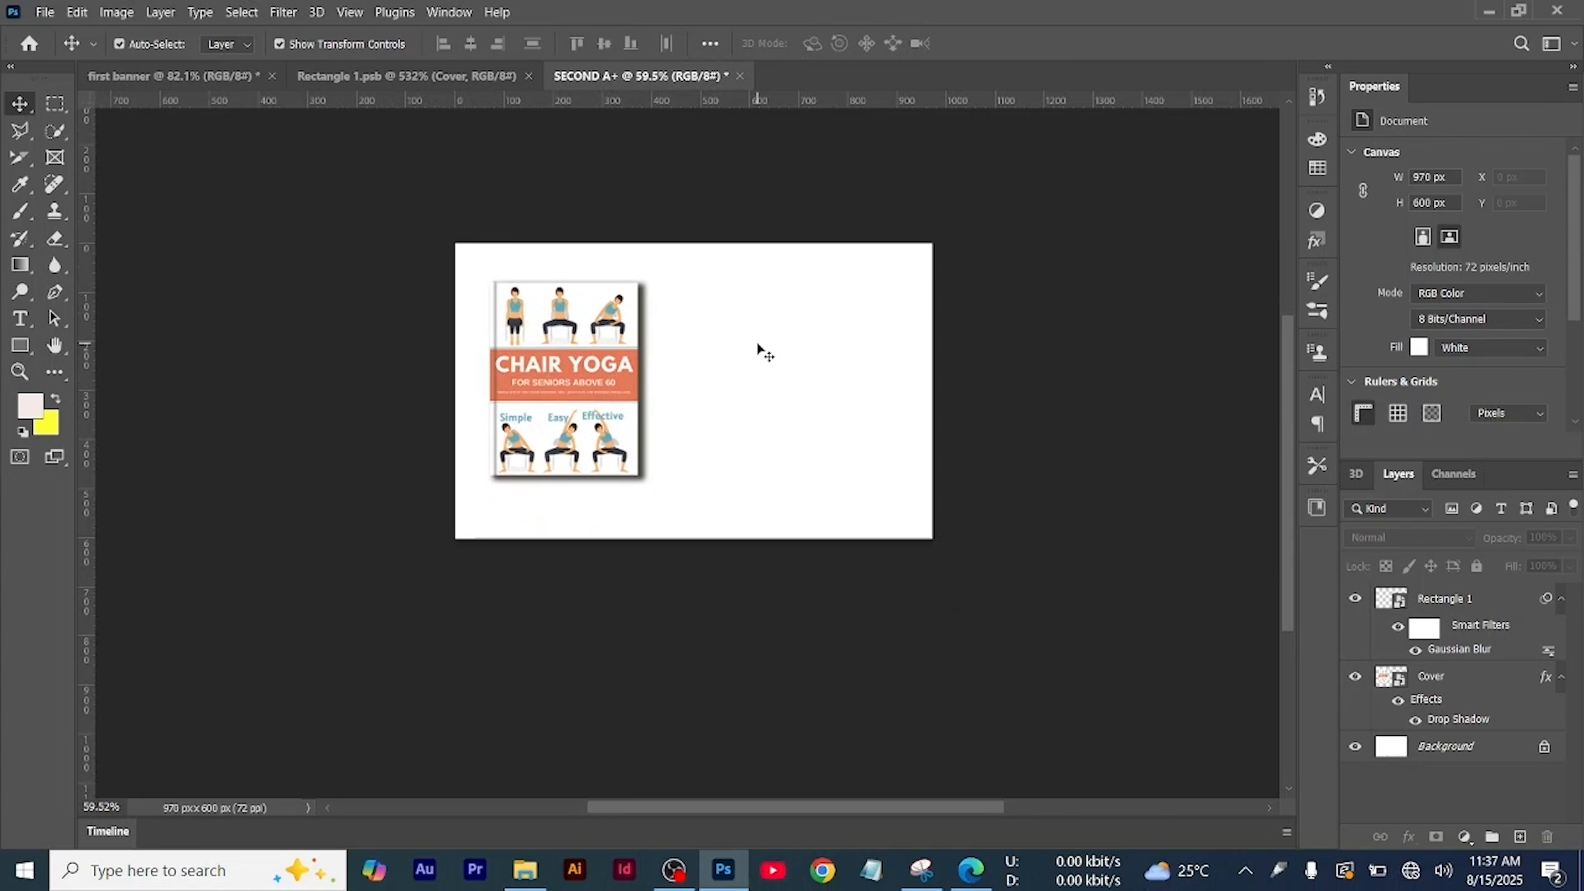
{"action": "scroll", "coordinate": [709, 396], "scroll_direction": "up", "scroll_amount": 5}
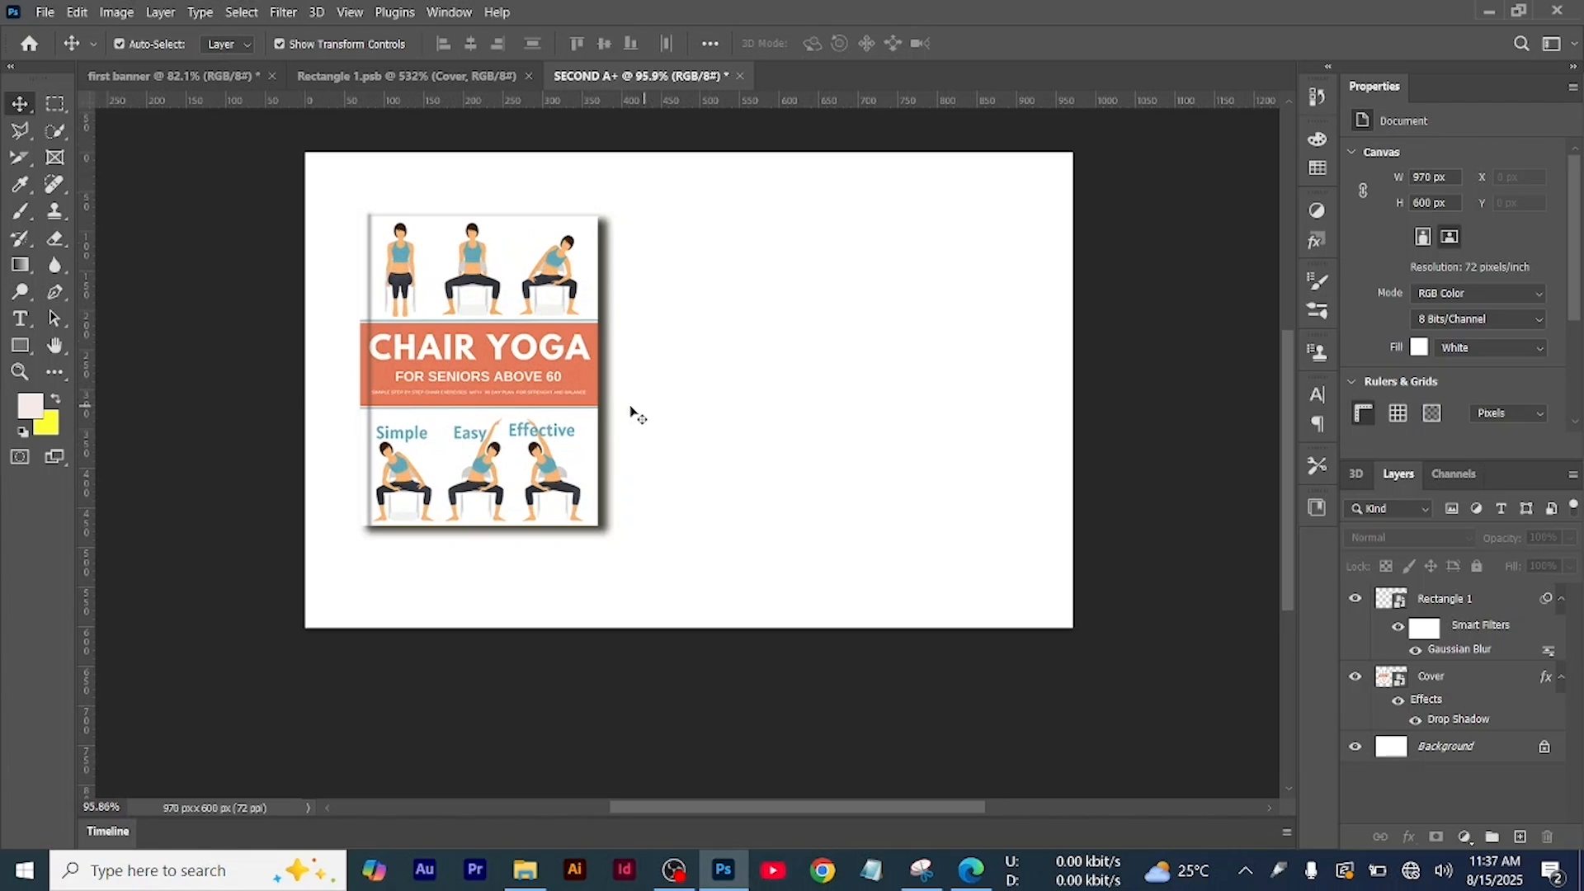
Add a 2 px black outside stroke at 31% opacity to the Cover layer
{"action": "double_click", "coordinate": [1460, 679]}
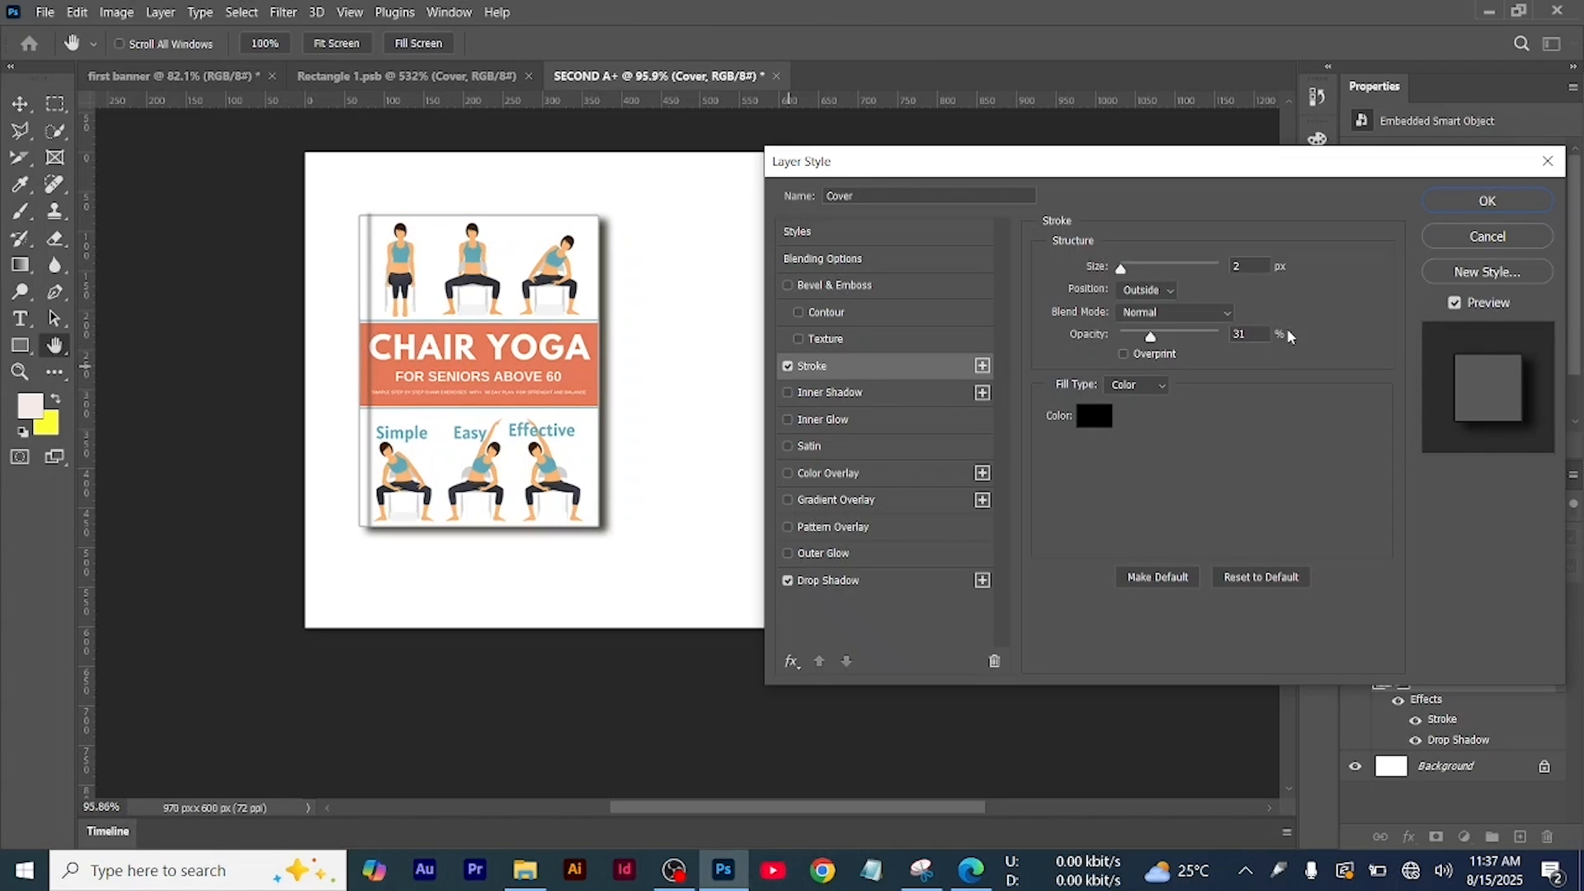
{"action": "left_click", "coordinate": [1485, 202]}
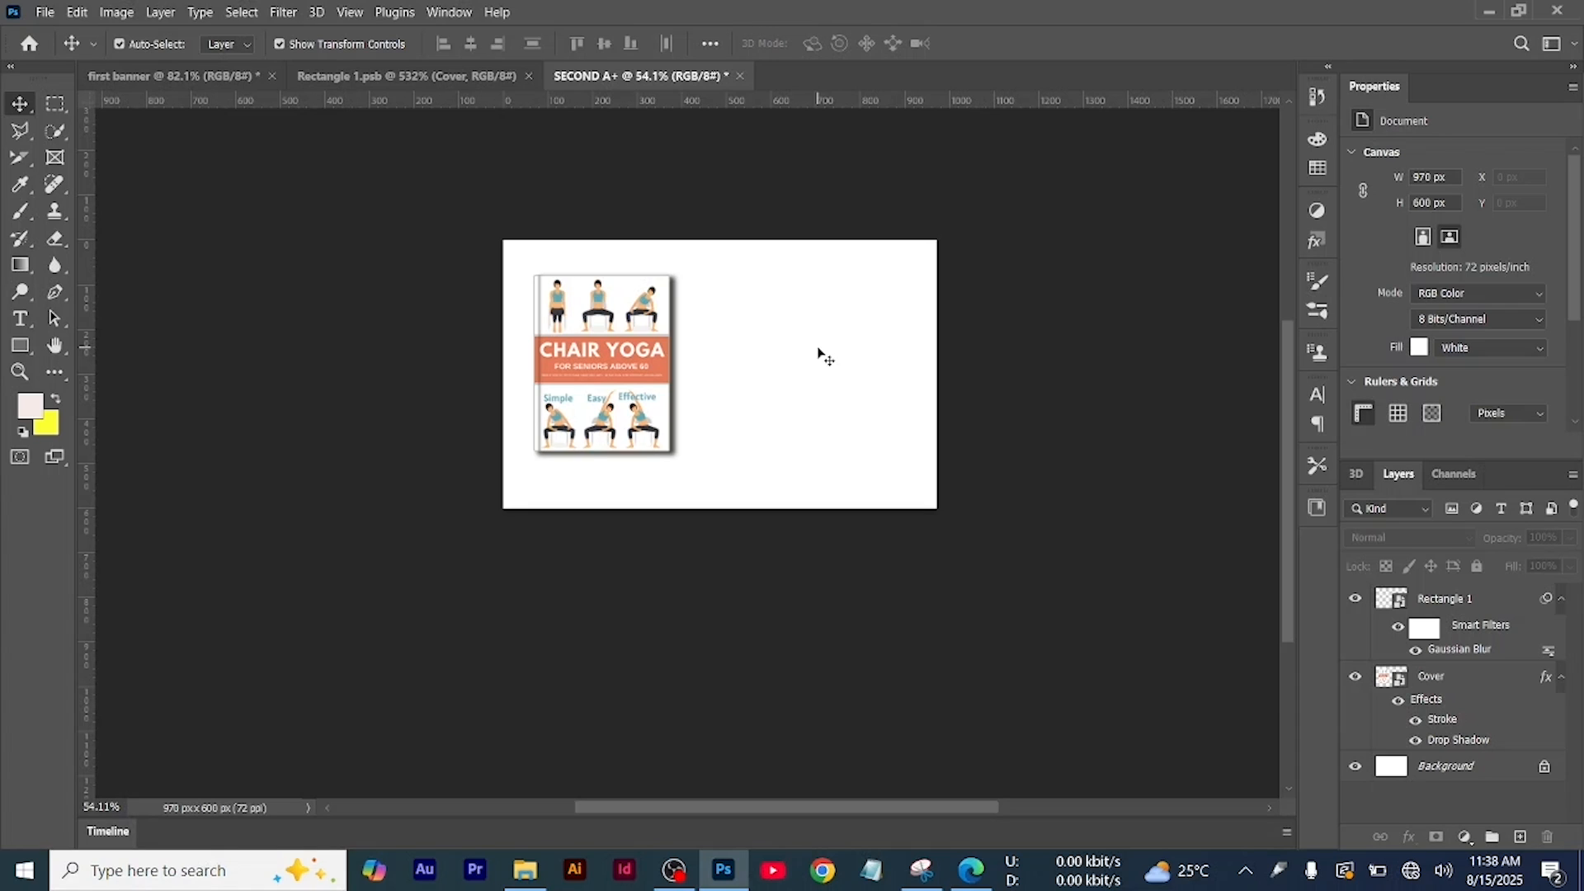
{"action": "scroll", "coordinate": [776, 376], "scroll_direction": "up", "scroll_amount": 3}
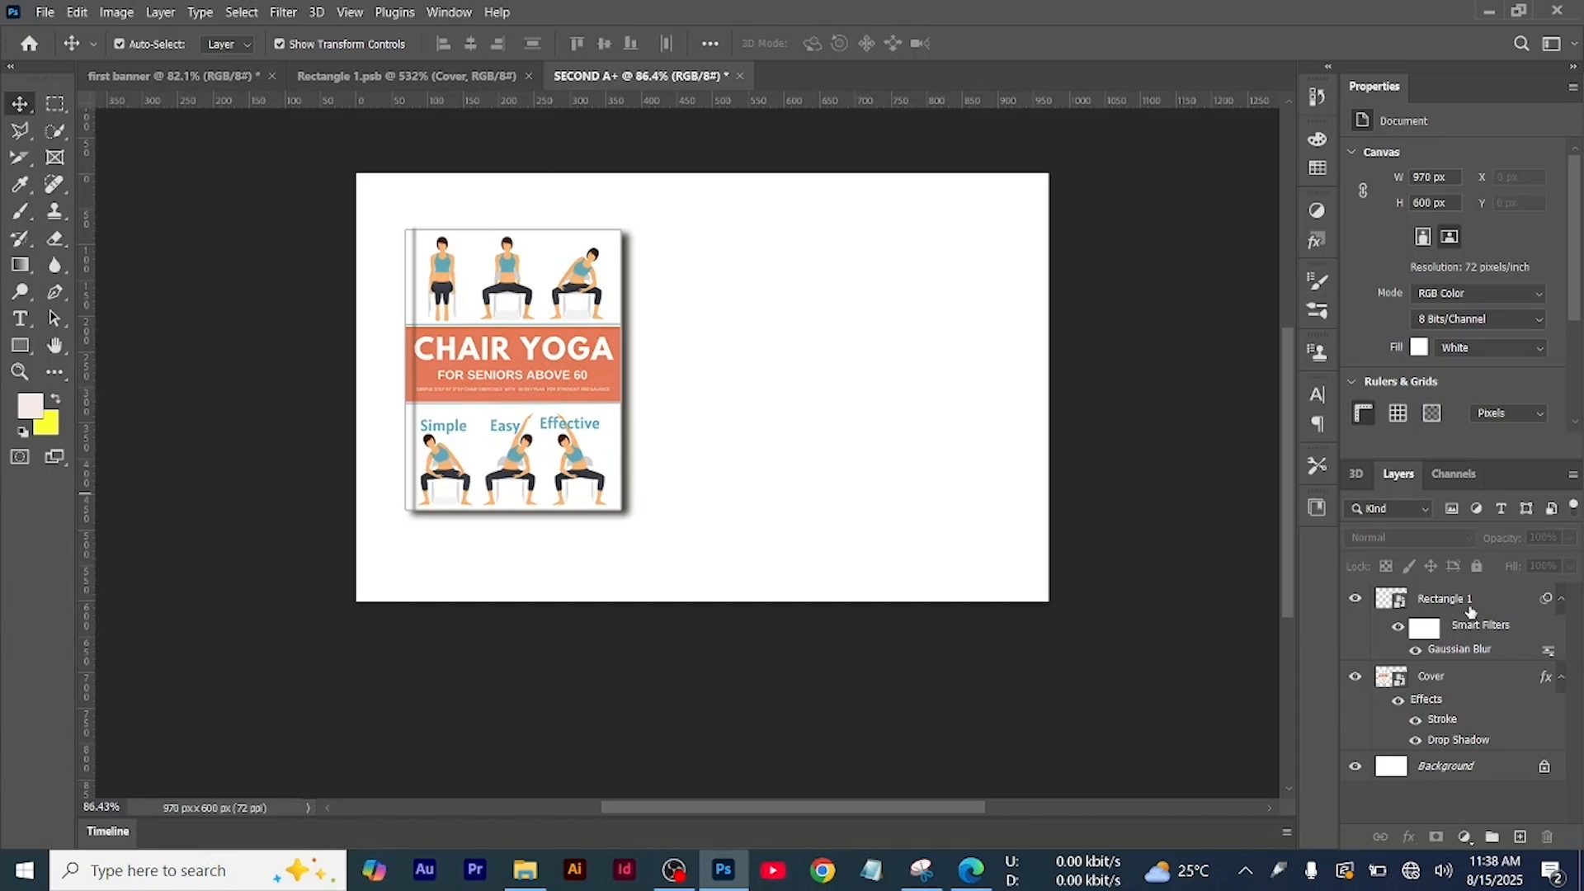
Place the interior 1 image as an embedded object on a new layer above the Background, beside the cover
{"action": "left_click", "coordinate": [1470, 768]}
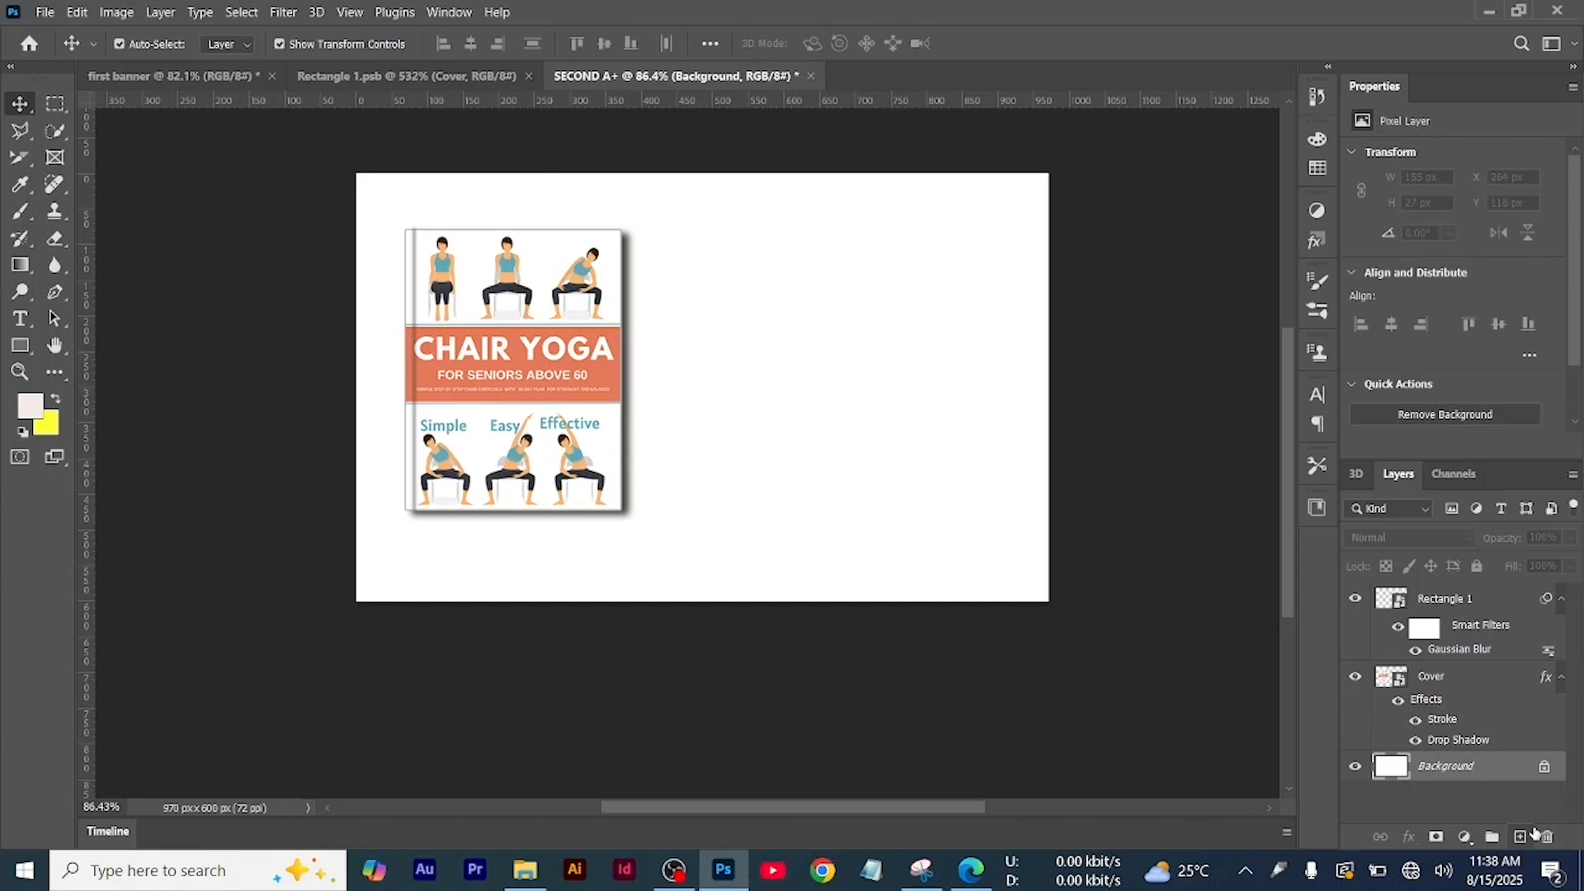
{"action": "left_click", "coordinate": [1521, 838]}
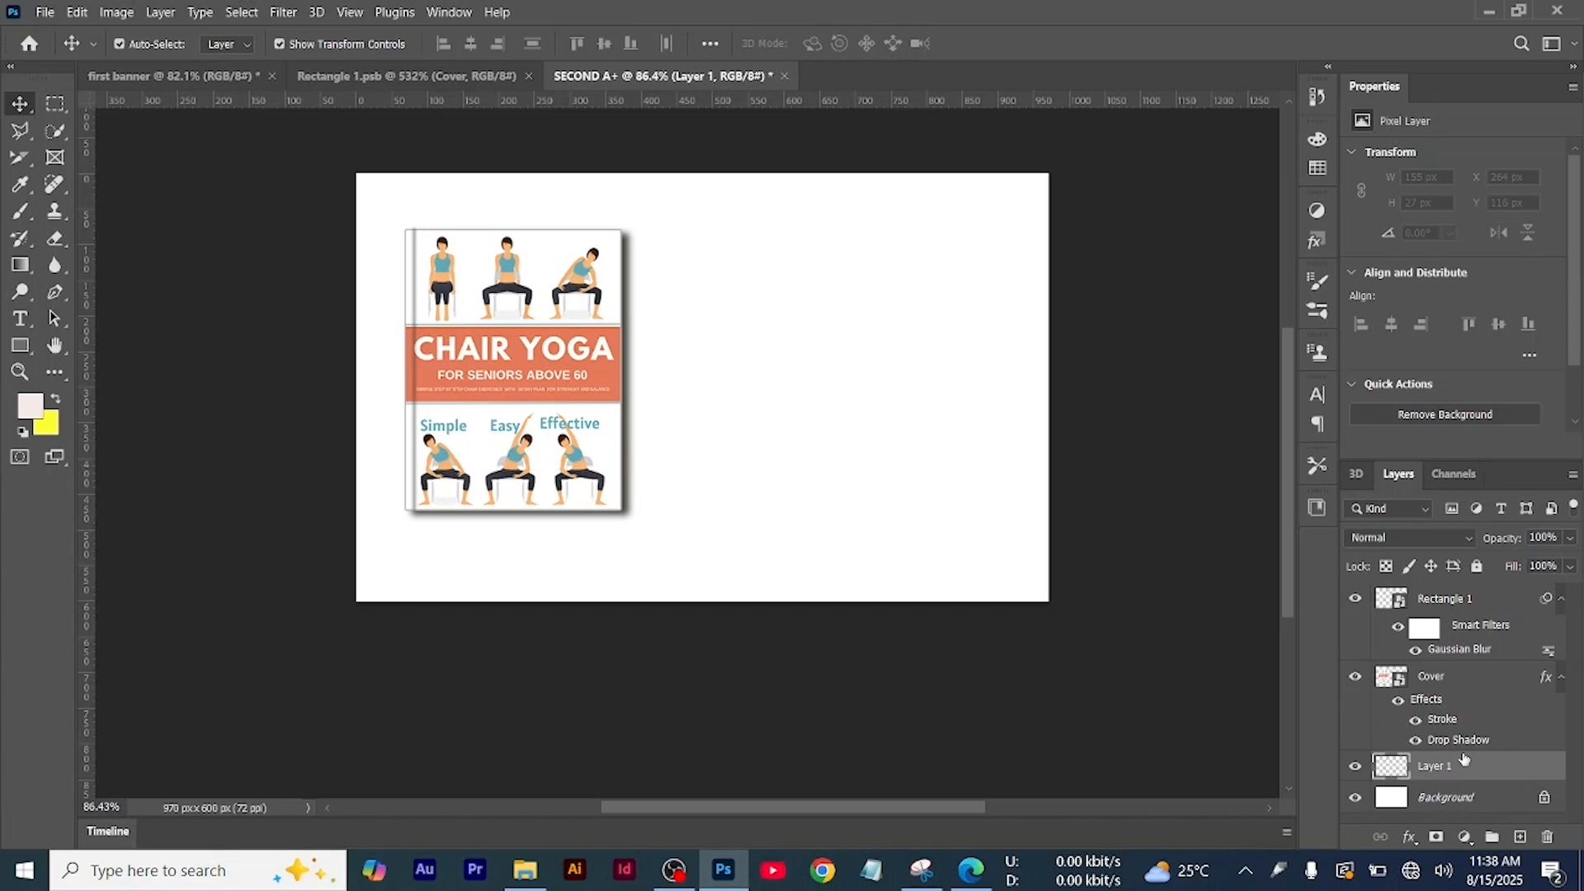
{"action": "left_click", "coordinate": [44, 11]}
{"action": "left_click", "coordinate": [121, 381]}
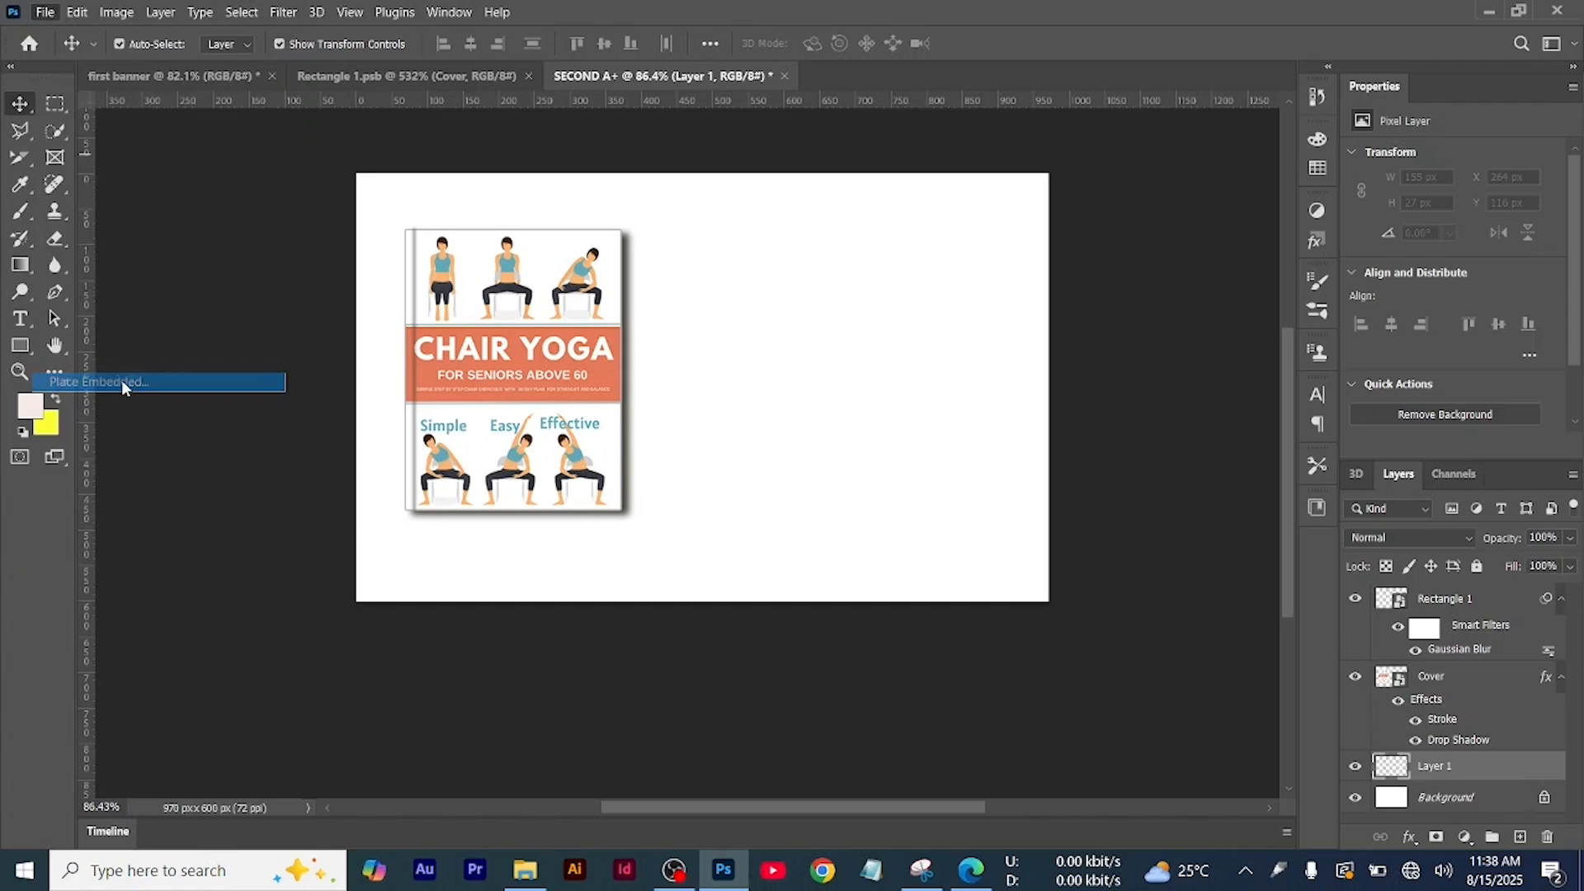
{"action": "left_click", "coordinate": [1409, 816]}
{"action": "left_click_drag", "start_coordinate": [741, 328], "coordinate": [785, 313]}
{"action": "left_click_drag", "start_coordinate": [884, 525], "coordinate": [837, 570]}
{"action": "left_click_drag", "start_coordinate": [697, 404], "coordinate": [641, 420]}
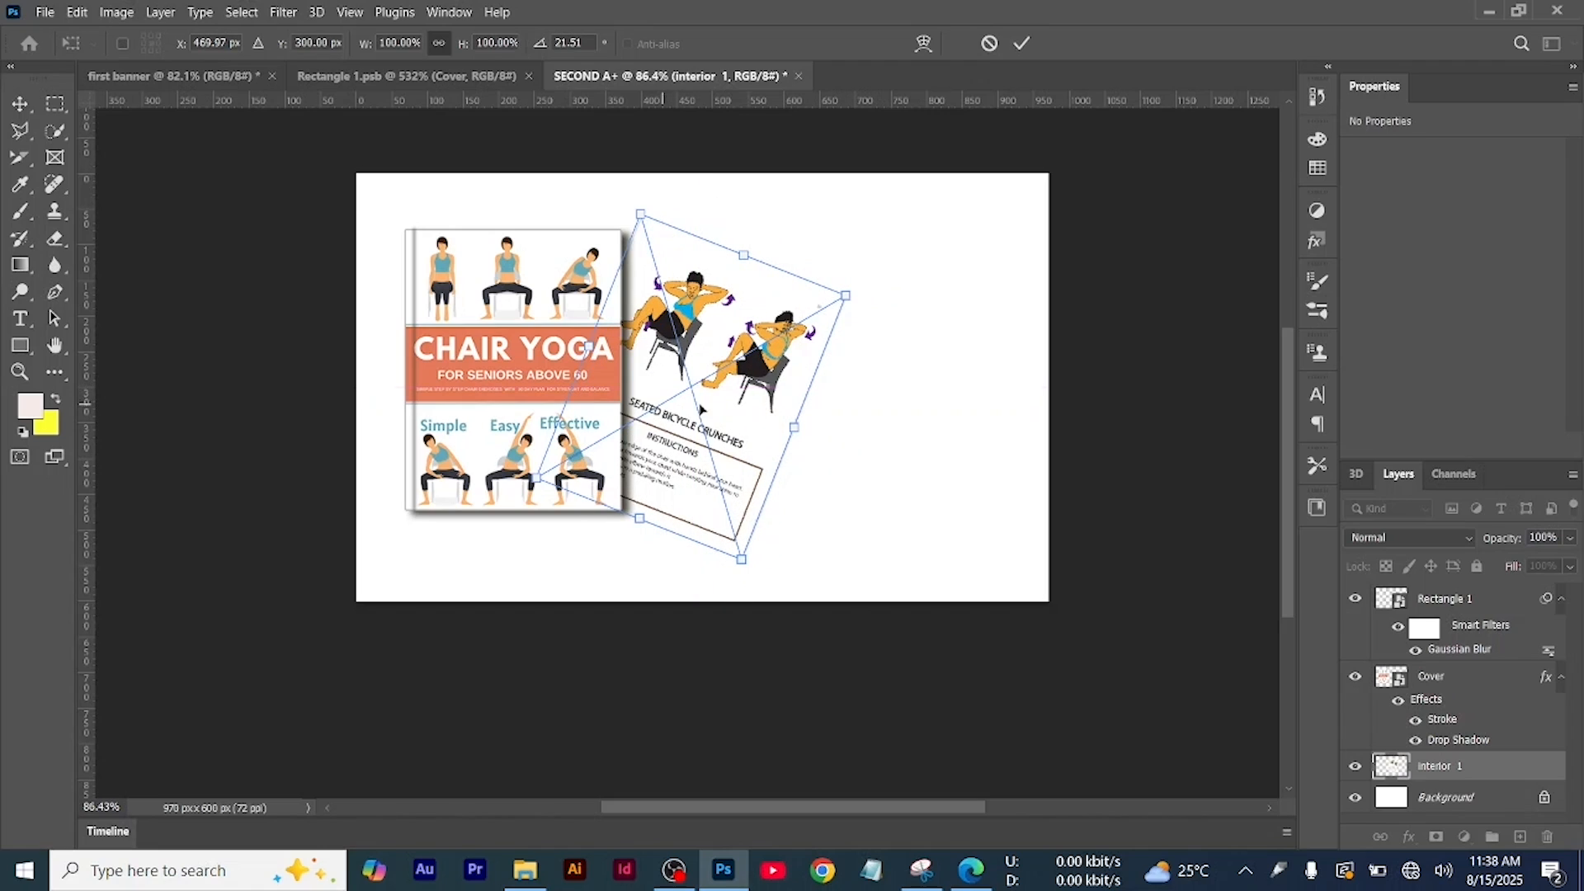
{"action": "left_click_drag", "start_coordinate": [745, 430], "coordinate": [757, 426]}
{"action": "key", "text": "ctrl+z"}
{"action": "key", "text": "ctrl+z"}
{"action": "key", "text": "ctrl+z"}
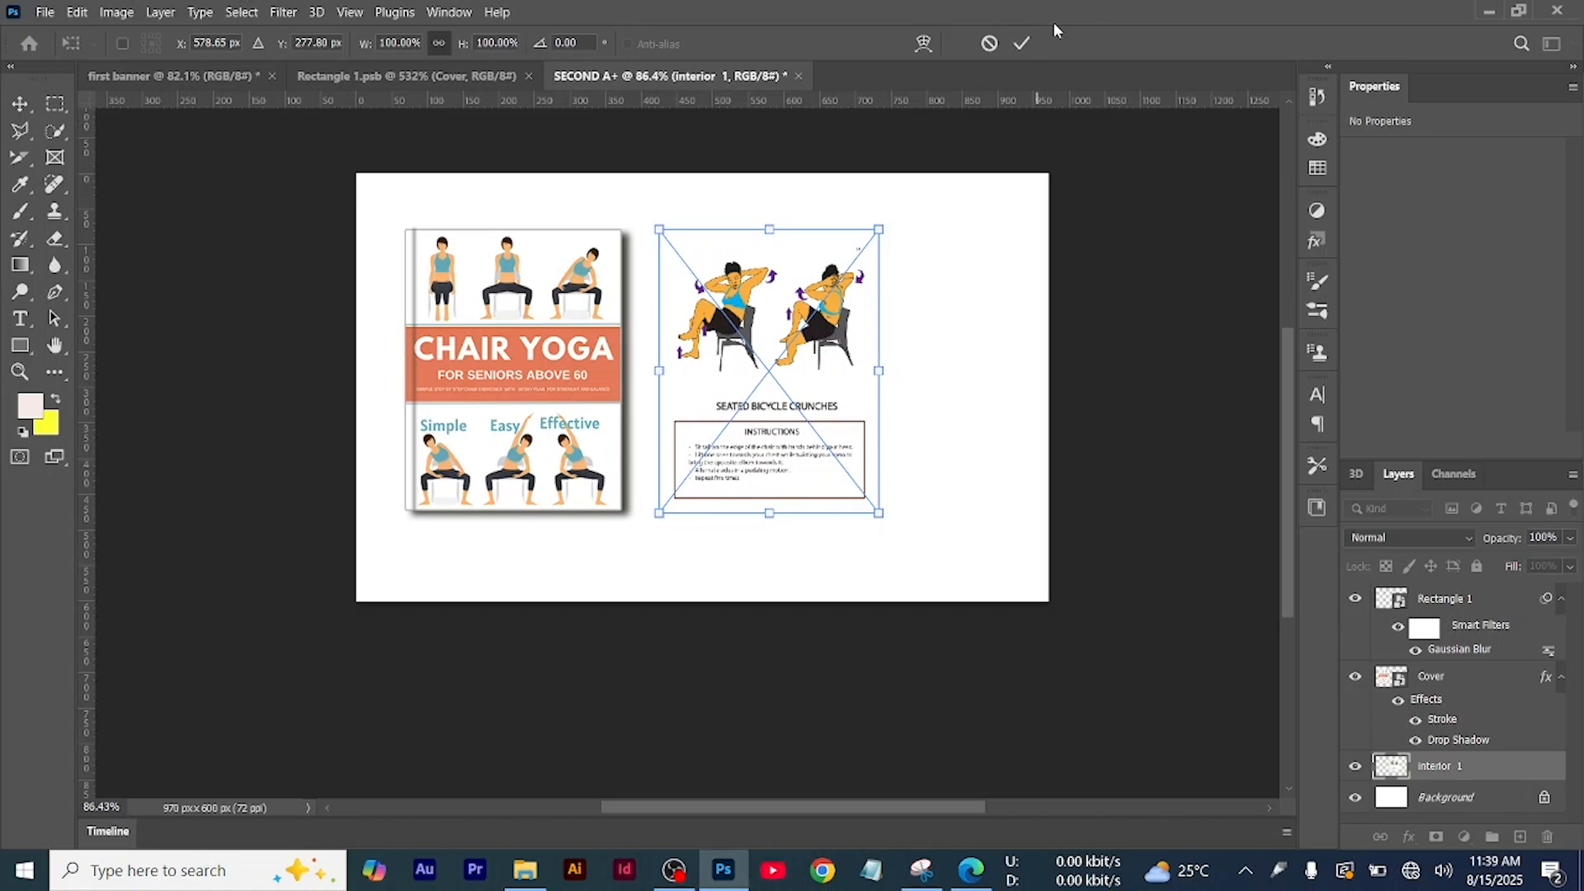
Commit the upright interior 1 page and give it a 2 px black outside stroke at 31% opacity
{"action": "left_click", "coordinate": [944, 258]}
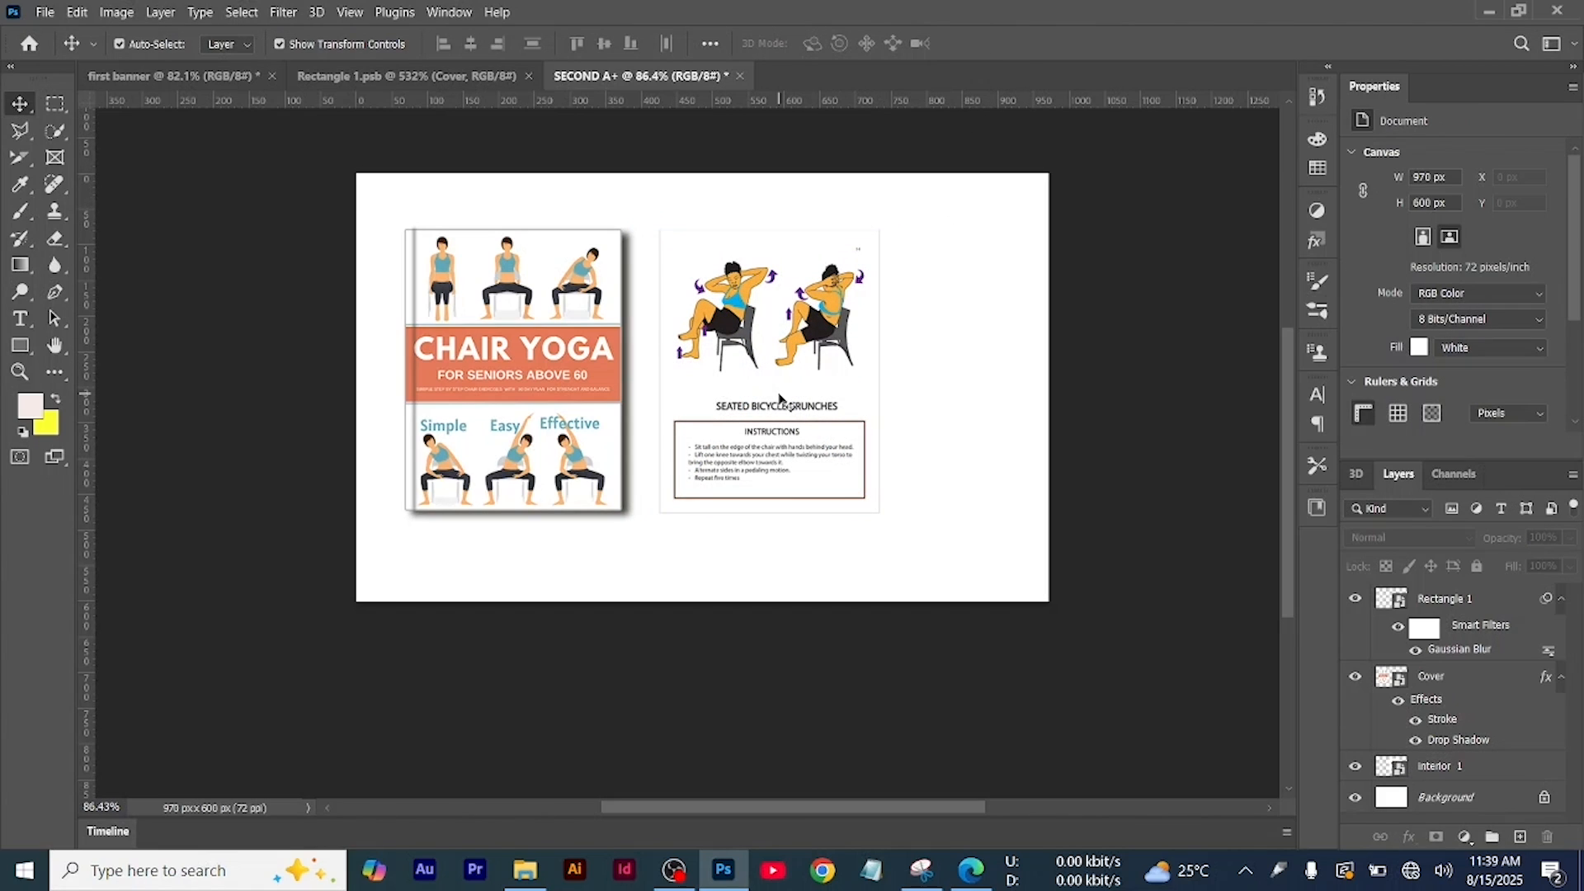
{"action": "double_click", "coordinate": [1459, 767]}
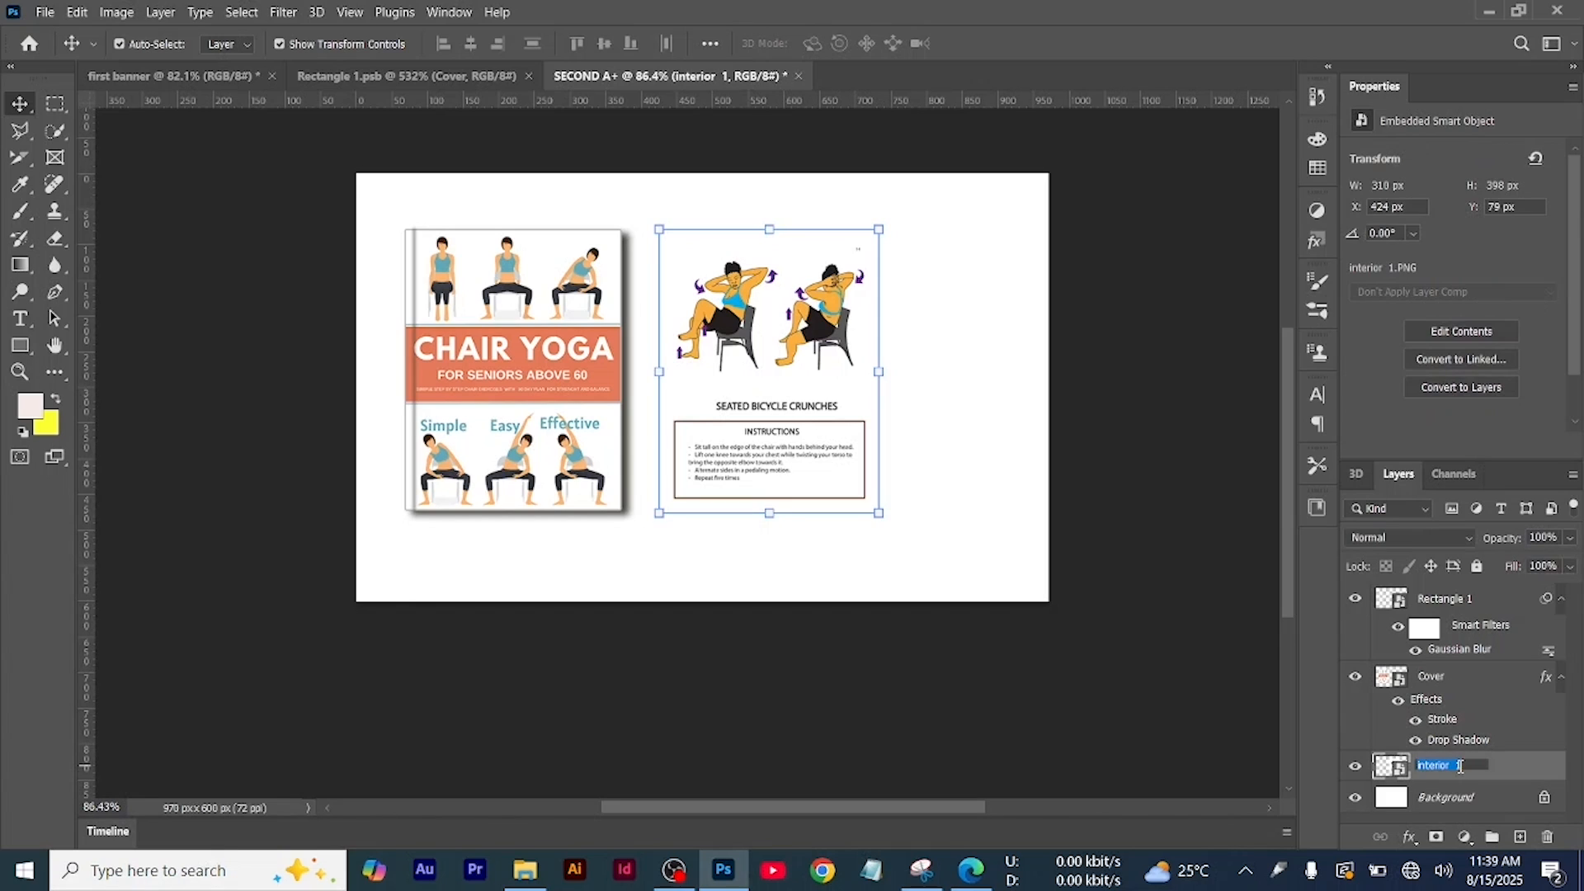
{"action": "mouse_move", "coordinate": [934, 165]}
{"action": "left_mouse_down"}
{"action": "mouse_move", "coordinate": [1142, 156]}
{"action": "mouse_move", "coordinate": [1073, 150]}
{"action": "left_mouse_up"}
{"action": "left_click", "coordinate": [895, 369]}
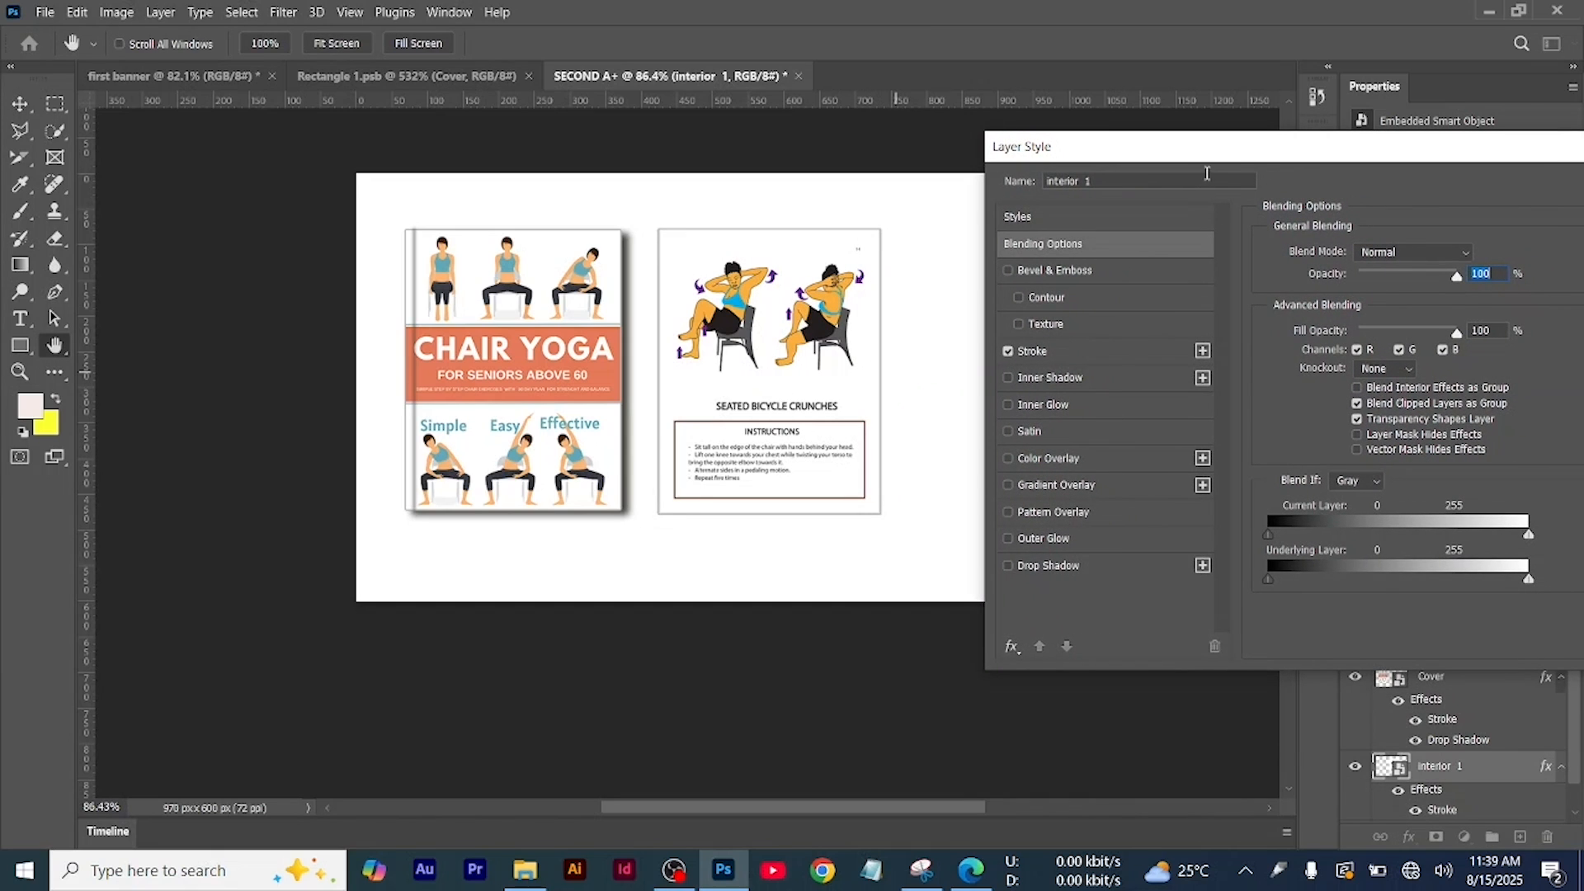
{"action": "left_click_drag", "start_coordinate": [1204, 156], "coordinate": [1092, 185]}
{"action": "left_click", "coordinate": [992, 373]}
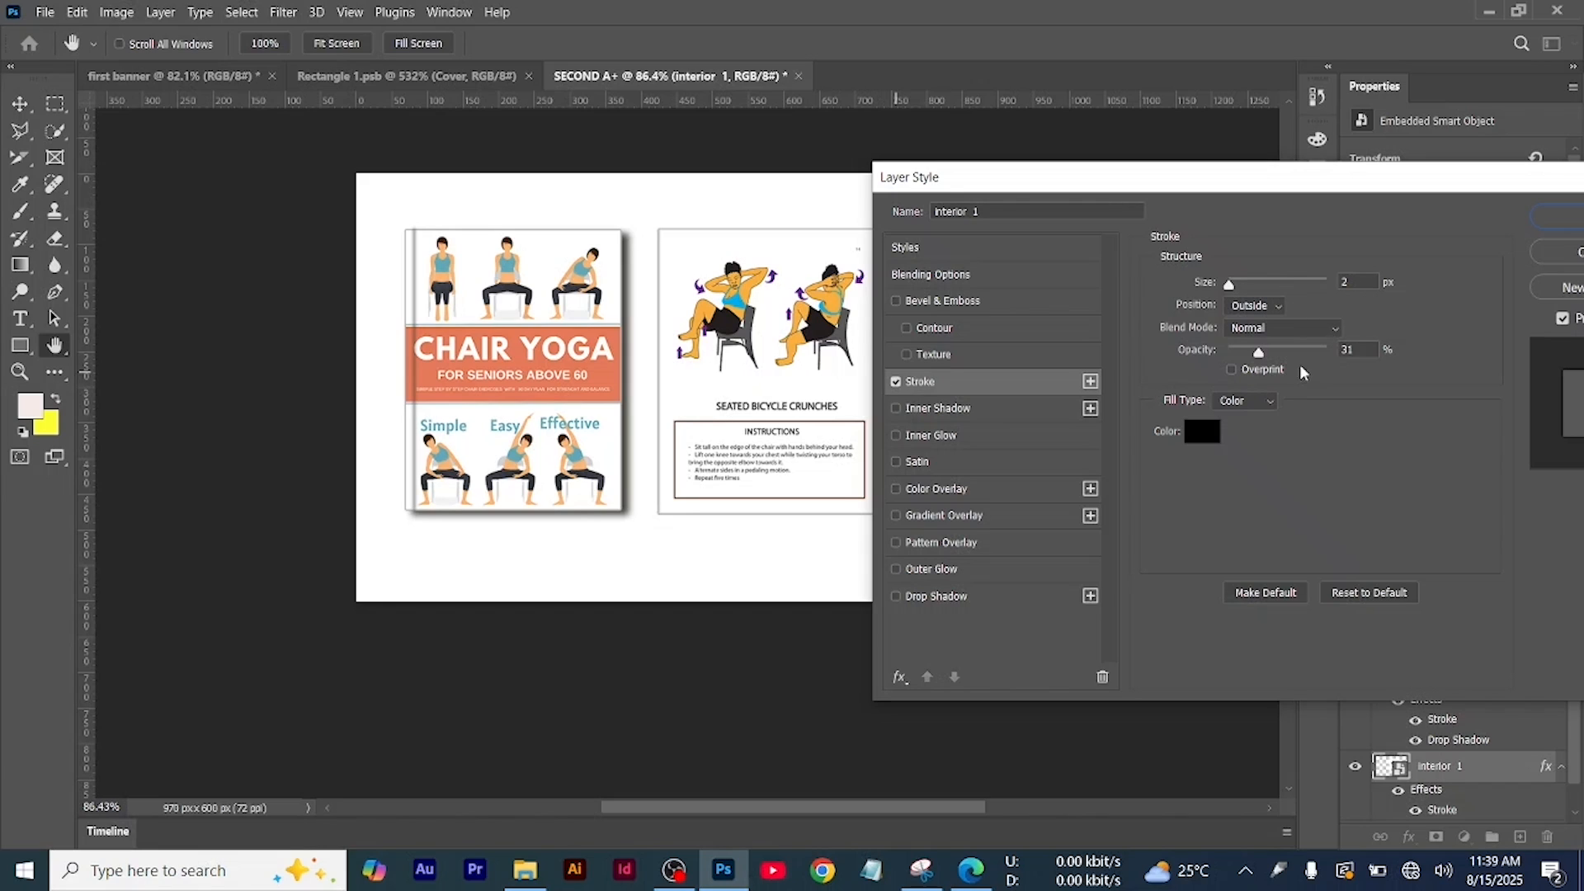
{"action": "left_click_drag", "start_coordinate": [1236, 196], "coordinate": [1120, 199]}
{"action": "left_click", "coordinate": [1437, 235]}
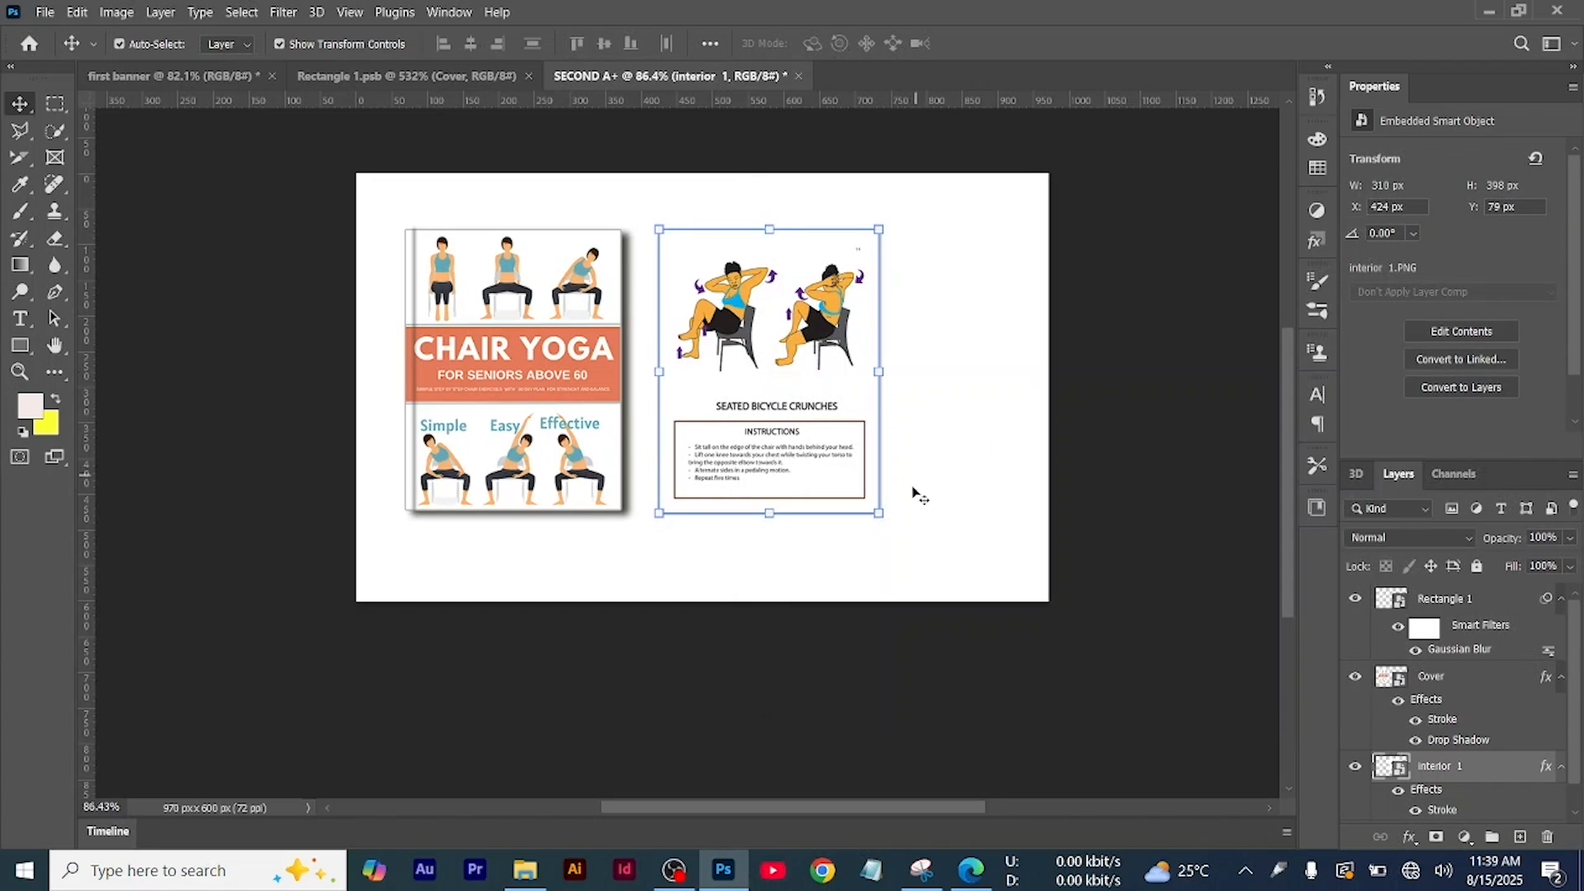
Rotate the interior 1 page about 24° clockwise, tuck it partly behind the cover and scale it down slightly
{"action": "left_click_drag", "start_coordinate": [902, 528], "coordinate": [825, 567]}
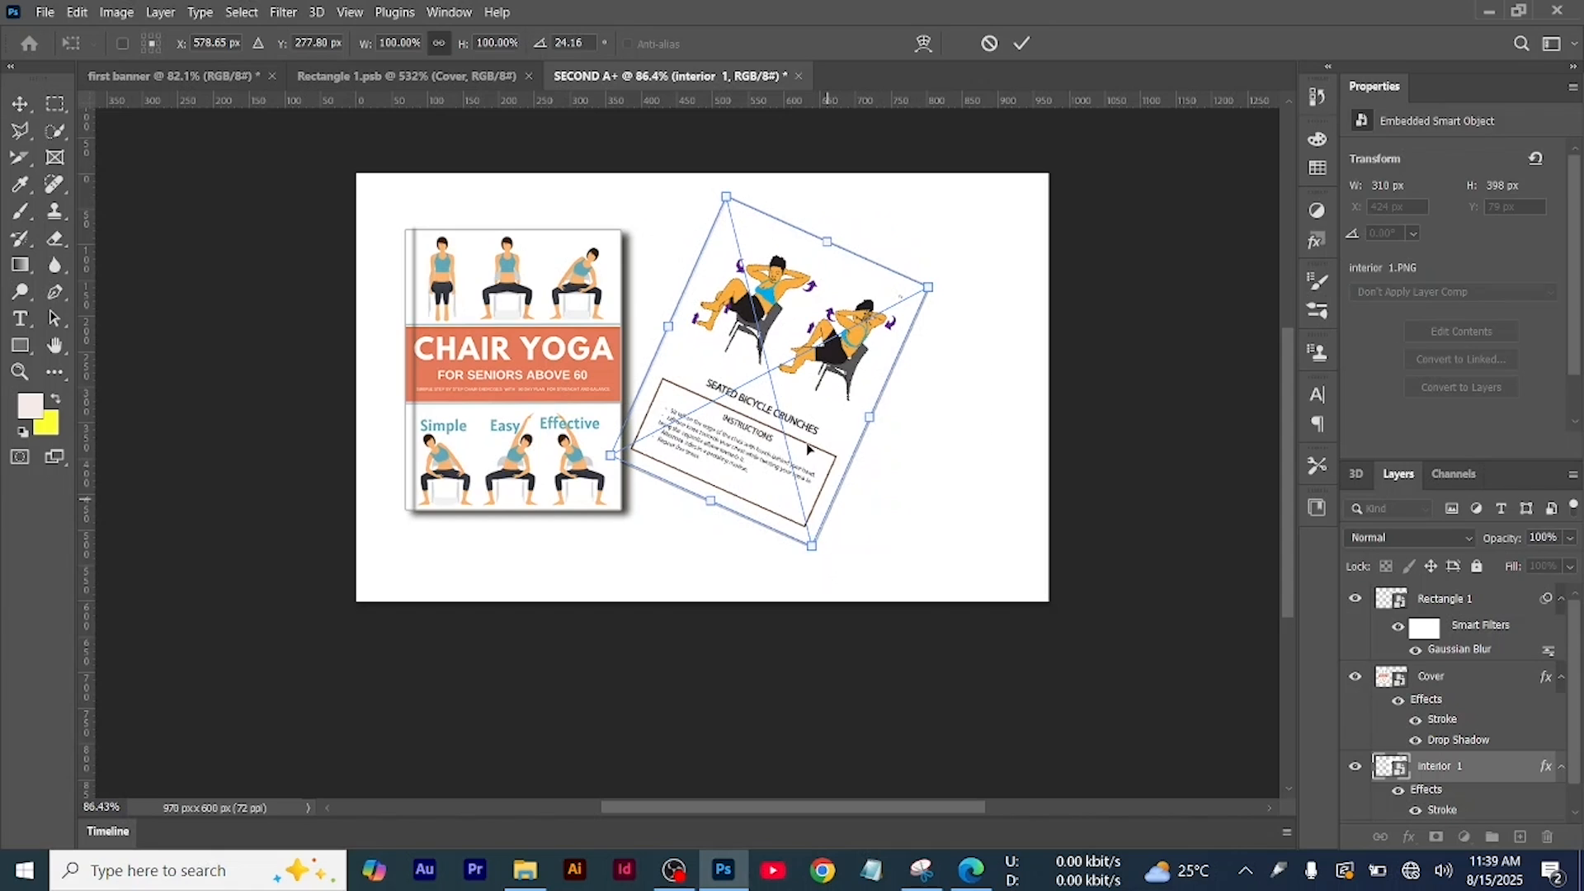
{"action": "left_click_drag", "start_coordinate": [747, 450], "coordinate": [729, 480]}
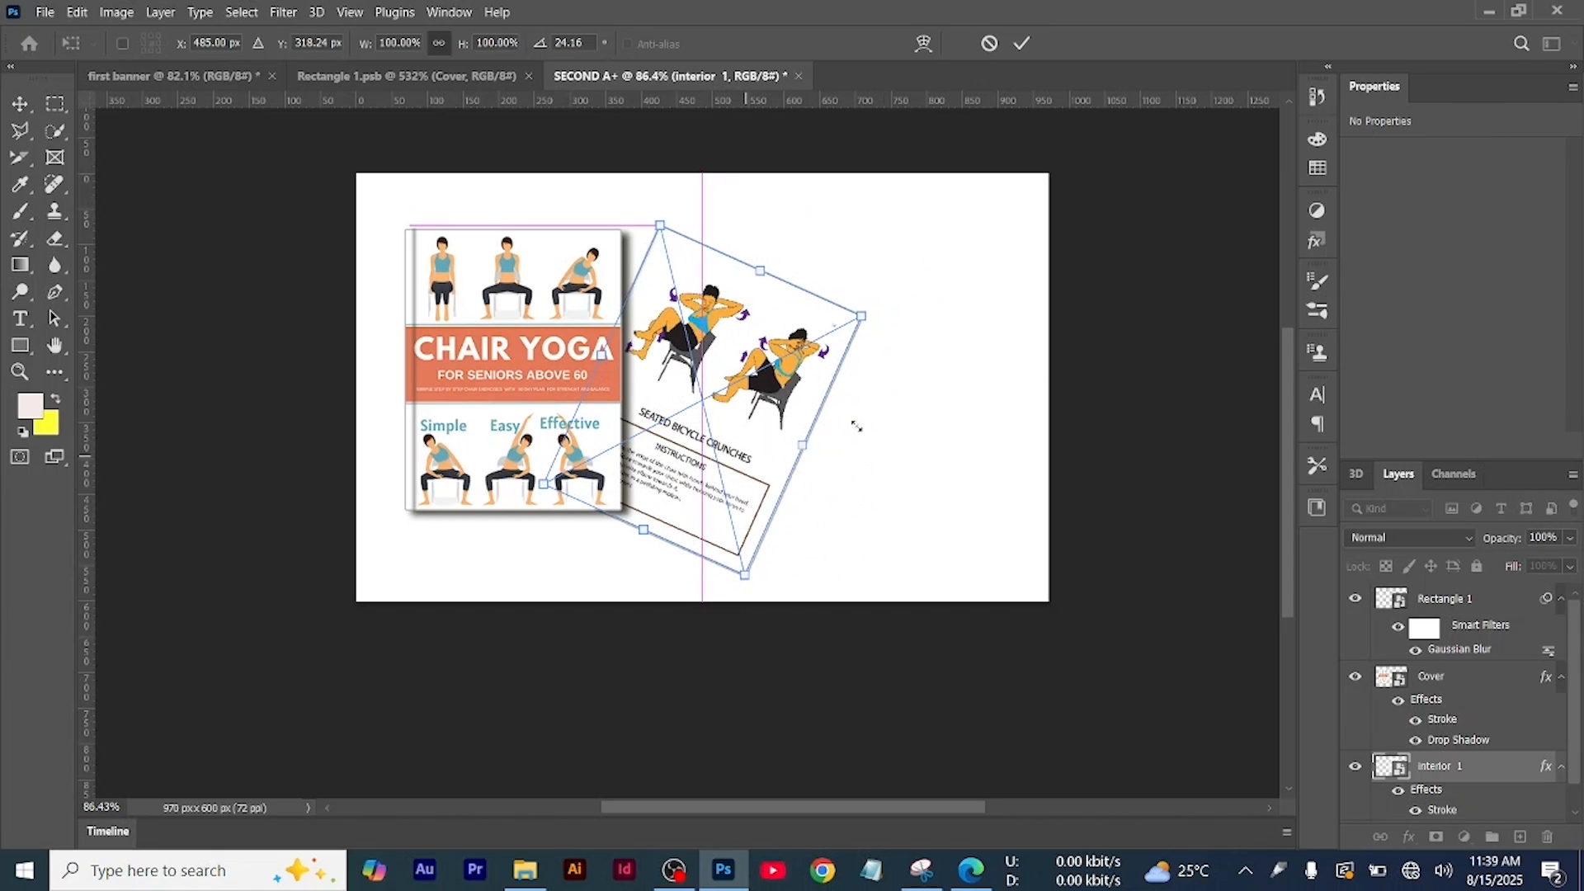
{"action": "left_click_drag", "start_coordinate": [742, 582], "coordinate": [740, 549]}
{"action": "key", "text": "Return"}
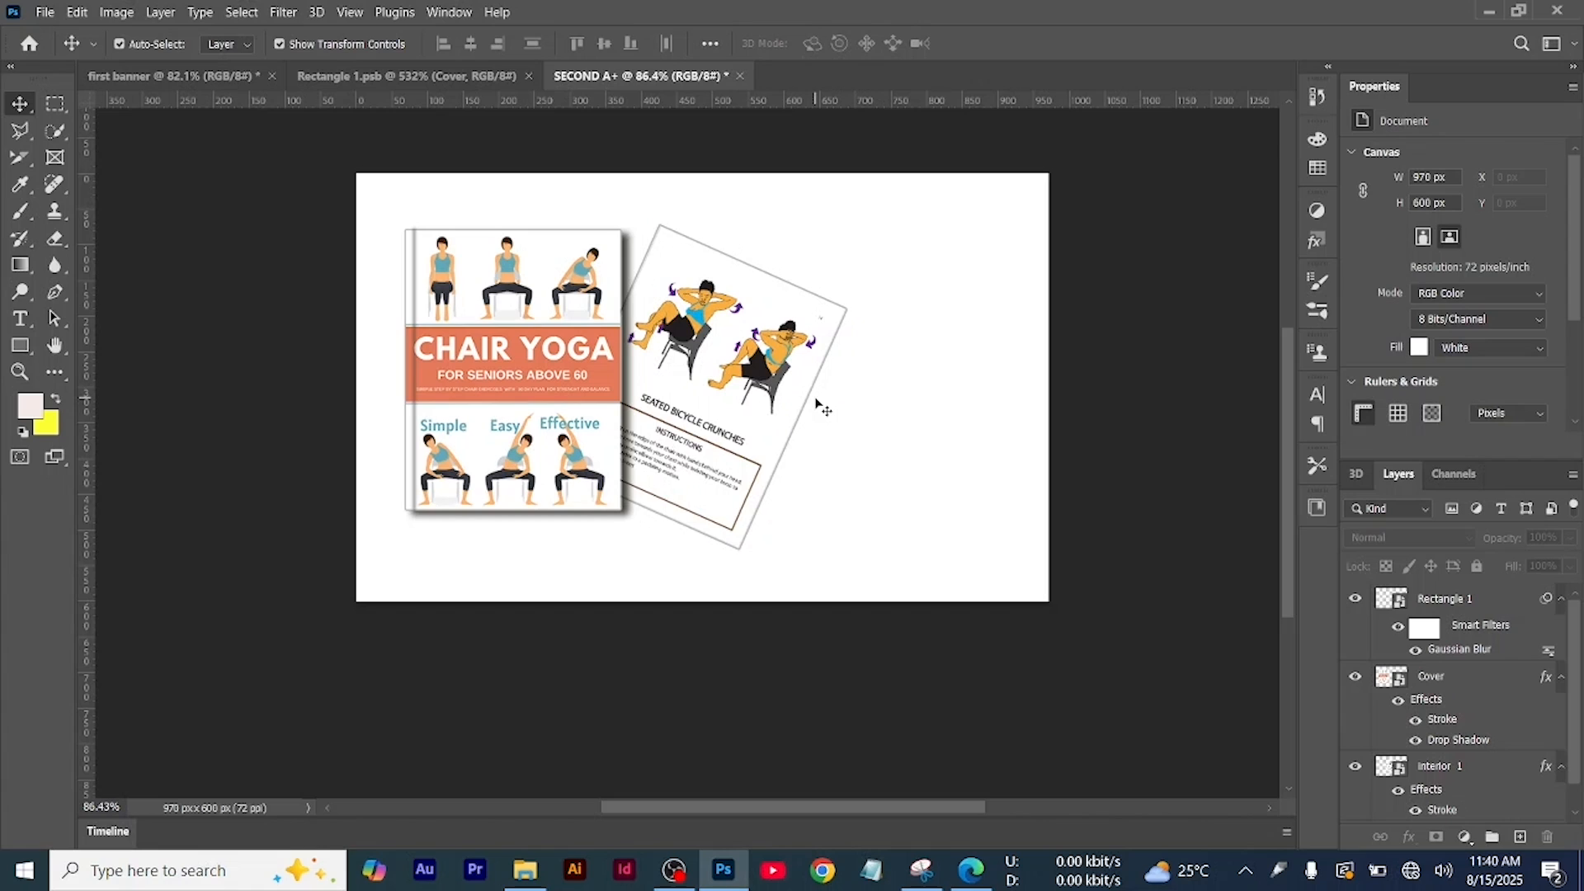
Place the interior 2 image as an embedded object on a new layer above the Background, beside the tilted page, and add a stroke to it
{"action": "left_click", "coordinate": [1479, 769]}
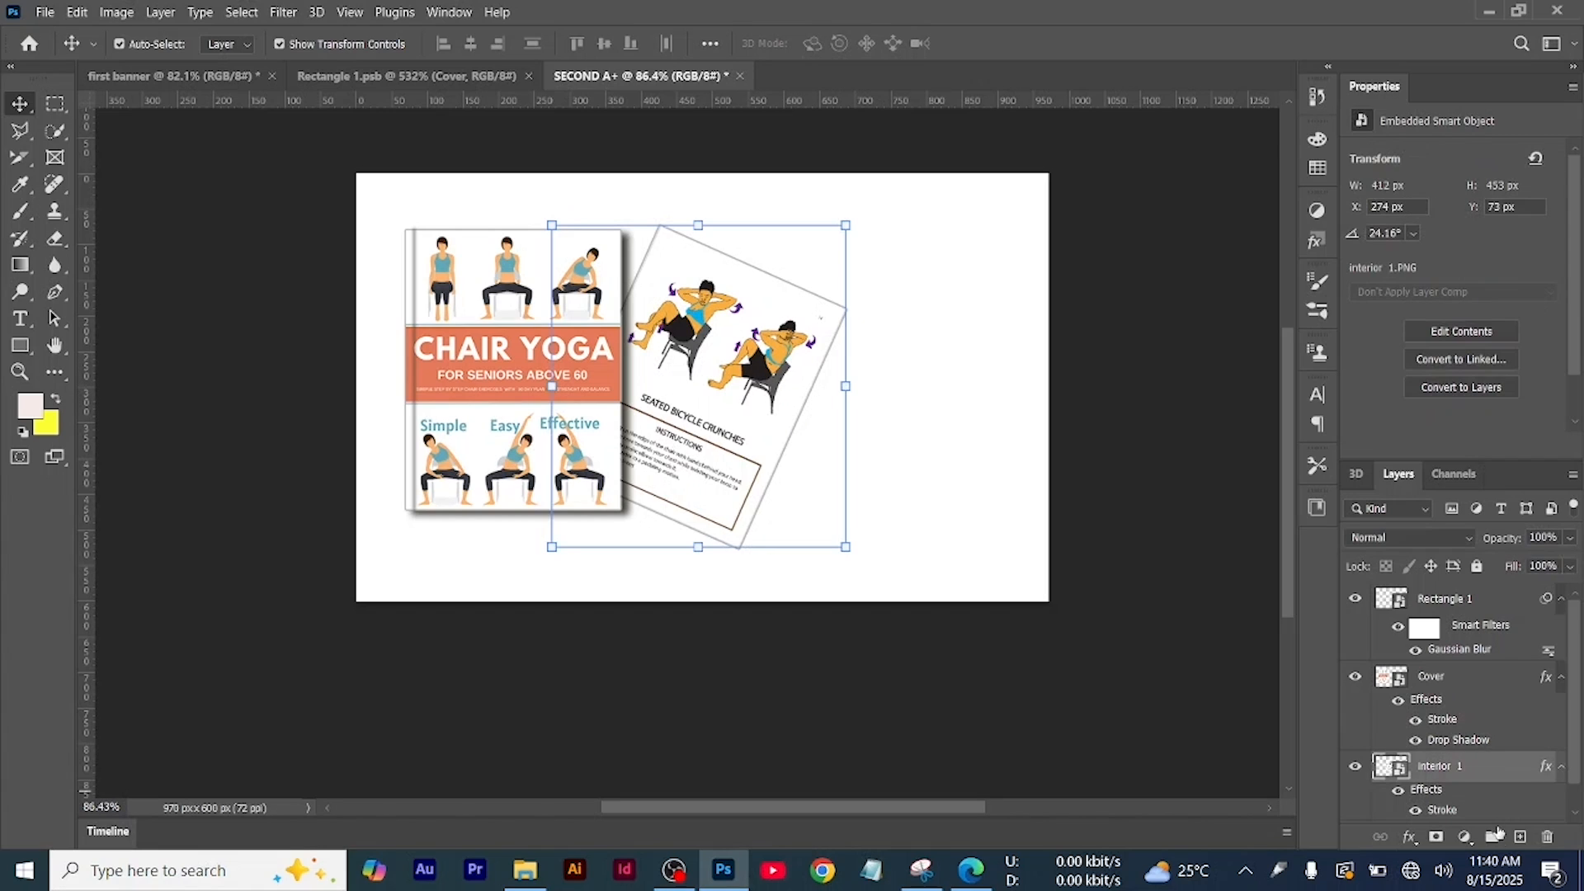
{"action": "scroll", "coordinate": [1481, 776], "scroll_direction": "down", "scroll_amount": 1}
{"action": "left_click", "coordinate": [1484, 817]}
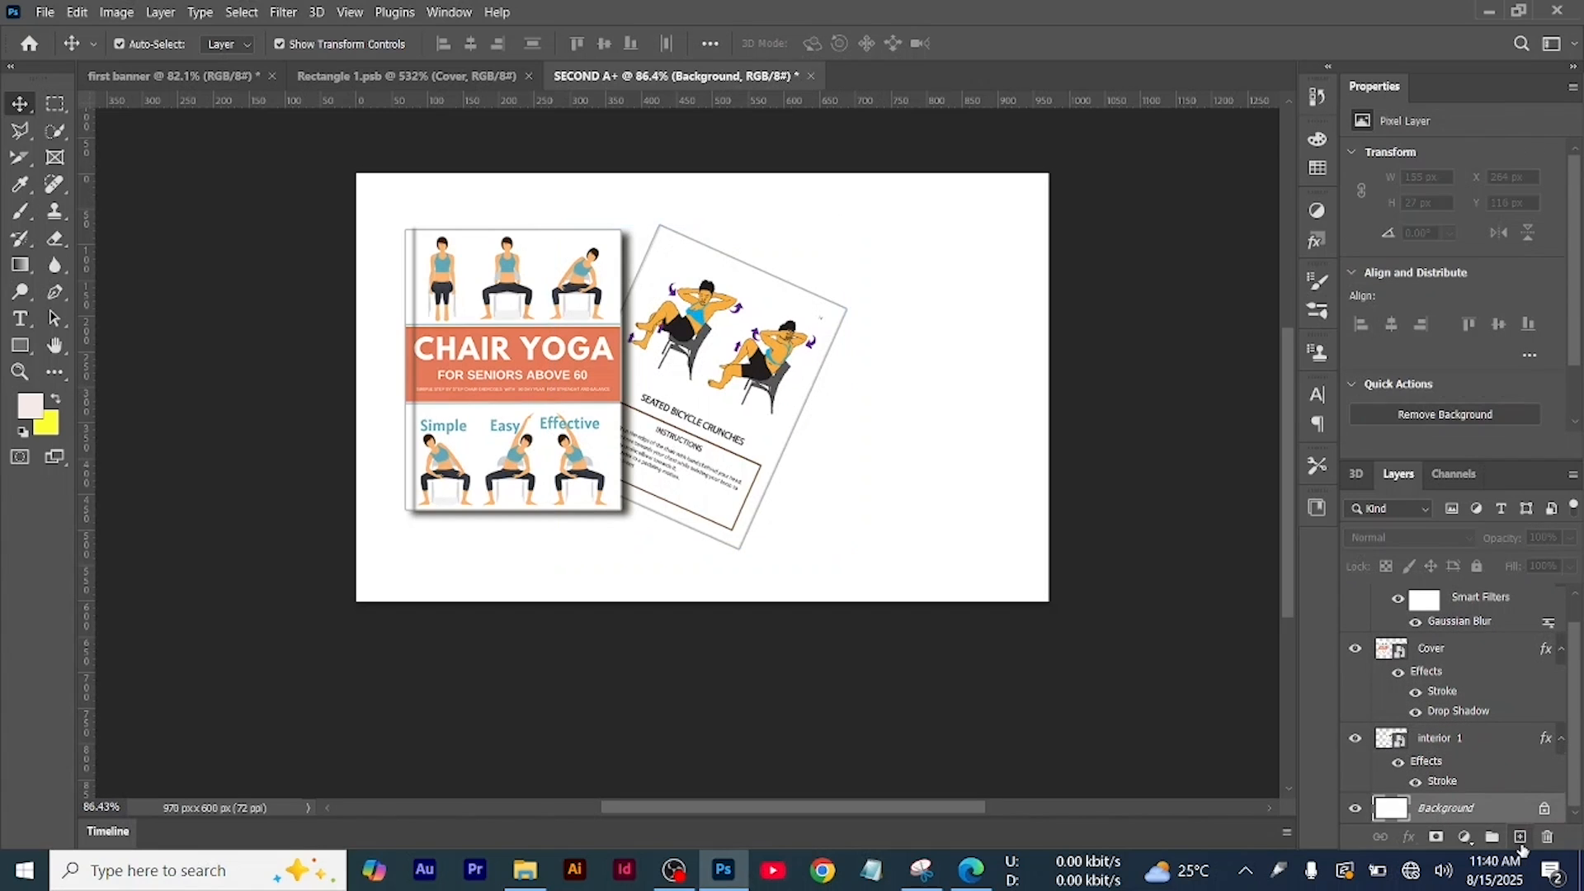
{"action": "left_click", "coordinate": [1520, 838]}
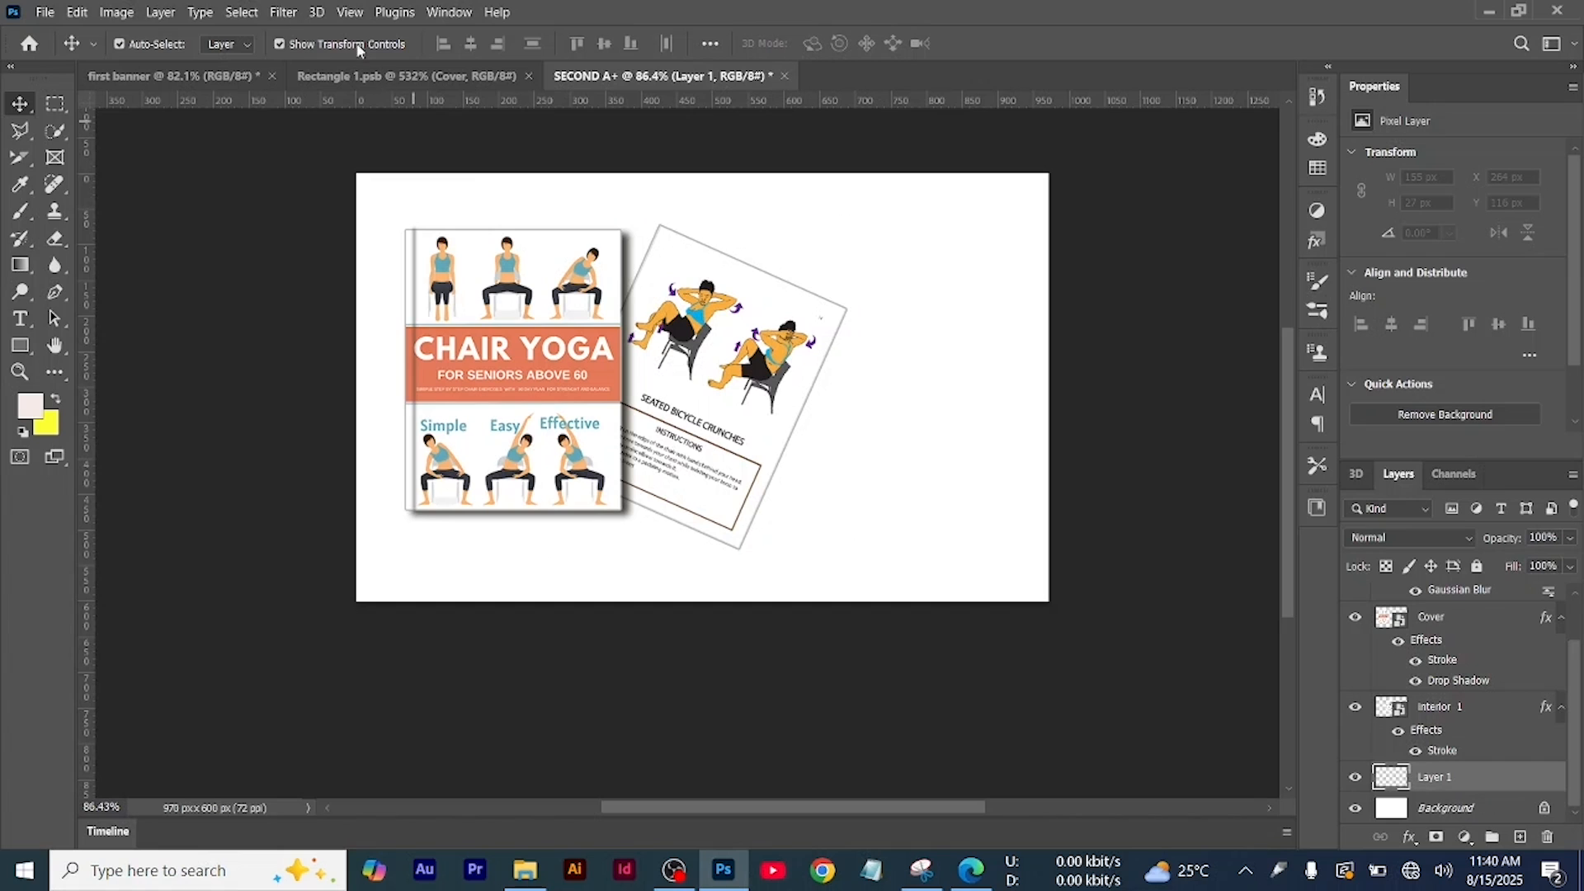
{"action": "left_click", "coordinate": [43, 13]}
{"action": "left_click", "coordinate": [175, 378]}
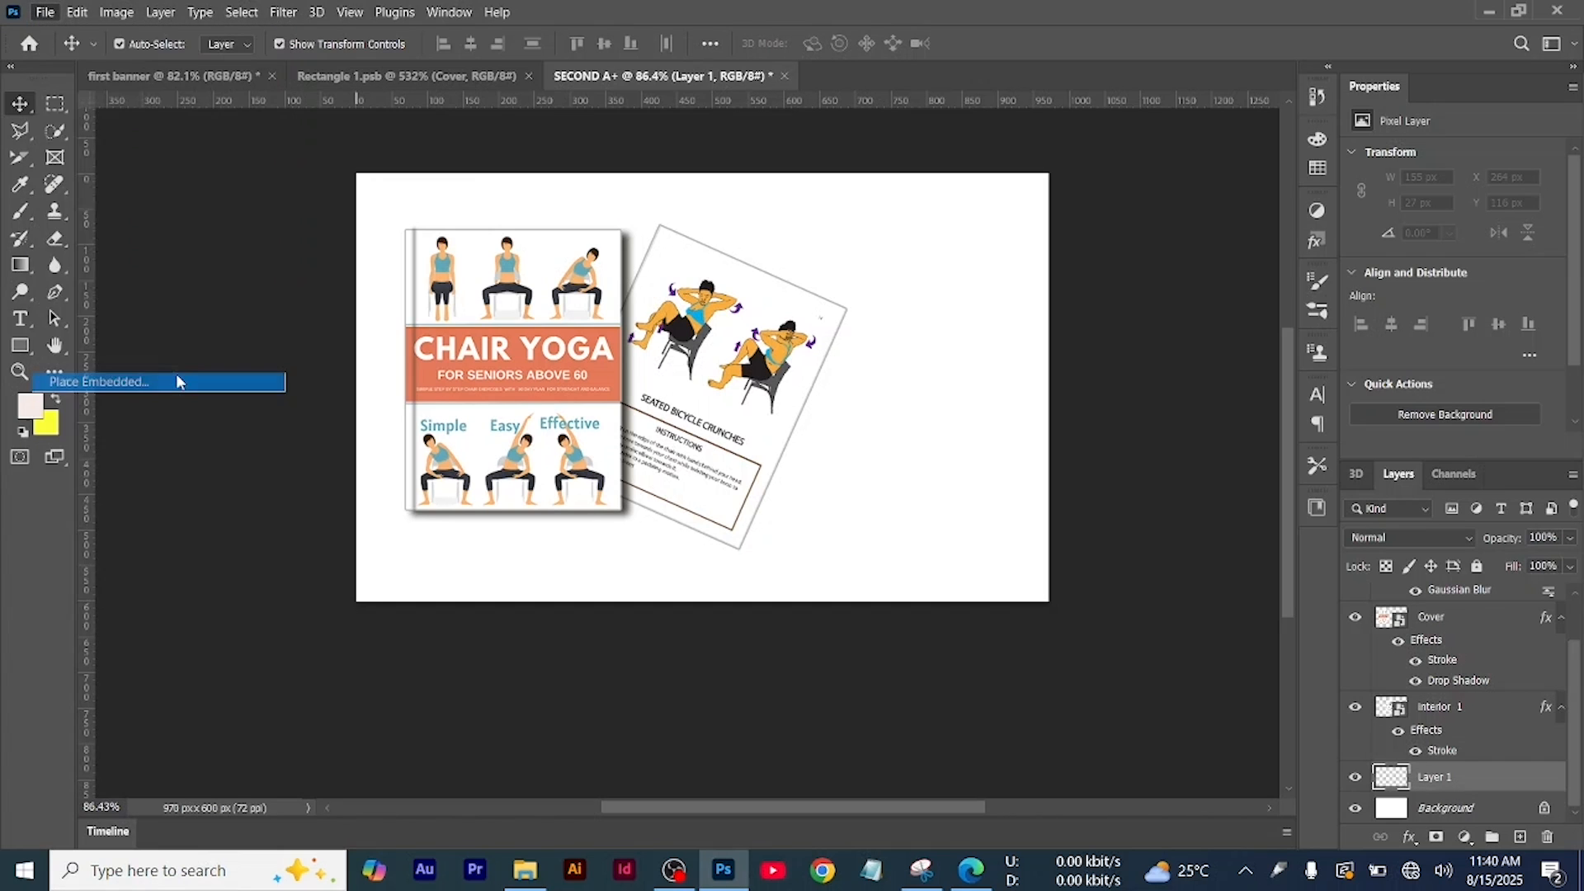
{"action": "left_click", "coordinate": [1411, 816]}
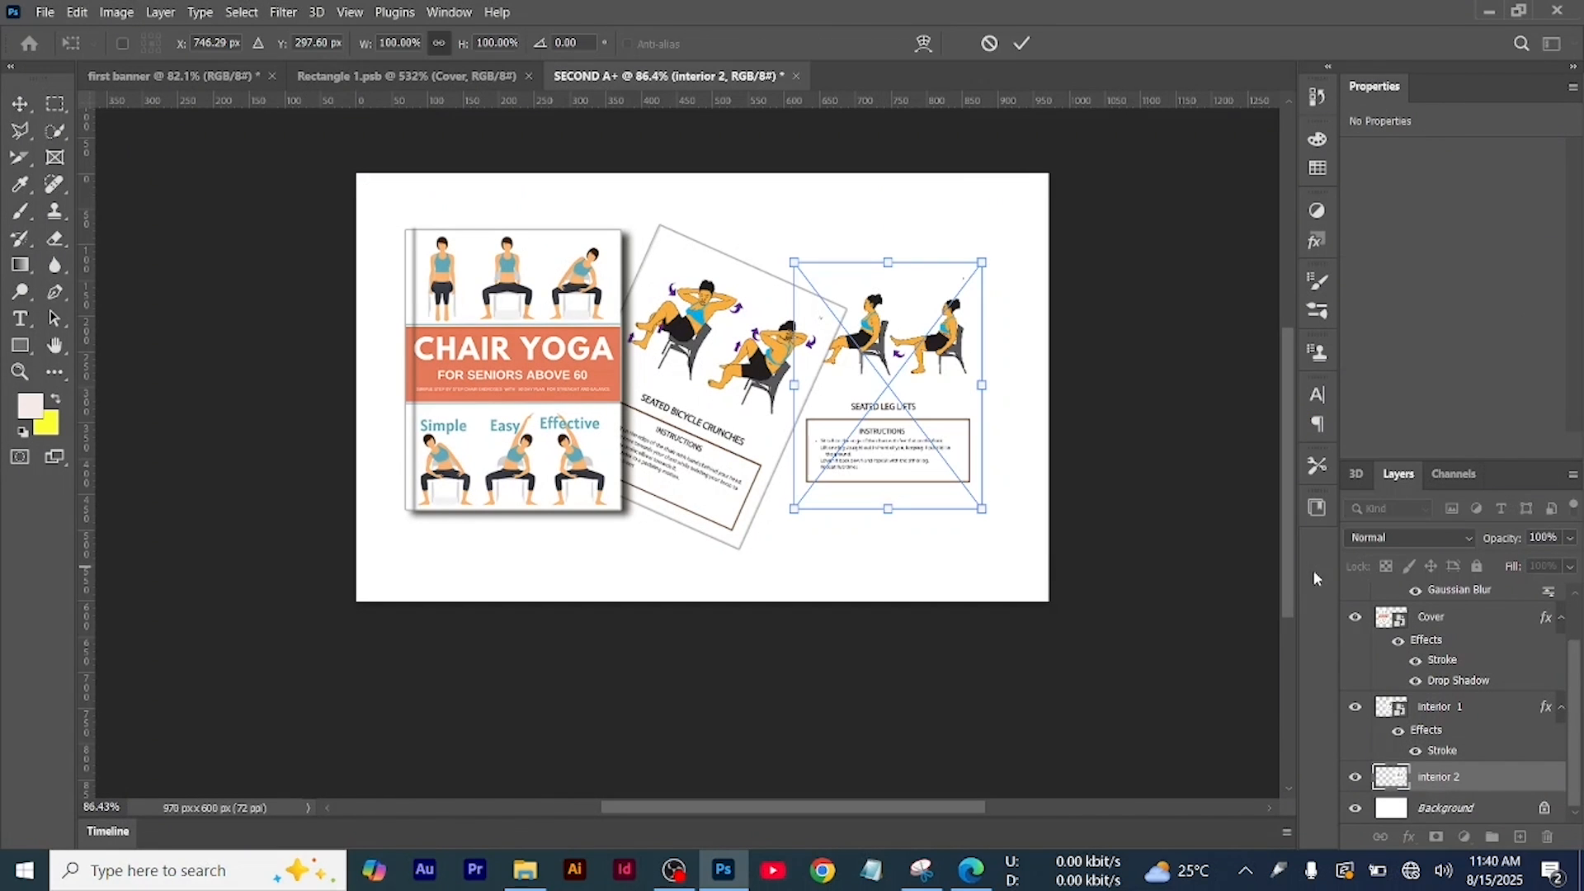
{"action": "key", "text": "Return"}
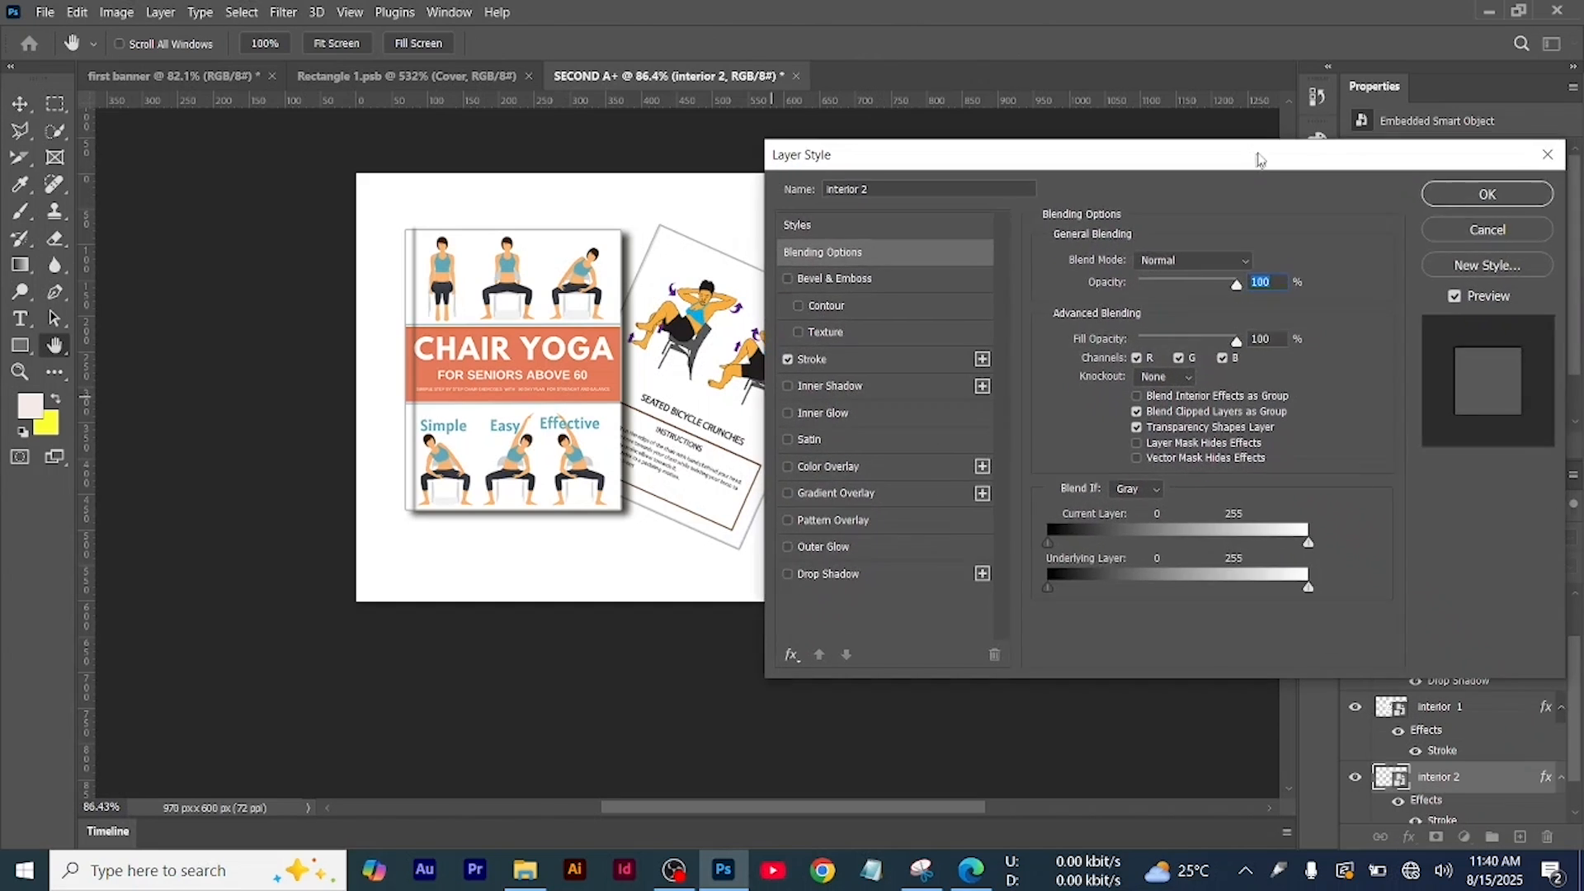
{"action": "left_click", "coordinate": [1491, 189]}
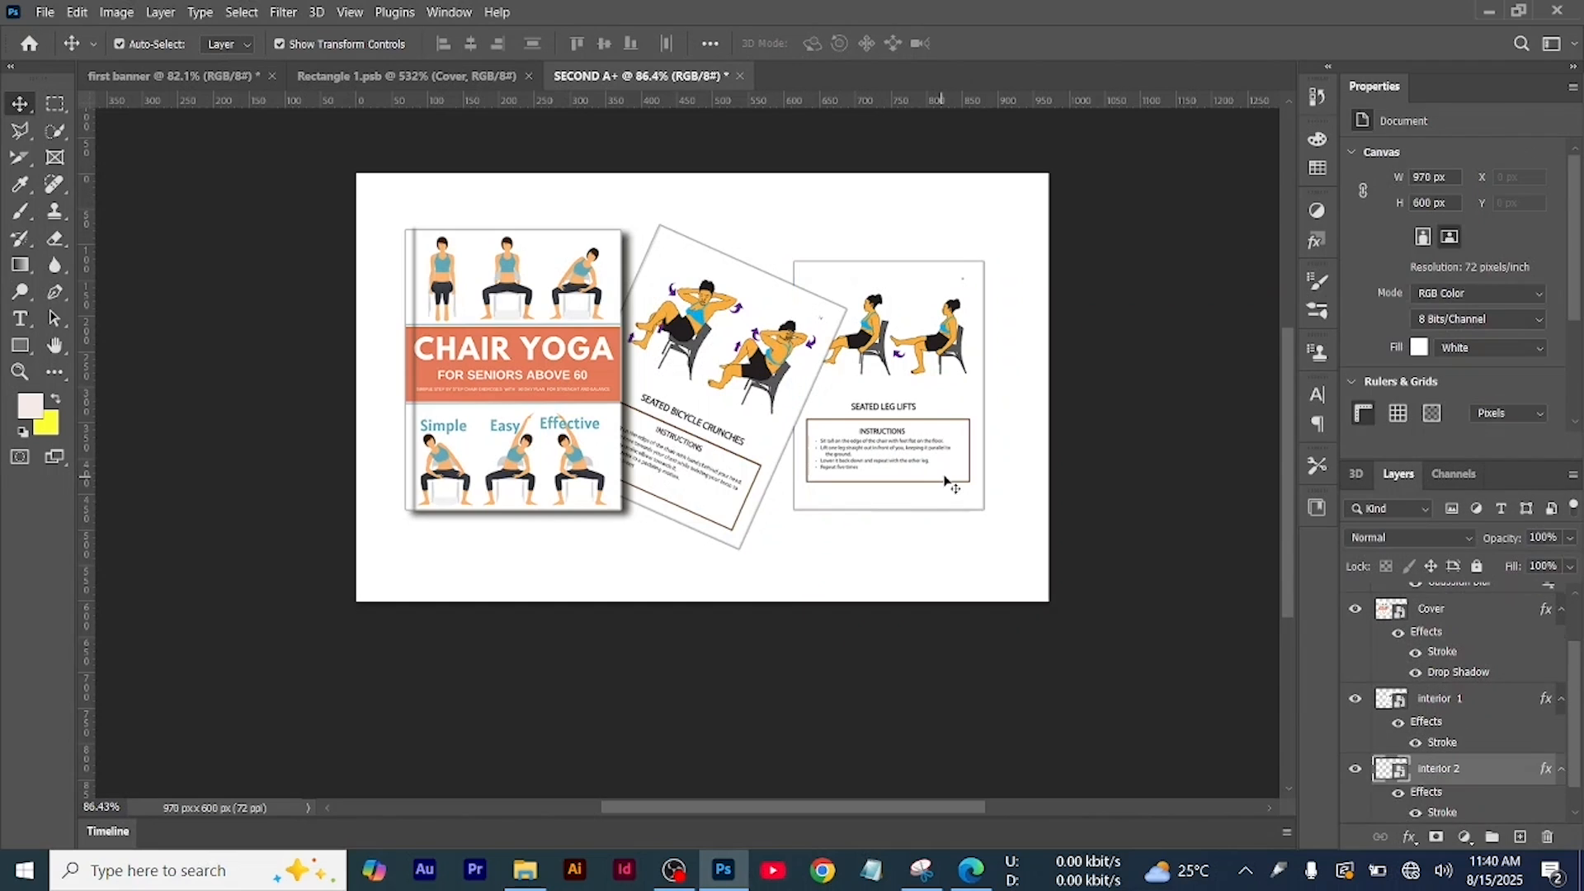
Rotate the interior 2 page clockwise and position it partly behind the first interior page, near the canvas's upper-right corner
{"action": "left_click", "coordinate": [945, 478]}
{"action": "left_click_drag", "start_coordinate": [996, 517], "coordinate": [955, 542]}
{"action": "mouse_move", "coordinate": [886, 439]}
{"action": "left_mouse_down"}
{"action": "mouse_move", "coordinate": [898, 376]}
{"action": "mouse_move", "coordinate": [896, 462]}
{"action": "left_mouse_up"}
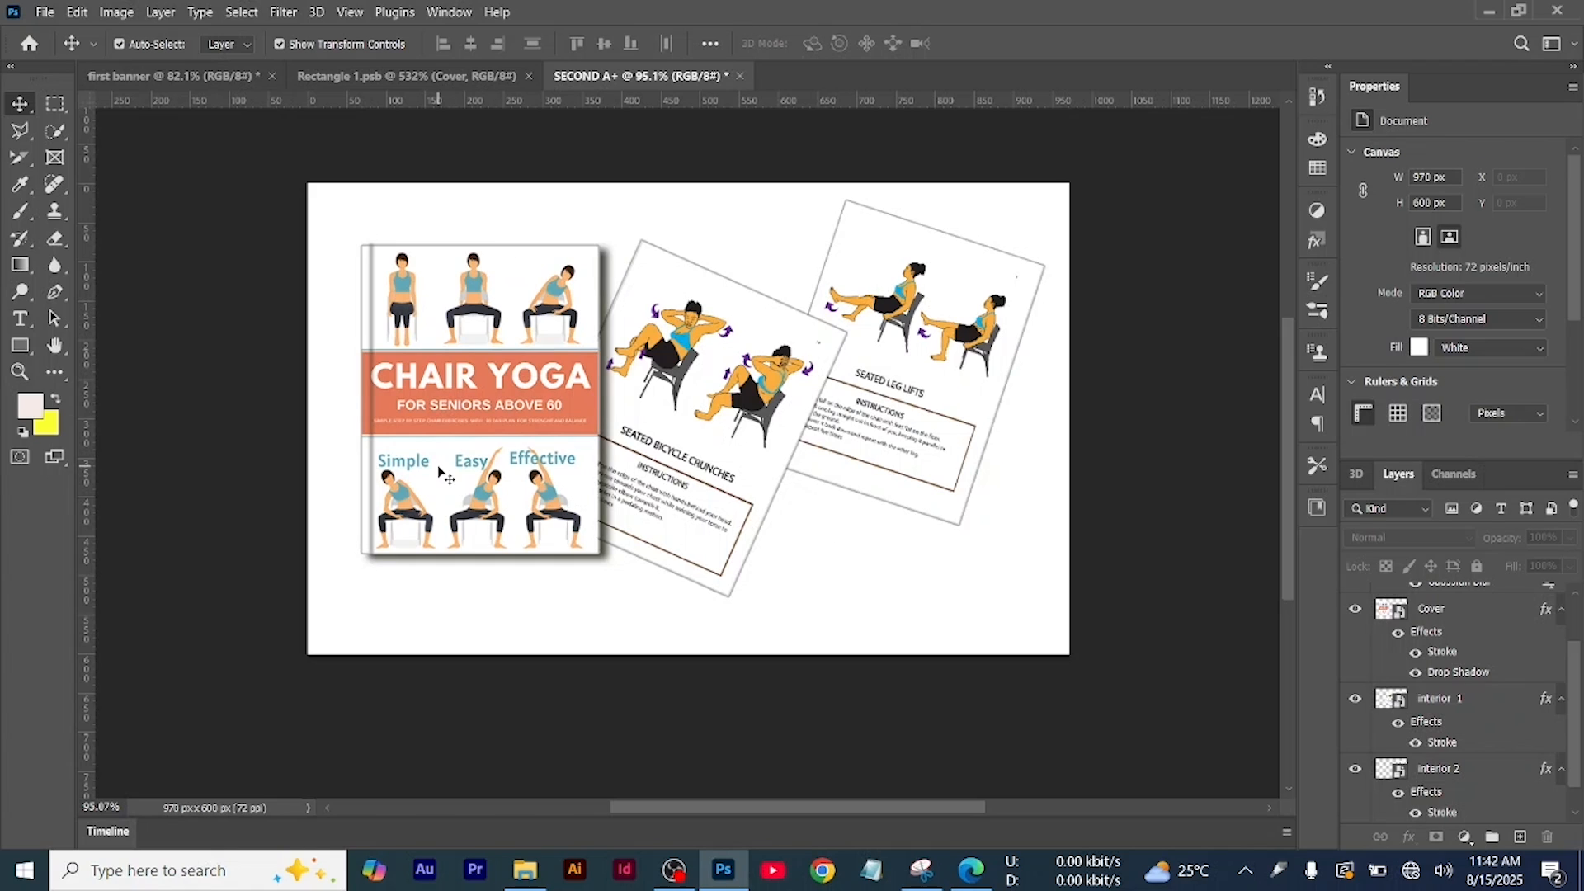
Place the sunflower-1563432_1280 image at about 47% scale in the canvas's lower-right corner and duplicate it into the upper-left corner
{"action": "left_click", "coordinate": [45, 12]}
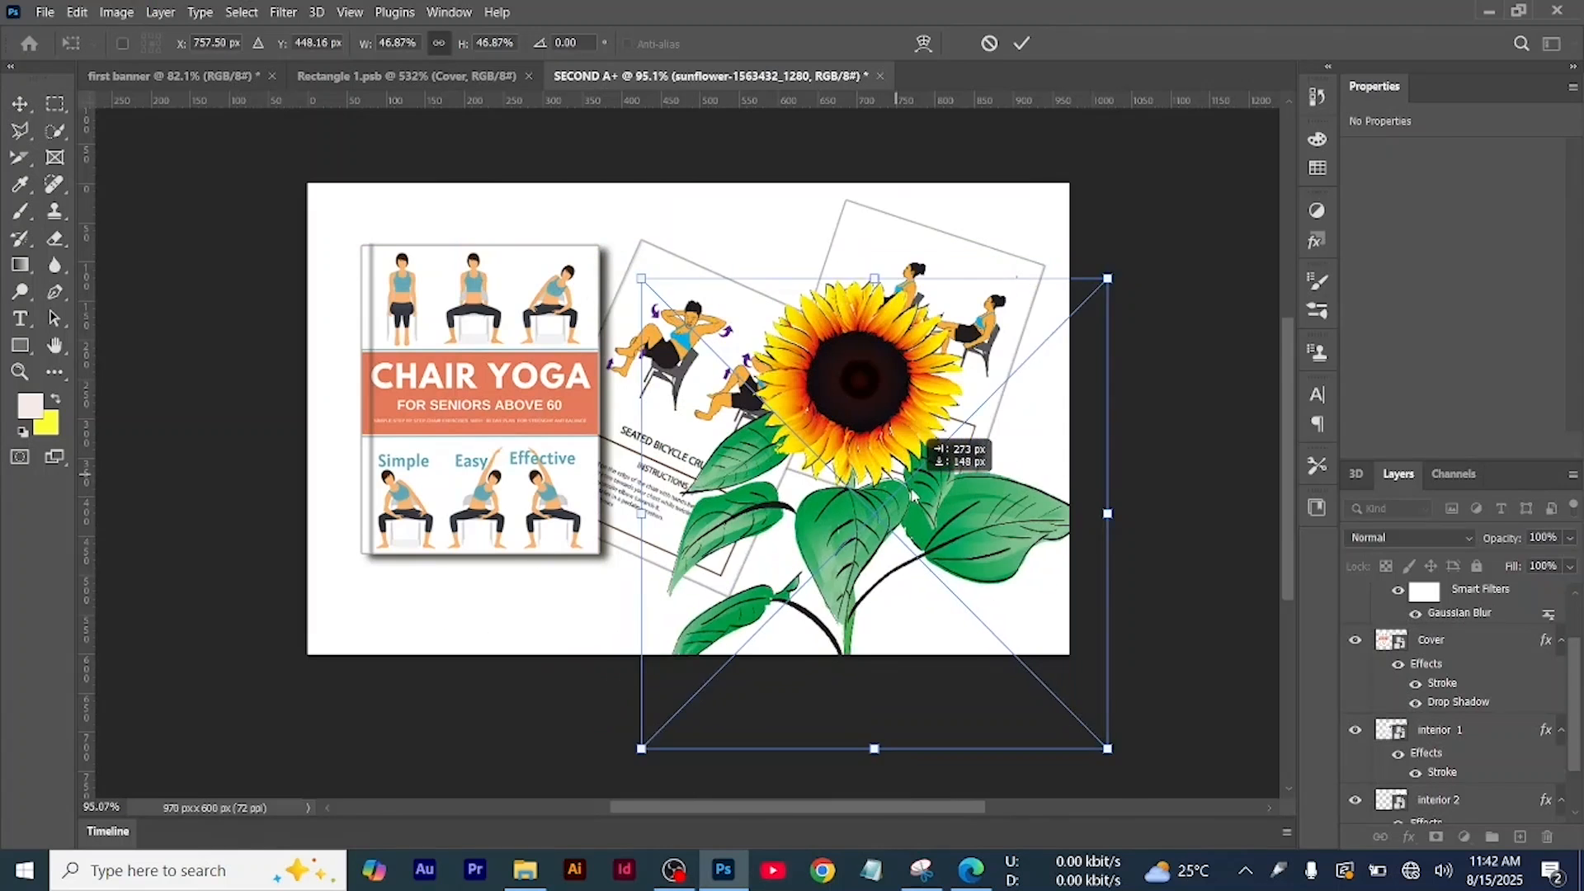
{"action": "left_click_drag", "start_coordinate": [905, 490], "coordinate": [1056, 582]}
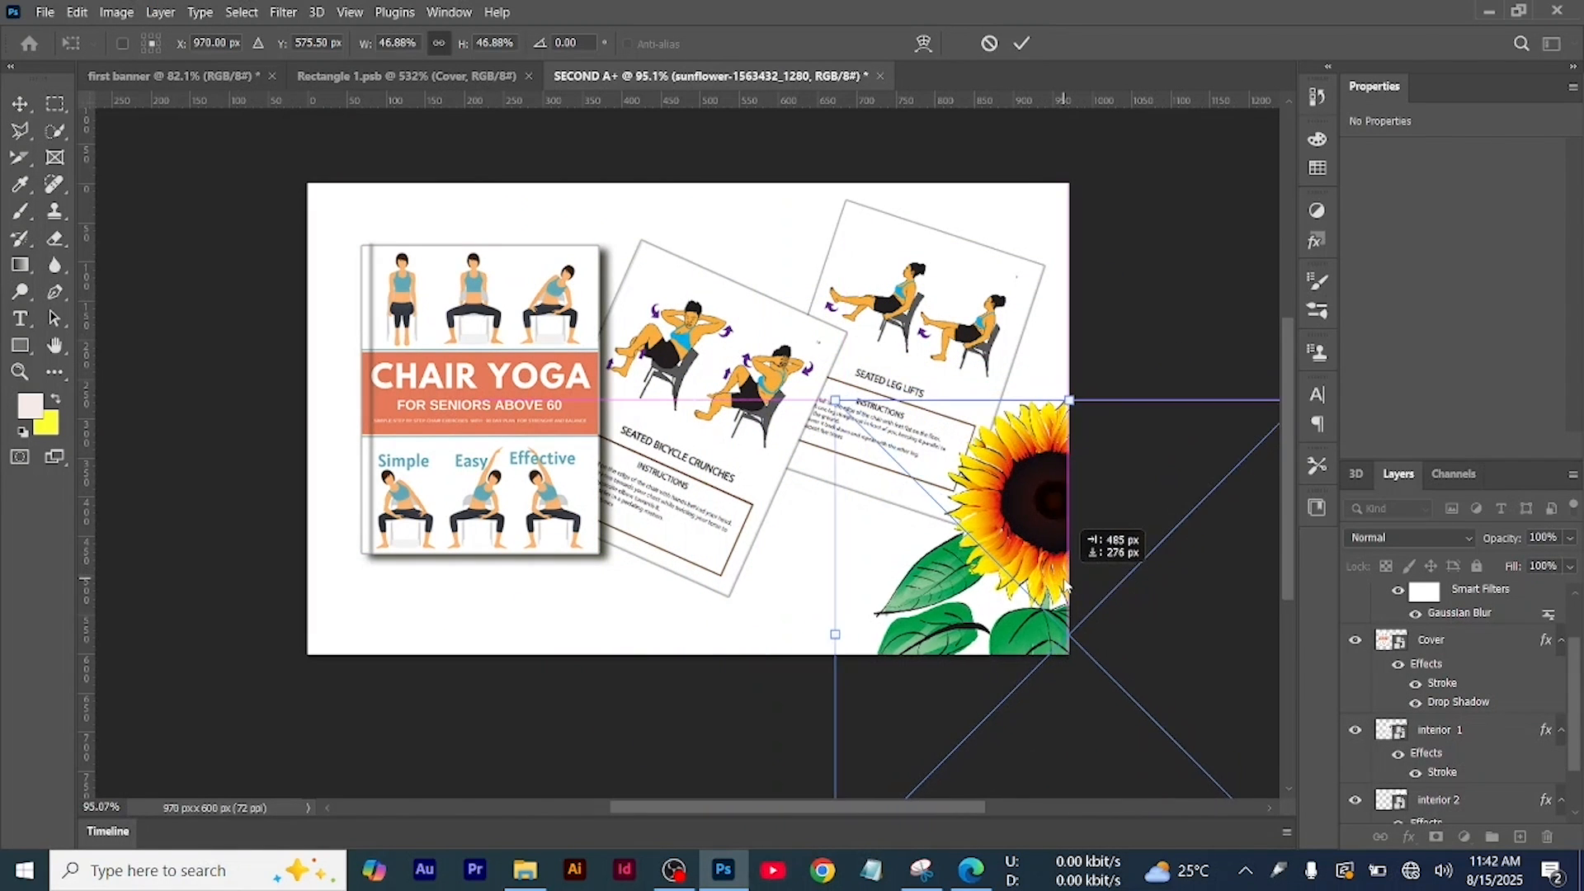
{"action": "left_click", "coordinate": [1021, 43]}
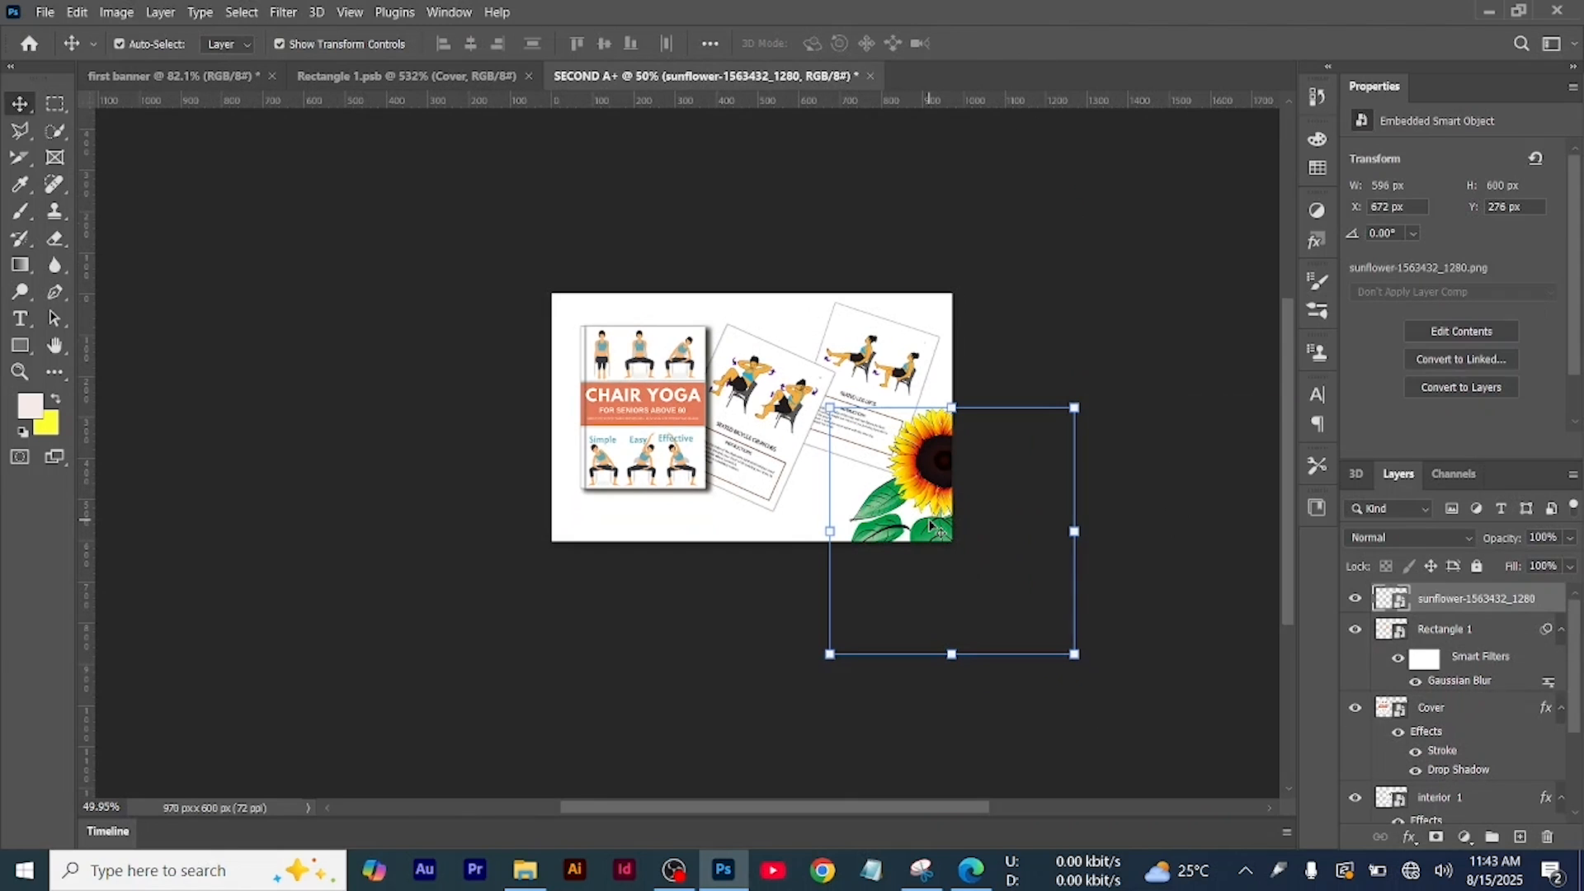
{"action": "left_click_drag", "start_coordinate": [919, 520], "coordinate": [509, 415], "text": "alt"}
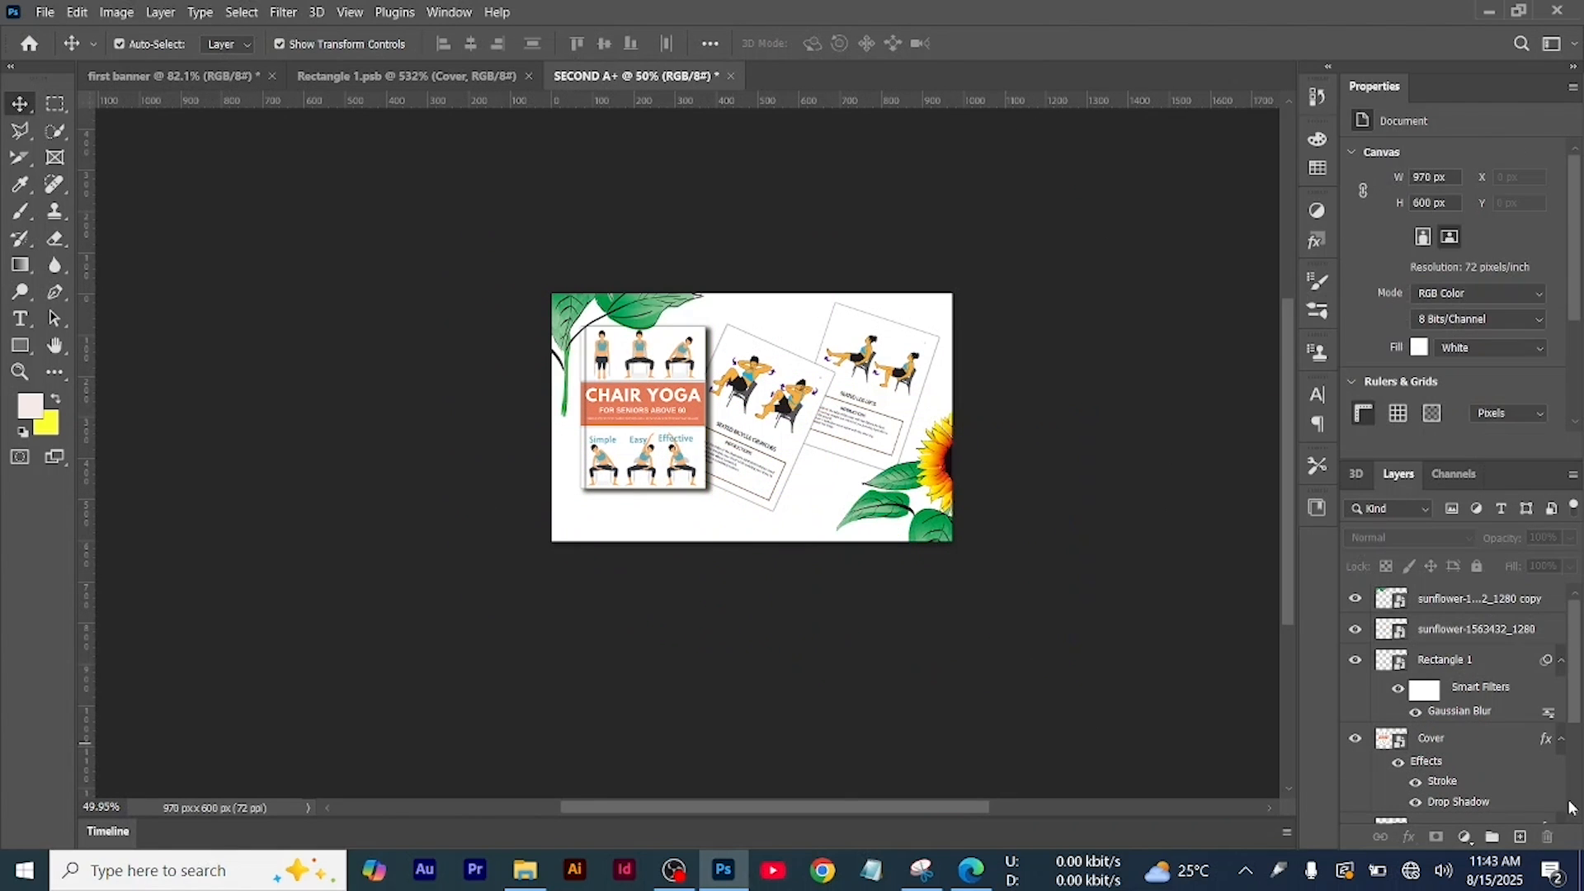
Draw an ellipse on a new layer above the Background, fill it orange and enlarge it to about 998 × 629 px across the canvas's lower part
{"action": "scroll", "coordinate": [1437, 768], "scroll_direction": "down", "scroll_amount": 3}
{"action": "scroll", "coordinate": [1436, 768], "scroll_direction": "down", "scroll_amount": 1}
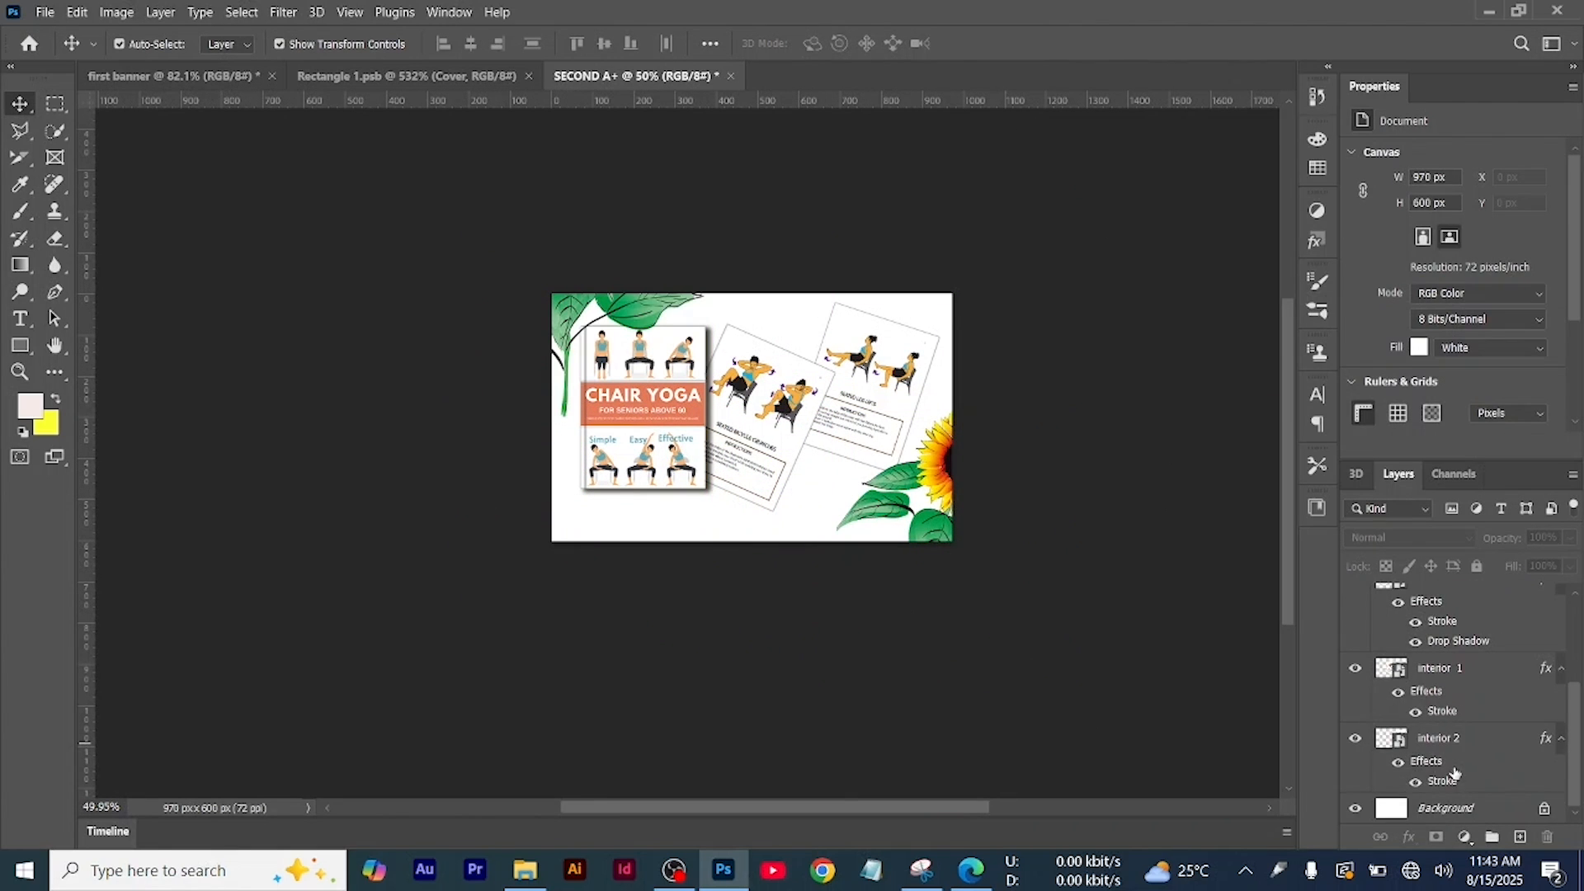
{"action": "left_click", "coordinate": [1519, 837]}
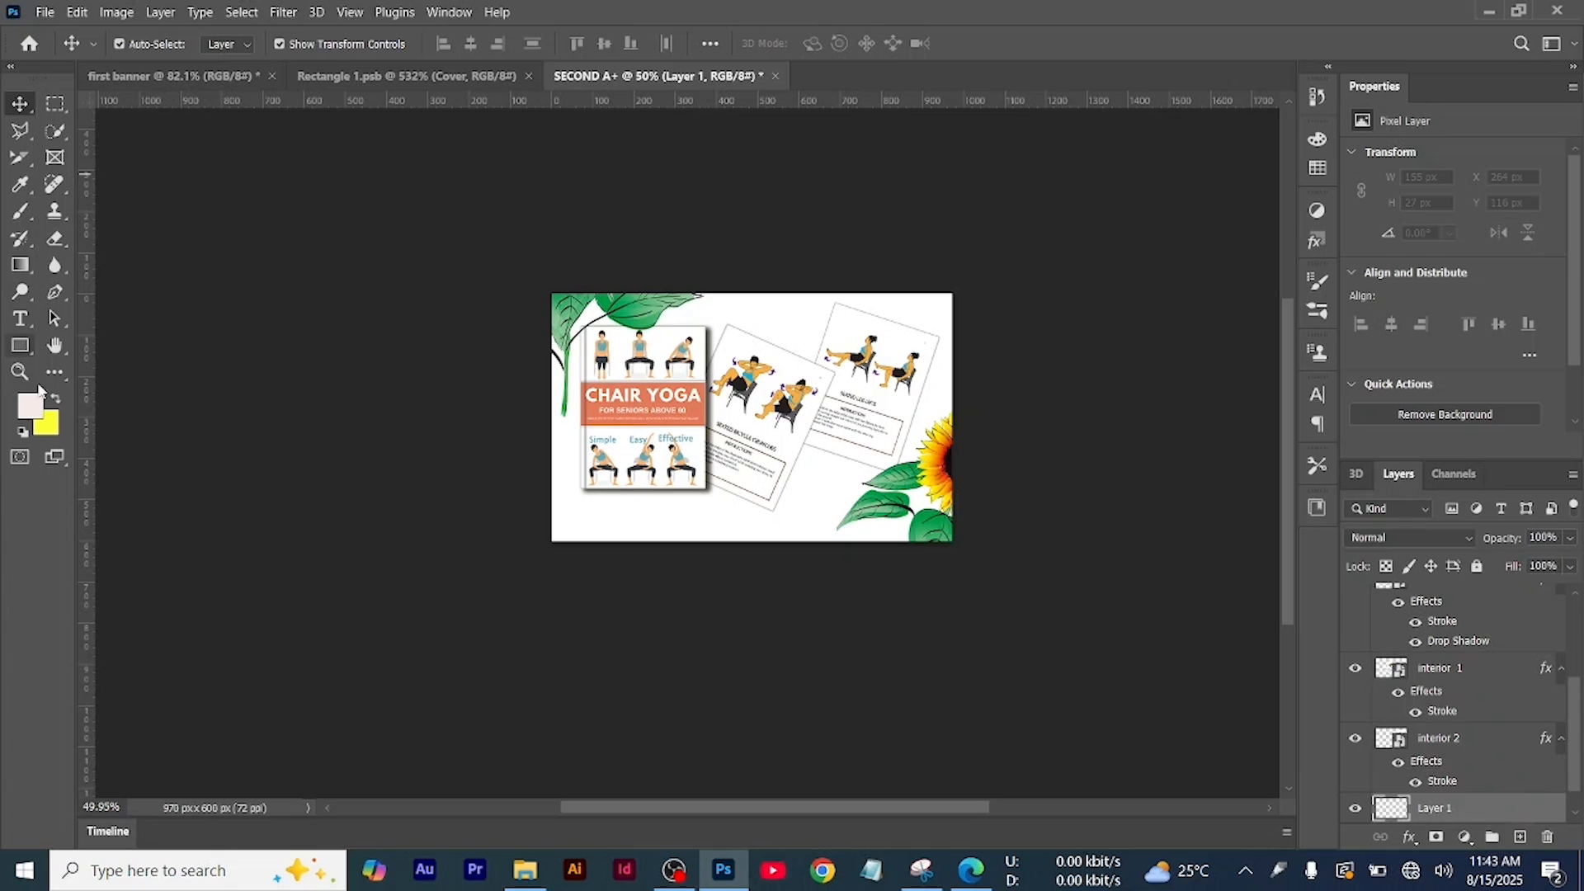
{"action": "right_click", "coordinate": [20, 345]}
{"action": "left_click", "coordinate": [99, 376]}
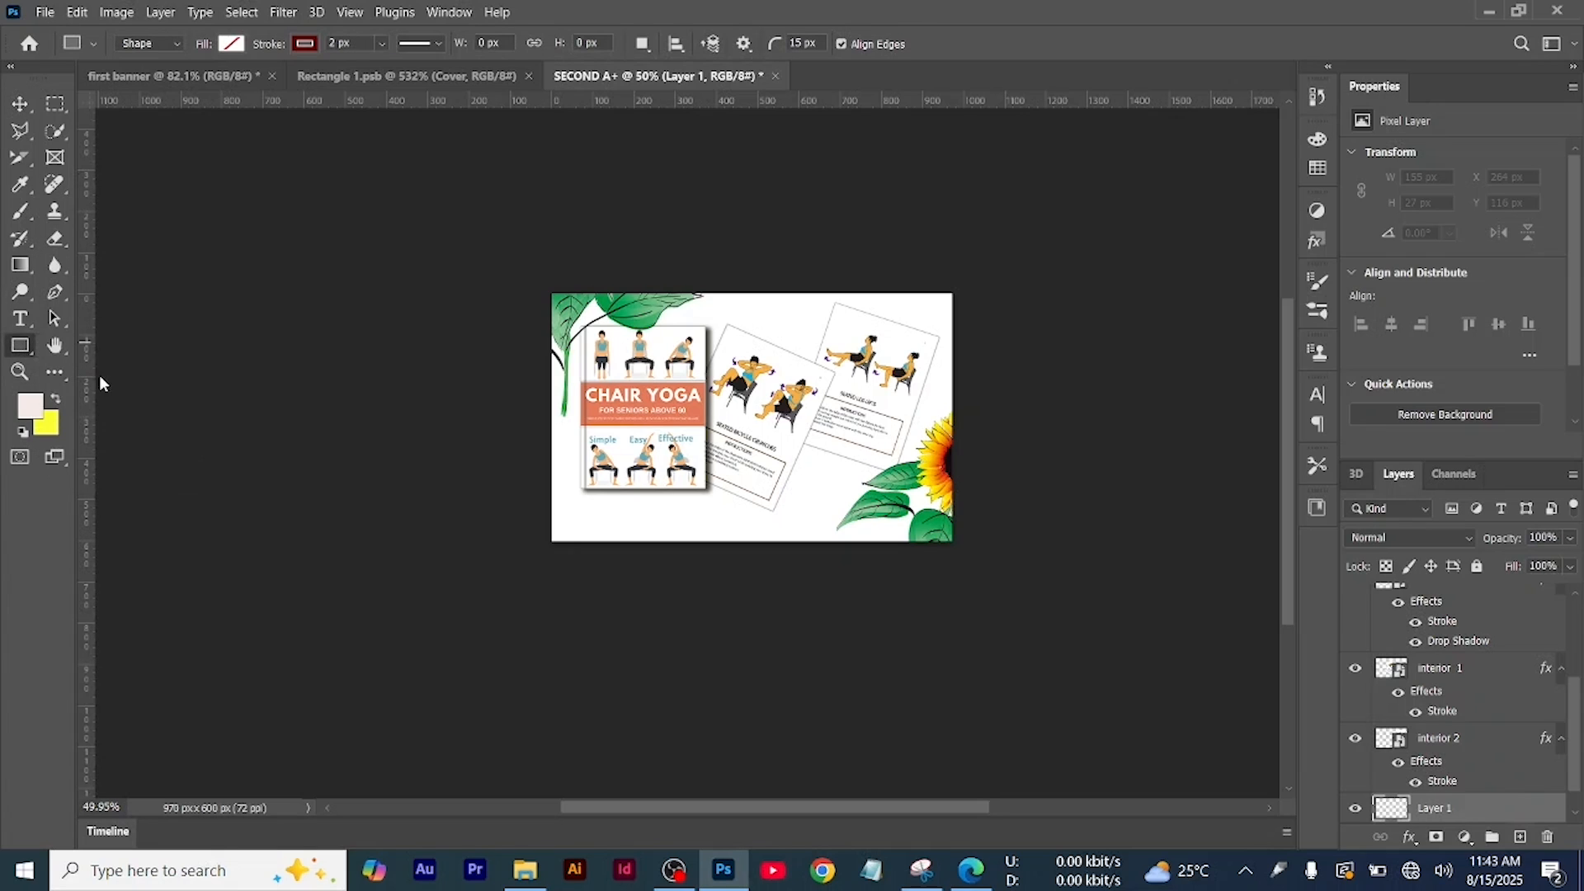
{"action": "left_click_drag", "start_coordinate": [569, 509], "coordinate": [867, 384]}
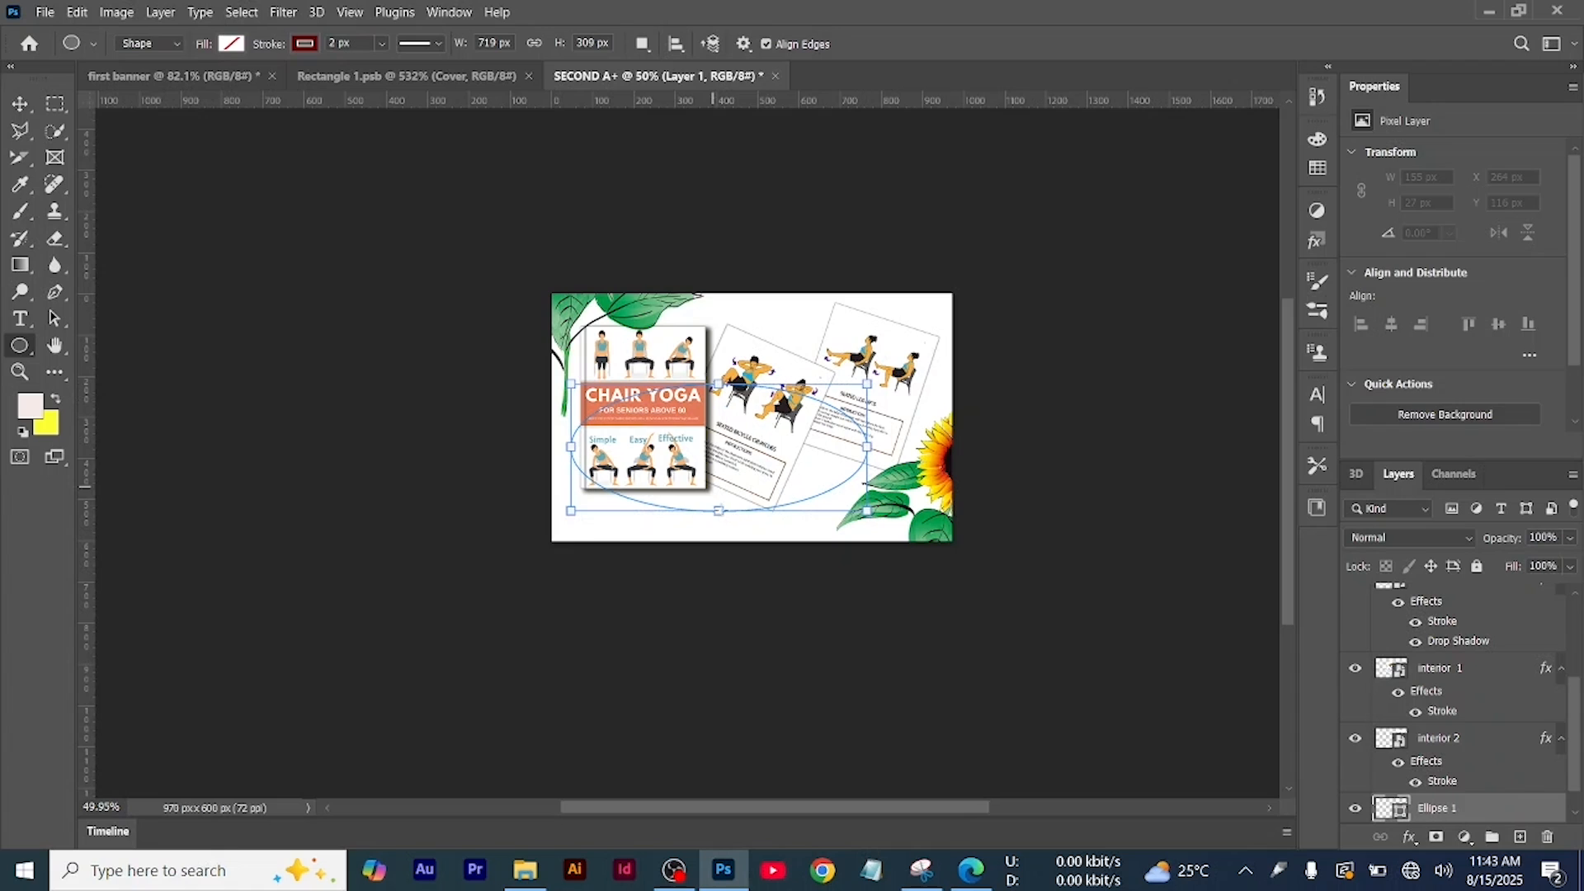
{"action": "left_click", "coordinate": [231, 43]}
{"action": "left_click", "coordinate": [351, 101]}
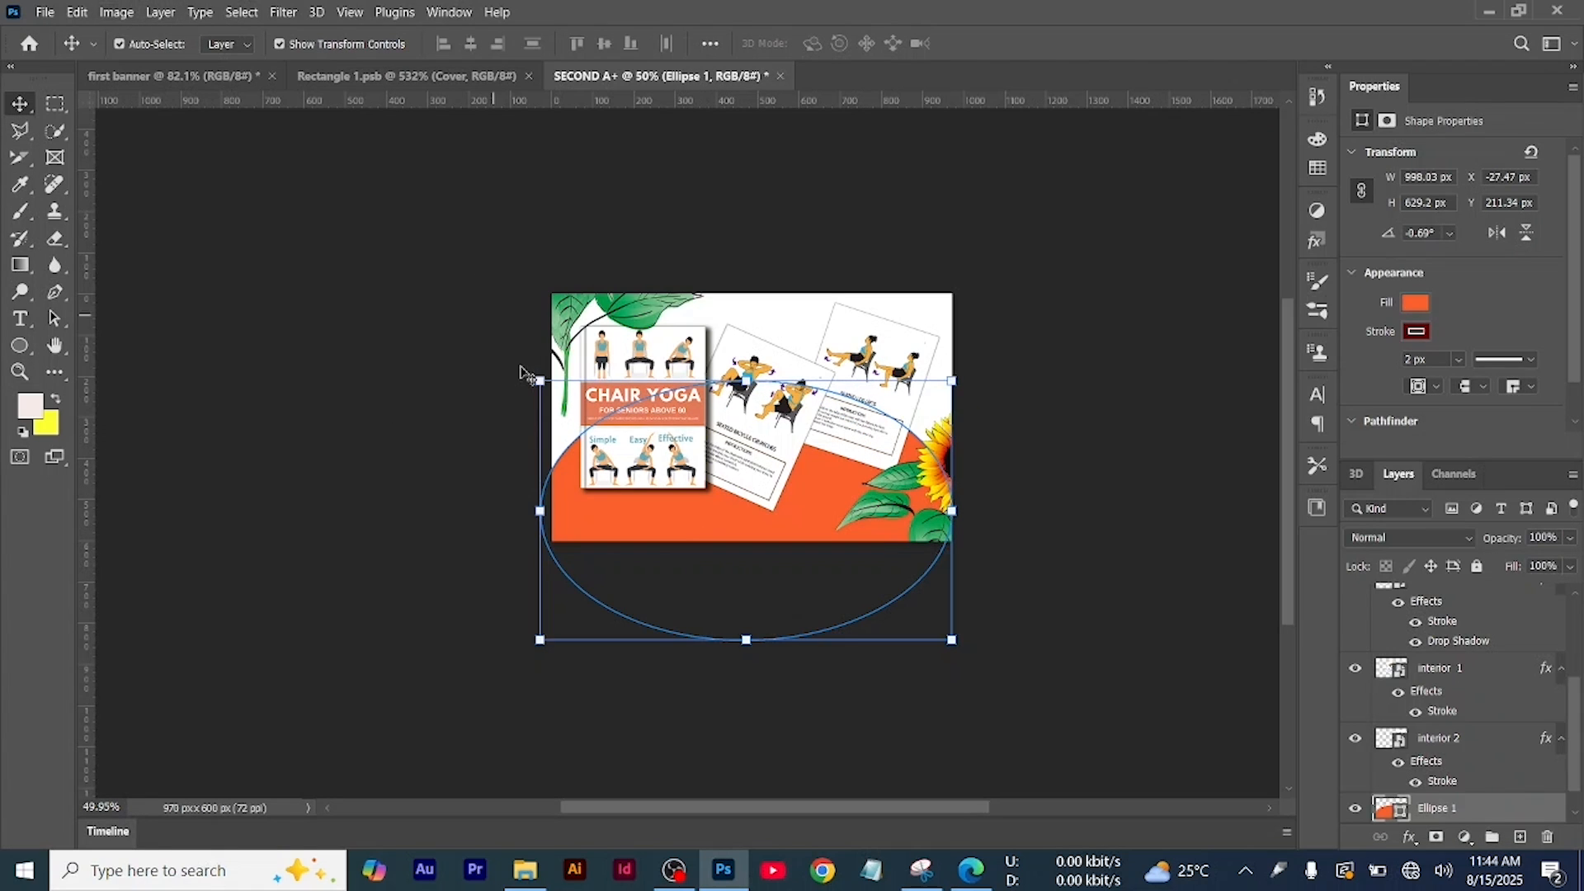
Convert the orange ellipse to a smart object and apply the Despeckle and Add Noise filters to it
{"action": "left_click", "coordinate": [283, 11]}
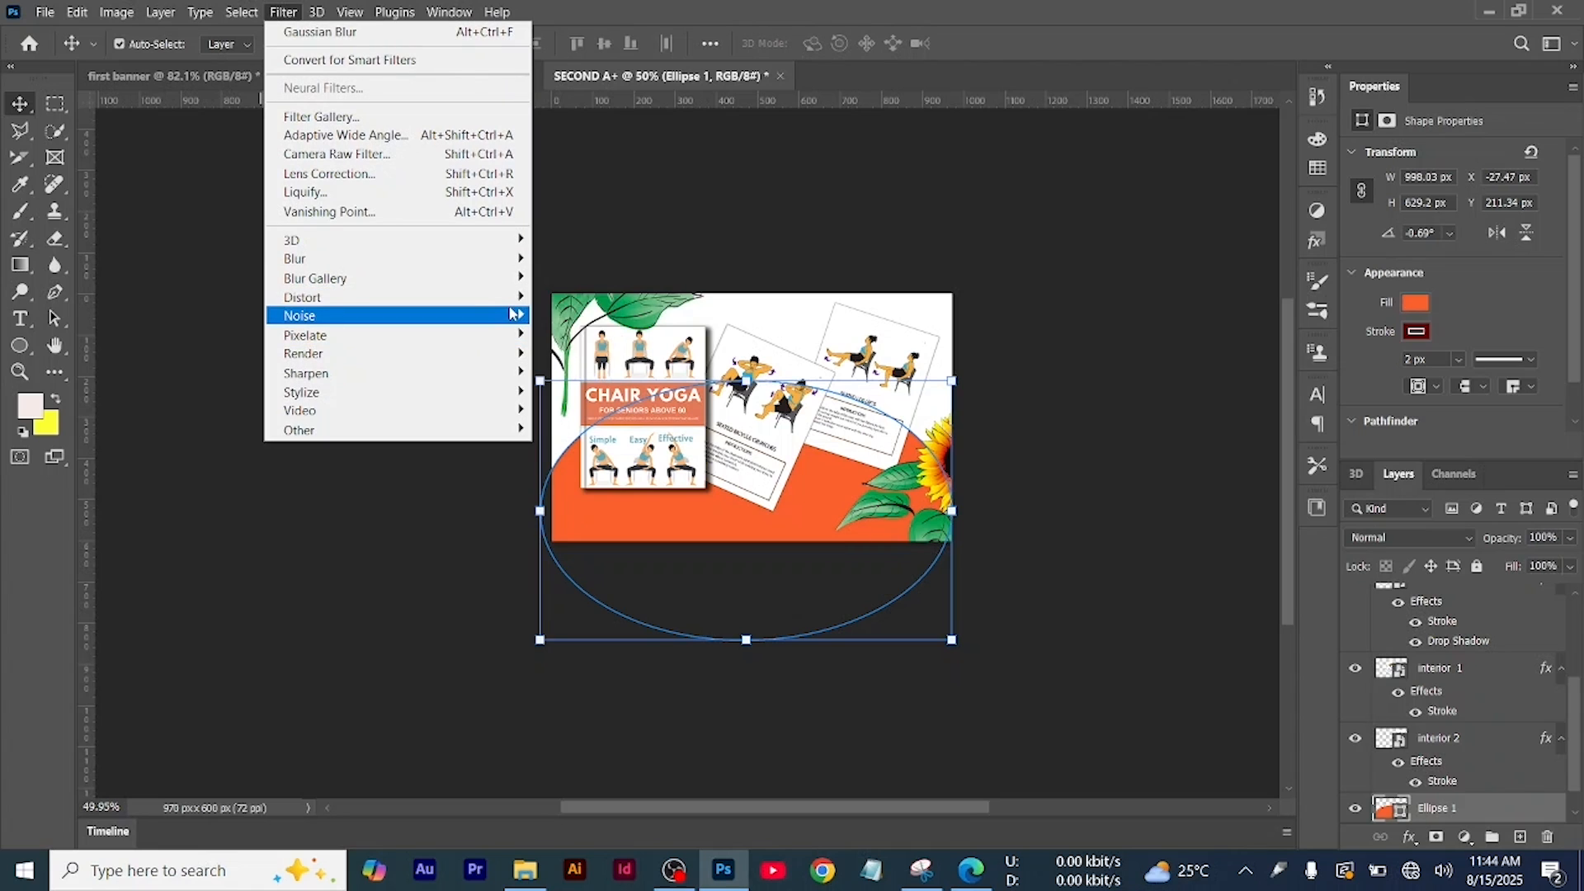
{"action": "mouse_move", "coordinate": [514, 313]}
{"action": "left_click", "coordinate": [610, 334]}
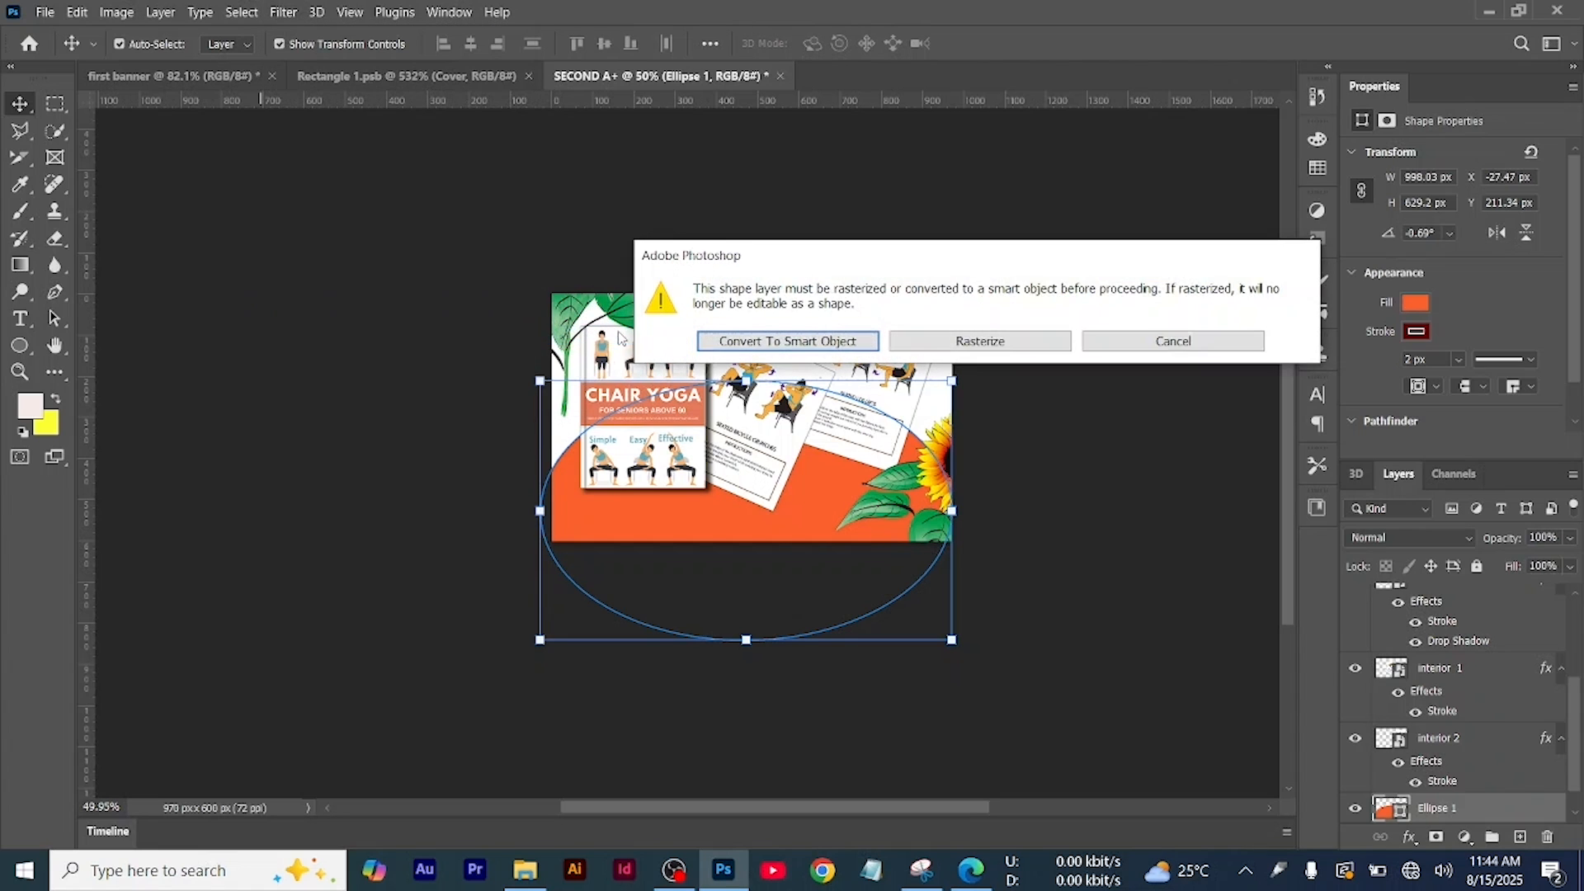
{"action": "left_click", "coordinate": [792, 342]}
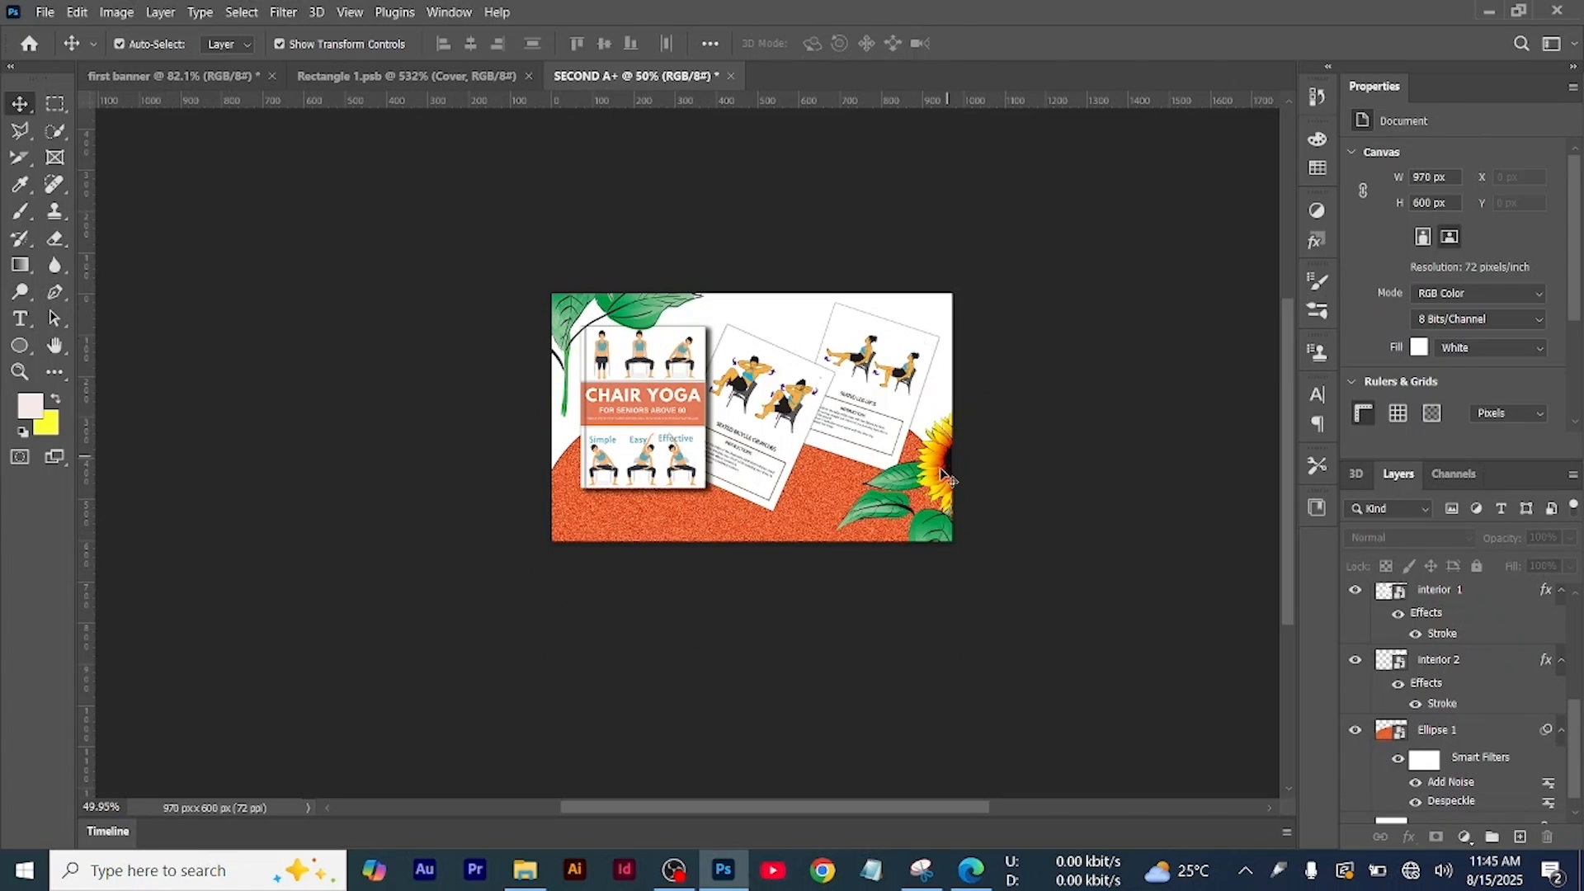
Duplicate the lower-right sunflower to the canvas's top edge, rotate the copy to about 19° and move its layer beneath interior 2
{"action": "left_click", "coordinate": [946, 478]}
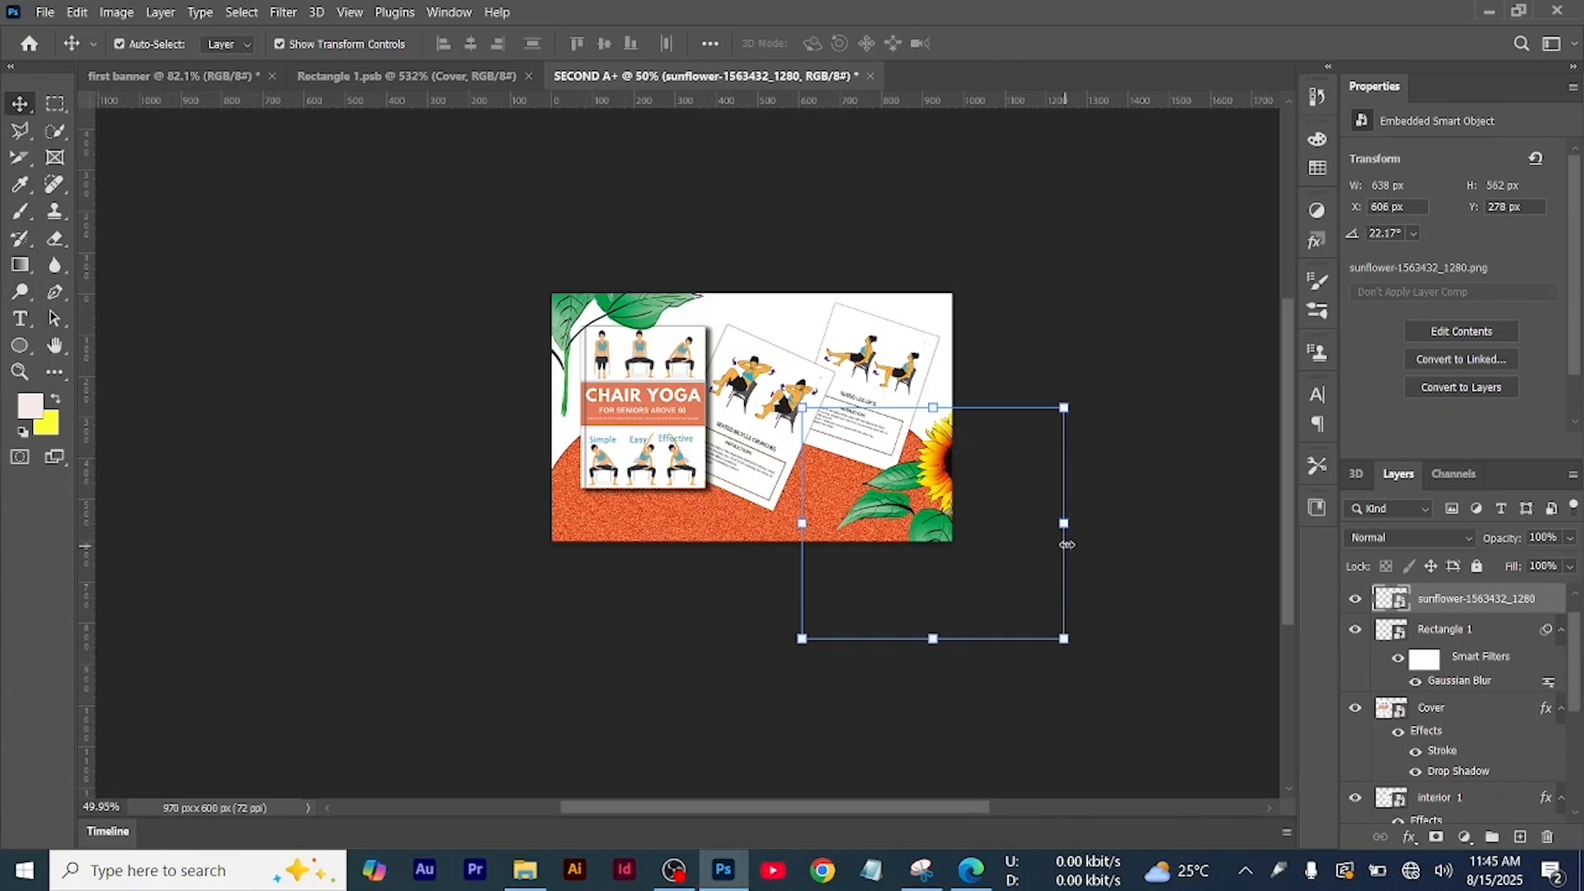
{"action": "left_click_drag", "start_coordinate": [916, 476], "coordinate": [905, 277]}
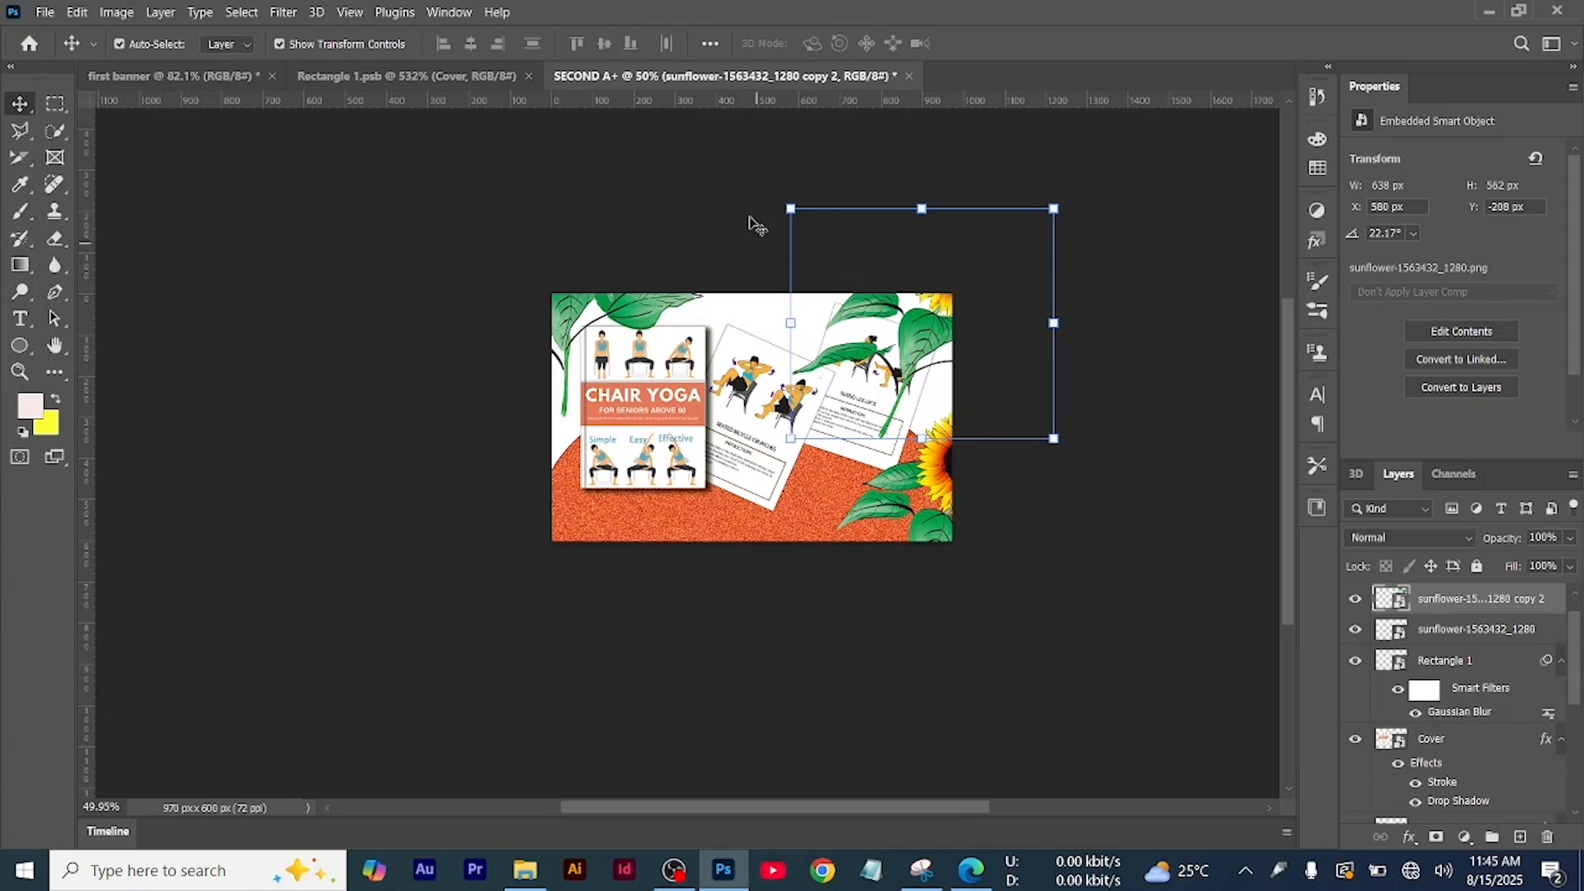
{"action": "mouse_move", "coordinate": [802, 215]}
{"action": "left_mouse_down"}
{"action": "mouse_move", "coordinate": [780, 186]}
{"action": "mouse_move", "coordinate": [784, 201]}
{"action": "left_mouse_up"}
{"action": "key", "text": "Escape"}
{"action": "left_click_drag", "start_coordinate": [1463, 596], "coordinate": [1444, 737]}
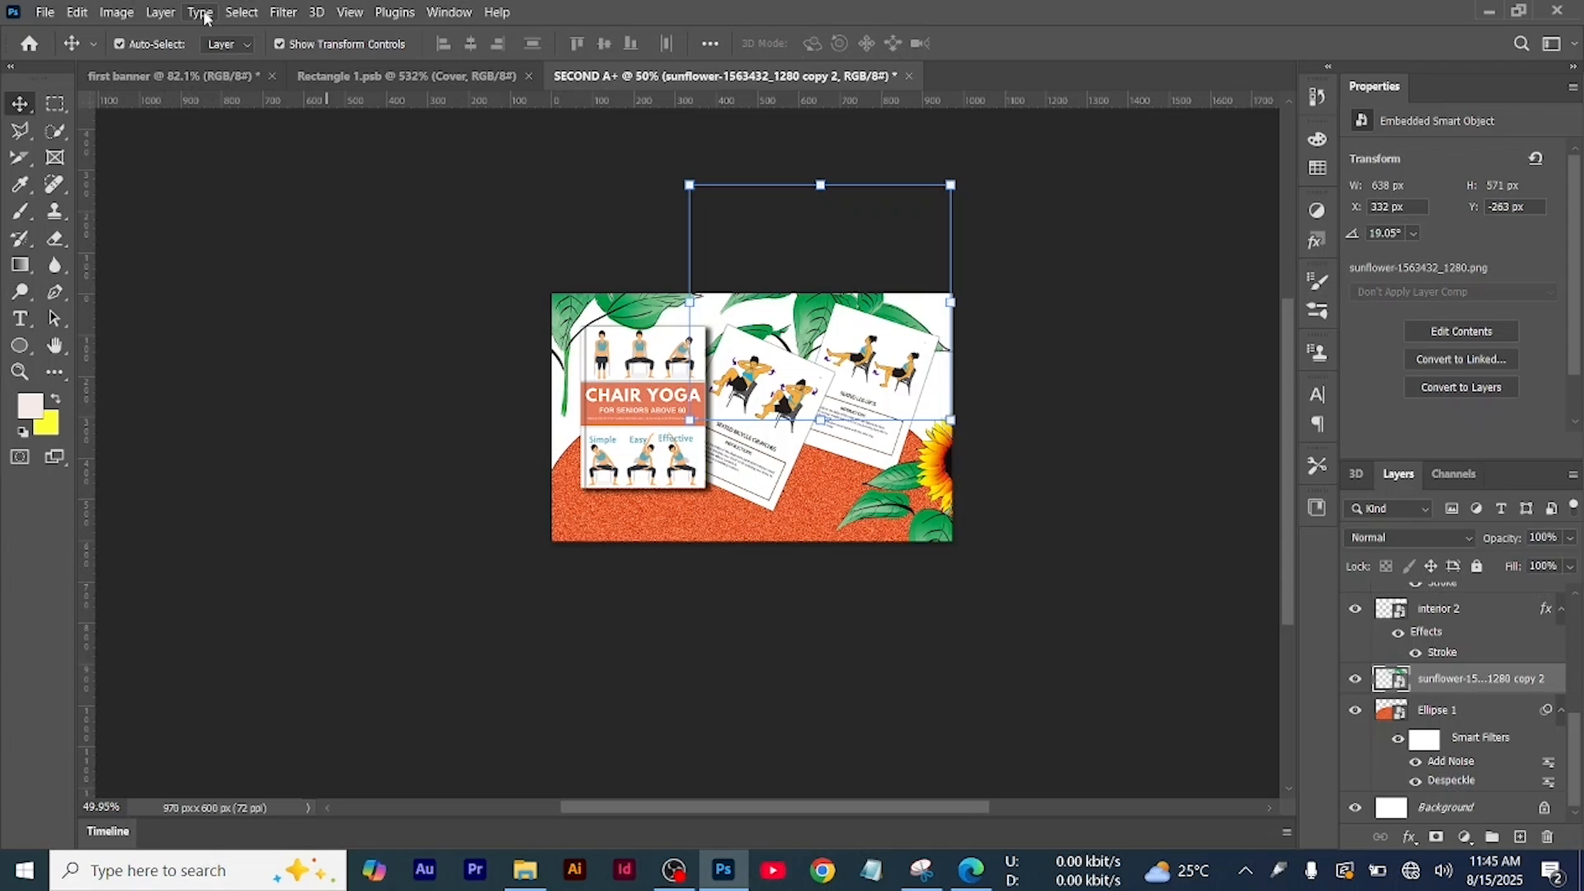
Apply a Gaussian Blur to the sunflower copy behind the interior pages
{"action": "left_click", "coordinate": [283, 11]}
{"action": "mouse_move", "coordinate": [495, 259]}
{"action": "left_click", "coordinate": [587, 334]}
{"action": "key", "text": "Return"}
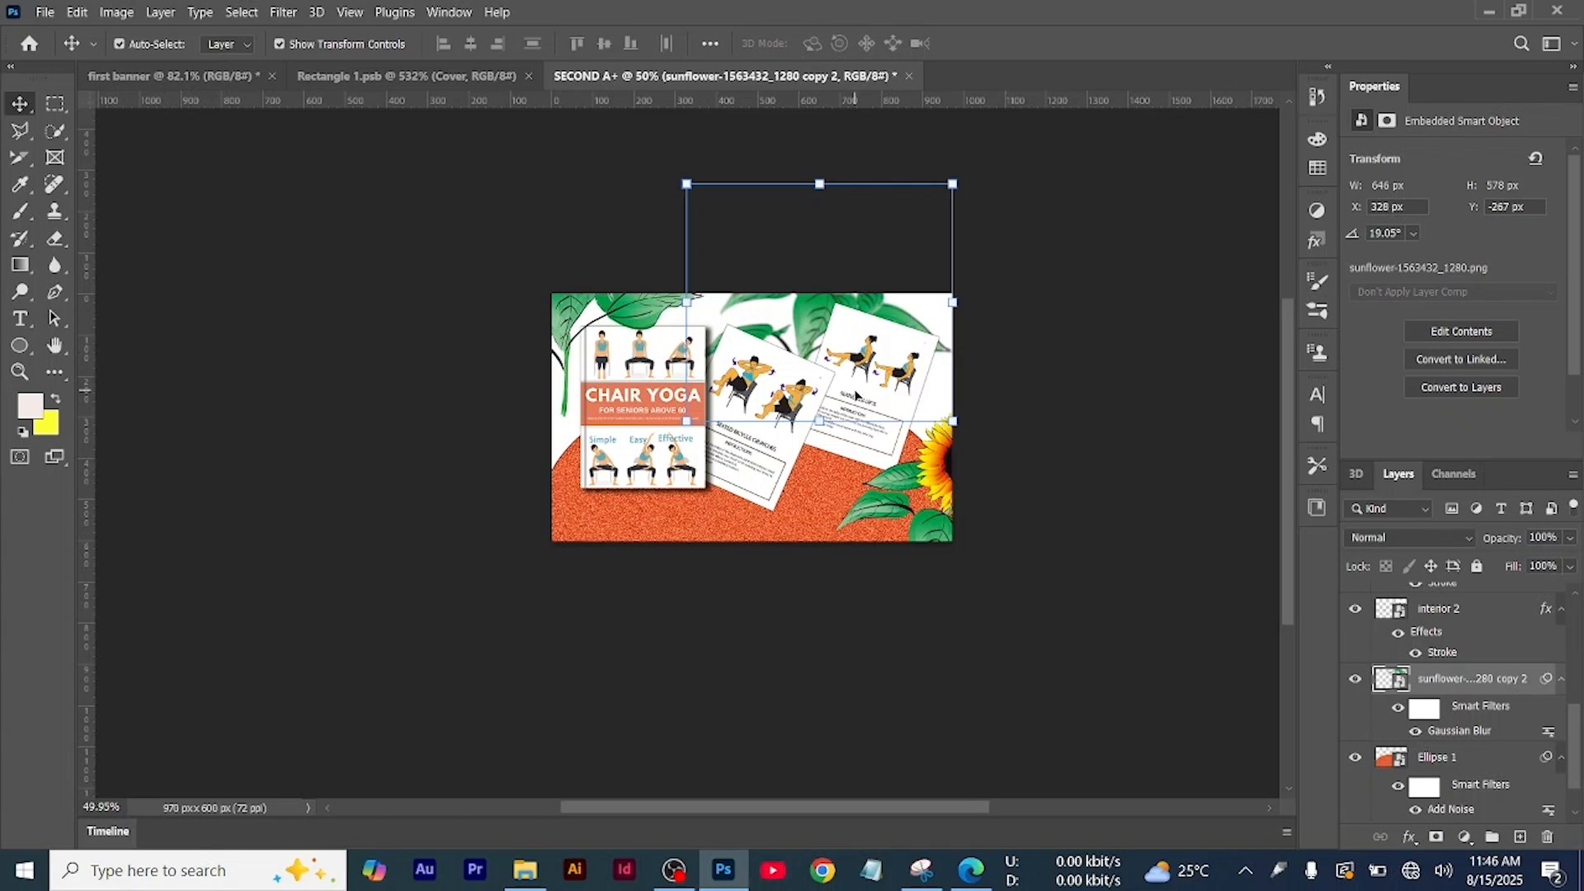
Review the stroke settings in the interior 1 page's layer style and accept them
{"action": "left_click", "coordinate": [778, 483]}
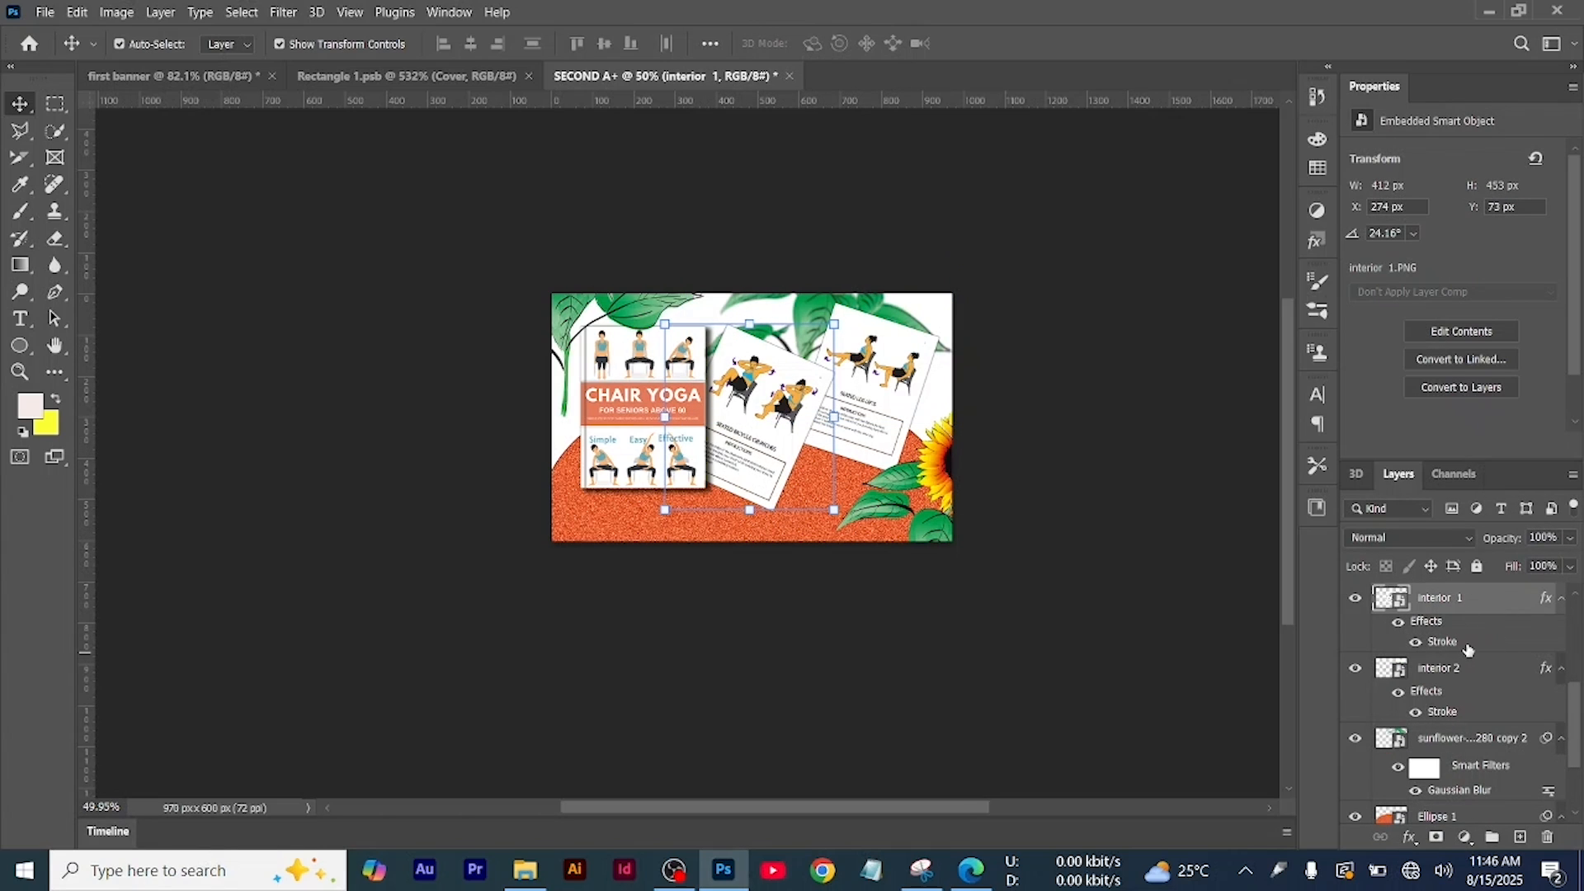
{"action": "double_click", "coordinate": [1468, 648]}
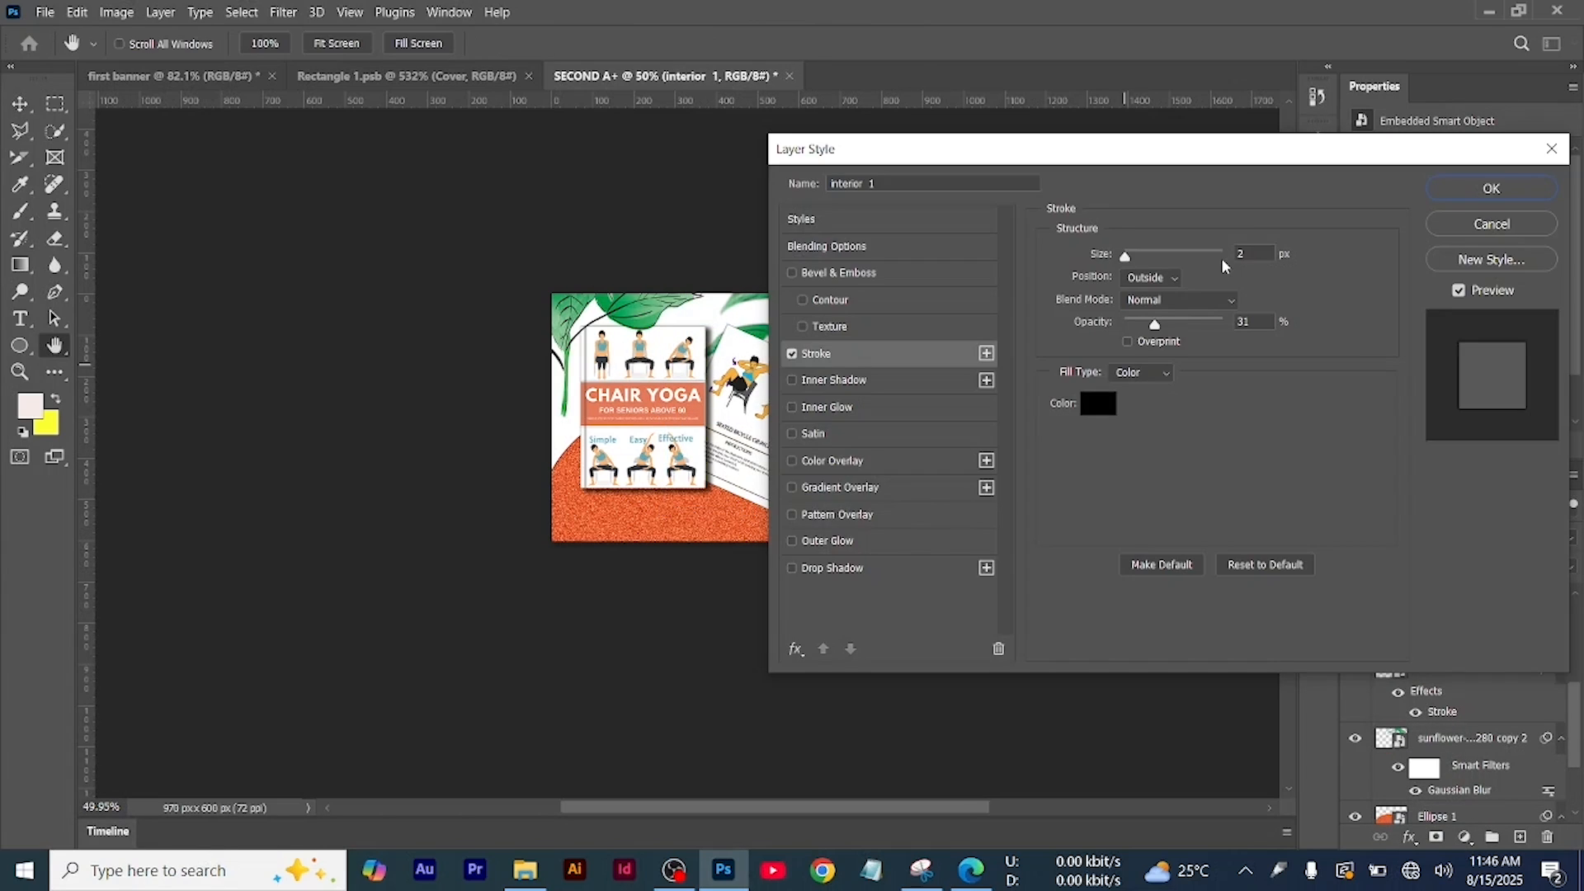
{"action": "left_click", "coordinate": [1457, 193]}
{"action": "left_click", "coordinate": [1503, 699]}
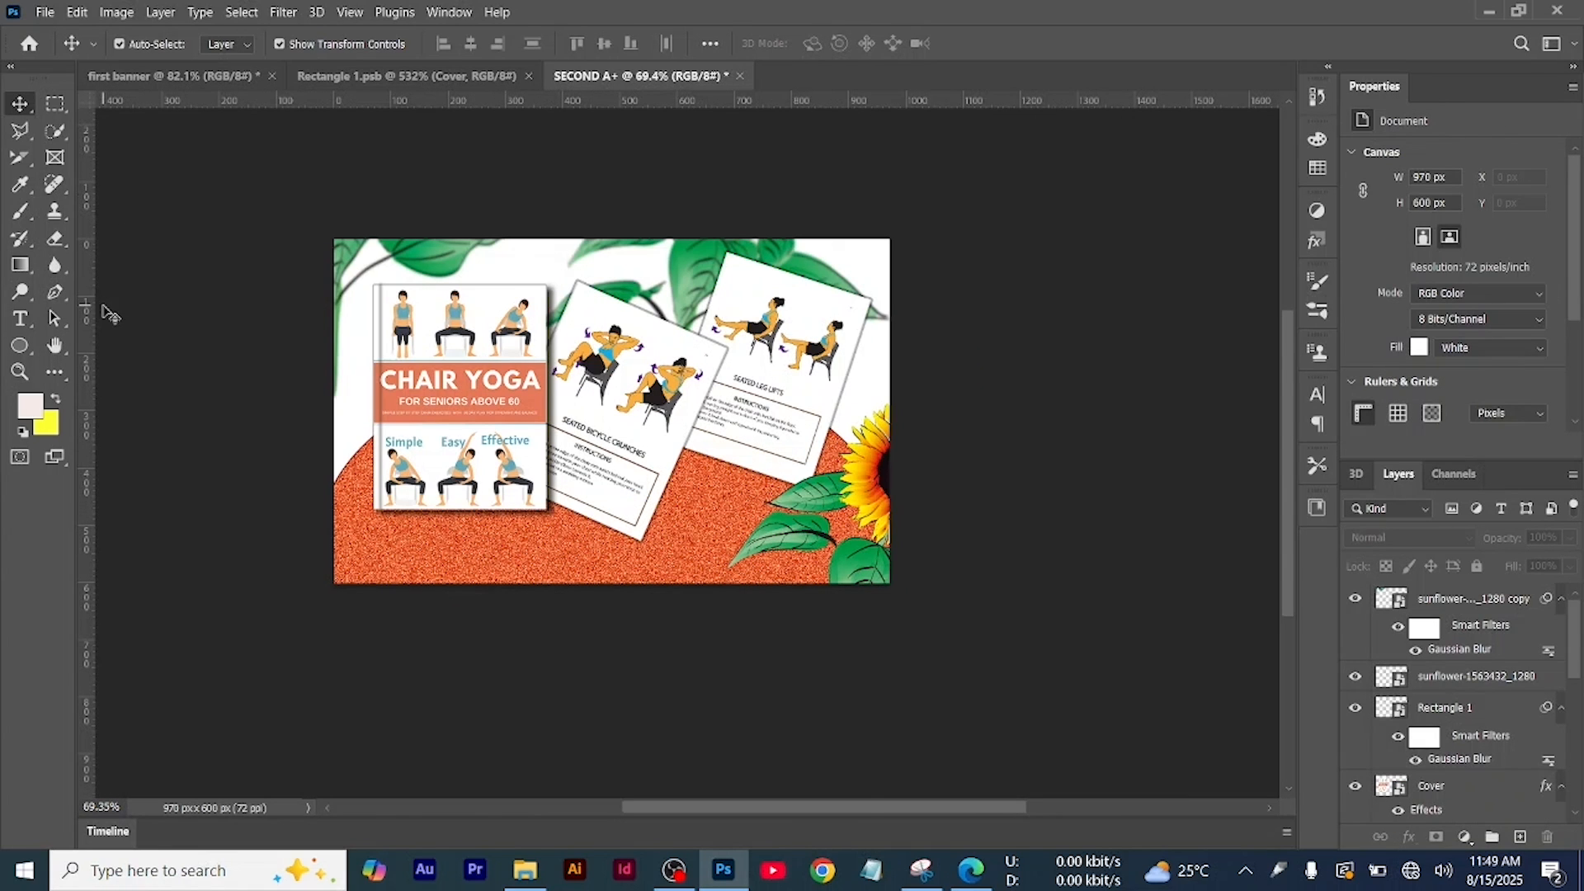
Add the text OLDER AND STRONGER on the orange area below the cover and enlarge it in a bold italic style
{"action": "key", "text": "t"}
{"action": "left_click", "coordinate": [396, 561]}
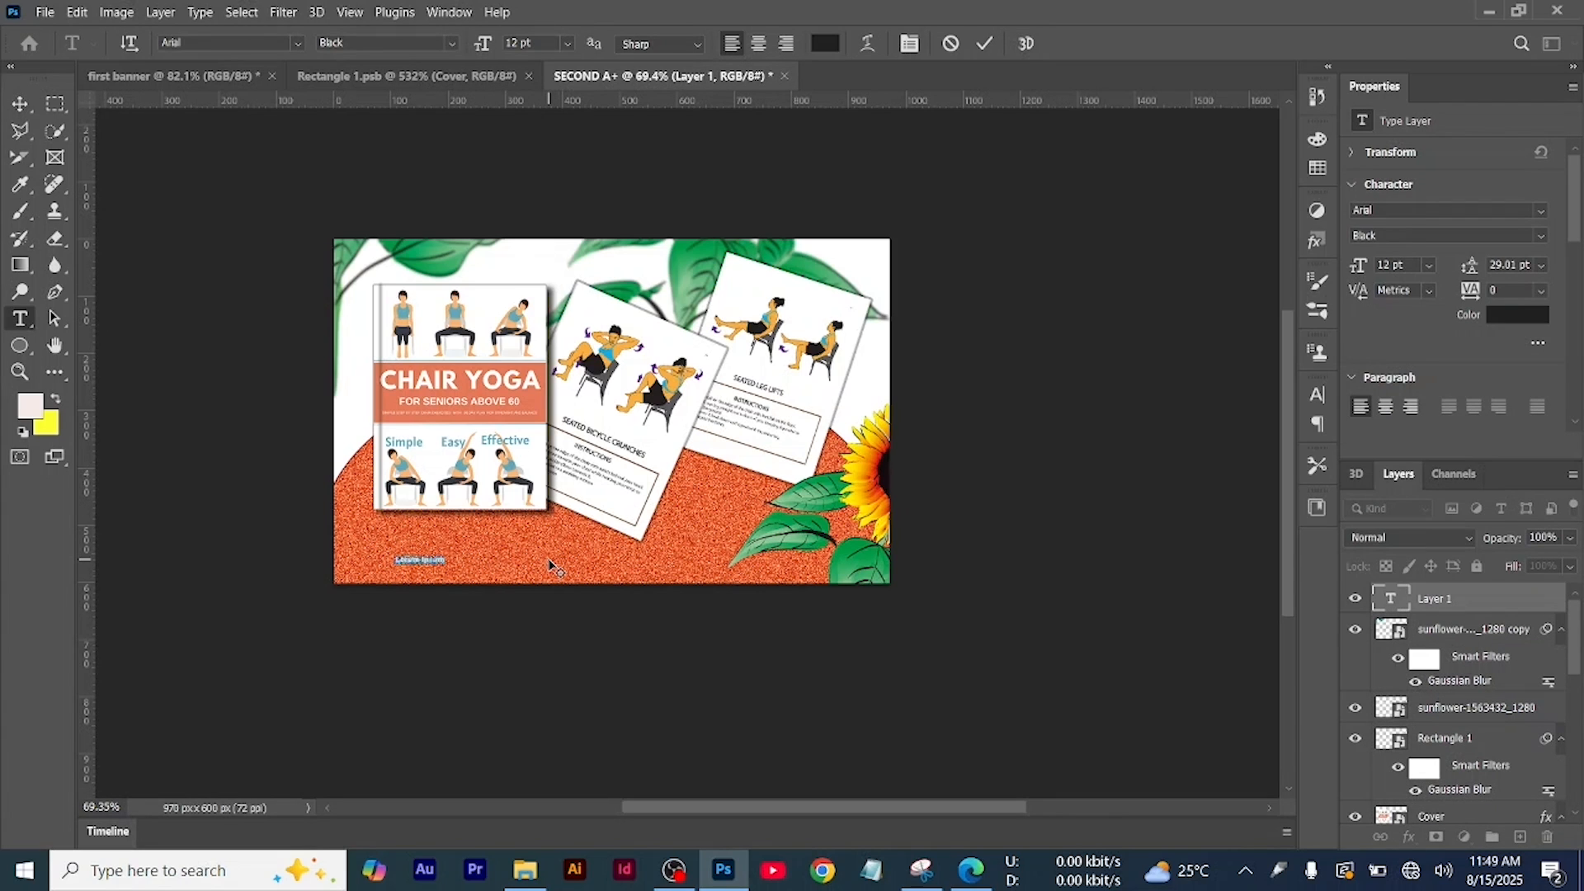
{"action": "type", "text": "LEA"}
{"action": "key", "text": "ctrl+a"}
{"action": "left_click", "coordinate": [567, 43]}
{"action": "left_click", "coordinate": [551, 254]}
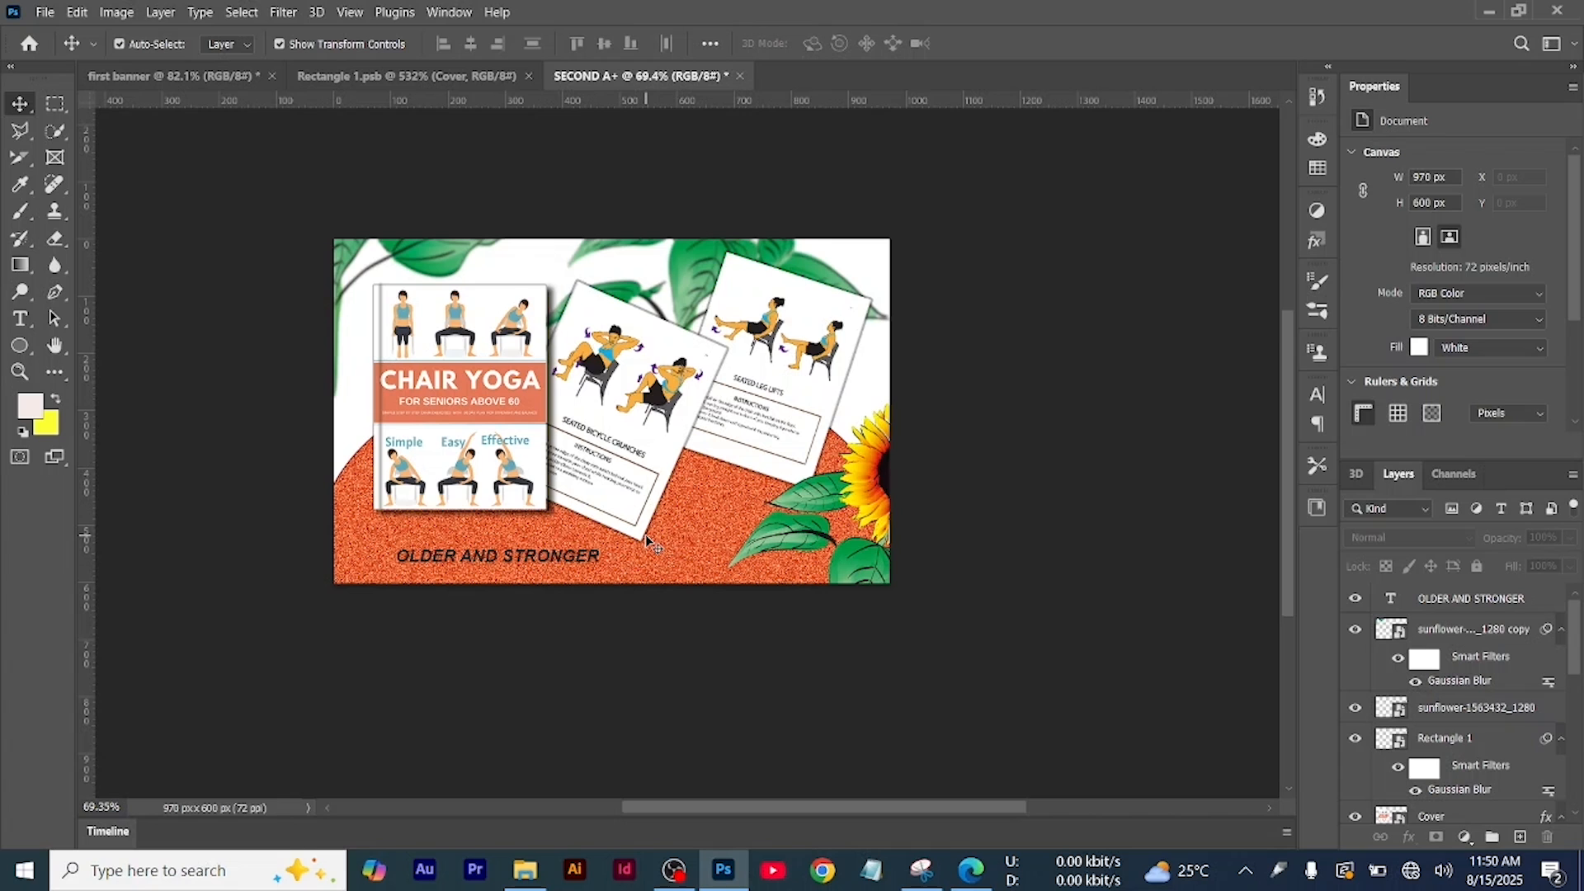
Export the SECOND A+ image as a 970 × 600 px JPG at quality 6
{"action": "left_click", "coordinate": [45, 11]}
{"action": "mouse_move", "coordinate": [67, 316]}
{"action": "left_click", "coordinate": [347, 336]}
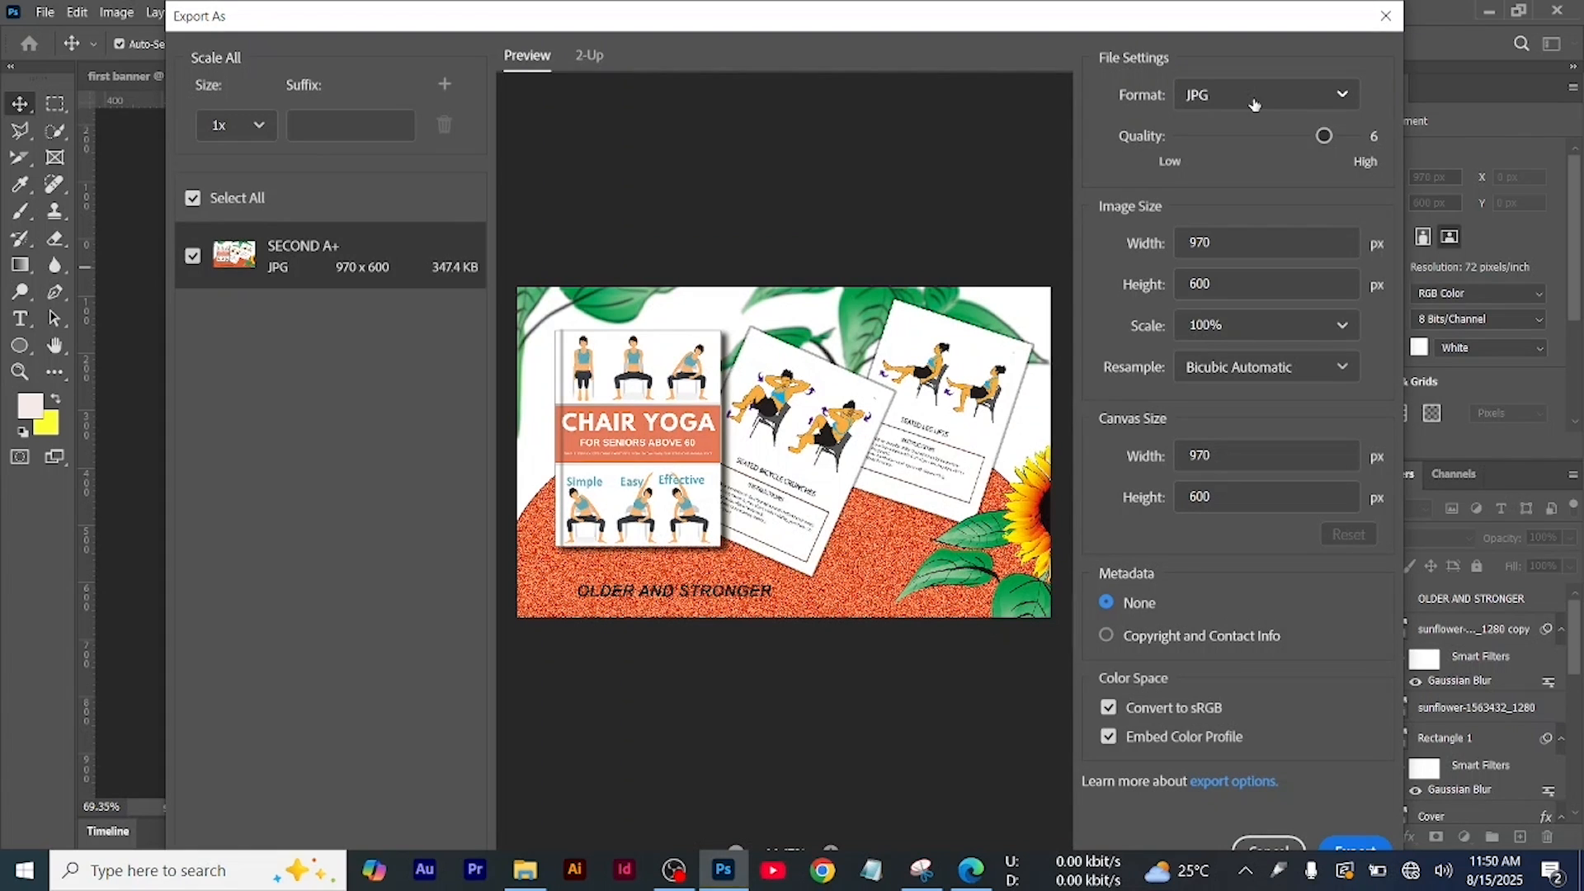
{"action": "left_click", "coordinate": [1353, 843]}
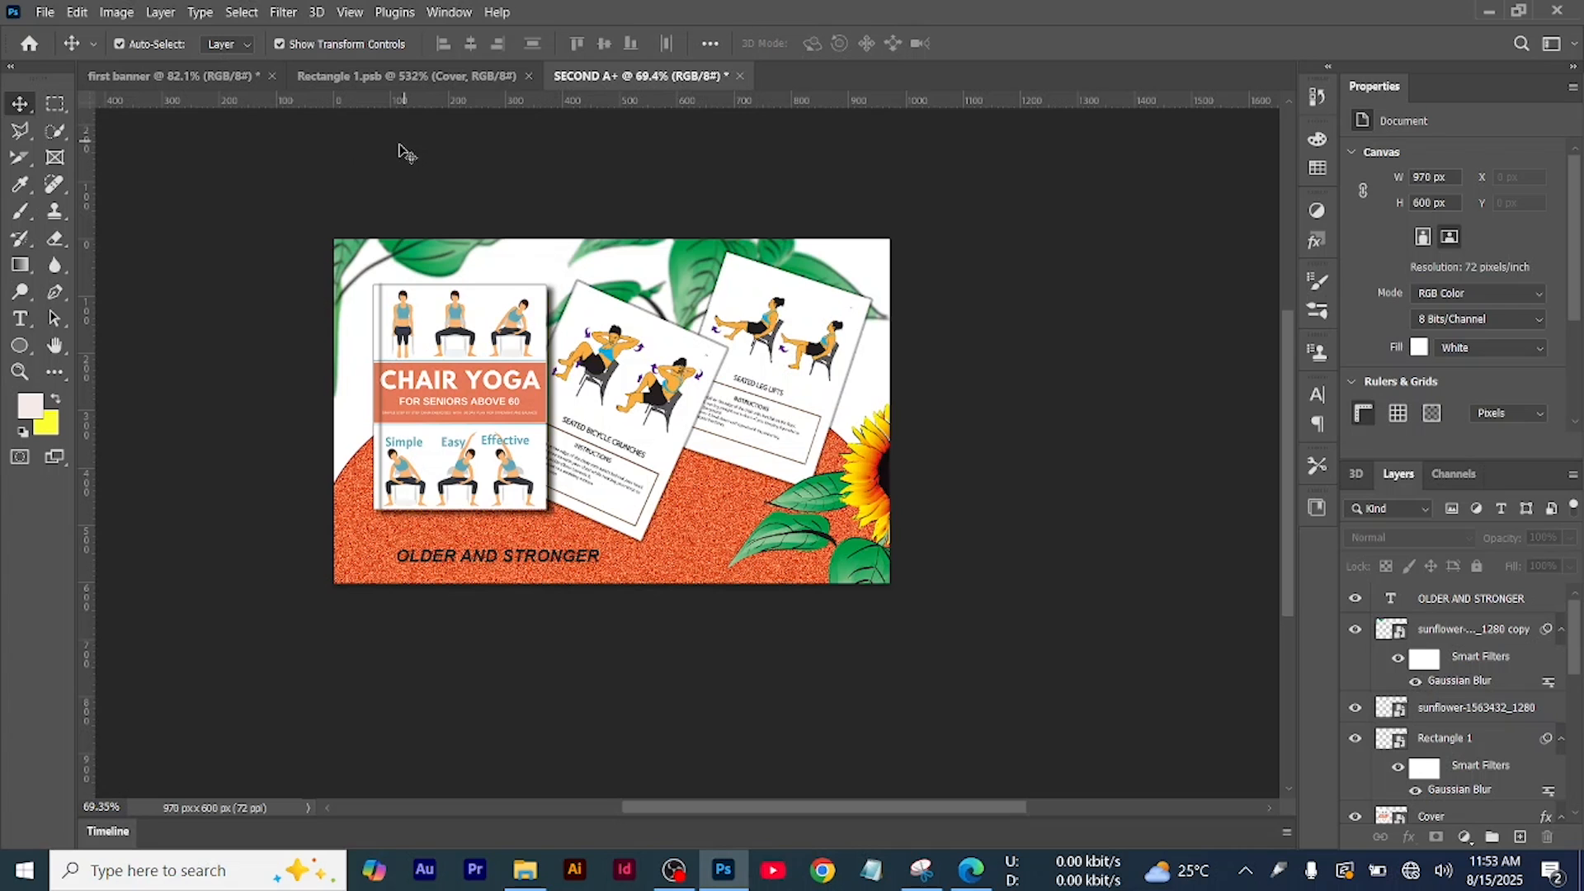
Create a new document named A+ content 3, 970 × 600 px at 72 pixels/inch with a white background
{"action": "left_click", "coordinate": [41, 11]}
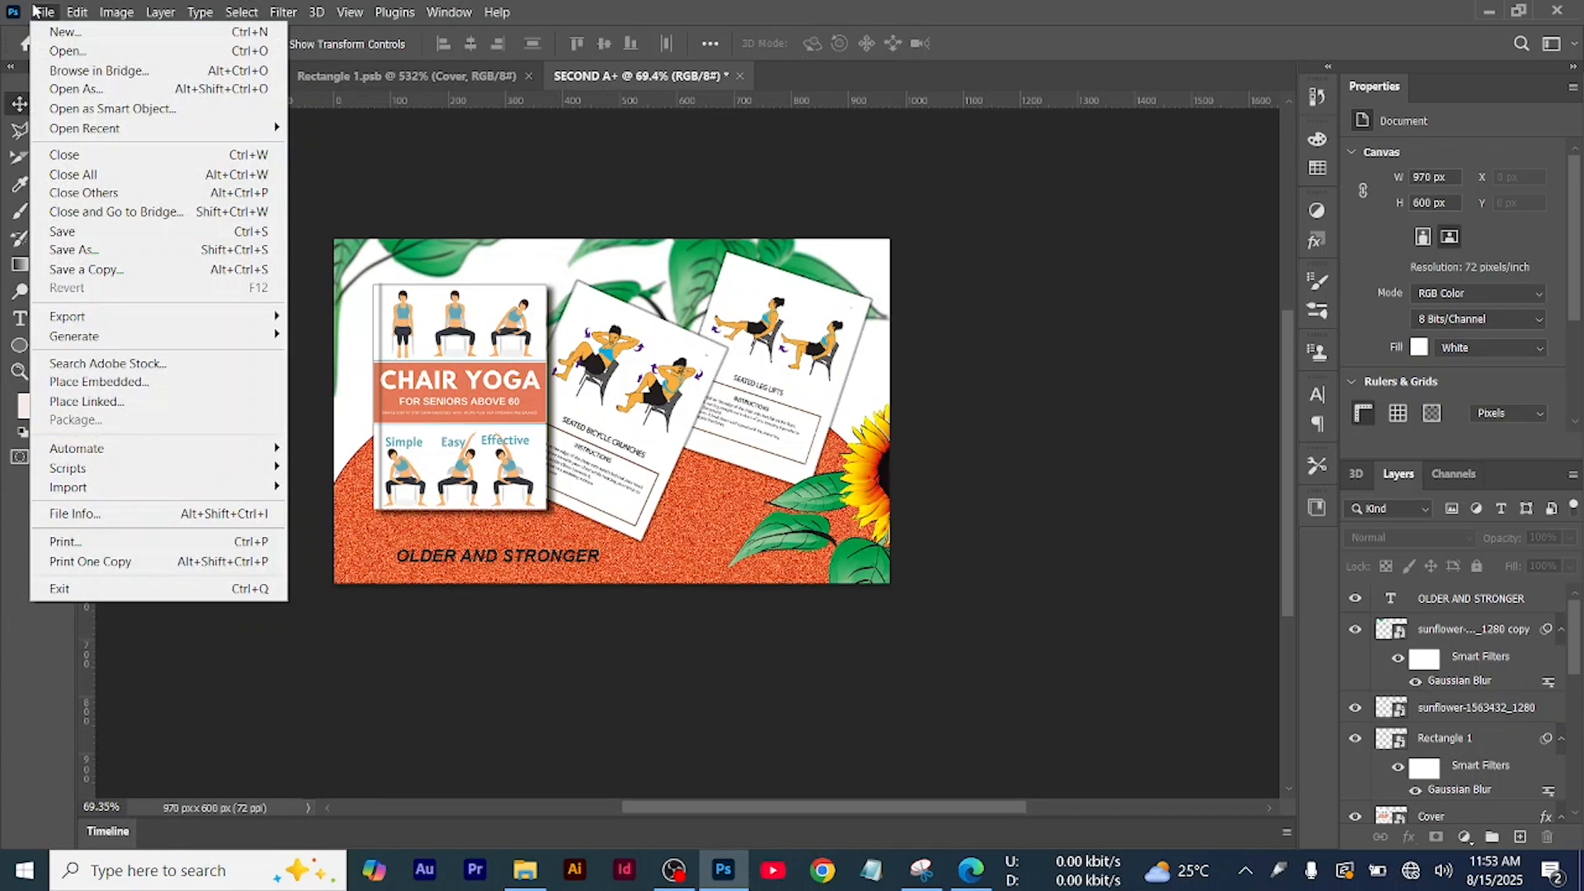
{"action": "left_click", "coordinate": [65, 31]}
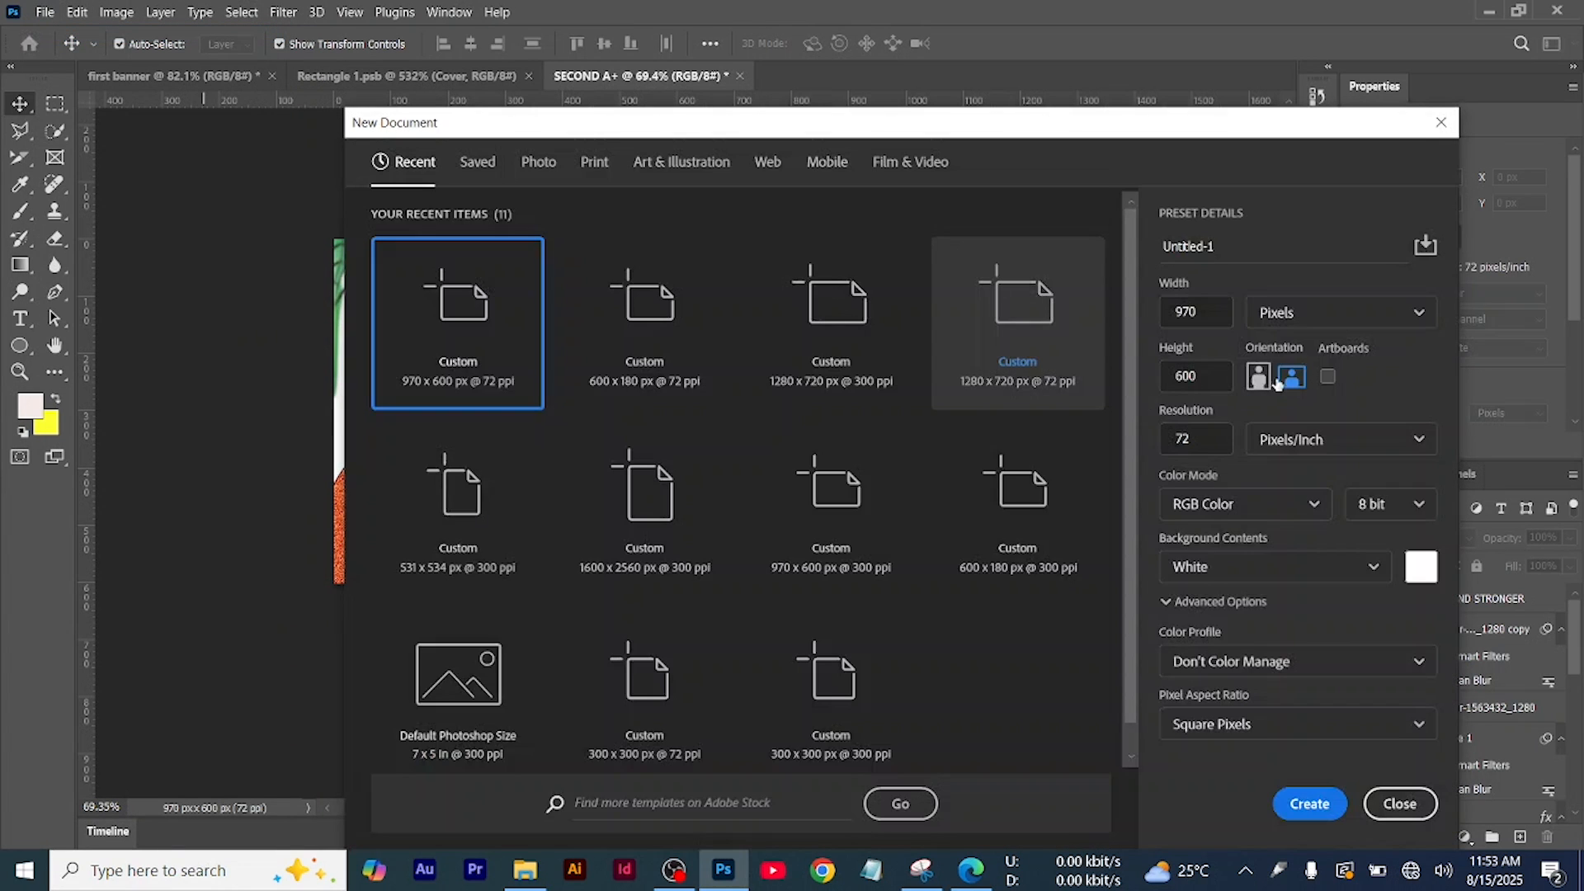
{"action": "type", "text": "A+ content"}
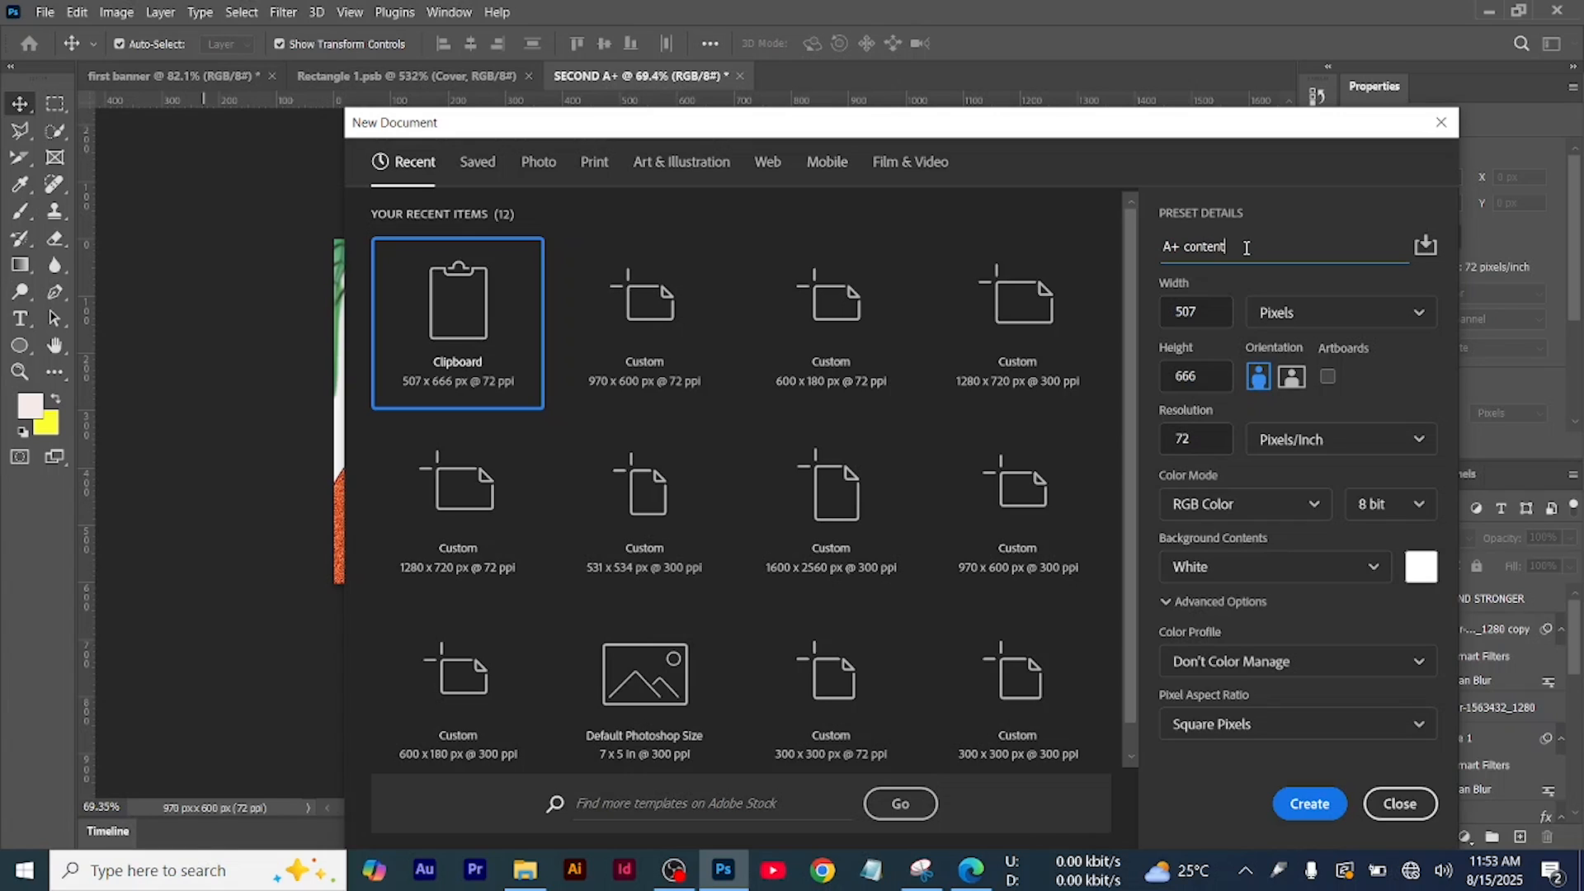
{"action": "left_click", "coordinate": [1206, 311]}
{"action": "left_click", "coordinate": [1219, 374]}
{"action": "key", "text": "BackSpace"}
{"action": "key", "text": "BackSpace"}
{"action": "key", "text": "BackSpace"}
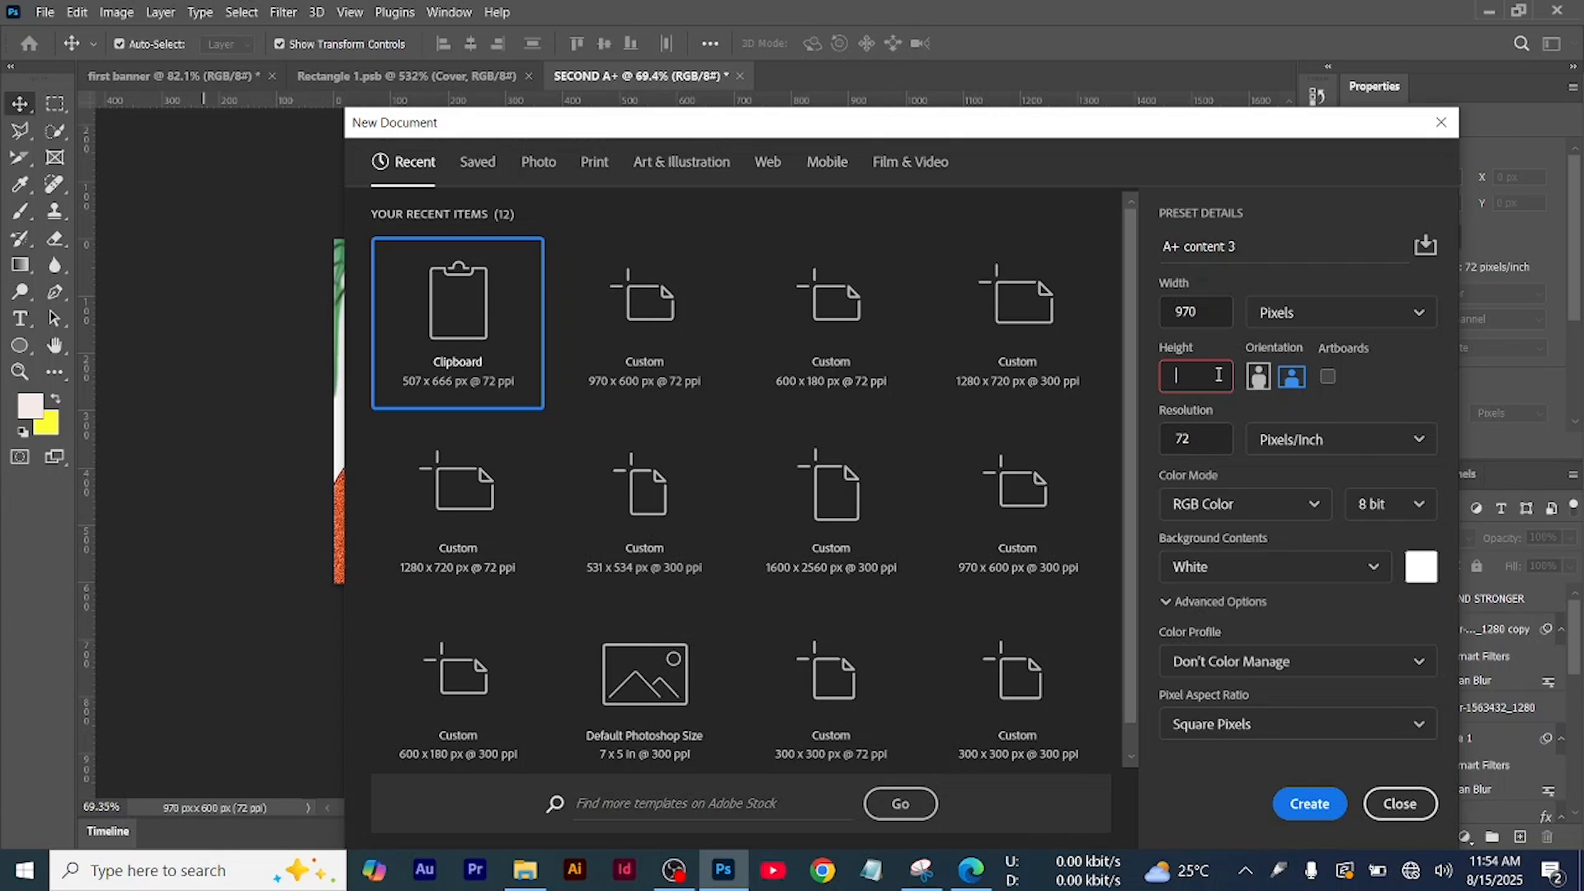
{"action": "type", "text": "600"}
{"action": "left_click", "coordinate": [1310, 804]}
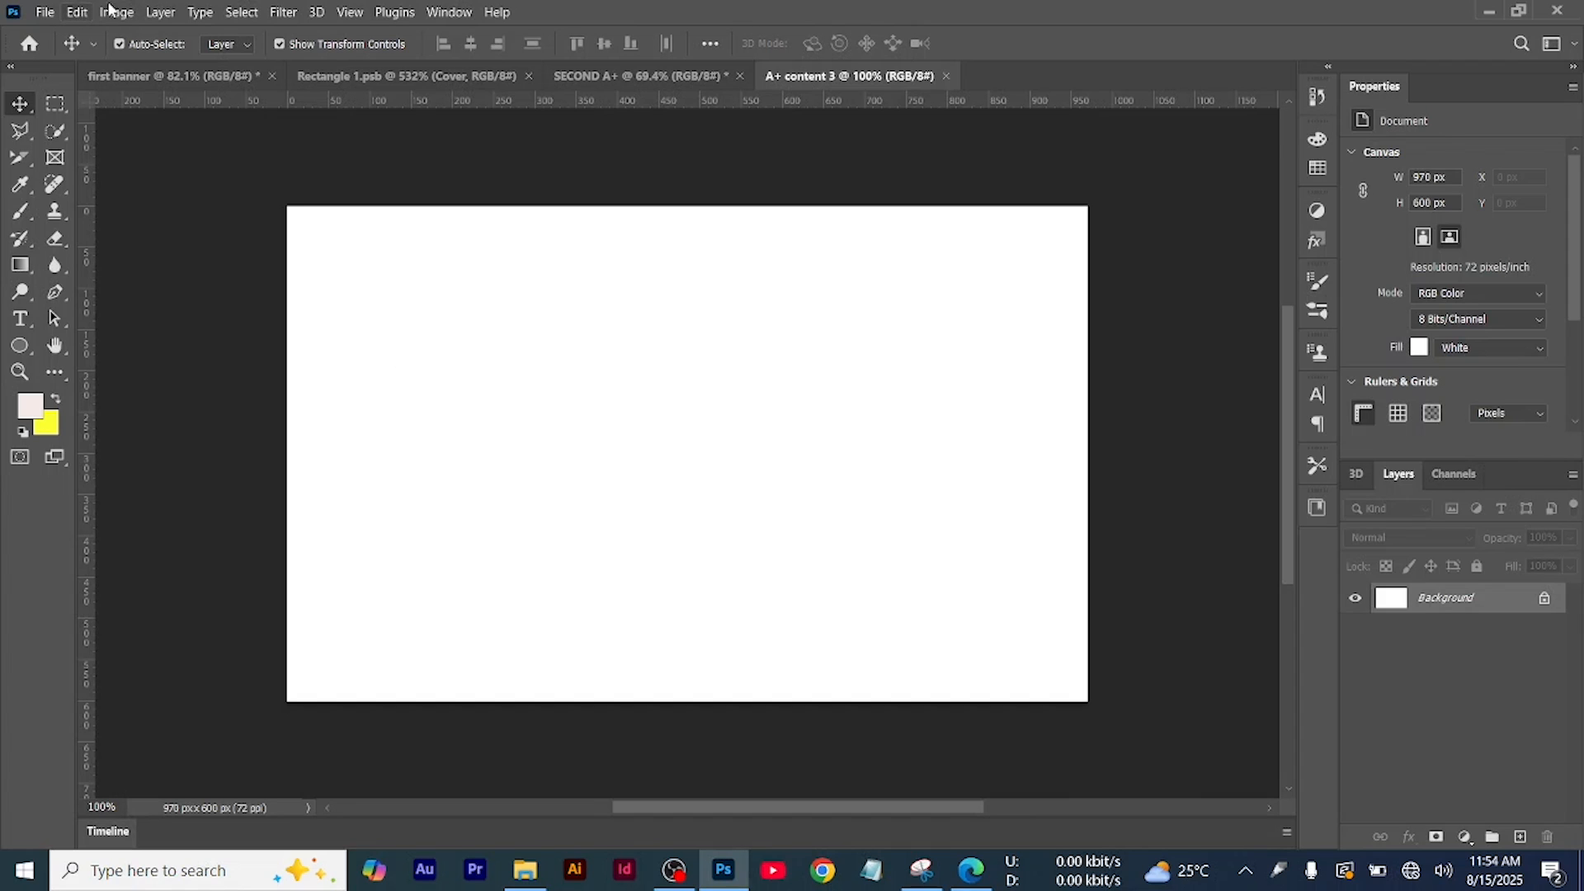
Place optimized_product_thumb_32215f as an embedded image and scale it to about 577 × 769 px, aligned to the canvas's upper-right corner
{"action": "left_click", "coordinate": [45, 11]}
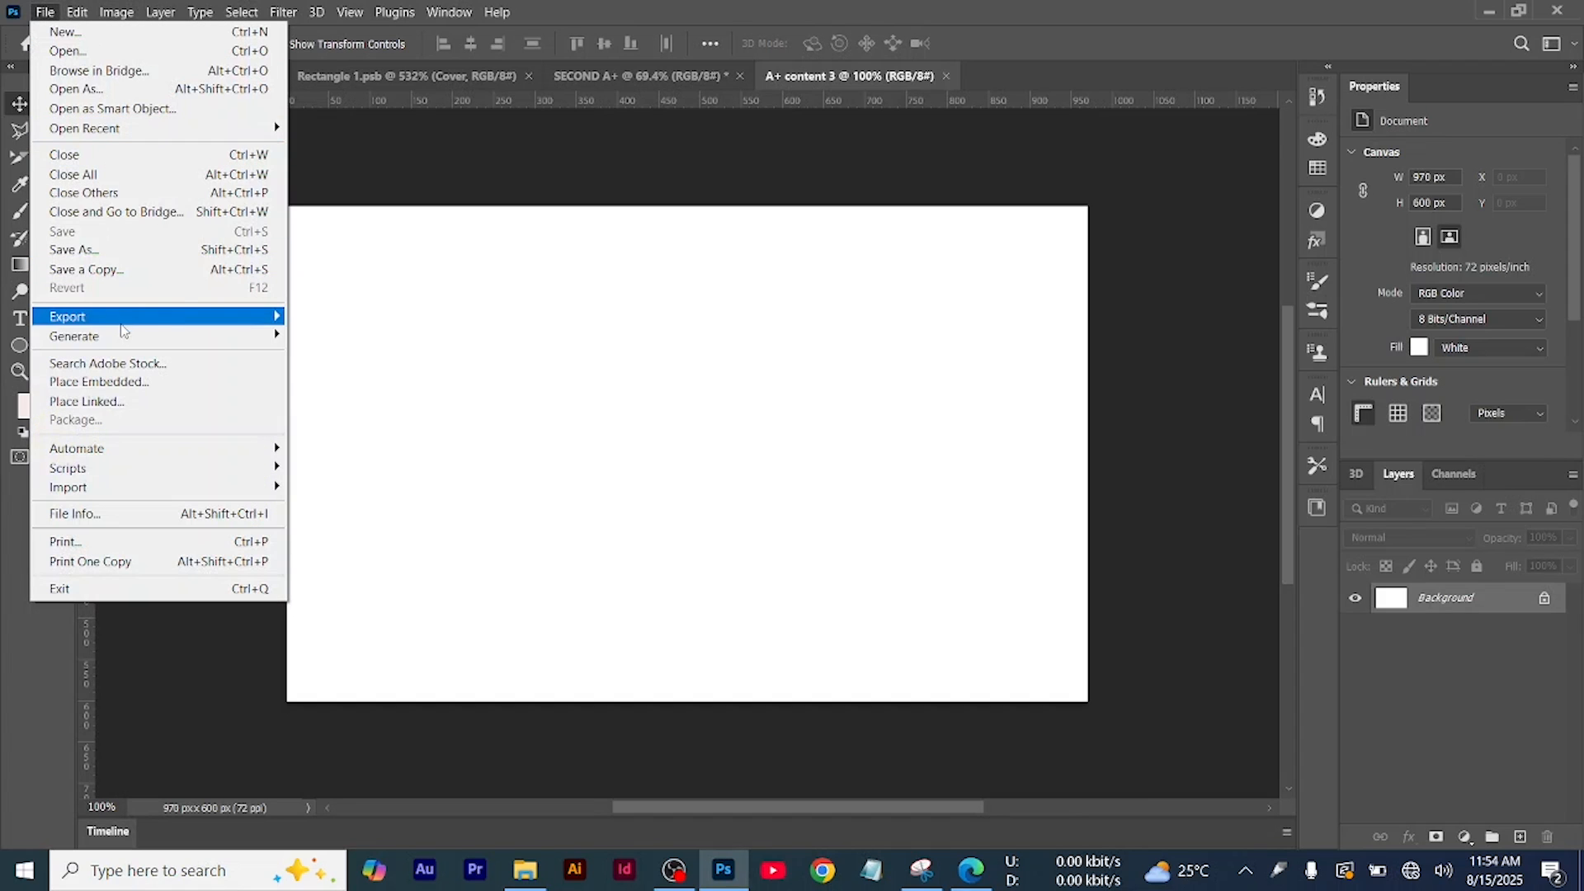
{"action": "left_click", "coordinate": [132, 381]}
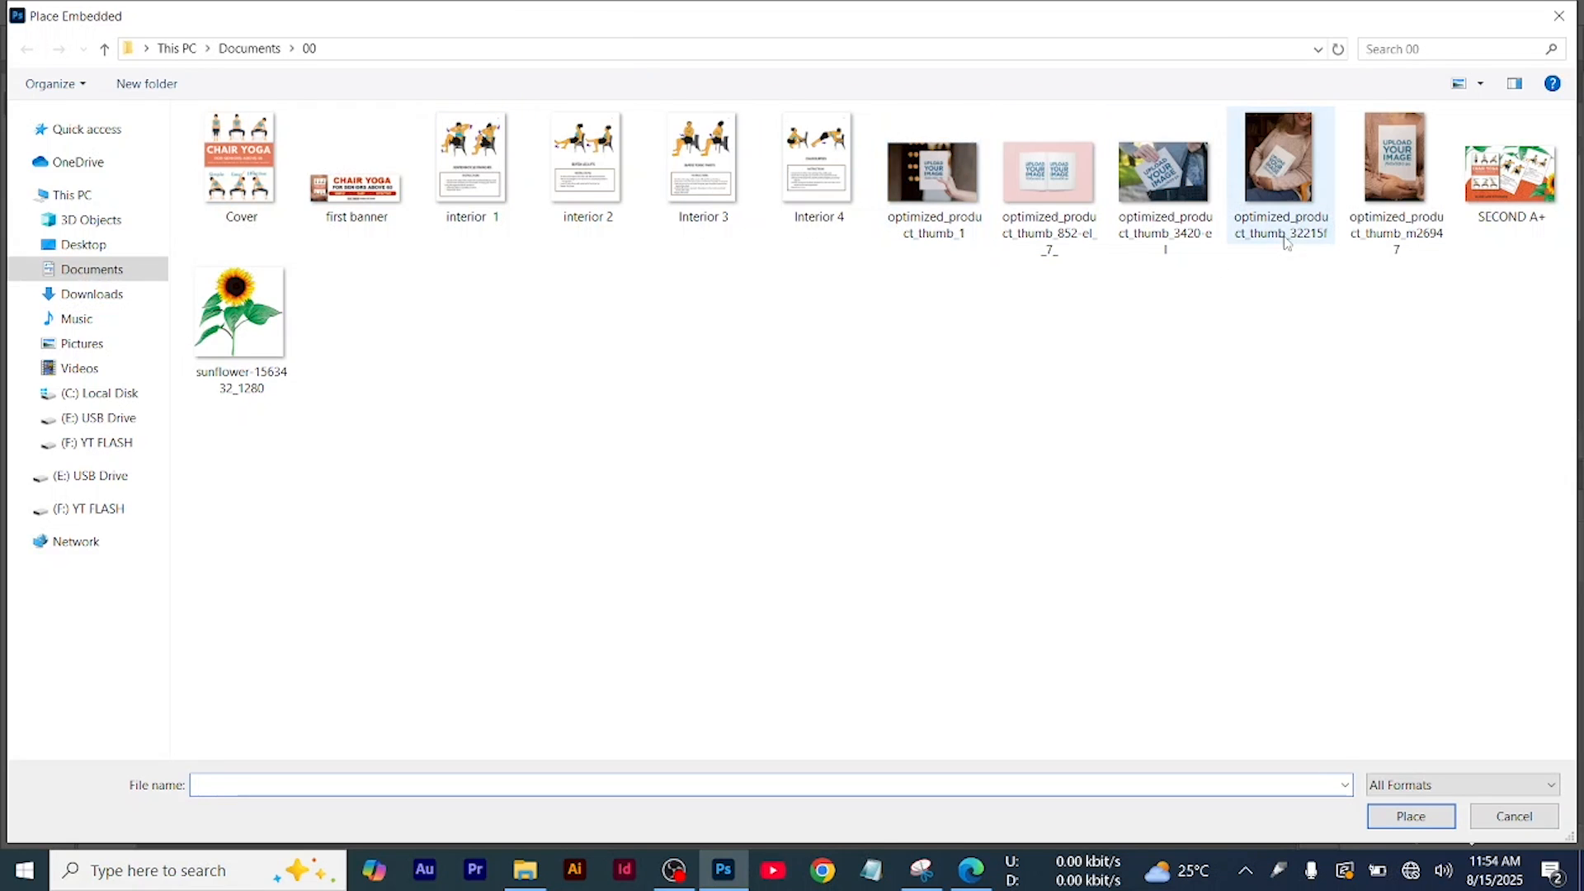
{"action": "left_click", "coordinate": [1274, 188]}
{"action": "left_click", "coordinate": [1410, 816]}
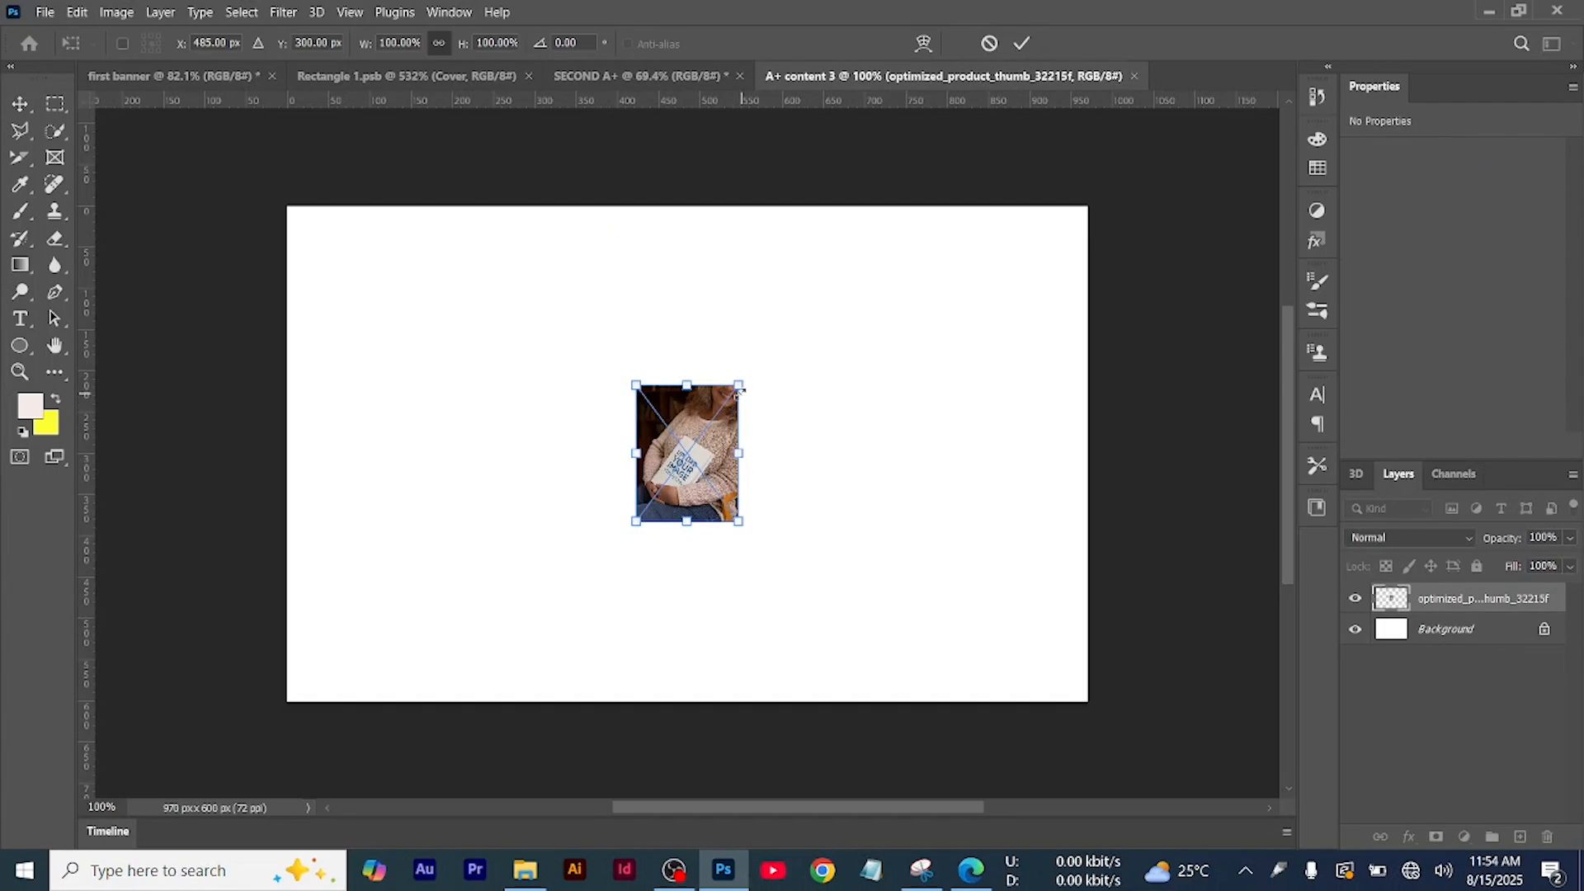
{"action": "left_click_drag", "start_coordinate": [738, 386], "coordinate": [936, 260]}
{"action": "left_click_drag", "start_coordinate": [777, 294], "coordinate": [995, 290]}
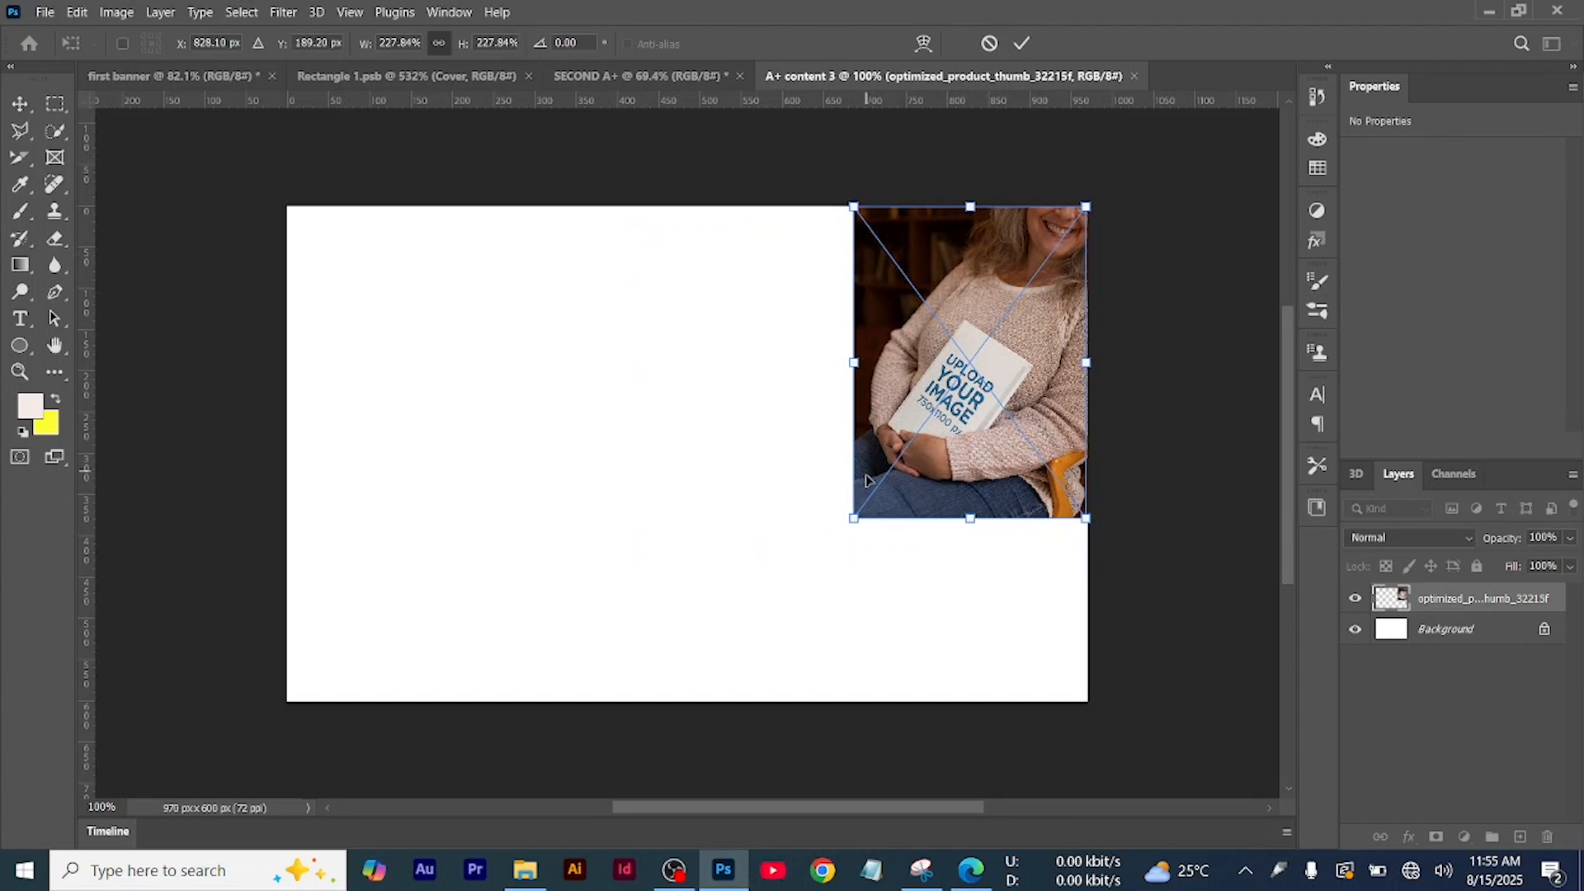
{"action": "left_click_drag", "start_coordinate": [854, 516], "coordinate": [611, 805]}
{"action": "left_click", "coordinate": [1021, 43]}
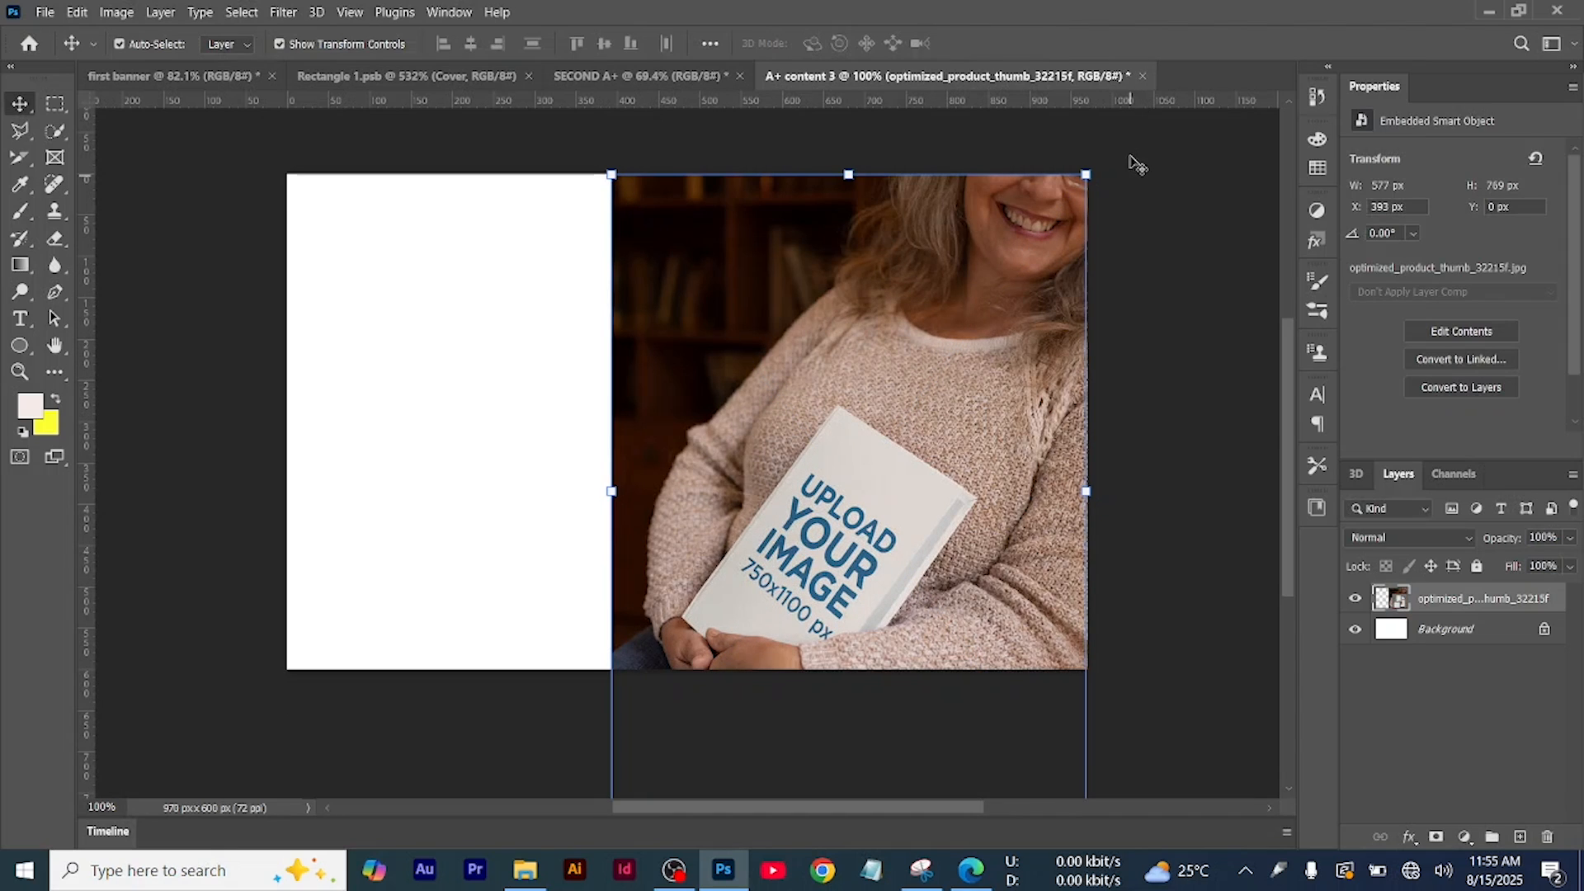
{"action": "left_click", "coordinate": [1140, 228]}
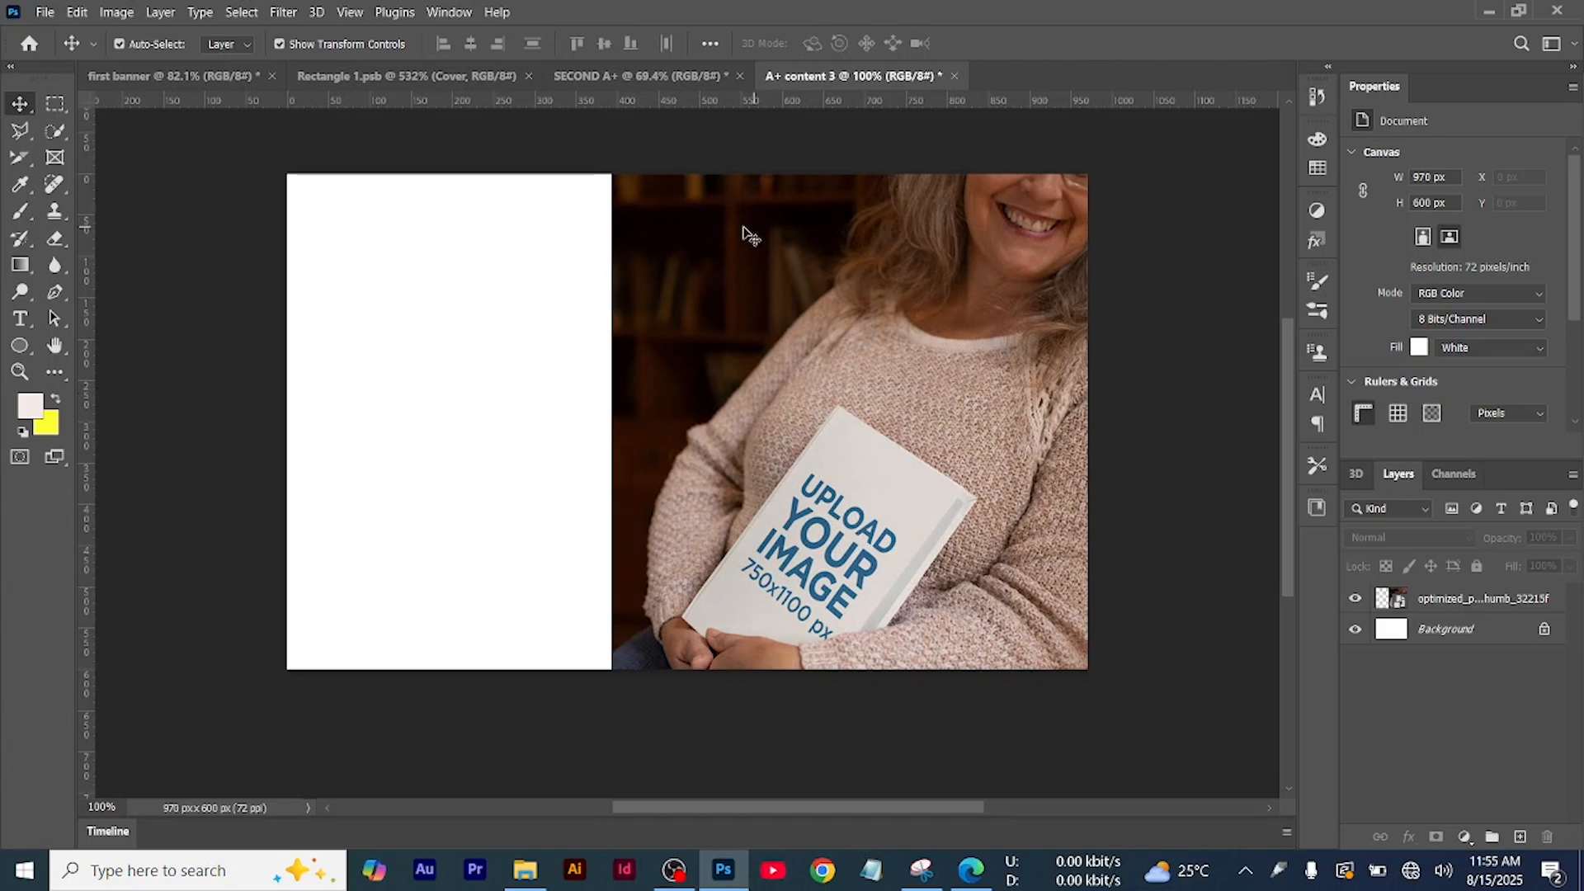
Select the woman holding the book with the Quick Selection tool, copy her to a new layer and hide the original photo
{"action": "left_click", "coordinate": [52, 128]}
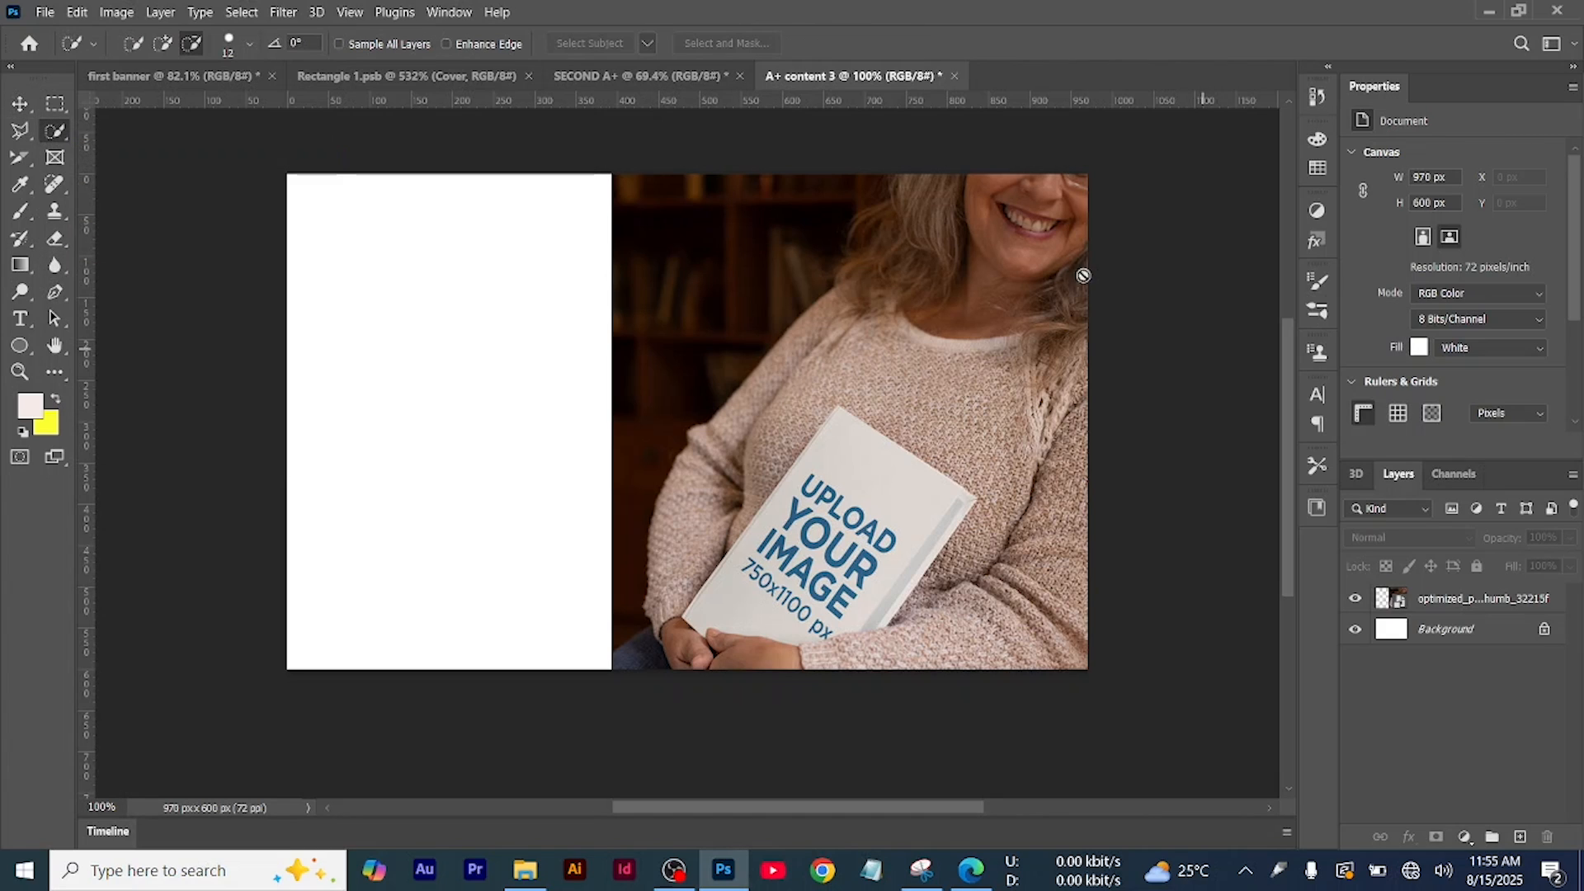
{"action": "left_click", "coordinate": [1436, 602]}
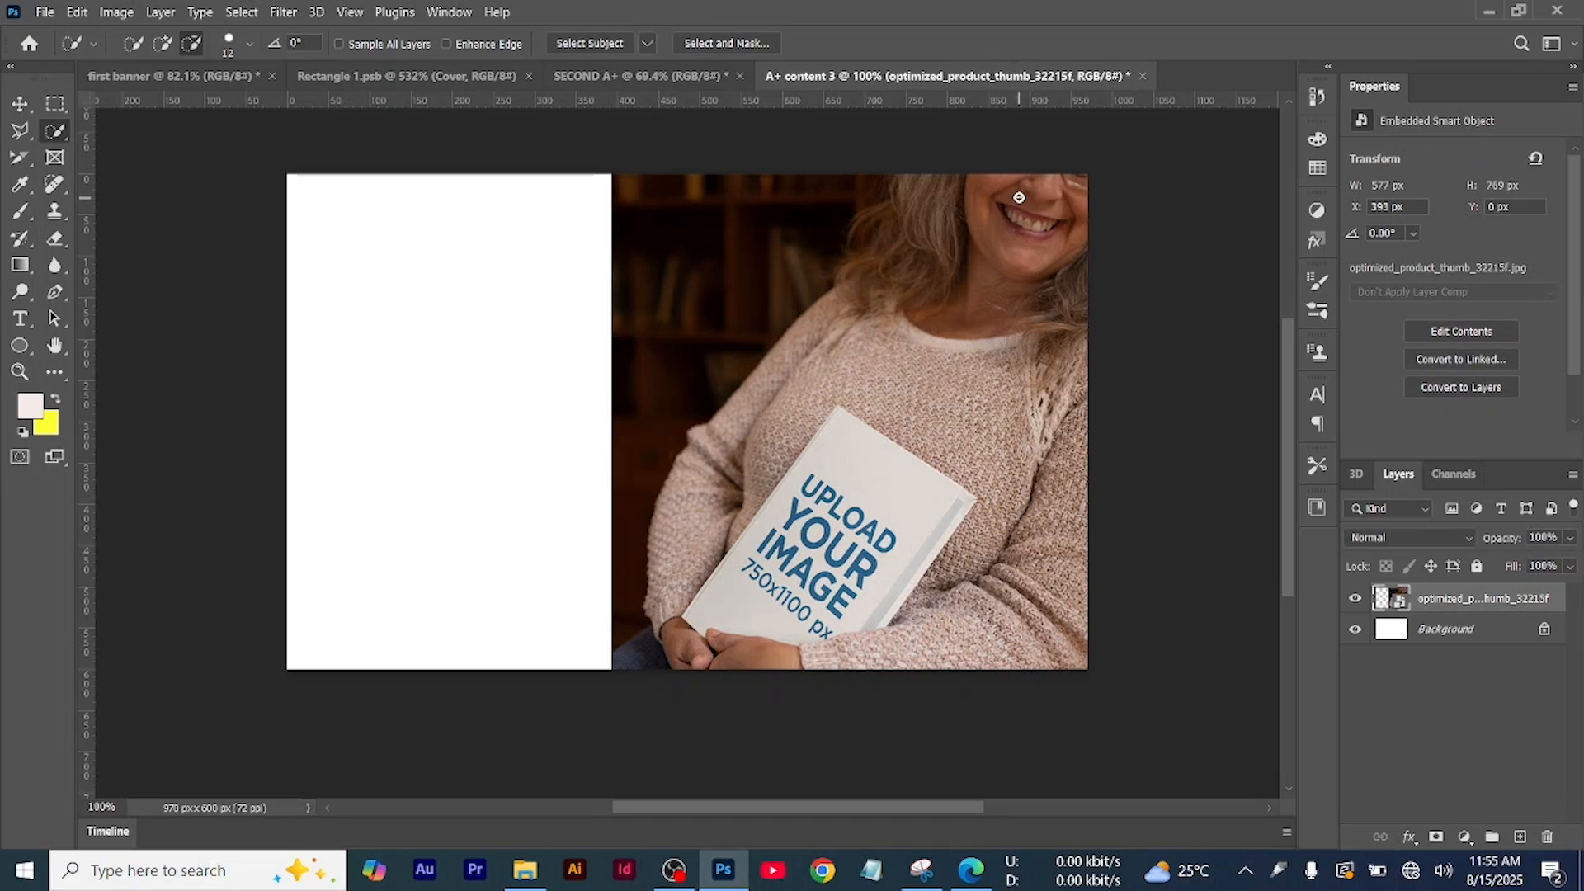
{"action": "mouse_move", "coordinate": [995, 196]}
{"action": "left_mouse_down"}
{"action": "mouse_move", "coordinate": [935, 250]}
{"action": "mouse_move", "coordinate": [893, 271]}
{"action": "mouse_move", "coordinate": [890, 255]}
{"action": "mouse_move", "coordinate": [753, 393]}
{"action": "mouse_move", "coordinate": [679, 511]}
{"action": "mouse_move", "coordinate": [1012, 425]}
{"action": "left_mouse_up"}
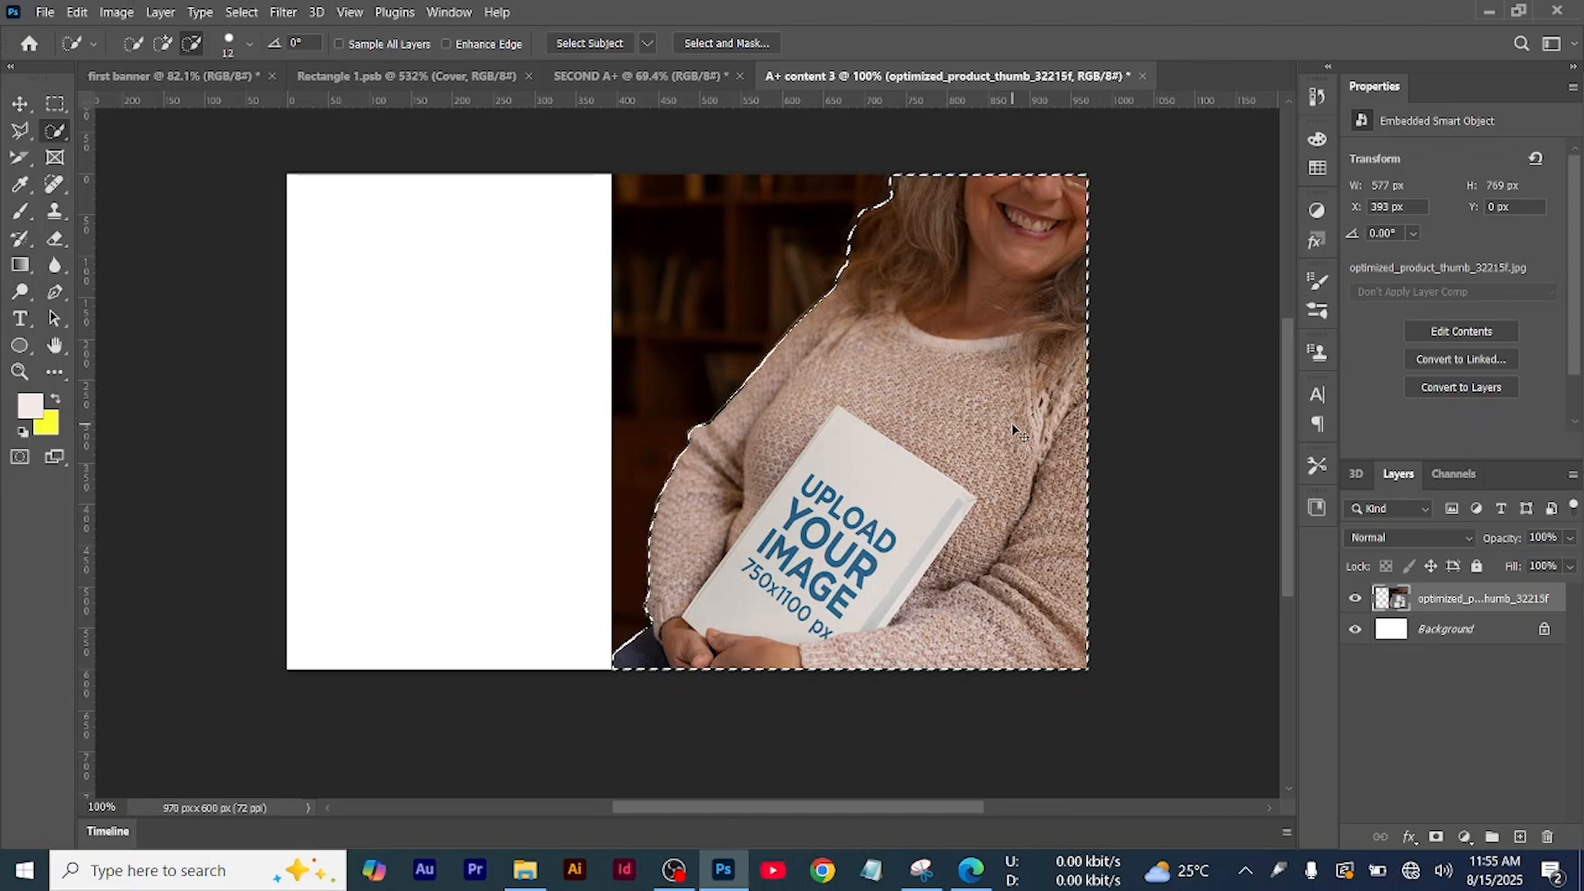
{"action": "key", "text": "ctrl+j"}
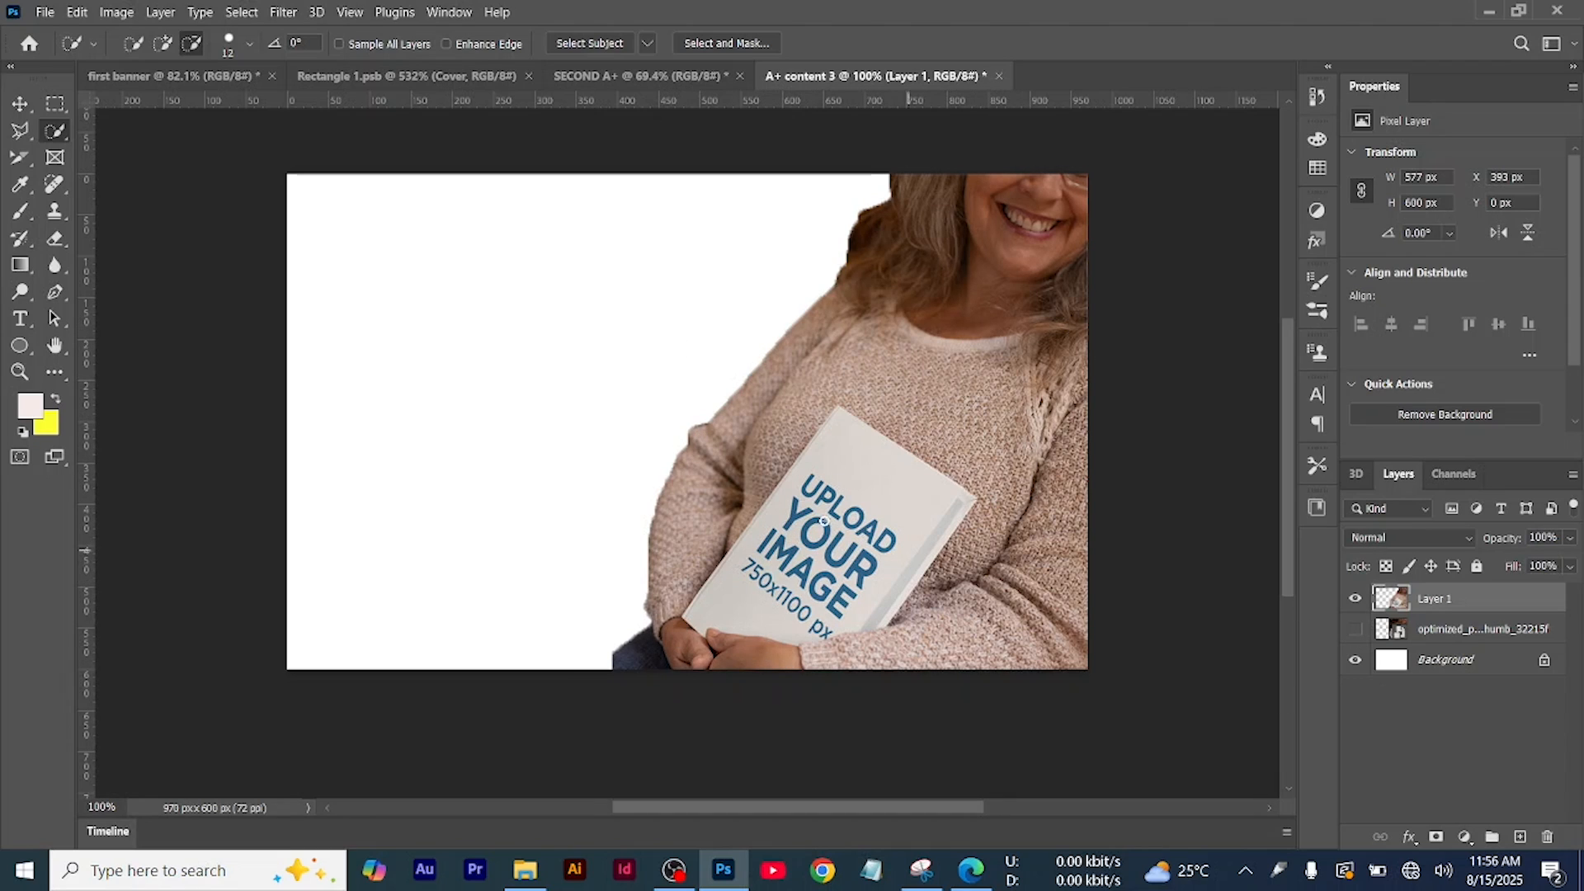
{"action": "scroll", "coordinate": [1089, 488], "scroll_direction": "down", "scroll_amount": 1}
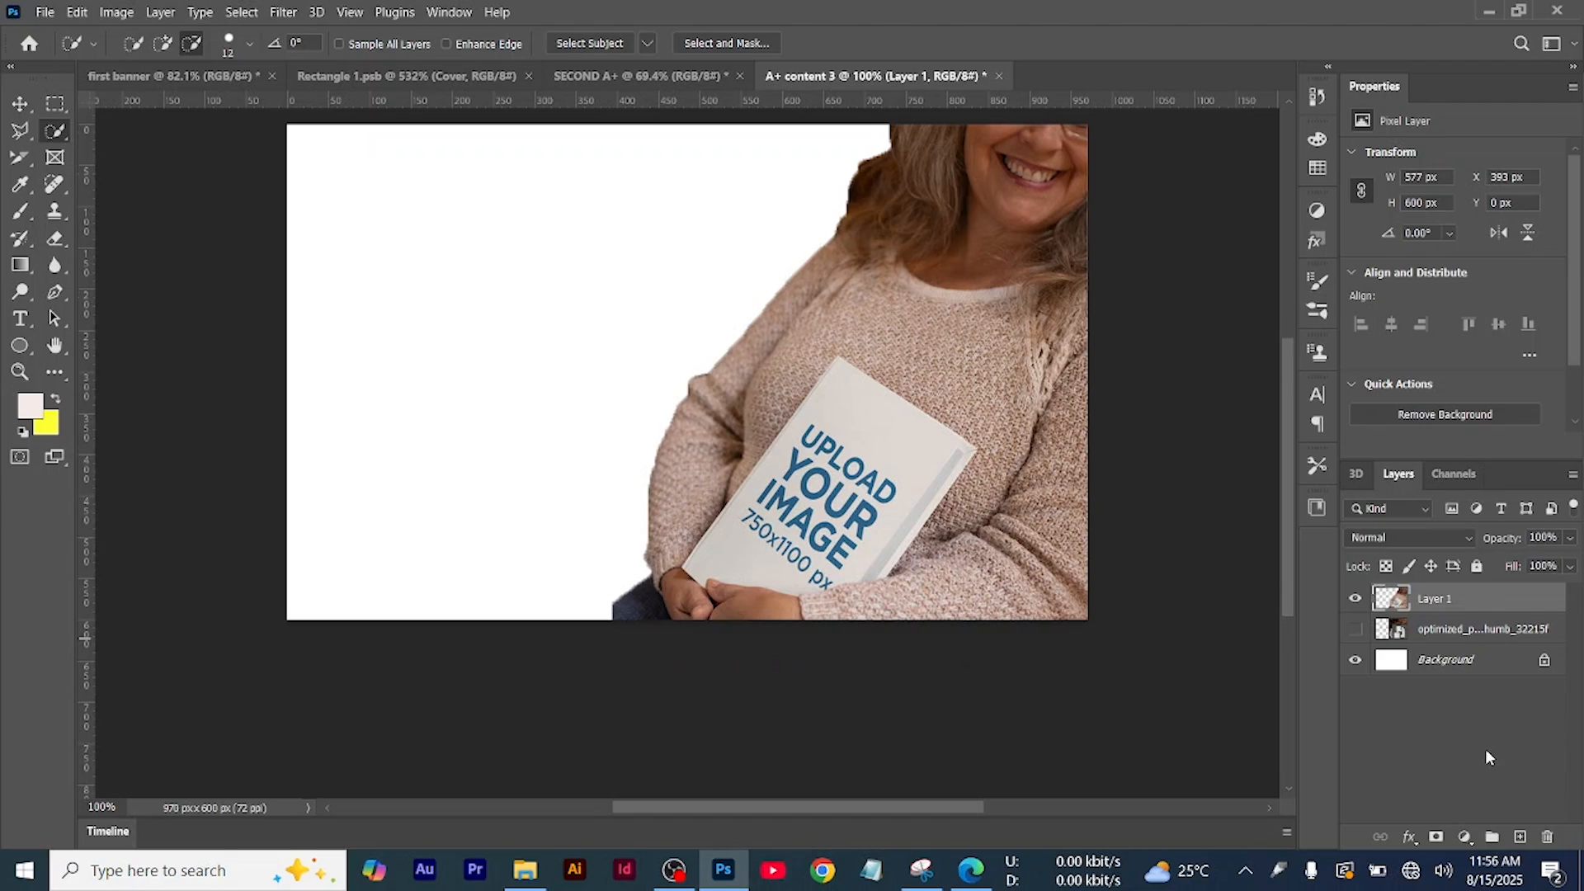
Draw a rectangle about 188 × 320 px over the book with an orange fill and no stroke, and convert it to a smart object
{"action": "left_click", "coordinate": [1520, 836]}
{"action": "right_click", "coordinate": [14, 355]}
{"action": "left_click", "coordinate": [74, 346]}
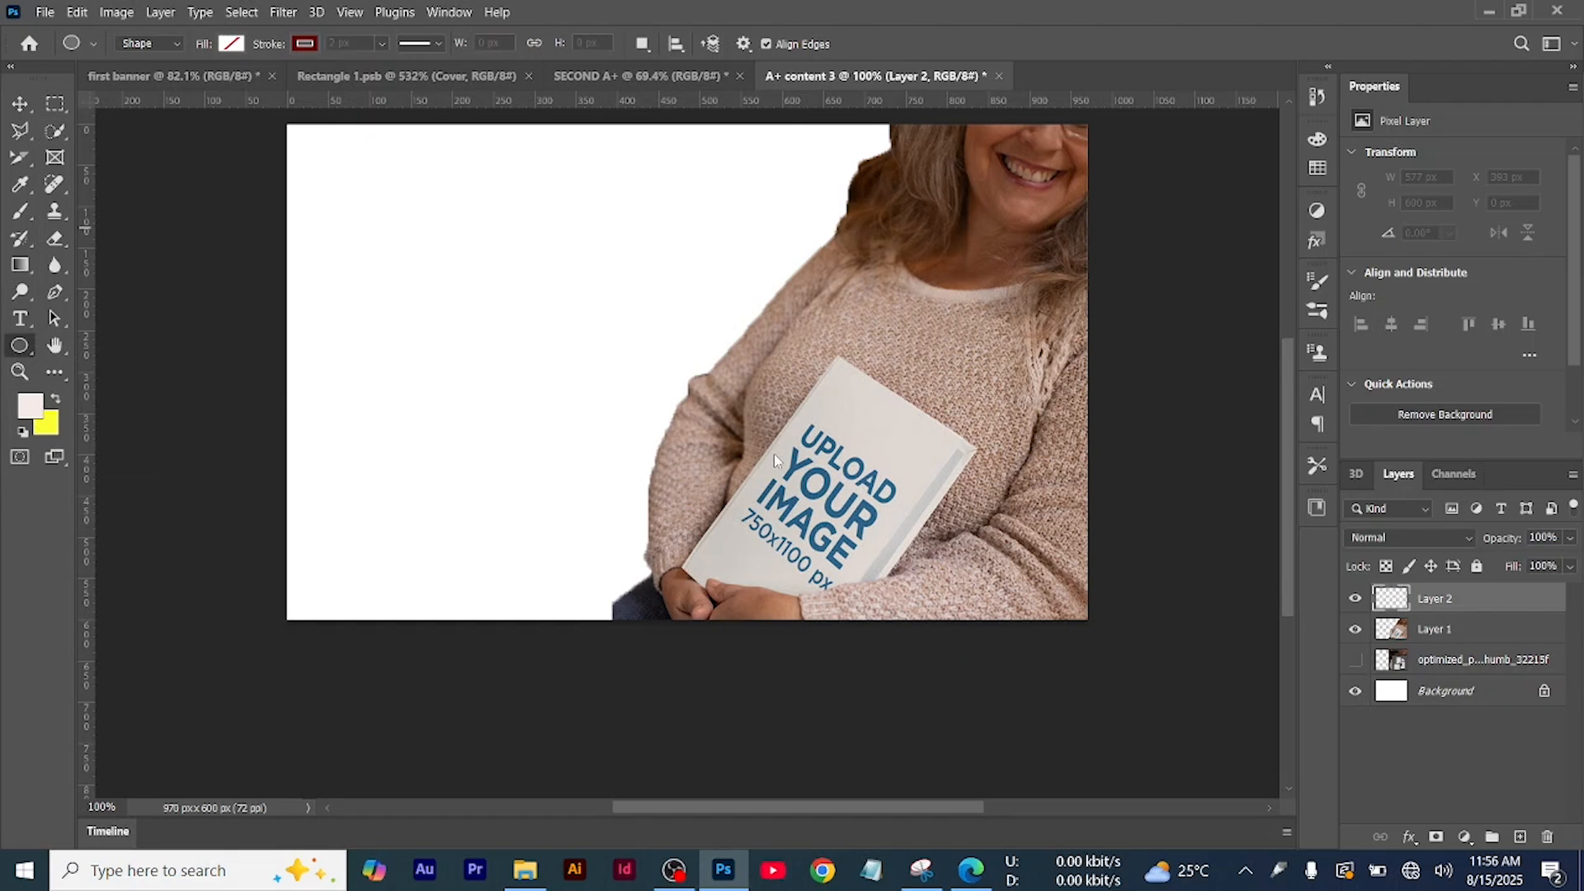
{"action": "left_click_drag", "start_coordinate": [836, 360], "coordinate": [990, 620]}
{"action": "left_click", "coordinate": [231, 43]}
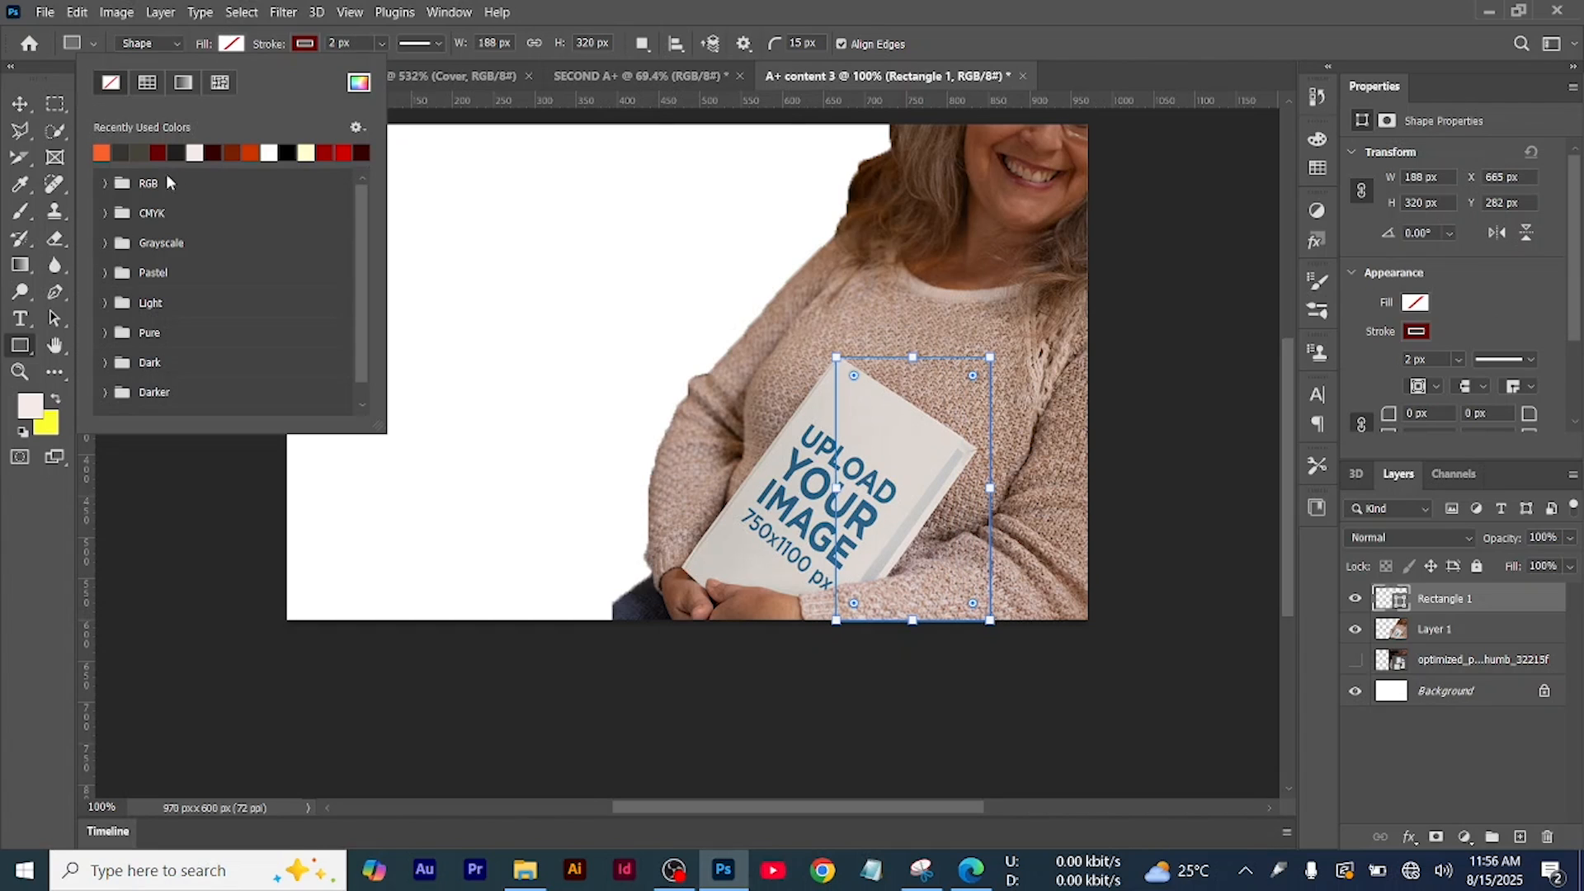
{"action": "left_click", "coordinate": [102, 151]}
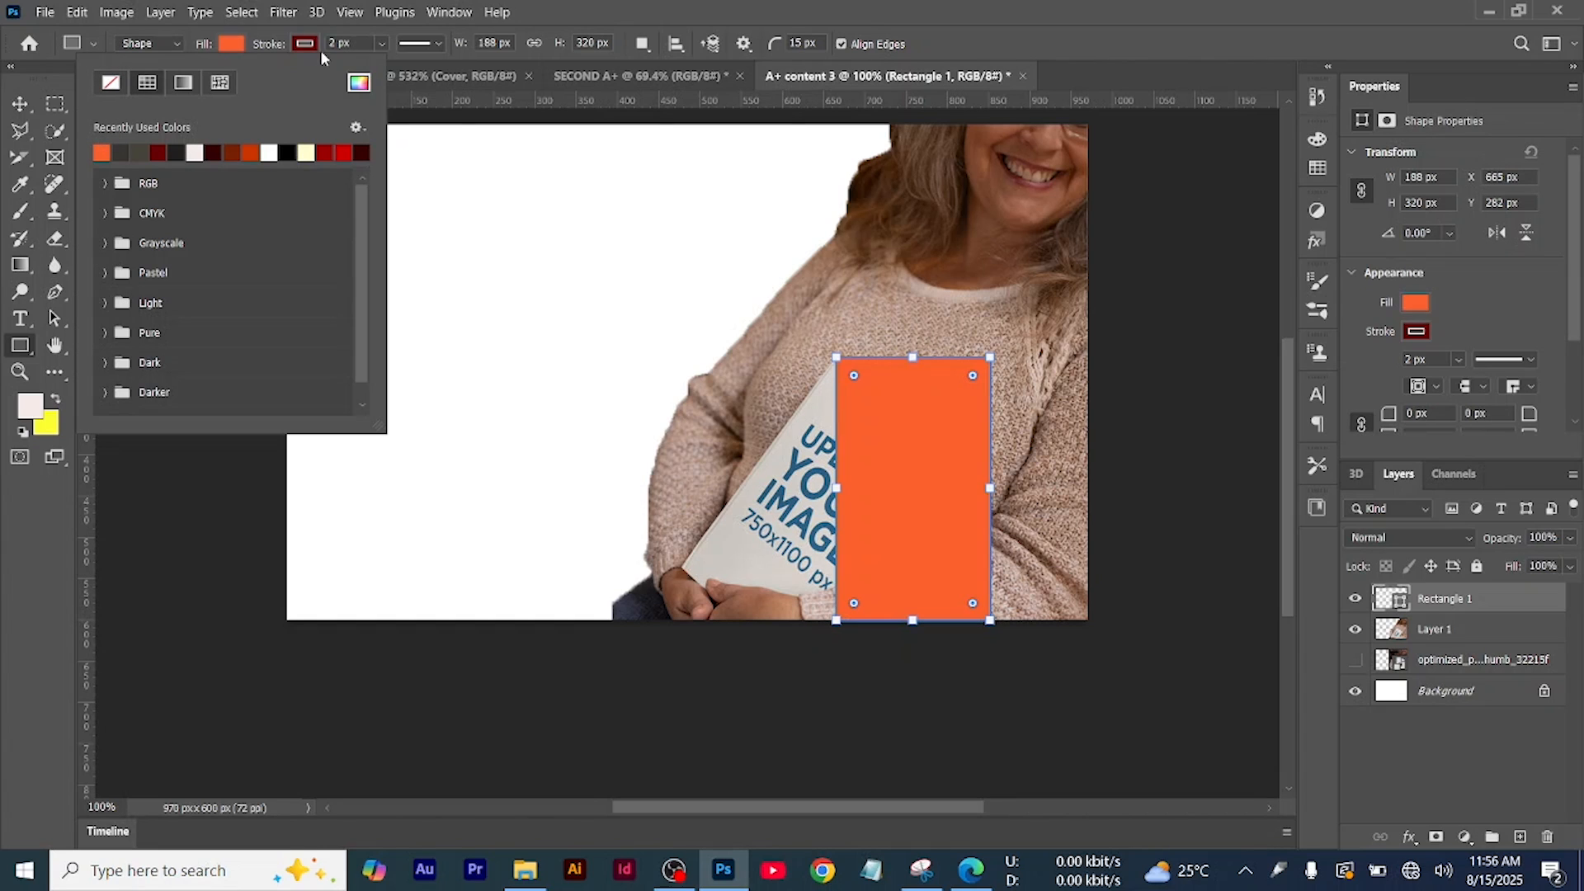
{"action": "left_click", "coordinate": [304, 43]}
{"action": "left_click", "coordinate": [189, 84]}
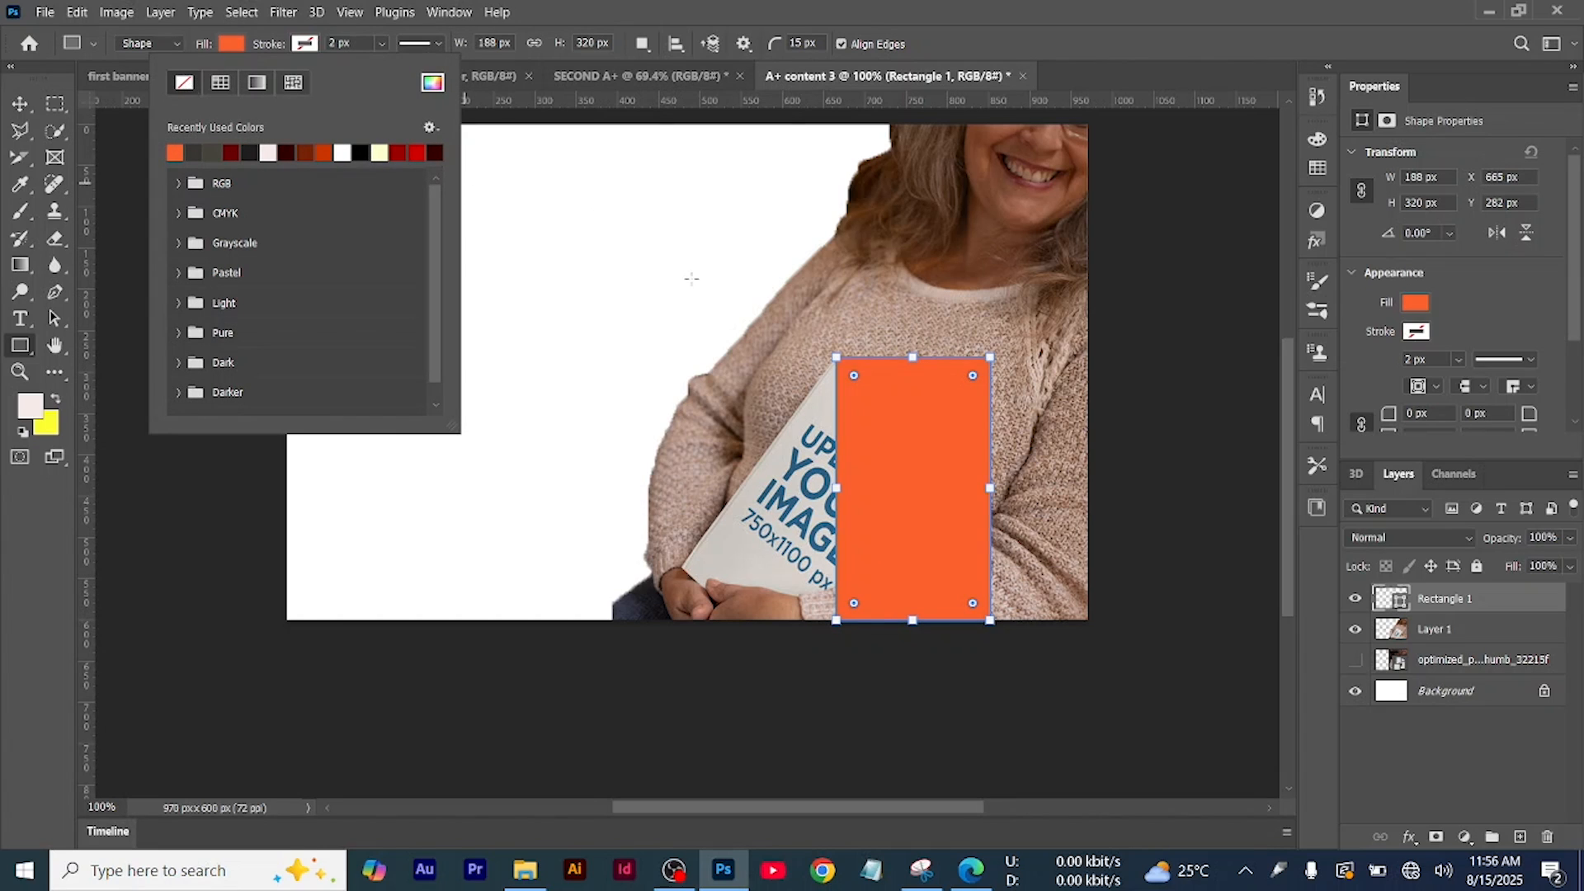
{"action": "left_click", "coordinate": [690, 279]}
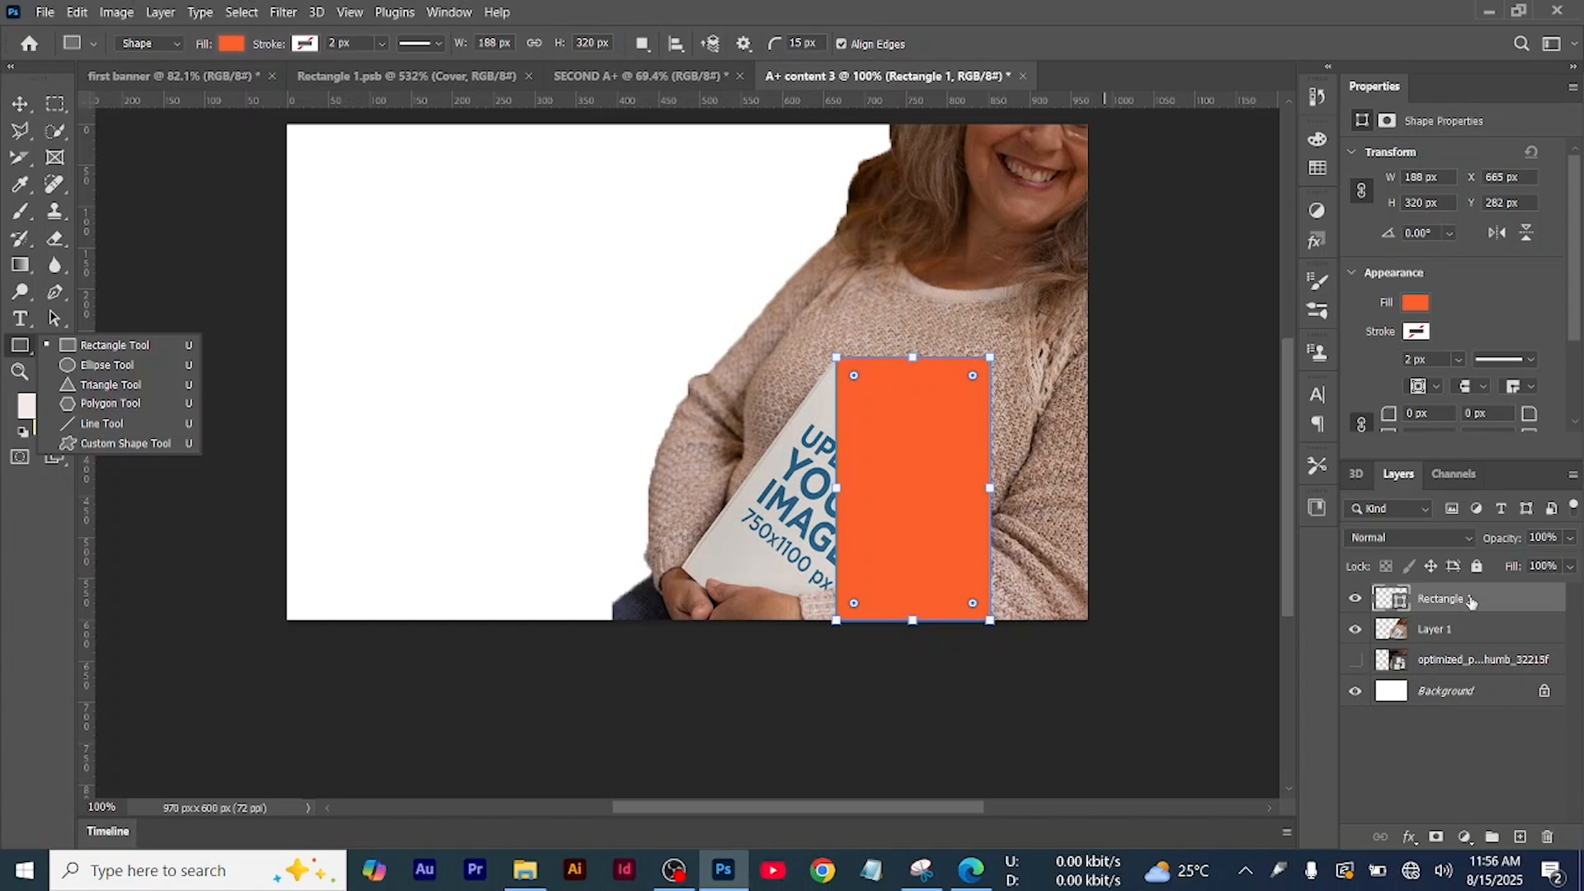
{"action": "right_click", "coordinate": [1471, 603]}
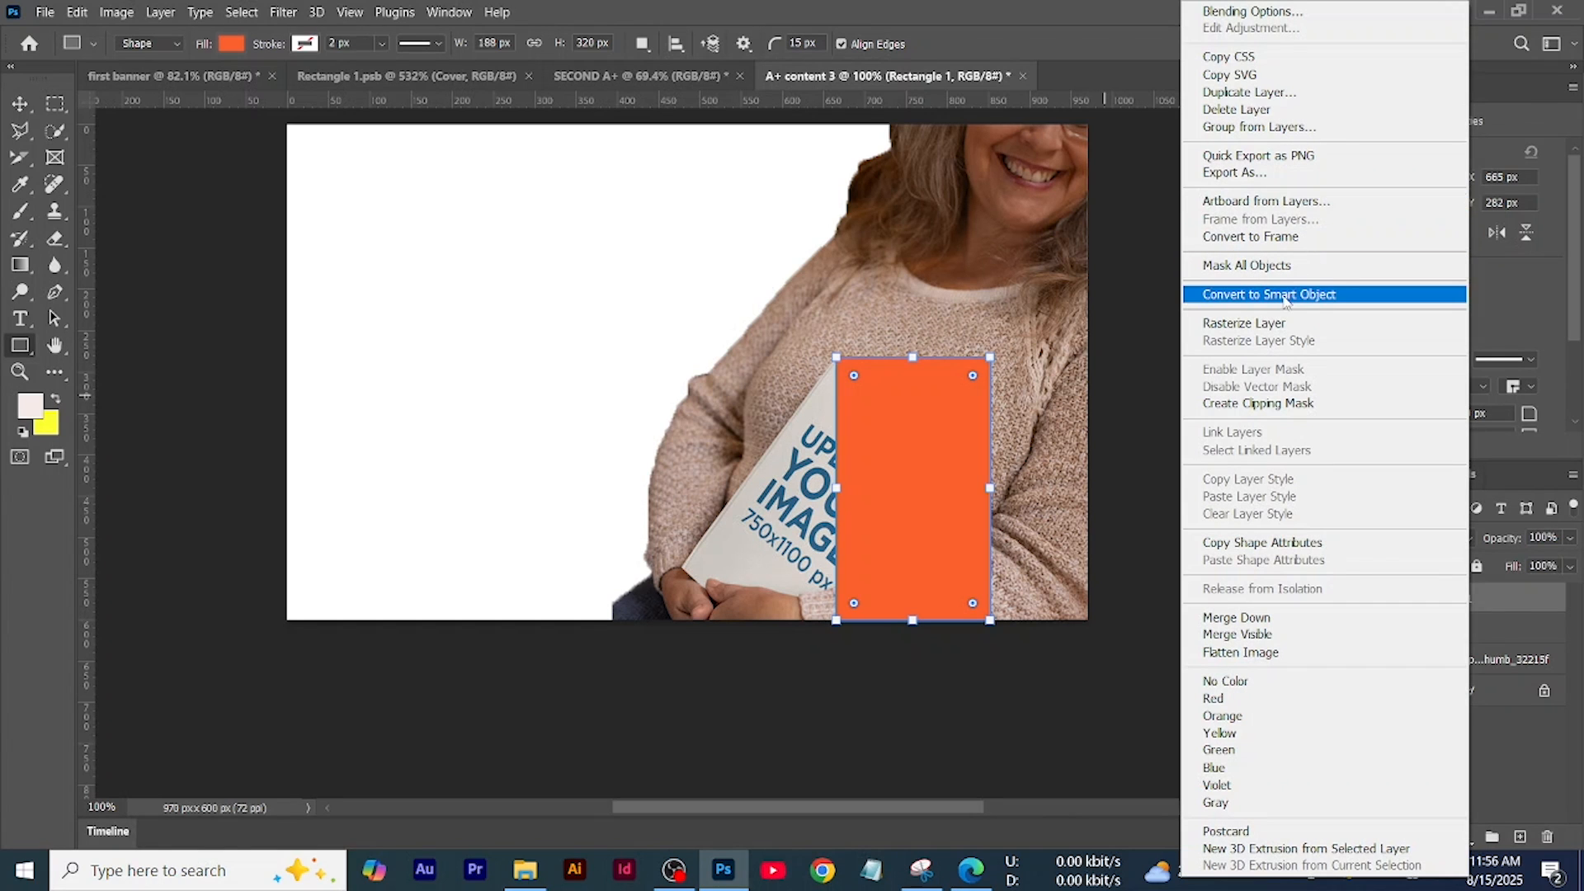
{"action": "left_click", "coordinate": [1285, 297]}
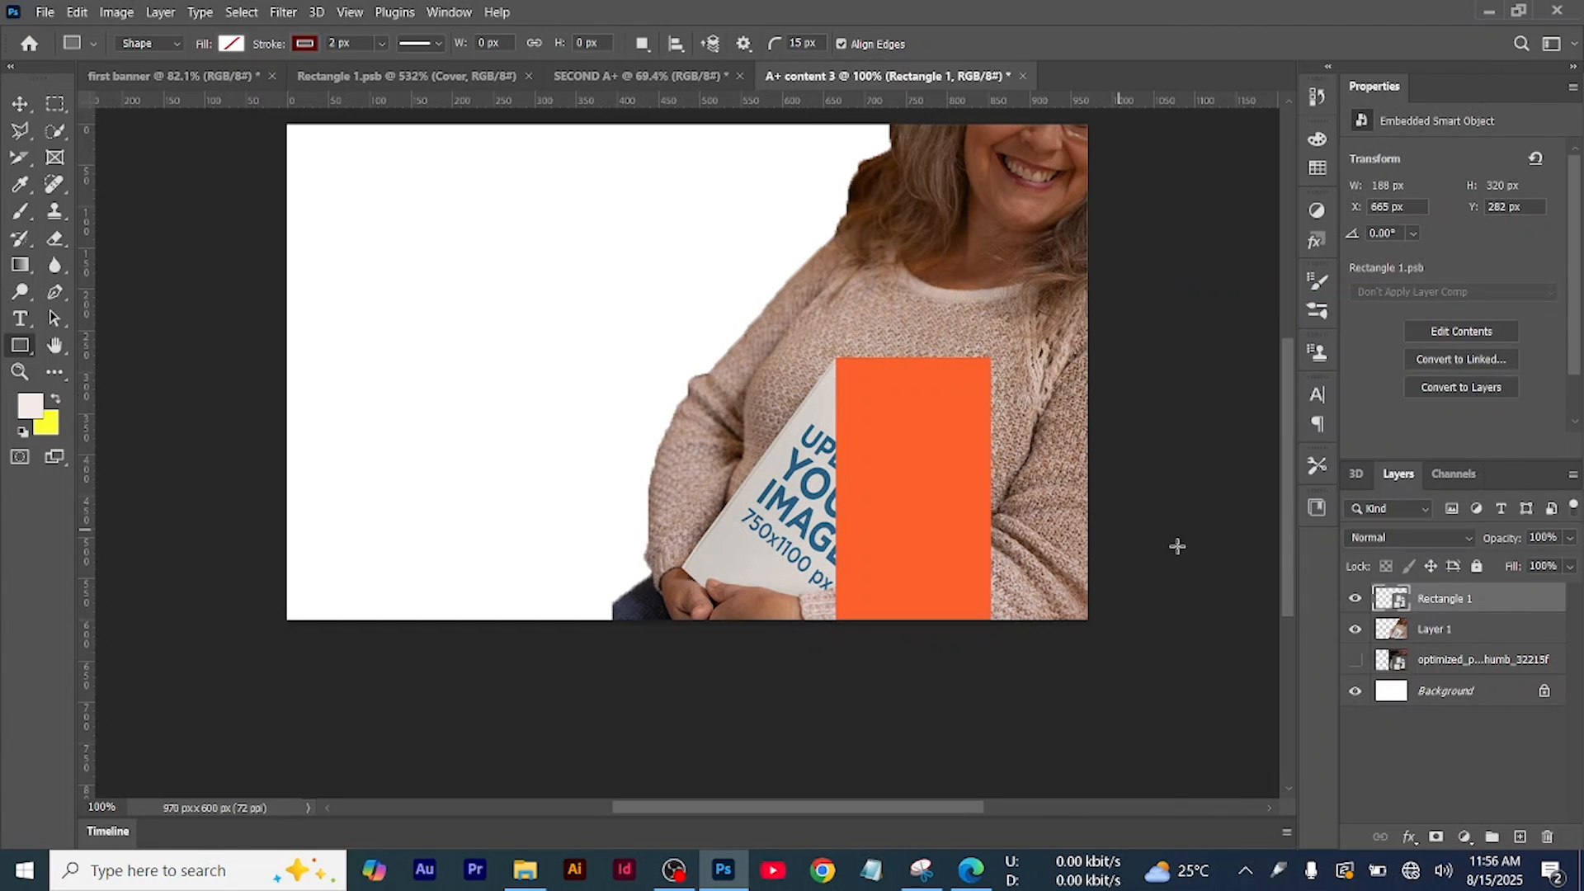
Lower the orange rectangle's opacity to 61% and distort its four corners to match the cover of the held book
{"action": "left_click", "coordinate": [20, 103]}
{"action": "left_click_drag", "start_coordinate": [1002, 640], "coordinate": [996, 642]}
{"action": "left_click_drag", "start_coordinate": [835, 488], "coordinate": [829, 488]}
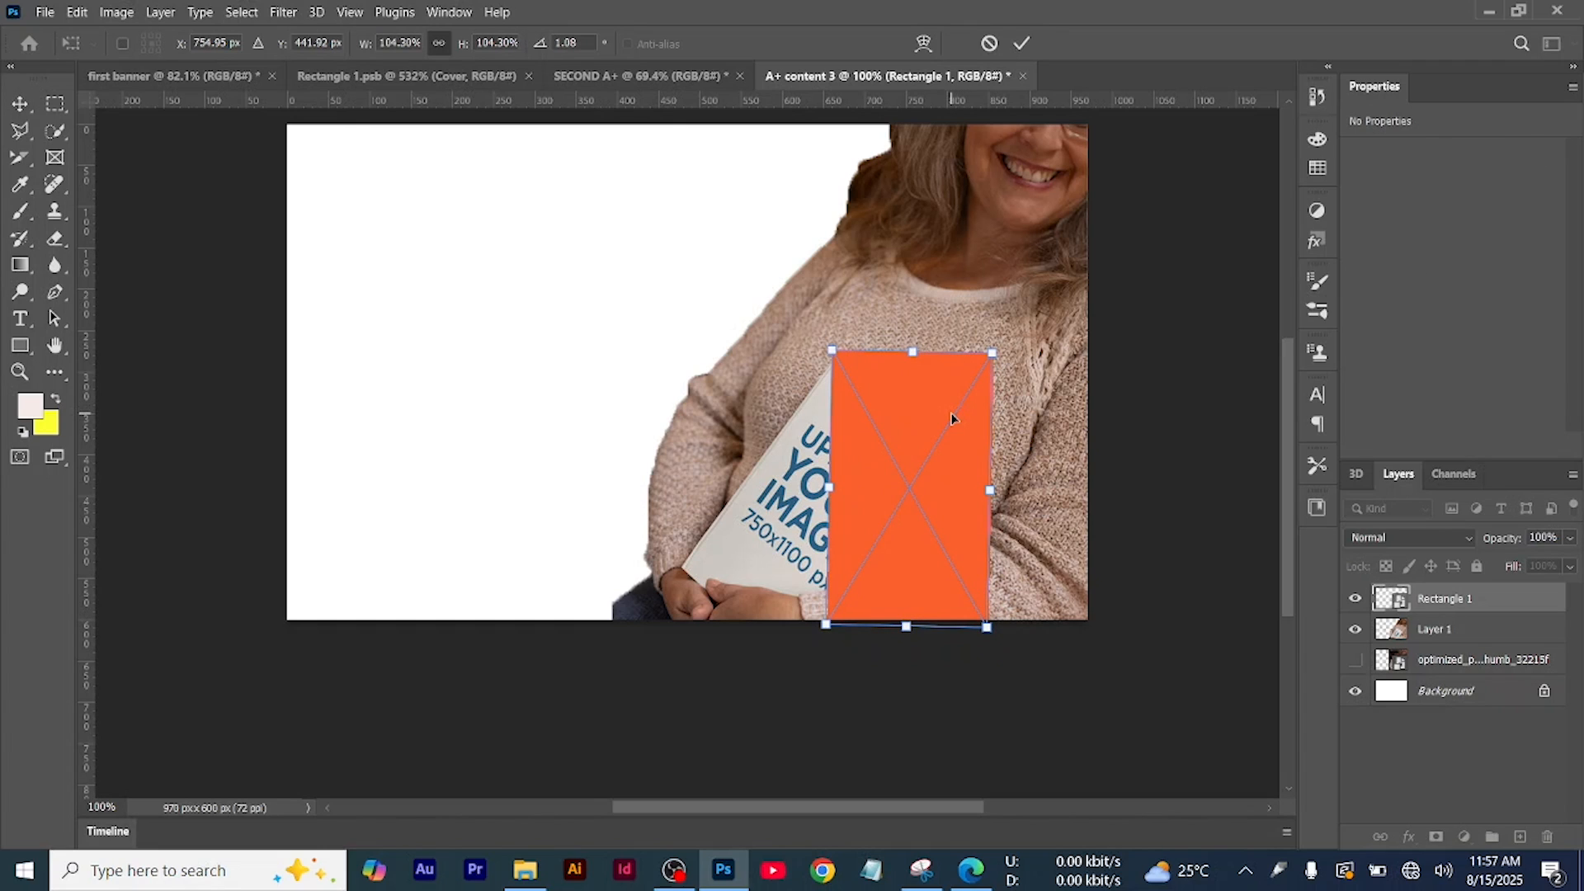
{"action": "right_click", "coordinate": [951, 418]}
{"action": "left_click", "coordinate": [1017, 545]}
{"action": "mouse_move", "coordinate": [838, 359]}
{"action": "left_mouse_down"}
{"action": "mouse_move", "coordinate": [851, 368]}
{"action": "mouse_move", "coordinate": [838, 363]}
{"action": "left_mouse_up"}
{"action": "left_click_drag", "start_coordinate": [827, 624], "coordinate": [681, 566]}
{"action": "left_click_drag", "start_coordinate": [987, 628], "coordinate": [819, 625]}
{"action": "left_click", "coordinate": [1573, 538]}
{"action": "left_click_drag", "start_coordinate": [1539, 565], "coordinate": [1522, 564]}
{"action": "left_click_drag", "start_coordinate": [993, 355], "coordinate": [970, 441]}
{"action": "left_click_drag", "start_coordinate": [835, 361], "coordinate": [837, 356]}
{"action": "left_click_drag", "start_coordinate": [817, 625], "coordinate": [811, 664]}
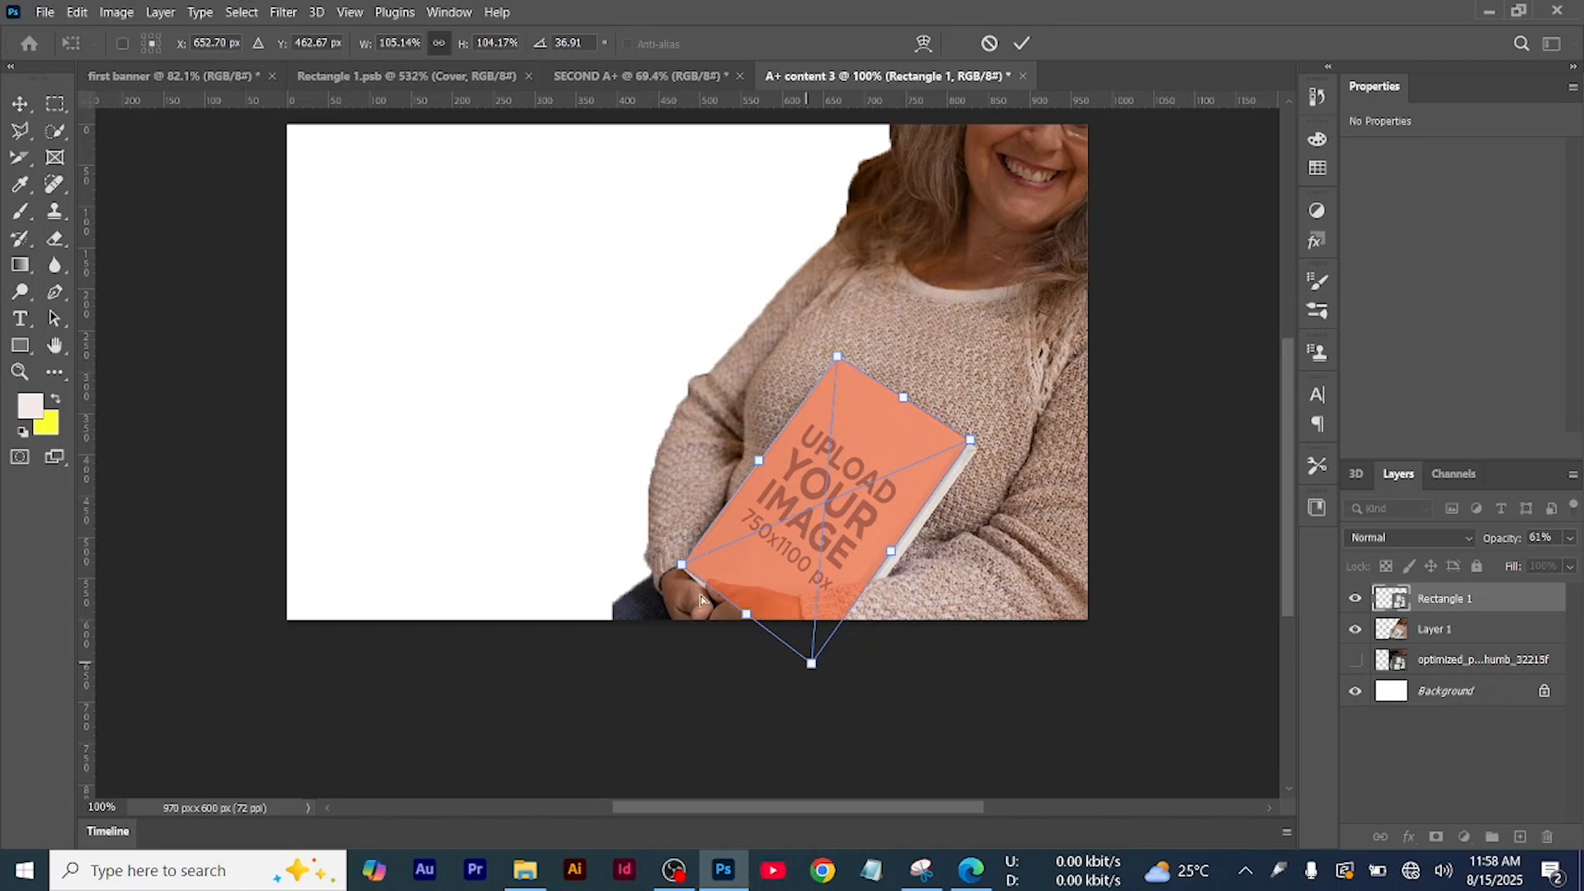
{"action": "key", "text": "Return"}
Hide the orange rectangle, select the hands and lower sleeves around the book with Quick Selection, and copy them to a new layer
{"action": "left_click", "coordinate": [1355, 598]}
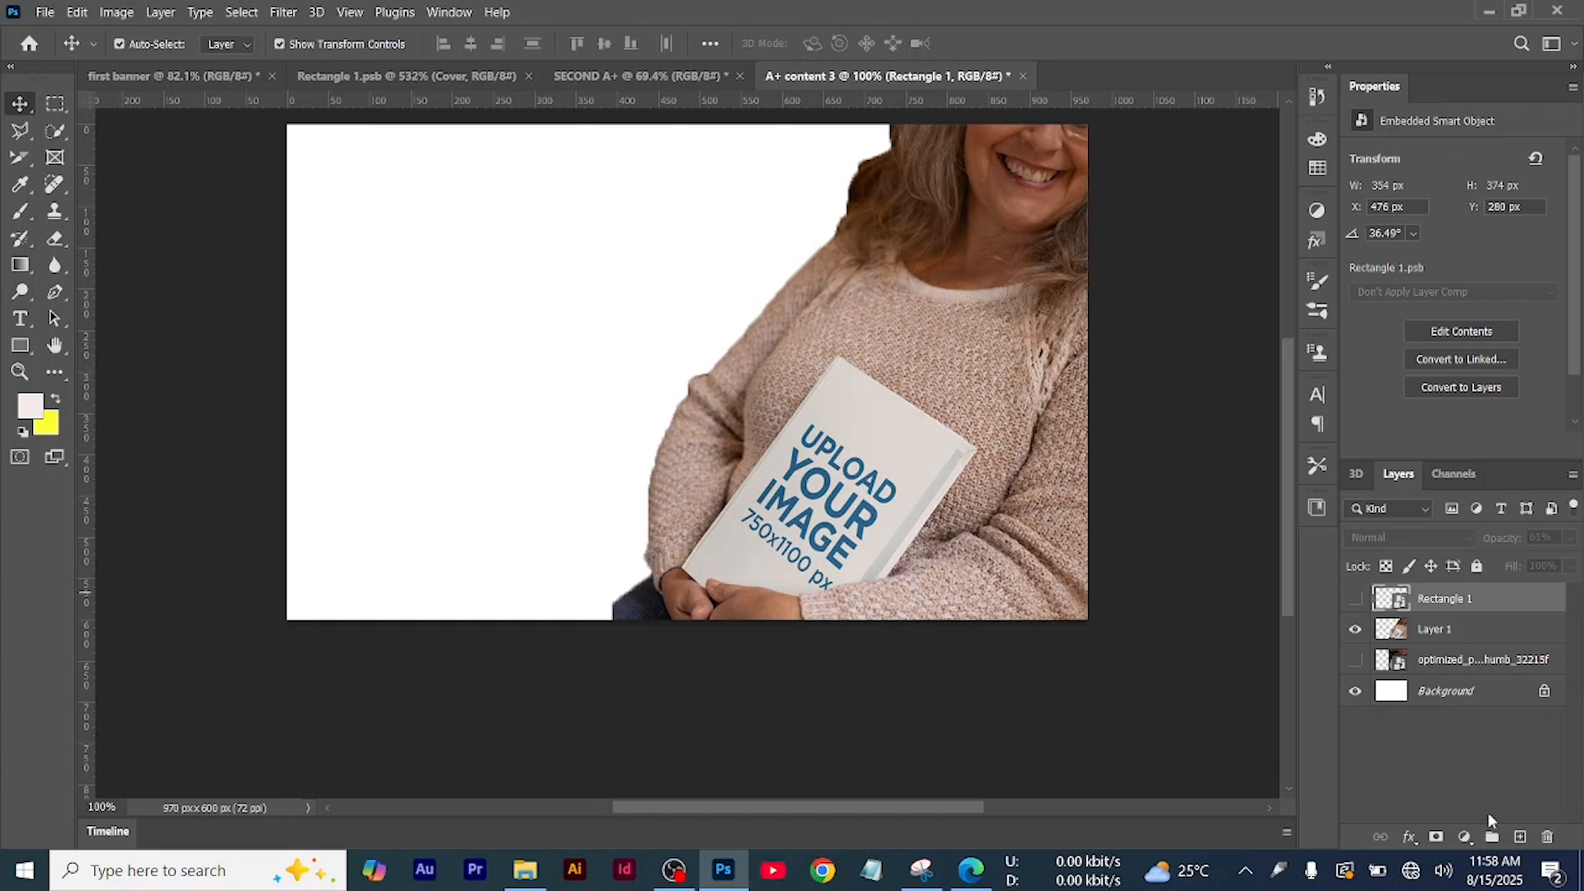
{"action": "left_click", "coordinate": [1443, 630]}
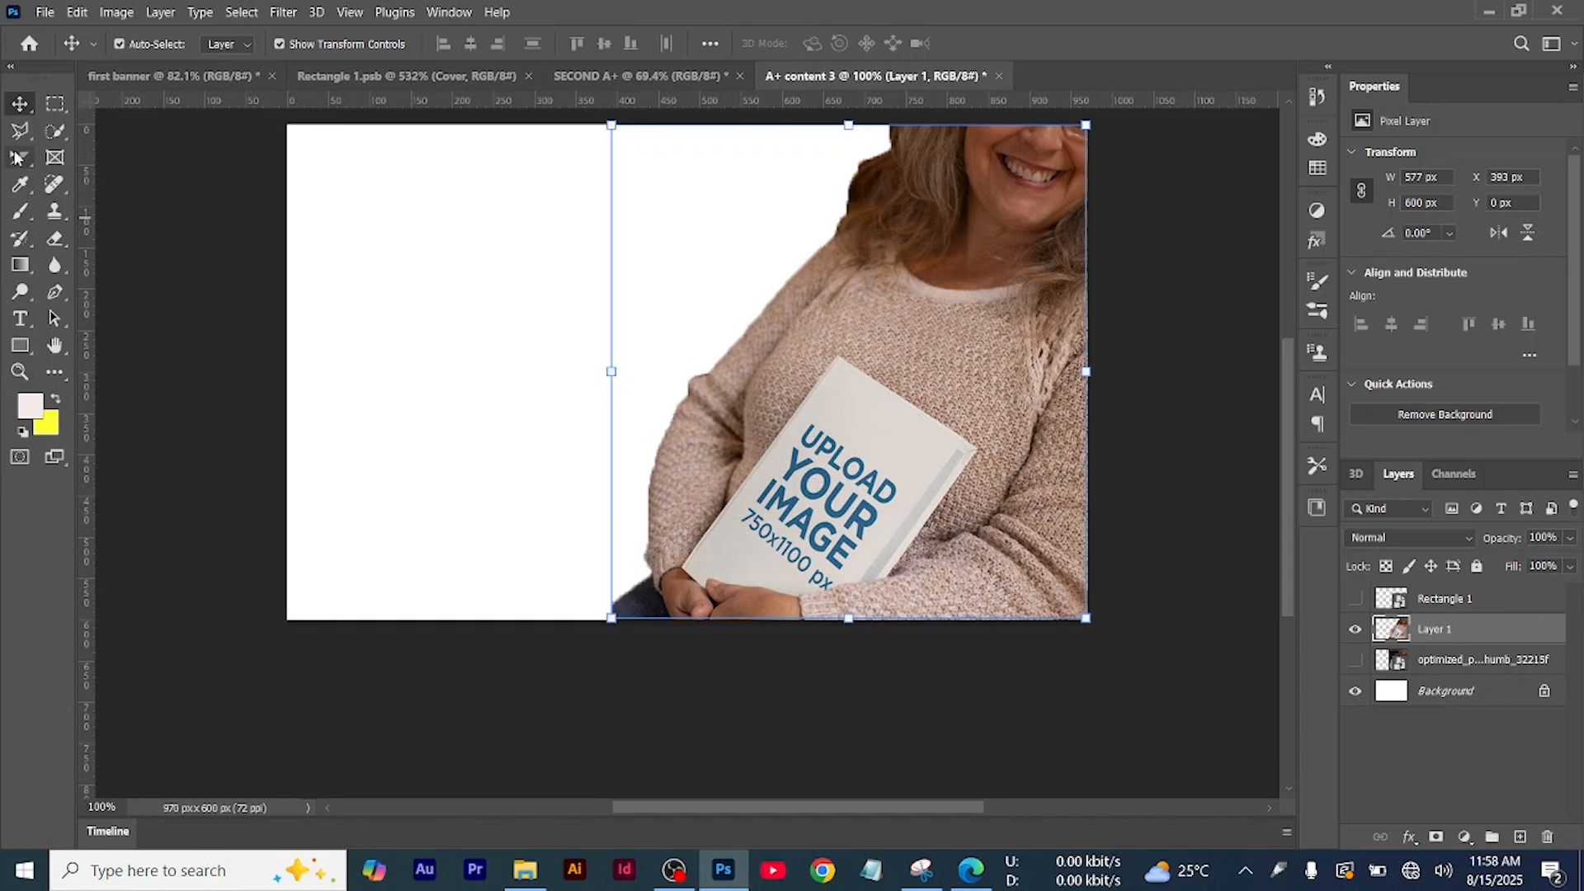
{"action": "left_click", "coordinate": [54, 132]}
{"action": "left_click", "coordinate": [53, 129]}
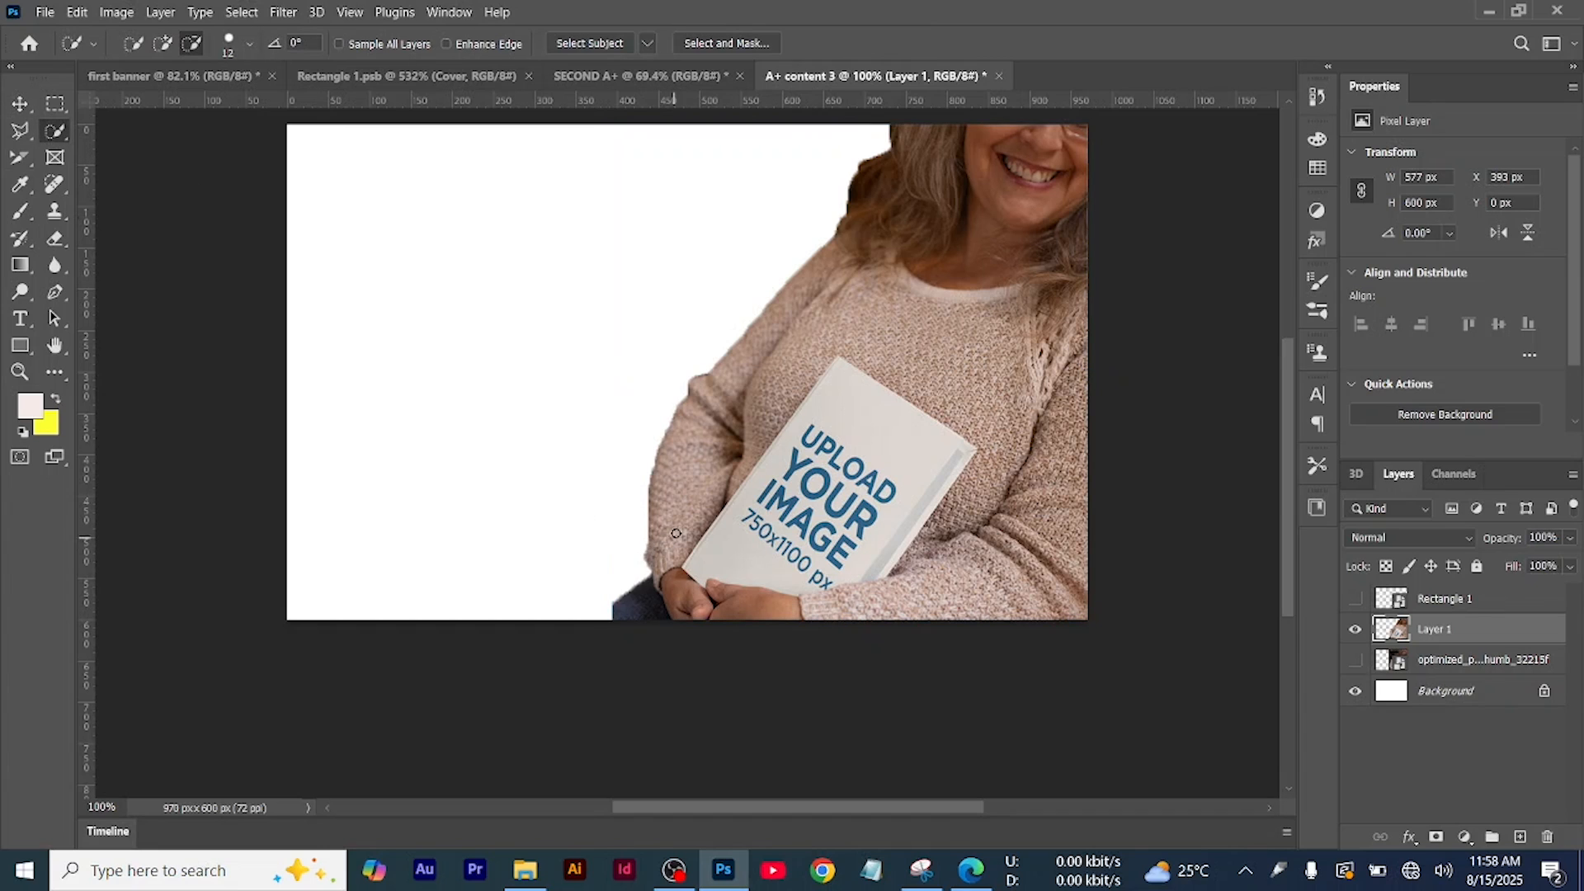
{"action": "mouse_move", "coordinate": [897, 578]}
{"action": "left_mouse_down"}
{"action": "mouse_move", "coordinate": [911, 579]}
{"action": "mouse_move", "coordinate": [825, 601]}
{"action": "mouse_move", "coordinate": [664, 598]}
{"action": "mouse_move", "coordinate": [647, 553]}
{"action": "mouse_move", "coordinate": [660, 516]}
{"action": "mouse_move", "coordinate": [701, 513]}
{"action": "mouse_move", "coordinate": [673, 509]}
{"action": "left_mouse_up"}
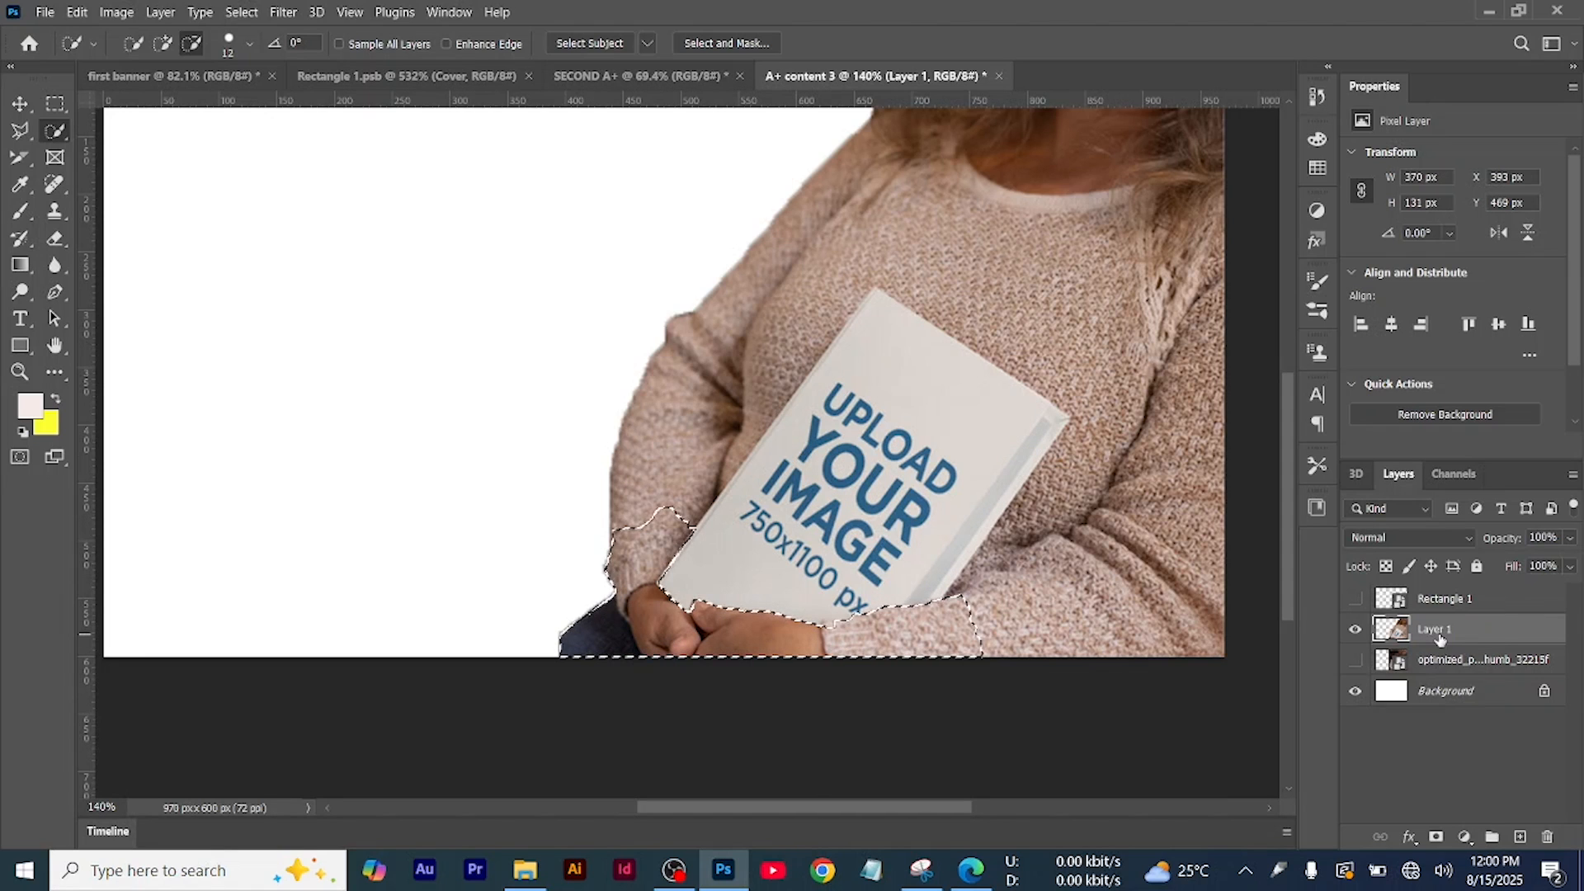
{"action": "key", "text": "ctrl+j"}
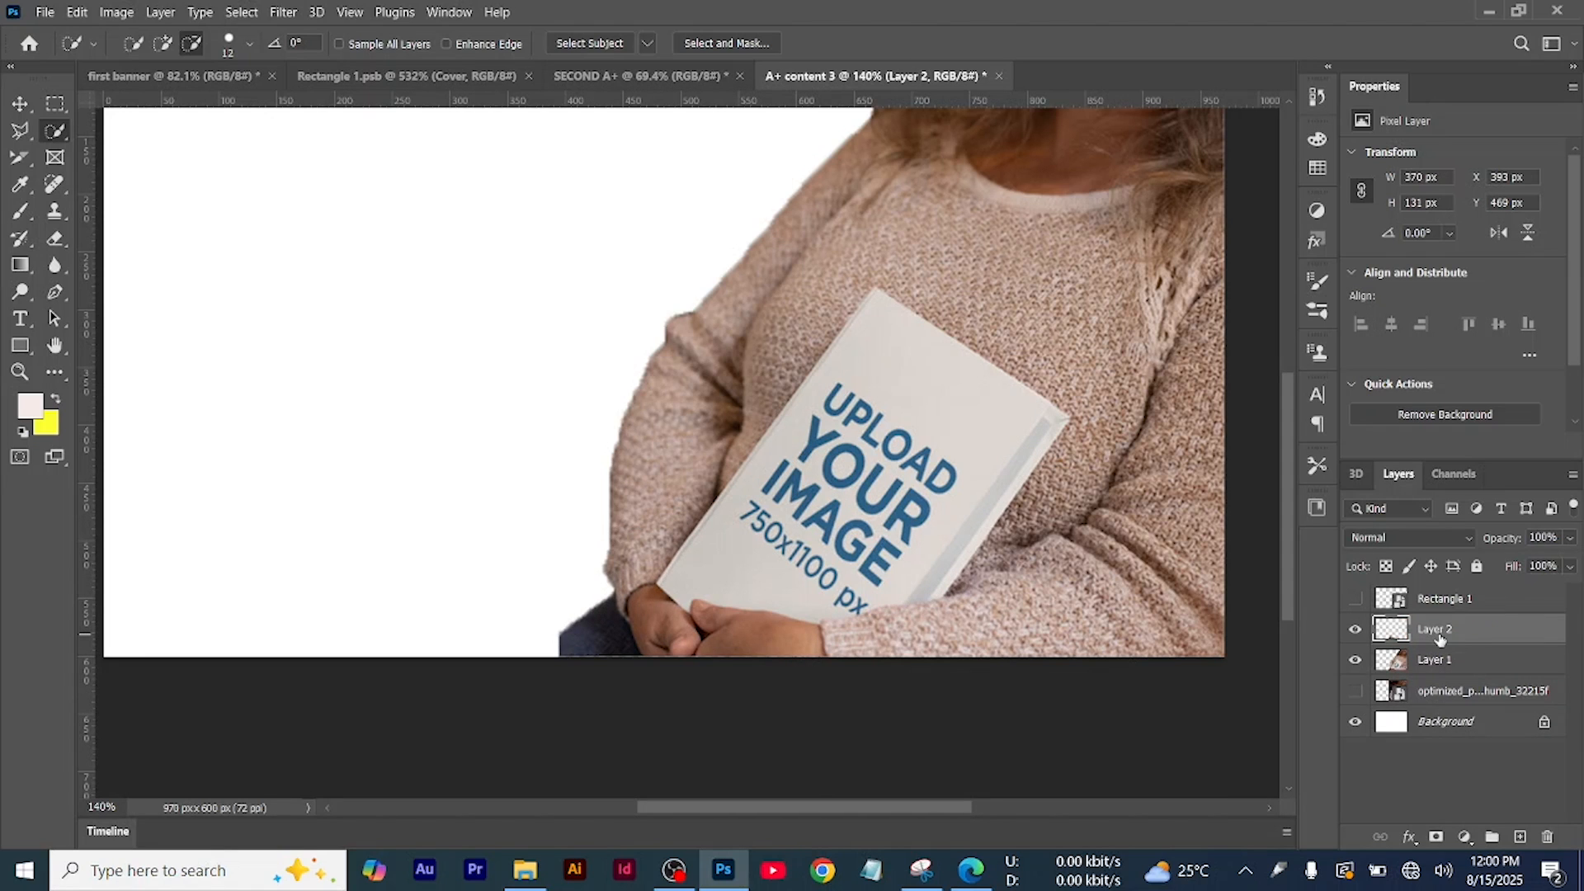
Move the copied hands layer above the orange rectangle, show the rectangle again and set its opacity to 100%
{"action": "left_click_drag", "start_coordinate": [1440, 639], "coordinate": [1443, 596]}
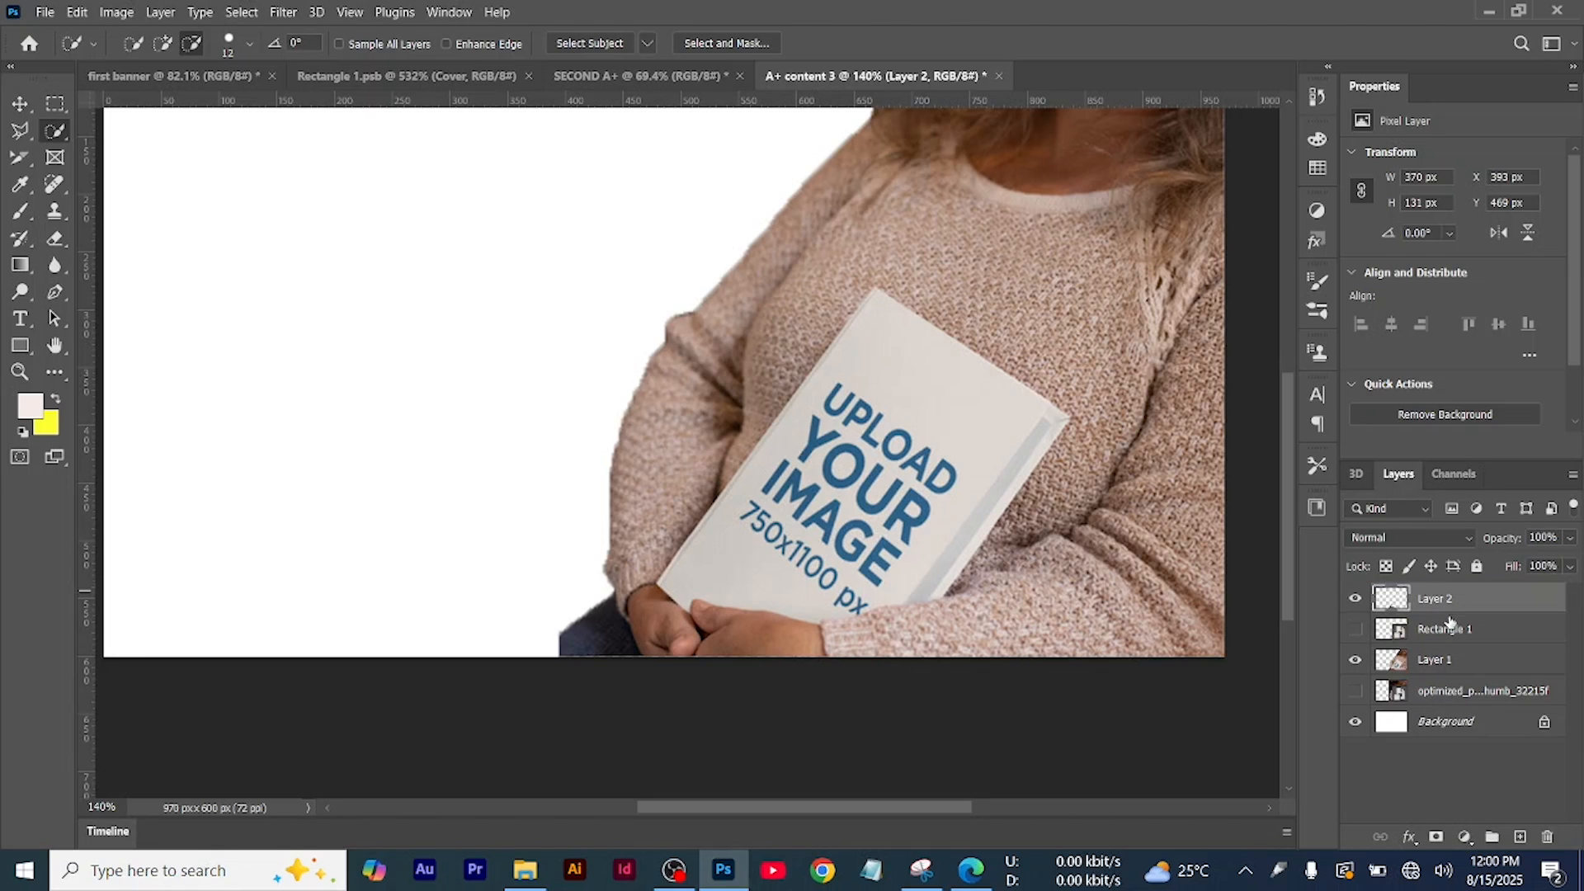
{"action": "left_click", "coordinate": [1355, 629]}
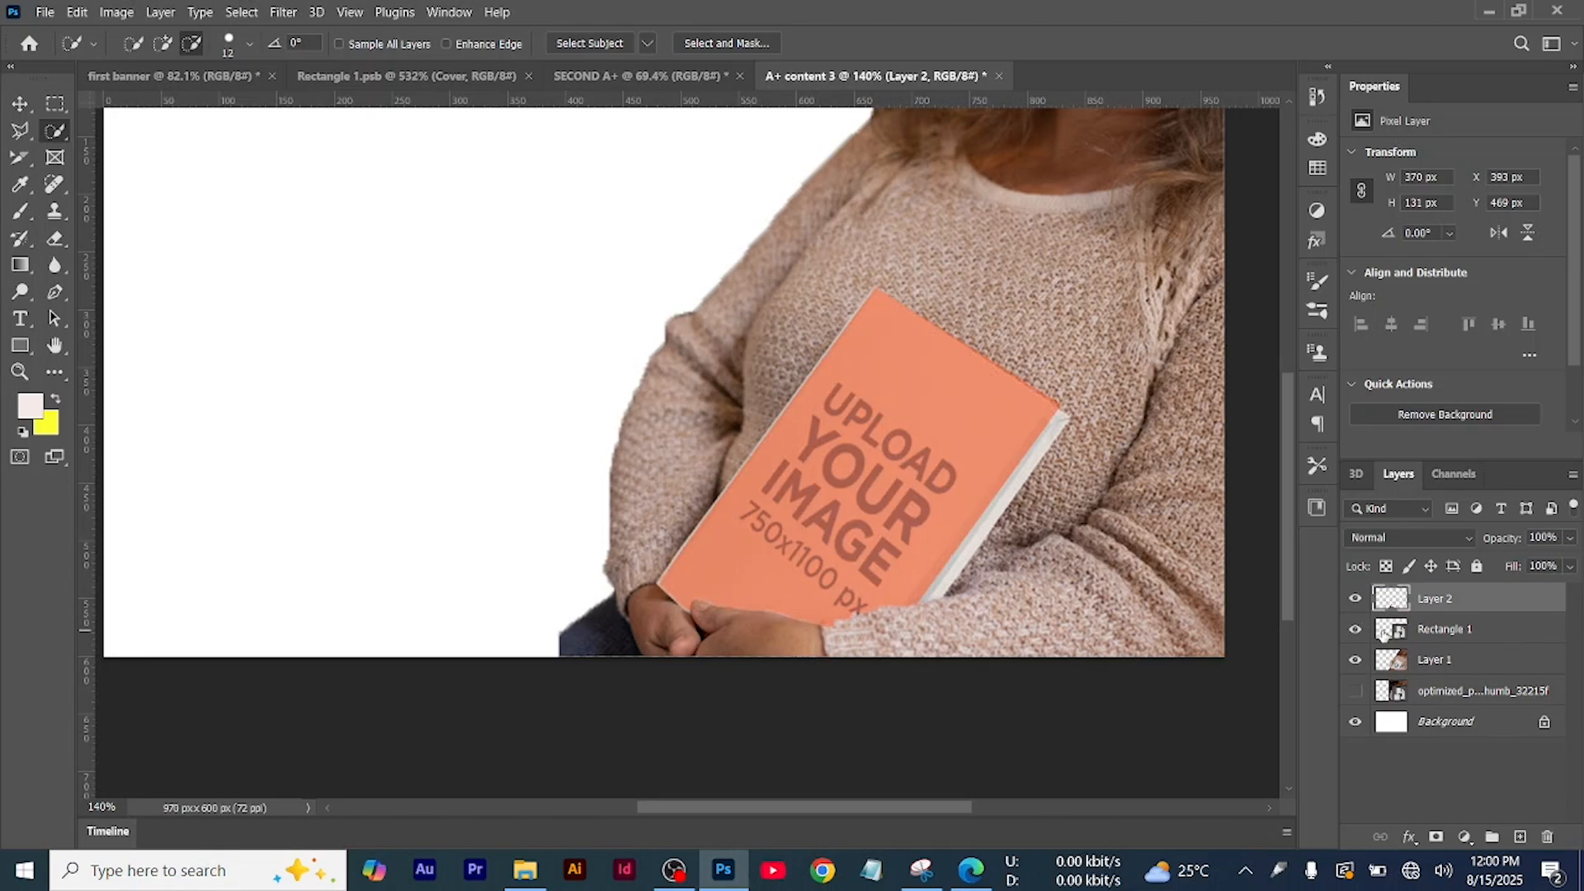
{"action": "scroll", "coordinate": [1013, 516], "scroll_direction": "down", "scroll_amount": 4}
{"action": "scroll", "coordinate": [1011, 519], "scroll_direction": "up", "scroll_amount": 2}
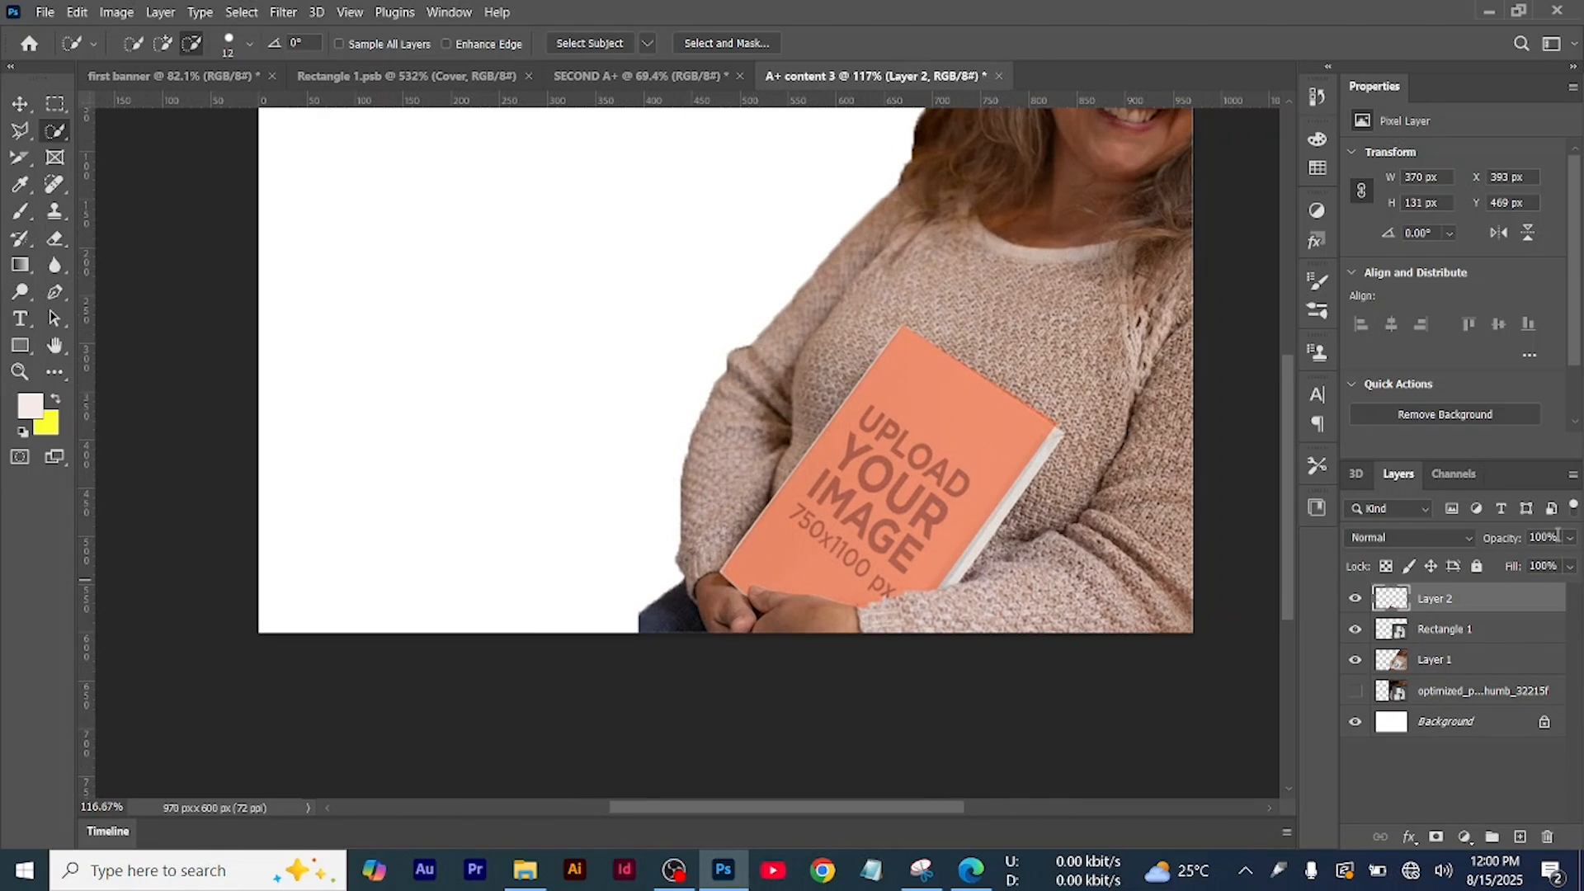
{"action": "left_click", "coordinate": [1570, 539]}
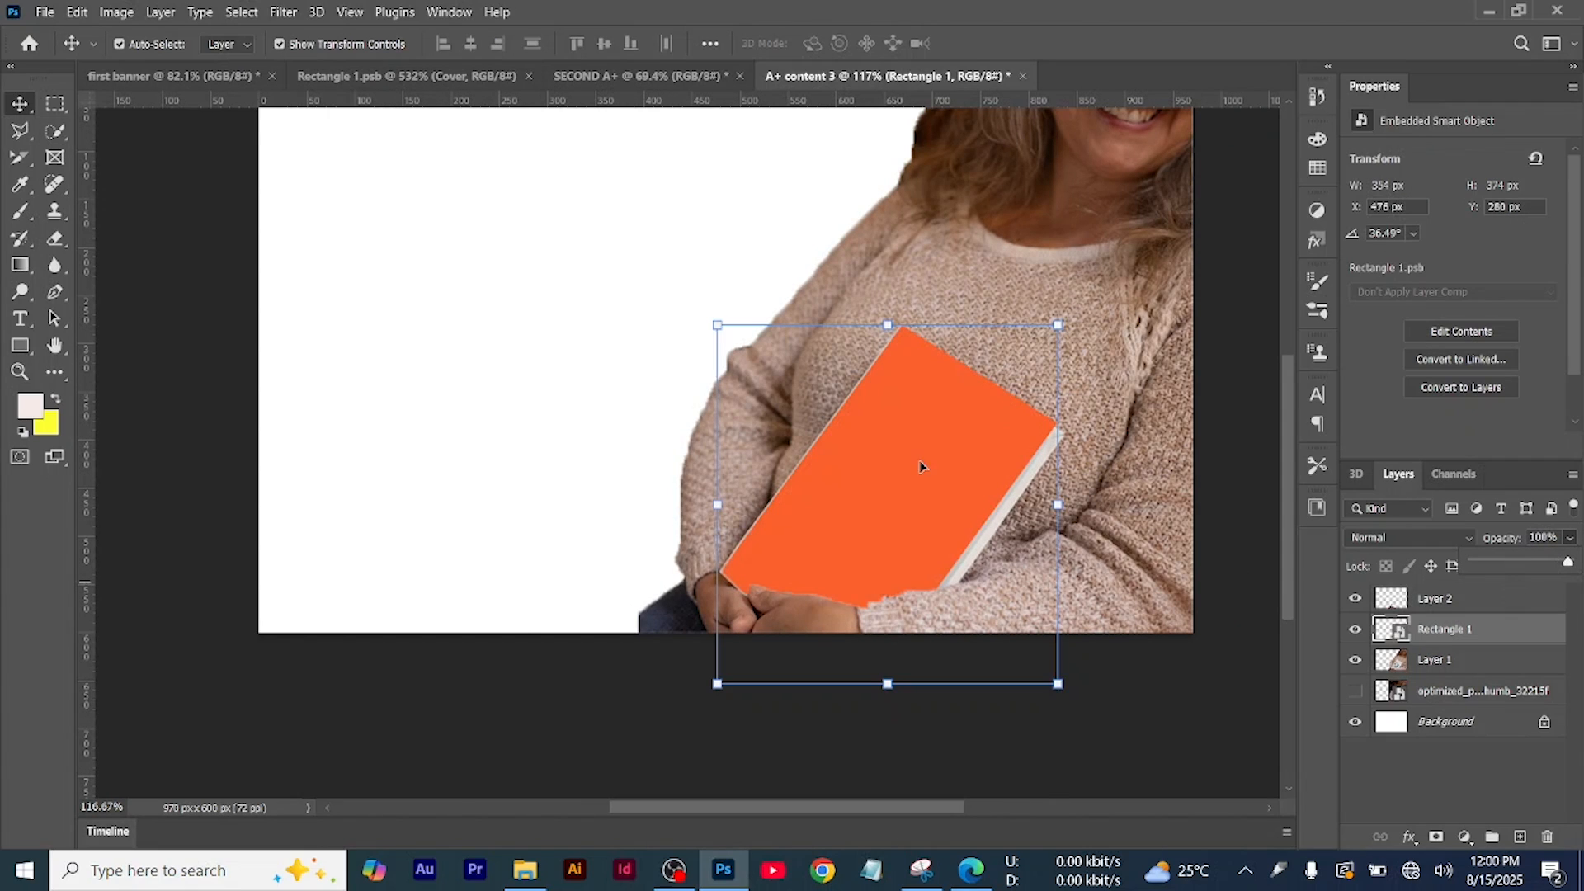
Open the orange rectangle's smart object contents and place the Cover file as an embedded image
{"action": "double_click", "coordinate": [1400, 635]}
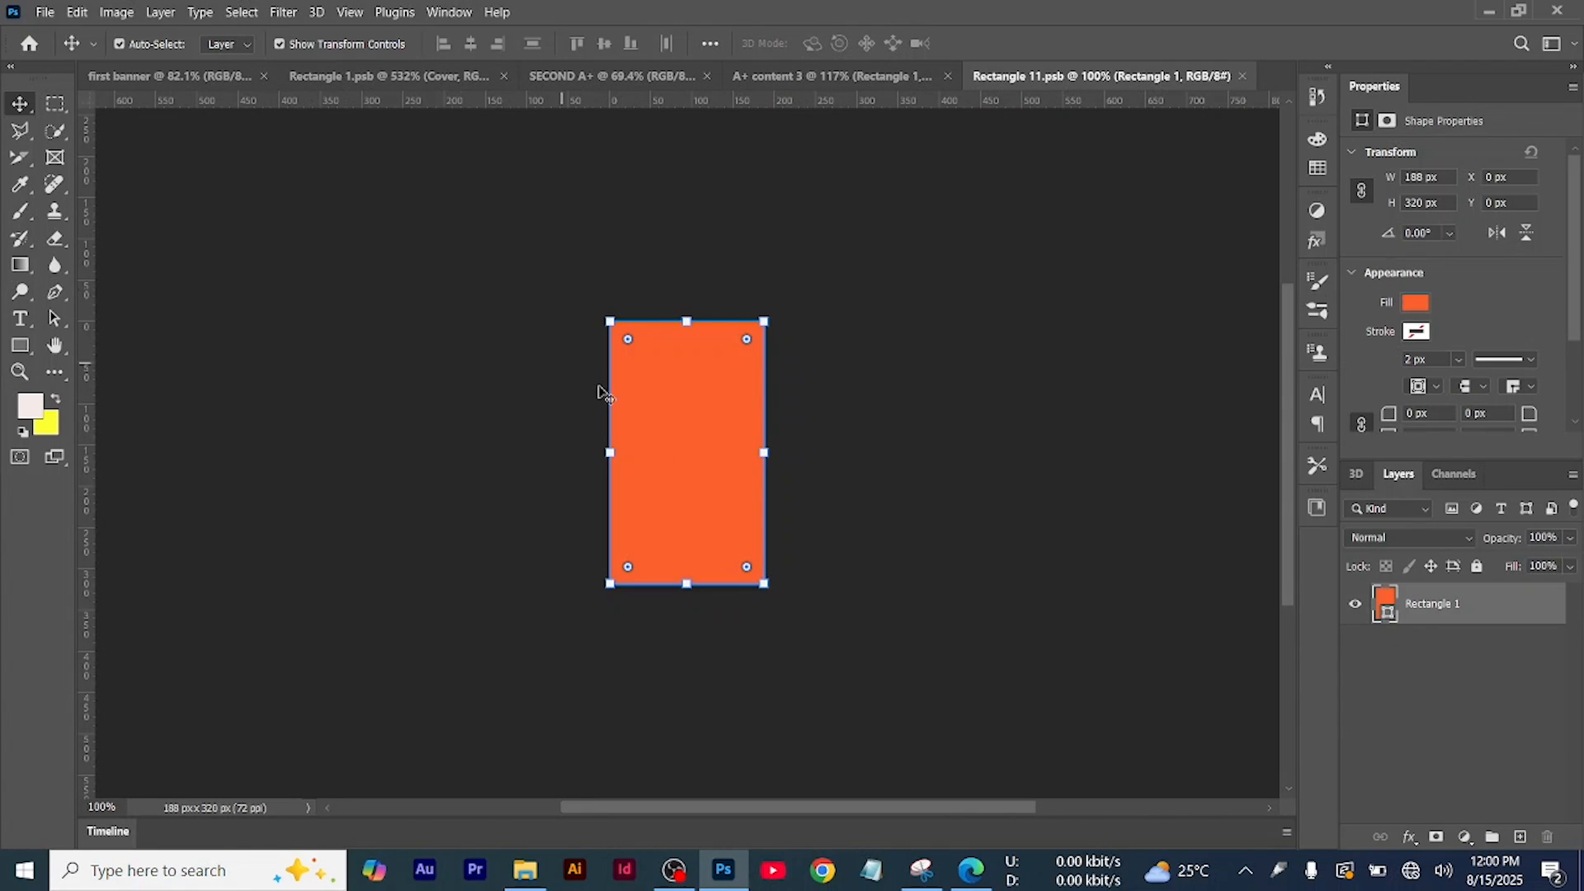
{"action": "scroll", "coordinate": [705, 466], "scroll_direction": "up", "scroll_amount": 6}
{"action": "left_click", "coordinate": [417, 454]}
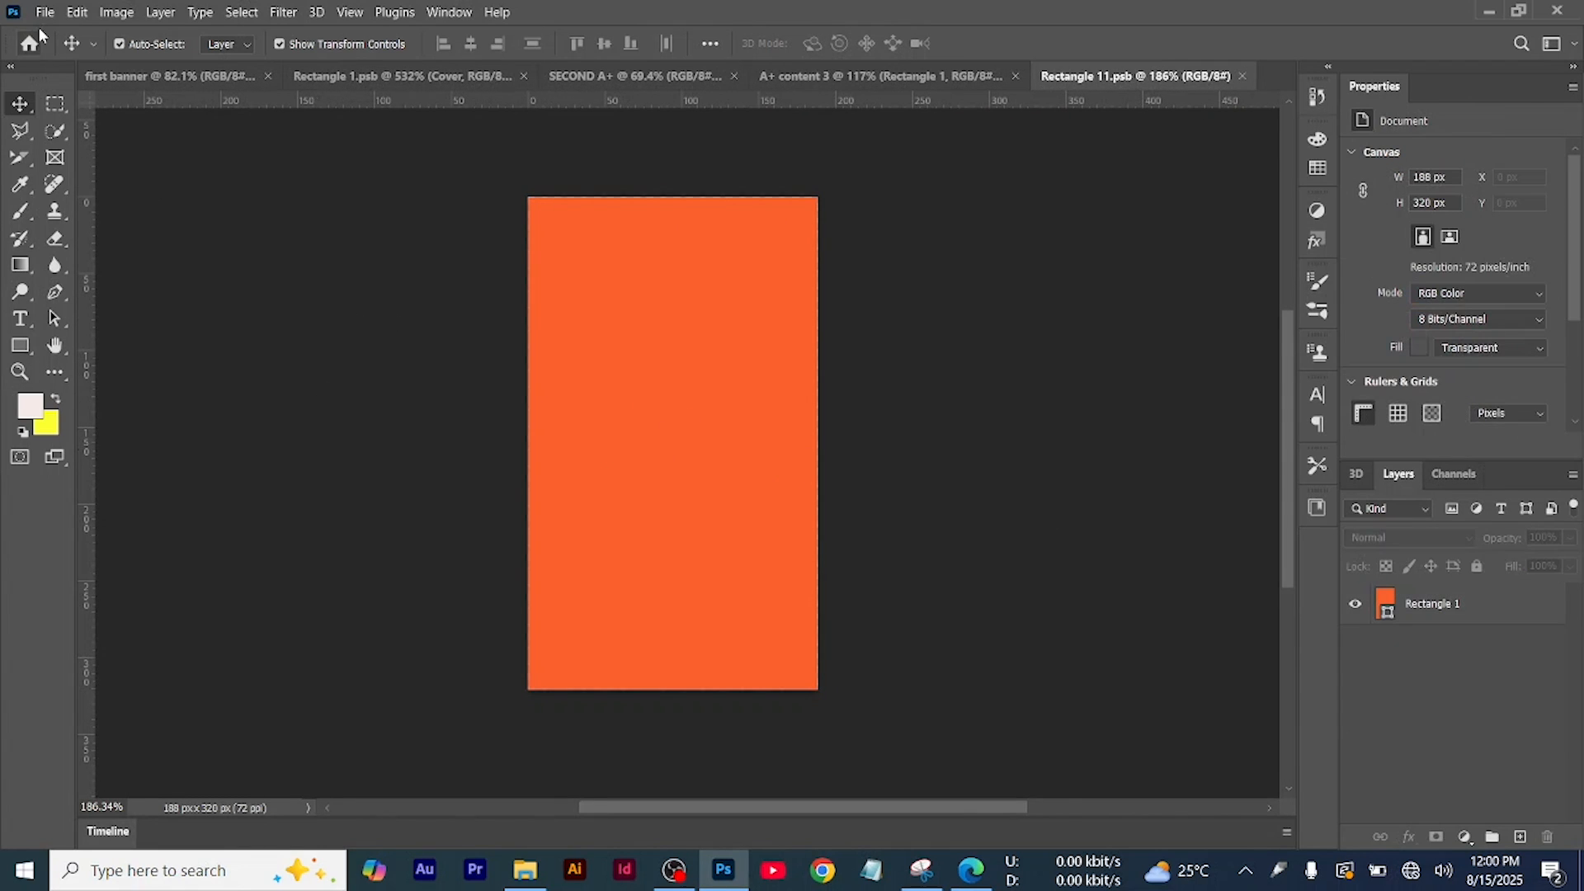
{"action": "left_click", "coordinate": [44, 12]}
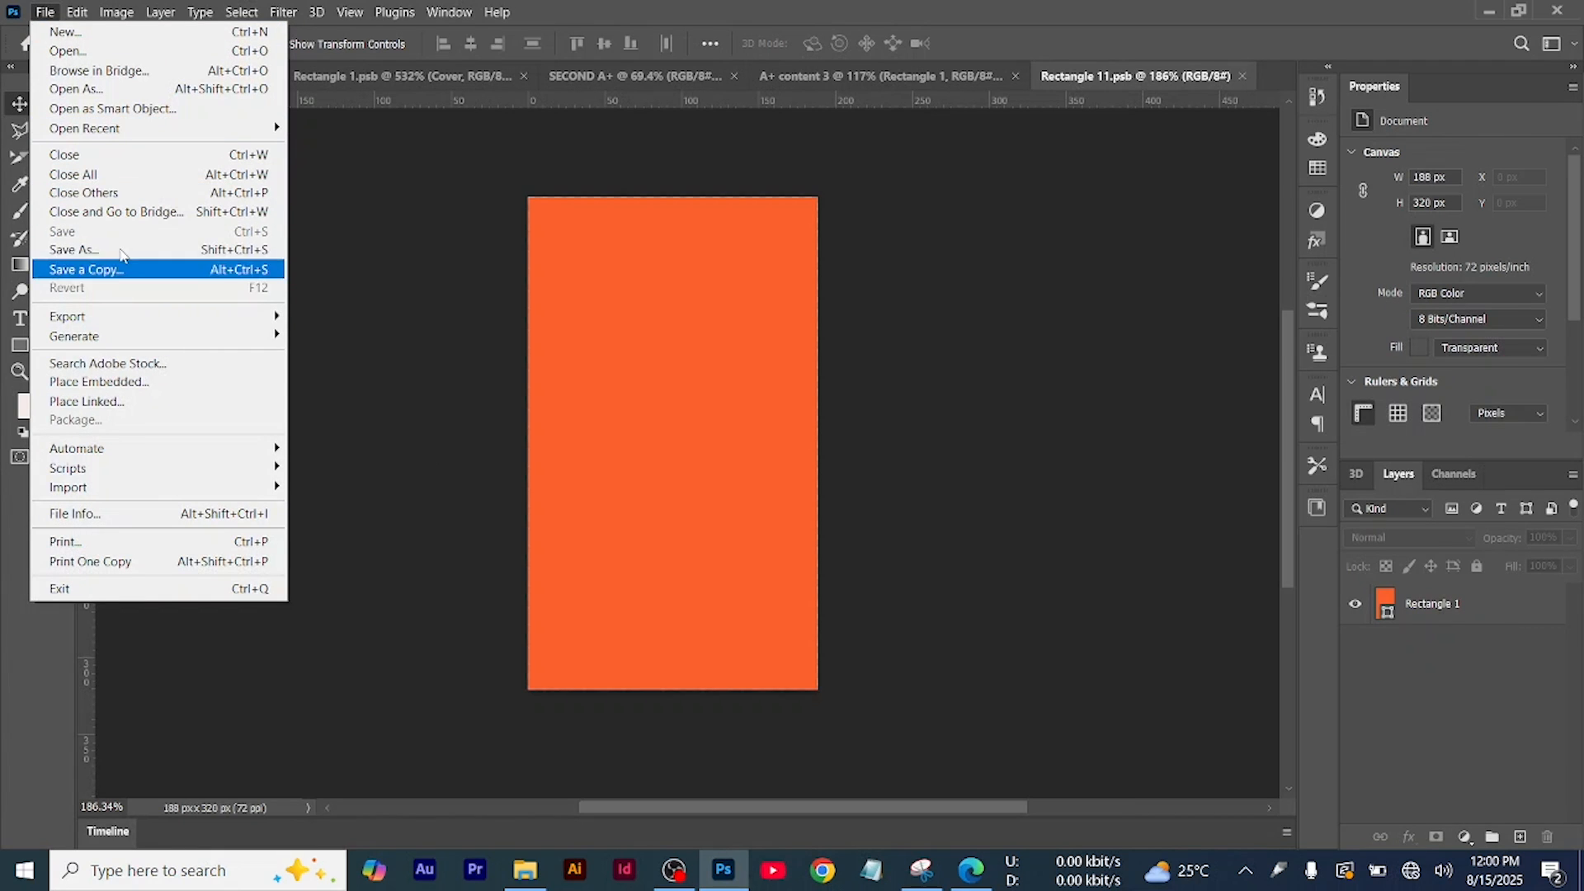
{"action": "left_click", "coordinate": [95, 382]}
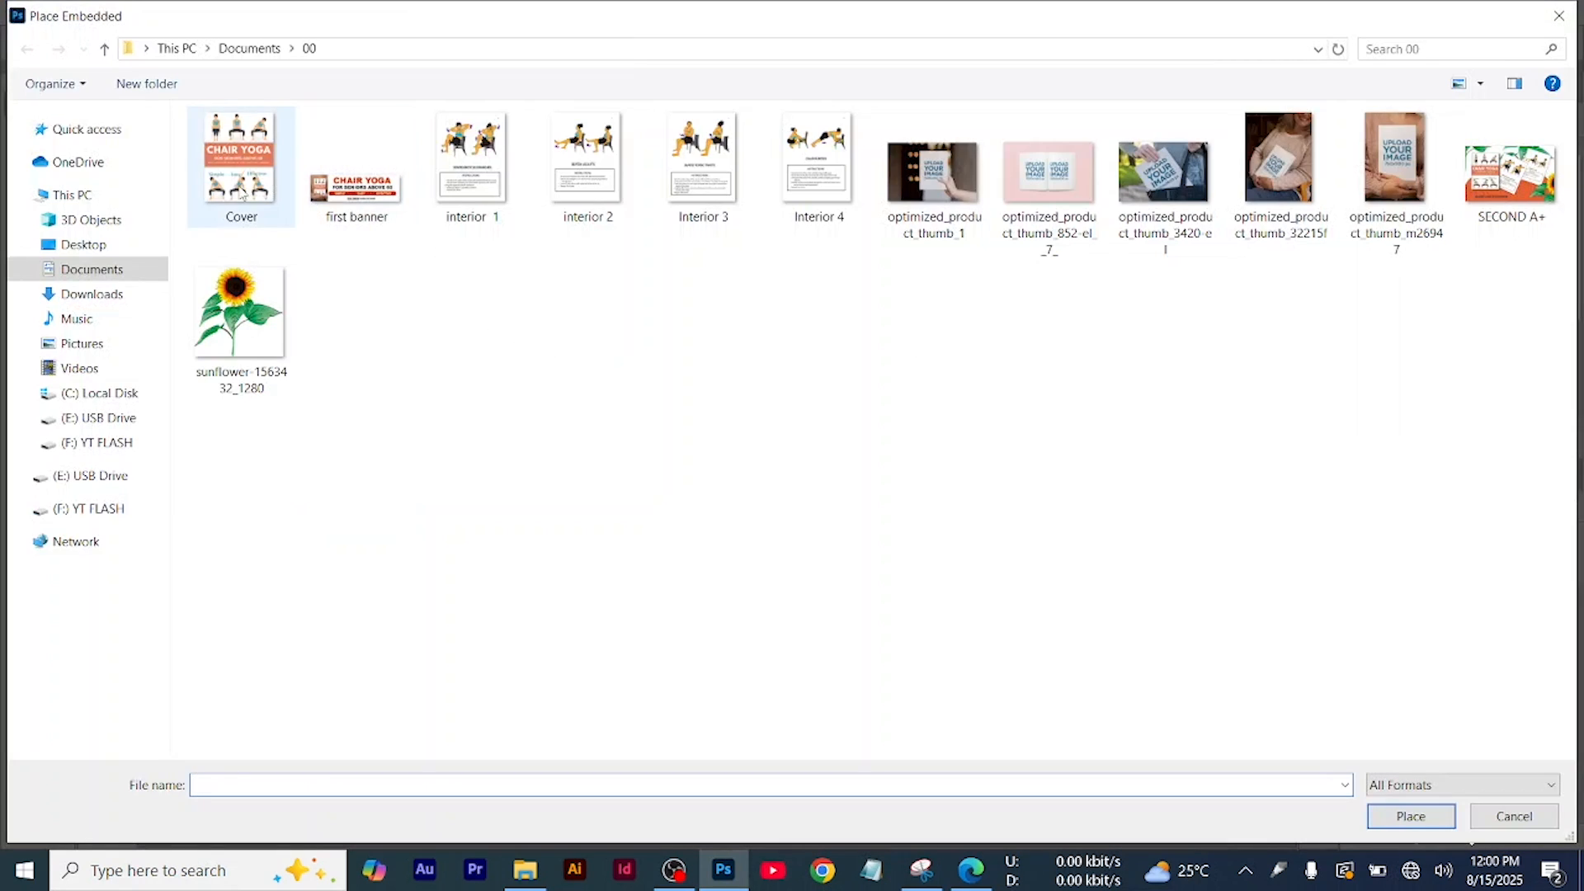
{"action": "left_click", "coordinate": [243, 191]}
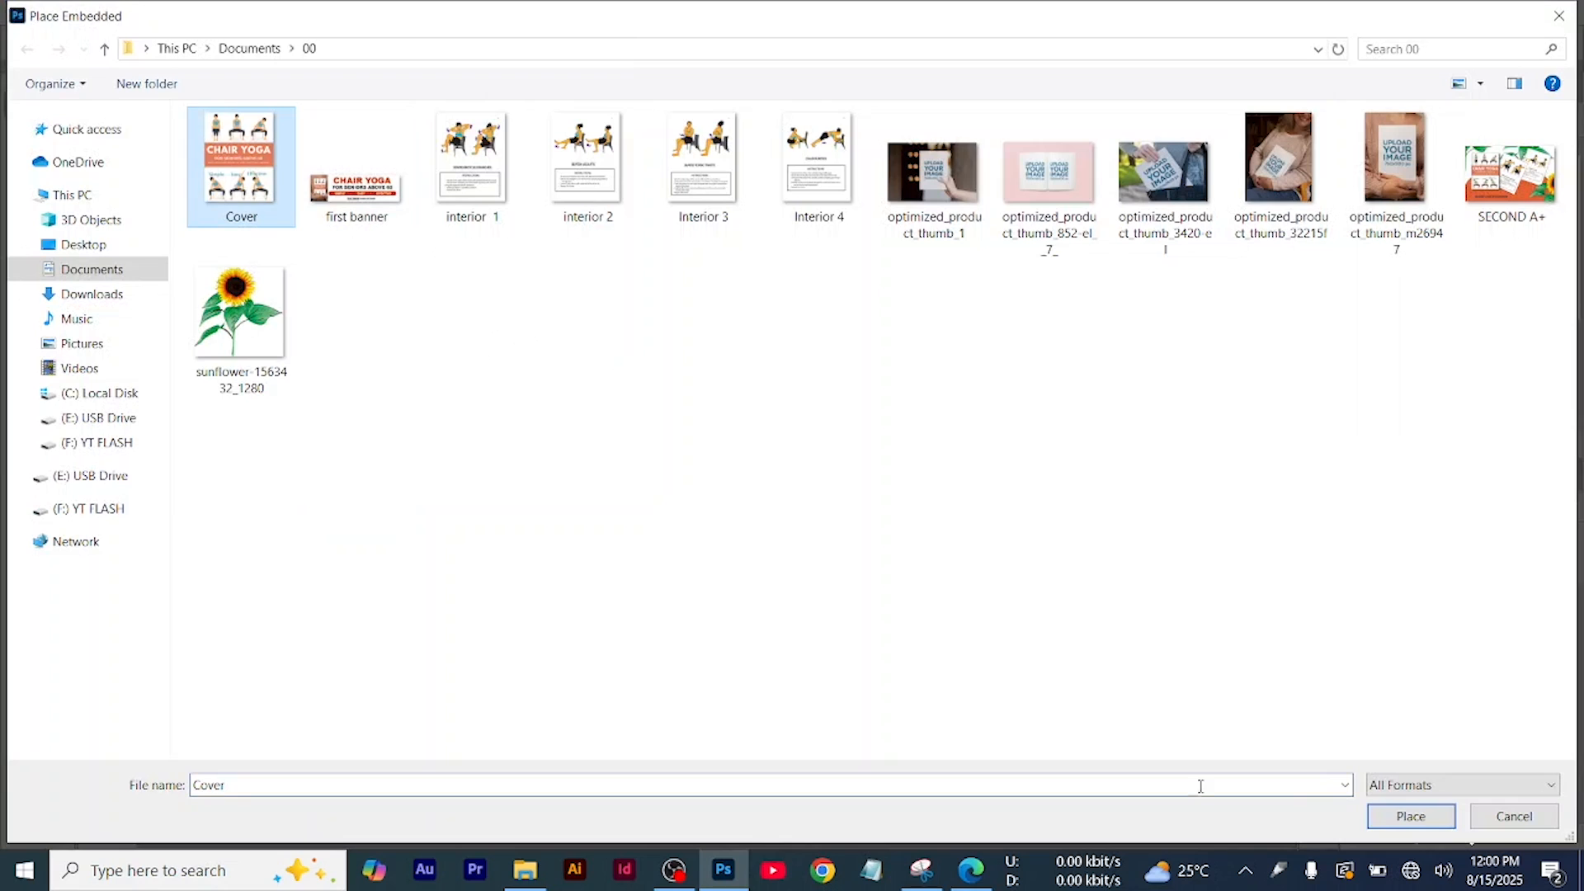
{"action": "key", "text": "Return"}
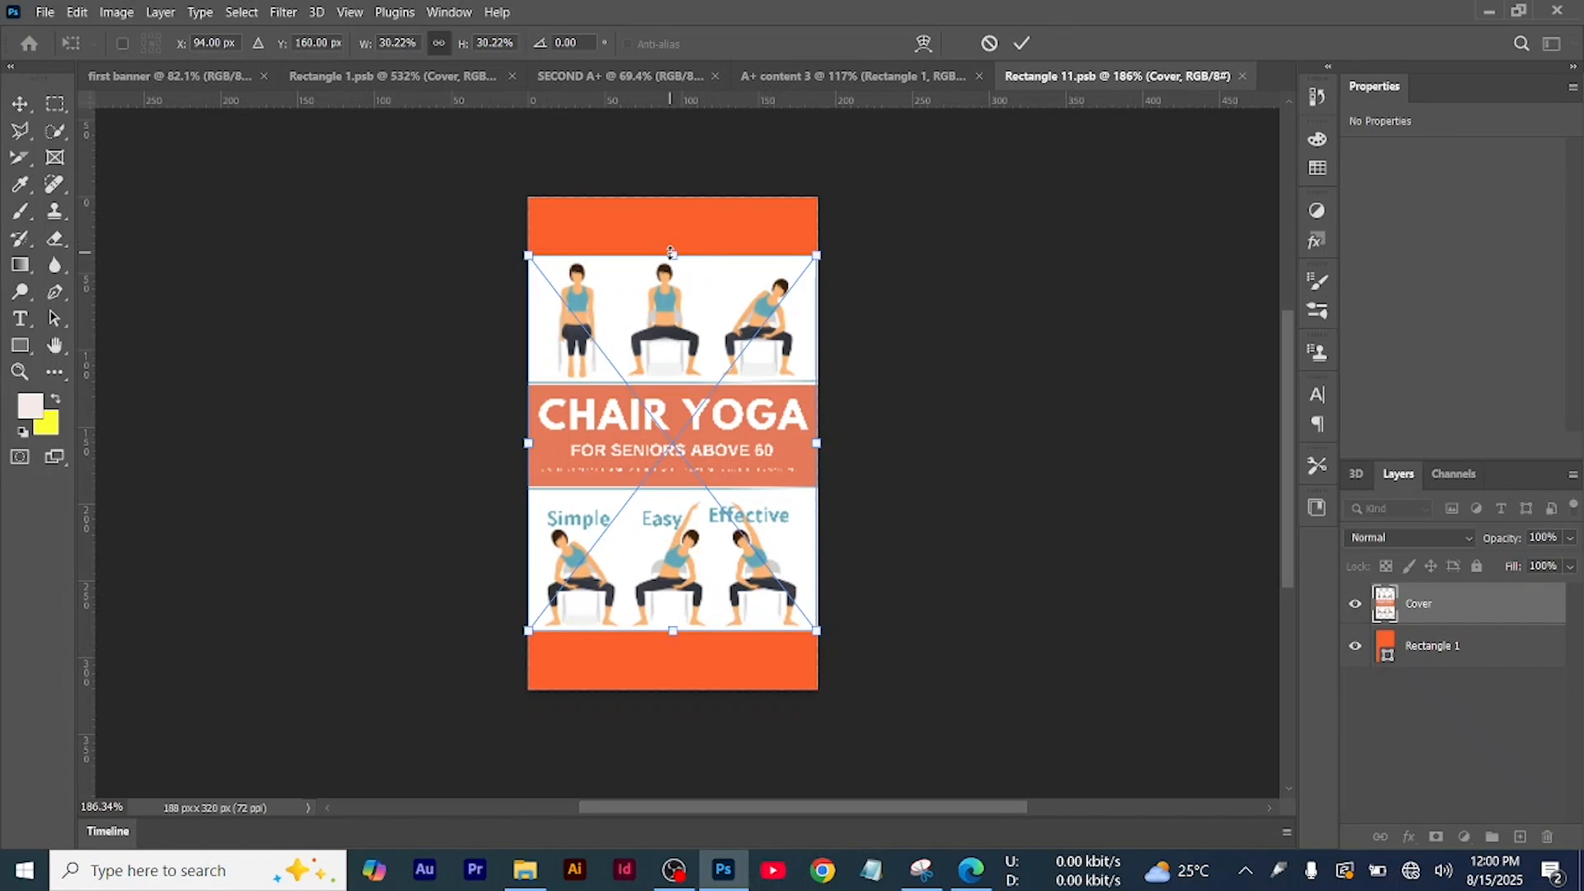
Stretch the placed cover vertically to about 188 × 268 px, with its upper edge 18 px below the canvas edge
{"action": "left_click_drag", "start_coordinate": [670, 251], "coordinate": [673, 223]}
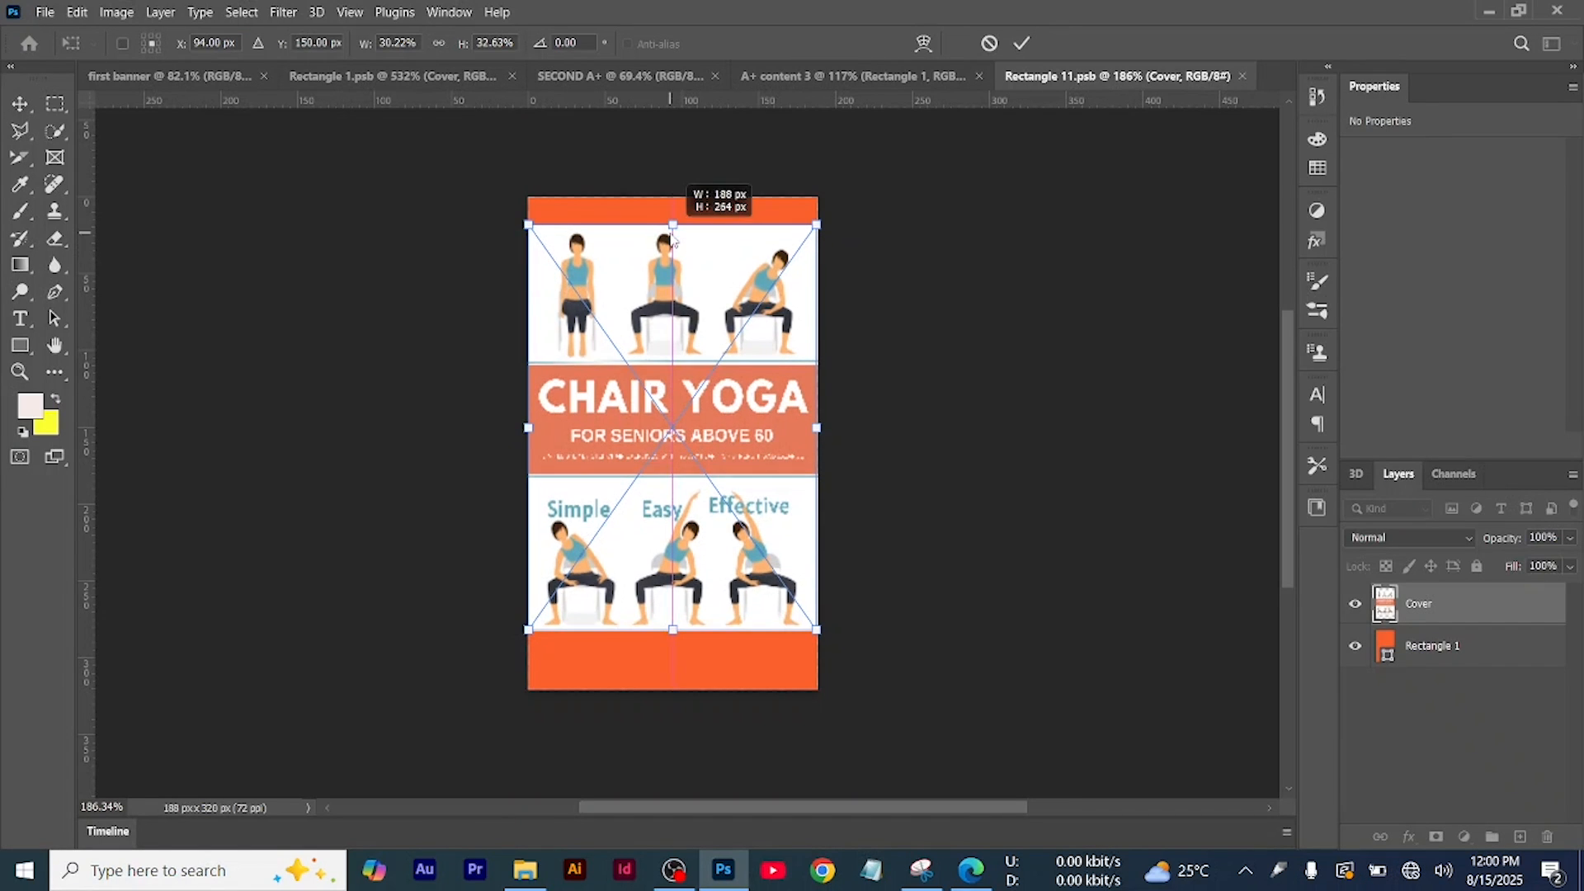
{"action": "left_click_drag", "start_coordinate": [674, 631], "coordinate": [673, 638]}
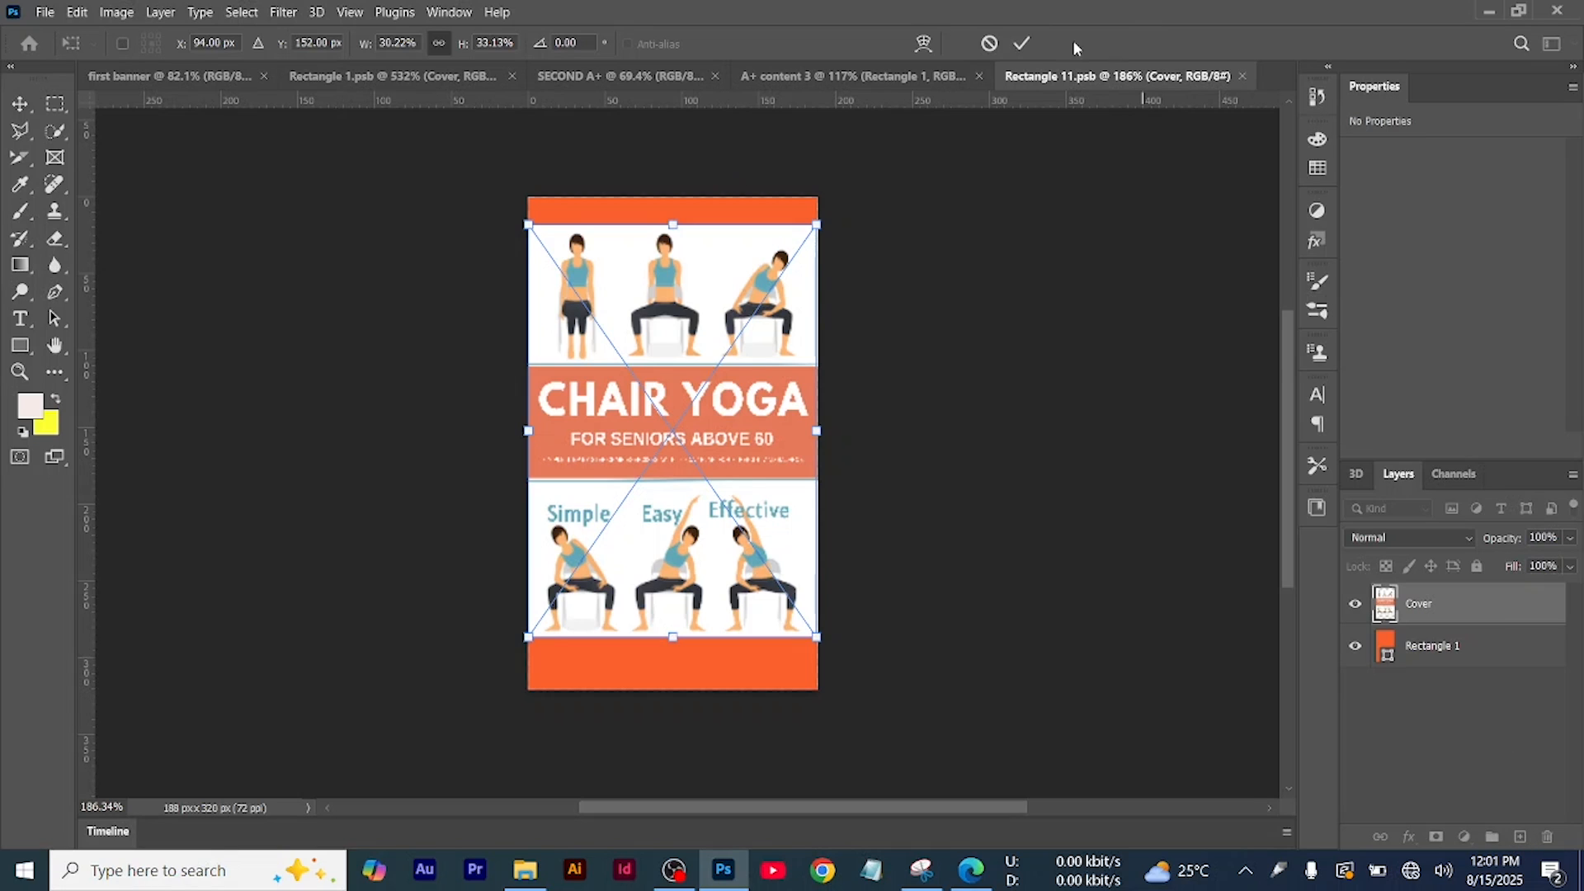
{"action": "left_click", "coordinate": [1020, 44]}
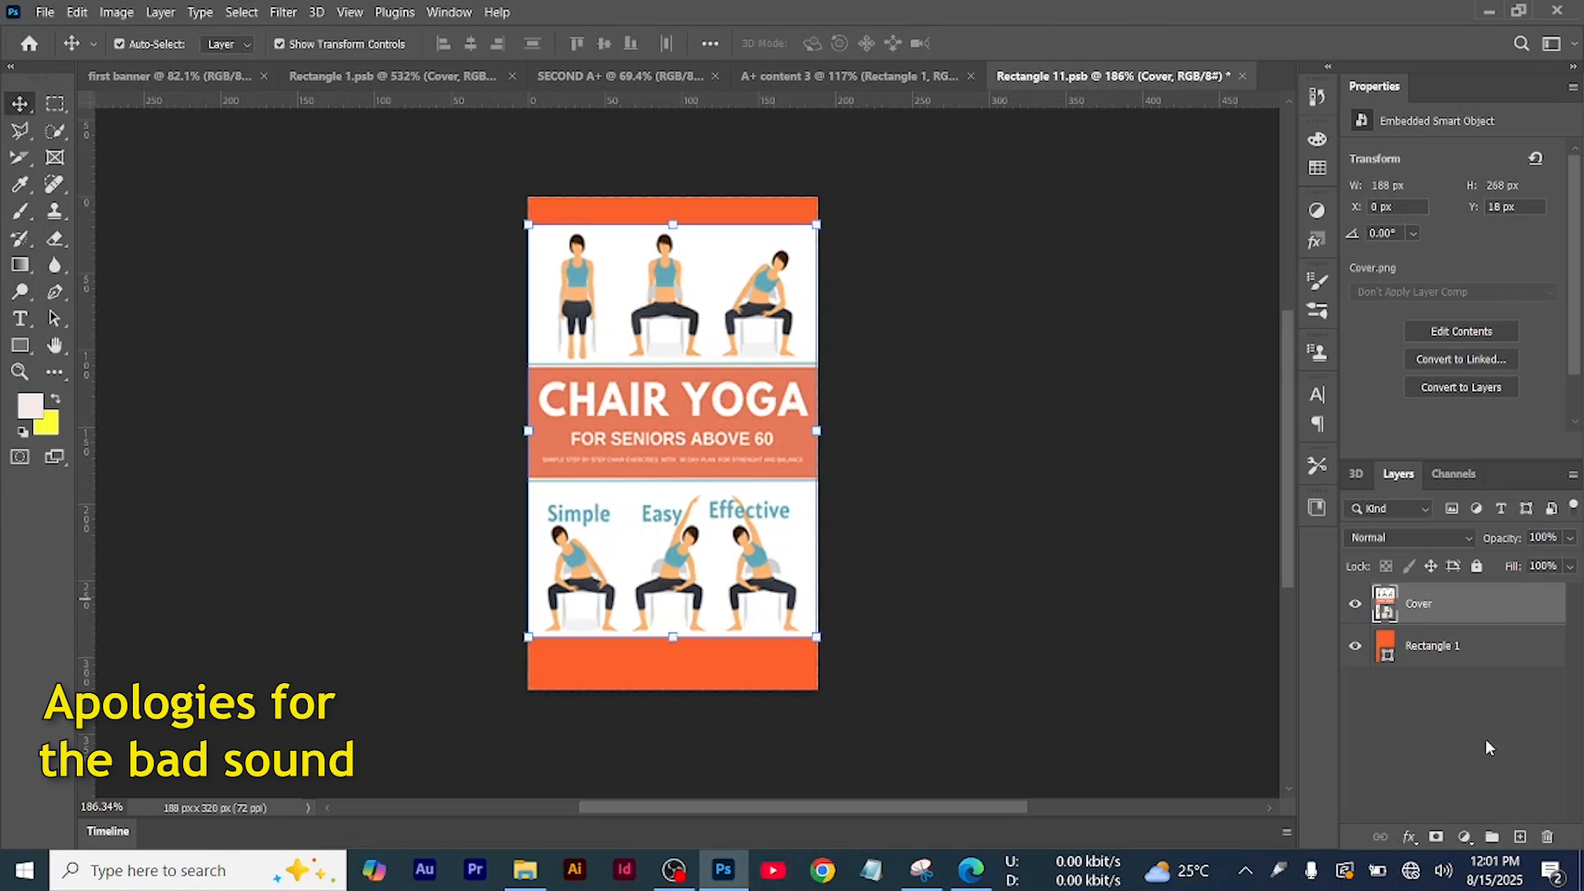
Draw a white rectangle without stroke over the whole canvas beneath the cover, hide the orange rectangle and save the smart object
{"action": "left_click", "coordinate": [1518, 835]}
{"action": "left_click_drag", "start_coordinate": [1427, 605], "coordinate": [1485, 667]}
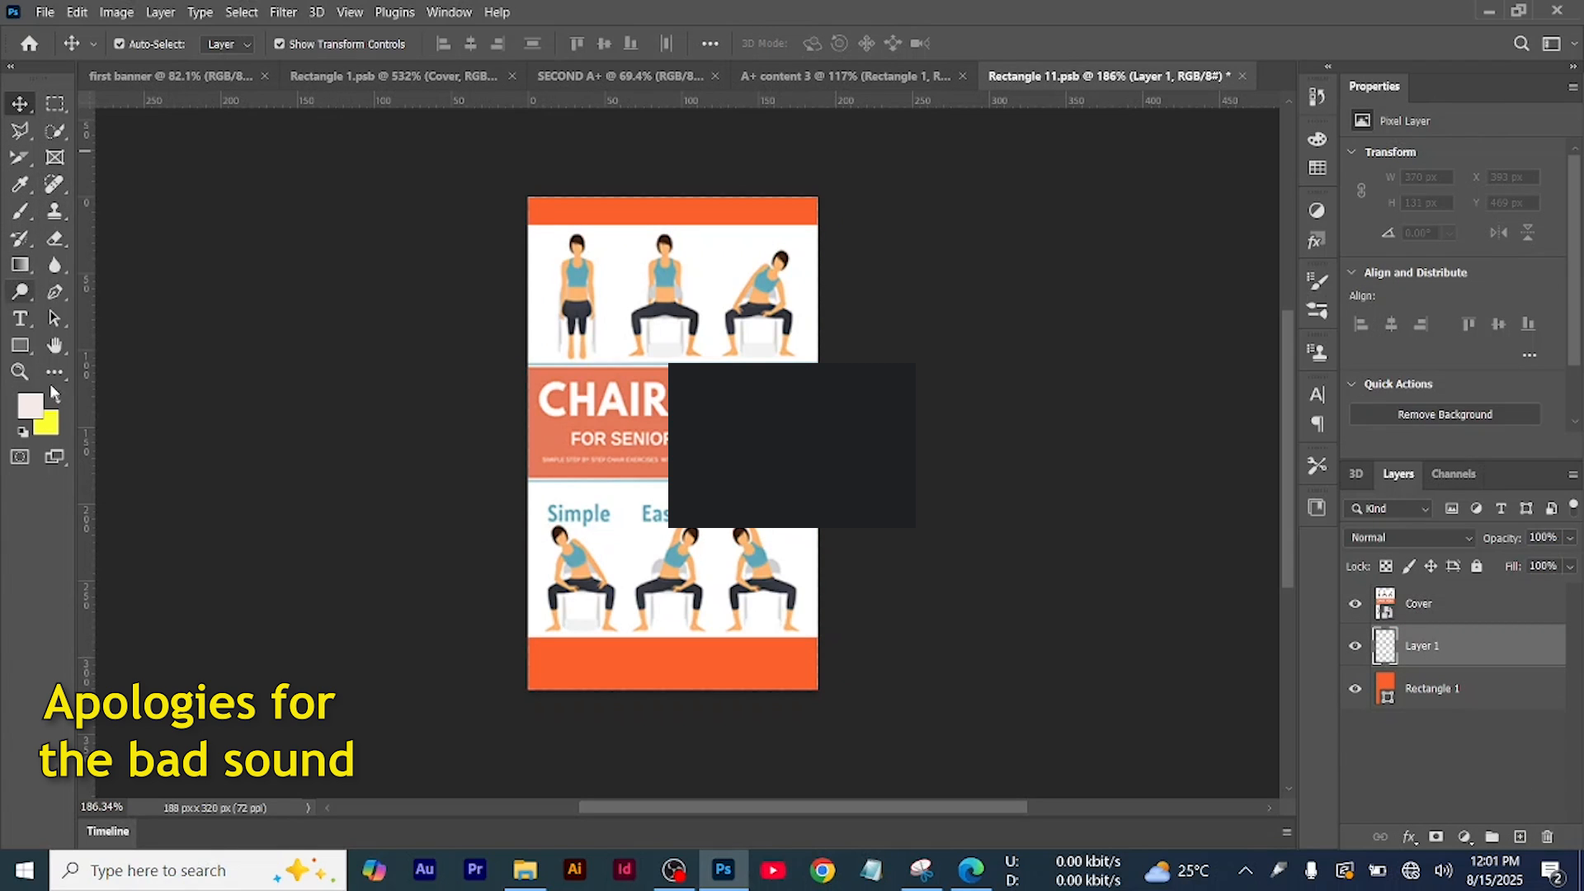
{"action": "left_click", "coordinate": [20, 345]}
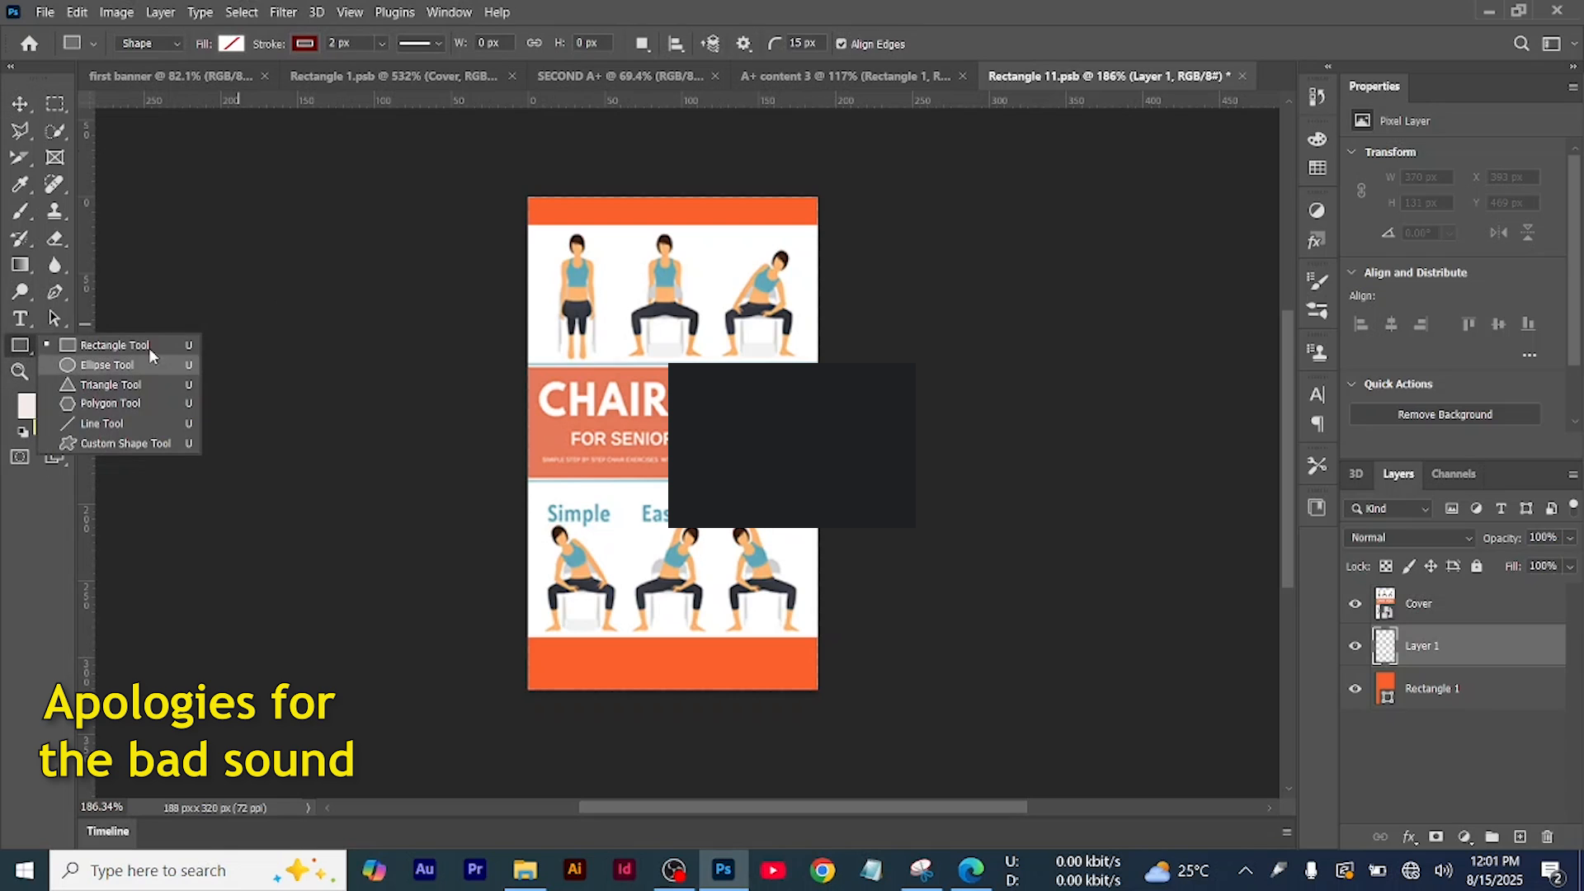
{"action": "left_click", "coordinate": [145, 345]}
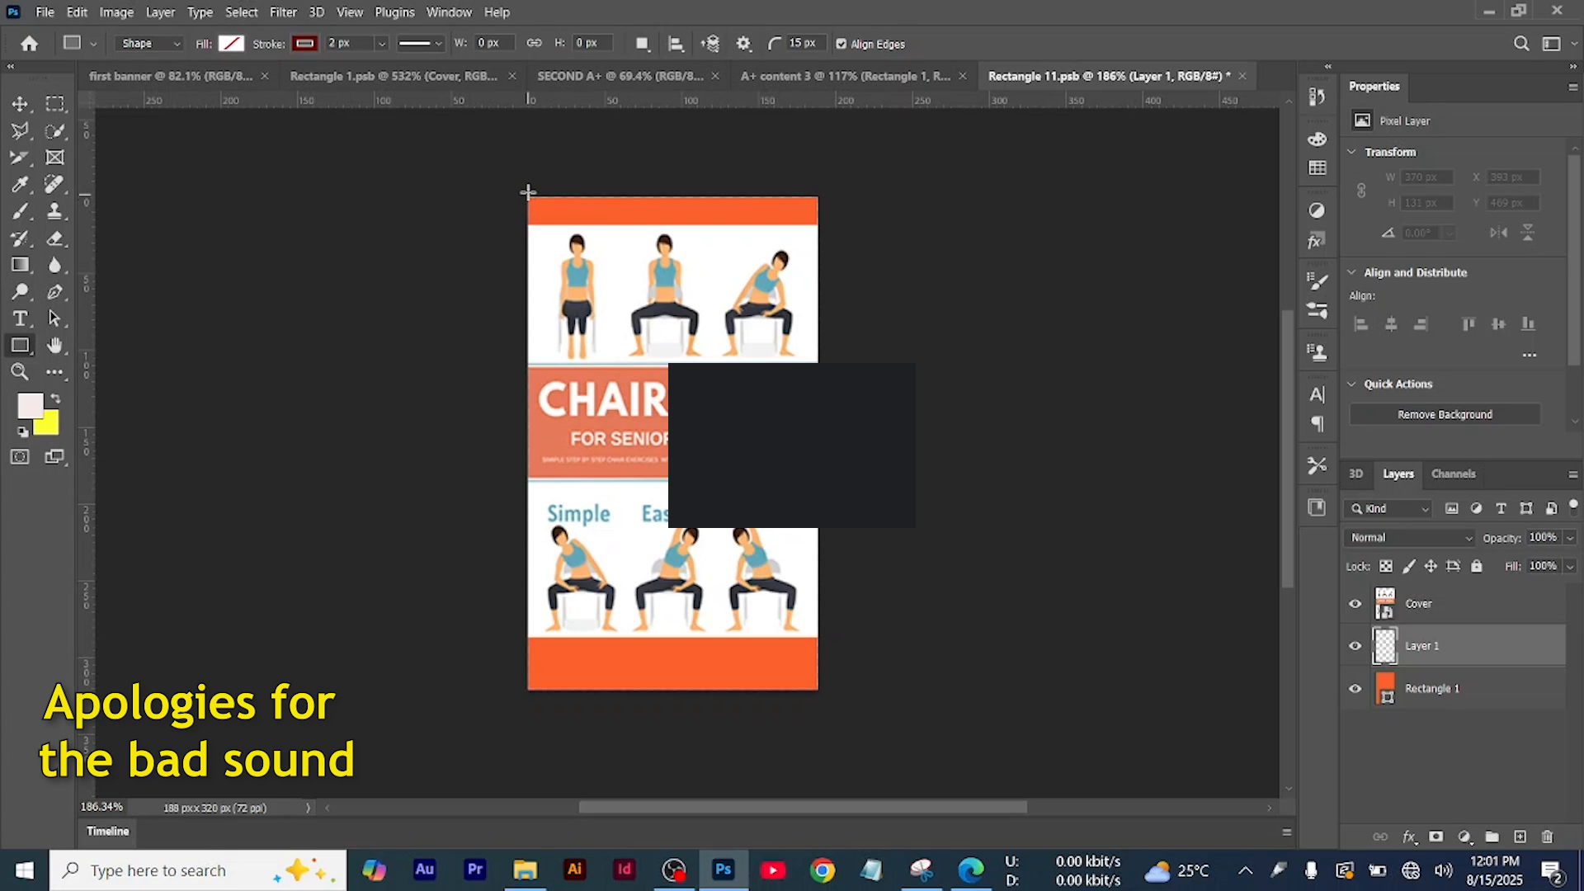
{"action": "left_click", "coordinate": [313, 43]}
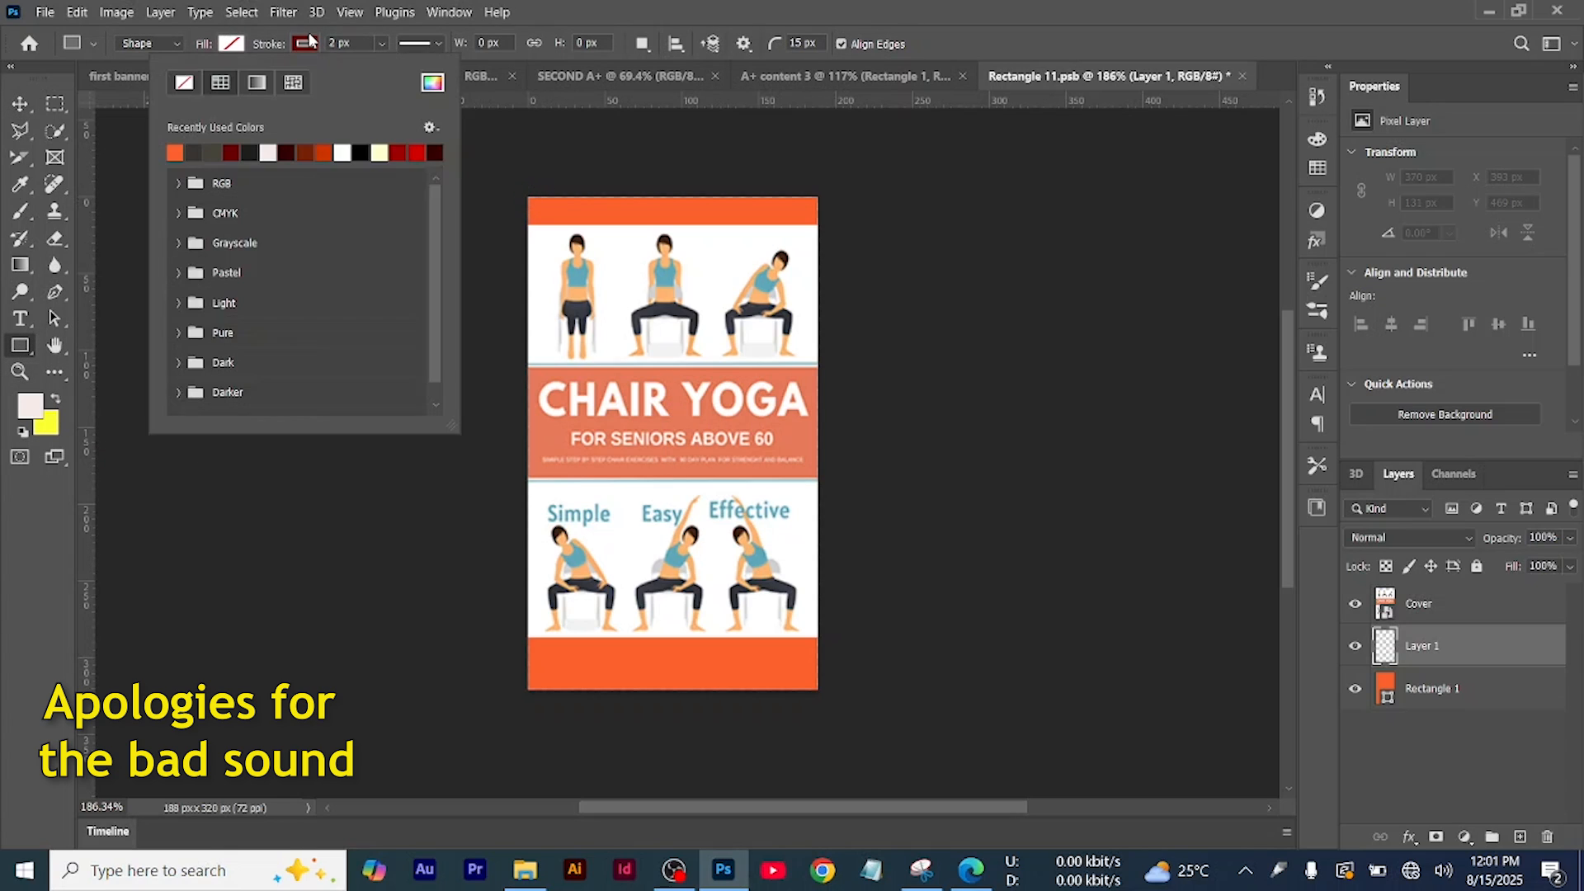
{"action": "left_click", "coordinate": [184, 82]}
{"action": "left_click", "coordinate": [231, 43]}
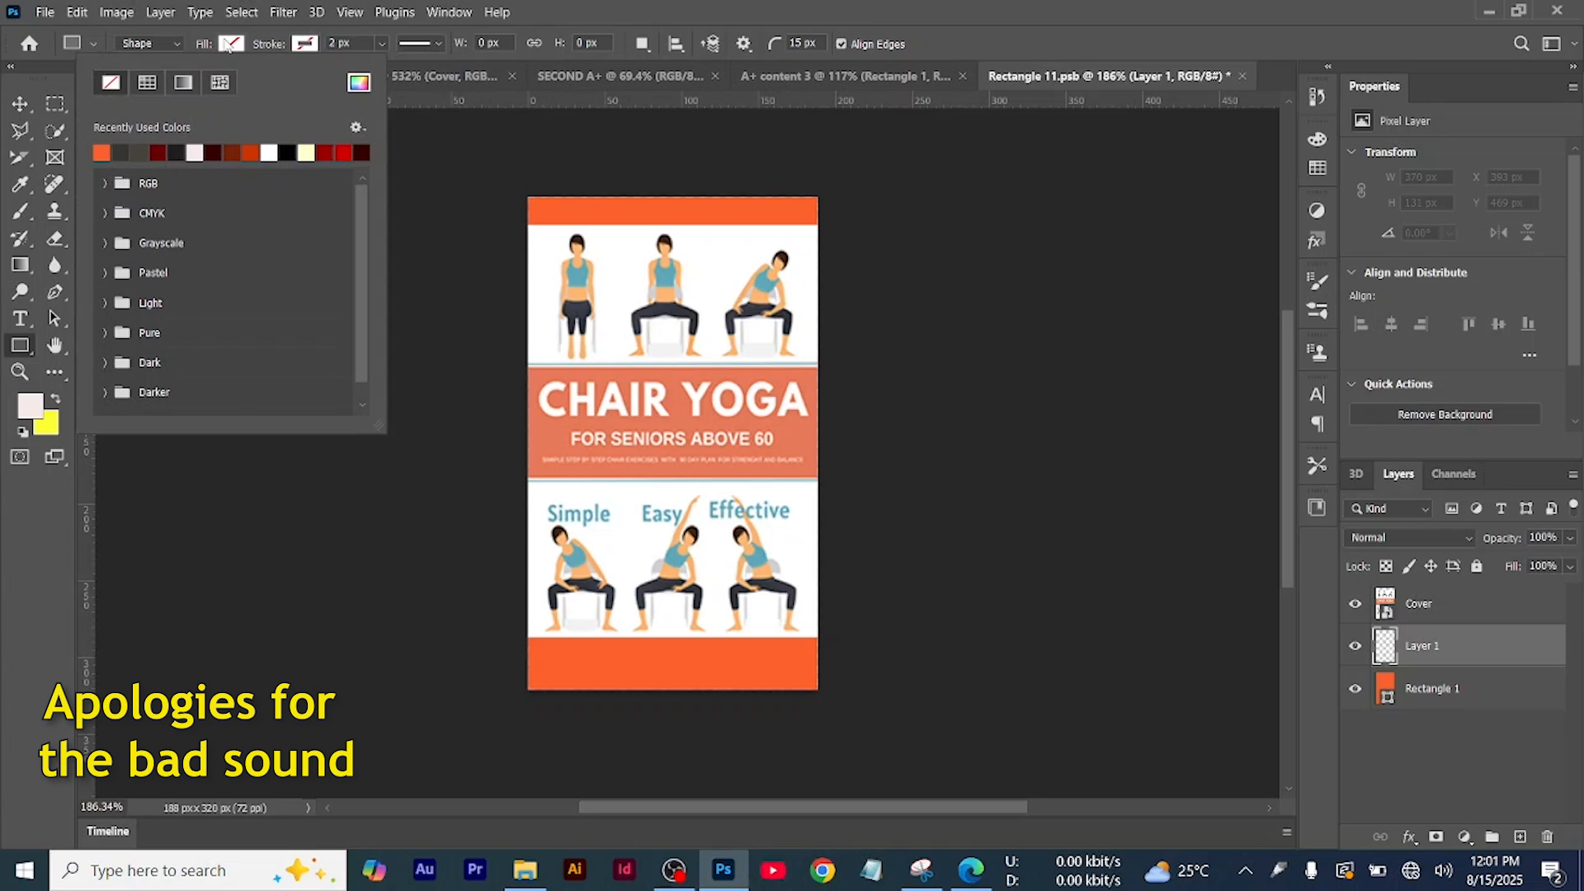
{"action": "left_click", "coordinate": [195, 152]}
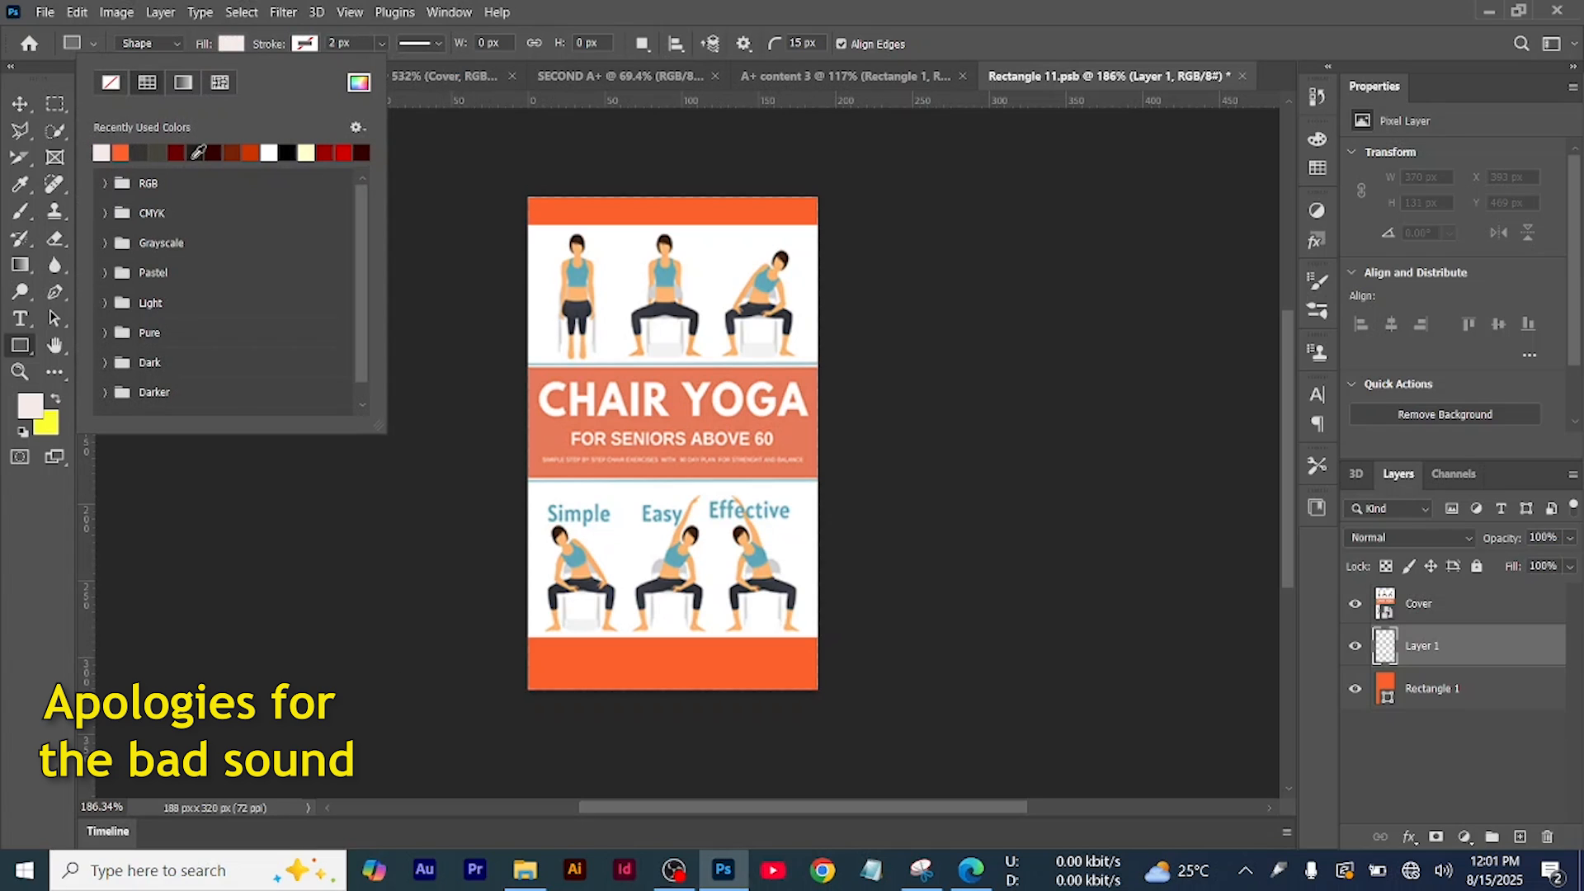
{"action": "left_click", "coordinate": [528, 196]}
{"action": "left_click_drag", "start_coordinate": [528, 196], "coordinate": [815, 687]}
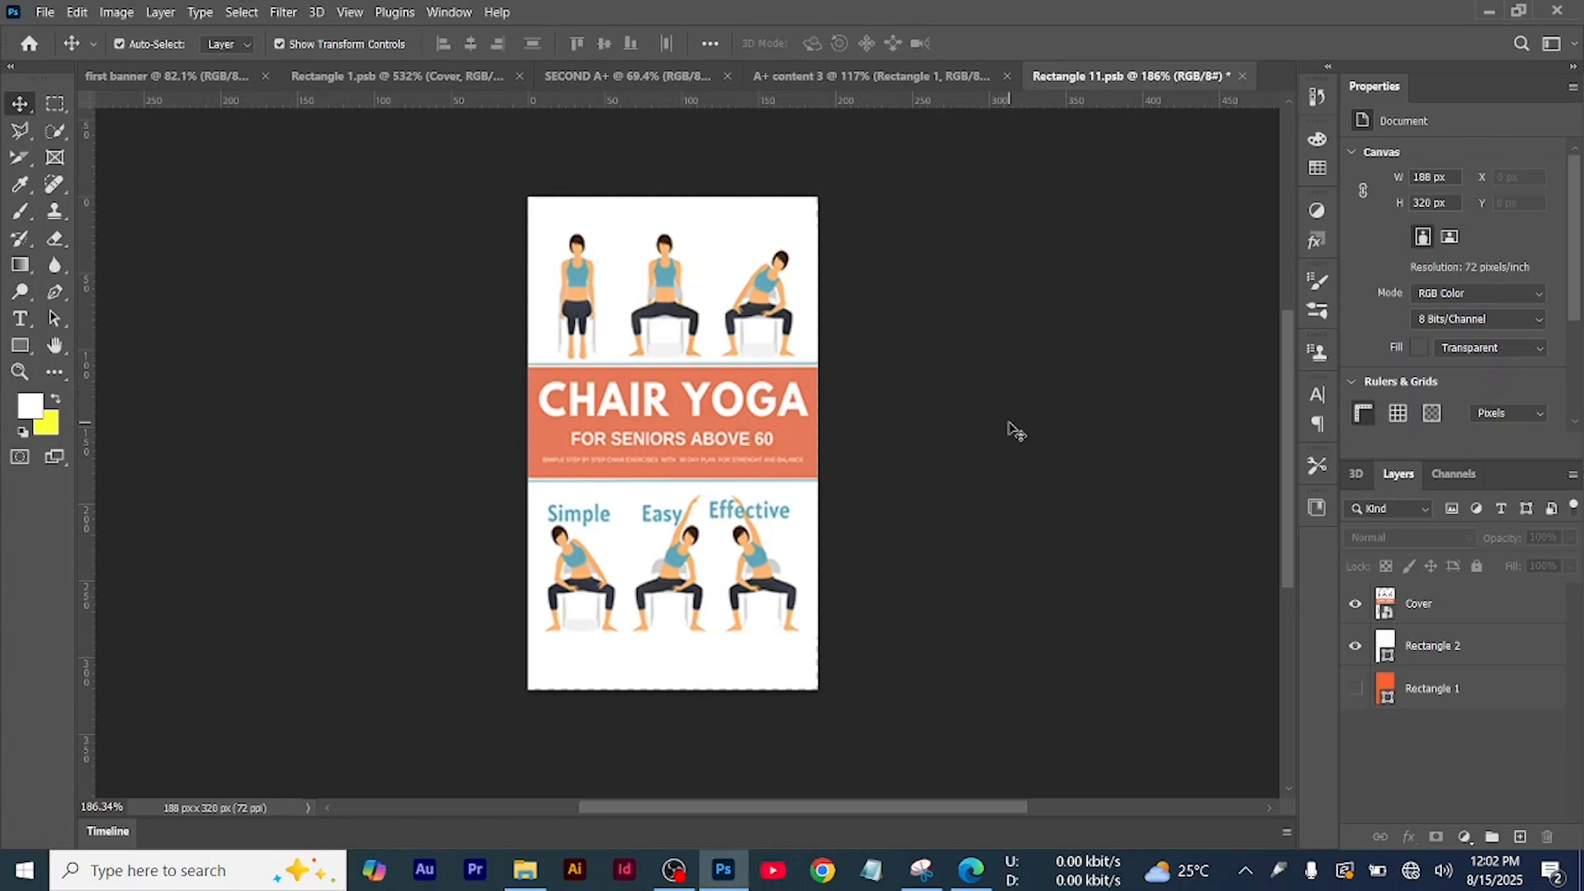
{"action": "key", "text": "ctrl+s"}
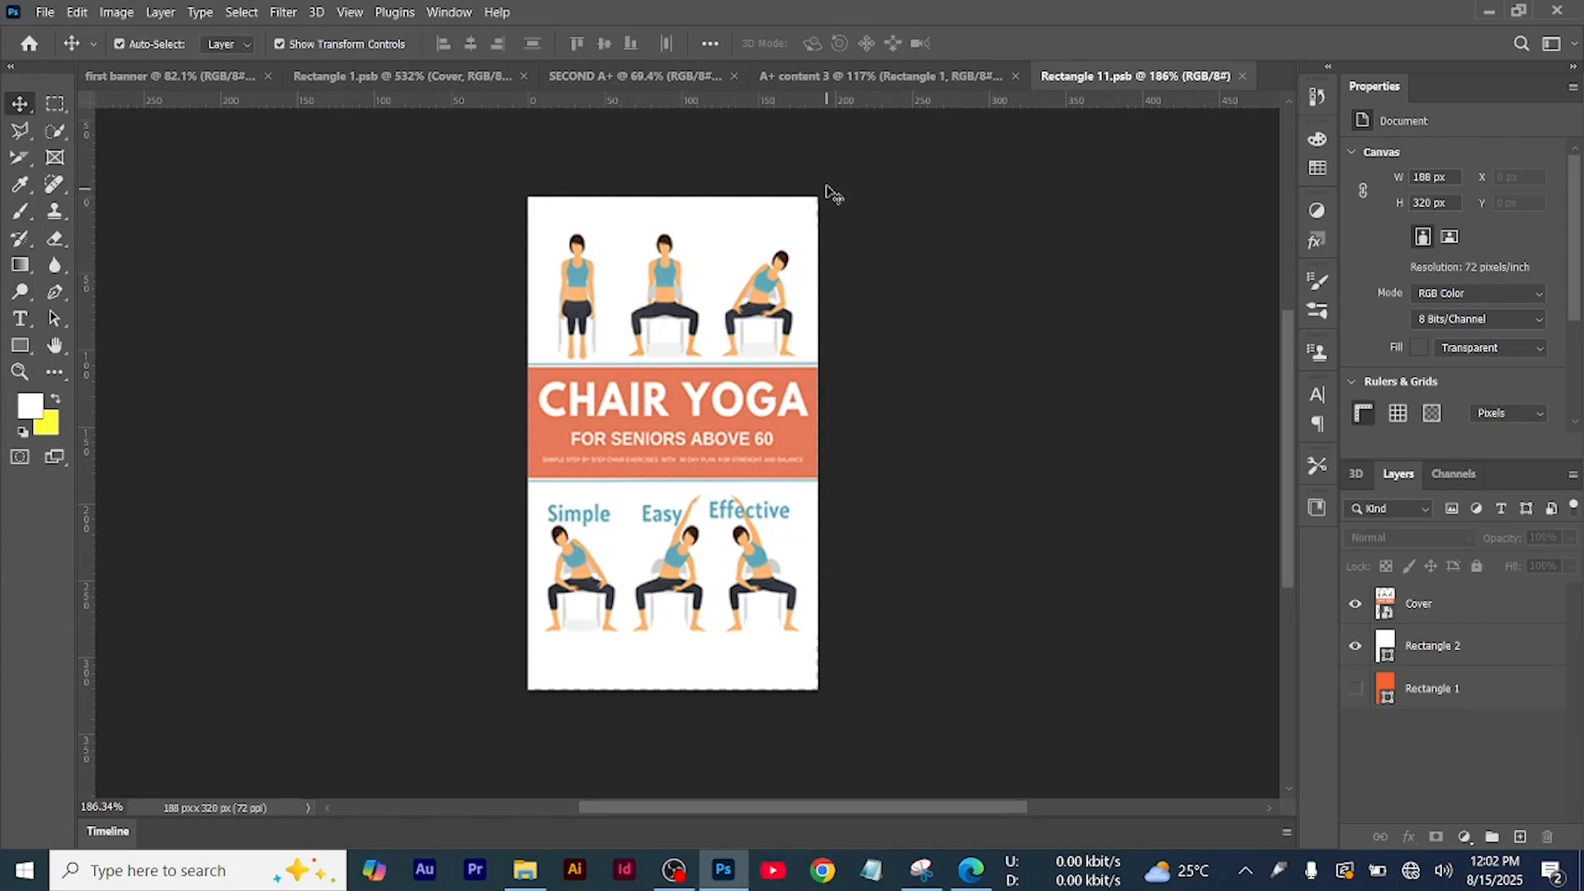
Return to the A+ content 3 document and inspect the cover on the book held by the woman
{"action": "left_click", "coordinate": [859, 81]}
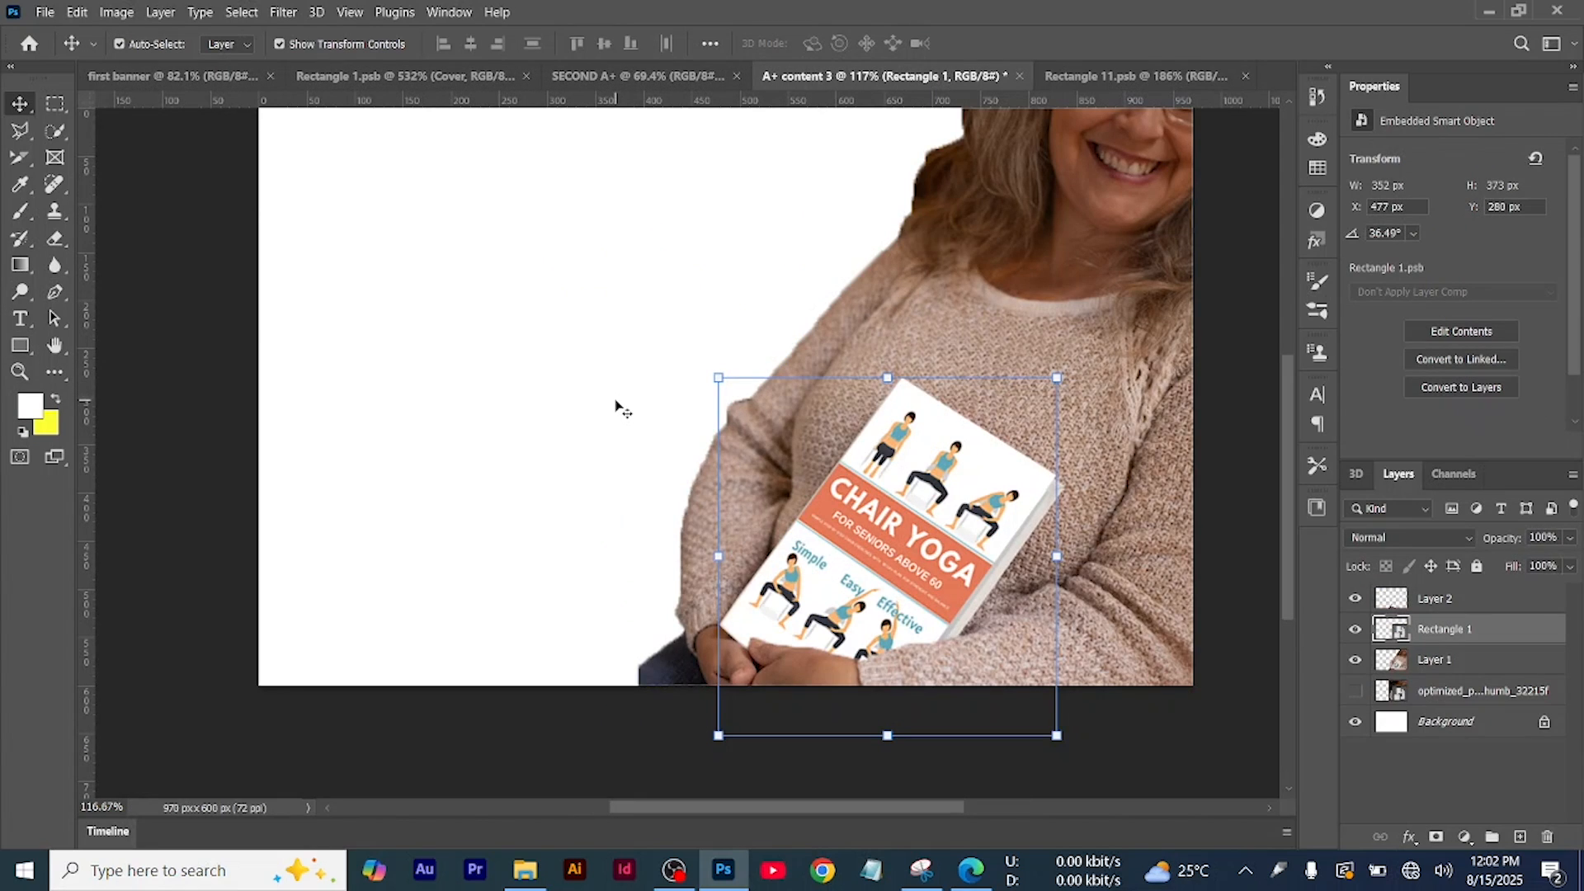
{"action": "left_click", "coordinate": [235, 310]}
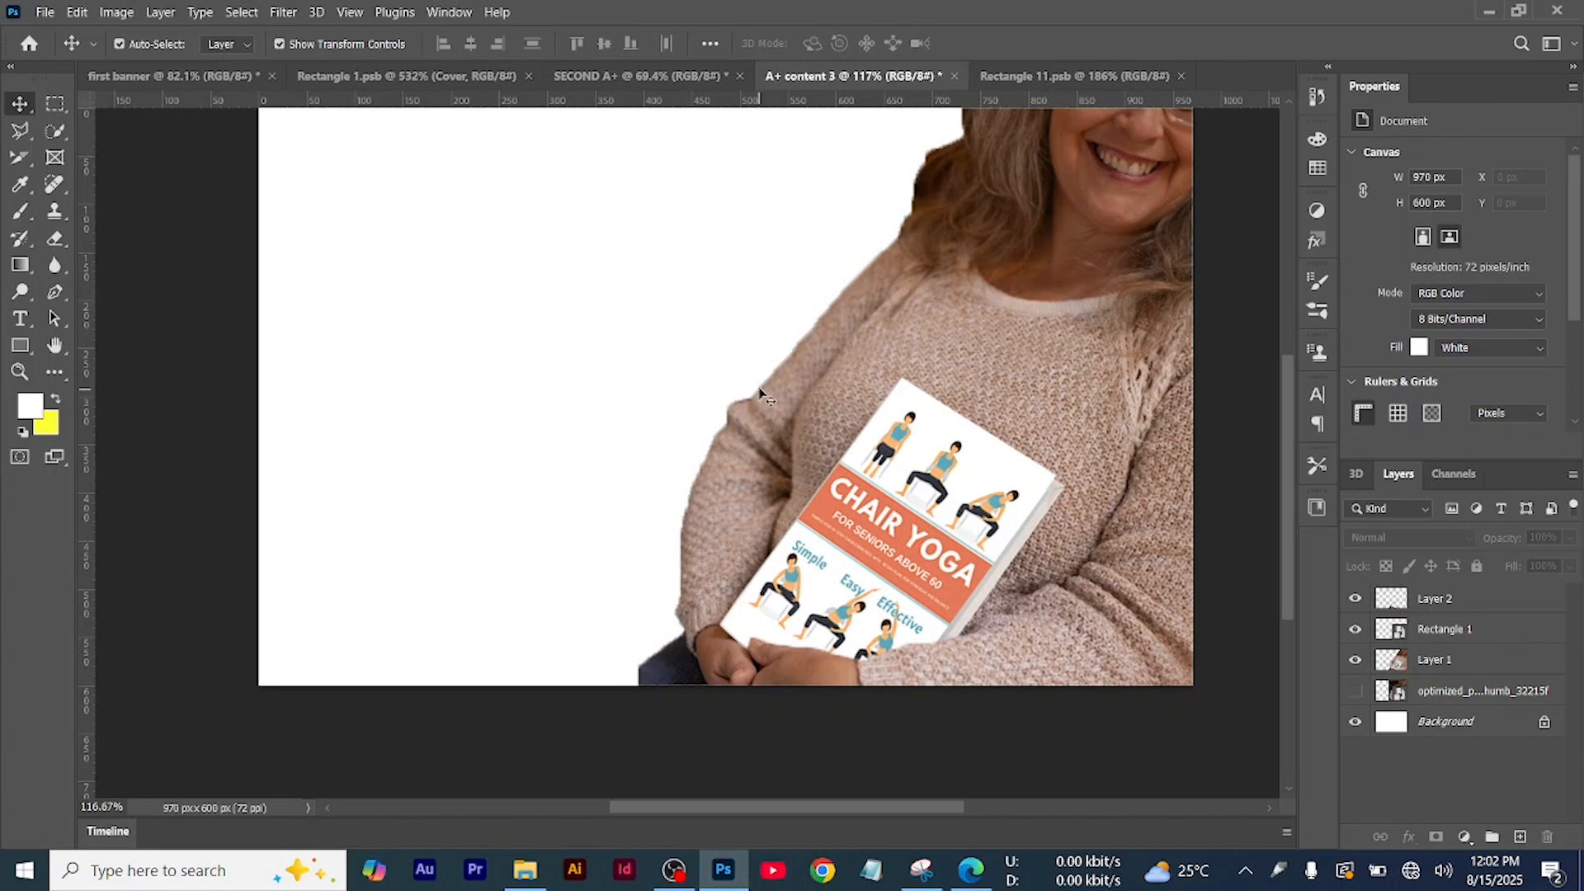
{"action": "scroll", "coordinate": [841, 380], "scroll_direction": "down", "scroll_amount": 4}
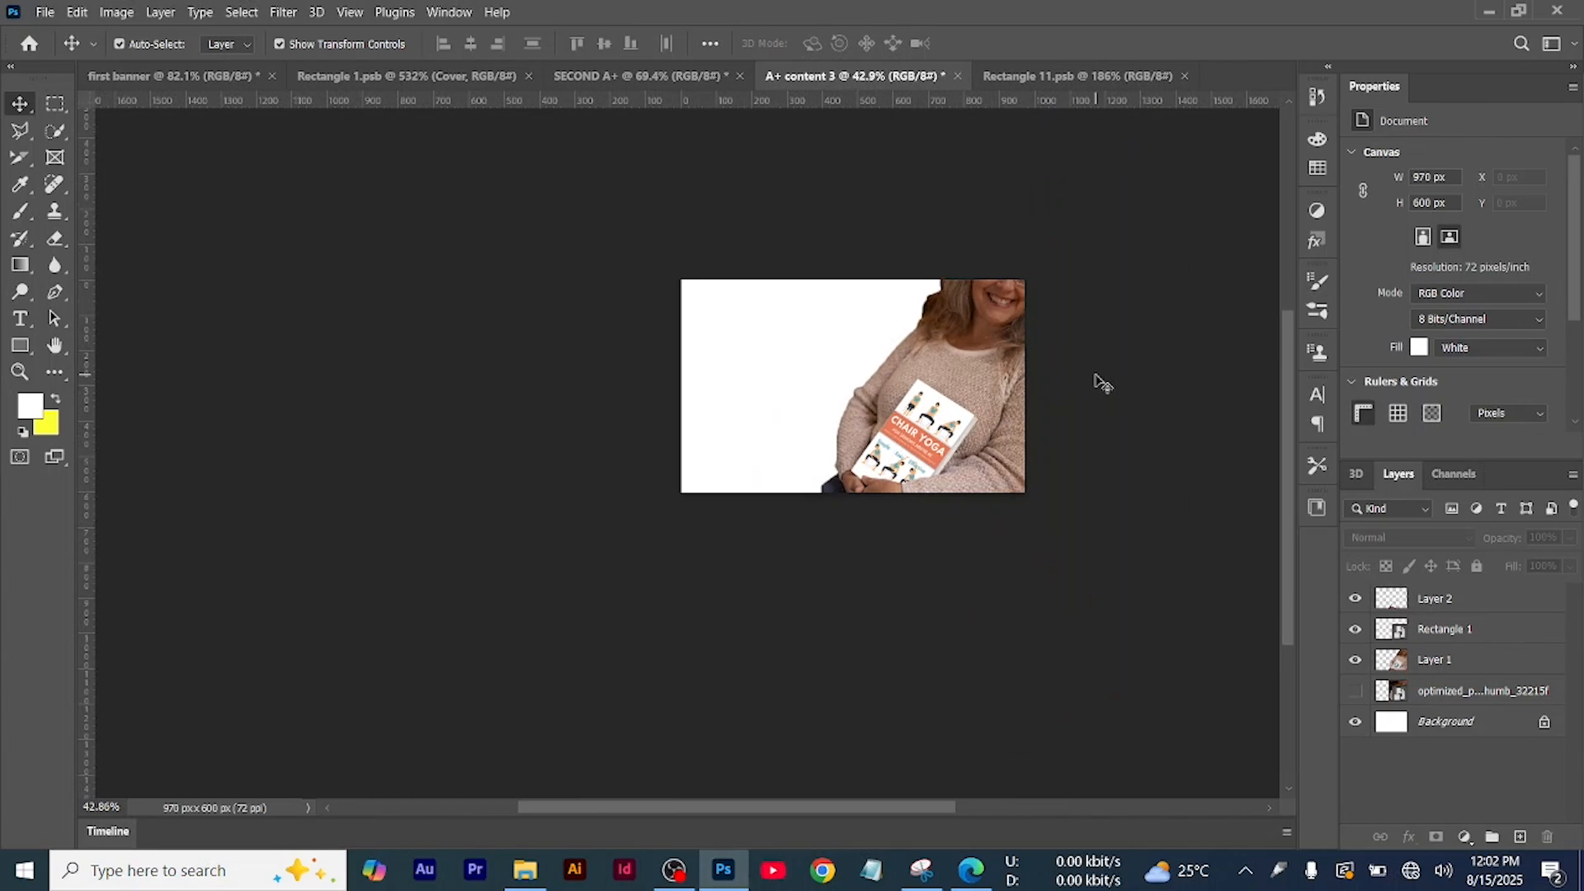
{"action": "scroll", "coordinate": [858, 387], "scroll_direction": "up", "scroll_amount": 3}
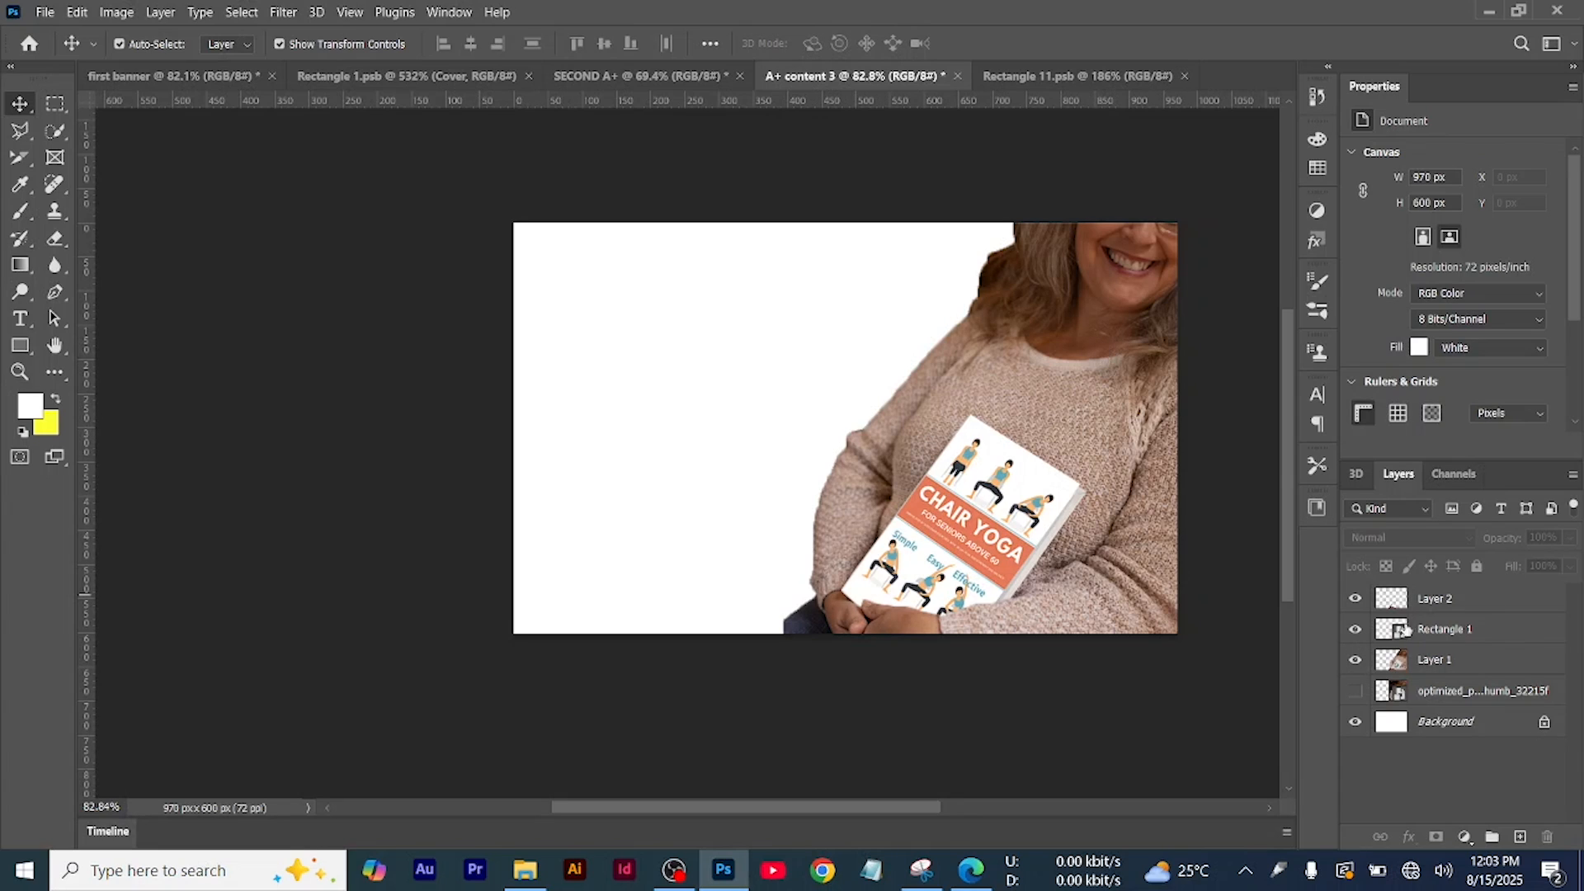
Group all four layers above the background and lock the group
{"action": "left_click", "coordinate": [1486, 688]}
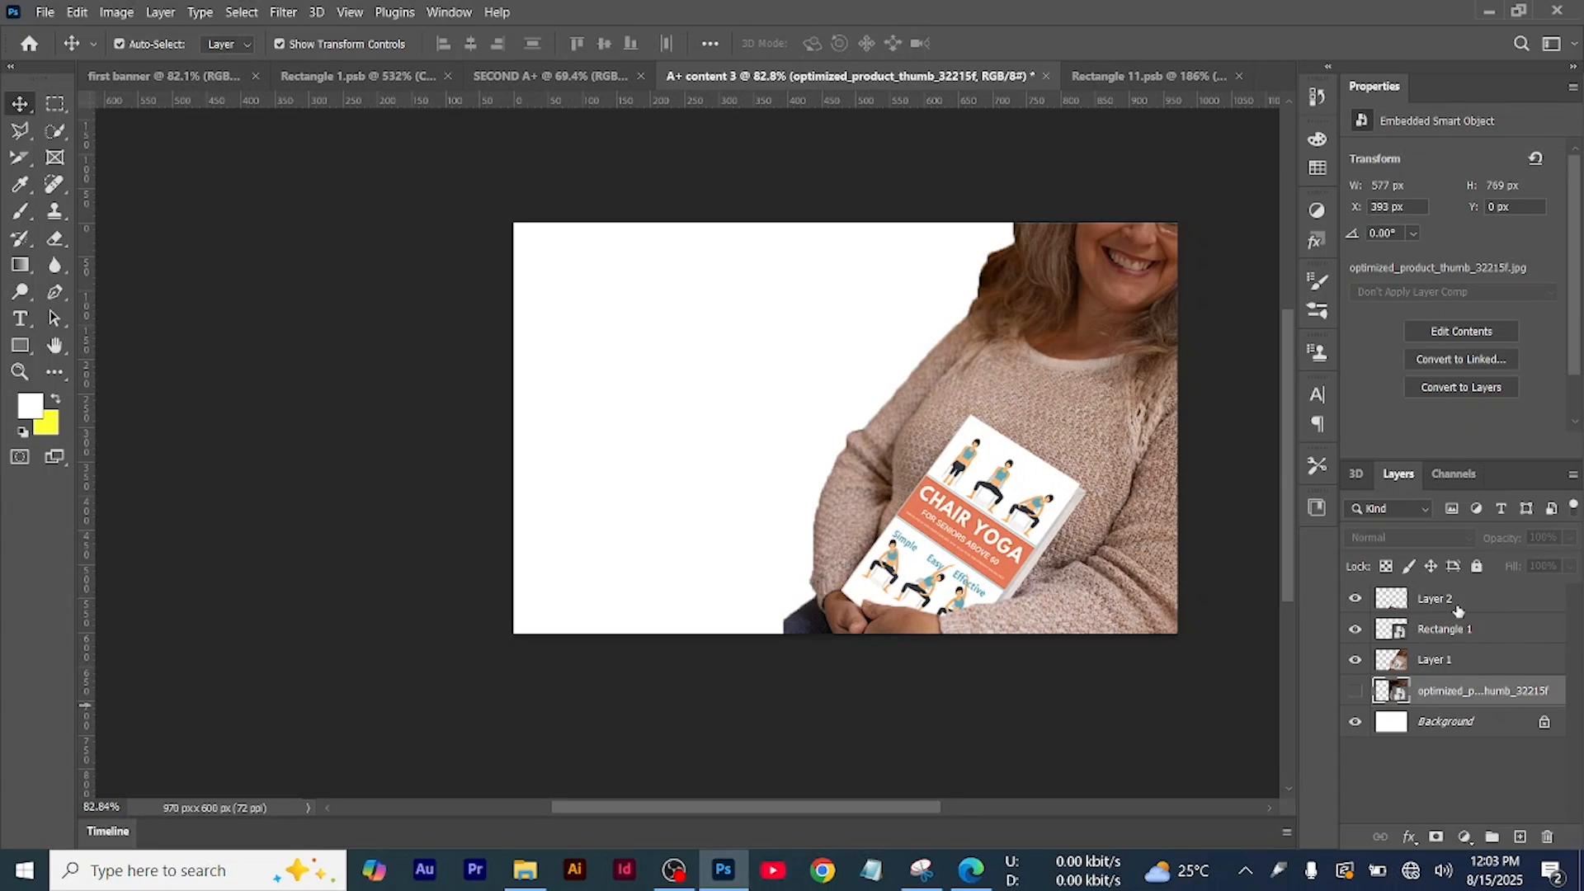
{"action": "left_click", "coordinate": [1509, 612], "text": "shift"}
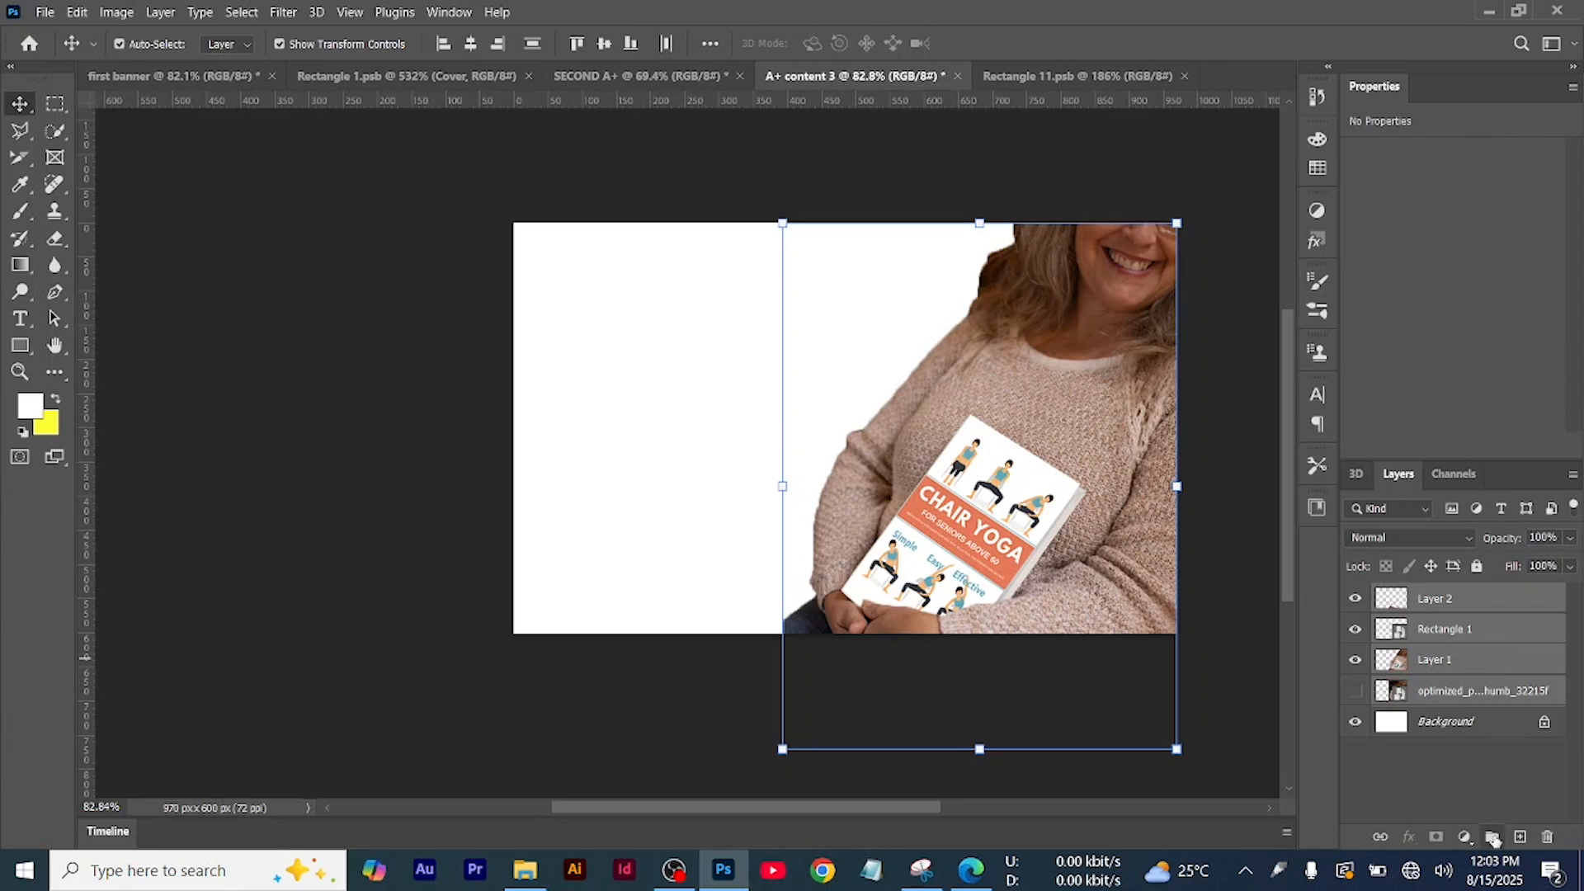
{"action": "left_click", "coordinate": [1492, 838]}
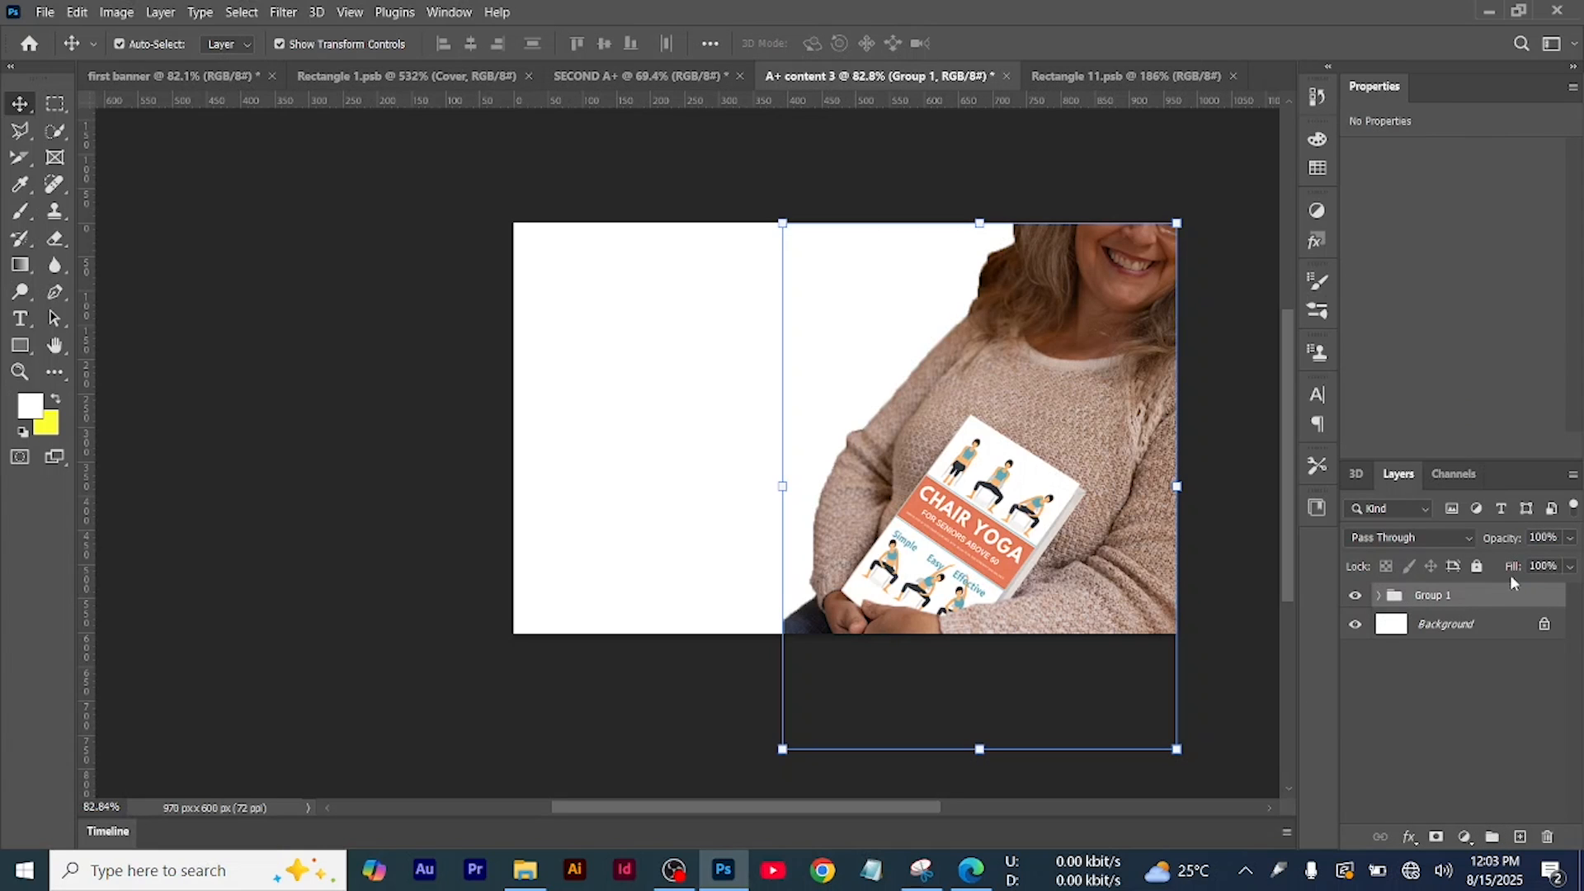
{"action": "left_click", "coordinate": [1476, 566]}
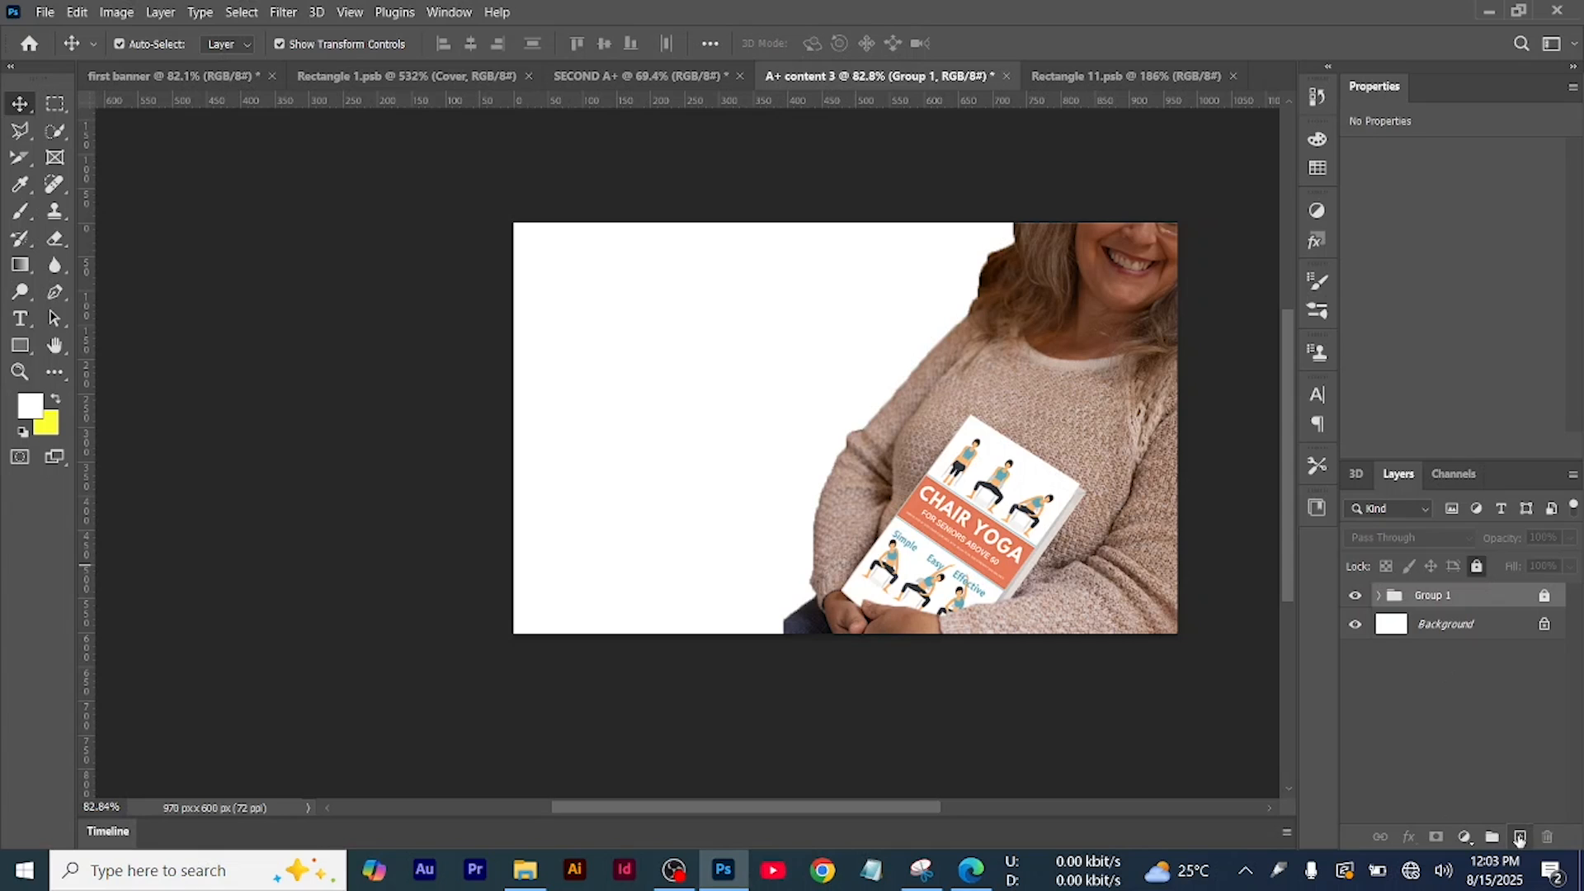
Hide the locked group and place optimized_product_thumb_852-el__7_ as an embedded image on a new layer
{"action": "left_click", "coordinate": [1518, 838]}
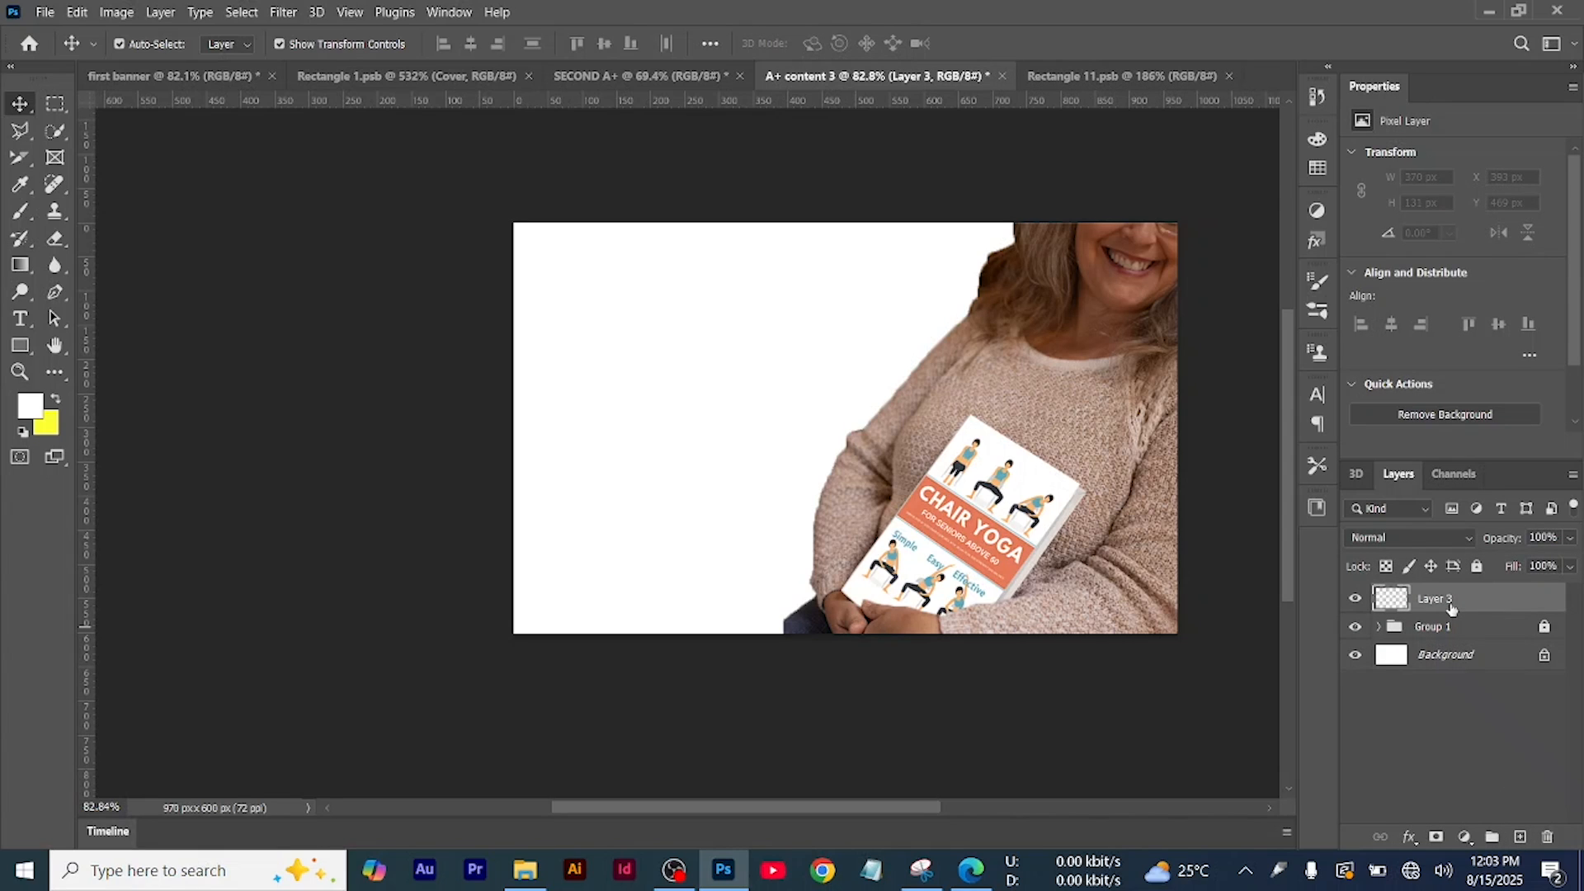
{"action": "left_click", "coordinate": [1355, 627]}
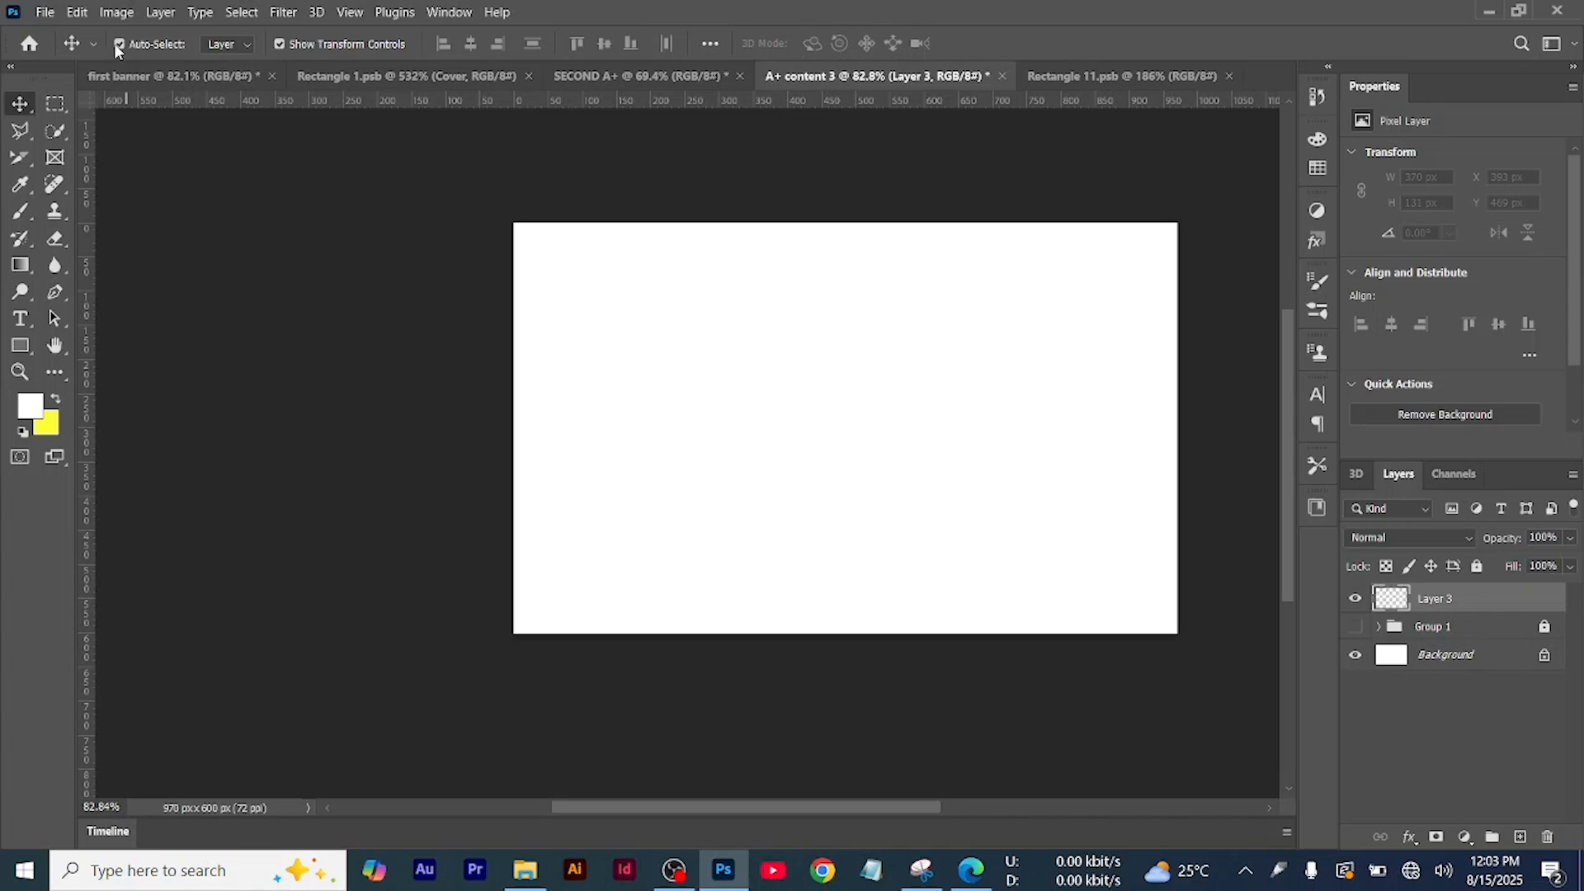
{"action": "left_click", "coordinate": [44, 12]}
{"action": "left_click", "coordinate": [103, 381]}
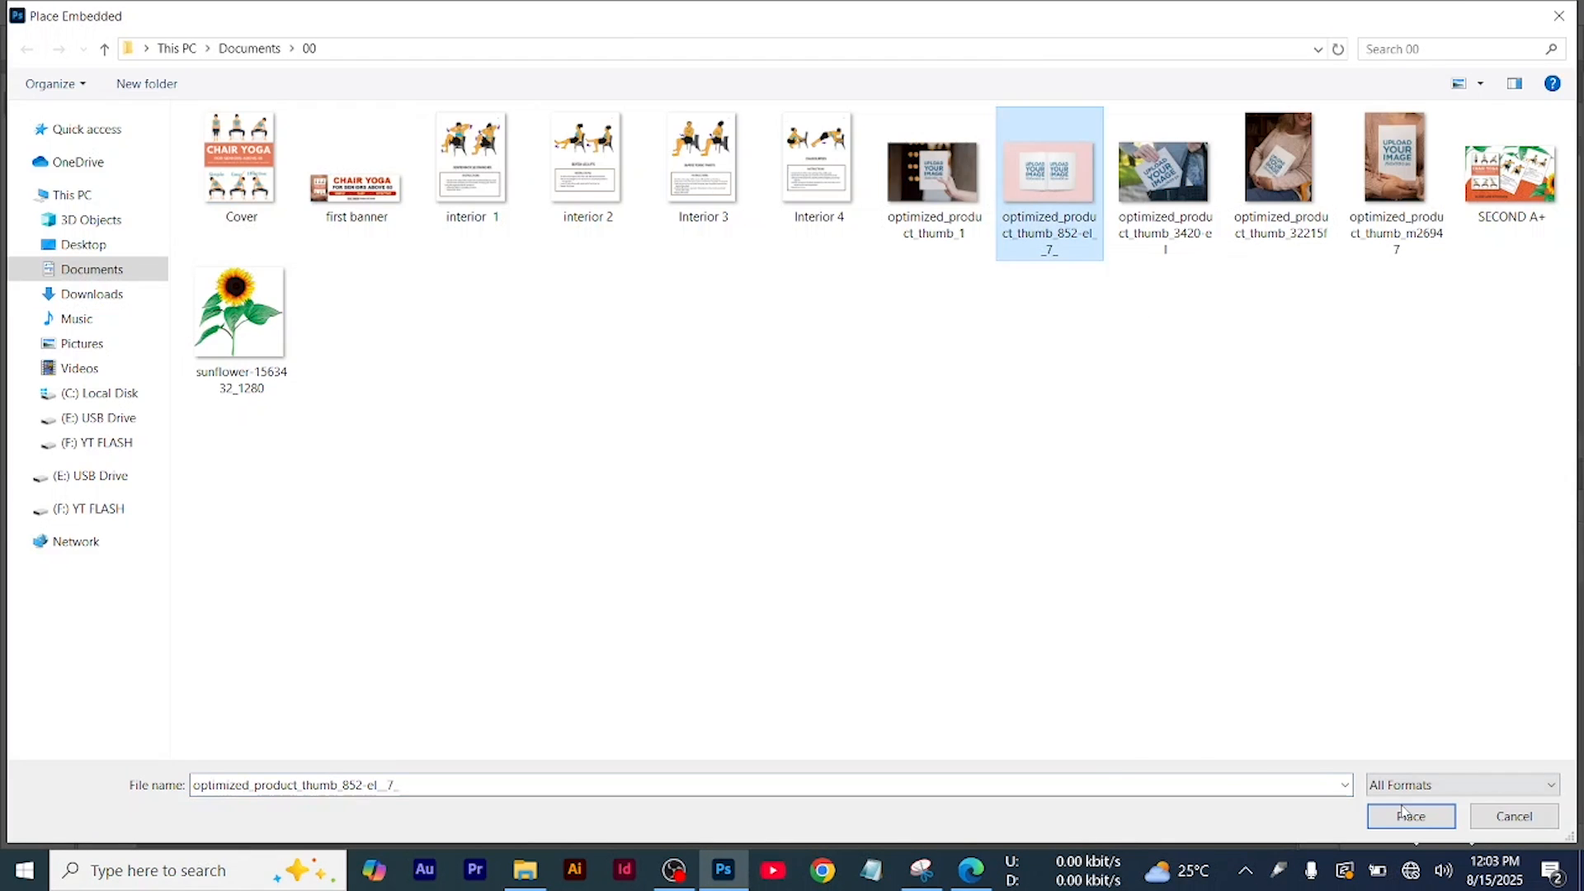
{"action": "left_click", "coordinate": [1409, 814]}
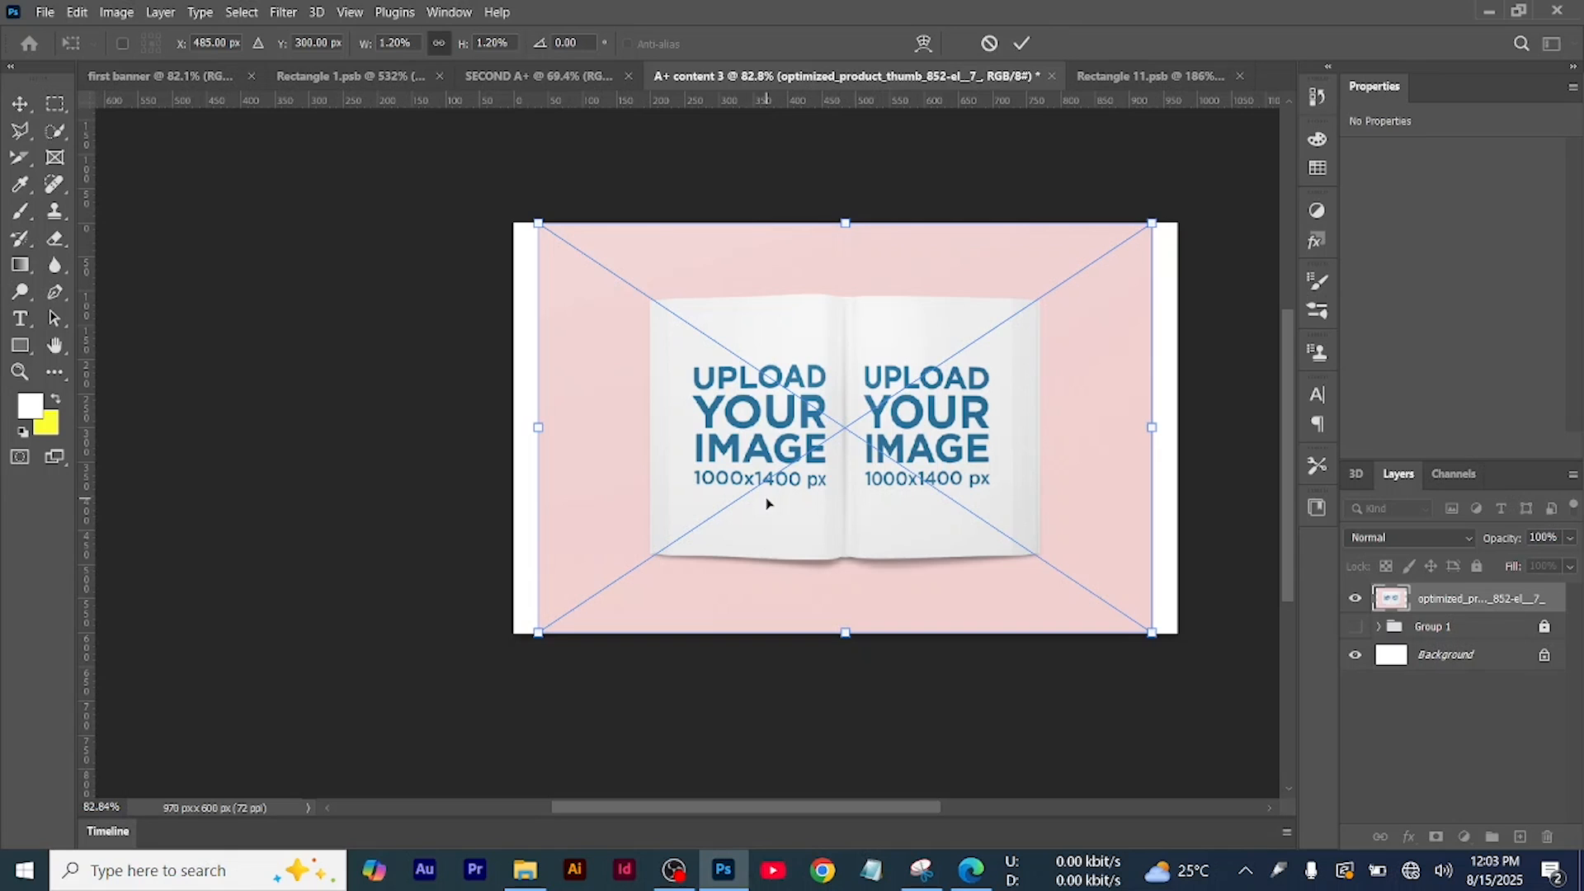
{"action": "key", "text": "Return"}
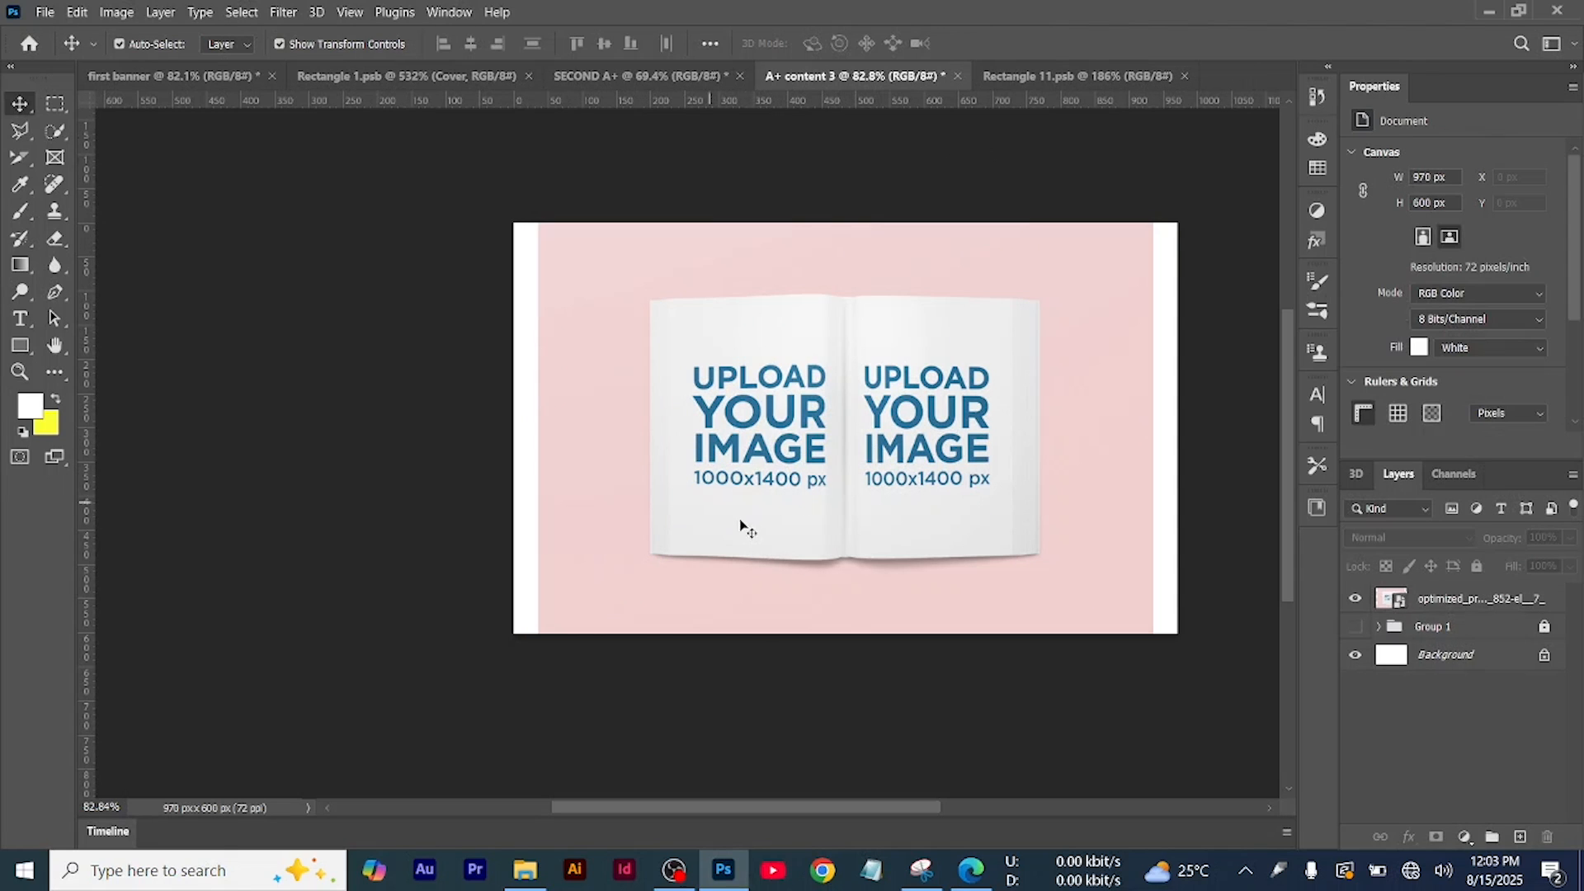
Add a new empty layer above the placed open-book mockup
{"action": "scroll", "coordinate": [734, 477], "scroll_direction": "up", "scroll_amount": 3}
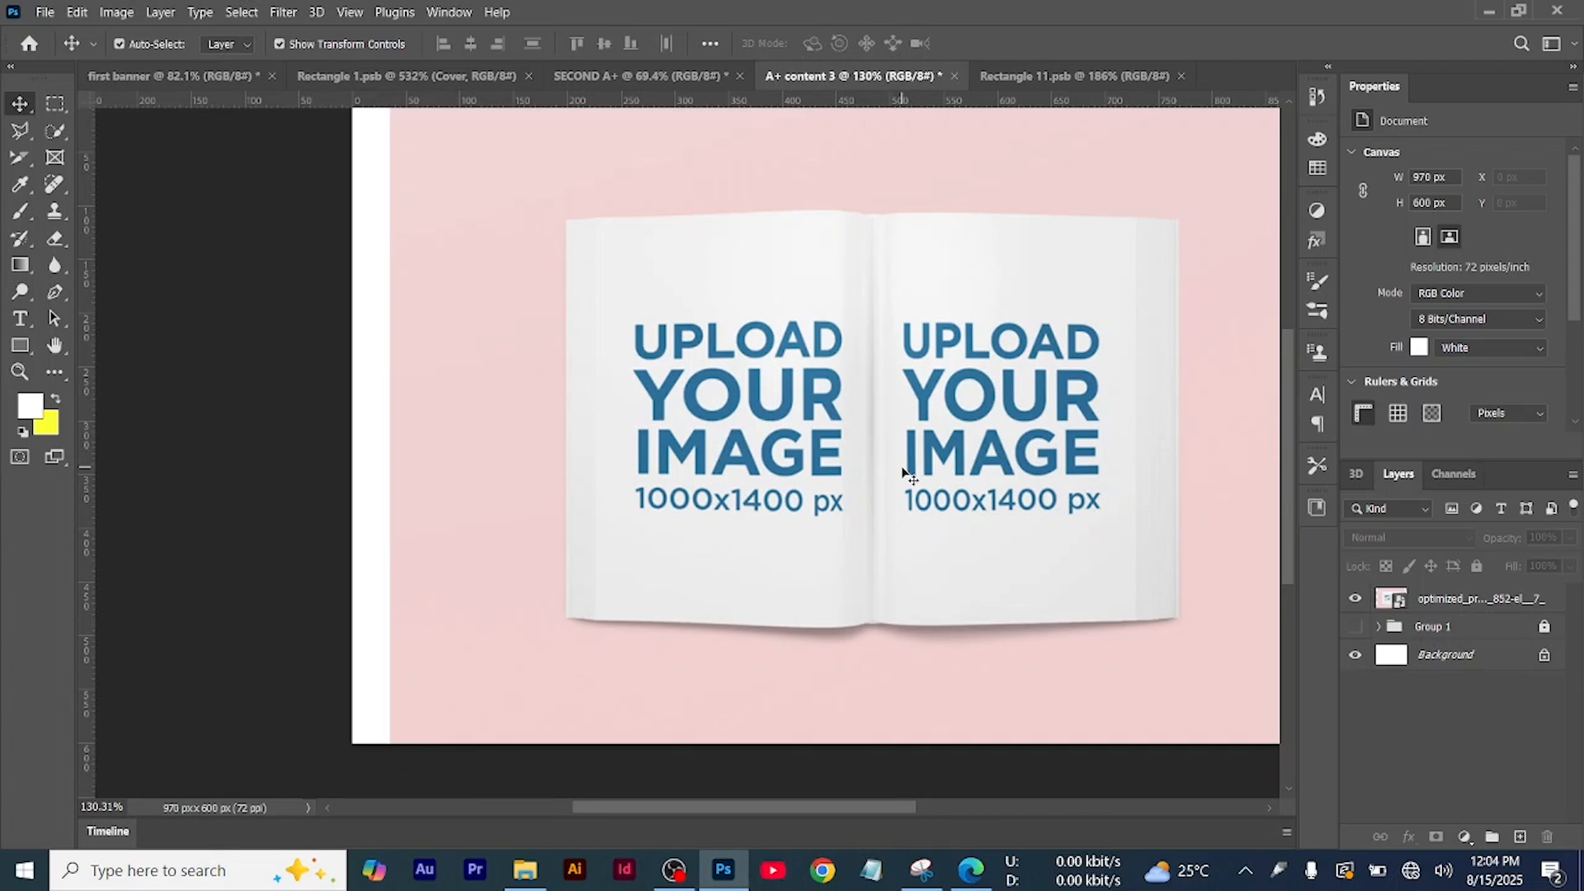
{"action": "left_click", "coordinate": [1456, 604]}
{"action": "left_click", "coordinate": [1520, 837]}
{"action": "scroll", "coordinate": [726, 478], "scroll_direction": "down", "scroll_amount": 2}
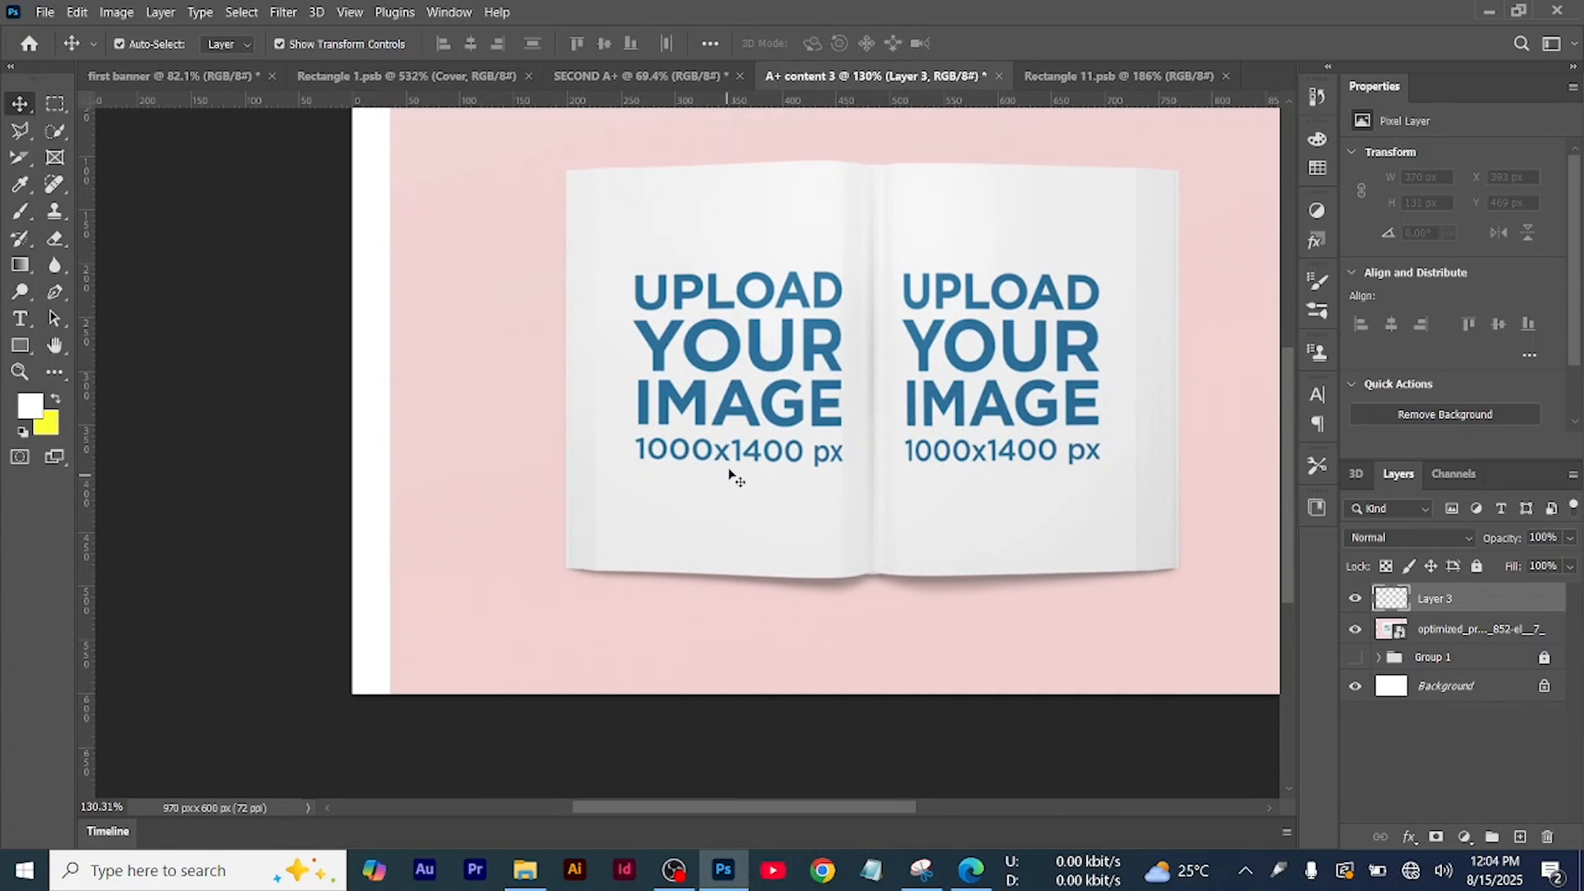
{"action": "right_click", "coordinate": [20, 345]}
{"action": "left_click", "coordinate": [107, 344]}
{"action": "left_click_drag", "start_coordinate": [569, 170], "coordinate": [604, 543]}
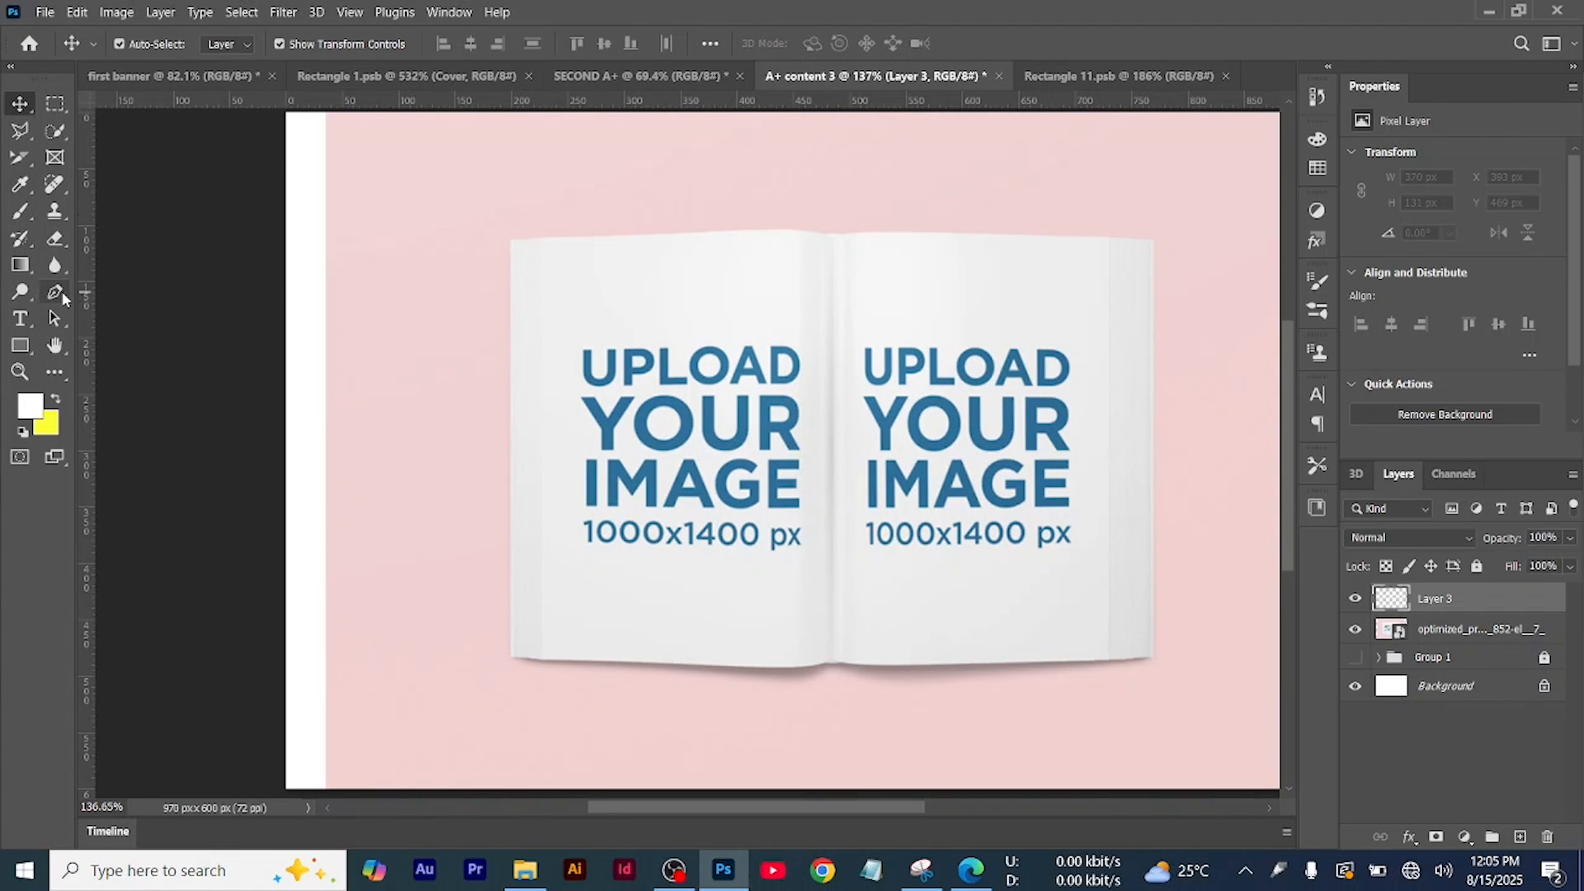
Start a Pen tool shape with no fill and an orange-red stroke at the upper outer corner of the open book's left page
{"action": "scroll", "coordinate": [541, 253], "scroll_direction": "up", "scroll_amount": 5}
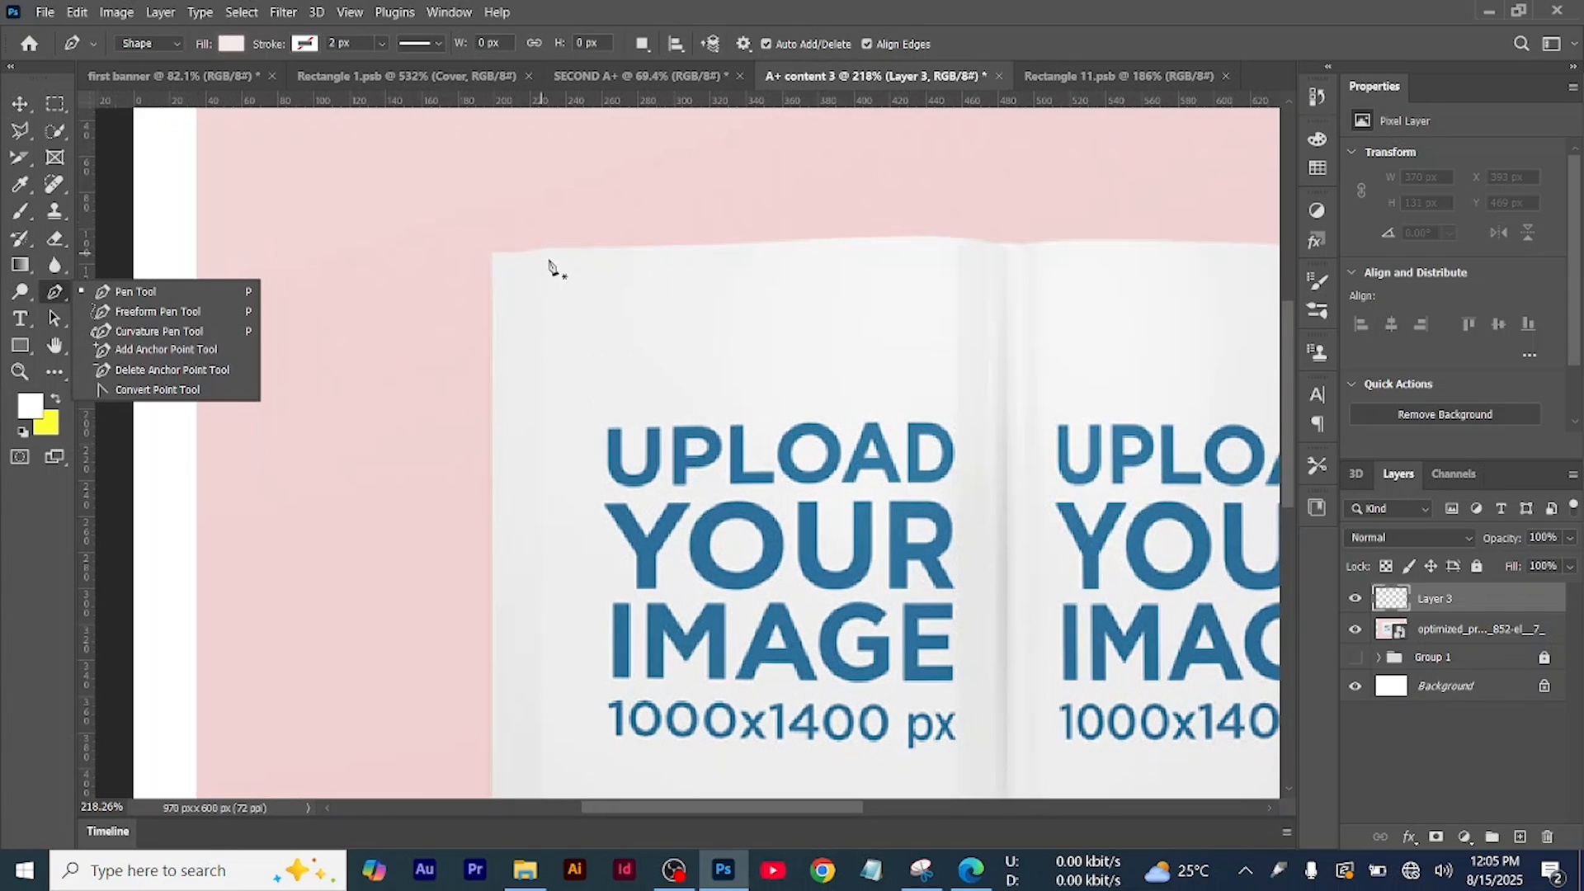
{"action": "left_click", "coordinate": [234, 44]}
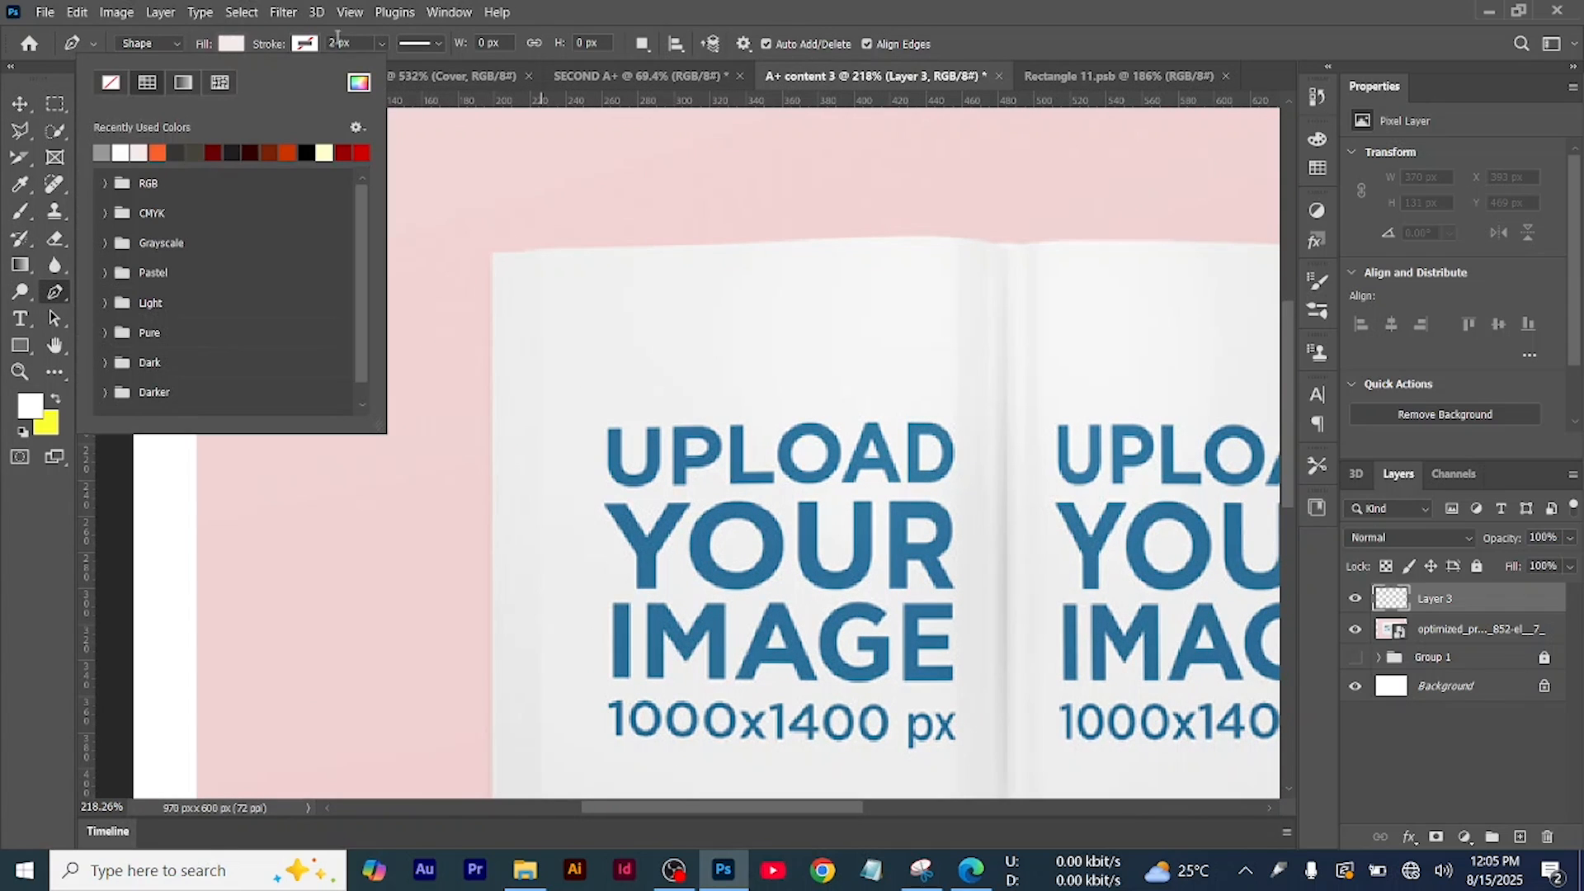
{"action": "left_click", "coordinate": [279, 46]}
{"action": "left_click", "coordinate": [306, 46]}
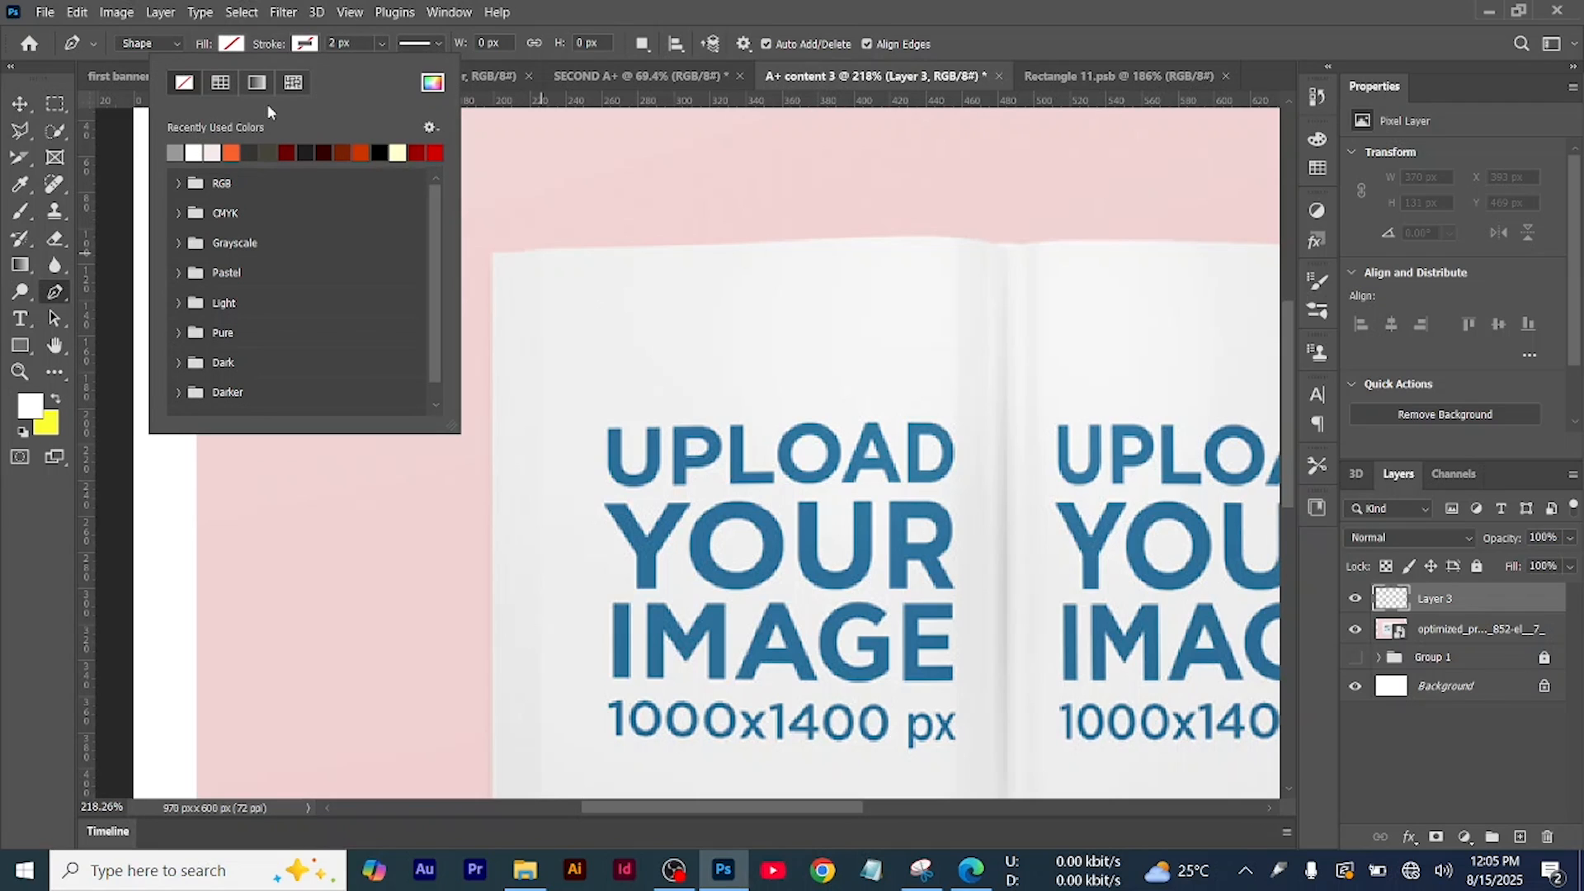
{"action": "left_click", "coordinate": [368, 153]}
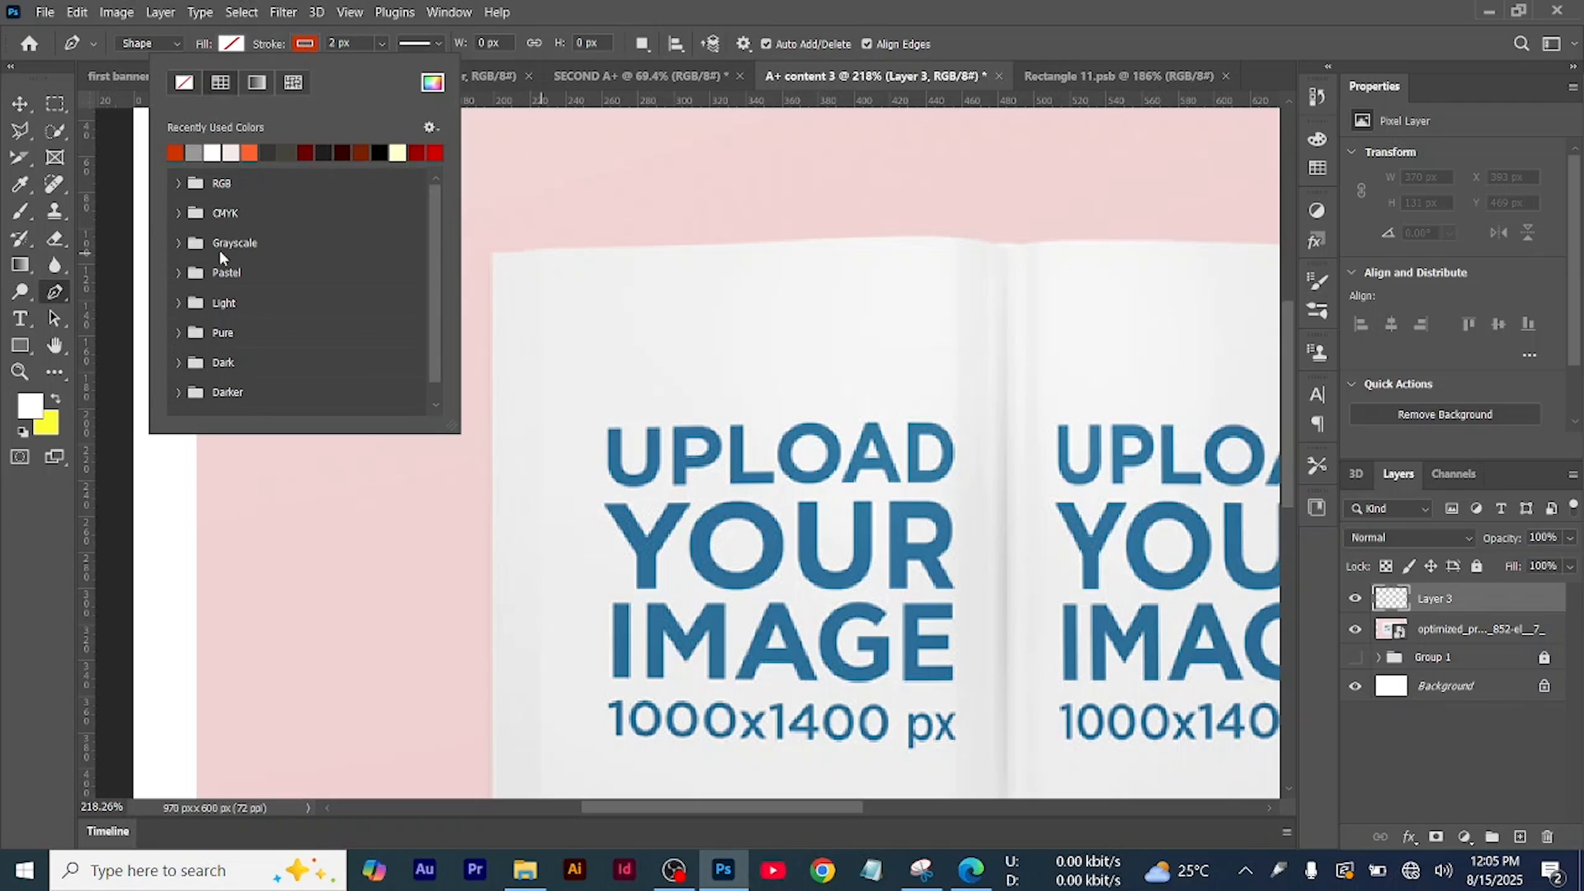
{"action": "scroll", "coordinate": [596, 256], "scroll_direction": "down", "scroll_amount": 1}
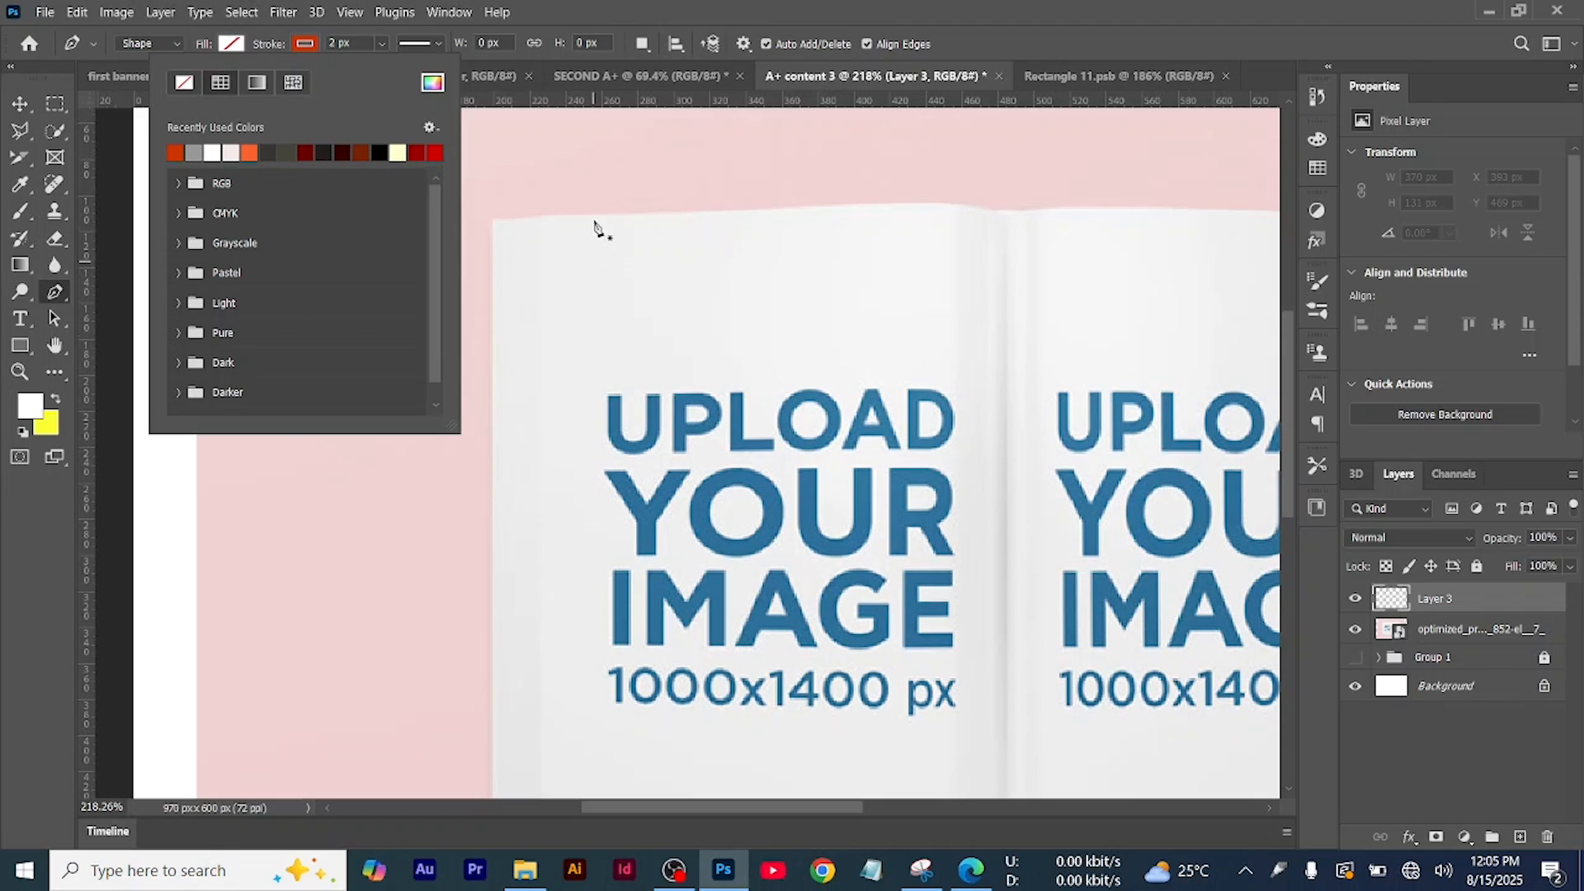
{"action": "scroll", "coordinate": [578, 244], "scroll_direction": "down", "scroll_amount": 2}
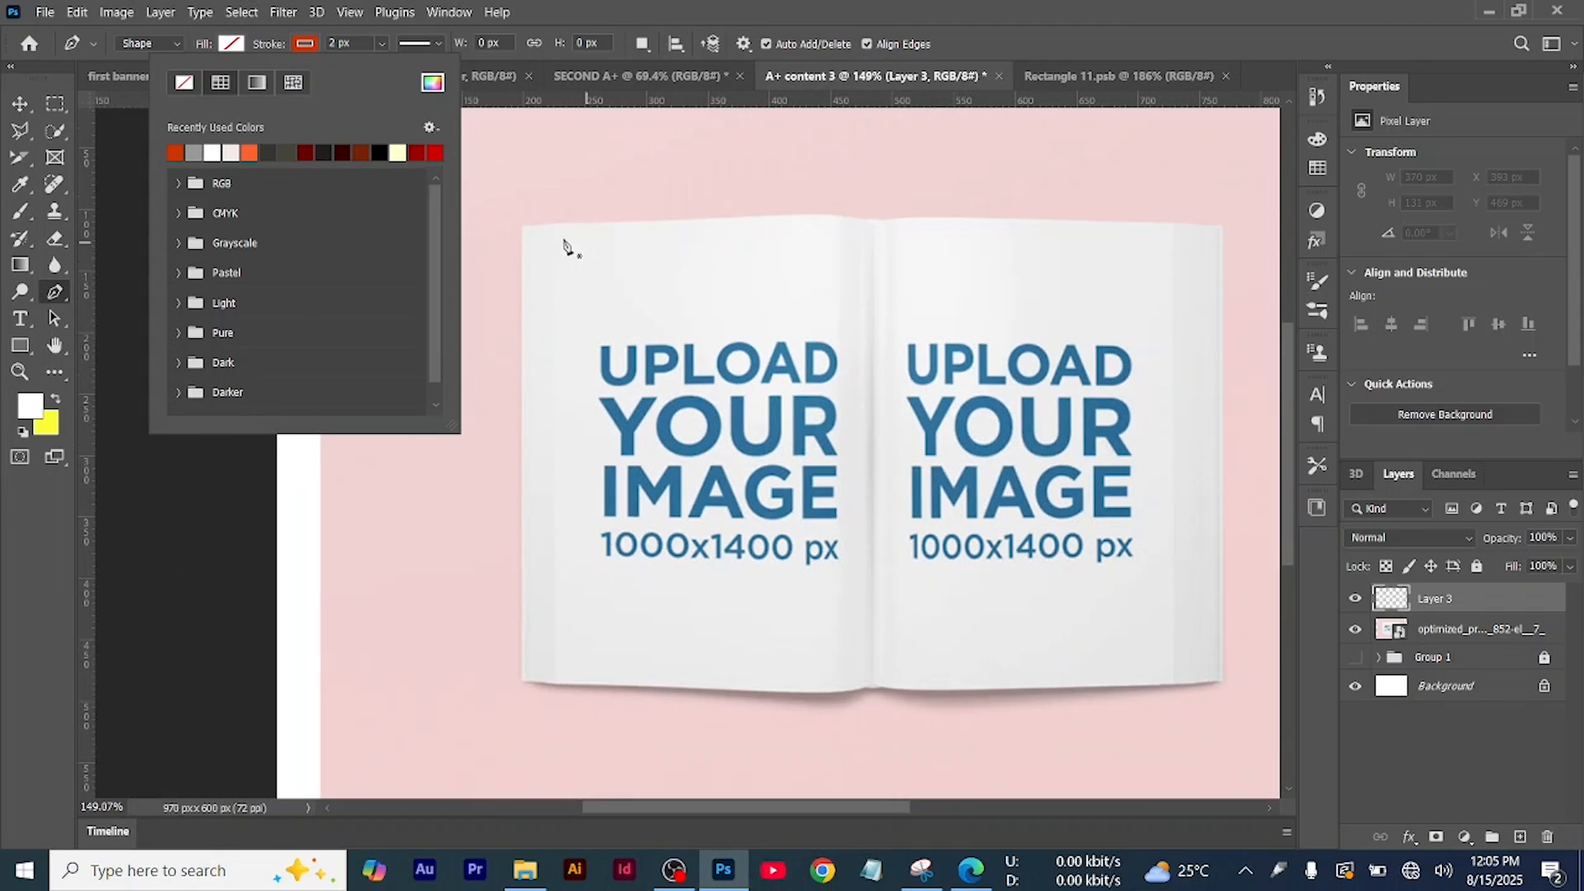
{"action": "left_click", "coordinate": [522, 231]}
{"action": "left_click", "coordinate": [521, 227]}
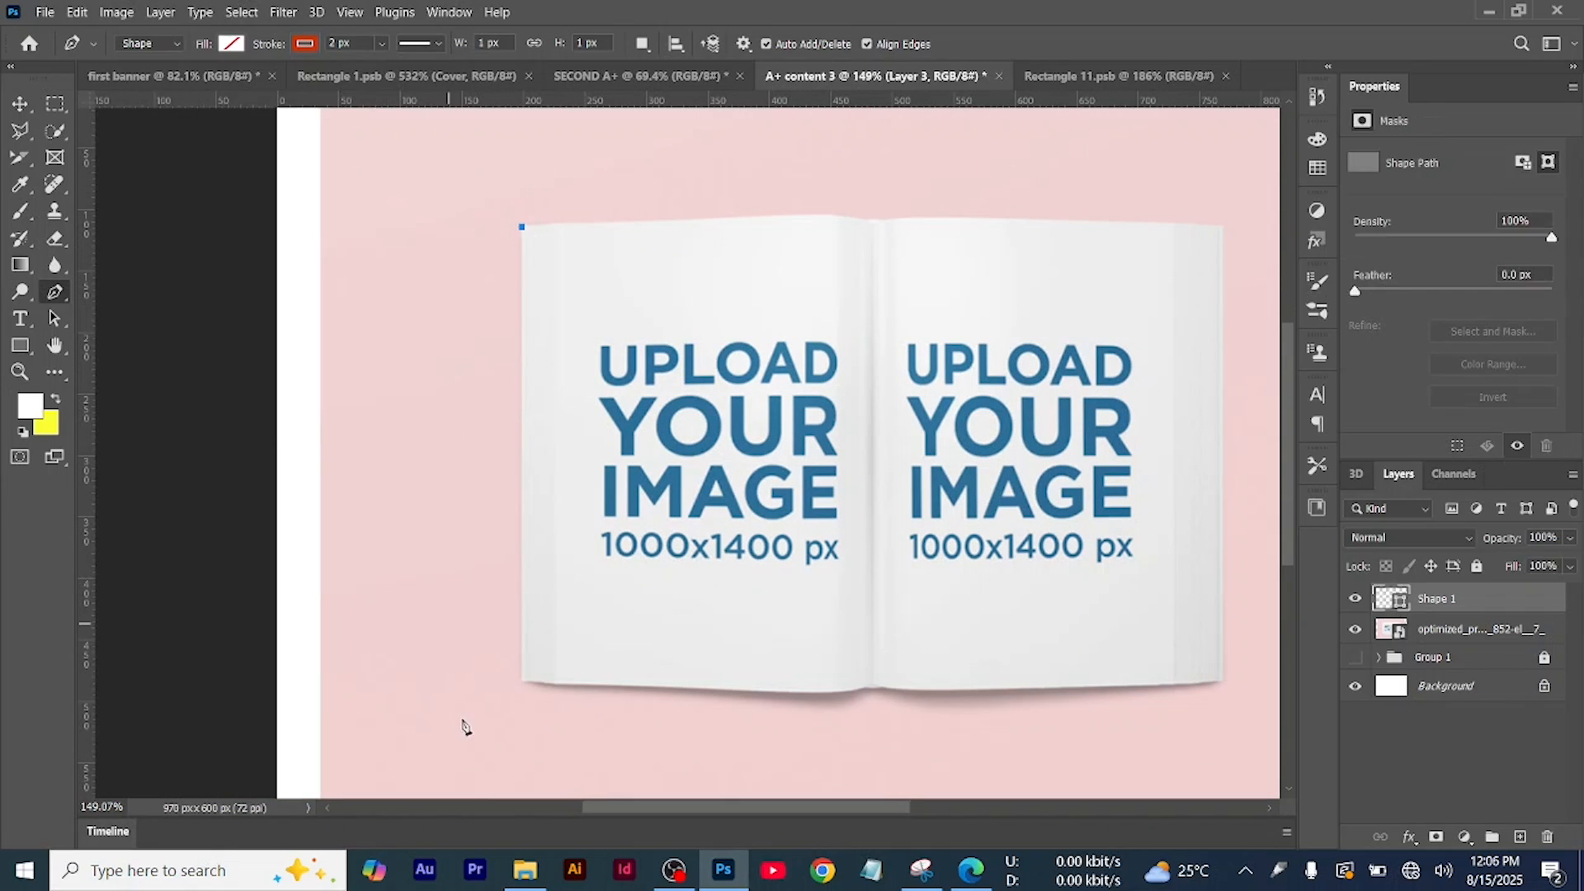
Trace the narrow page-edge strip on the book's left side with the Pen tool as a closed shape about 25 by 374 px
{"action": "left_click", "coordinate": [525, 684]}
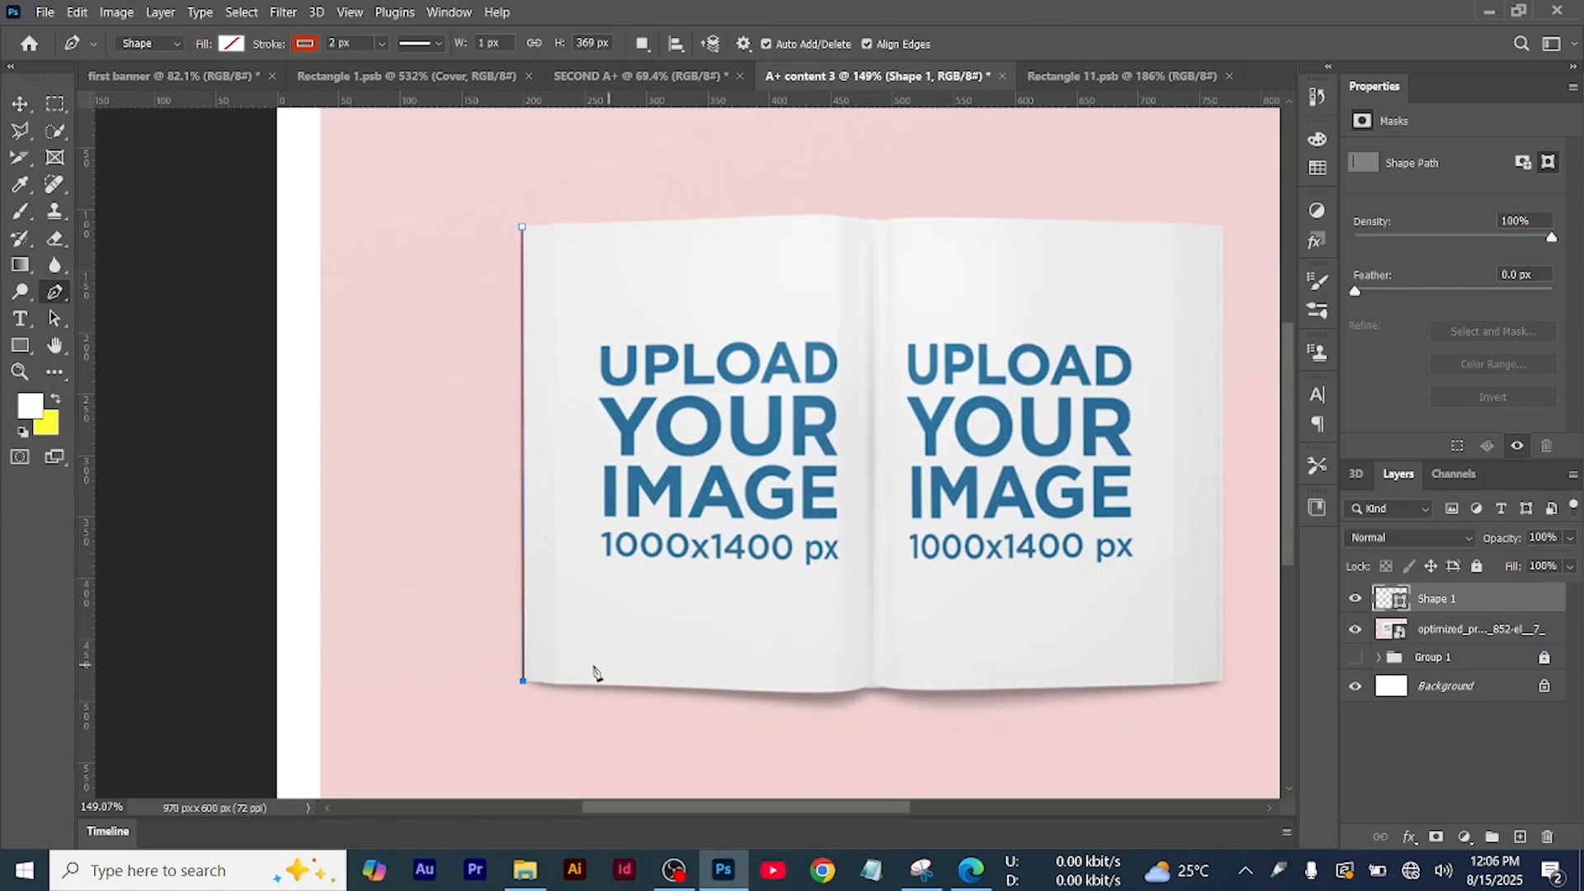
{"action": "scroll", "coordinate": [581, 667], "scroll_direction": "down", "scroll_amount": 1}
{"action": "scroll", "coordinate": [582, 667], "scroll_direction": "up", "scroll_amount": 1}
{"action": "scroll", "coordinate": [578, 664], "scroll_direction": "up", "scroll_amount": 4}
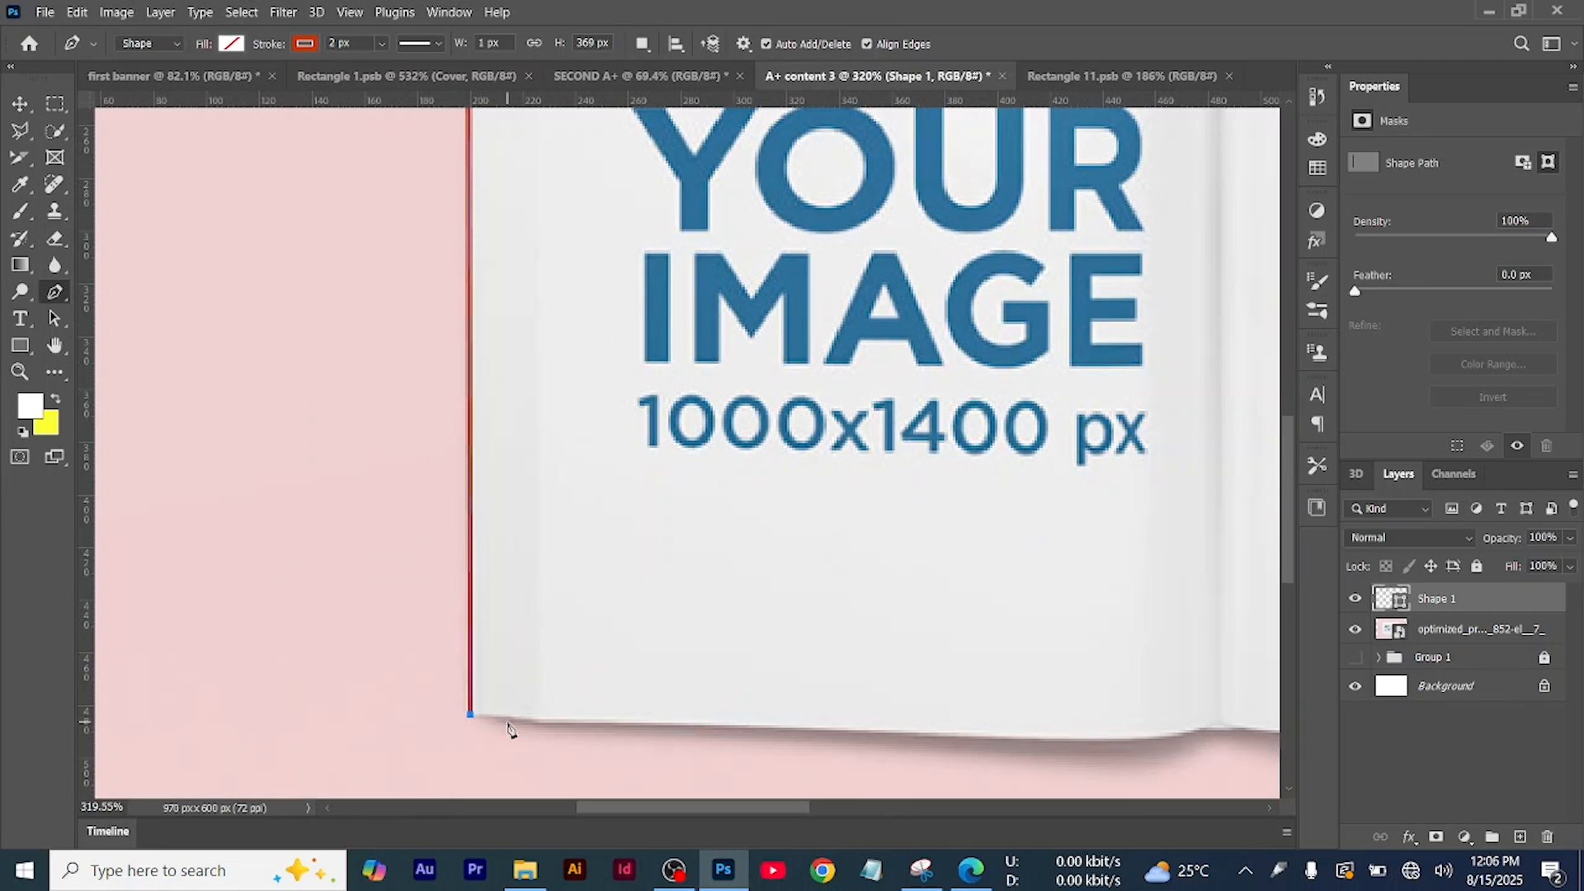
{"action": "left_click", "coordinate": [537, 725]}
{"action": "scroll", "coordinate": [555, 651], "scroll_direction": "up", "scroll_amount": 3}
{"action": "scroll", "coordinate": [562, 517], "scroll_direction": "up", "scroll_amount": 4}
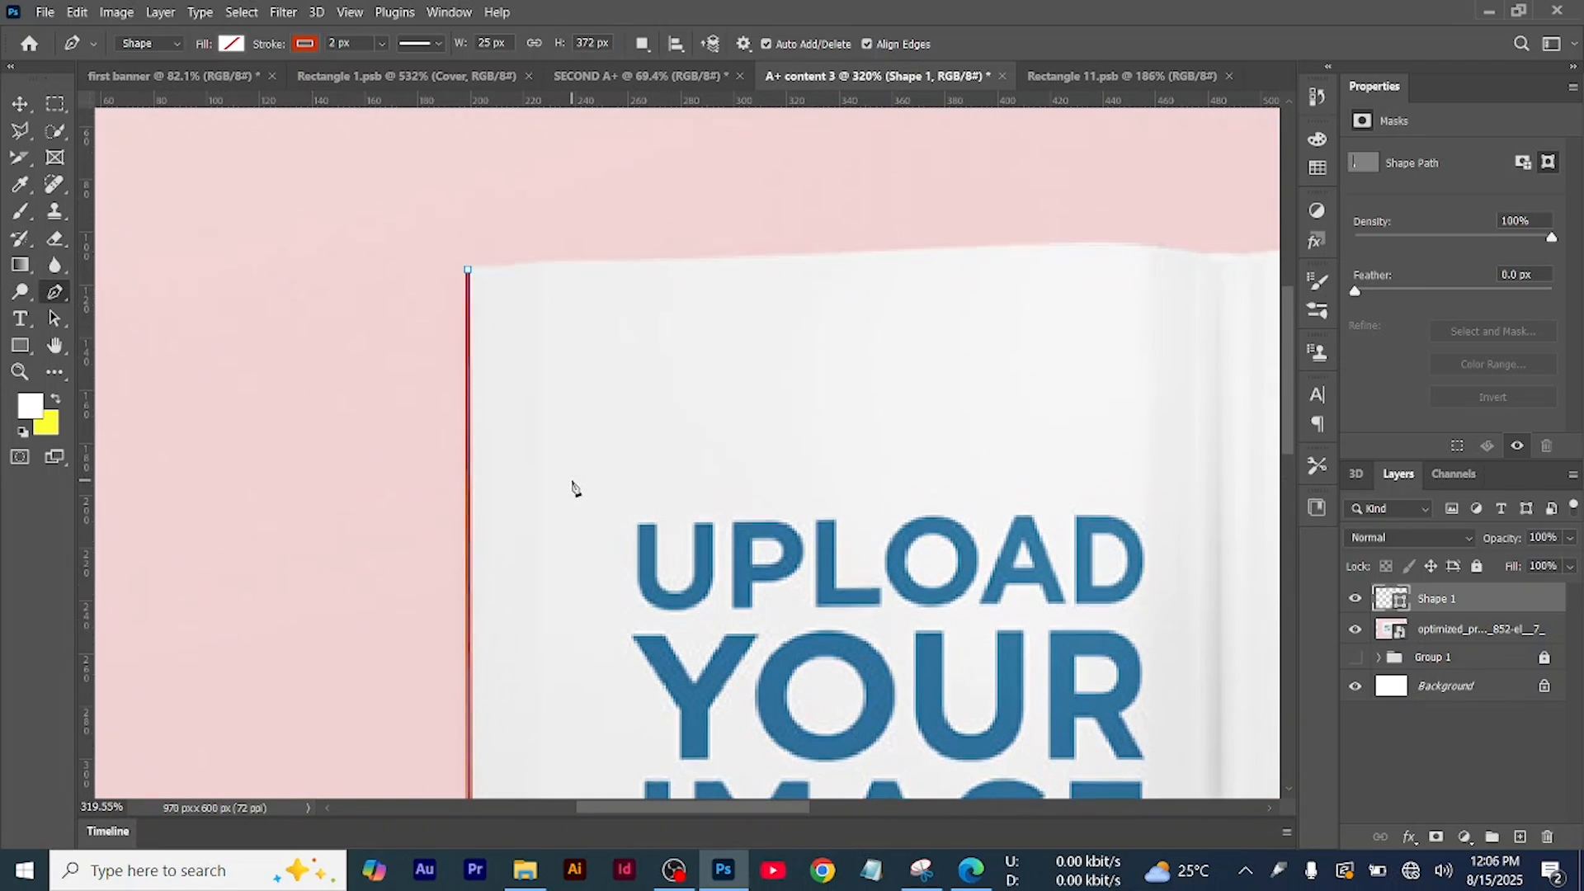
{"action": "left_click", "coordinate": [528, 295]}
{"action": "left_click", "coordinate": [467, 302]}
Trace the page-edge strip on the book's right side with the Pen tool as a closed shape about 42 by 373 px
{"action": "scroll", "coordinate": [594, 334], "scroll_direction": "down", "scroll_amount": 6}
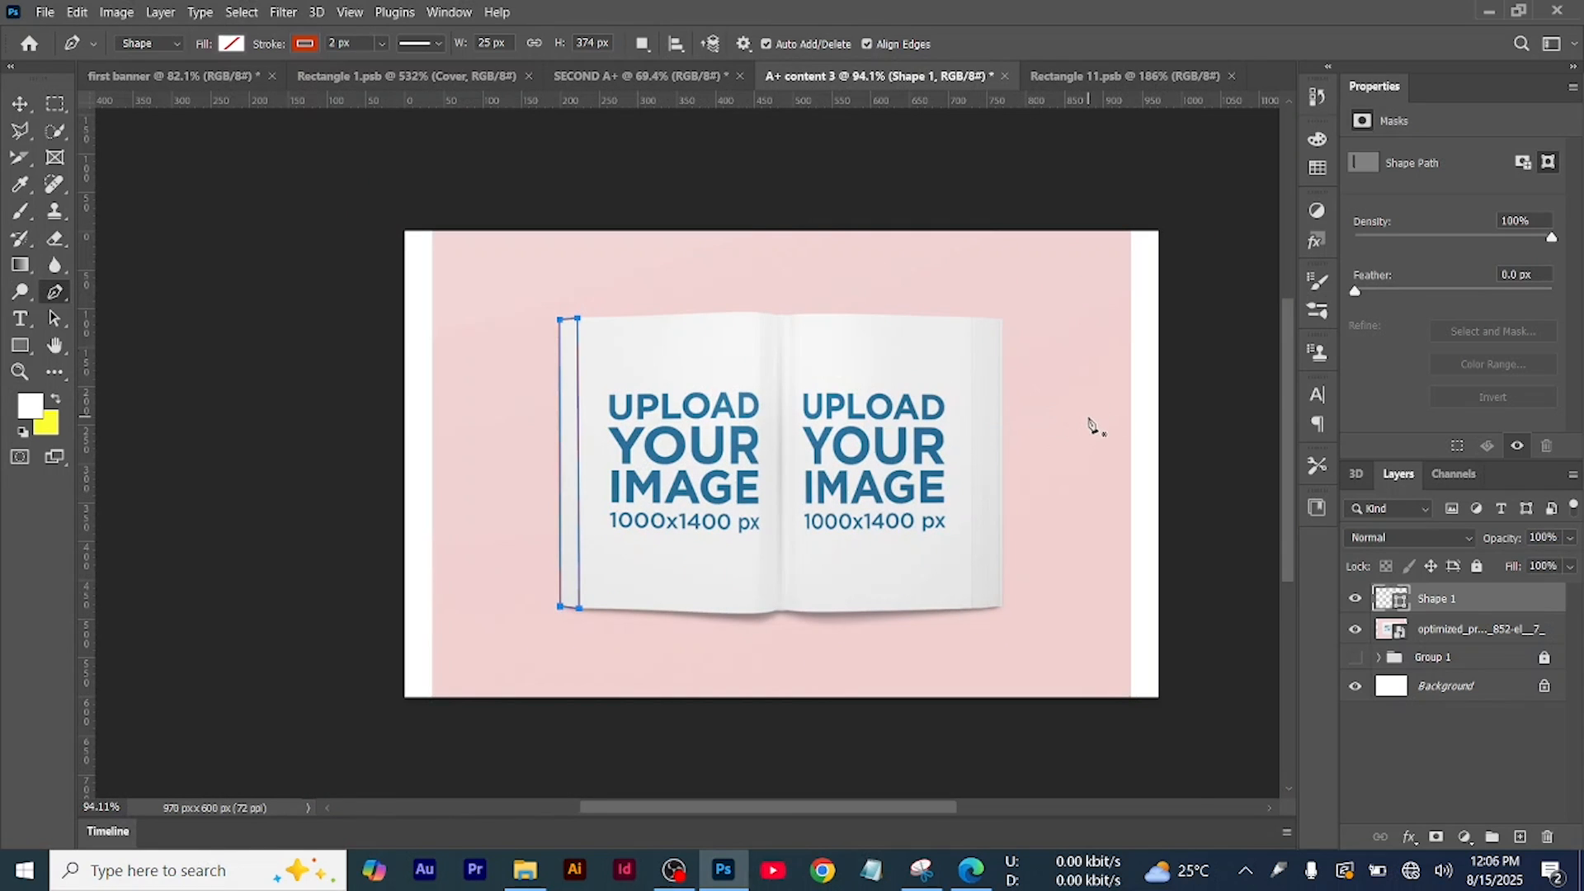
{"action": "scroll", "coordinate": [1073, 425], "scroll_direction": "up", "scroll_amount": 2}
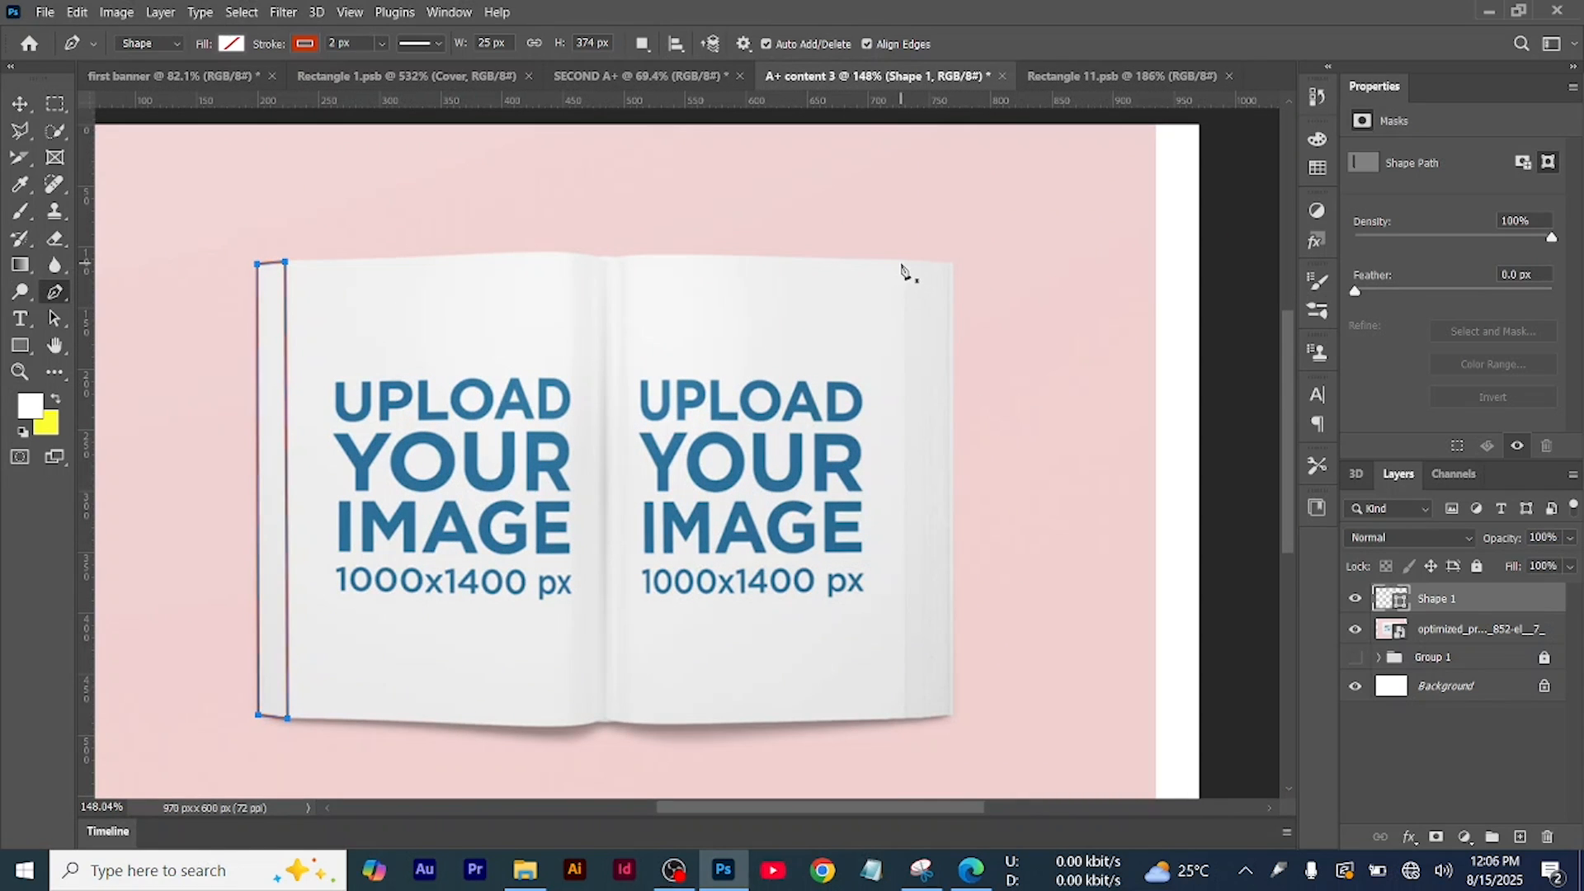
{"action": "left_click", "coordinate": [903, 261]}
{"action": "left_click", "coordinate": [905, 716]}
{"action": "left_click", "coordinate": [954, 711]}
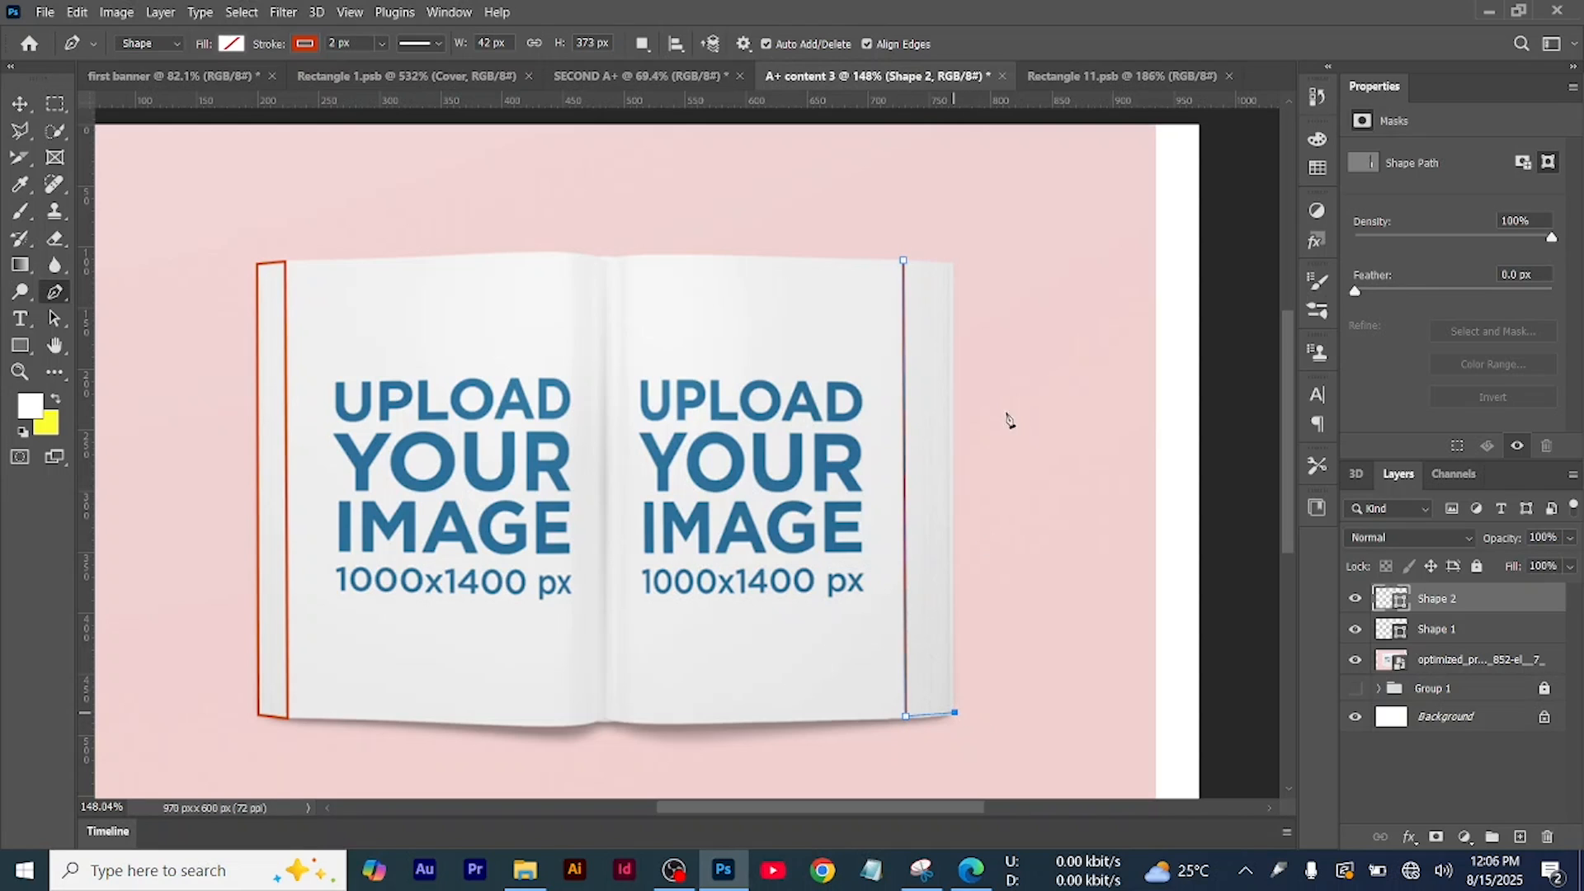
{"action": "left_click", "coordinate": [950, 262]}
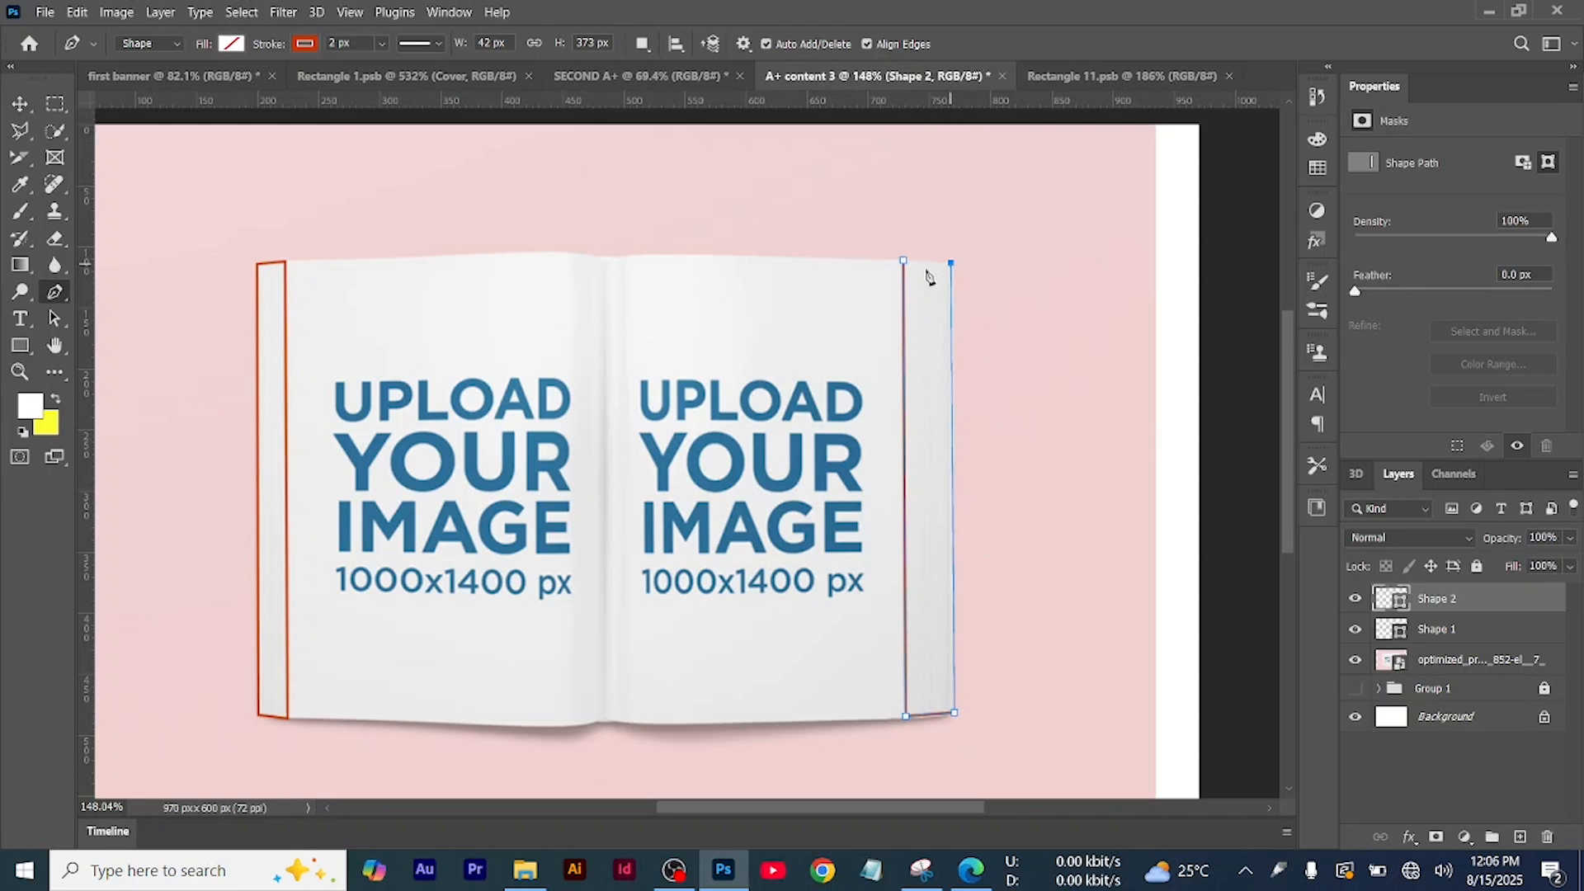
{"action": "left_click", "coordinate": [904, 261]}
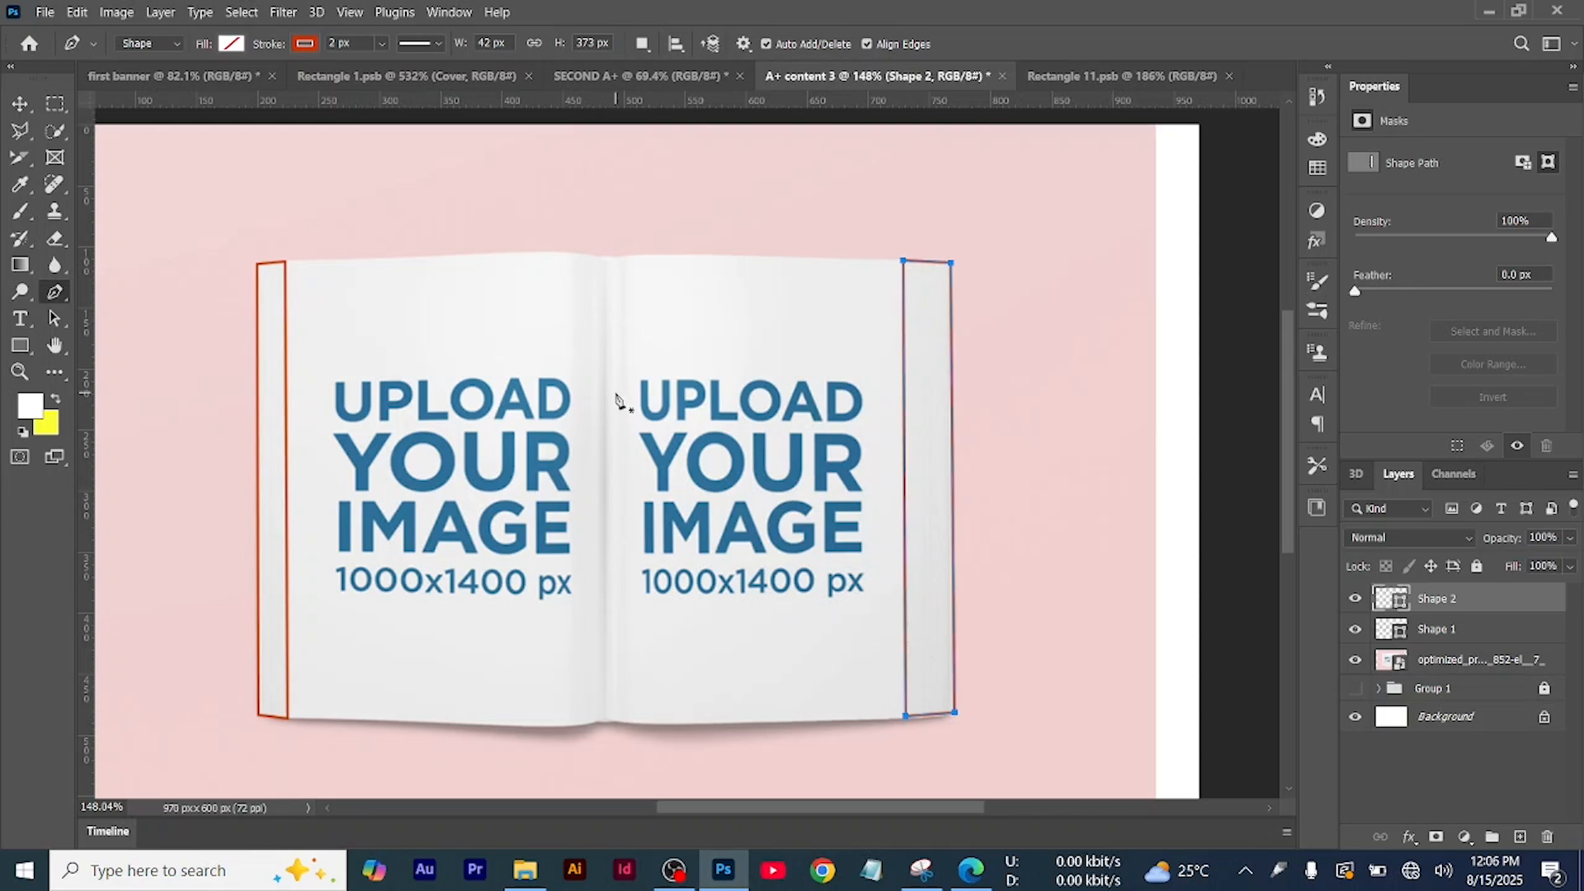
Nudge the lower-left anchor of the right strip slightly down to meet the book's bottom edge
{"action": "scroll", "coordinate": [610, 417], "scroll_direction": "down", "scroll_amount": 3}
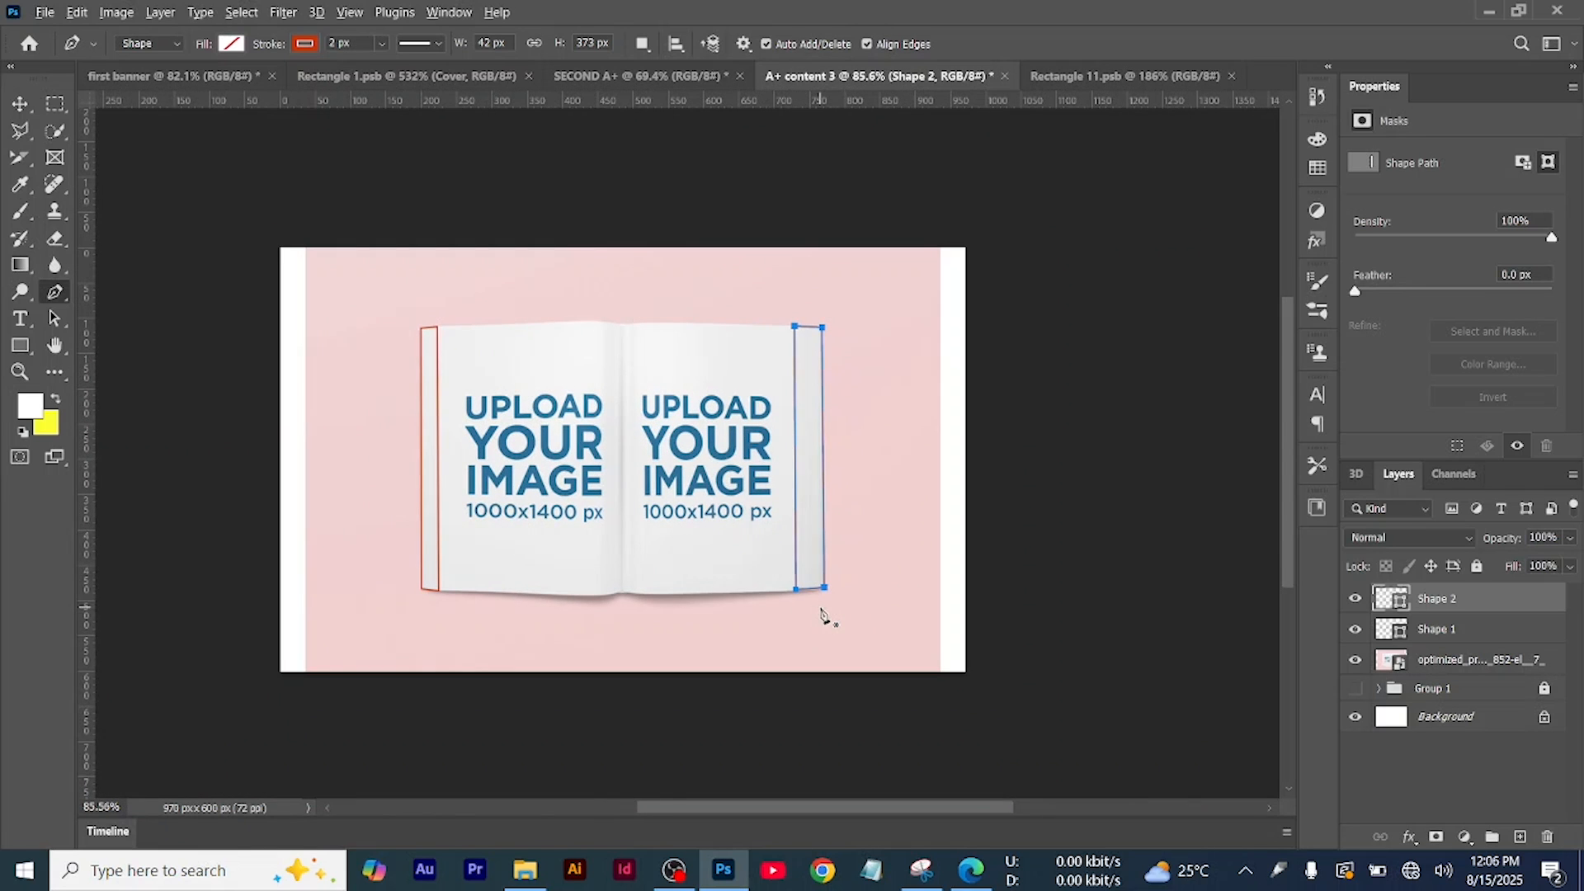
{"action": "scroll", "coordinate": [833, 601], "scroll_direction": "up", "scroll_amount": 5}
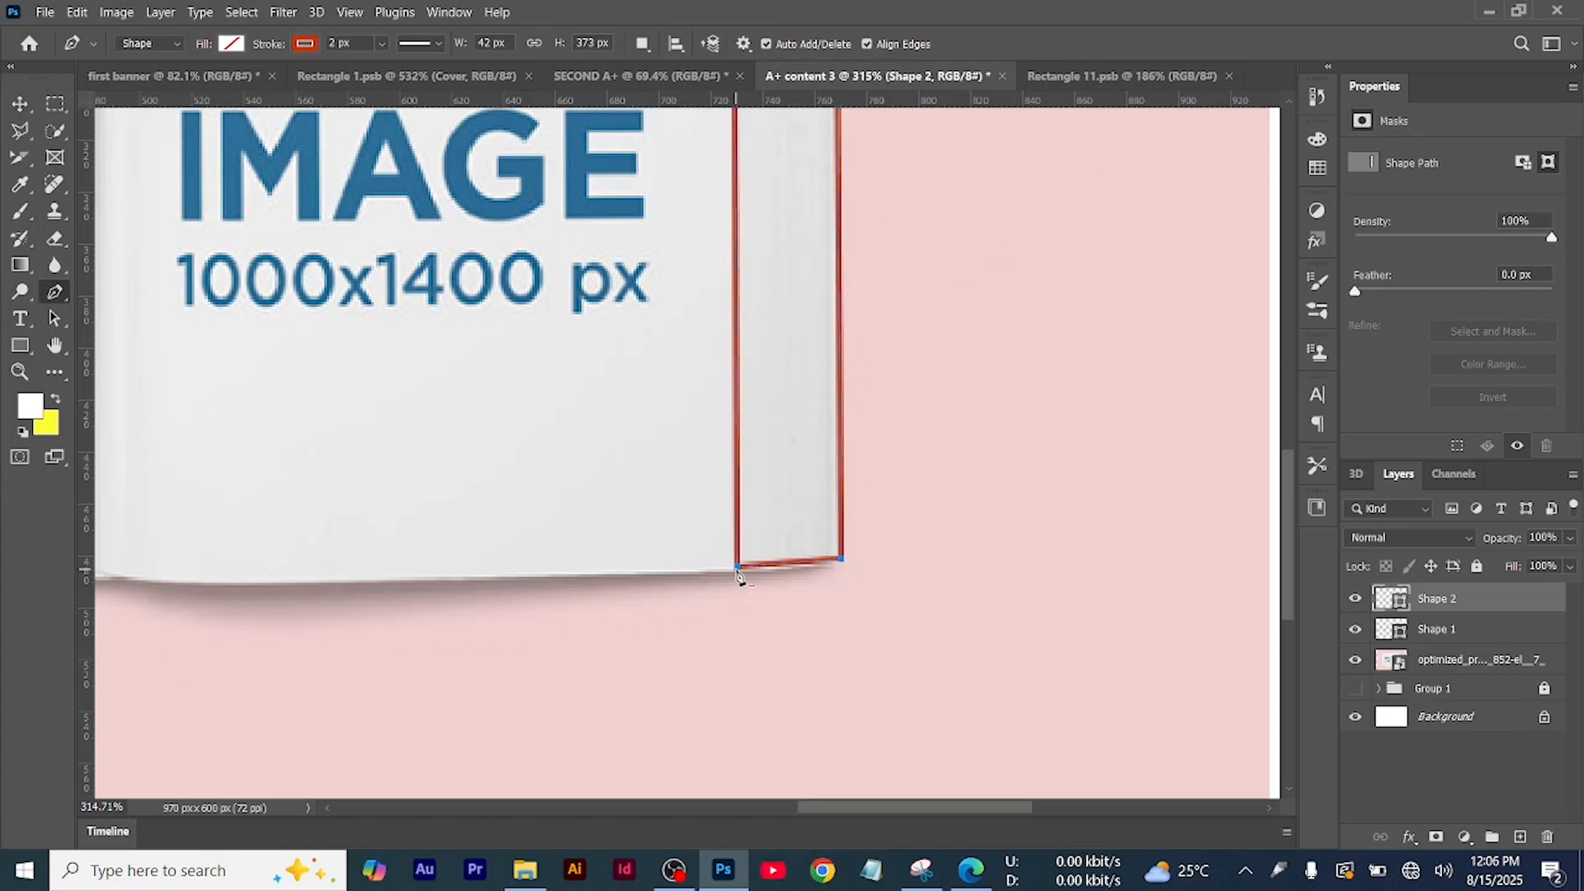
{"action": "left_click_drag", "start_coordinate": [737, 575], "coordinate": [738, 581]}
Remove the right strip's stroke and fill it with light grey #cccccc
{"action": "scroll", "coordinate": [864, 483], "scroll_direction": "down", "scroll_amount": 8}
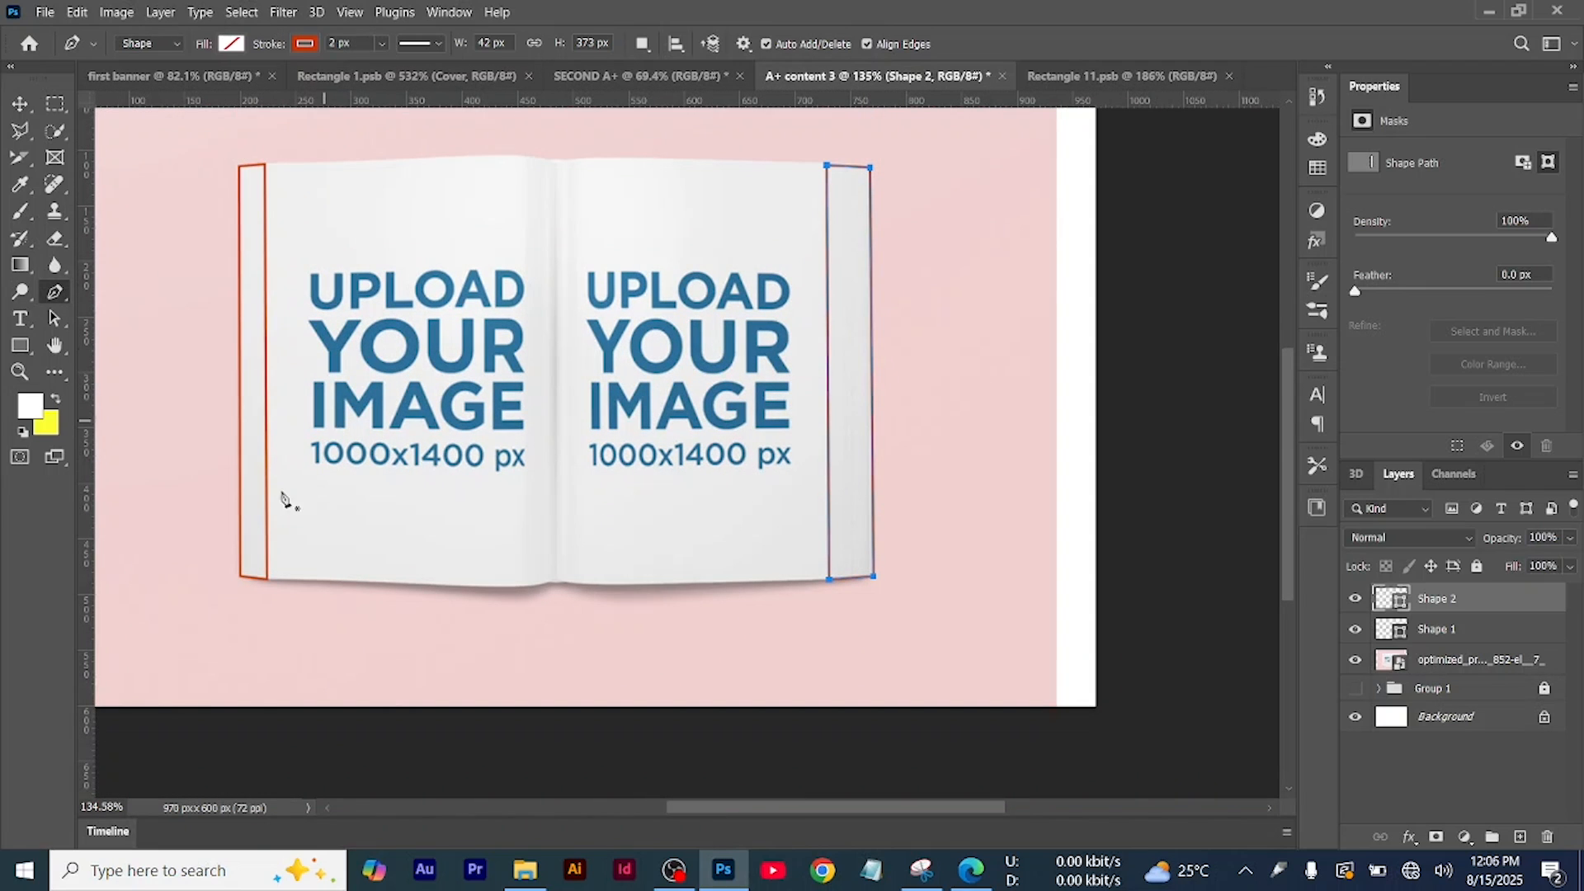
{"action": "left_click", "coordinate": [305, 43]}
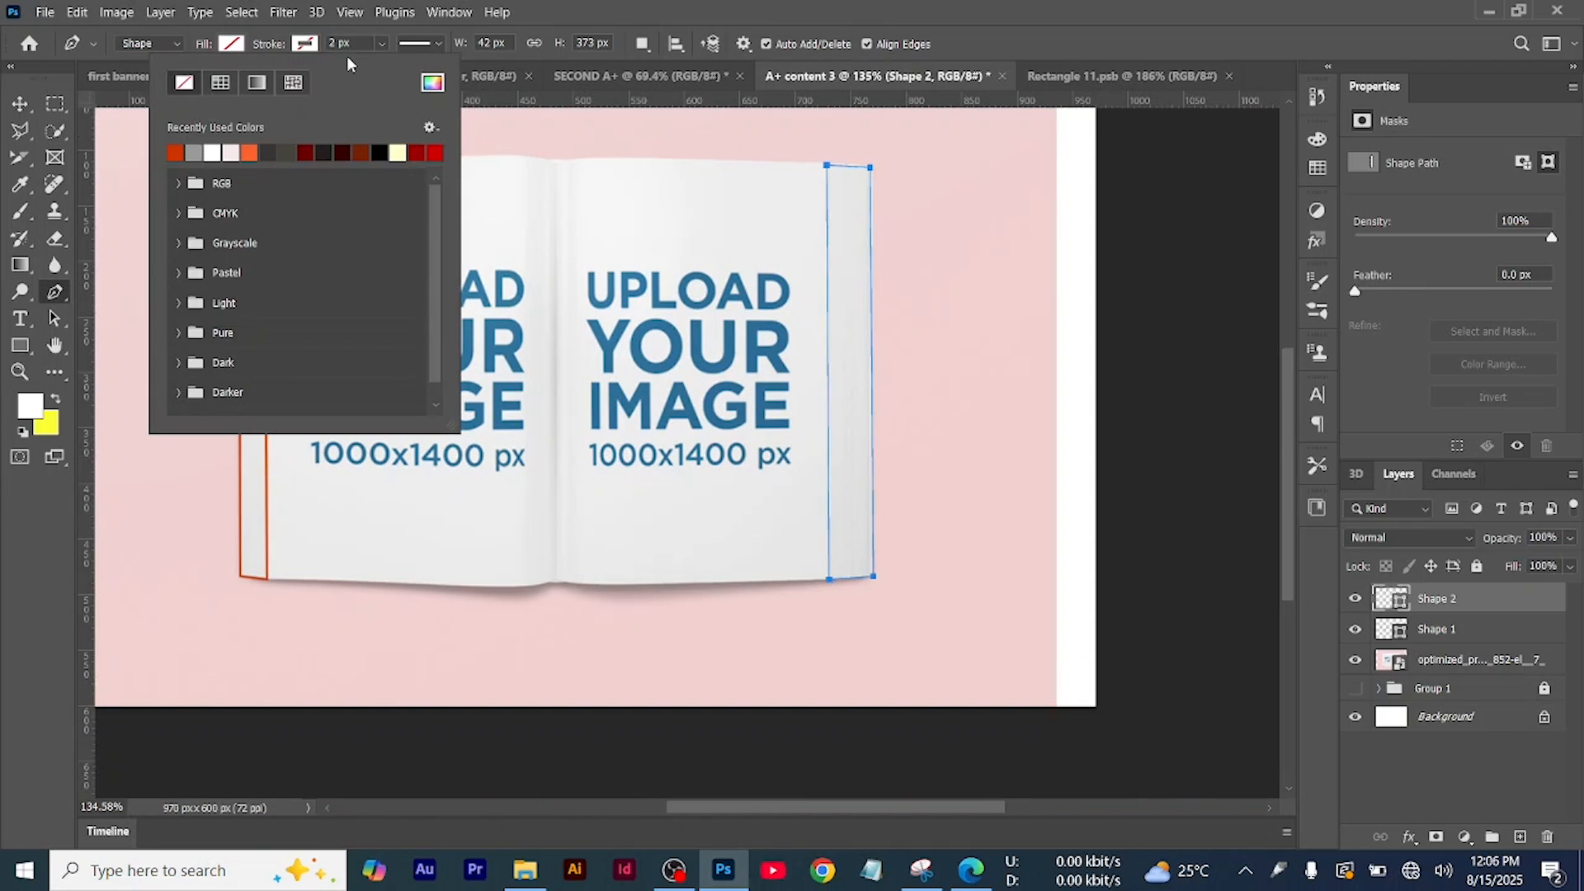
{"action": "left_click", "coordinate": [230, 47]}
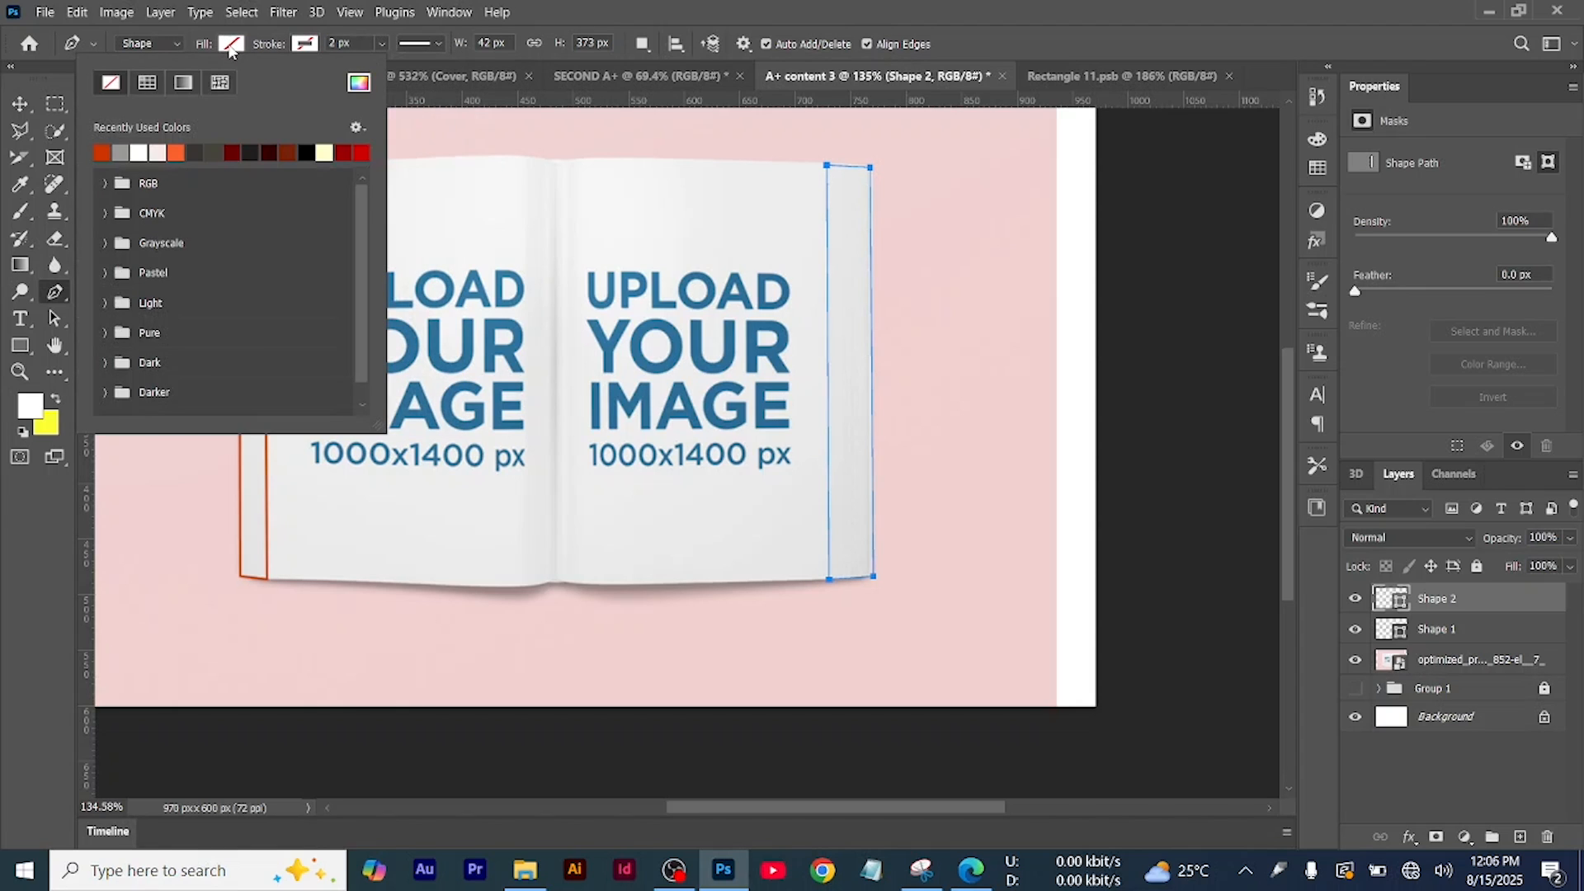
{"action": "left_click", "coordinate": [358, 82]}
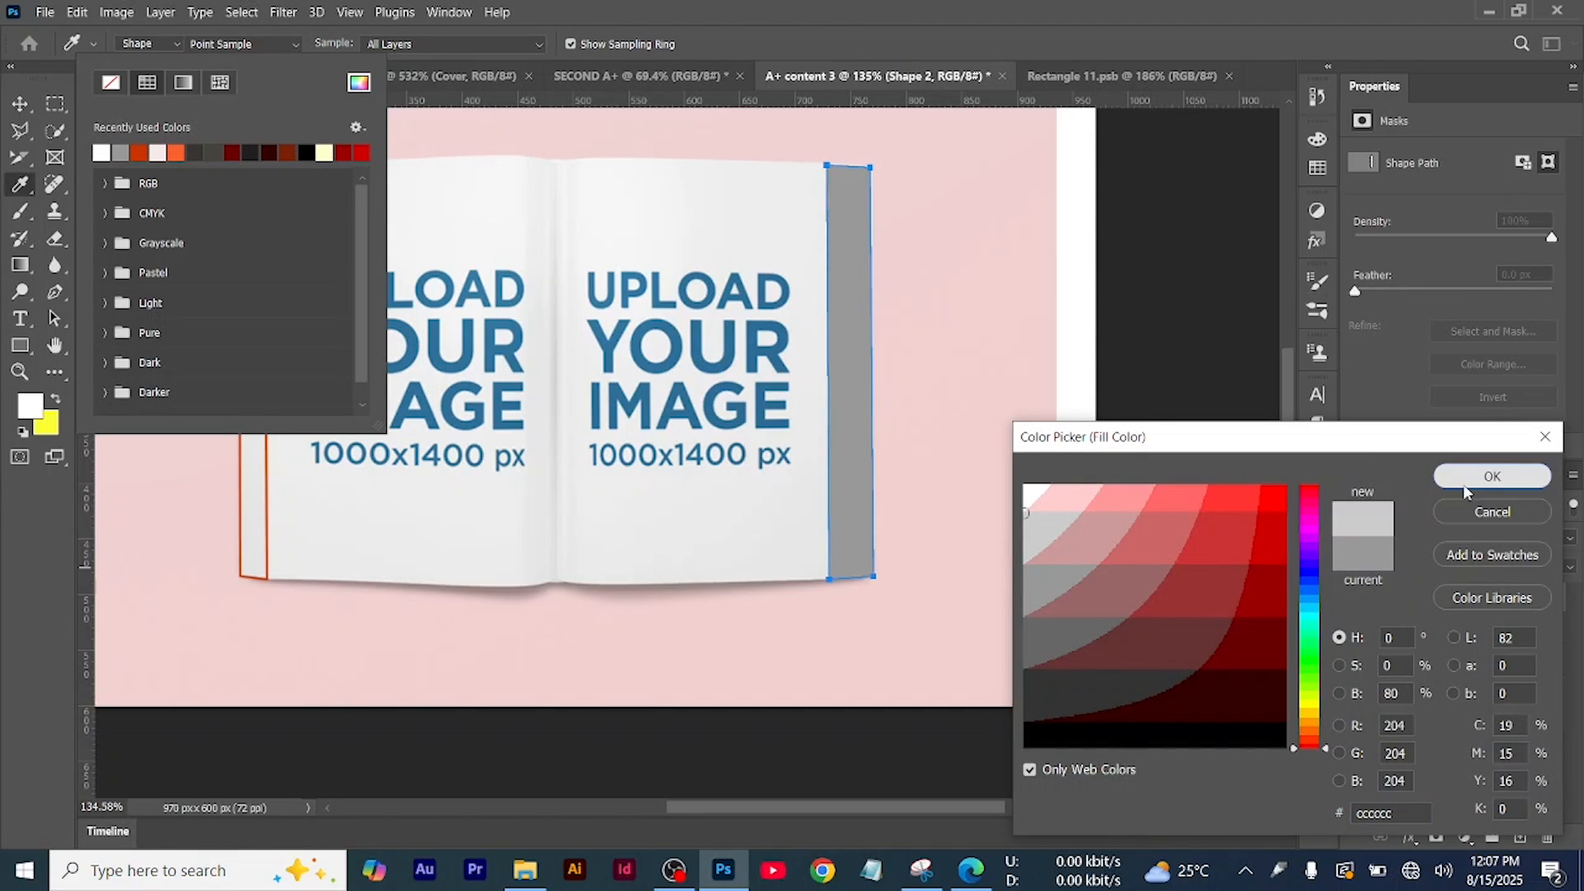
{"action": "left_click", "coordinate": [1488, 473]}
Select the left page-edge strip, remove its stroke and fill it with the same light grey as the right strip
{"action": "key", "text": "v"}
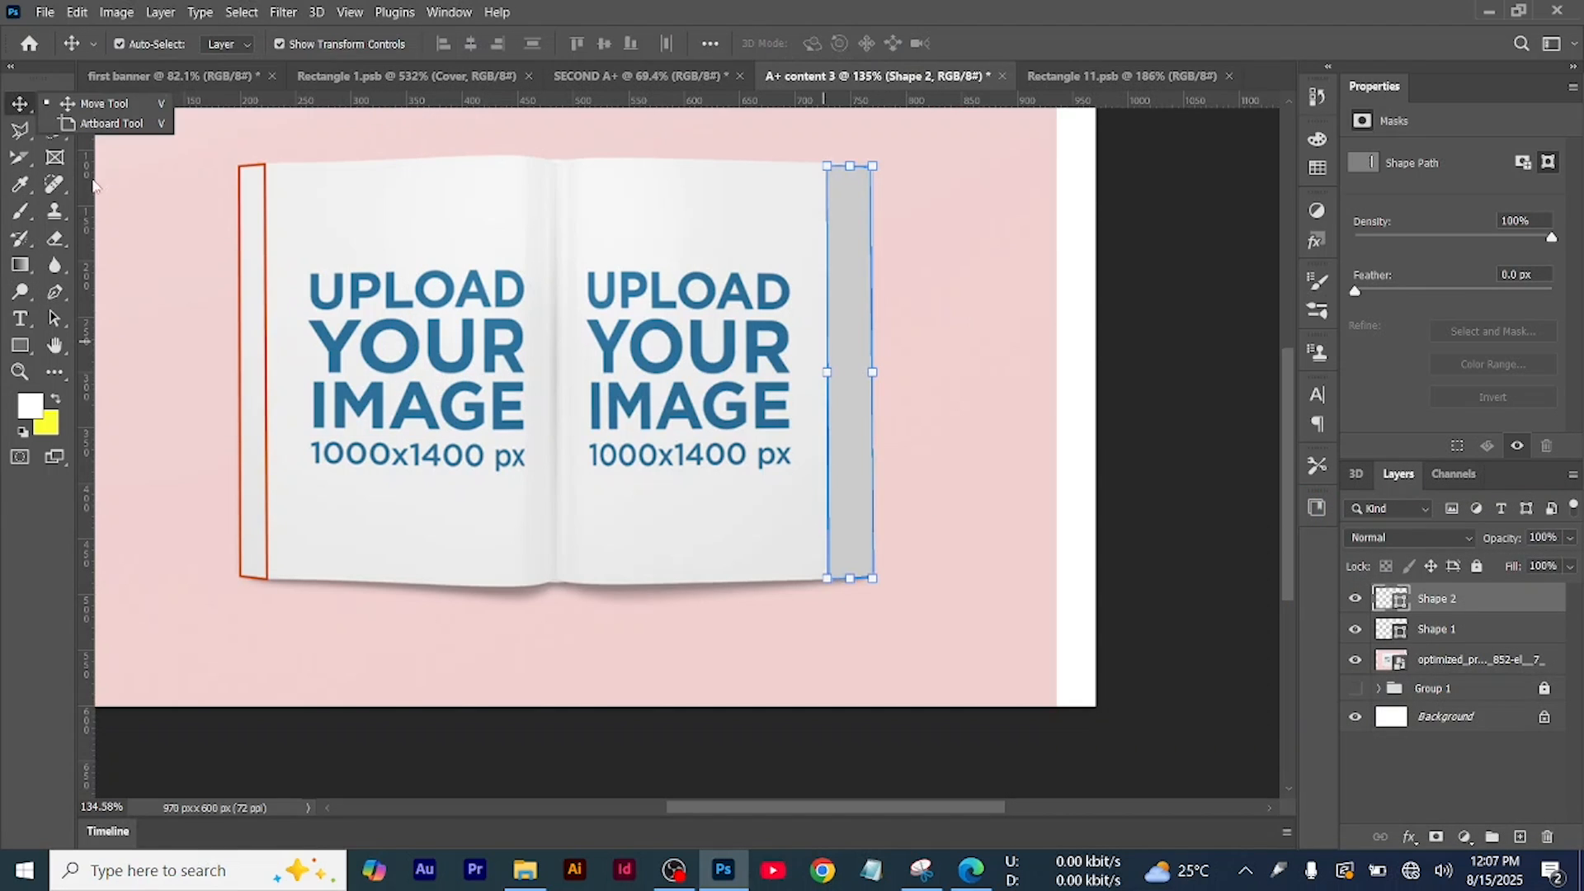
{"action": "left_click", "coordinate": [240, 188]}
{"action": "left_click", "coordinate": [247, 173]}
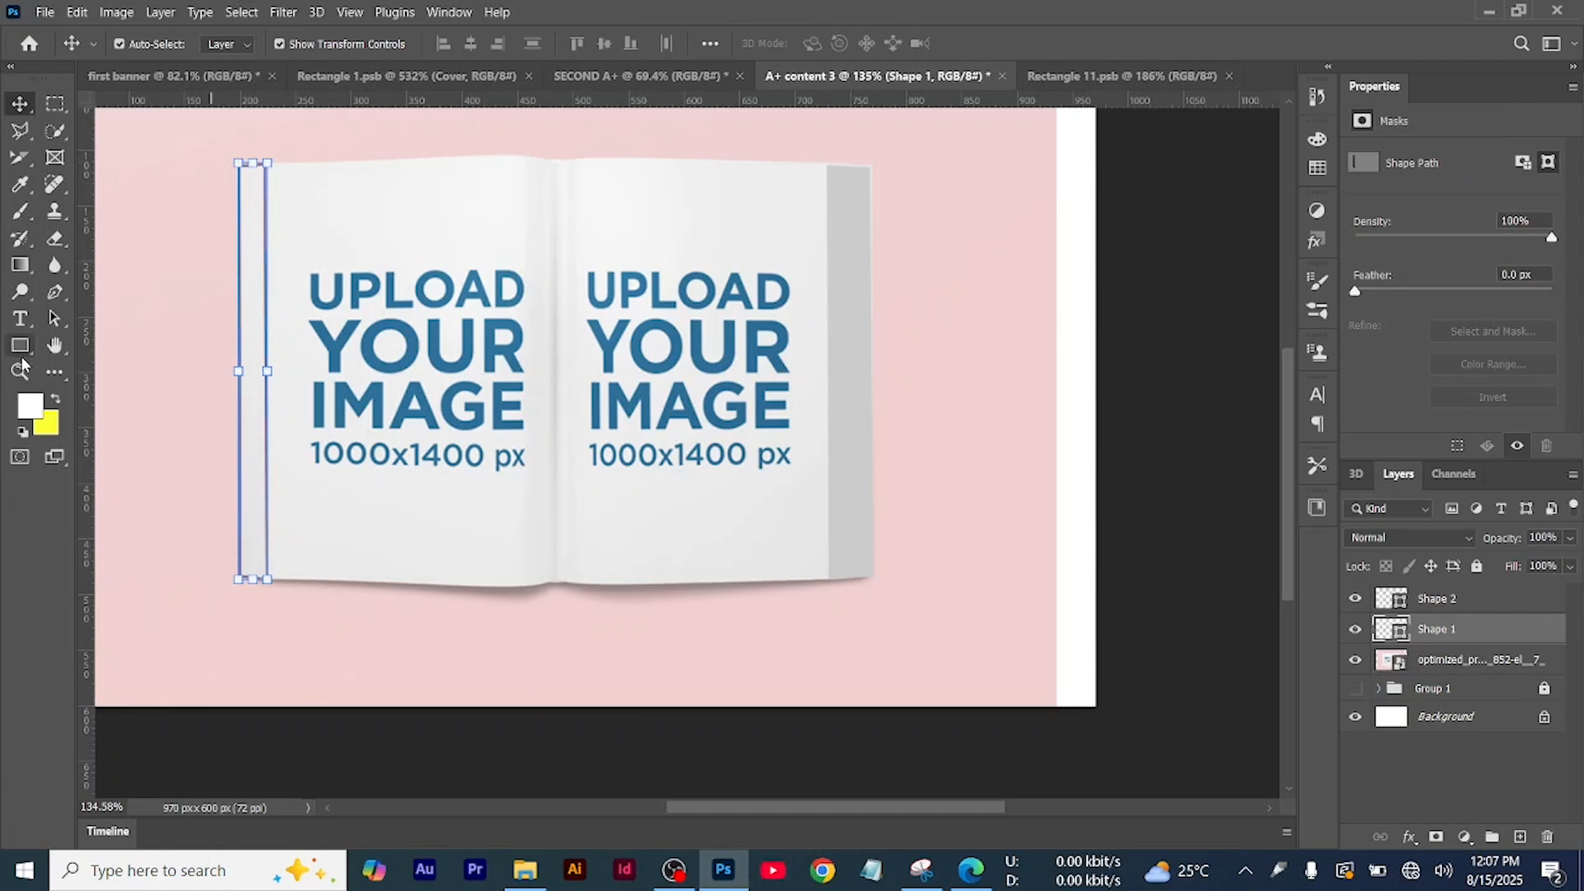
{"action": "left_click", "coordinate": [56, 293]}
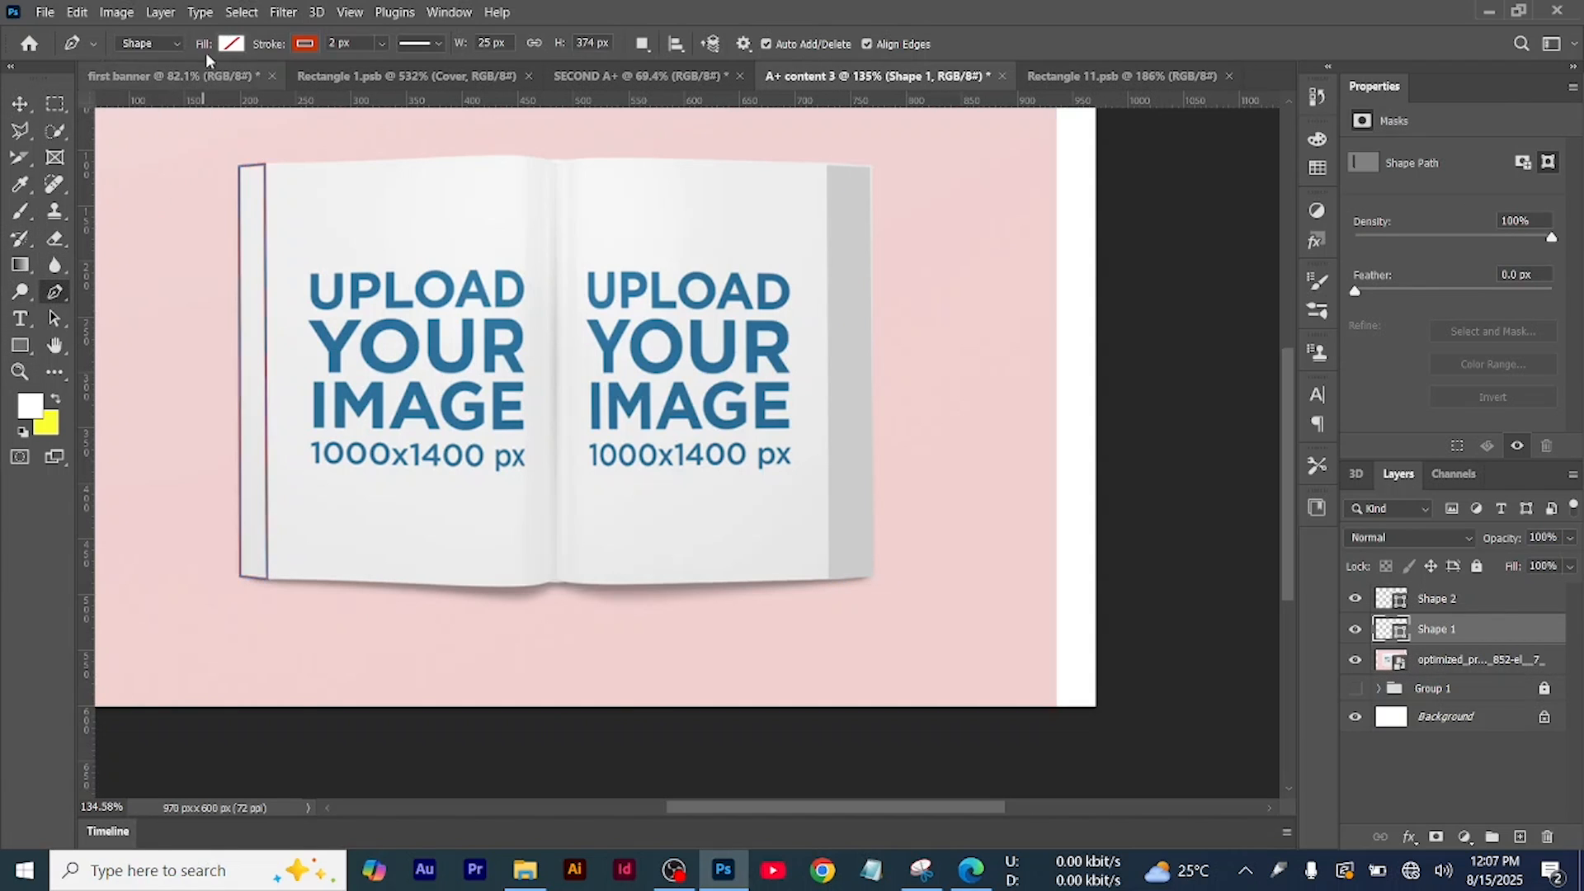
{"action": "left_click", "coordinate": [231, 43]}
{"action": "left_click", "coordinate": [184, 82]}
{"action": "left_click", "coordinate": [235, 44]}
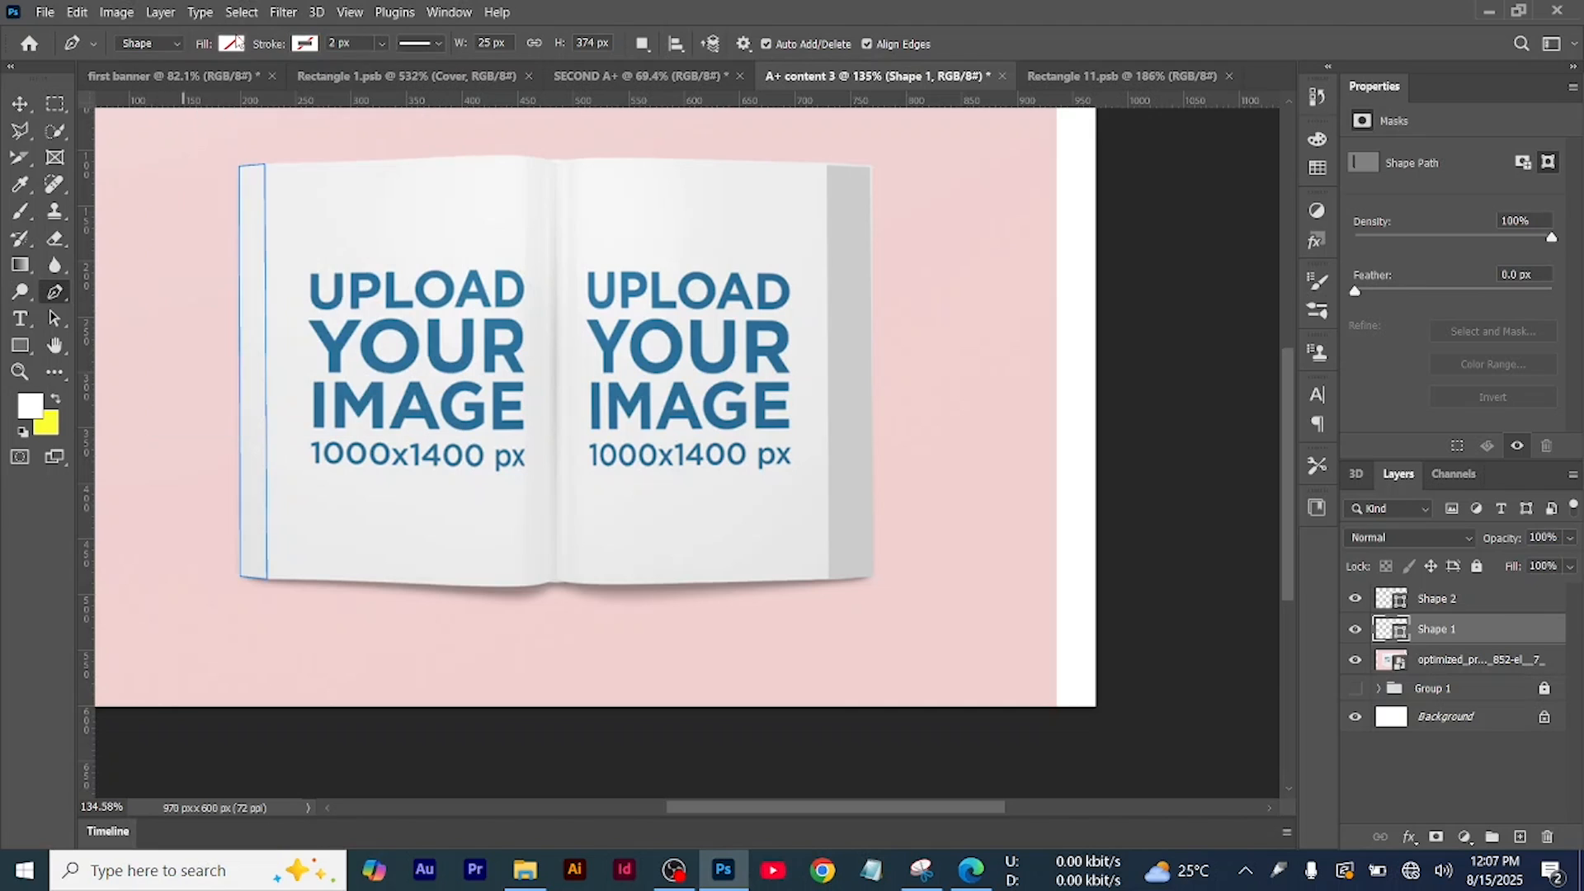
{"action": "left_click", "coordinate": [232, 45]}
{"action": "left_click", "coordinate": [103, 150]}
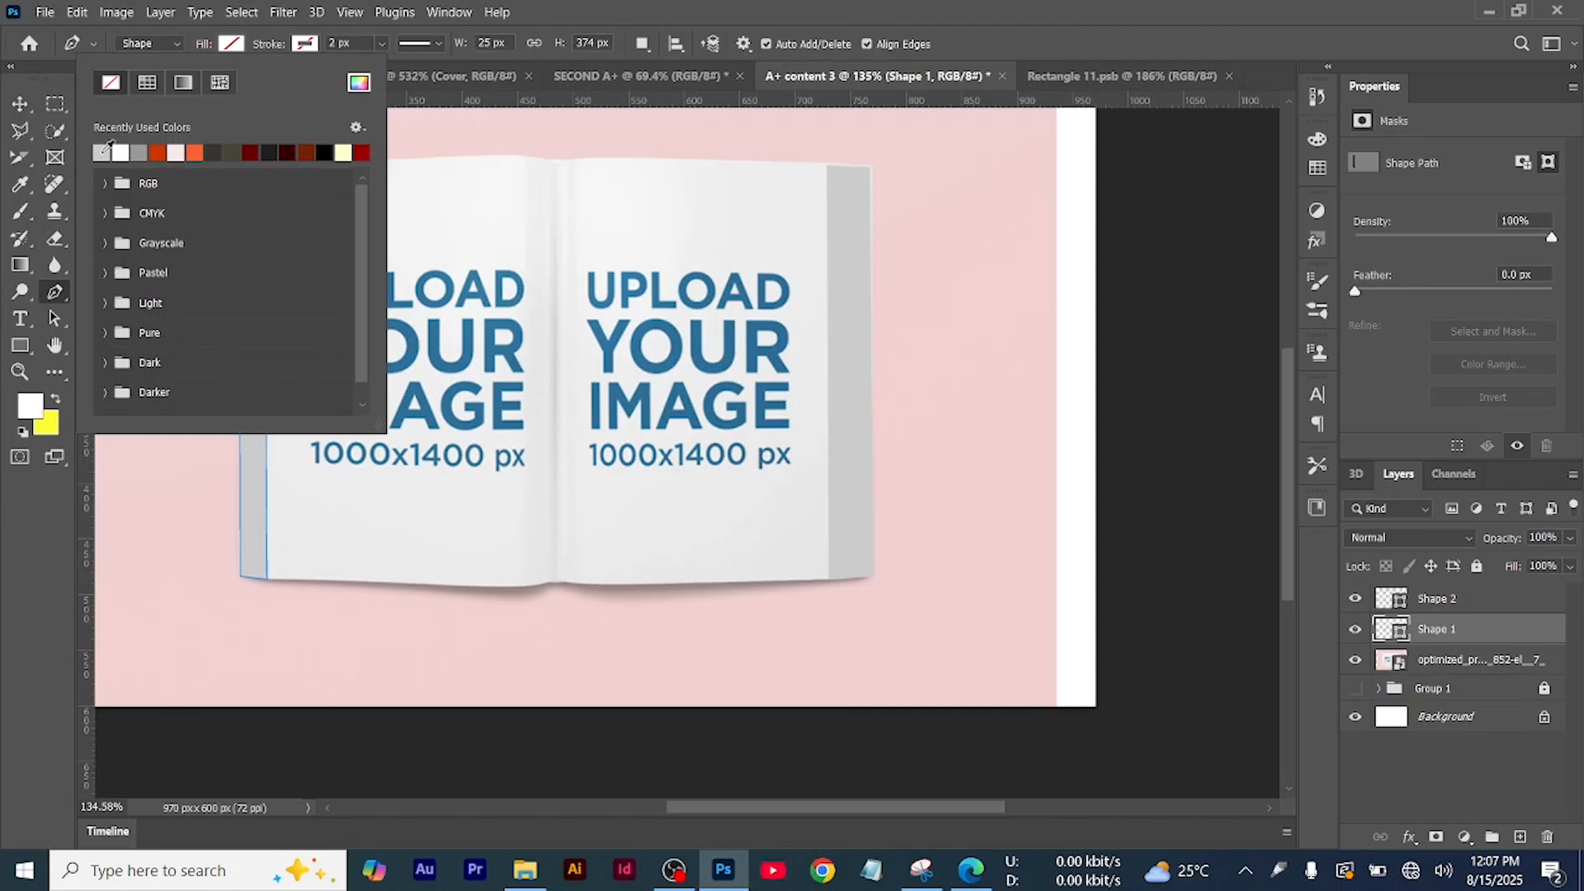
{"action": "left_click", "coordinate": [20, 103]}
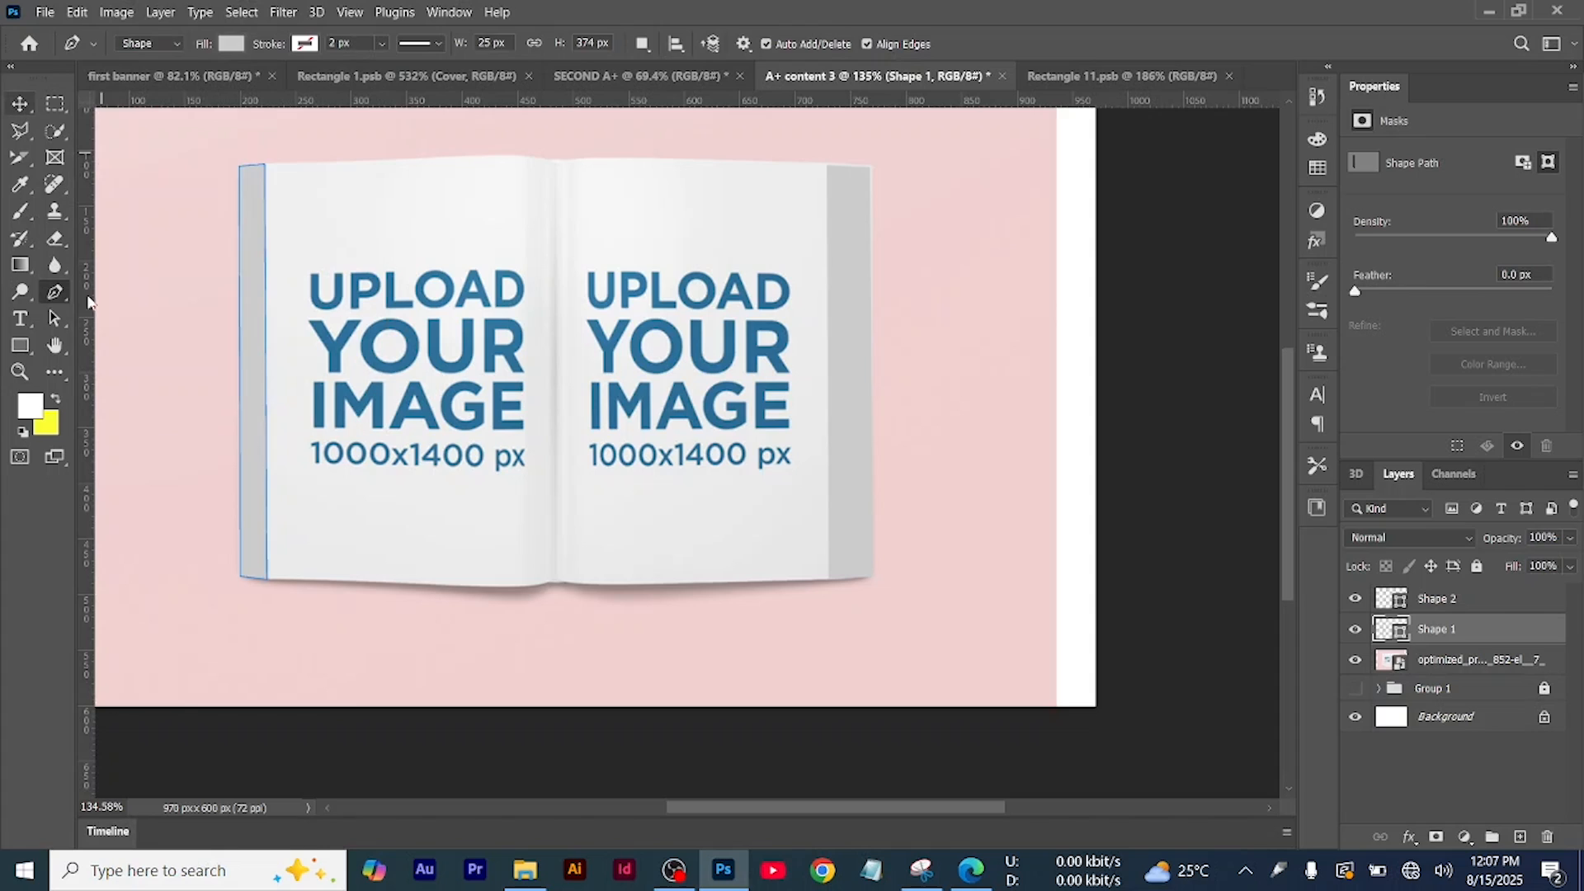
Select the book mockup image layer and set the Pen tool's stroke to white with a 4 px width
{"action": "left_click", "coordinate": [186, 502]}
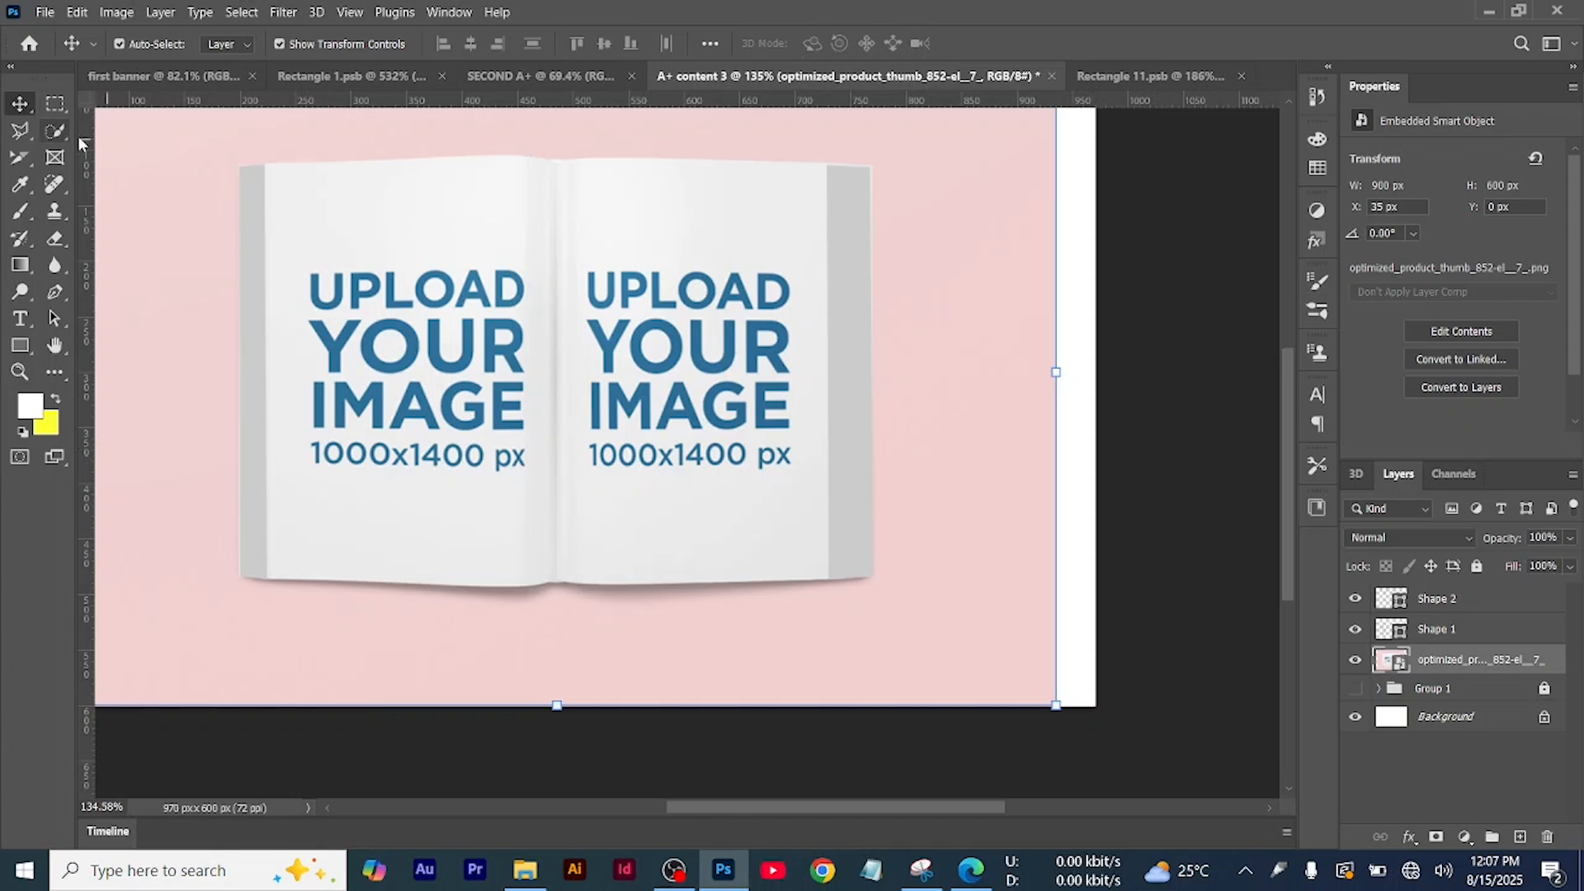
{"action": "left_click", "coordinate": [53, 293]}
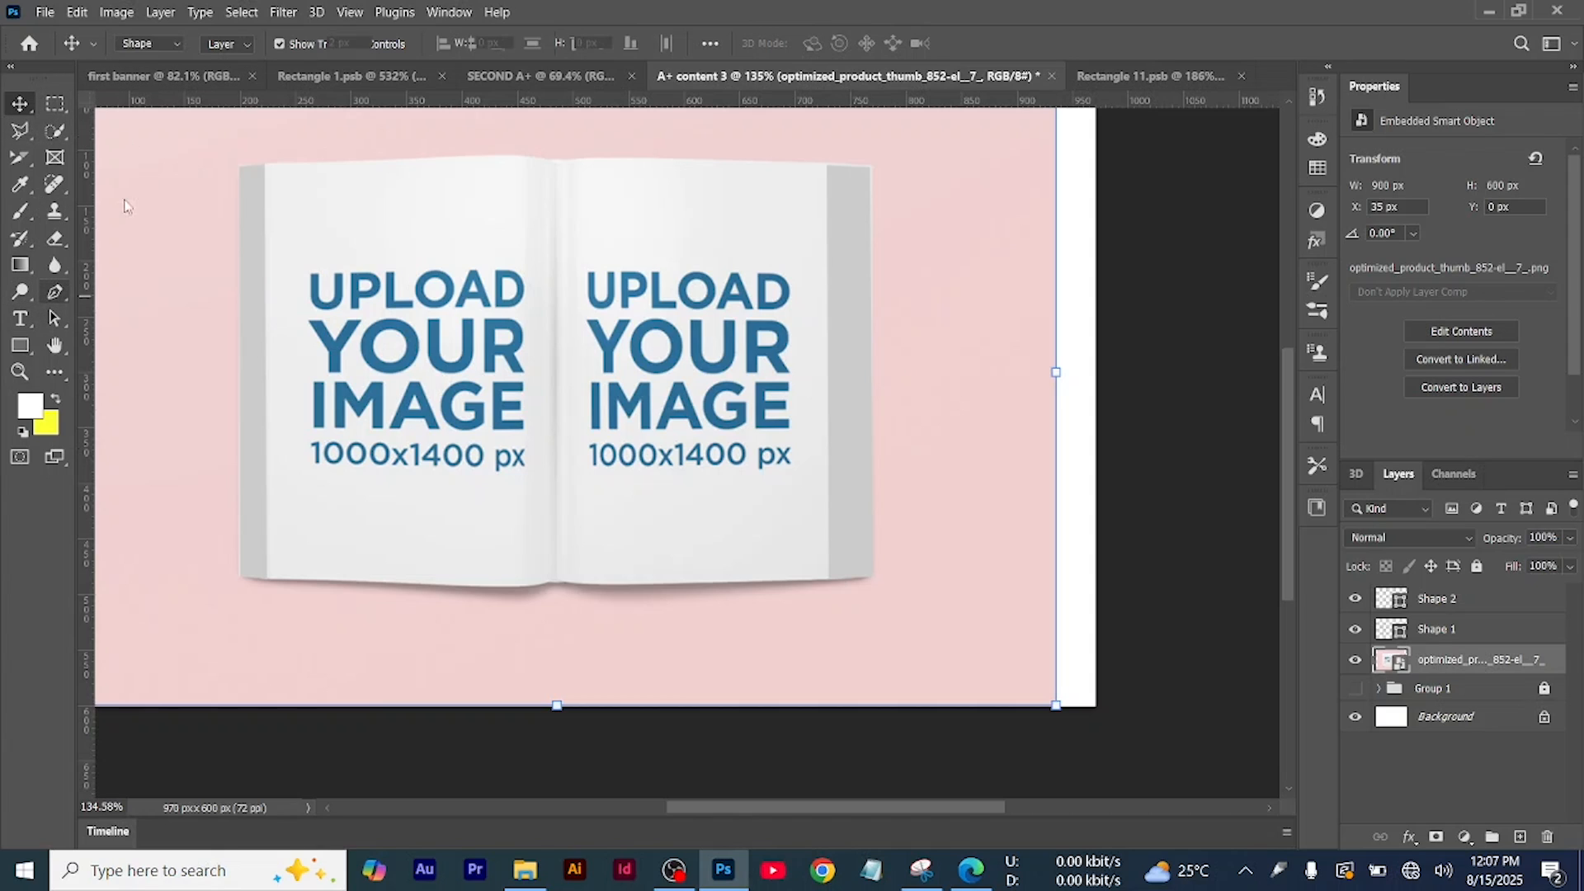
{"action": "left_click", "coordinate": [304, 43]}
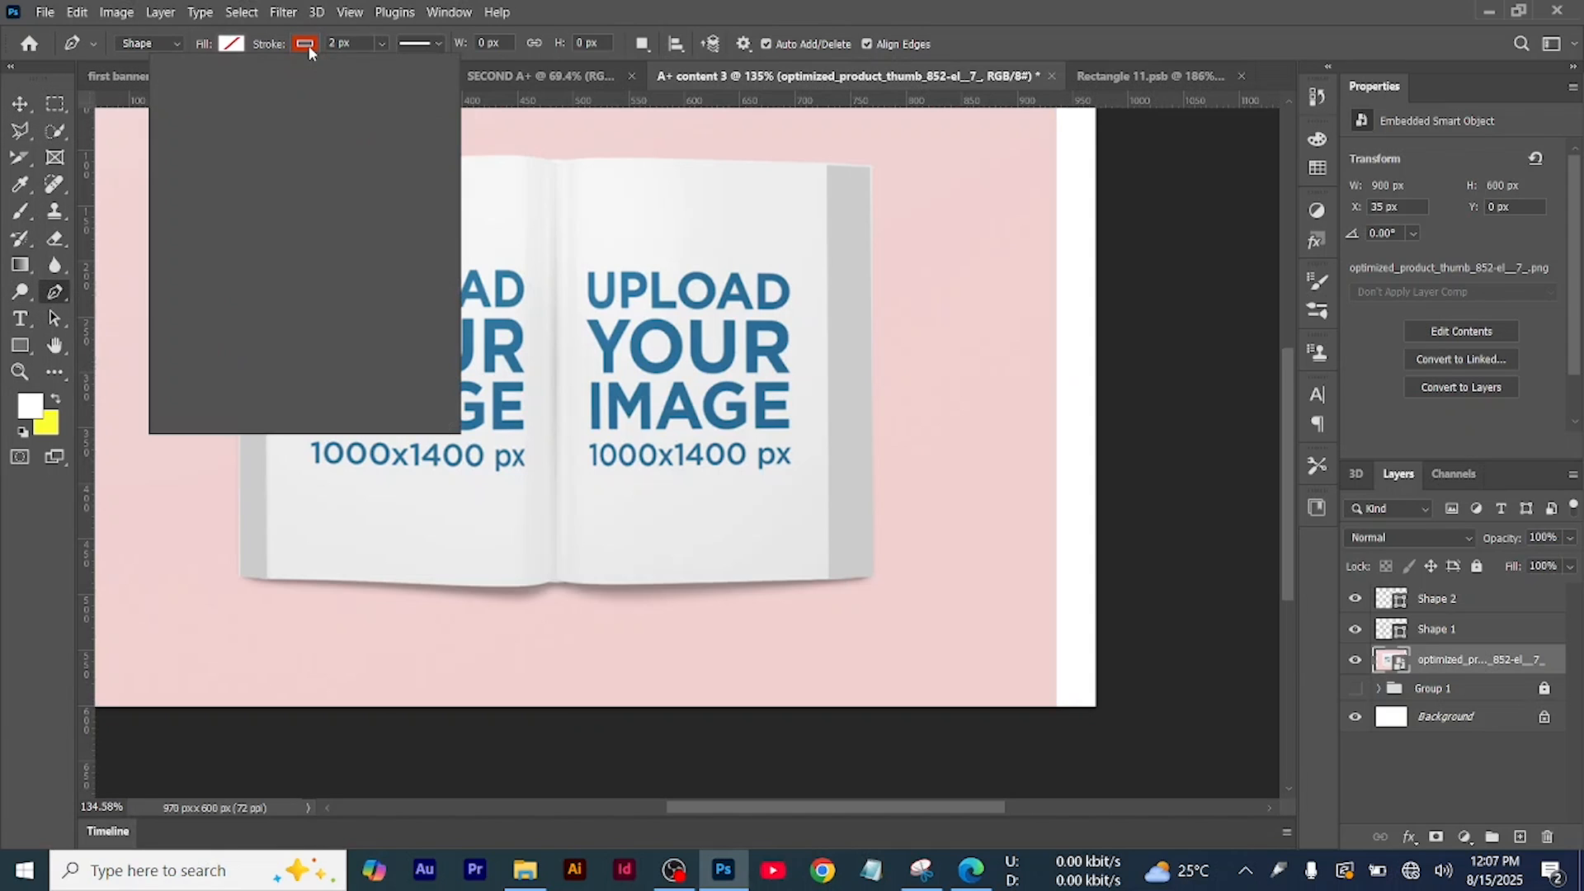
{"action": "left_click", "coordinate": [286, 153]}
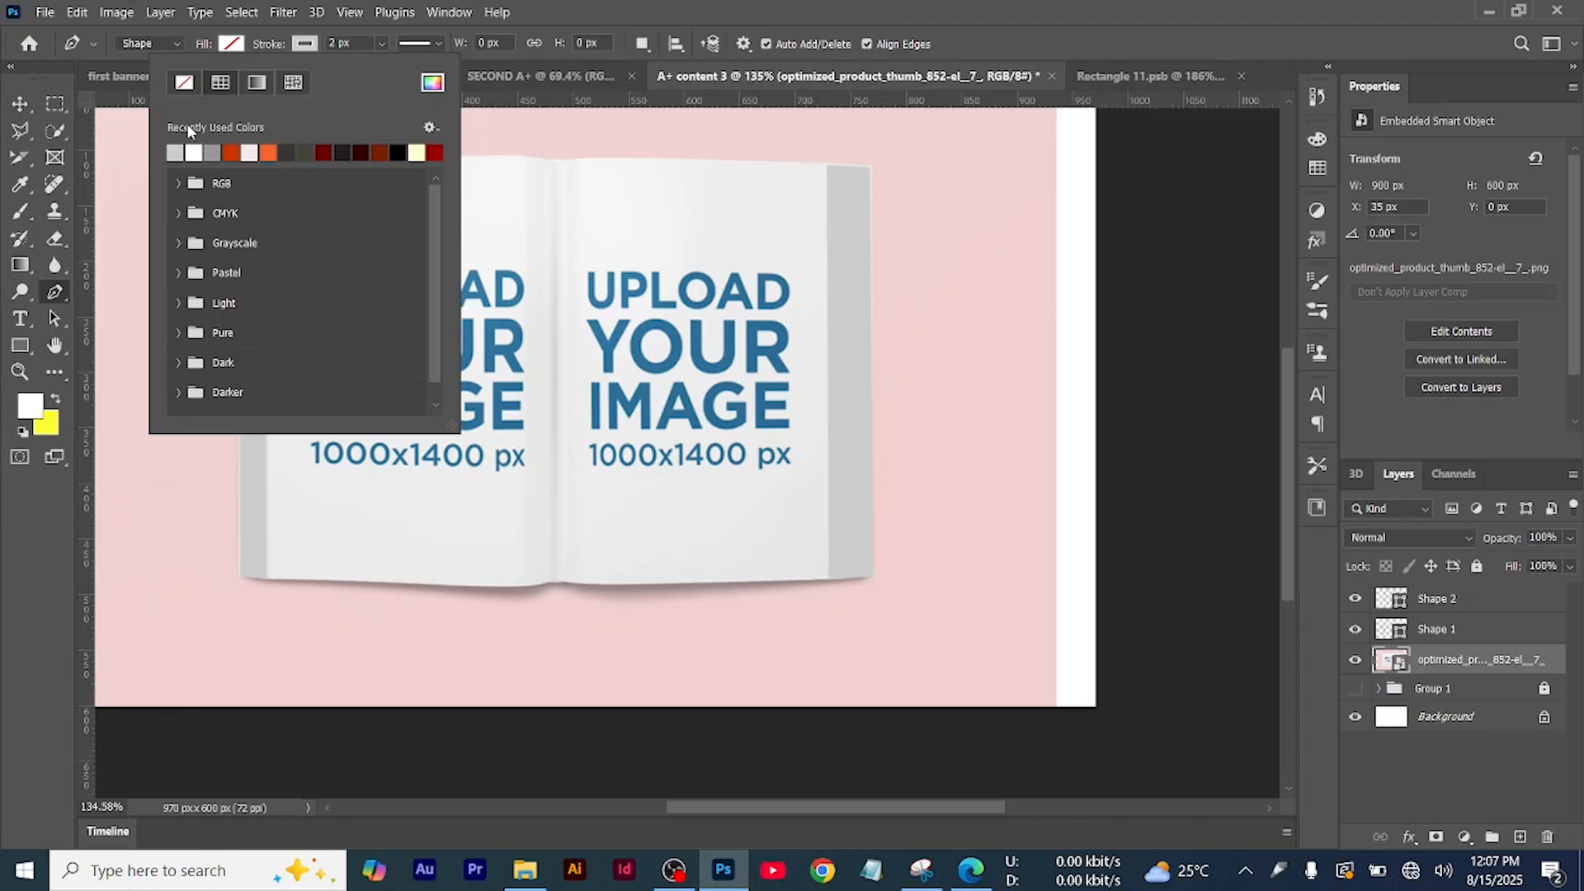
{"action": "left_click", "coordinate": [193, 153]}
{"action": "left_click", "coordinate": [383, 43]}
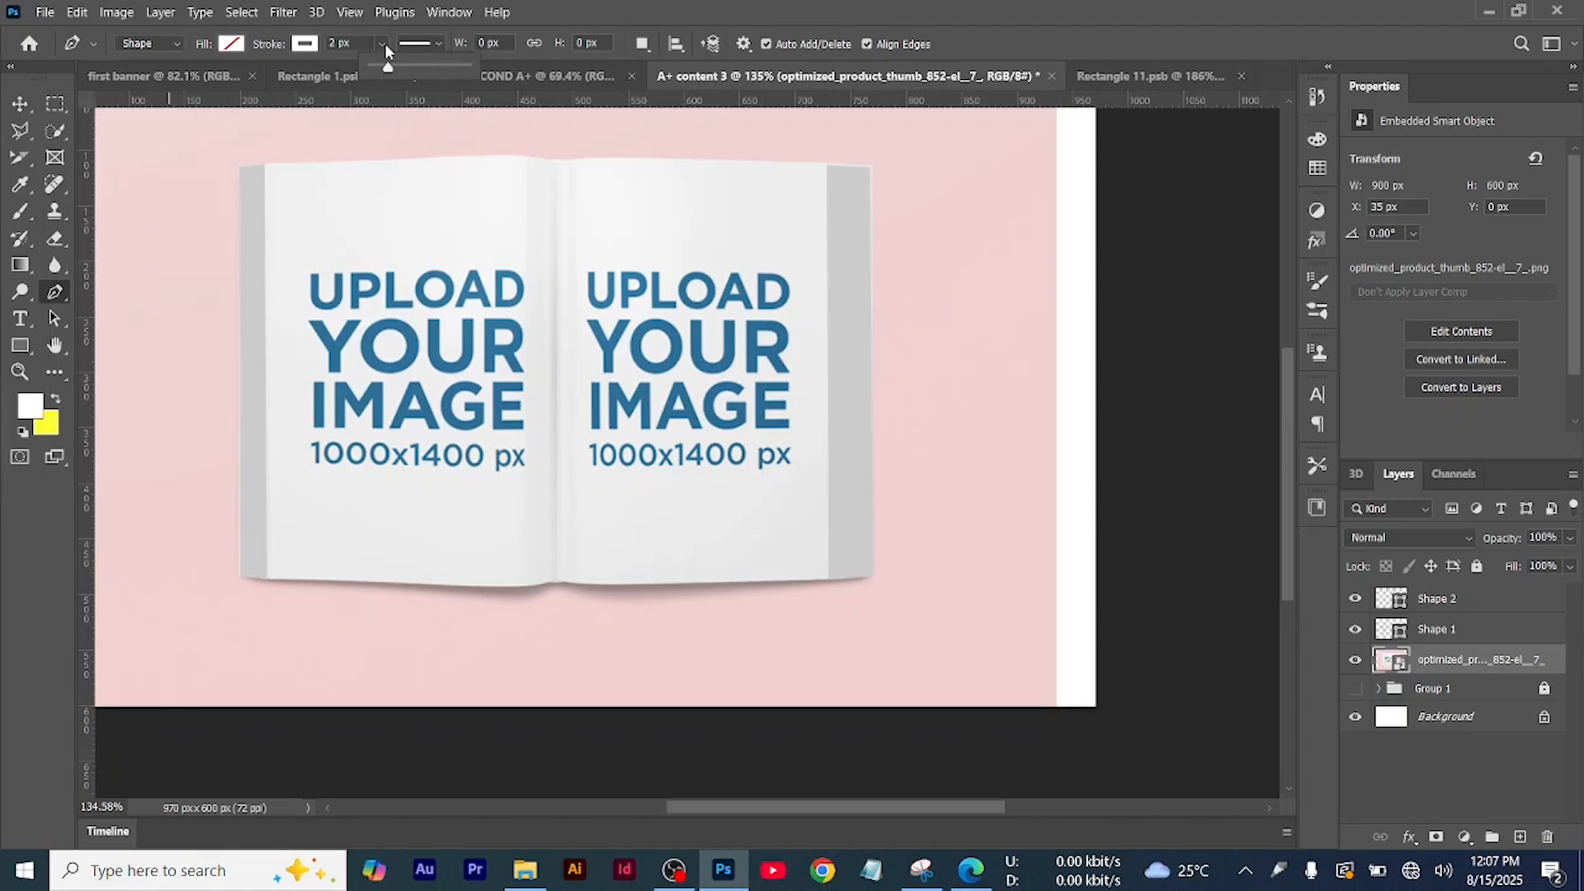
{"action": "left_click", "coordinate": [341, 41]}
{"action": "key", "text": "BackSpace"}
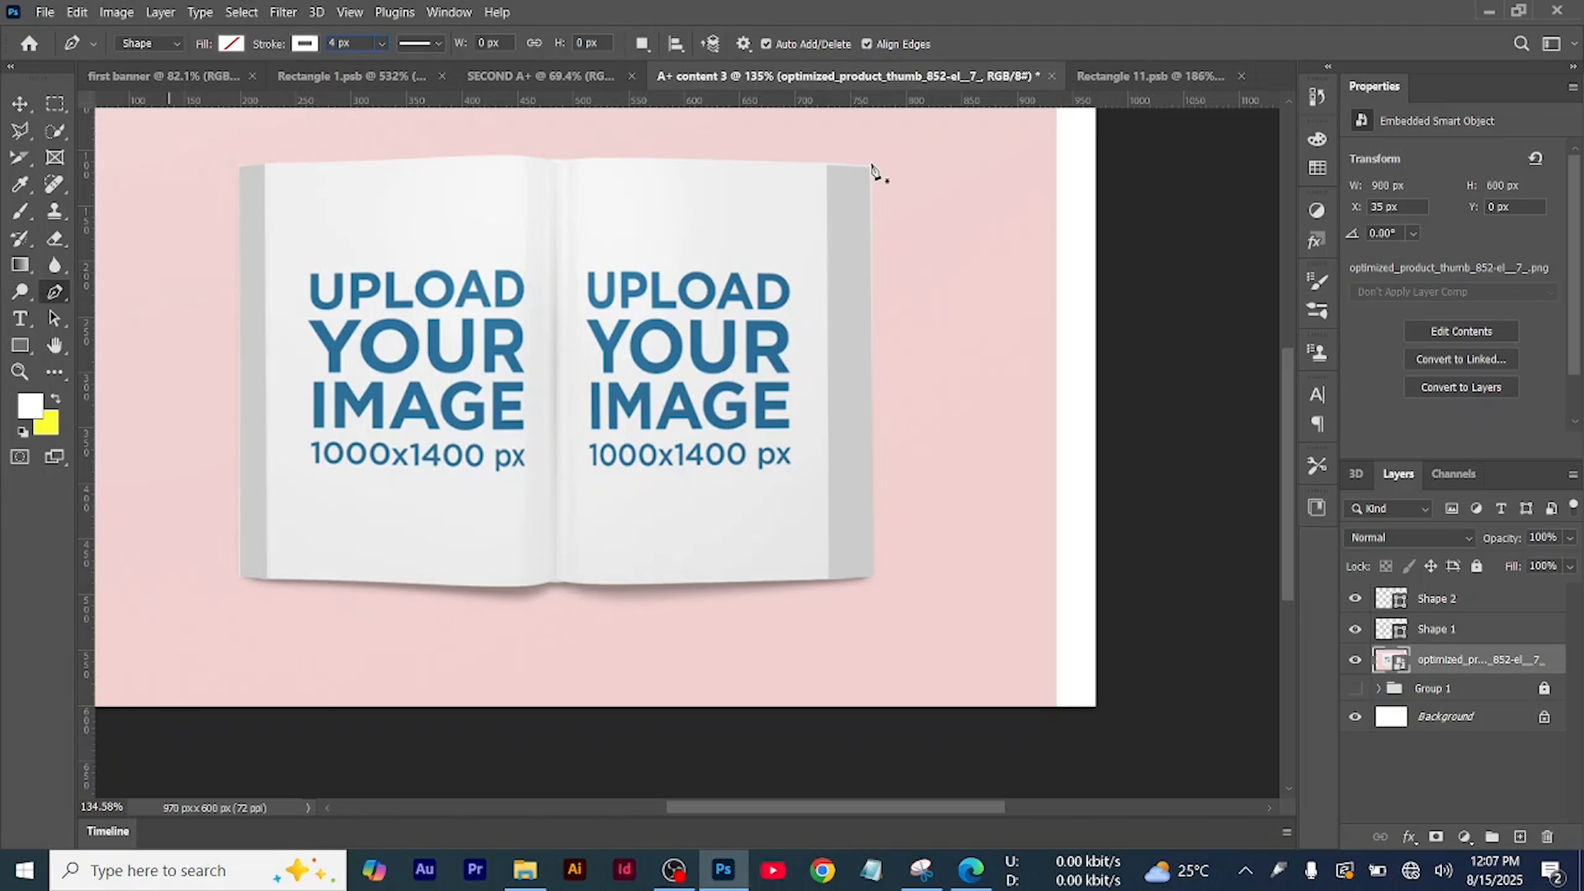
{"action": "type", "text": "4"}
Draw white vertical lines along the book's right and left outer edges as two separate shape layers
{"action": "left_click", "coordinate": [871, 167]}
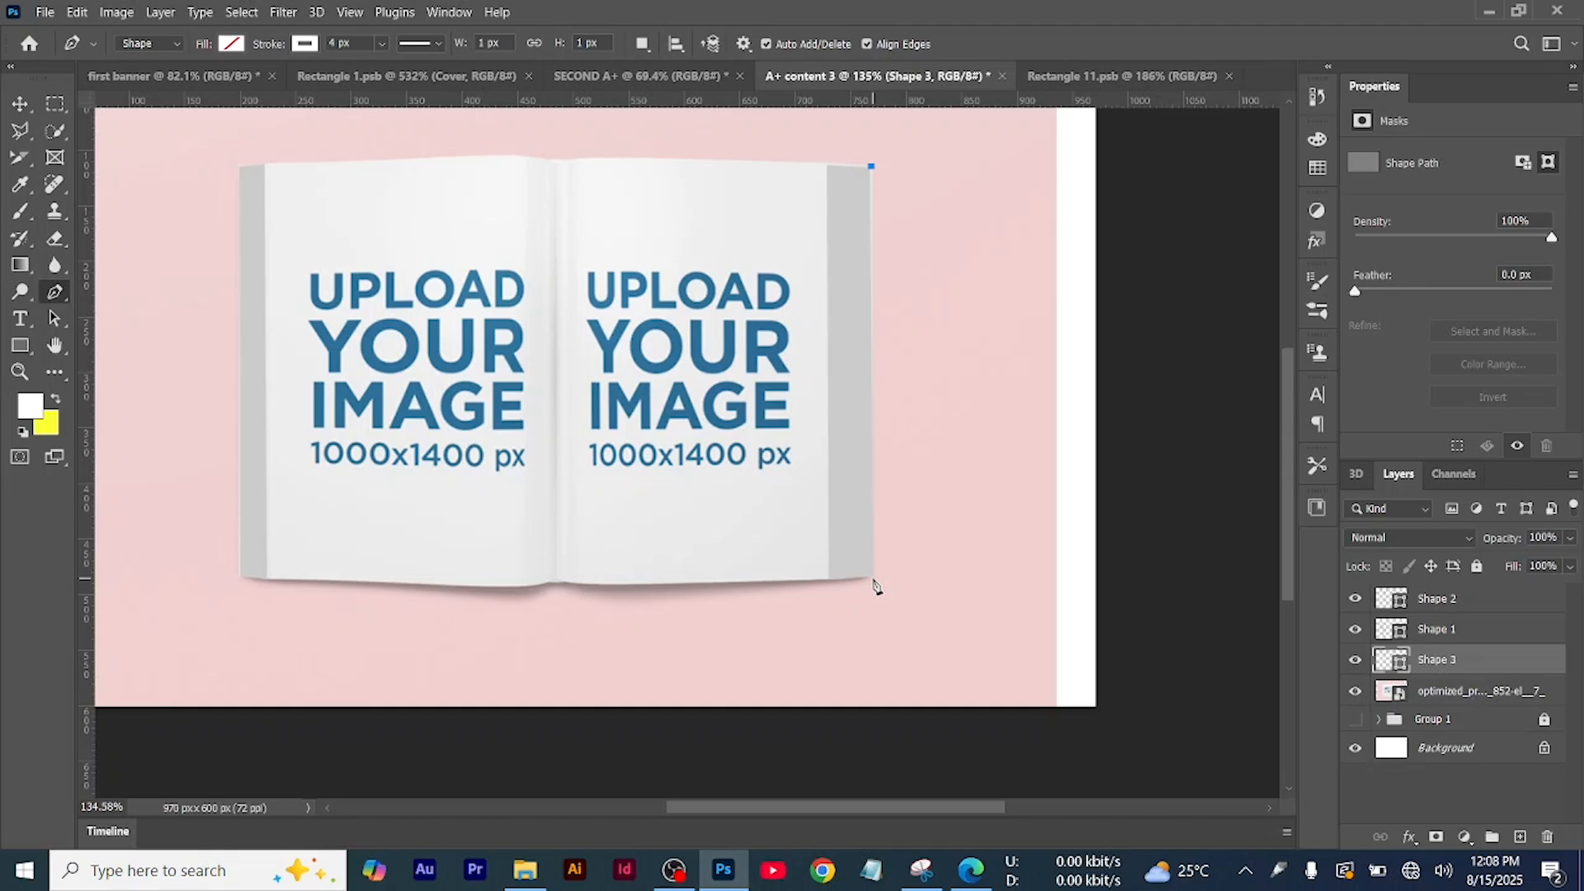
{"action": "key", "text": "ctrl+shift+alt+n"}
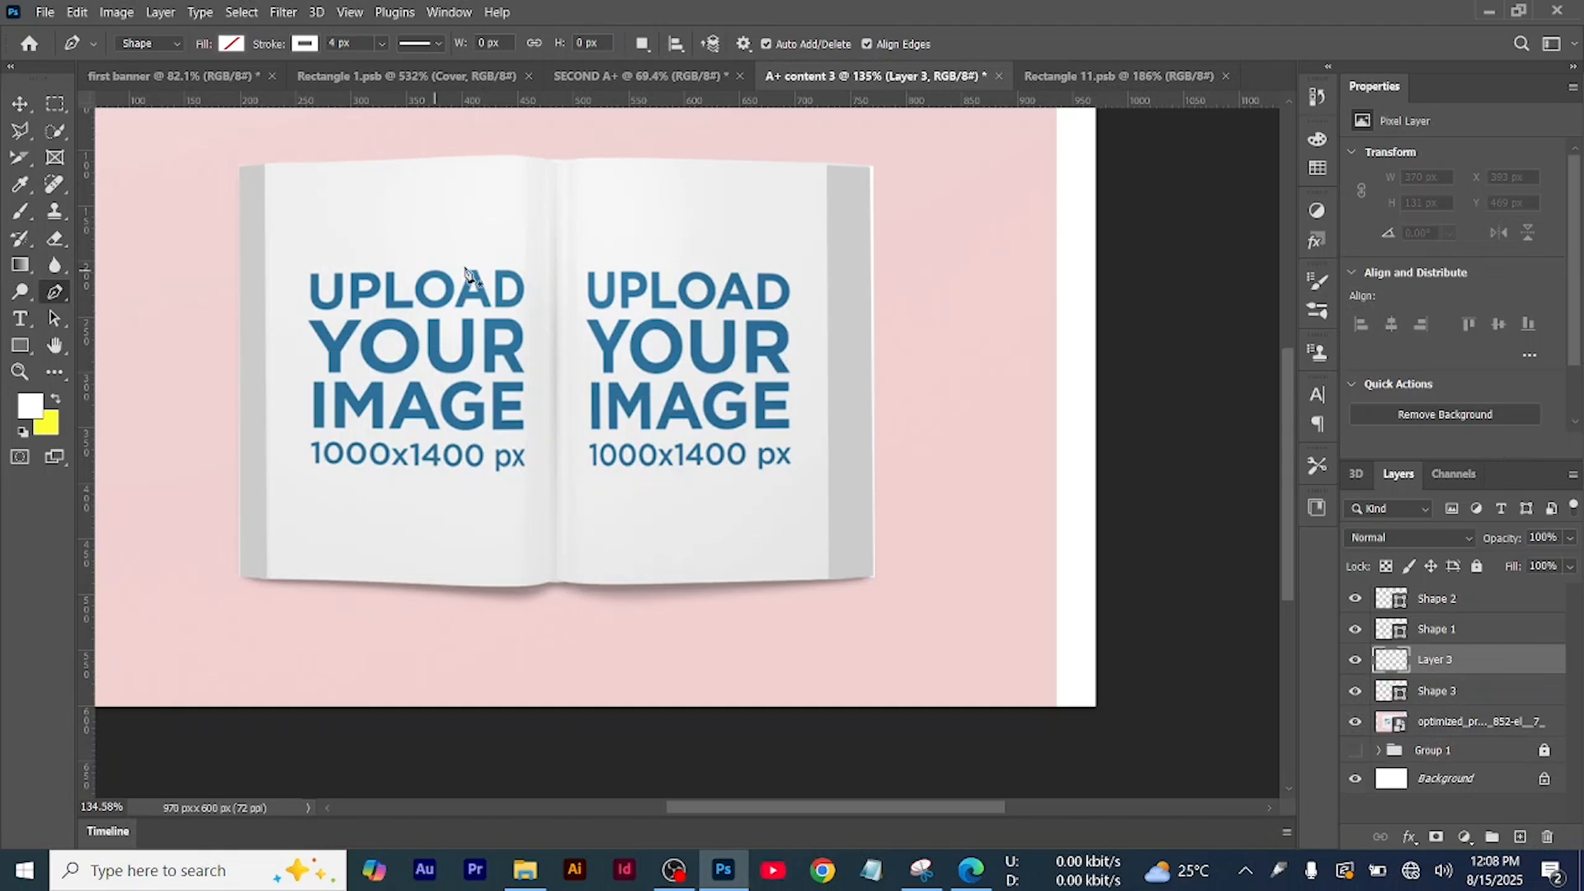
{"action": "left_click", "coordinate": [237, 165]}
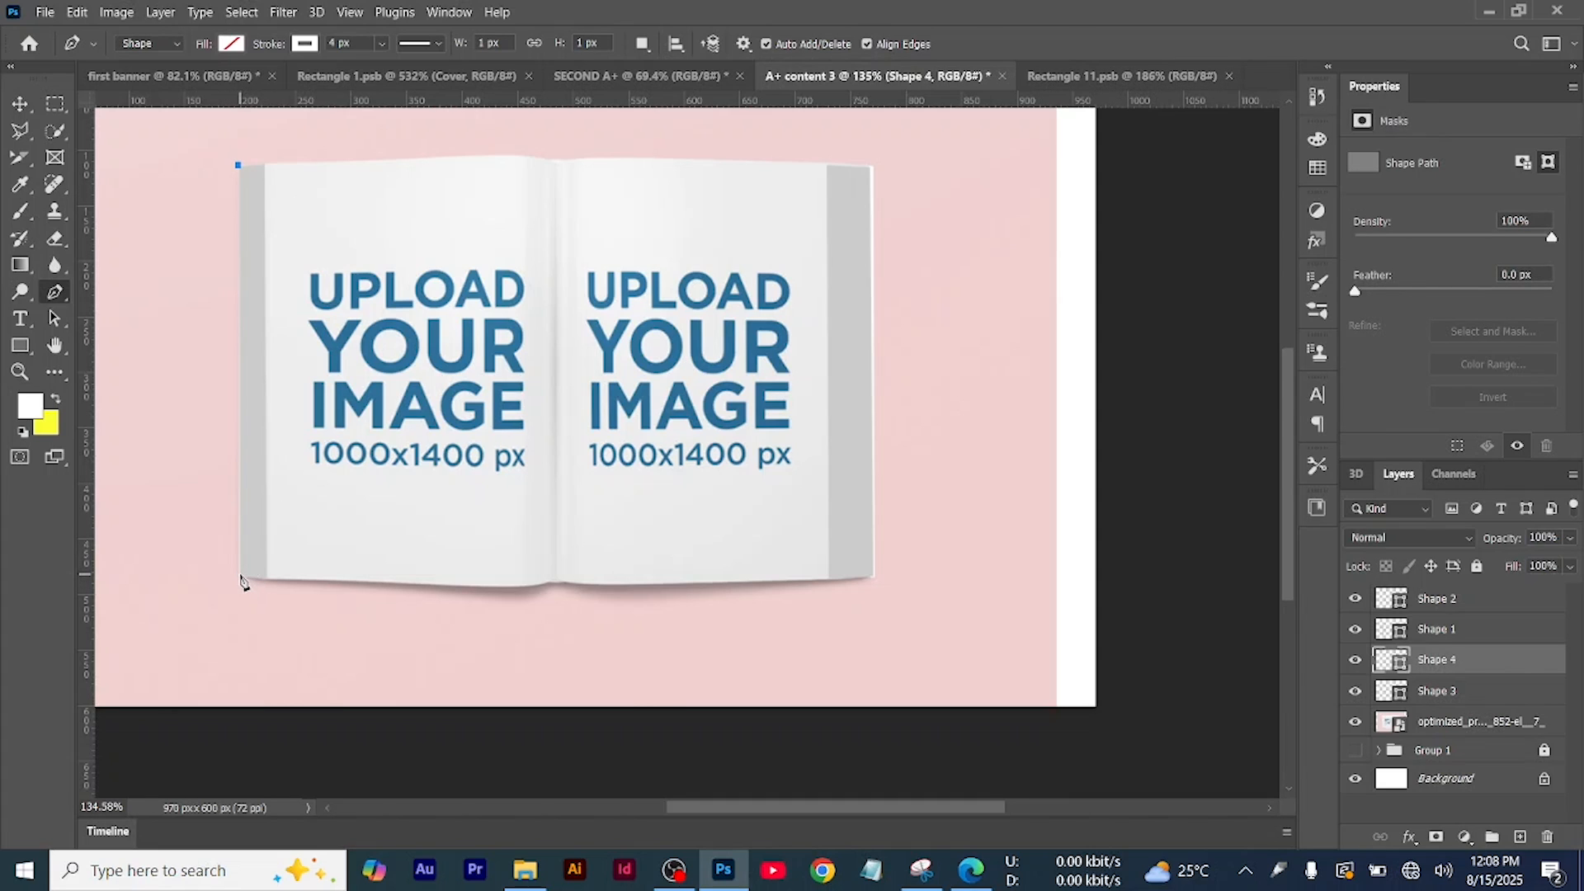
{"action": "left_click", "coordinate": [241, 576]}
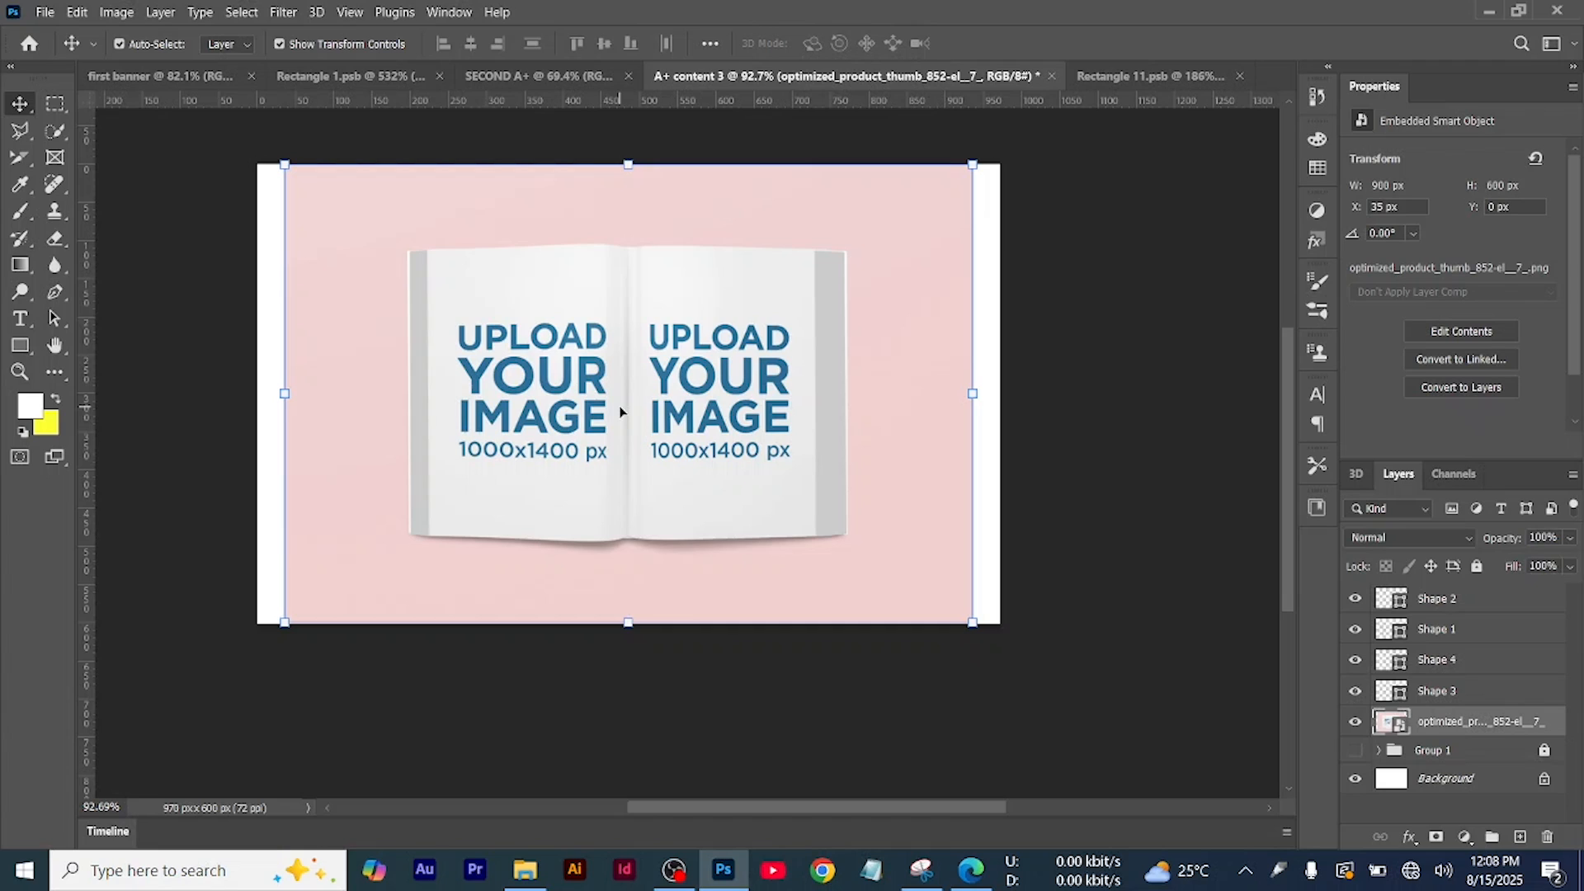
Add a layer above the mockup image and draw a rectangle about 264 by 381 px over the left page
{"action": "left_click", "coordinate": [1520, 836]}
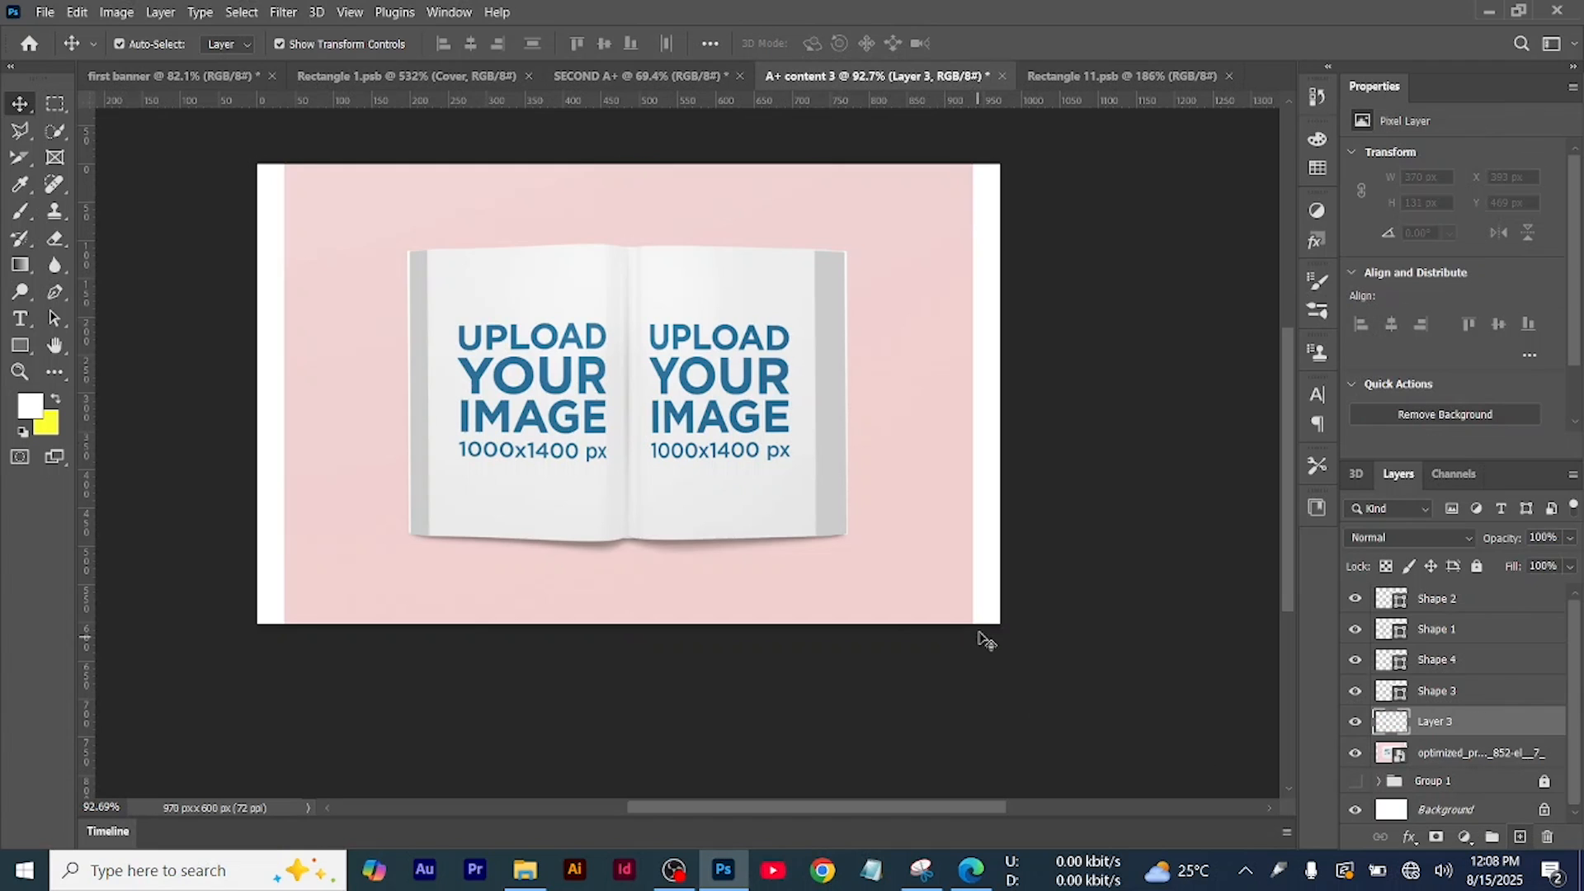
{"action": "left_click", "coordinate": [19, 344]}
{"action": "left_click_drag", "start_coordinate": [426, 246], "coordinate": [627, 538]}
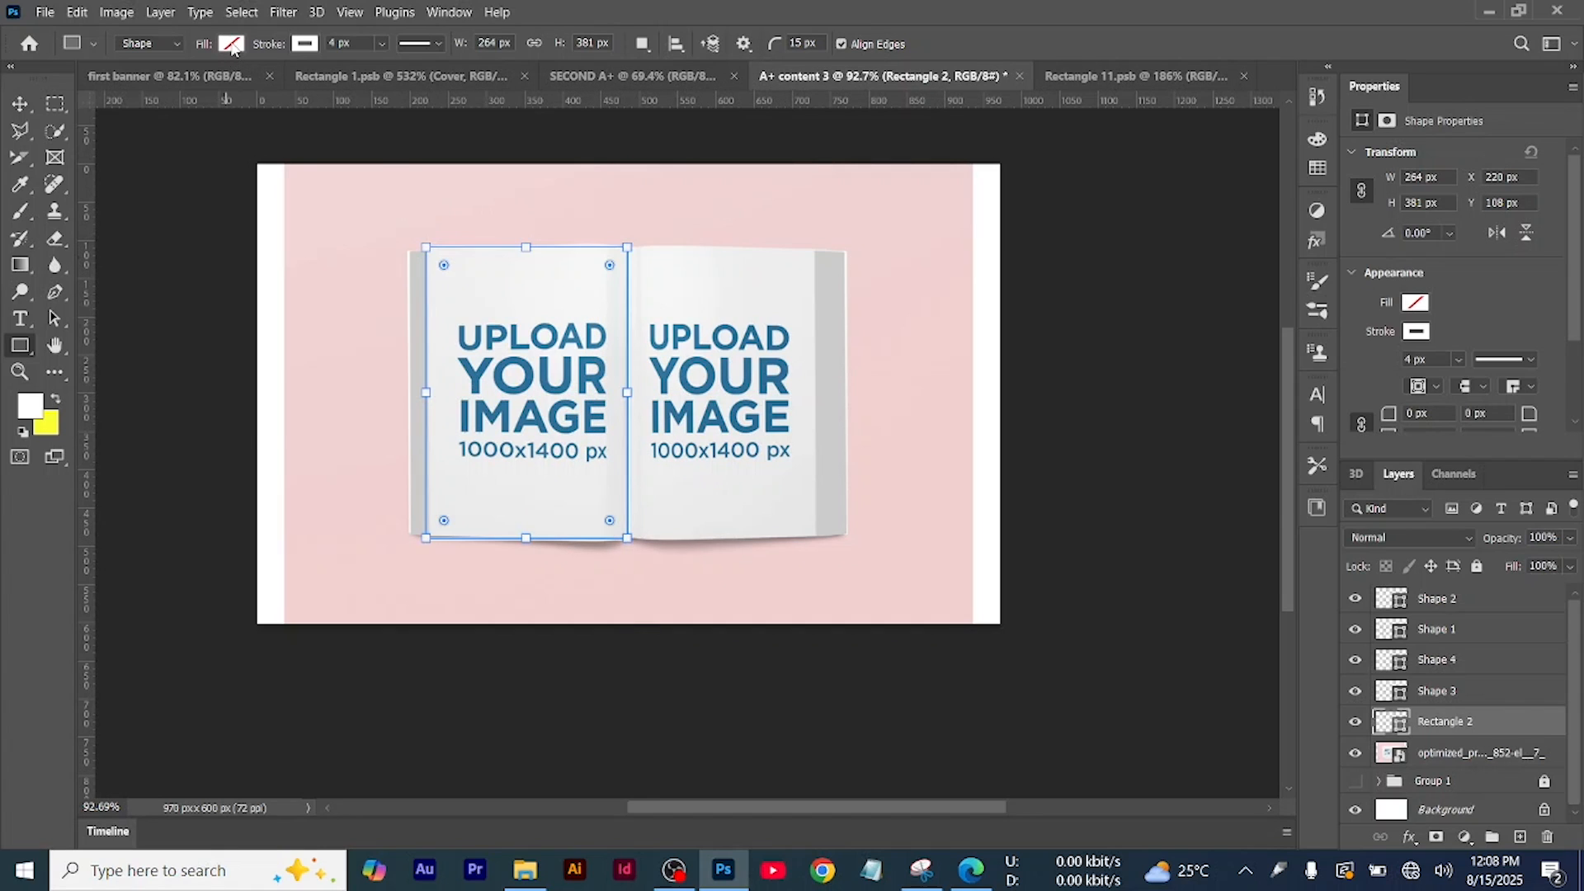
Fill the left-page rectangle with orange and remove its stroke
{"action": "left_click", "coordinate": [231, 44]}
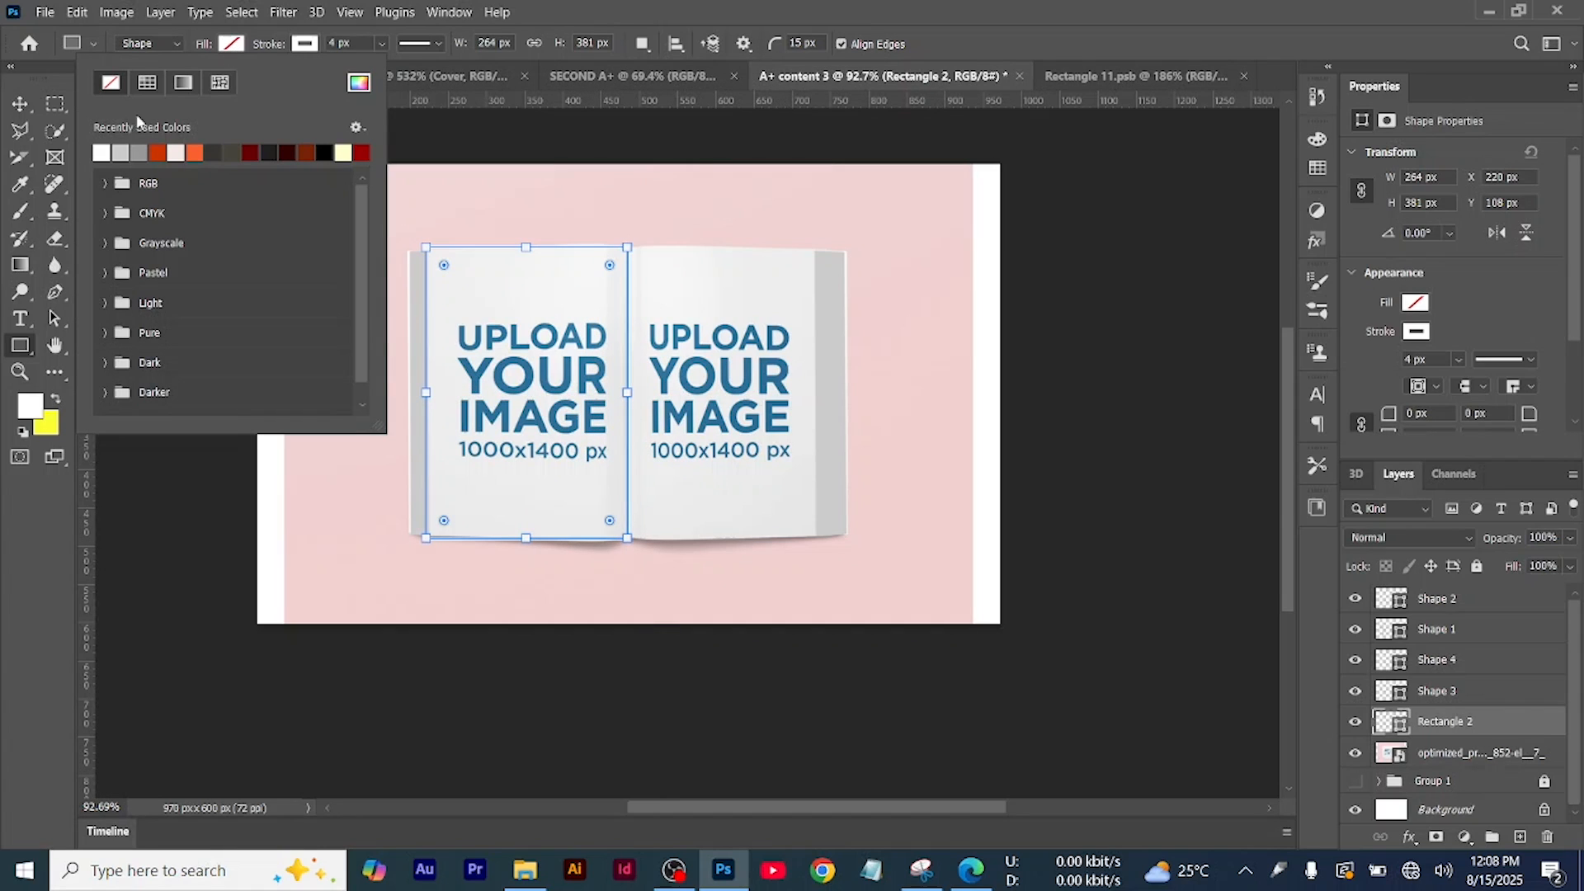
{"action": "left_click", "coordinate": [194, 152]}
{"action": "left_click", "coordinate": [304, 44]}
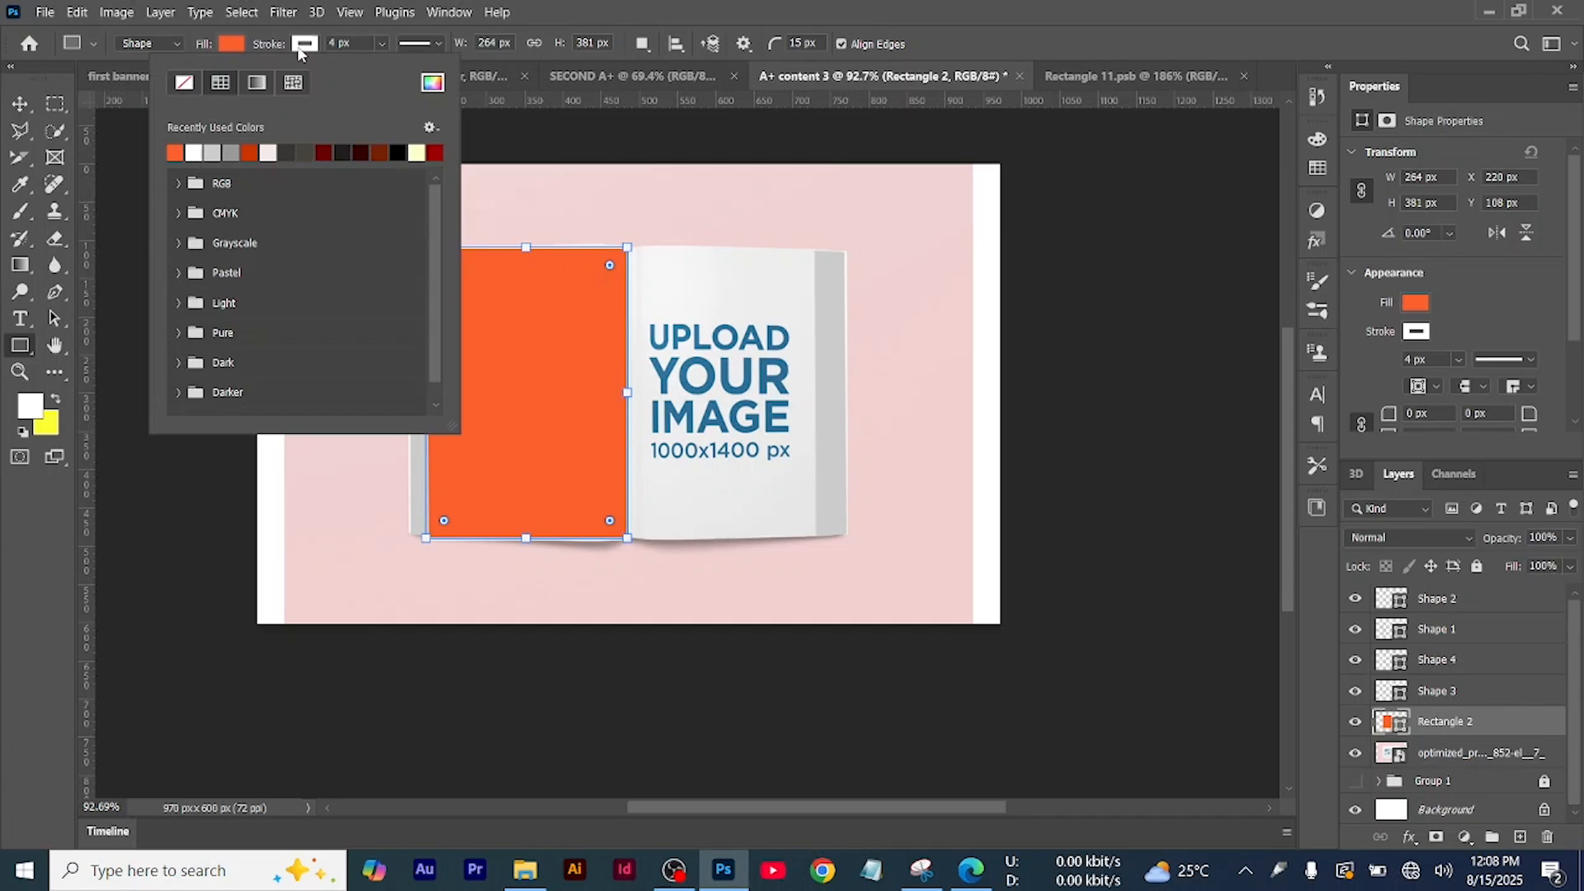
{"action": "left_click", "coordinate": [185, 89]}
{"action": "key", "text": "v"}
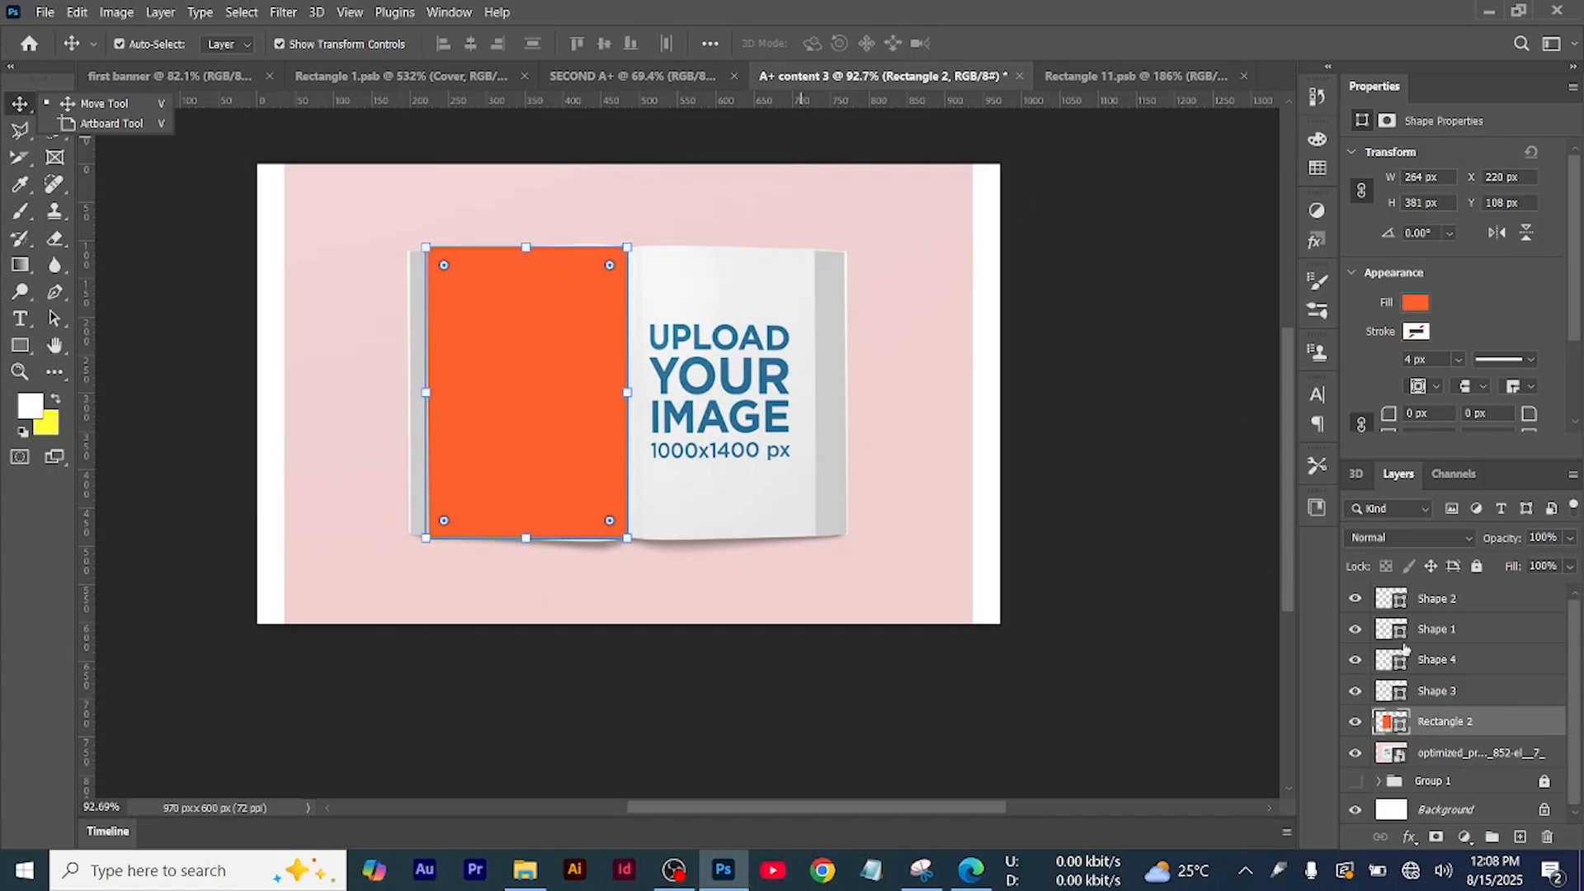
Convert the orange left-page rectangle to a smart object and rotate it about 0.71°
{"action": "right_click", "coordinate": [1491, 725]}
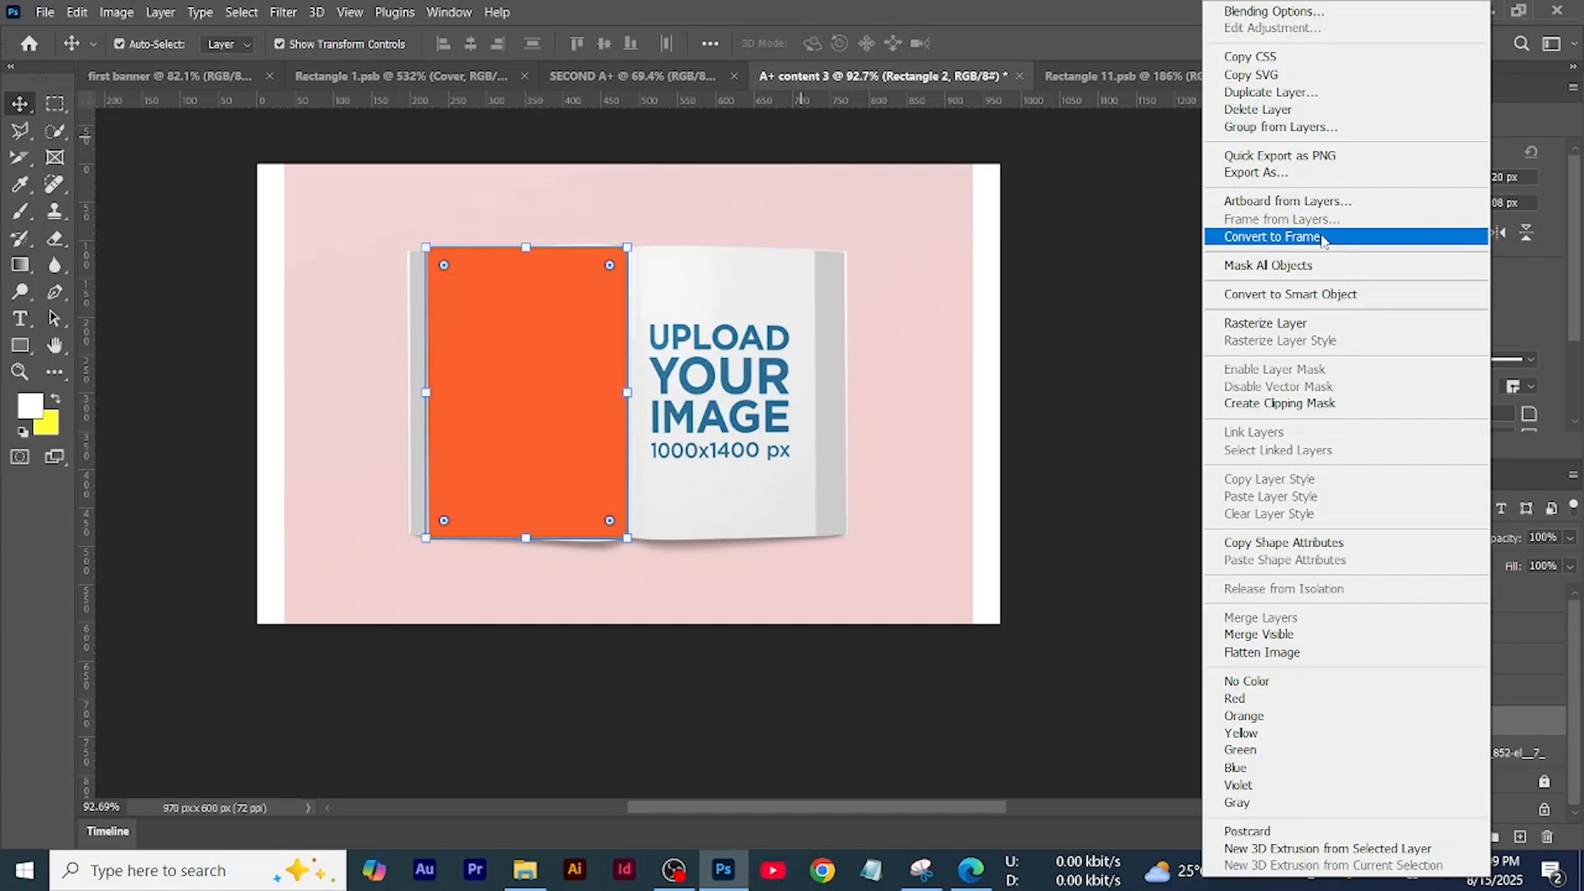
{"action": "left_click", "coordinate": [1320, 301]}
{"action": "left_click_drag", "start_coordinate": [629, 555], "coordinate": [628, 557]}
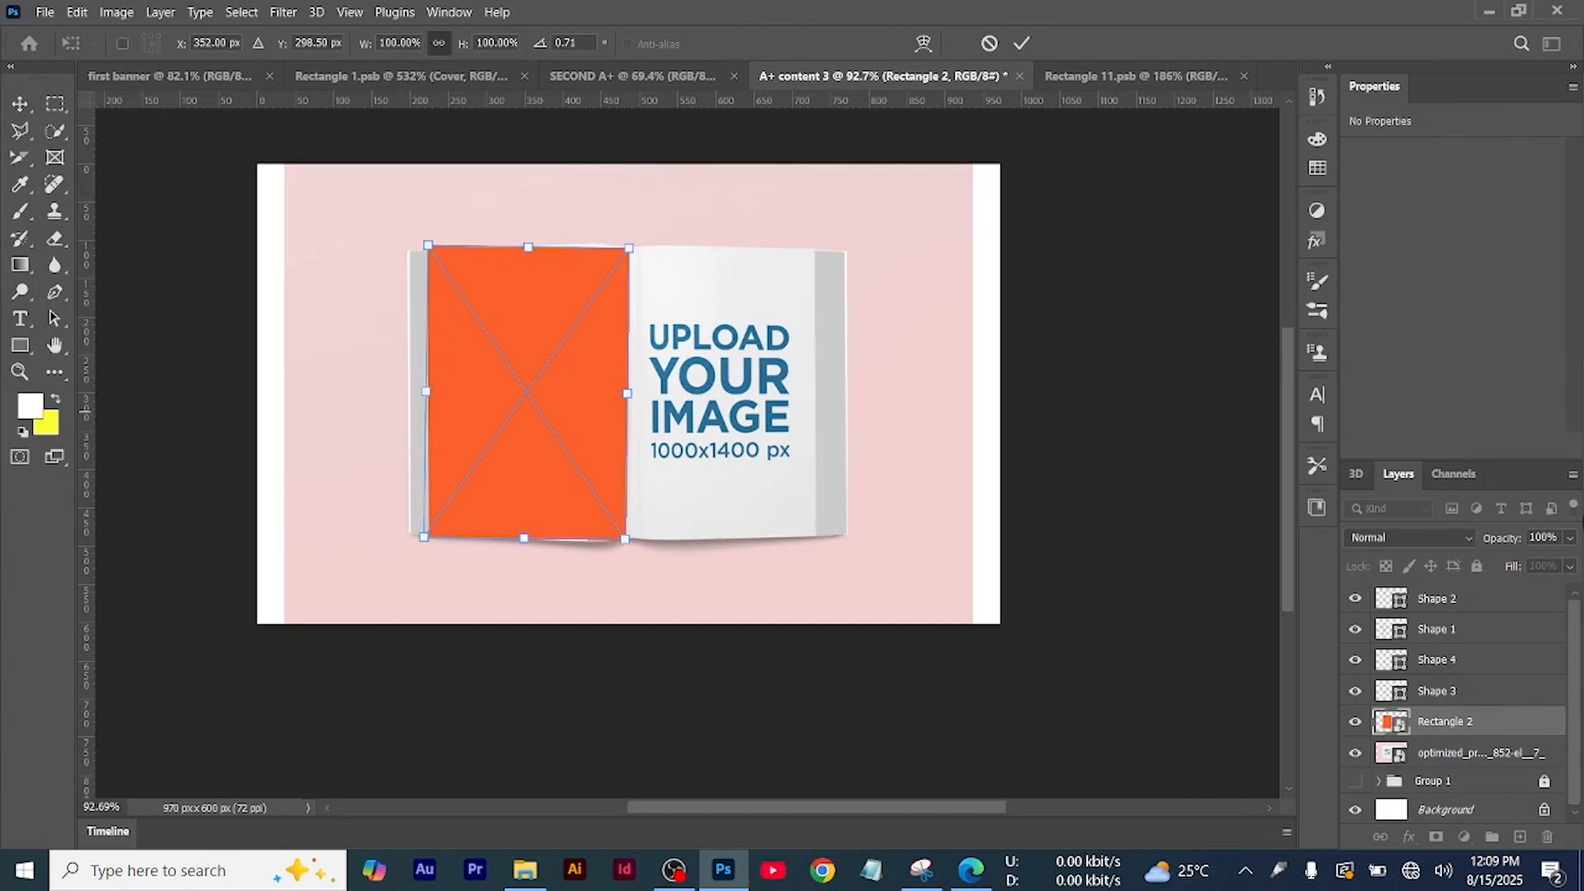
Set the left-page layer's opacity to 38% and warp its bottom edge and corners to follow the curved page bottom
{"action": "left_click", "coordinate": [1570, 539]}
{"action": "left_click", "coordinate": [1509, 561]}
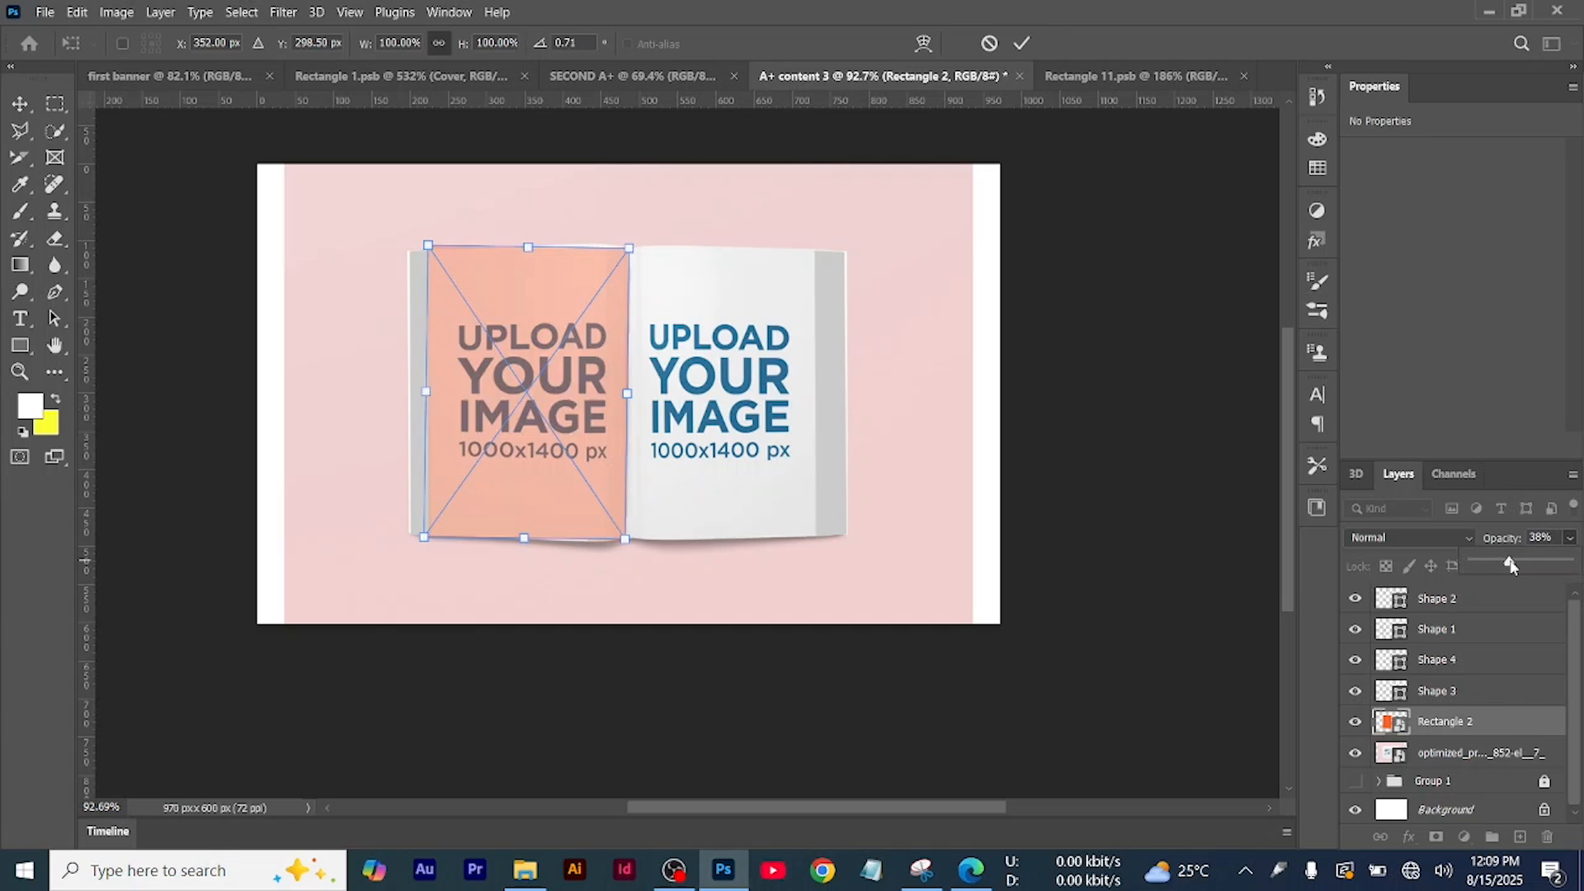
{"action": "right_click", "coordinate": [572, 282]}
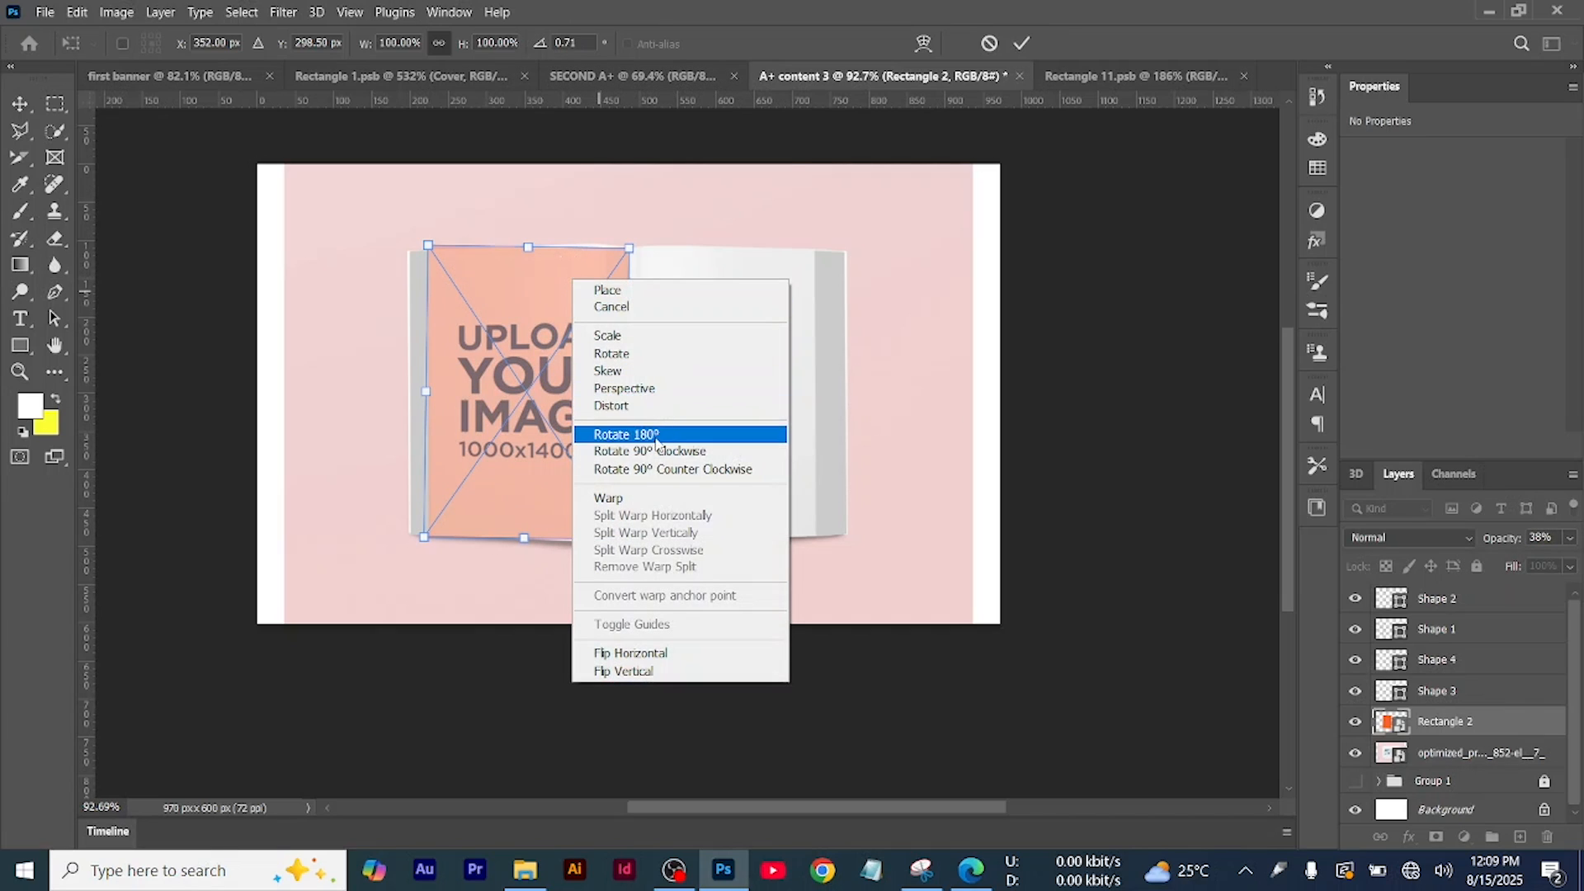
{"action": "left_click", "coordinate": [627, 498]}
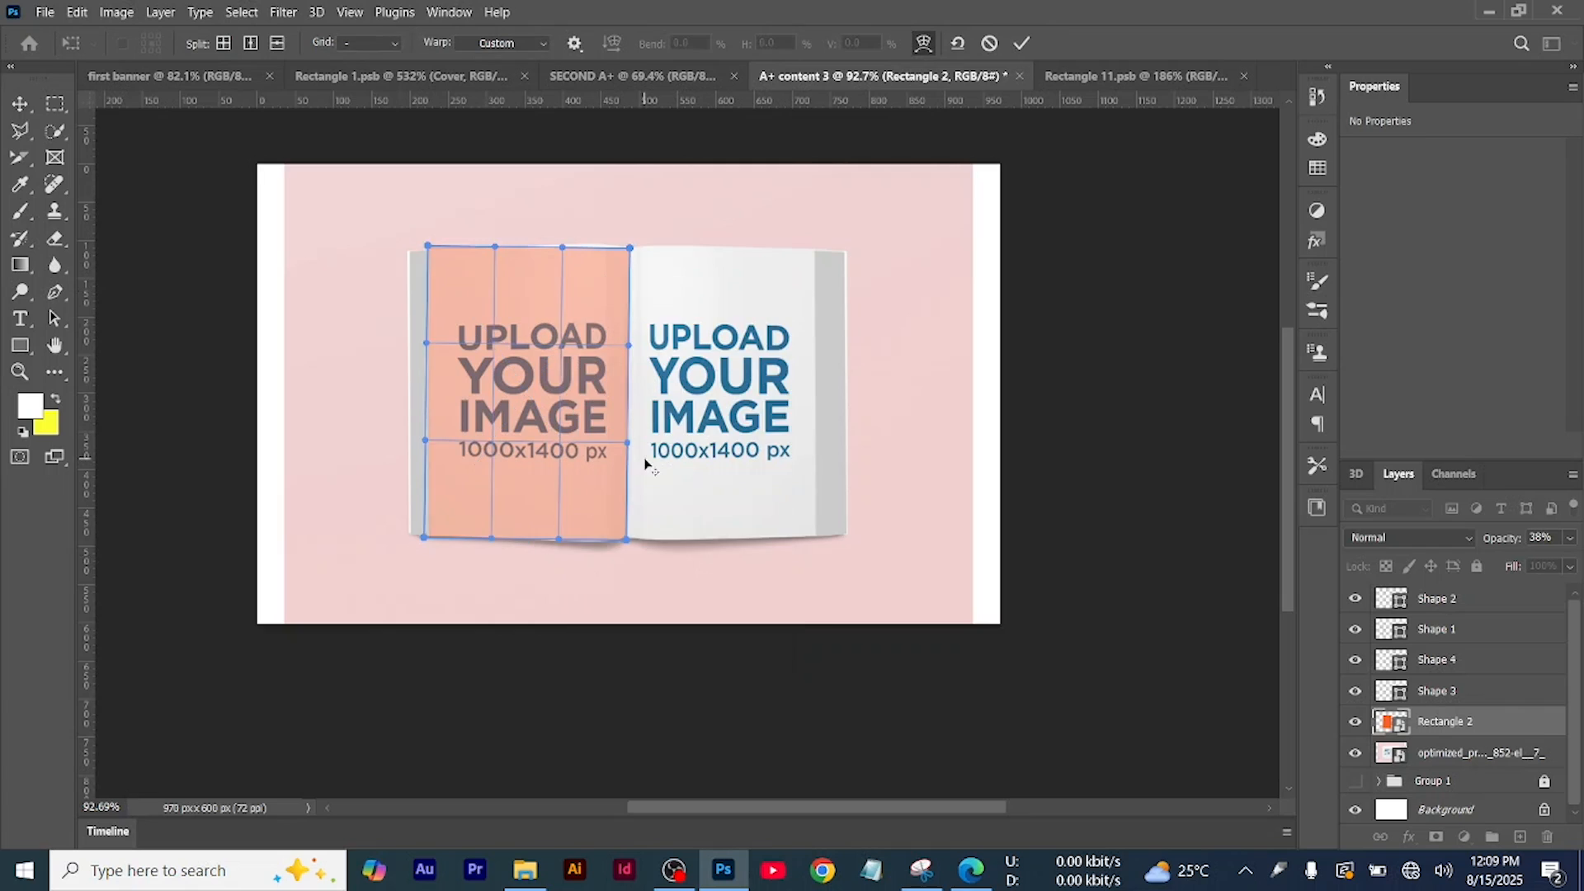
{"action": "scroll", "coordinate": [566, 557], "scroll_direction": "up", "scroll_amount": 3}
{"action": "scroll", "coordinate": [566, 558], "scroll_direction": "up", "scroll_amount": 2}
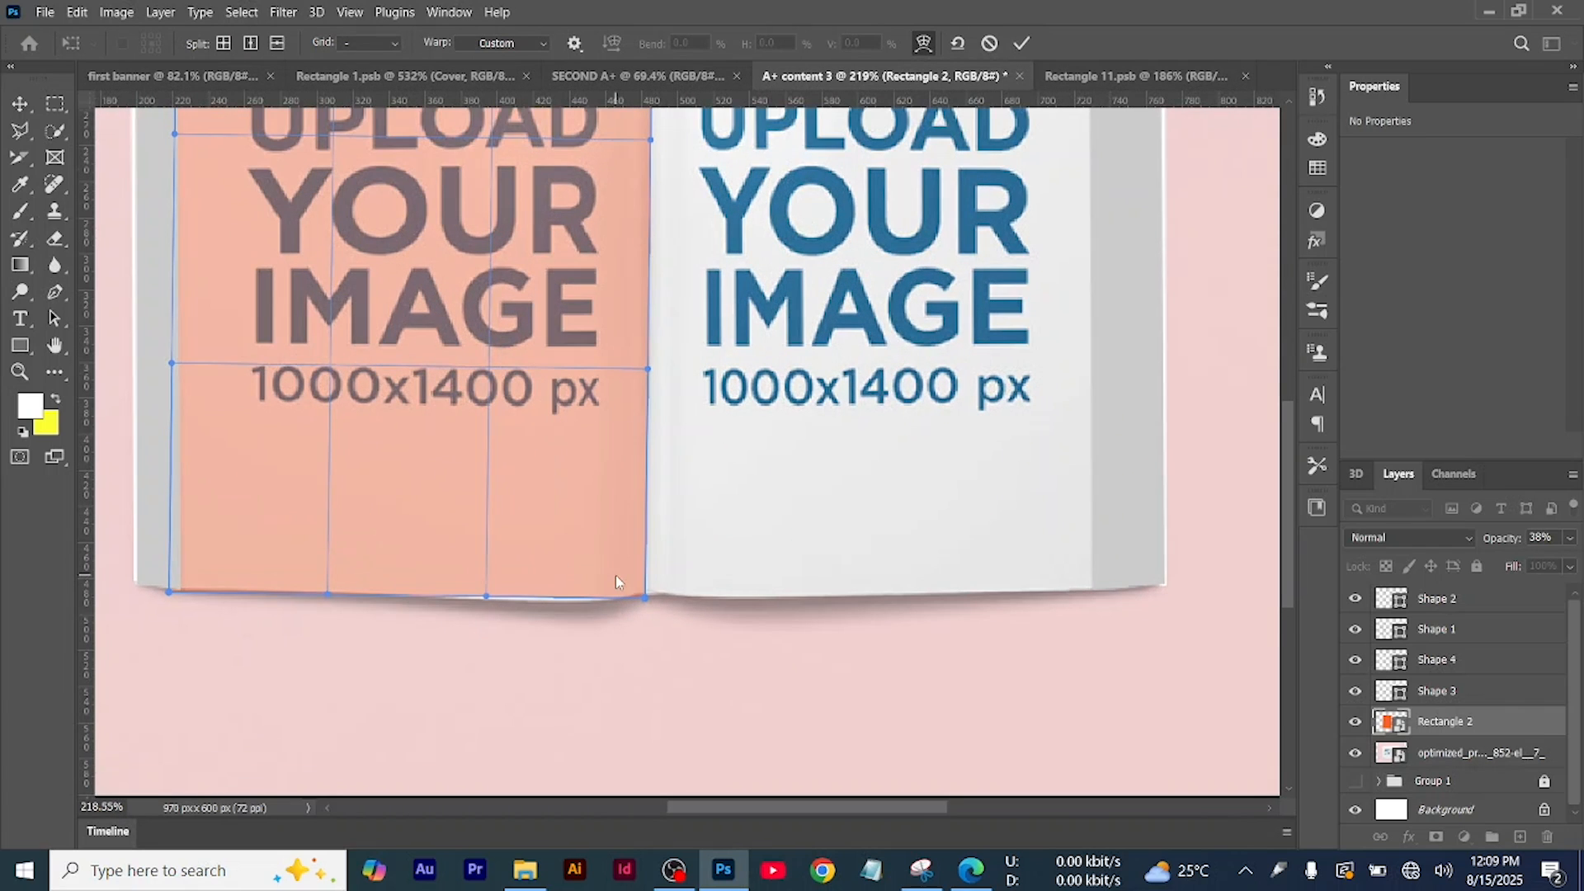
{"action": "left_click_drag", "start_coordinate": [646, 597], "coordinate": [637, 596]}
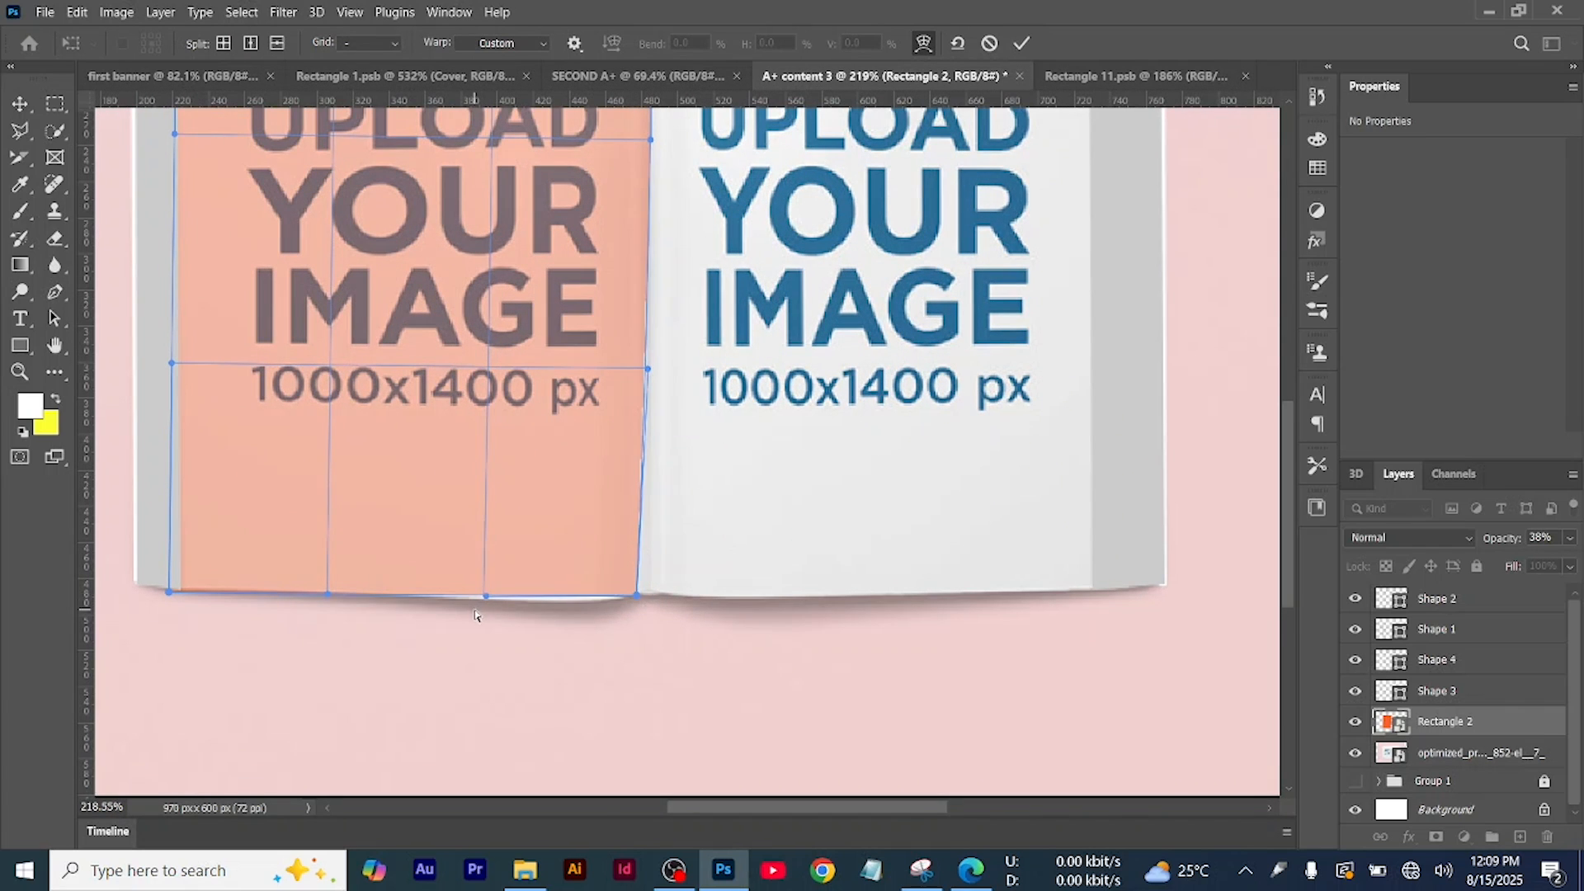
{"action": "left_click_drag", "start_coordinate": [486, 600], "coordinate": [578, 612]}
{"action": "mouse_move", "coordinate": [326, 596]}
{"action": "left_mouse_down"}
{"action": "mouse_move", "coordinate": [339, 559]}
{"action": "mouse_move", "coordinate": [299, 591]}
{"action": "left_mouse_up"}
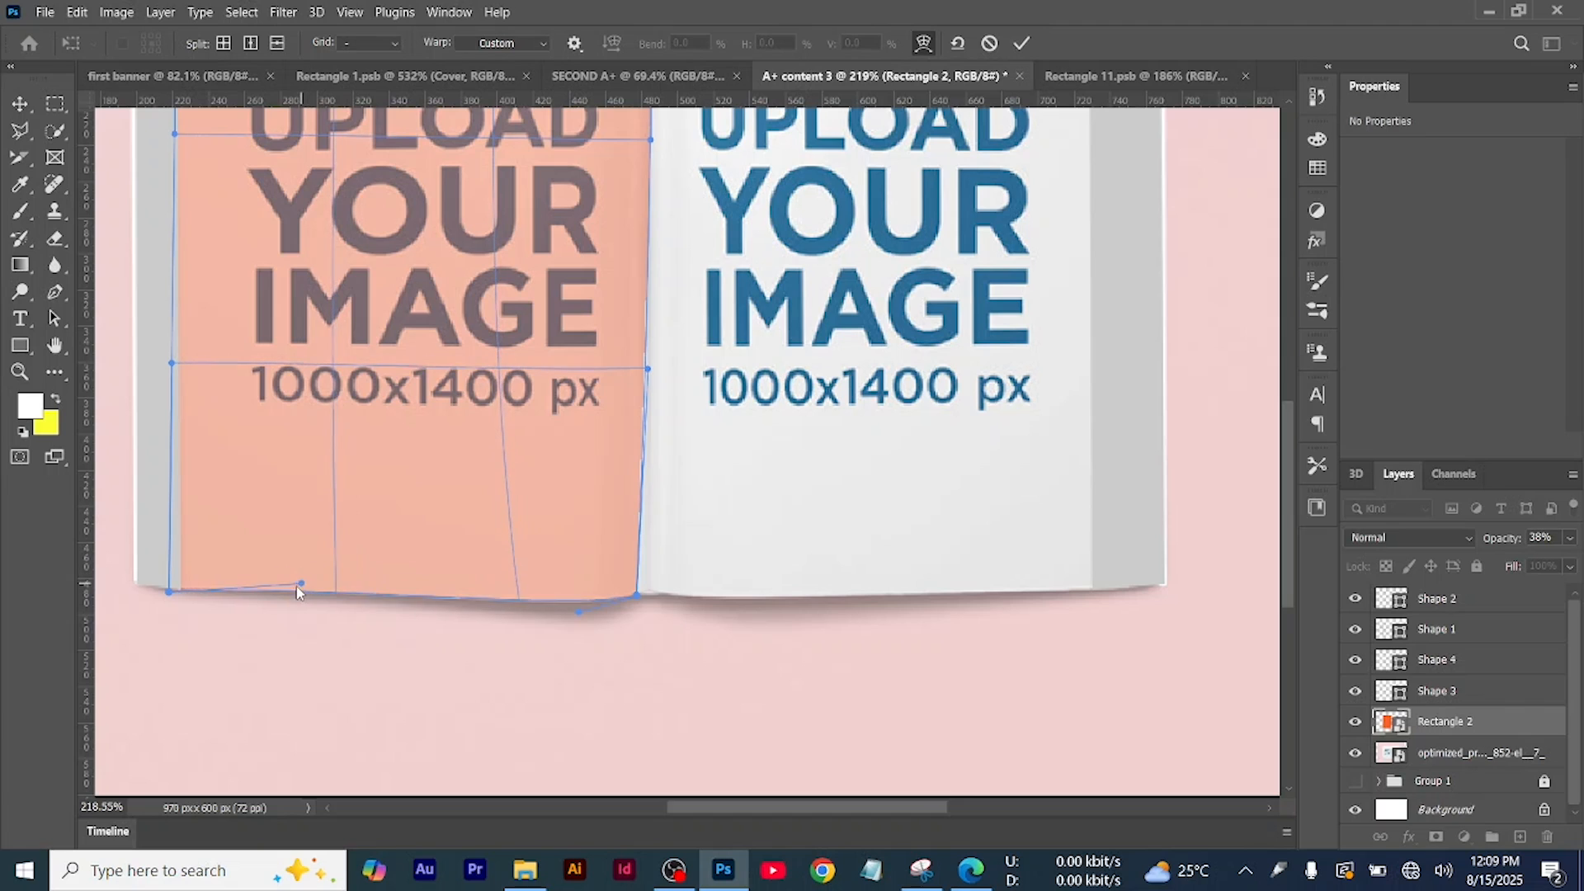
{"action": "left_click_drag", "start_coordinate": [168, 591], "coordinate": [182, 598]}
Warp the left-page overlay's outer side and top edge to match the page's curved outline, and apply the warp
{"action": "scroll", "coordinate": [176, 532], "scroll_direction": "up", "scroll_amount": 5}
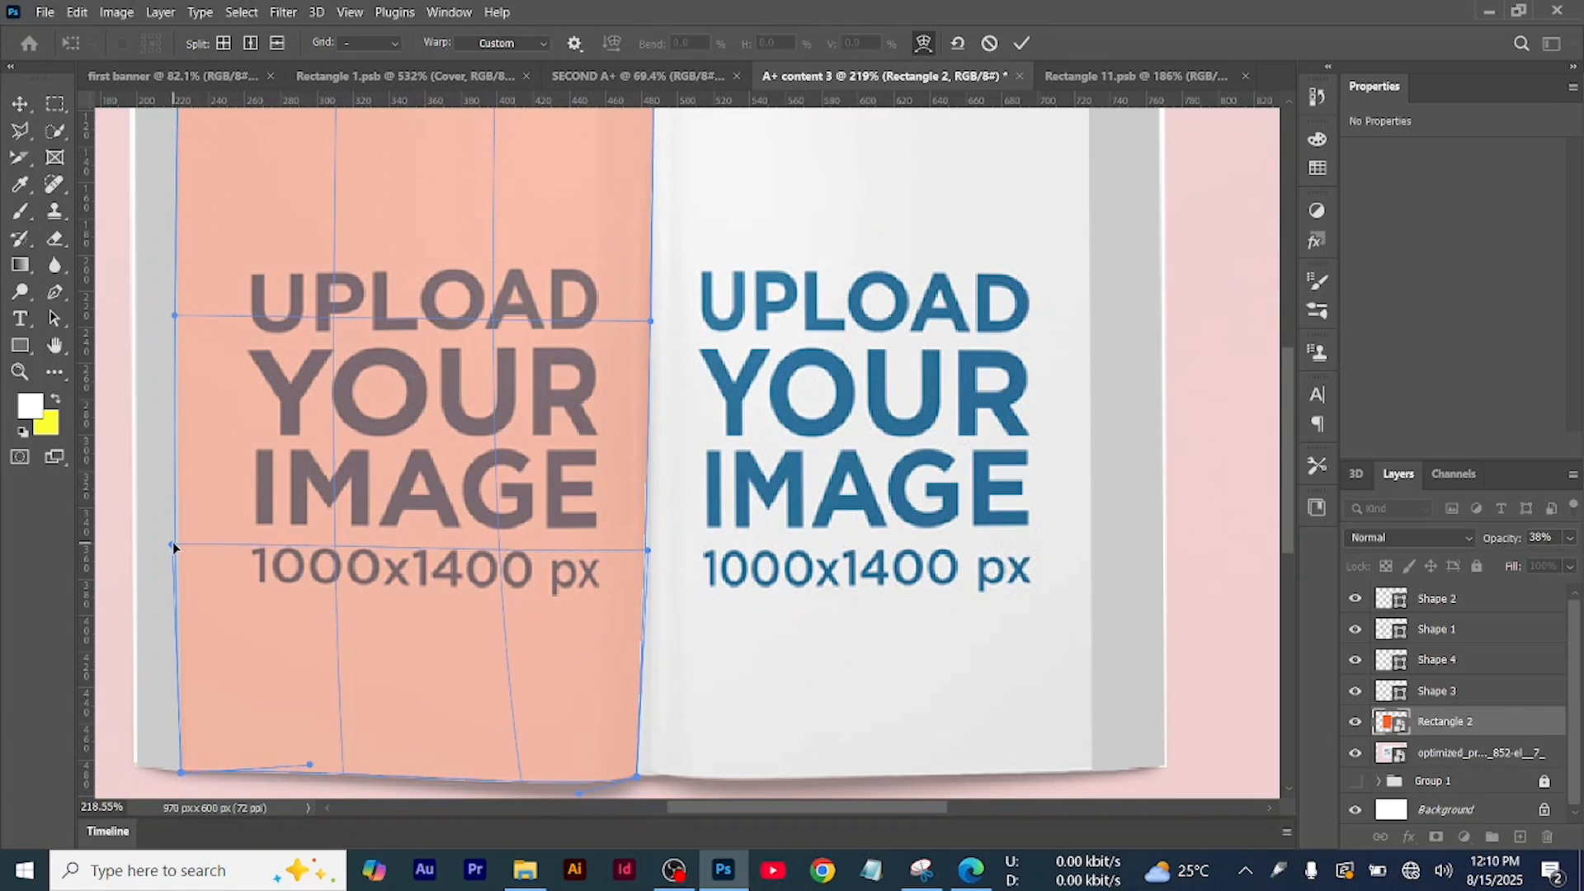
{"action": "left_click_drag", "start_coordinate": [170, 545], "coordinate": [174, 547]}
{"action": "scroll", "coordinate": [312, 379], "scroll_direction": "up", "scroll_amount": 3}
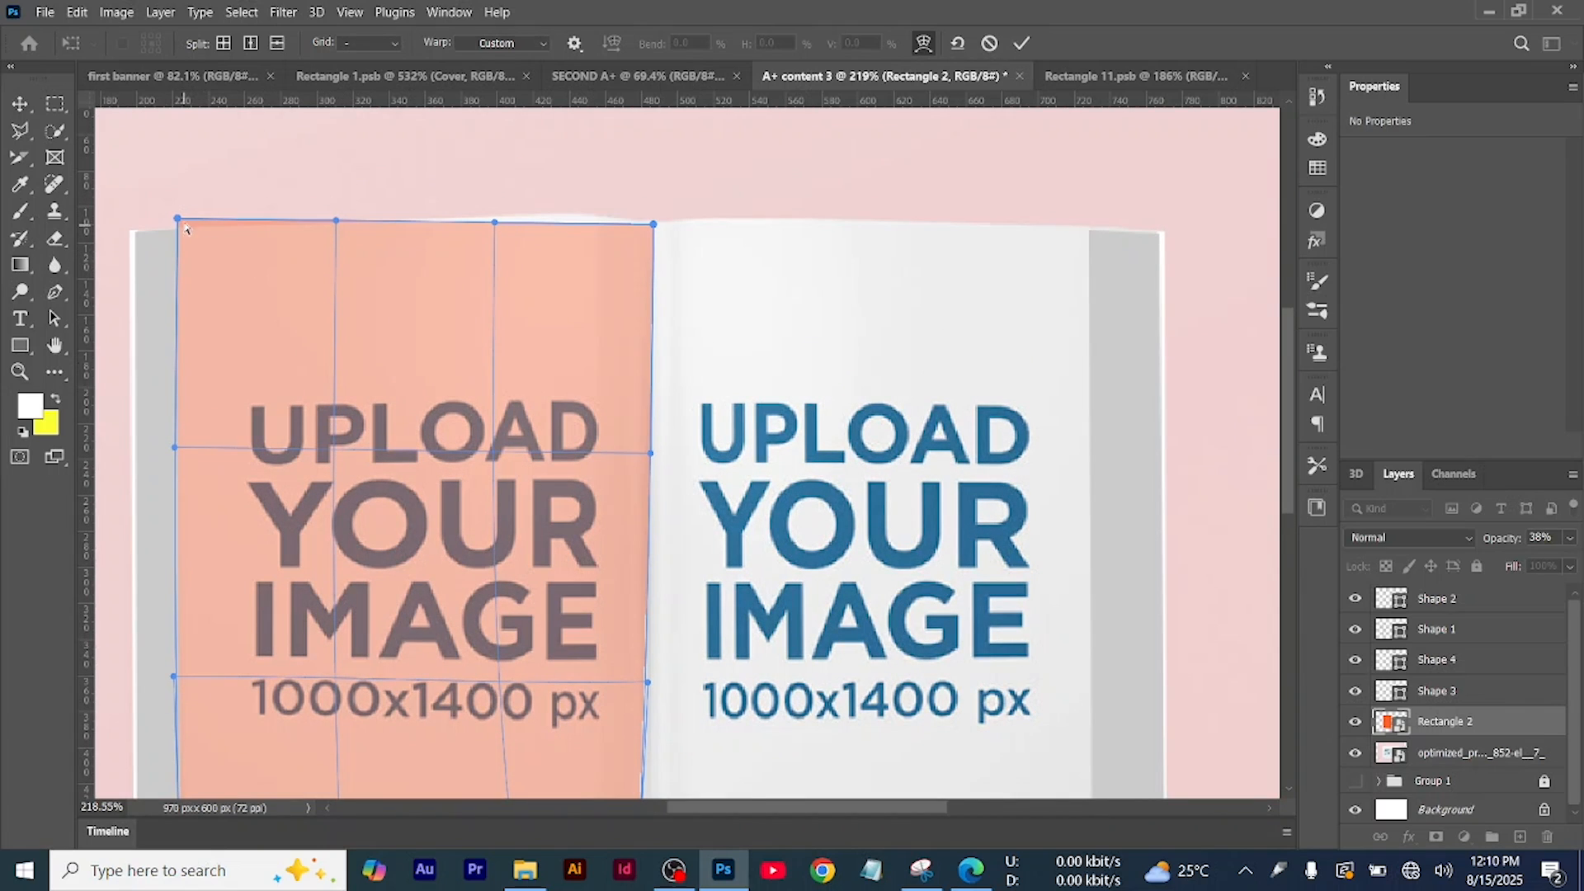
{"action": "left_click_drag", "start_coordinate": [180, 220], "coordinate": [176, 232]}
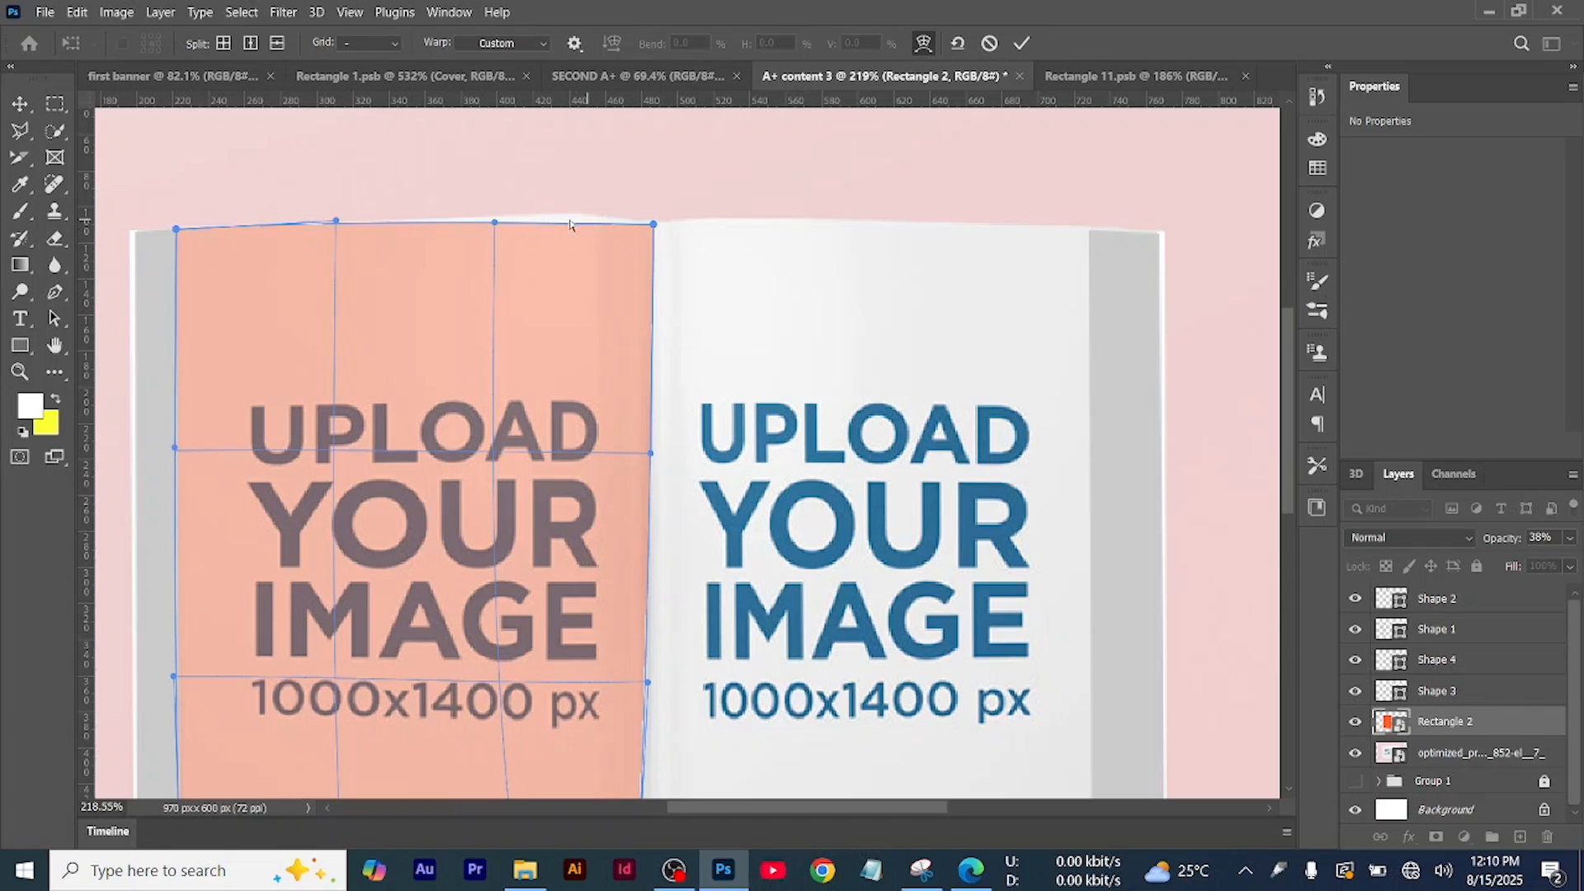
{"action": "left_click_drag", "start_coordinate": [498, 224], "coordinate": [520, 194]}
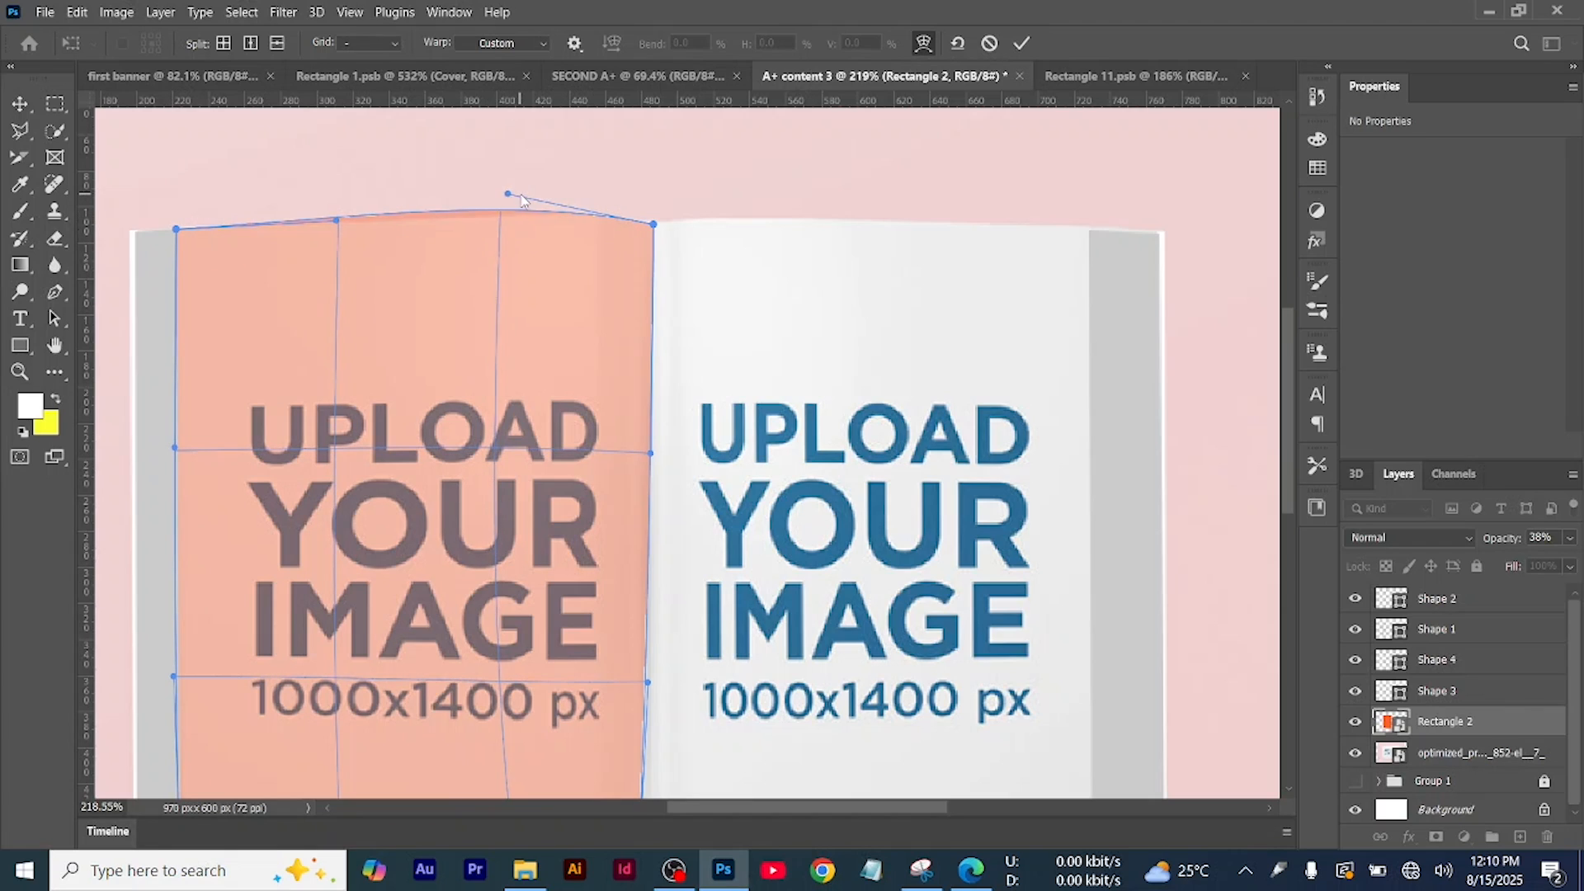
{"action": "mouse_move", "coordinate": [338, 225]}
{"action": "left_mouse_down"}
{"action": "mouse_move", "coordinate": [347, 236]}
{"action": "mouse_move", "coordinate": [311, 230]}
{"action": "left_mouse_up"}
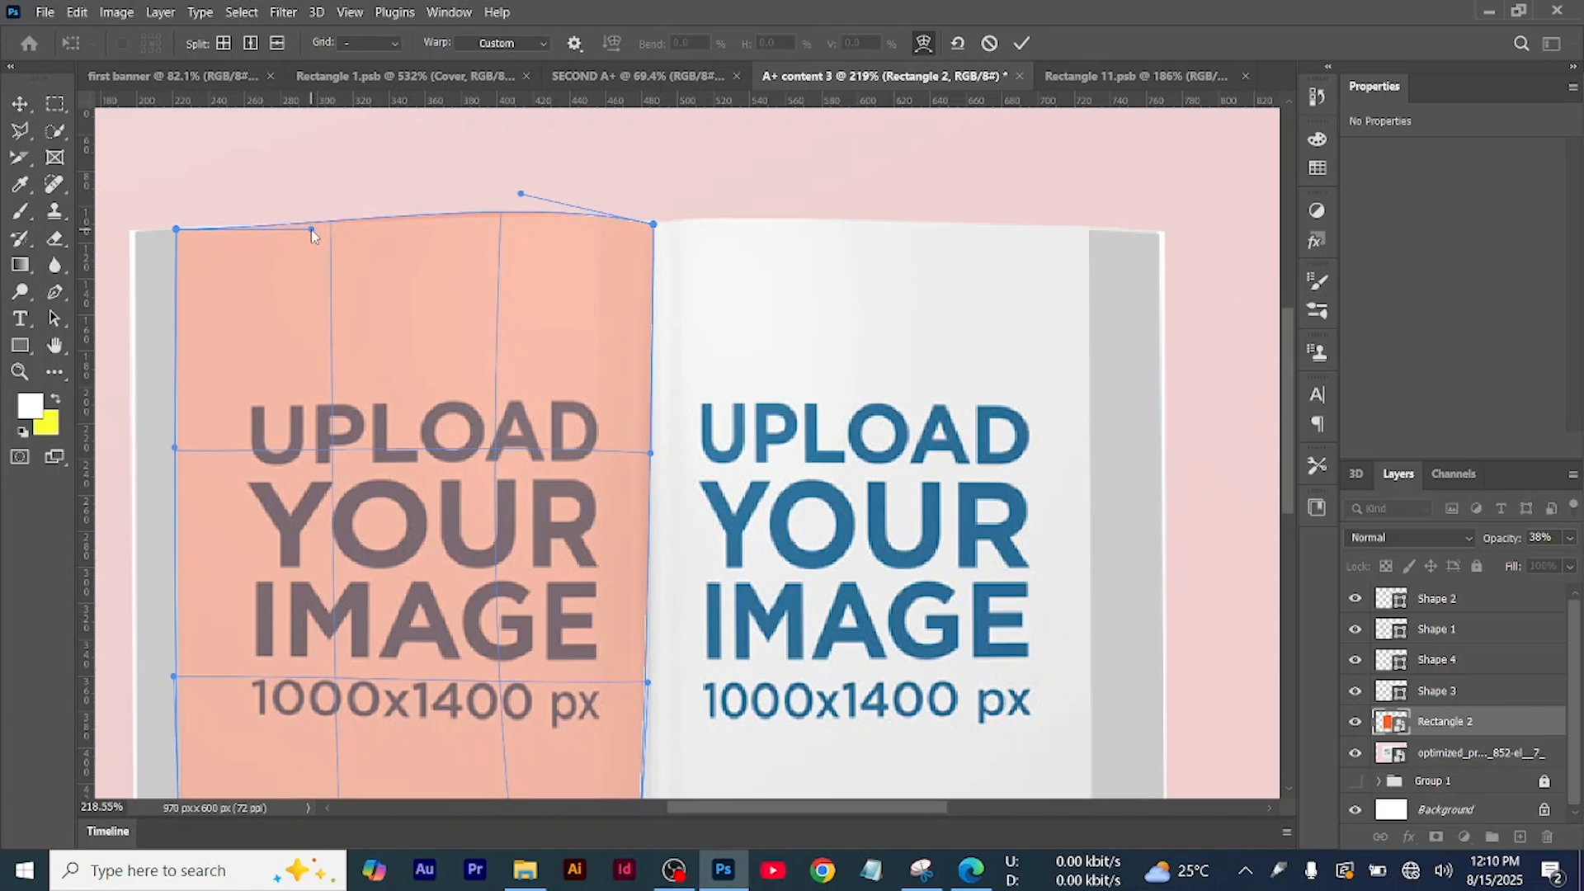
{"action": "scroll", "coordinate": [1003, 467], "scroll_direction": "down", "scroll_amount": 5}
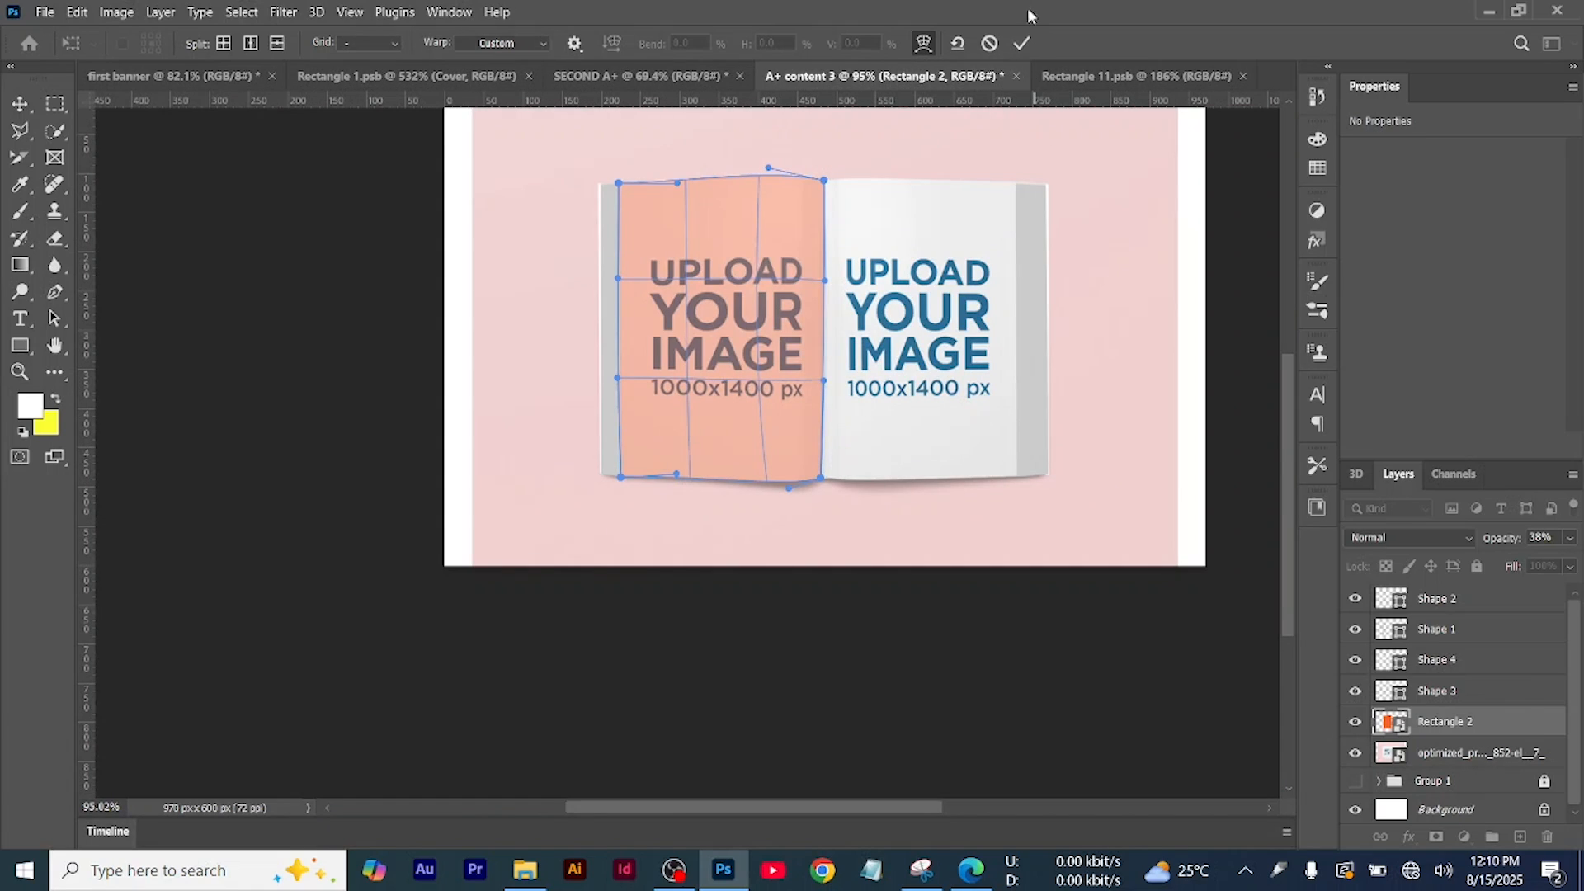
{"action": "left_click", "coordinate": [1023, 44]}
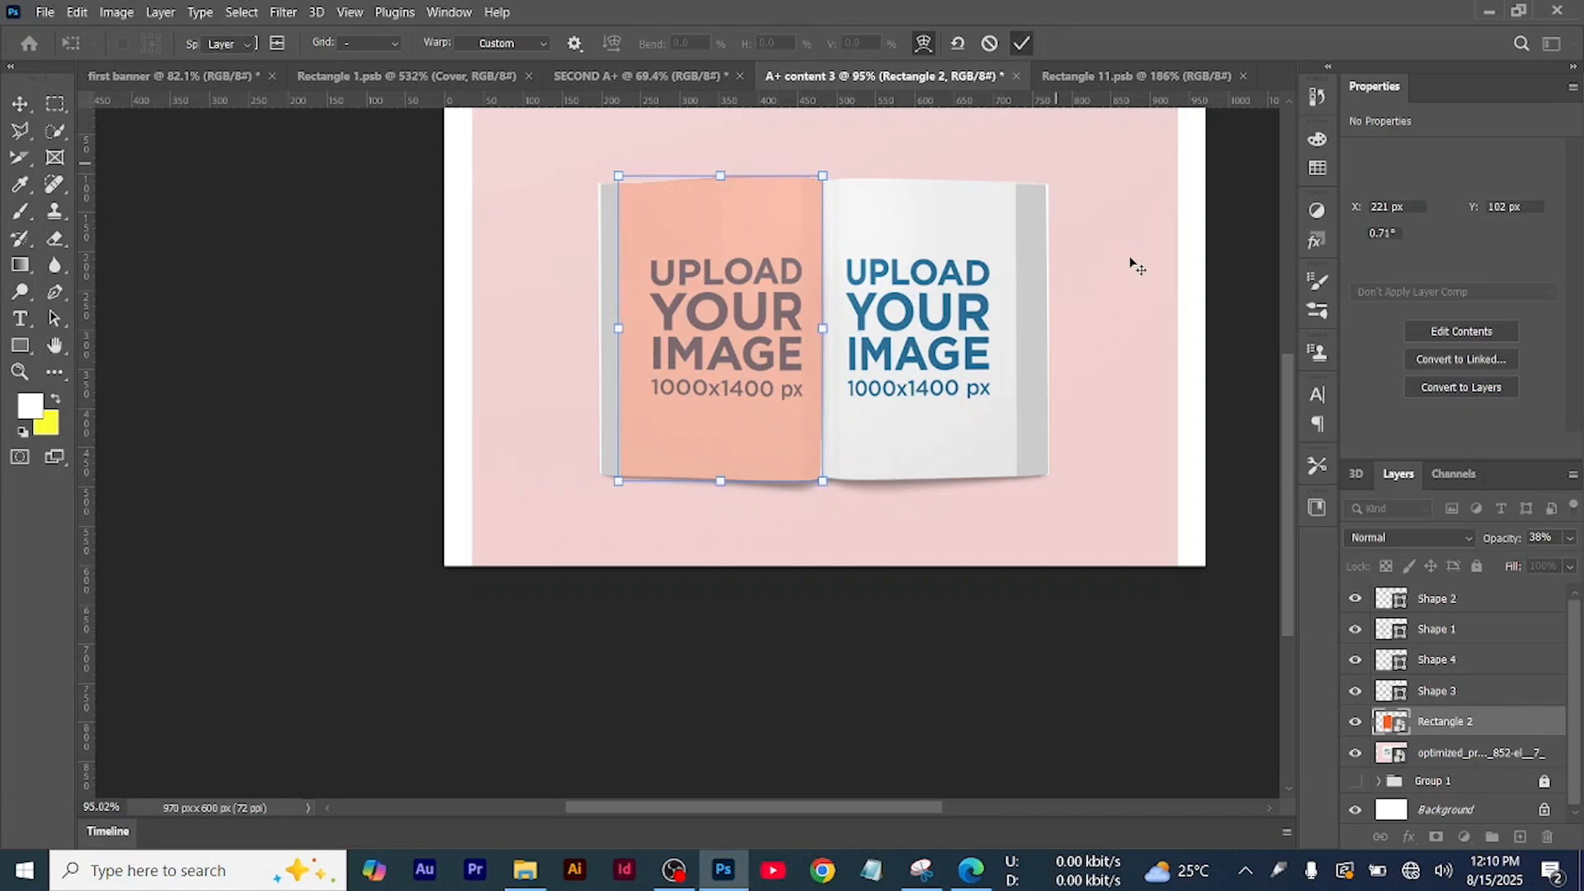
Restore the left-page layer's opacity to 100% and deselect the layer
{"action": "scroll", "coordinate": [1113, 532], "scroll_direction": "right", "scroll_amount": 3}
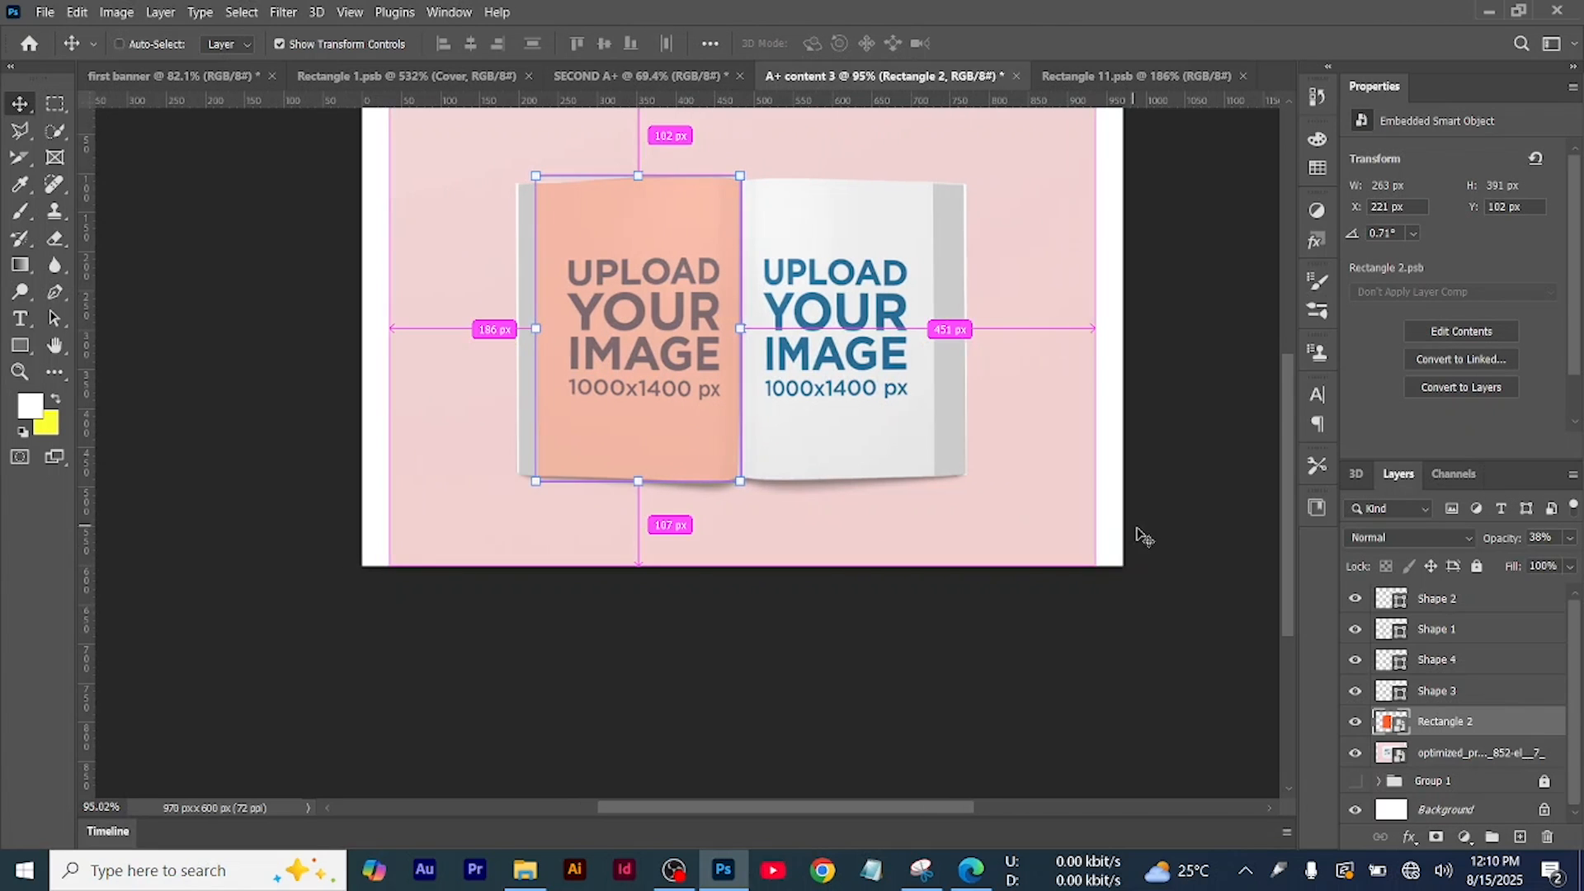
{"action": "left_click", "coordinate": [1570, 537]}
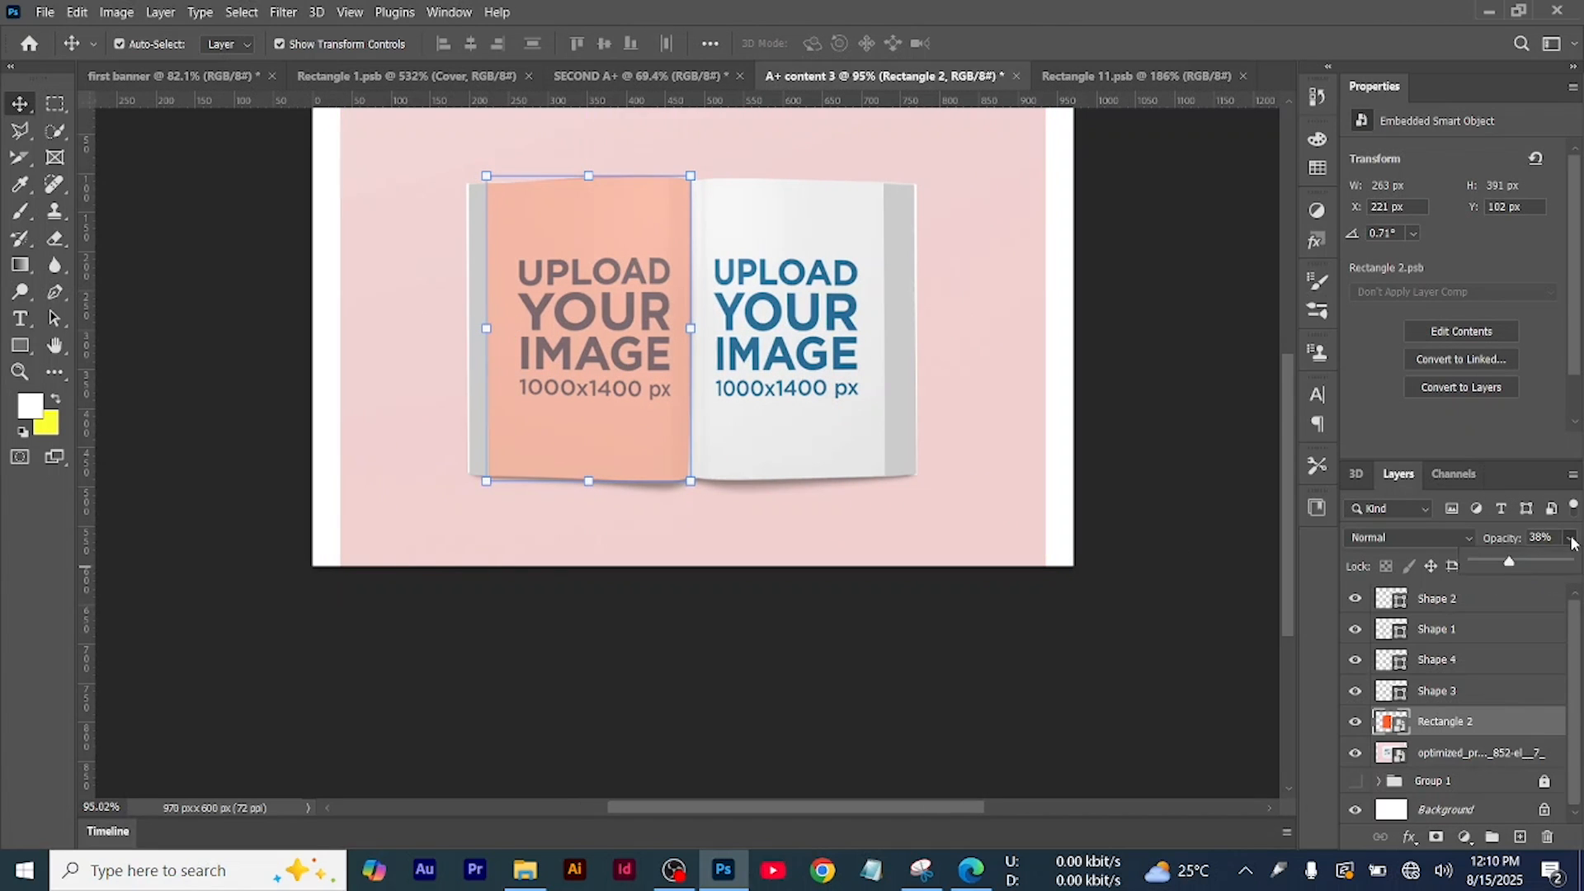
{"action": "left_click_drag", "start_coordinate": [1510, 564], "coordinate": [1580, 564]}
{"action": "left_click", "coordinate": [1254, 608]}
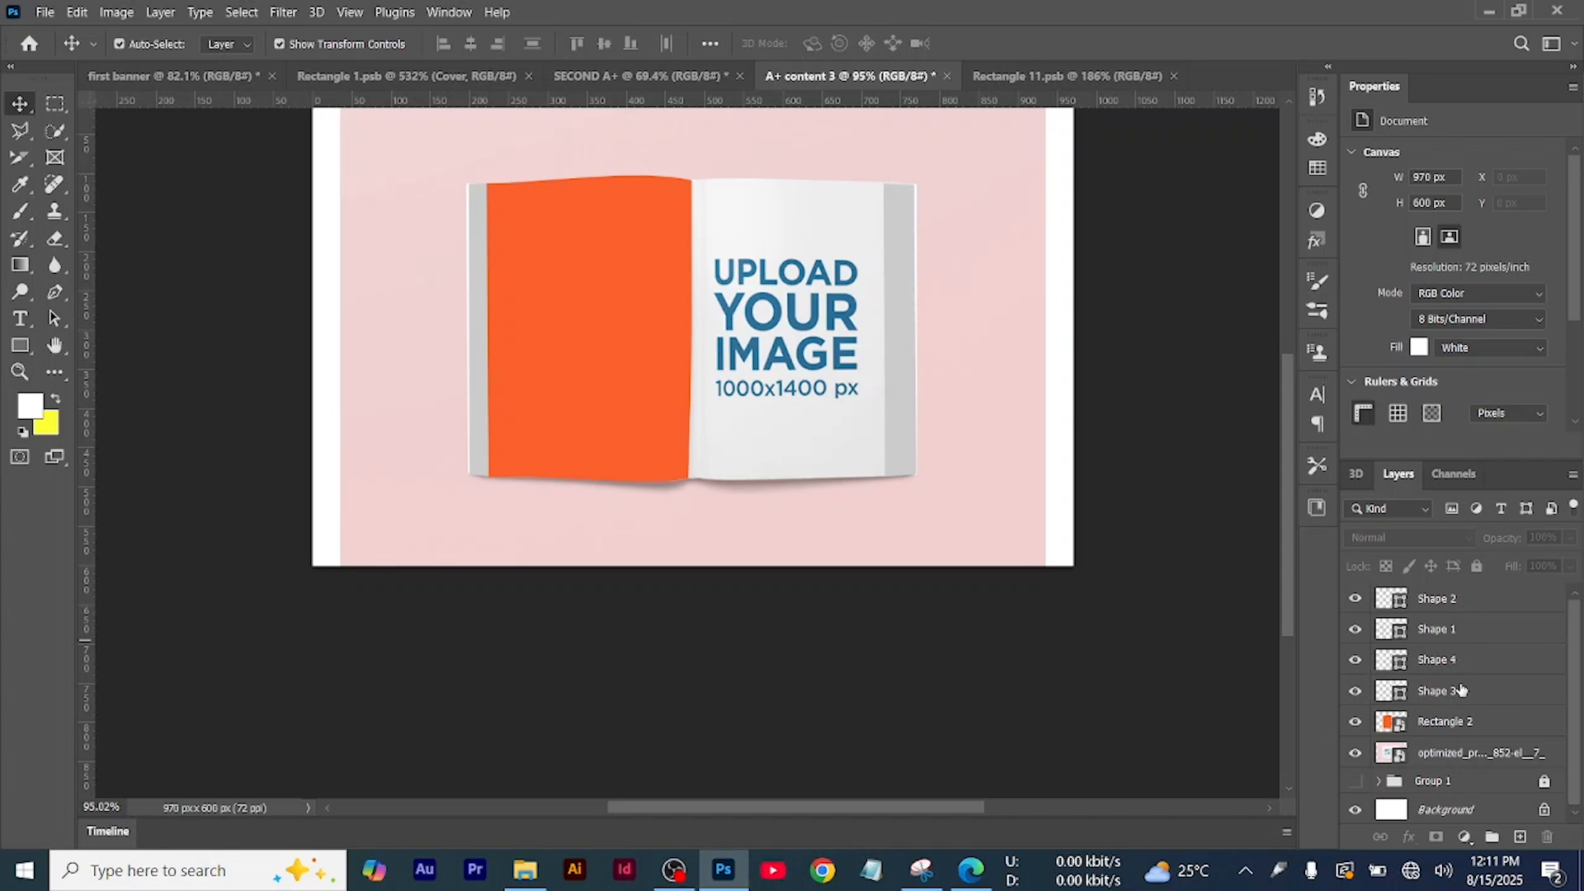
Add a layer above the left-page layer and draw an orange rectangle without stroke, about 245 by 390 px, over the right page
{"action": "left_click", "coordinate": [1479, 719]}
{"action": "left_click", "coordinate": [1520, 837]}
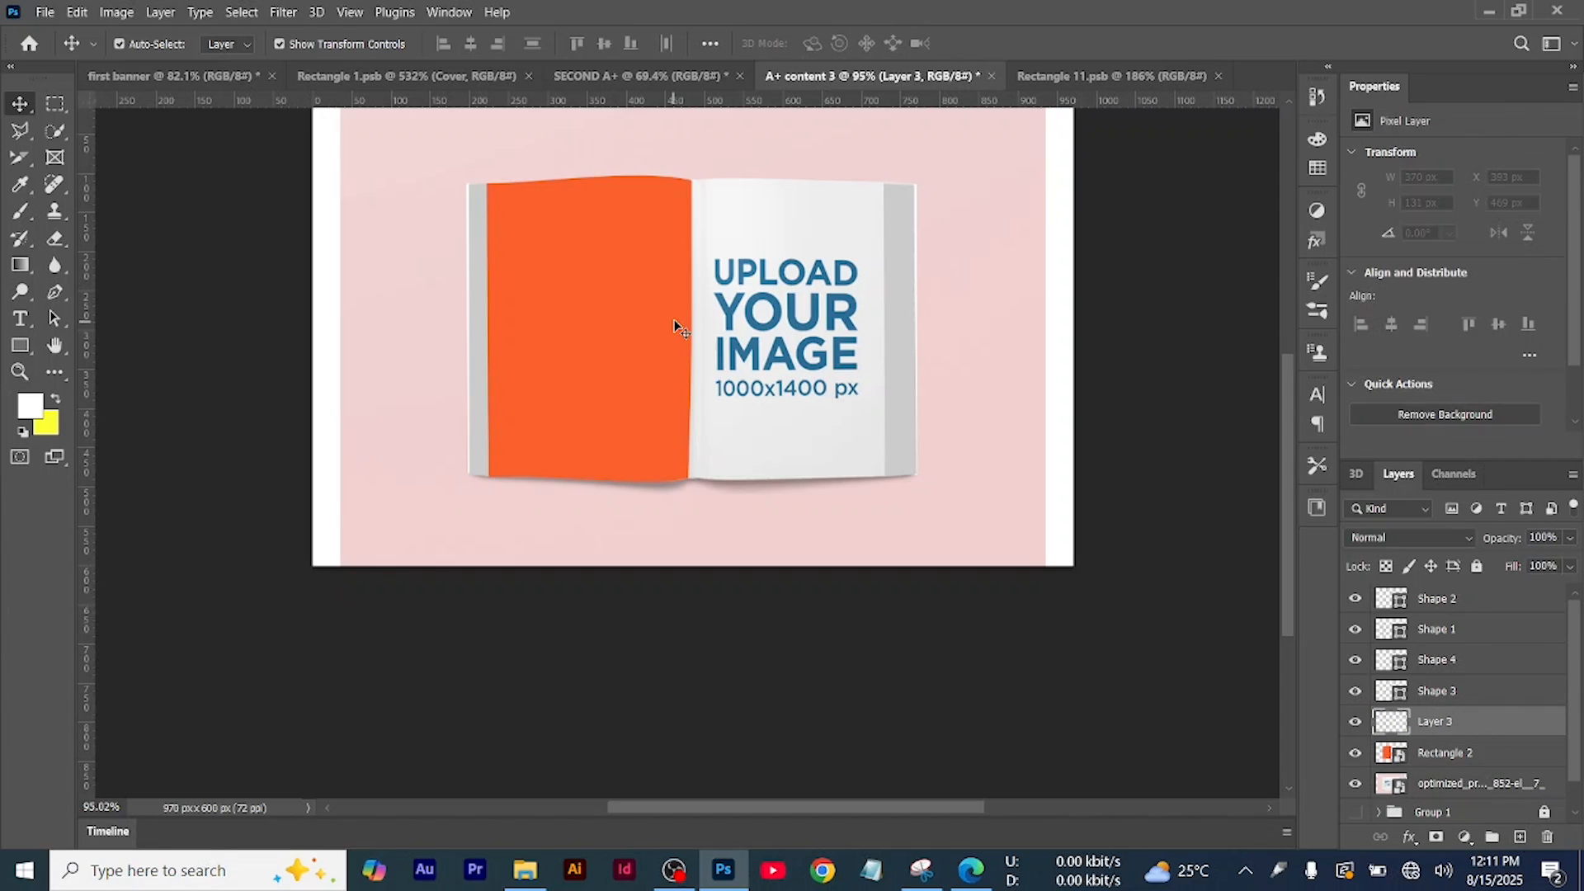
{"action": "left_click", "coordinate": [18, 349]}
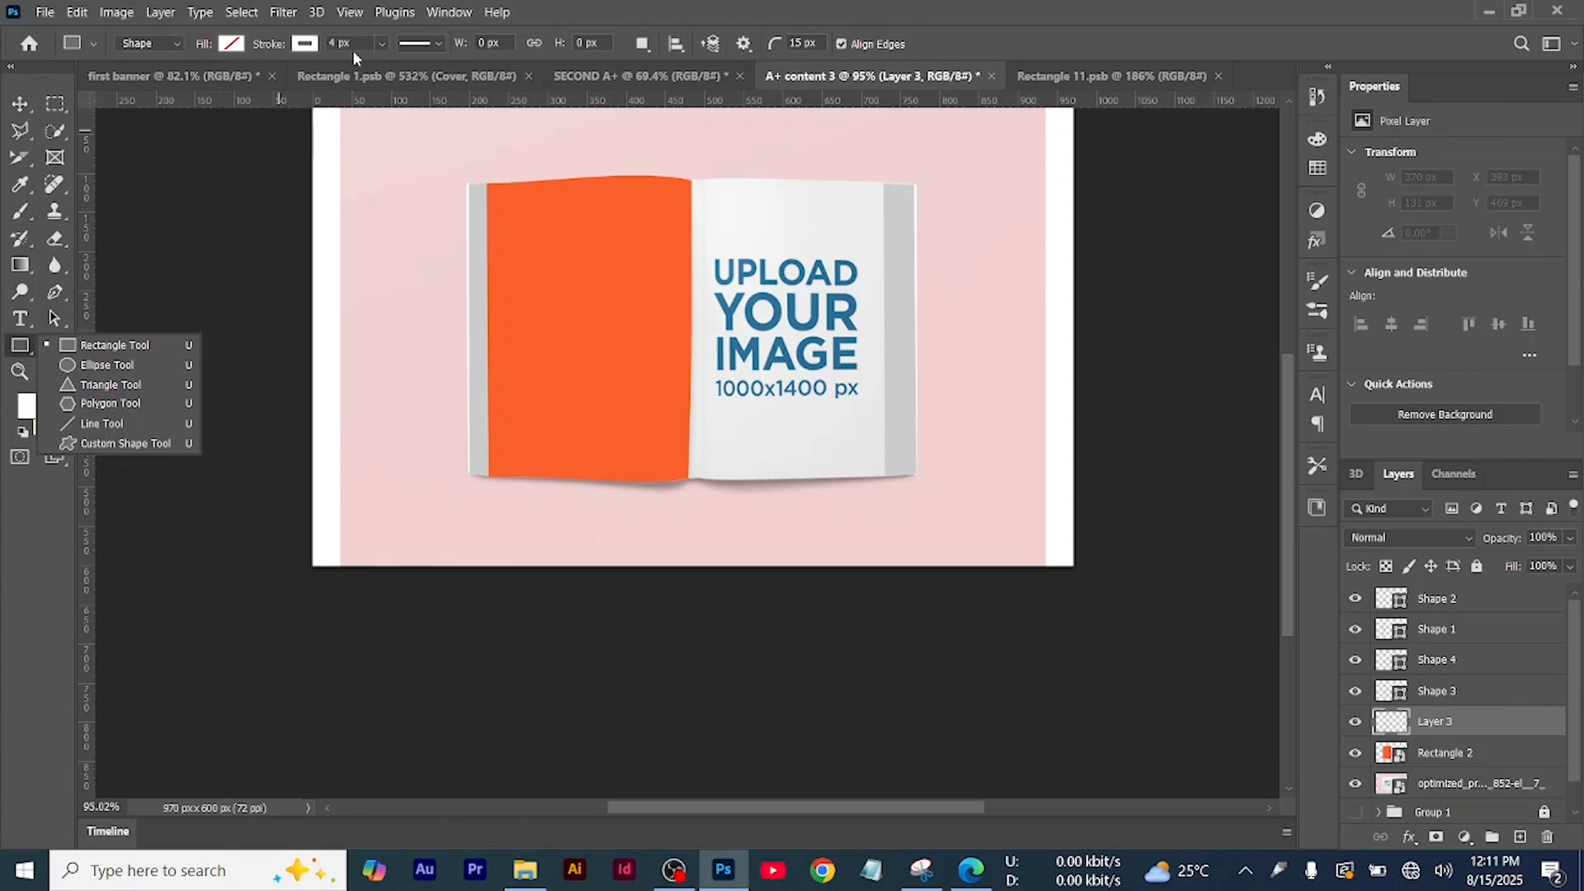
{"action": "left_click", "coordinate": [304, 46]}
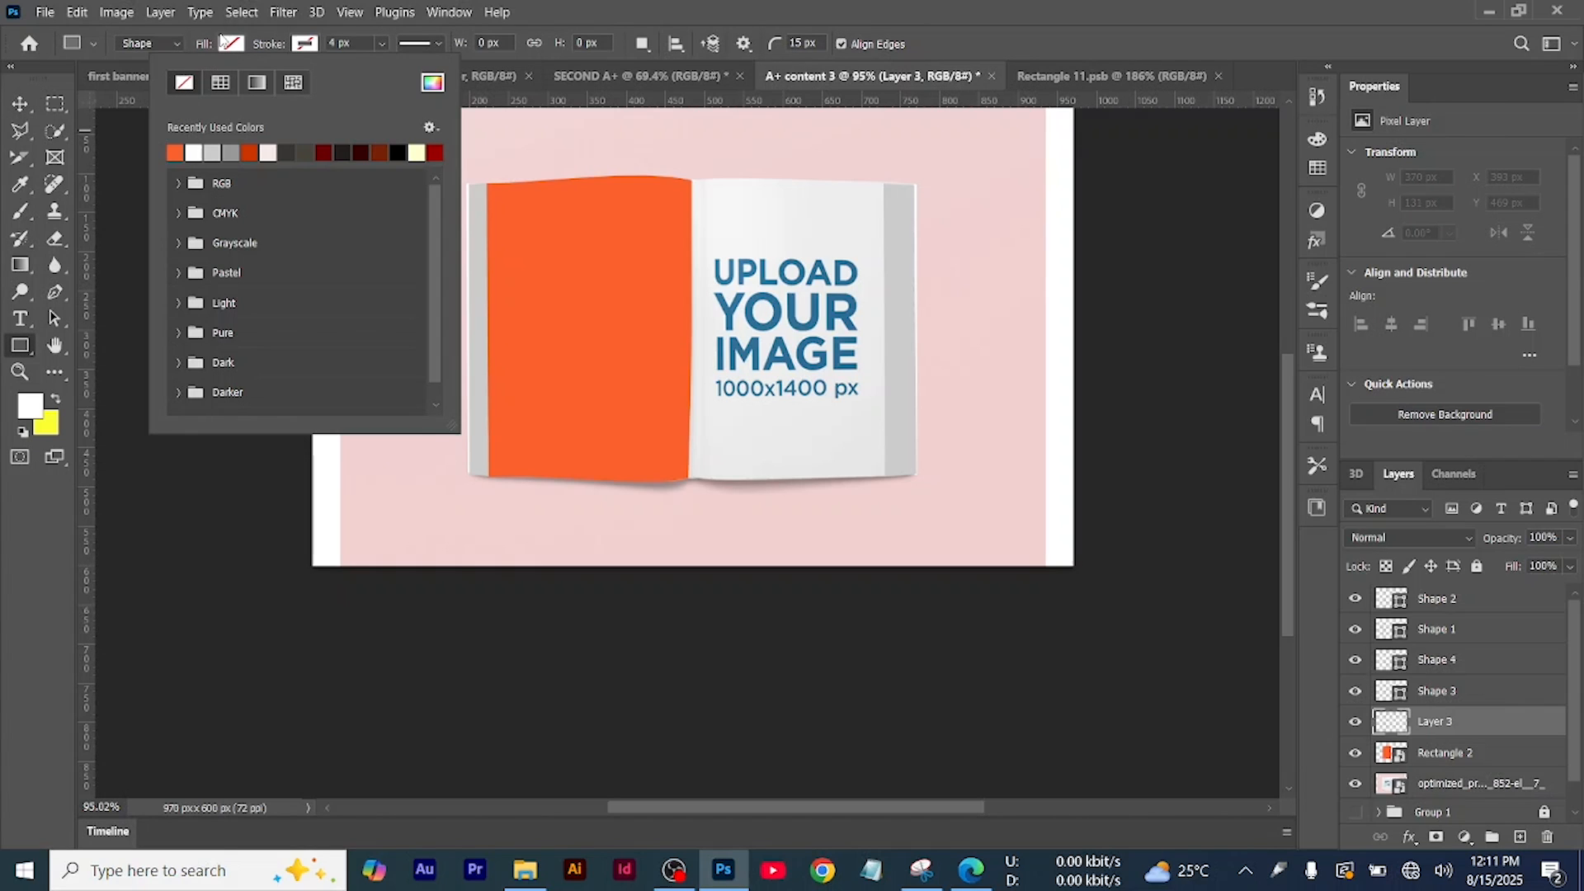
{"action": "left_click", "coordinate": [230, 44]}
{"action": "left_click", "coordinate": [102, 152]}
{"action": "left_click", "coordinate": [693, 177]}
{"action": "left_click_drag", "start_coordinate": [693, 177], "coordinate": [884, 485]}
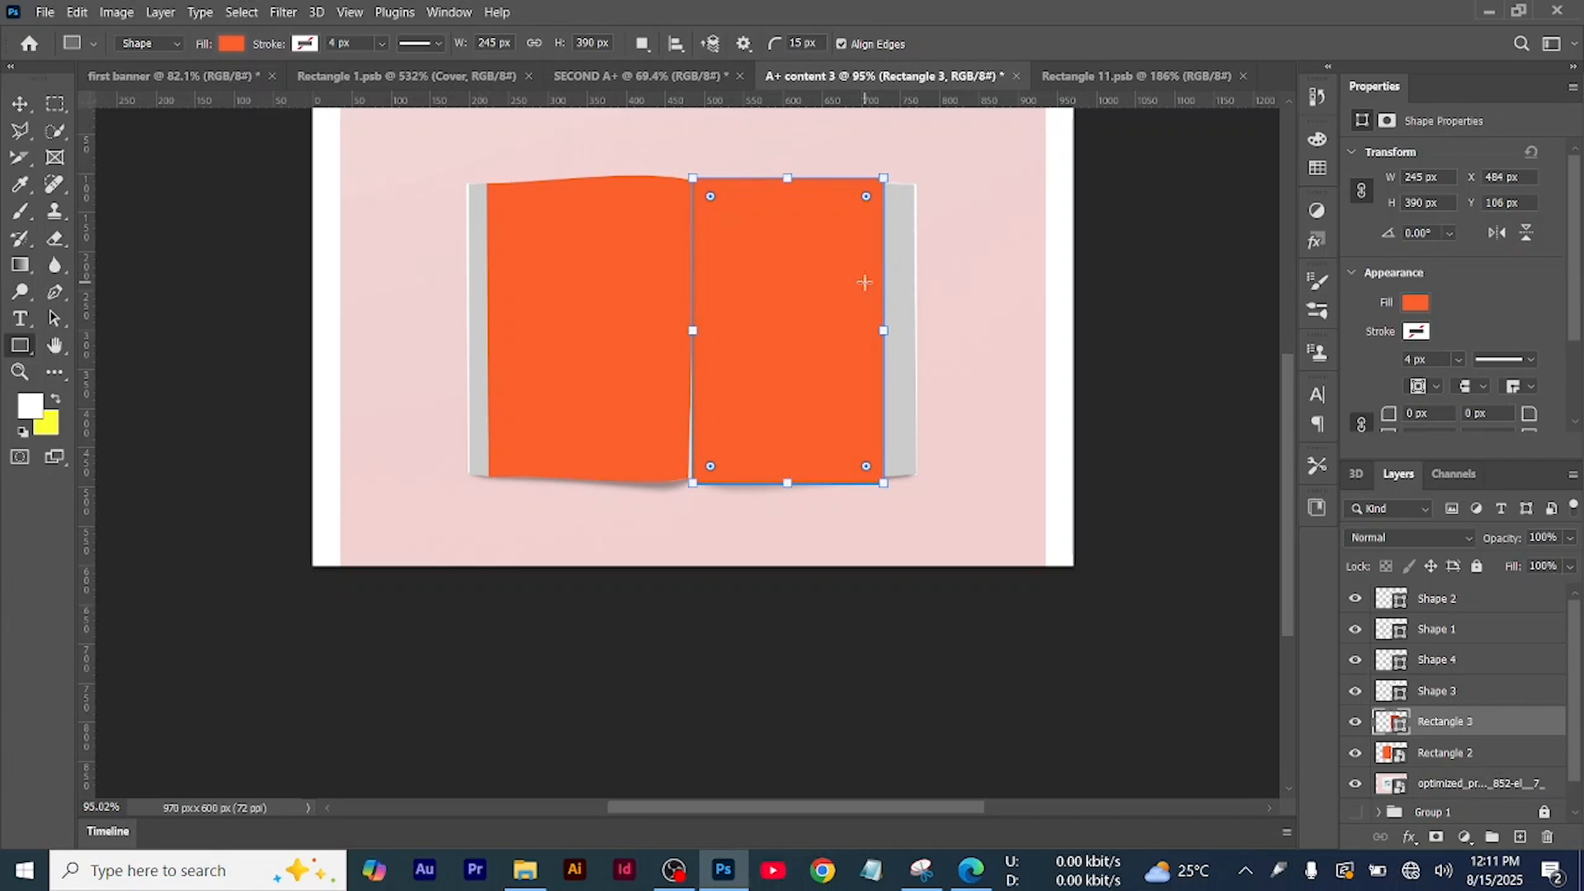
Convert the right-page rectangle to a smart object and rotate it about 0.36°
{"action": "right_click", "coordinate": [1499, 726]}
{"action": "left_click", "coordinate": [1313, 294]}
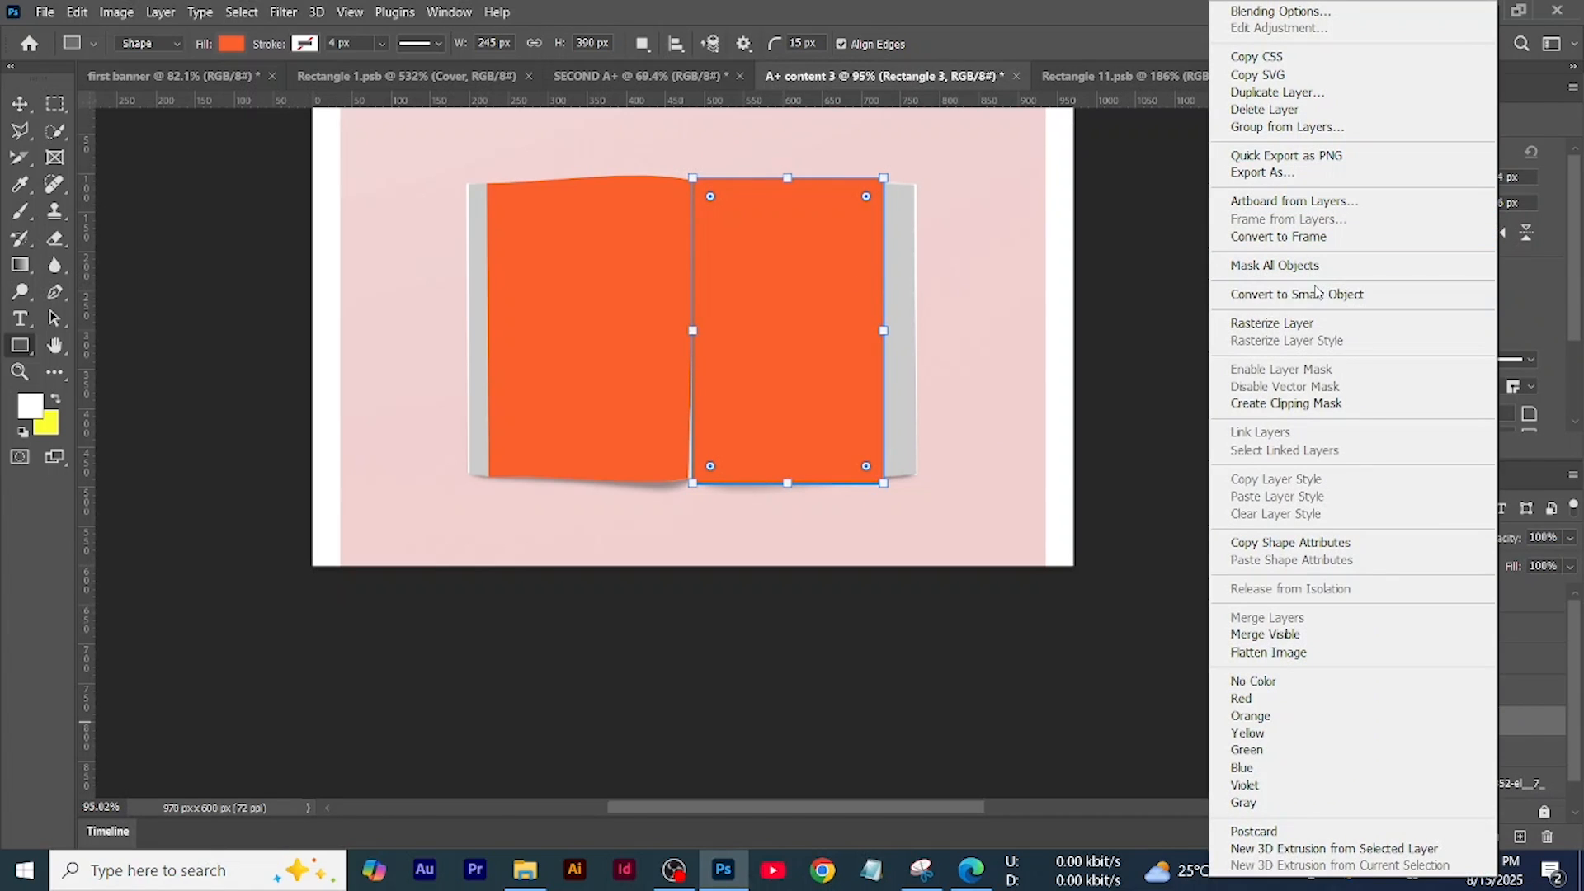
{"action": "key", "text": "v"}
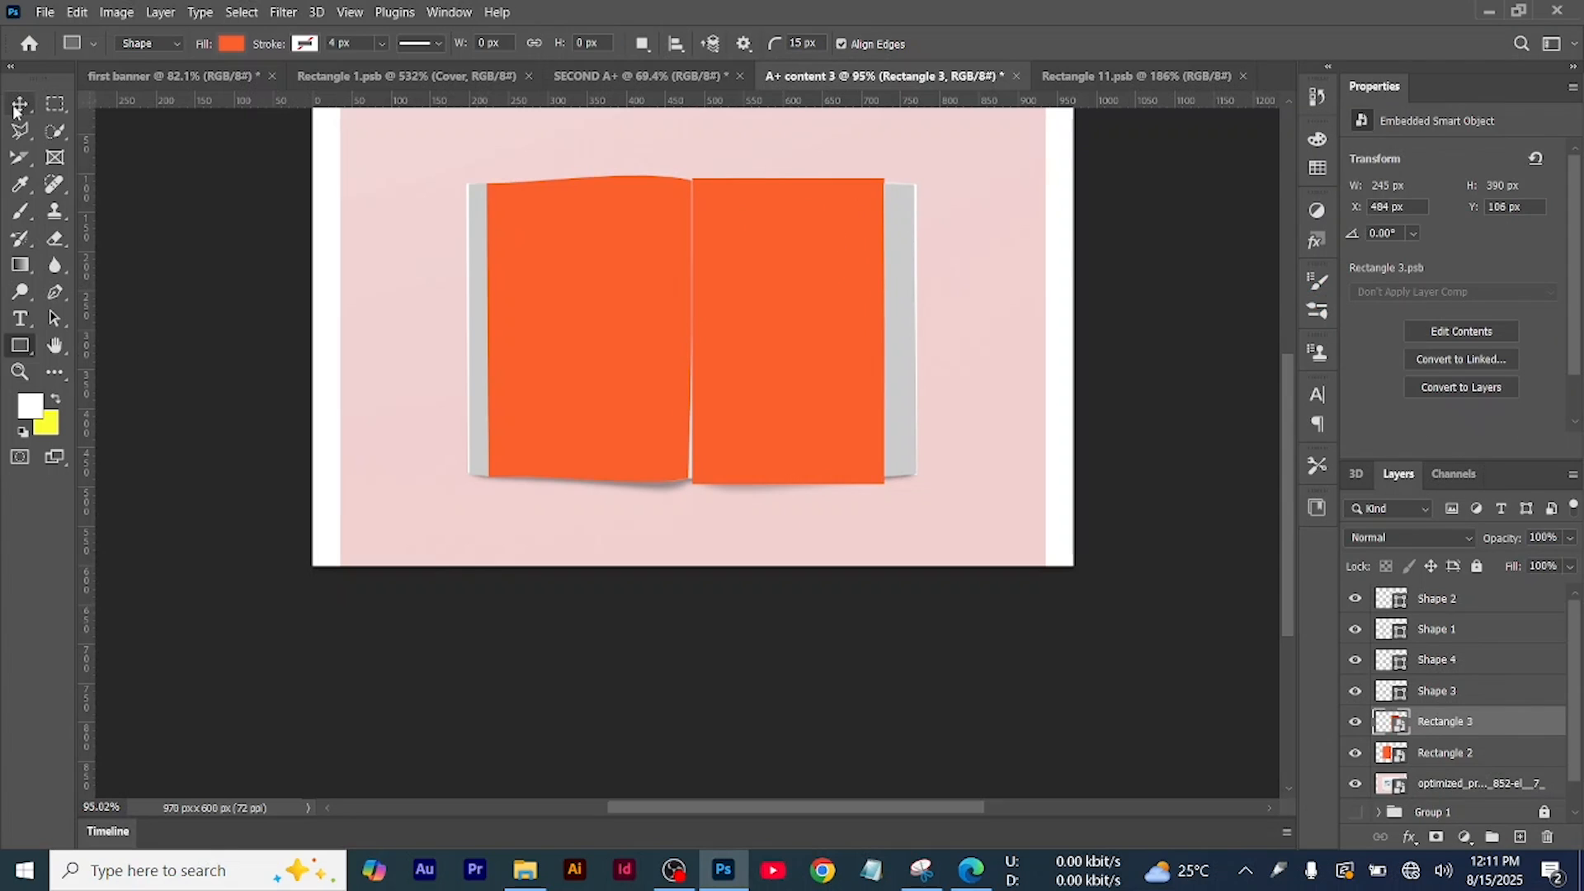
{"action": "mouse_move", "coordinate": [894, 496]}
{"action": "left_mouse_down"}
{"action": "mouse_move", "coordinate": [882, 487]}
{"action": "mouse_move", "coordinate": [893, 495]}
{"action": "left_mouse_up"}
{"action": "scroll", "coordinate": [784, 249], "scroll_direction": "up", "scroll_amount": 4}
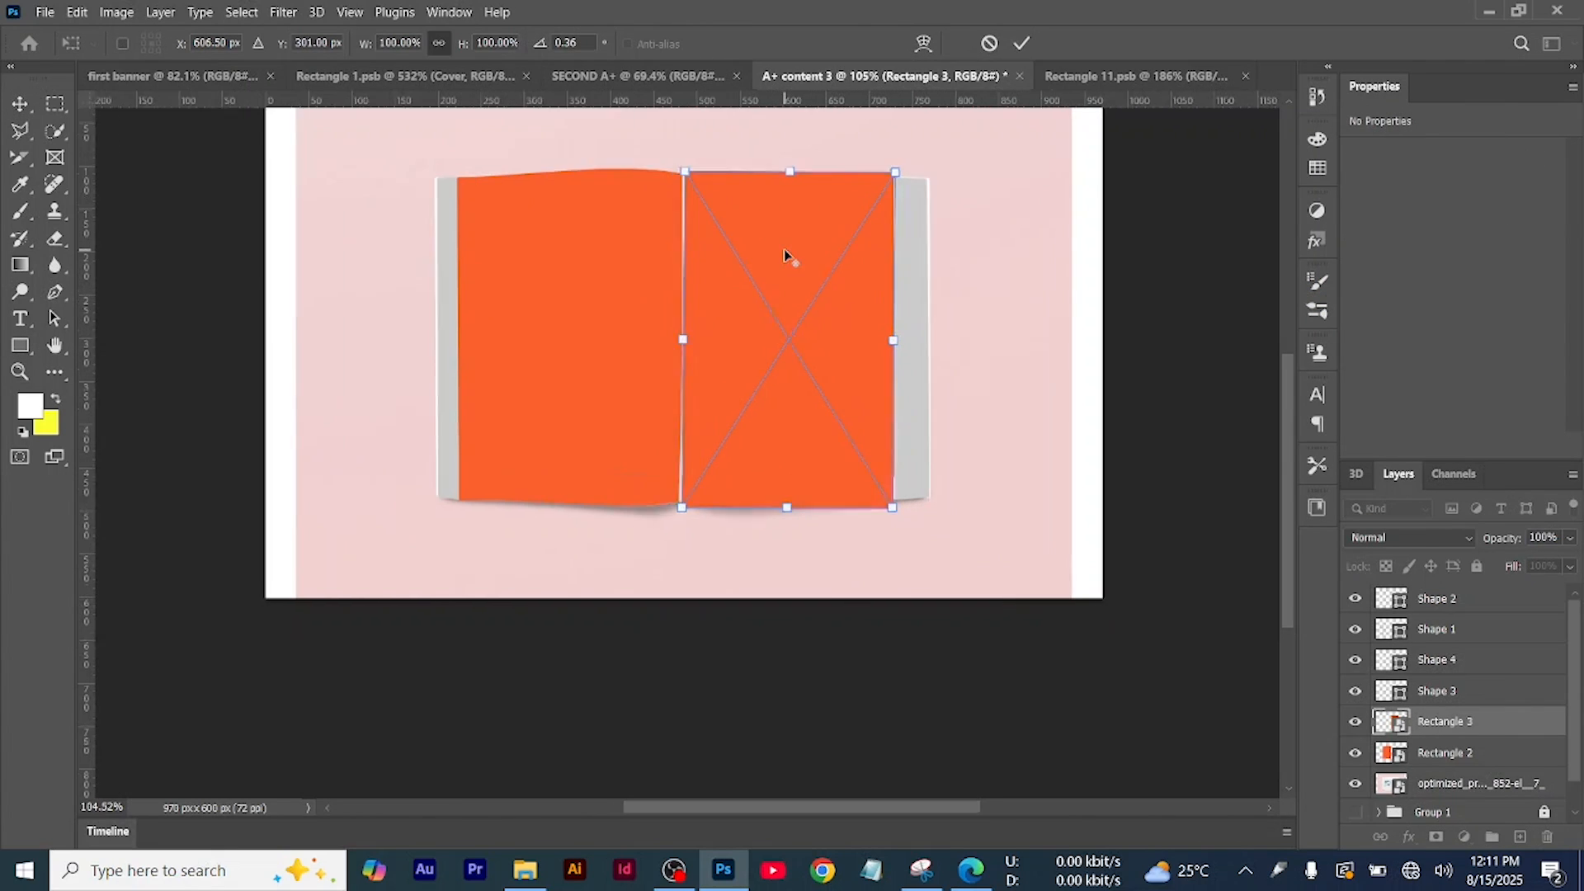
Set the right-page layer's opacity to 63% and warp its bottom edge and corners to follow the curved page bottom
{"action": "left_click", "coordinate": [1570, 537]}
{"action": "left_click", "coordinate": [1534, 561]}
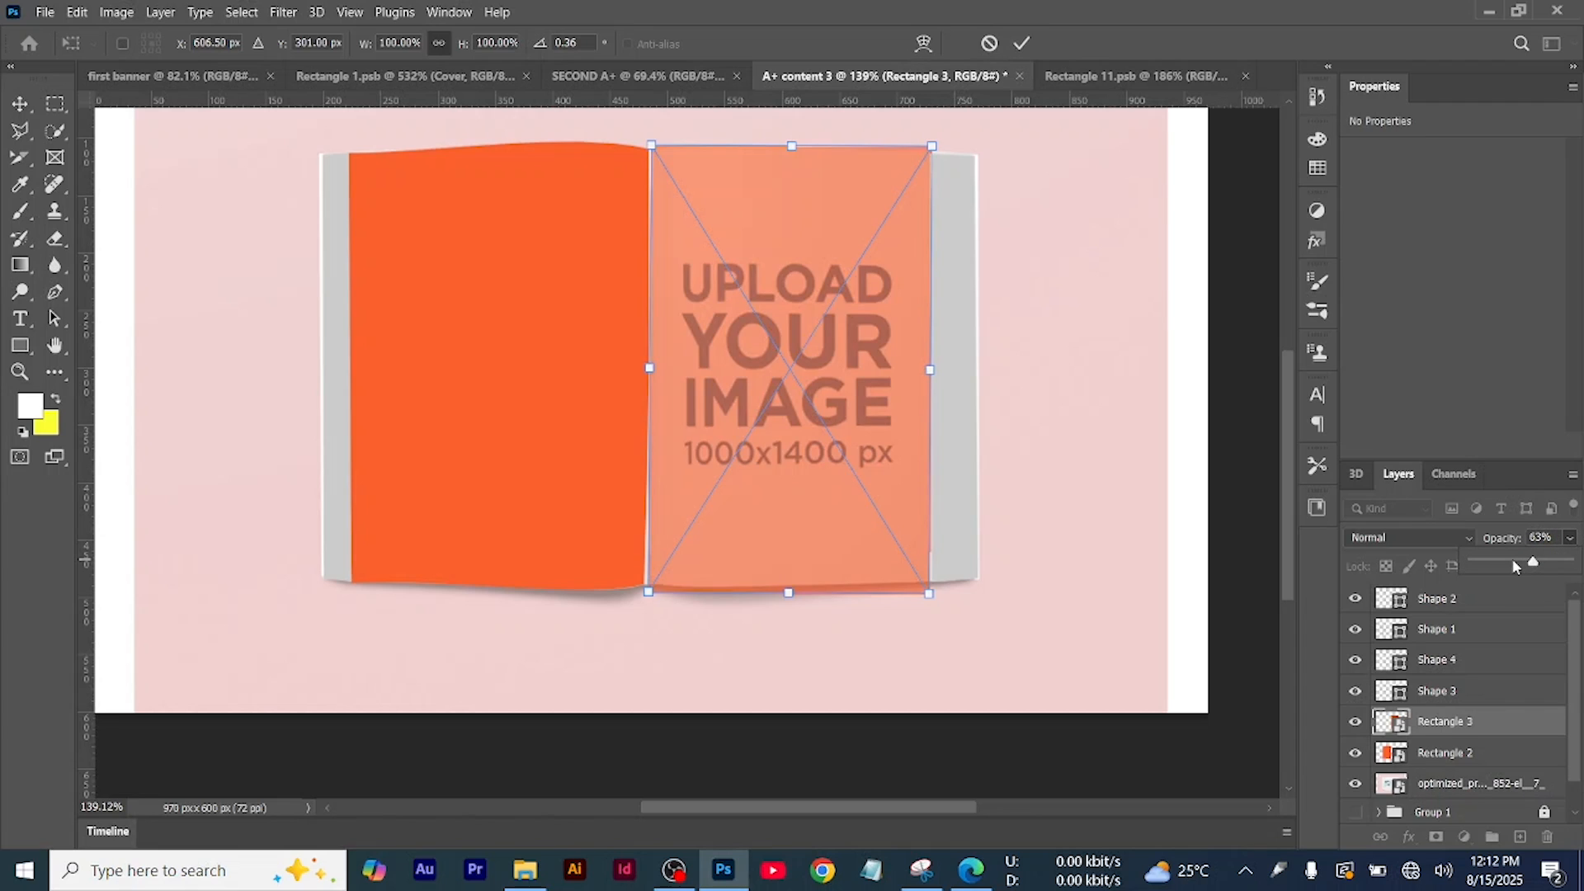
{"action": "right_click", "coordinate": [804, 280]}
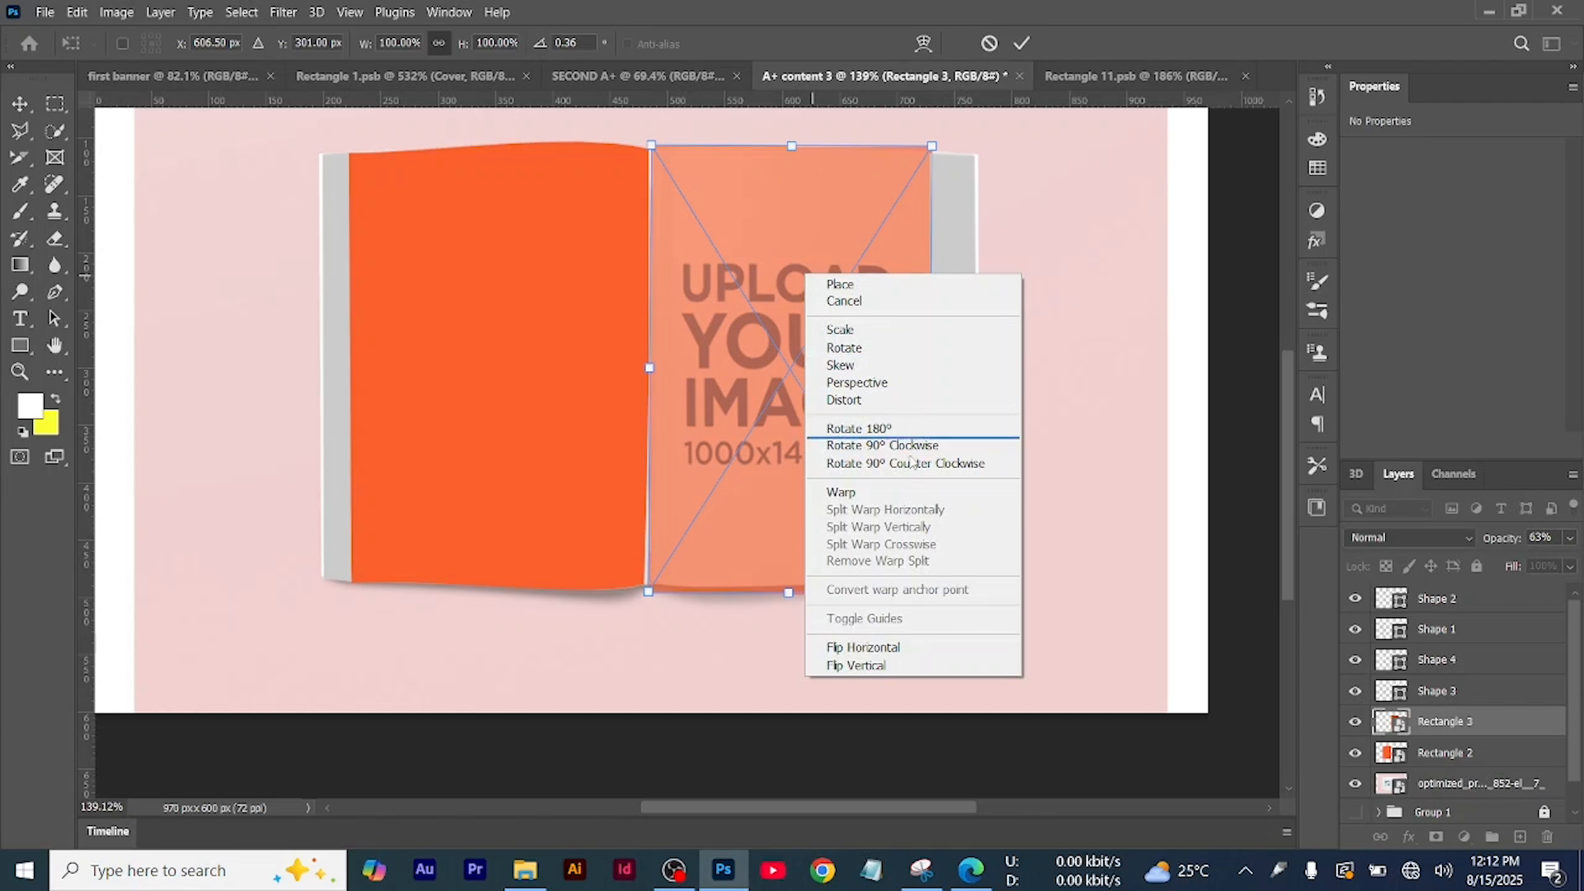
{"action": "left_click", "coordinate": [891, 491]}
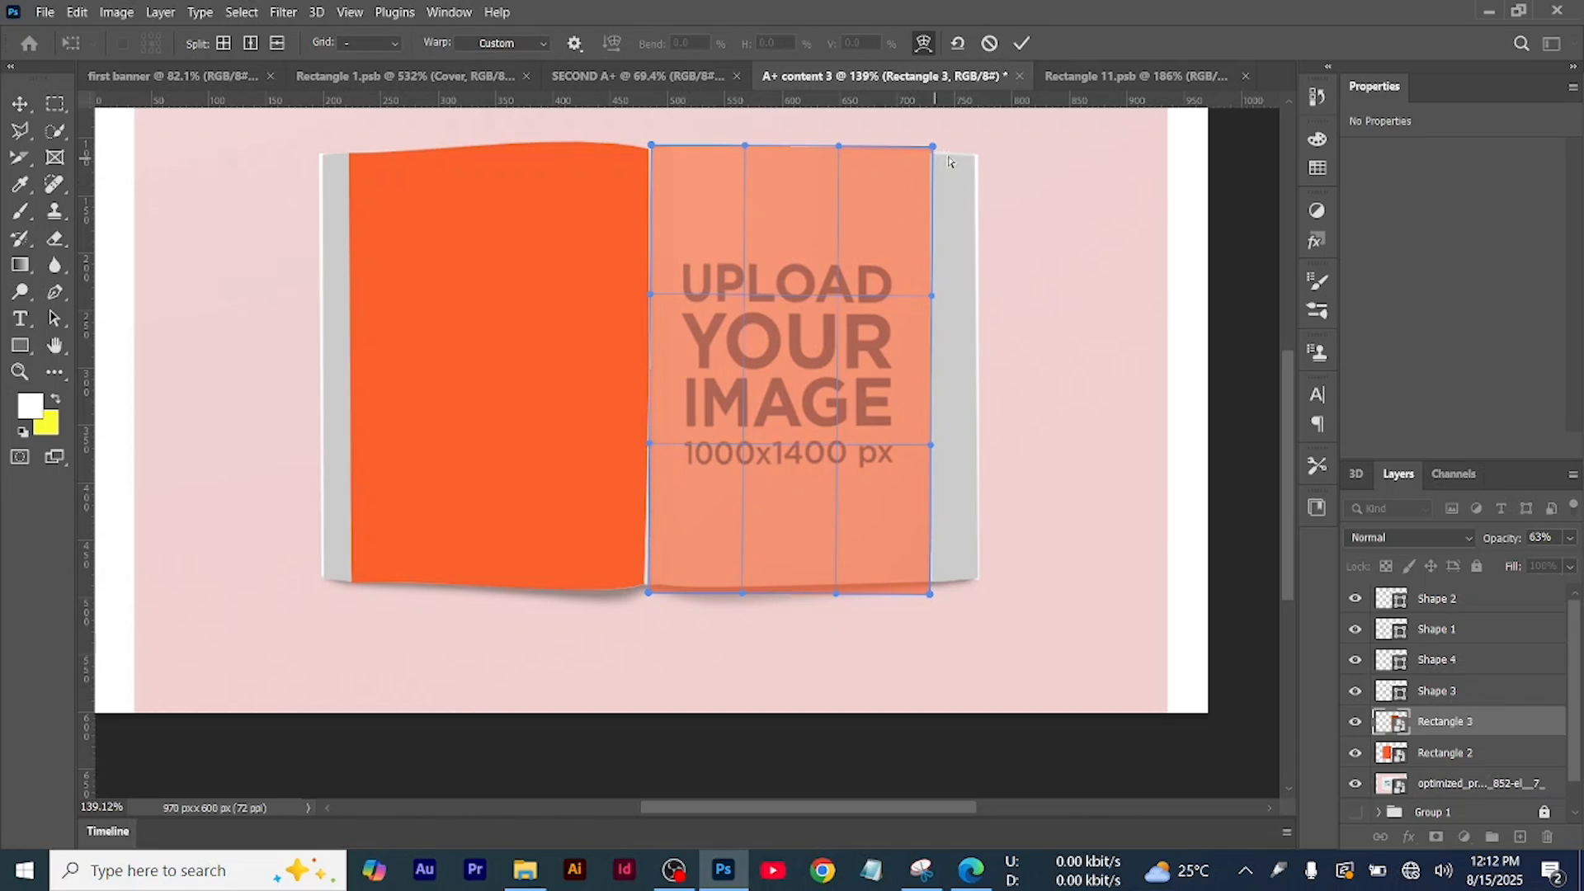
{"action": "scroll", "coordinate": [936, 224], "scroll_direction": "up", "scroll_amount": 2}
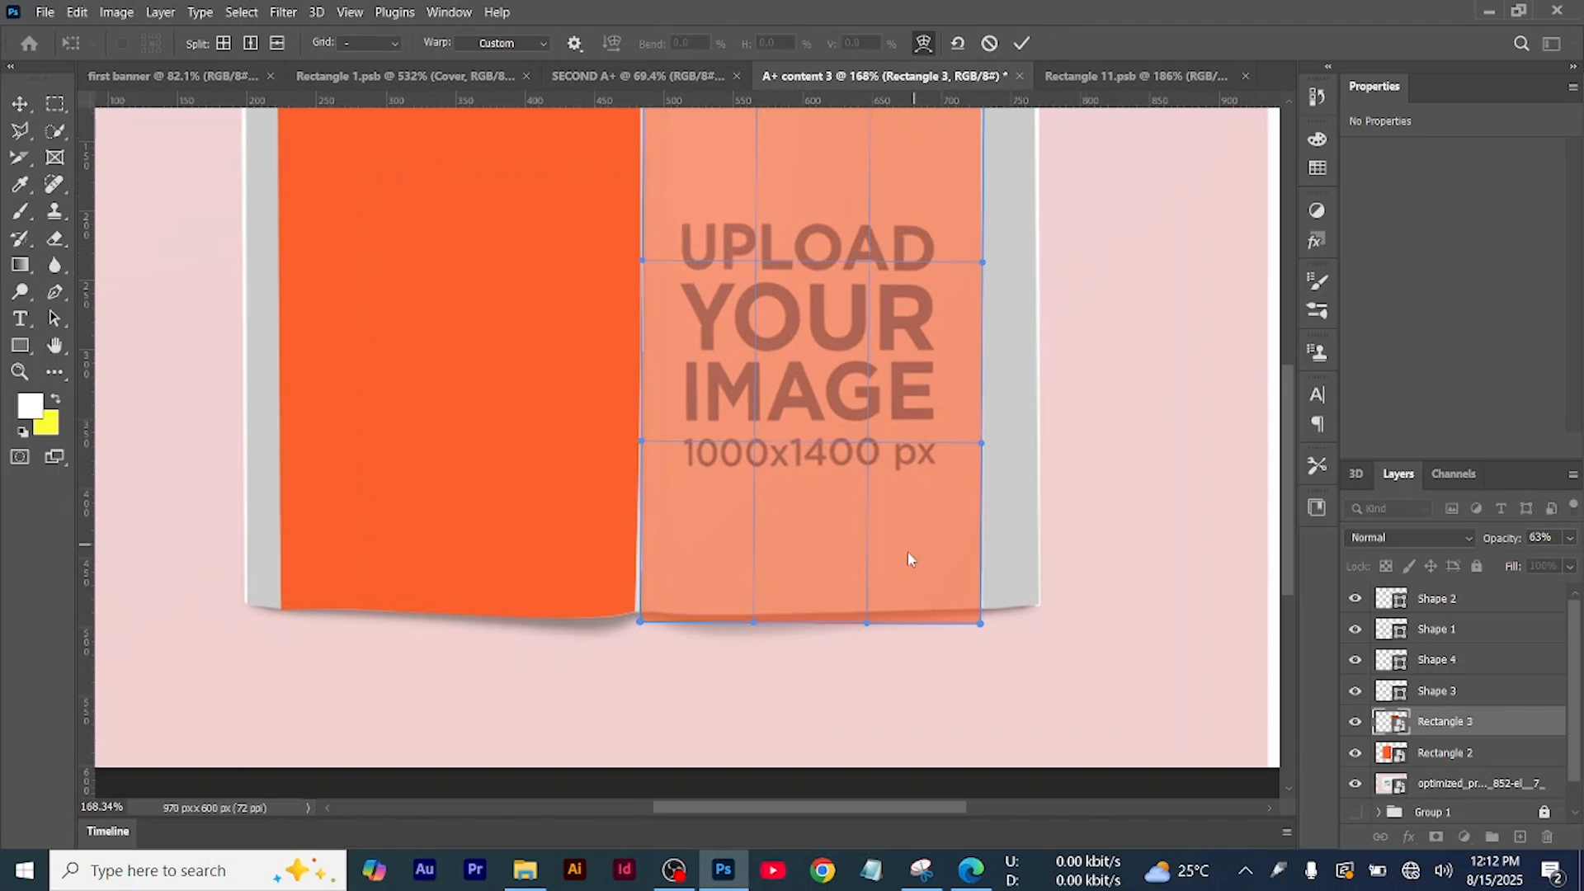
{"action": "left_click_drag", "start_coordinate": [980, 624], "coordinate": [972, 607]}
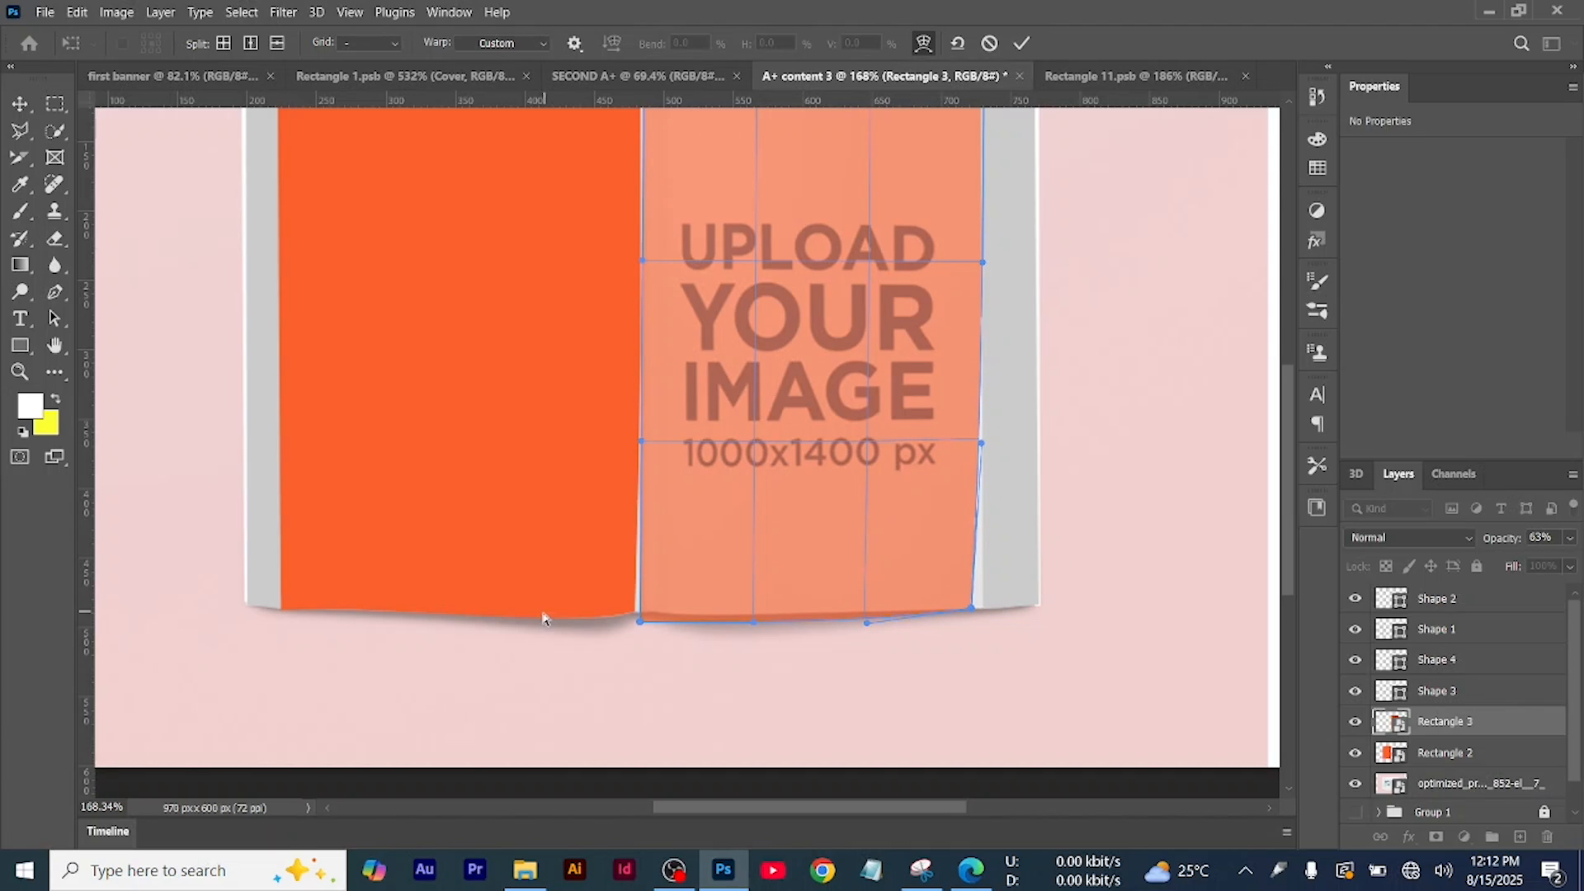
{"action": "left_click_drag", "start_coordinate": [643, 628], "coordinate": [634, 615]}
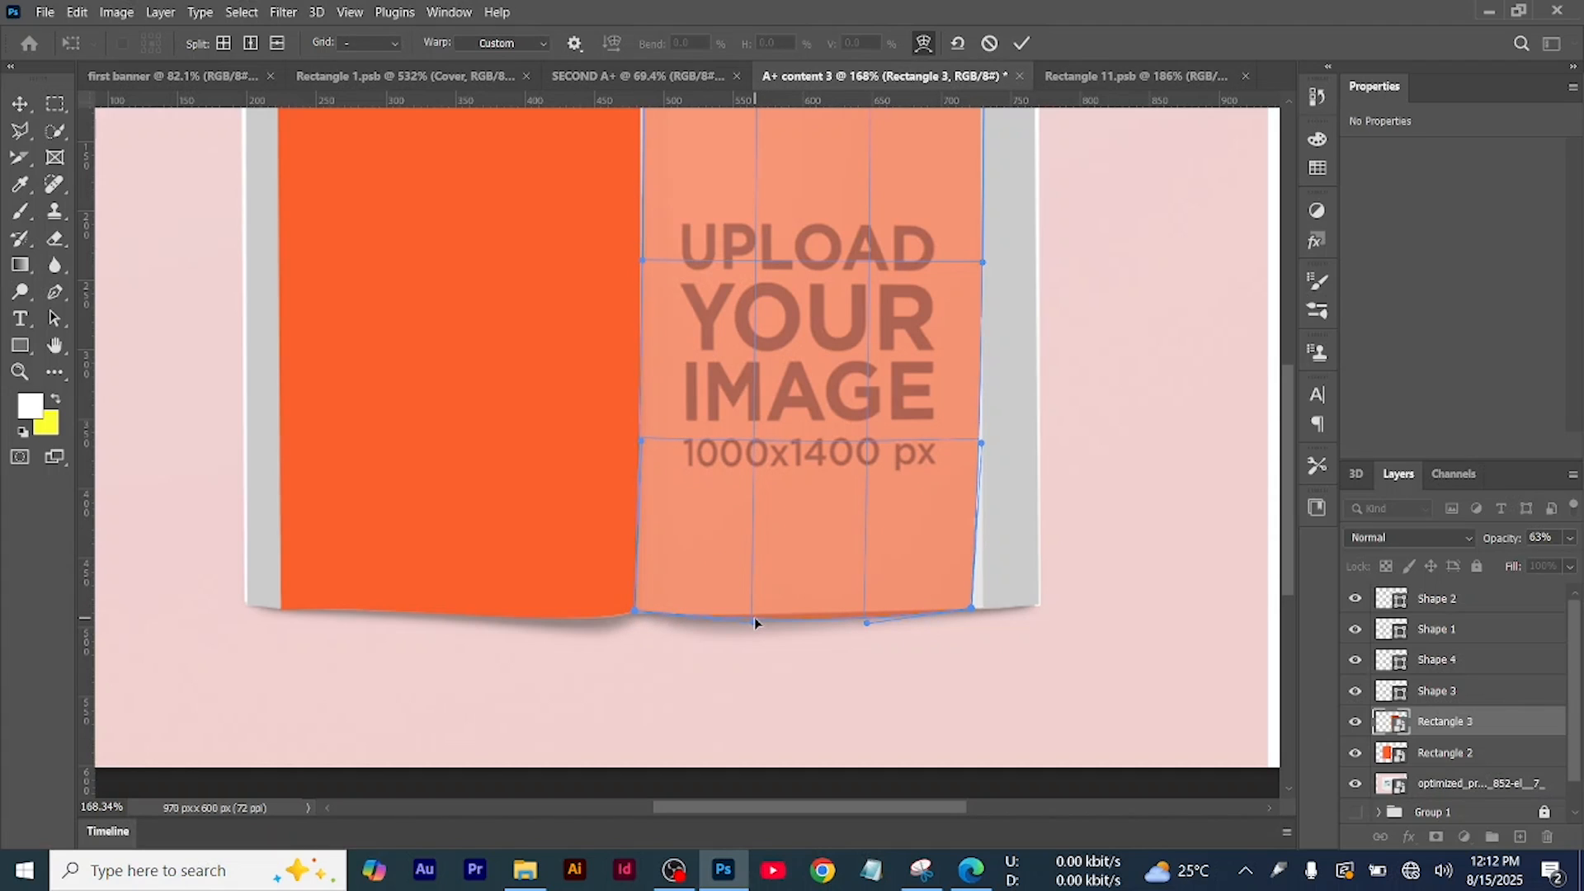
{"action": "left_click_drag", "start_coordinate": [751, 624], "coordinate": [730, 625]}
{"action": "left_click_drag", "start_coordinate": [859, 618], "coordinate": [832, 617]}
{"action": "left_click_drag", "start_coordinate": [973, 606], "coordinate": [982, 619]}
Warp the right-page smart object's top edge and corners to follow the curved page top, and apply the warp
{"action": "scroll", "coordinate": [996, 462], "scroll_direction": "up", "scroll_amount": 5}
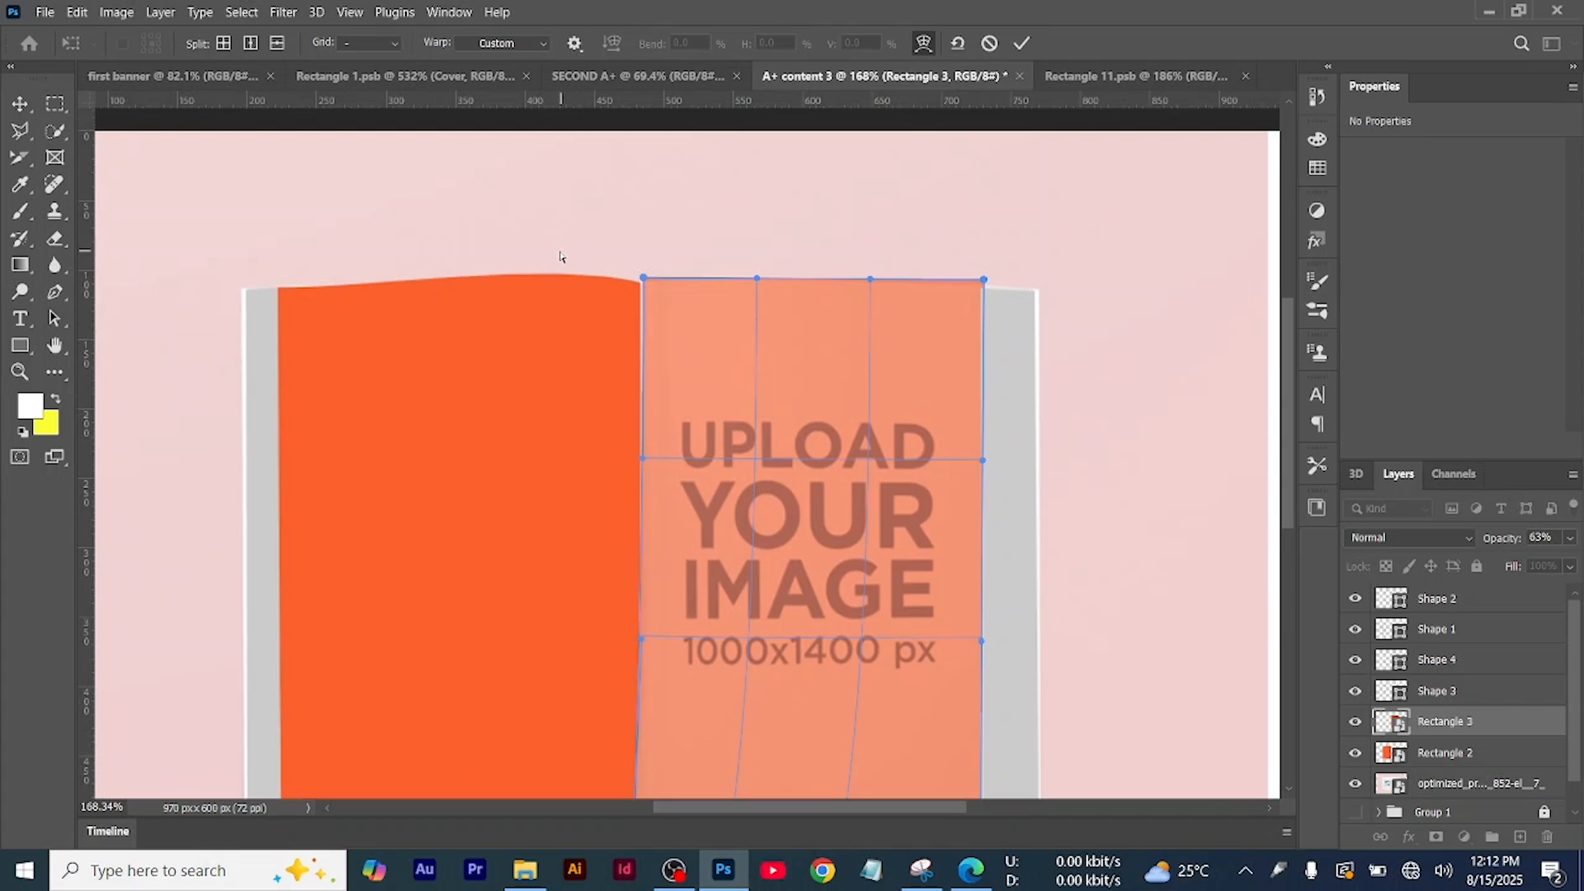
{"action": "left_click_drag", "start_coordinate": [645, 281], "coordinate": [636, 284]}
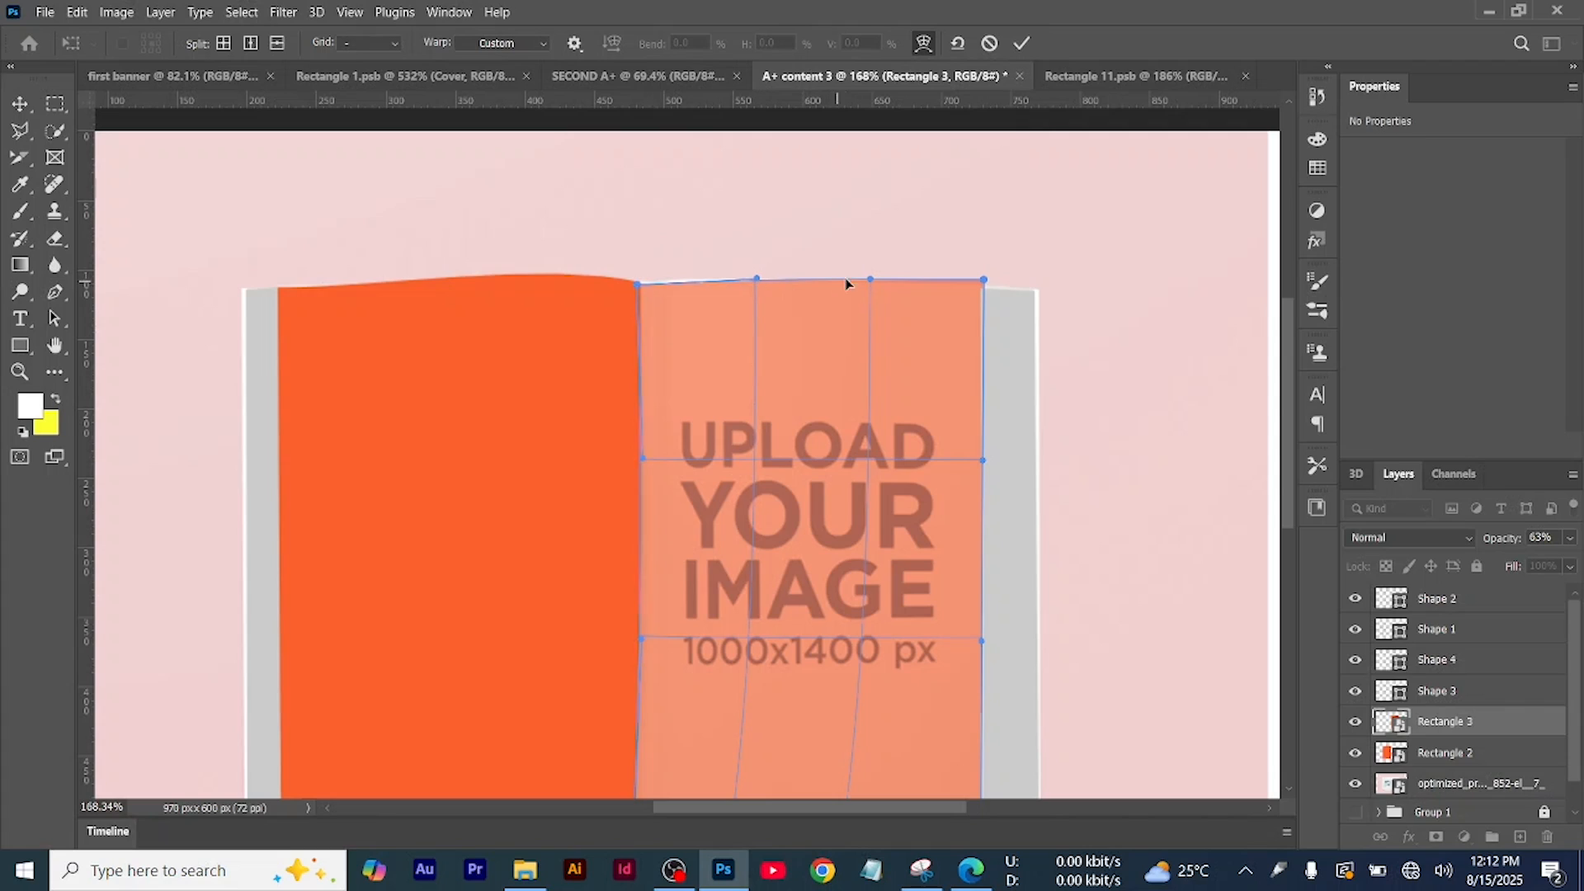
{"action": "left_click_drag", "start_coordinate": [985, 283], "coordinate": [983, 292]}
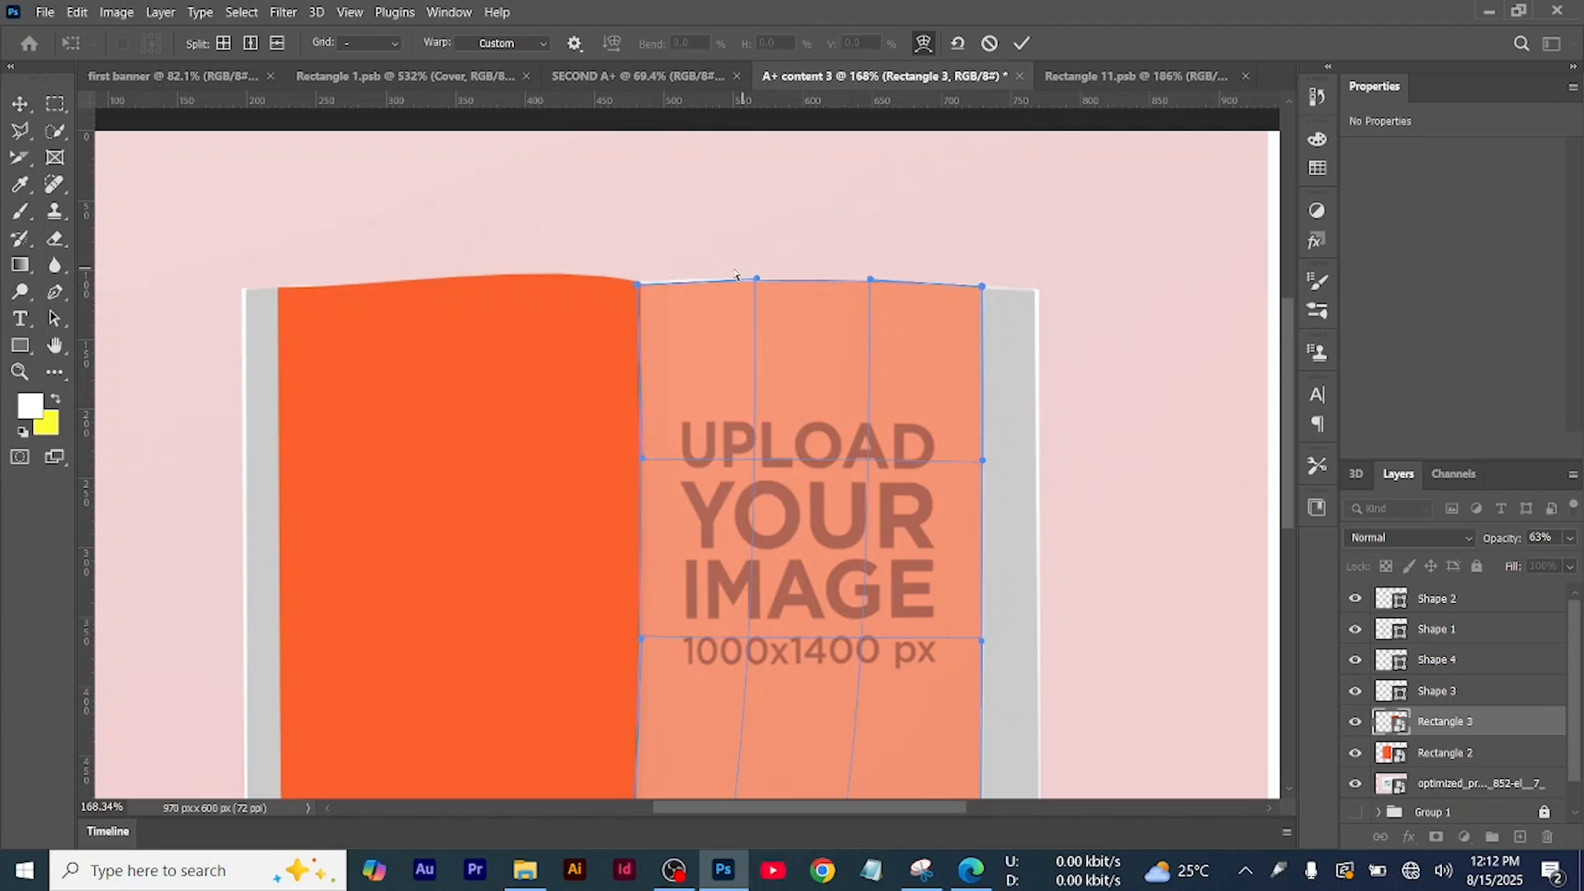
{"action": "left_click_drag", "start_coordinate": [761, 284], "coordinate": [728, 279]}
{"action": "mouse_move", "coordinate": [866, 286]}
{"action": "left_mouse_down"}
{"action": "mouse_move", "coordinate": [835, 314]}
{"action": "mouse_move", "coordinate": [841, 278]}
{"action": "left_mouse_up"}
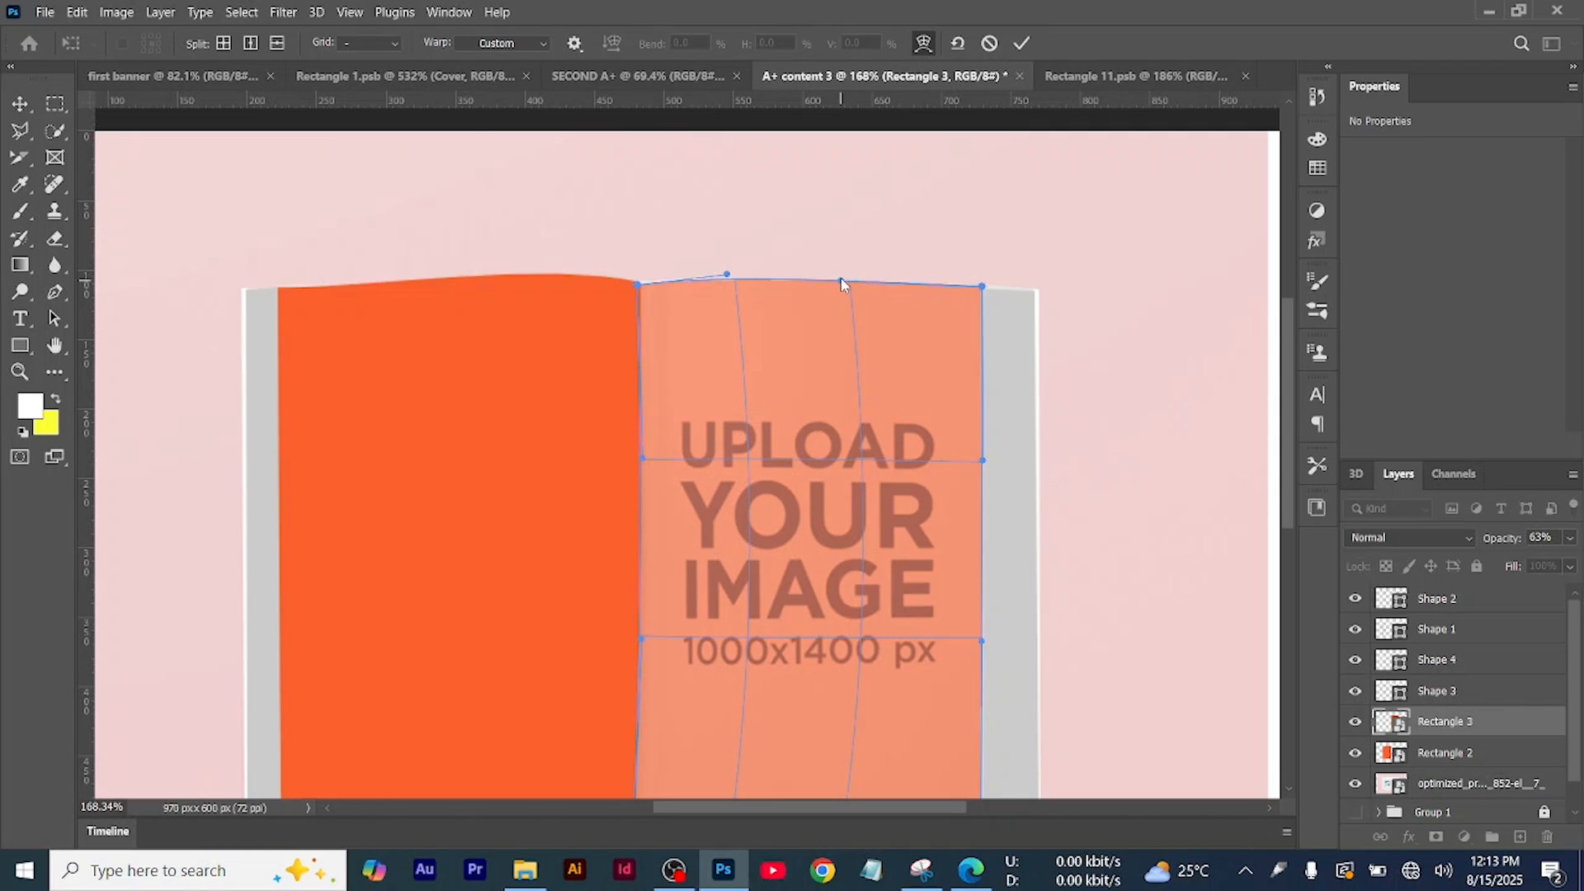
{"action": "scroll", "coordinate": [947, 379], "scroll_direction": "down", "scroll_amount": 3}
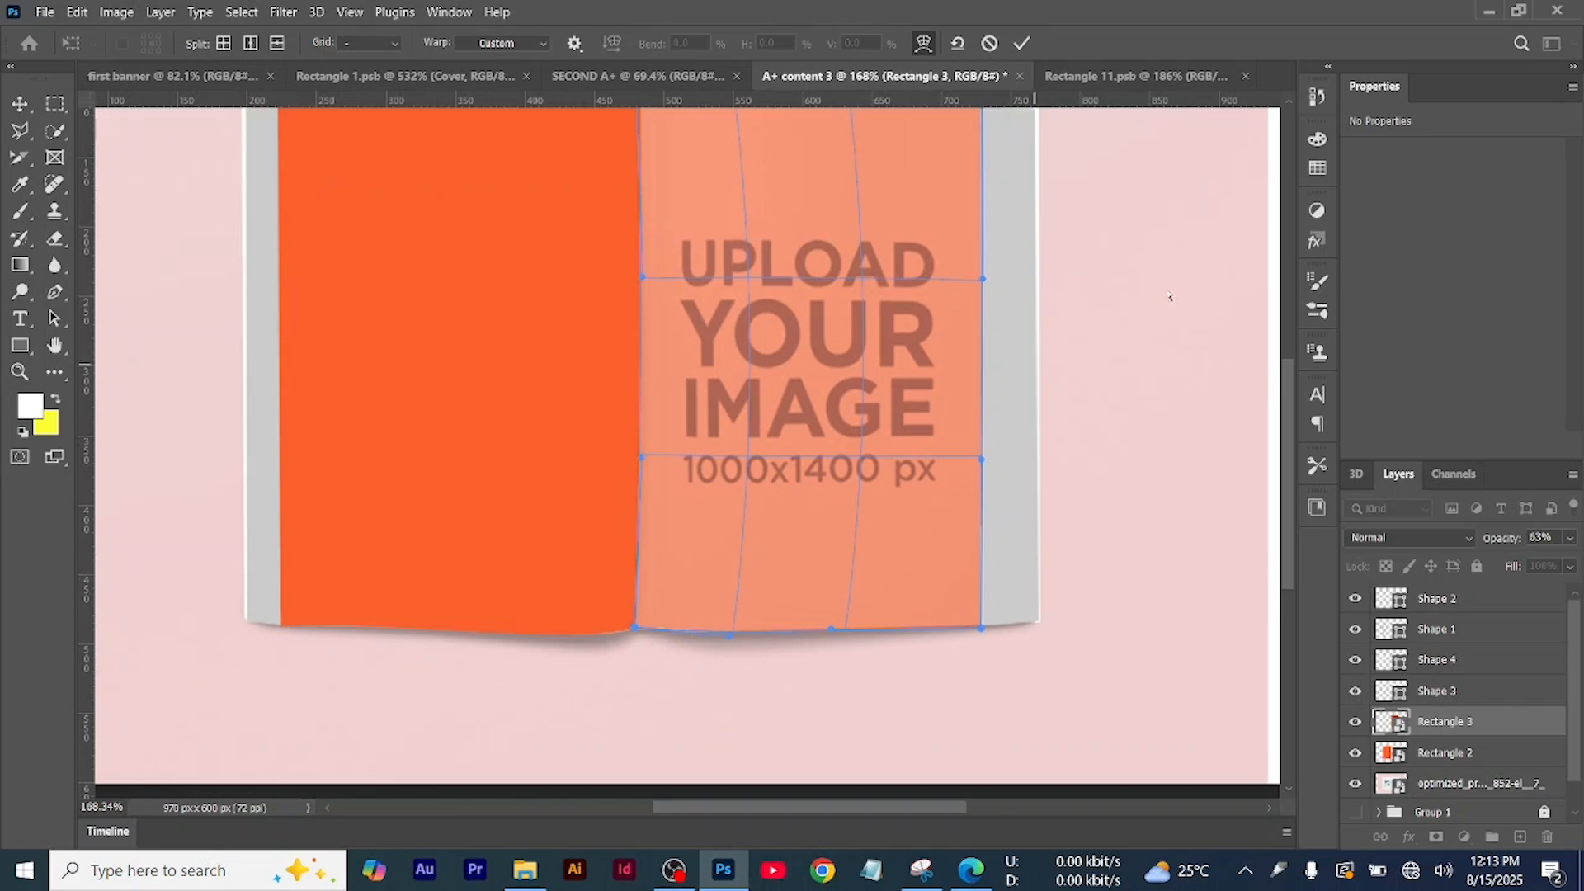
{"action": "scroll", "coordinate": [1095, 298], "scroll_direction": "up", "scroll_amount": 1}
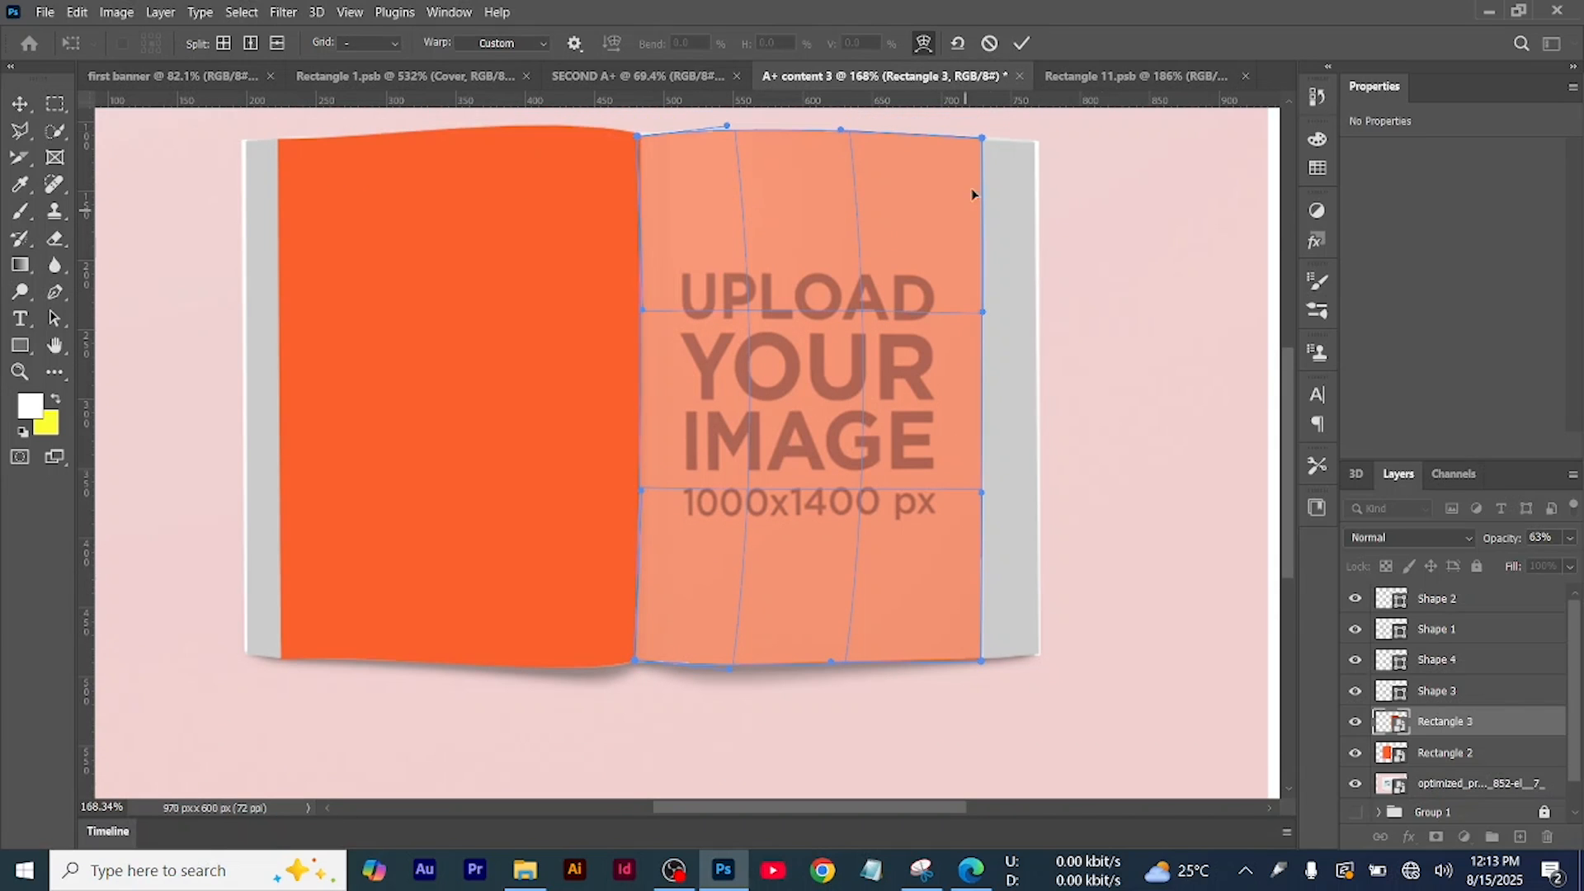
{"action": "left_click", "coordinate": [1022, 43]}
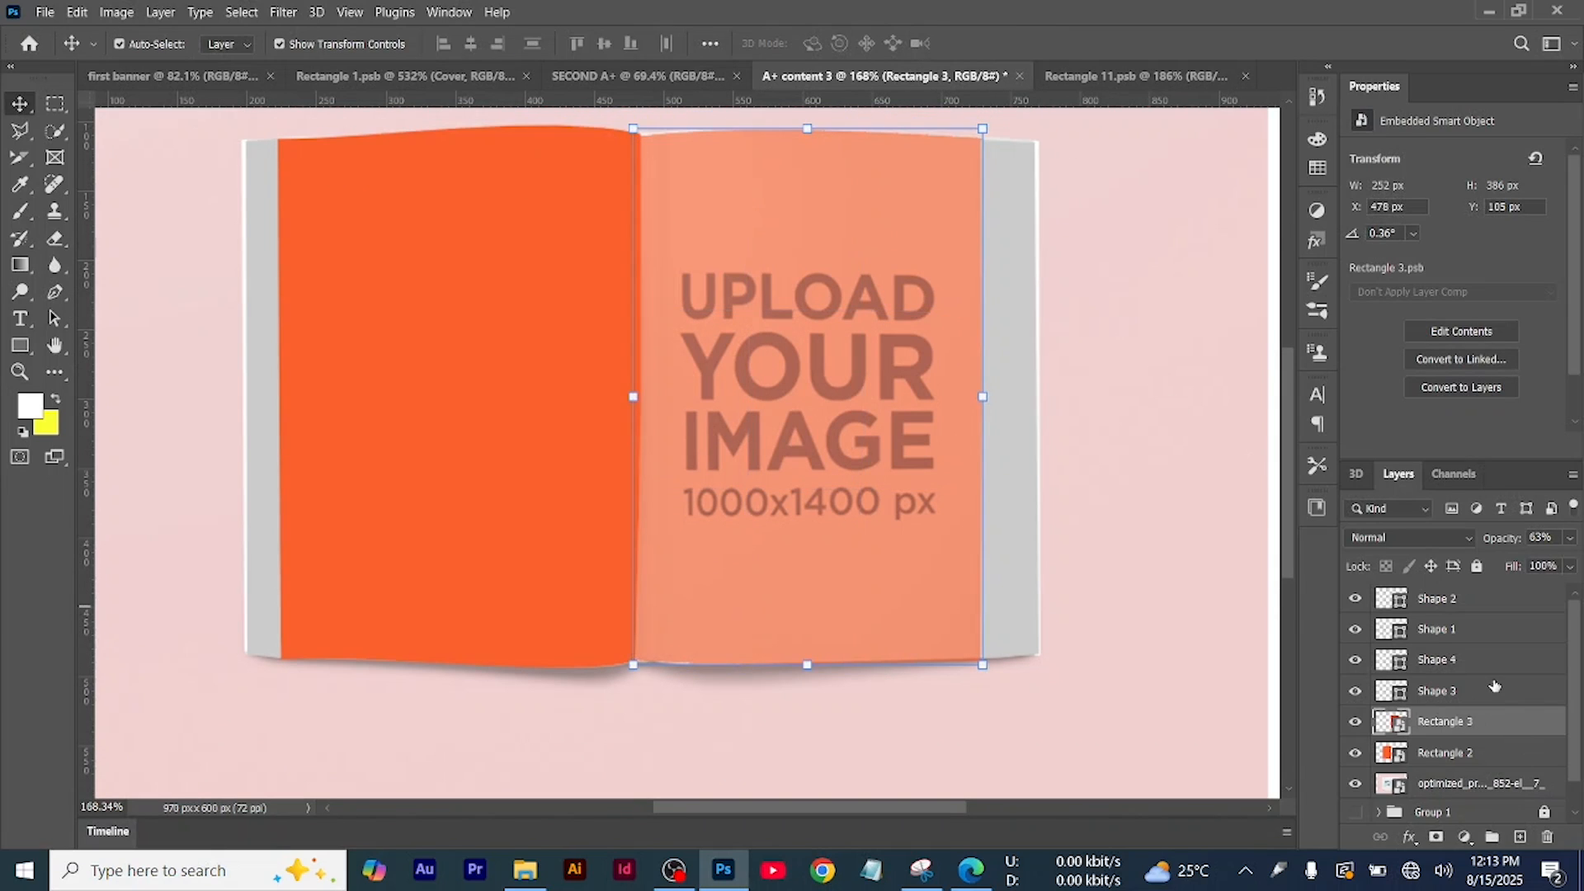
Restore the right-page layer's opacity to 100% and deselect the layer
{"action": "left_click", "coordinate": [1567, 541]}
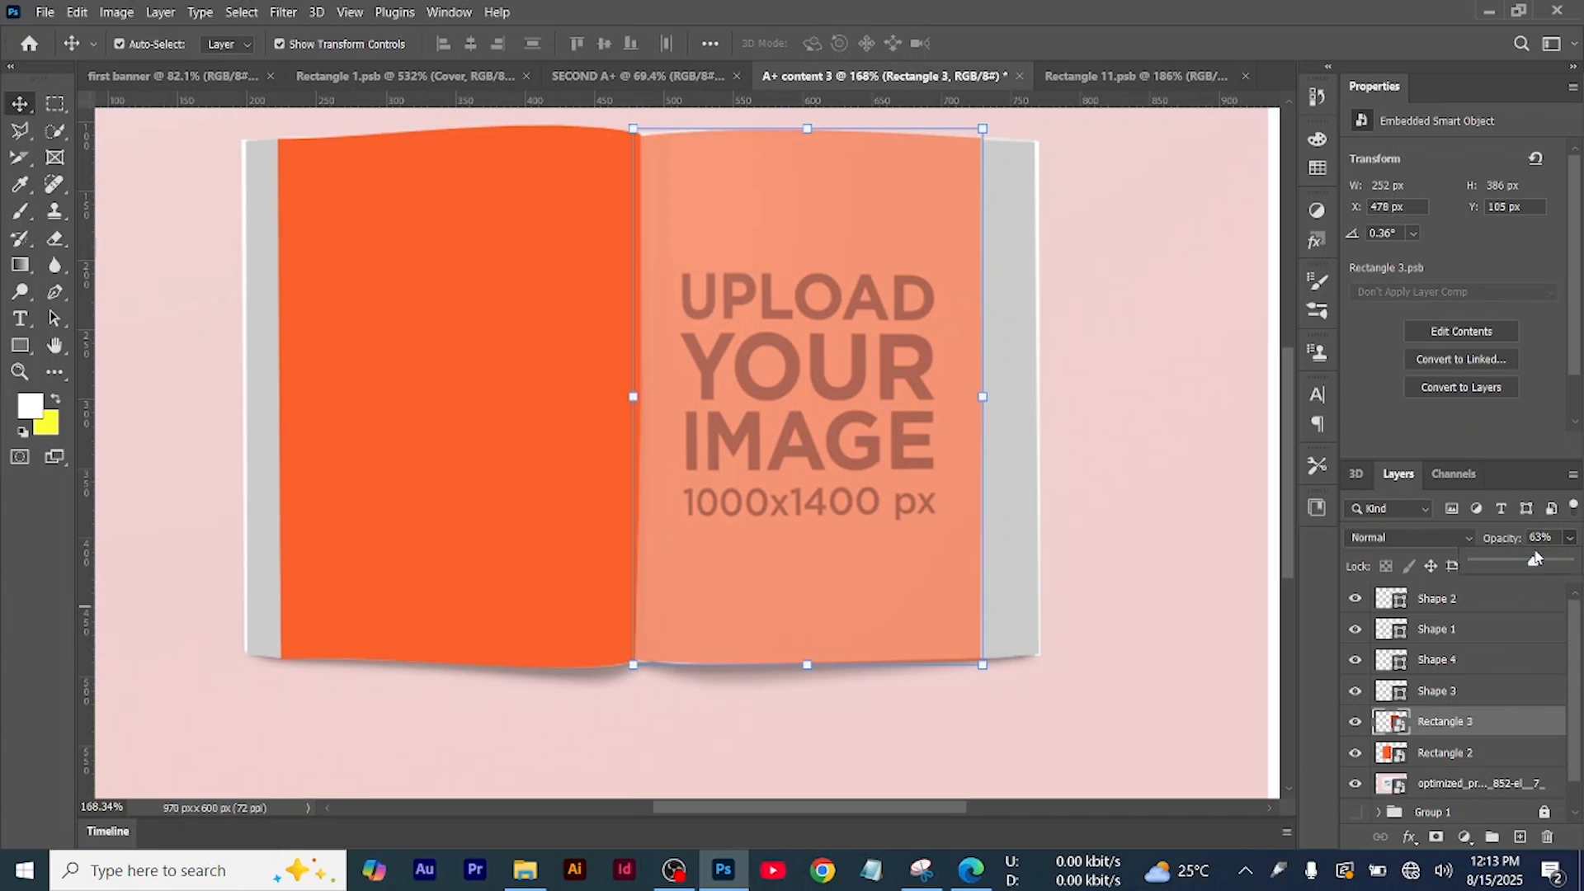
{"action": "left_click_drag", "start_coordinate": [1534, 565], "coordinate": [1567, 562]}
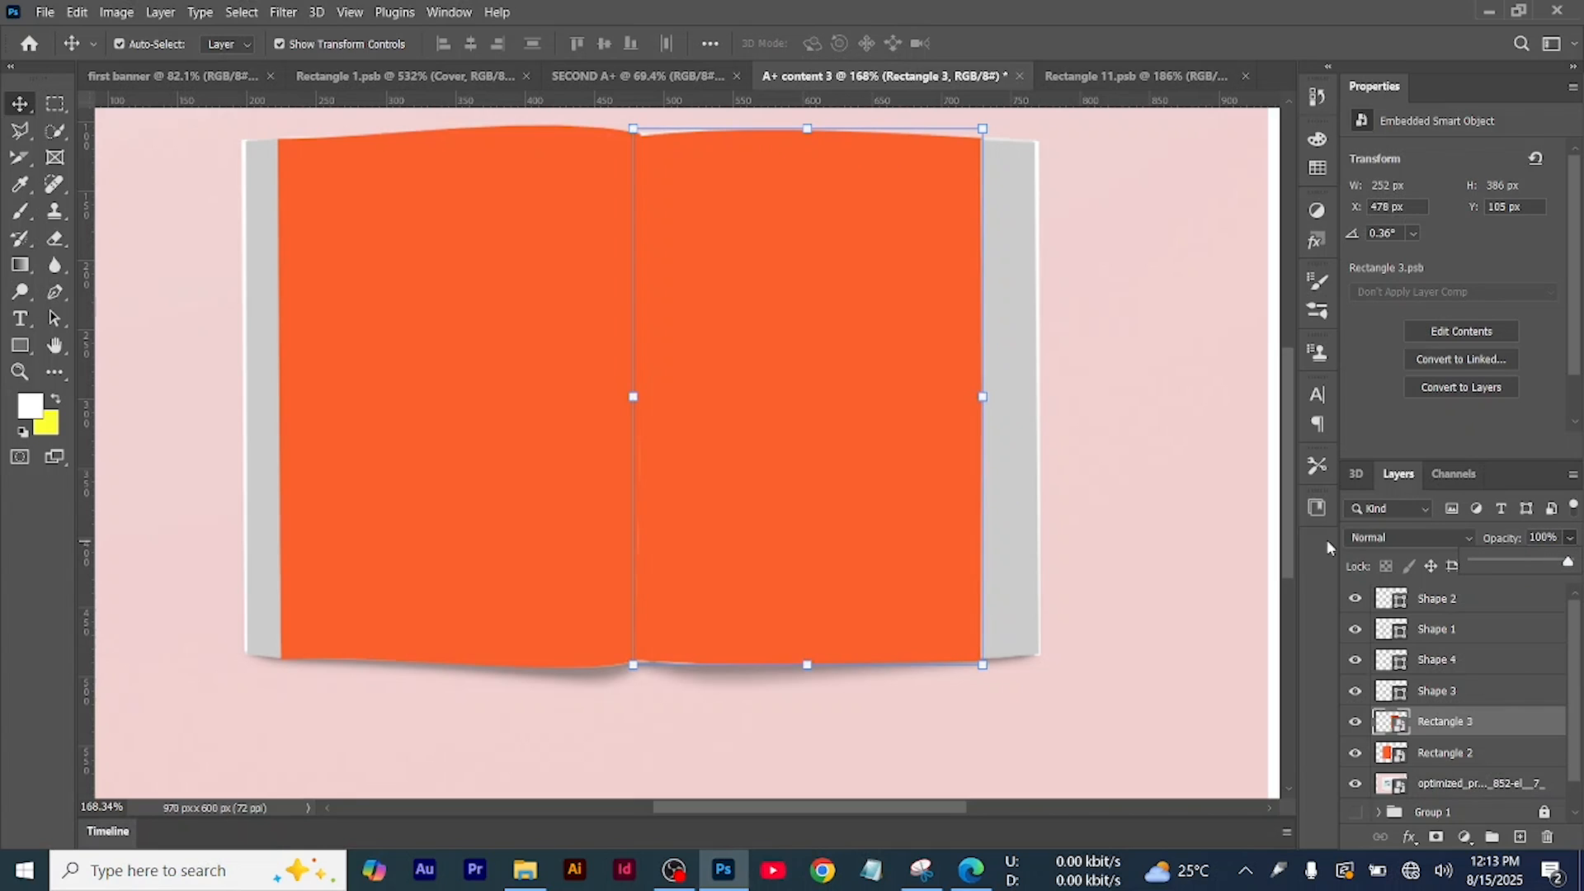
{"action": "left_click", "coordinate": [1221, 504]}
Open the contents of the left-page smart object, Rectangle 2, and place the Interior 3 image as an embedded object
{"action": "scroll", "coordinate": [1155, 371], "scroll_direction": "down", "scroll_amount": 5}
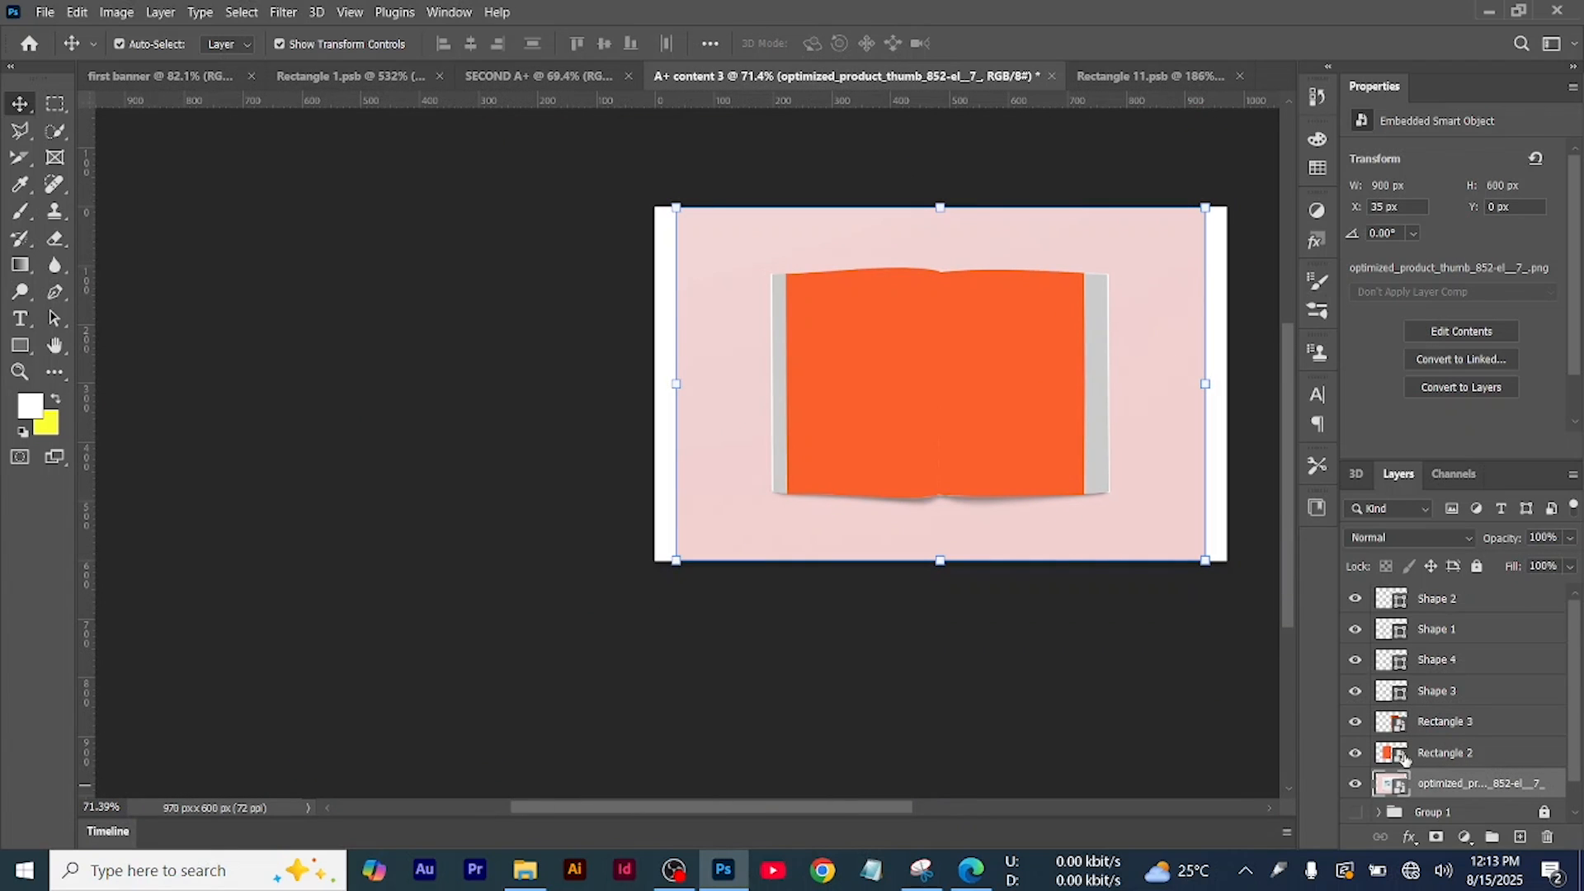
{"action": "double_click", "coordinate": [1401, 757]}
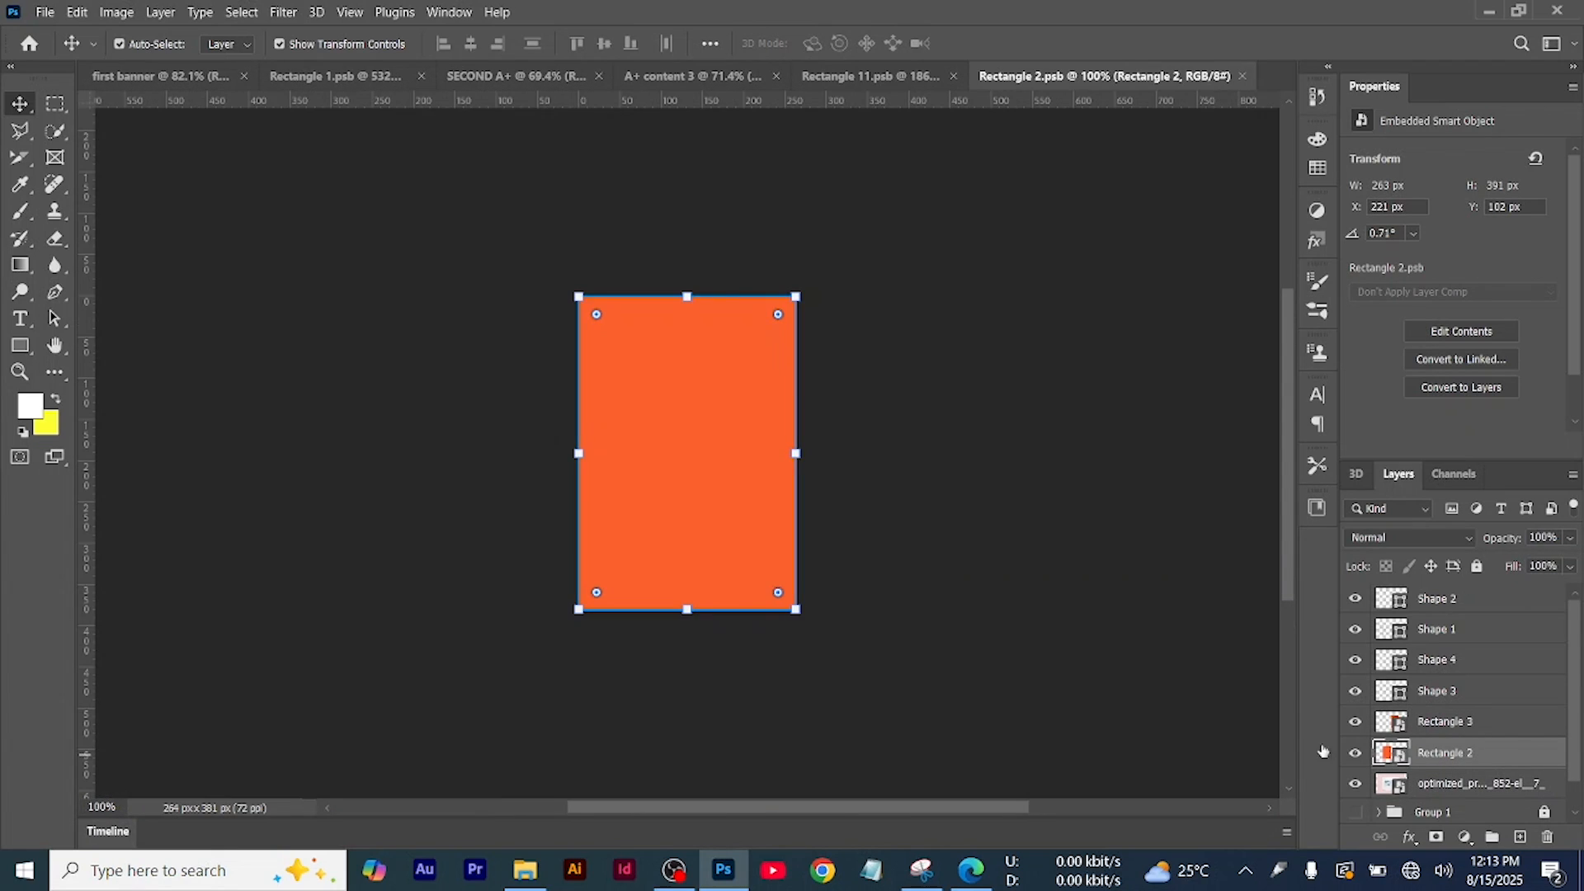
{"action": "left_click", "coordinate": [44, 12]}
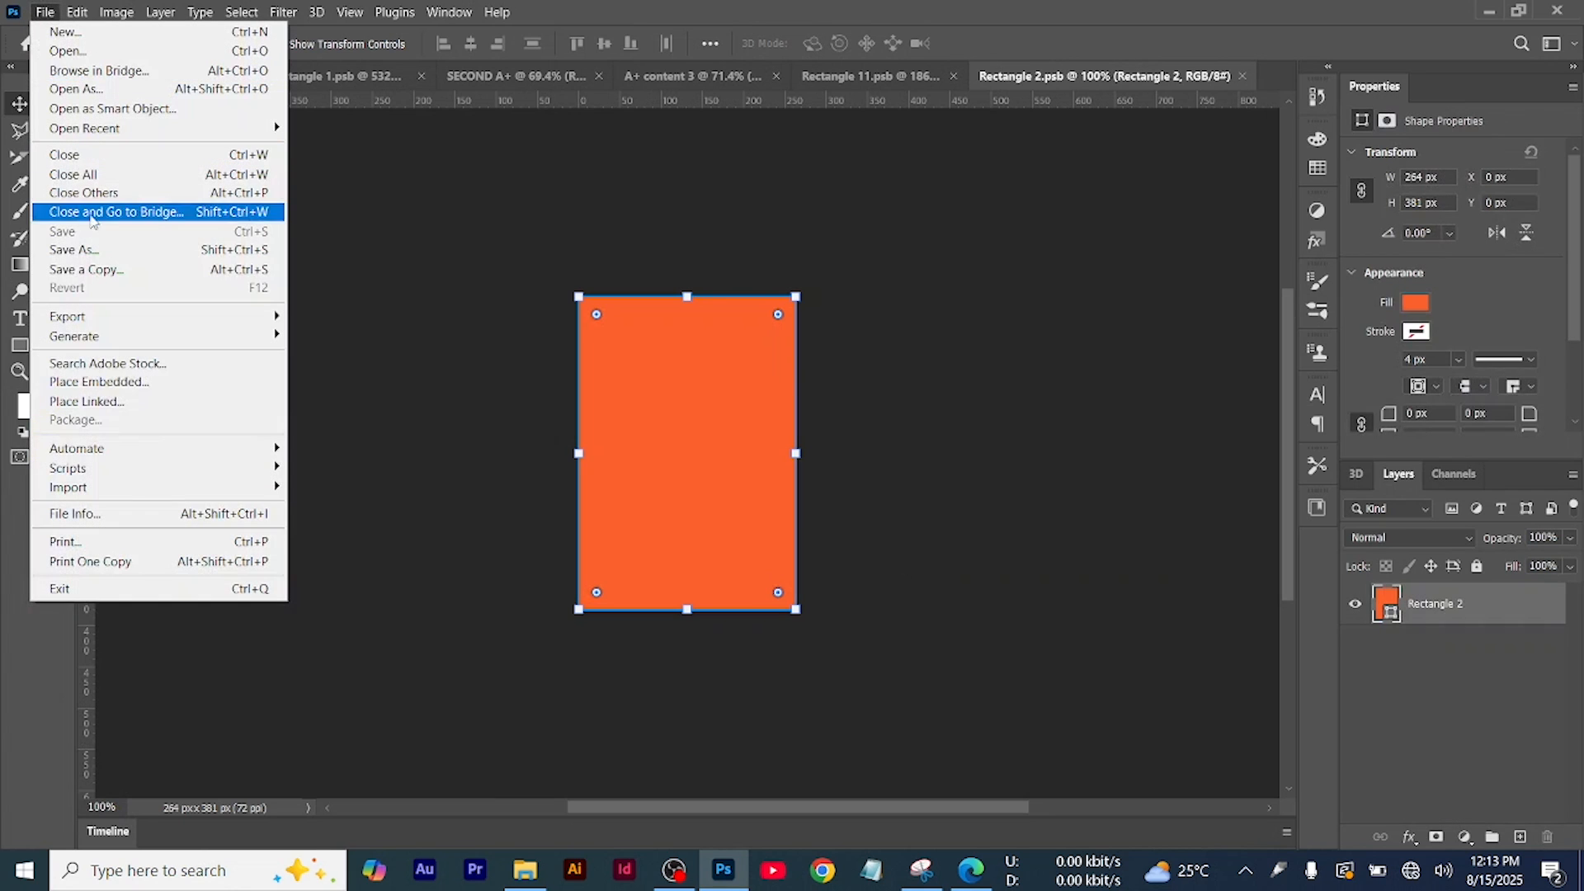
{"action": "left_click", "coordinate": [205, 379]}
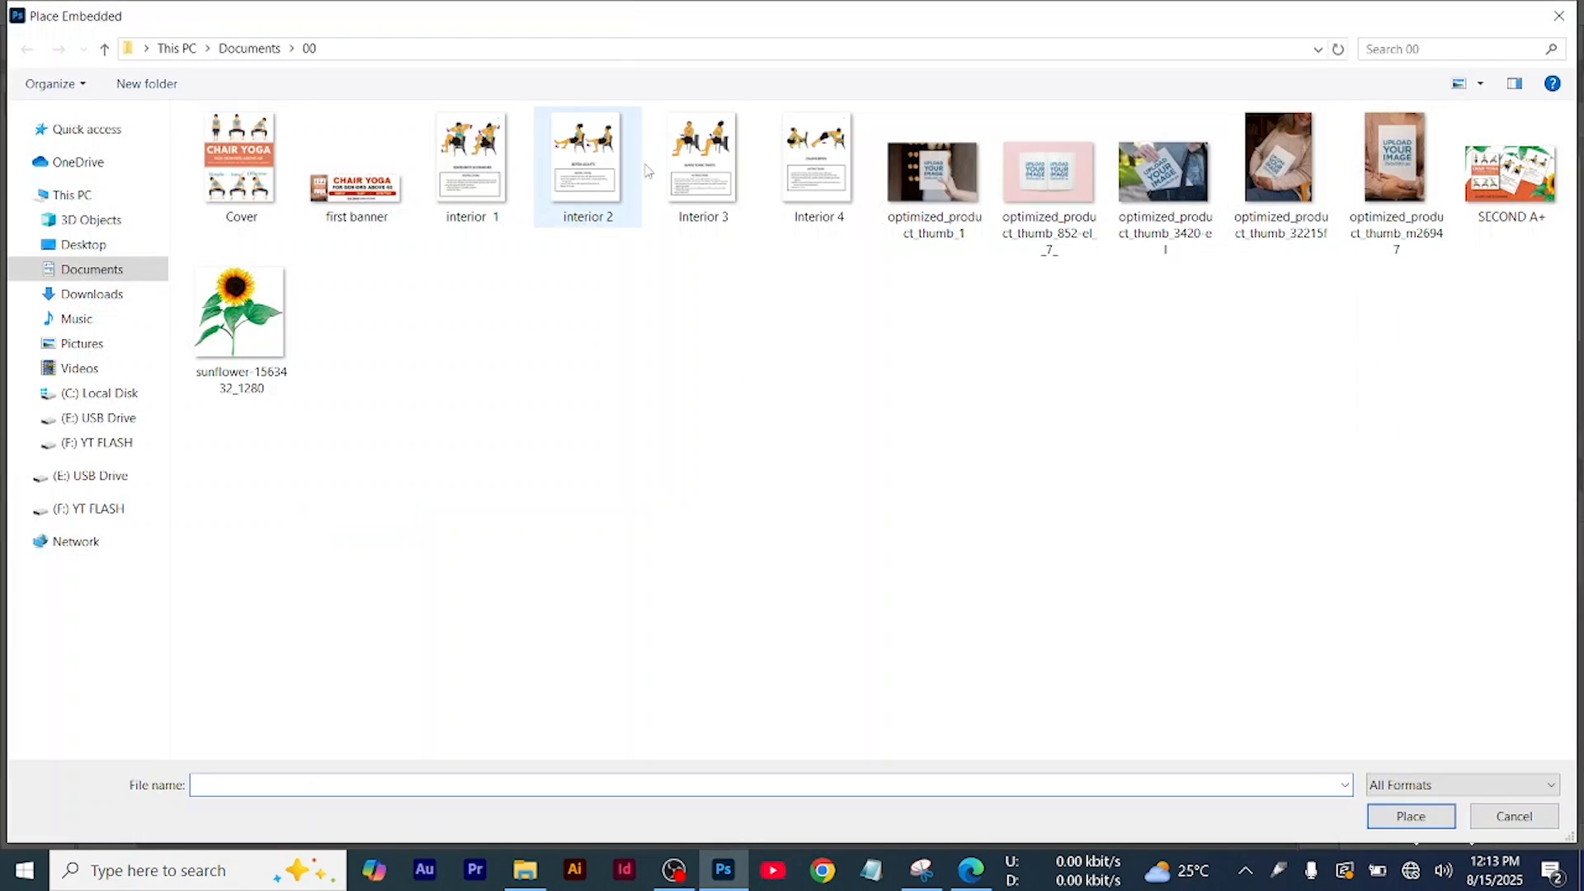
{"action": "left_click", "coordinate": [741, 180]}
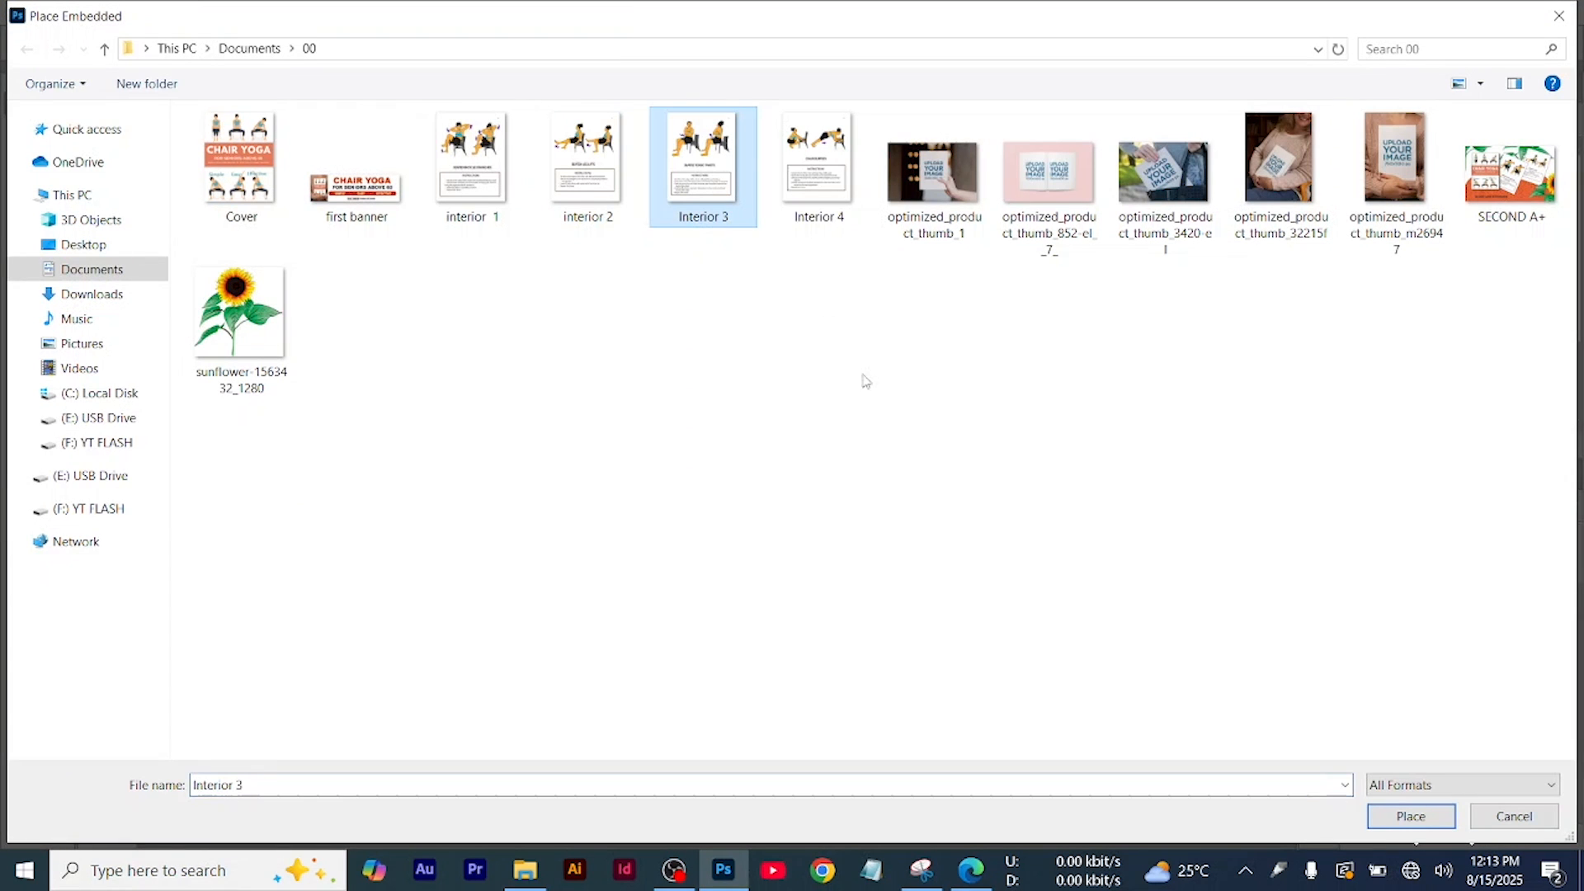
{"action": "left_click", "coordinate": [1409, 814]}
{"action": "left_click", "coordinate": [1023, 44]}
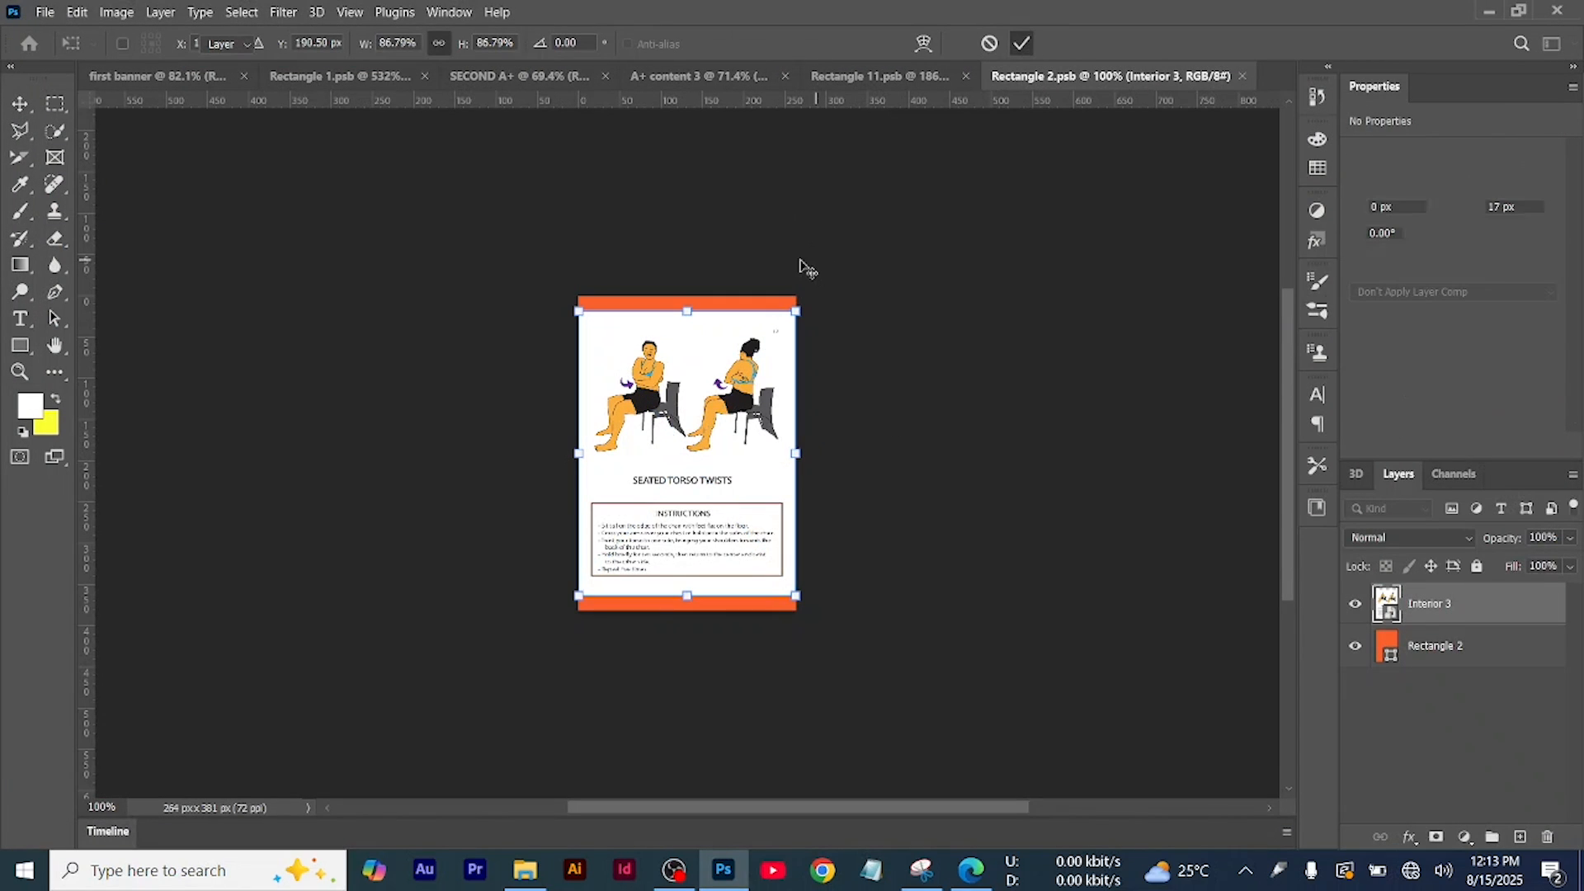
Add a layer beneath Interior 3, draw a white rectangle about 266 by 384 px over the canvas, and save the smart object
{"action": "left_click", "coordinate": [1520, 836]}
{"action": "left_click_drag", "start_coordinate": [1473, 605], "coordinate": [1478, 660]}
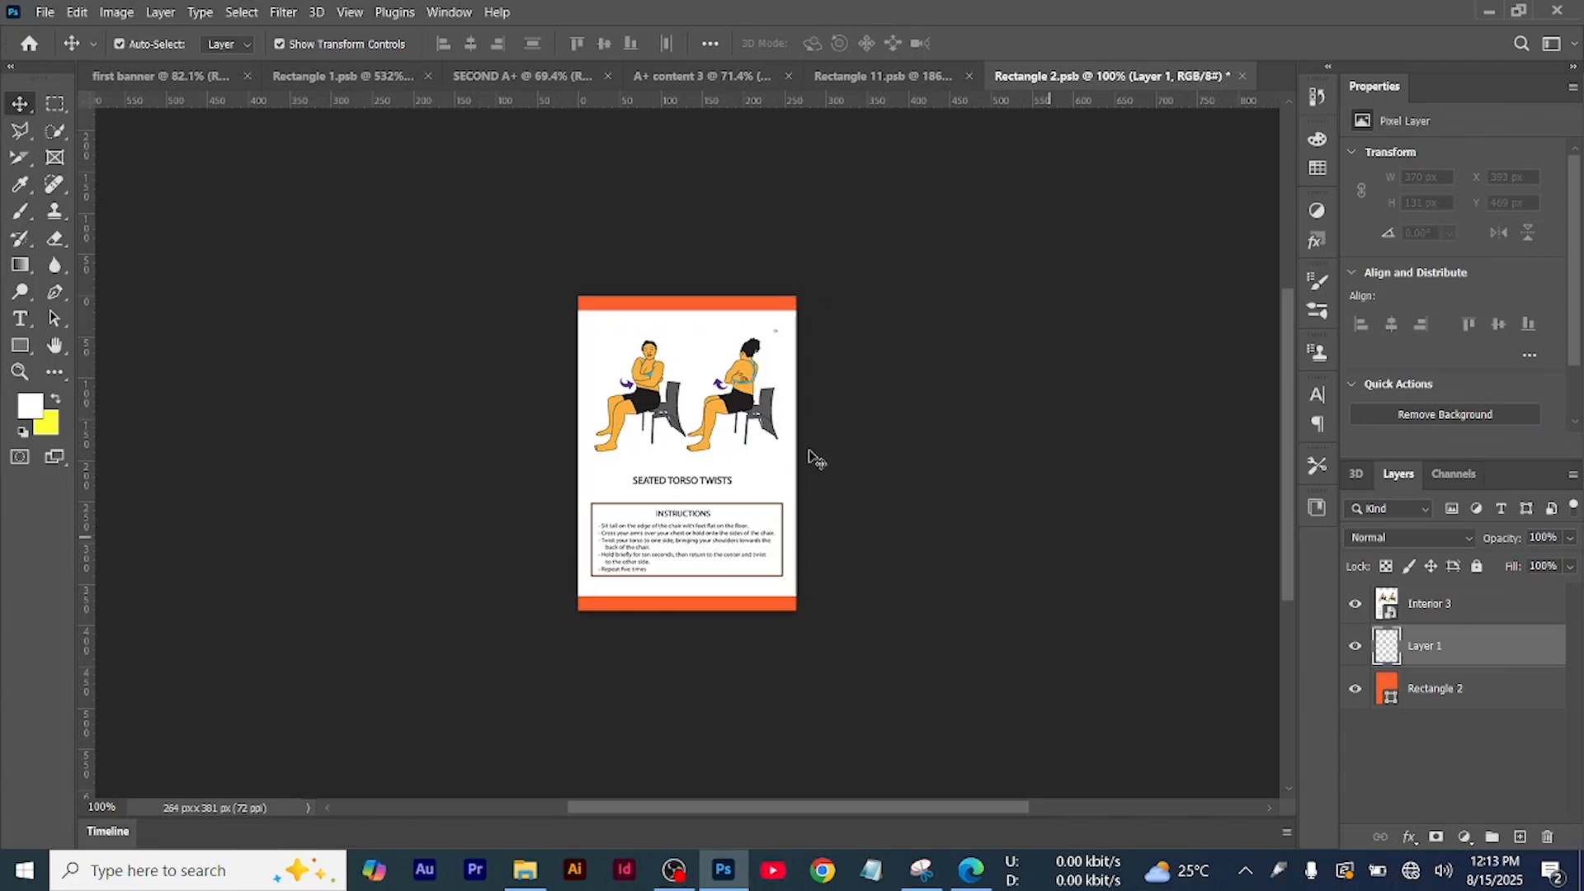
{"action": "left_click", "coordinate": [19, 345]}
{"action": "left_click_drag", "start_coordinate": [576, 297], "coordinate": [796, 611]}
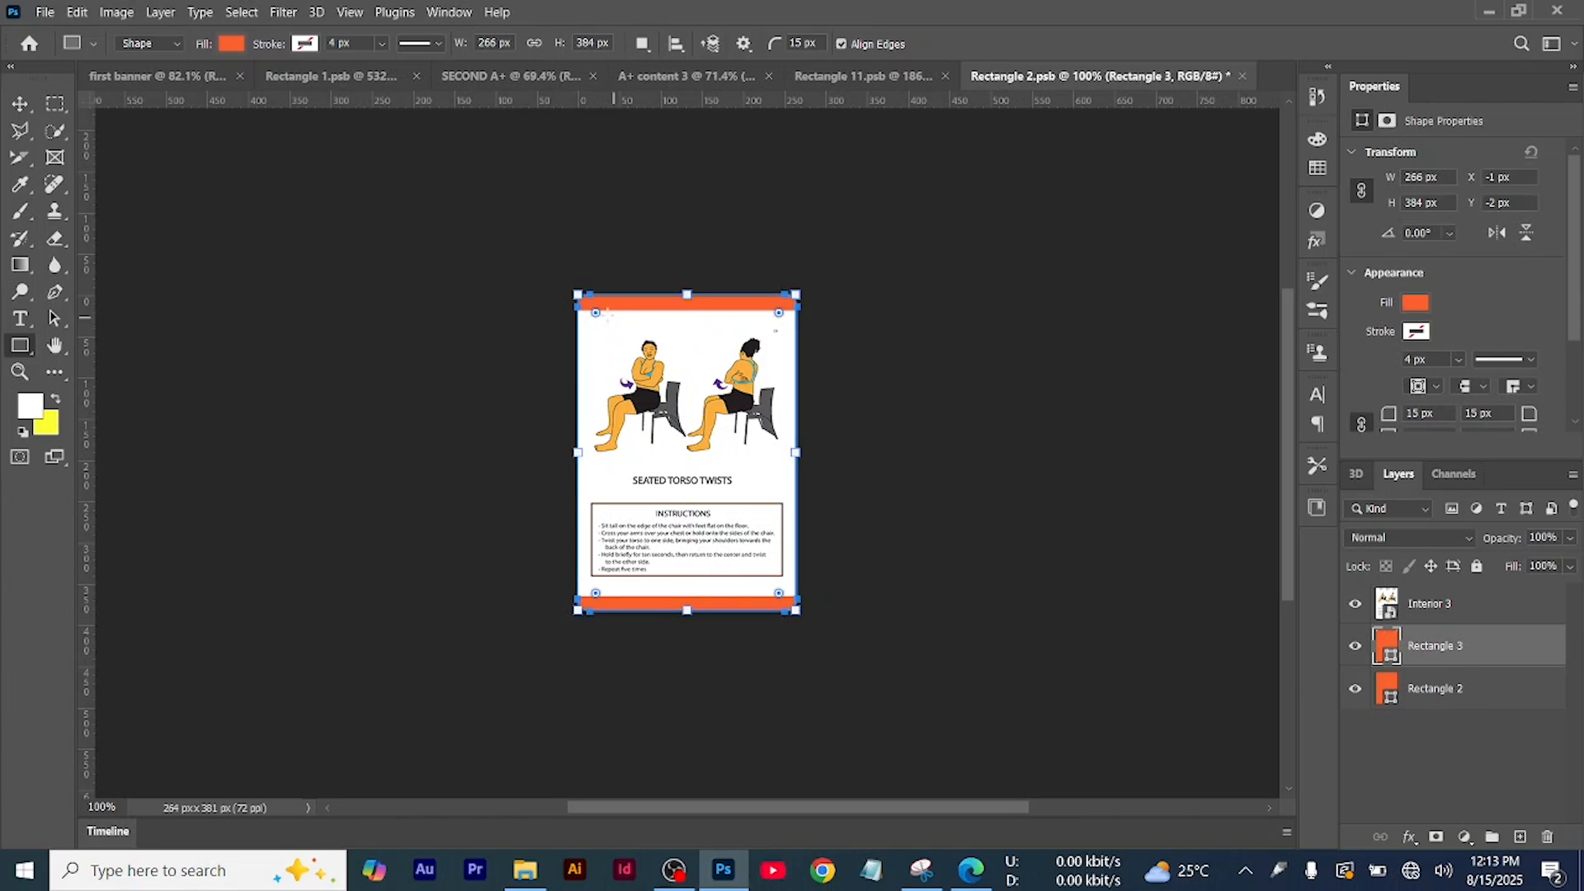
{"action": "left_click", "coordinate": [231, 43]}
{"action": "left_click", "coordinate": [123, 147]}
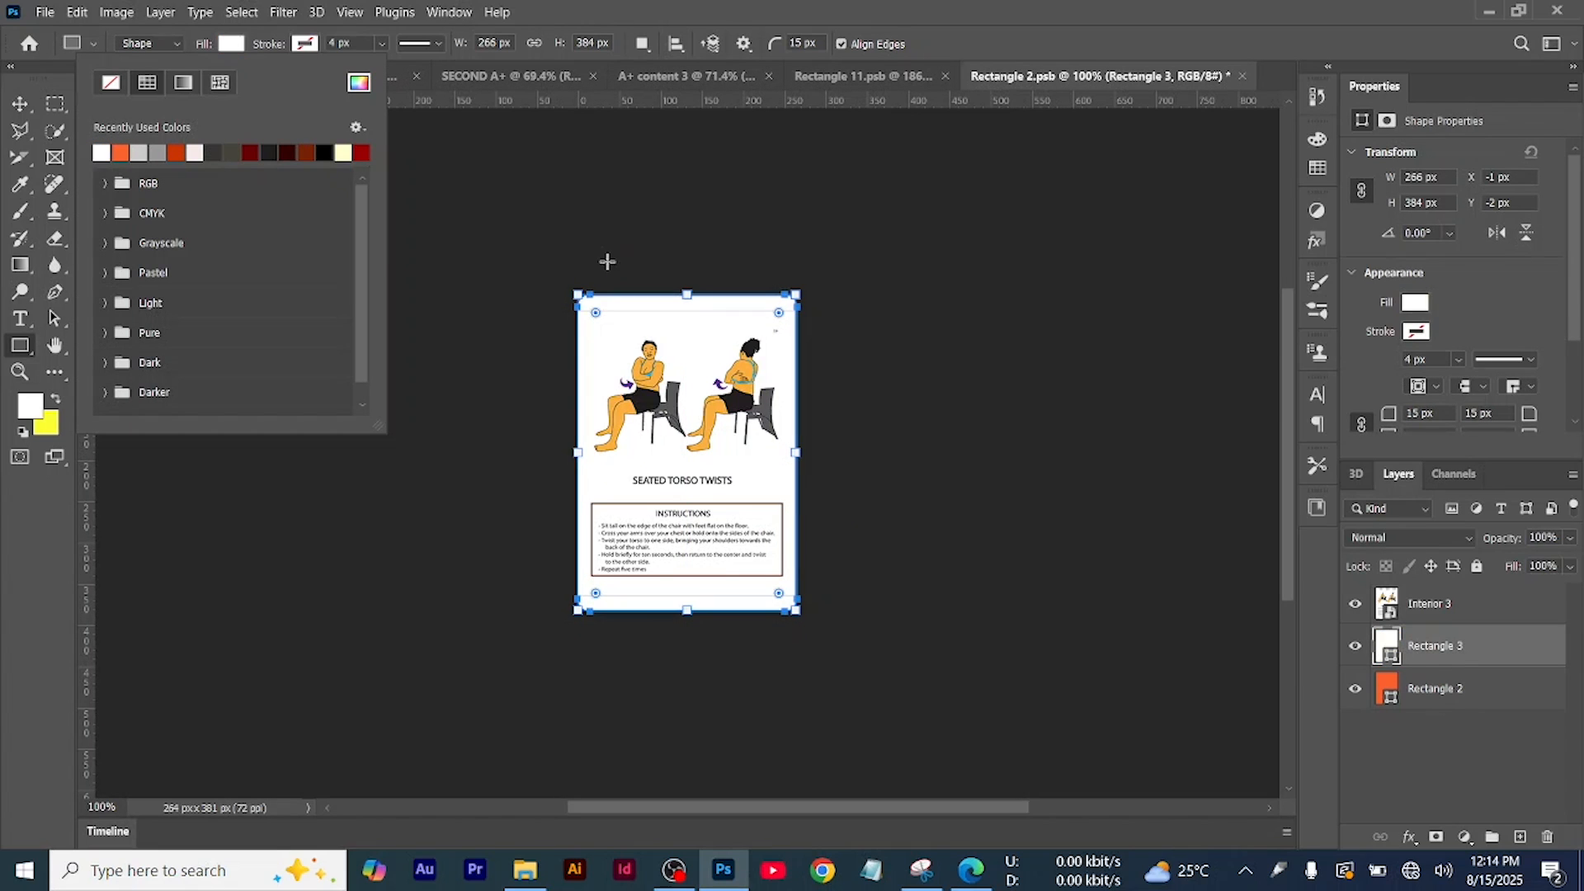
{"action": "key", "text": "v"}
{"action": "key", "text": "ctrl+s"}
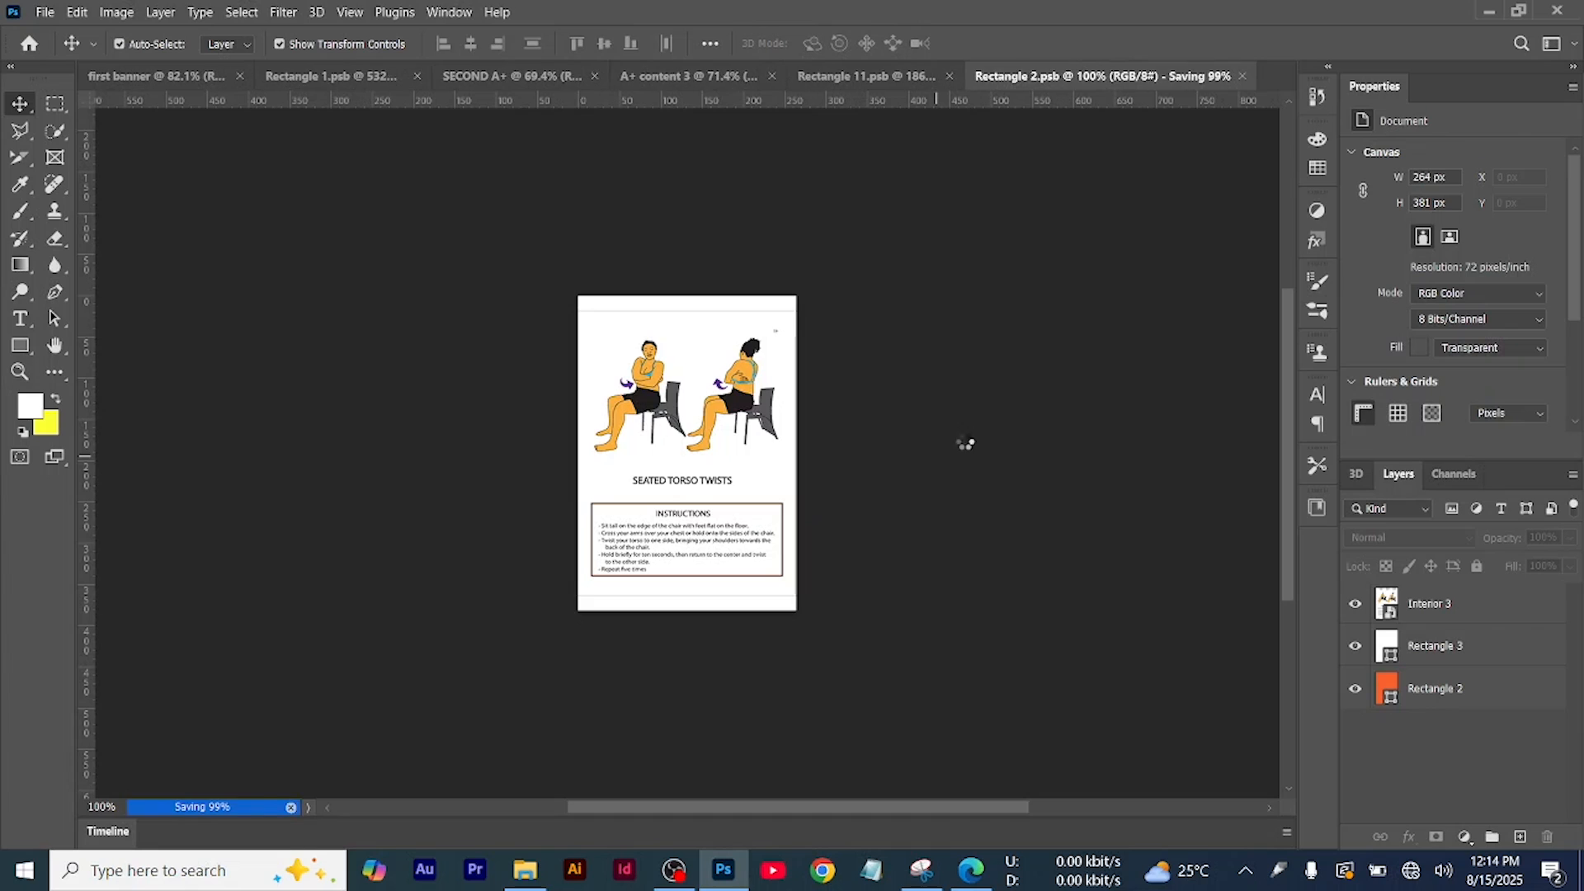
From A+ content 3, open the contents of the right-page smart object, Rectangle 3, and place the Interior 4 image as an embedded object
{"action": "left_click", "coordinate": [750, 76]}
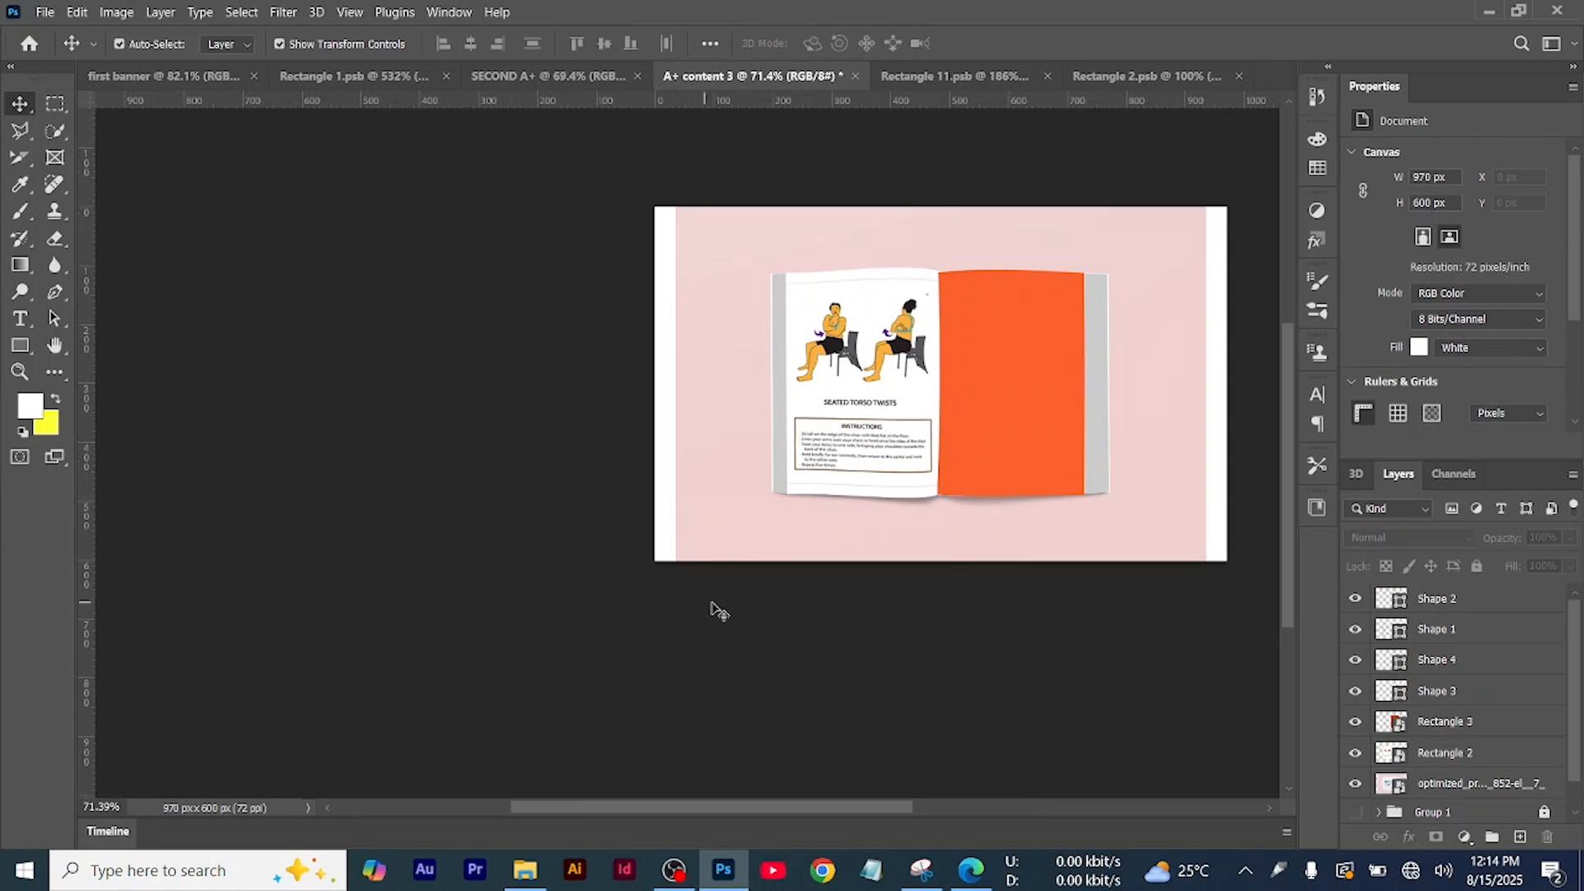
{"action": "scroll", "coordinate": [955, 584], "scroll_direction": "right", "scroll_amount": 3}
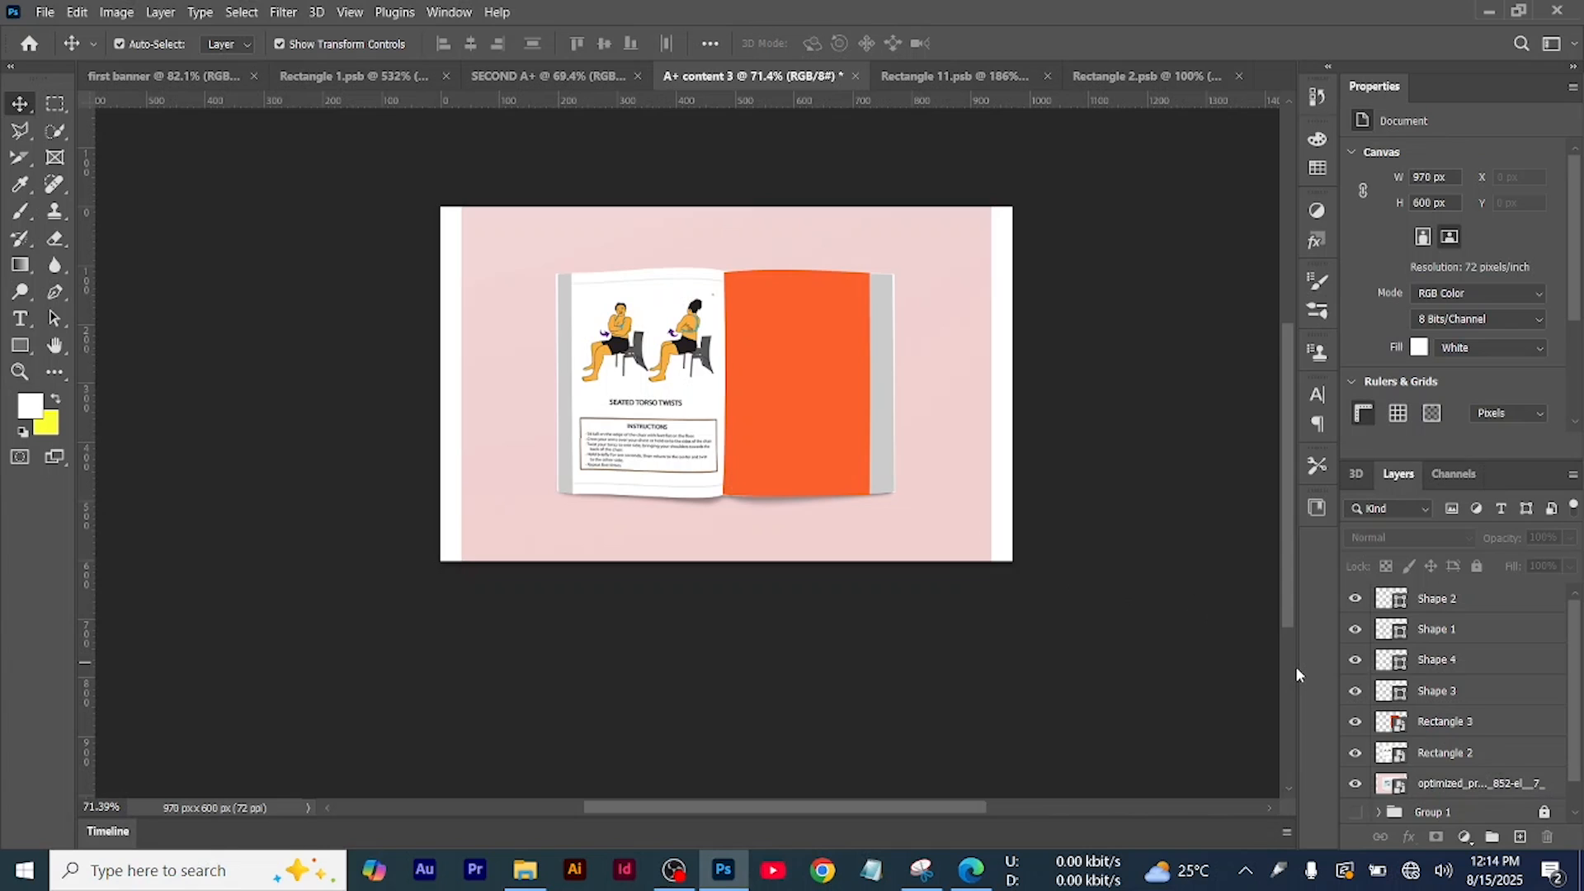
{"action": "left_click", "coordinate": [817, 477]}
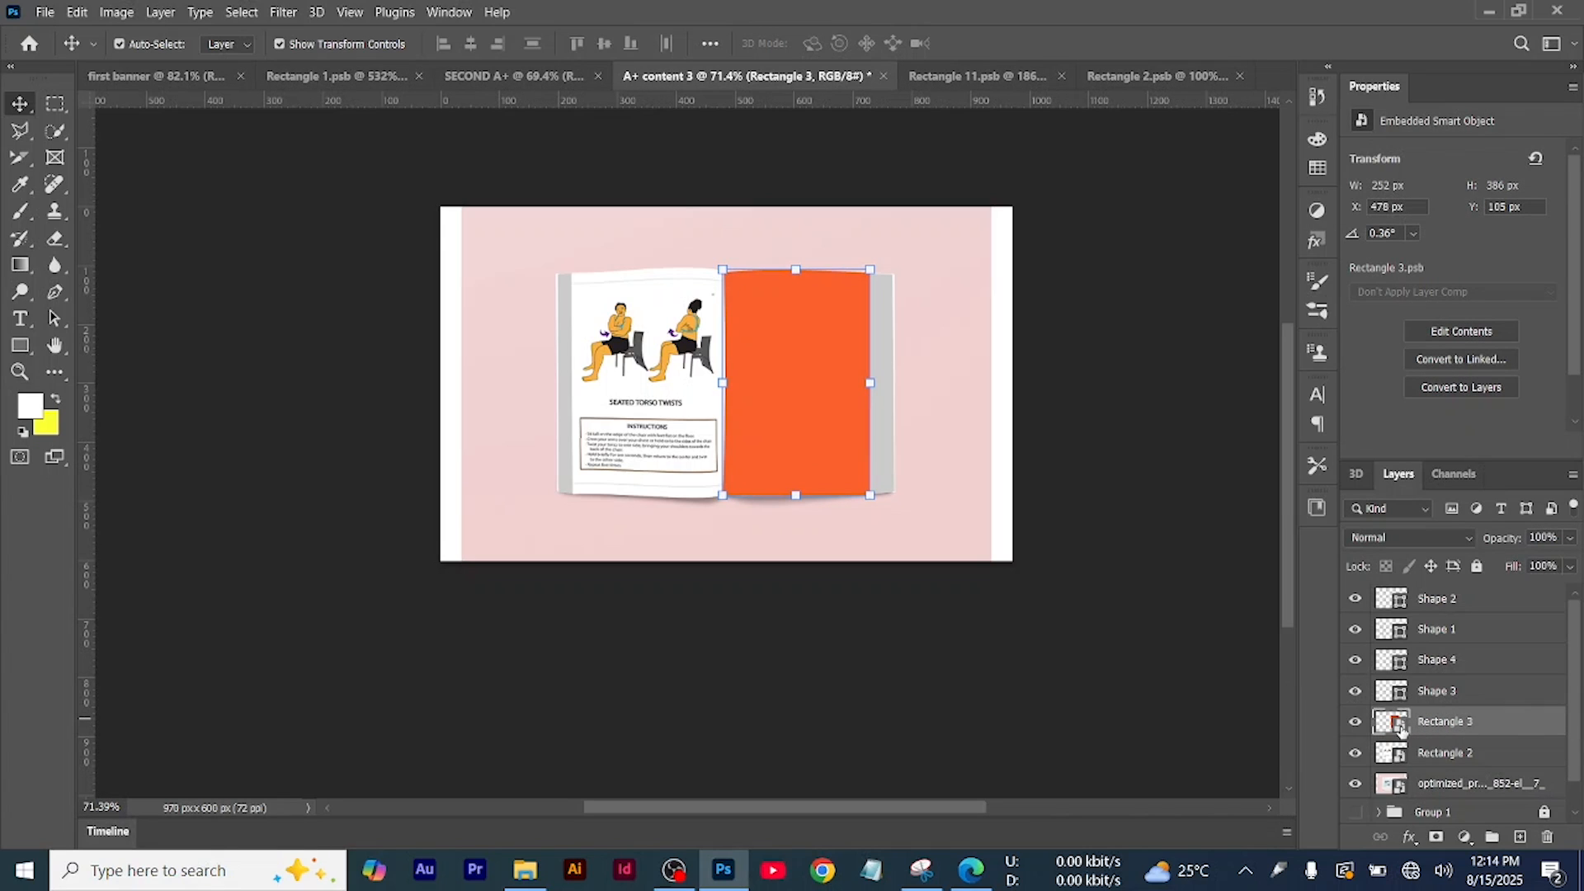
{"action": "double_click", "coordinate": [1400, 724]}
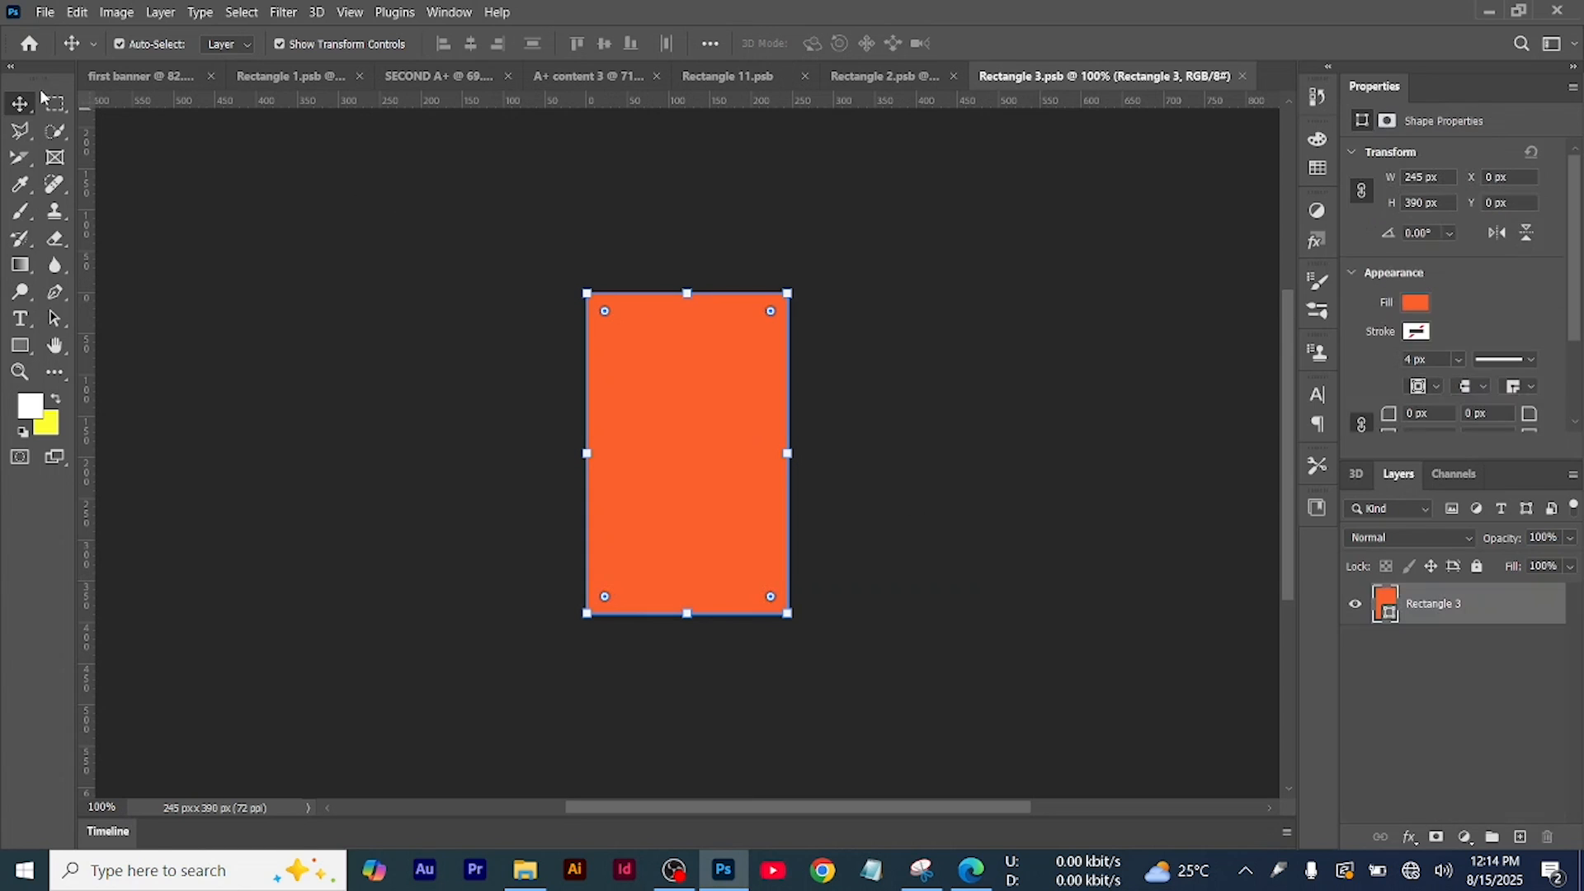
{"action": "left_click", "coordinate": [44, 11]}
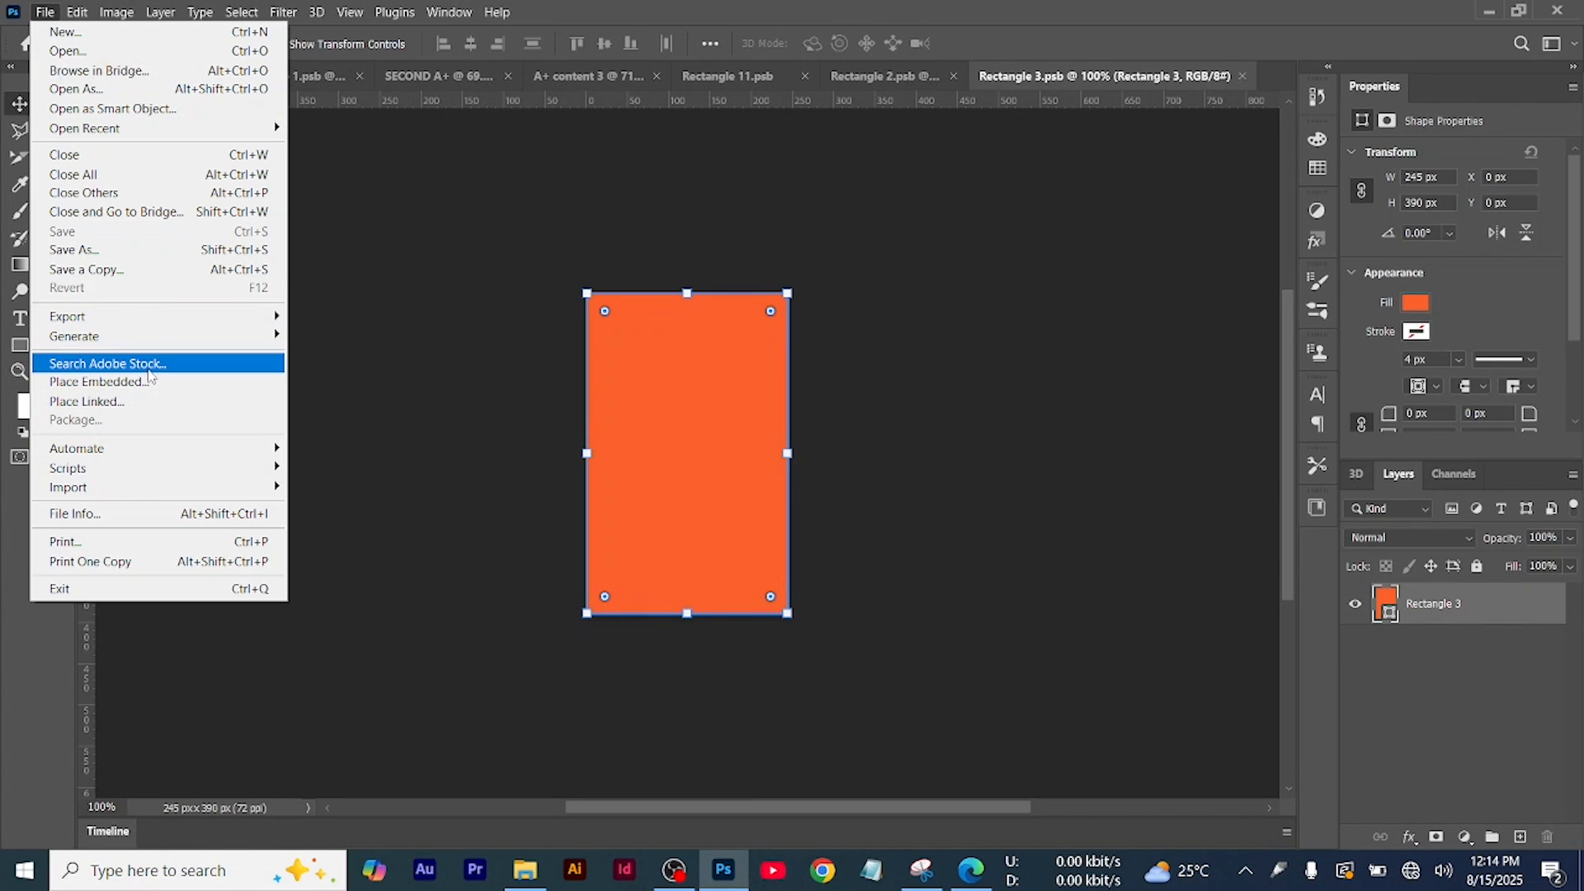
{"action": "left_click", "coordinate": [154, 386]}
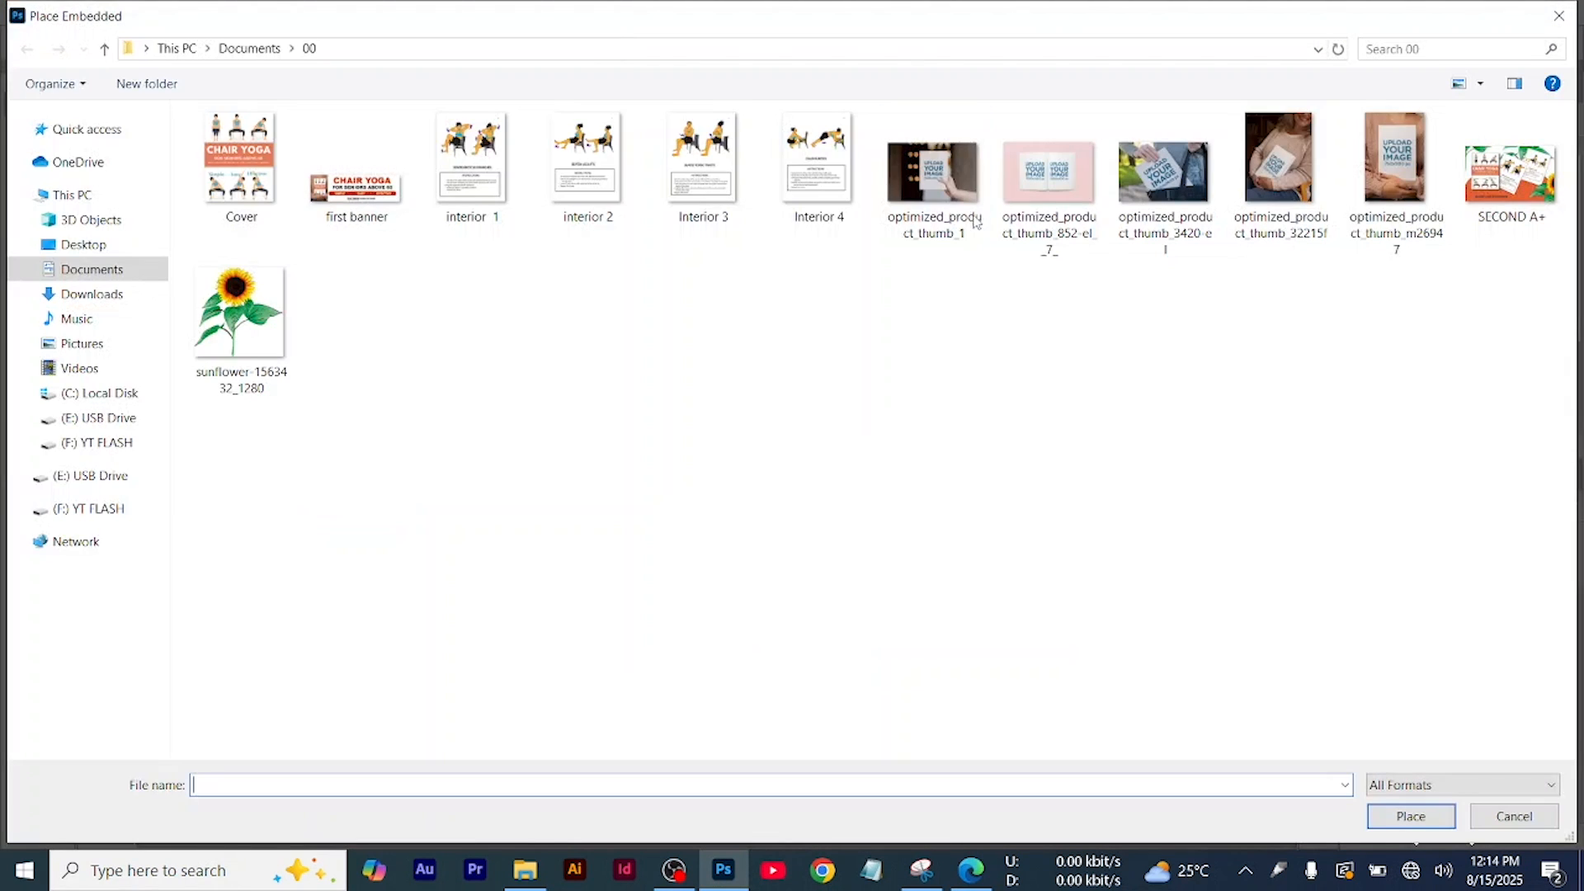
{"action": "left_click", "coordinate": [826, 159]}
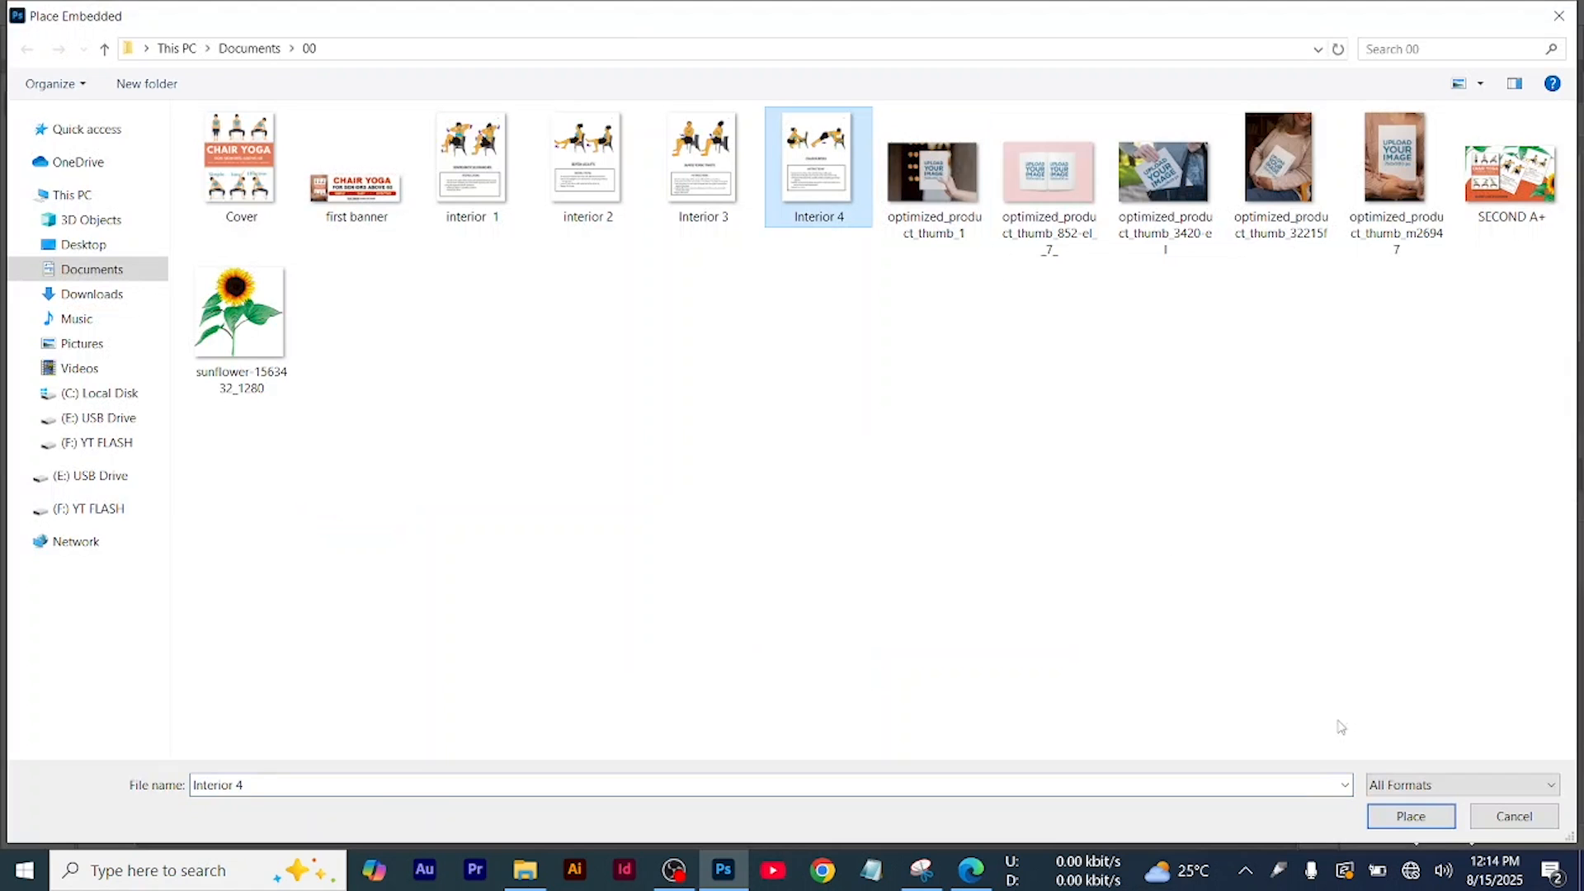
{"action": "left_click", "coordinate": [1411, 816]}
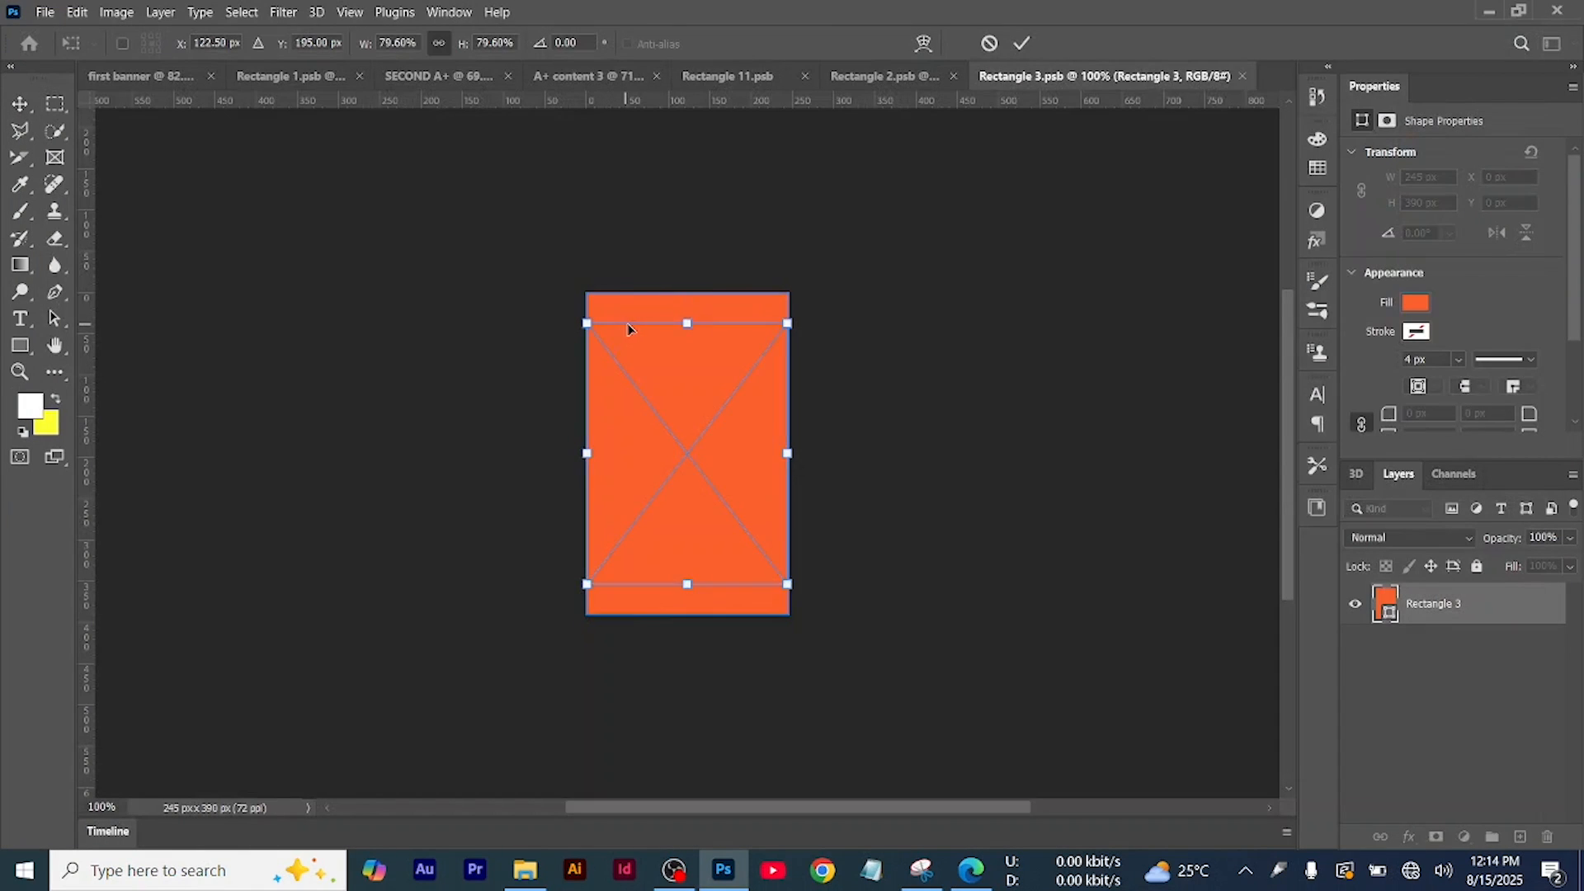
{"action": "left_click", "coordinate": [1021, 43]}
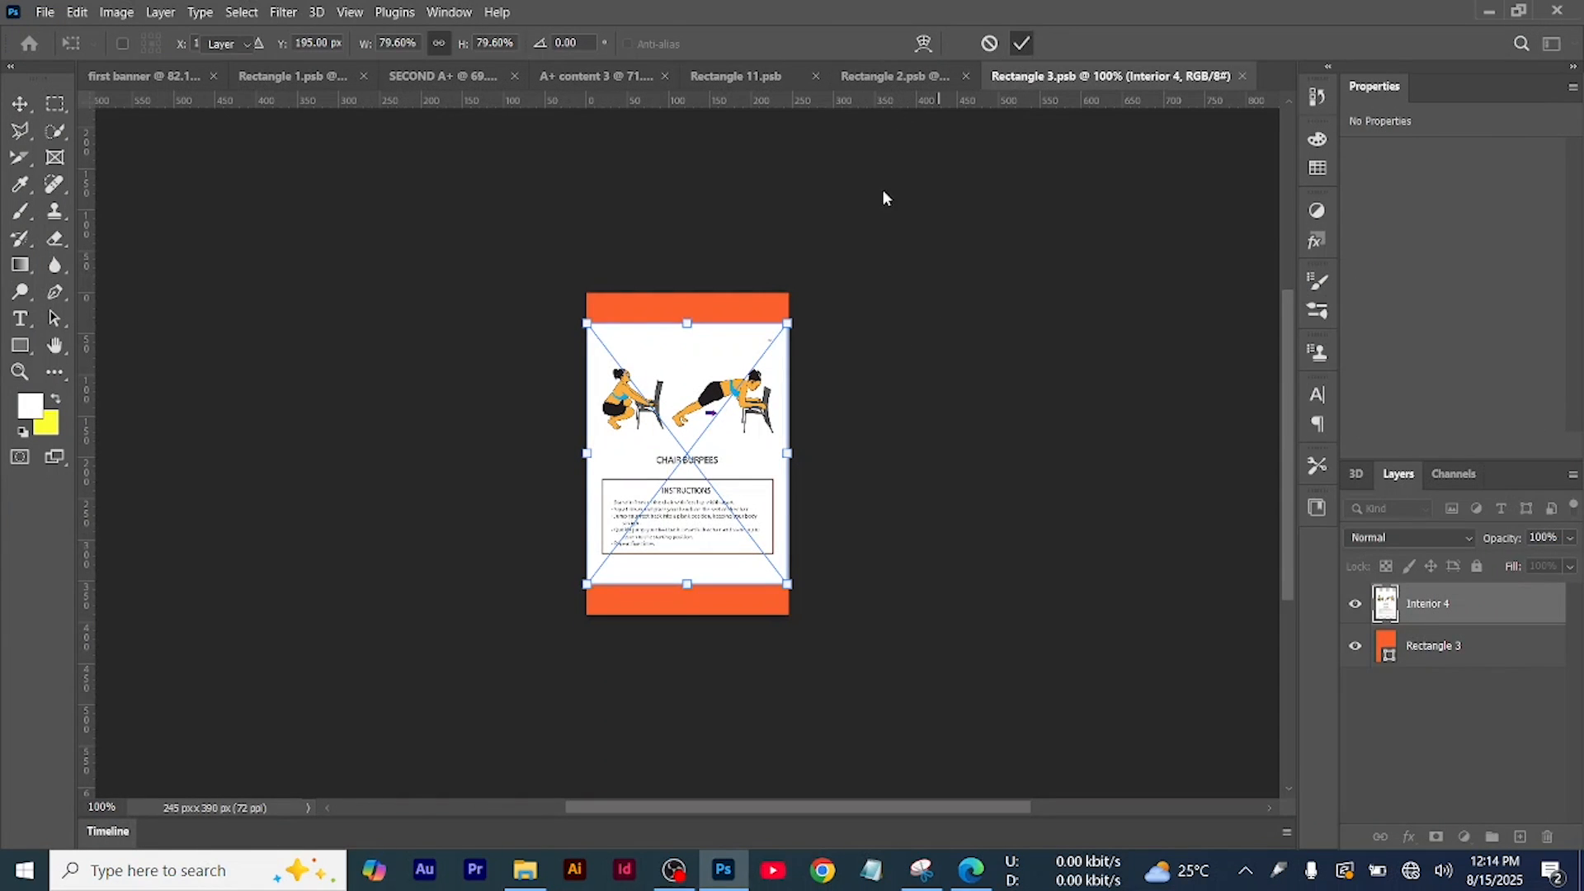
Add a layer beneath Interior 4, draw a white rectangle about 241 by 390 px over the canvas, and save the smart object
{"action": "left_click", "coordinate": [1581, 773]}
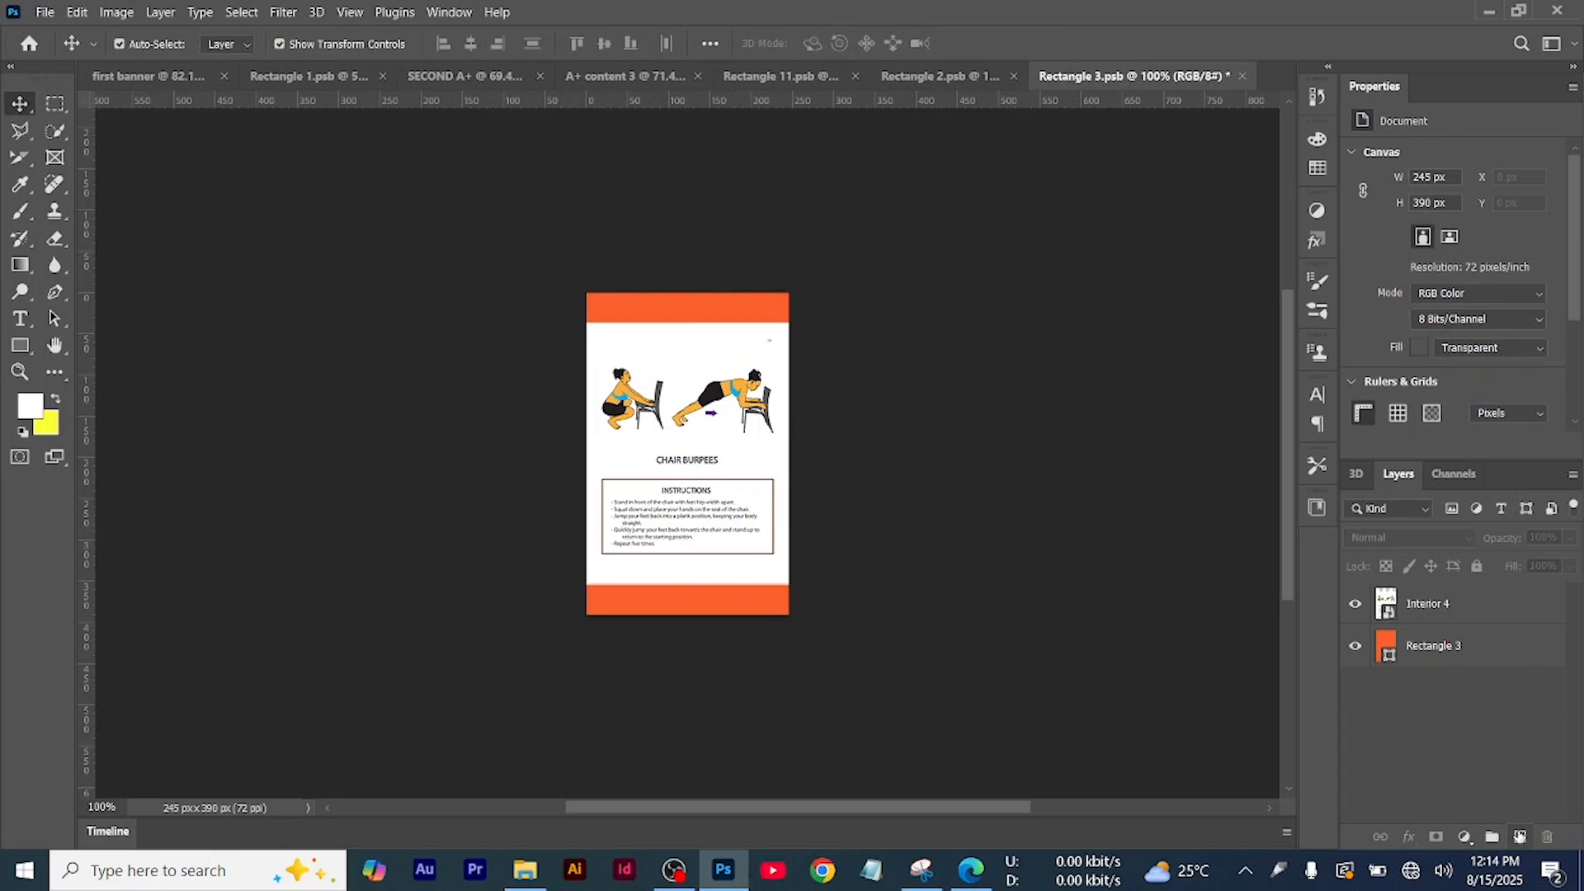
{"action": "left_click", "coordinate": [1486, 615]}
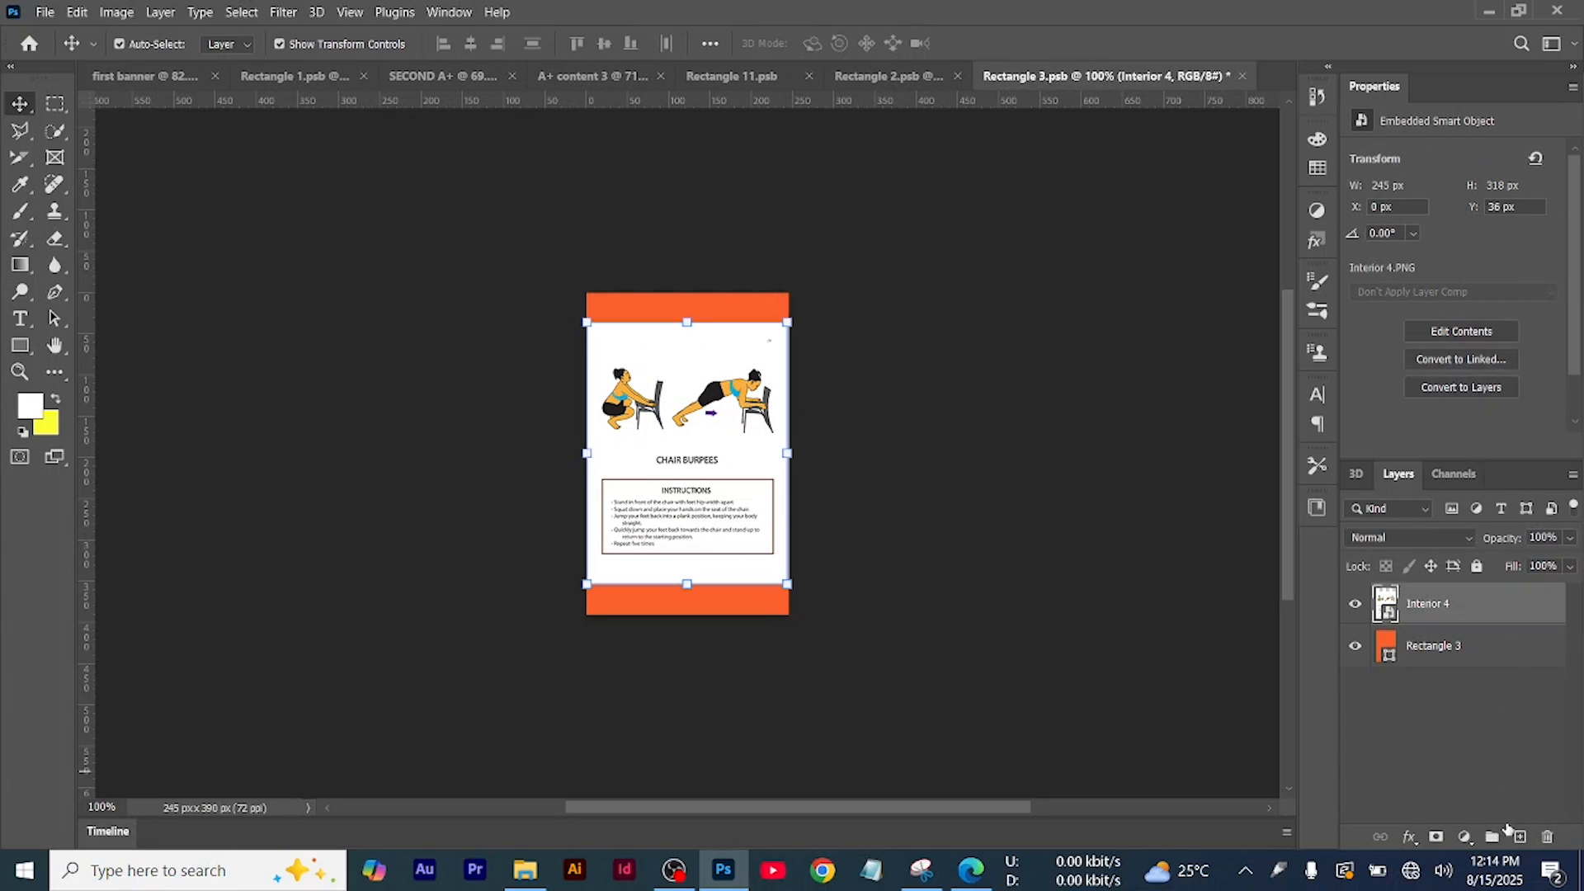
{"action": "left_click", "coordinate": [1521, 837]}
{"action": "left_click_drag", "start_coordinate": [1485, 604], "coordinate": [1469, 665]}
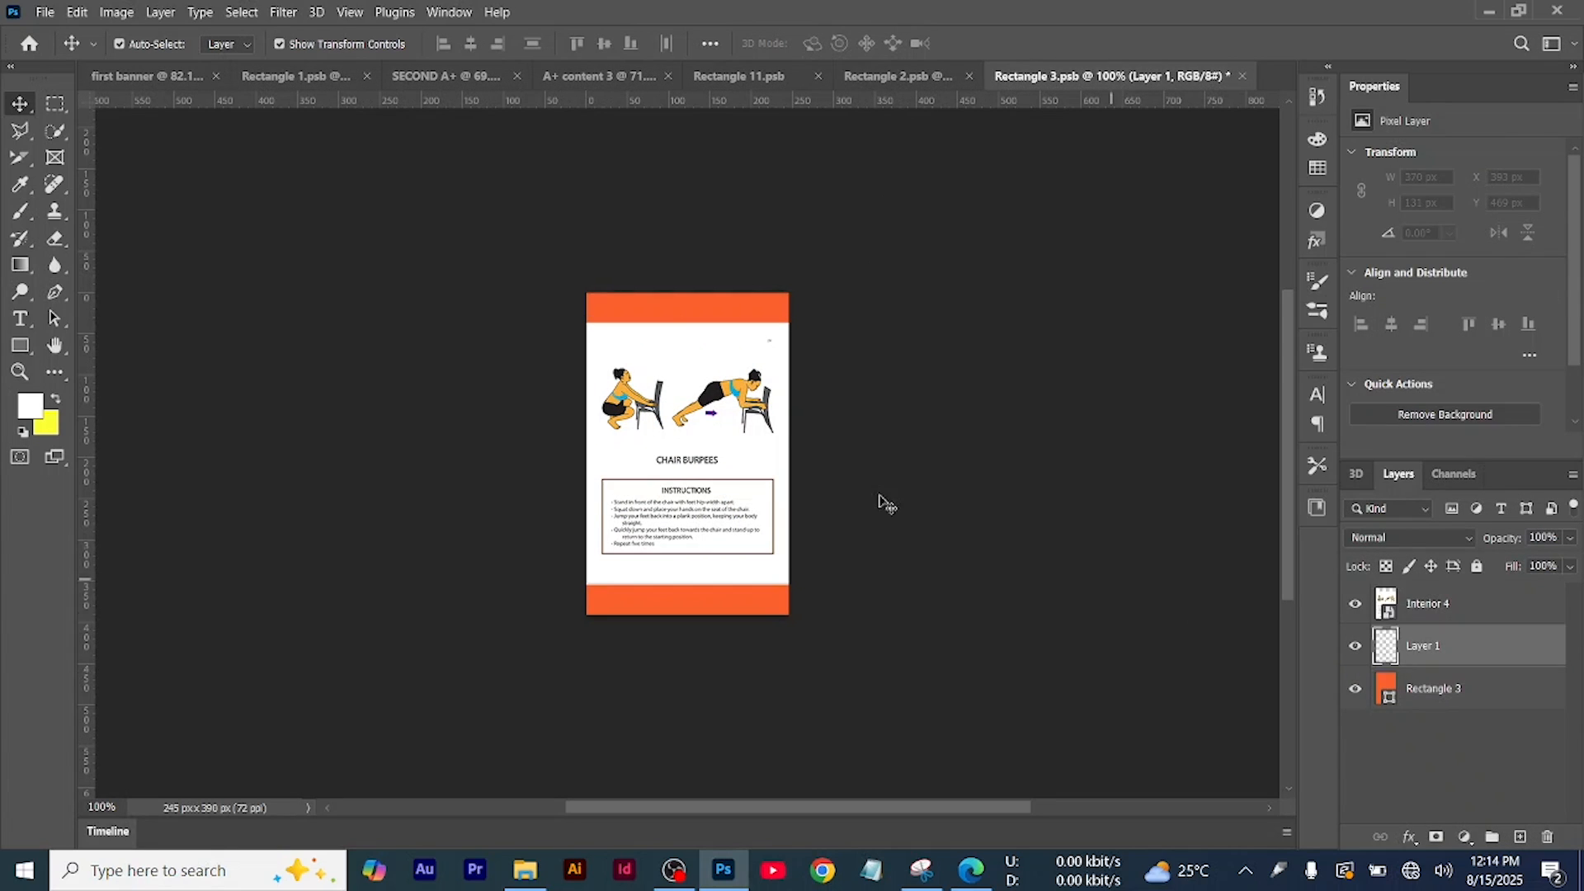
{"action": "left_click", "coordinate": [18, 353]}
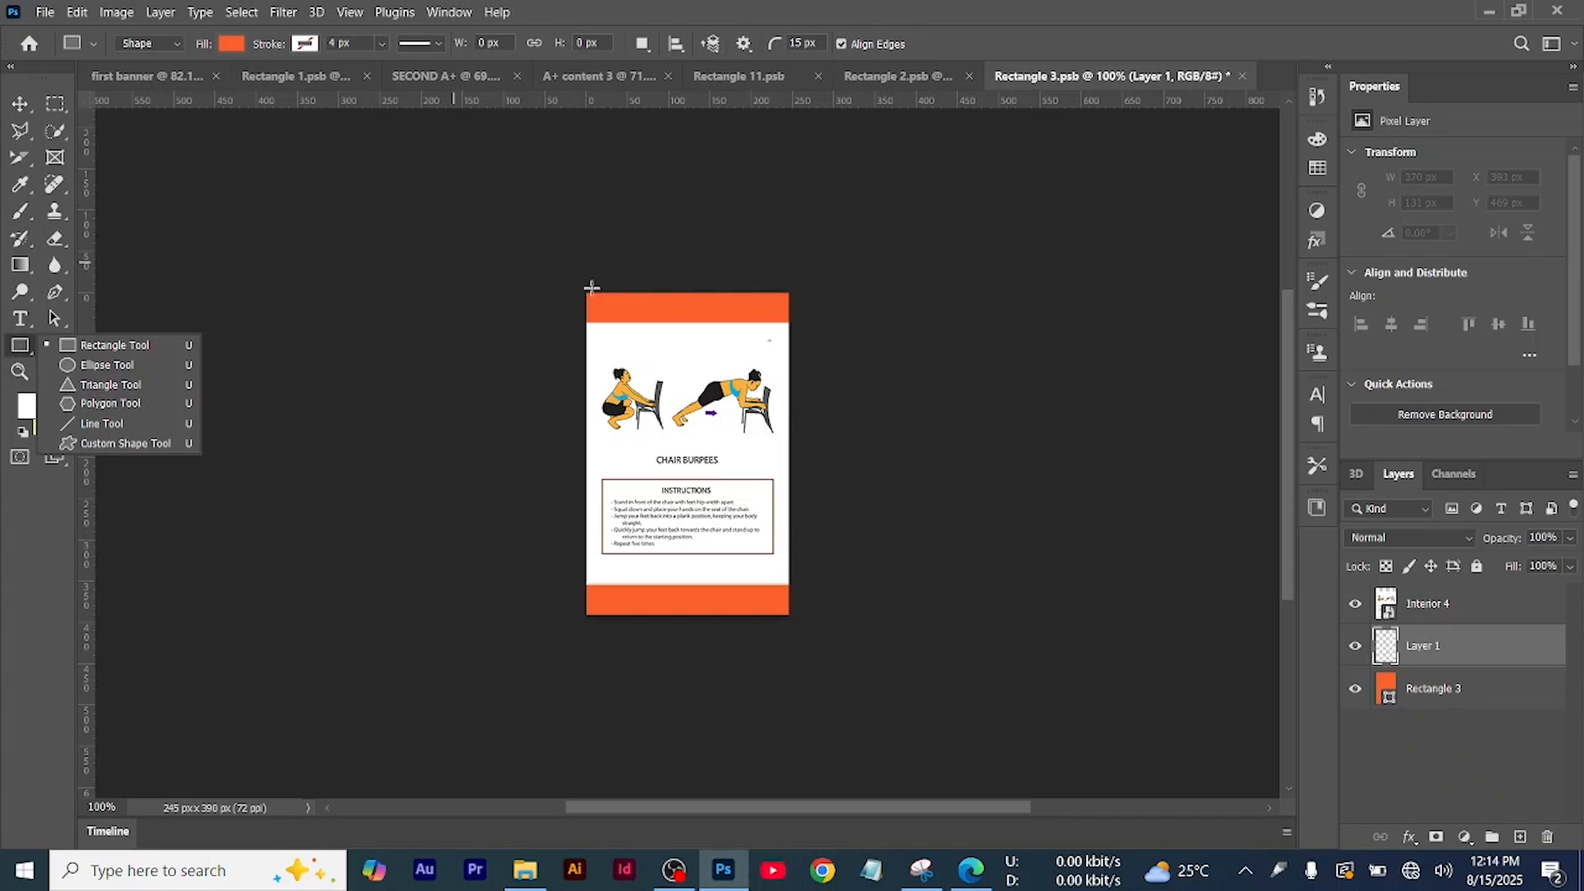
{"action": "left_click_drag", "start_coordinate": [587, 292], "coordinate": [789, 615]}
{"action": "left_click", "coordinate": [227, 43]}
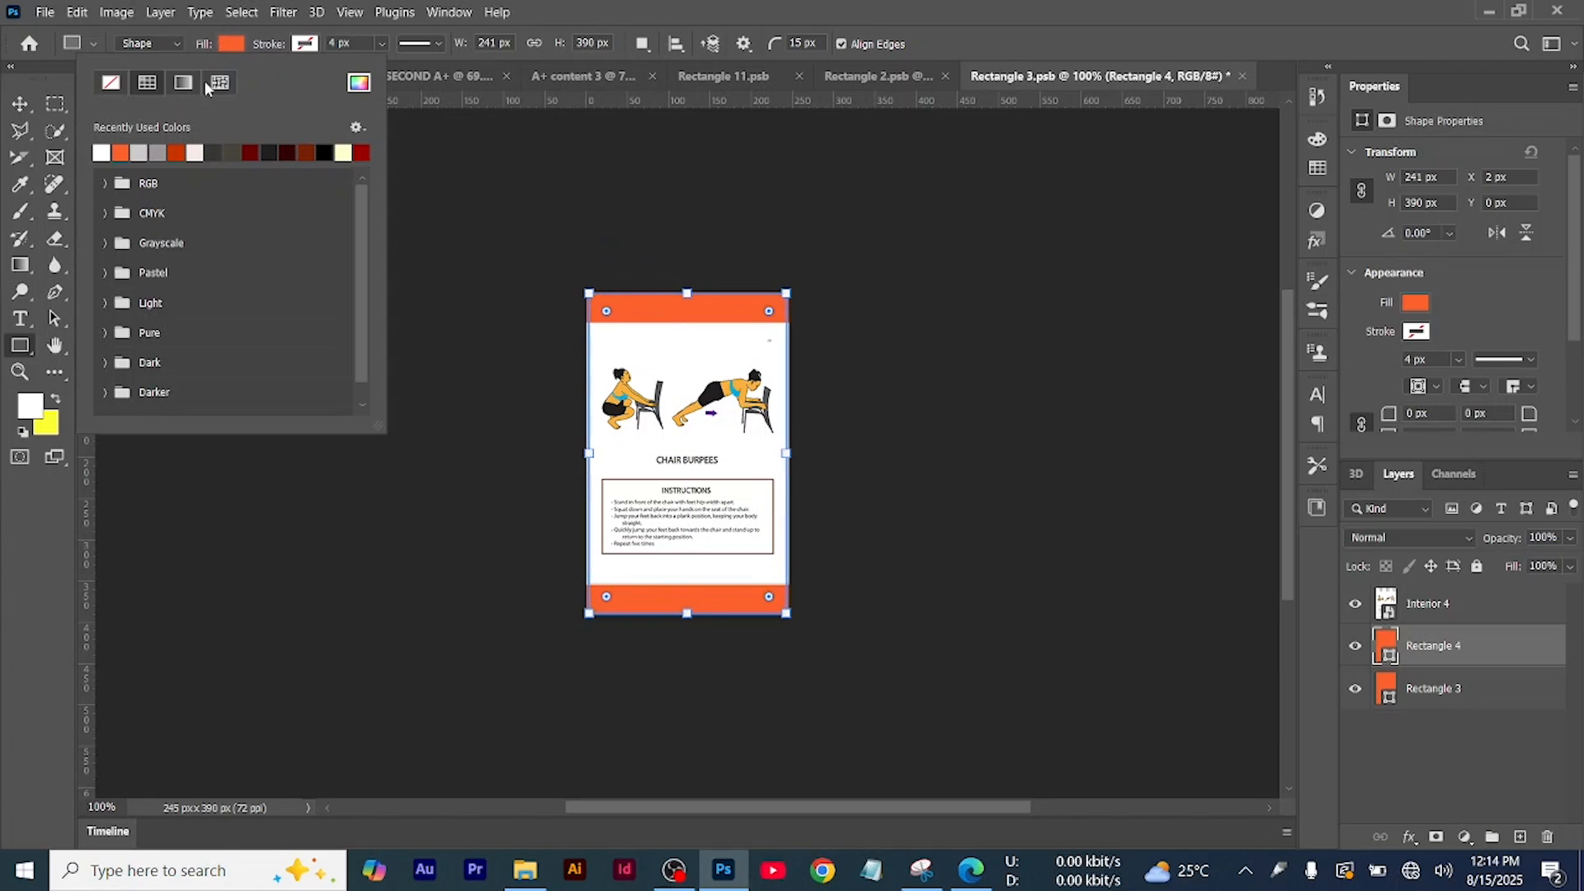
{"action": "left_click", "coordinate": [109, 149]}
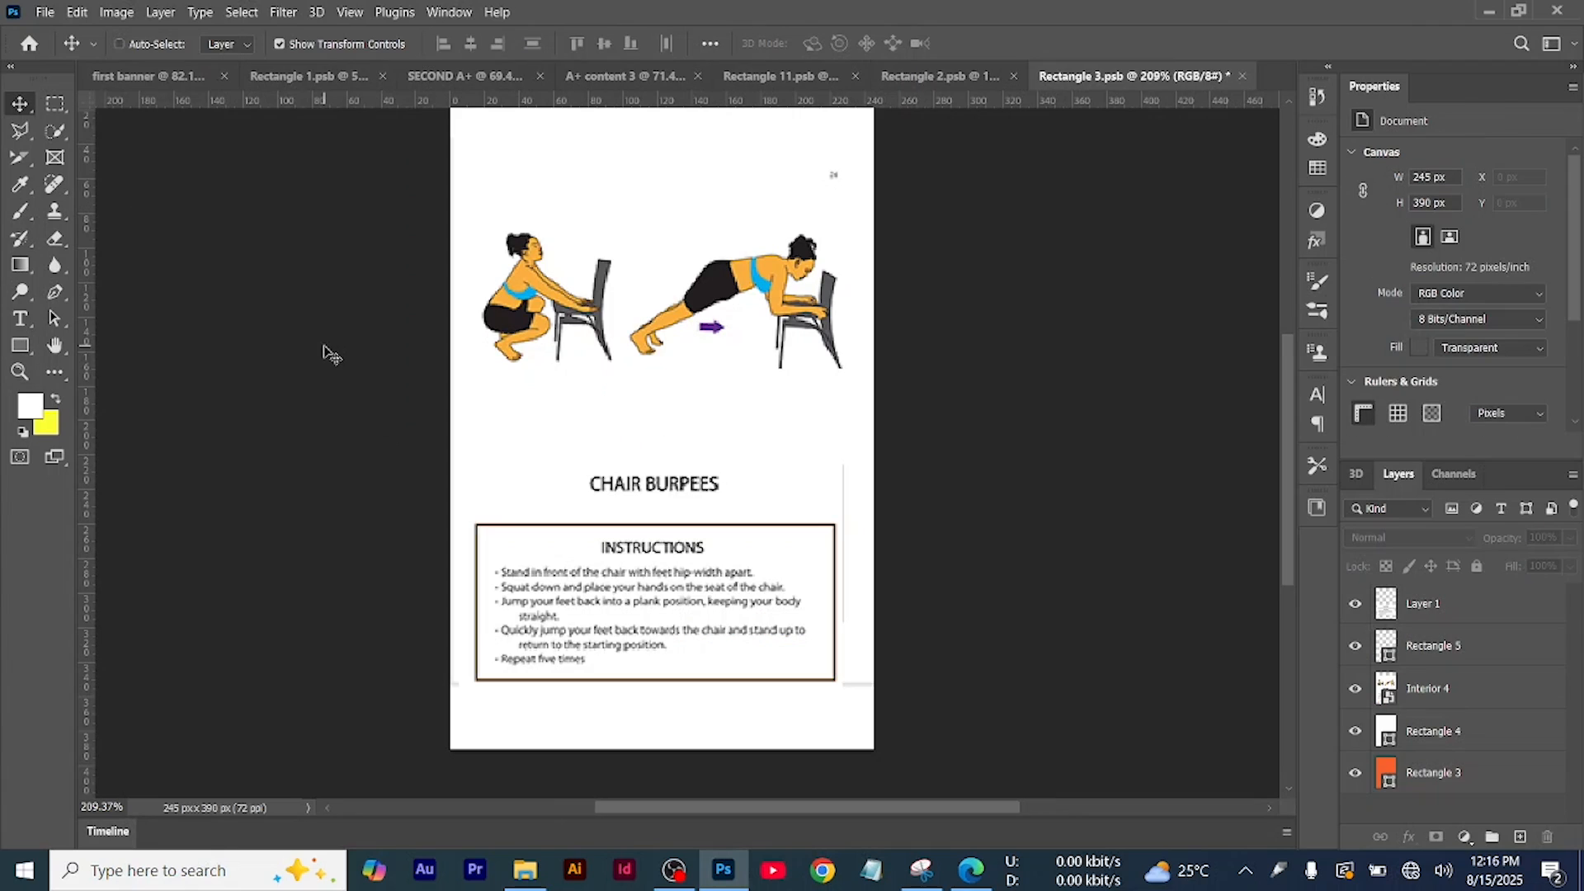
{"action": "key", "text": "ctrl+s"}
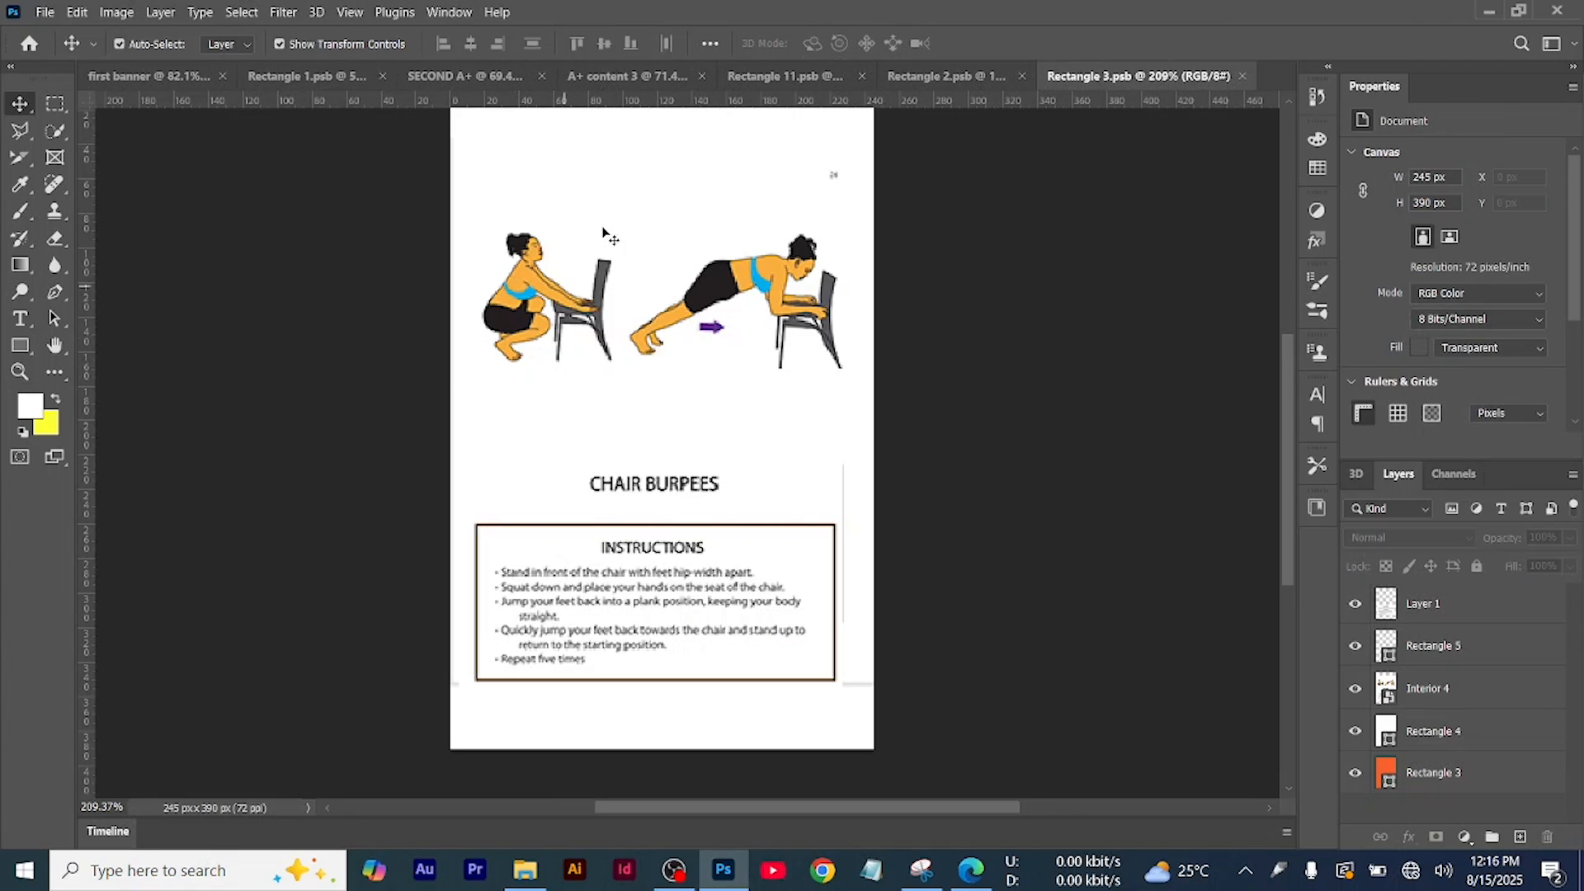
In A+ content 3, add a layer above Shape 2 and draw a thin rectangle about 1 by 388 px along the book's spine
{"action": "left_click", "coordinate": [583, 76]}
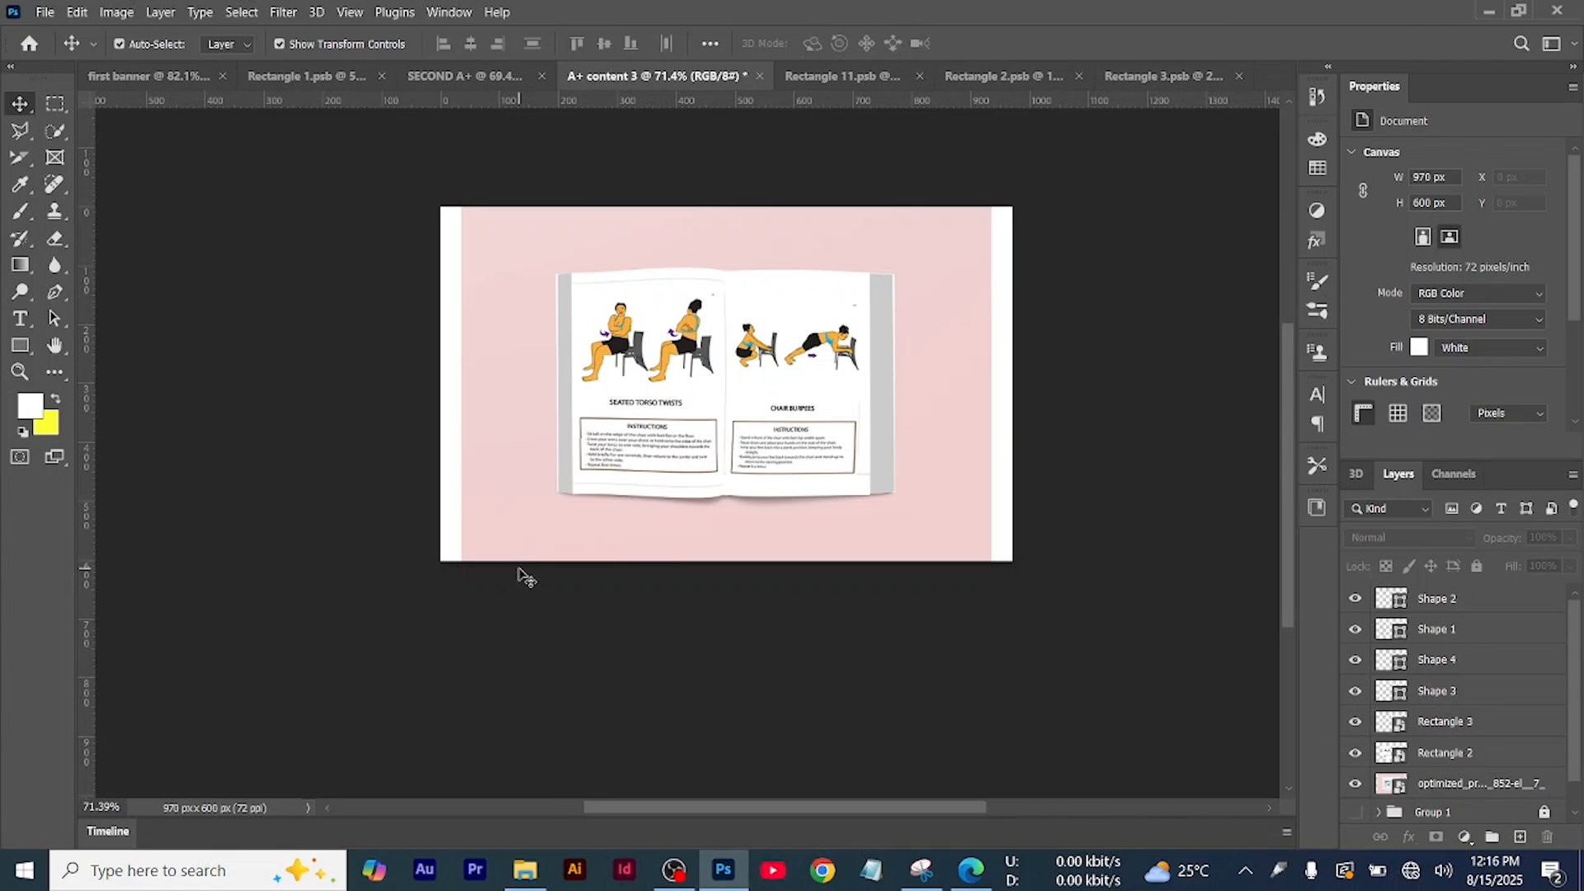
{"action": "scroll", "coordinate": [621, 633], "scroll_direction": "down", "scroll_amount": 2}
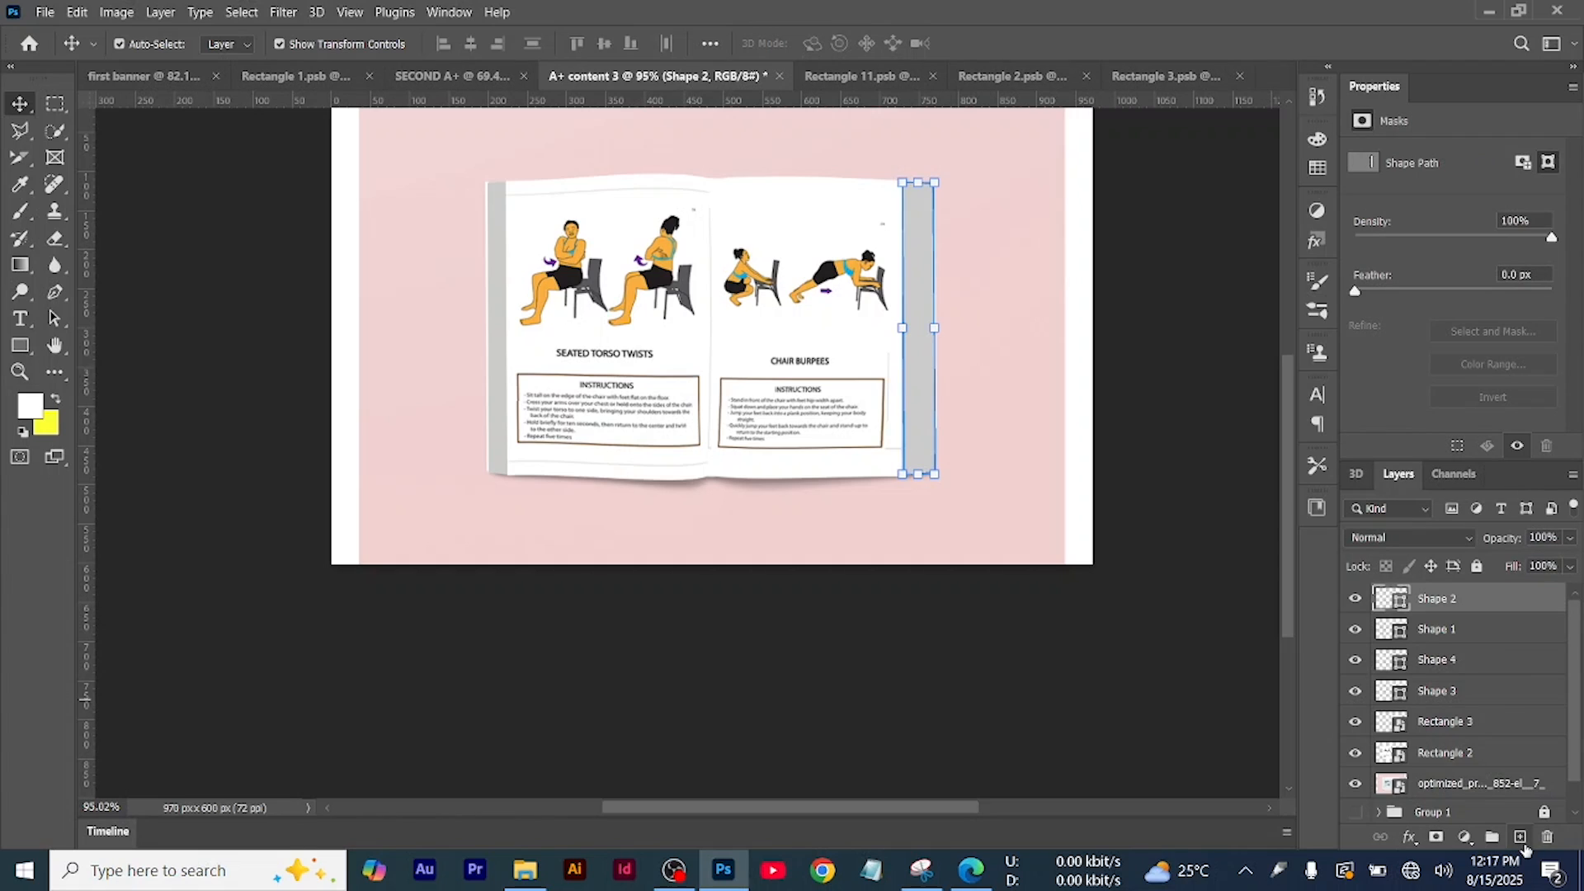
{"action": "left_click", "coordinate": [1520, 836]}
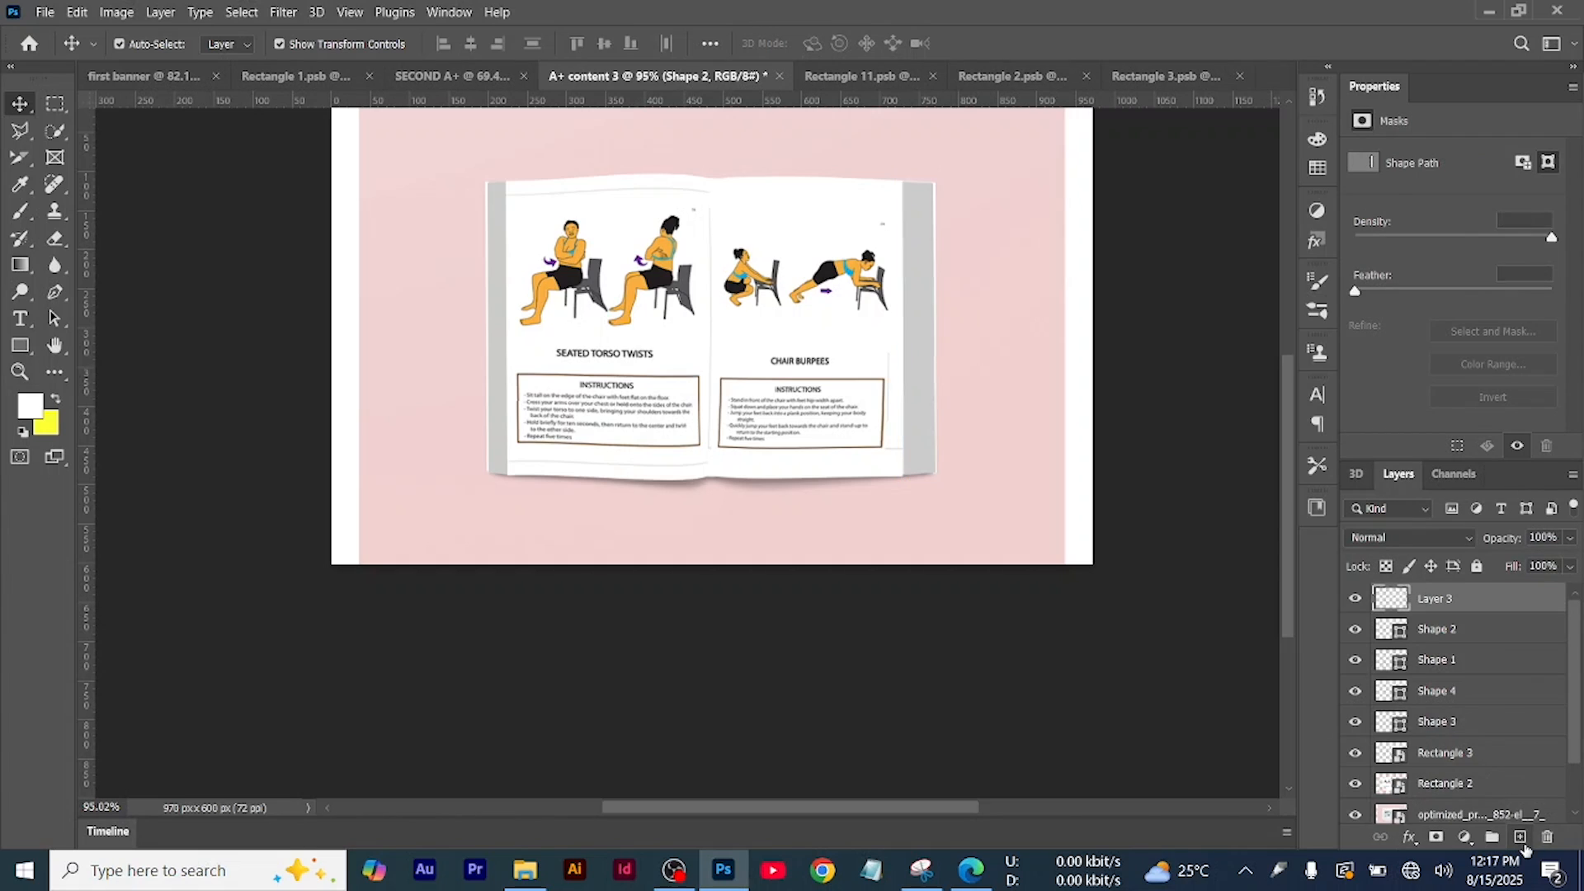
{"action": "left_click", "coordinate": [19, 346]}
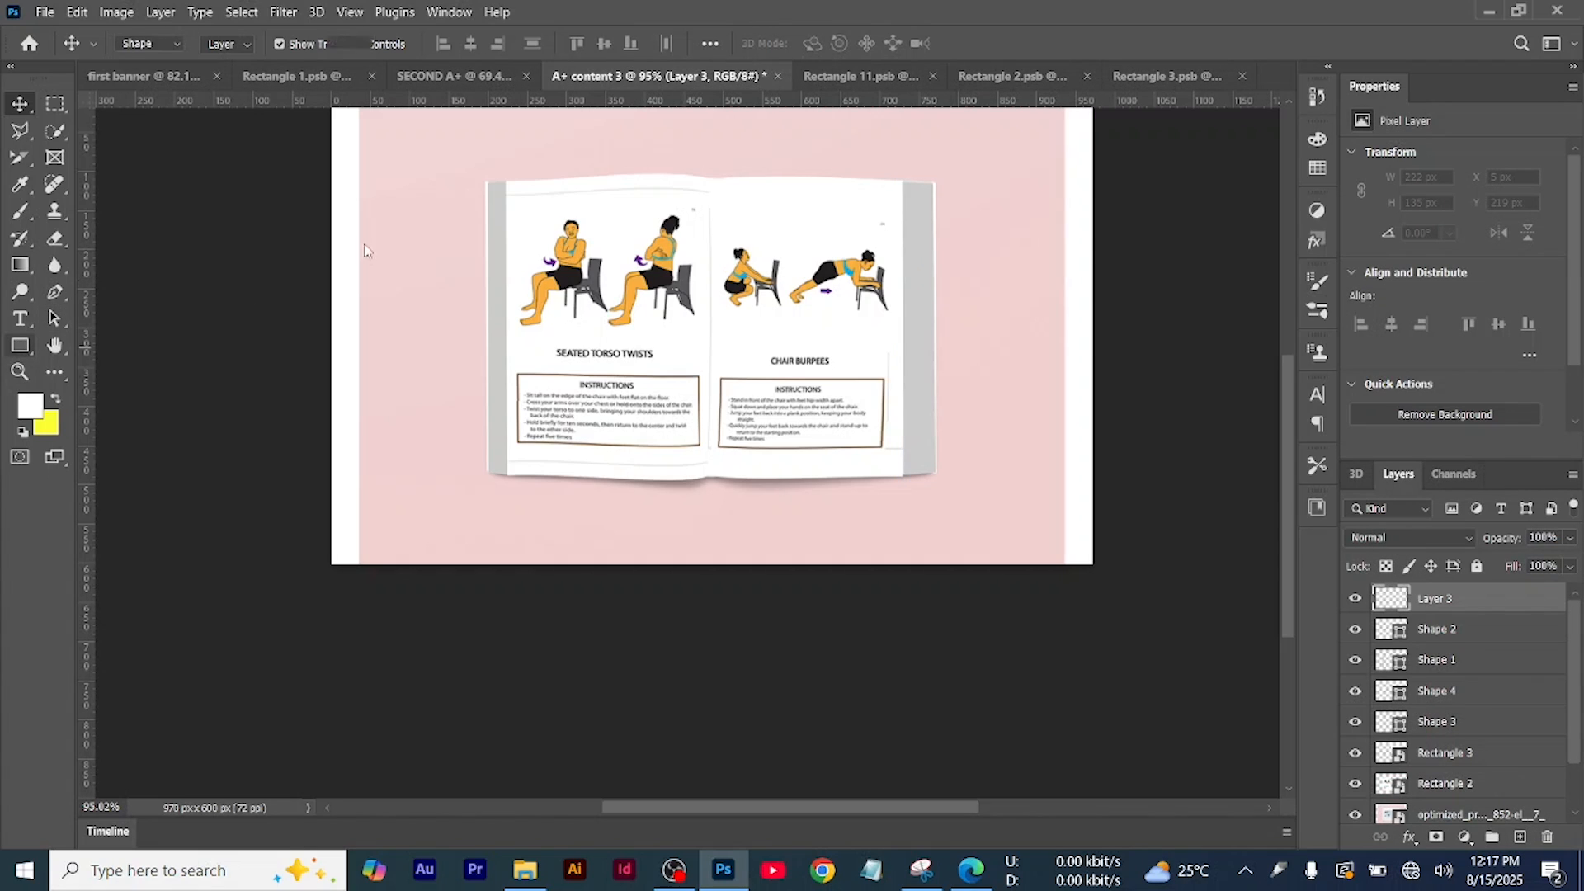
{"action": "left_click", "coordinate": [714, 177]}
{"action": "left_click_drag", "start_coordinate": [709, 178], "coordinate": [709, 481]}
Fill the thin spine rectangle with medium grey and deselect it
{"action": "left_click", "coordinate": [231, 44]}
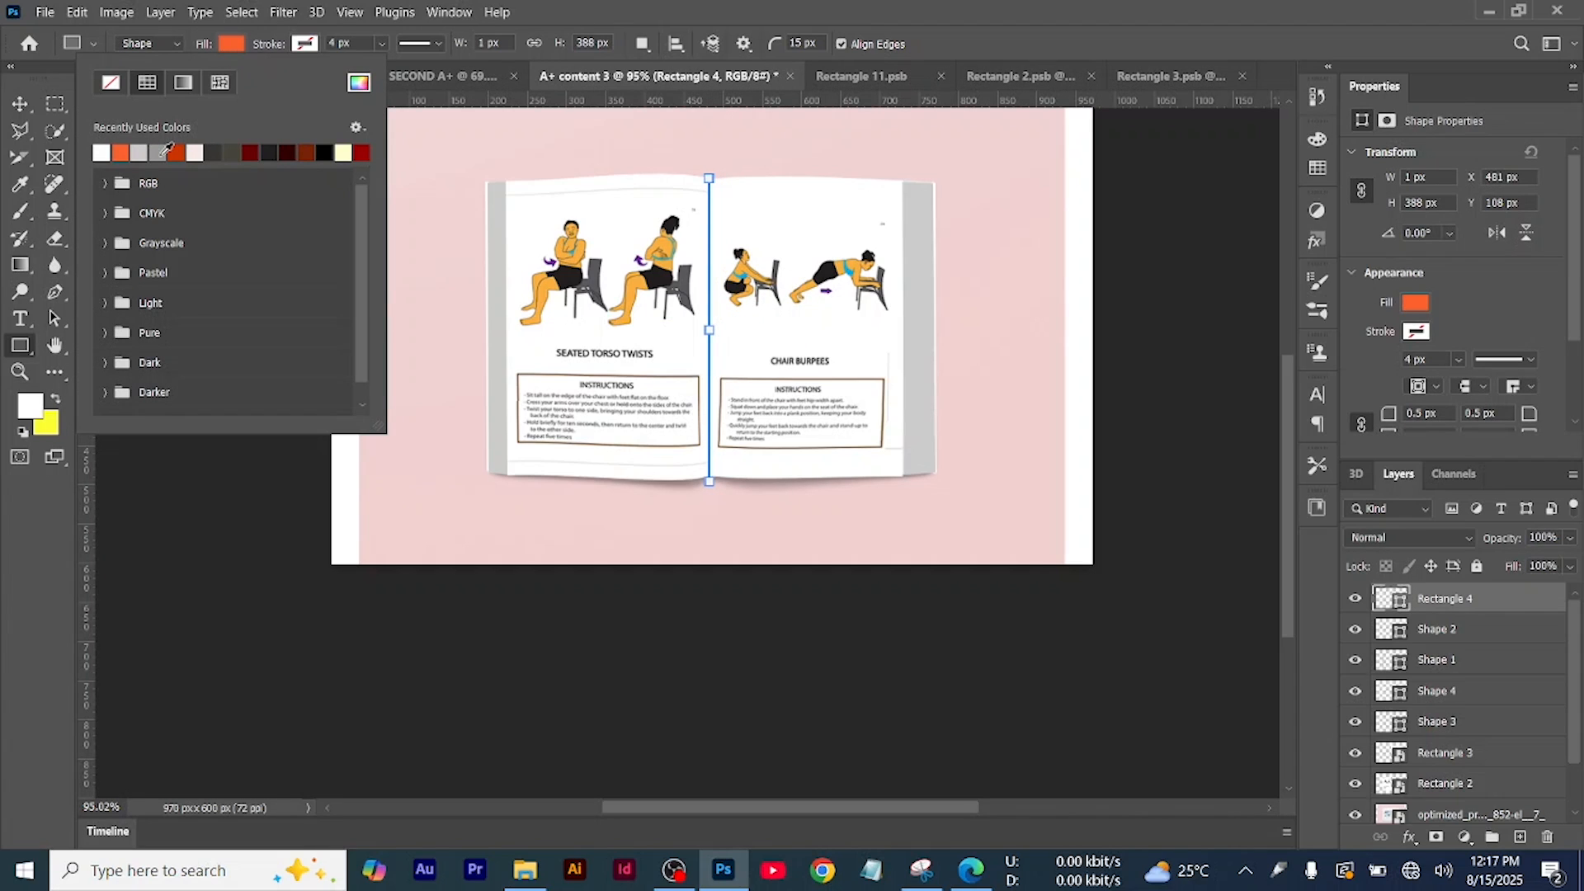
{"action": "left_click", "coordinate": [159, 153]}
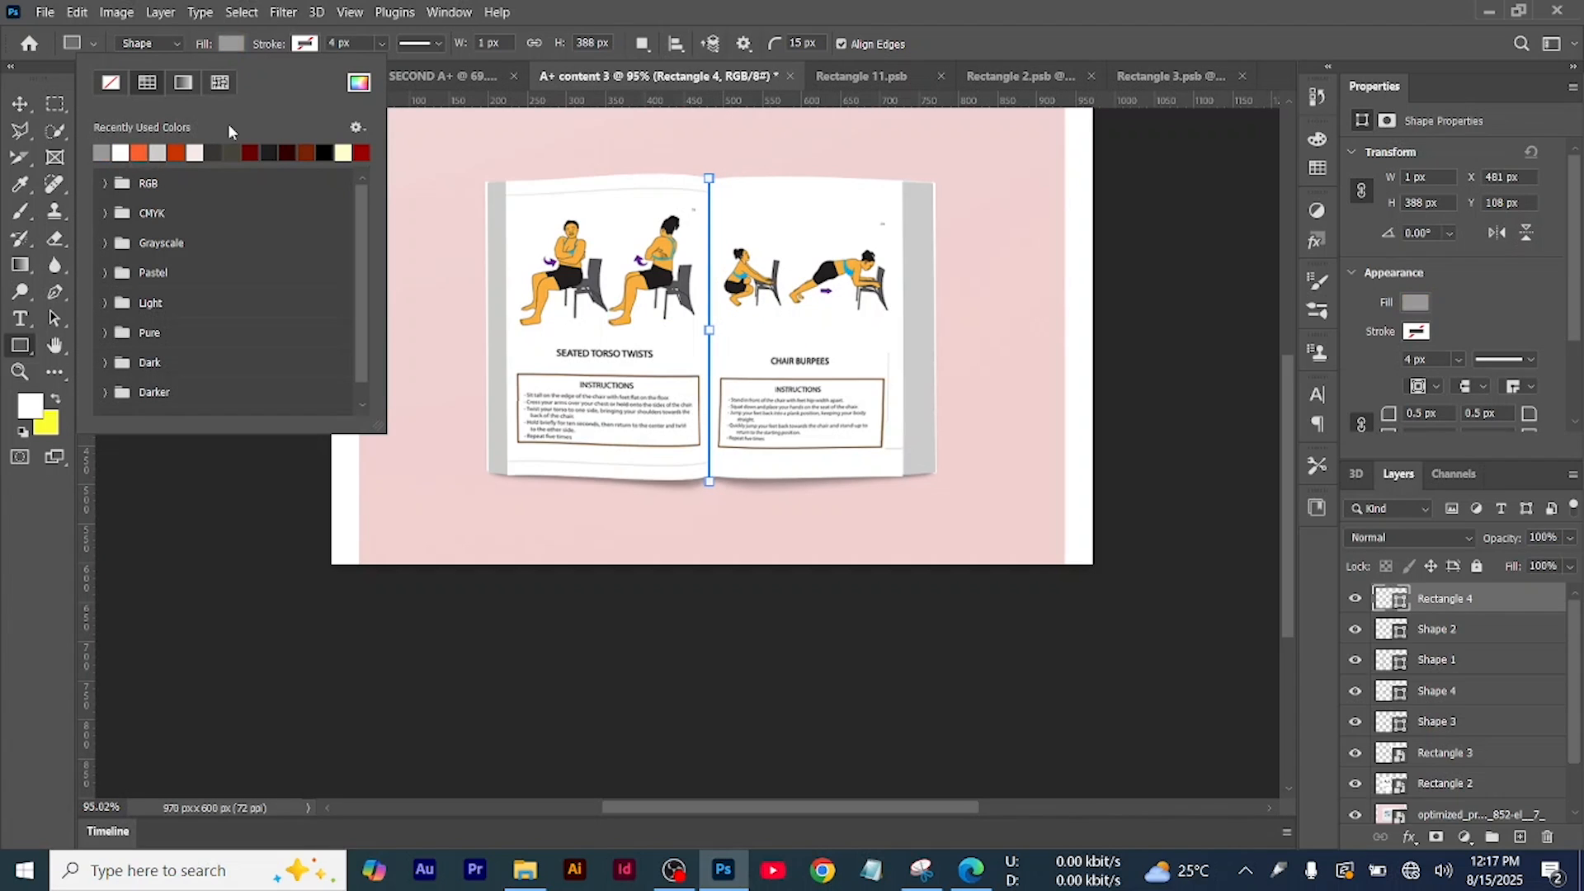
{"action": "left_click", "coordinate": [19, 103]}
{"action": "left_click", "coordinate": [270, 328]}
{"action": "scroll", "coordinate": [636, 273], "scroll_direction": "up", "scroll_amount": 2}
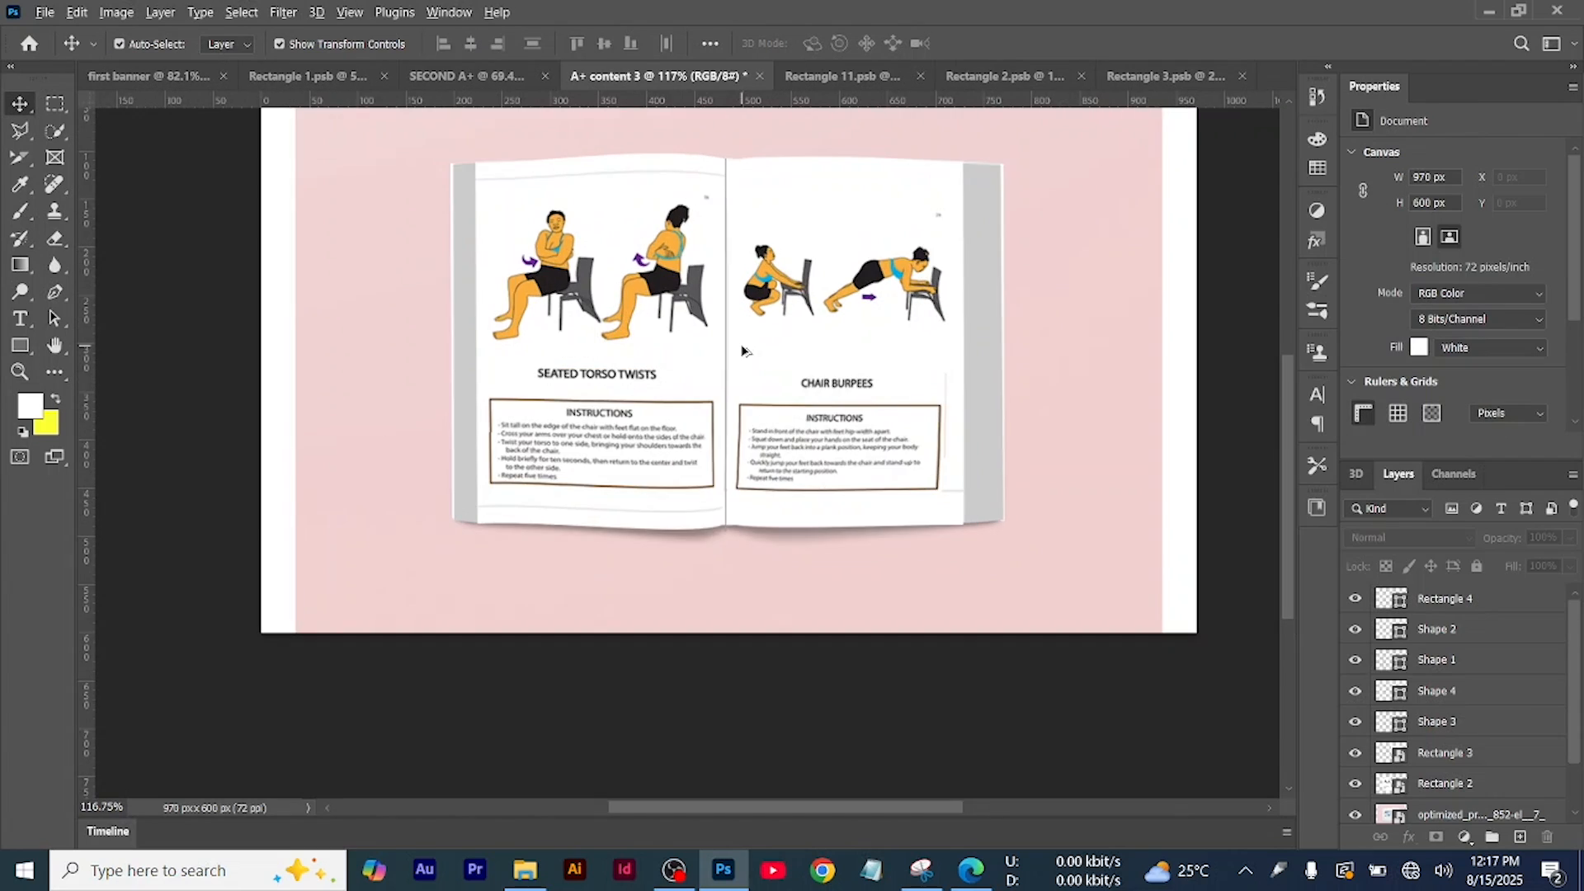
{"action": "scroll", "coordinate": [803, 418], "scroll_direction": "down", "scroll_amount": 6}
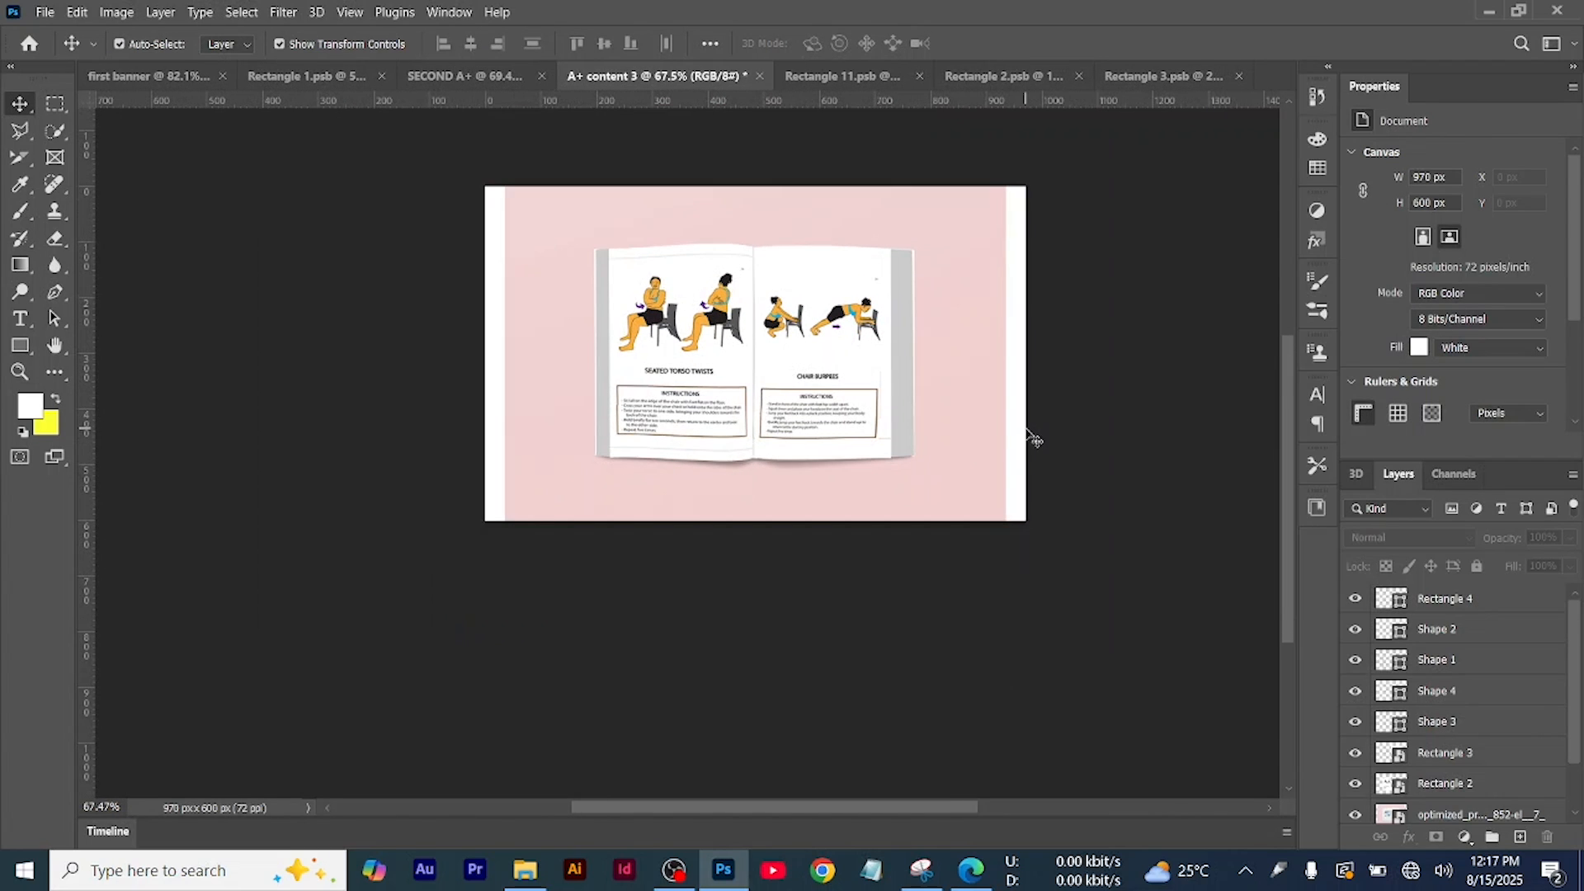
Temporarily hide the pink optimized_product_thumb template image to check the mockup layers without it, and show it again
{"action": "scroll", "coordinate": [1466, 687], "scroll_direction": "down", "scroll_amount": 2}
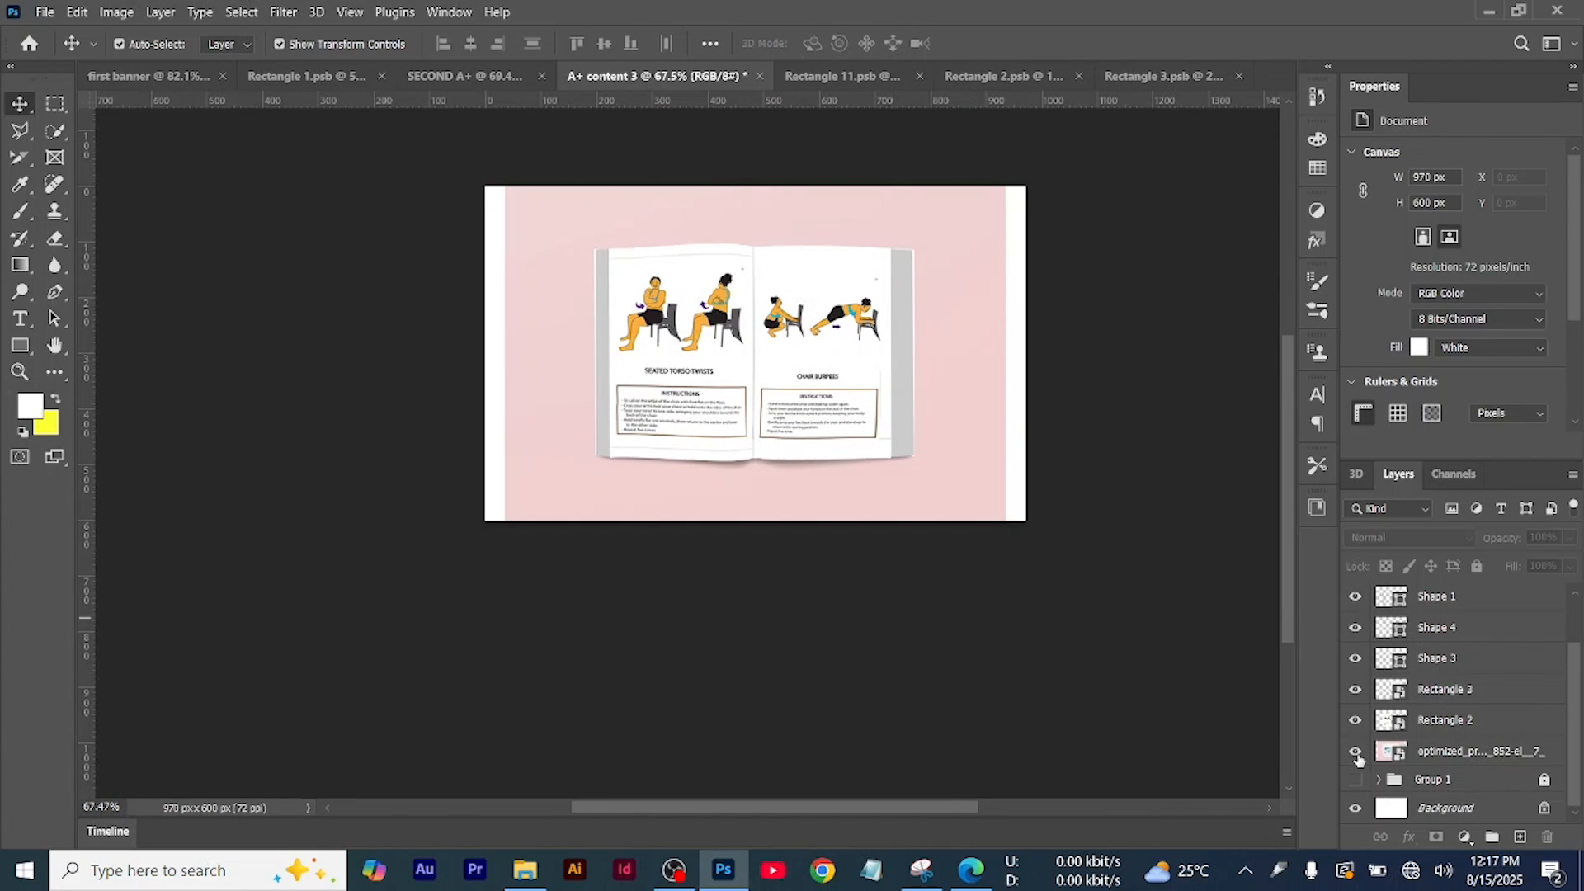
{"action": "left_click", "coordinate": [1357, 754]}
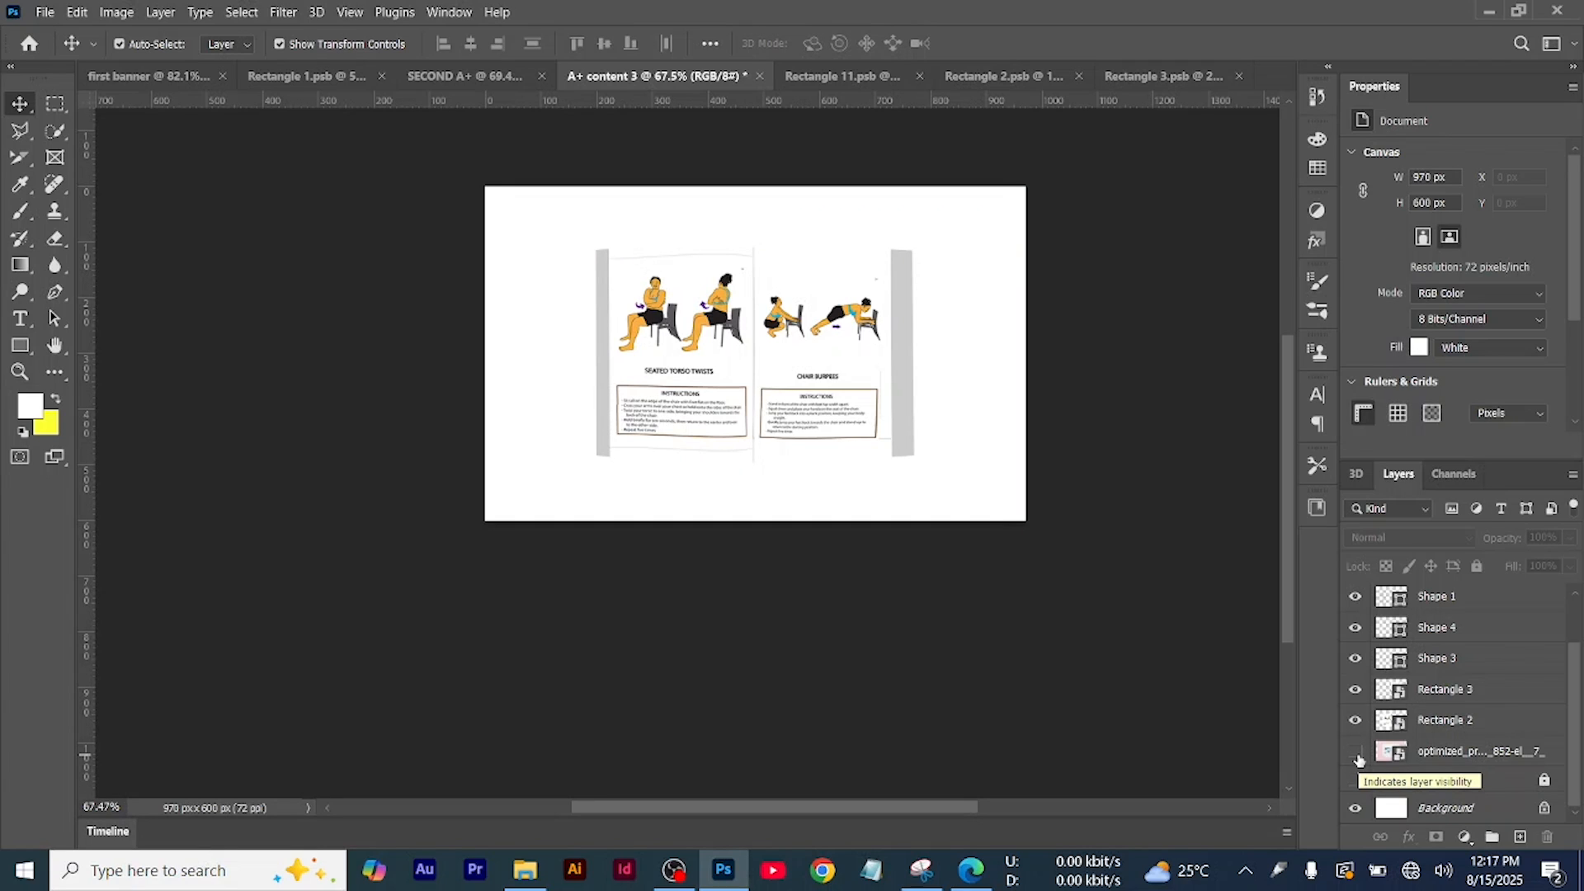
{"action": "left_click", "coordinate": [1357, 754]}
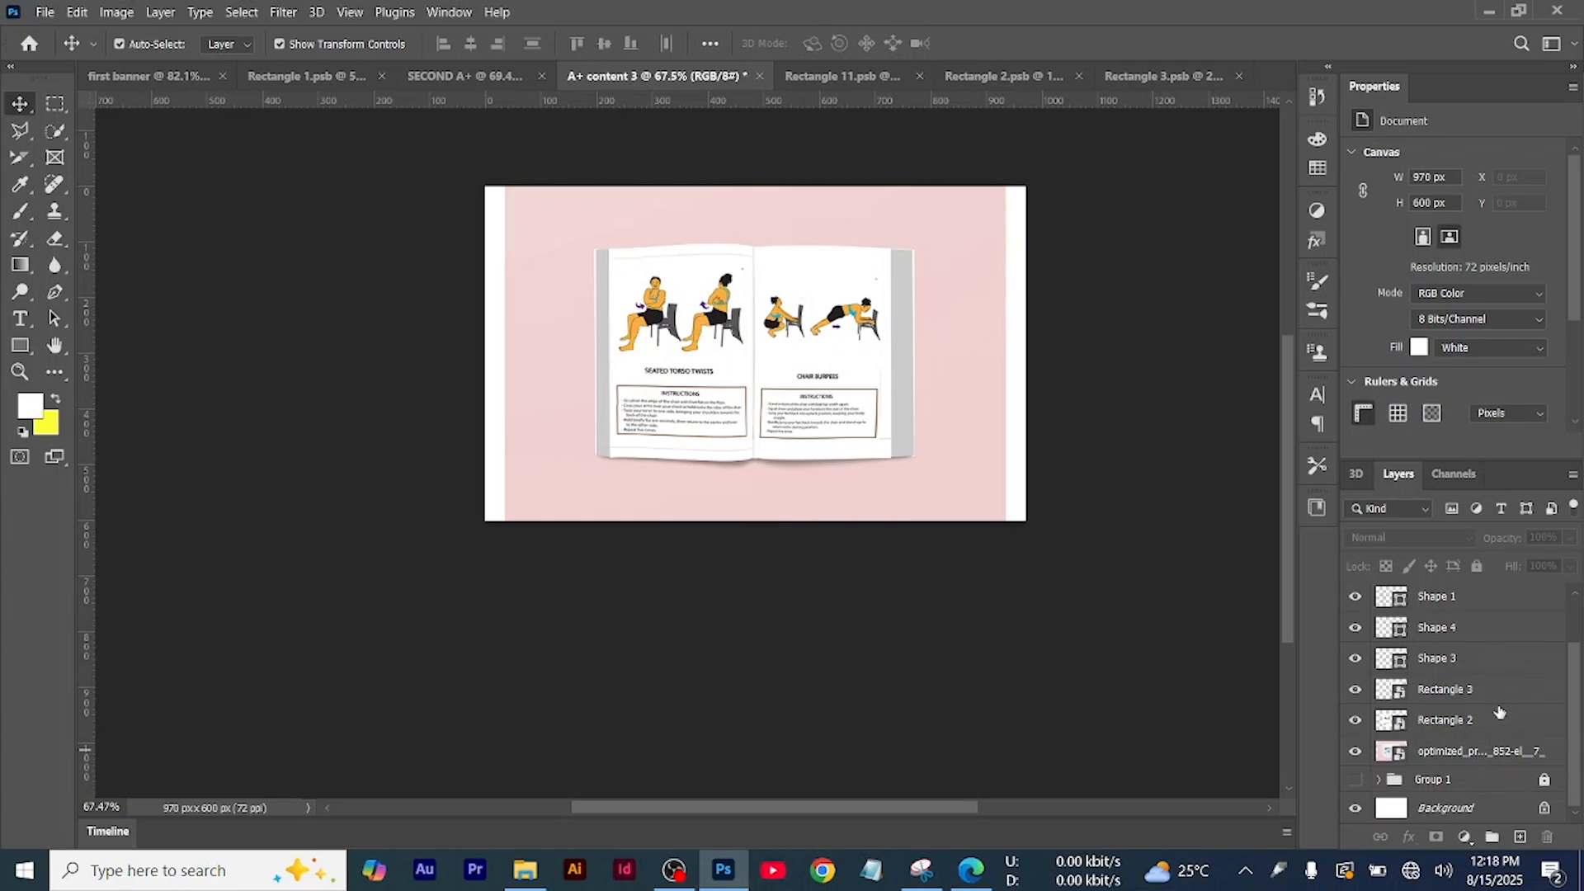
Add an empty layer directly above the optimized_product_thumb template image
{"action": "left_click", "coordinate": [1463, 733]}
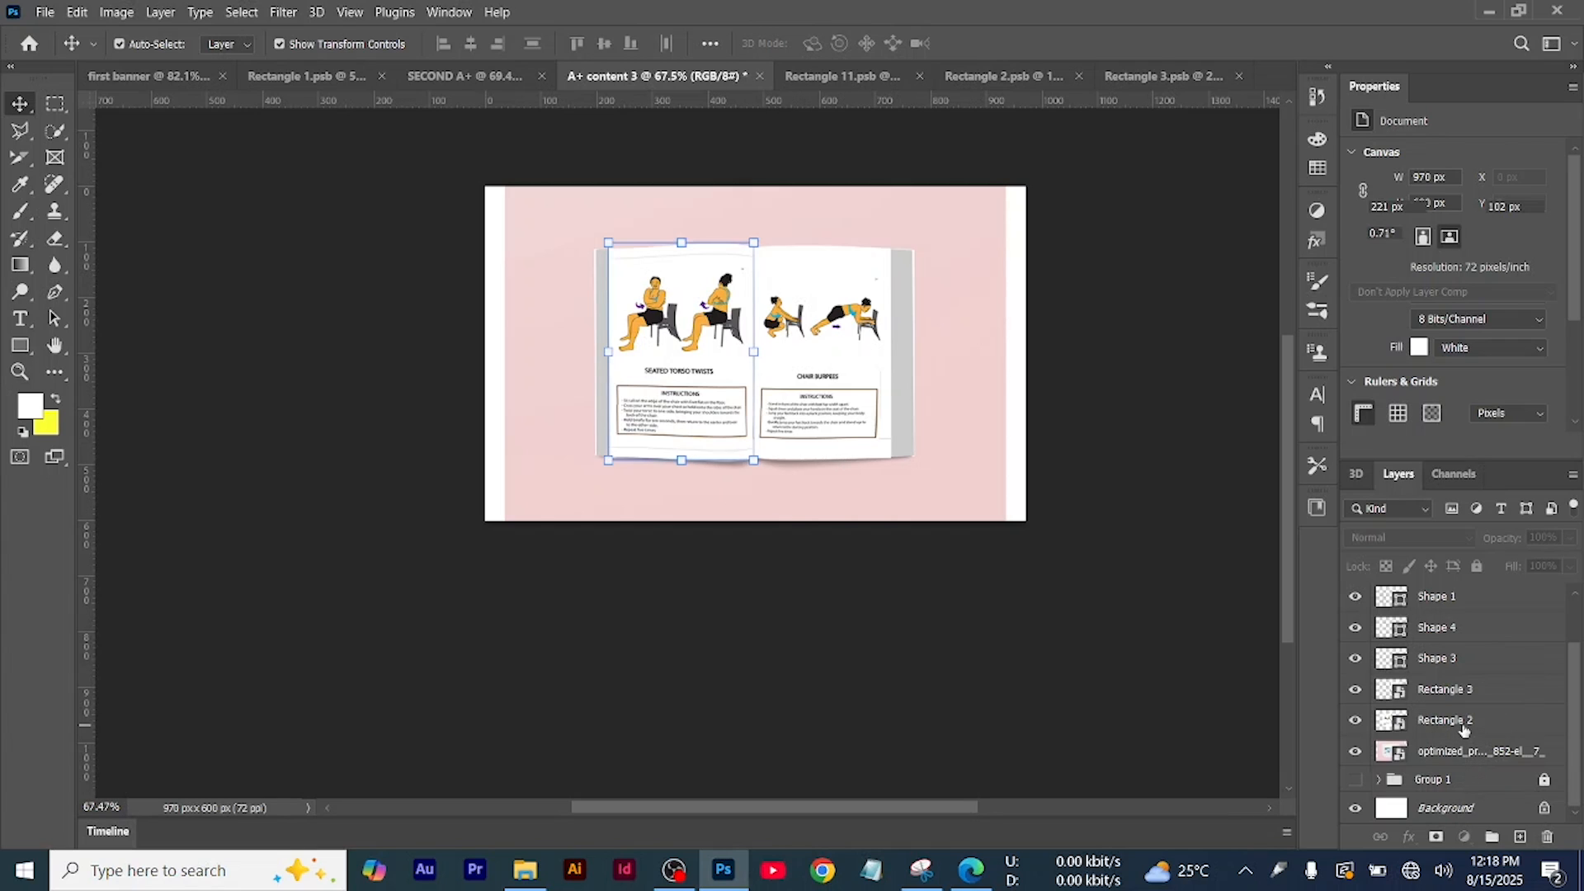
{"action": "left_click", "coordinate": [1465, 751]}
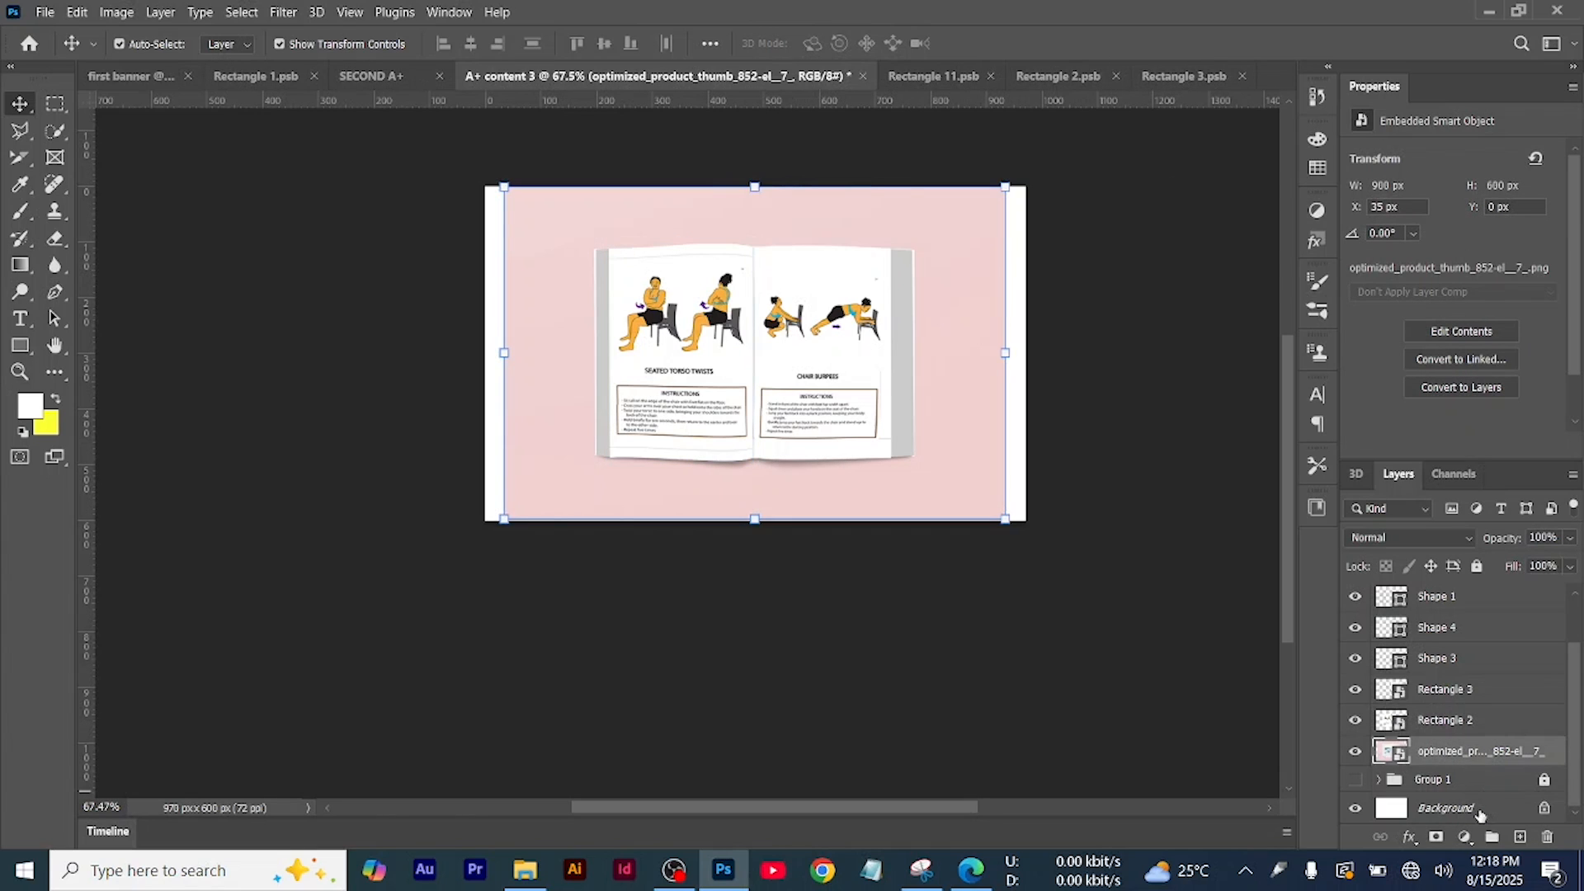
{"action": "left_click", "coordinate": [1521, 838]}
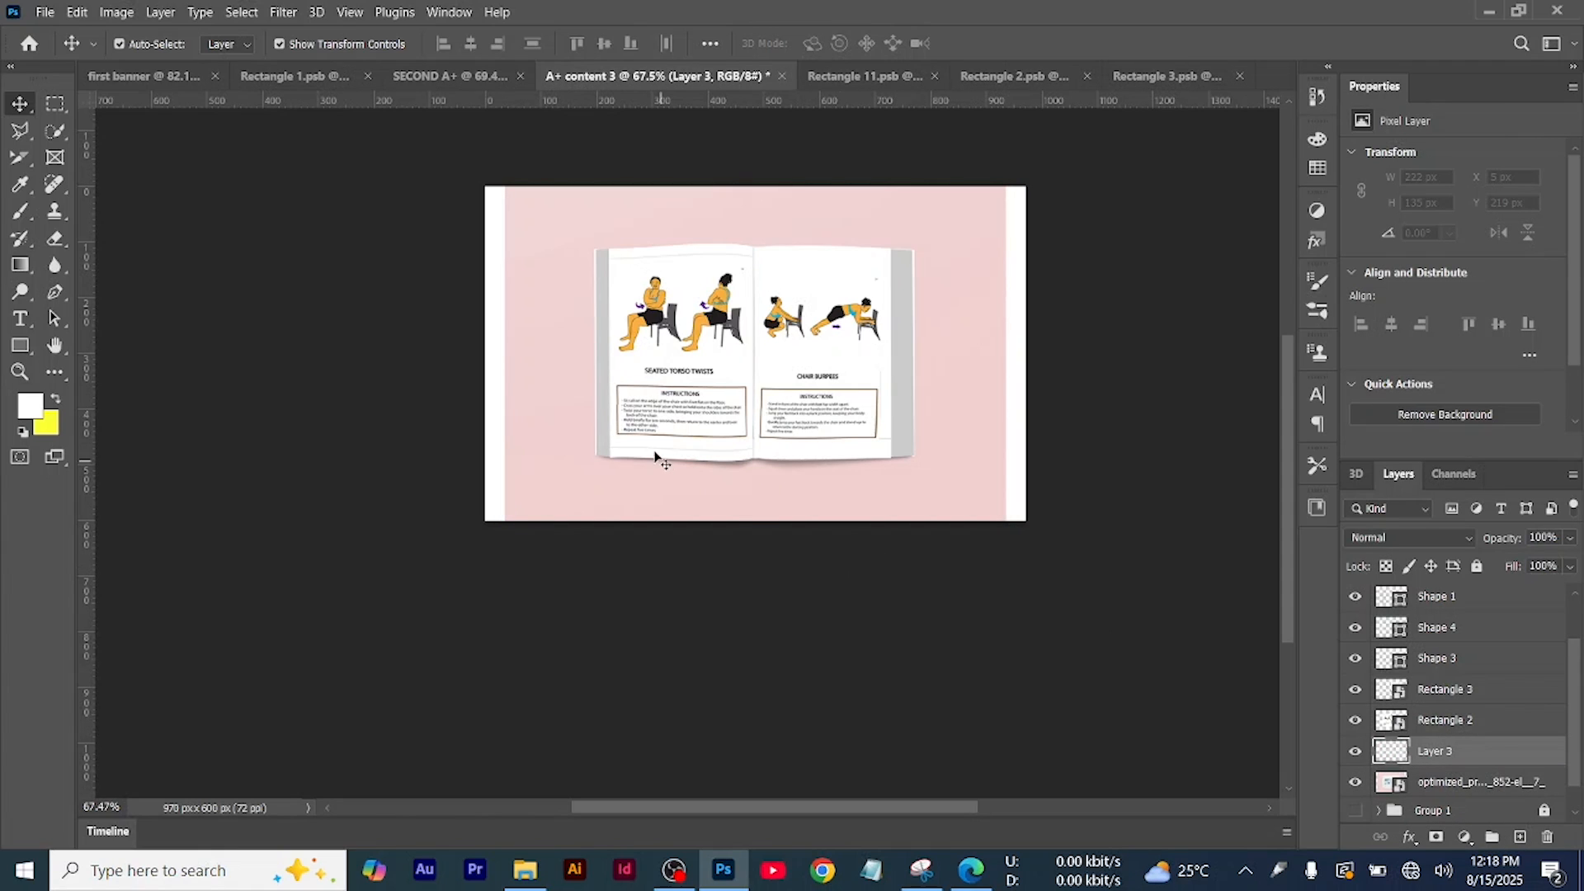
With the Pen tool in Shape mode, trace the upper edge of a shadow shape along the book's bottom, from its left corner to its right
{"action": "left_click_drag", "start_coordinate": [55, 292], "coordinate": [159, 289]}
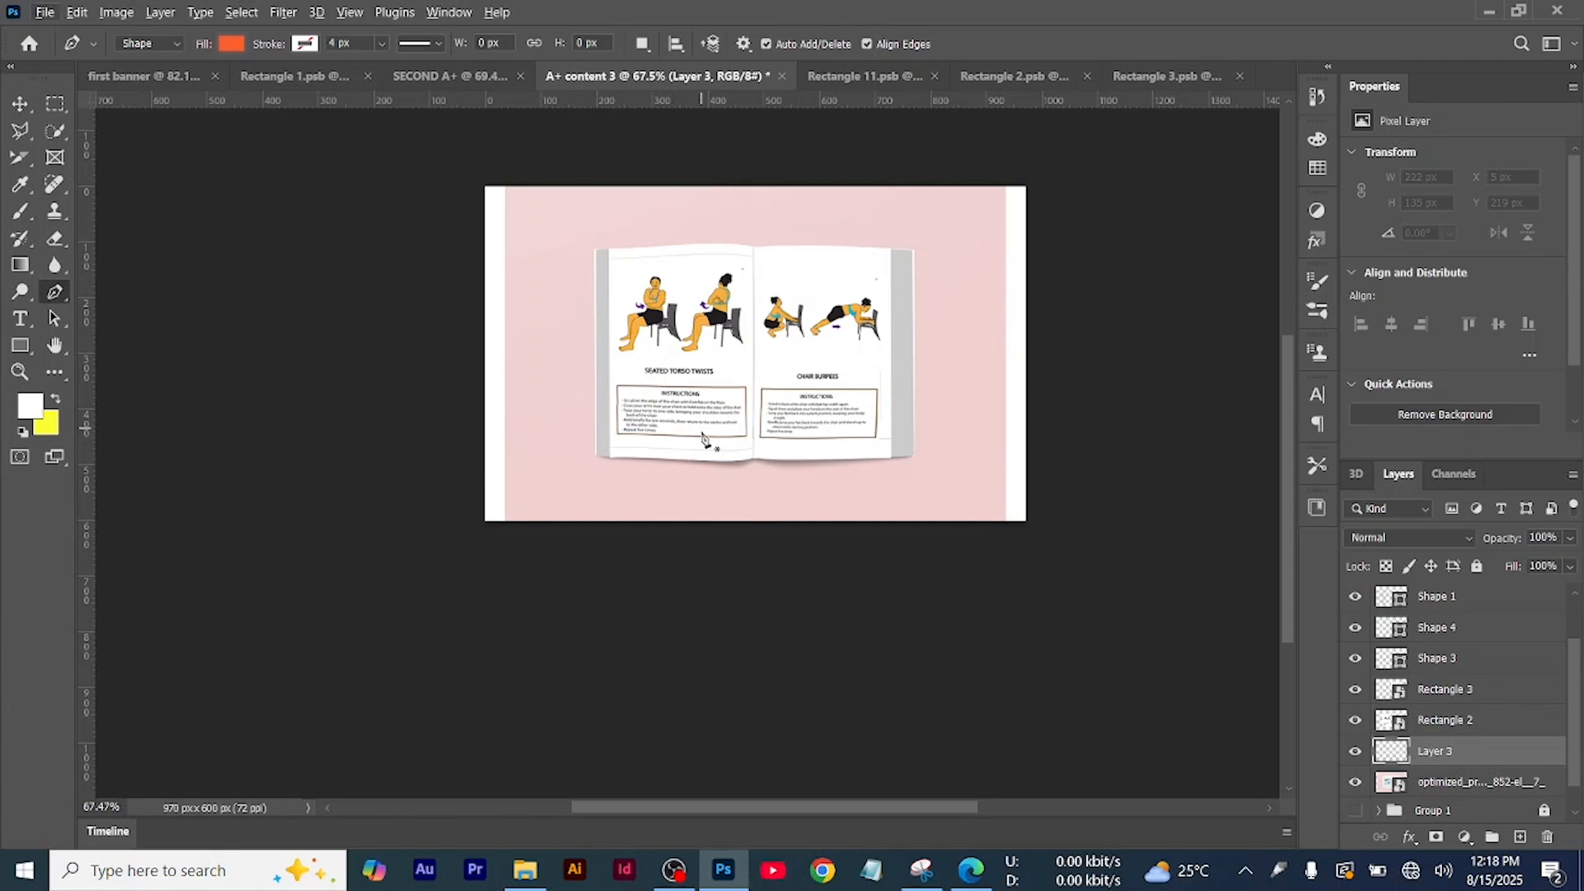
{"action": "scroll", "coordinate": [729, 444], "scroll_direction": "up", "scroll_amount": 3}
{"action": "scroll", "coordinate": [583, 502], "scroll_direction": "down", "scroll_amount": 2}
{"action": "scroll", "coordinate": [555, 512], "scroll_direction": "up", "scroll_amount": 2}
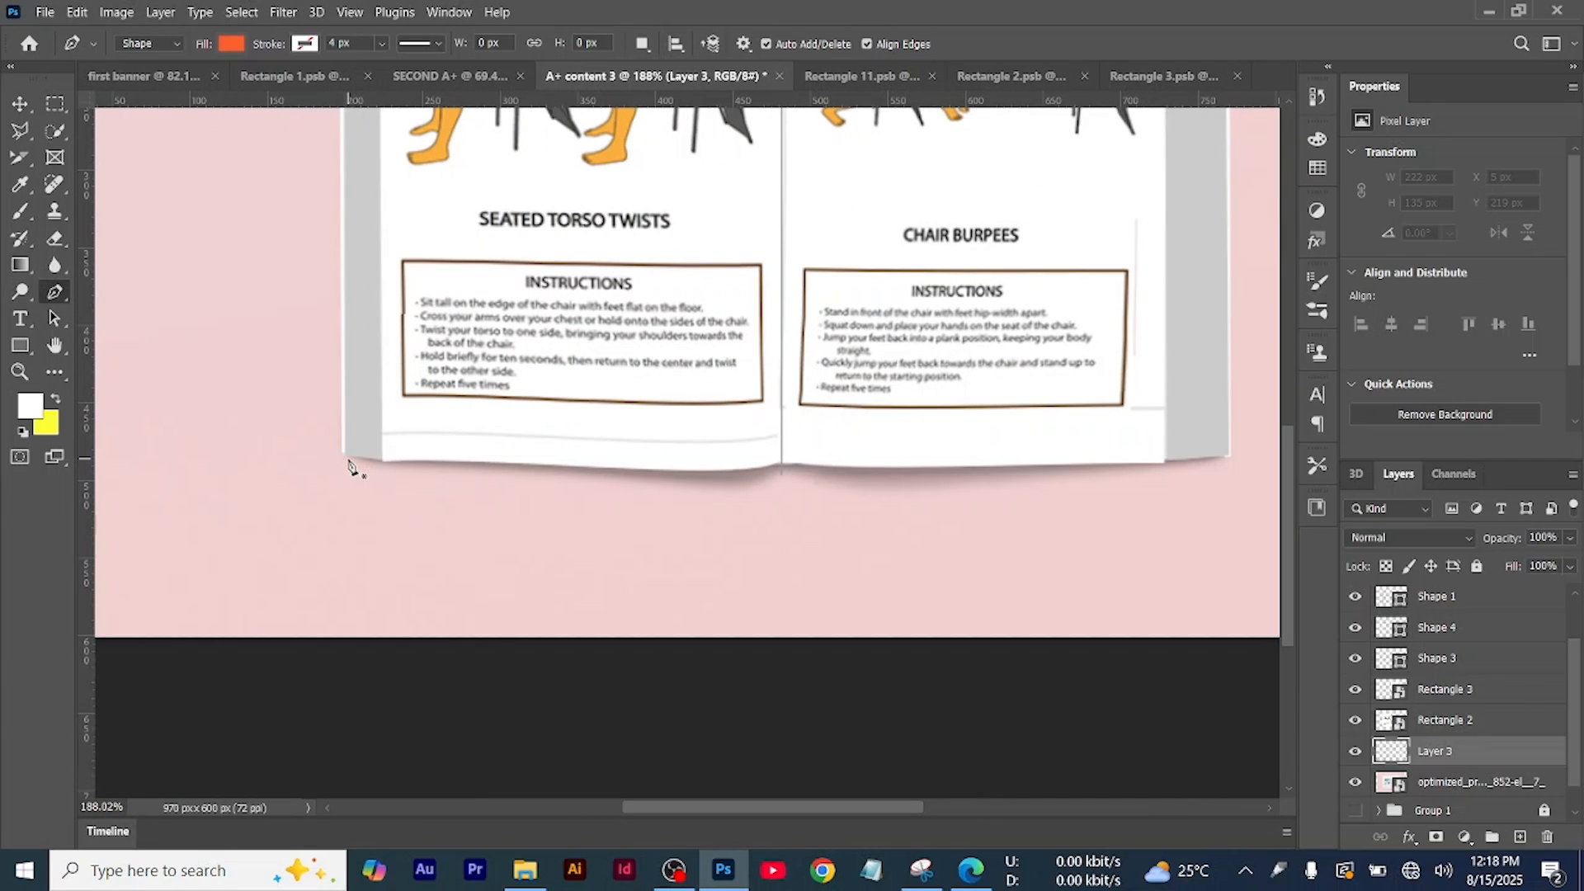
{"action": "left_click", "coordinate": [355, 453]}
{"action": "left_click", "coordinate": [529, 456]}
{"action": "left_click", "coordinate": [639, 458]}
{"action": "left_click", "coordinate": [748, 461]}
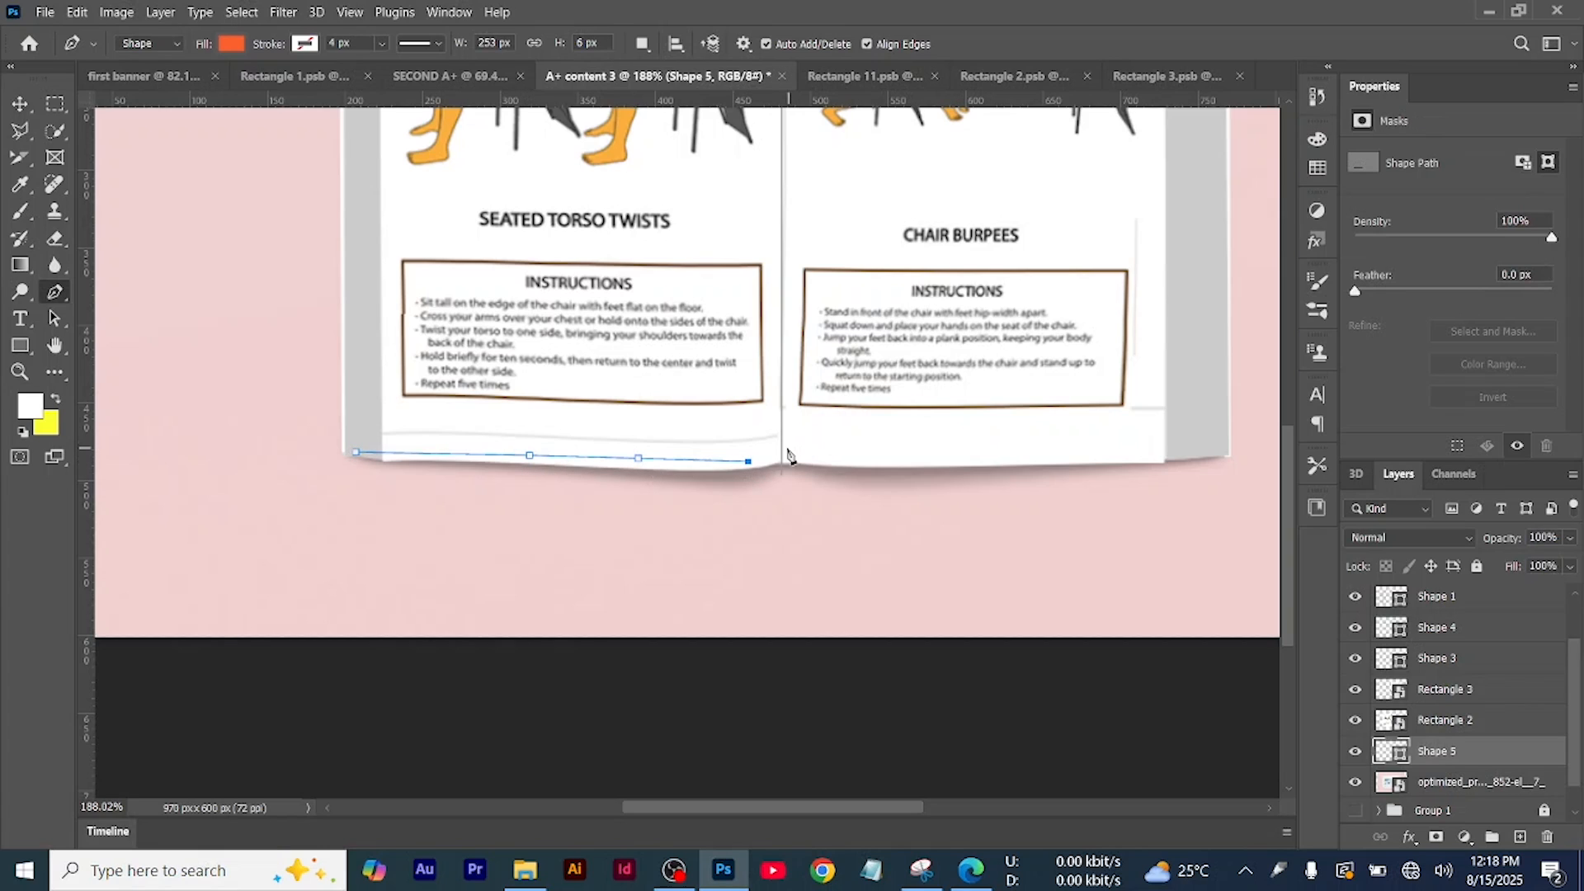
{"action": "left_click", "coordinate": [784, 456]}
{"action": "left_click", "coordinate": [839, 461]}
{"action": "left_click", "coordinate": [895, 468]}
{"action": "left_click", "coordinate": [923, 461]}
{"action": "left_click", "coordinate": [1019, 457]}
{"action": "left_click", "coordinate": [1115, 455]}
{"action": "left_click", "coordinate": [1185, 445]}
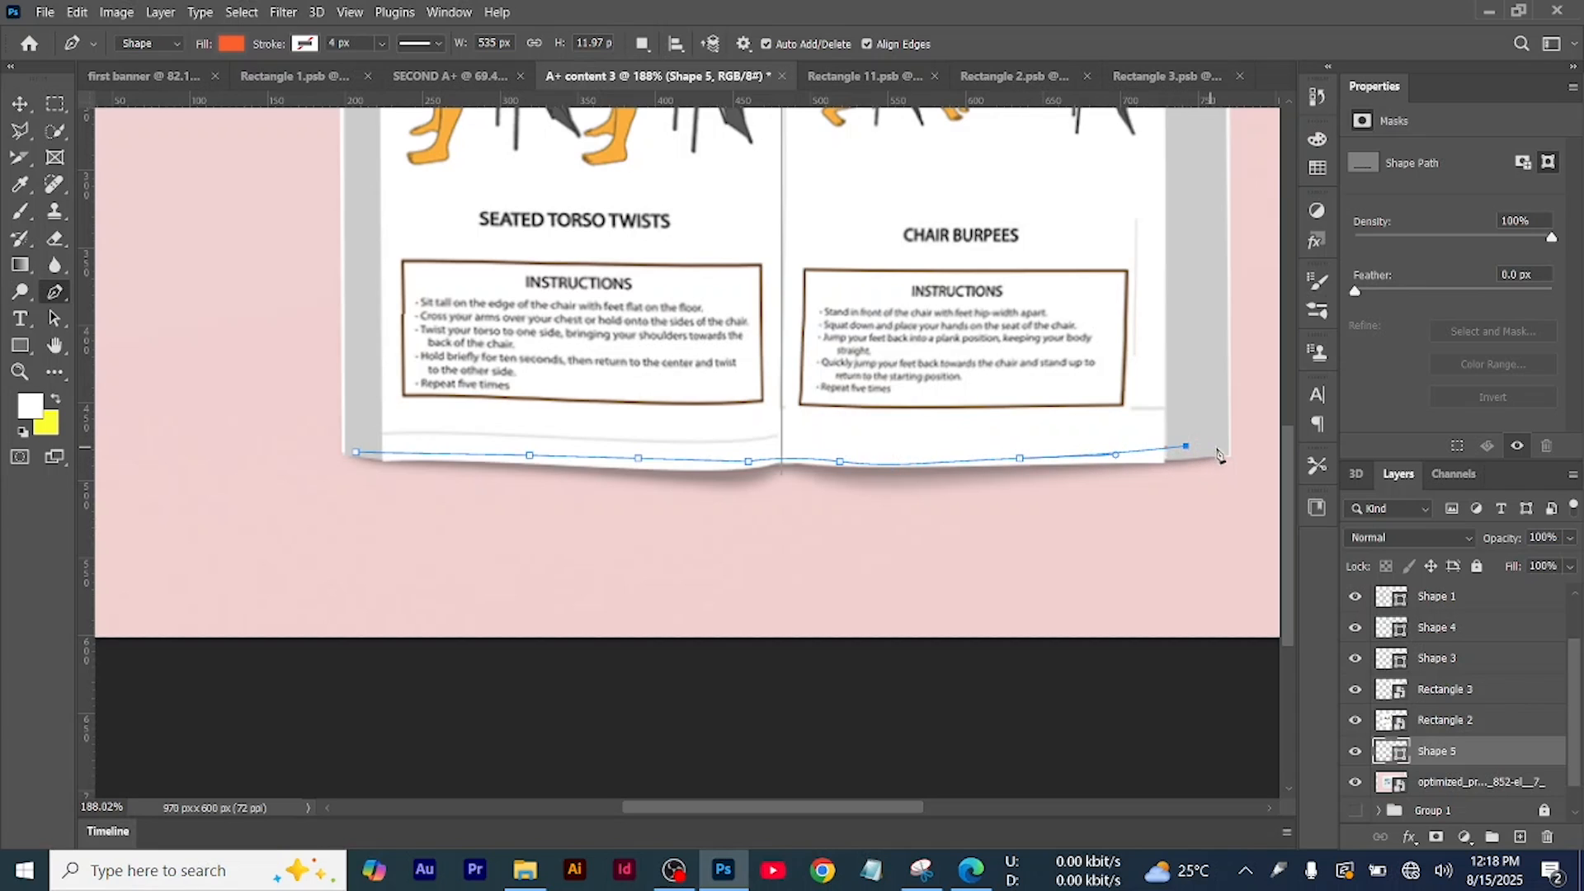
{"action": "left_click", "coordinate": [1224, 451]}
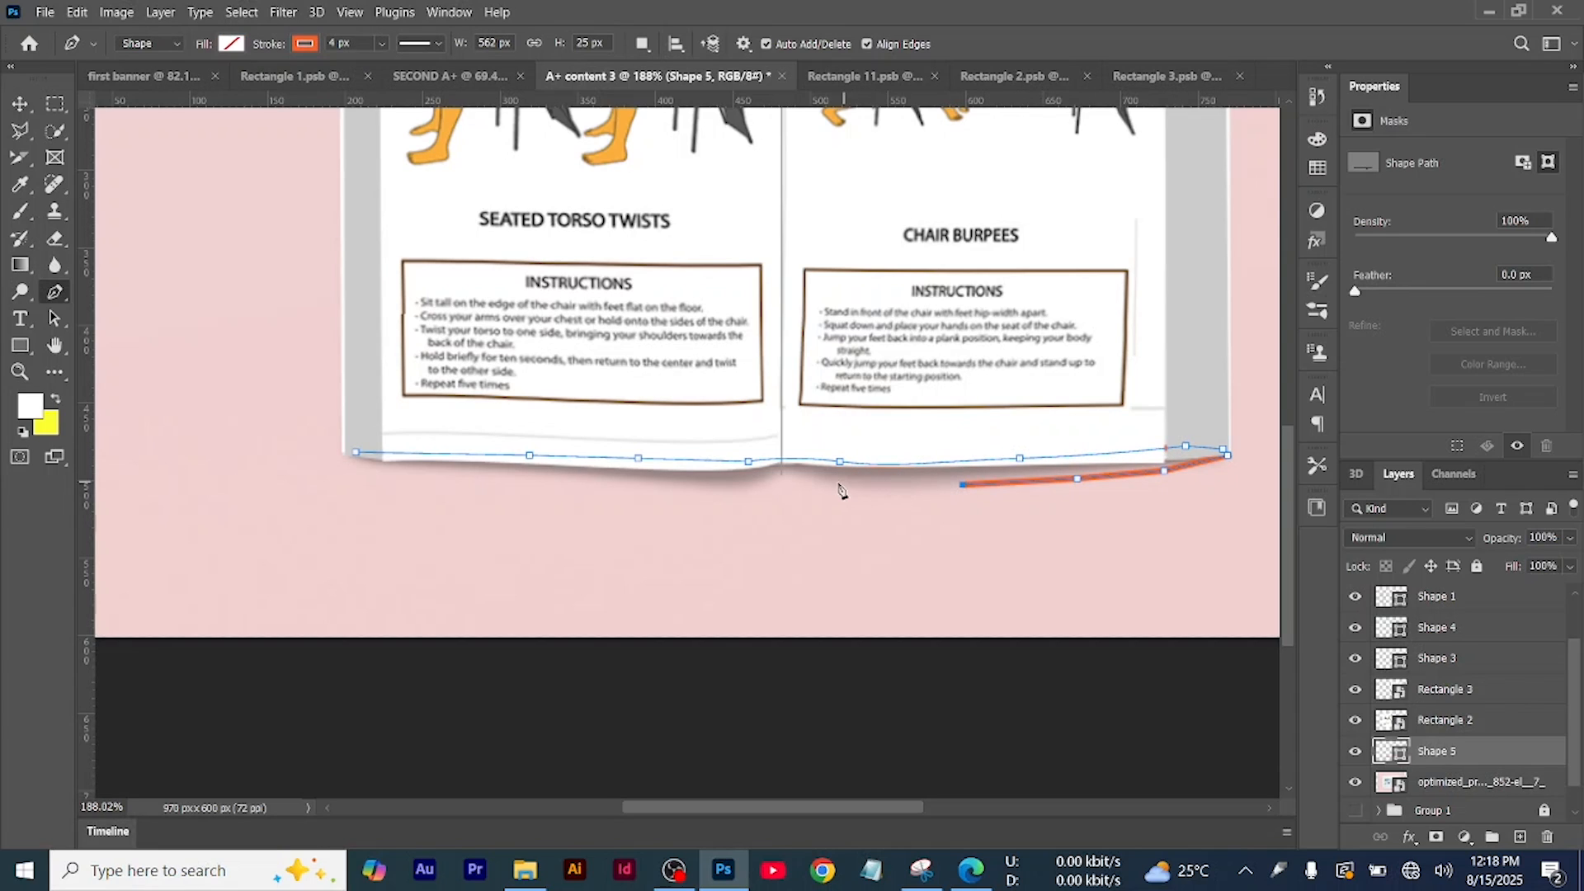
Trace the shadow's lower edge back beneath both pages, dipping in at the spine, and close the shape at about 562 by 27 px
{"action": "left_click", "coordinate": [828, 488]}
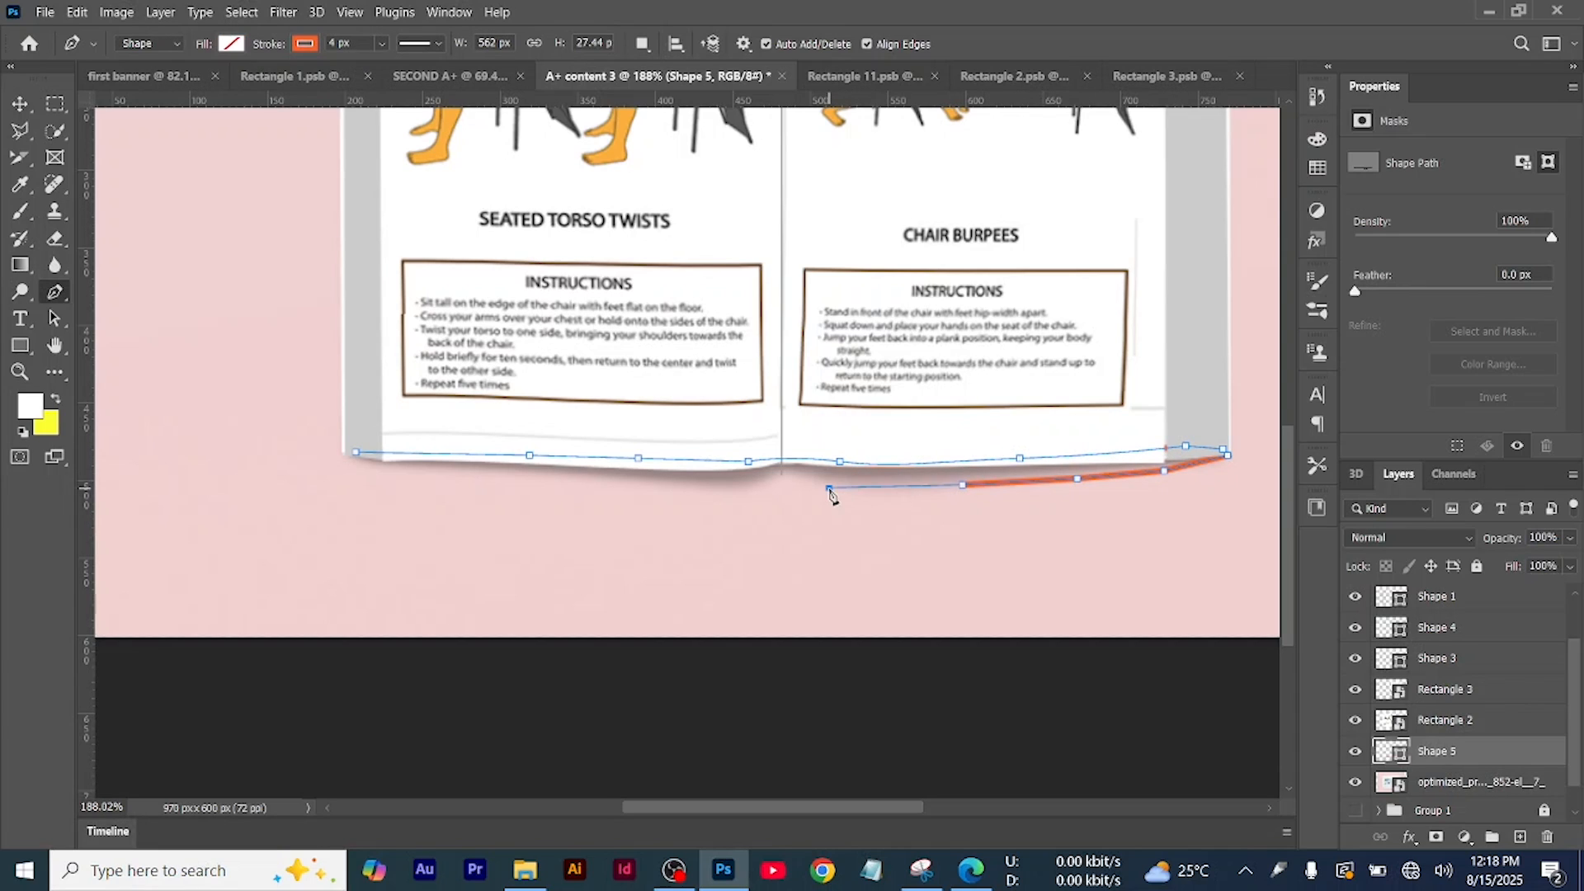
{"action": "left_click", "coordinate": [785, 471]}
{"action": "left_click", "coordinate": [745, 488]}
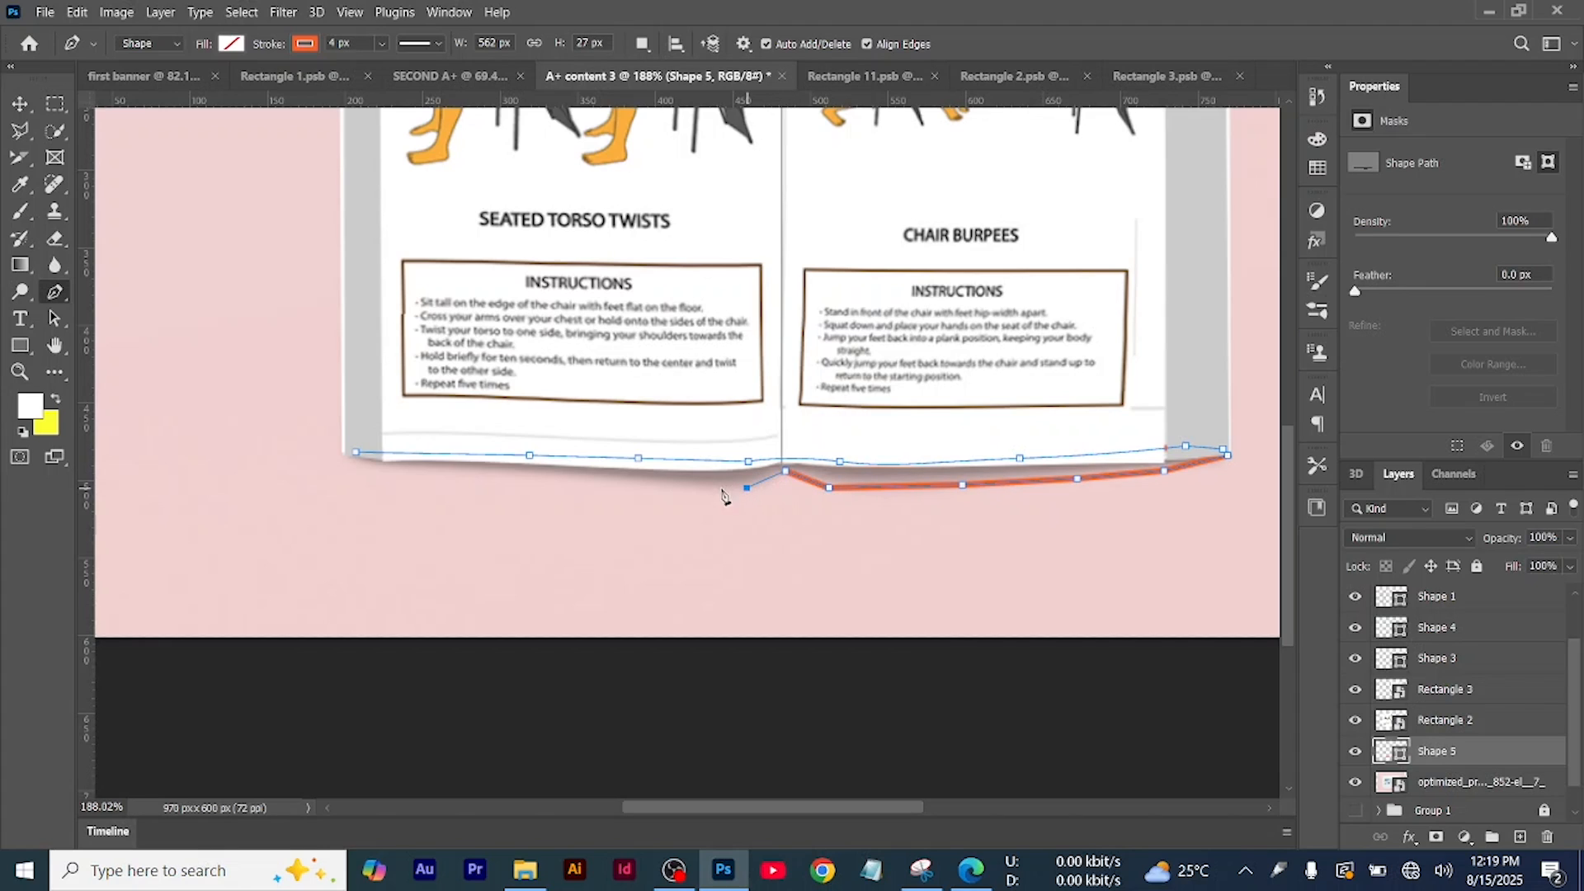
{"action": "left_click", "coordinate": [652, 485]}
{"action": "left_click", "coordinate": [576, 473]}
{"action": "left_click", "coordinate": [495, 475]}
{"action": "left_click", "coordinate": [408, 466]}
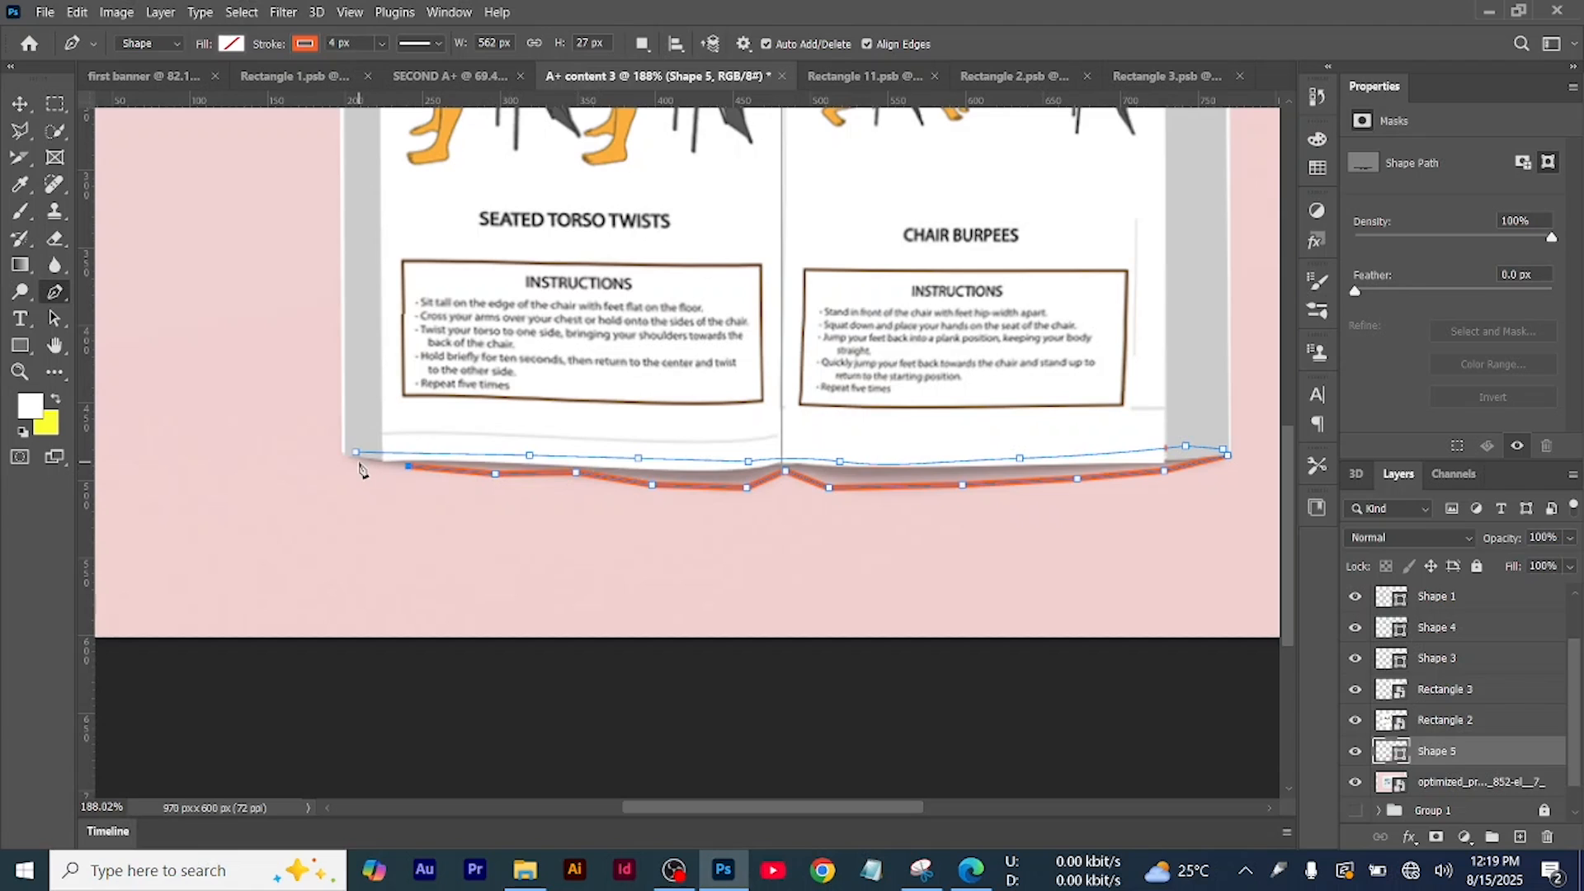
{"action": "left_click", "coordinate": [355, 452]}
Remove the shadow shape's stroke and fill it with dark grey
{"action": "scroll", "coordinate": [439, 470], "scroll_direction": "down", "scroll_amount": 3}
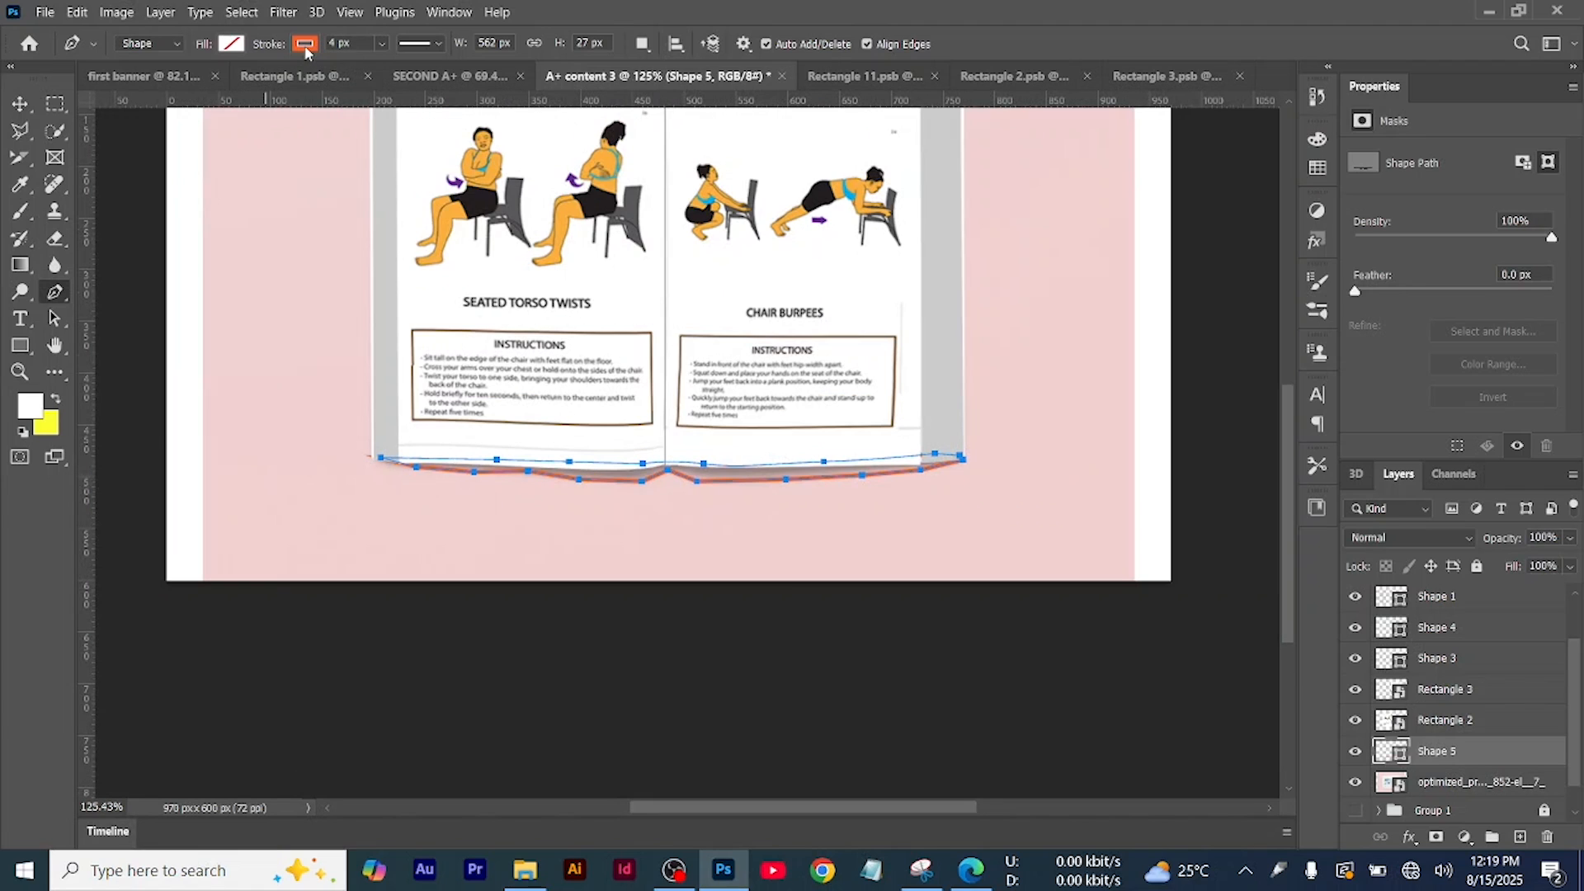
{"action": "left_click", "coordinate": [305, 44]}
{"action": "left_click", "coordinate": [185, 84]}
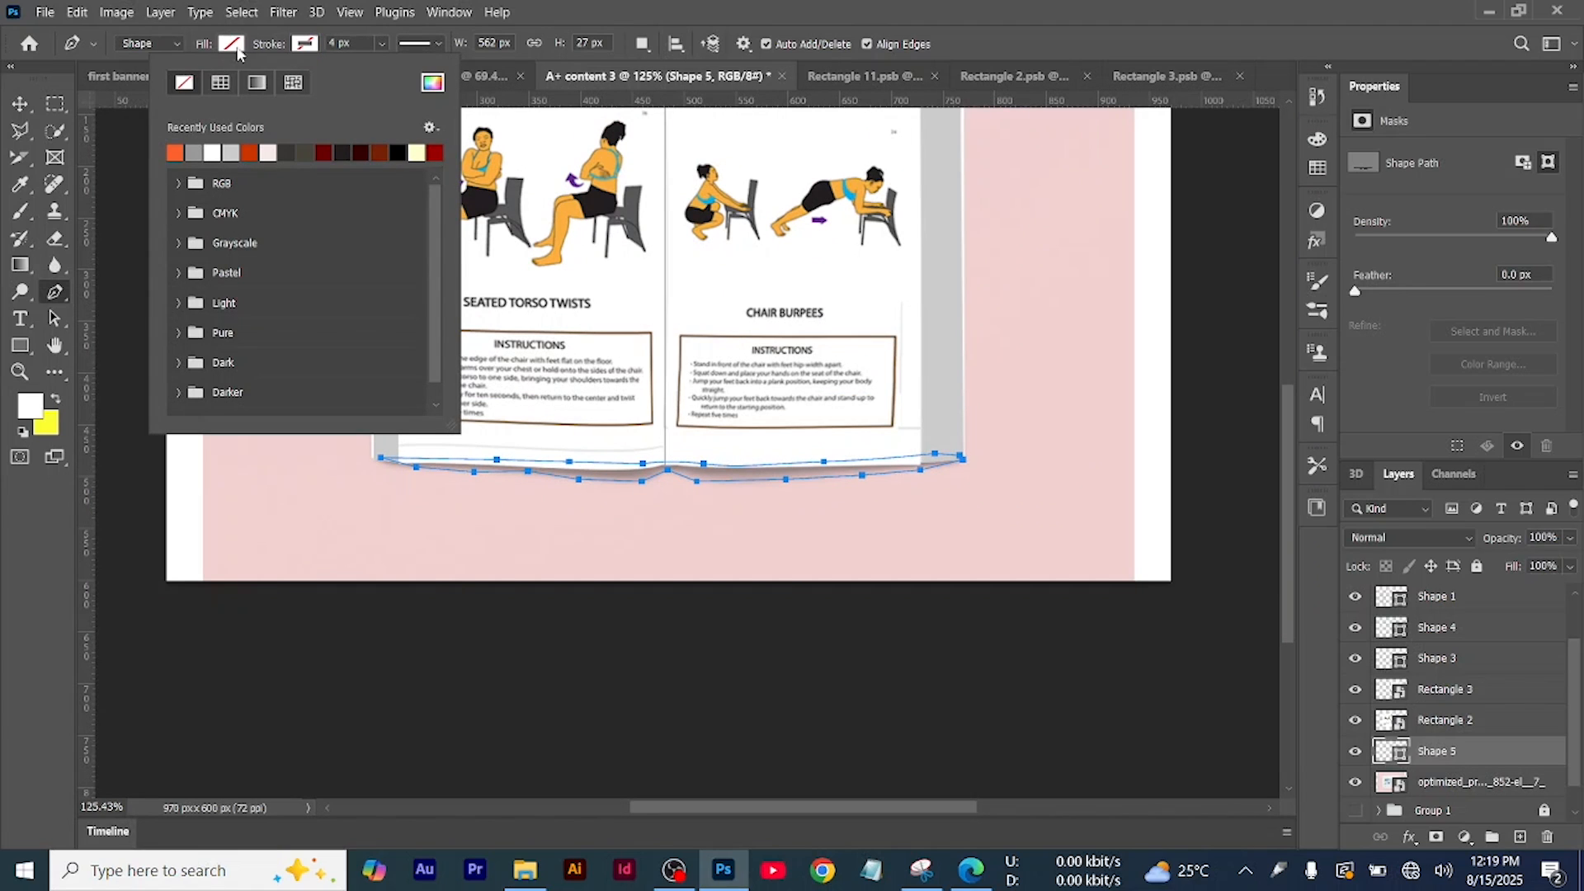
{"action": "left_click", "coordinate": [239, 46]}
{"action": "left_click", "coordinate": [240, 46]}
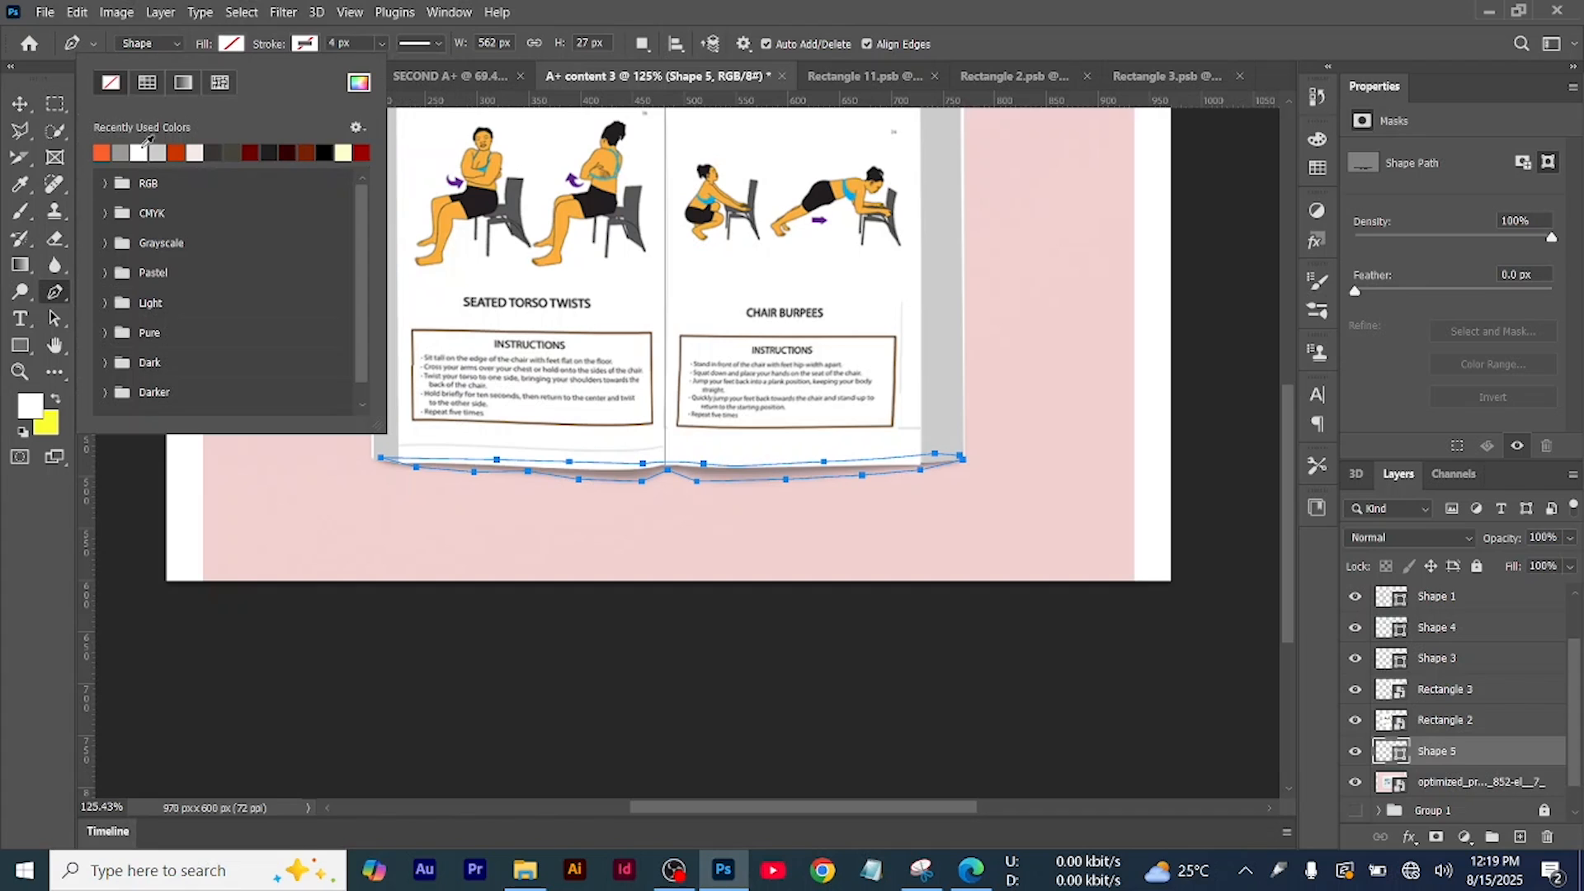
{"action": "left_click", "coordinate": [130, 151]}
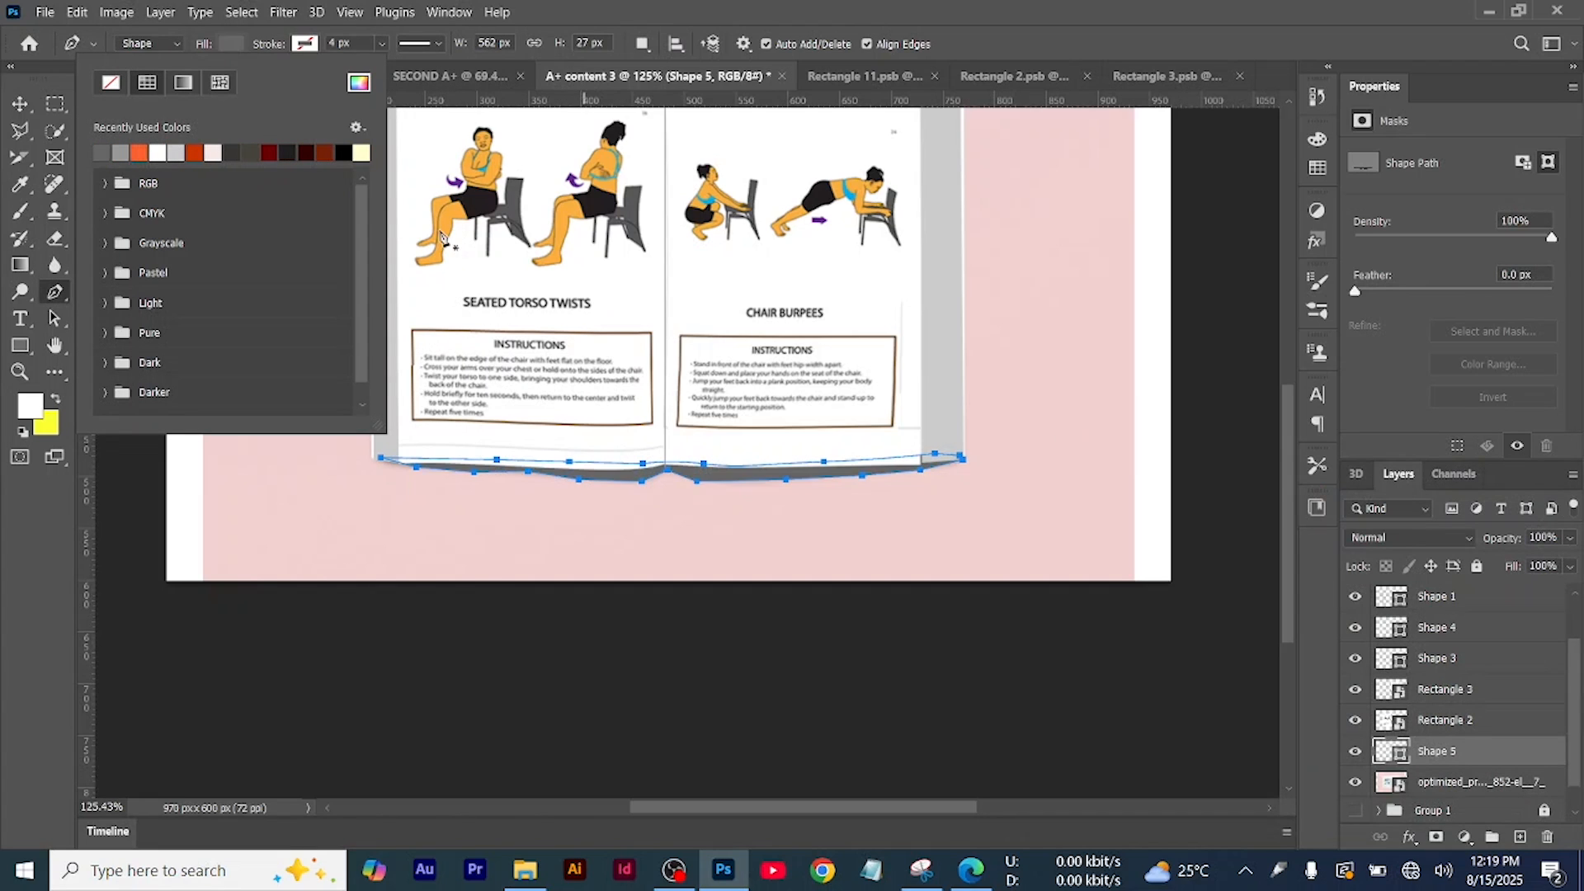
Convert the shadow shape, Shape 5, to a smart object and soften it with a Gaussian Blur filter
{"action": "left_click", "coordinate": [280, 12]}
{"action": "left_click", "coordinate": [280, 13]}
{"action": "left_click", "coordinate": [280, 13]}
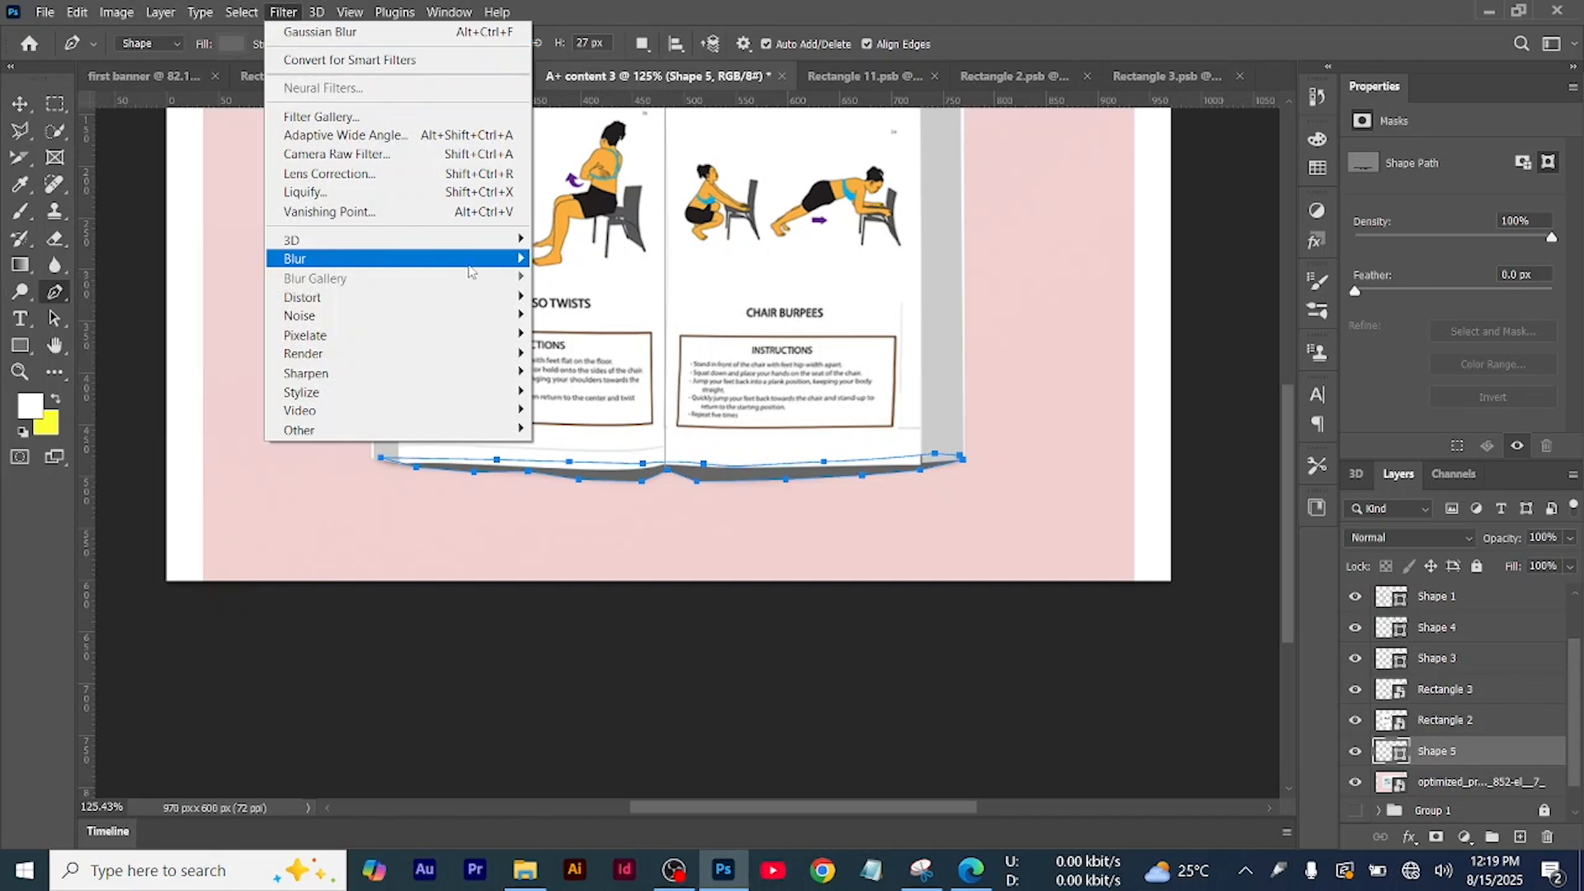
{"action": "mouse_move", "coordinate": [488, 261]}
{"action": "left_click", "coordinate": [605, 344]}
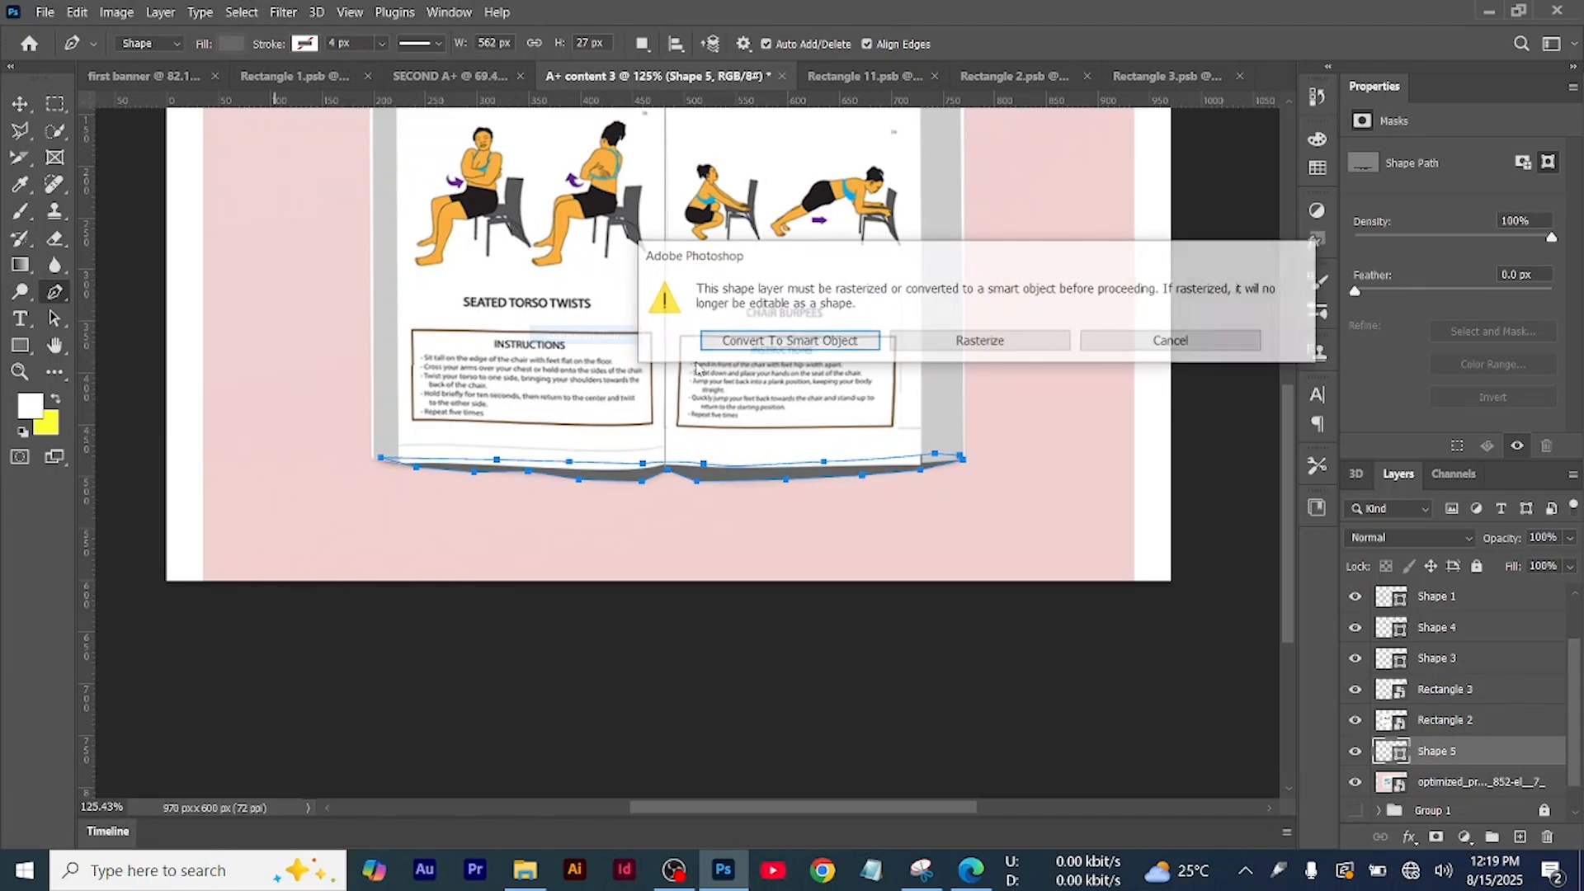
{"action": "left_click", "coordinate": [772, 342]}
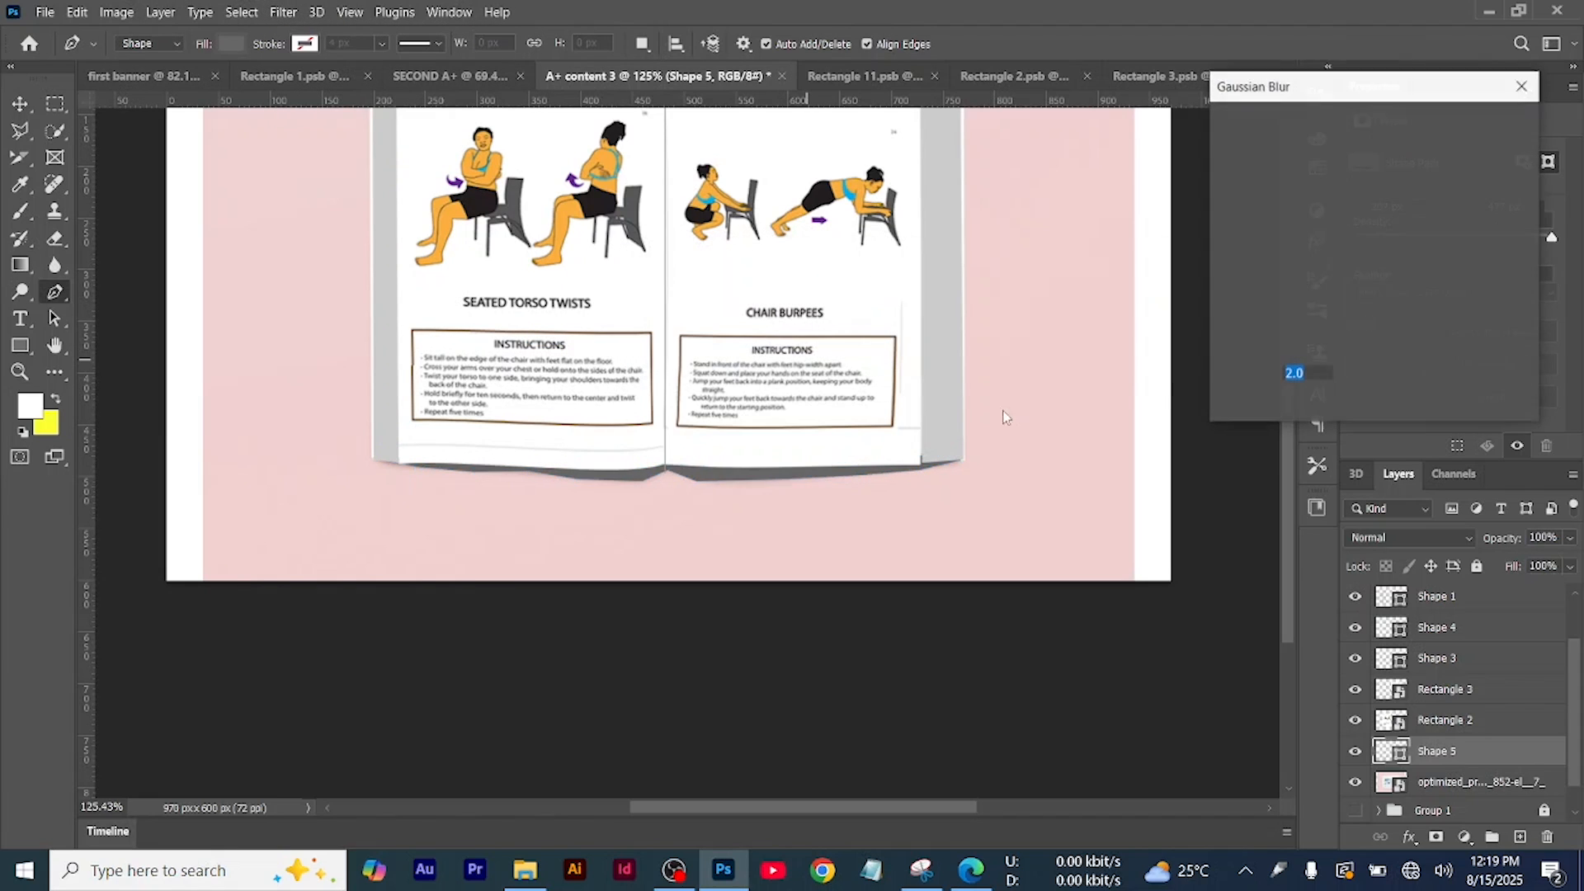
{"action": "left_click_drag", "start_coordinate": [1252, 406], "coordinate": [1288, 409]}
{"action": "left_click", "coordinate": [1464, 130]}
Hide the pink optimized_product_thumb template image so the book mockup sits on the white background
{"action": "scroll", "coordinate": [1038, 456], "scroll_direction": "down", "scroll_amount": 5}
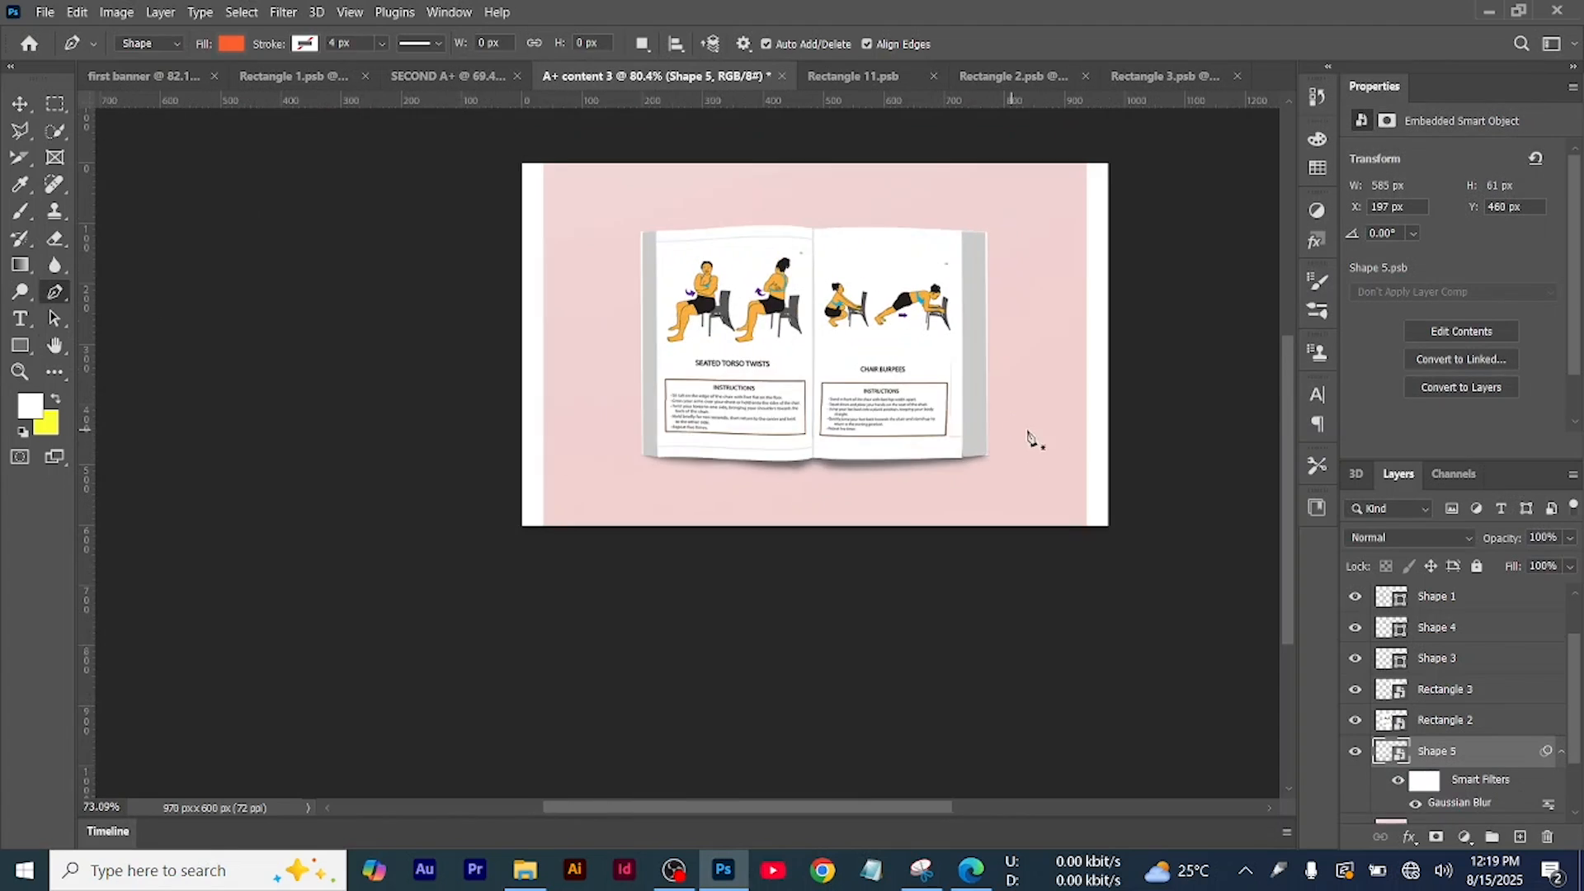
{"action": "scroll", "coordinate": [1376, 771], "scroll_direction": "down", "scroll_amount": 2}
{"action": "left_click", "coordinate": [1356, 753]}
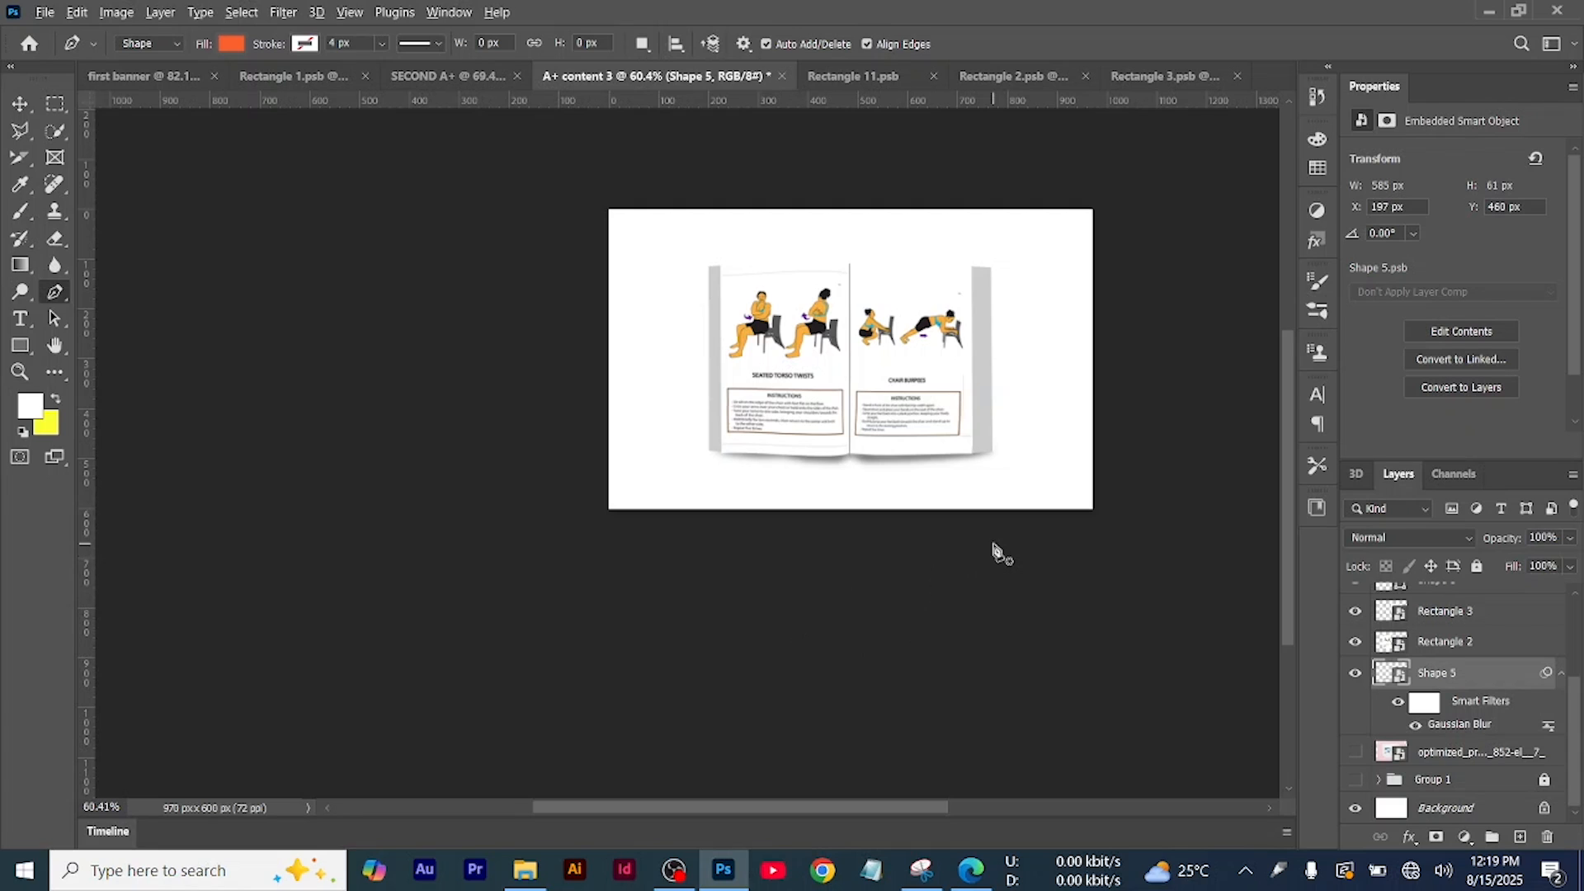
{"action": "scroll", "coordinate": [997, 552], "scroll_direction": "up", "scroll_amount": 2}
{"action": "scroll", "coordinate": [1059, 505], "scroll_direction": "right", "scroll_amount": 5}
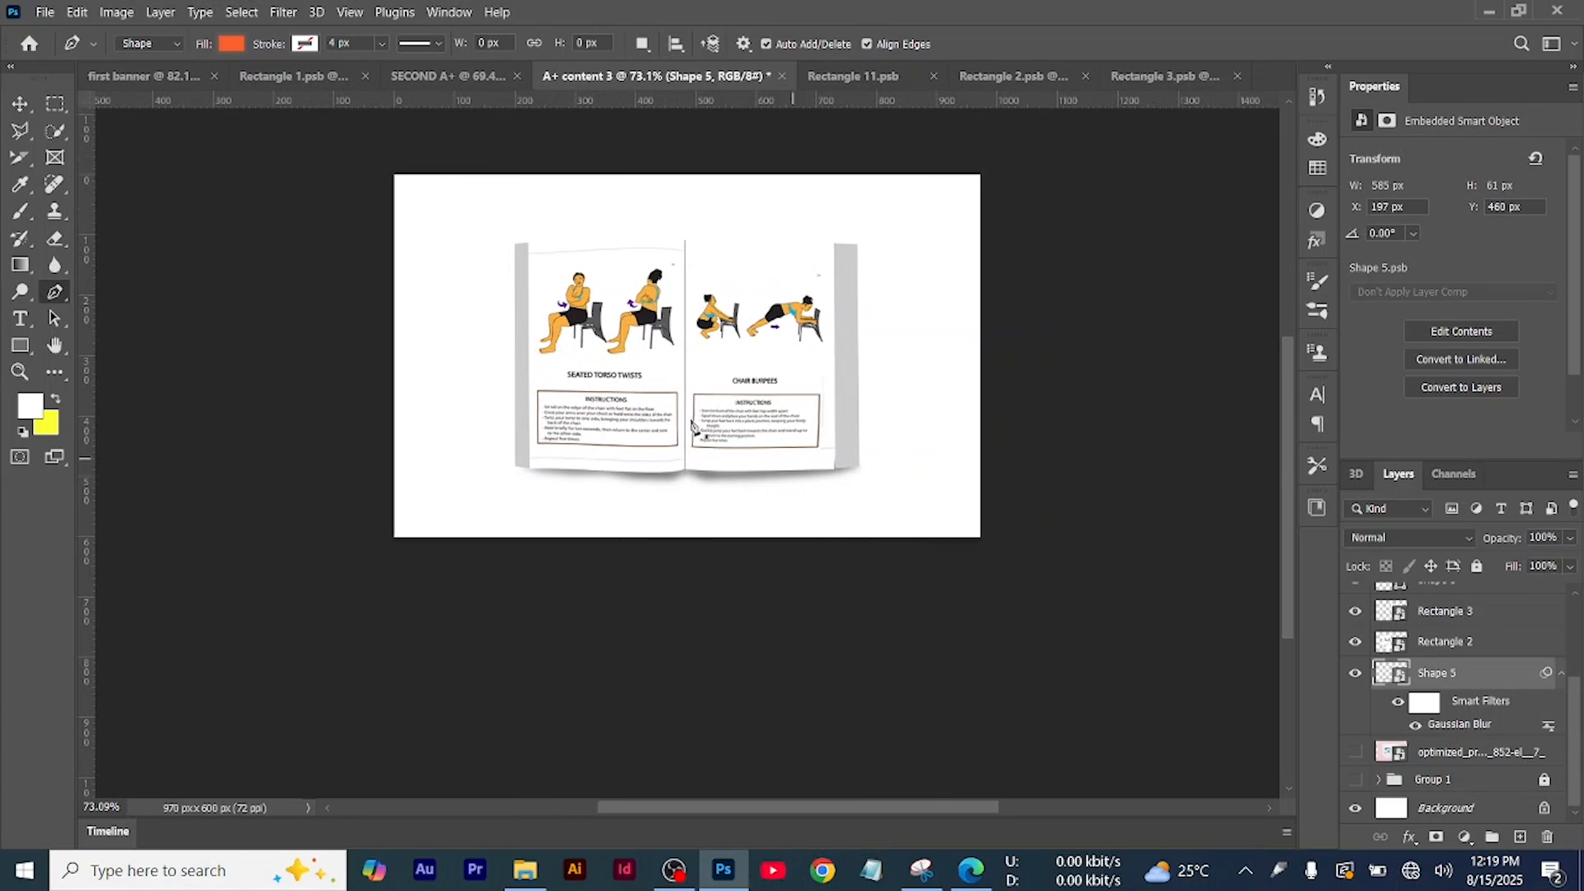
Add a 1 px outside Stroke layer style to the left page, Rectangle 2
{"action": "left_click", "coordinate": [32, 100]}
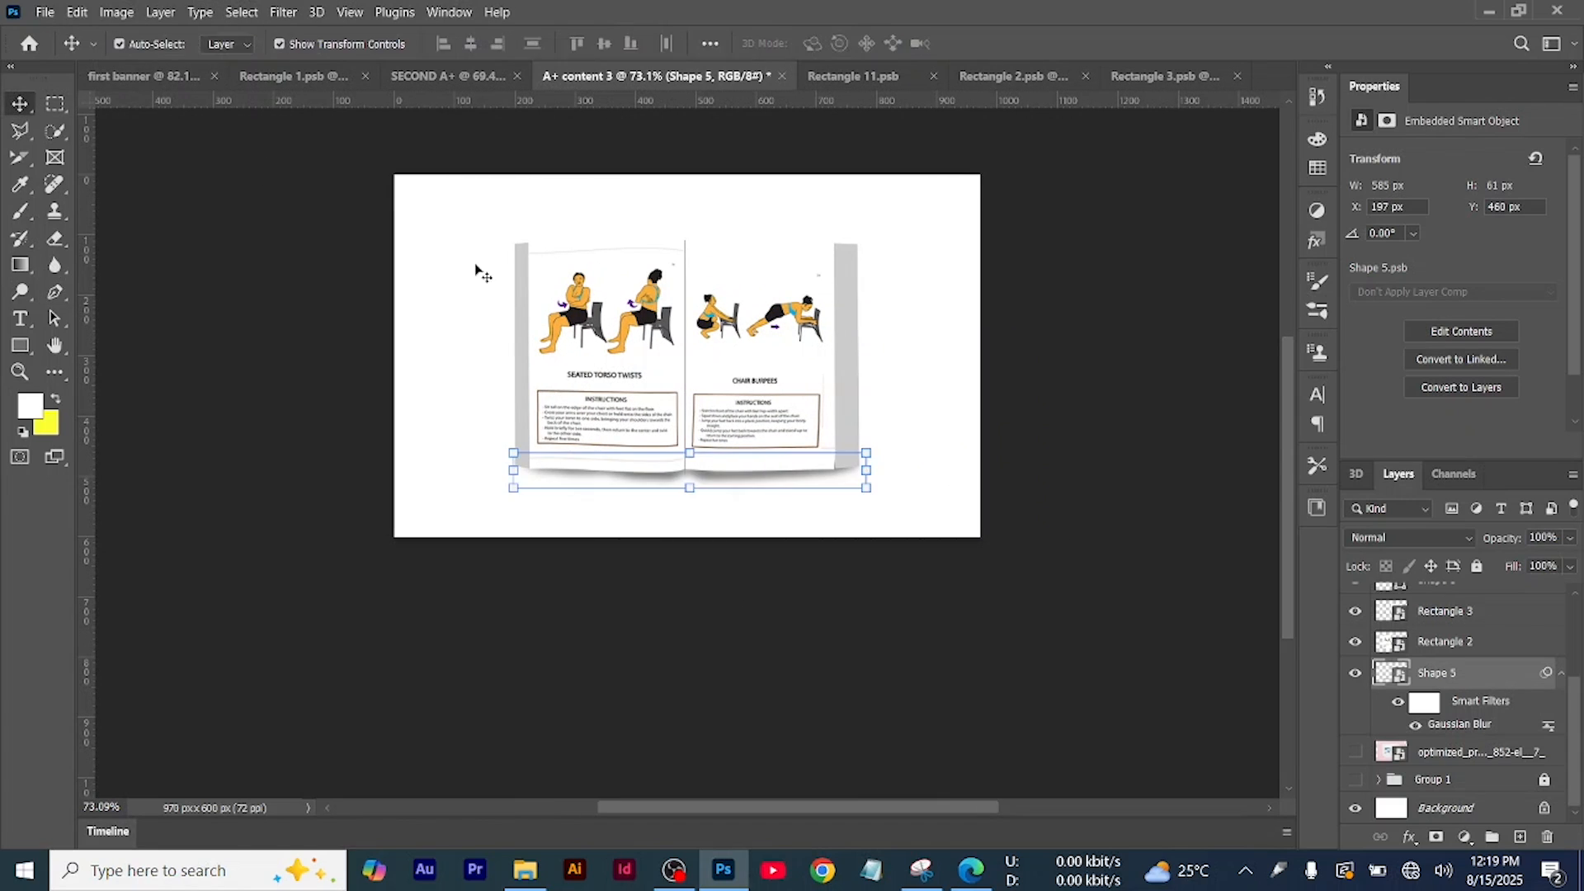
{"action": "left_click", "coordinate": [647, 258]}
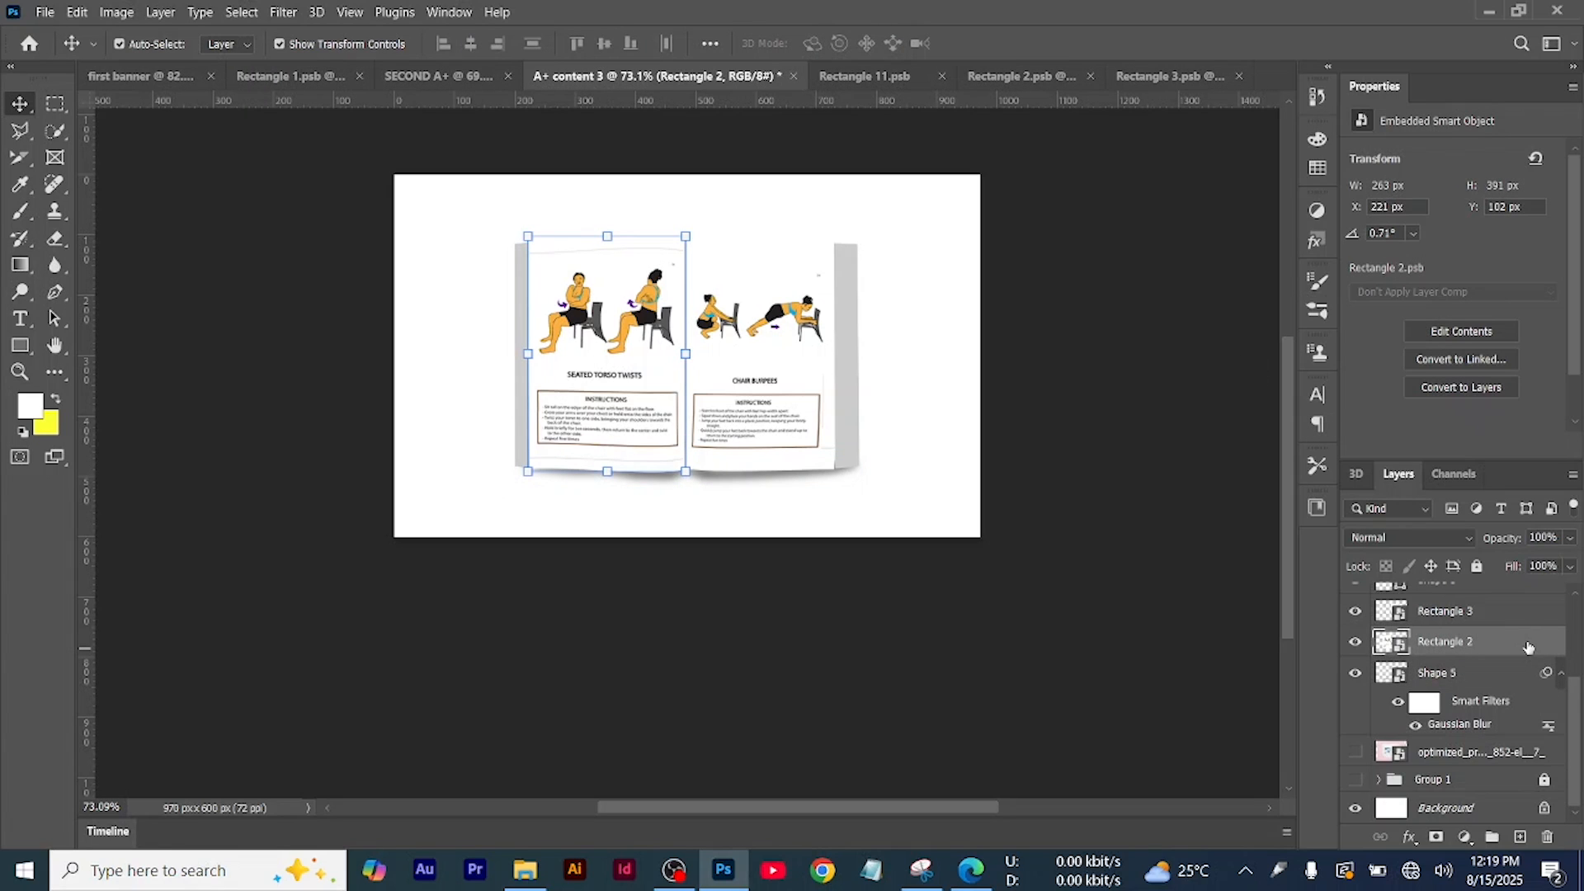
{"action": "double_click", "coordinate": [1528, 645]}
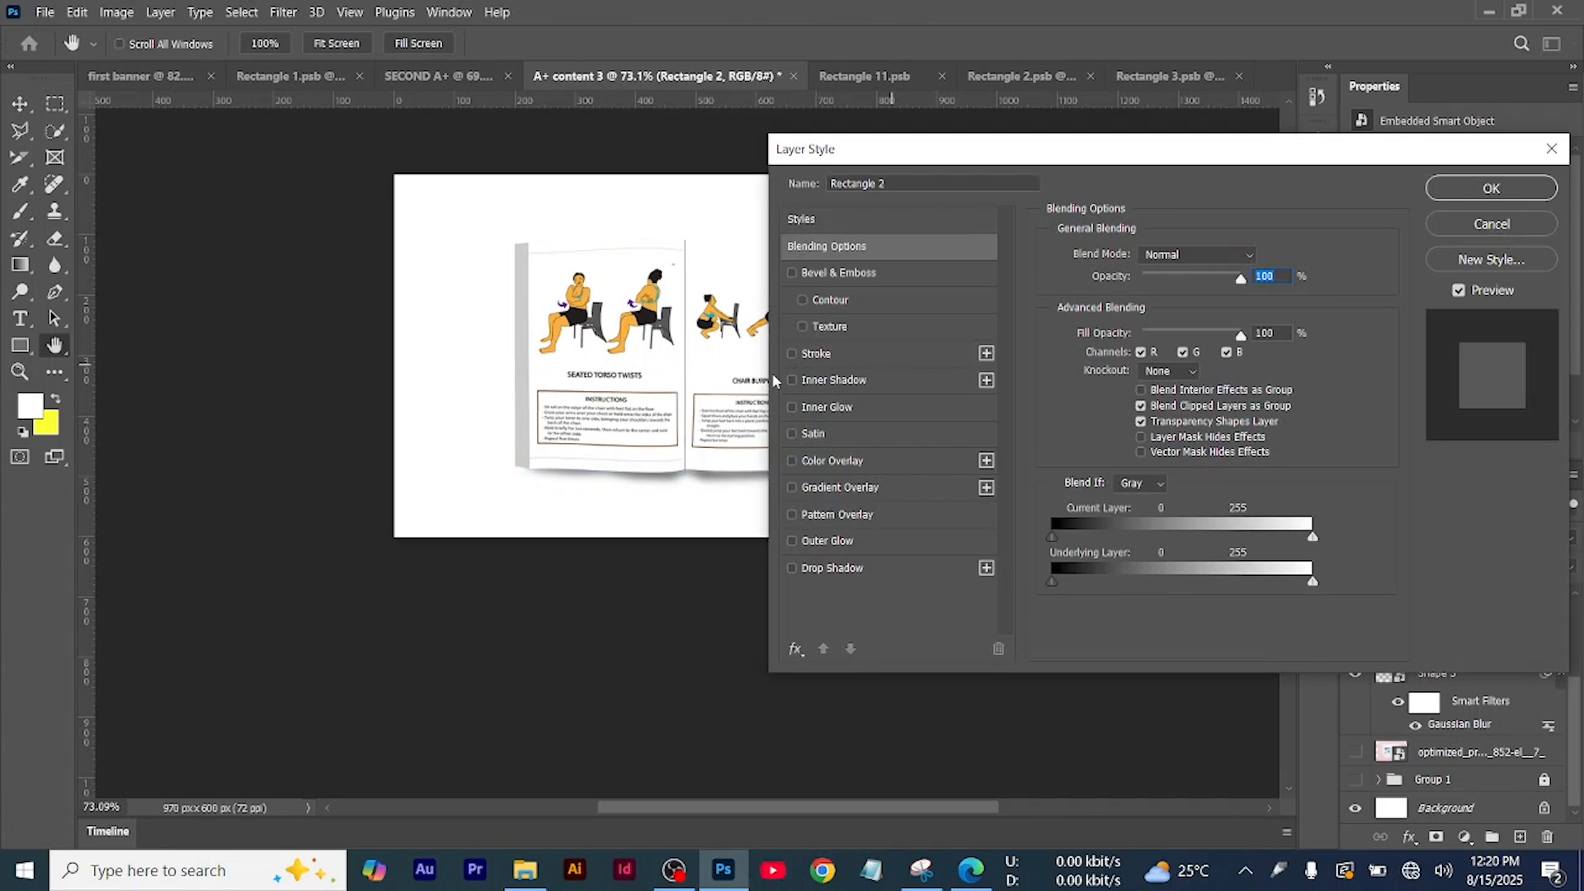
{"action": "left_click", "coordinate": [789, 355]}
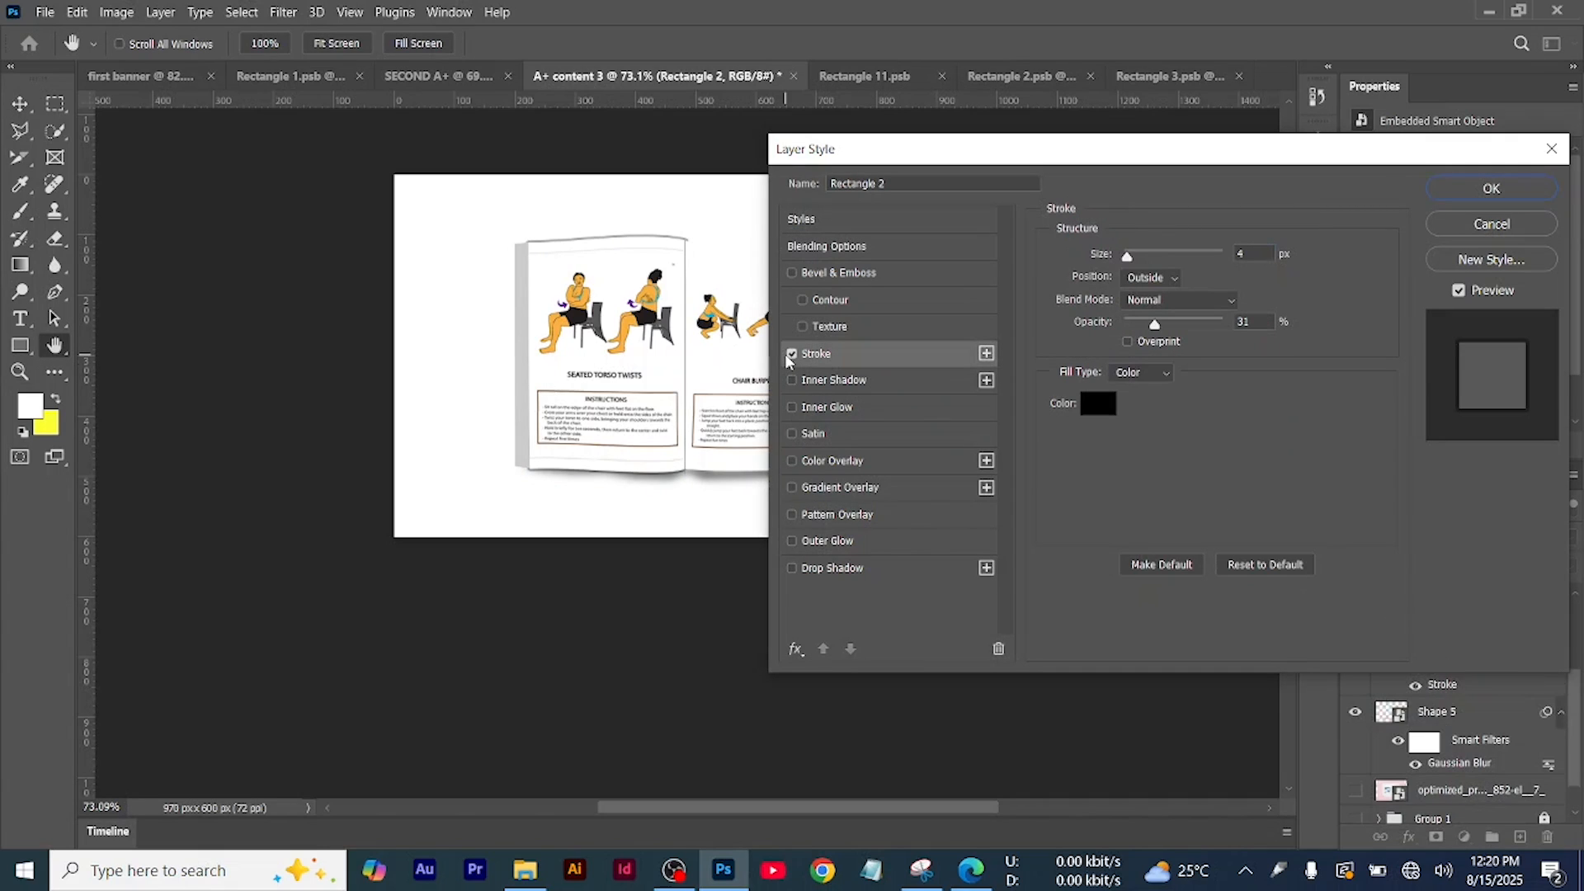
{"action": "double_click", "coordinate": [1249, 247]}
{"action": "type", "text": "1"}
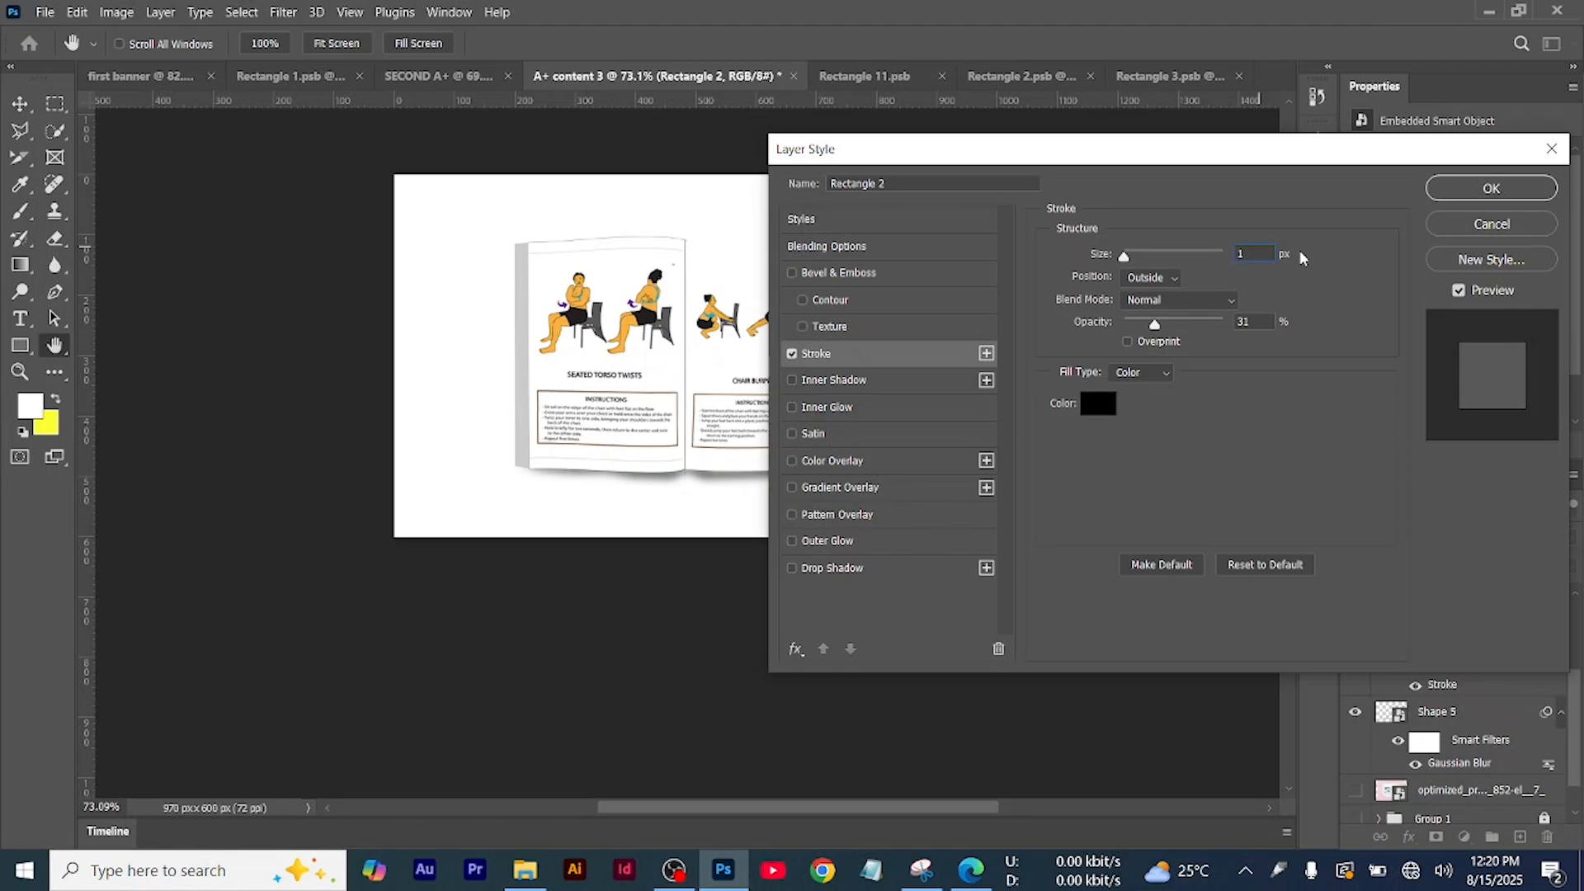
{"action": "left_click", "coordinate": [1497, 188]}
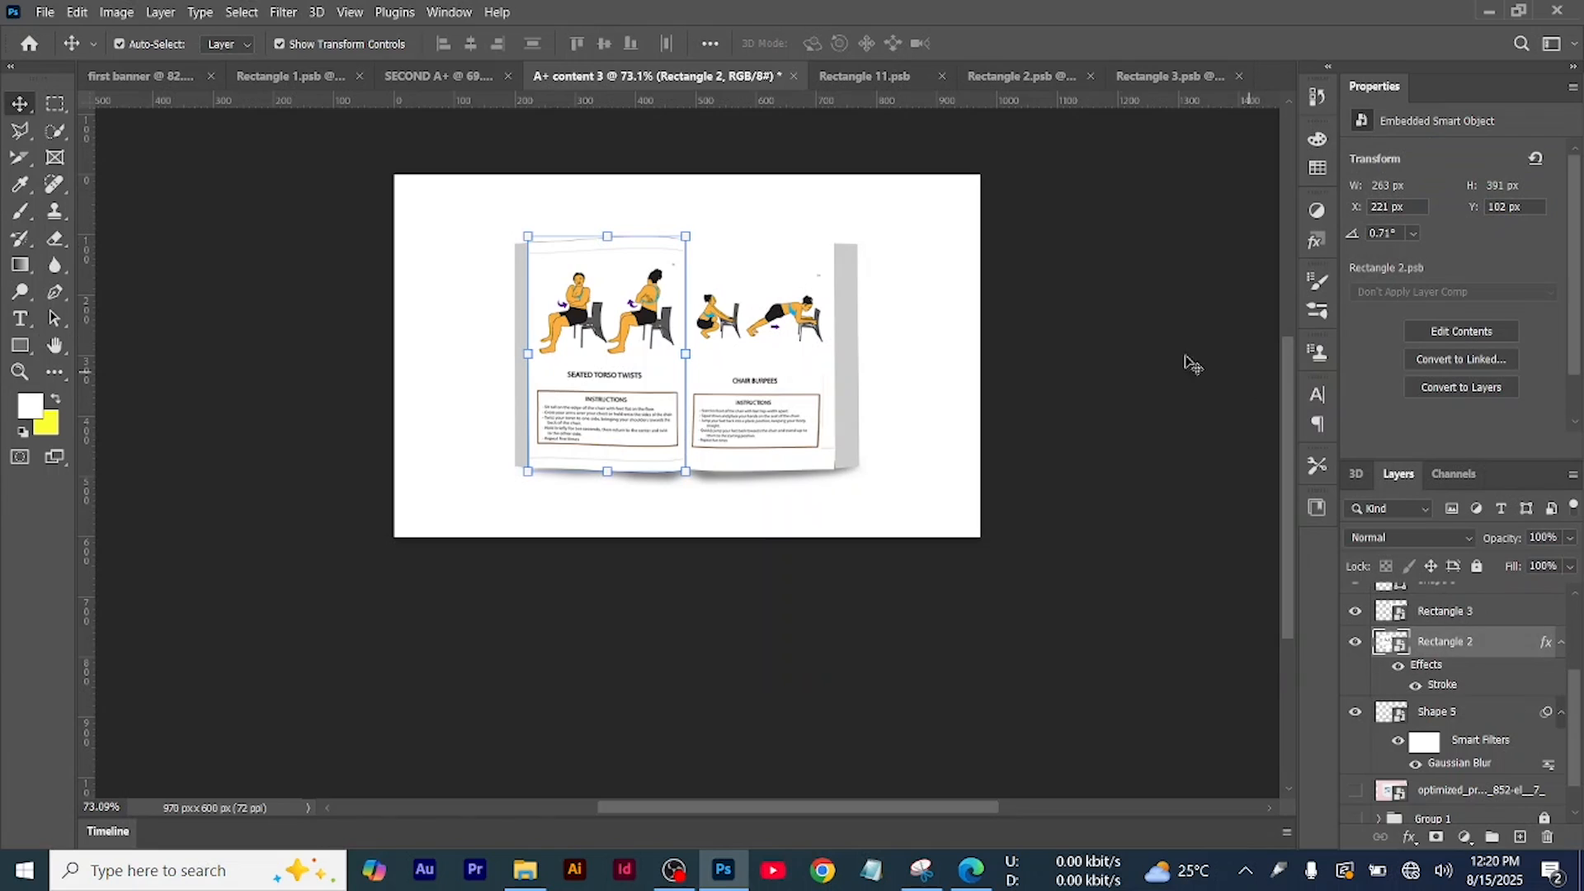
Add a black 1 px outside Stroke at 31% opacity to the right page, Rectangle 3
{"action": "left_click", "coordinate": [817, 273]}
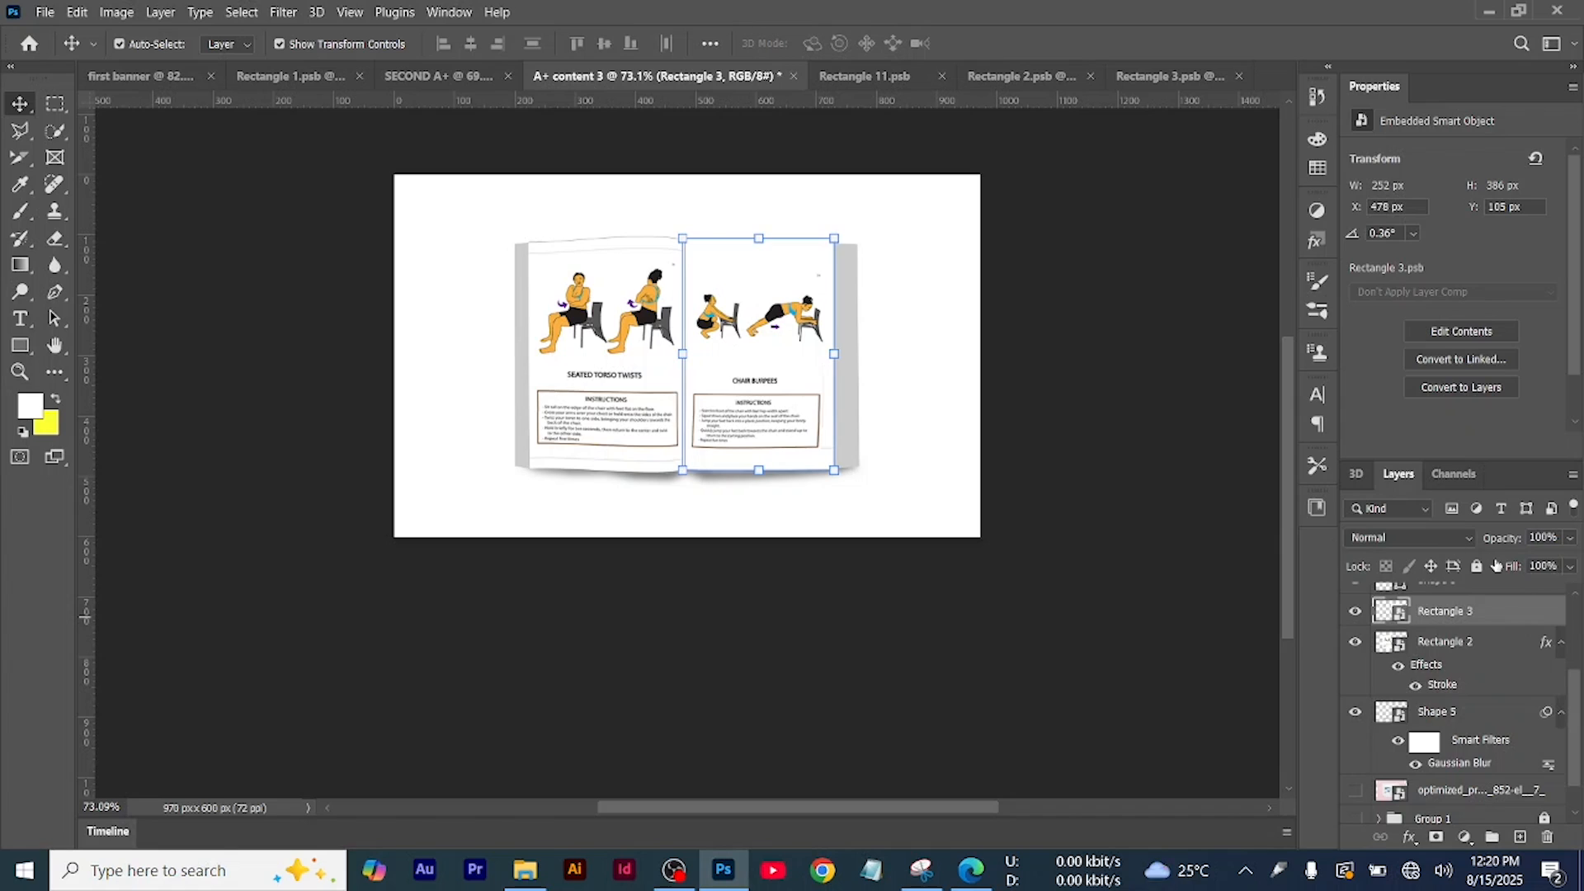
{"action": "double_click", "coordinate": [1510, 610]}
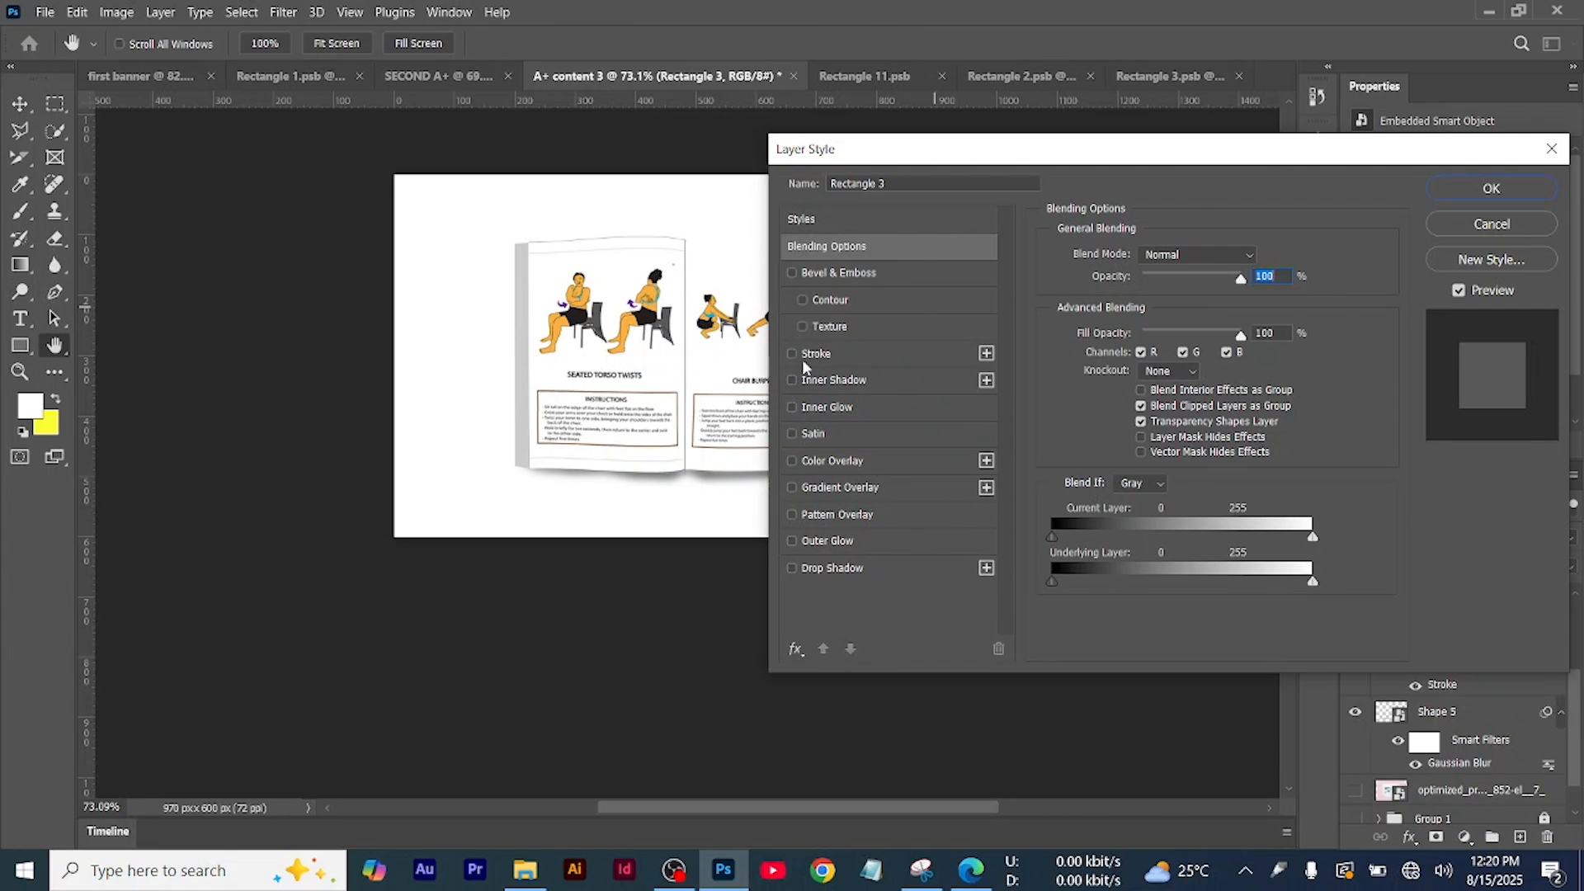
{"action": "left_click", "coordinate": [859, 351]}
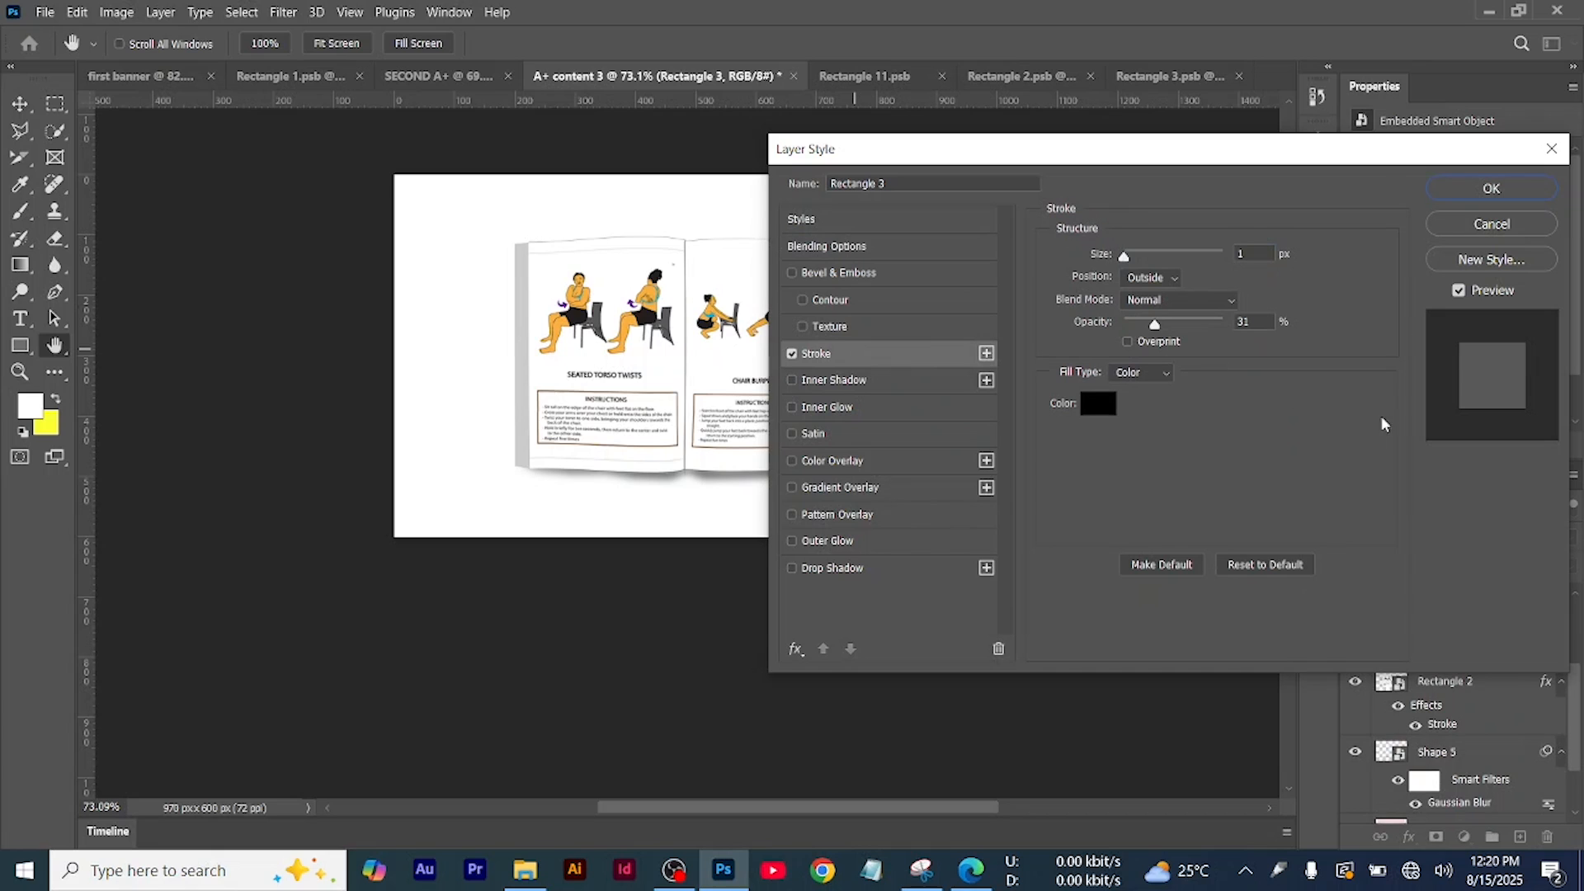
{"action": "left_click", "coordinate": [1491, 188]}
{"action": "scroll", "coordinate": [736, 448], "scroll_direction": "down", "scroll_amount": 1}
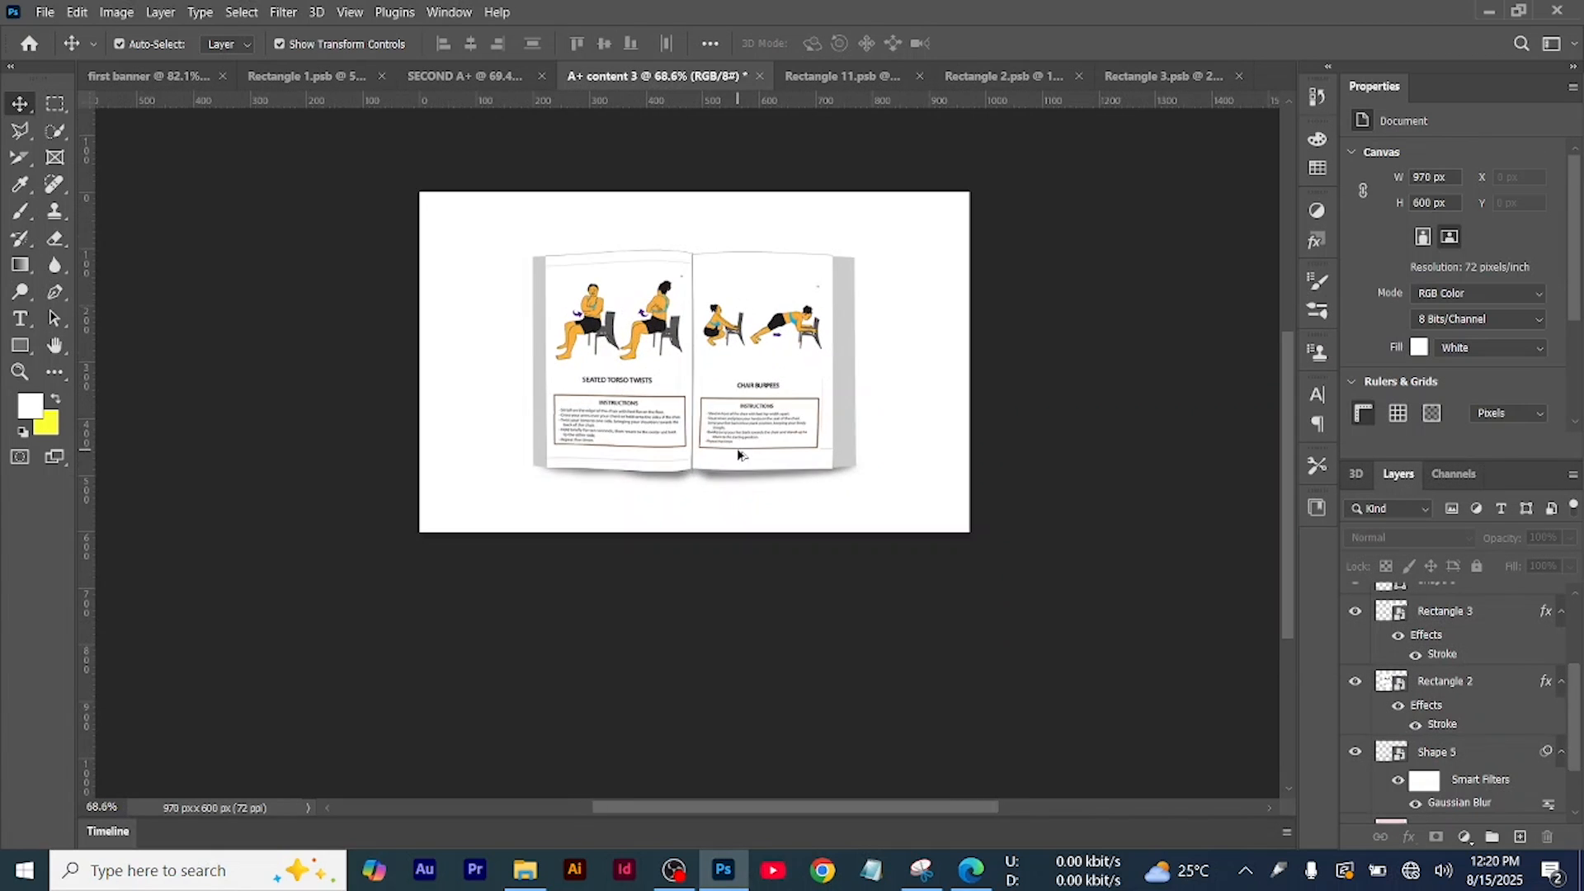
On a new layer above Rectangle 4, trace a pen shape's first side down the left page beside the spine, about 390 px tall
{"action": "scroll", "coordinate": [736, 448], "scroll_direction": "up", "scroll_amount": 3}
{"action": "scroll", "coordinate": [1477, 682], "scroll_direction": "up", "scroll_amount": 3}
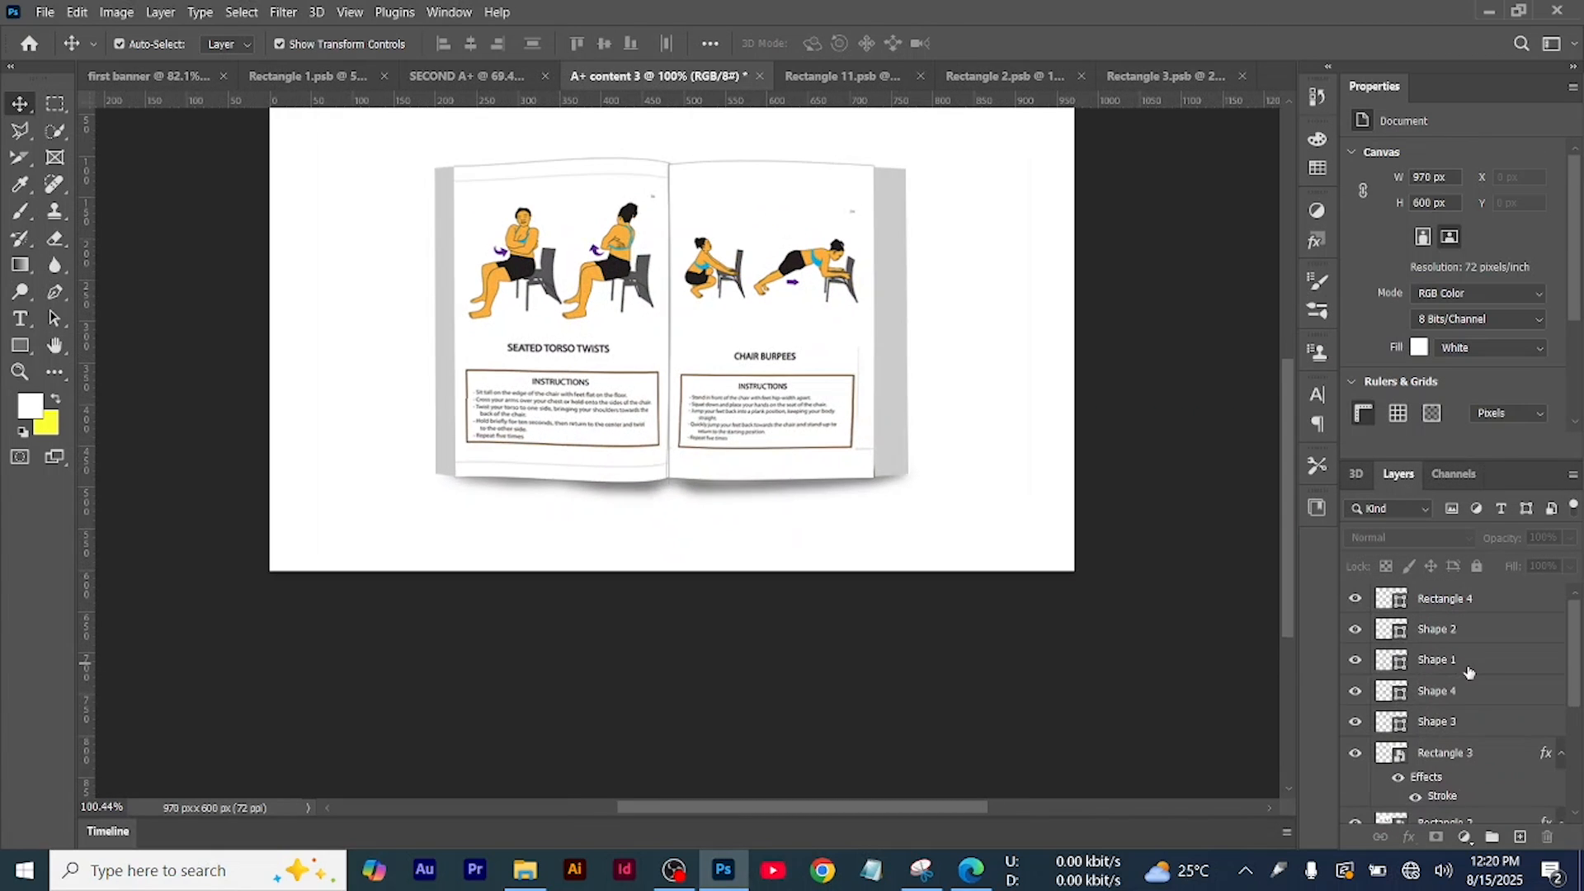
{"action": "left_click", "coordinate": [1468, 598]}
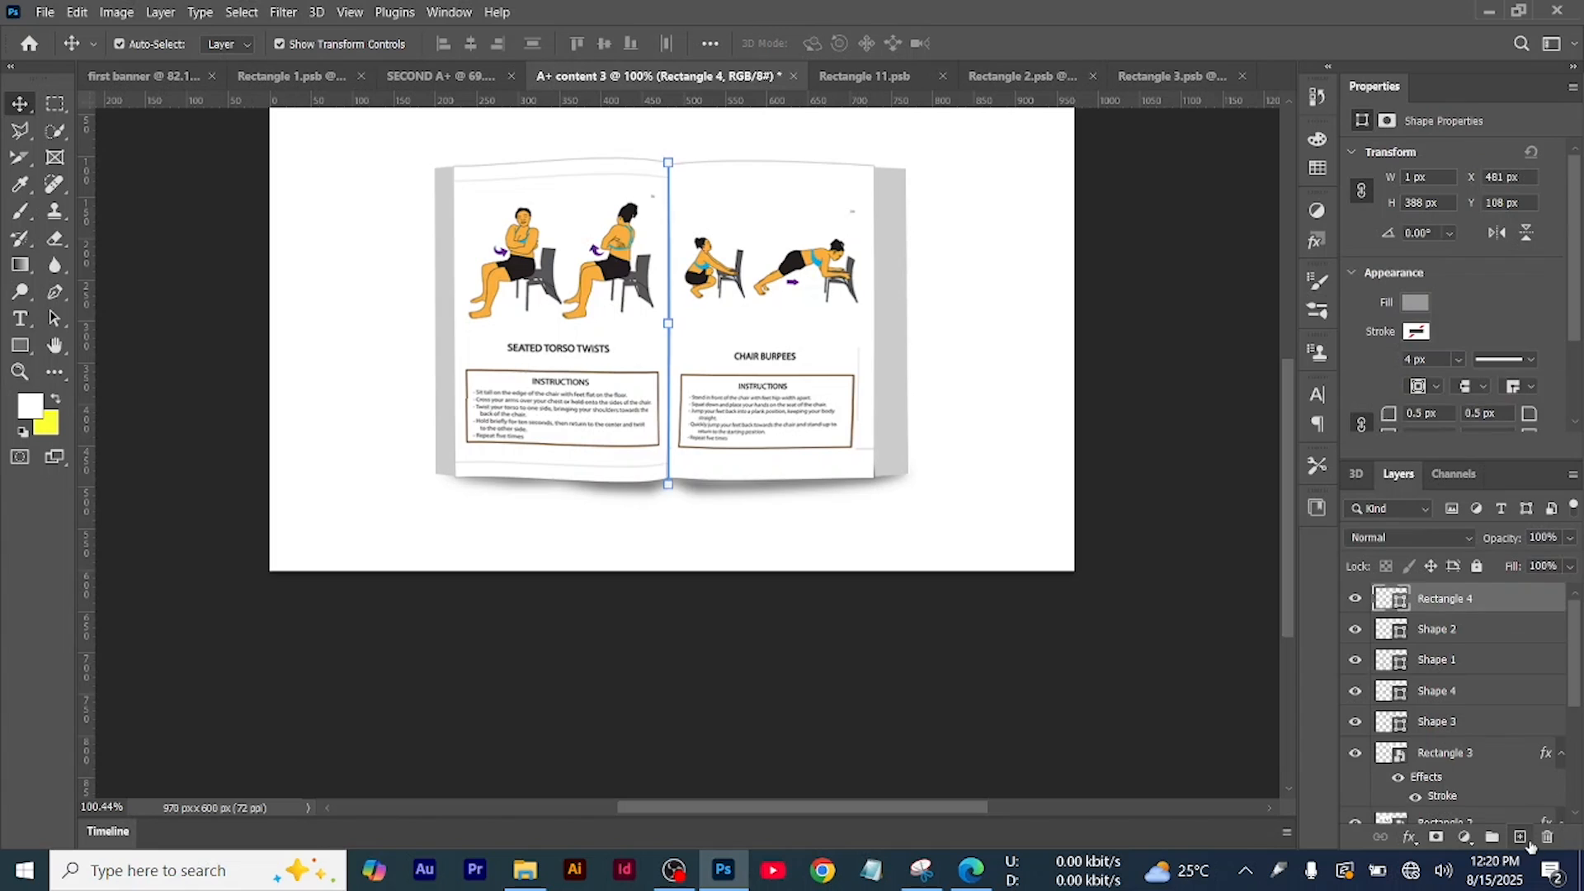
{"action": "left_click", "coordinate": [1519, 837]}
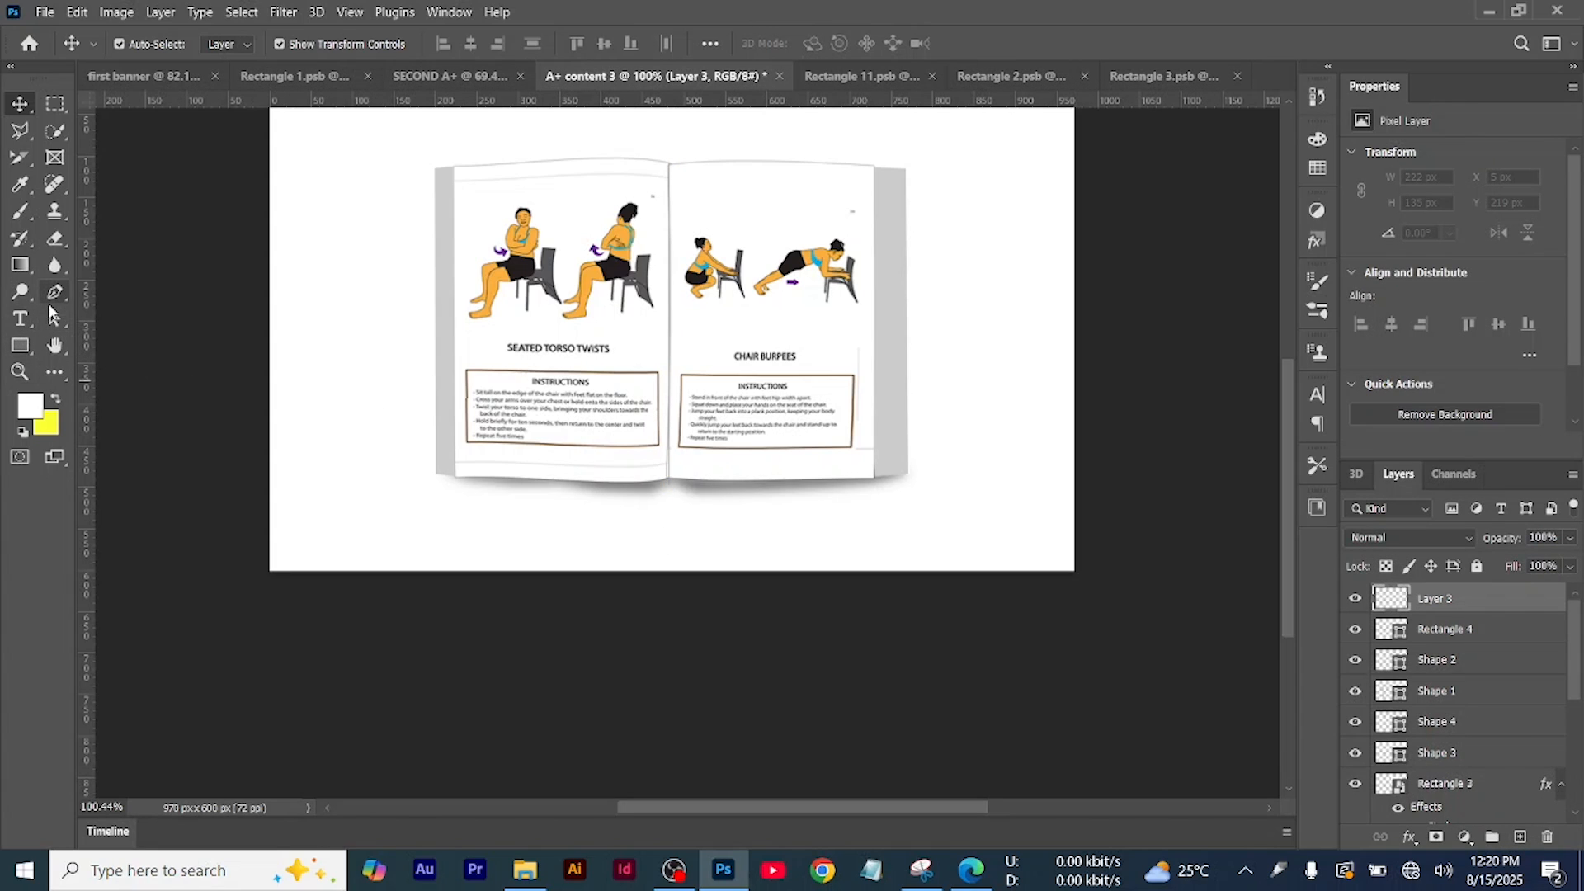
{"action": "left_click", "coordinate": [55, 291]}
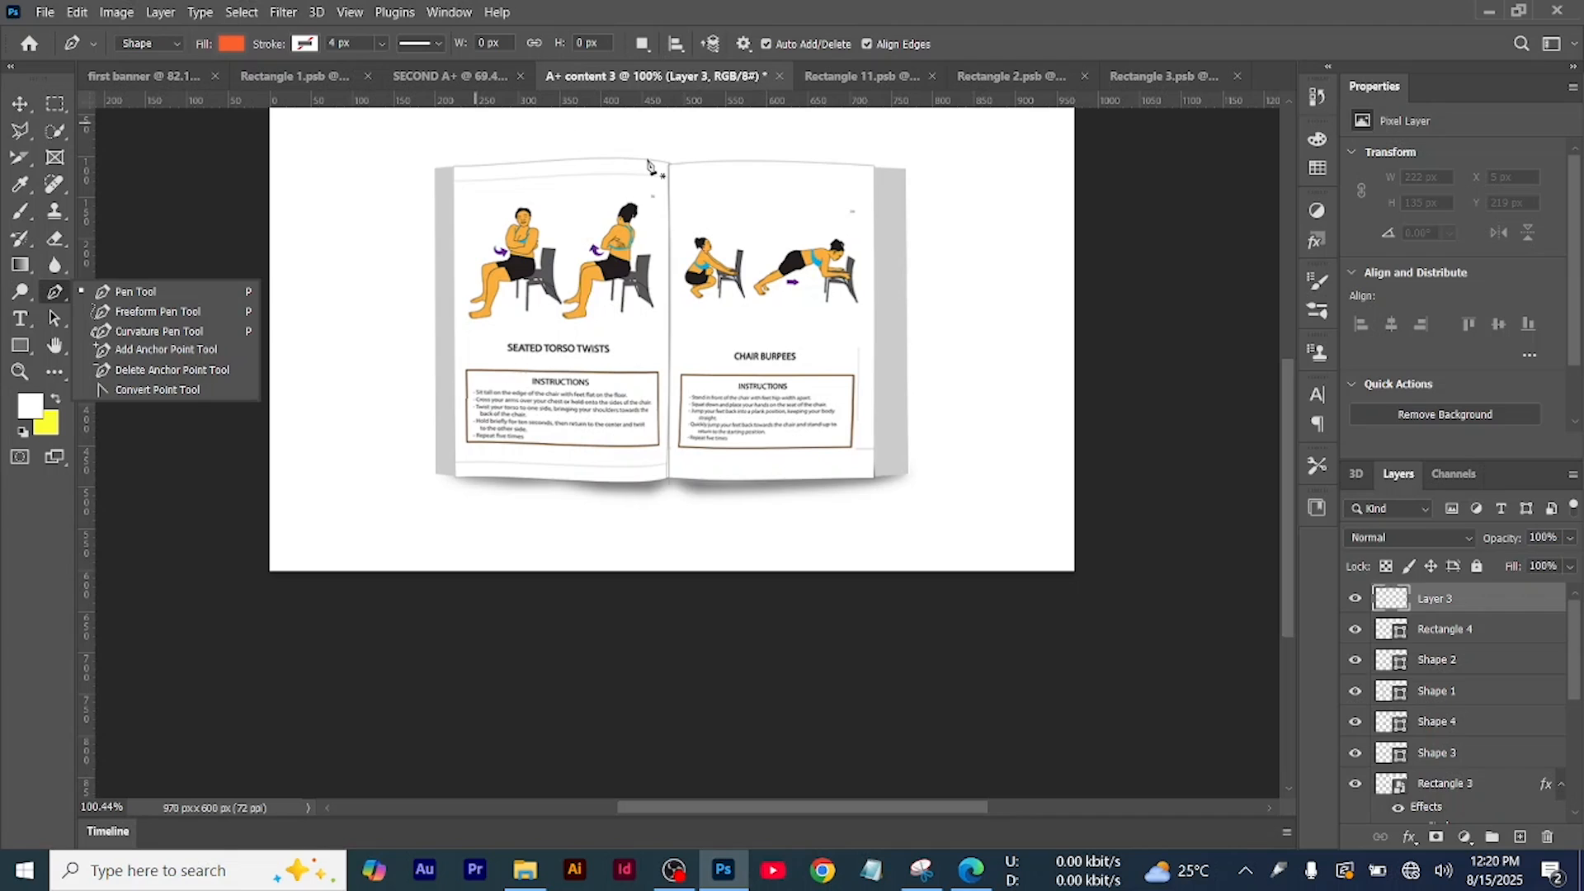
{"action": "left_click", "coordinate": [647, 159]}
{"action": "left_click", "coordinate": [640, 365]}
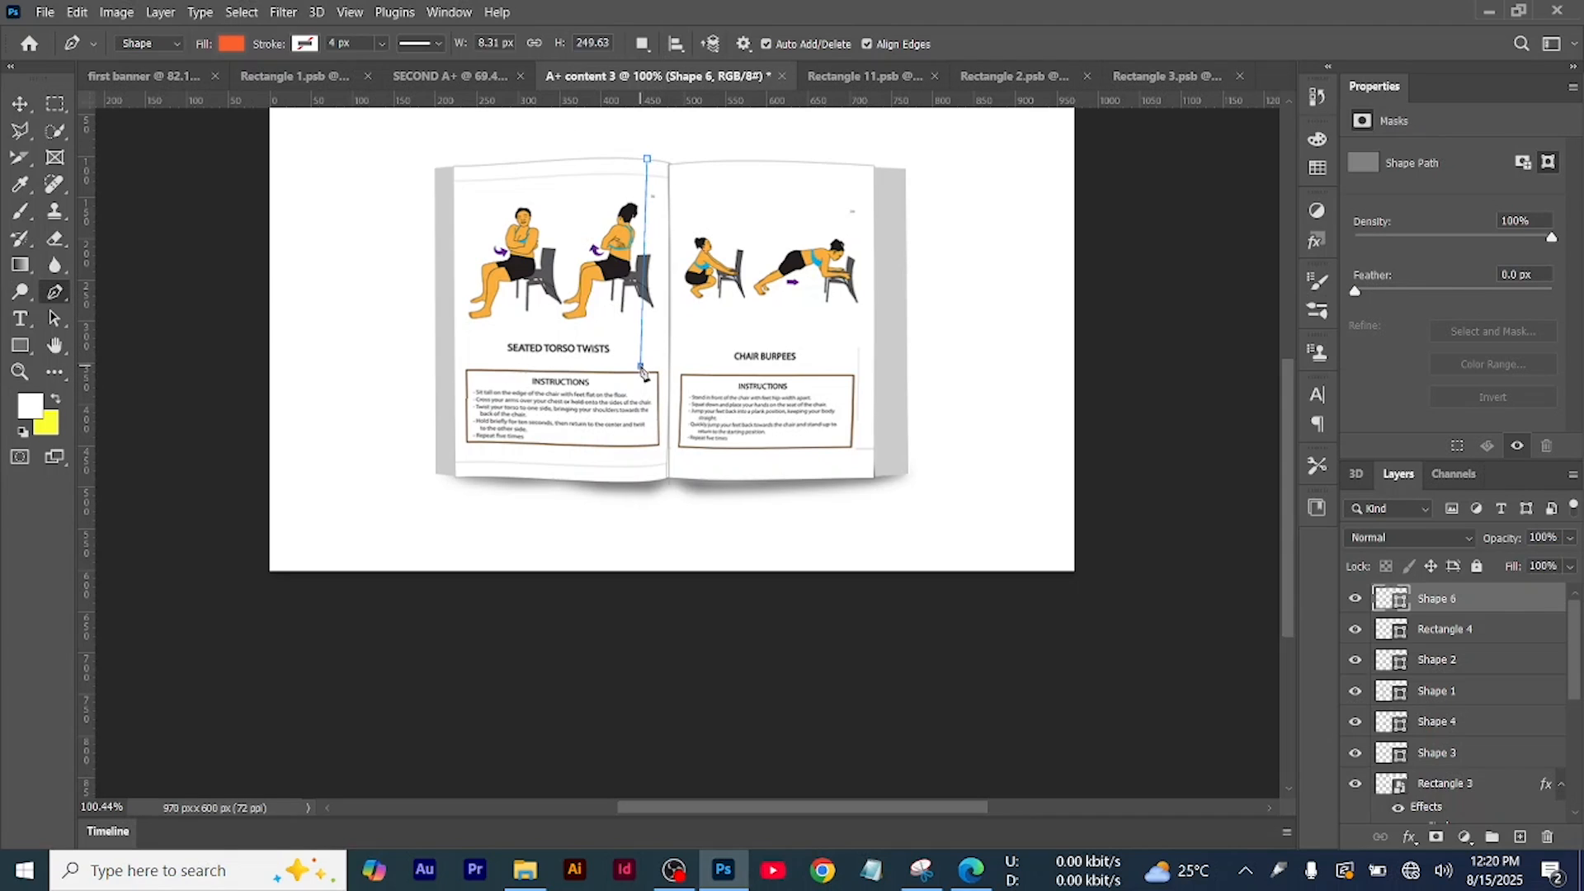
{"action": "left_click", "coordinate": [638, 449]}
{"action": "left_click", "coordinate": [640, 482]}
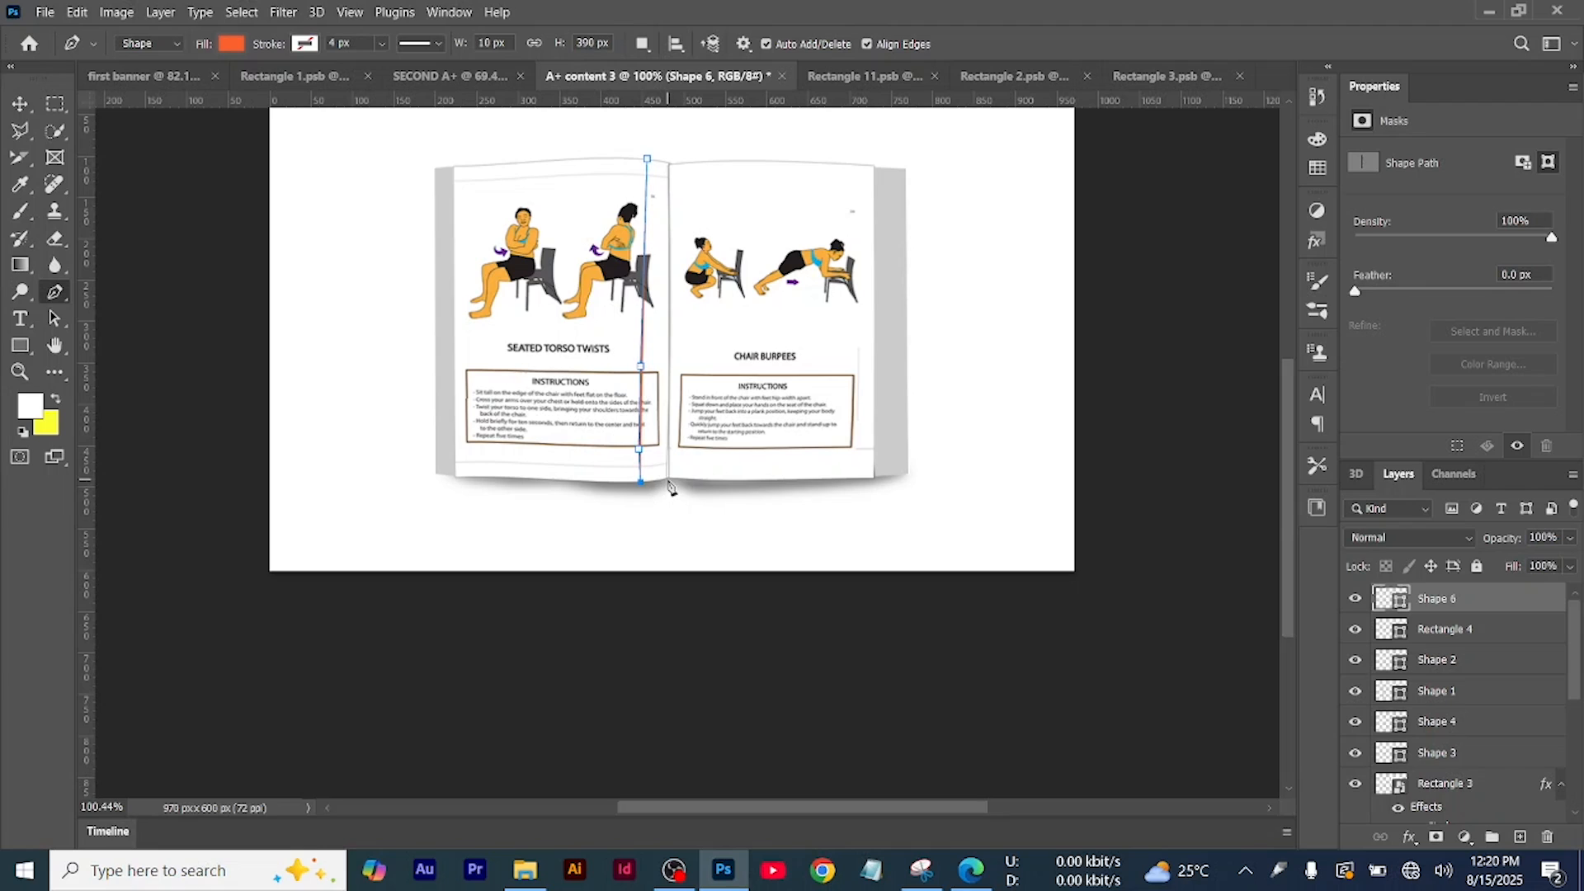
Continue the shape across the spine's lower end and up the right page, then along the upper edge to the spine, about 64 px wide
{"action": "left_click", "coordinate": [668, 479]}
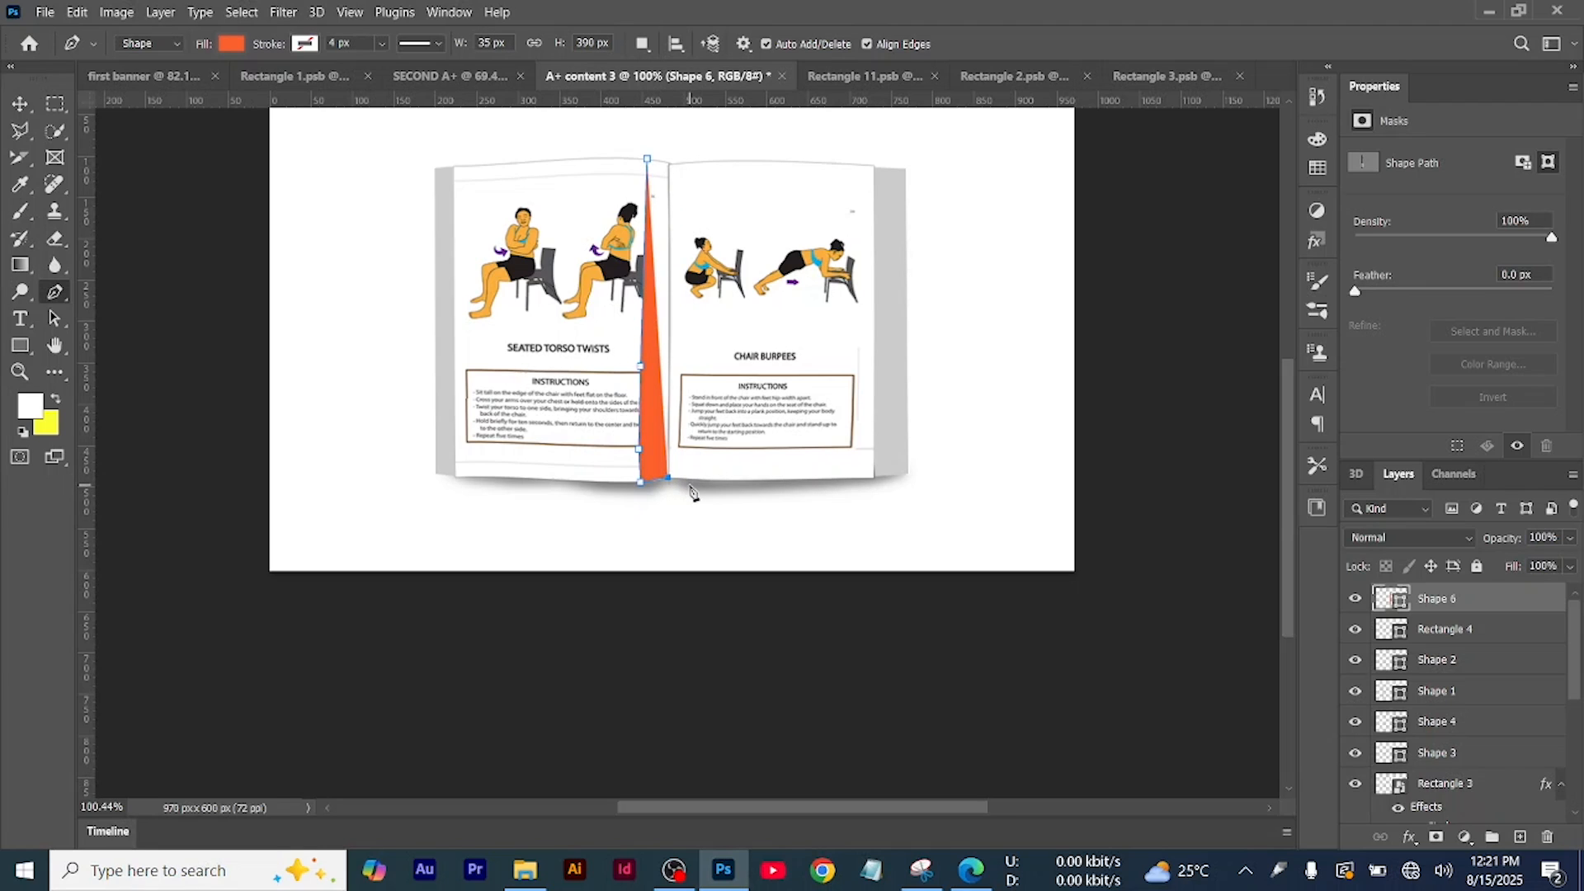
{"action": "left_click", "coordinate": [692, 481]}
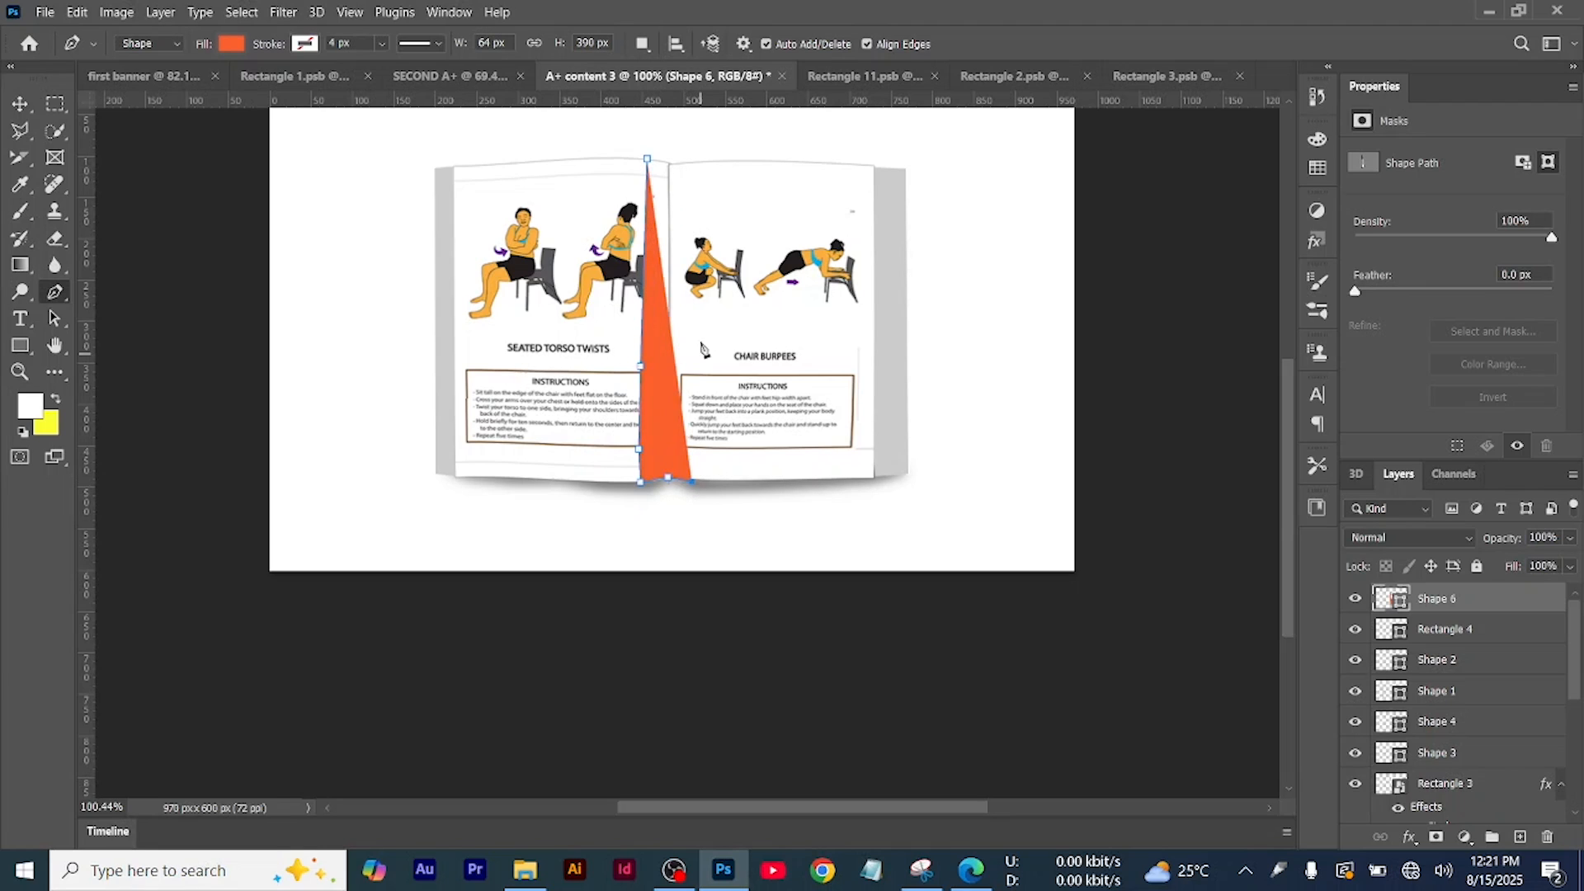
{"action": "left_click", "coordinate": [690, 160]}
{"action": "left_click", "coordinate": [673, 164]}
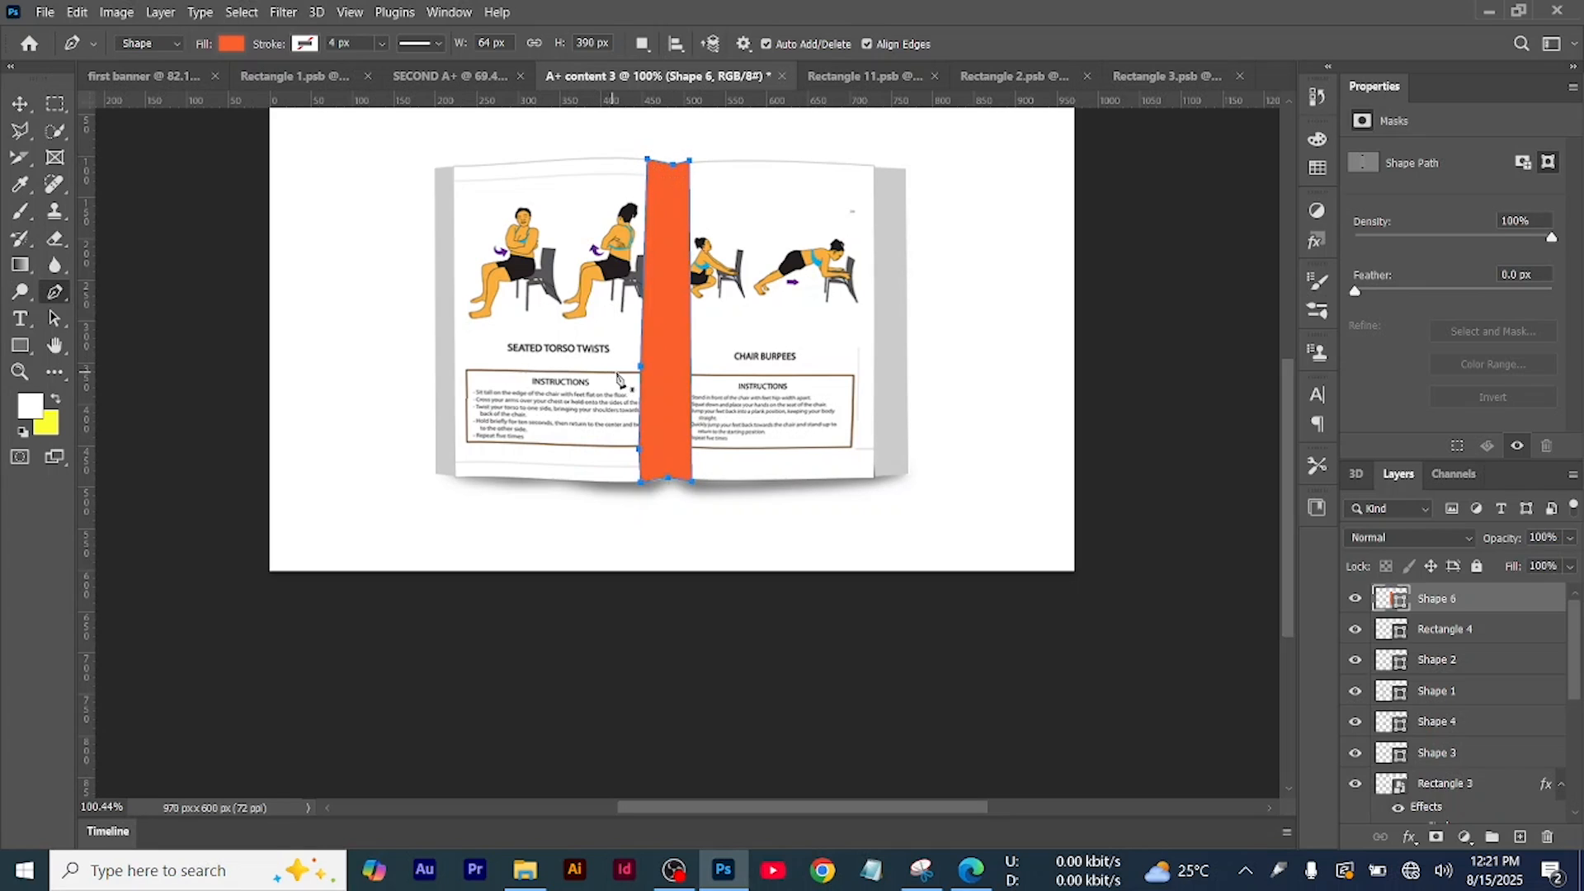
Fill the spine shading shape, Shape 6, with grey and lower its layer opacity to 14%
{"action": "left_click", "coordinate": [232, 44]}
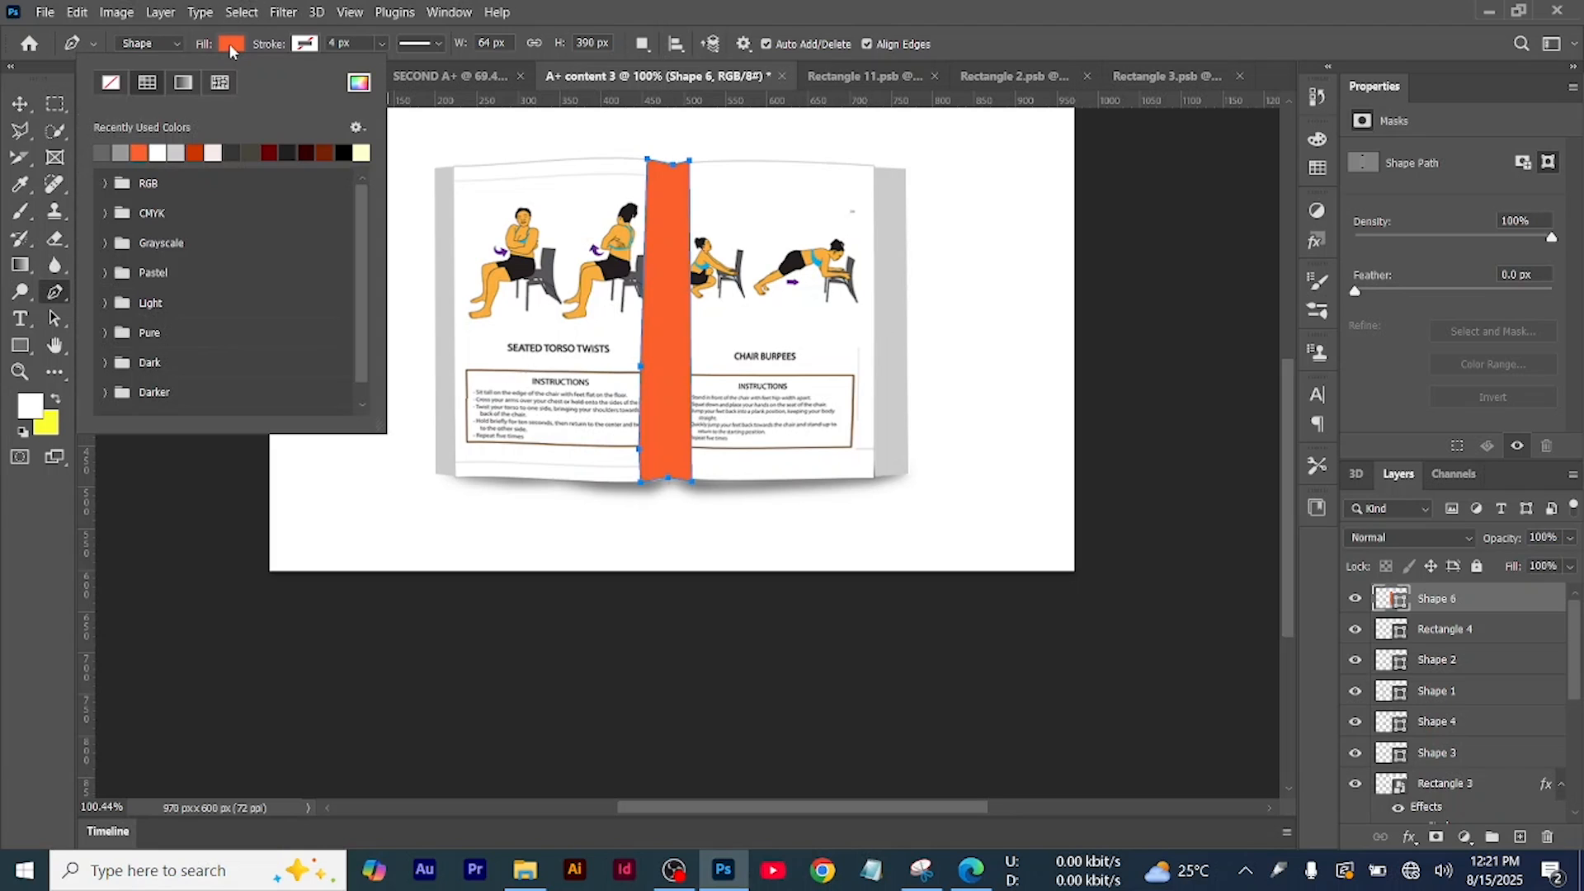
{"action": "left_click", "coordinate": [123, 150]}
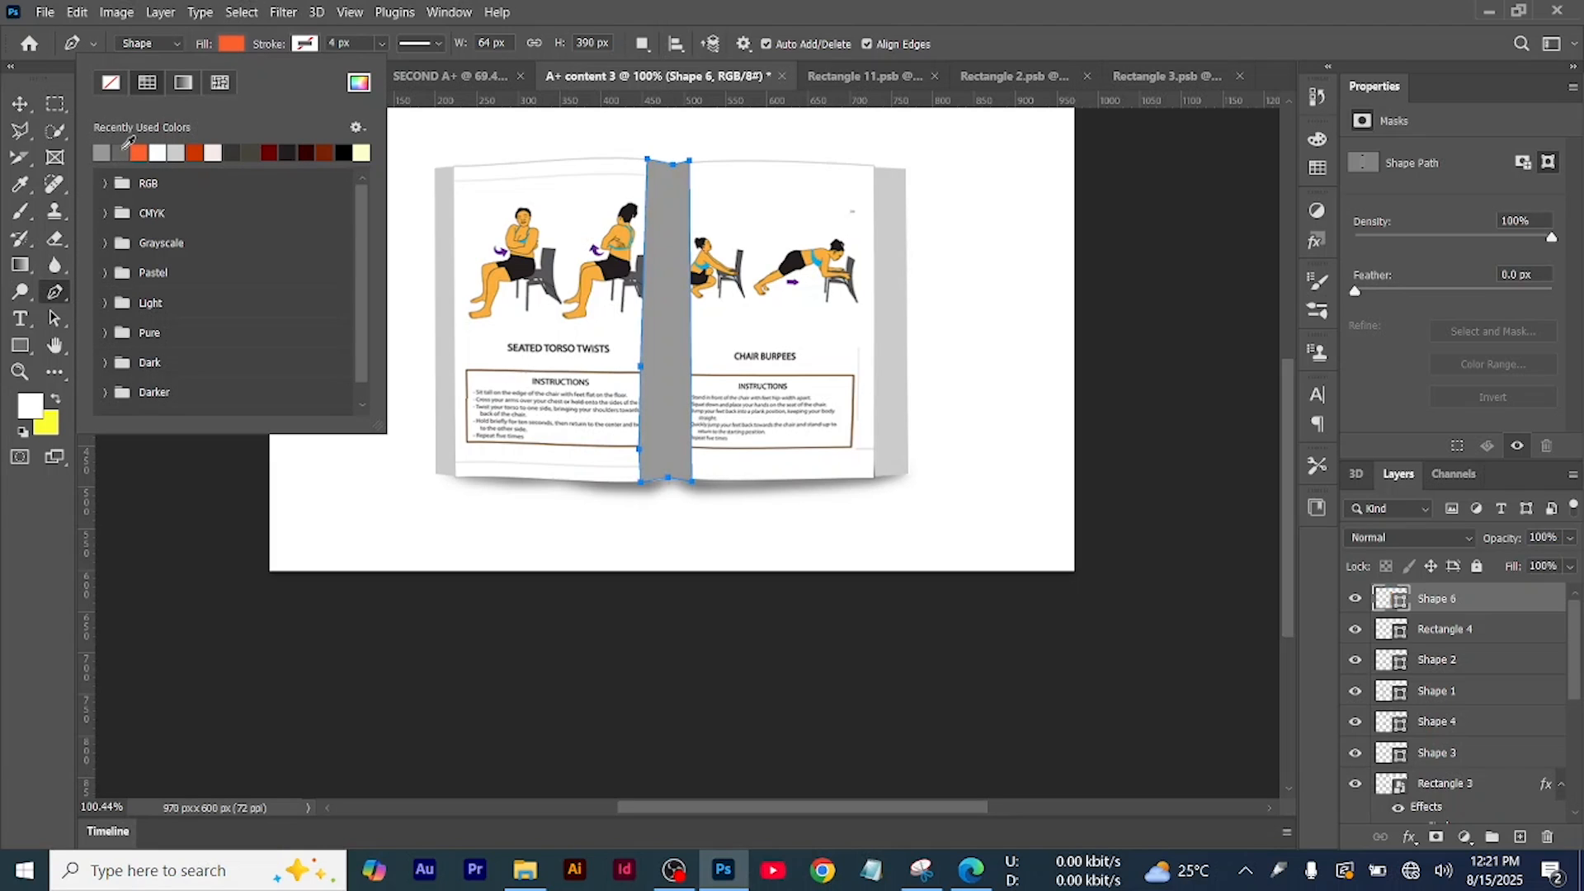
{"action": "left_click", "coordinate": [1576, 538]}
{"action": "left_click", "coordinate": [1571, 538]}
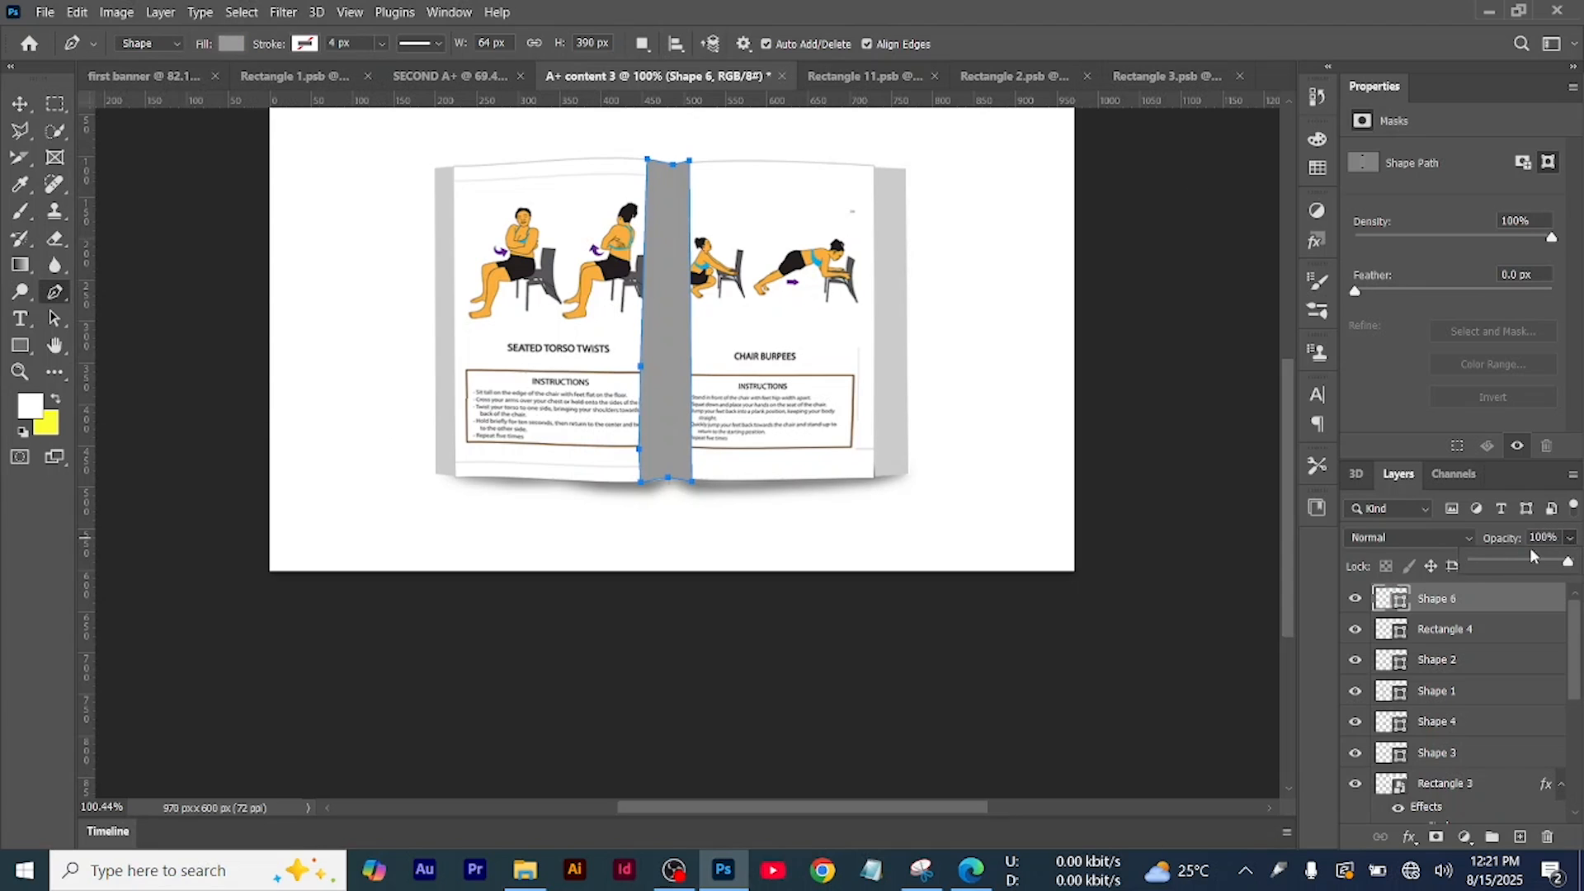
{"action": "left_click_drag", "start_coordinate": [1512, 559], "coordinate": [1493, 559]}
{"action": "left_click_drag", "start_coordinate": [1510, 559], "coordinate": [1487, 560]}
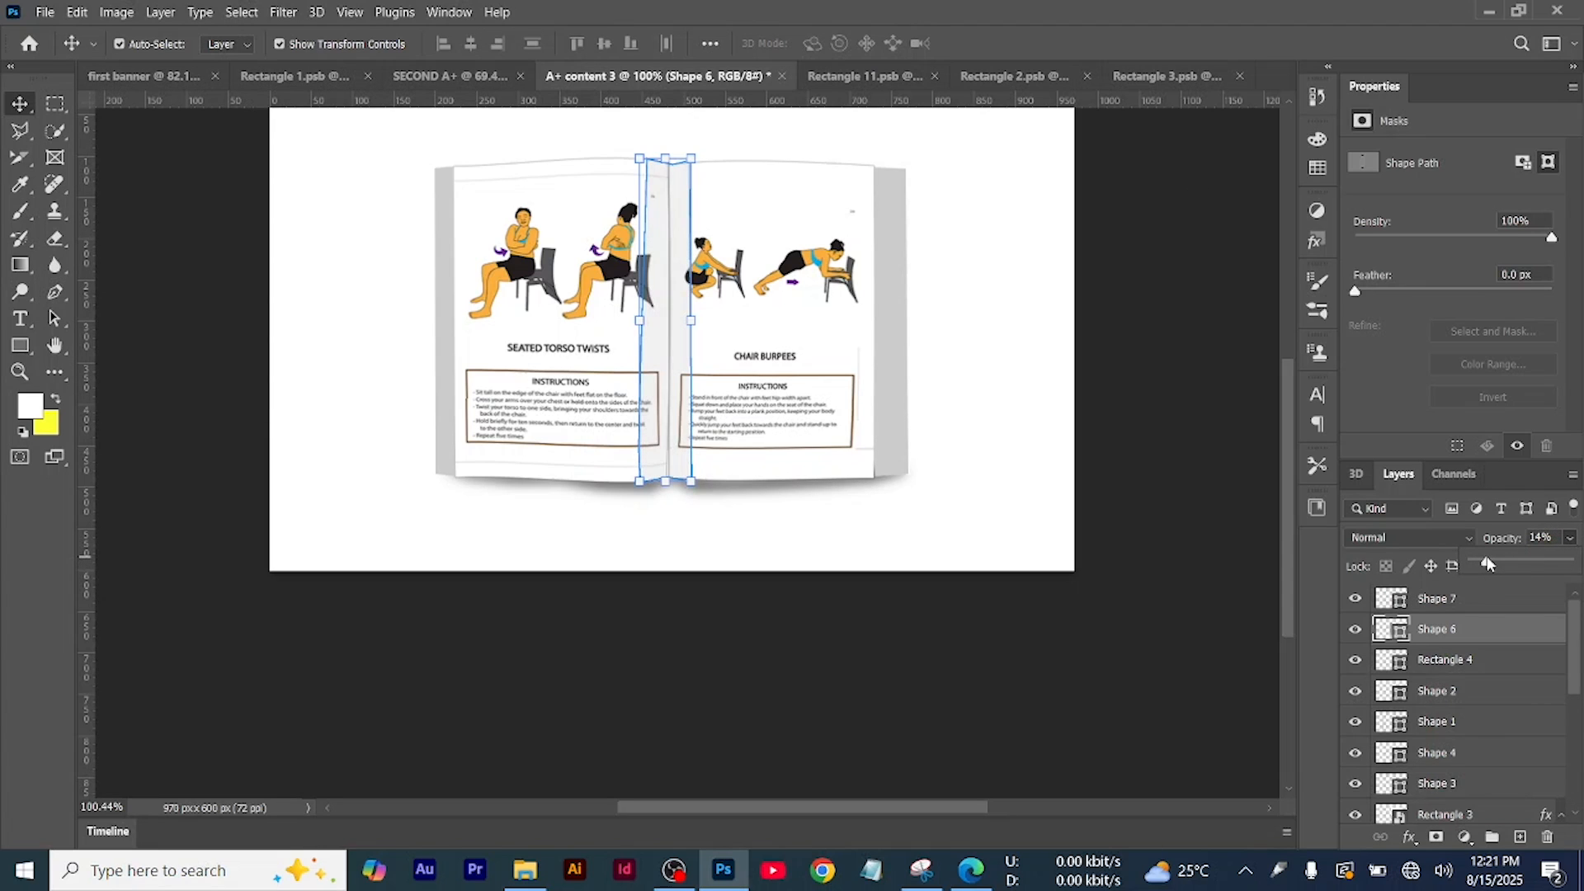
{"action": "left_click", "coordinate": [150, 185]}
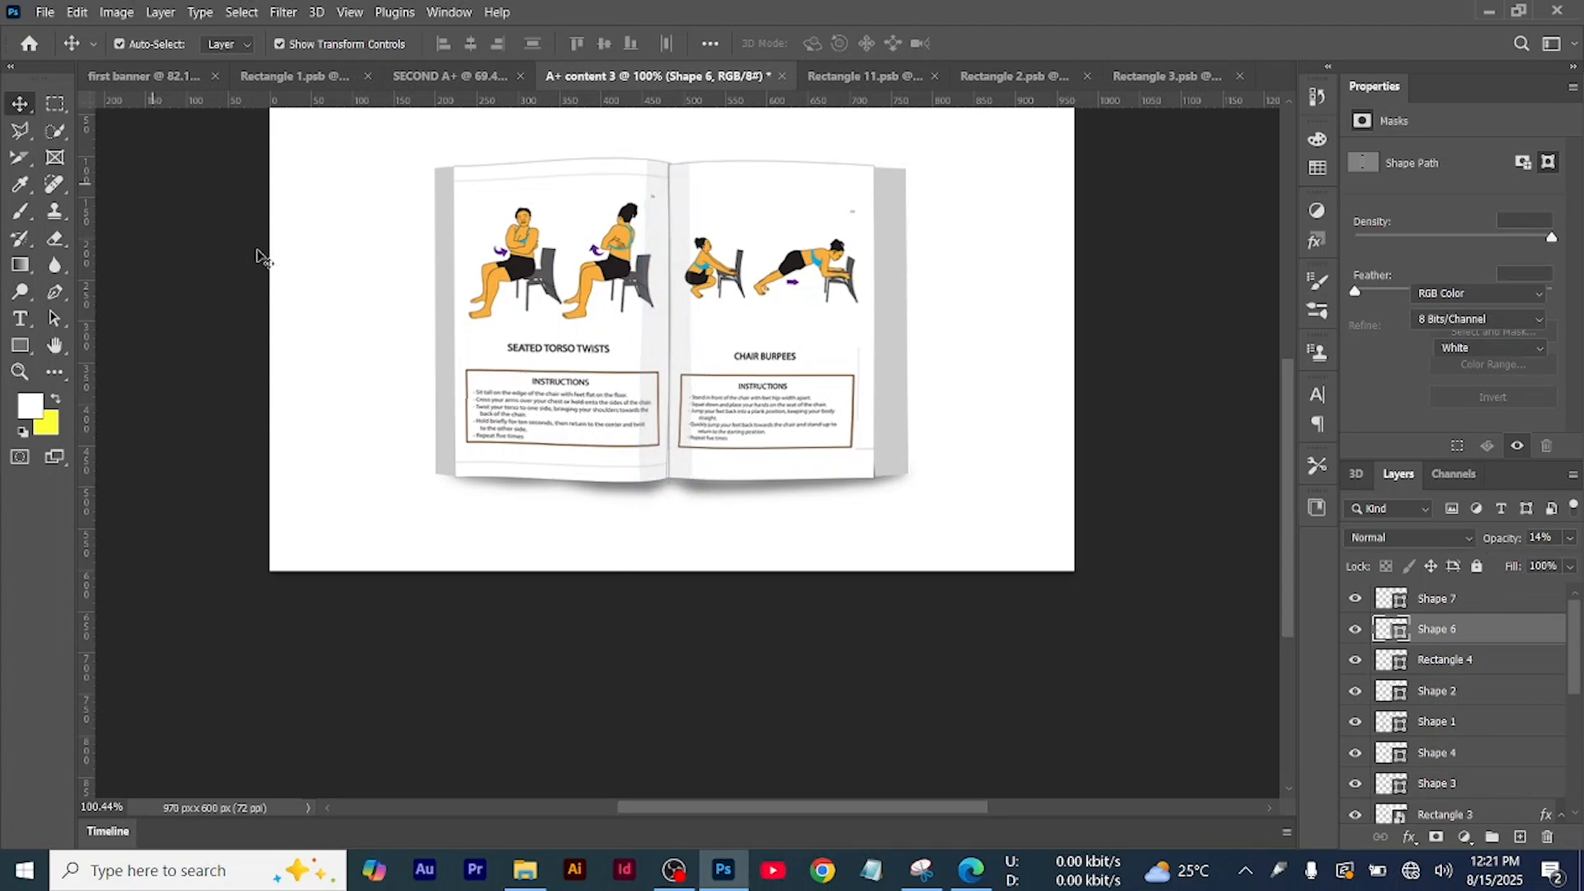
{"action": "left_click", "coordinate": [247, 248]}
Select all the book mockup's layers on the canvas and put them in a group
{"action": "scroll", "coordinate": [551, 254], "scroll_direction": "down", "scroll_amount": 3}
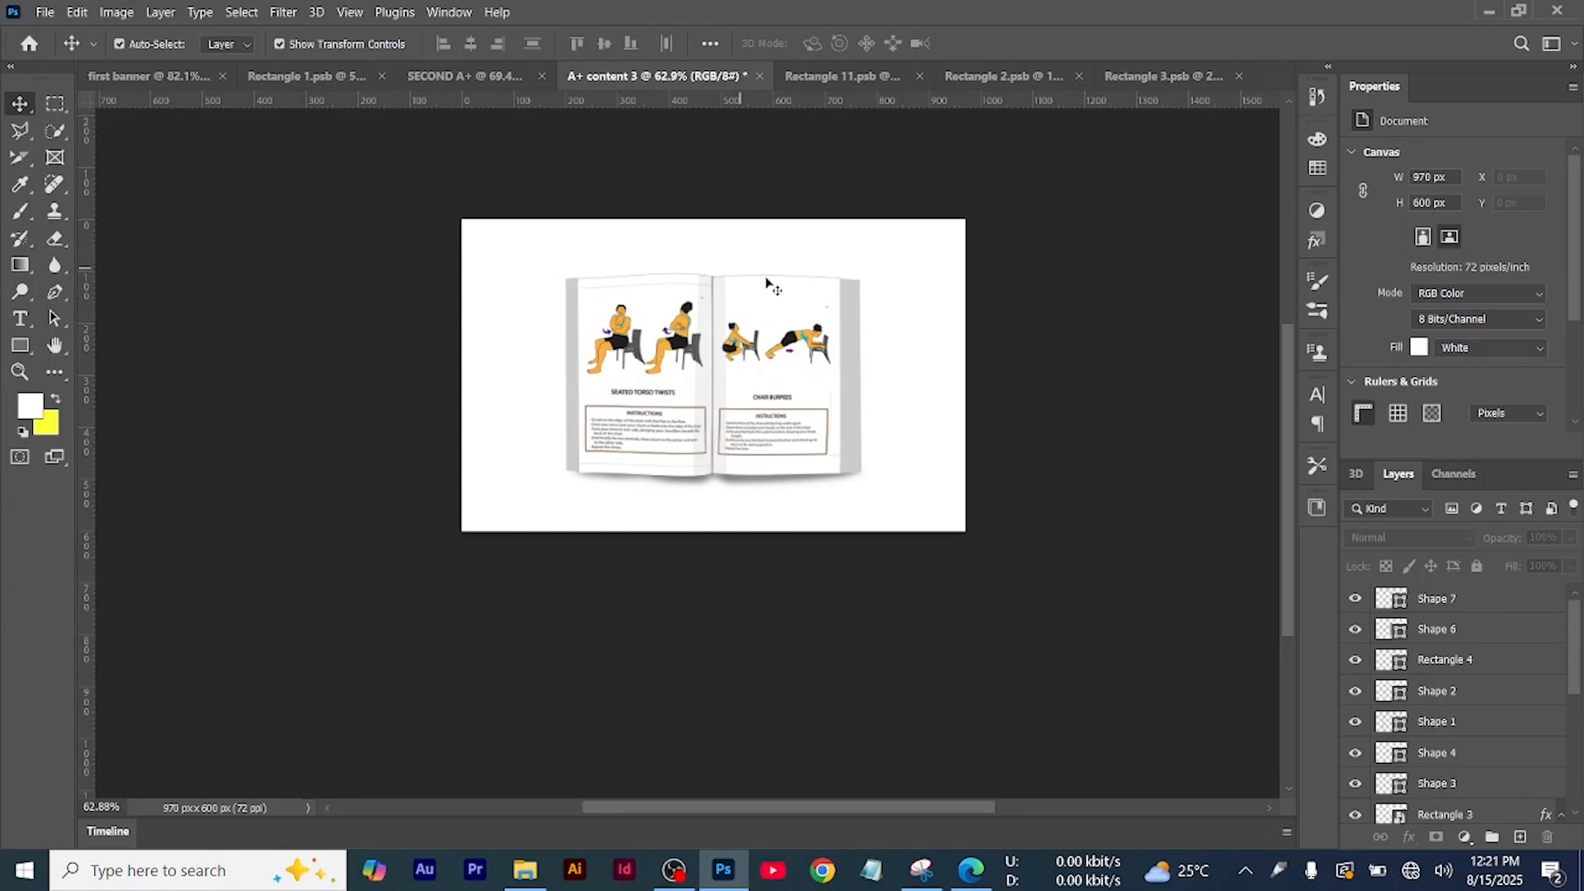
{"action": "key", "text": "ctrl+alt+a"}
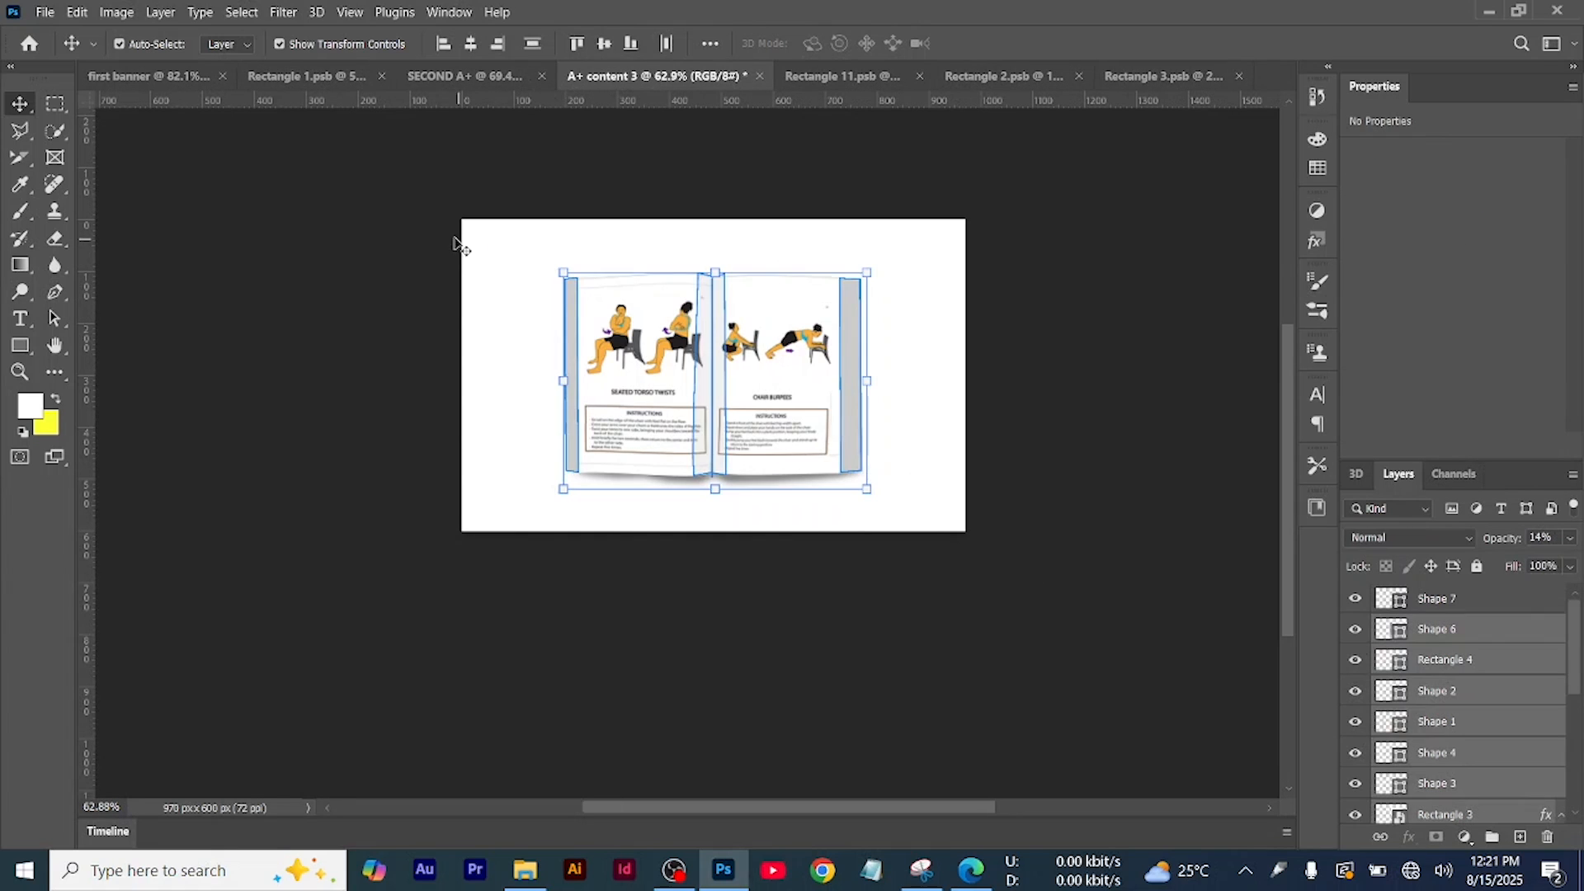
{"action": "left_click_drag", "start_coordinate": [475, 236], "coordinate": [931, 495]}
{"action": "left_click", "coordinate": [1492, 837]}
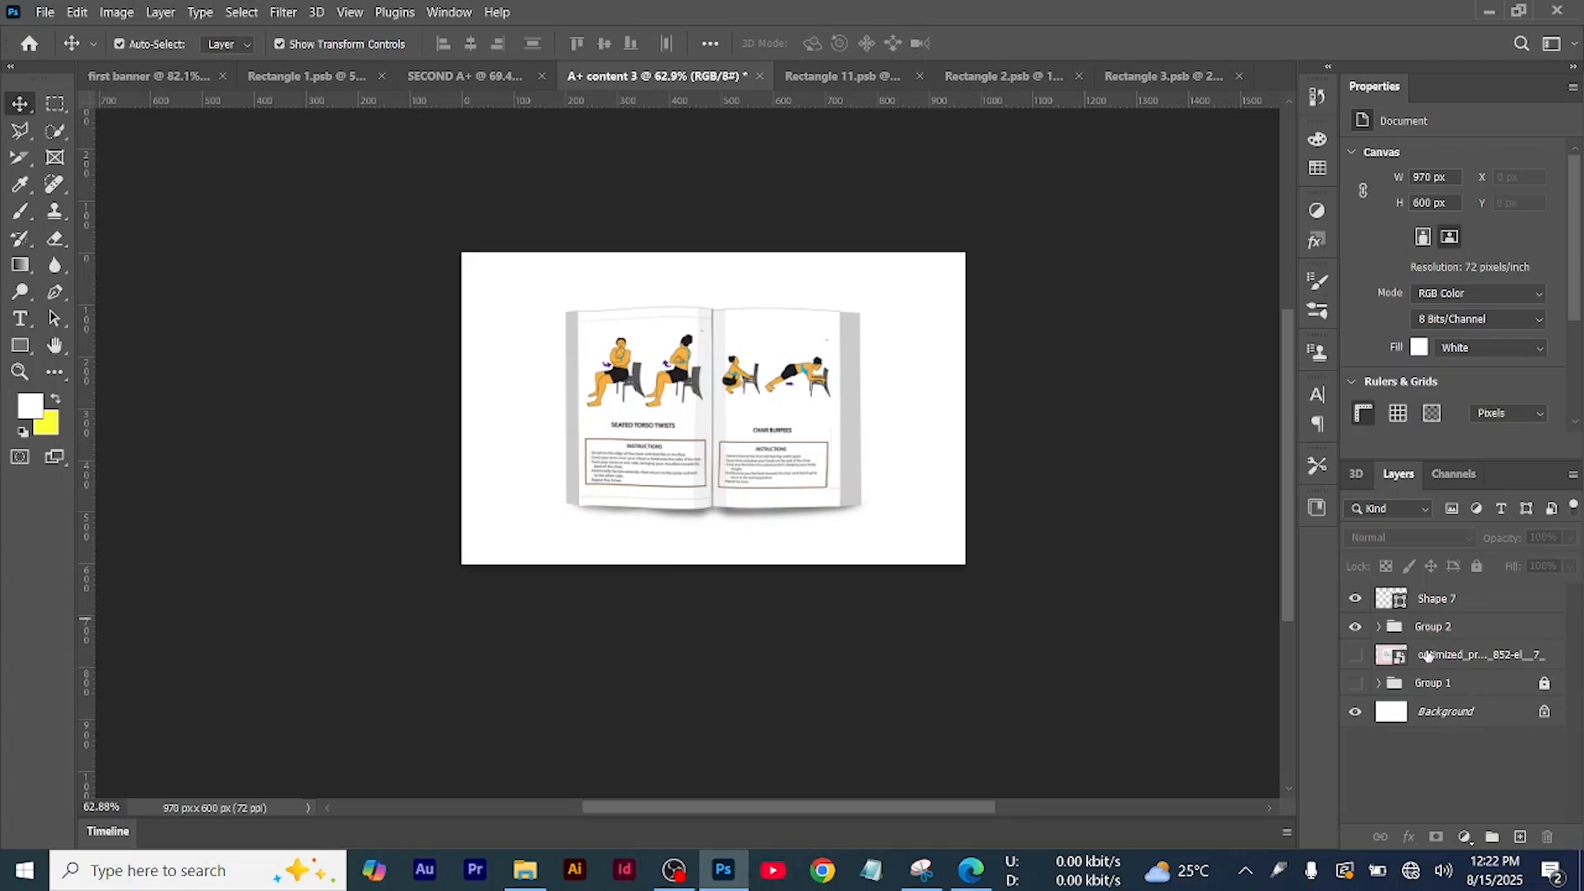
Move the hidden template image layer above Group 2 and show Group 1 with the woman's photo
{"action": "left_click_drag", "start_coordinate": [1427, 656], "coordinate": [1427, 617]}
{"action": "left_click", "coordinate": [1355, 683]}
{"action": "left_click", "coordinate": [1463, 657]}
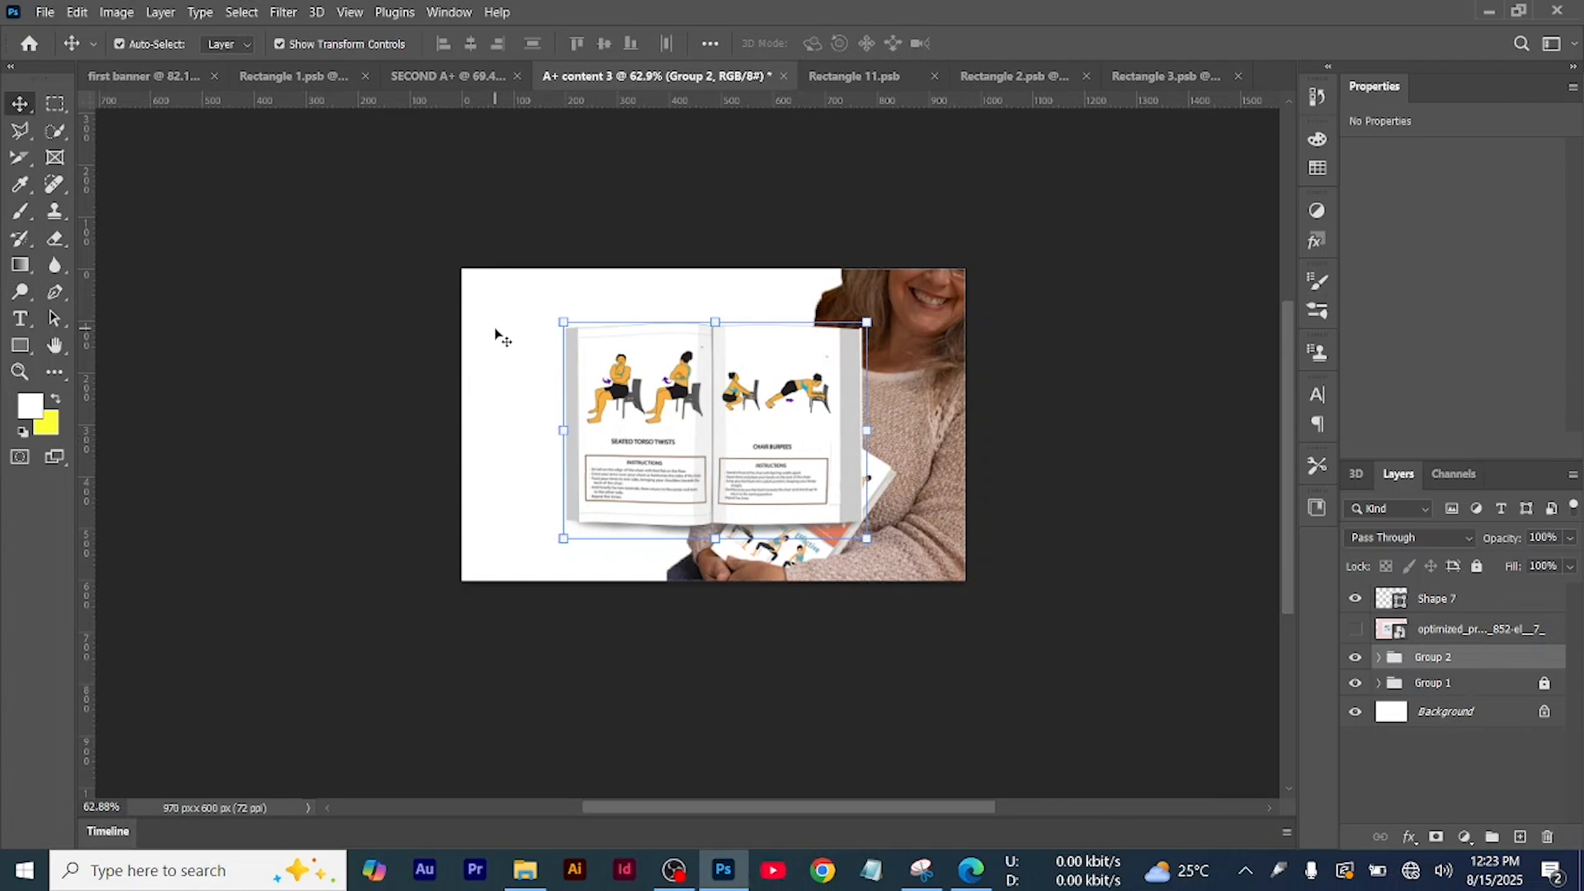
Shift the open-book mockup to the banner's left side and scale it up slightly
{"action": "left_click_drag", "start_coordinate": [489, 297], "coordinate": [918, 557]}
{"action": "left_click_drag", "start_coordinate": [732, 464], "coordinate": [653, 466]}
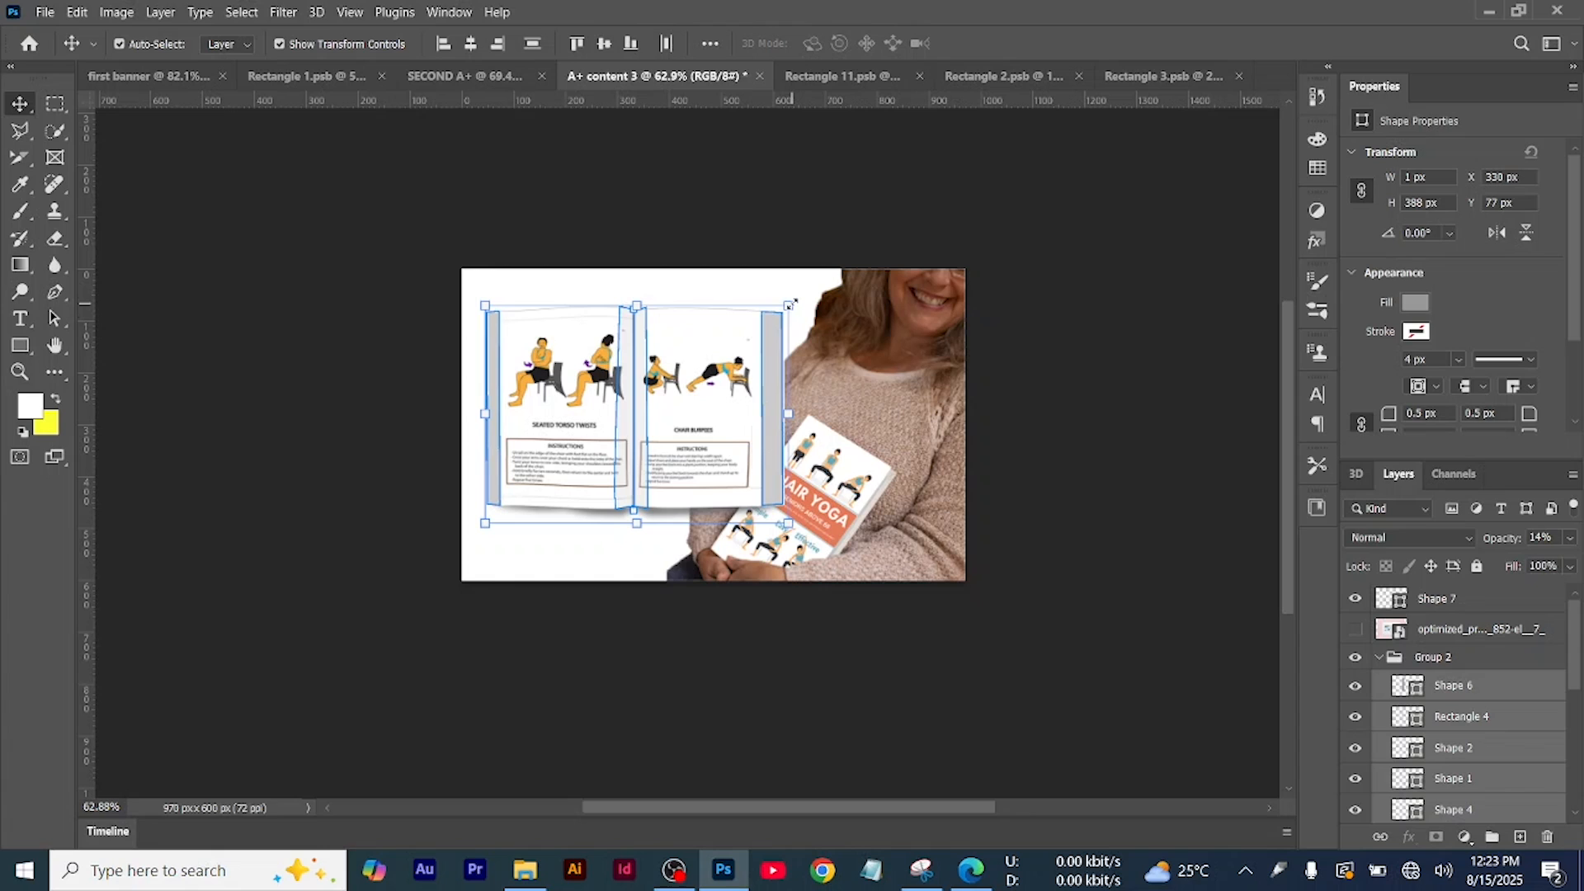
{"action": "left_click_drag", "start_coordinate": [792, 304], "coordinate": [822, 282]}
{"action": "left_click_drag", "start_coordinate": [724, 354], "coordinate": [705, 375]}
{"action": "key", "text": "Return"}
Move Group 1 into Group 2 so the woman's photo sits in front of the open book
{"action": "left_click", "coordinate": [1481, 654]}
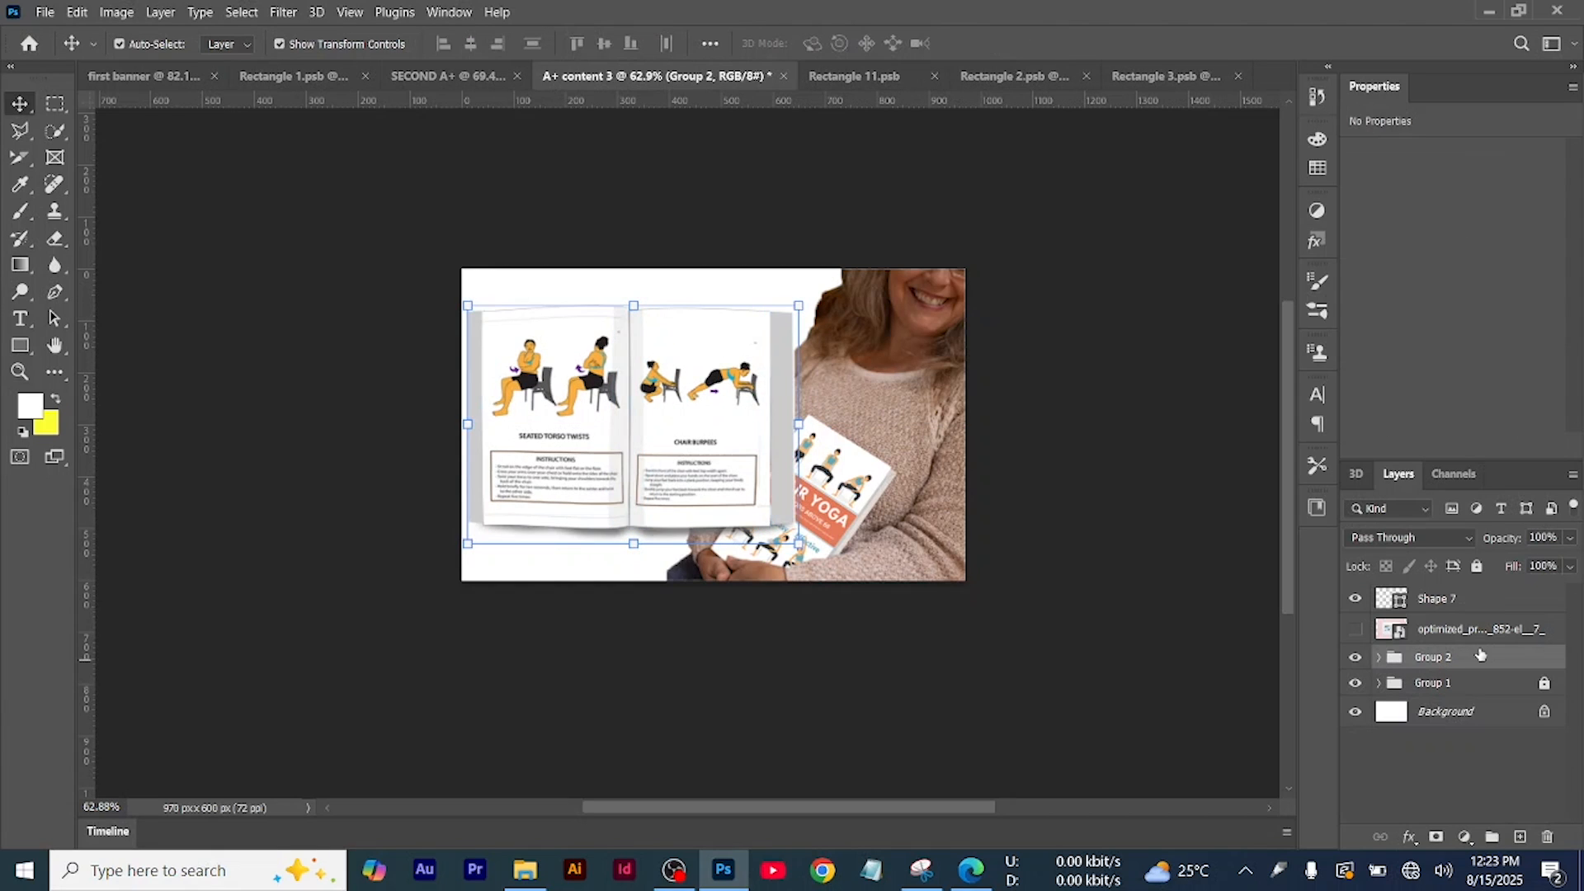
{"action": "left_click_drag", "start_coordinate": [1467, 691], "coordinate": [1454, 657]}
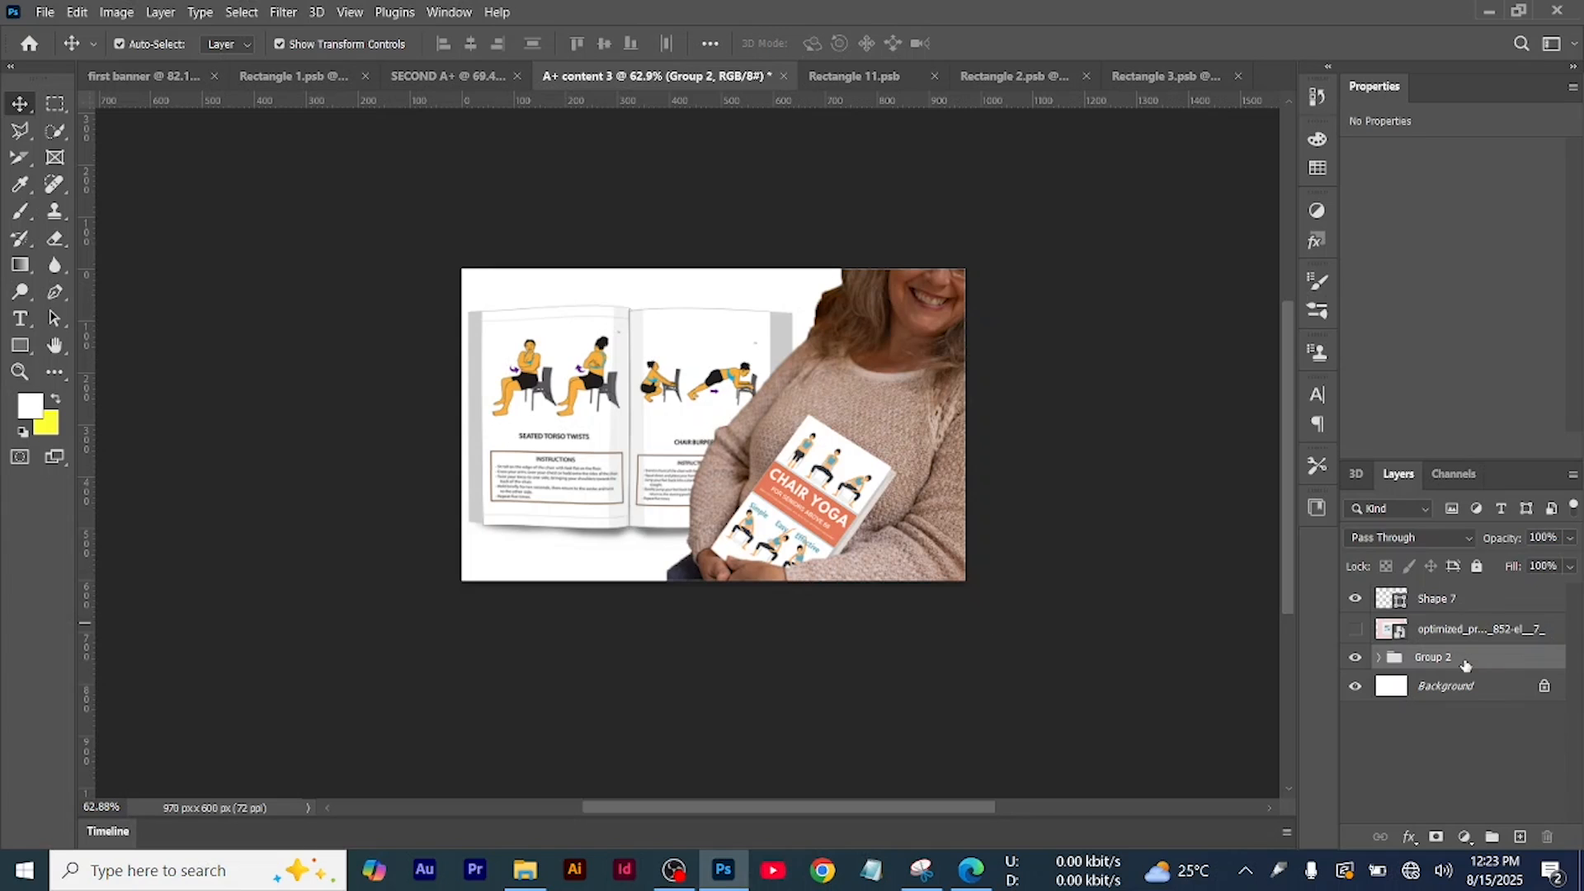
Add a new layer beneath Group 2 and draw a background rectangle over the whole canvas, about 978 by 609 px
{"action": "key", "text": "ctrl+shift+alt+n"}
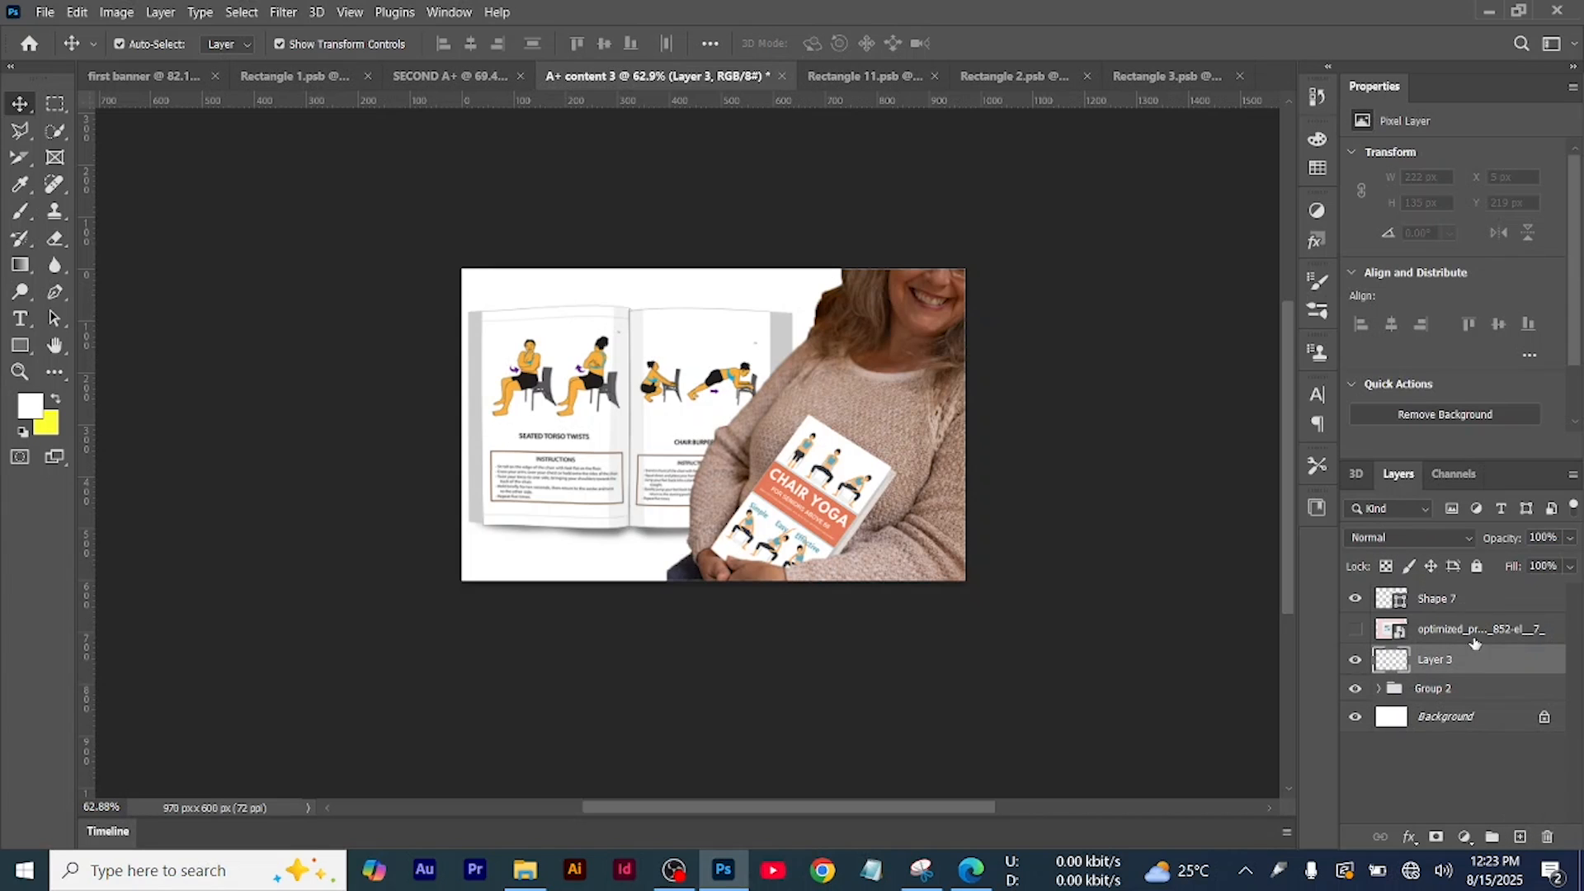
{"action": "left_click_drag", "start_coordinate": [1492, 672], "coordinate": [1476, 708]}
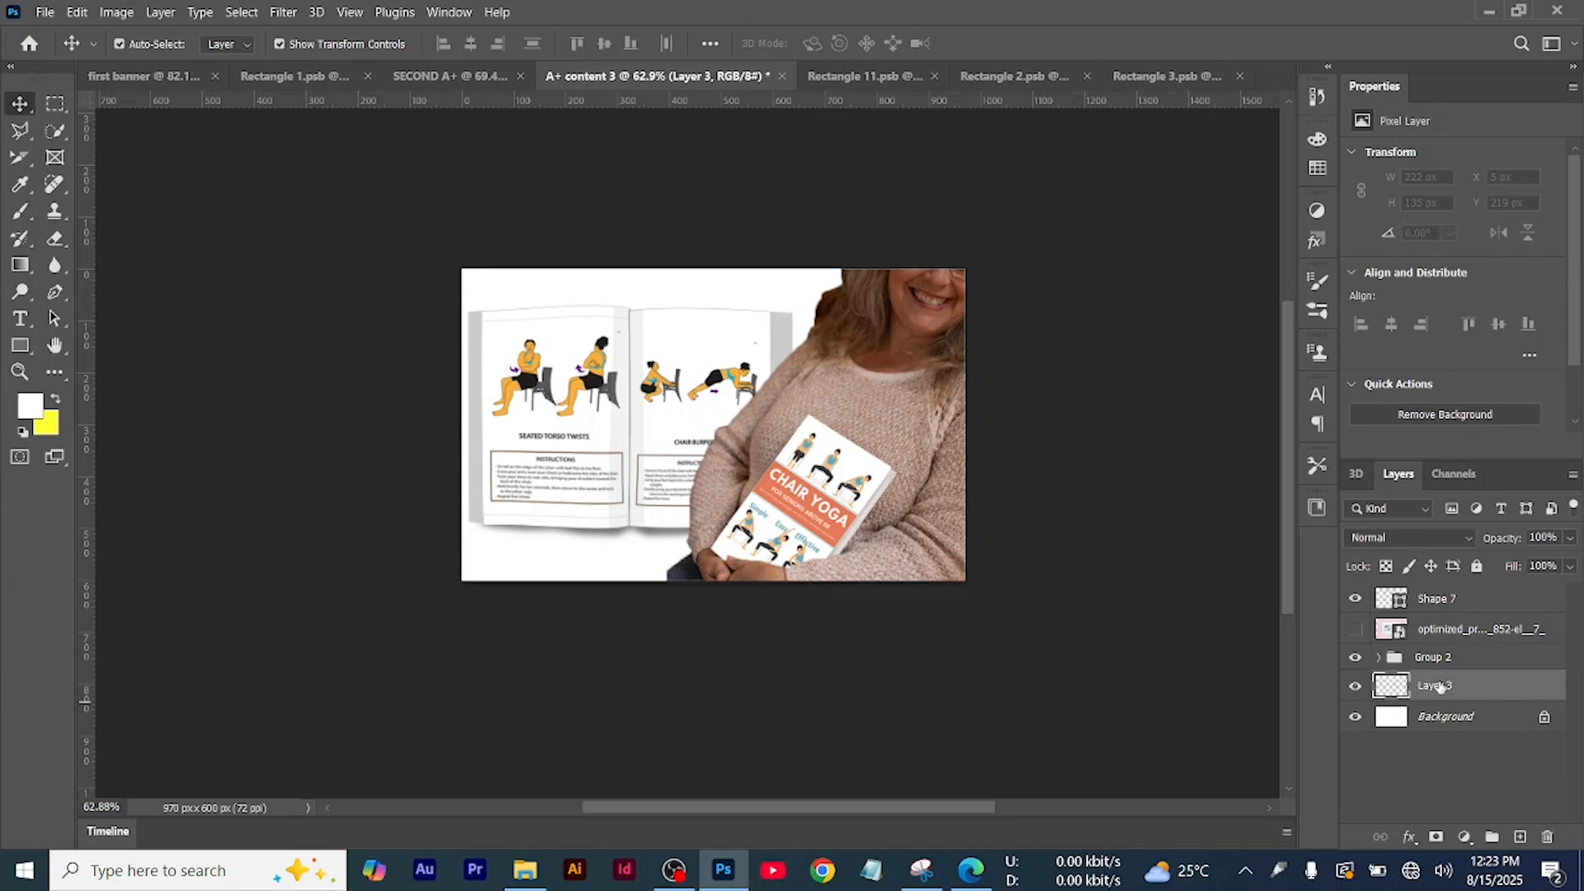
{"action": "left_click", "coordinate": [20, 345]}
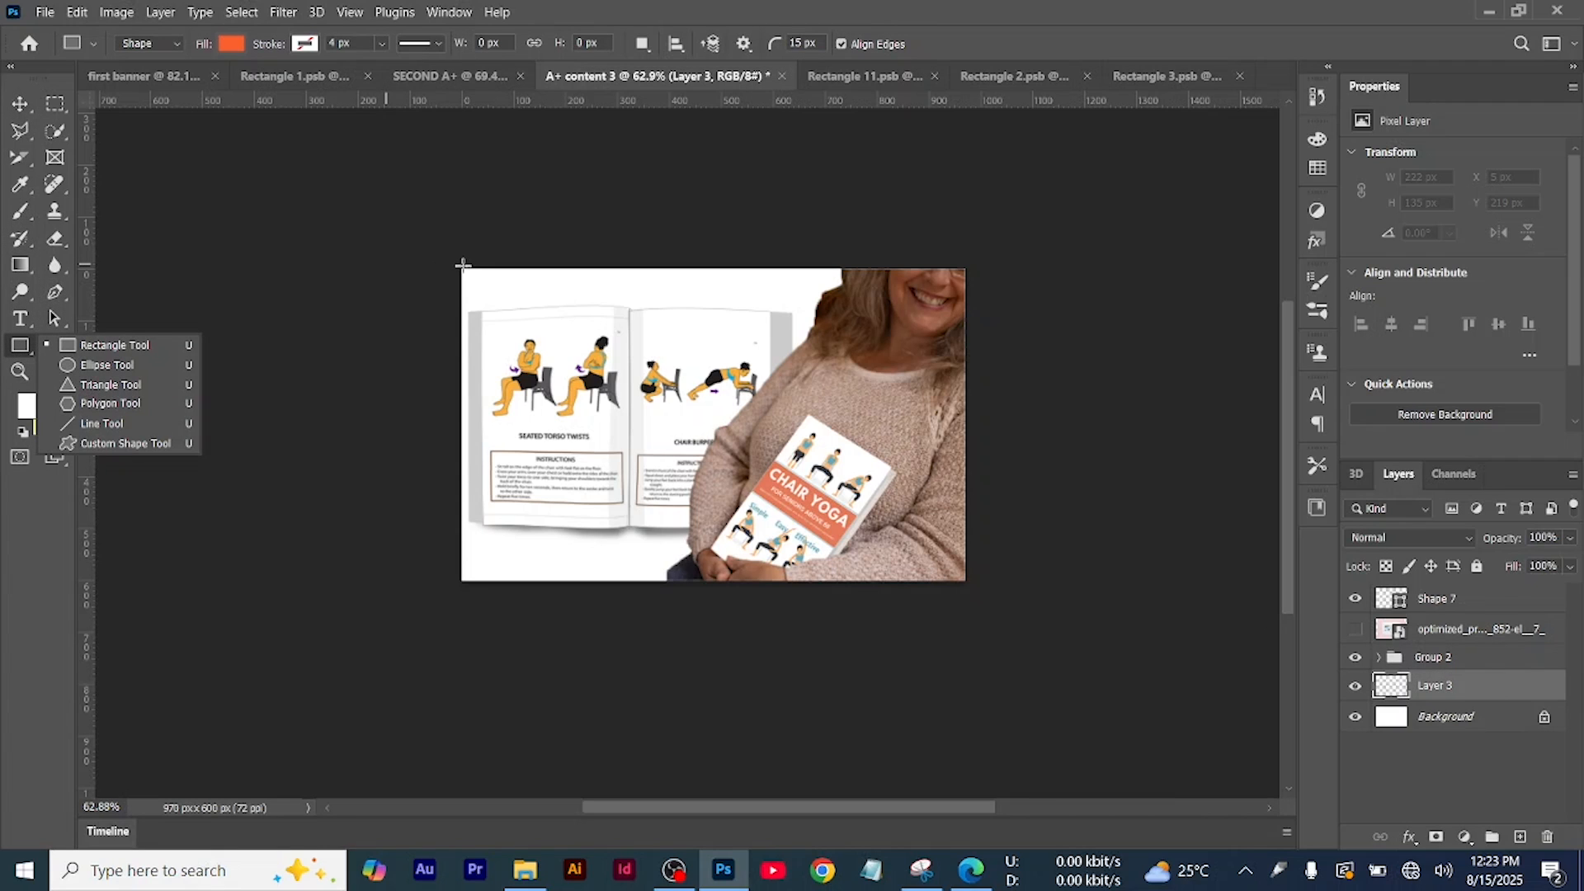
{"action": "left_click_drag", "start_coordinate": [461, 267], "coordinate": [967, 584]}
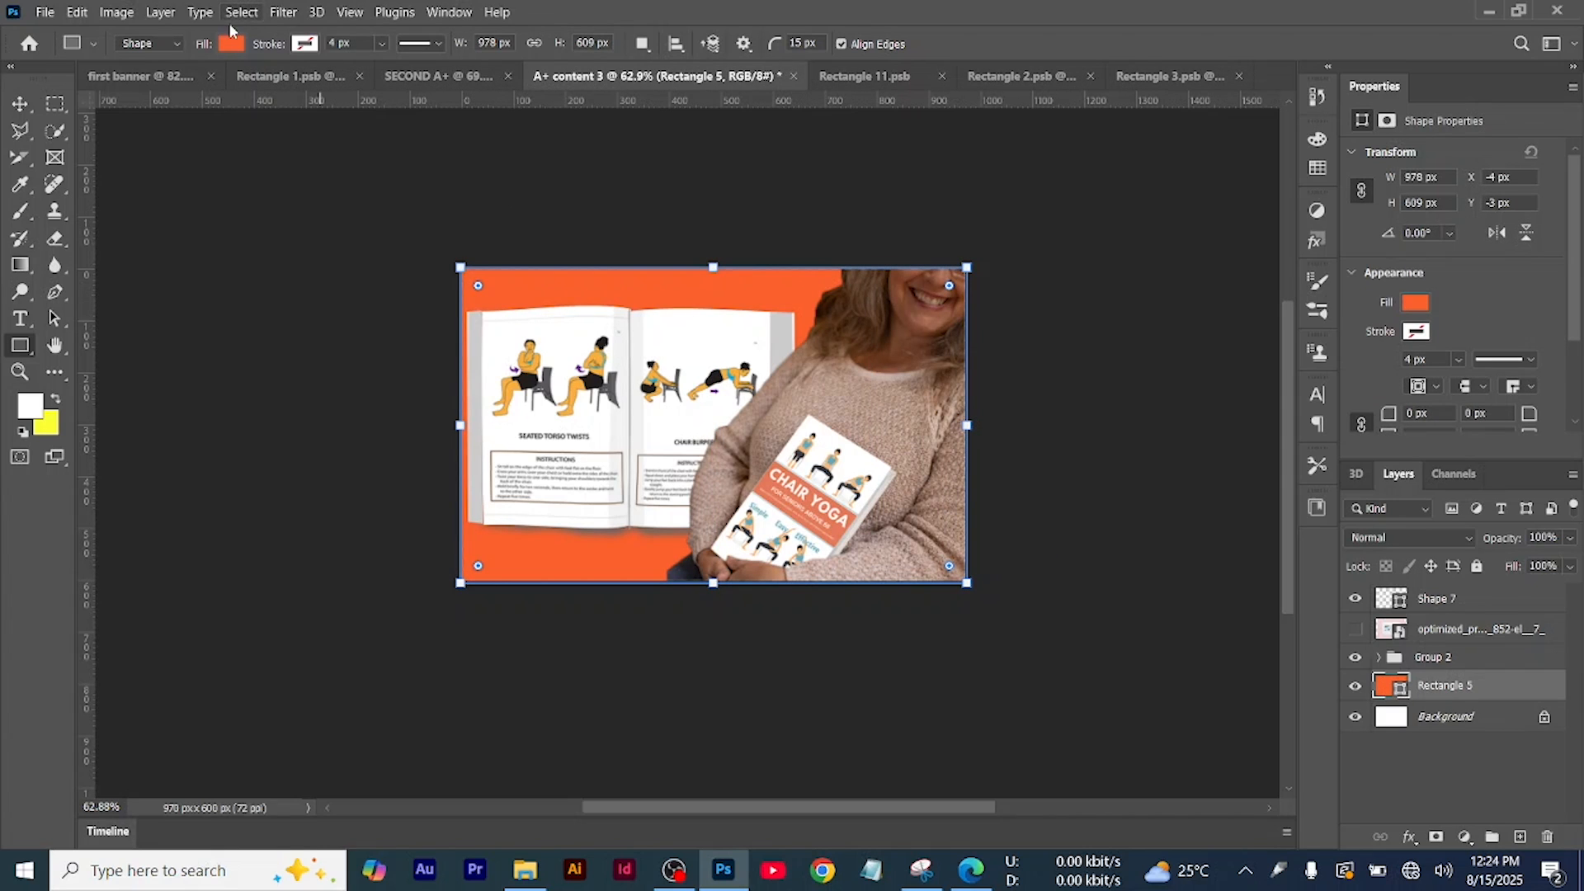
Convert the Rectangle 5 background to a smart object and apply Add Noise at 37.64%, Uniform and Monochromatic
{"action": "left_click", "coordinate": [283, 12]}
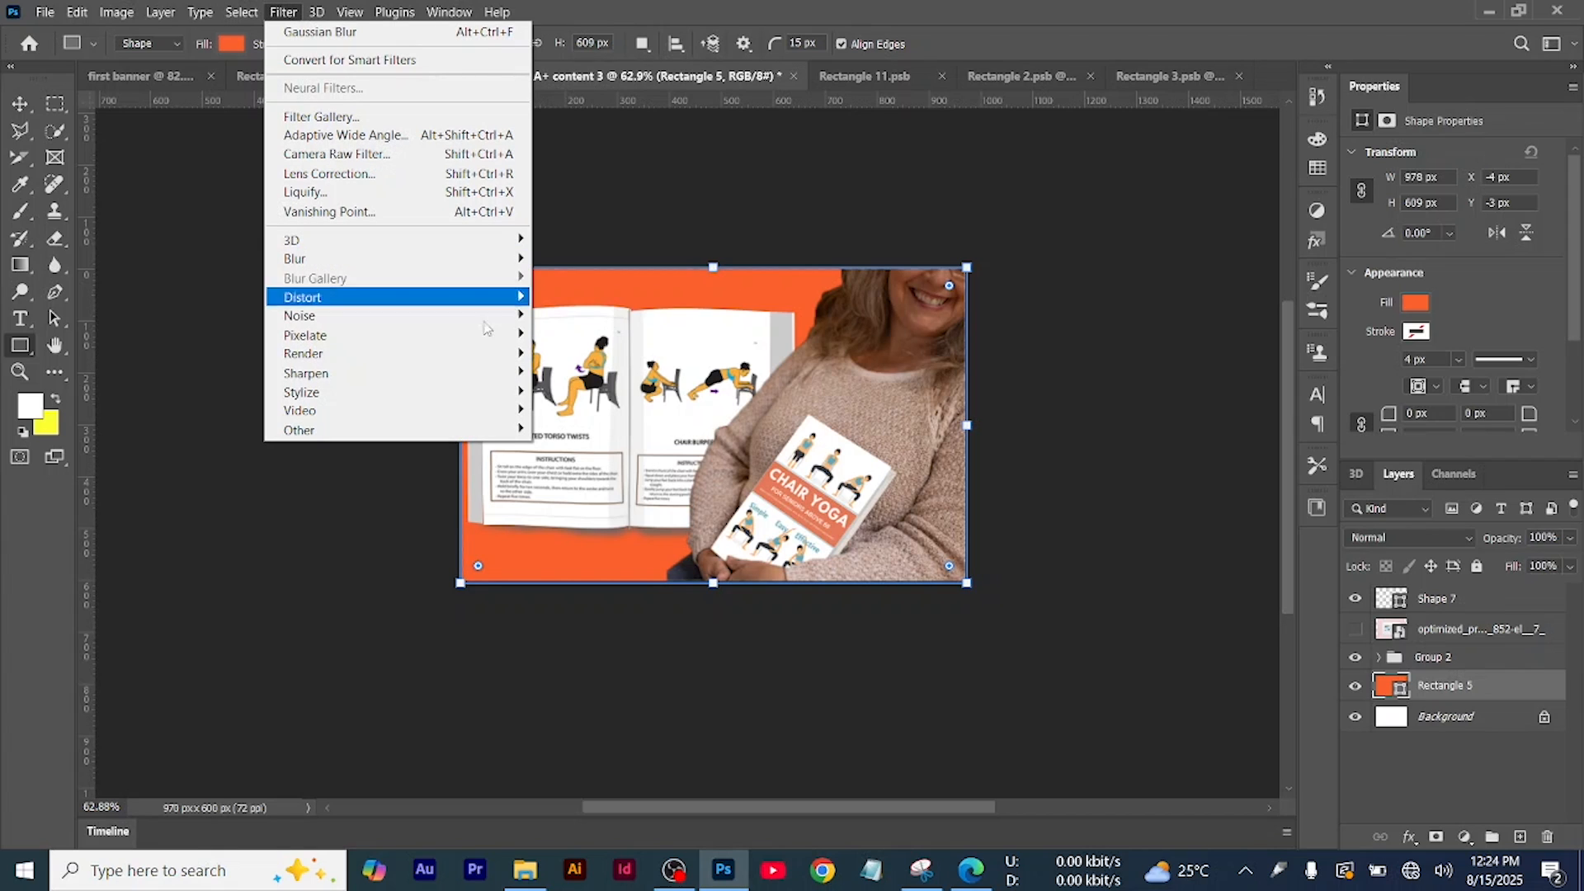
{"action": "mouse_move", "coordinate": [499, 317]}
{"action": "left_click", "coordinate": [581, 320]}
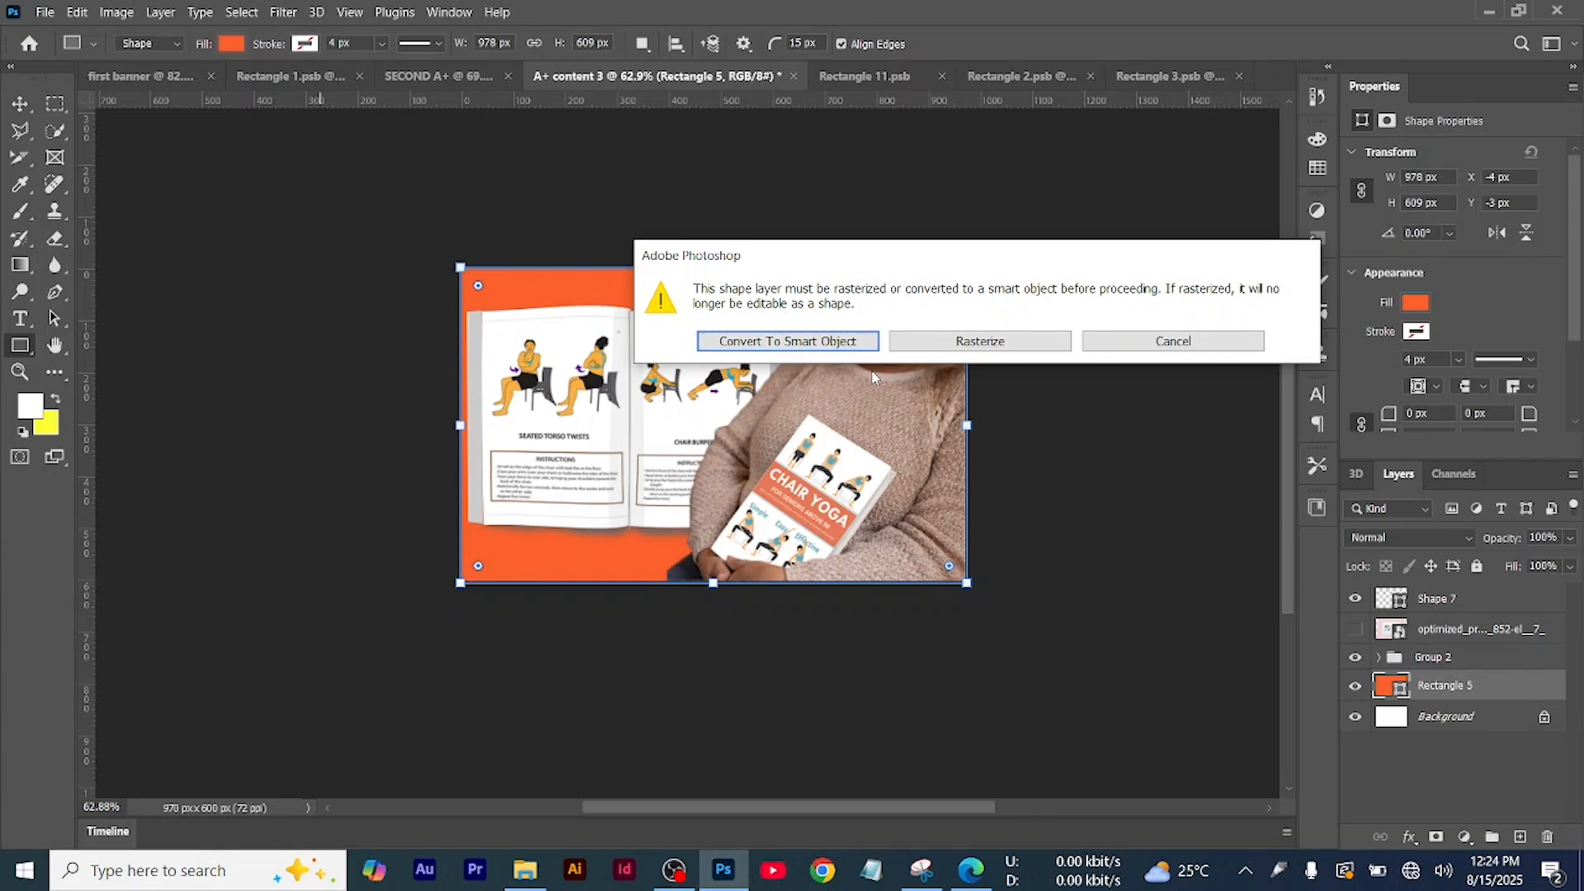
{"action": "left_click", "coordinate": [810, 339]}
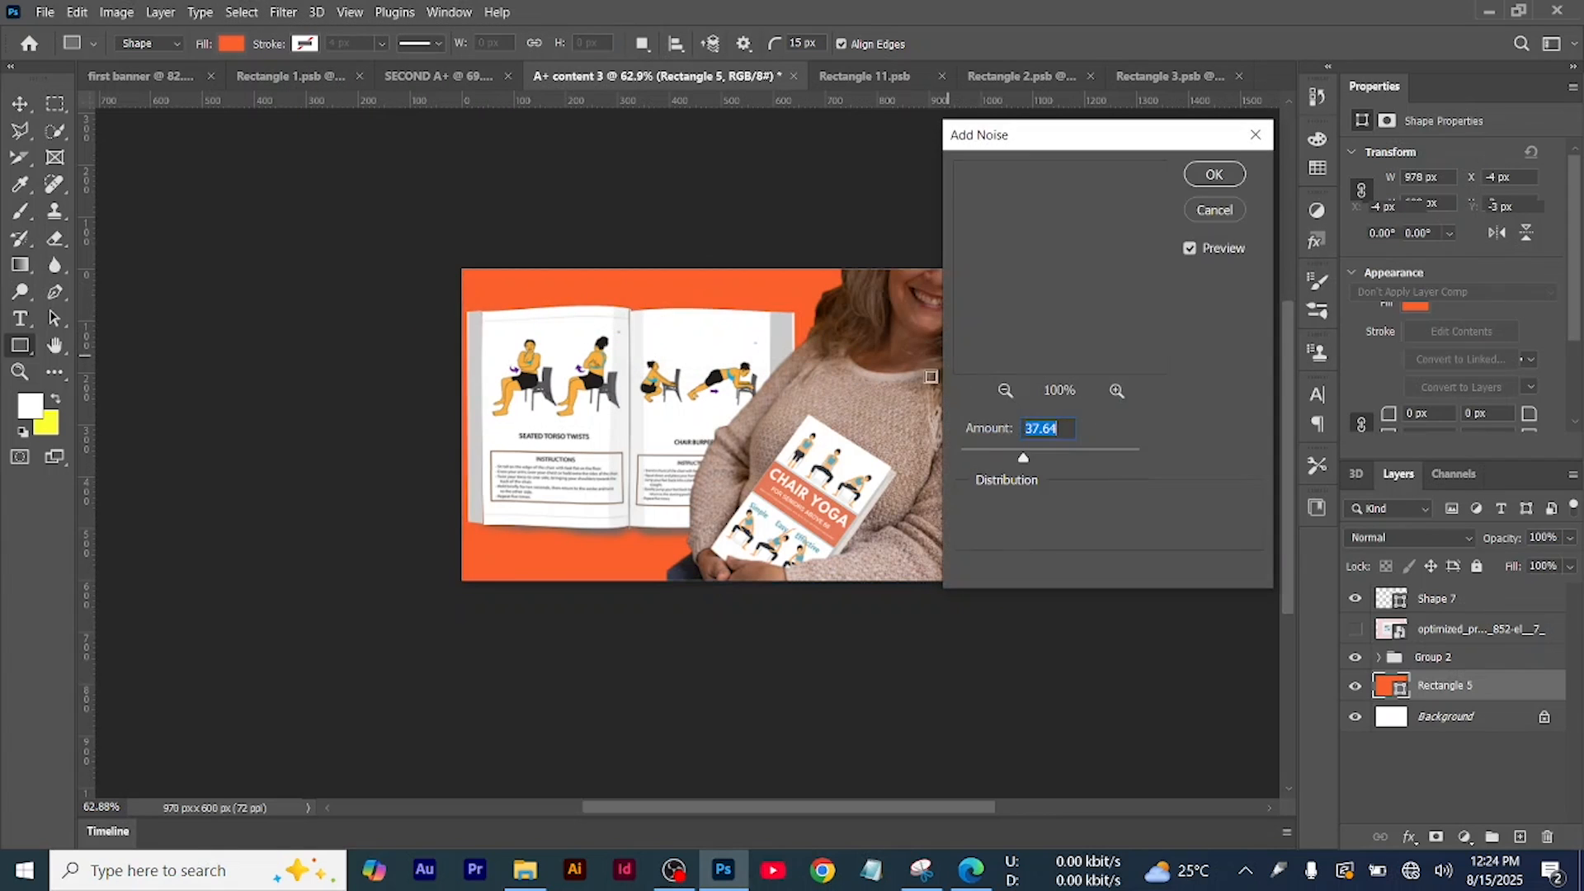
{"action": "left_click", "coordinate": [974, 533]}
{"action": "left_click", "coordinate": [973, 504]}
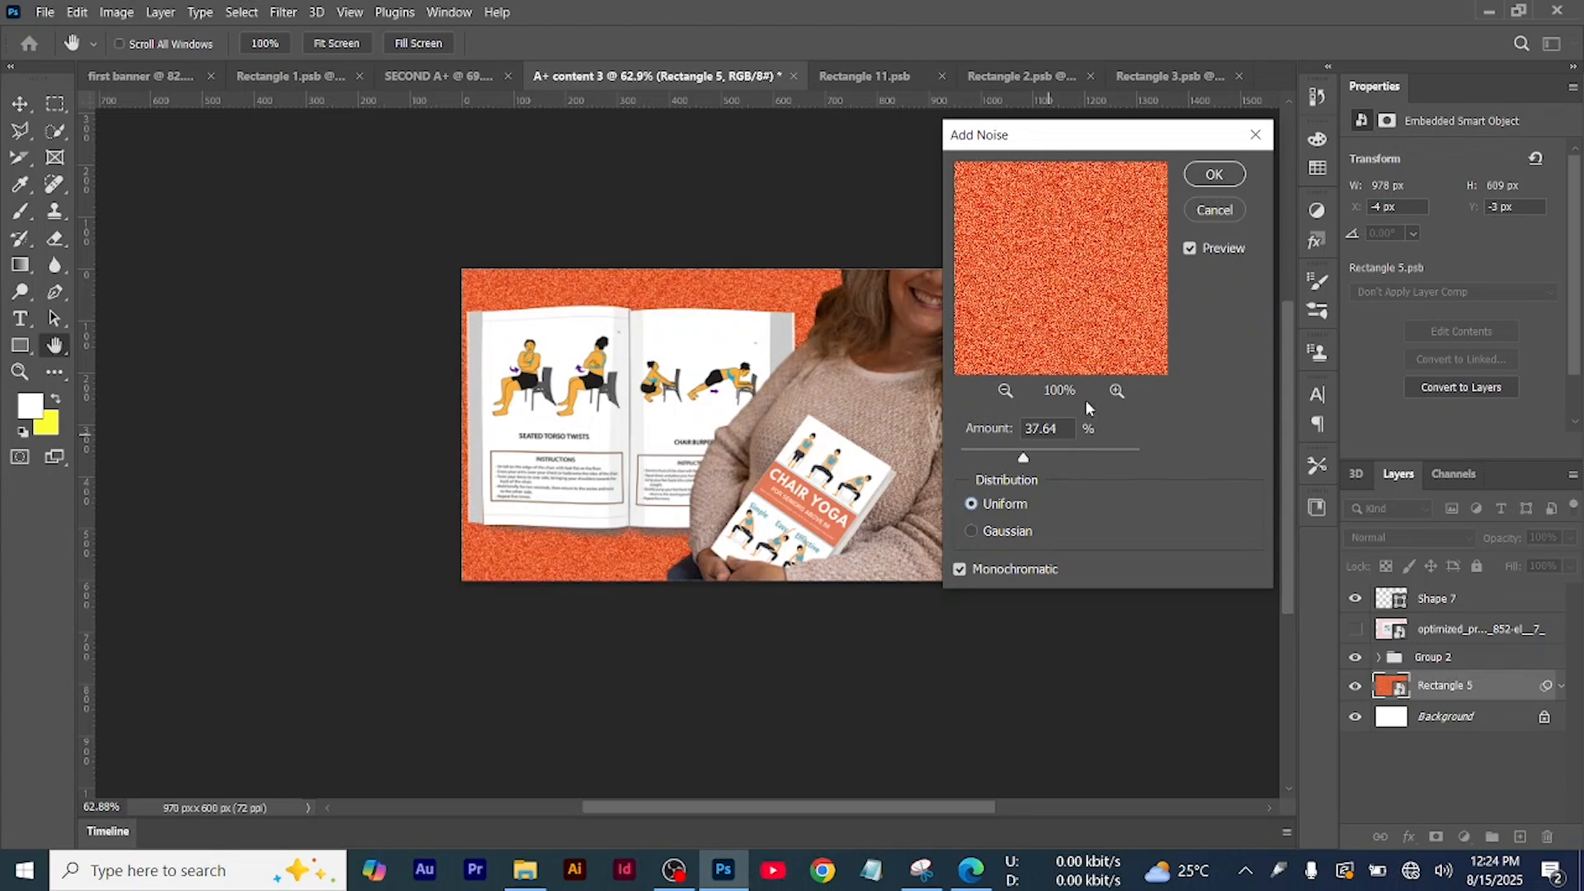
{"action": "left_click", "coordinate": [1238, 175]}
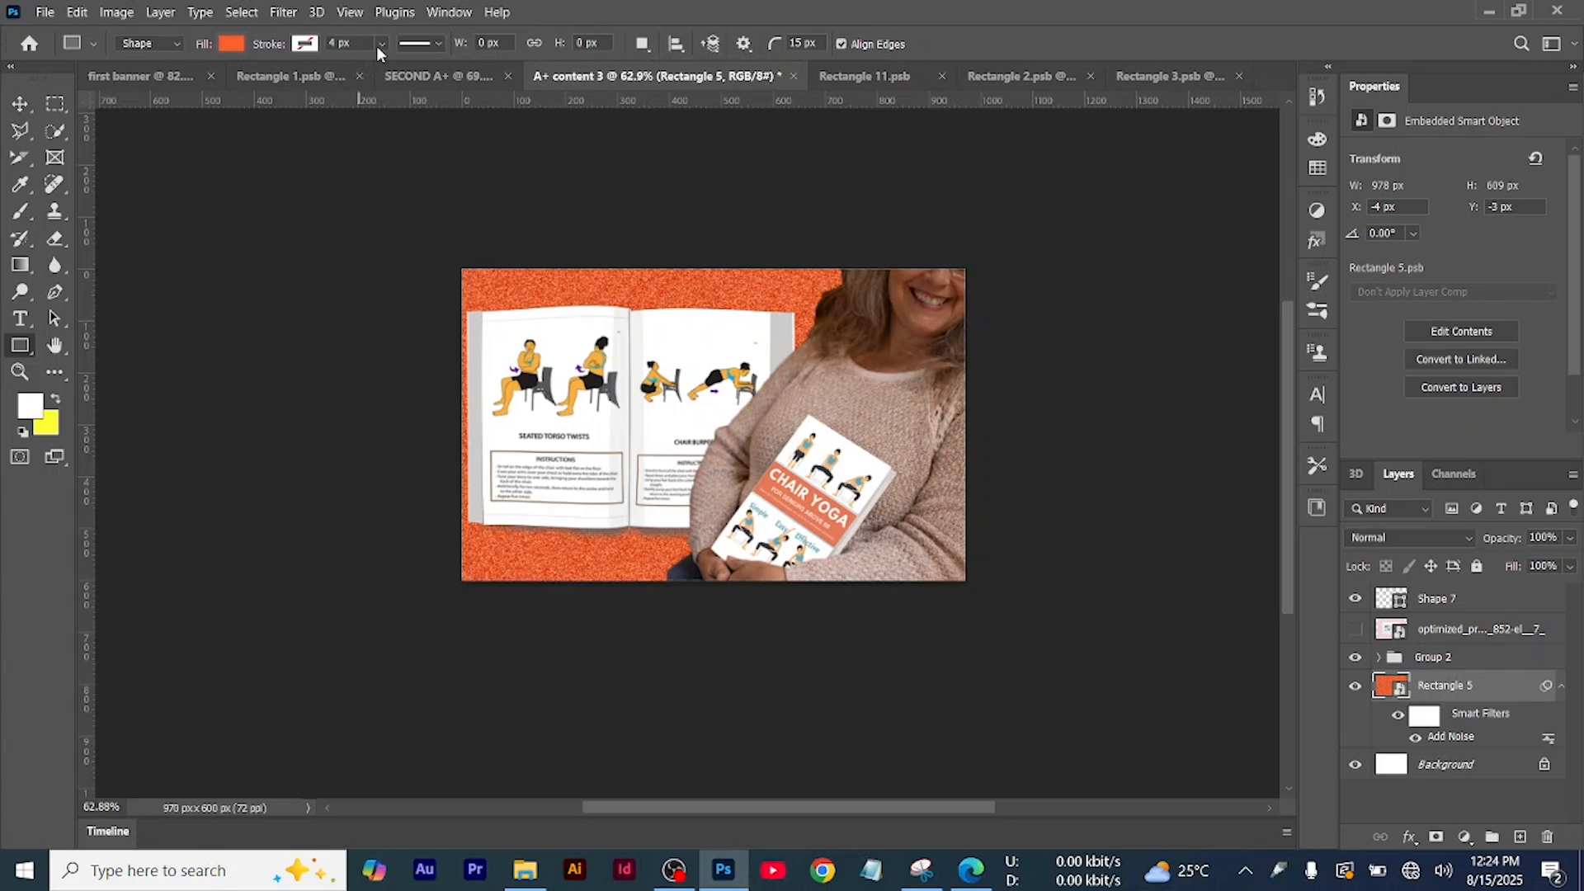
Soften the noisy orange background with a Gaussian Blur of about 2.6 pixels
{"action": "left_click", "coordinate": [283, 13]}
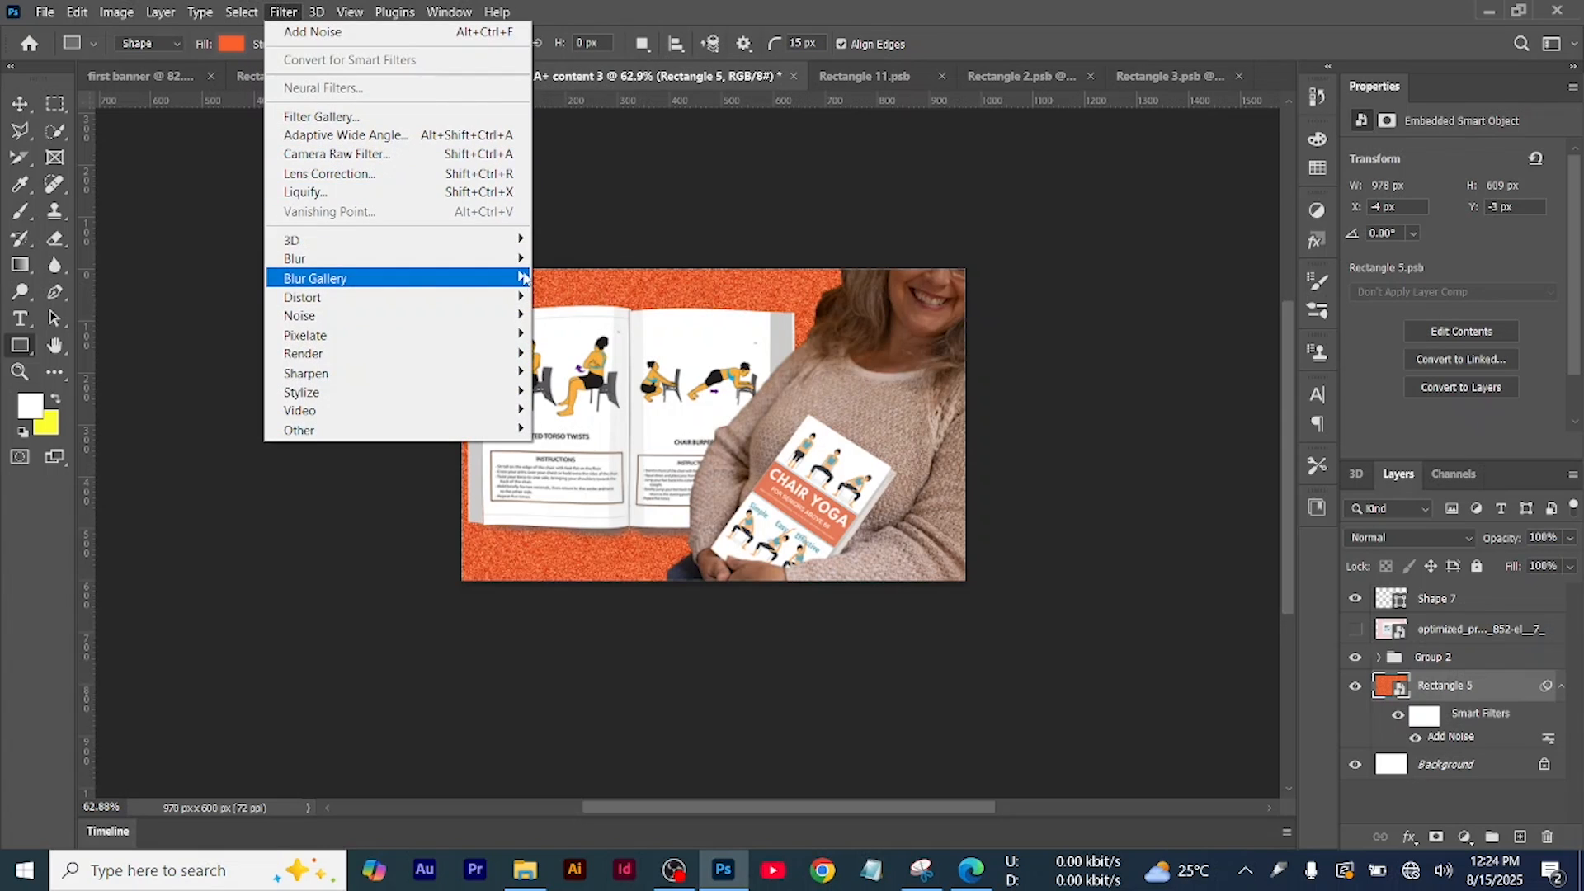
{"action": "mouse_move", "coordinate": [511, 258]}
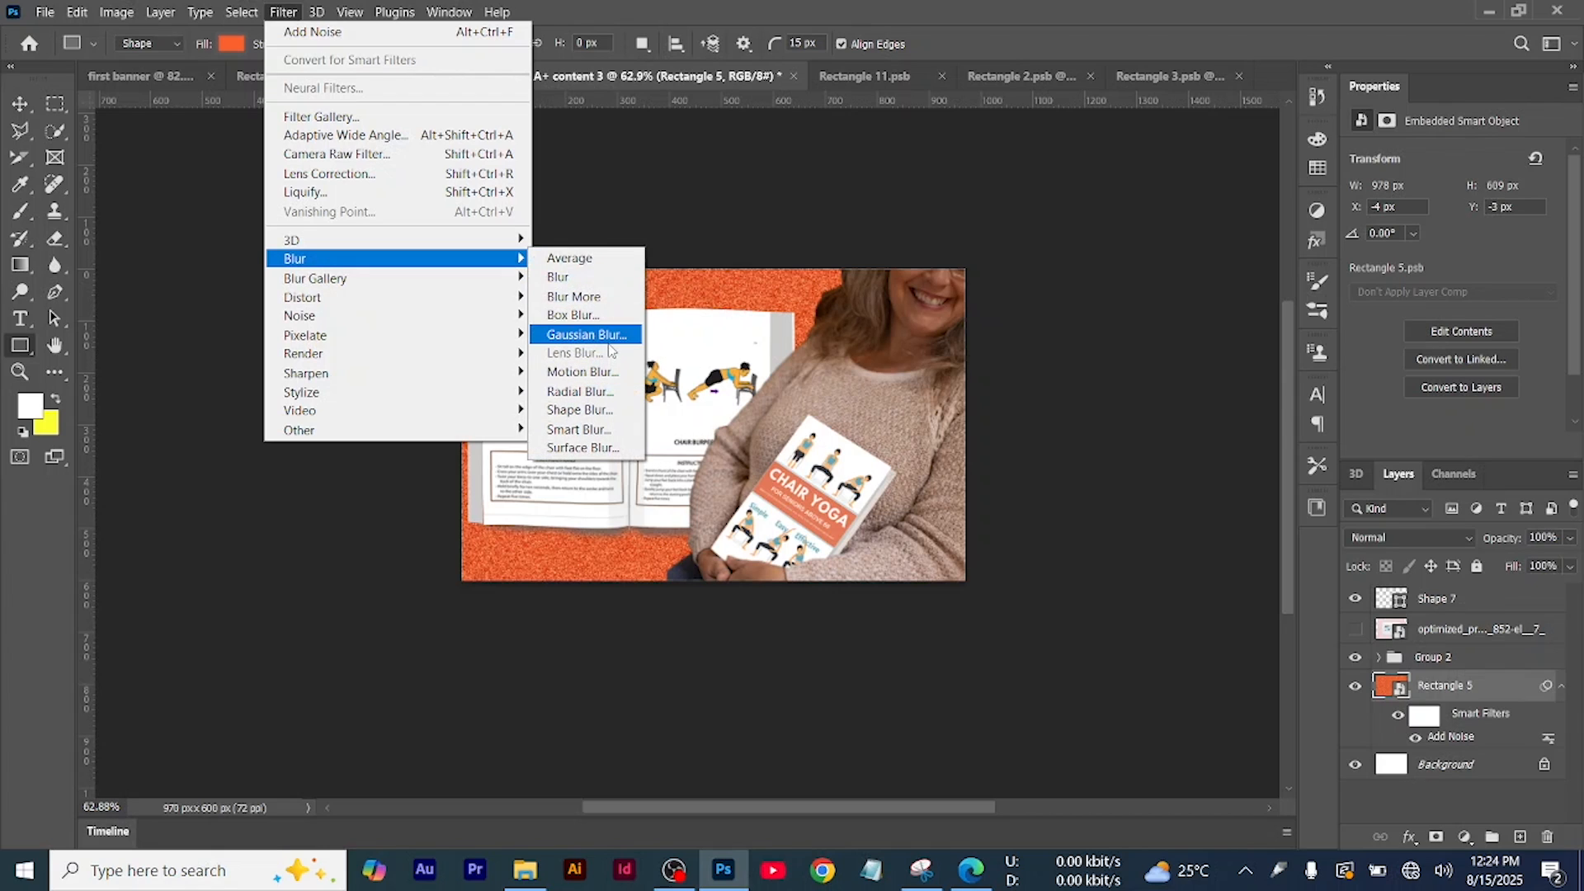
{"action": "left_click", "coordinate": [612, 336]}
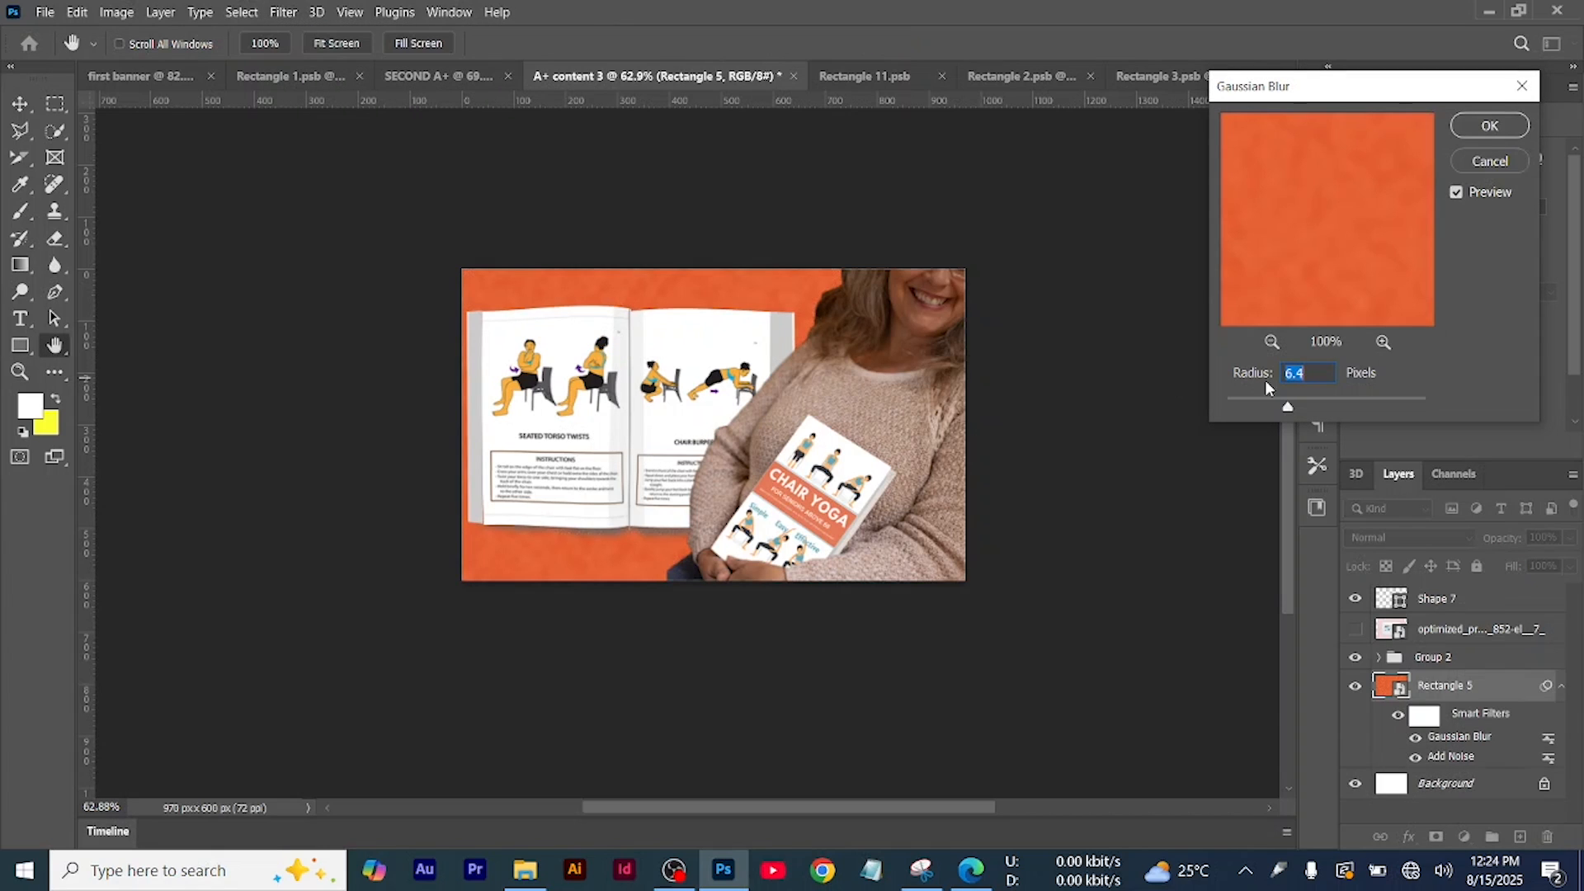
{"action": "left_click_drag", "start_coordinate": [1291, 410], "coordinate": [1257, 412]}
{"action": "left_click", "coordinate": [1484, 122]}
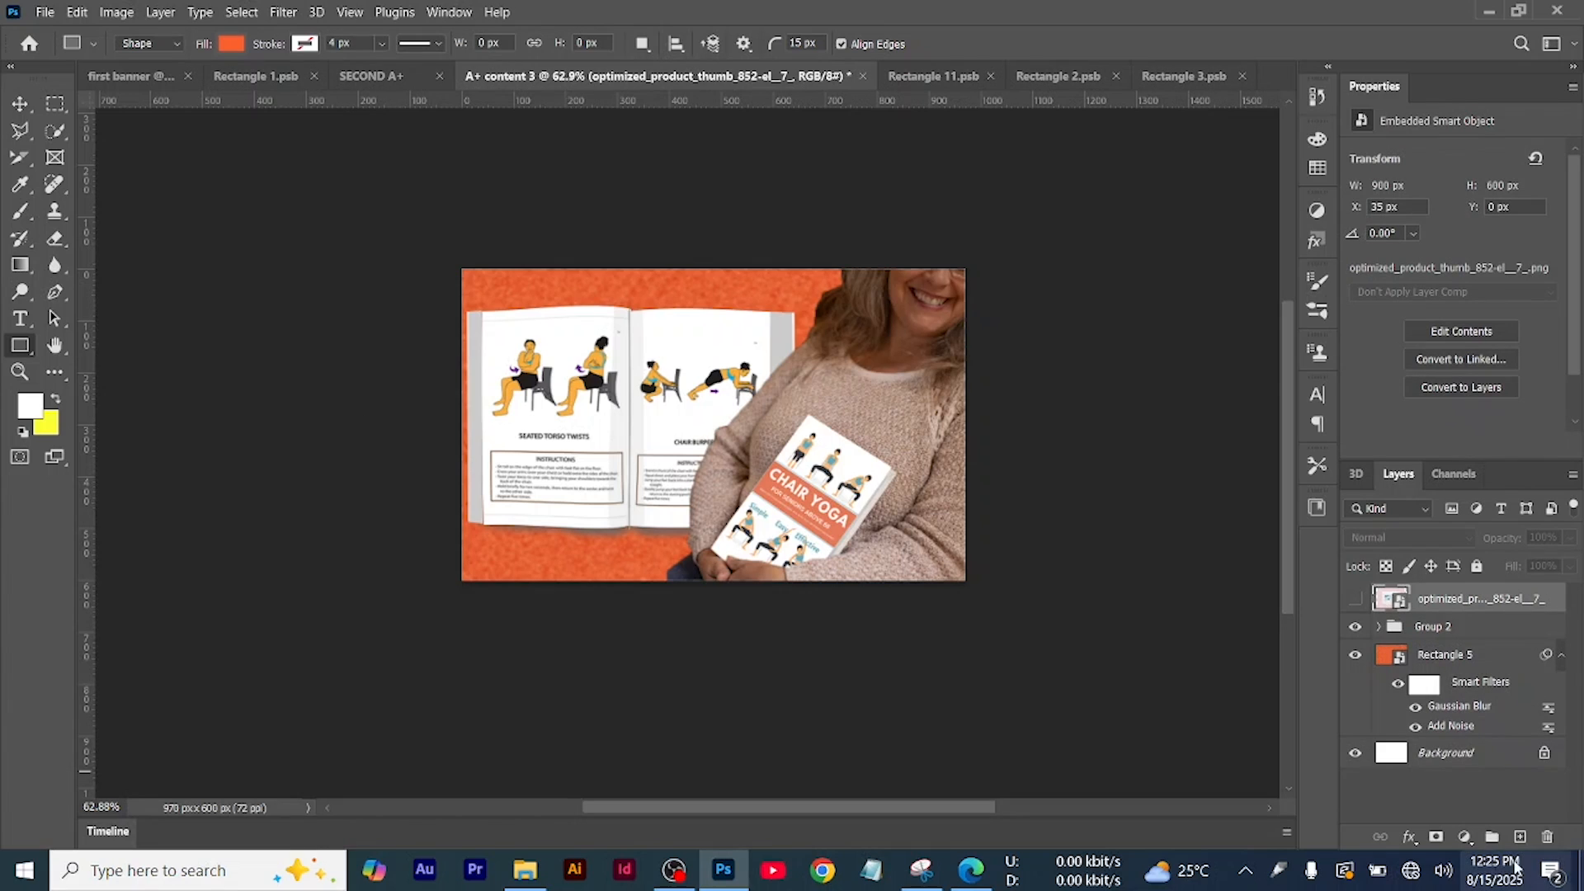
Add a new layer and place the embedded image sunflower-1563432_1280 in the banner
{"action": "left_click", "coordinate": [1519, 837]}
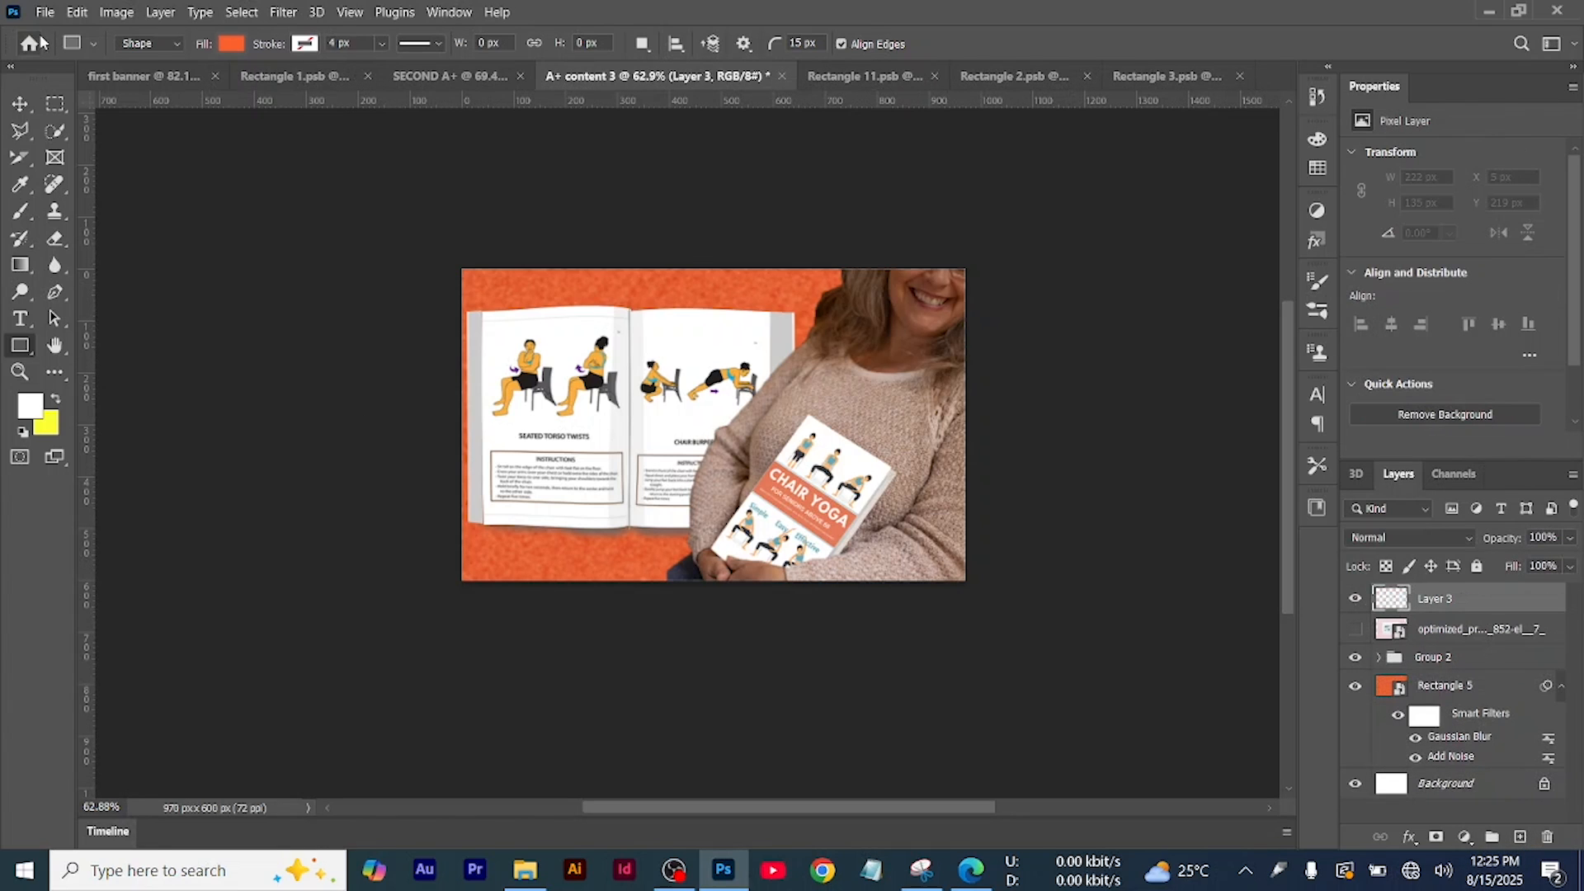
{"action": "left_click", "coordinate": [44, 12]}
{"action": "left_click", "coordinate": [178, 382]}
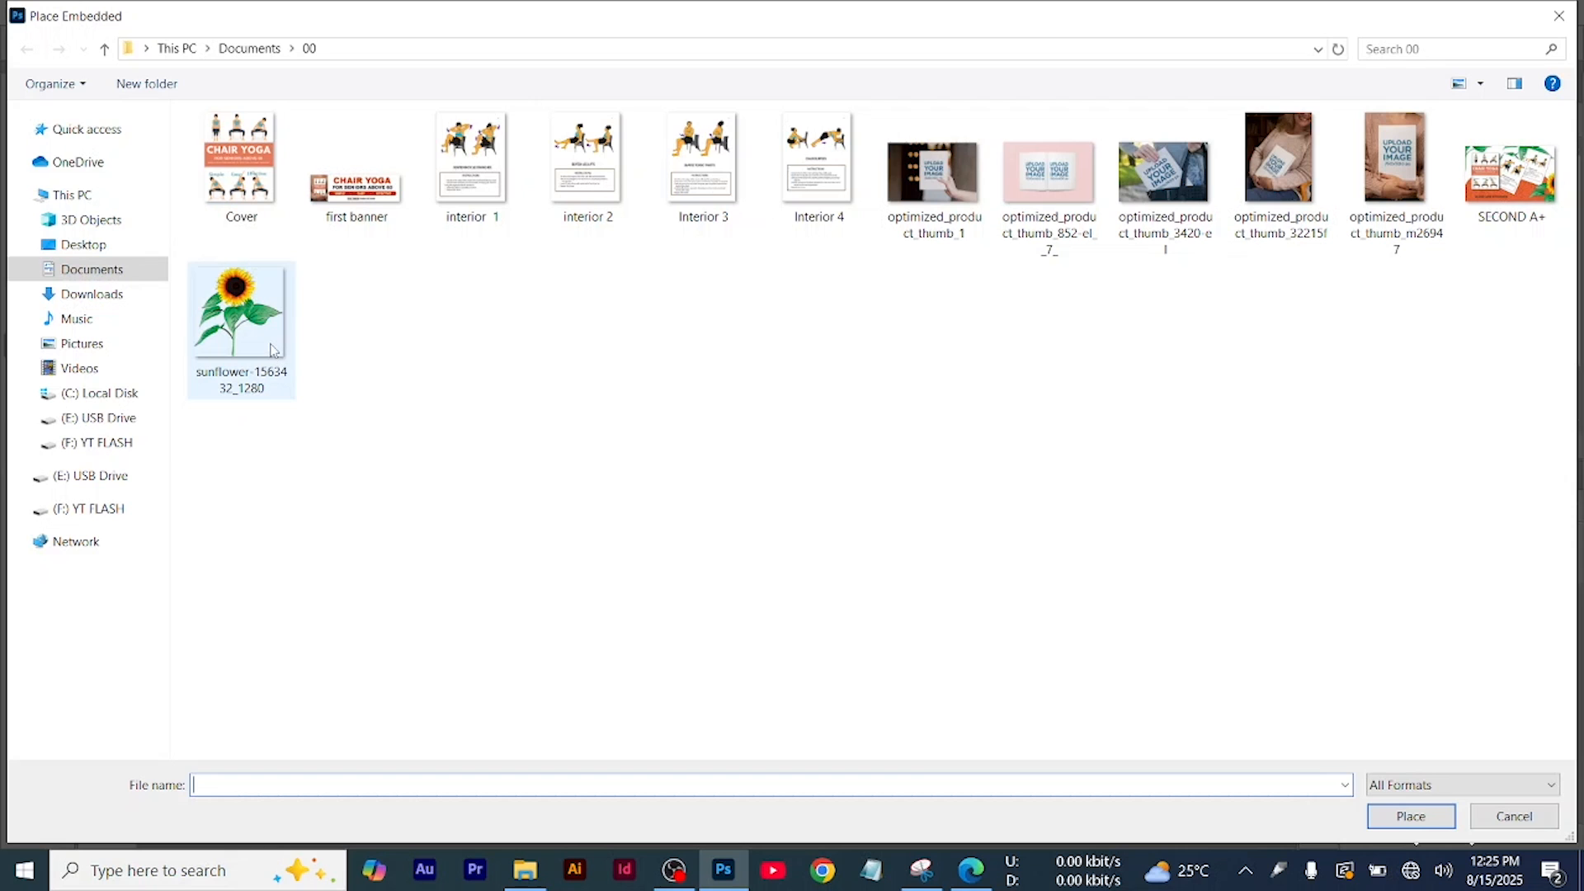
{"action": "left_click", "coordinate": [273, 349]}
{"action": "left_click", "coordinate": [1407, 815]}
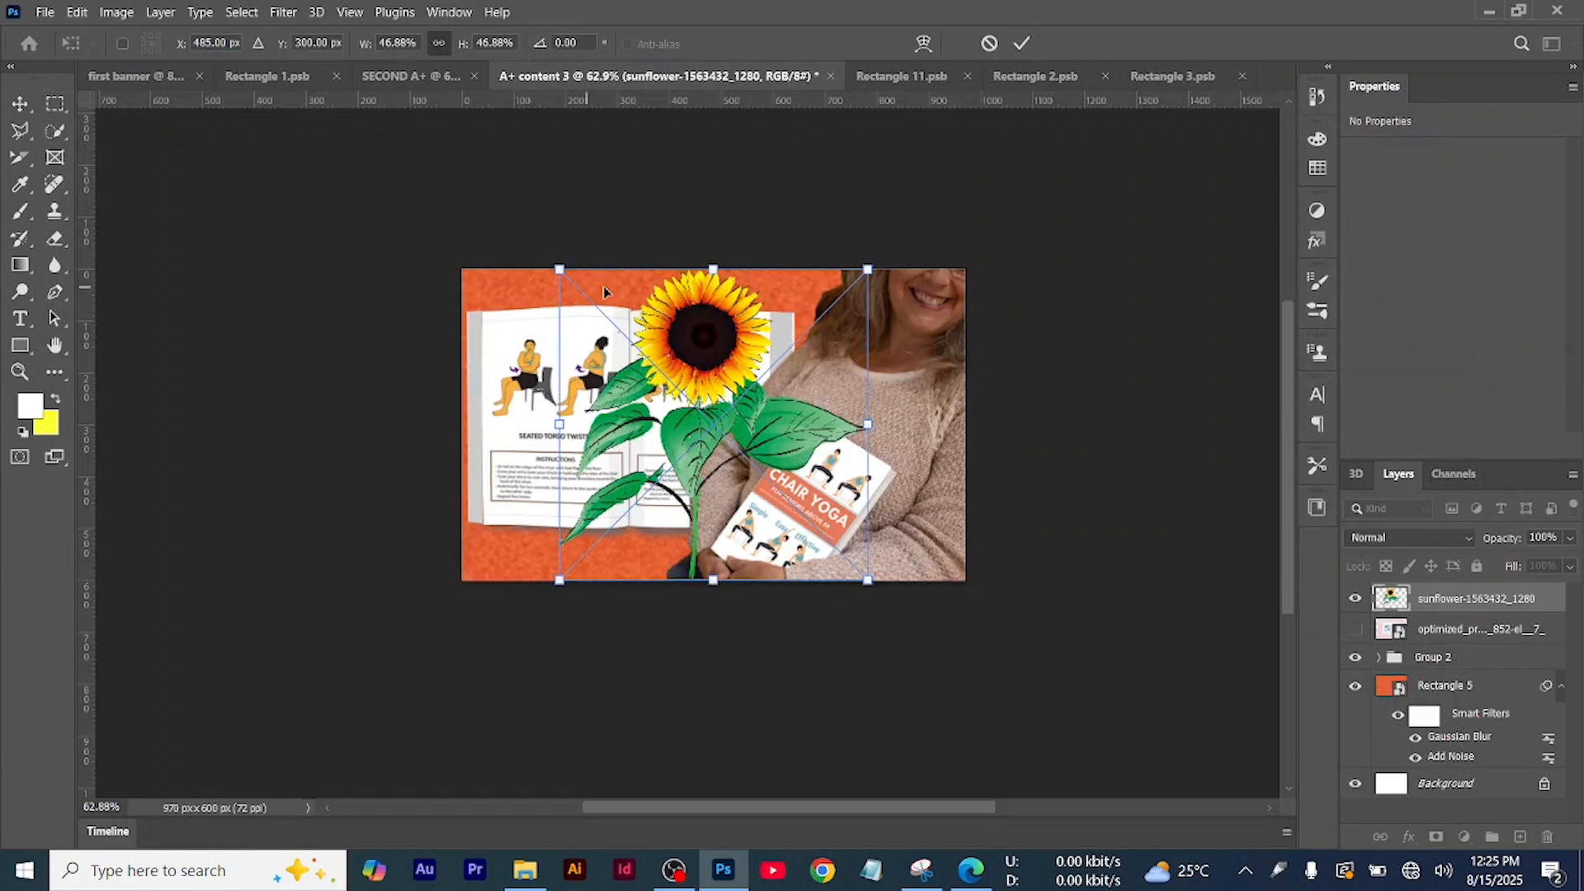
Position the sunflower so only its leaves show at the banner's upper left, and move its layer beneath Group 2
{"action": "left_click_drag", "start_coordinate": [695, 370], "coordinate": [576, 403]}
{"action": "left_click_drag", "start_coordinate": [527, 452], "coordinate": [569, 479]}
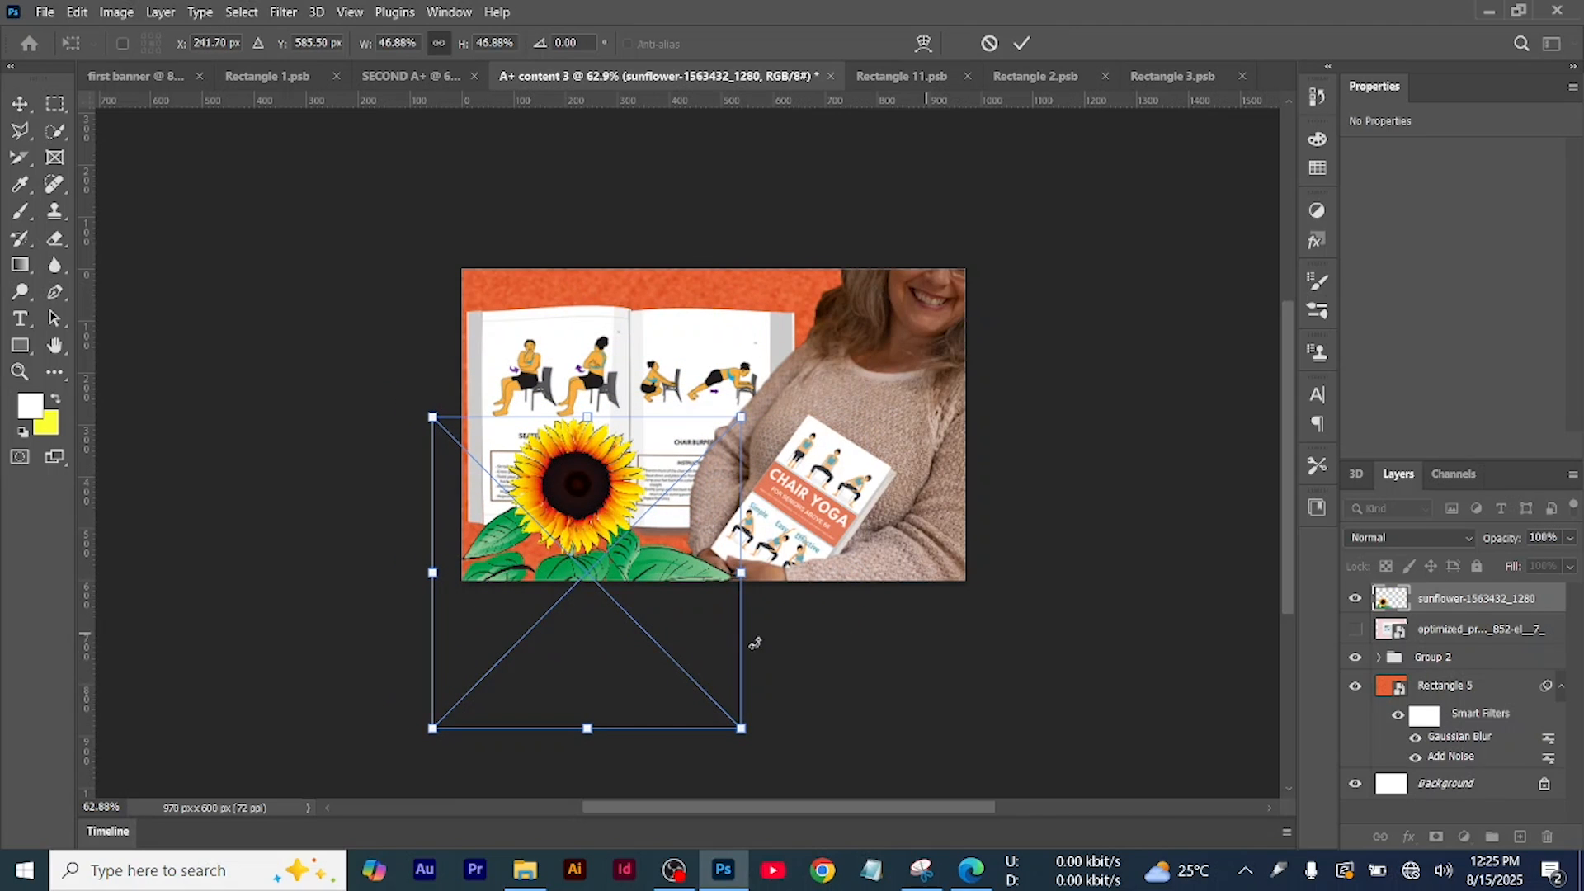
{"action": "left_click_drag", "start_coordinate": [564, 569], "coordinate": [518, 270]}
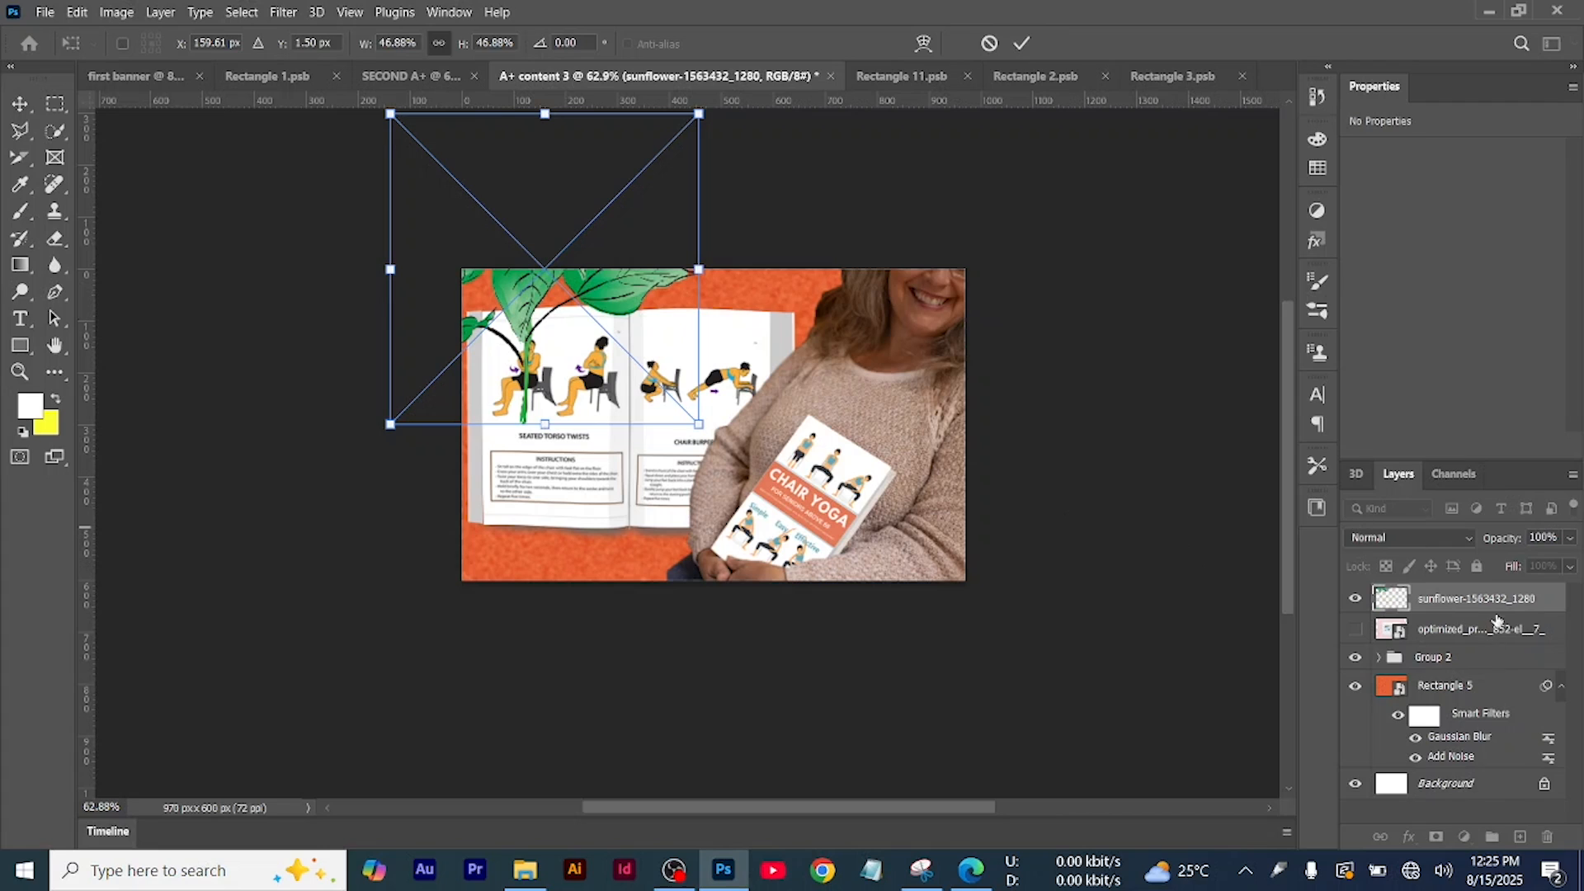
{"action": "key", "text": "Return"}
{"action": "left_click_drag", "start_coordinate": [1480, 731], "coordinate": [1403, 670]}
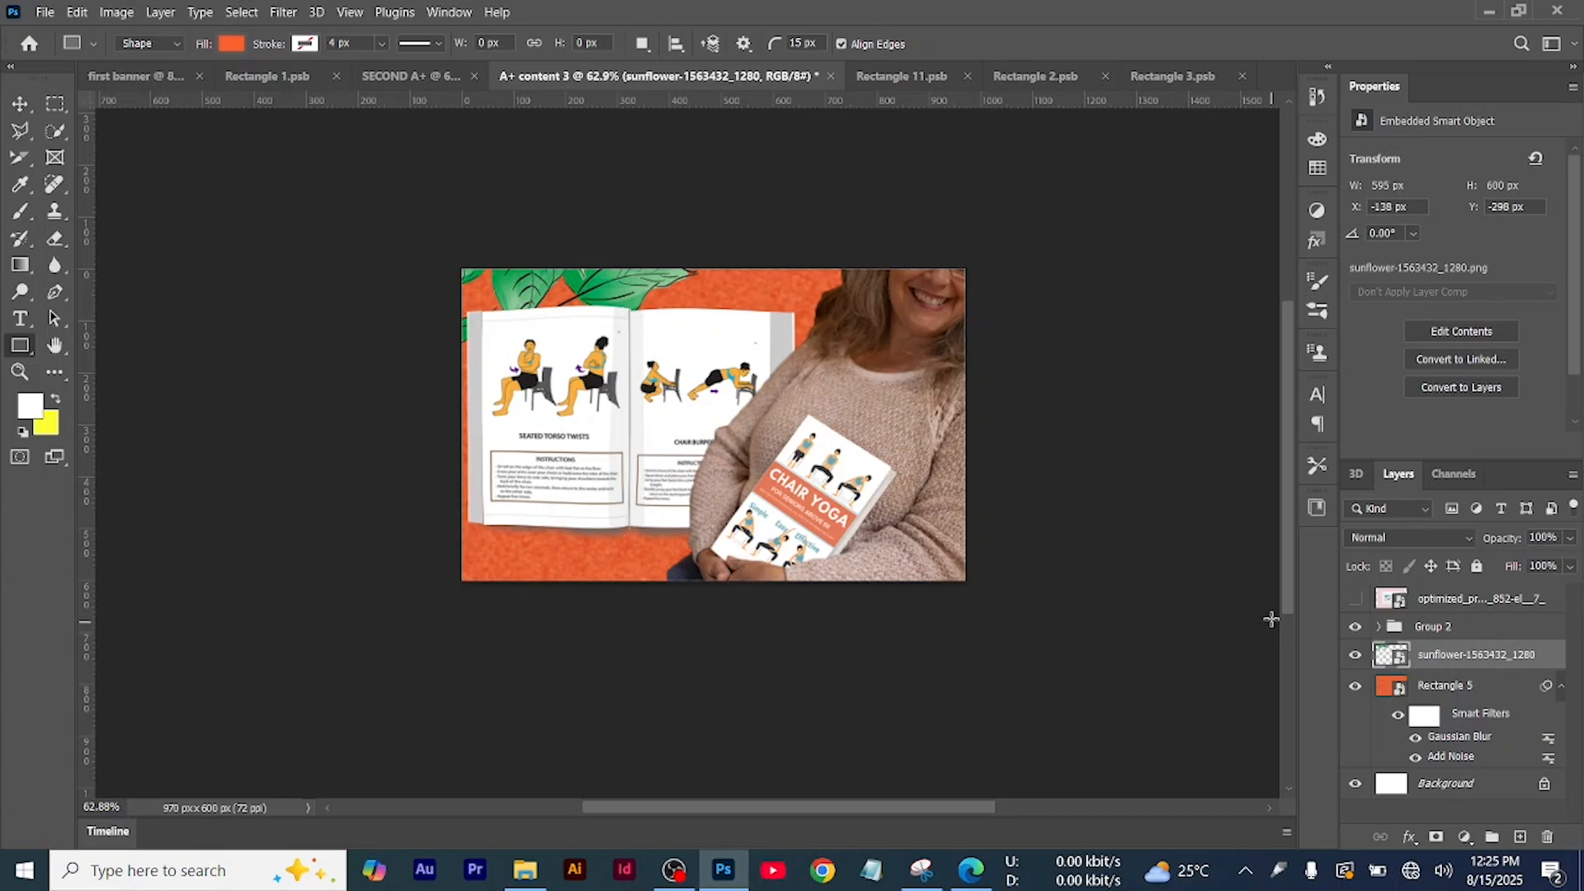
Duplicate the sunflower to the banner's lower left behind the book and soften the copy with a slight Gaussian Blur
{"action": "left_click", "coordinate": [20, 103]}
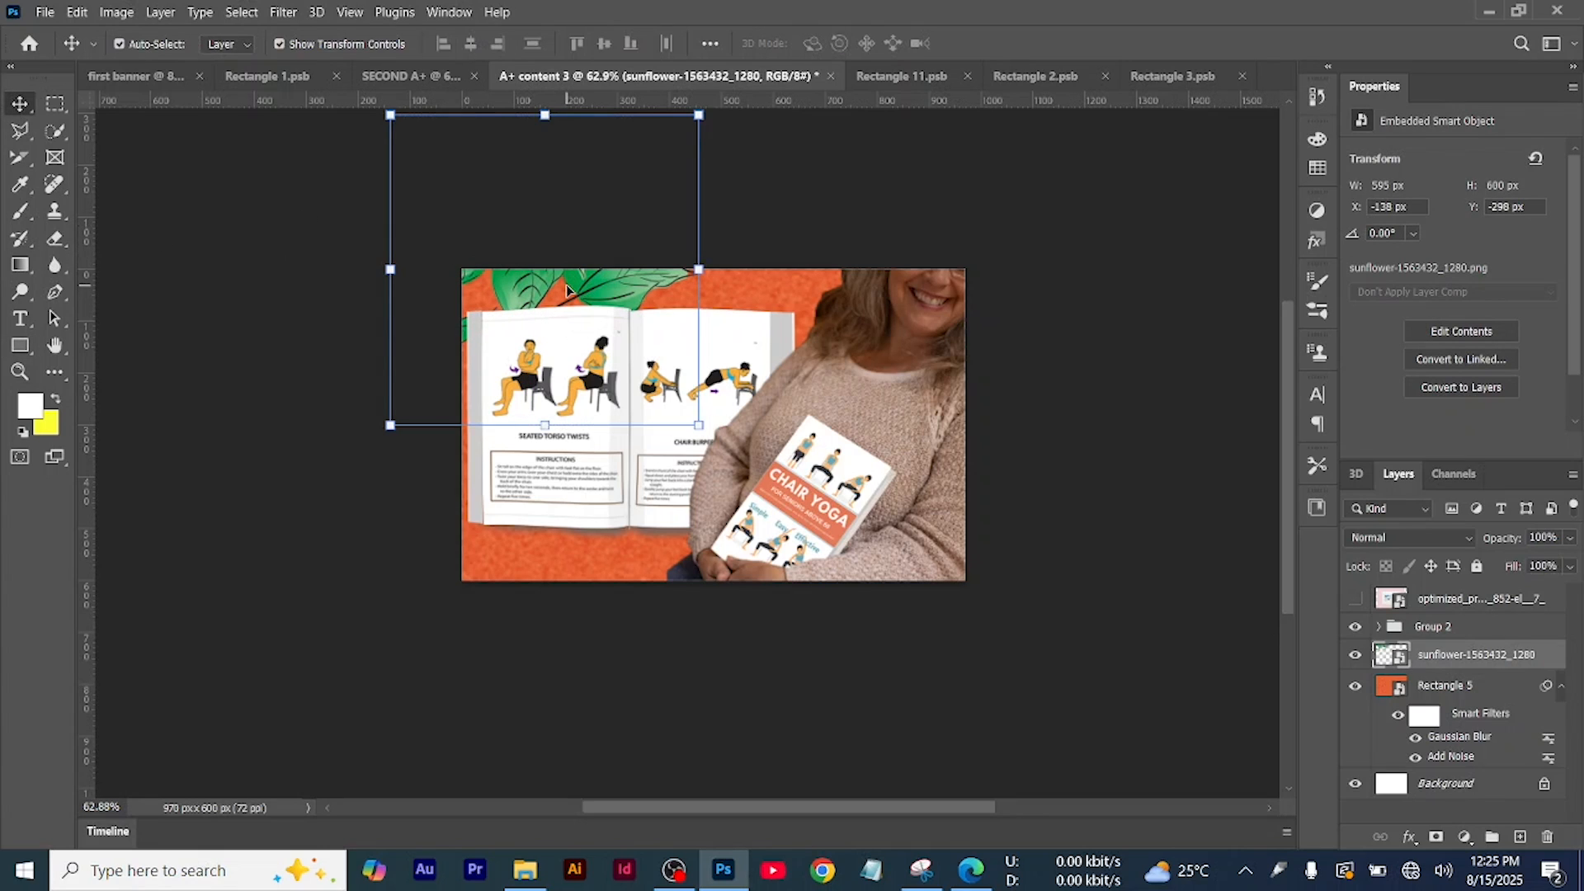
{"action": "left_click_drag", "start_coordinate": [566, 289], "coordinate": [556, 569]}
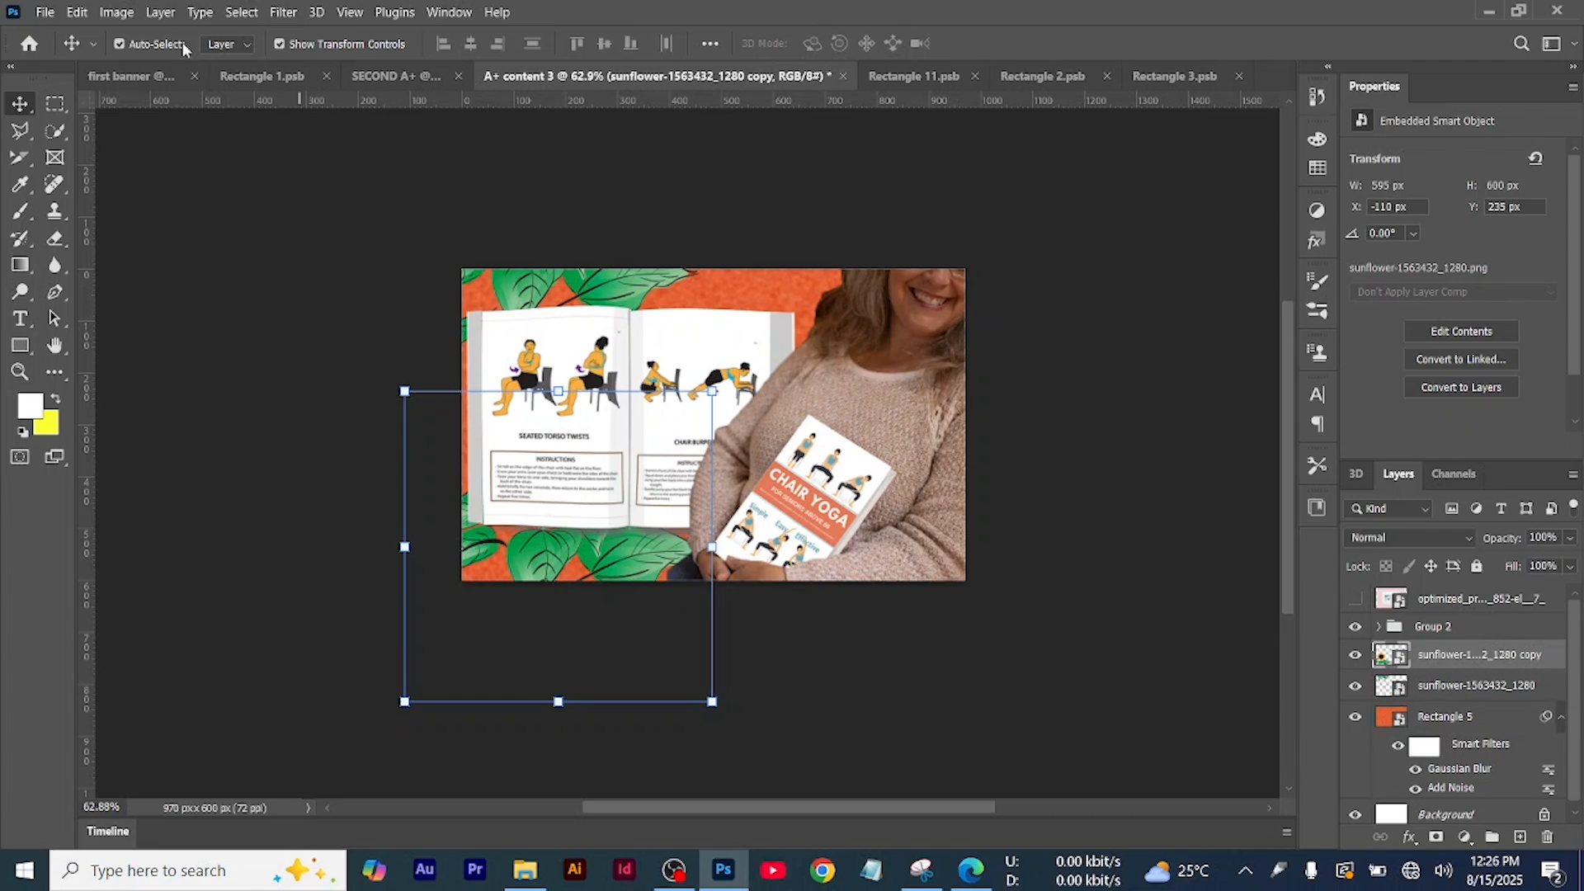
{"action": "left_click", "coordinate": [283, 13]}
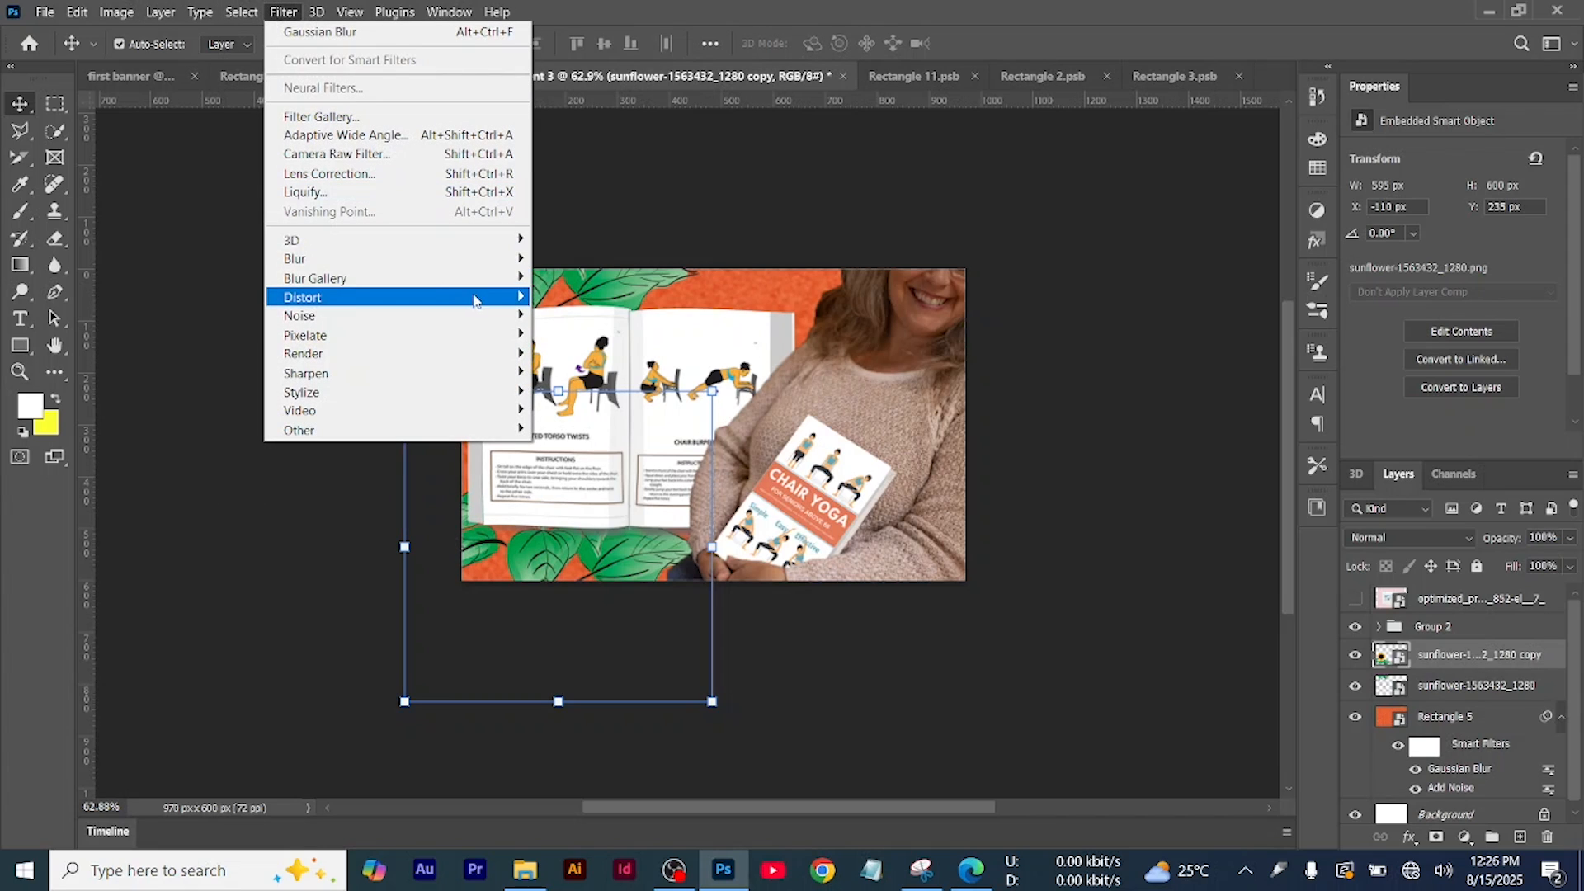
{"action": "mouse_move", "coordinate": [479, 258]}
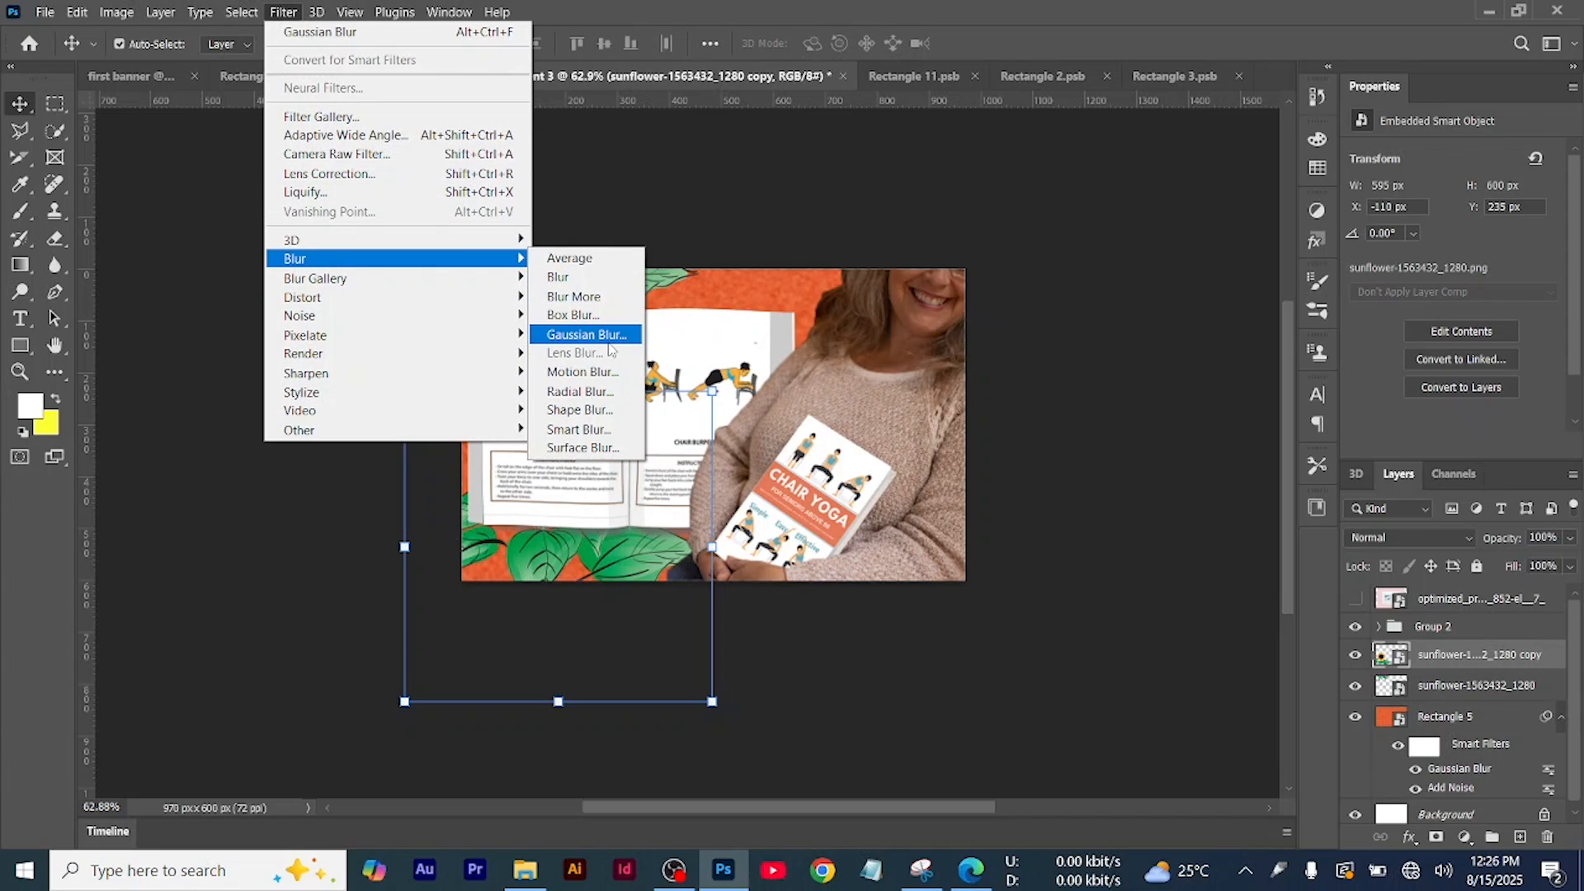
{"action": "left_click", "coordinate": [584, 334]}
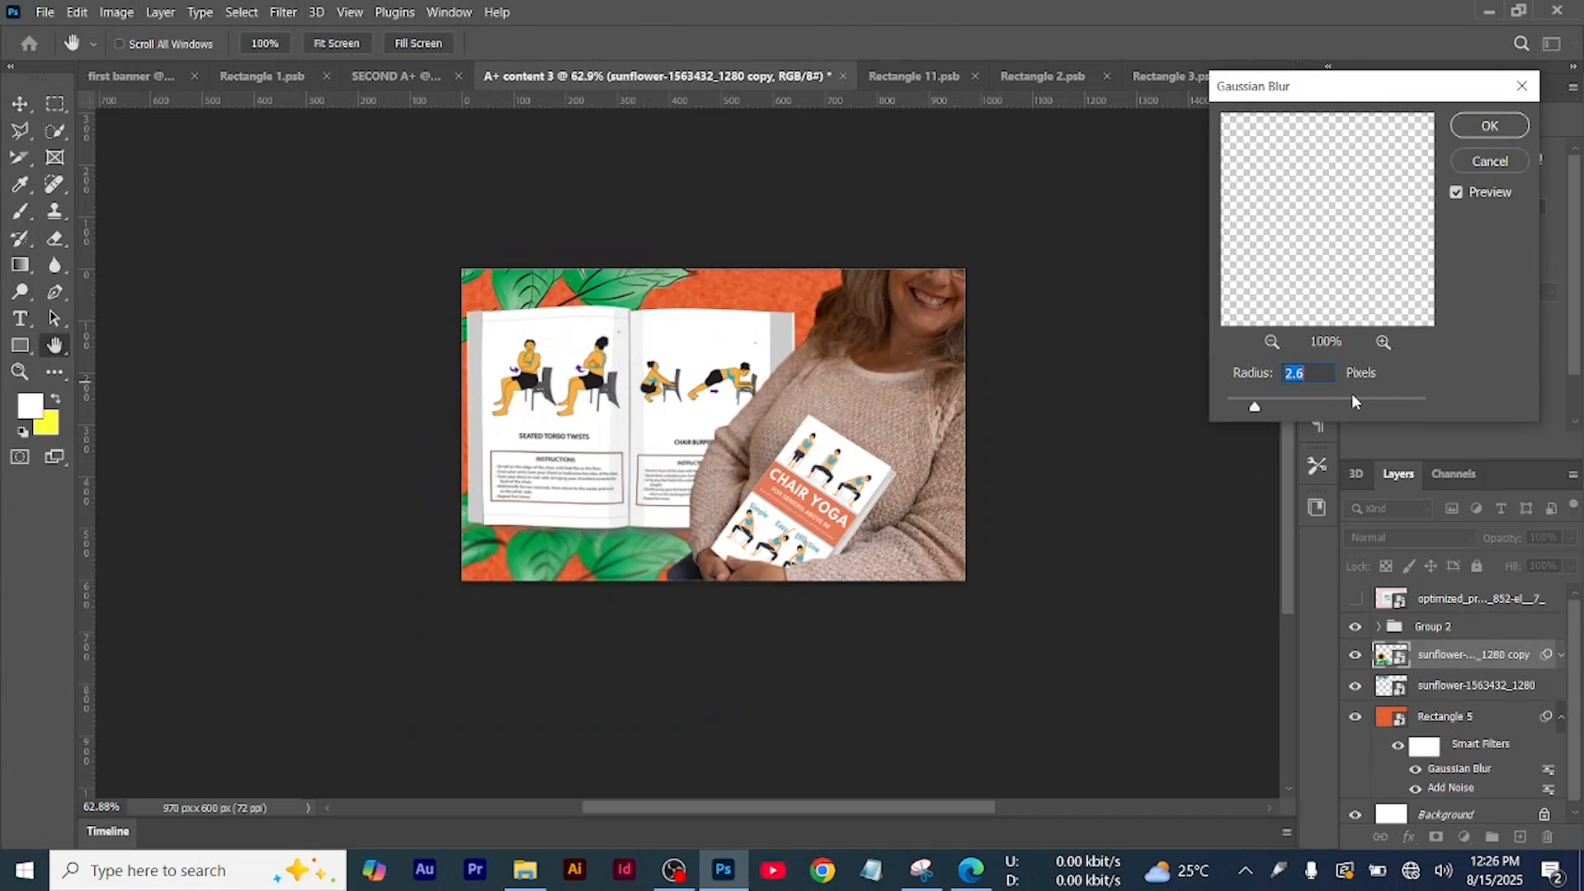
{"action": "left_click_drag", "start_coordinate": [1255, 409], "coordinate": [1235, 409]}
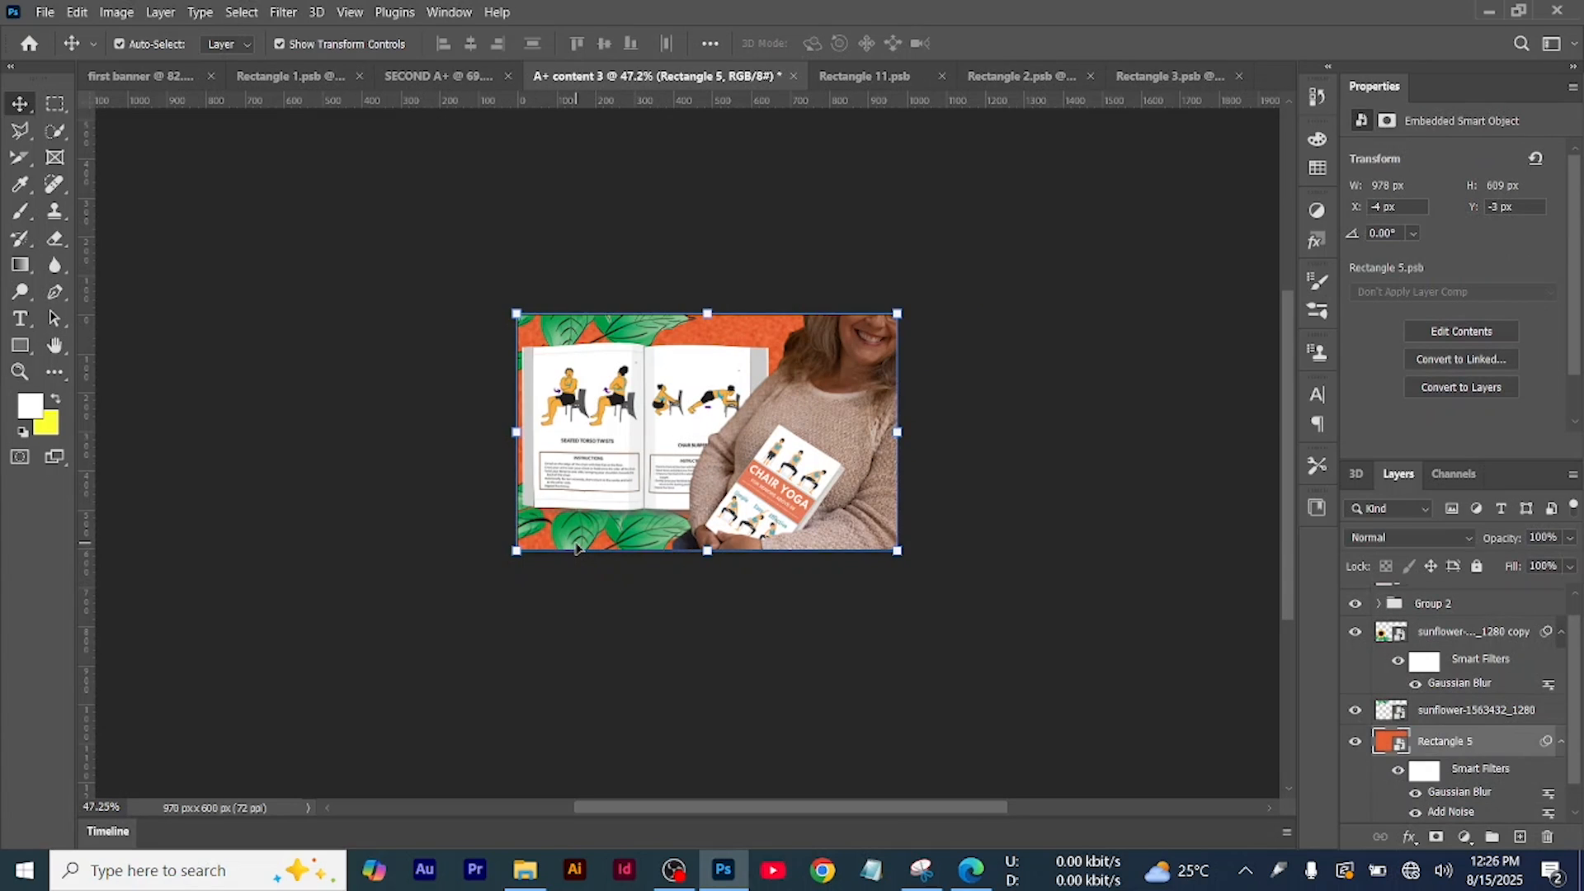
Duplicate the blurred sunflower copy towards the banner's upper right so its flower head shows behind the woman's hair
{"action": "left_click", "coordinate": [575, 549]}
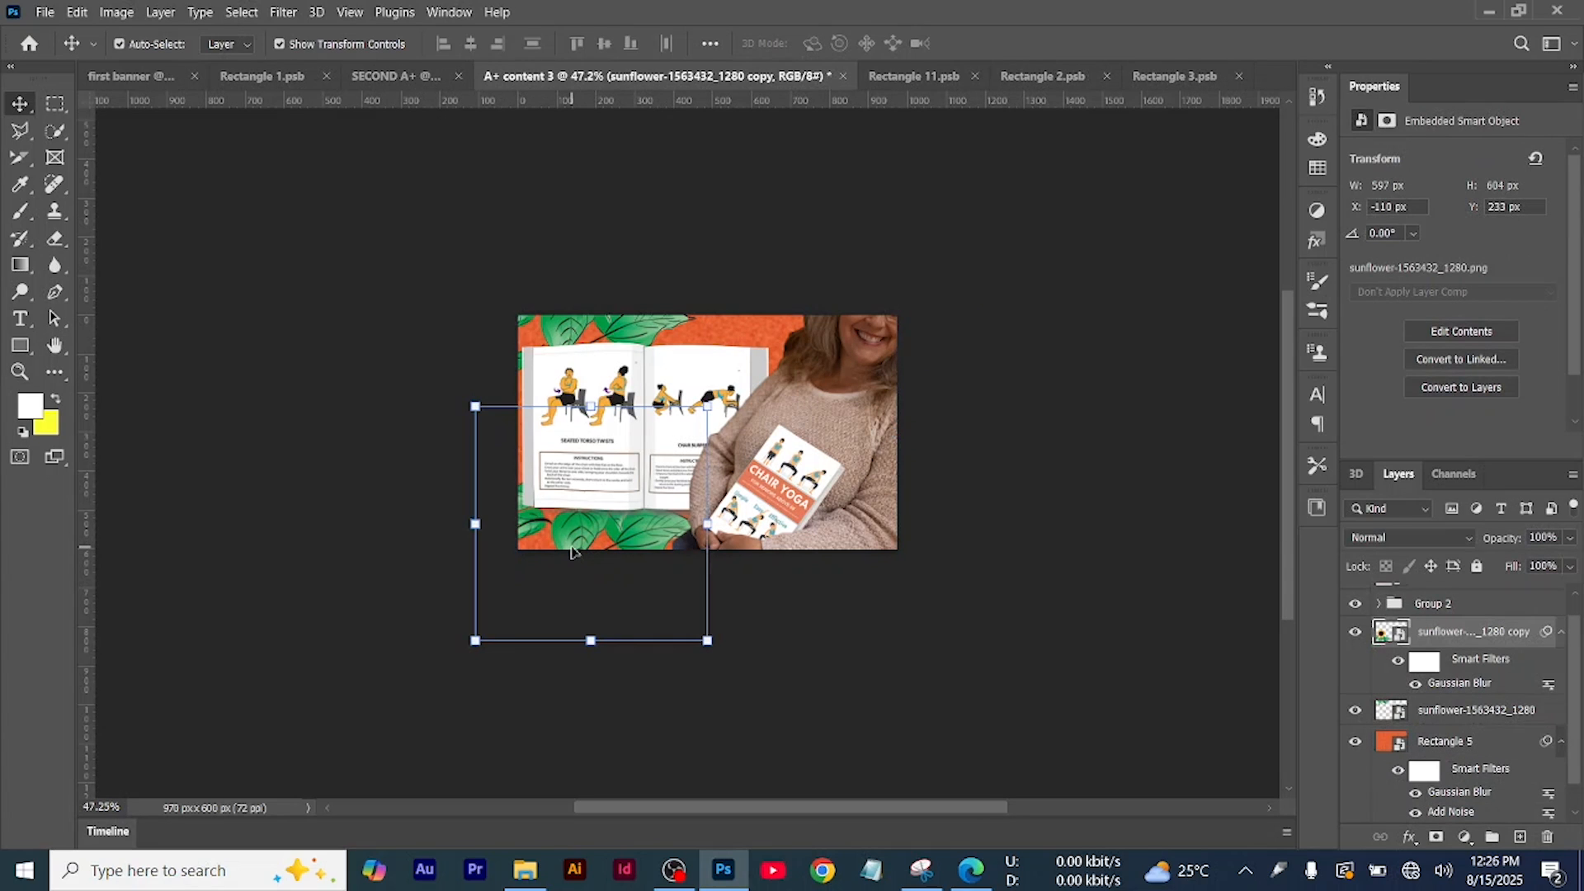
{"action": "left_click_drag", "start_coordinate": [572, 541], "coordinate": [800, 402]}
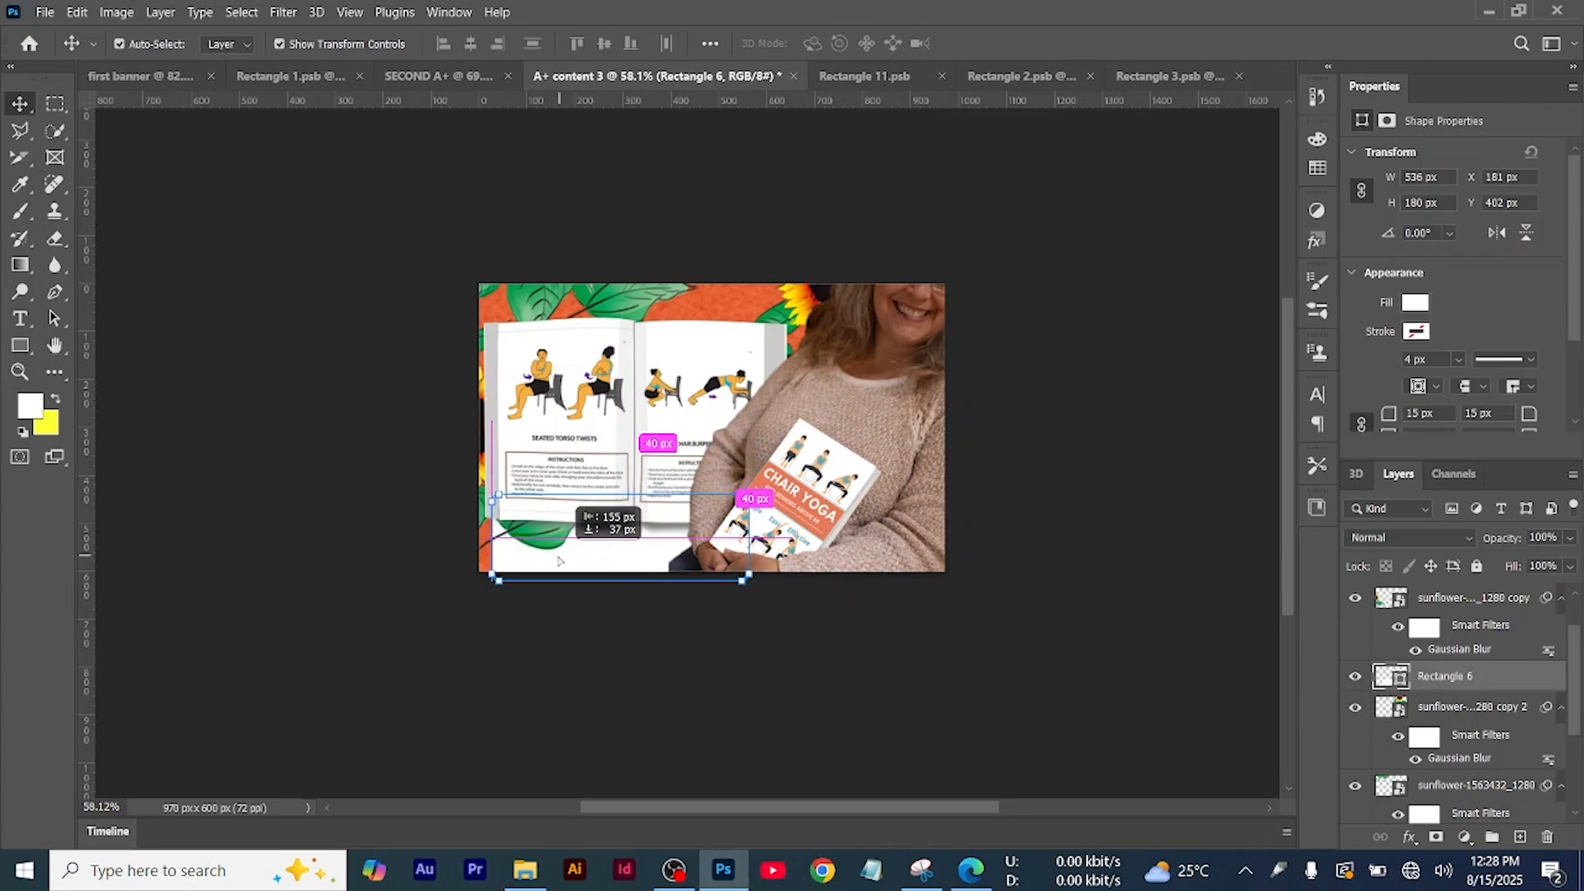
Shift the white rounded rectangle along the banner's bottom edge behind the green leaves, and deselect all layers
{"action": "left_click_drag", "start_coordinate": [540, 554], "coordinate": [640, 557]}
{"action": "left_click", "coordinate": [392, 614]}
{"action": "left_click", "coordinate": [545, 540]}
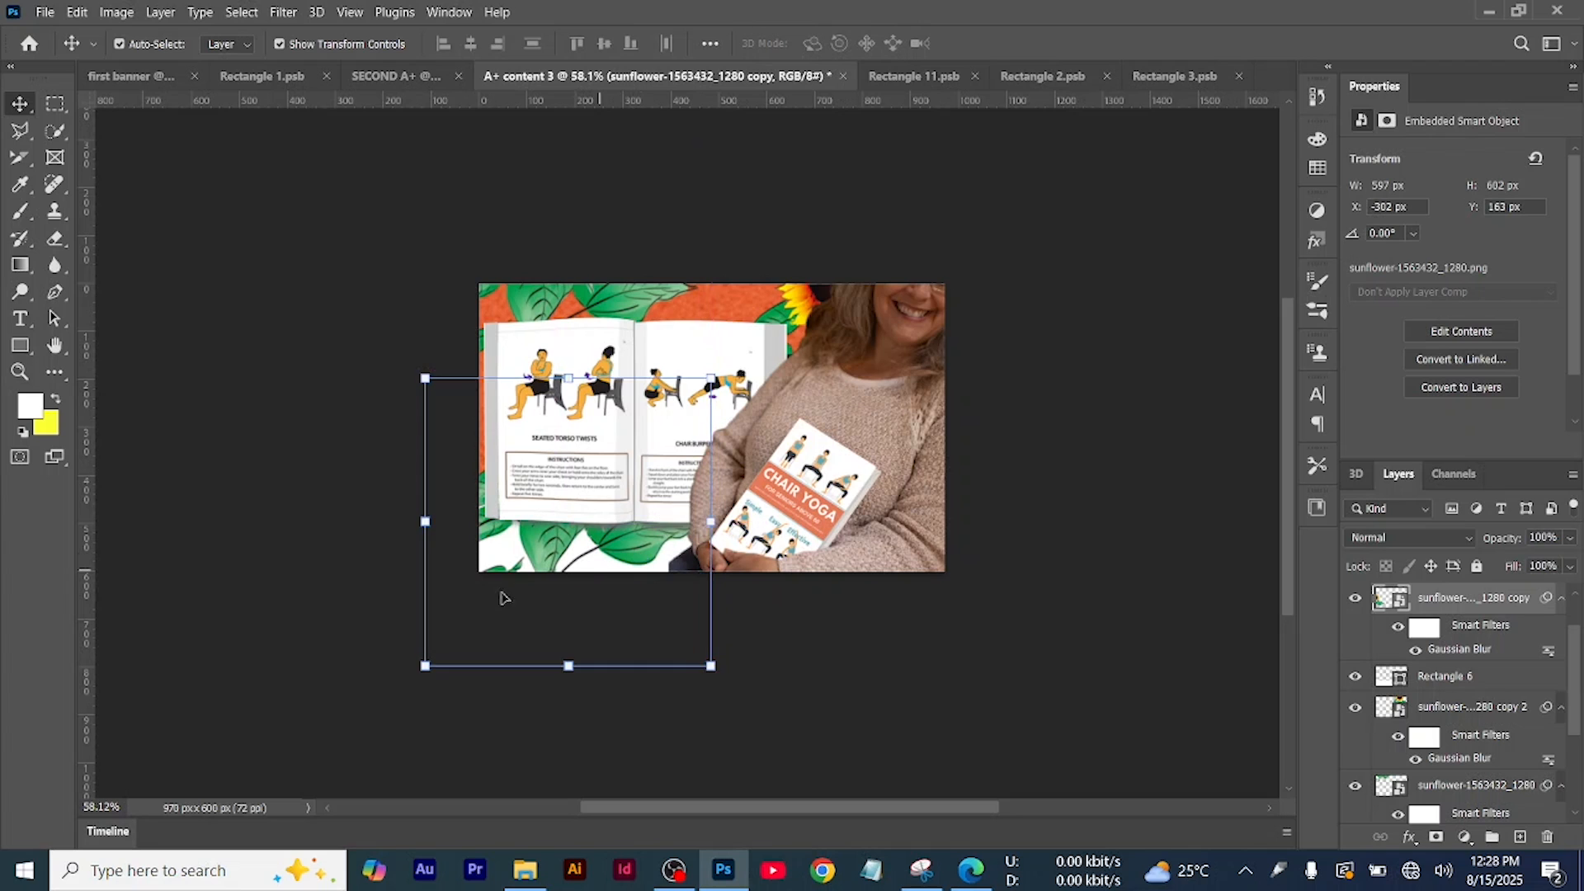
{"action": "left_click", "coordinate": [330, 571]}
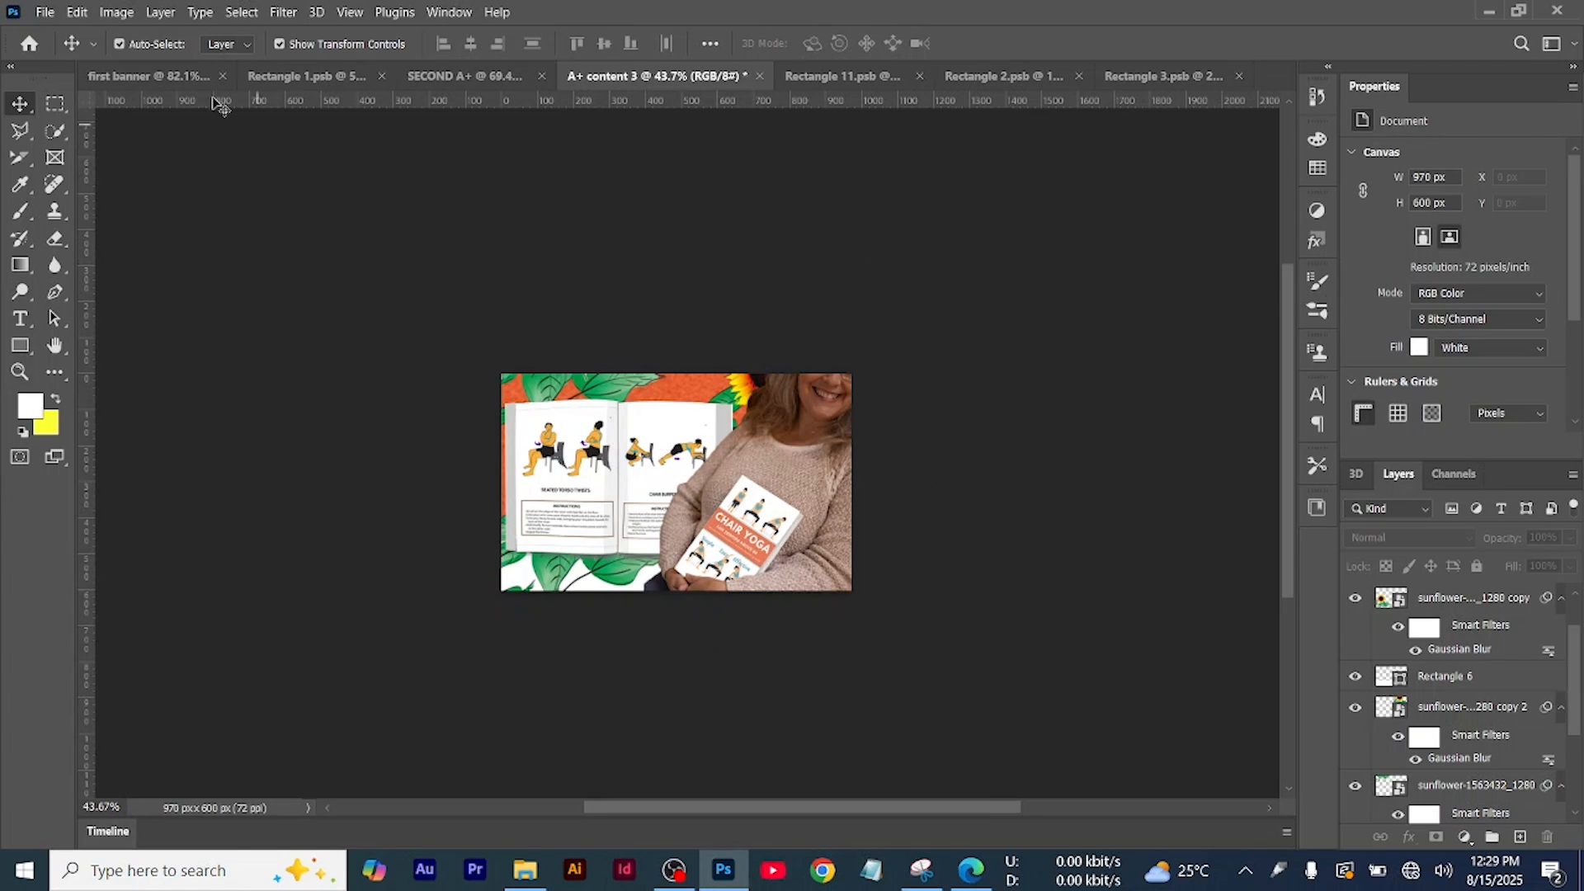
Export the A+ content 3 banner with Export As, and review the SECOND A+ and A+ content 3 designs
{"action": "left_click", "coordinate": [45, 12]}
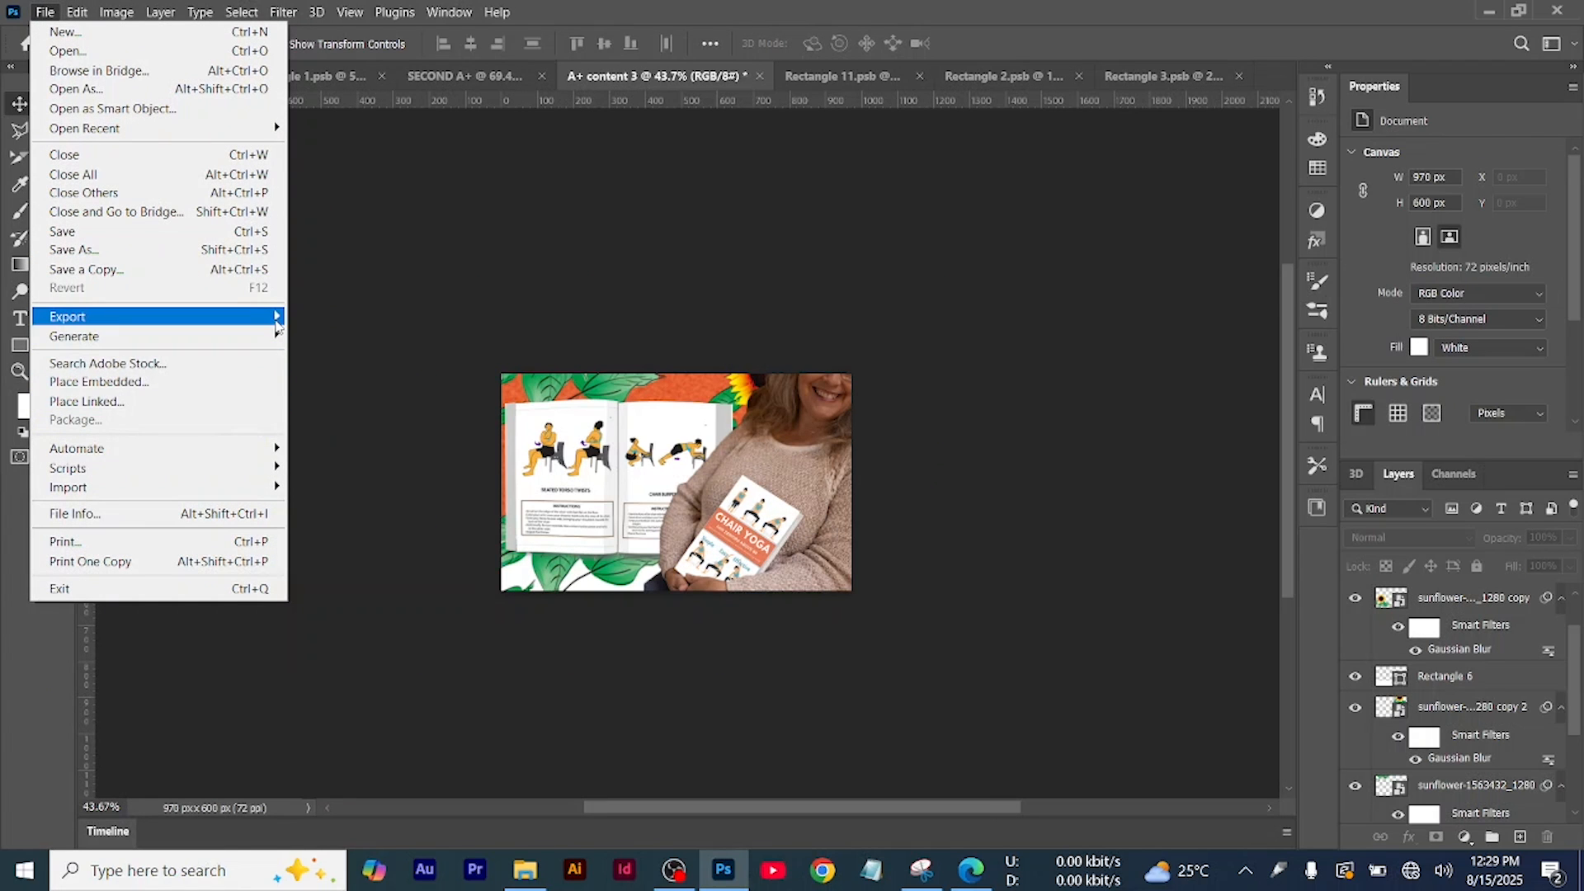
{"action": "mouse_move", "coordinate": [223, 318]}
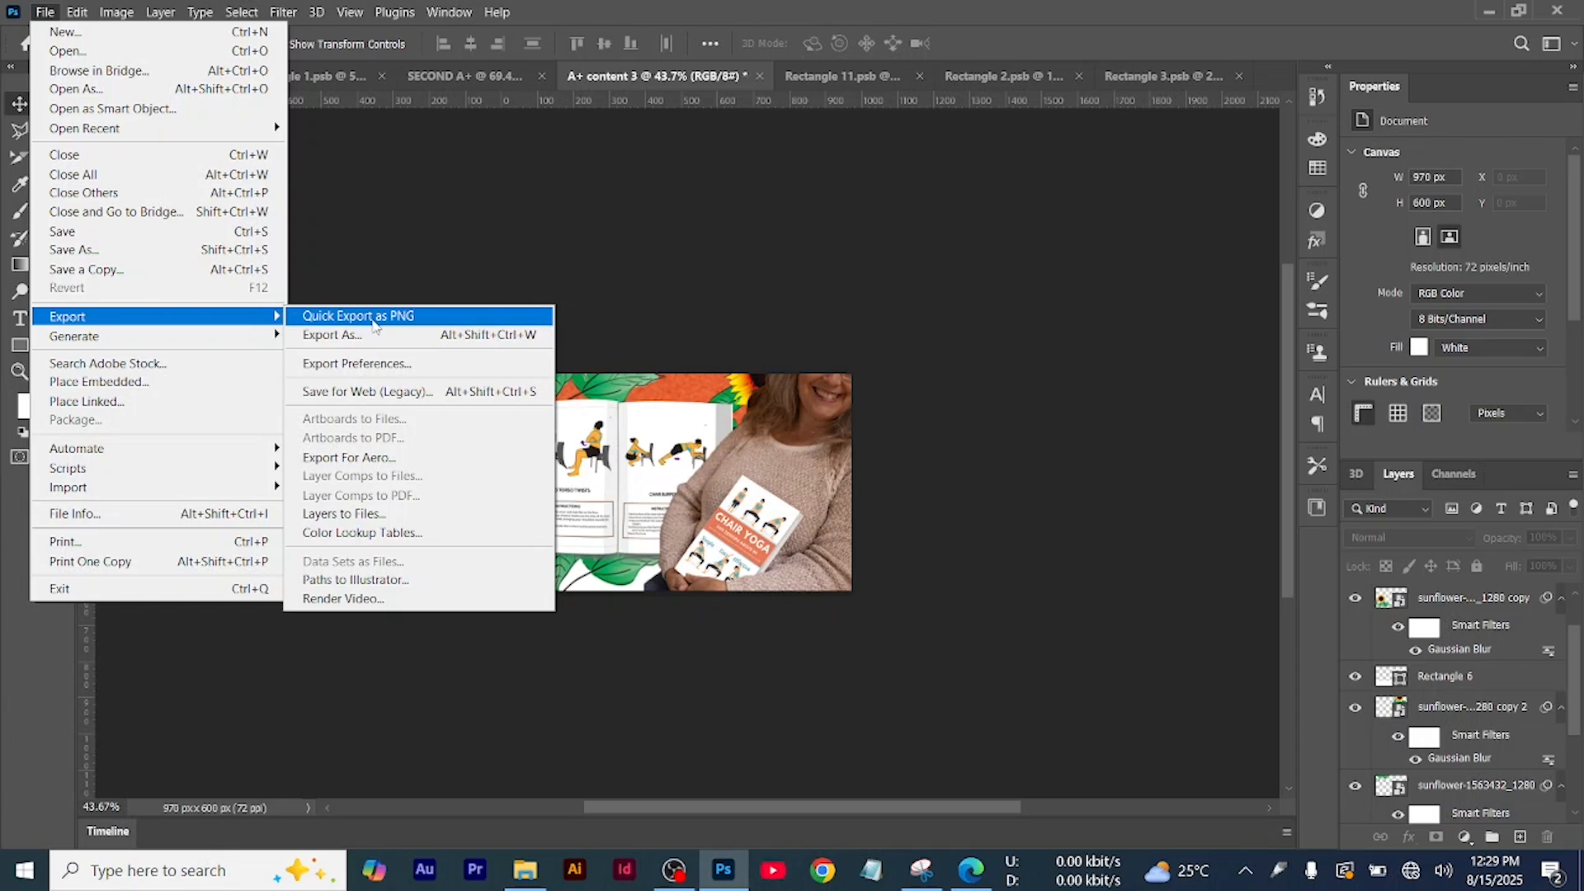
{"action": "left_click", "coordinate": [371, 336]}
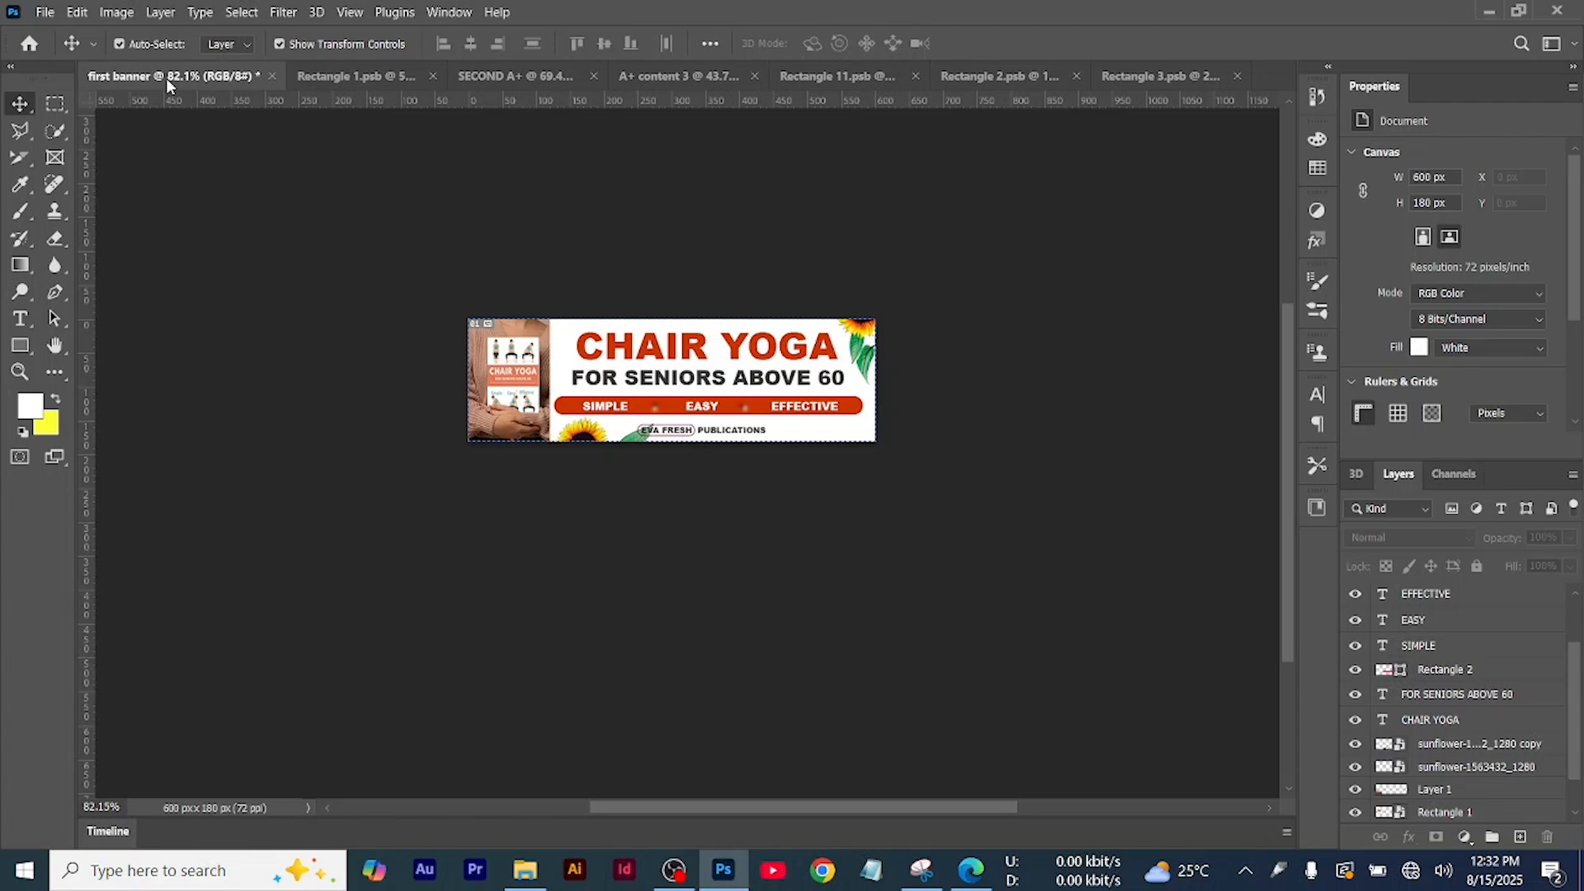
{"action": "left_click", "coordinate": [505, 76]}
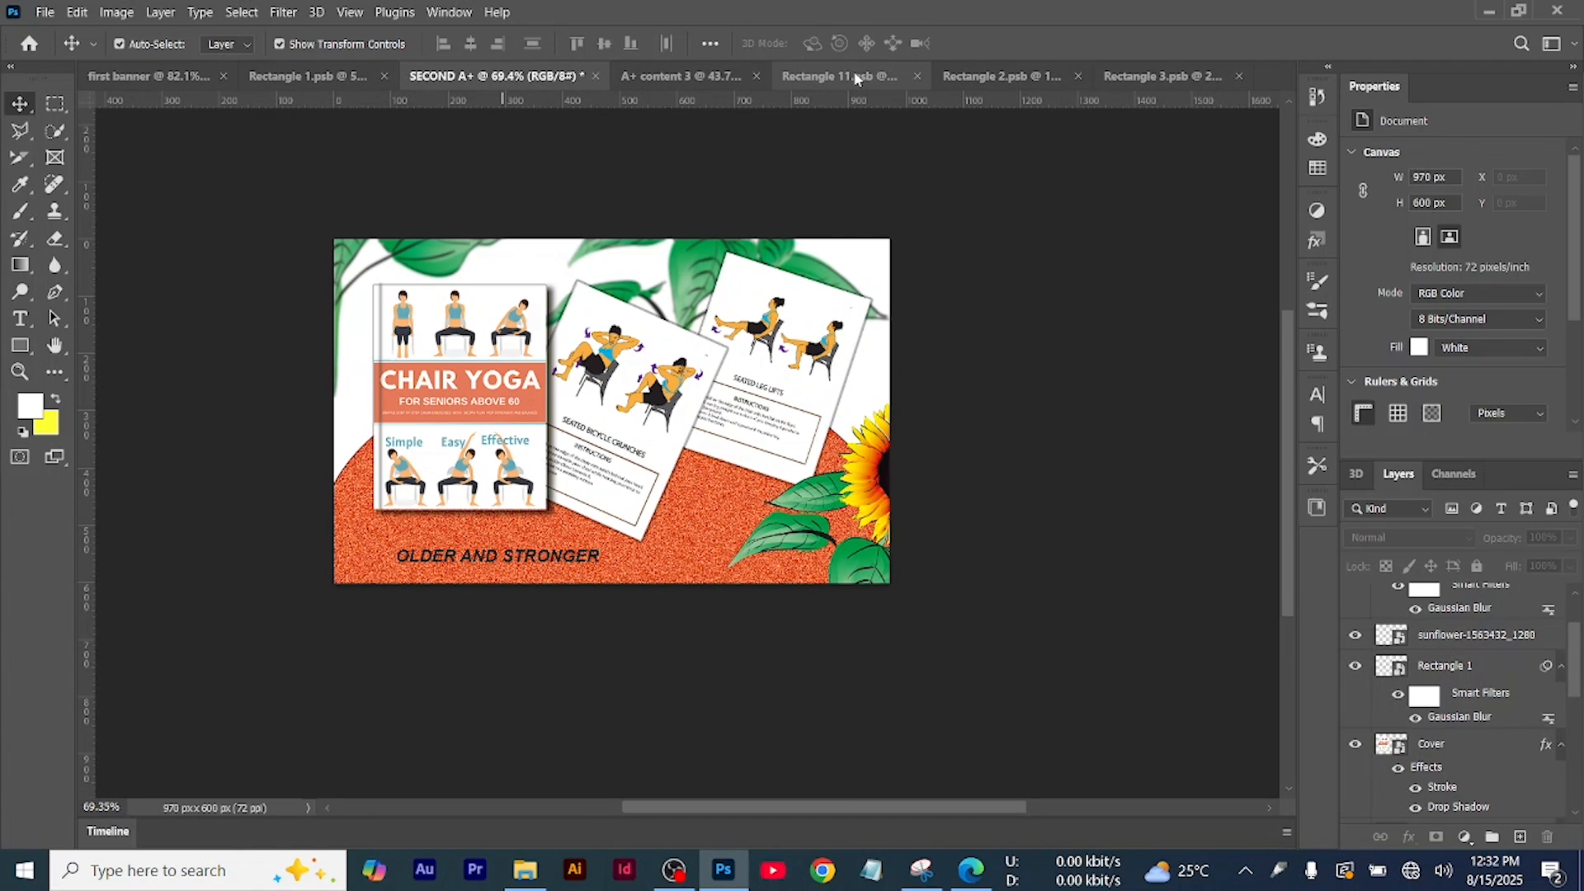
{"action": "left_click", "coordinate": [698, 78]}
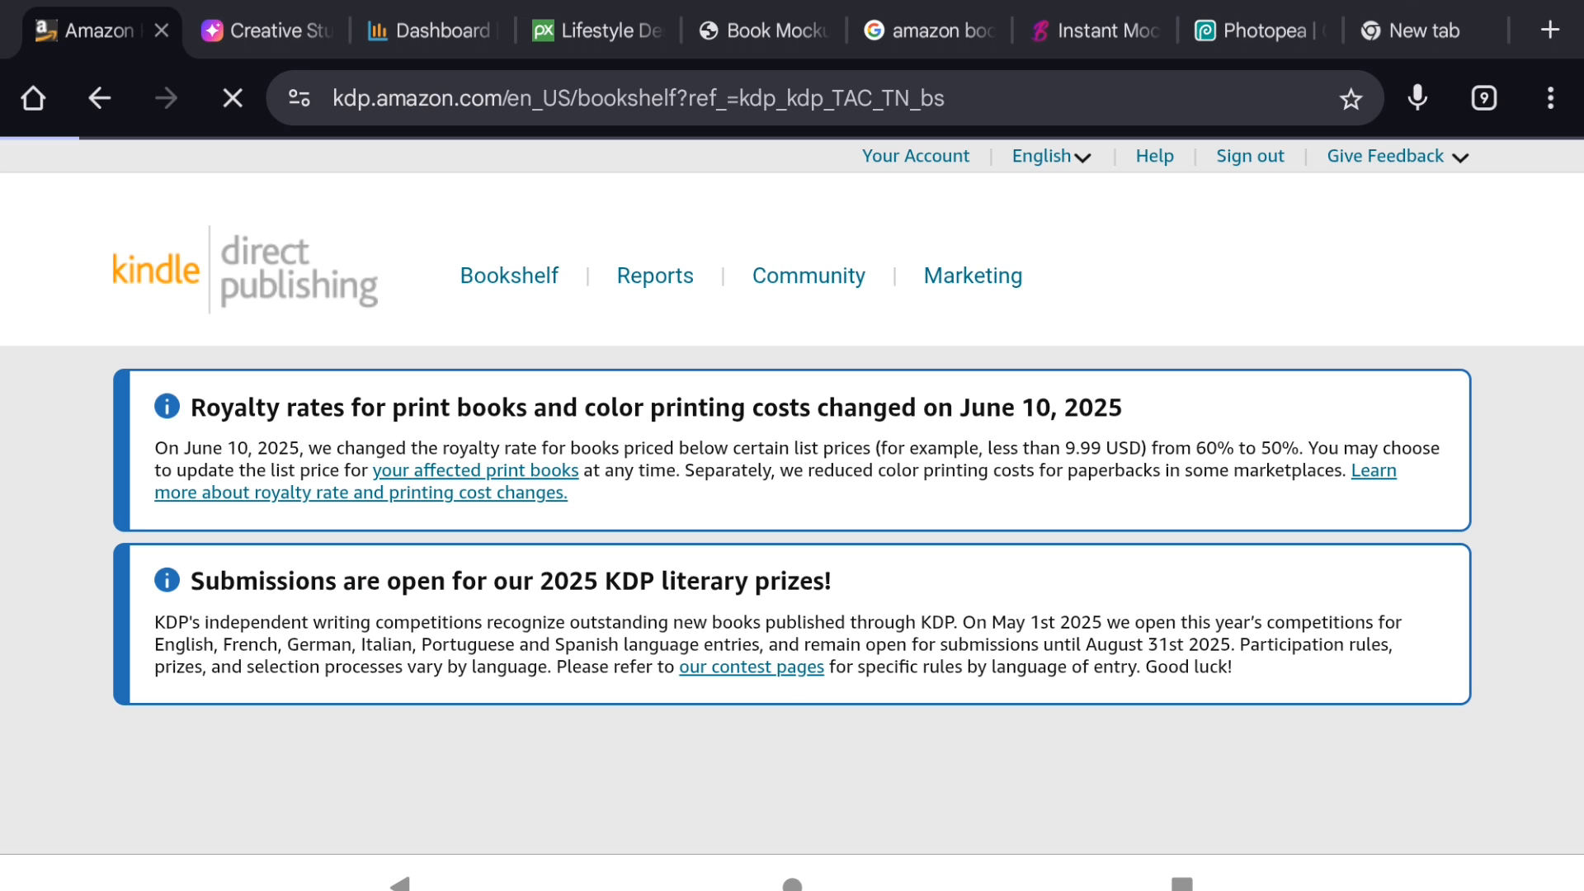
In Kindle Direct Publishing's marketing resources, choose the Amazon.com marketplace for A+ Content and open its content manager
{"action": "left_click", "coordinate": [973, 275]}
{"action": "scroll", "coordinate": [792, 495], "scroll_direction": "down", "scroll_amount": 4}
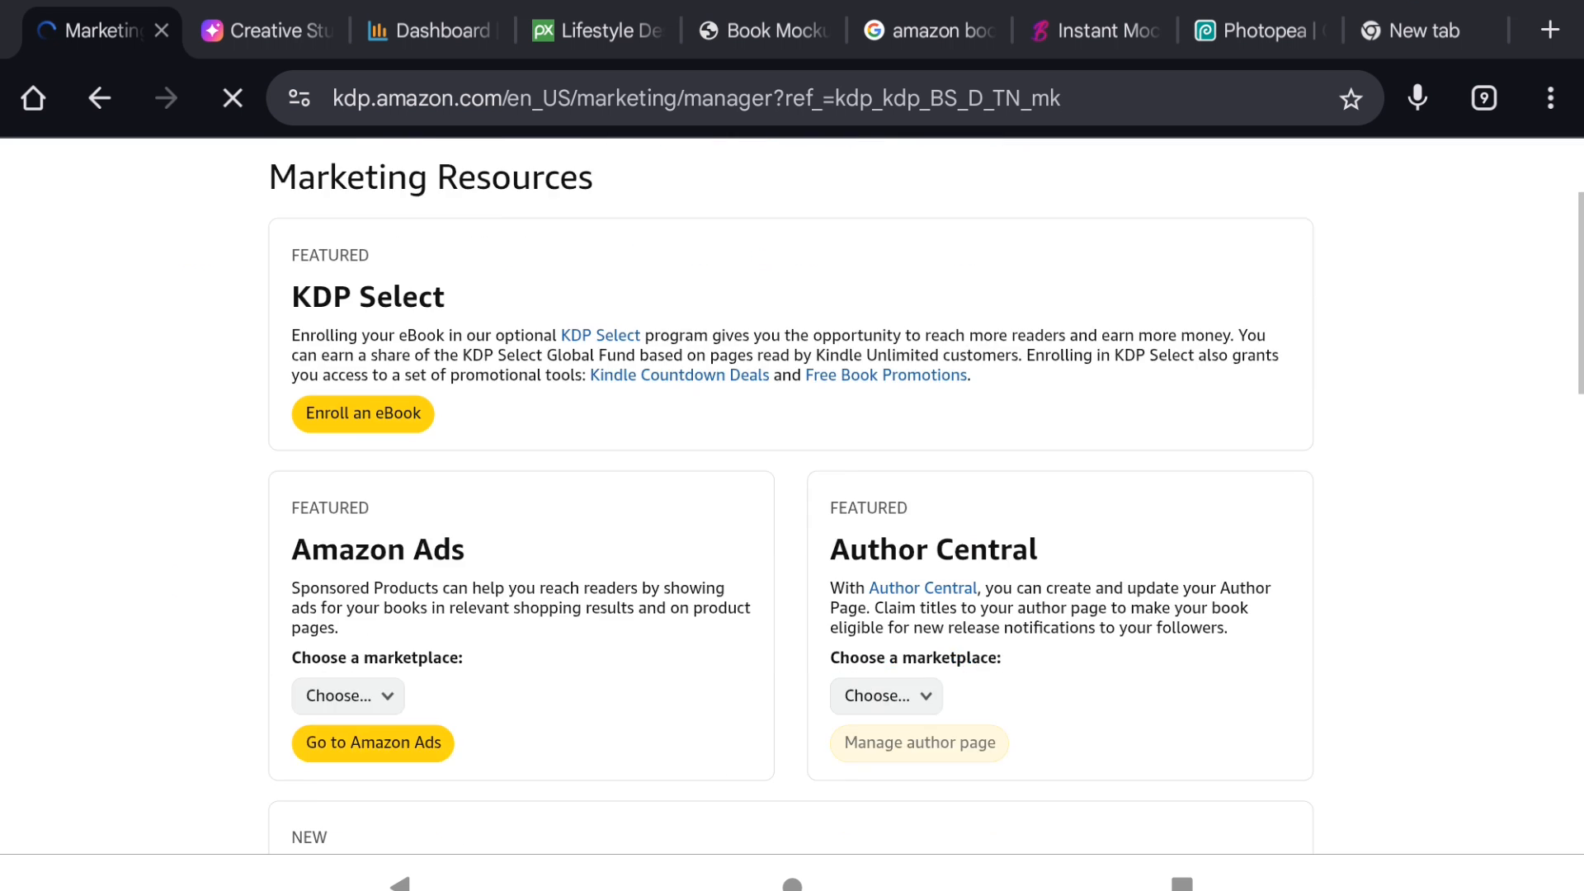
{"action": "scroll", "coordinate": [792, 495], "scroll_direction": "down", "scroll_amount": 5}
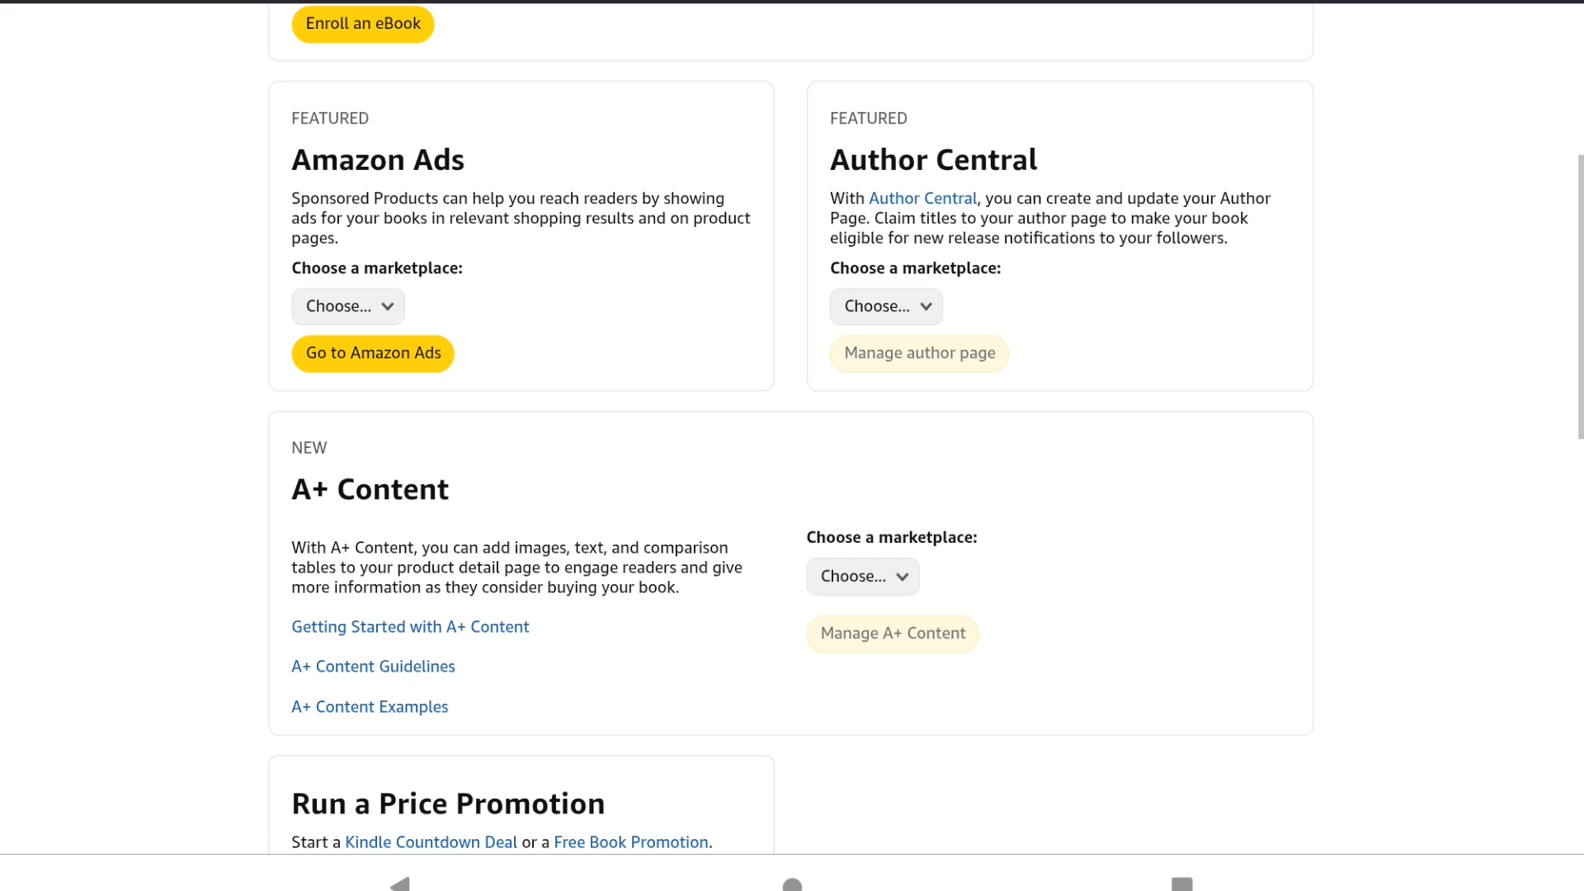
{"action": "scroll", "coordinate": [792, 495], "scroll_direction": "down", "scroll_amount": 2}
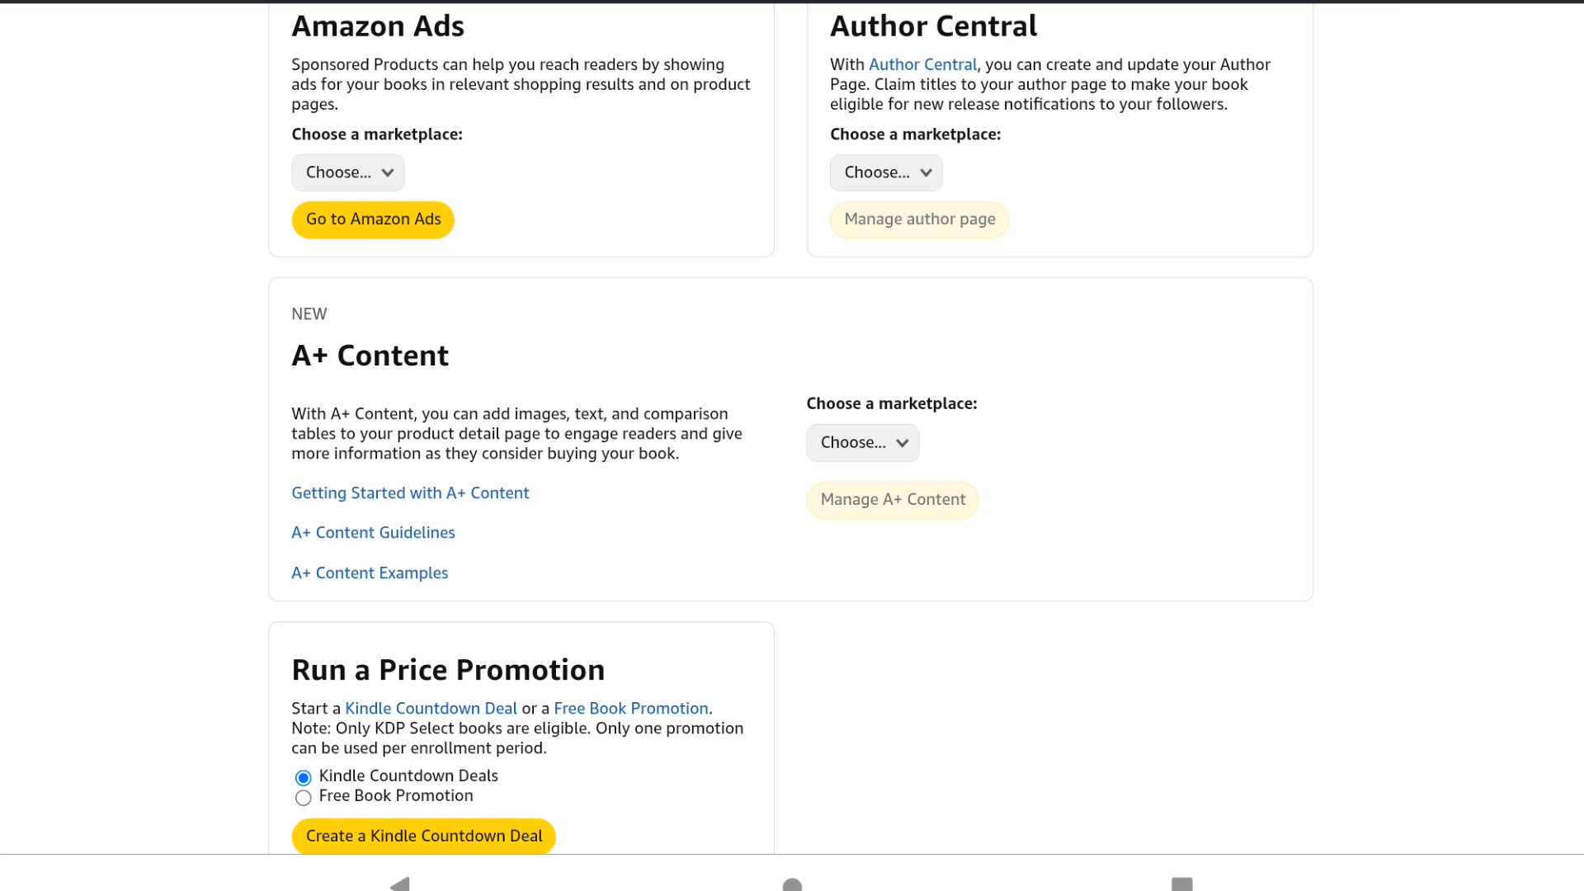
{"action": "left_click", "coordinate": [862, 443]}
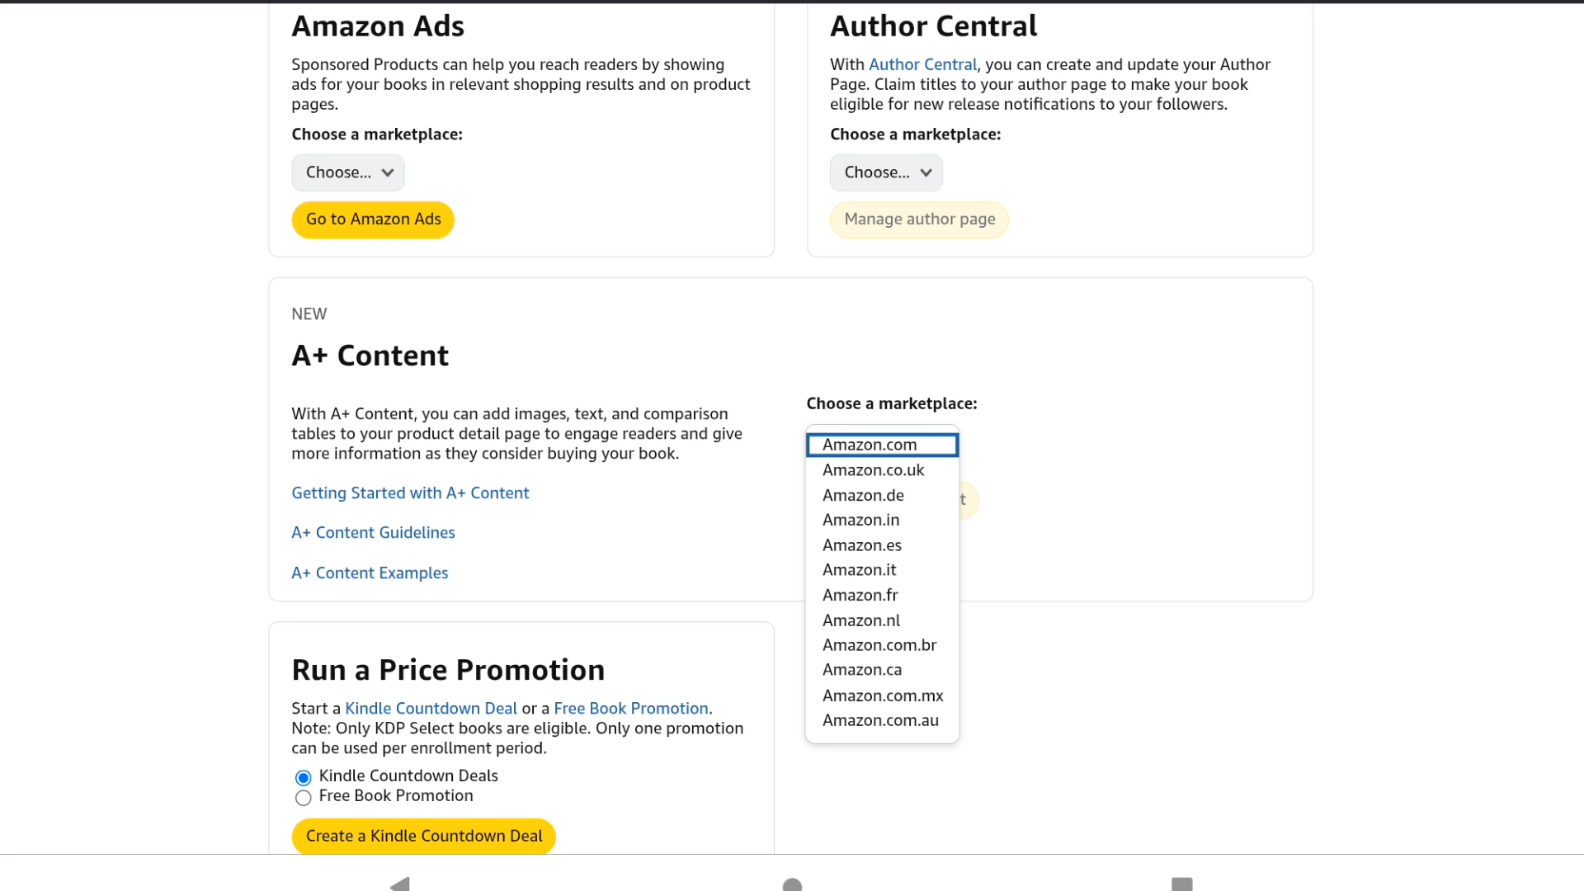
{"action": "left_click", "coordinate": [869, 444]}
{"action": "left_click", "coordinate": [893, 499]}
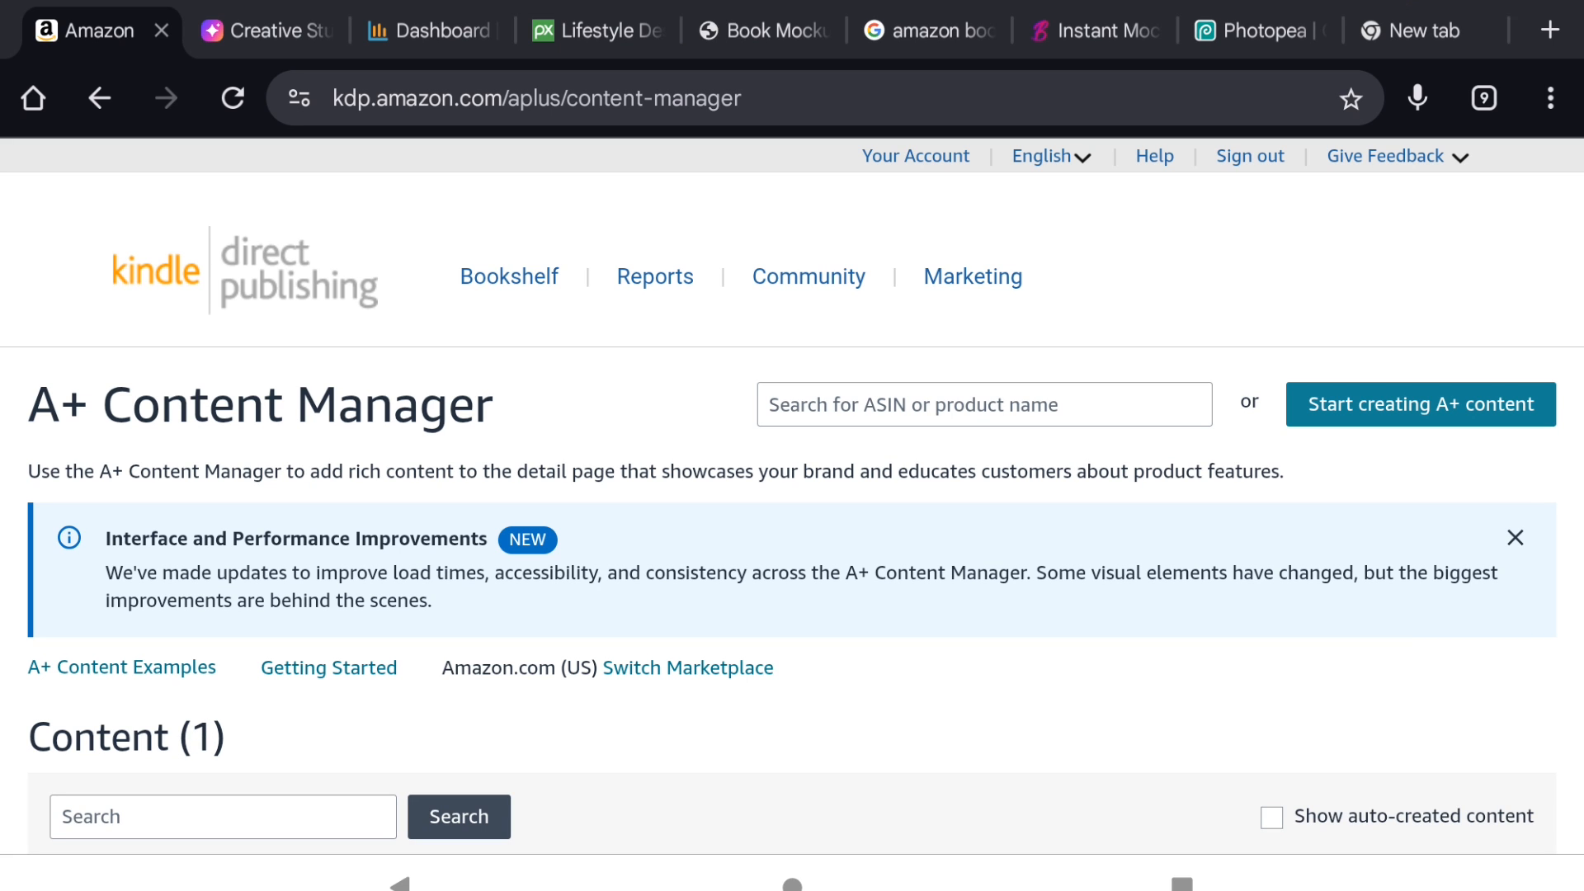
Start creating new A+ content and add a Standard Company Logo module as its first module
{"action": "left_click", "coordinate": [1420, 405]}
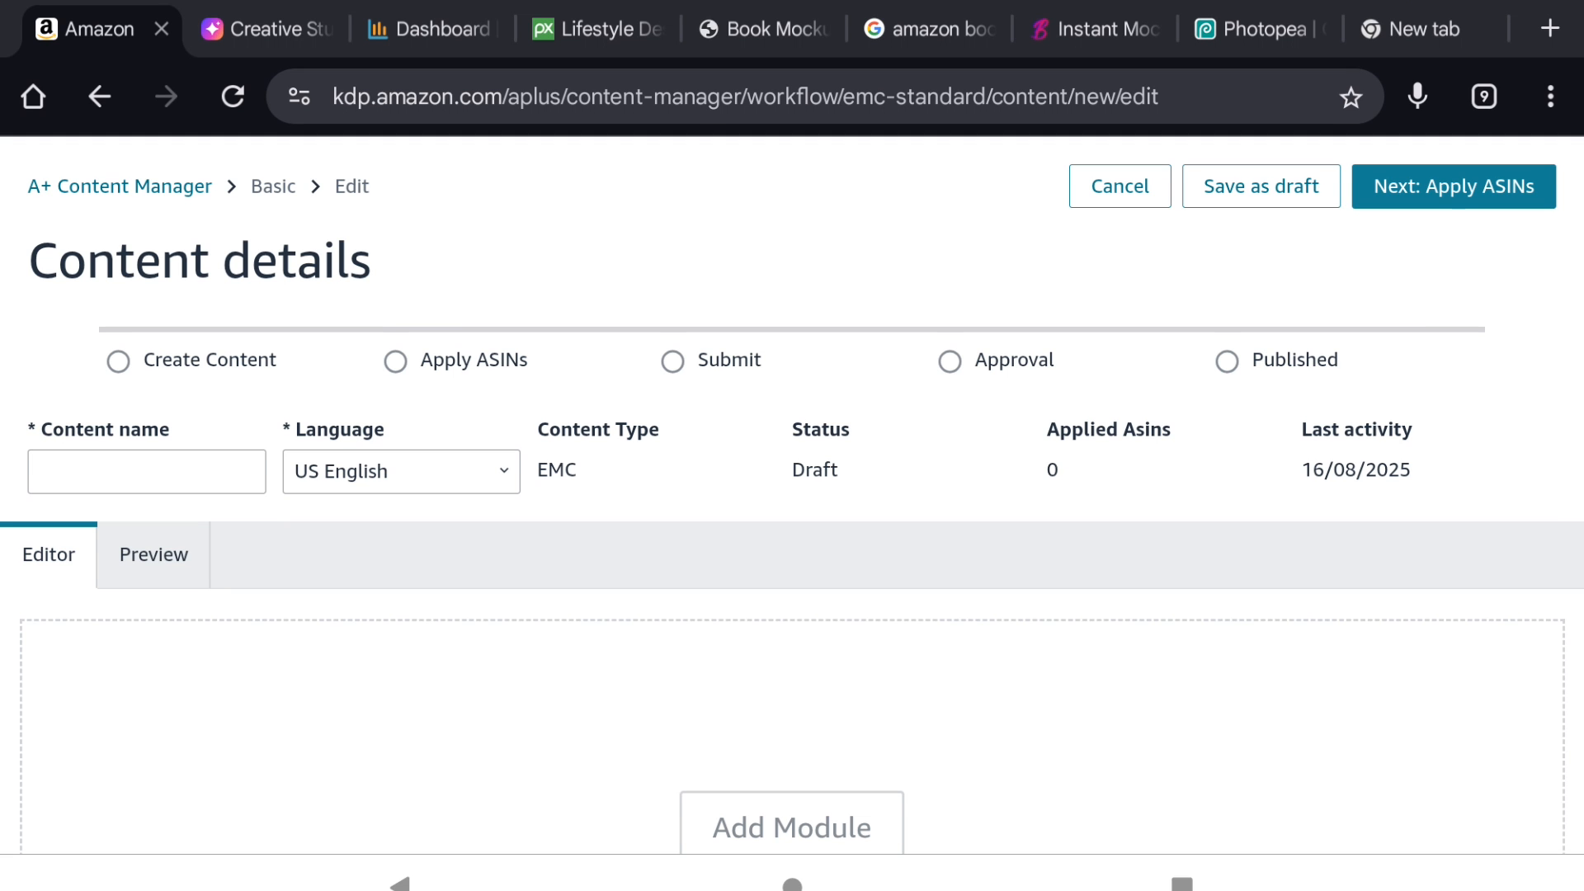
{"action": "scroll", "coordinate": [792, 495], "scroll_direction": "down", "scroll_amount": 2}
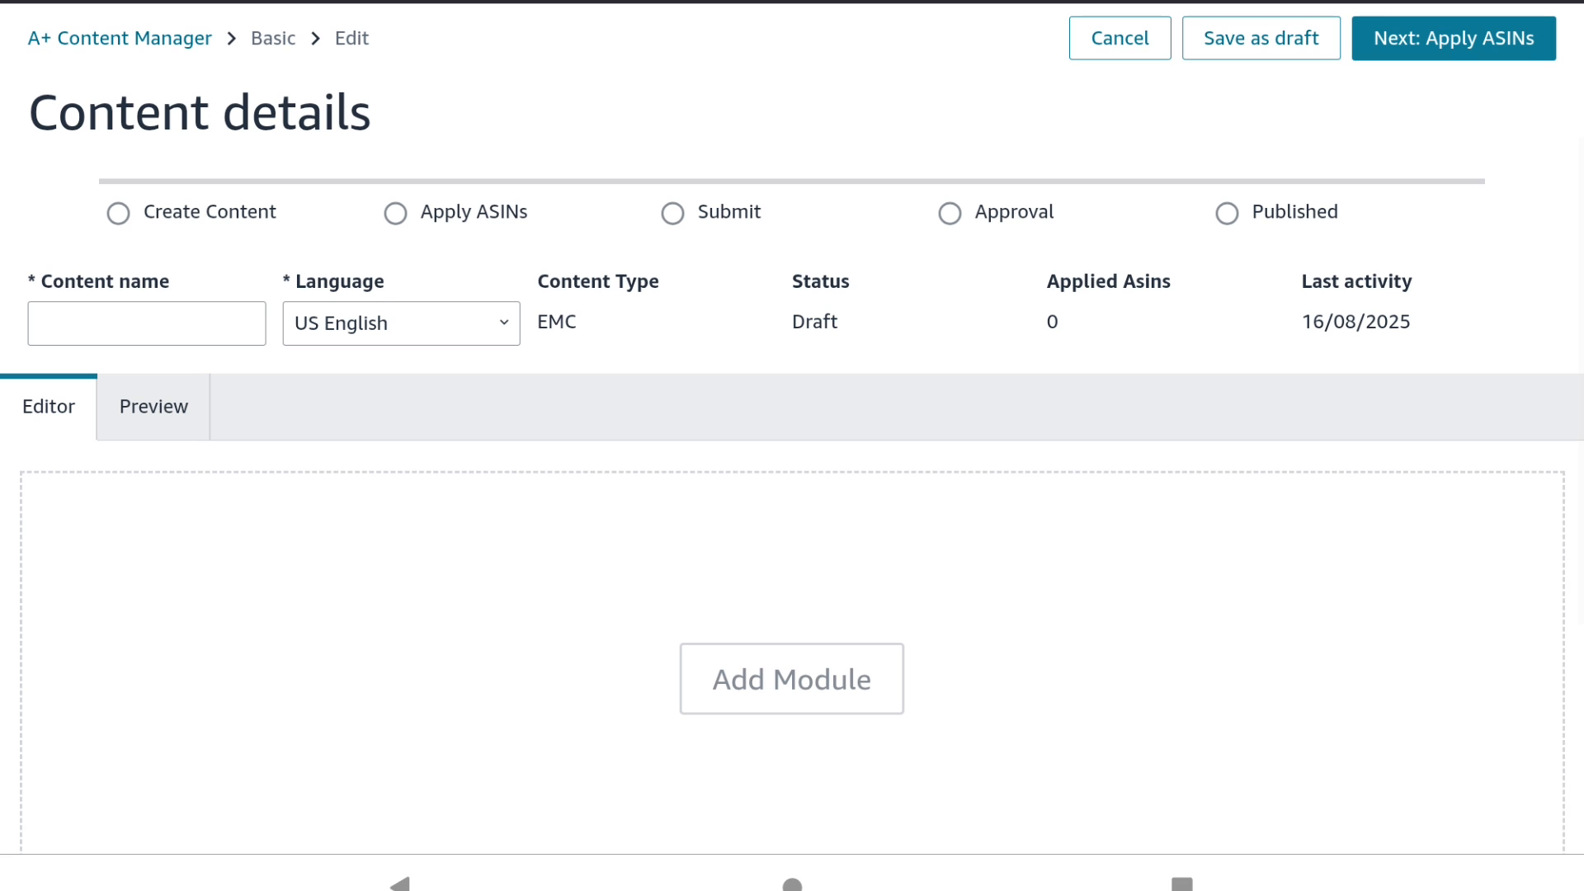
{"action": "scroll", "coordinate": [792, 495], "scroll_direction": "down", "scroll_amount": 1}
{"action": "scroll", "coordinate": [792, 495], "scroll_direction": "down", "scroll_amount": 2}
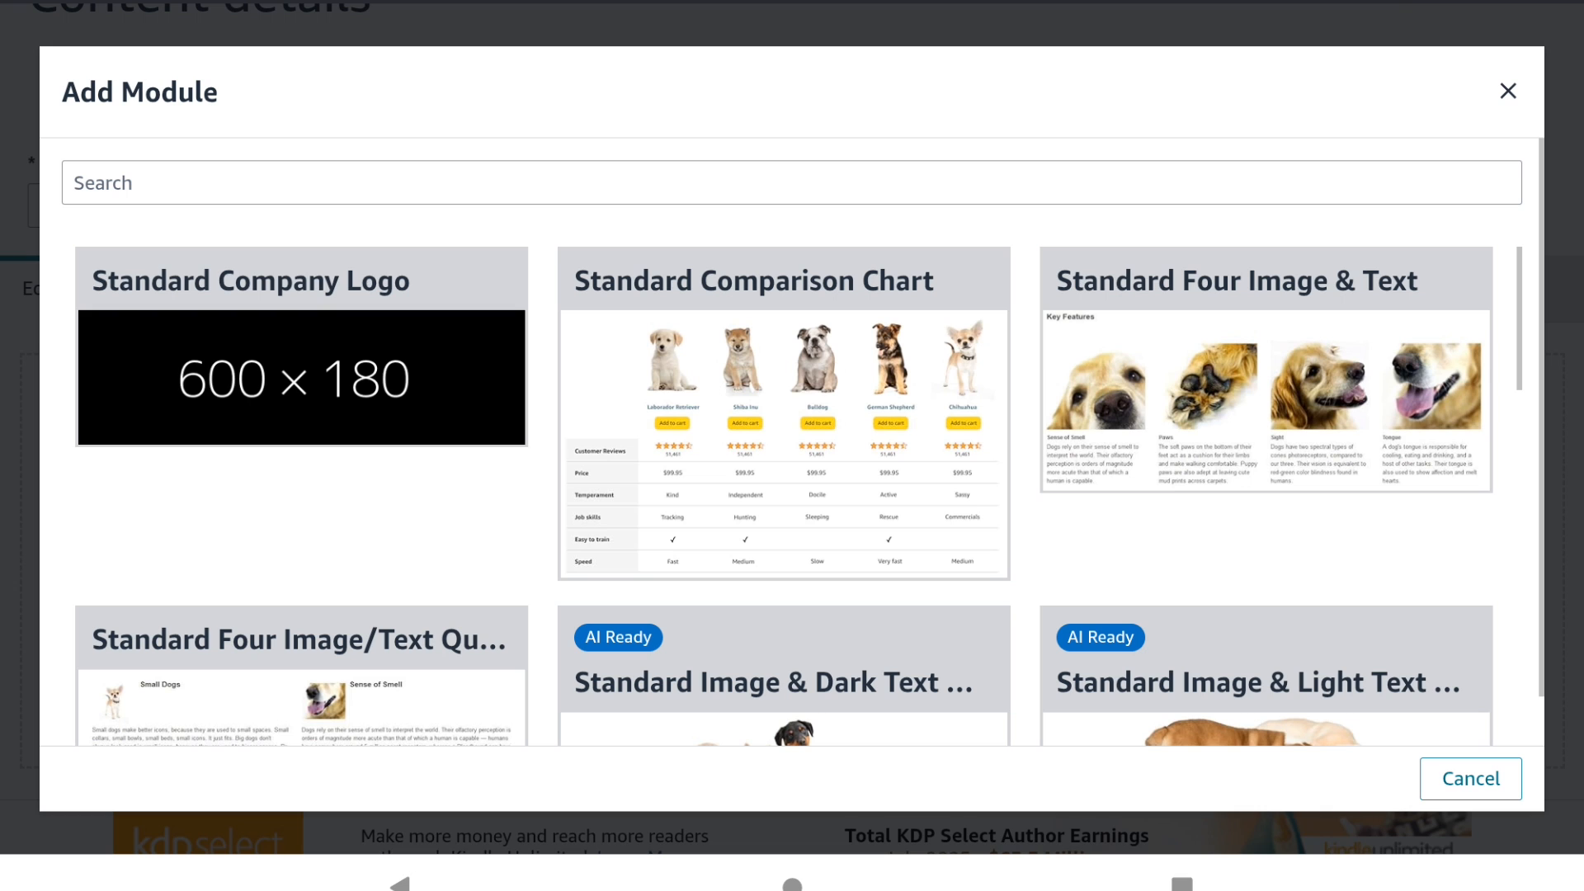
{"action": "left_click", "coordinate": [301, 346]}
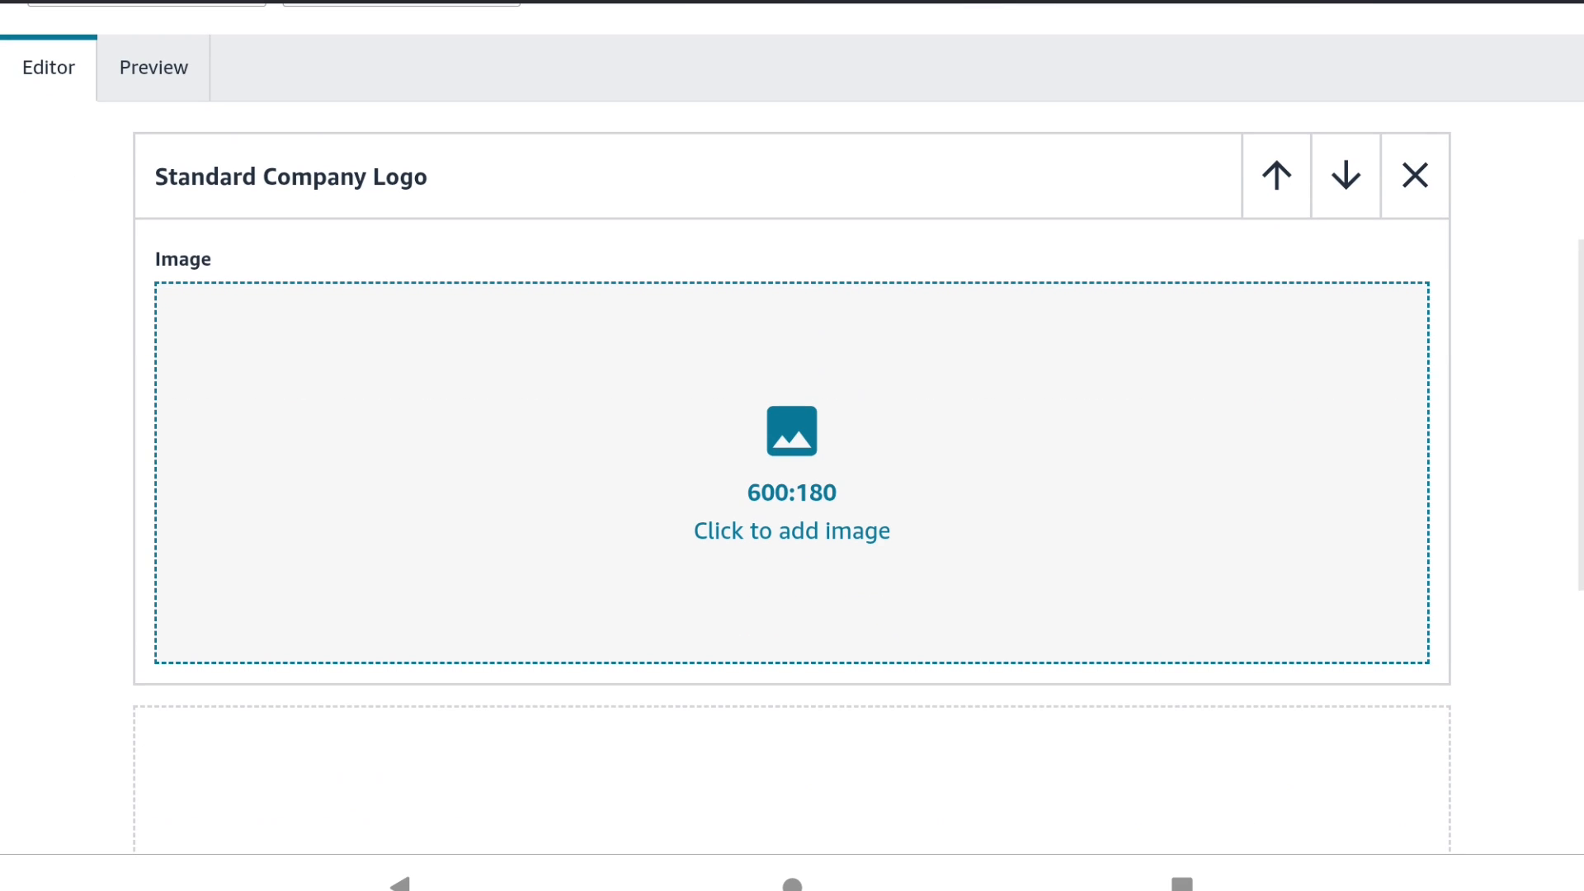
Upload first banner.jpg as the image for the Standard Company Logo module
{"action": "left_click", "coordinate": [791, 473]}
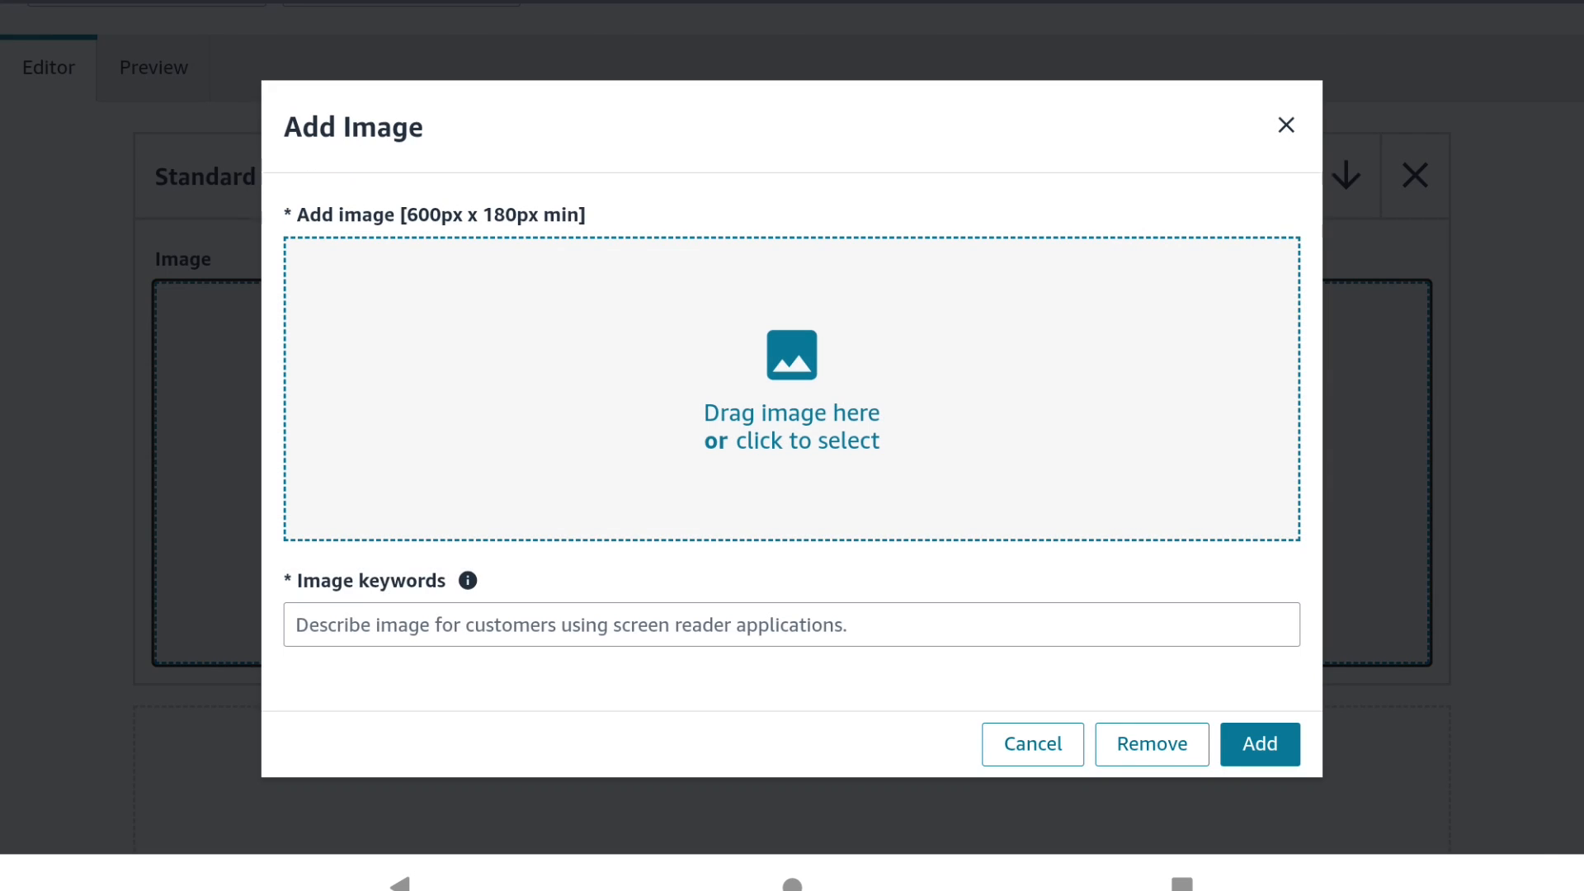
{"action": "left_click", "coordinate": [791, 389]}
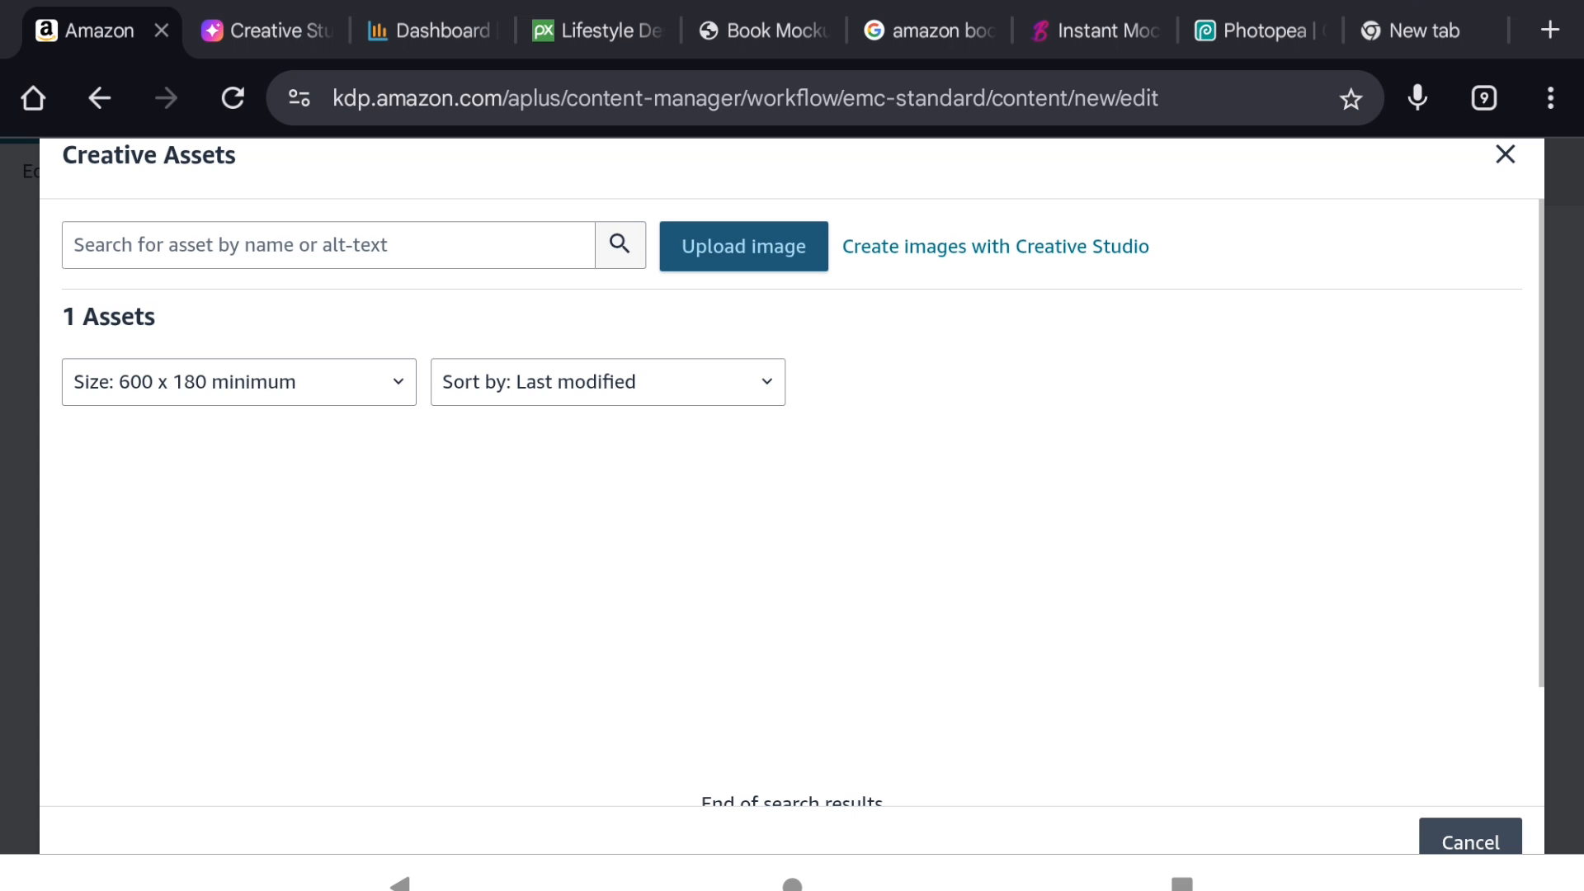
{"action": "left_click", "coordinate": [744, 246]}
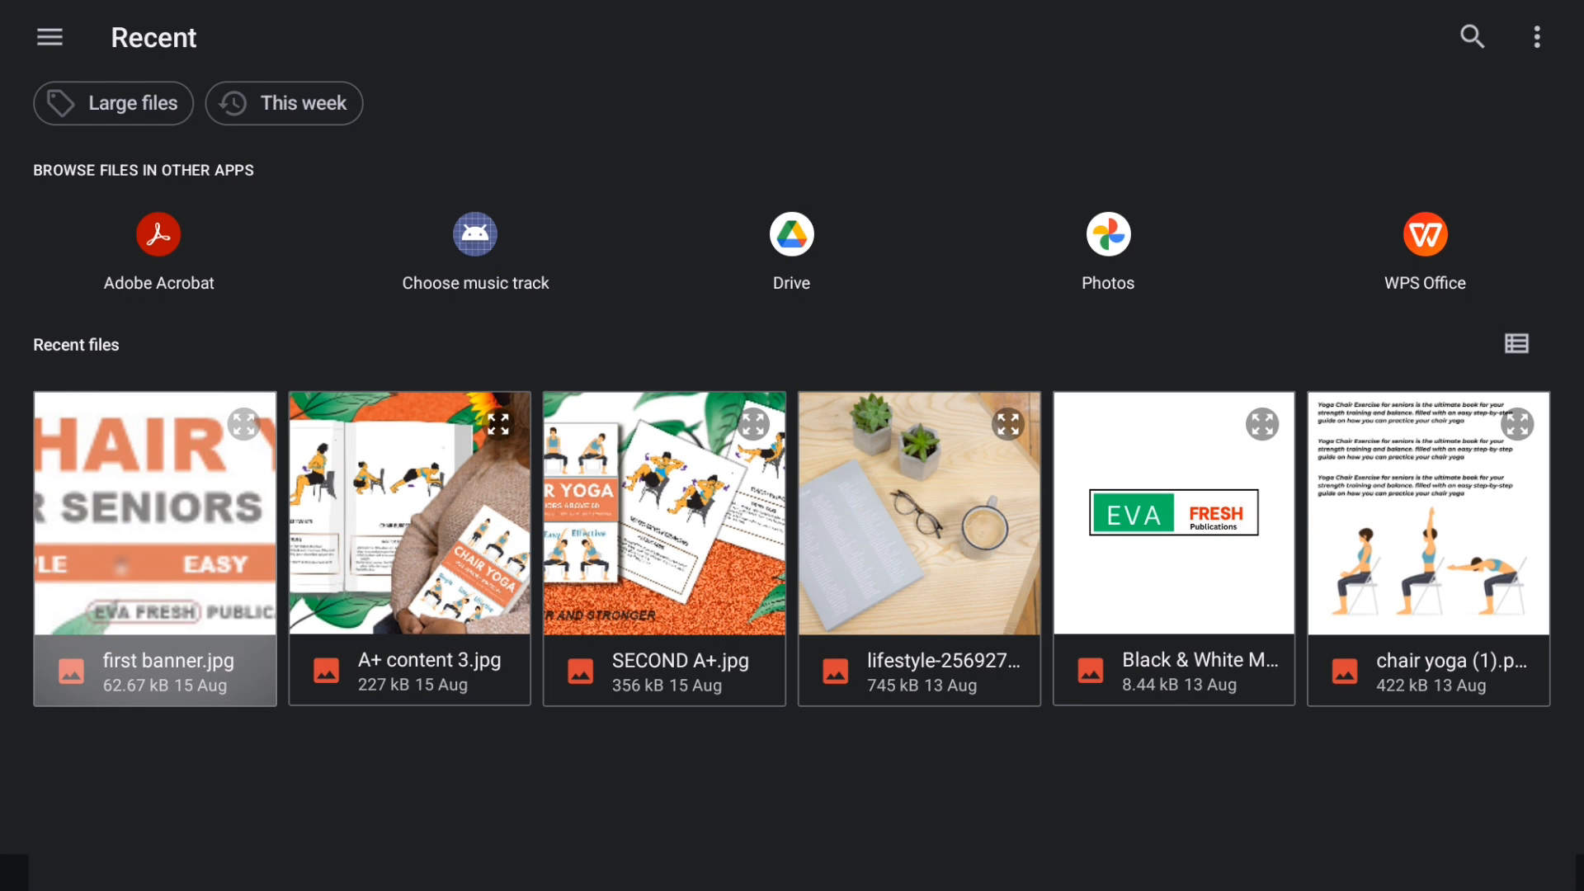
{"action": "left_click", "coordinate": [155, 512]}
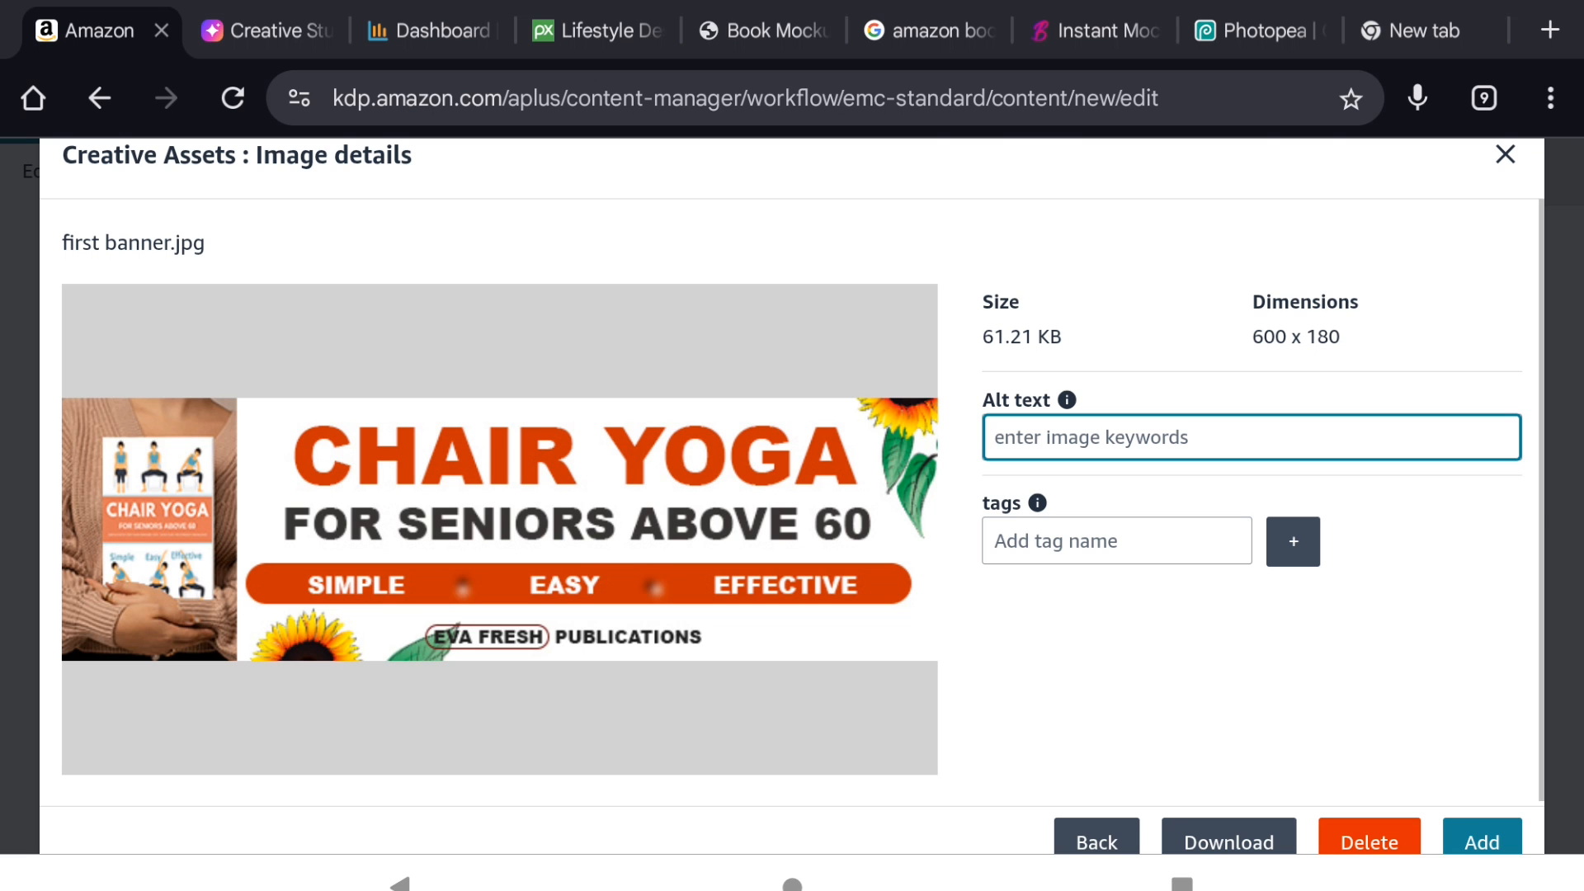
Give the banner the alt text "Chair for seniors" and the tag name "Banner", and add it to the logo module
{"action": "type", "text": "Chair for seniors"}
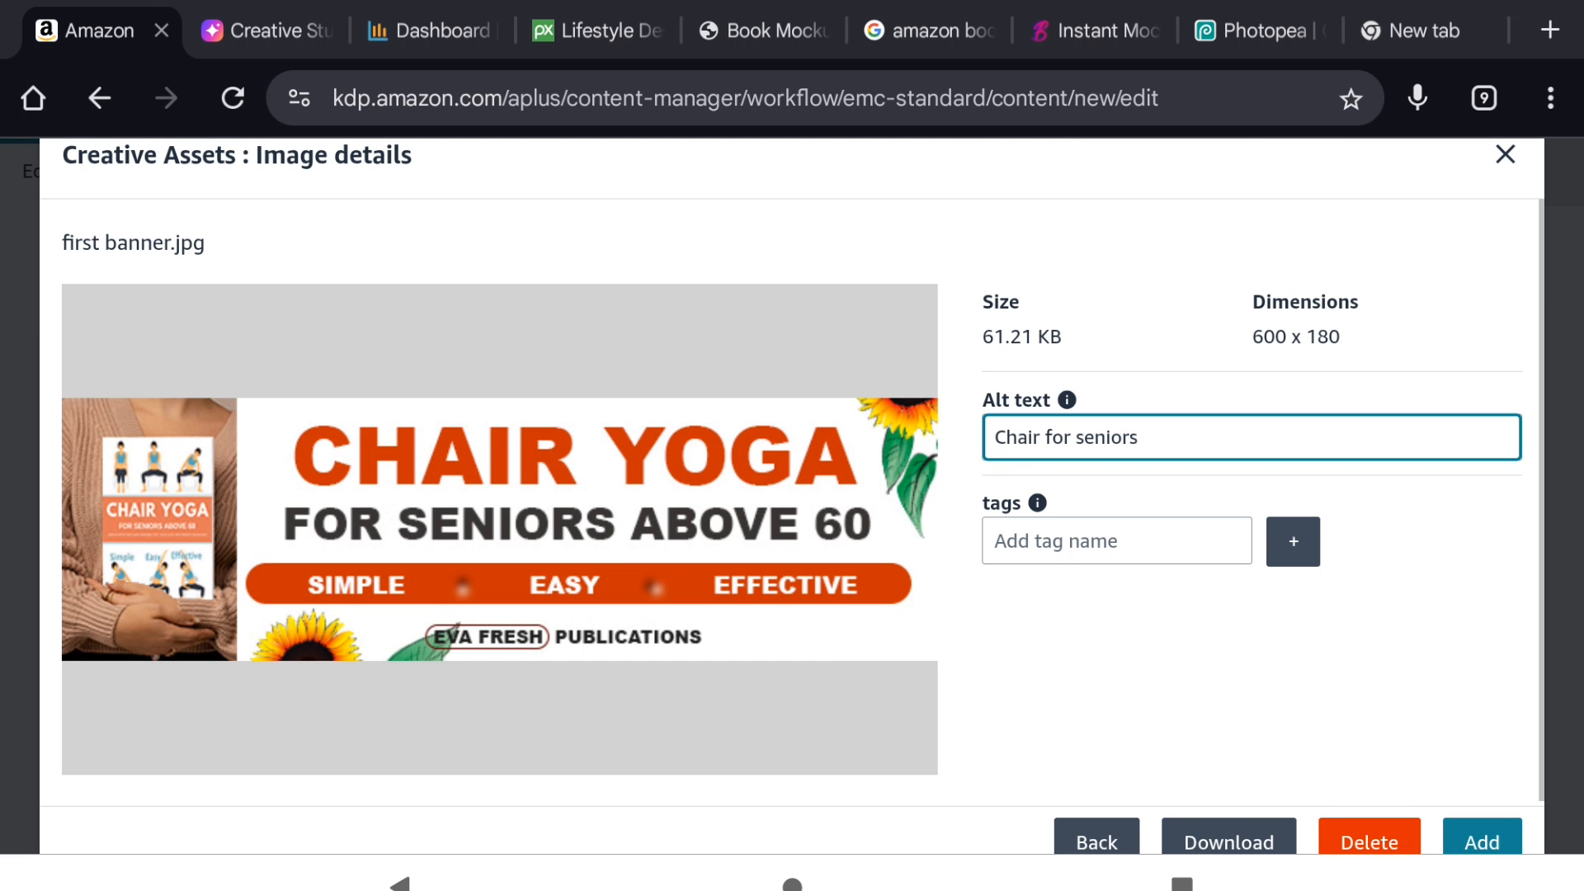
{"action": "left_click", "coordinate": [1116, 540]}
{"action": "type", "text": "Banner"}
{"action": "left_click", "coordinate": [401, 881]}
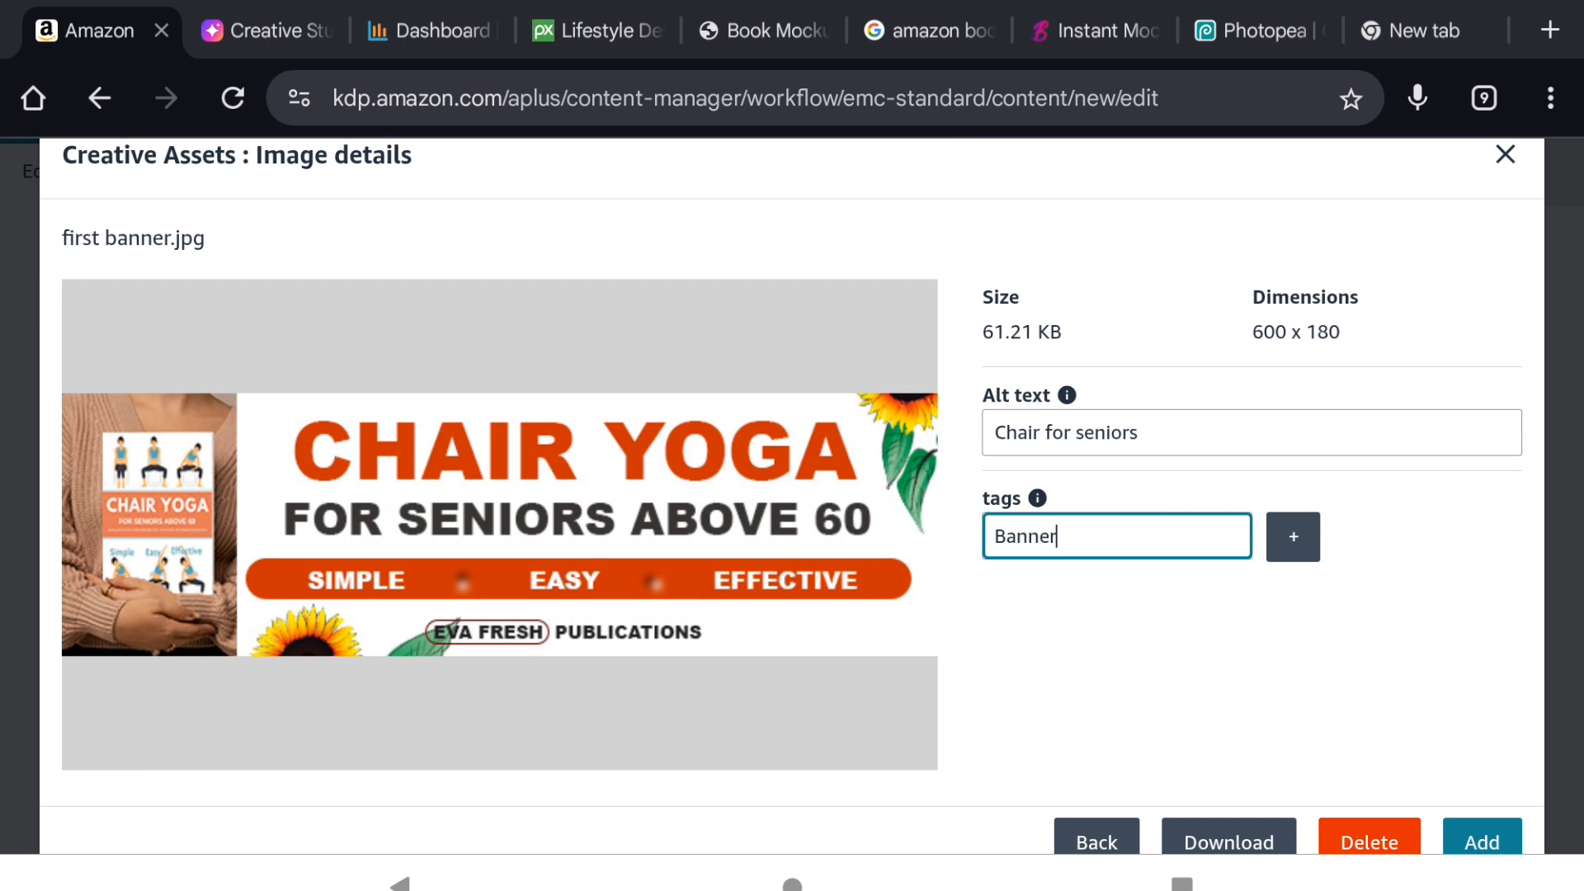
{"action": "left_click", "coordinate": [1482, 842]}
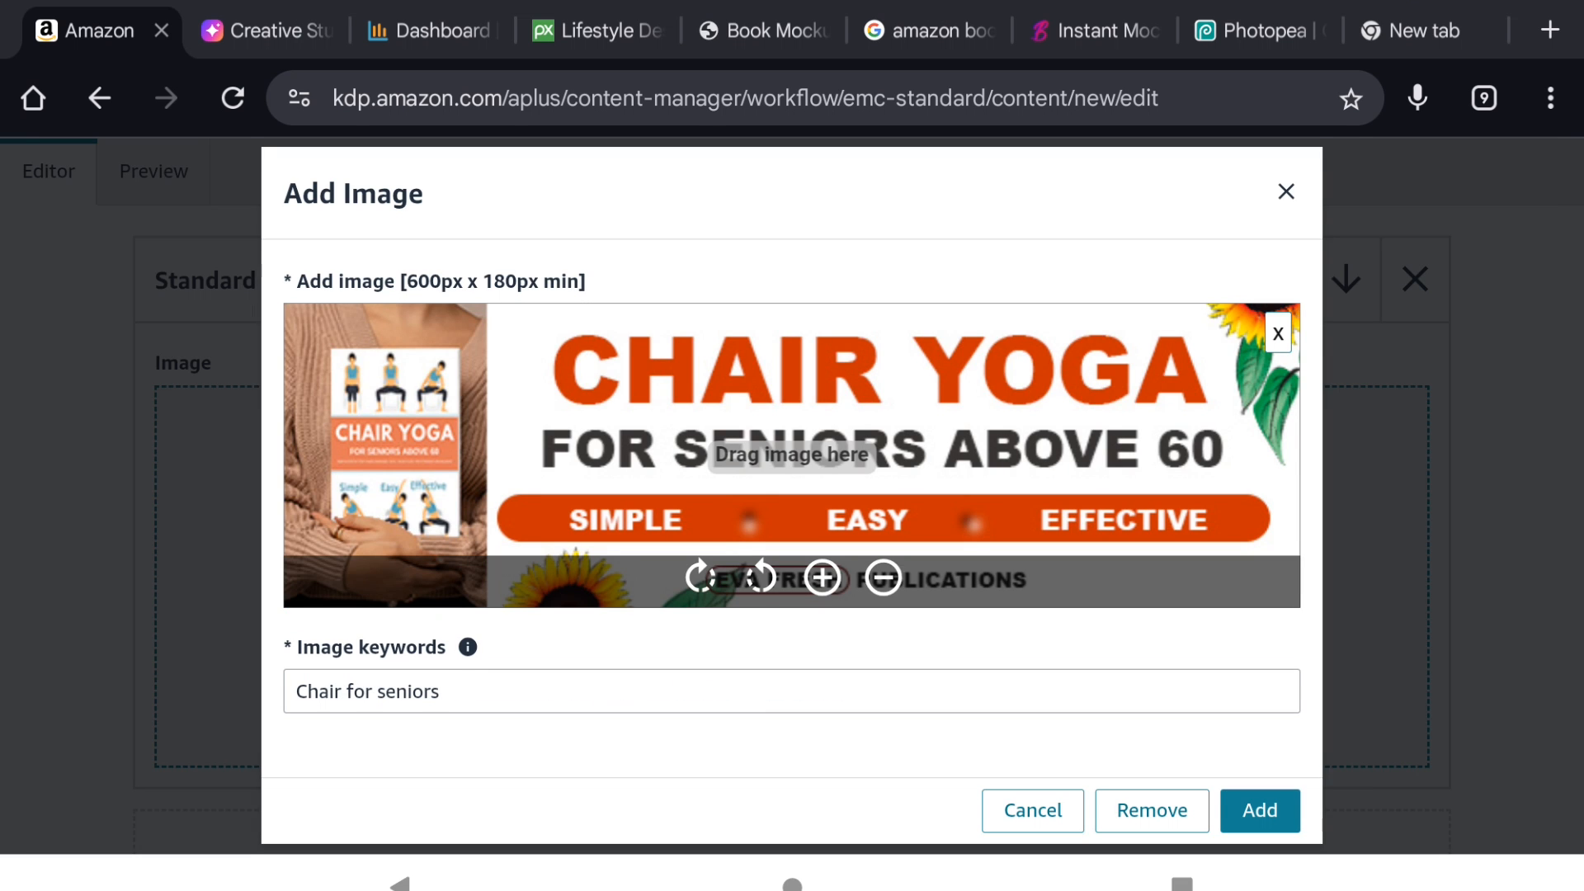
{"action": "scroll", "coordinate": [792, 495], "scroll_direction": "down", "scroll_amount": 2}
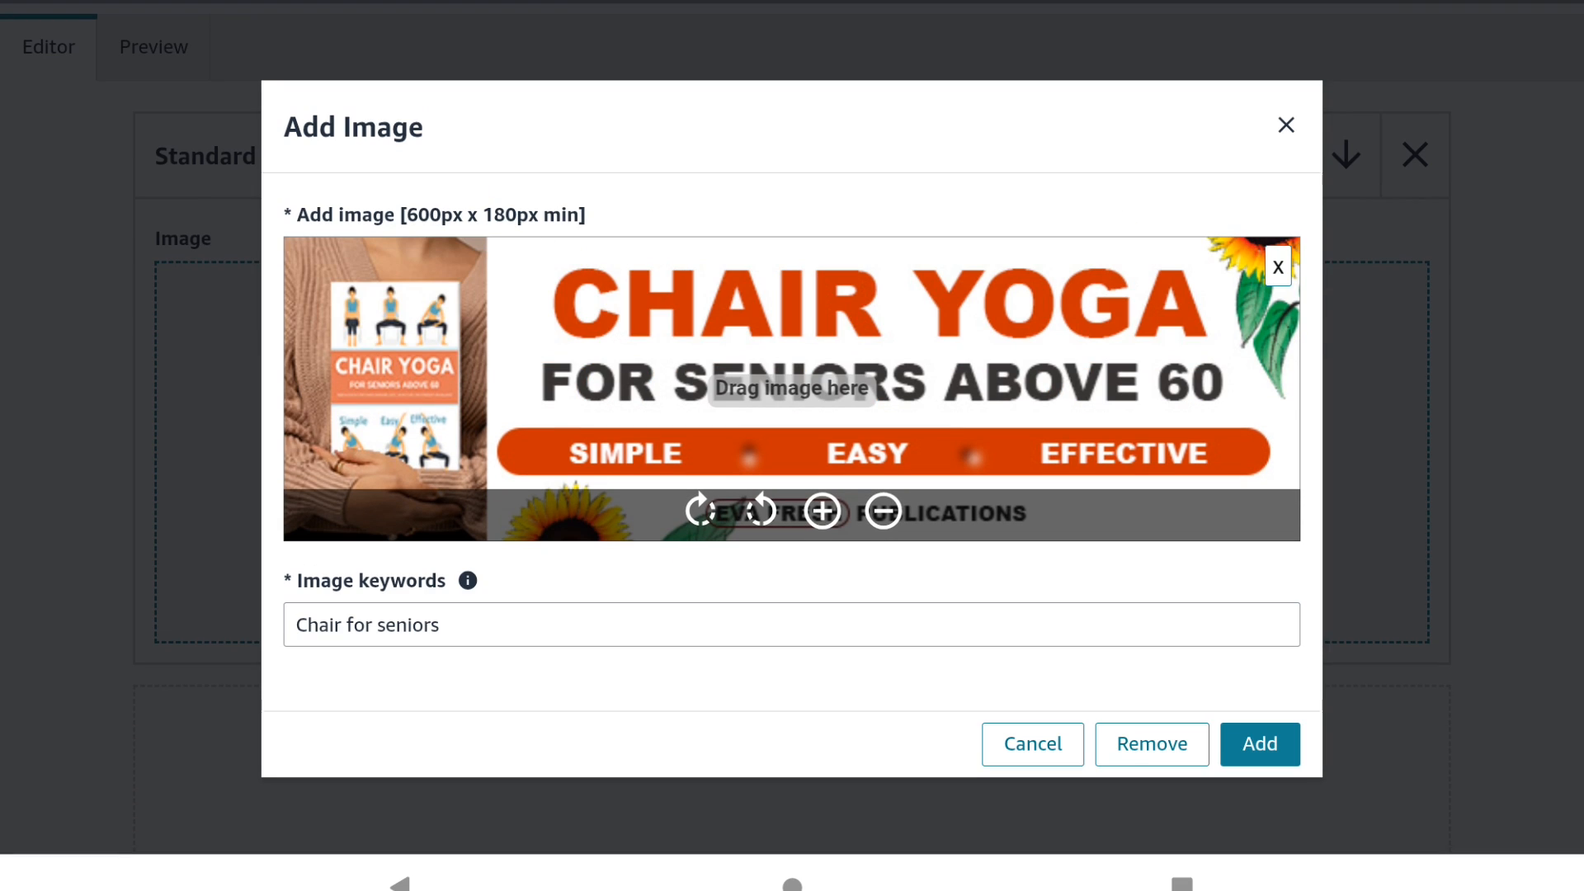
{"action": "left_click", "coordinate": [1260, 743]}
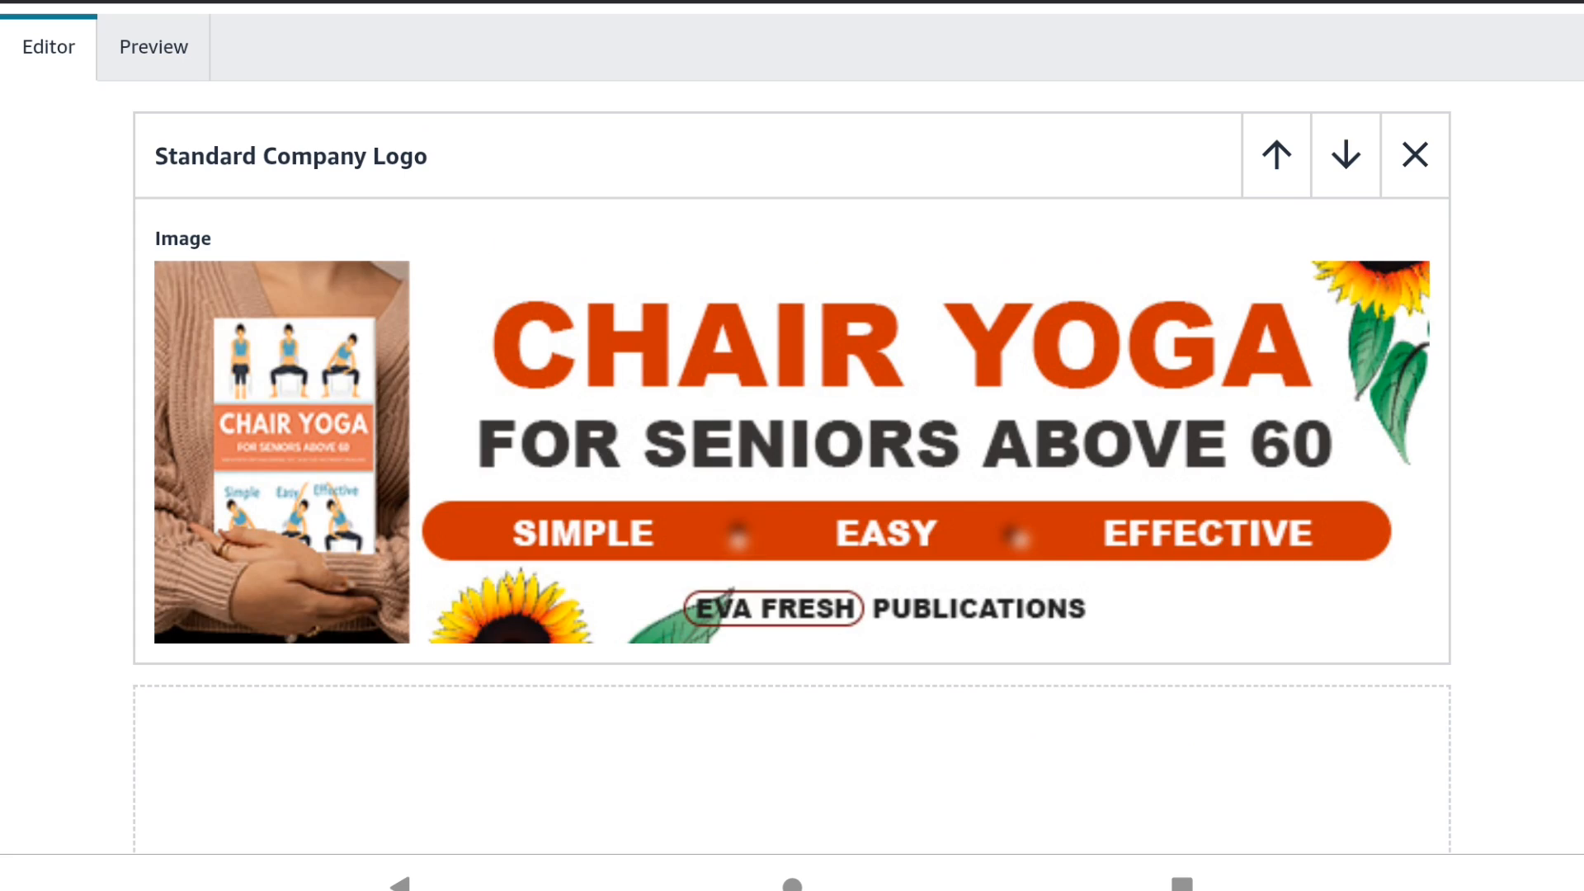
Add a Standard Image Header With Text module below the company logo module
{"action": "scroll", "coordinate": [792, 495], "scroll_direction": "down", "scroll_amount": 6}
{"action": "scroll", "coordinate": [792, 495], "scroll_direction": "up", "scroll_amount": 2}
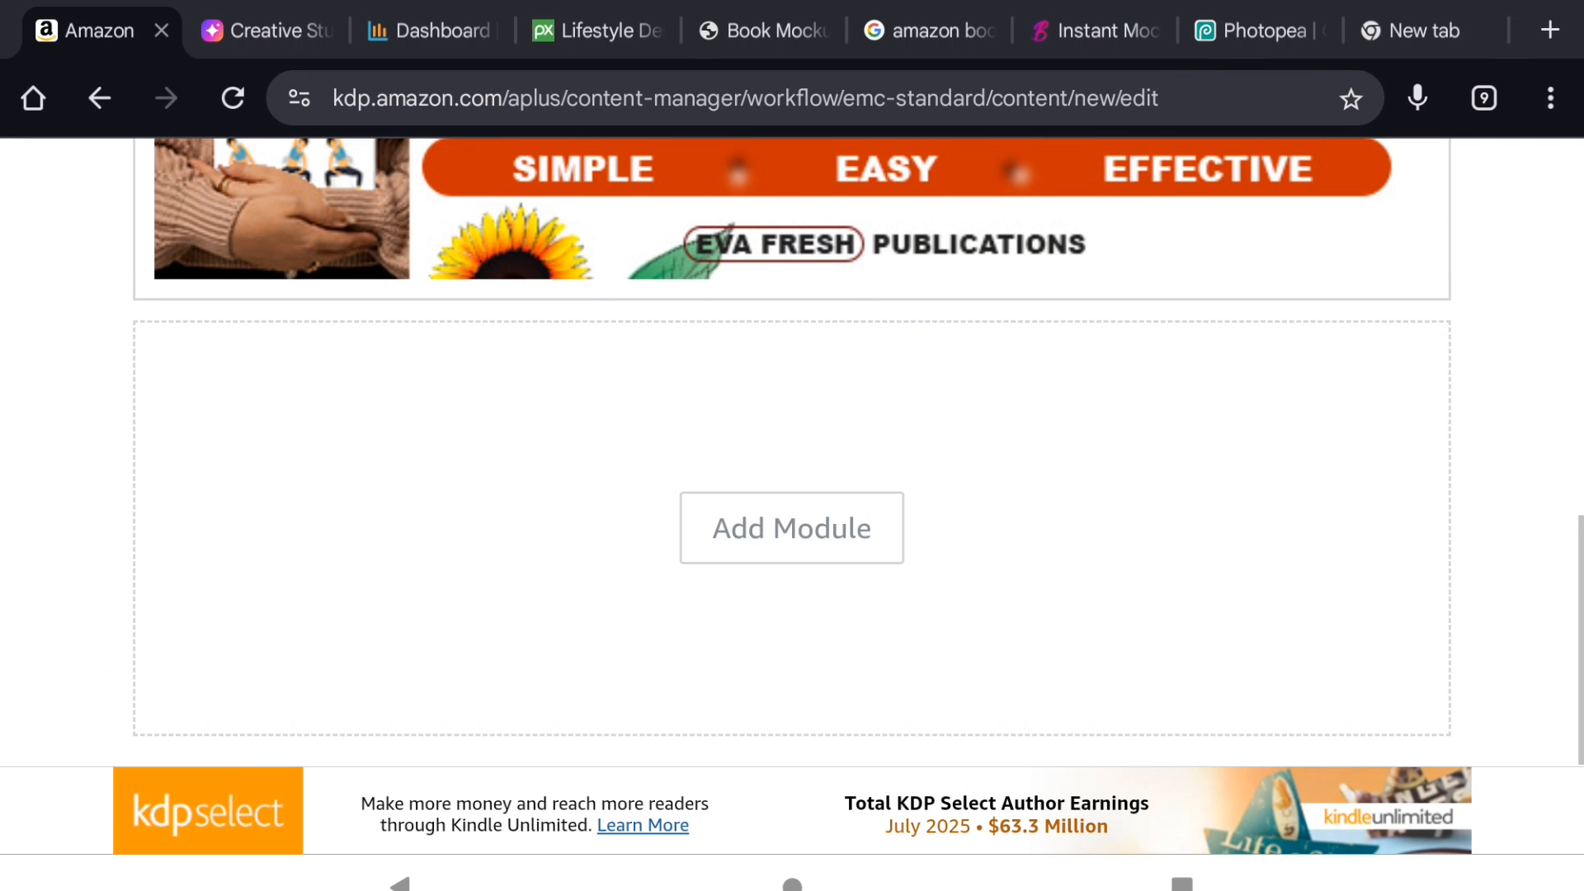
{"action": "left_click", "coordinate": [792, 528]}
{"action": "scroll", "coordinate": [792, 536], "scroll_direction": "down", "scroll_amount": 5}
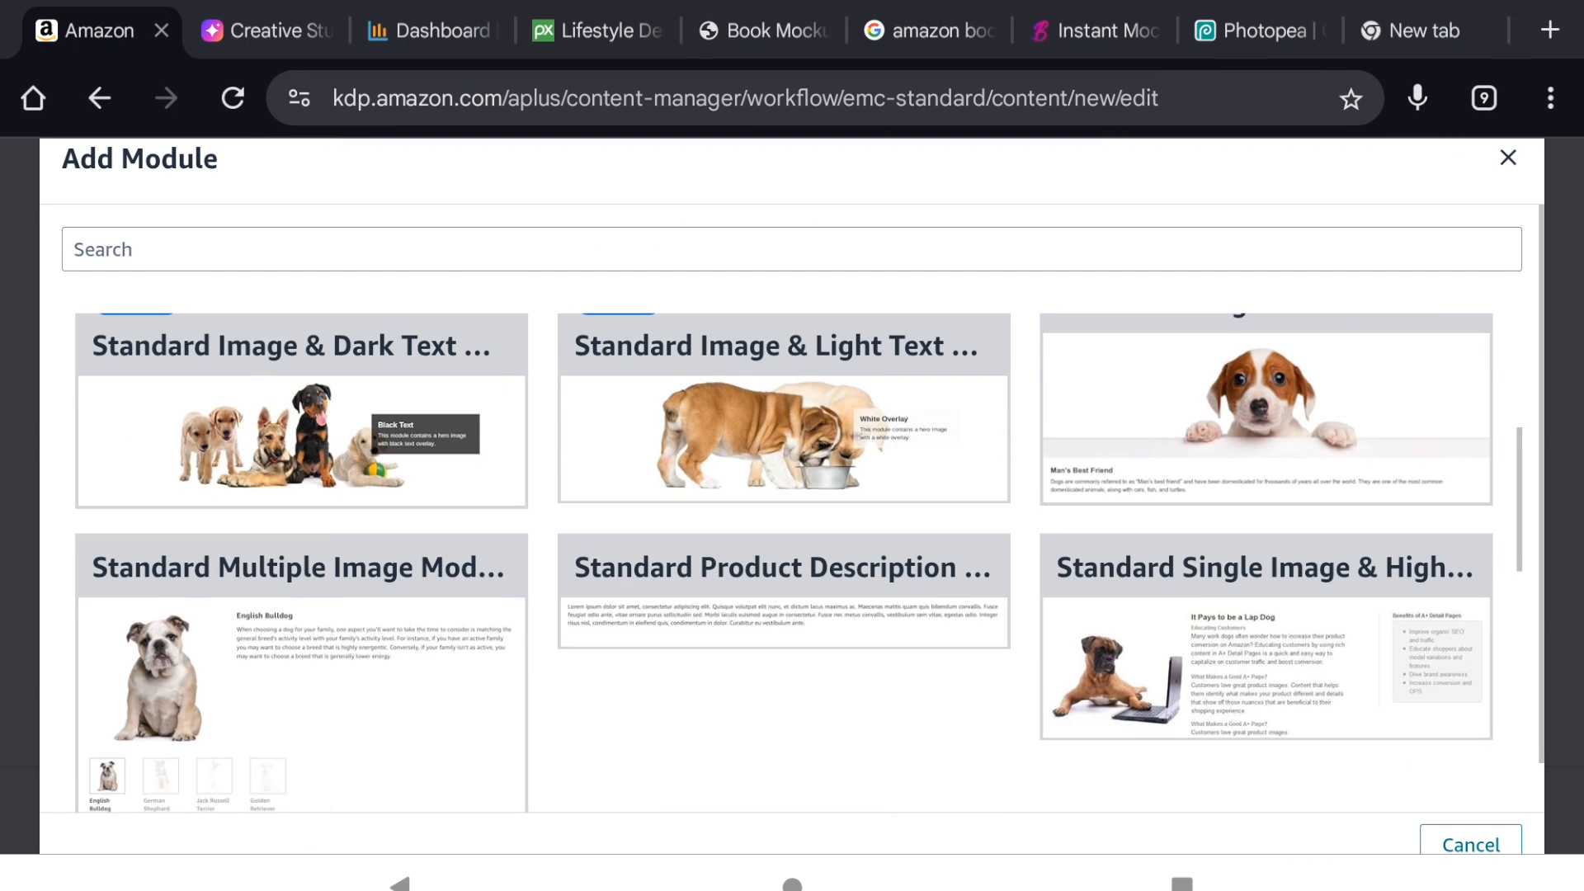
{"action": "scroll", "coordinate": [792, 561], "scroll_direction": "up", "scroll_amount": 1}
{"action": "left_click", "coordinate": [1266, 464]}
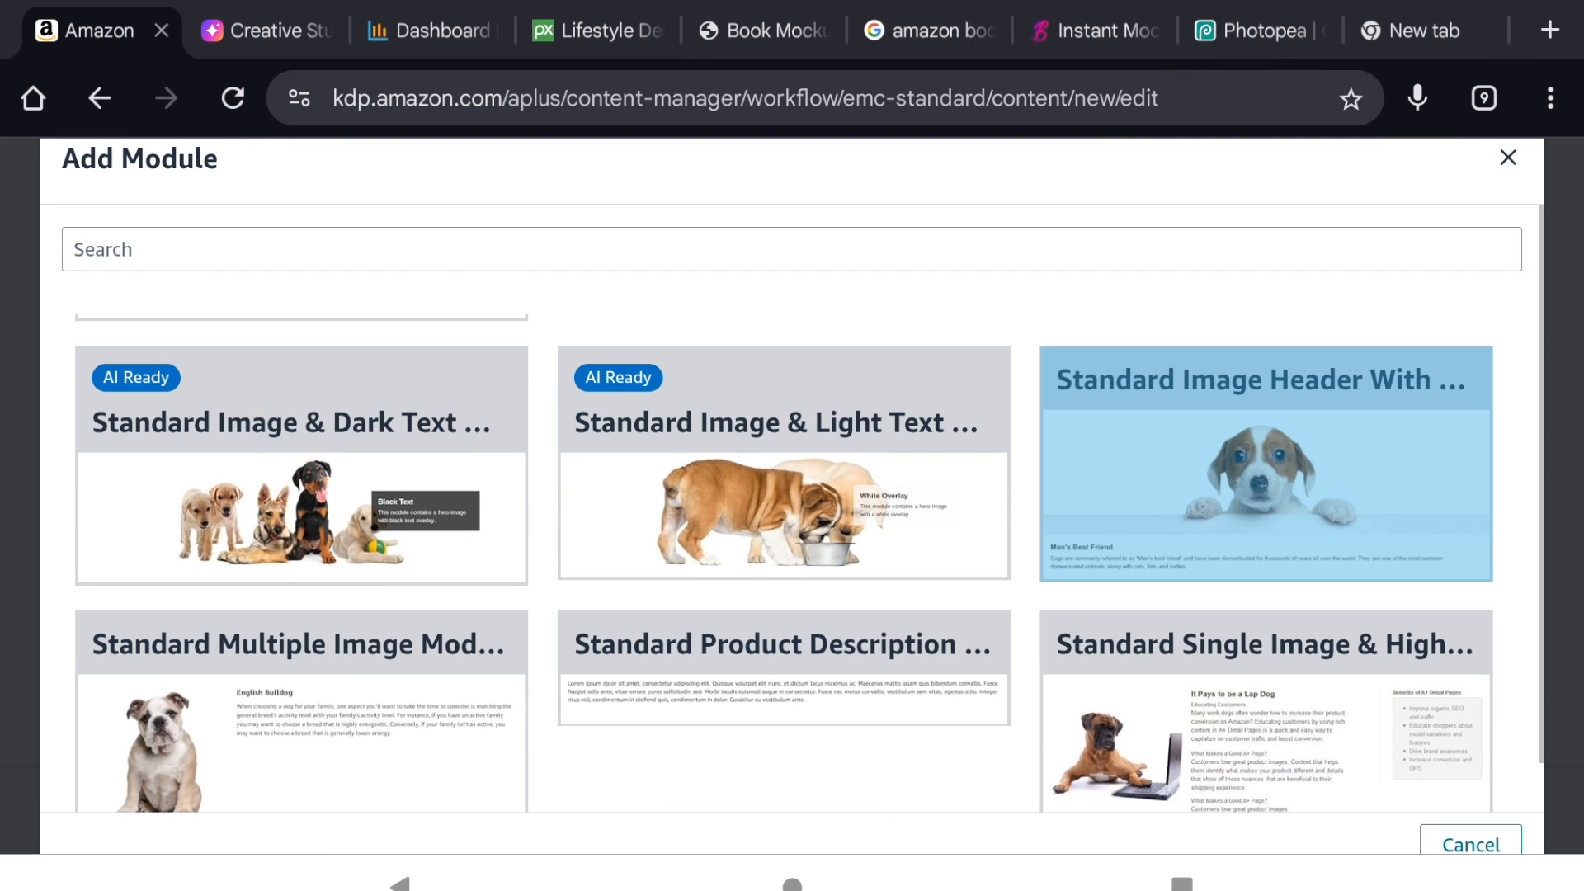
Upload SECOND A+.jpg as the 970 x 600 image of the first Standard Image Header With Text module
{"action": "scroll", "coordinate": [792, 495], "scroll_direction": "down", "scroll_amount": 6}
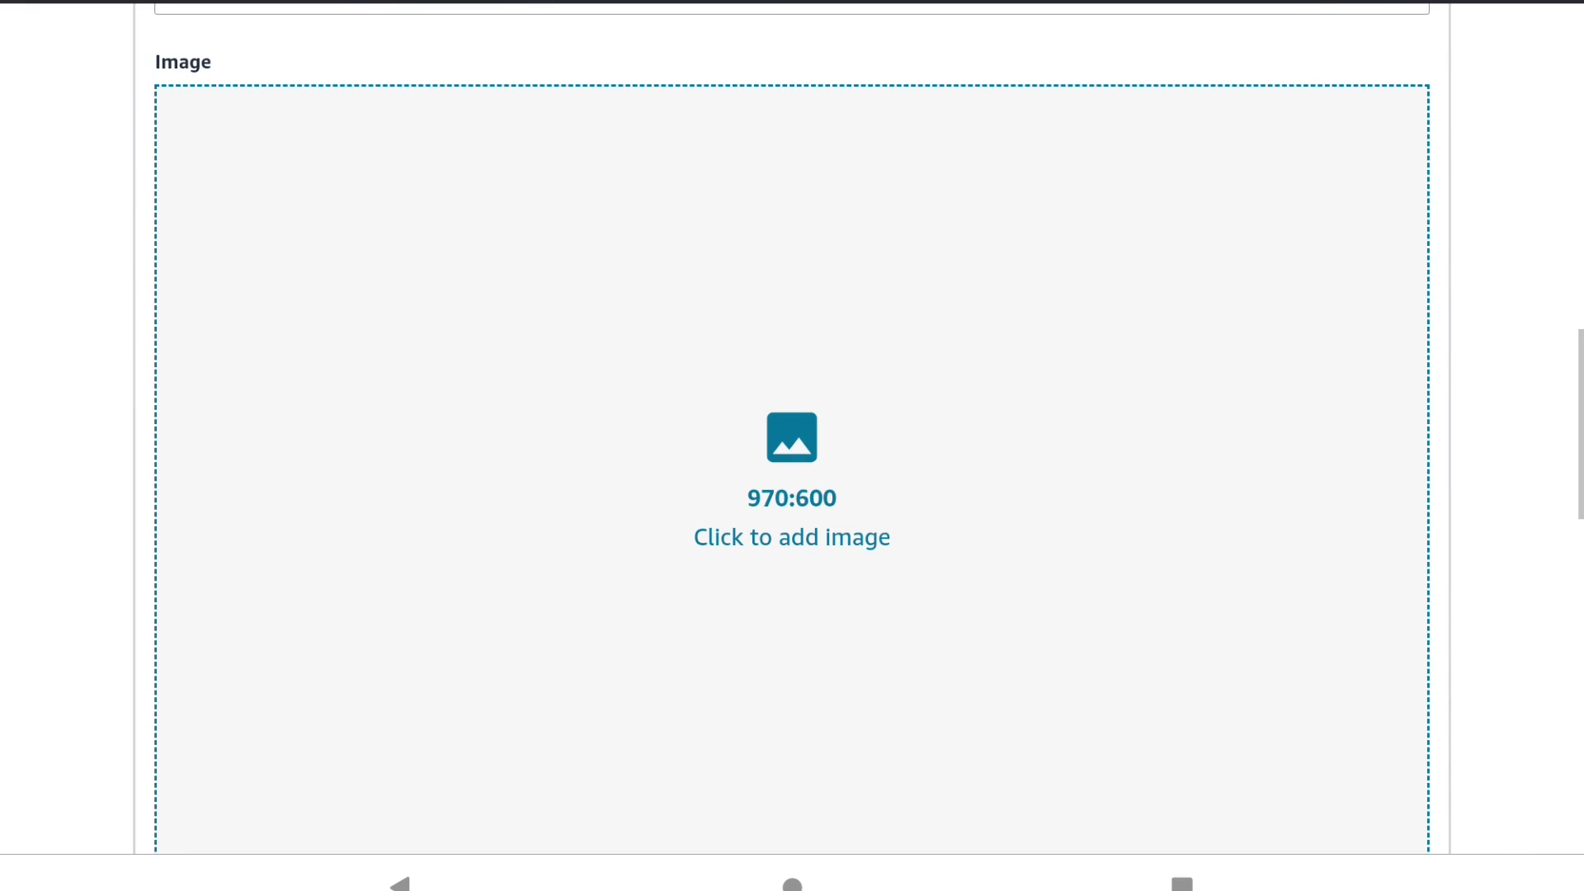
{"action": "left_click", "coordinate": [792, 511]}
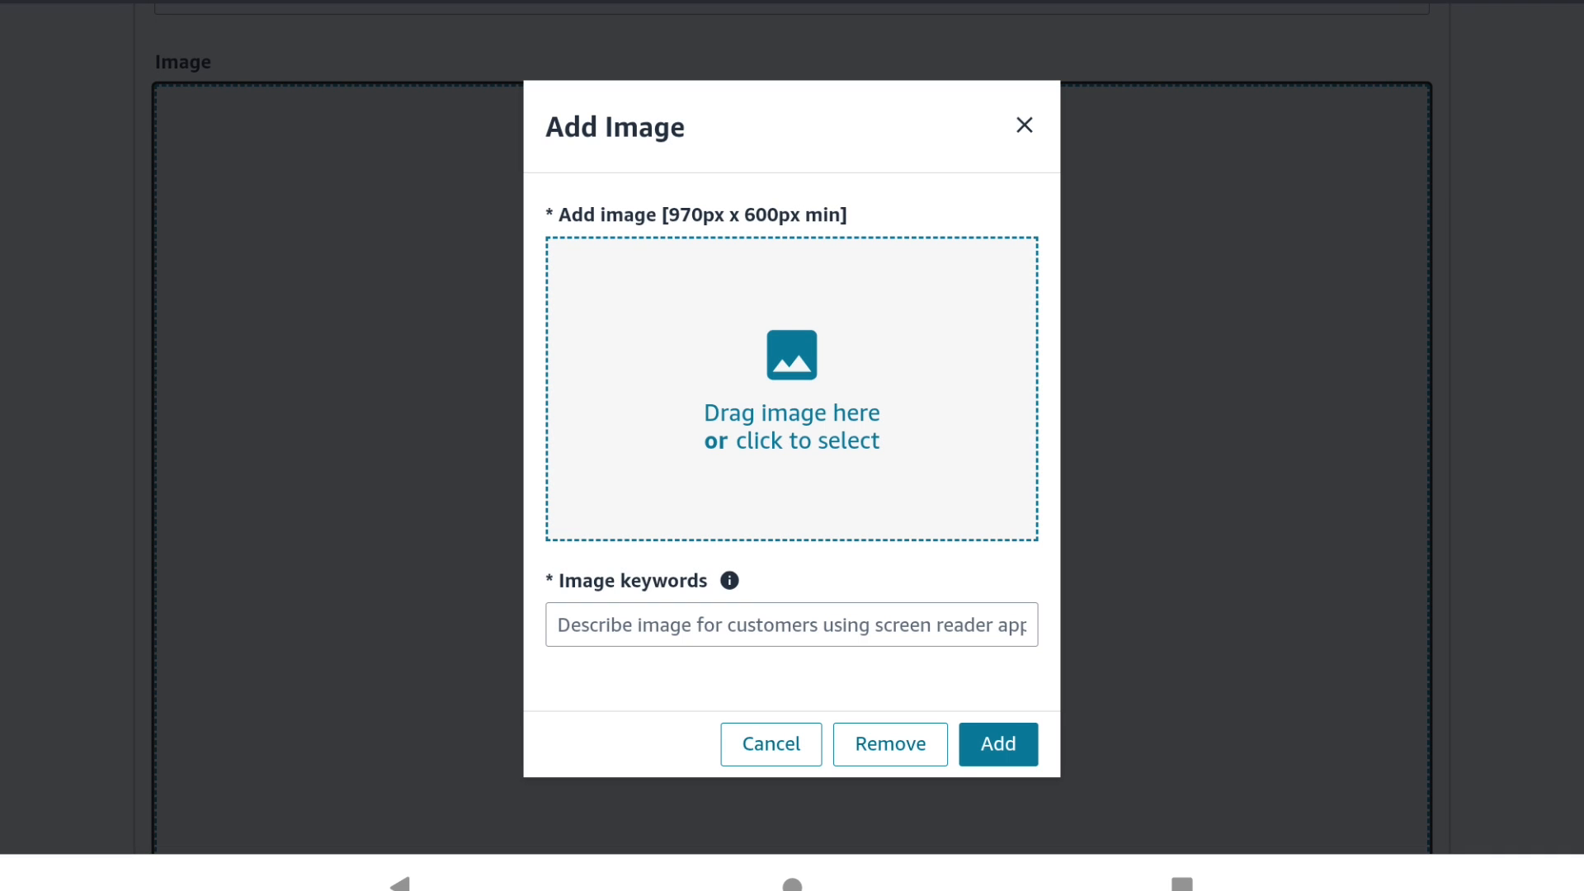
{"action": "left_click", "coordinate": [792, 388]}
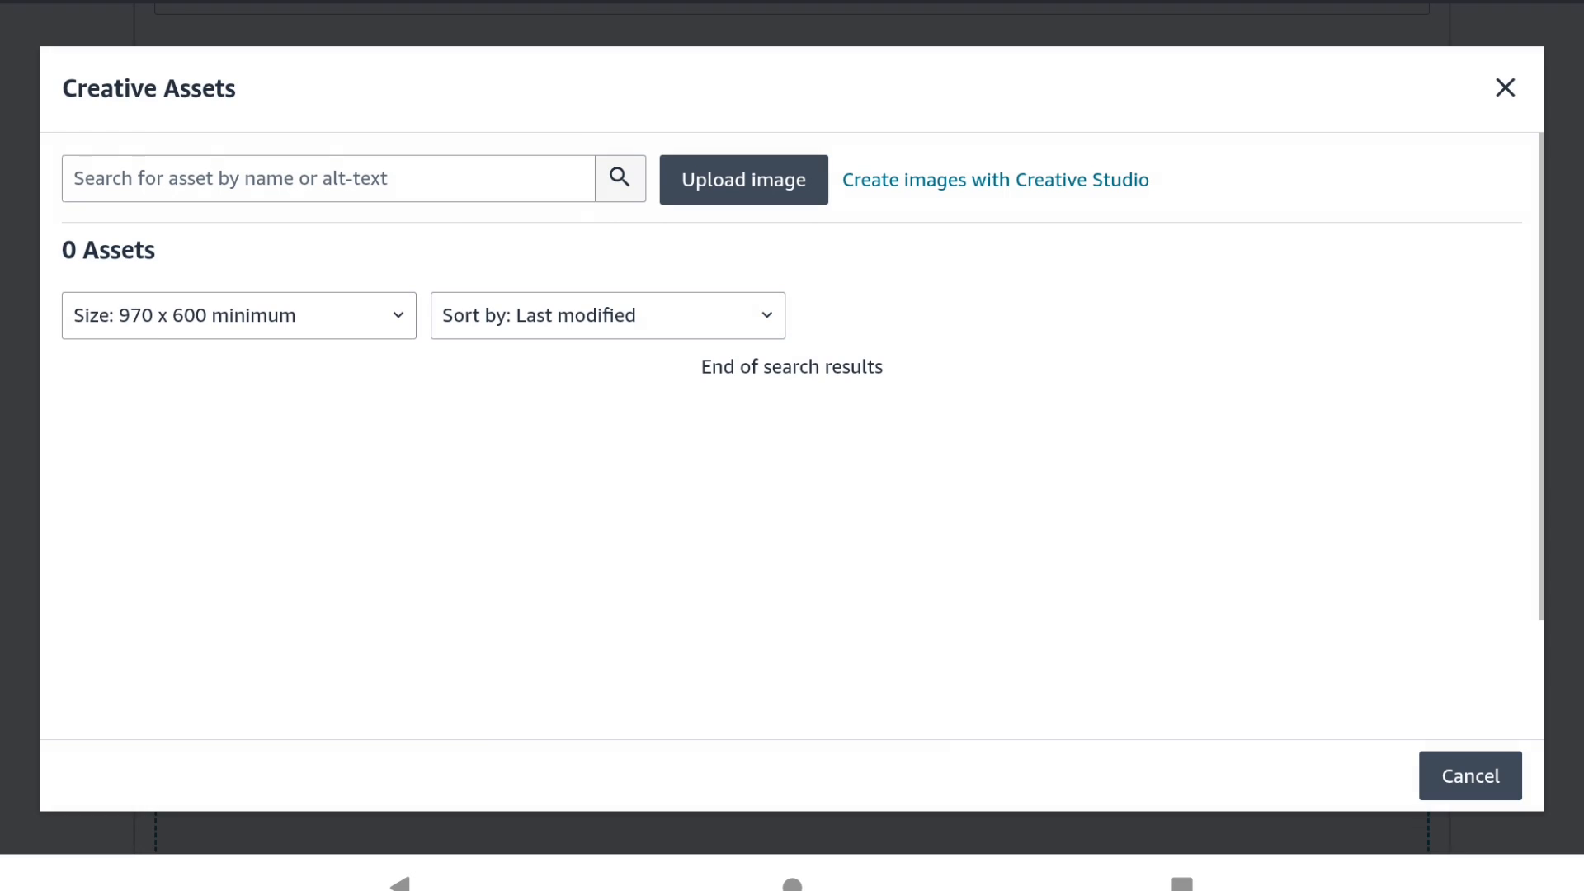
{"action": "left_click", "coordinate": [744, 179]}
{"action": "left_click", "coordinate": [664, 511]}
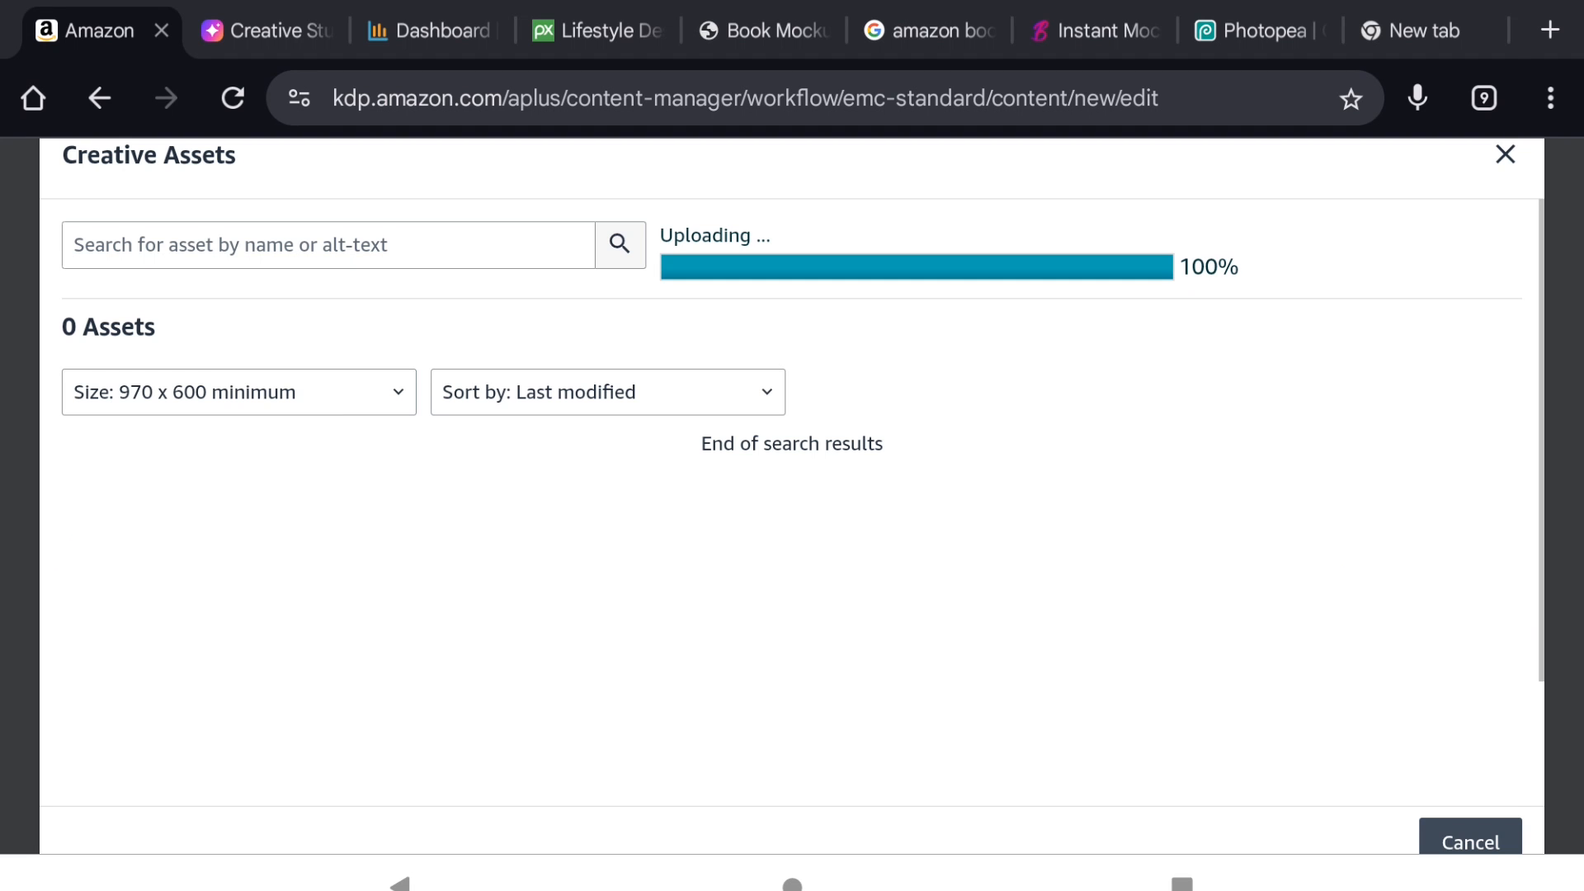
Give SECOND A+.jpg the alt text "Chair yoga seniors" and the tag name "Cover", and add it to the module
{"action": "left_click", "coordinate": [1250, 437]}
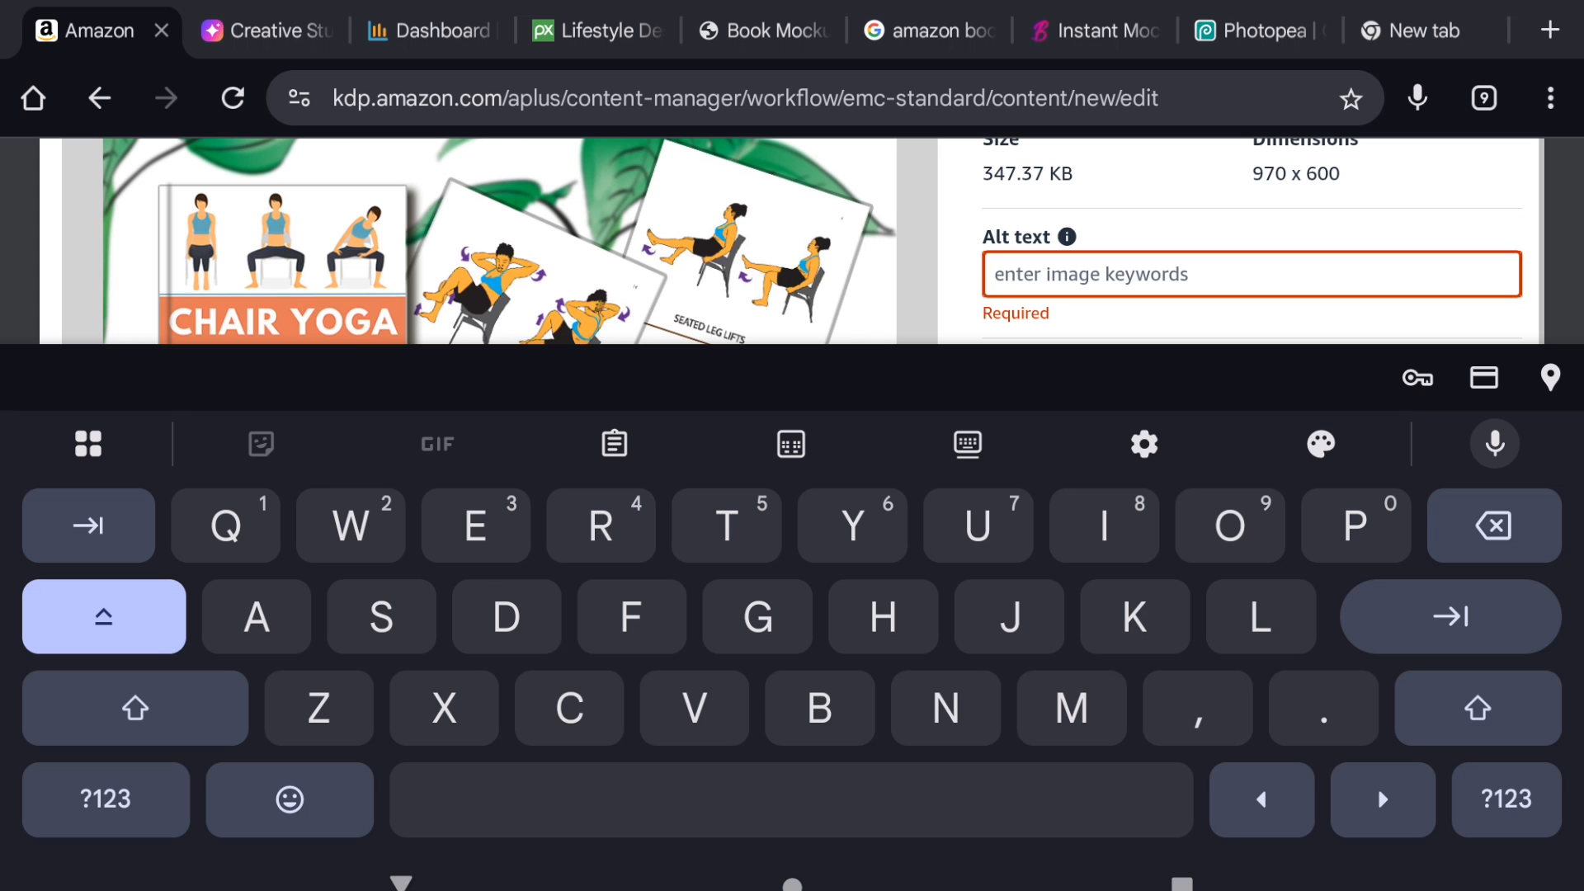
{"action": "type", "text": "Chair yoga seniors"}
{"action": "key", "text": "Escape"}
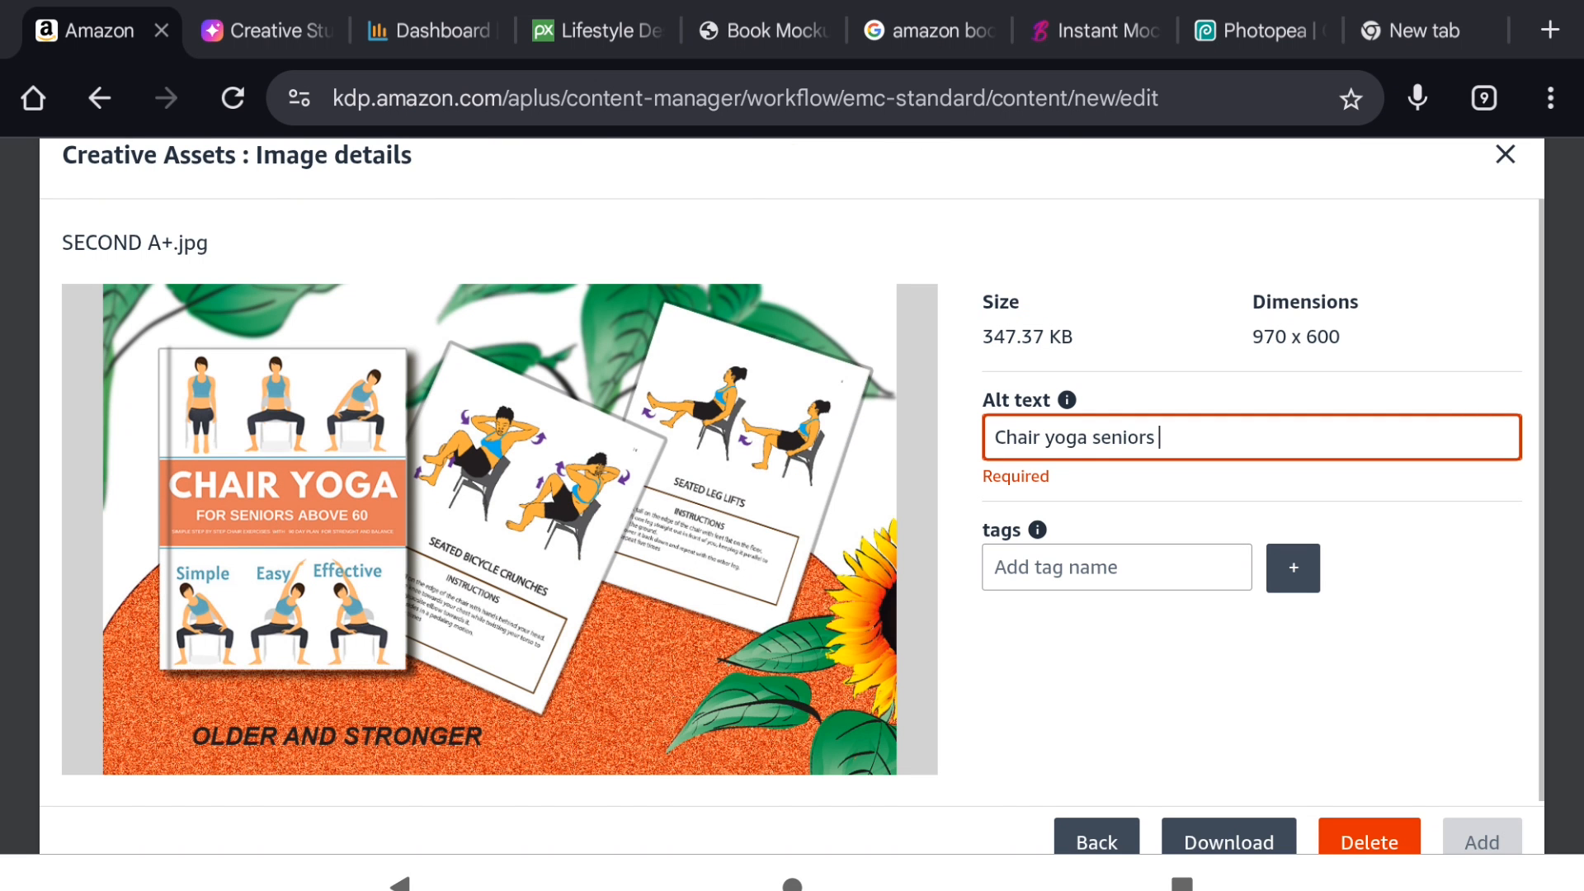
{"action": "left_click", "coordinate": [1116, 567]}
{"action": "type", "text": "Cover"}
{"action": "key", "text": "Escape"}
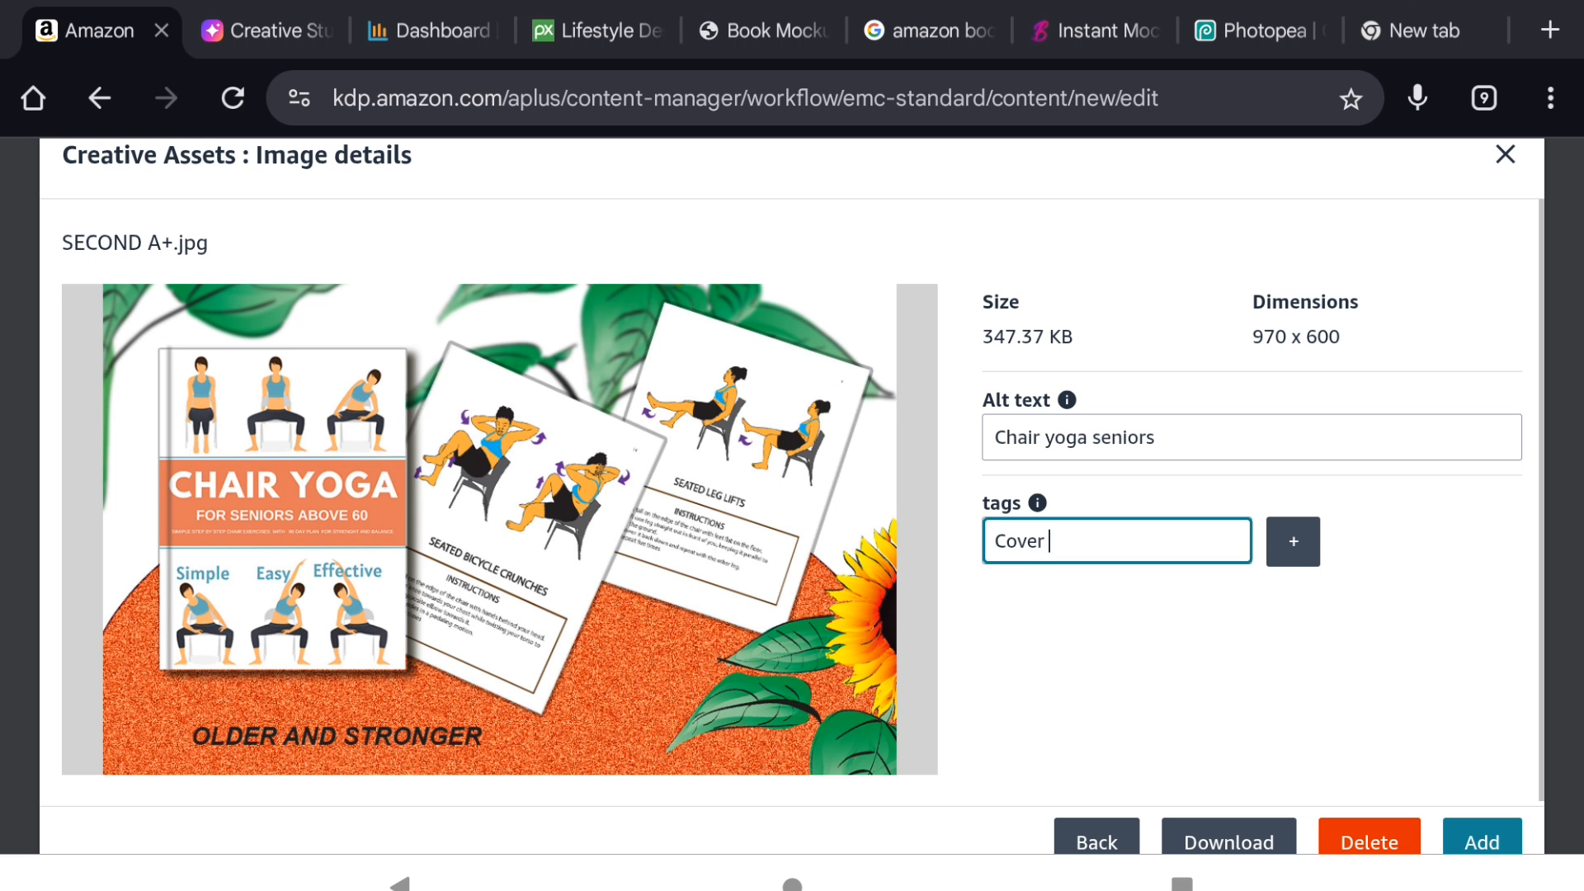
{"action": "left_click", "coordinate": [1481, 841]}
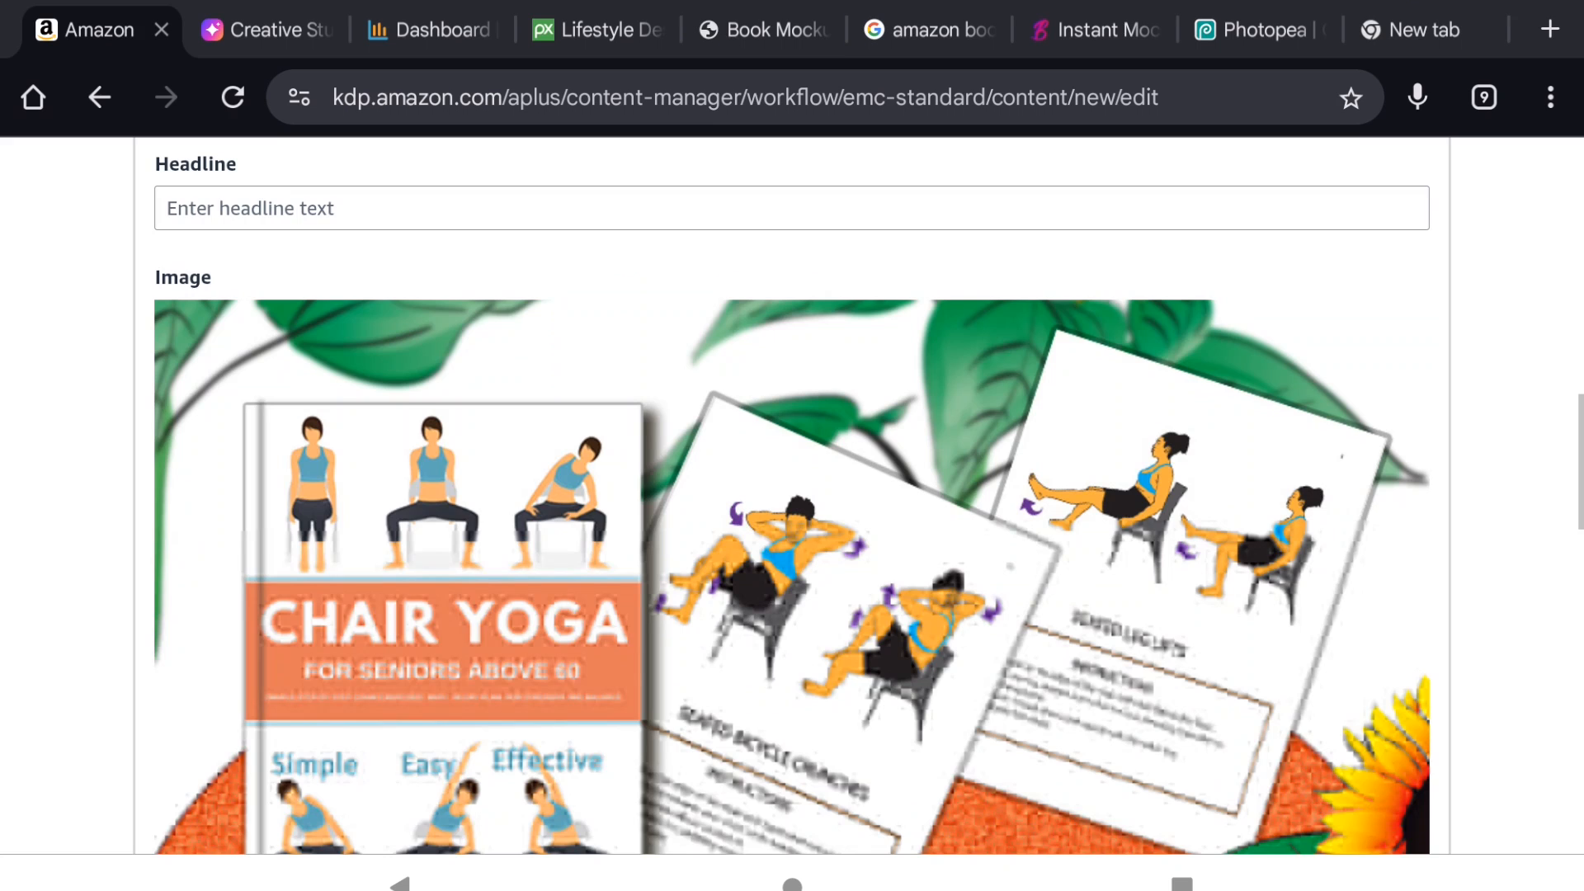
Add another Standard Image Header With Text module at the end of the content
{"action": "scroll", "coordinate": [792, 495], "scroll_direction": "down", "scroll_amount": 15}
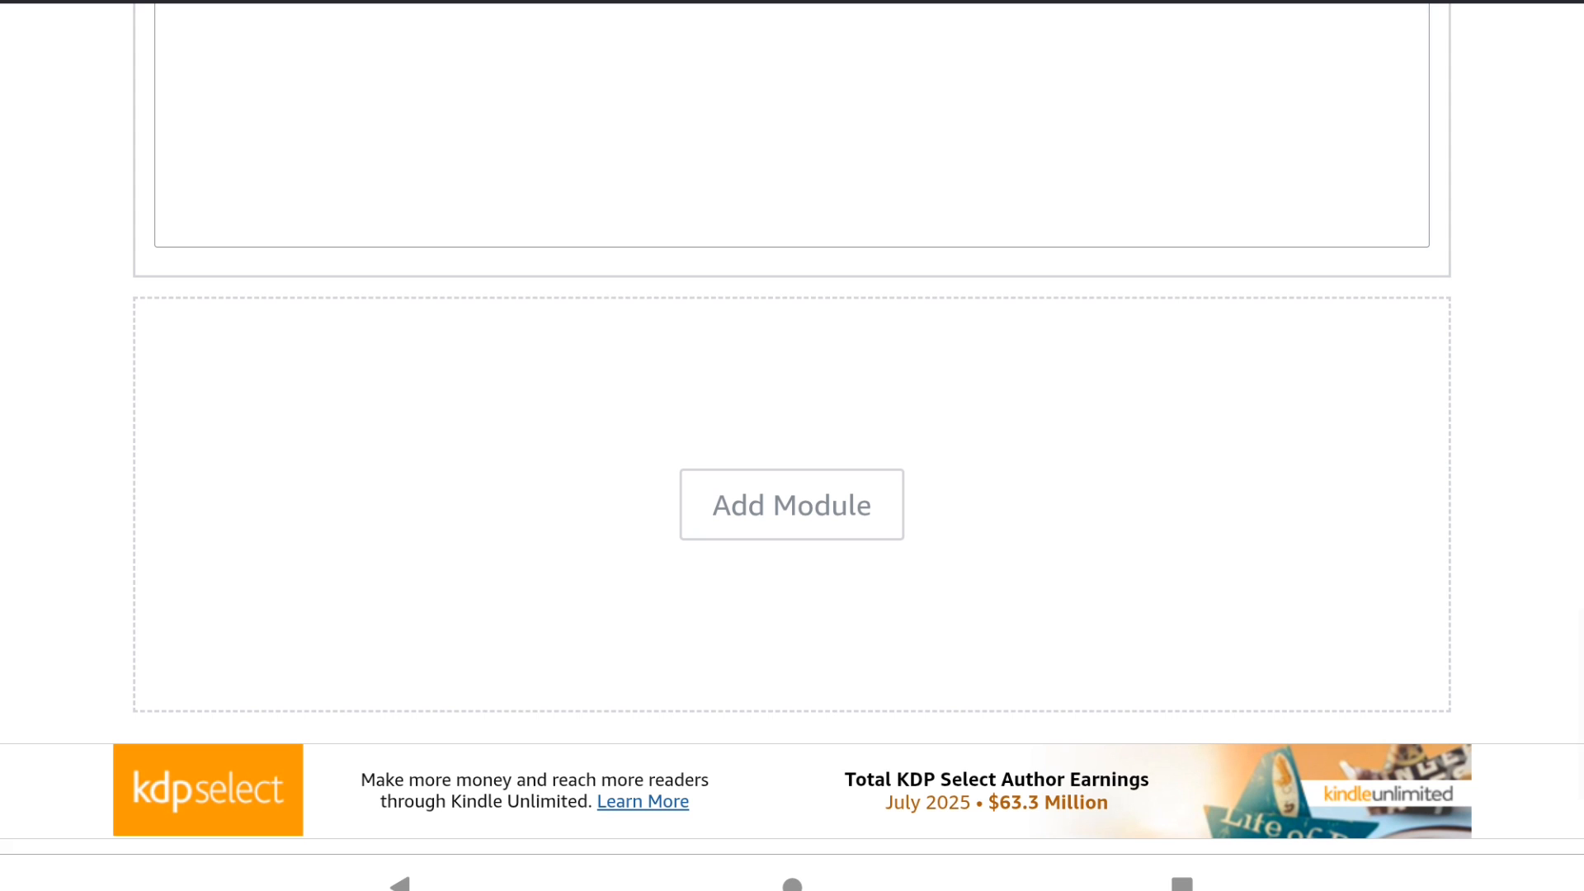
{"action": "left_click", "coordinate": [792, 505]}
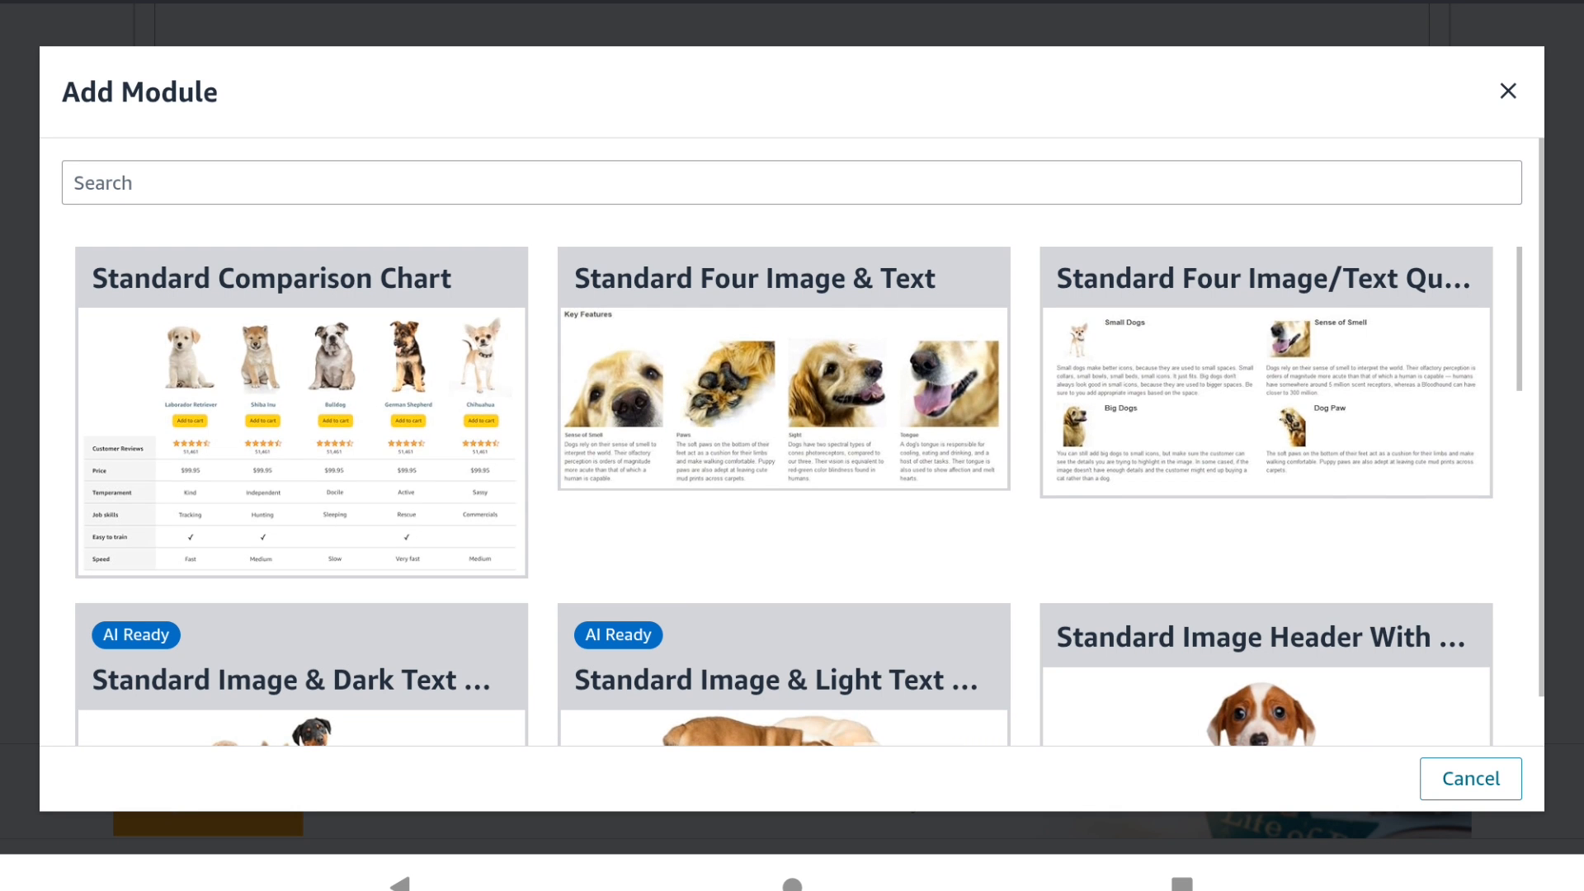
{"action": "scroll", "coordinate": [792, 495], "scroll_direction": "down", "scroll_amount": 3}
{"action": "left_click", "coordinate": [1267, 458]}
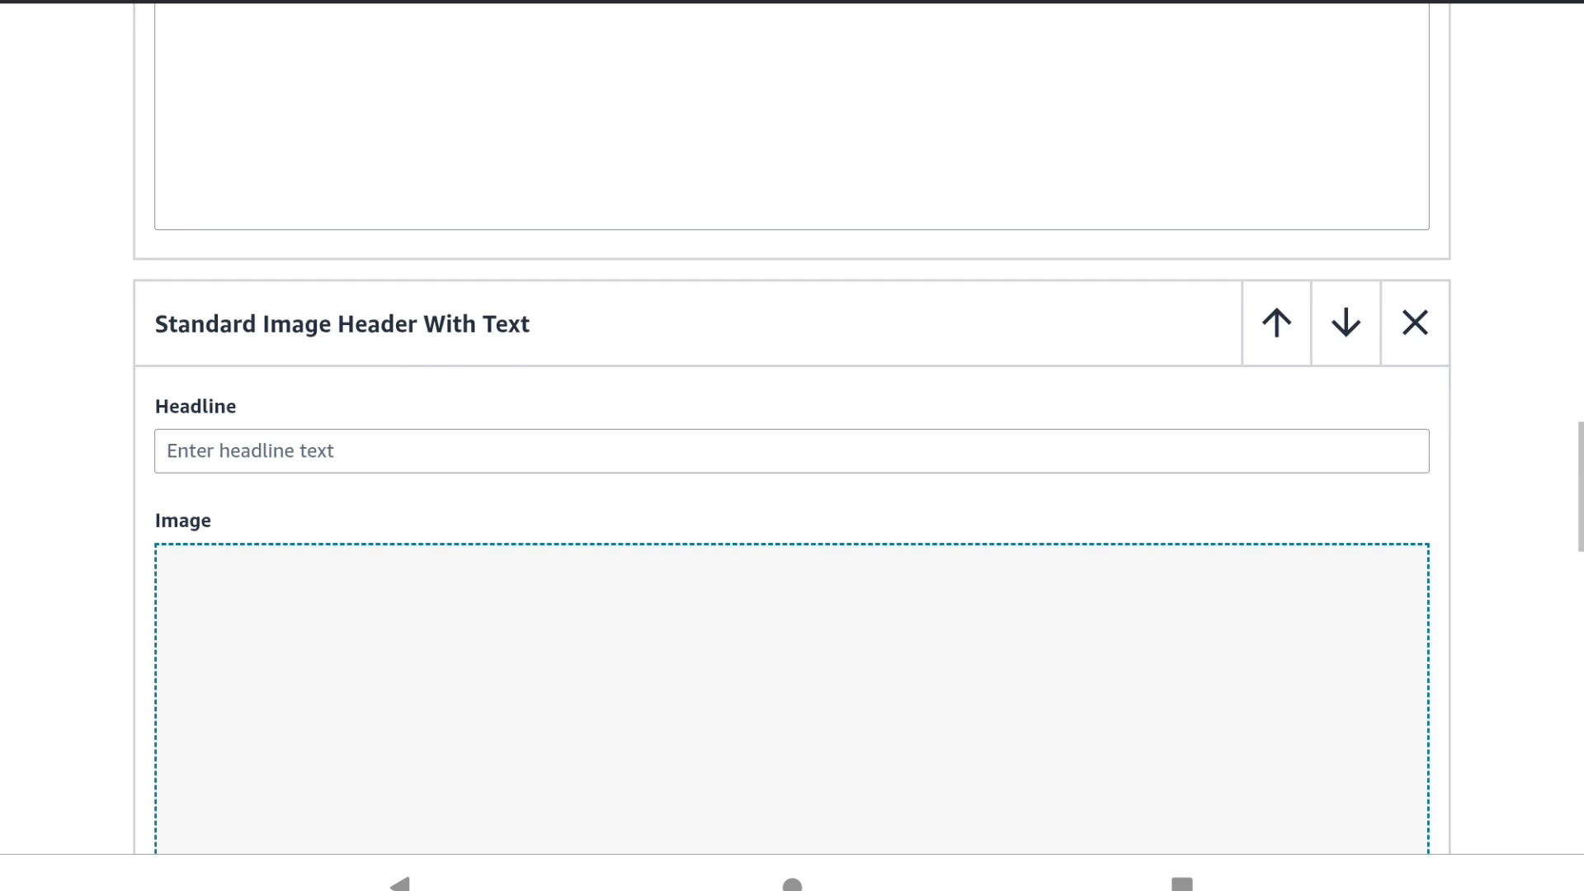
Upload A+ content 3.jpg as the image of the last Standard Image Header With Text module
{"action": "left_click", "coordinate": [792, 633]}
{"action": "left_click", "coordinate": [792, 424]}
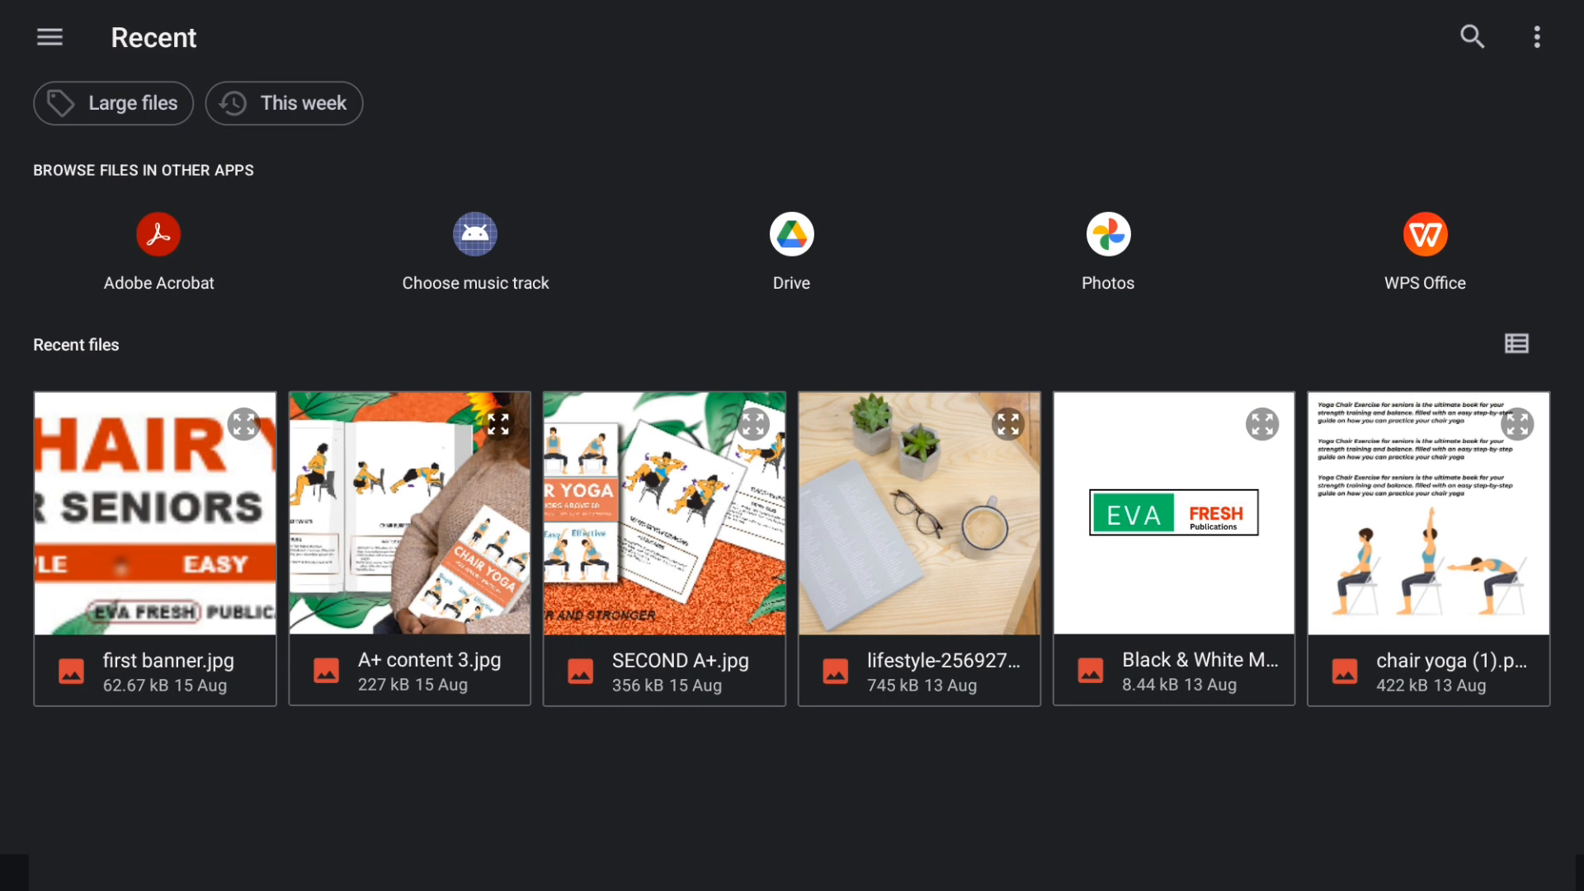
{"action": "left_click", "coordinate": [413, 513]}
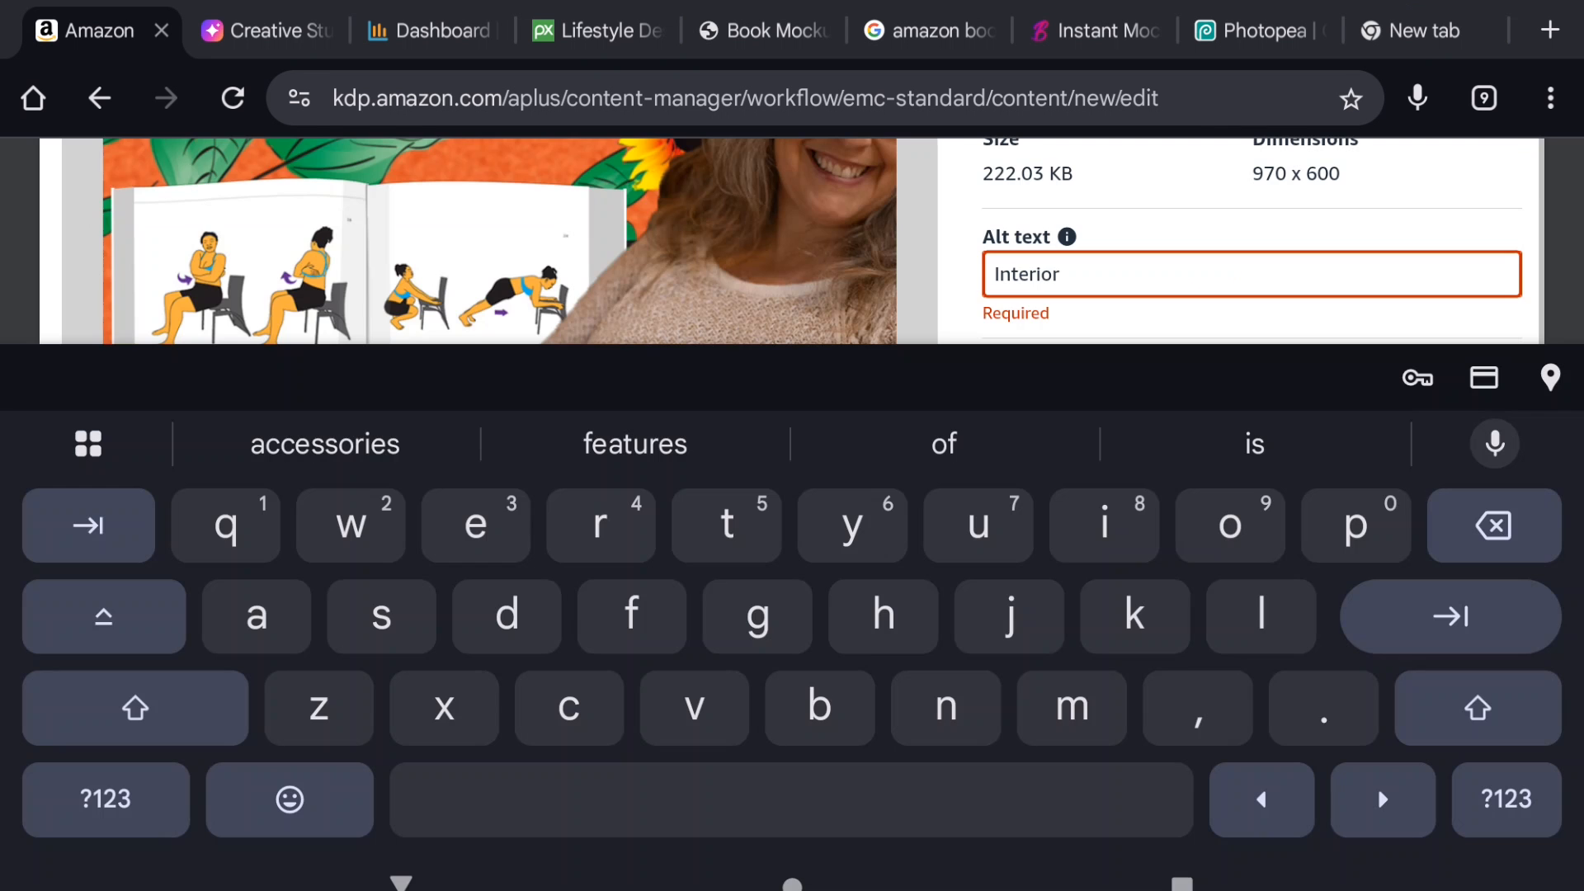
Give A+ content 3.jpg the alt text and tag name "Interior", and add it to the module
{"action": "key", "text": "Escape"}
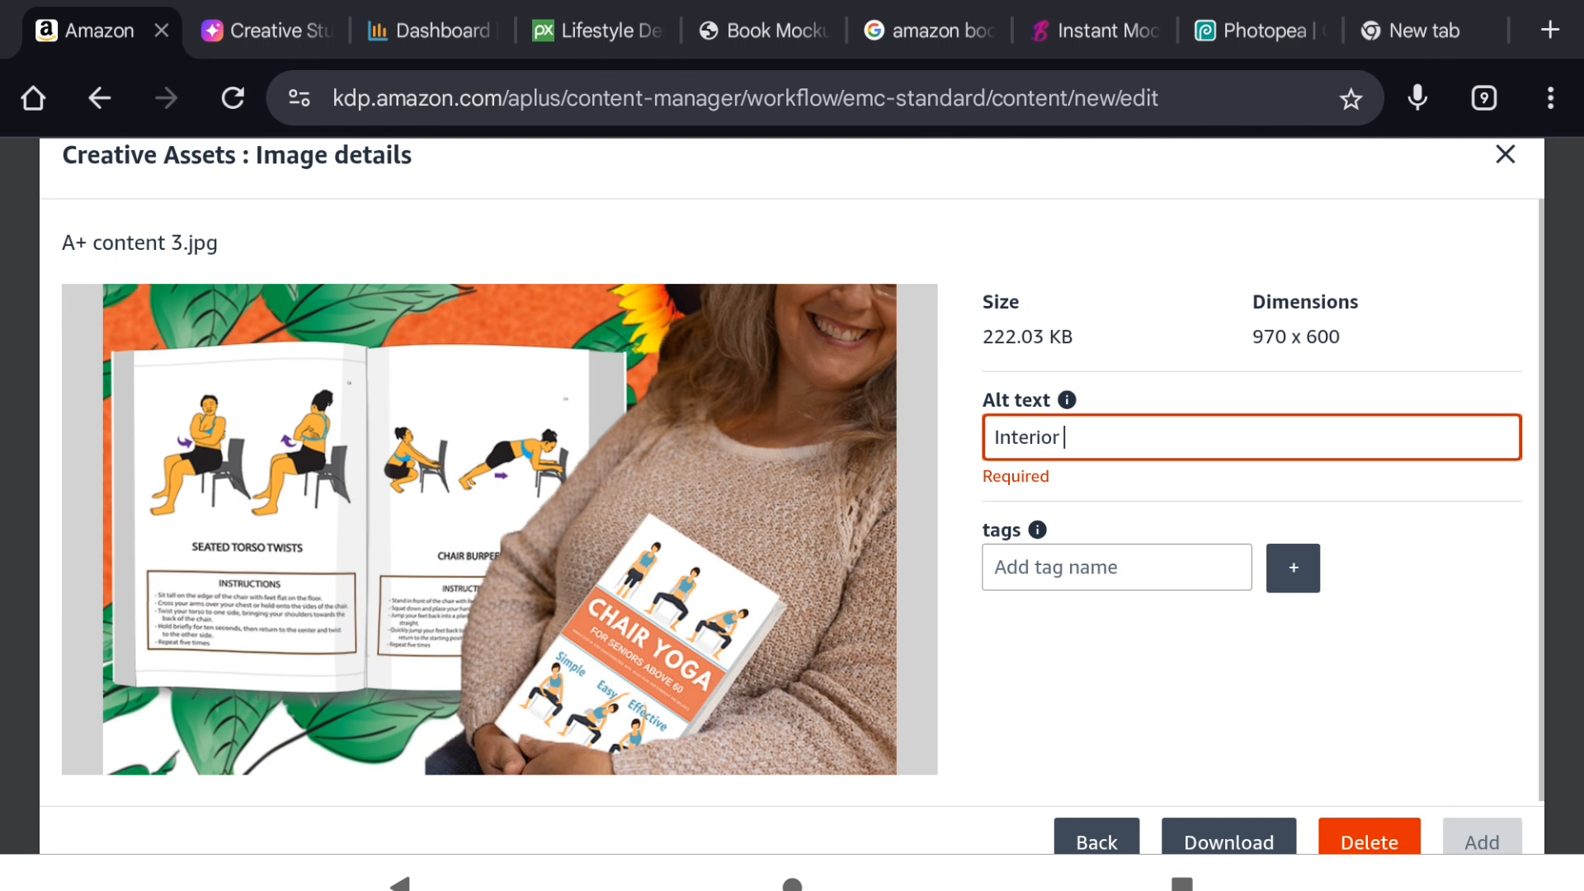
{"action": "left_click", "coordinate": [1115, 567]}
{"action": "type", "text": "Interior"}
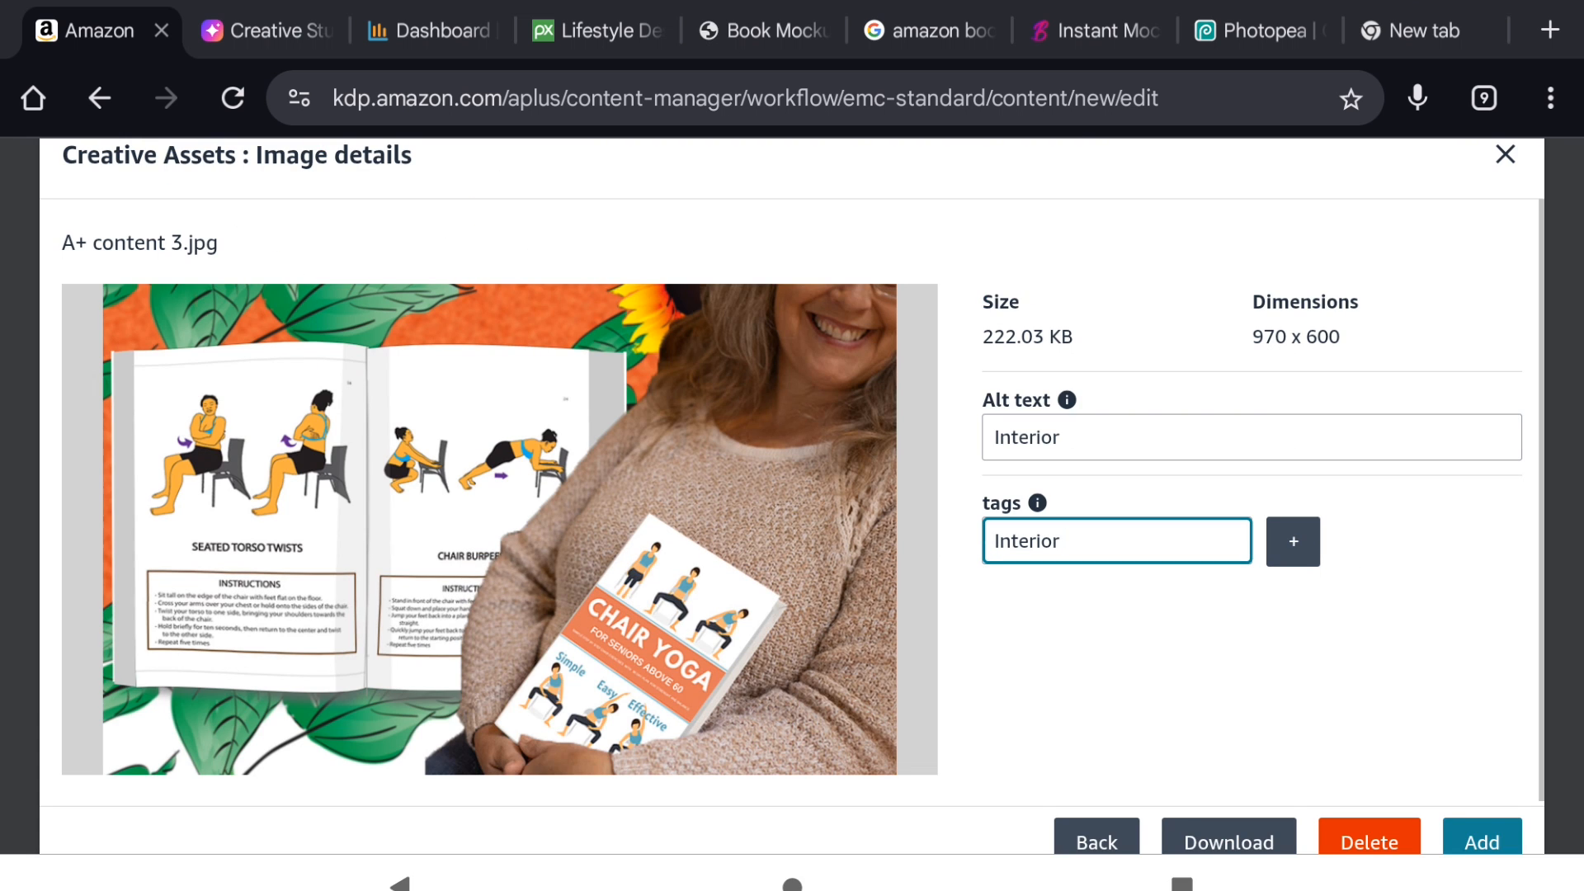
{"action": "left_click", "coordinate": [1483, 841]}
{"action": "left_click", "coordinate": [998, 810]}
Enter the headline "Chair yoga for seniors above 60" above the SECOND A+ image in its module
{"action": "scroll", "coordinate": [792, 429], "scroll_direction": "down", "scroll_amount": 6}
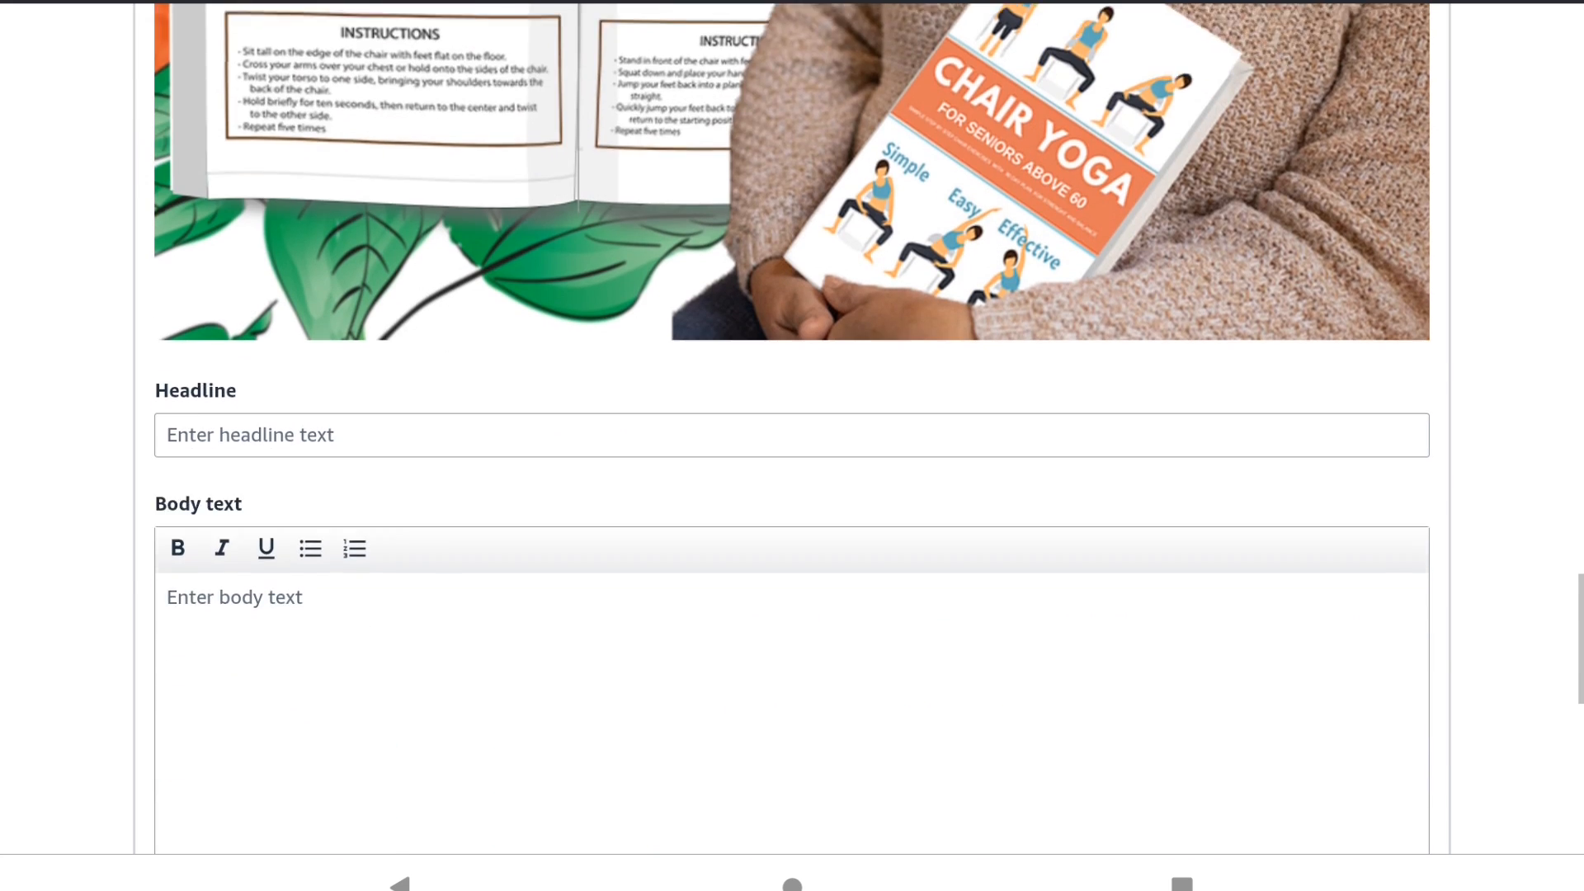
{"action": "scroll", "coordinate": [792, 429], "scroll_direction": "down", "scroll_amount": 3}
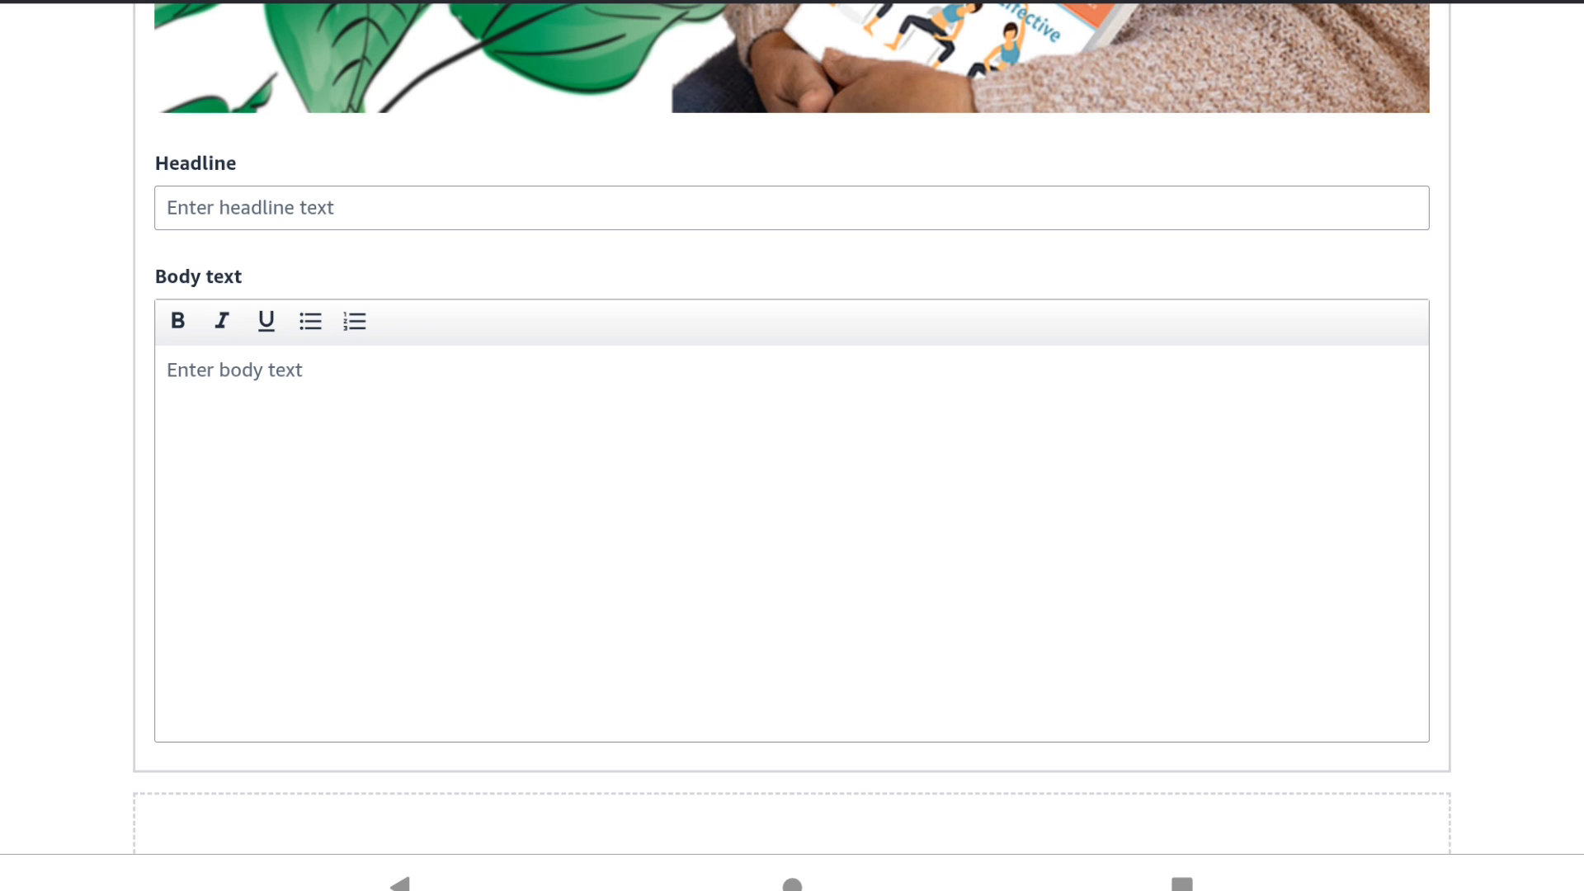
{"action": "left_click", "coordinate": [168, 503]}
{"action": "type", "text": "Chair yoga for s"}
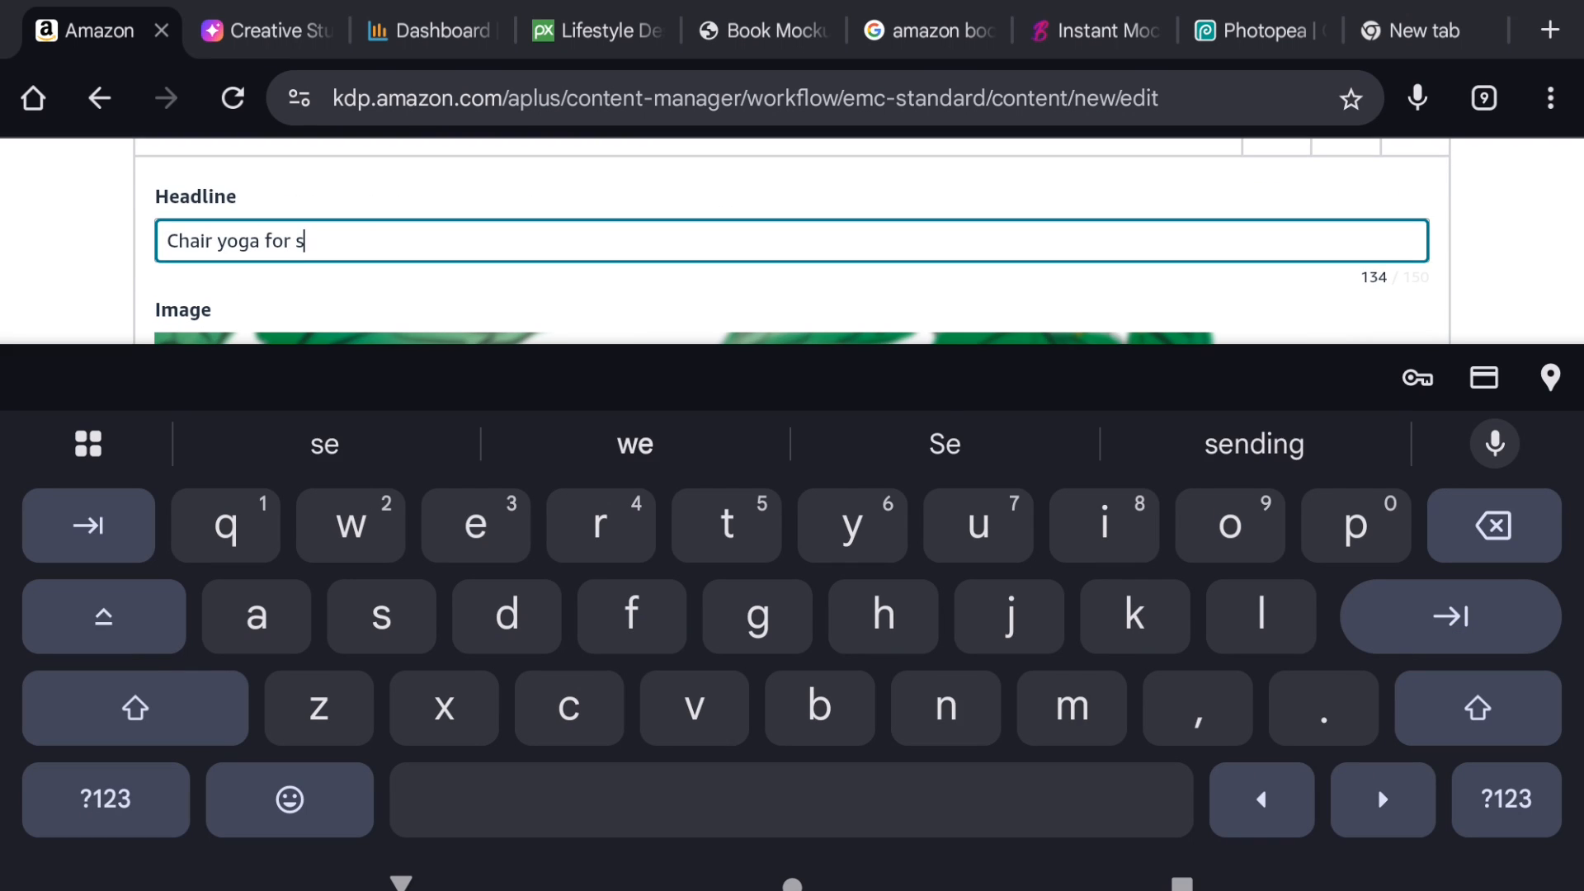
{"action": "type", "text": "eniors above 60"}
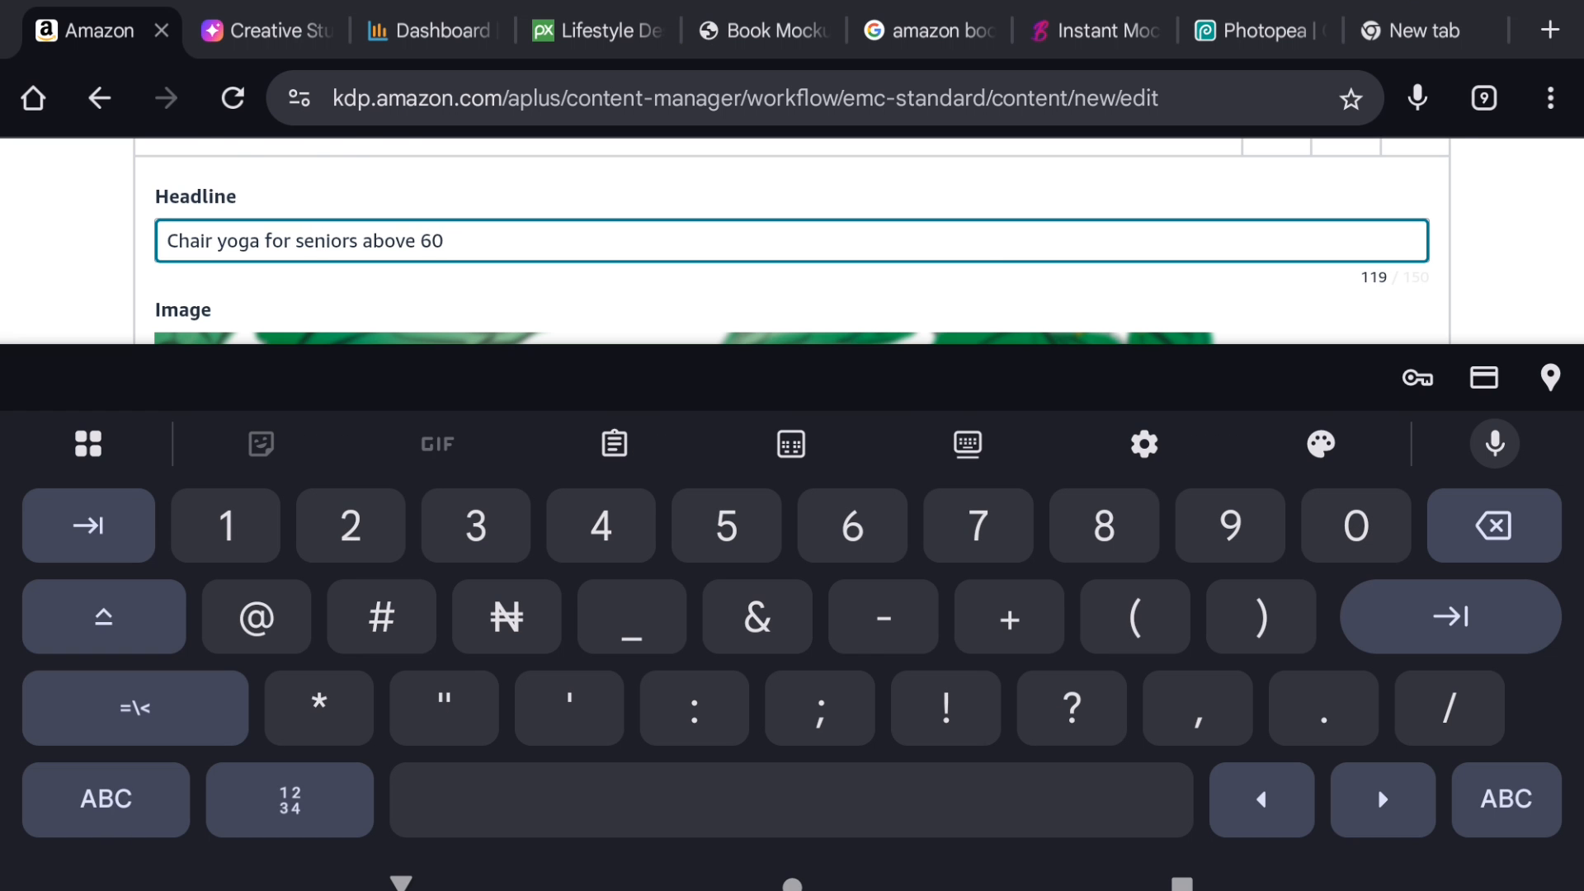
Enter the headline "Older and stronger" above the A+ content 3.jpg image in its module
{"action": "key", "text": "Escape"}
{"action": "scroll", "coordinate": [792, 495], "scroll_direction": "down", "scroll_amount": 15}
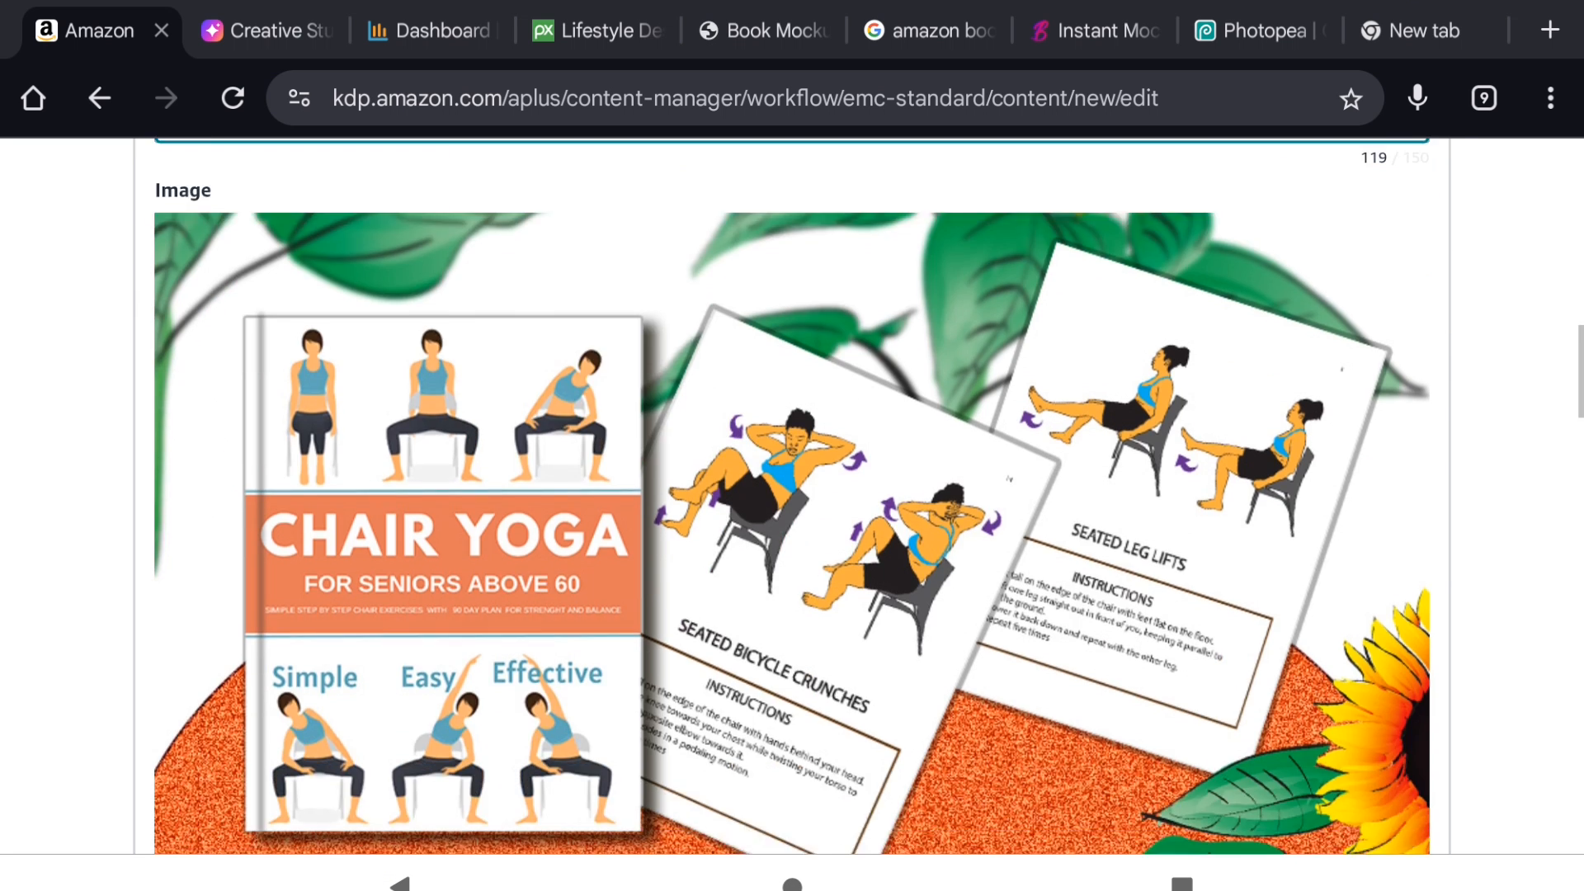
{"action": "left_click", "coordinate": [791, 420]}
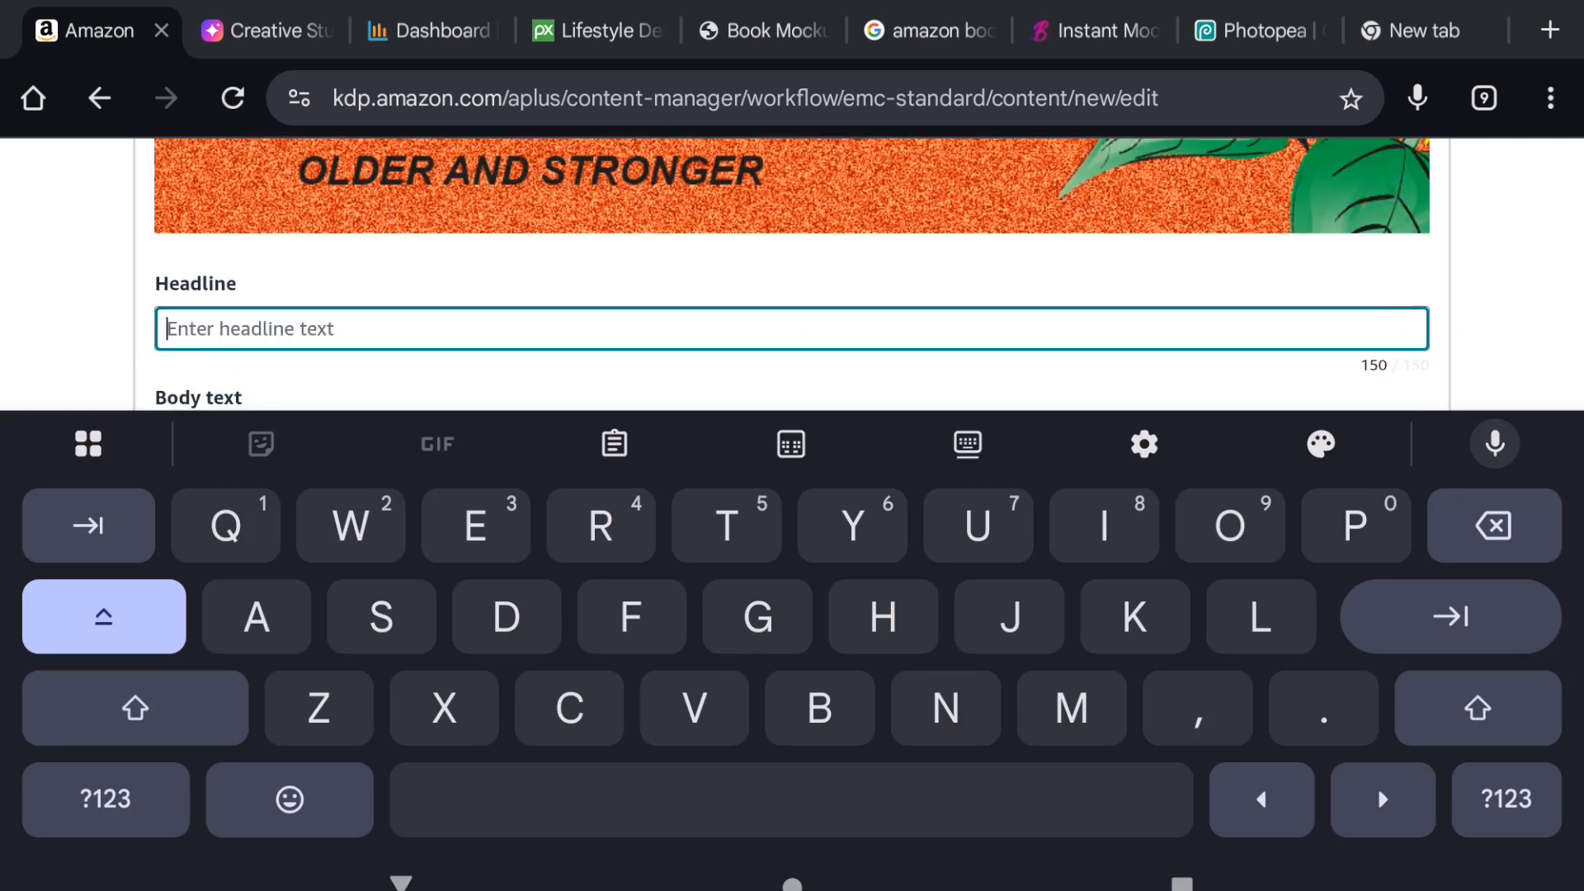
{"action": "scroll", "coordinate": [792, 239], "scroll_direction": "down", "scroll_amount": 3}
{"action": "type", "text": "Older and stronger"}
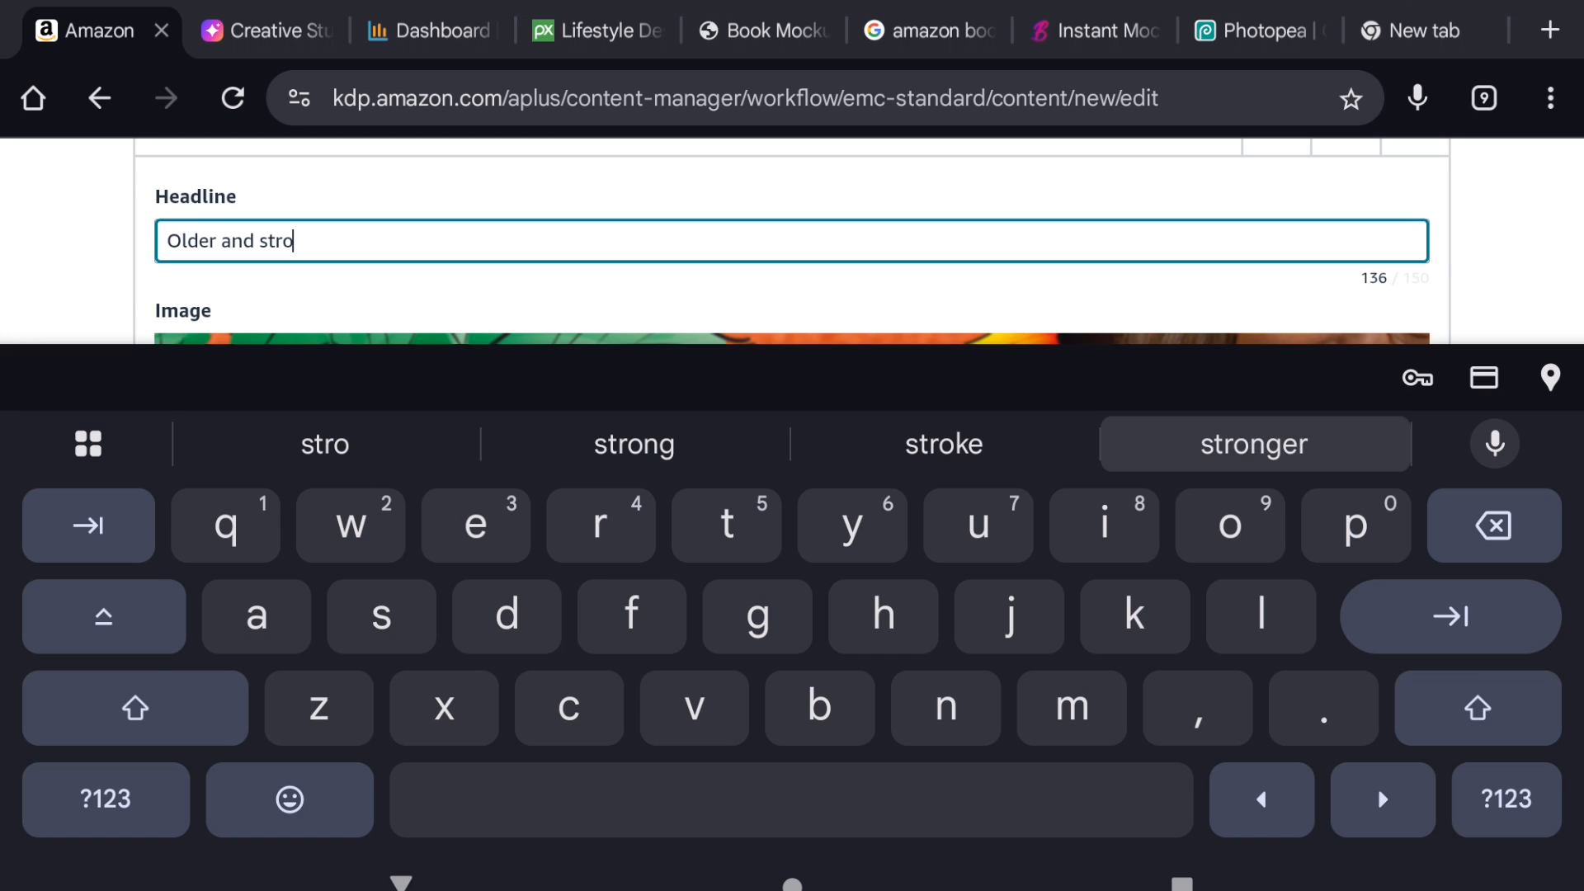
{"action": "key", "text": "Escape"}
Add a Standard Comparison Chart module at the end of the content
{"action": "scroll", "coordinate": [792, 495], "scroll_direction": "down", "scroll_amount": 10}
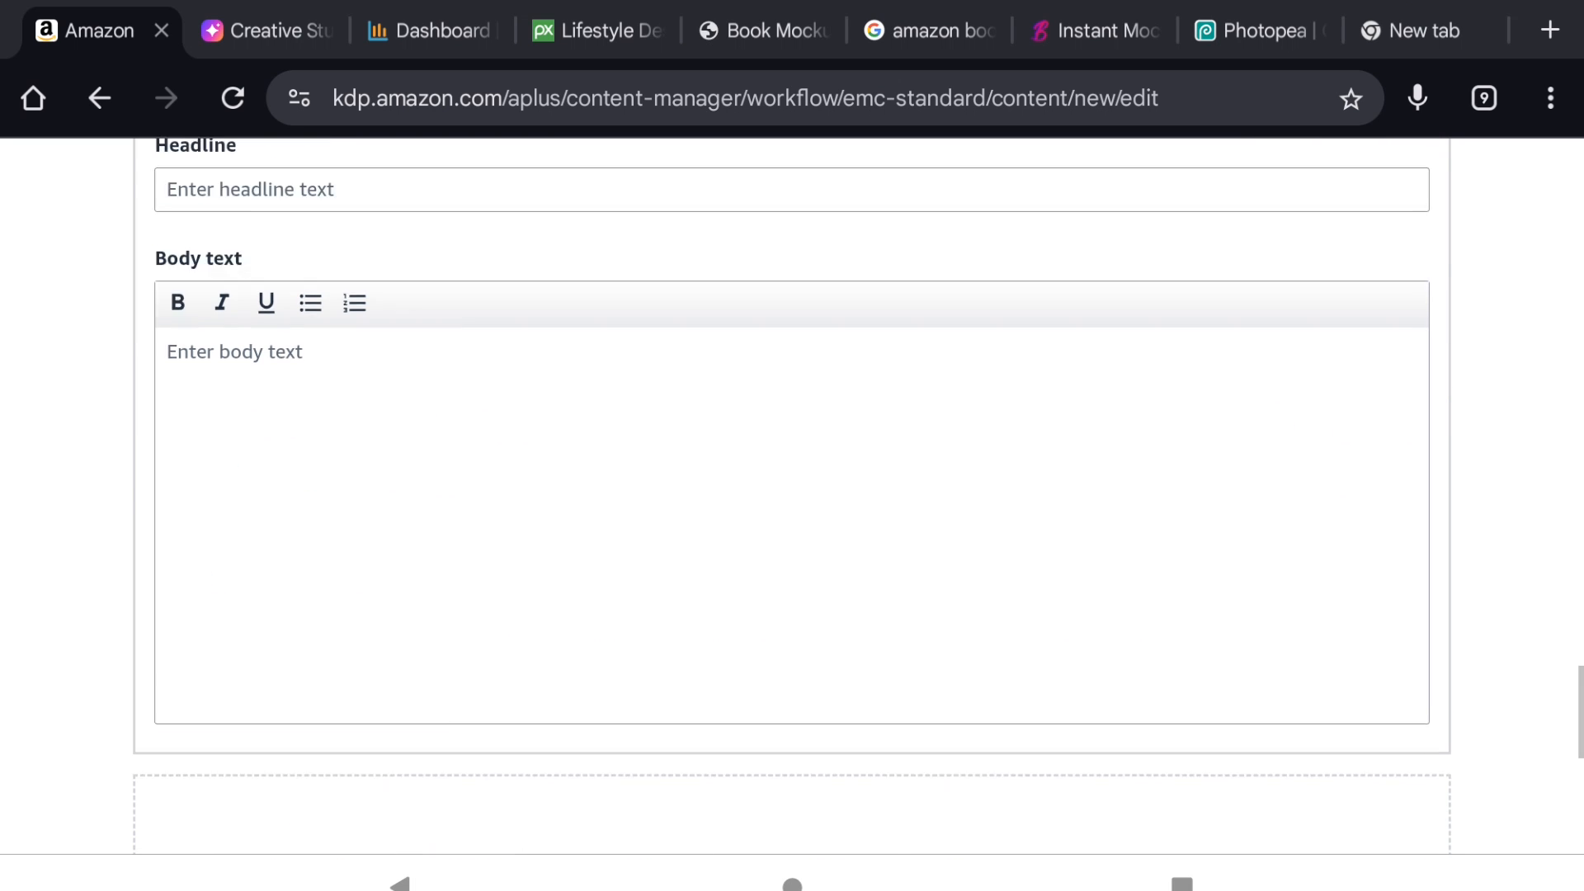
{"action": "scroll", "coordinate": [792, 495], "scroll_direction": "up", "scroll_amount": 7}
{"action": "scroll", "coordinate": [792, 495], "scroll_direction": "down", "scroll_amount": 14}
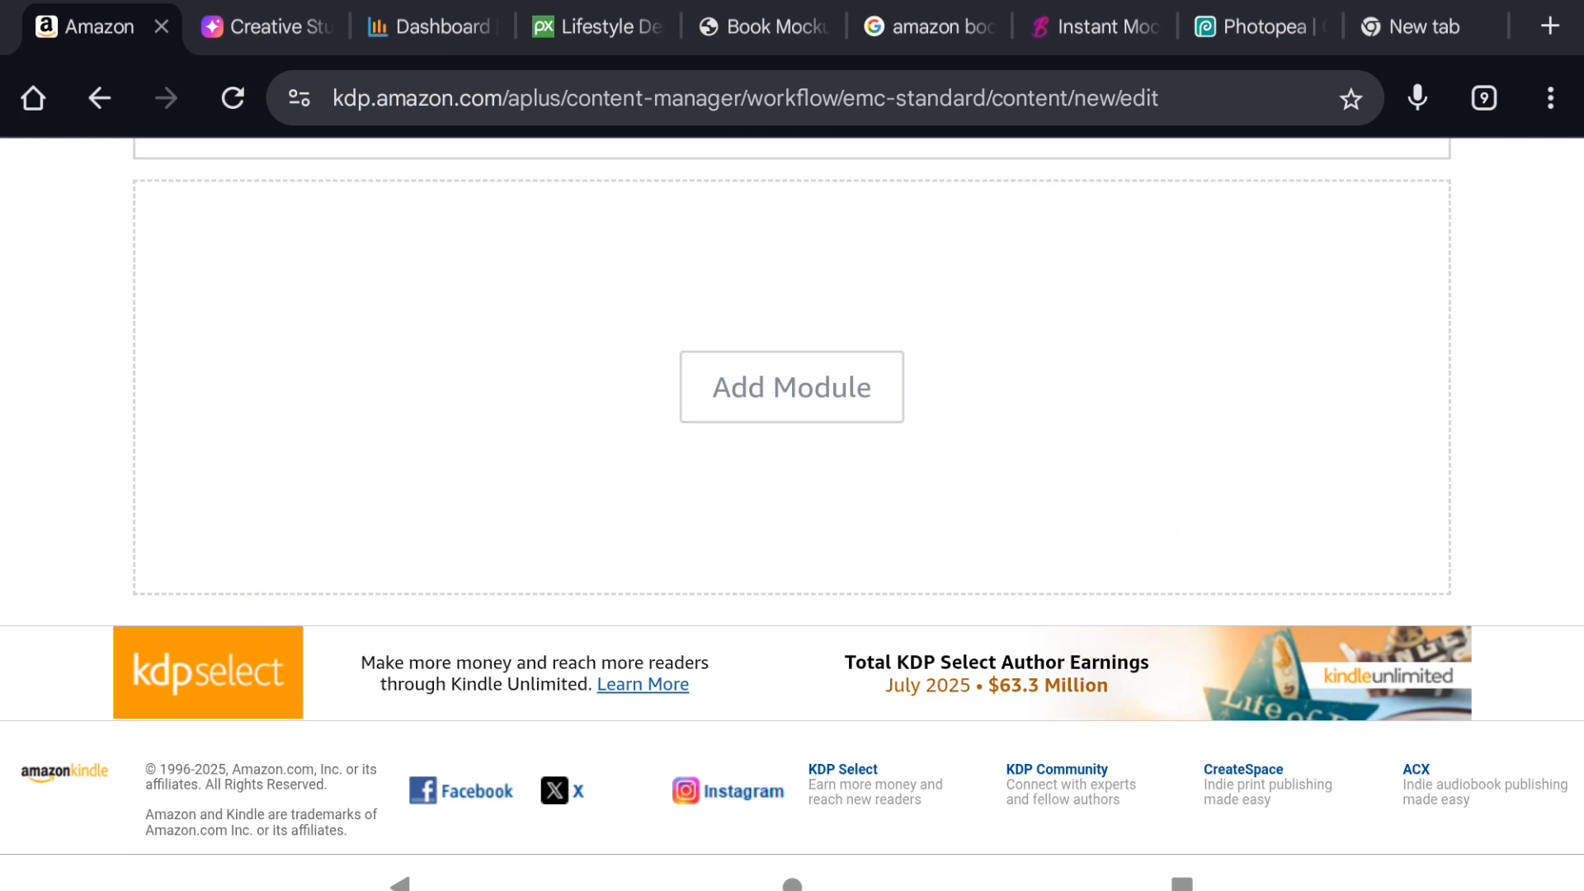
{"action": "scroll", "coordinate": [792, 495], "scroll_direction": "up", "scroll_amount": 2}
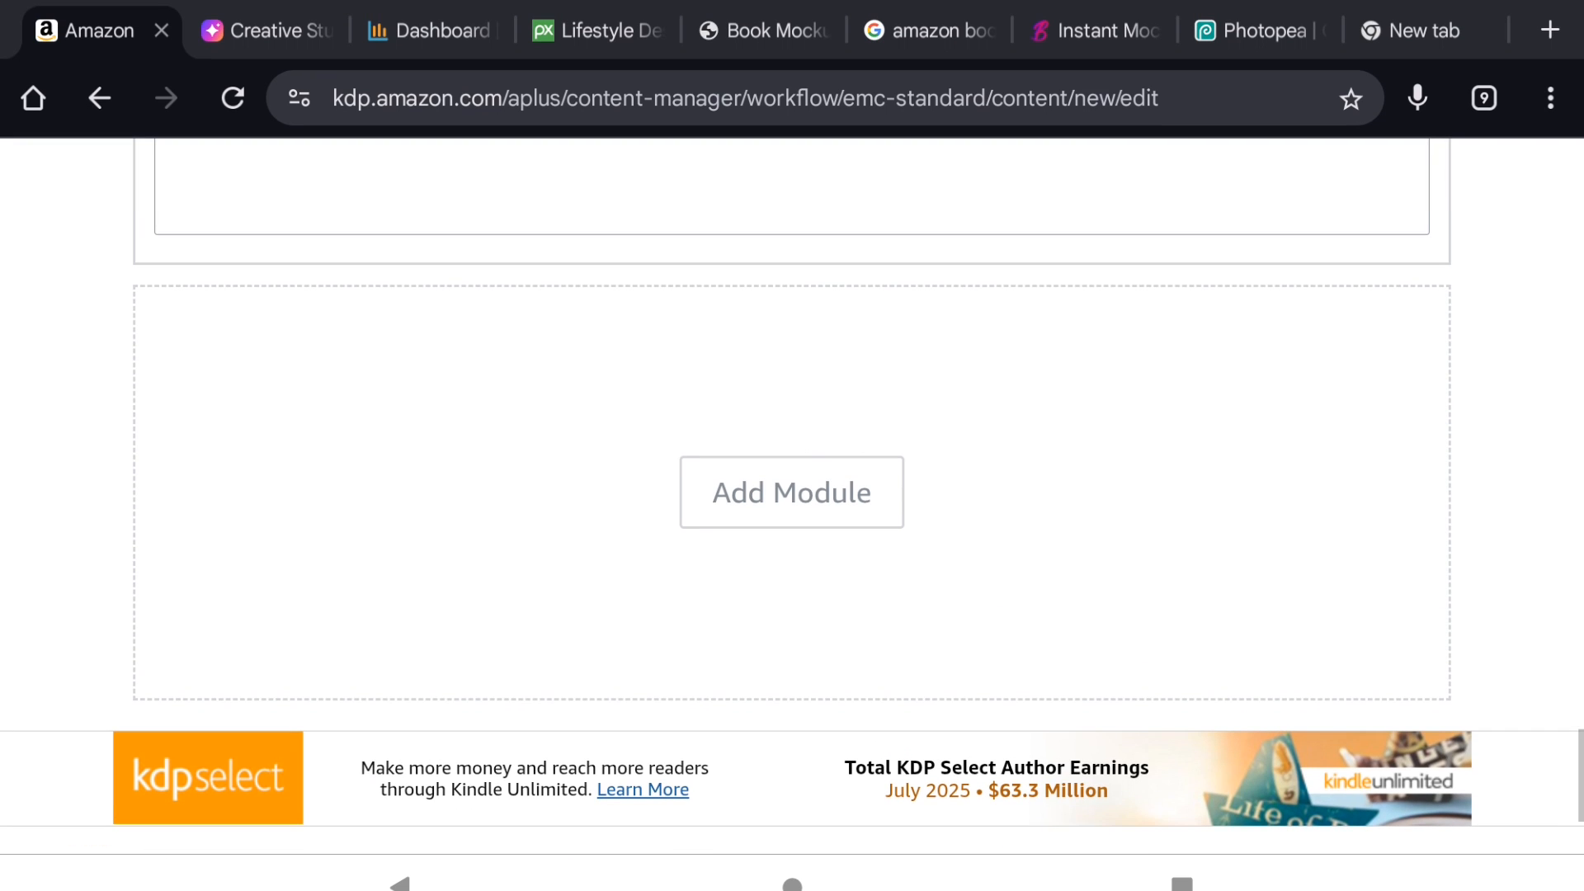
{"action": "left_click", "coordinate": [792, 493]}
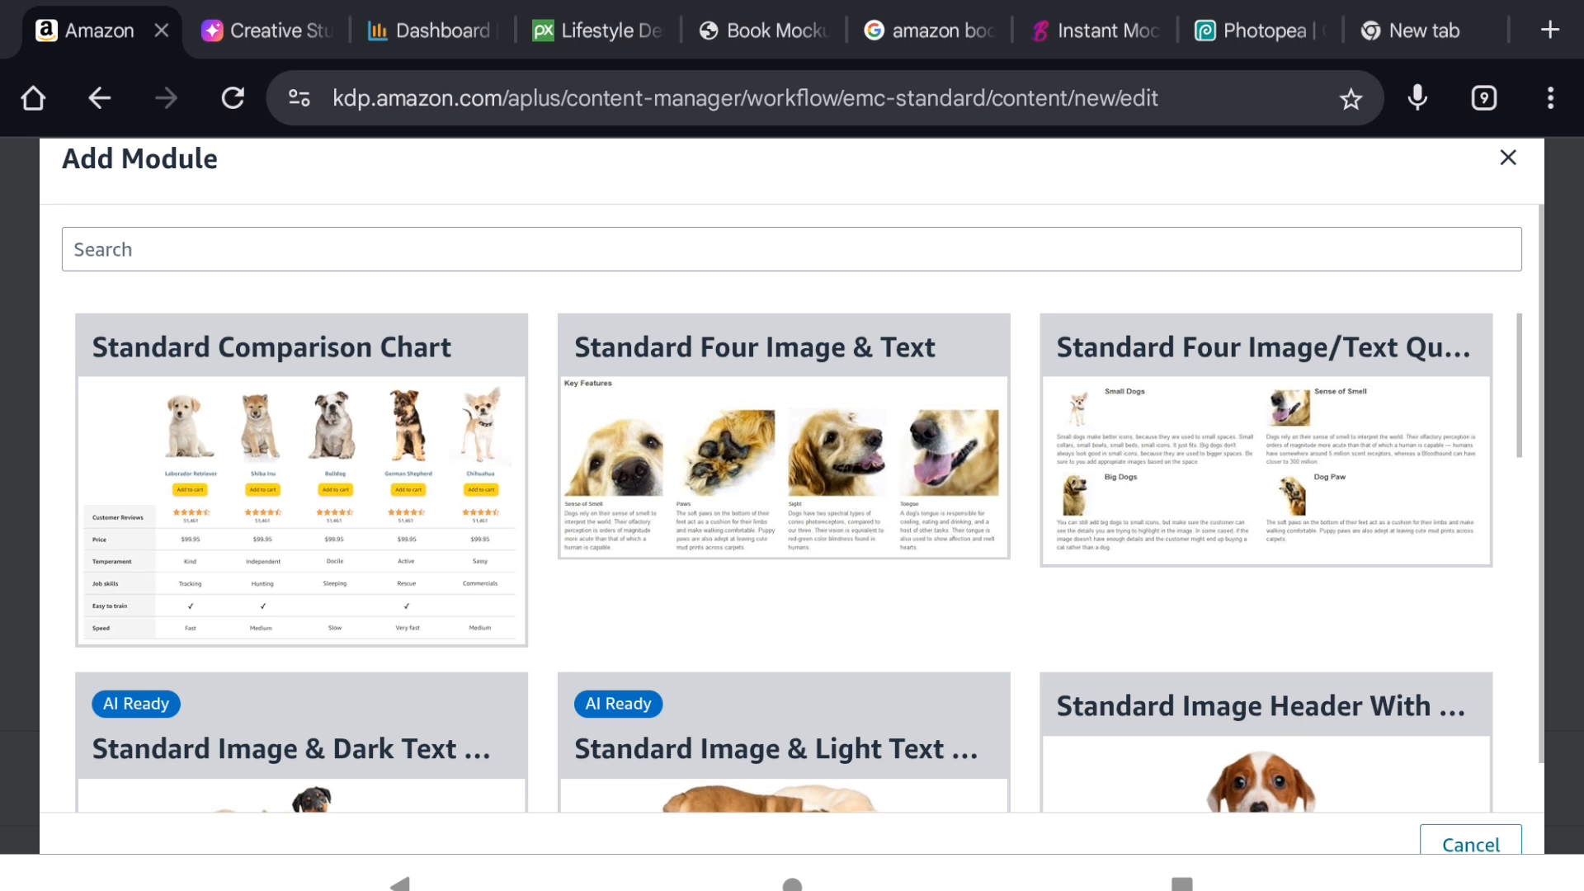
{"action": "left_click", "coordinate": [301, 478]}
{"action": "scroll", "coordinate": [792, 495], "scroll_direction": "down", "scroll_amount": 5}
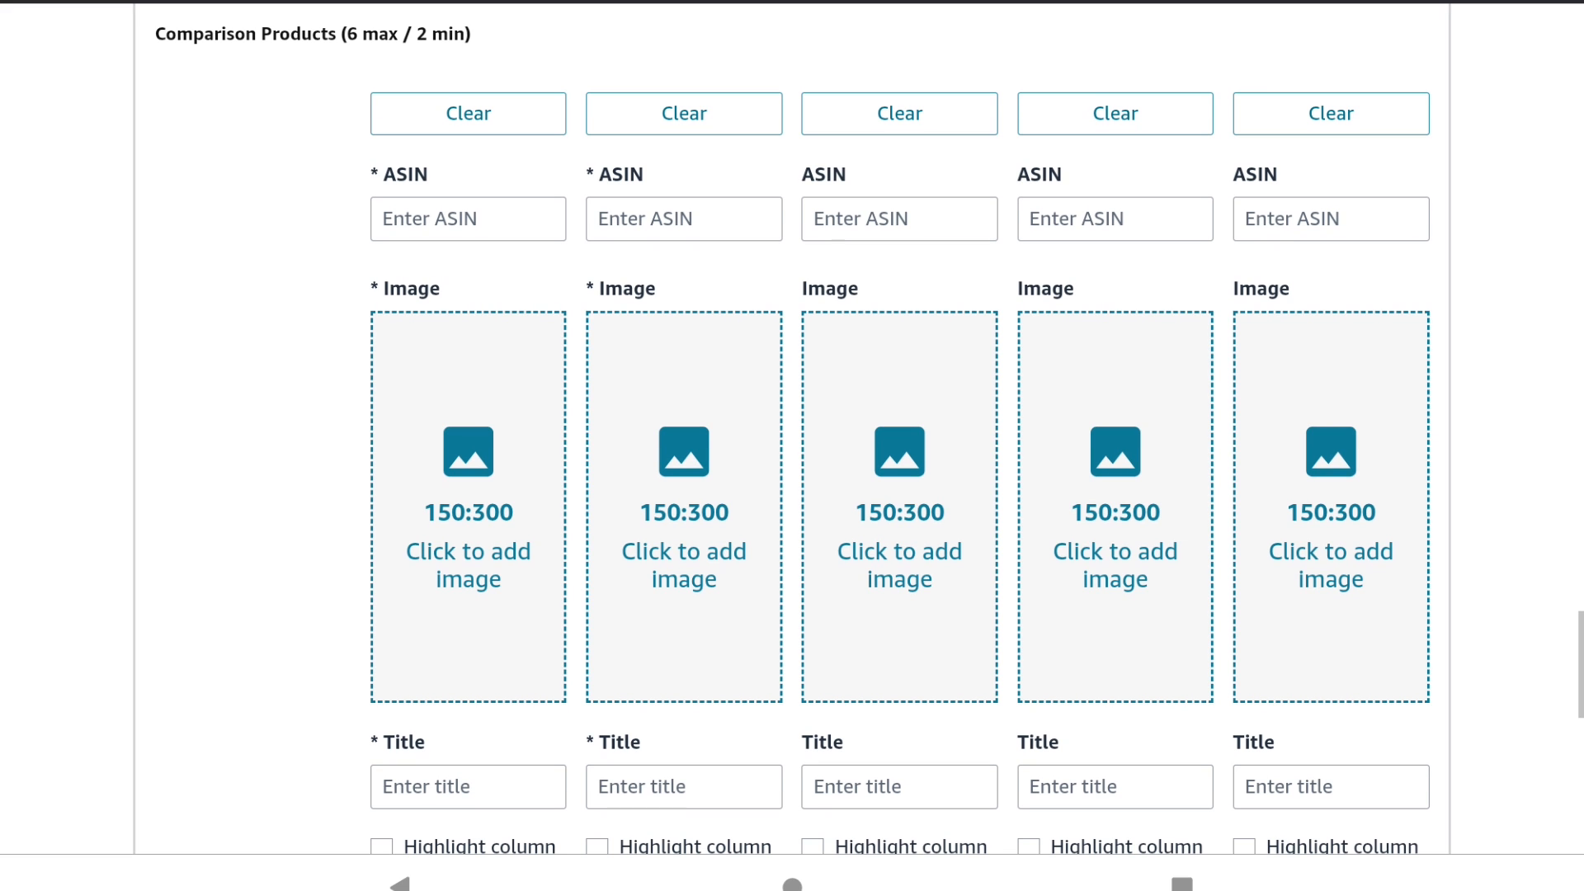
{"action": "left_click", "coordinate": [467, 218]}
{"action": "left_click", "coordinate": [400, 881]}
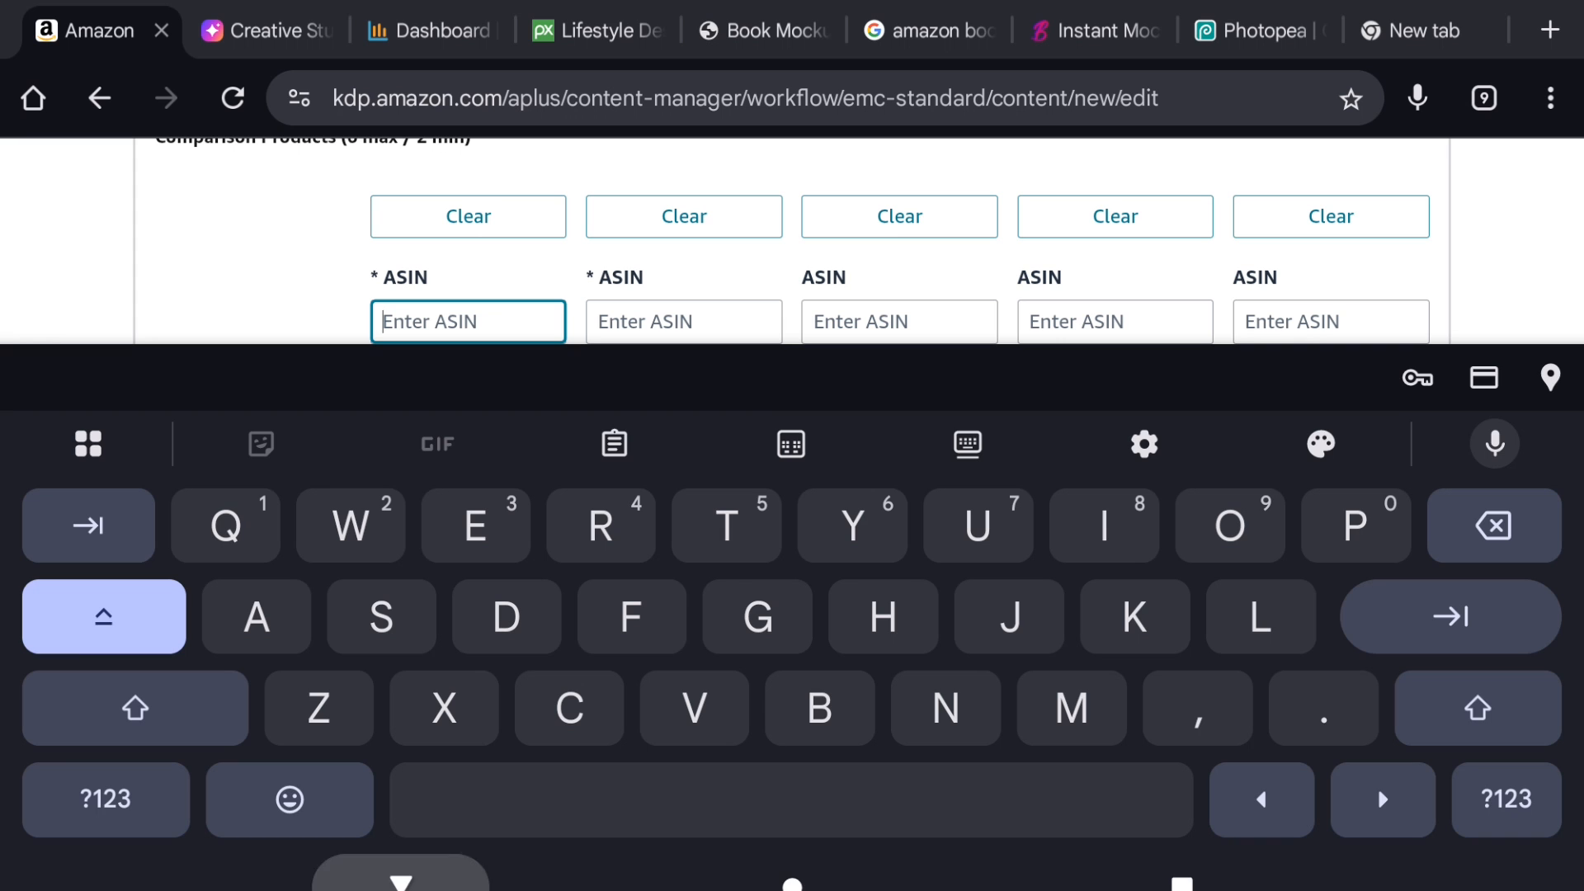
{"action": "scroll", "coordinate": [792, 495], "scroll_direction": "down", "scroll_amount": 3}
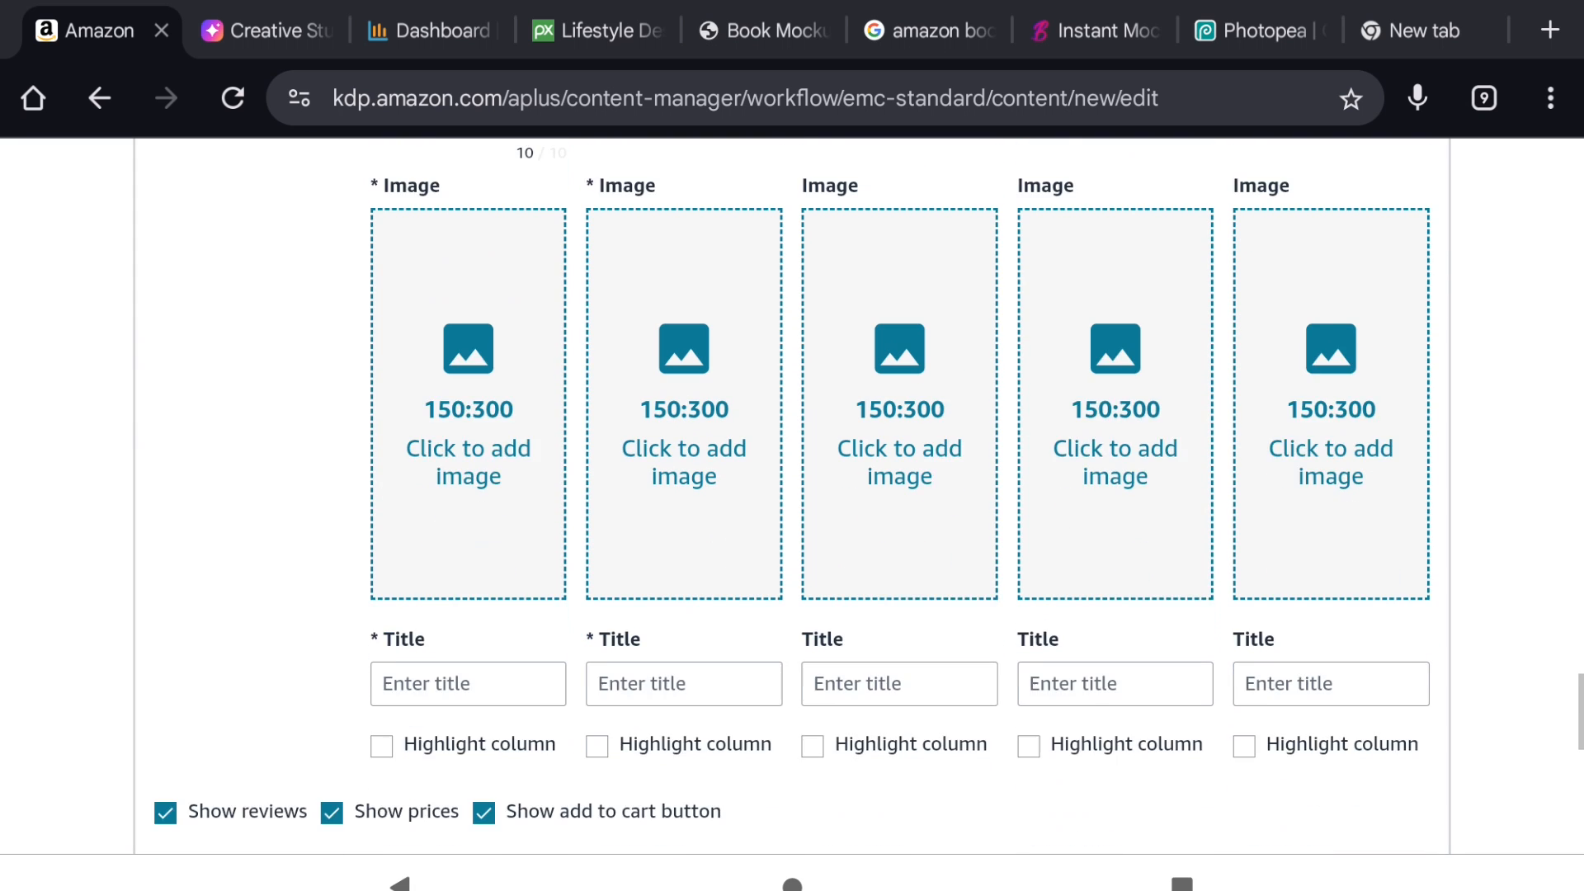
{"action": "left_click", "coordinate": [469, 636]}
{"action": "left_click", "coordinate": [400, 881]}
Add Untitled design (1).jpg with the alt text "Chair yoga" as the image of the comparison chart's first product
{"action": "left_click", "coordinate": [468, 357]}
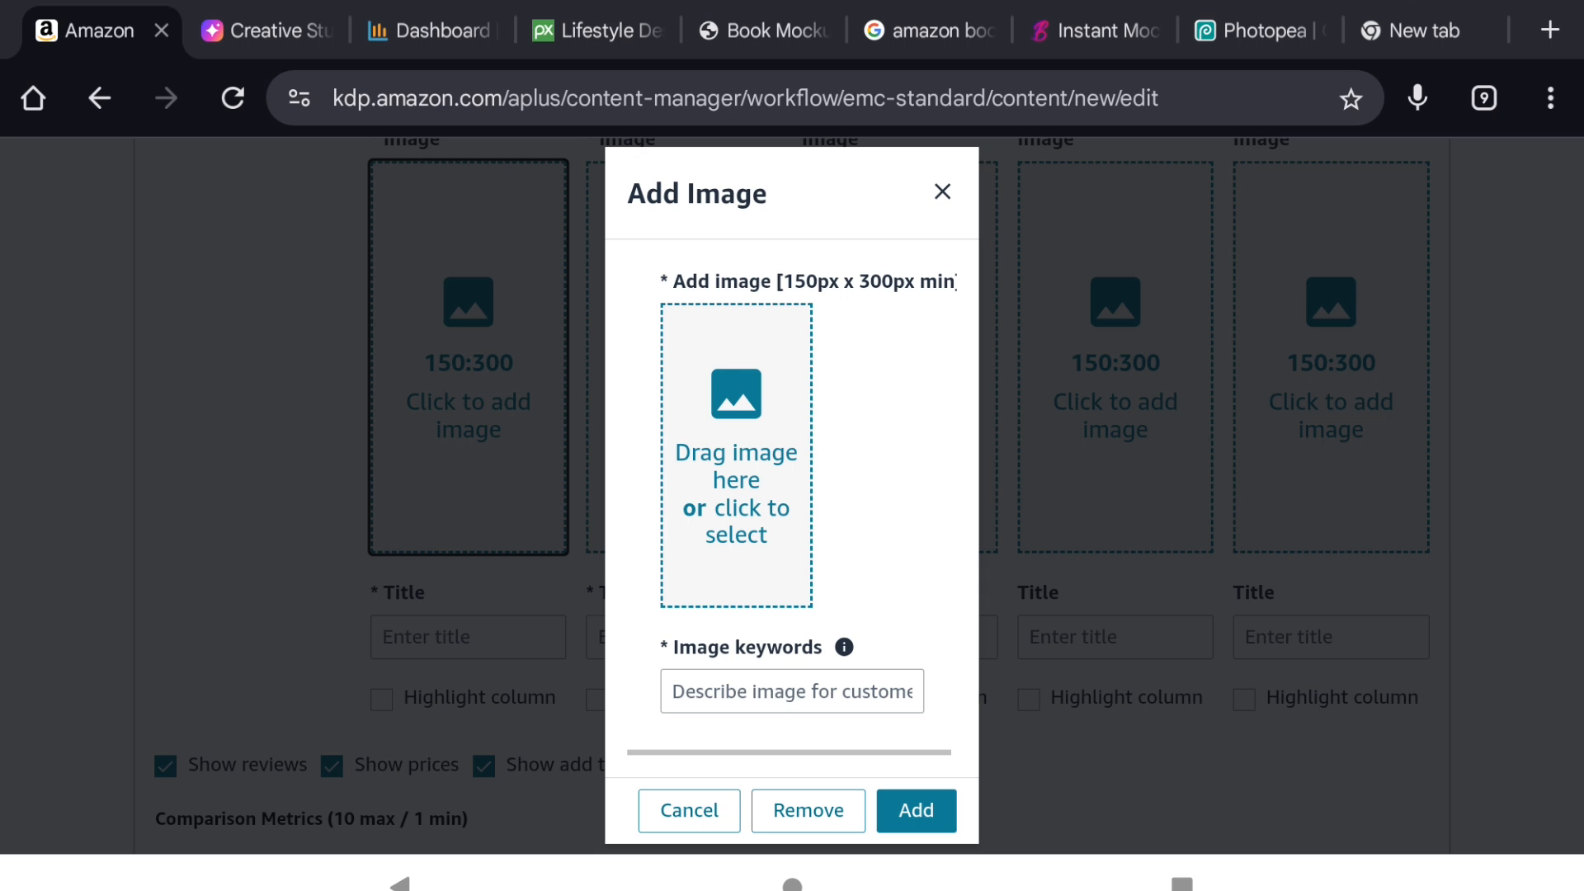
{"action": "scroll", "coordinate": [792, 495], "scroll_direction": "down", "scroll_amount": 1}
{"action": "left_click", "coordinate": [736, 387]}
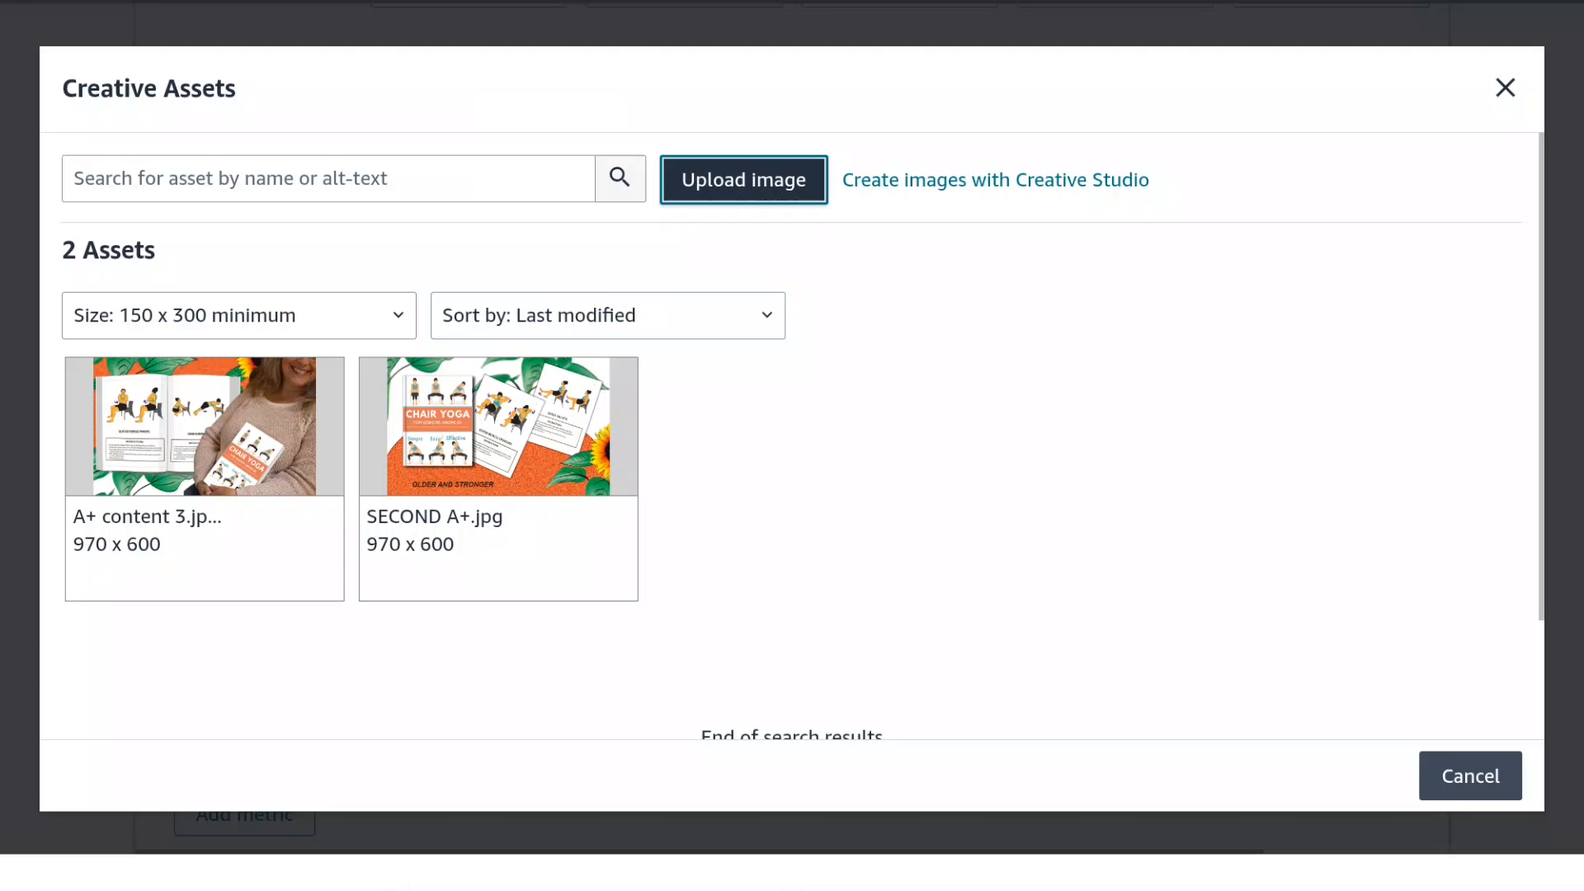
{"action": "type", "text": "Chair yoga"}
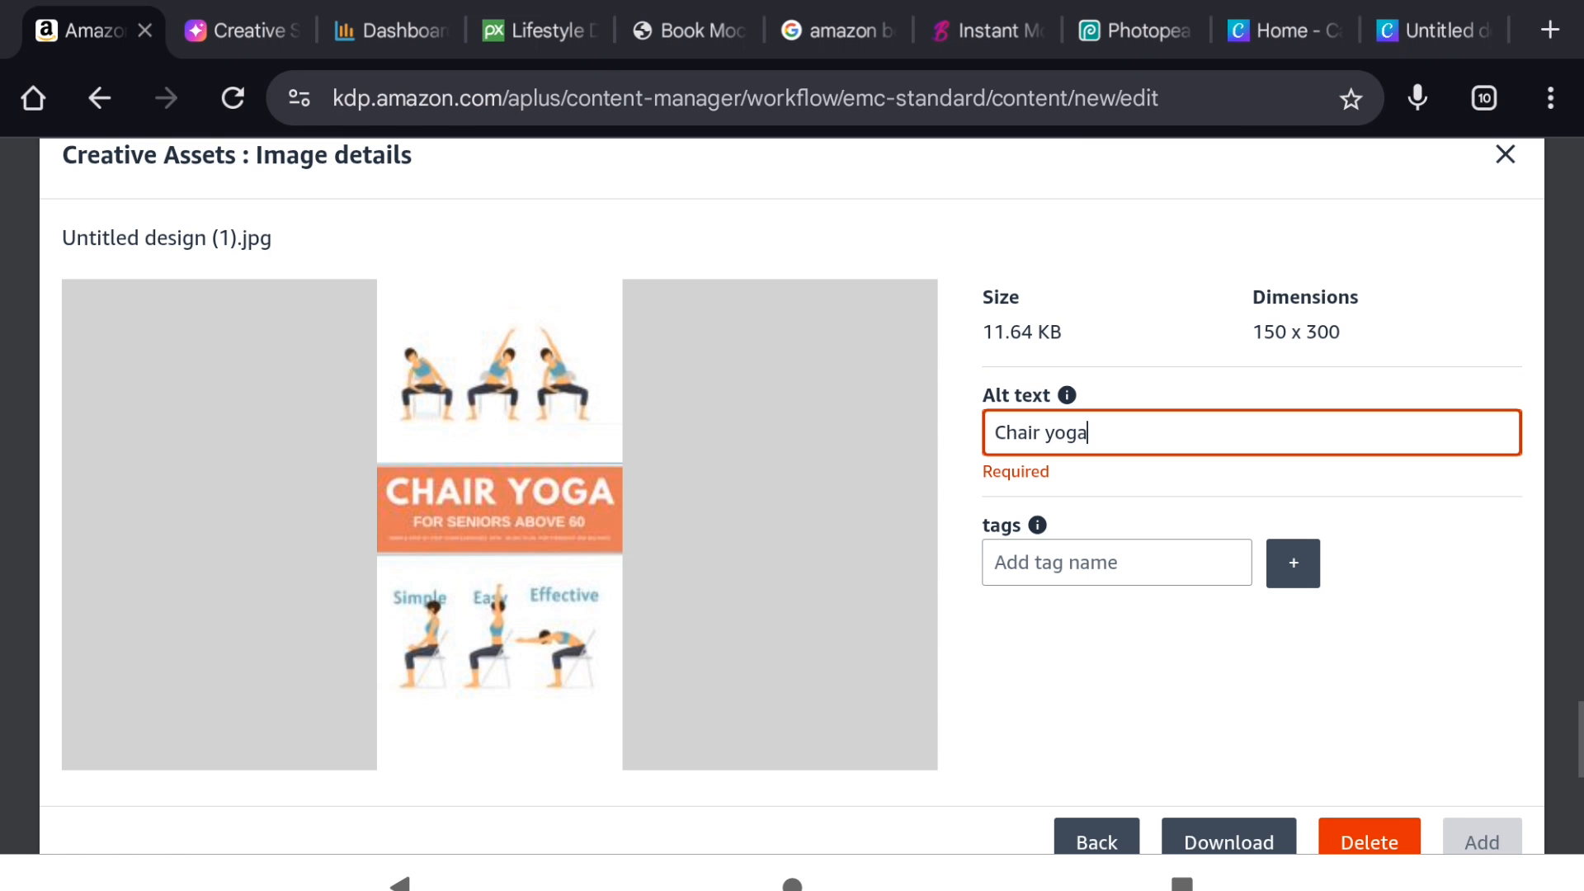
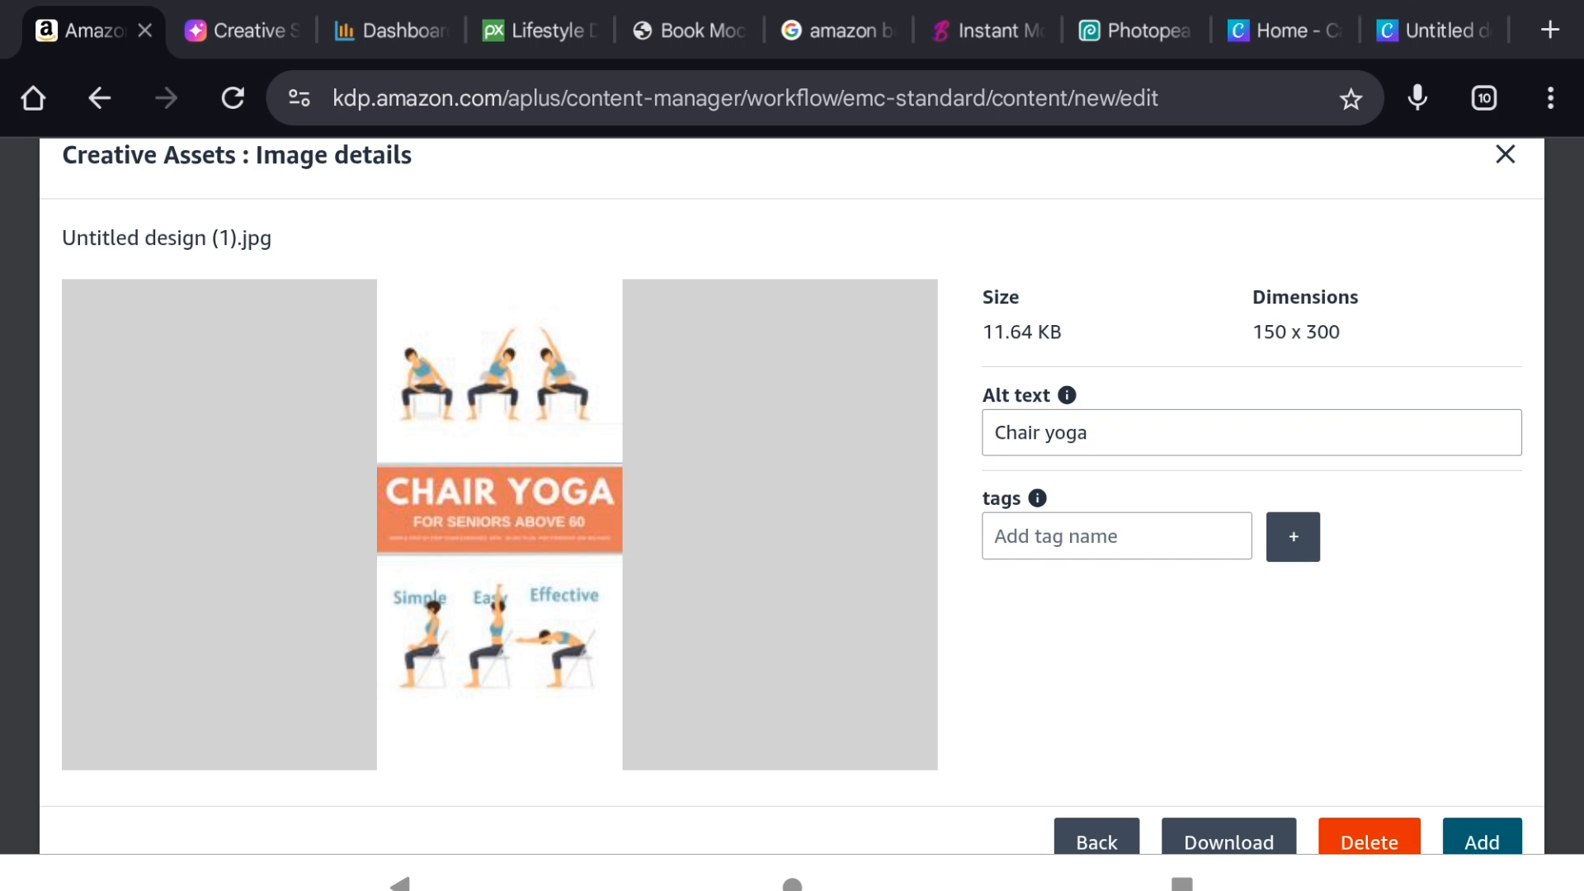
{"action": "left_click", "coordinate": [1482, 841]}
{"action": "left_click", "coordinate": [915, 811]}
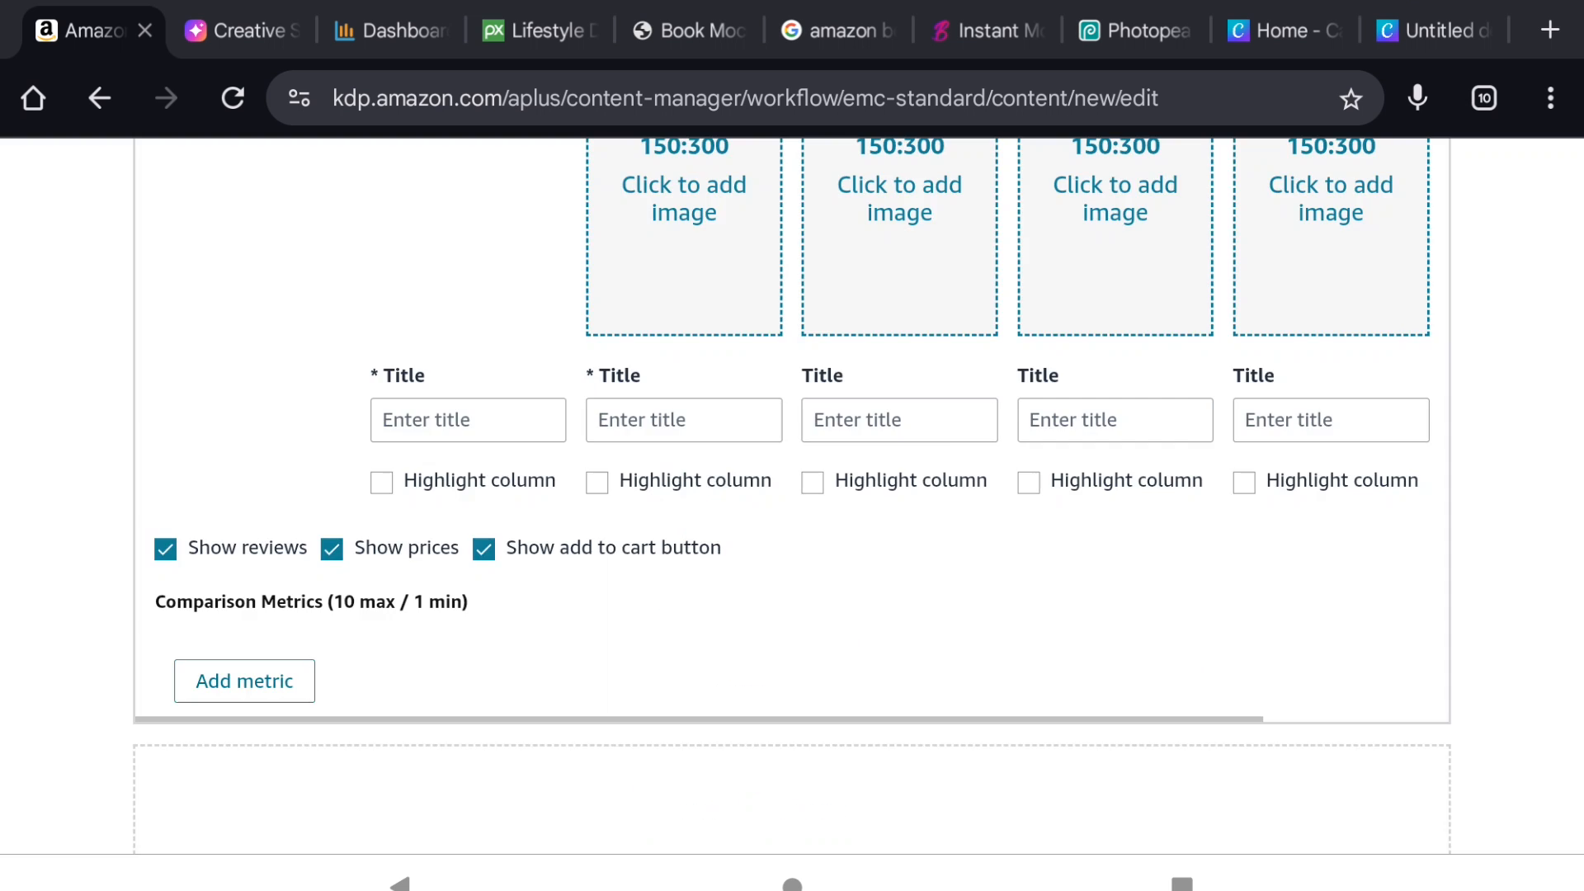
Examine the comparison chart's product columns, including the ASIN, image and title fields and the metrics section
{"action": "scroll", "coordinate": [792, 495], "scroll_direction": "up", "scroll_amount": 4}
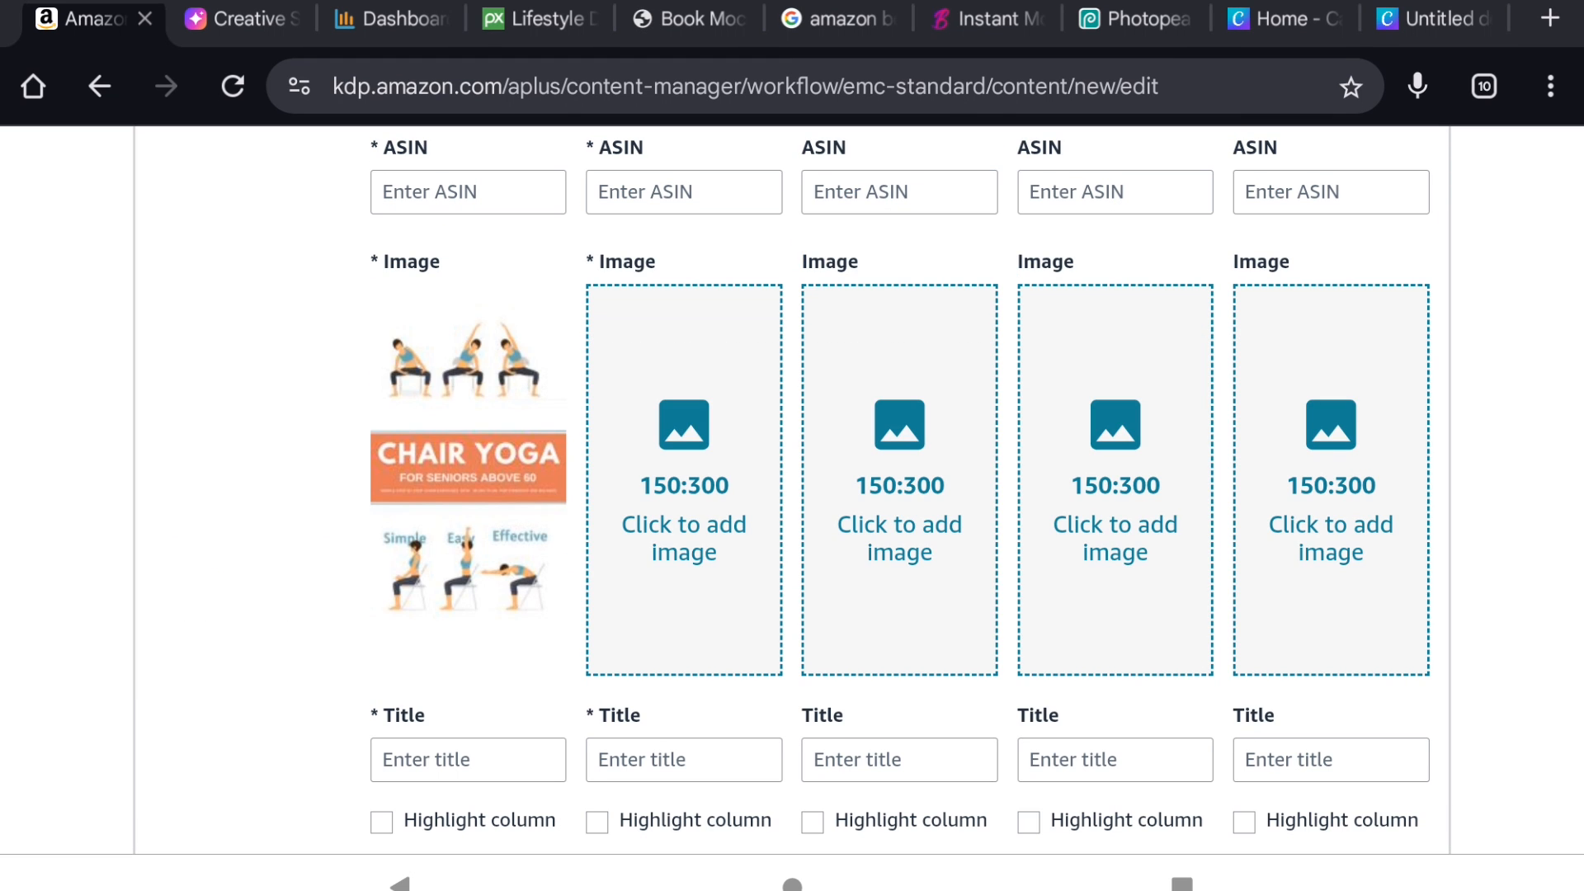
{"action": "scroll", "coordinate": [792, 495], "scroll_direction": "down", "scroll_amount": 3}
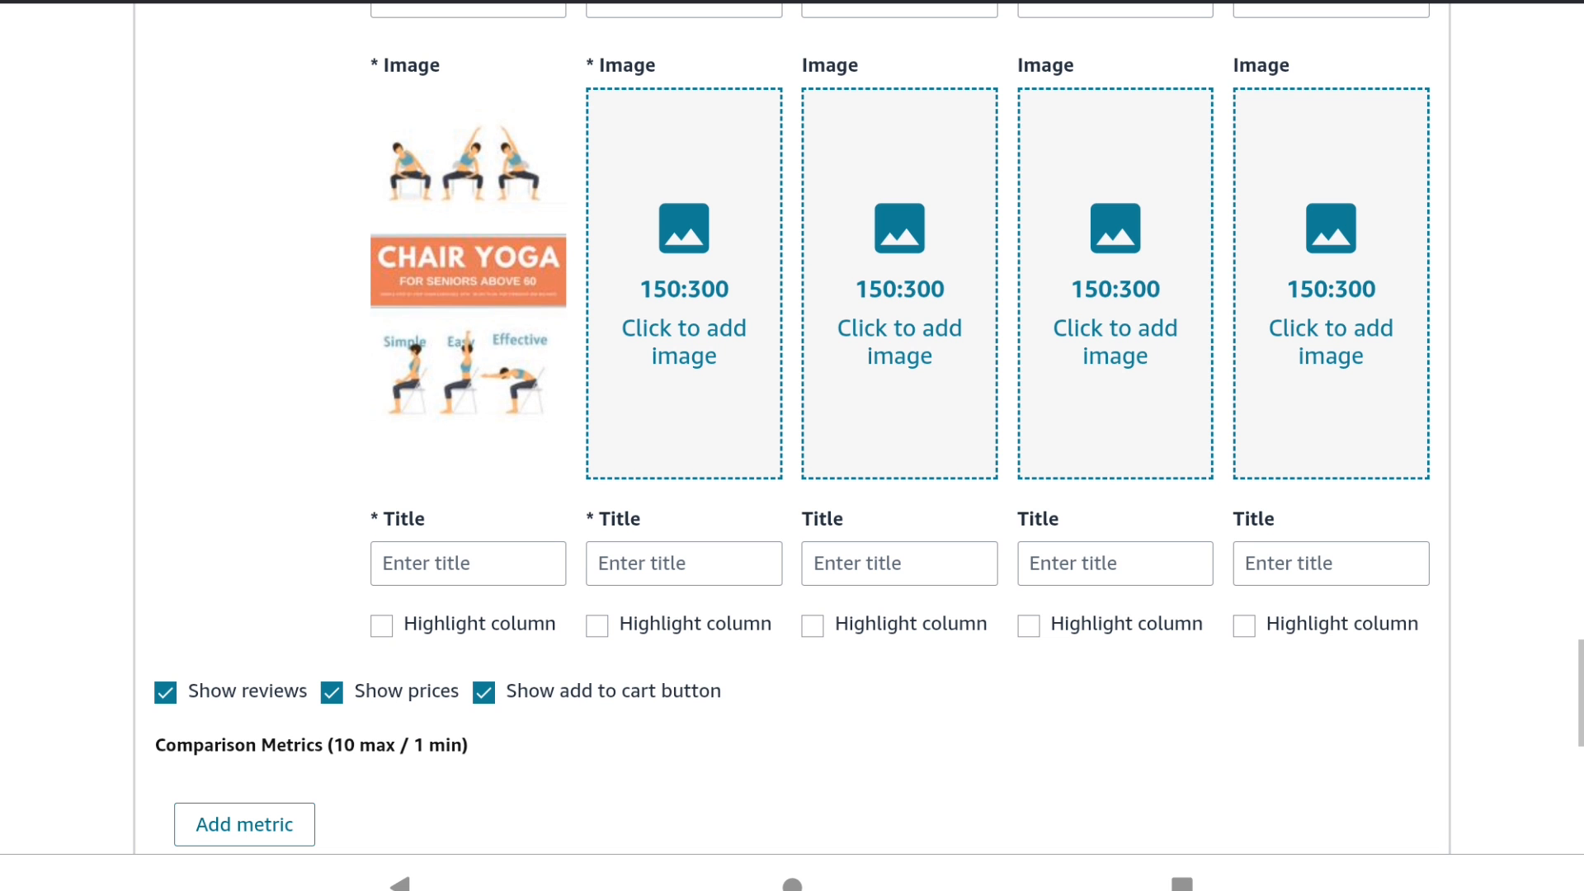
{"action": "scroll", "coordinate": [792, 496], "scroll_direction": "up", "scroll_amount": 3}
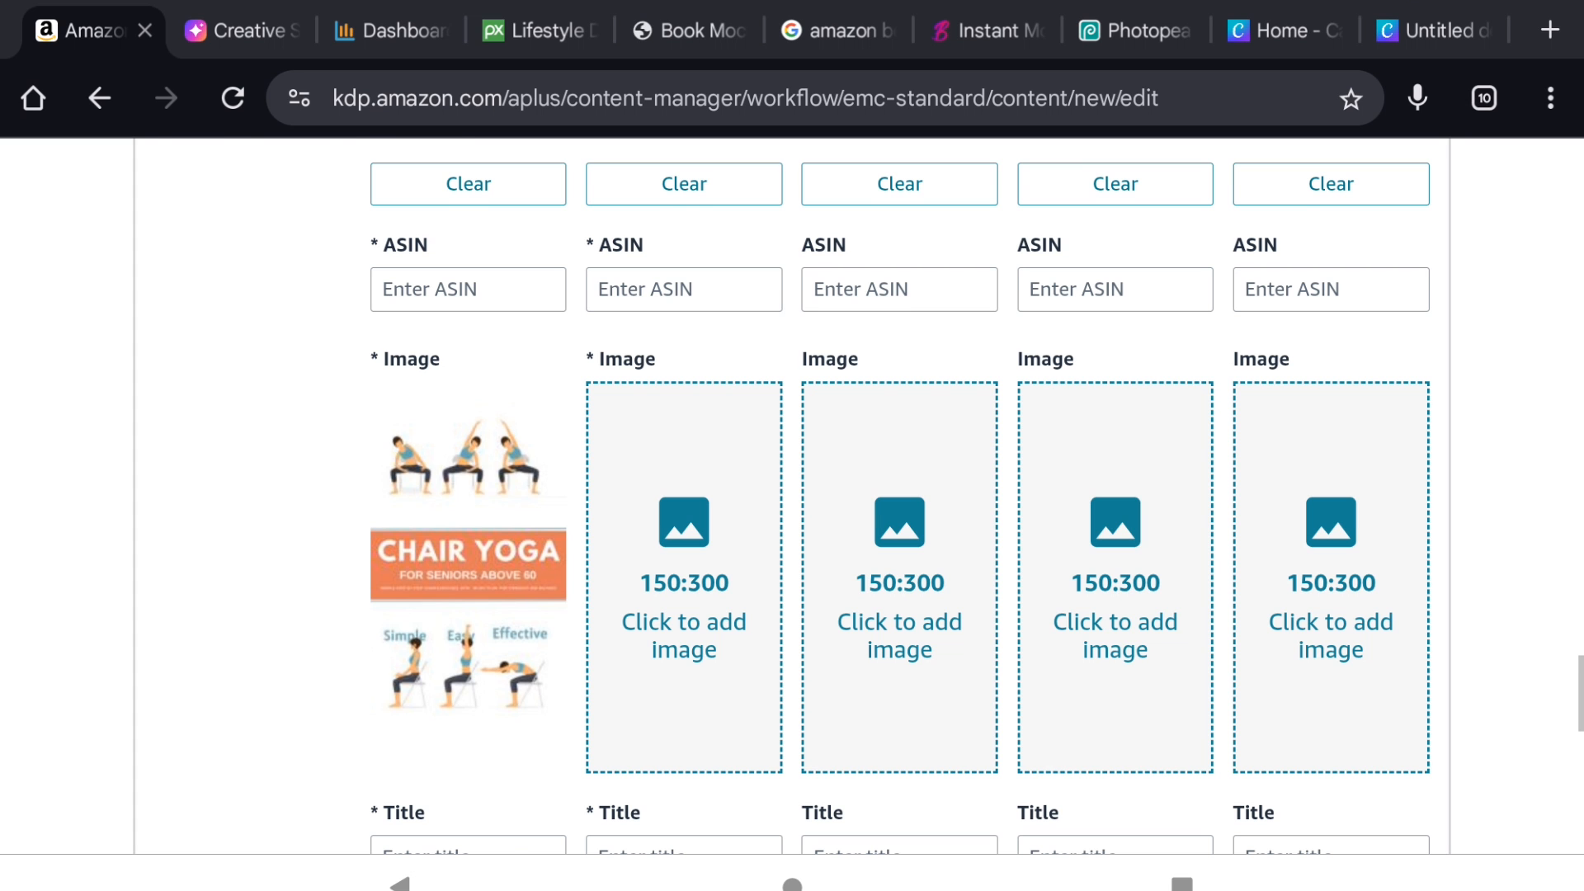
{"action": "scroll", "coordinate": [792, 495], "scroll_direction": "up", "scroll_amount": 2}
{"action": "scroll", "coordinate": [792, 495], "scroll_direction": "up", "scroll_amount": 10}
{"action": "scroll", "coordinate": [792, 495], "scroll_direction": "down", "scroll_amount": 15}
{"action": "scroll", "coordinate": [792, 495], "scroll_direction": "up", "scroll_amount": 5}
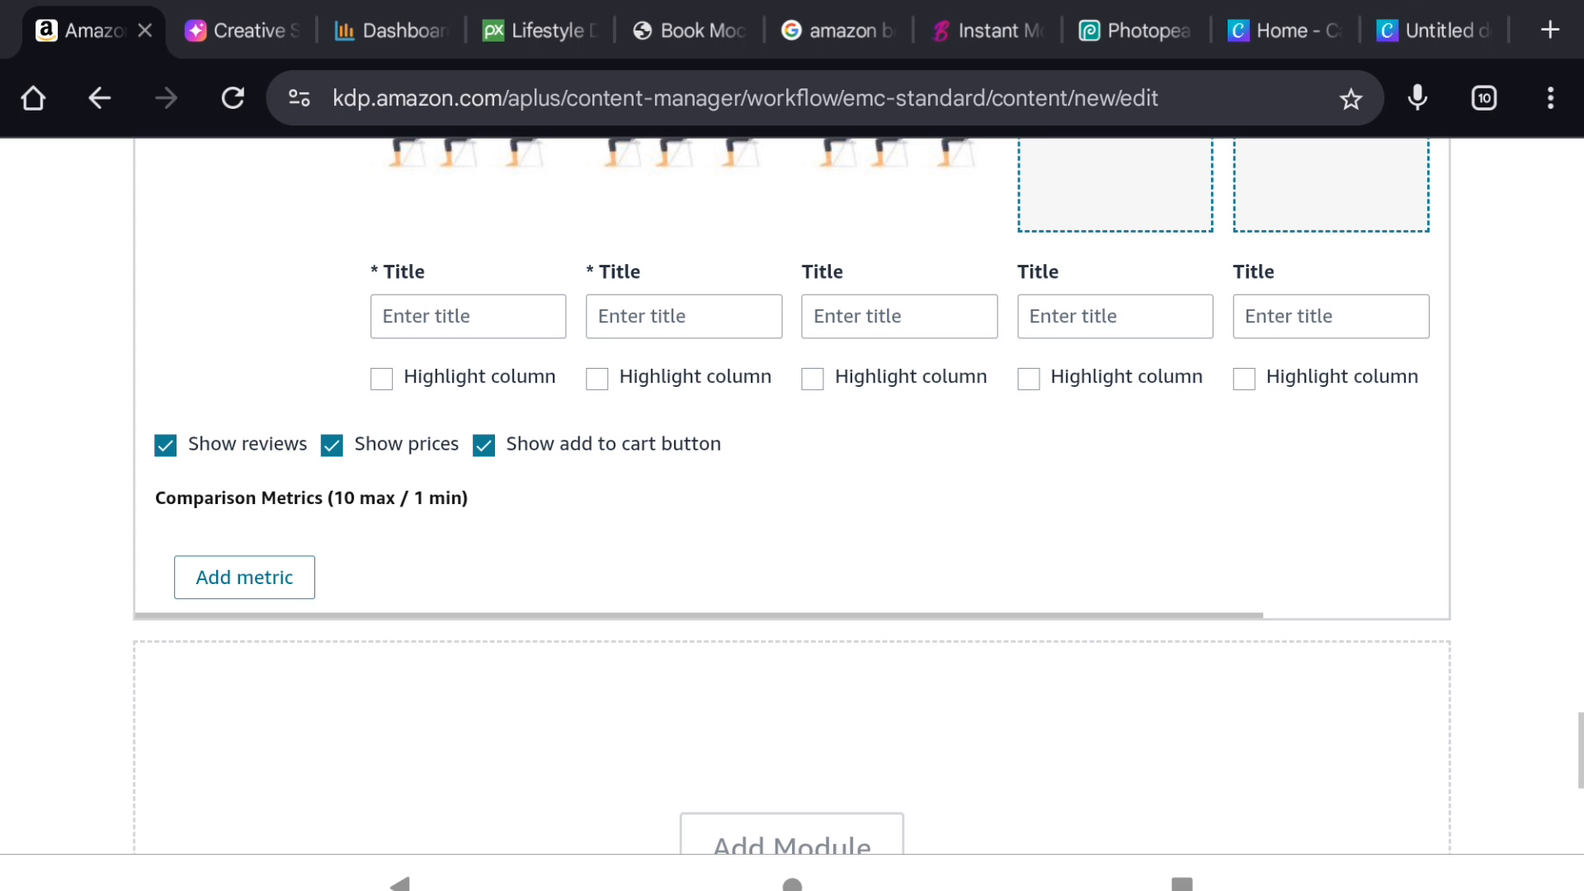
{"action": "scroll", "coordinate": [792, 495], "scroll_direction": "up", "scroll_amount": 3}
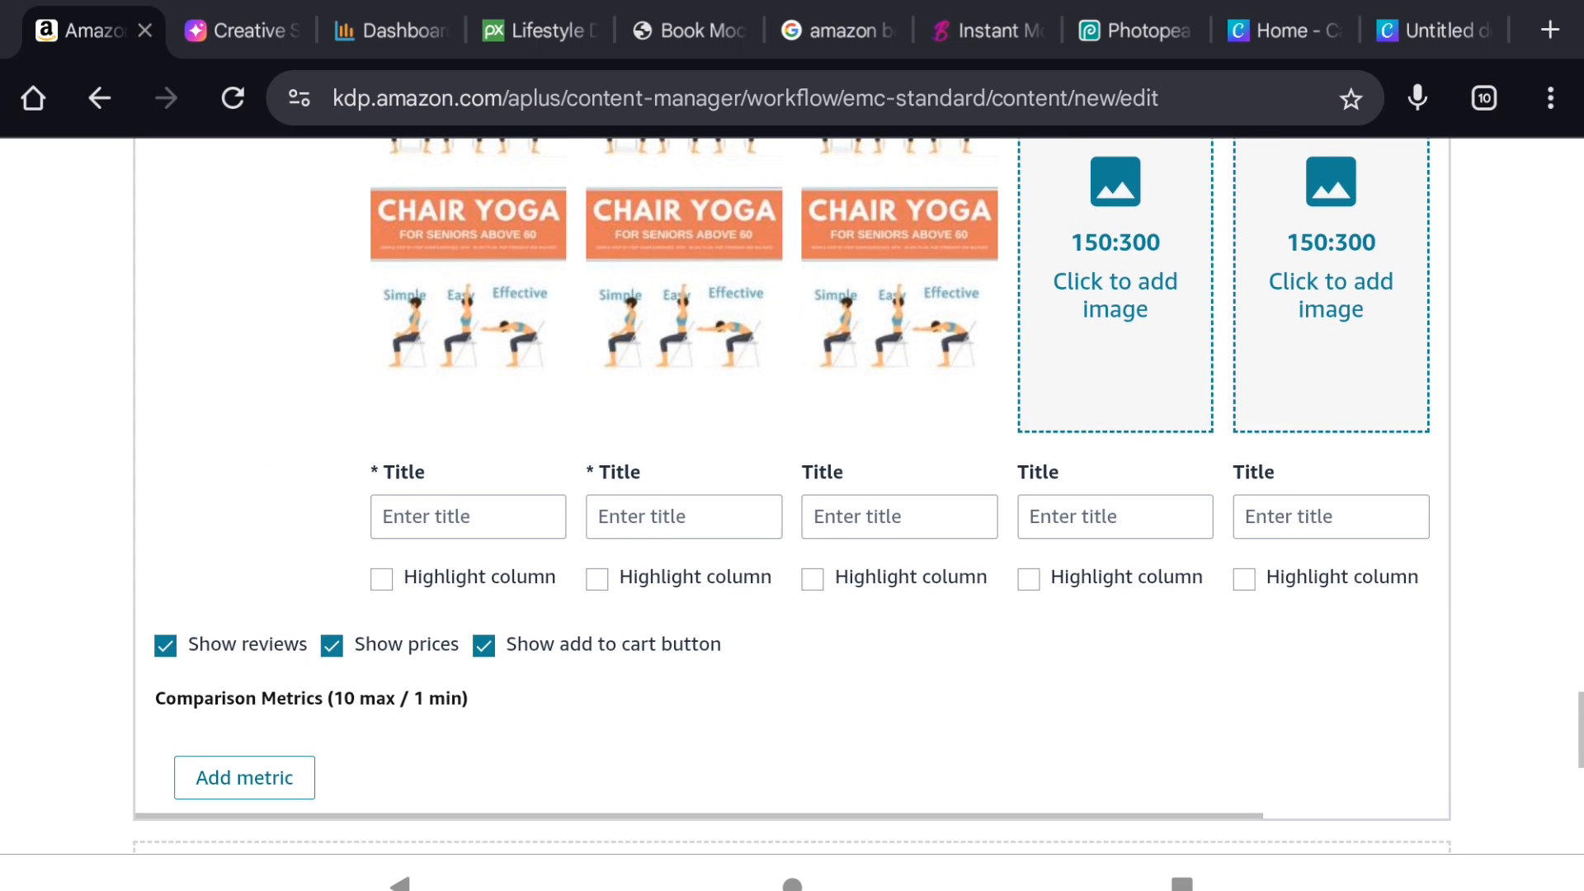
Preview the A+ content and look through its banners and headlines in order
{"action": "scroll", "coordinate": [793, 495], "scroll_direction": "up", "scroll_amount": 7}
{"action": "scroll", "coordinate": [793, 495], "scroll_direction": "up", "scroll_amount": 15}
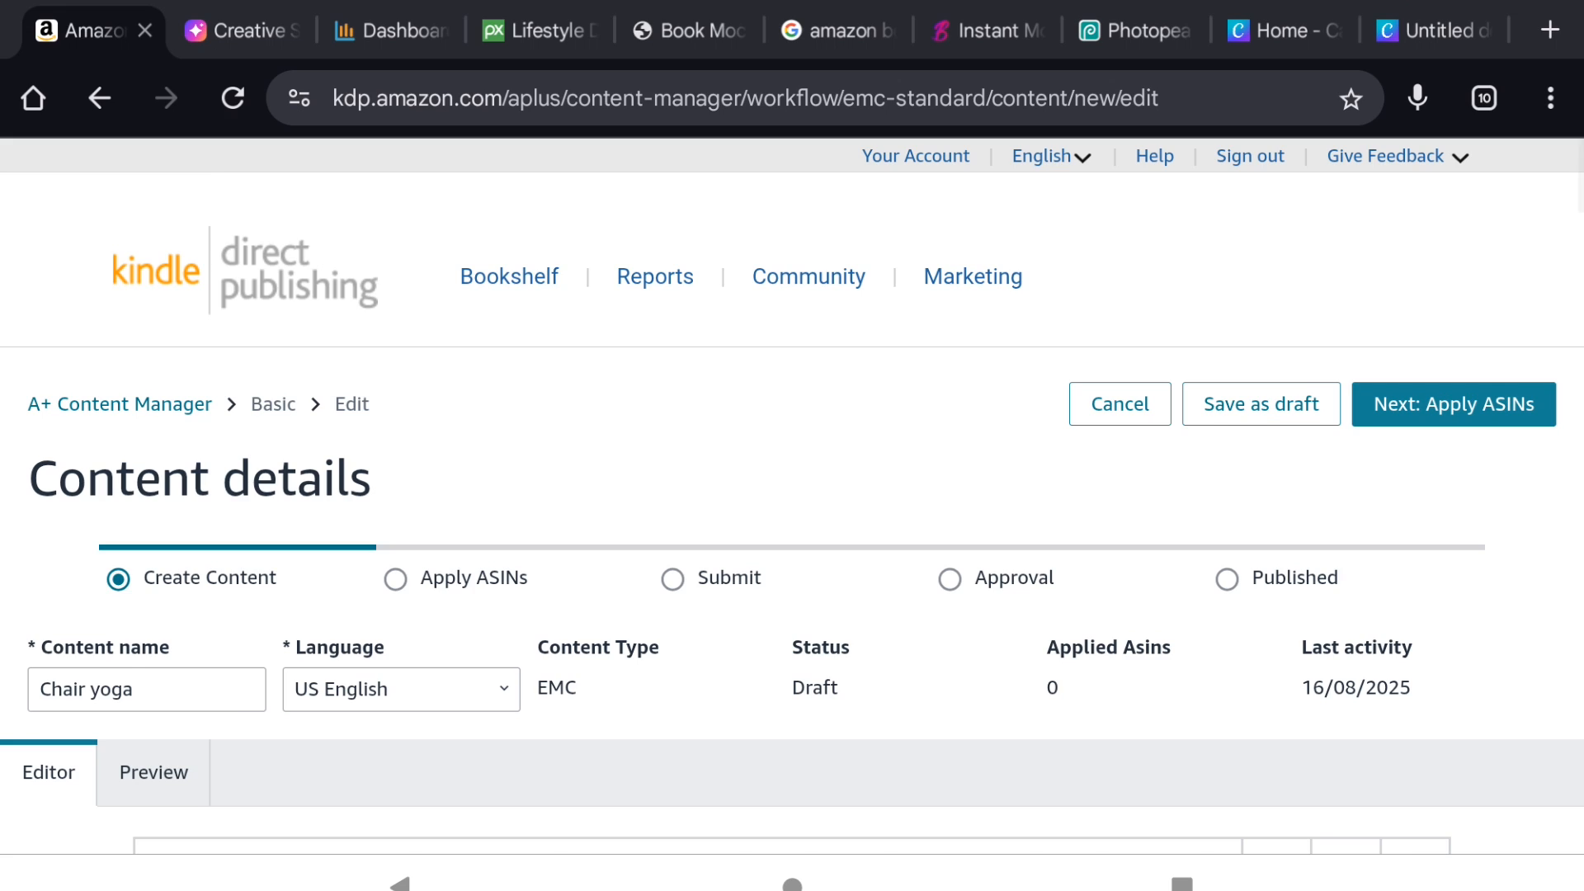
{"action": "scroll", "coordinate": [792, 495], "scroll_direction": "down", "scroll_amount": 3}
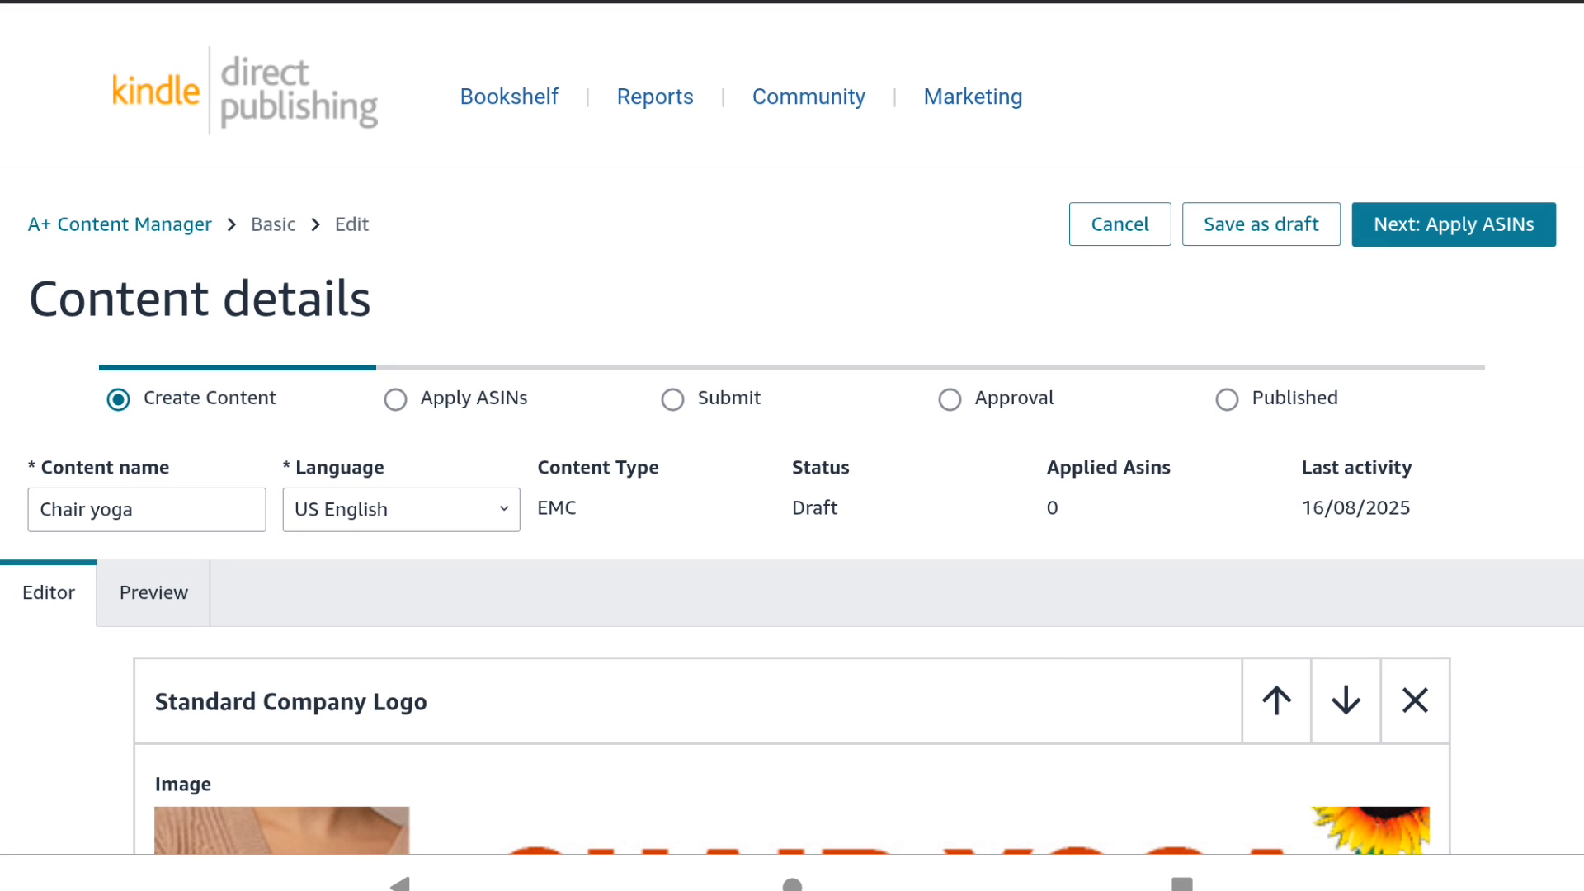
{"action": "left_click", "coordinate": [153, 592]}
{"action": "scroll", "coordinate": [792, 495], "scroll_direction": "down", "scroll_amount": 2}
{"action": "scroll", "coordinate": [792, 495], "scroll_direction": "down", "scroll_amount": 5}
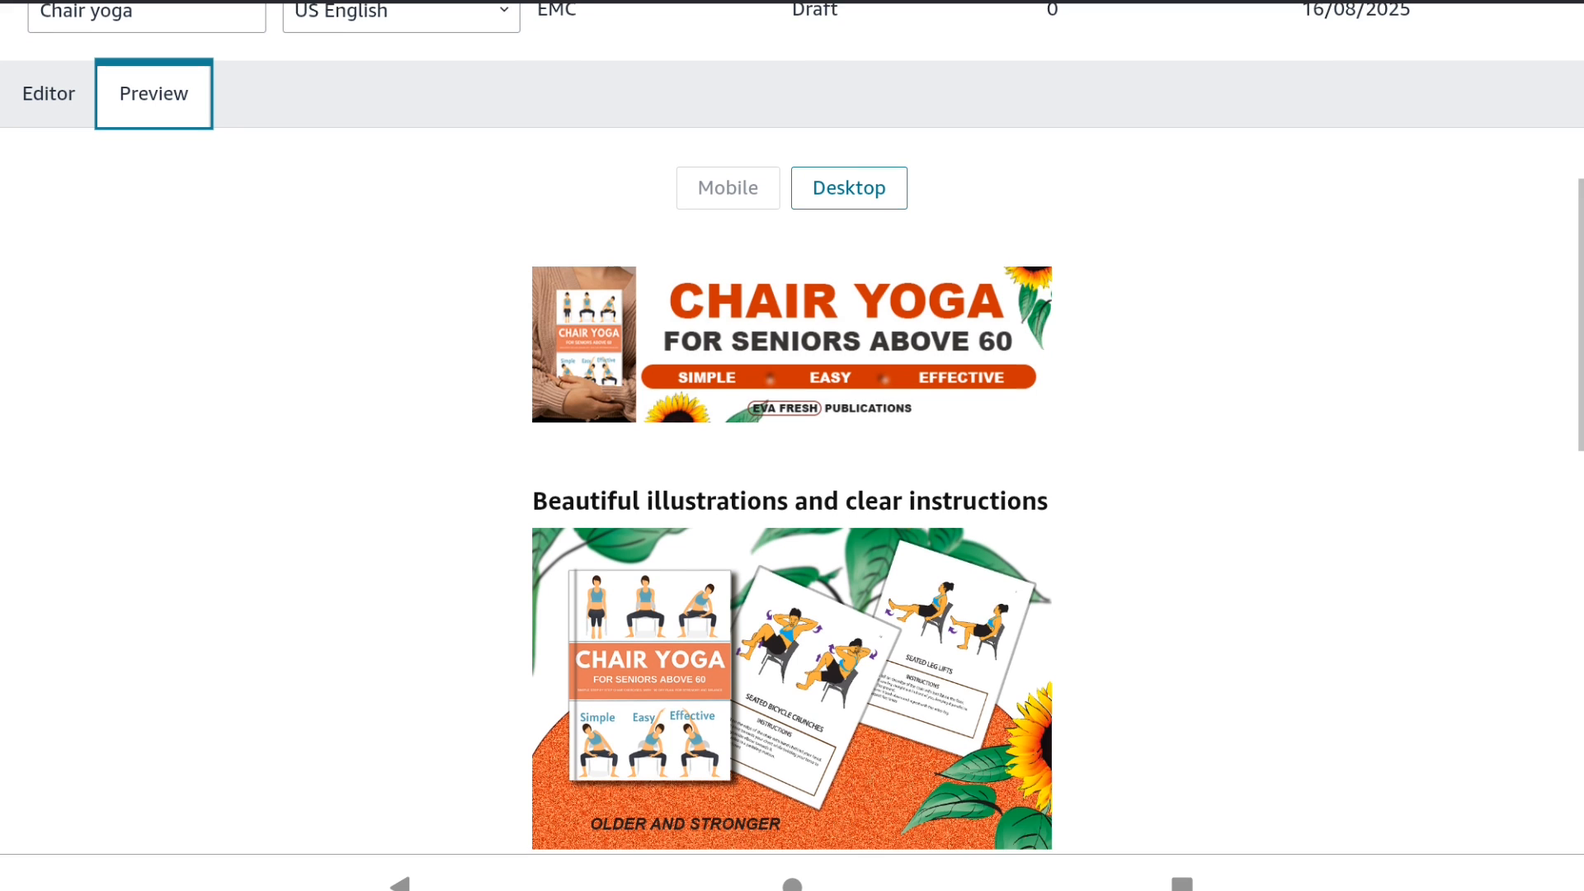
{"action": "scroll", "coordinate": [792, 495], "scroll_direction": "down", "scroll_amount": 1}
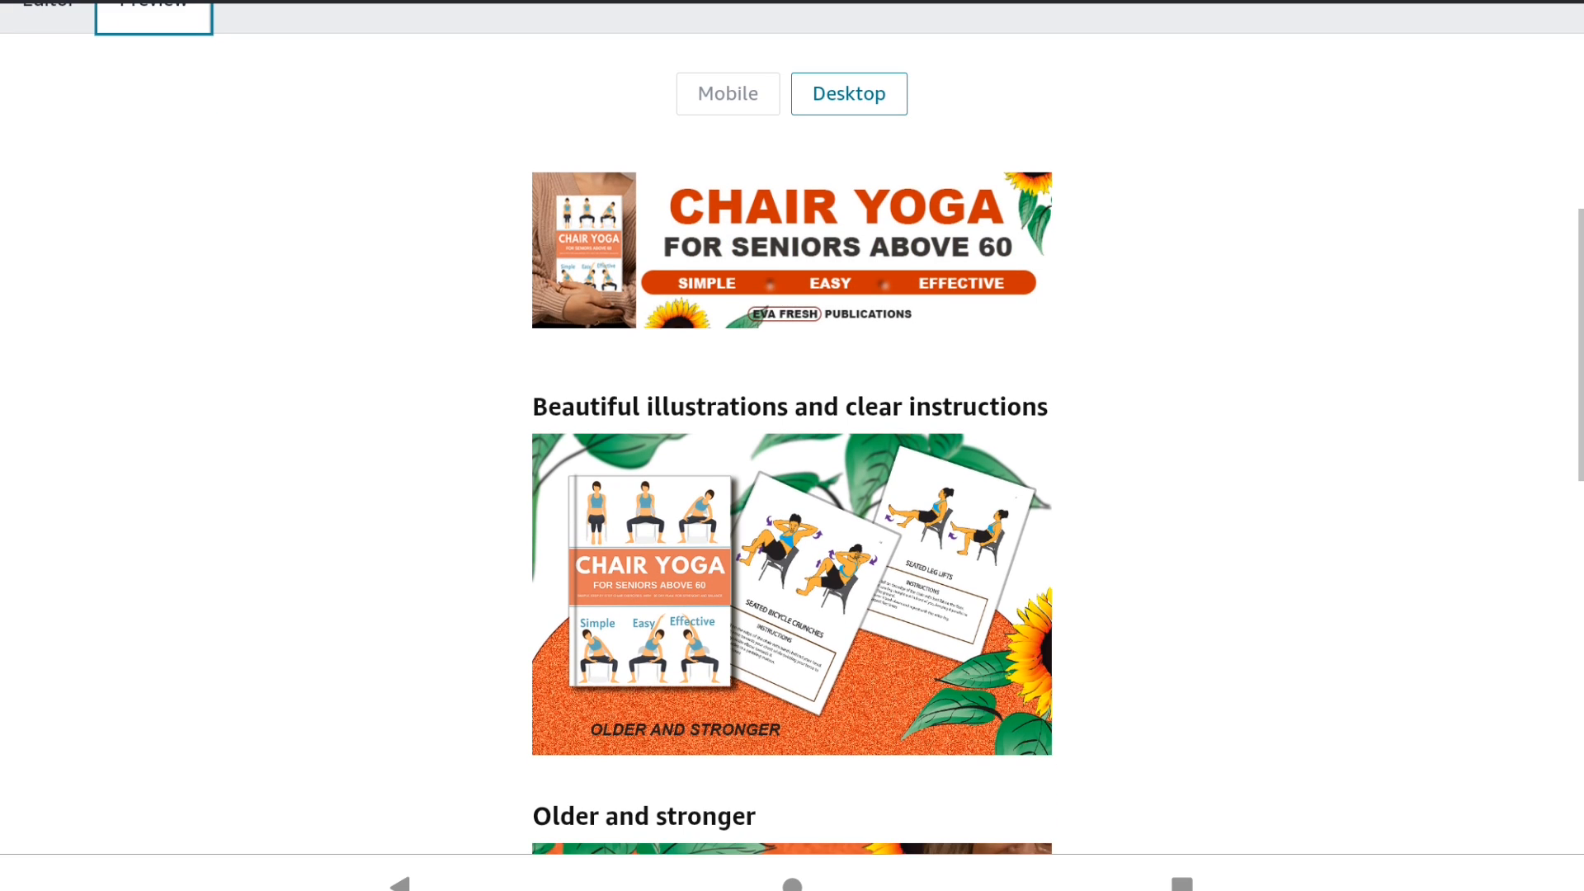
{"action": "scroll", "coordinate": [792, 495], "scroll_direction": "down", "scroll_amount": 1}
{"action": "scroll", "coordinate": [792, 495], "scroll_direction": "up", "scroll_amount": 1}
{"action": "scroll", "coordinate": [792, 495], "scroll_direction": "down", "scroll_amount": 1}
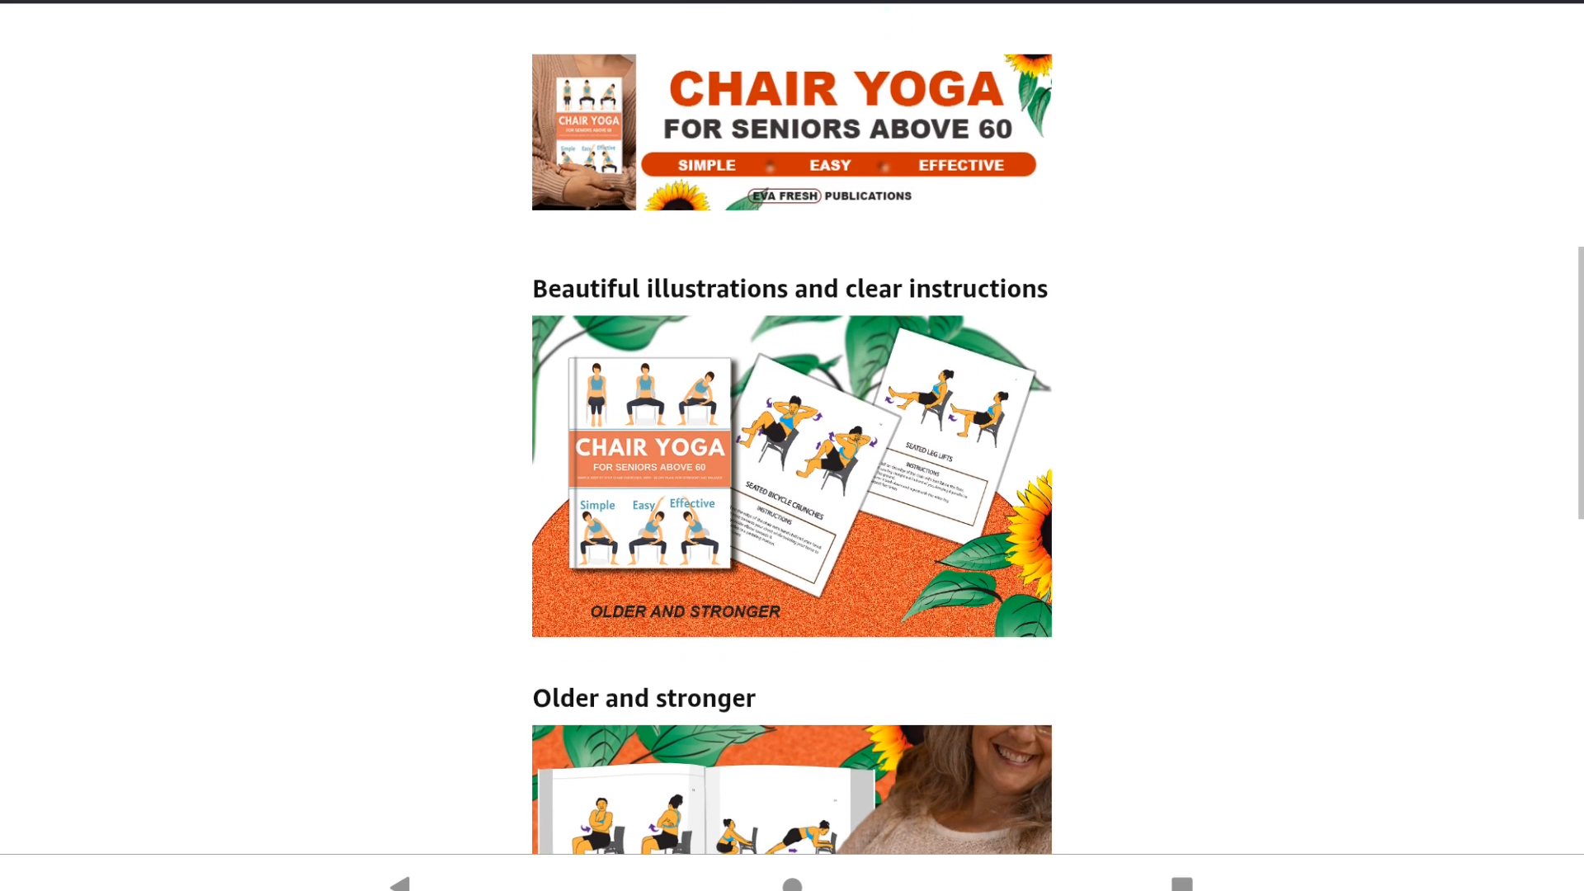